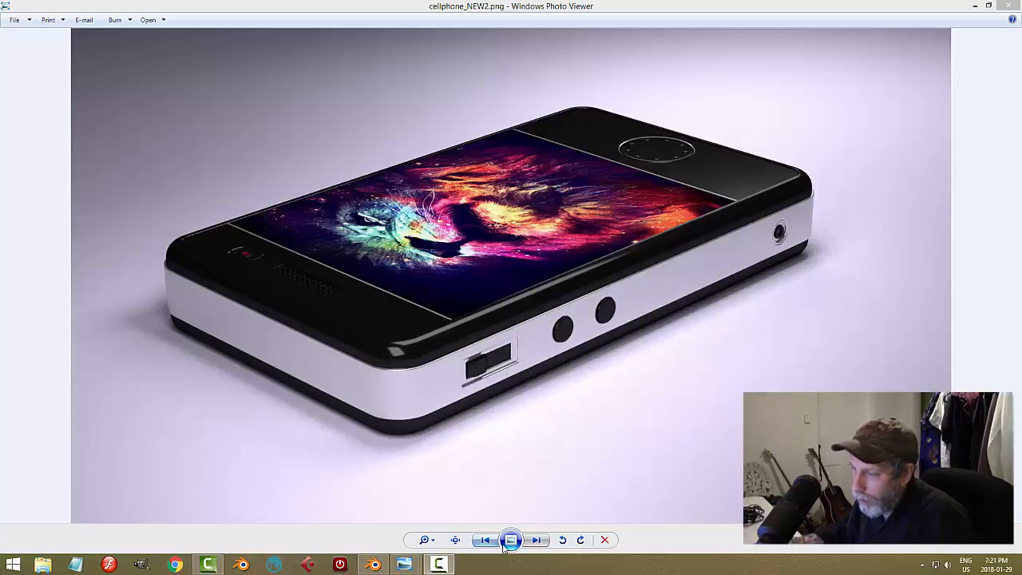
Step: View the cellphone.jpg line drawing with the phone's front and side views
{"action": "mouse_move", "coordinate": [404, 567]}
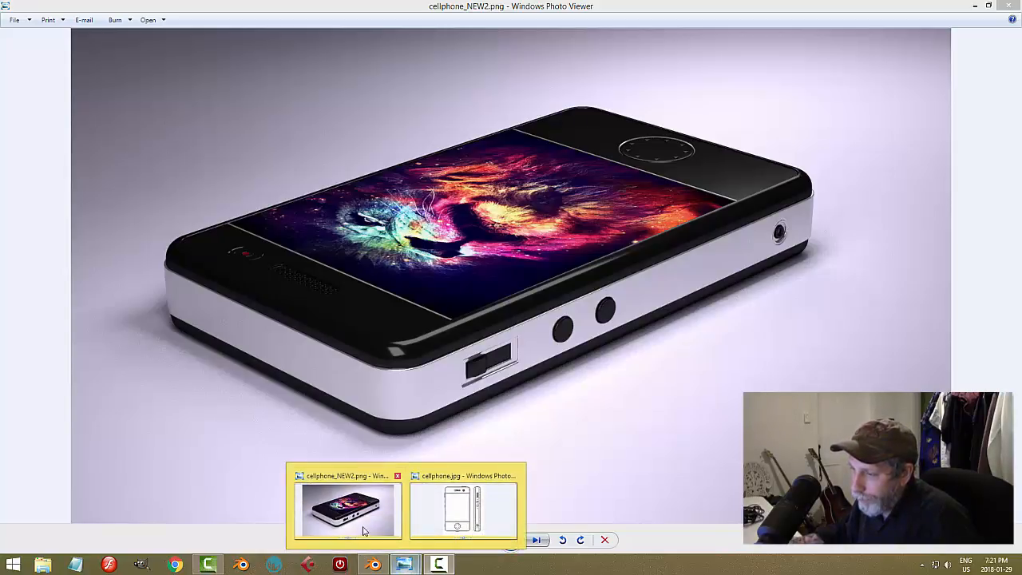
{"action": "left_click", "coordinate": [463, 508]}
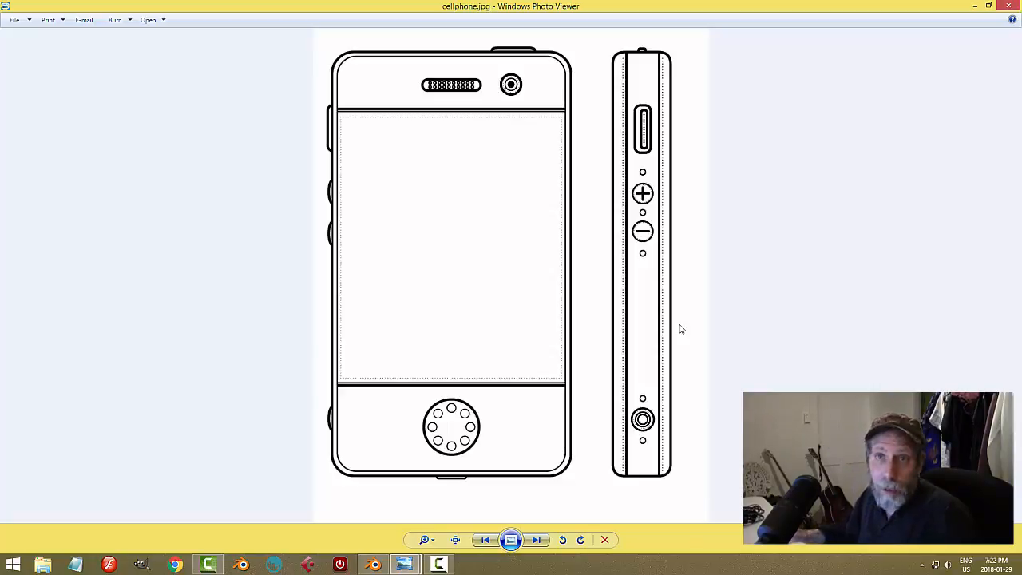
Step: Switch to Blender and delete all default objects: the camera, cube and lamp
{"action": "left_click", "coordinate": [373, 565]}
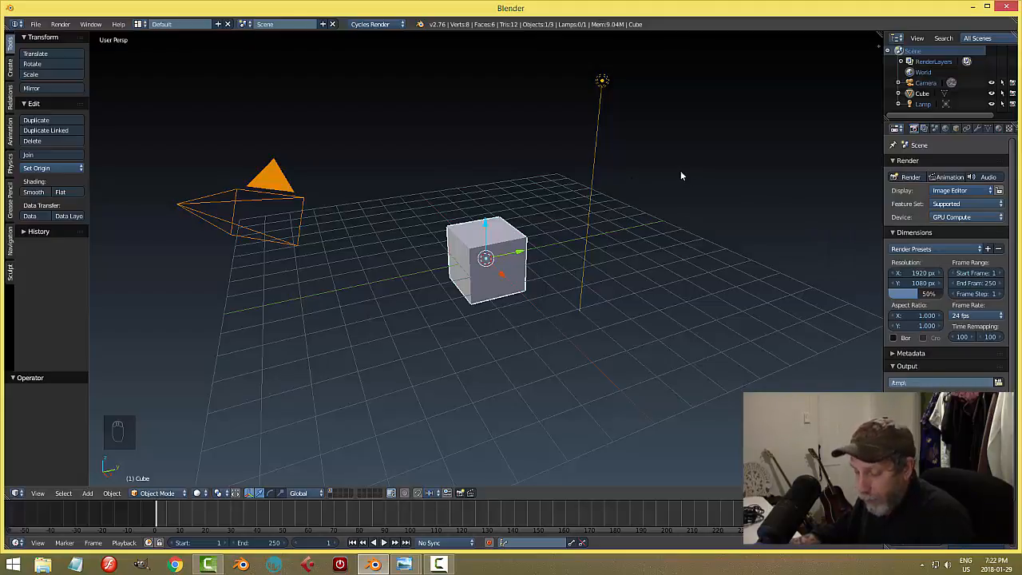
{"action": "key", "text": "a"}
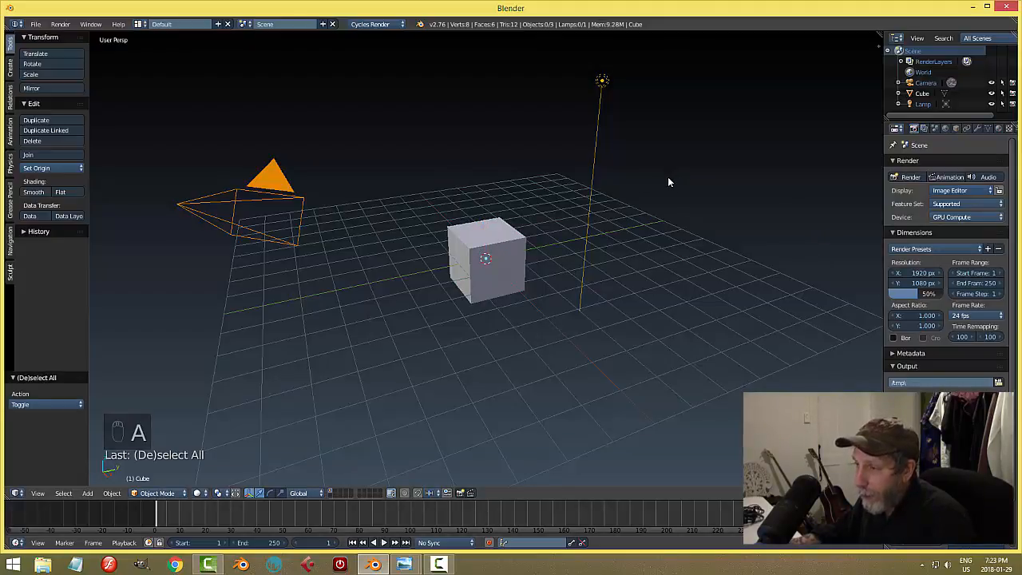
{"action": "key", "text": "a"}
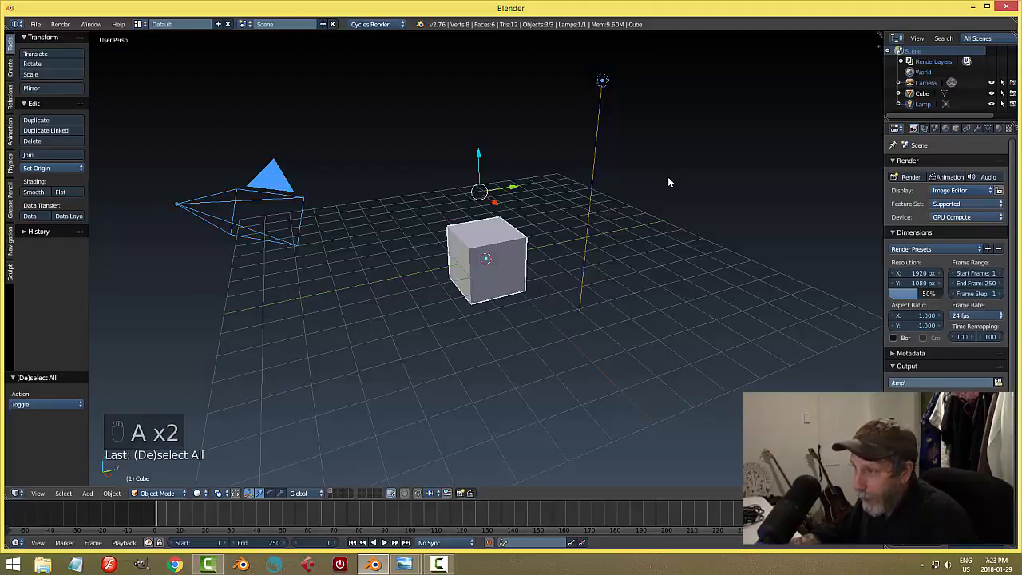
{"action": "key", "text": "x"}
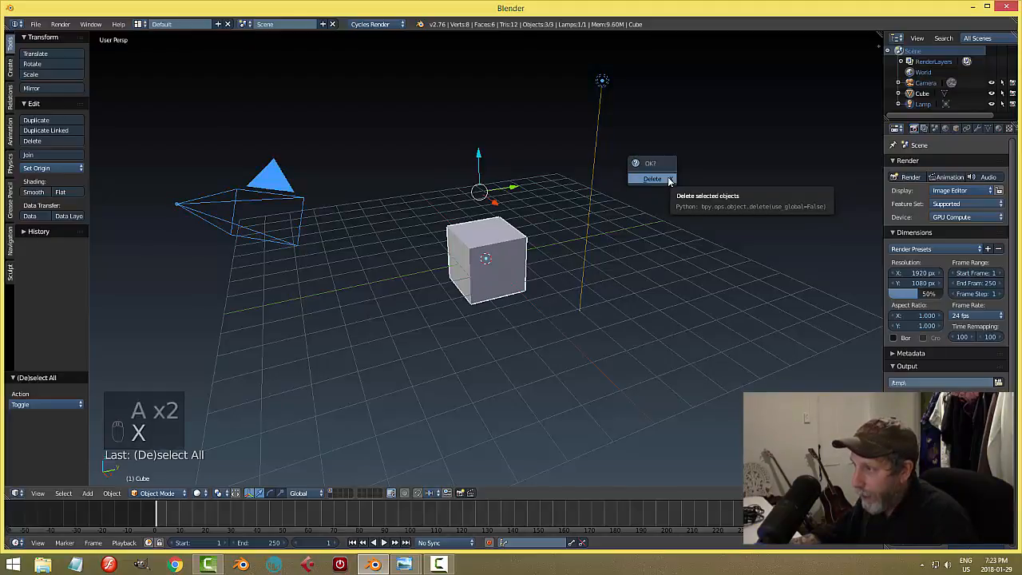
{"action": "left_click", "coordinate": [669, 180]}
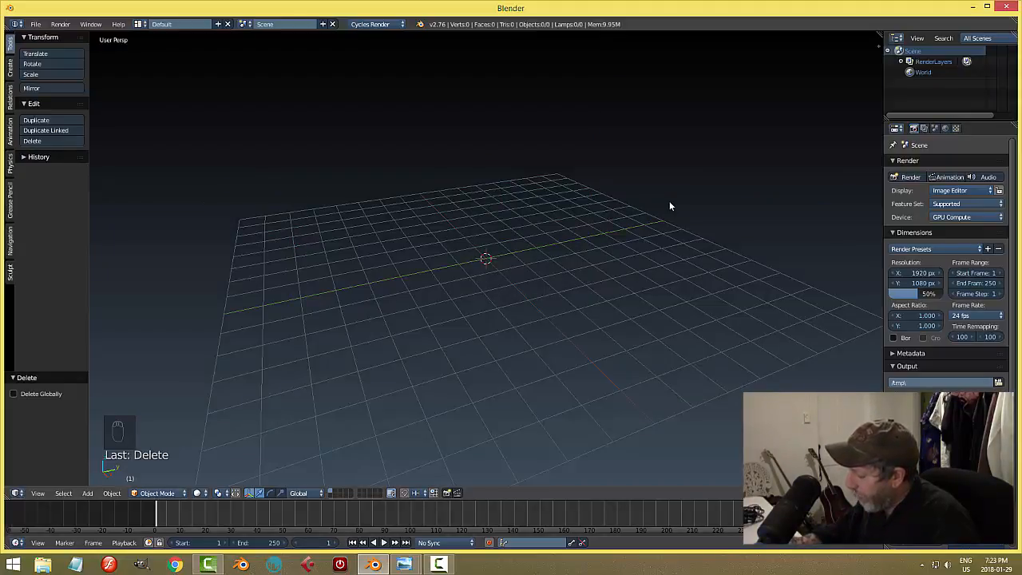
Step: Set the viewport to front orthographic and enable background images, expanding their settings
{"action": "key", "text": "KP_1"}
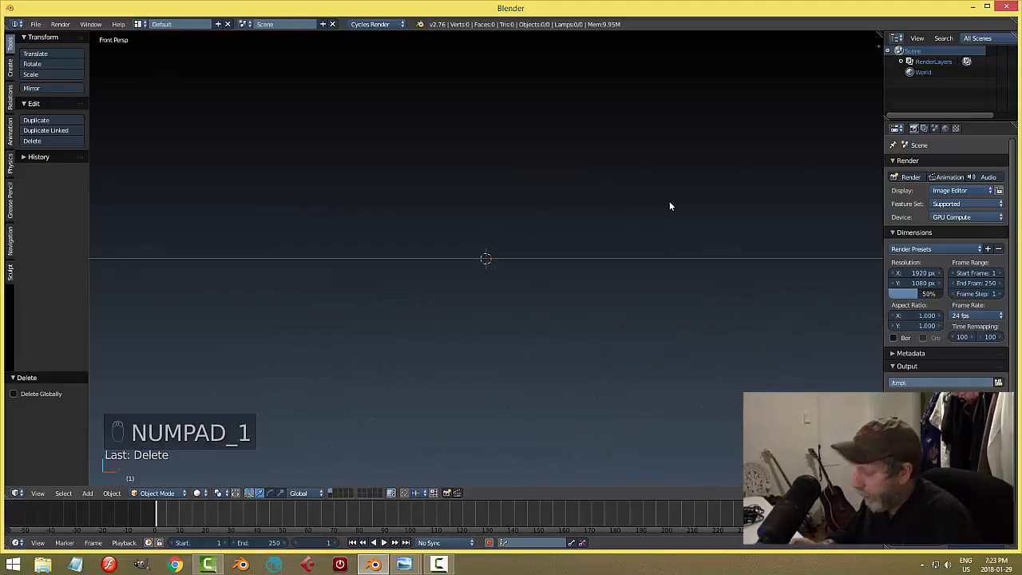
{"action": "key", "text": "KP_5"}
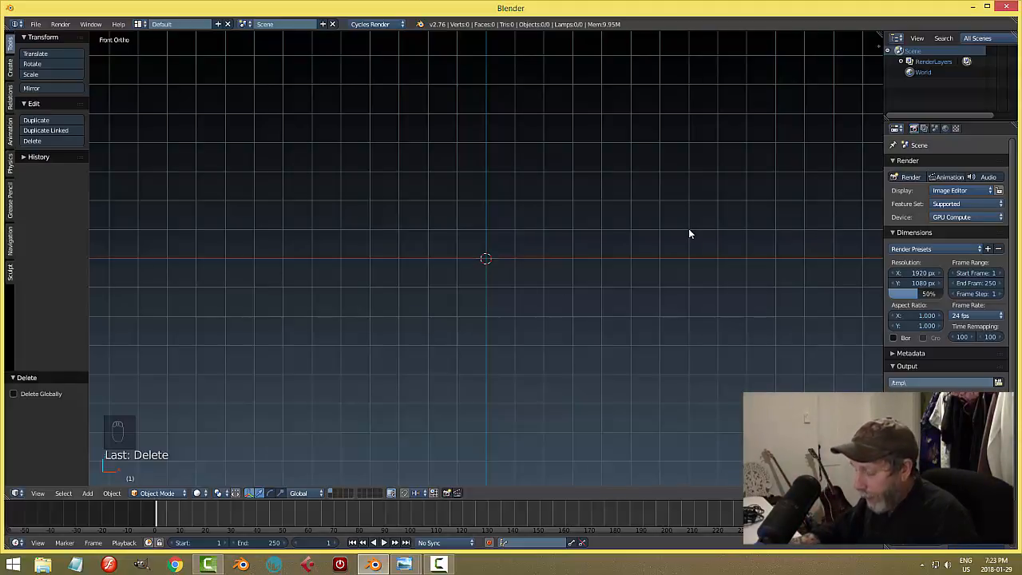
{"action": "key", "text": "n"}
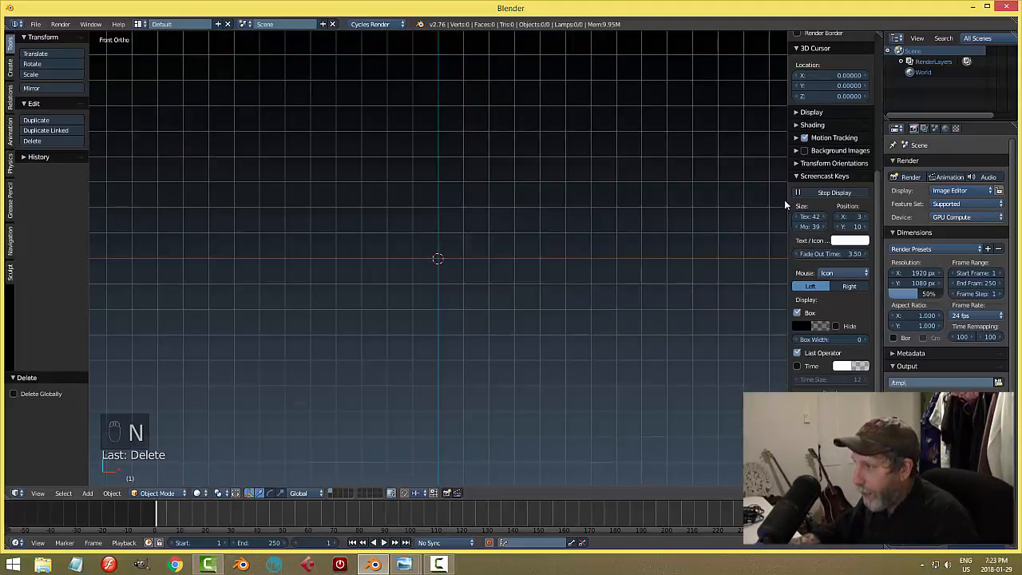
{"action": "scroll", "coordinate": [879, 136], "scroll_direction": "up", "scroll_amount": 4}
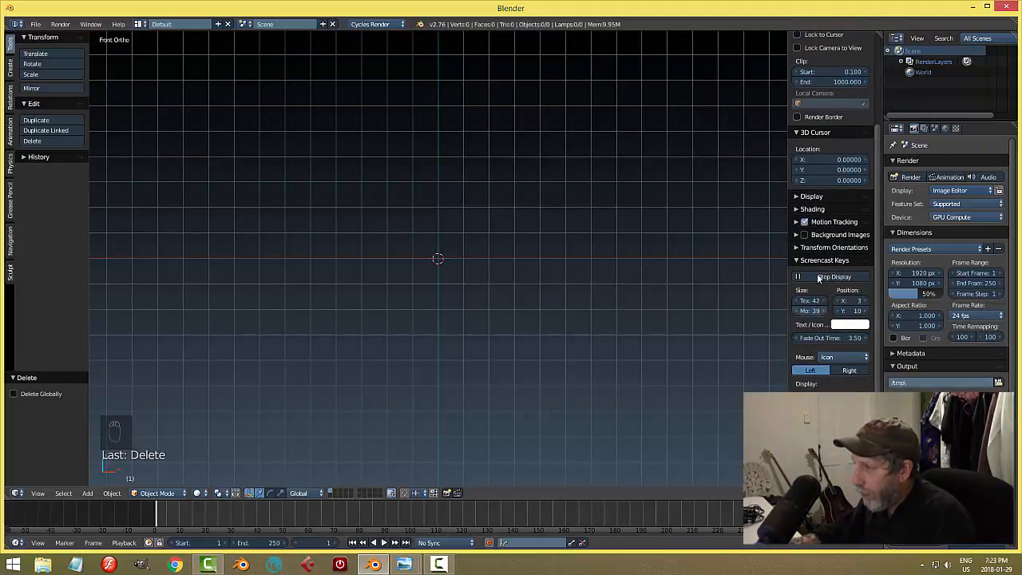
{"action": "left_click", "coordinate": [801, 260]}
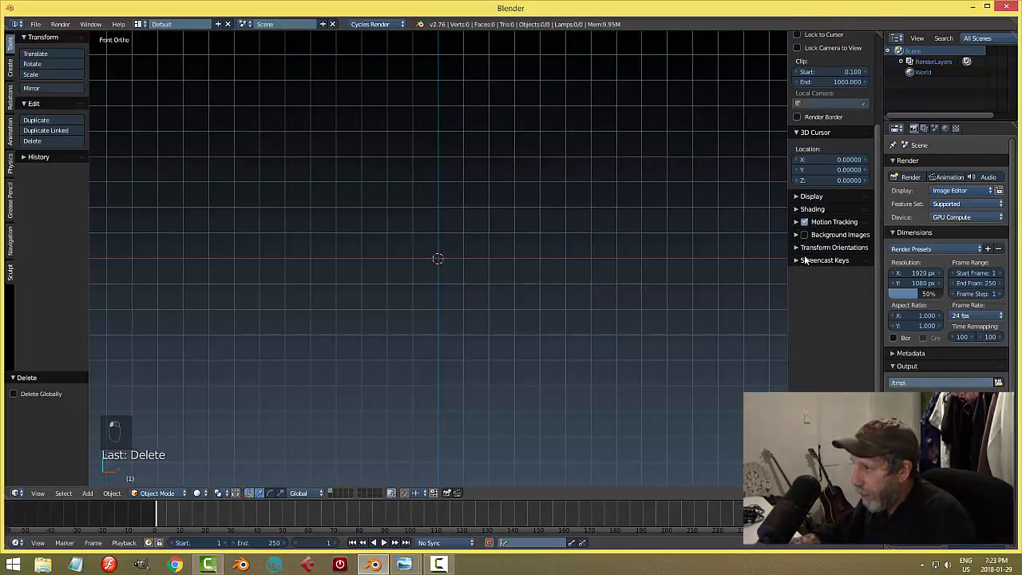
{"action": "left_click", "coordinate": [804, 235]}
{"action": "left_click", "coordinate": [828, 235]}
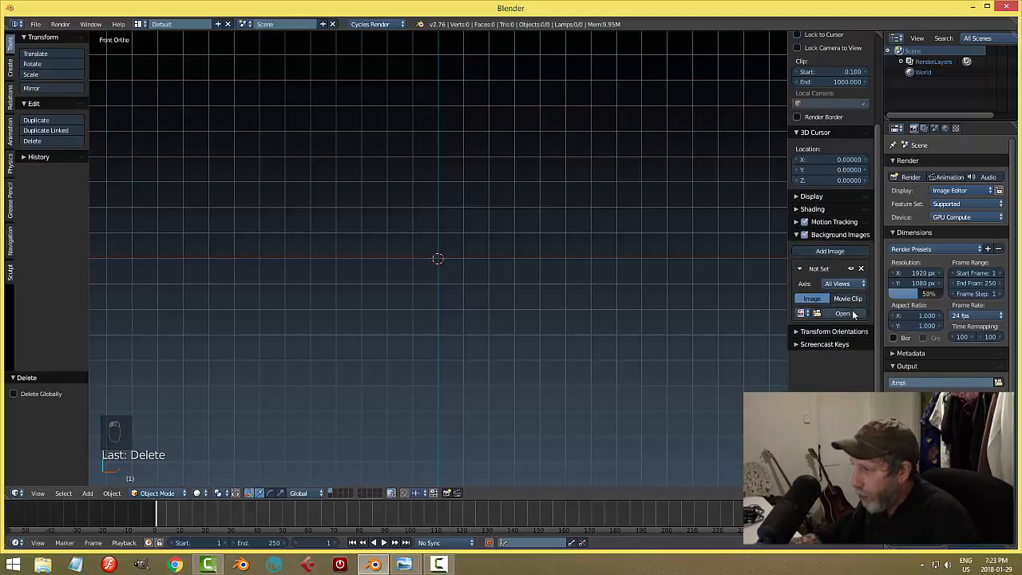
Step: Load cellphone.jpg from the reference images as the background image and assign it to the Front view
{"action": "left_click", "coordinate": [840, 313]}
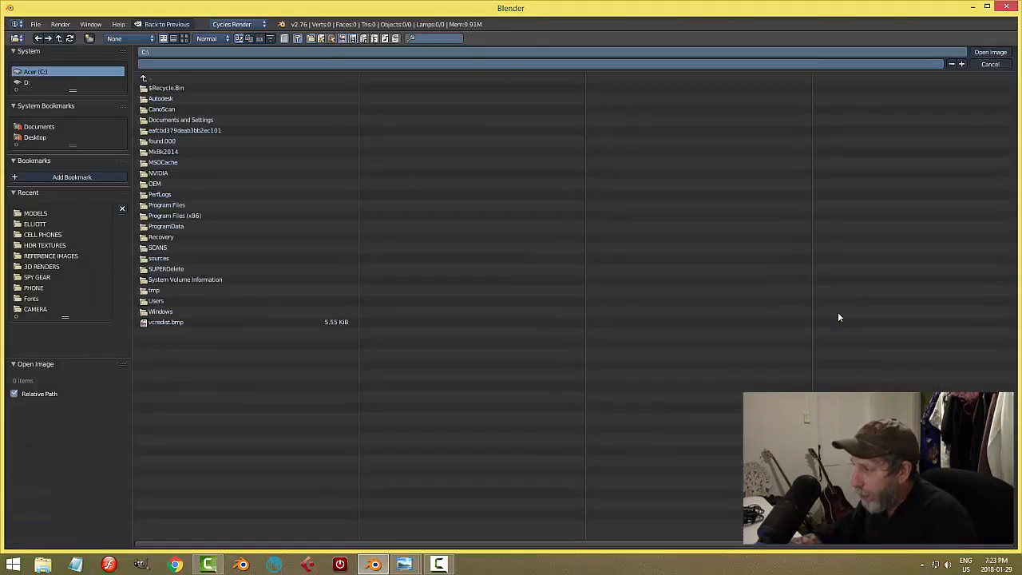
{"action": "left_click", "coordinate": [49, 256]}
{"action": "left_click", "coordinate": [177, 109]}
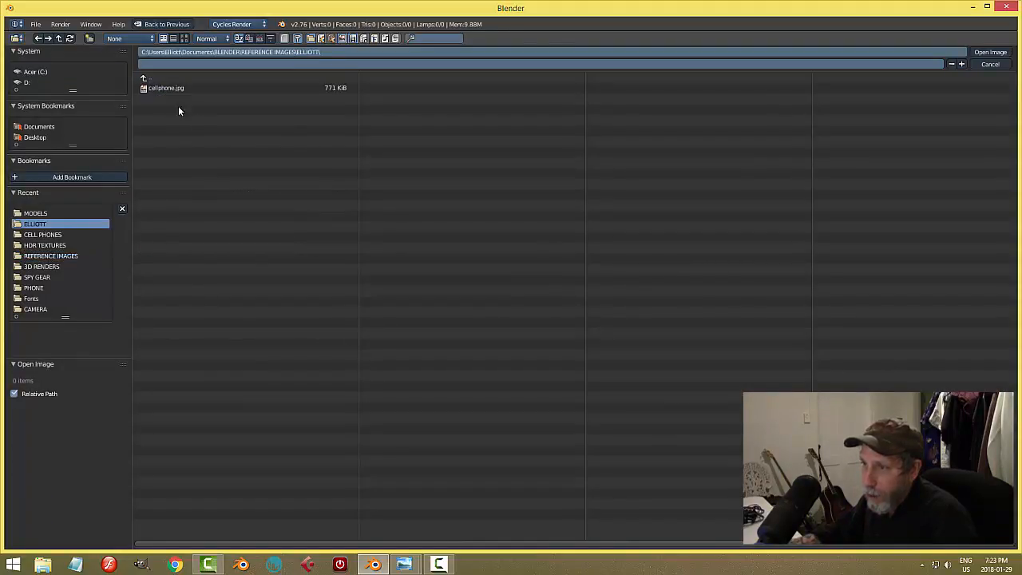
{"action": "left_click", "coordinate": [180, 88]}
{"action": "left_click", "coordinate": [991, 52]}
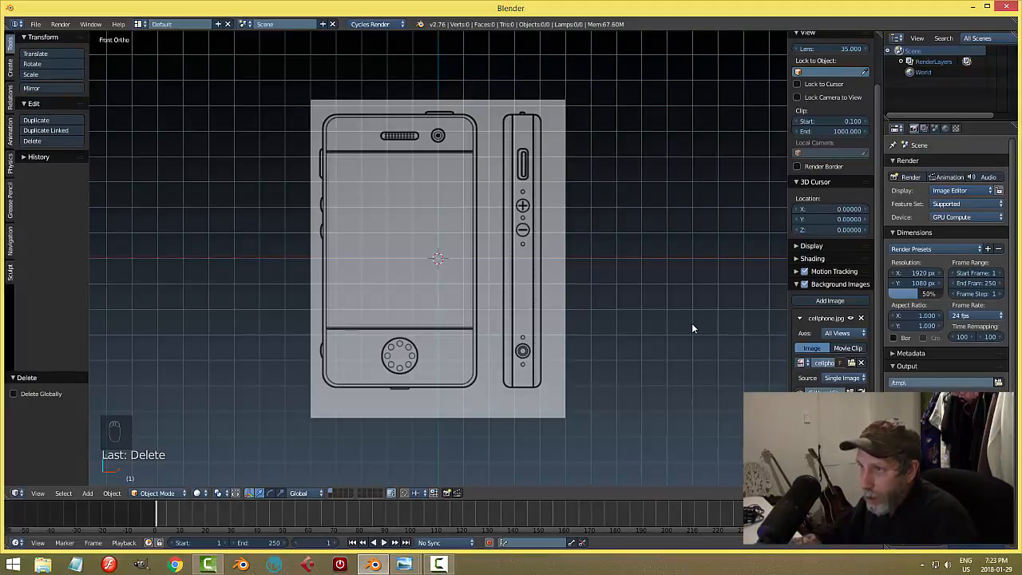
{"action": "left_click", "coordinate": [838, 333]}
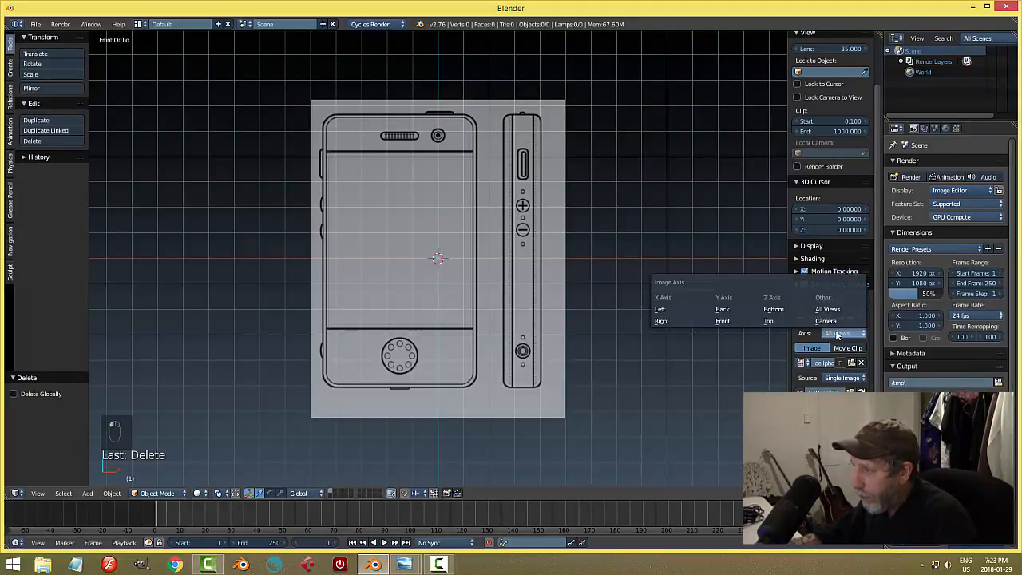
{"action": "left_click", "coordinate": [722, 321]}
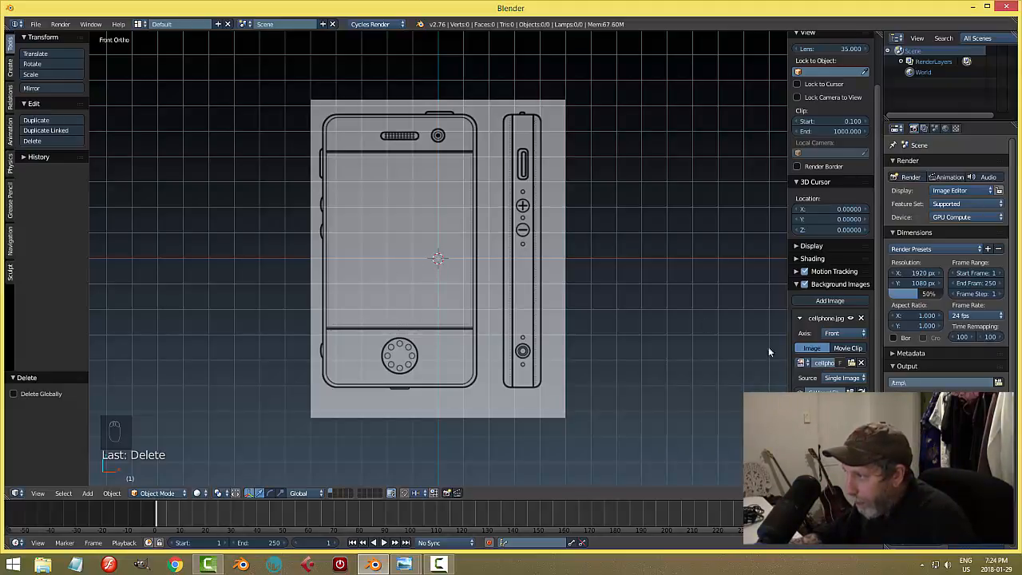
Step: Shift the front background image horizontally until the phone's front drawing is centred on the origin
{"action": "scroll", "coordinate": [871, 388], "scroll_direction": "down", "scroll_amount": 2}
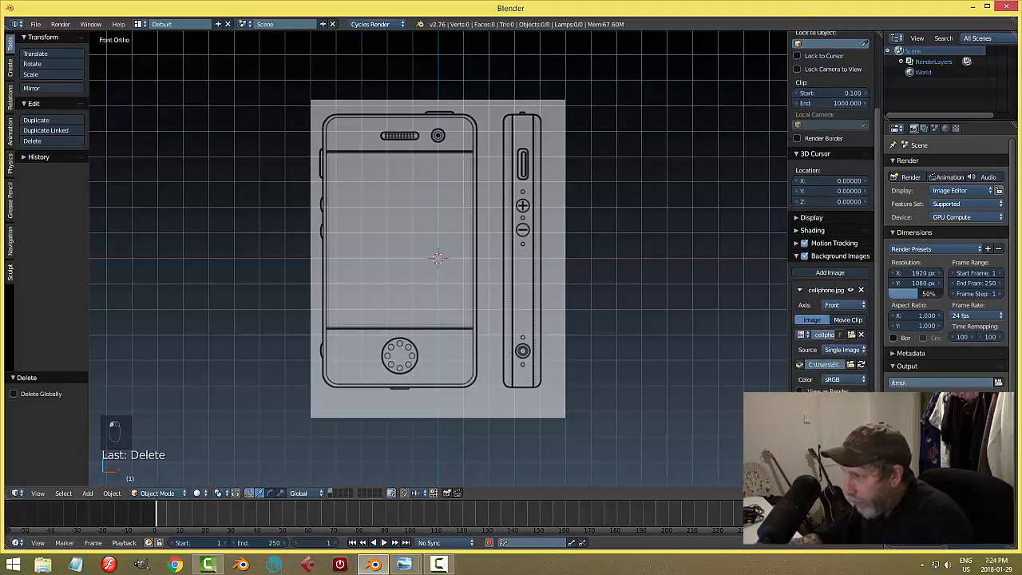
{"action": "left_click_drag", "start_coordinate": [813, 425], "coordinate": [849, 425]}
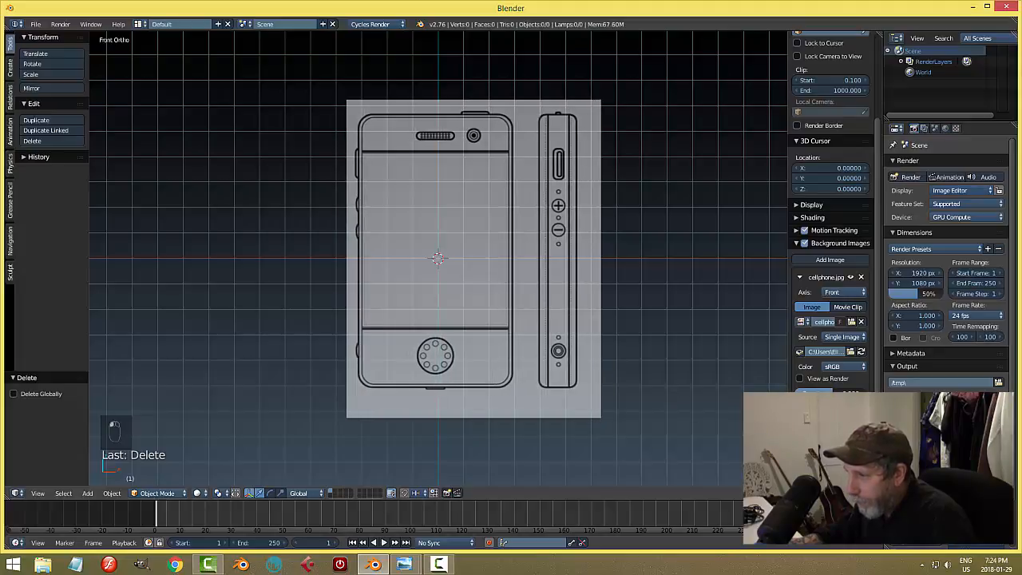
{"action": "scroll", "coordinate": [438, 259], "scroll_direction": "up", "scroll_amount": 3}
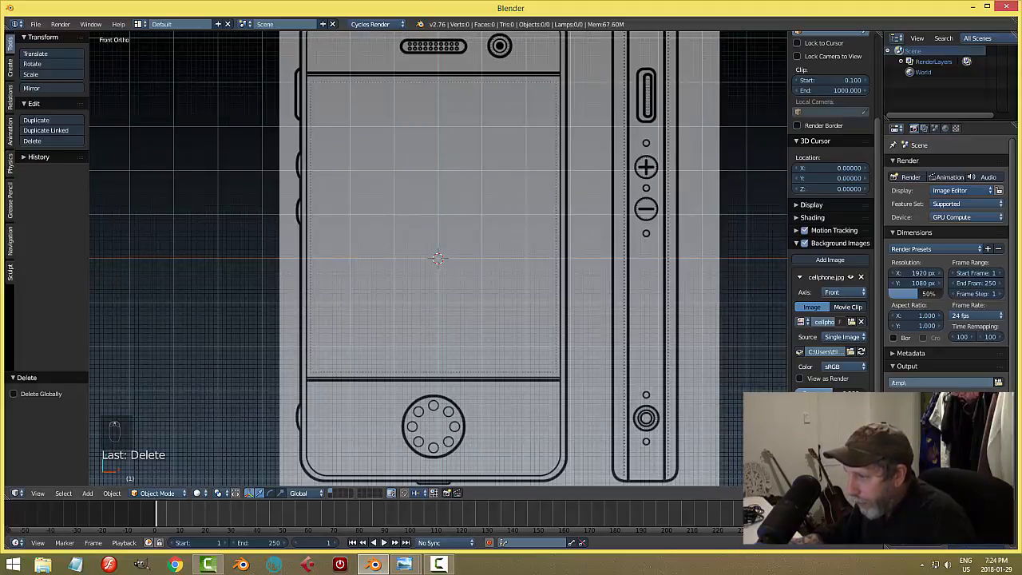
{"action": "left_click", "coordinate": [828, 425]}
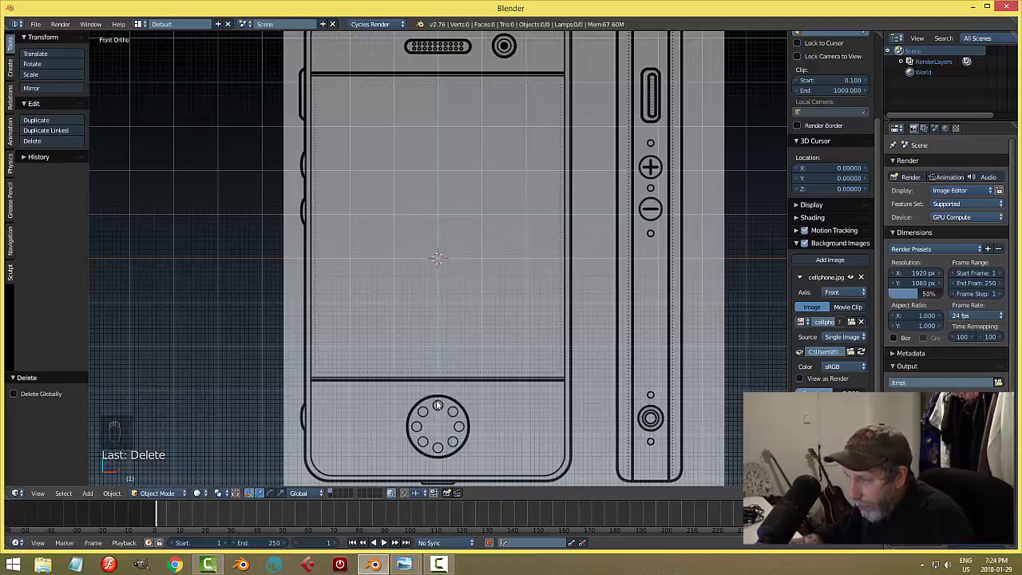
{"action": "scroll", "coordinate": [454, 295], "scroll_direction": "down", "scroll_amount": 1}
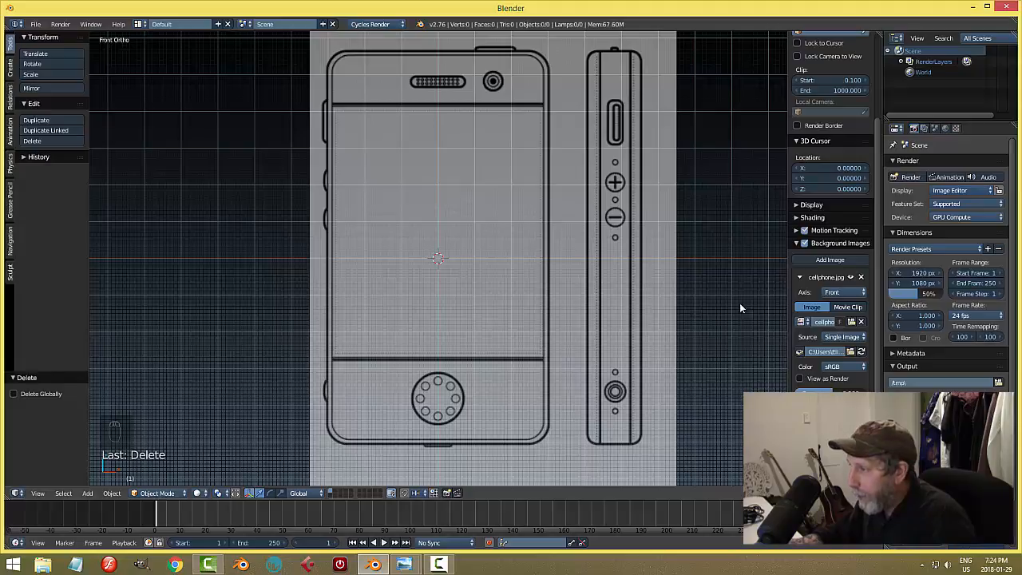
Step: Collapse the front image's settings and compare the right orthographic view with the front view
{"action": "left_click", "coordinate": [801, 277]}
{"action": "middle_click_drag", "start_coordinate": [617, 281], "coordinate": [593, 274]}
{"action": "key", "text": "KP_3"}
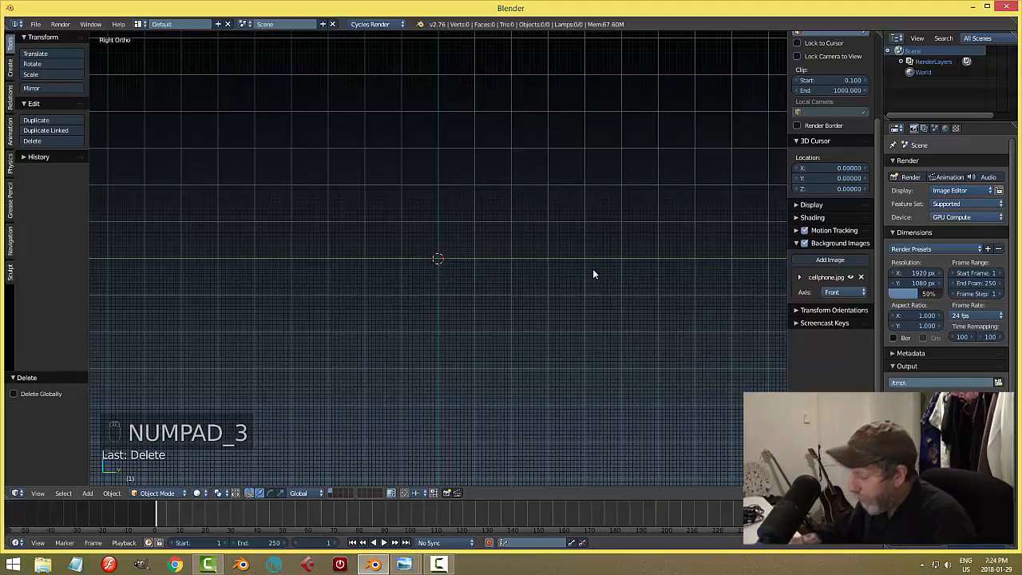
{"action": "key", "text": "KP_1"}
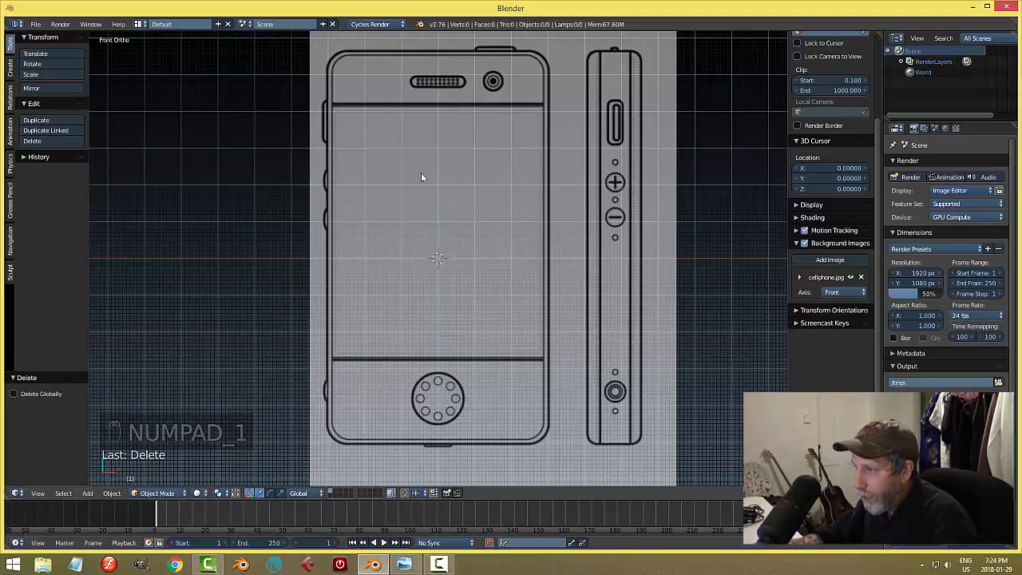
Step: Add a second background image assigned to the Right view, using the already loaded cellphone.jpg
{"action": "left_click", "coordinate": [830, 261]}
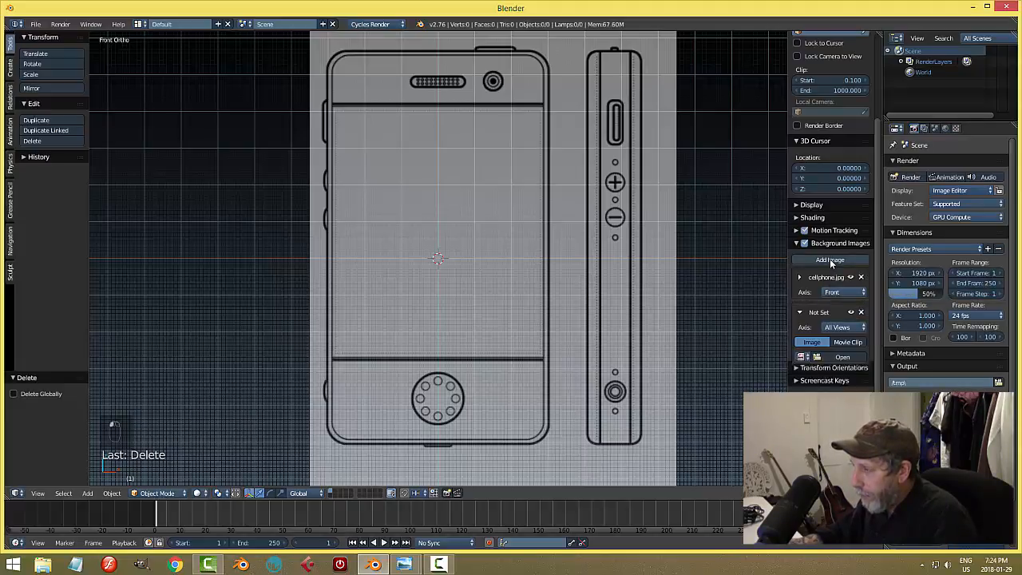
{"action": "left_click", "coordinate": [840, 329]}
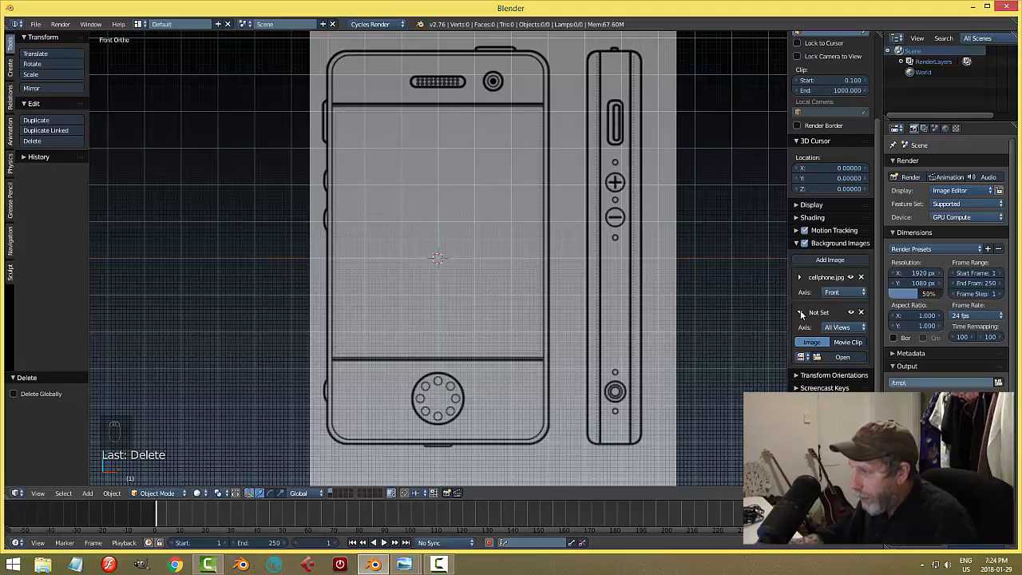
{"action": "left_click", "coordinate": [840, 328]}
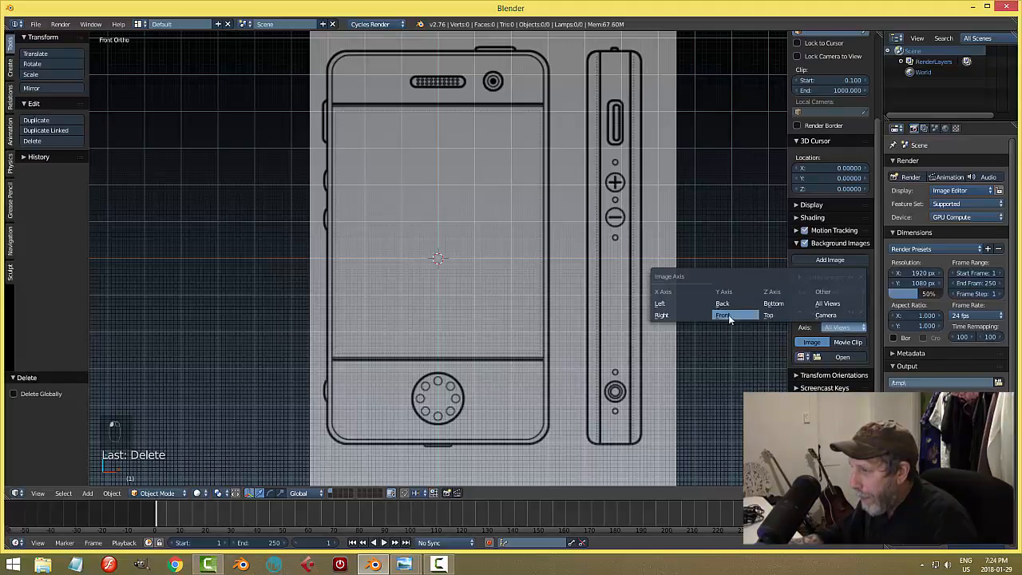
{"action": "left_click", "coordinate": [687, 316]}
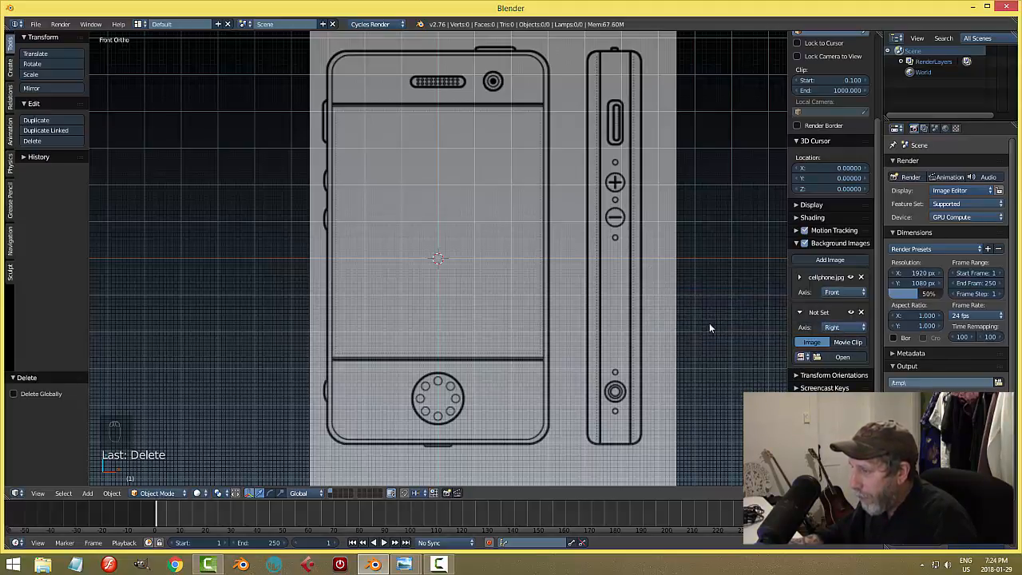
{"action": "left_click", "coordinate": [803, 357]}
{"action": "left_click", "coordinate": [823, 374]}
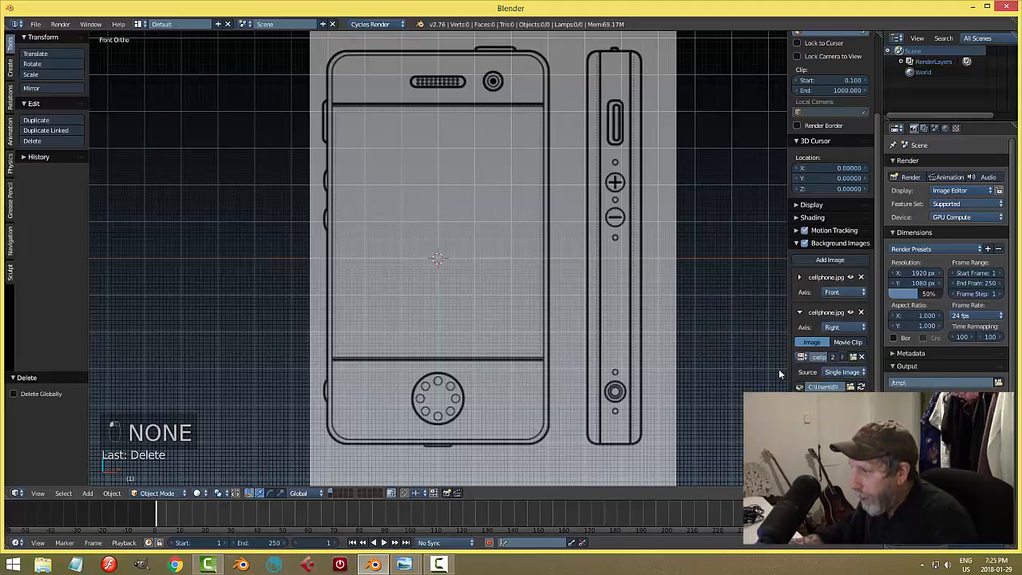
Step: In the right orthographic view, shift the background image horizontally until the phone's side drawing is centred on the origin
{"action": "key", "text": "KP_3"}
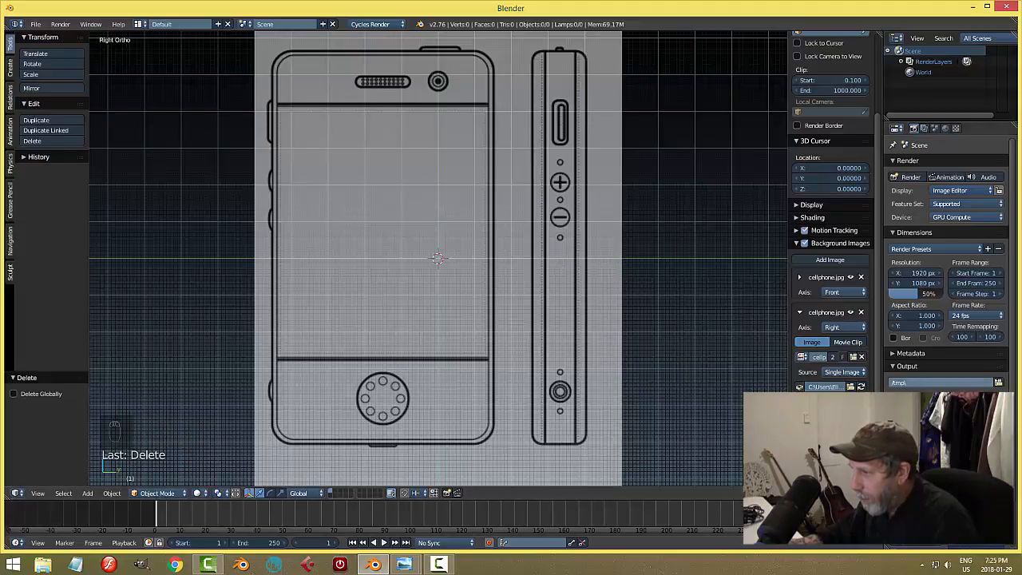
{"action": "left_click_drag", "start_coordinate": [813, 459], "coordinate": [754, 459]}
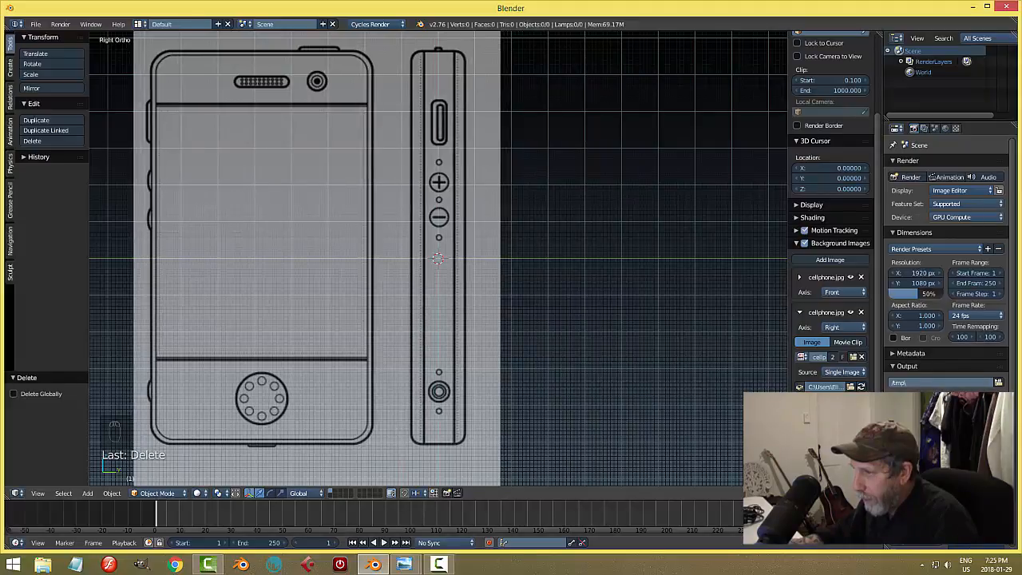
{"action": "scroll", "coordinate": [585, 355], "scroll_direction": "up", "scroll_amount": 3}
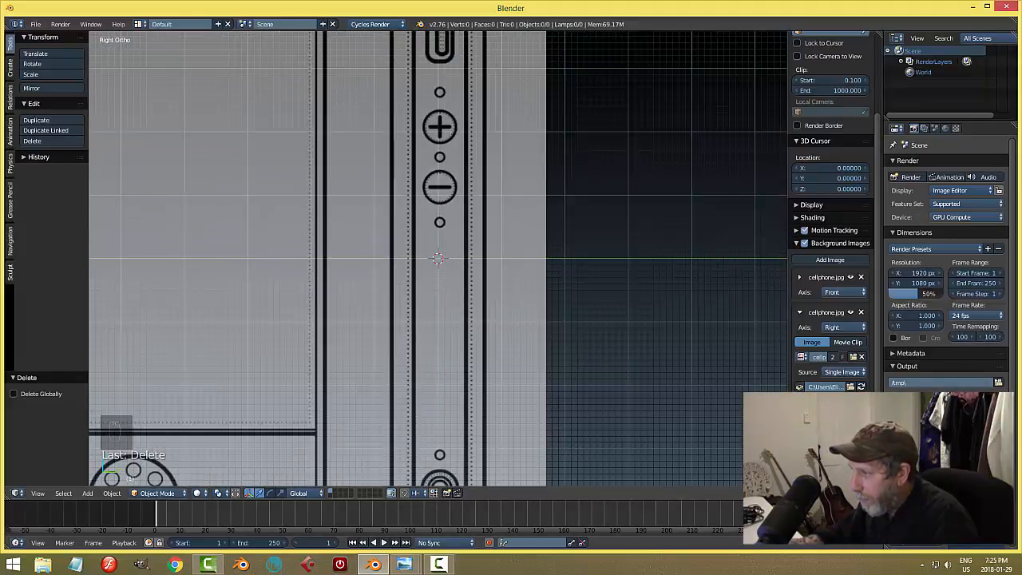
{"action": "scroll", "coordinate": [831, 239], "scroll_direction": "down", "scroll_amount": 2}
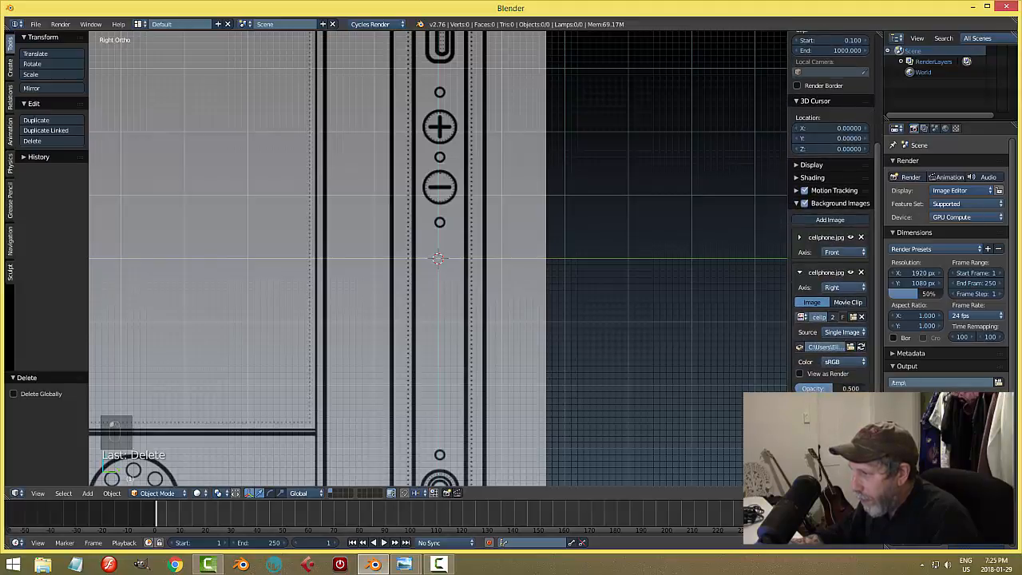
{"action": "key", "text": "Return"}
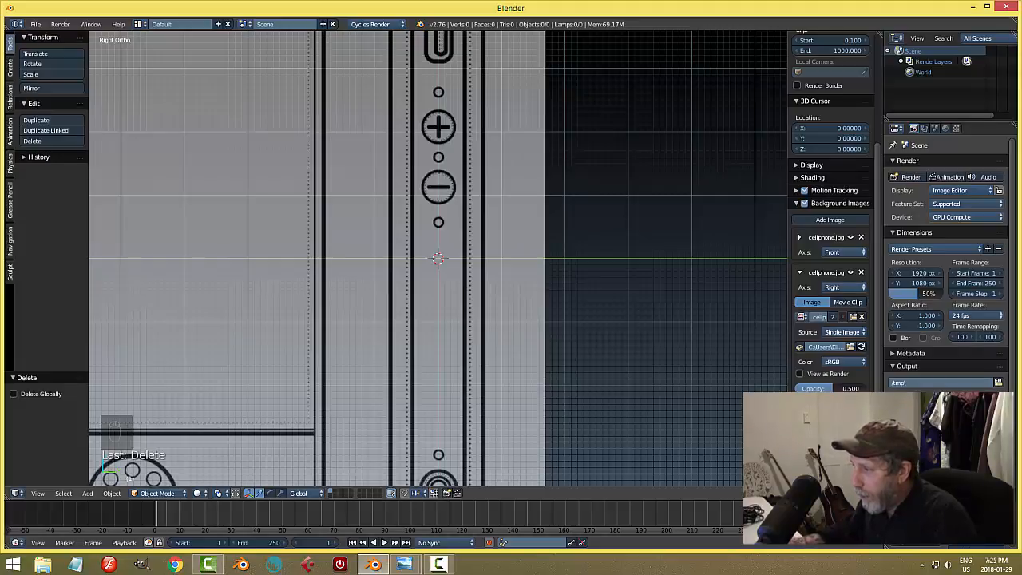
Step: Collapse the Right background image's settings and save the scene as cellphone_NEW_video.blend in the MODELS folder, overwriting the existing file
{"action": "left_click", "coordinate": [799, 273]}
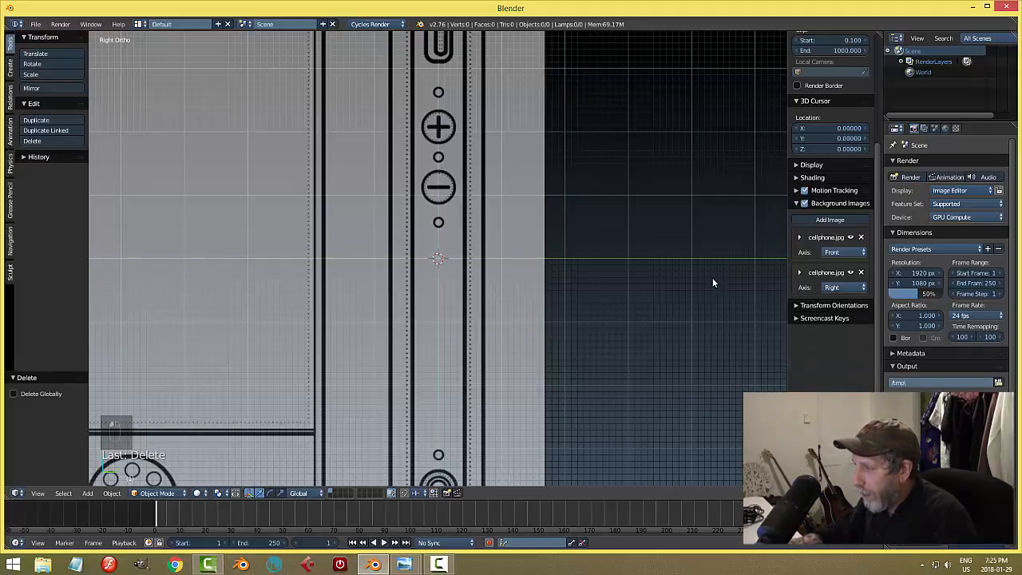
{"action": "key", "text": "ctrl+s"}
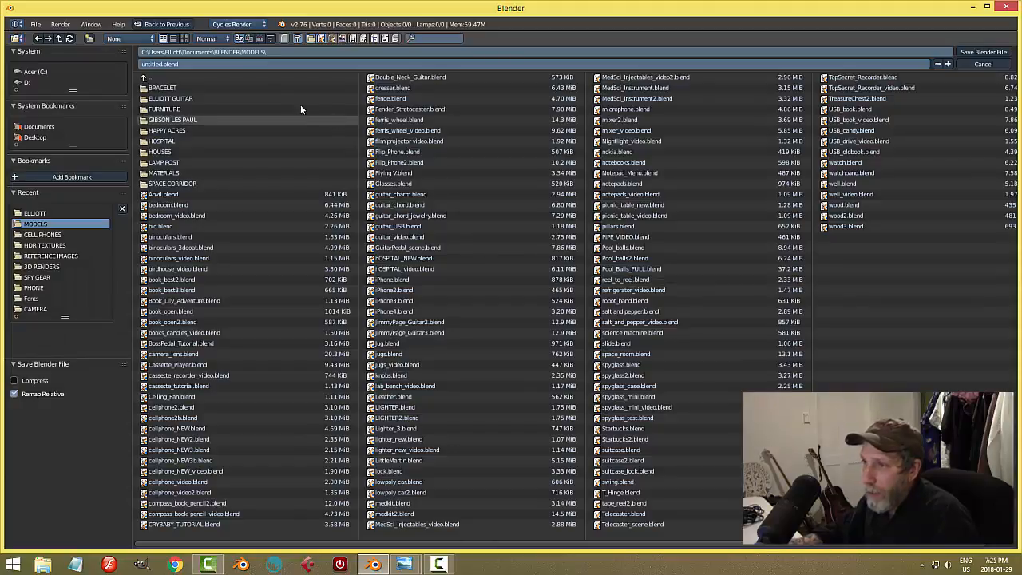
{"action": "left_click", "coordinate": [241, 65]}
{"action": "type", "text": "cell"}
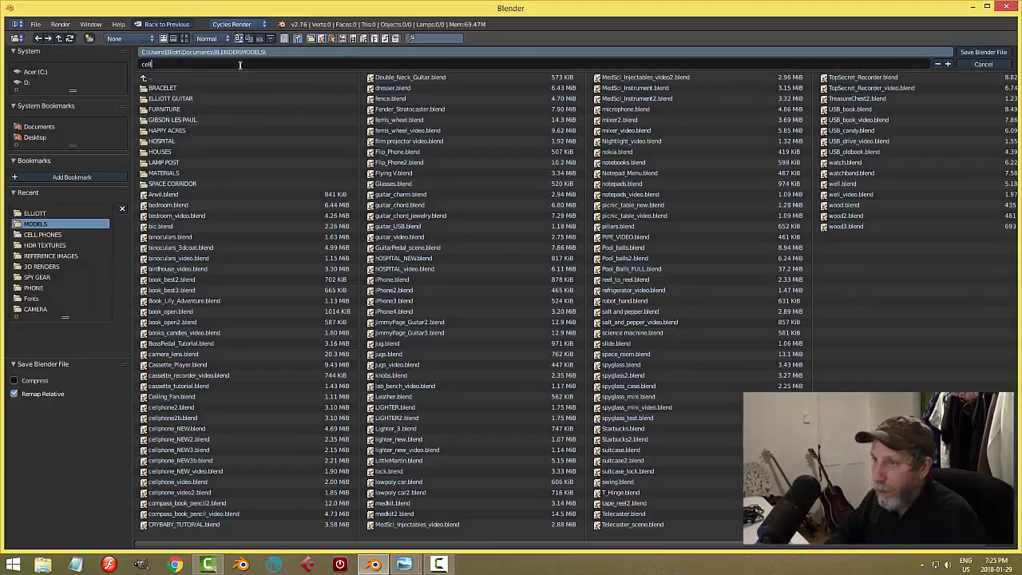
{"action": "type", "text": "pho"}
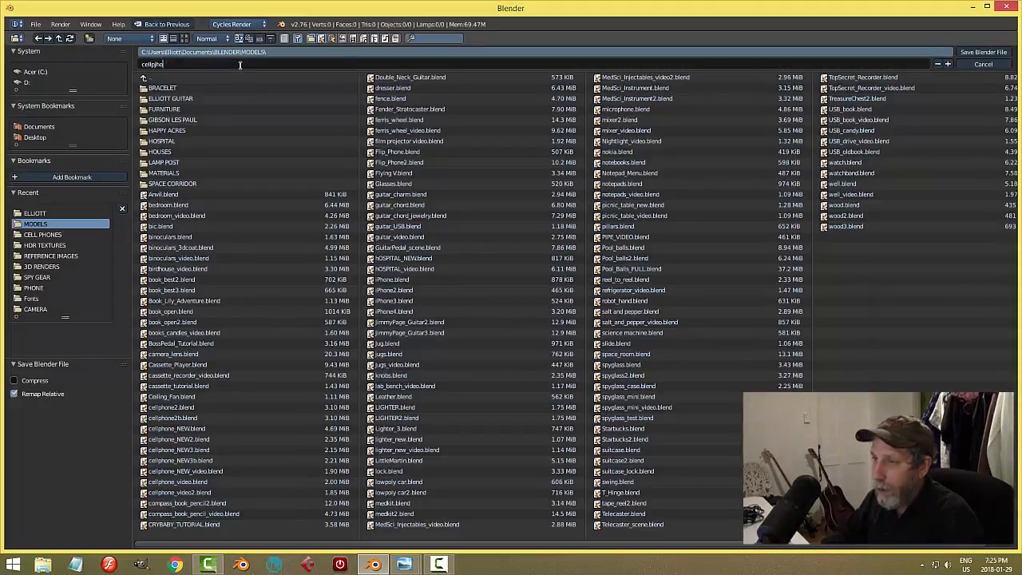
{"action": "key", "text": "BackSpace"}
{"action": "key", "text": "BackSpace"}
{"action": "type", "text": "hone"}
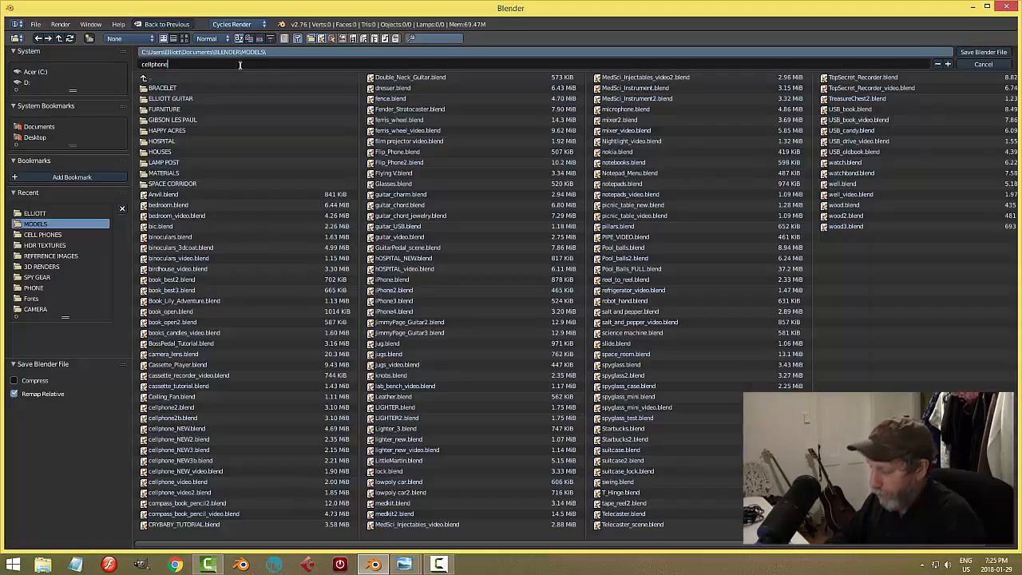
{"action": "type", "text": "_NEW_video"}
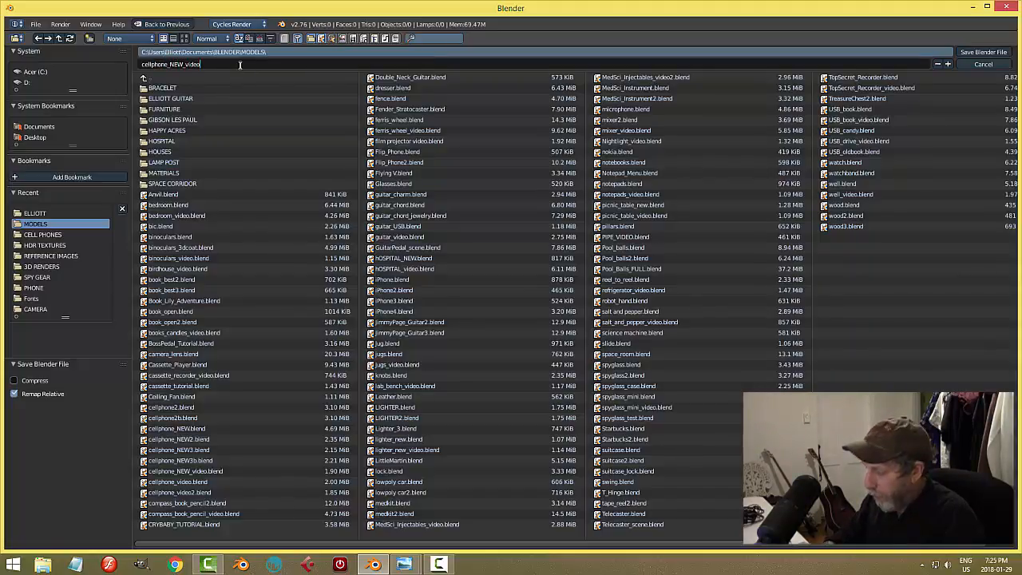
{"action": "key", "text": "Return"}
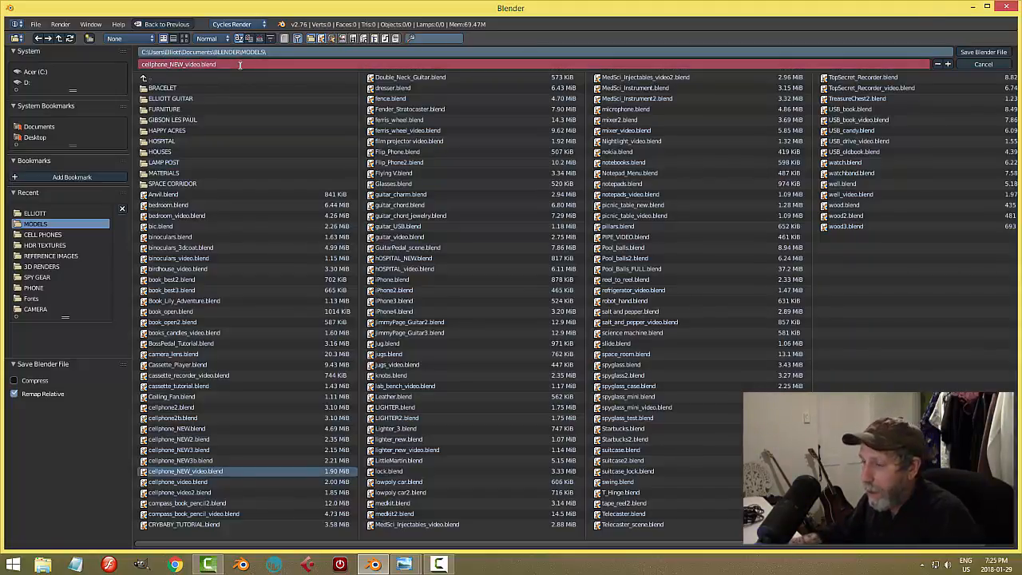
{"action": "left_click", "coordinate": [965, 53]}
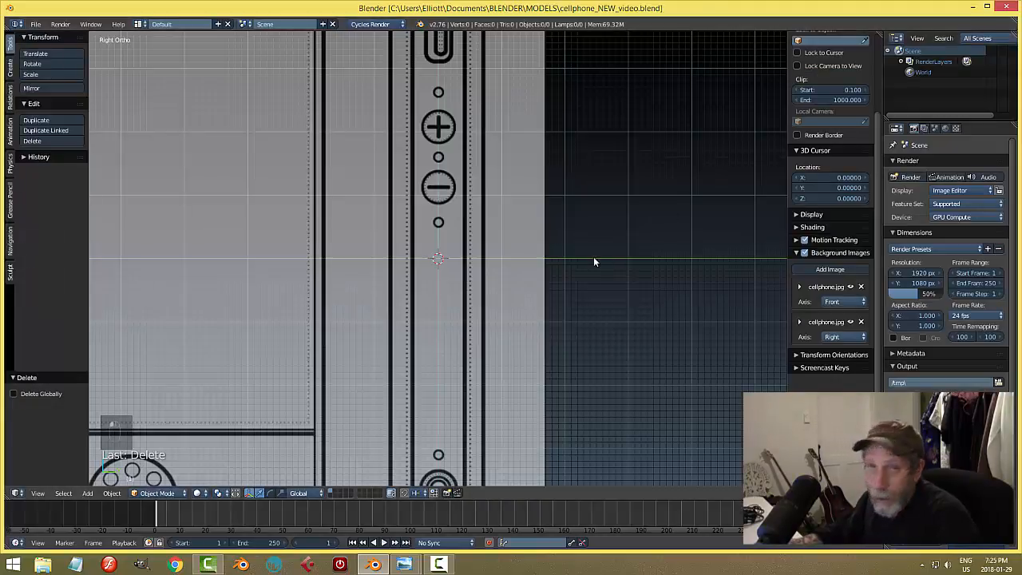
Step: Hide the 3D view's properties sidebar, frame the whole reference image, and save over cellphone_NEW_video.blend
{"action": "key", "text": "n"}
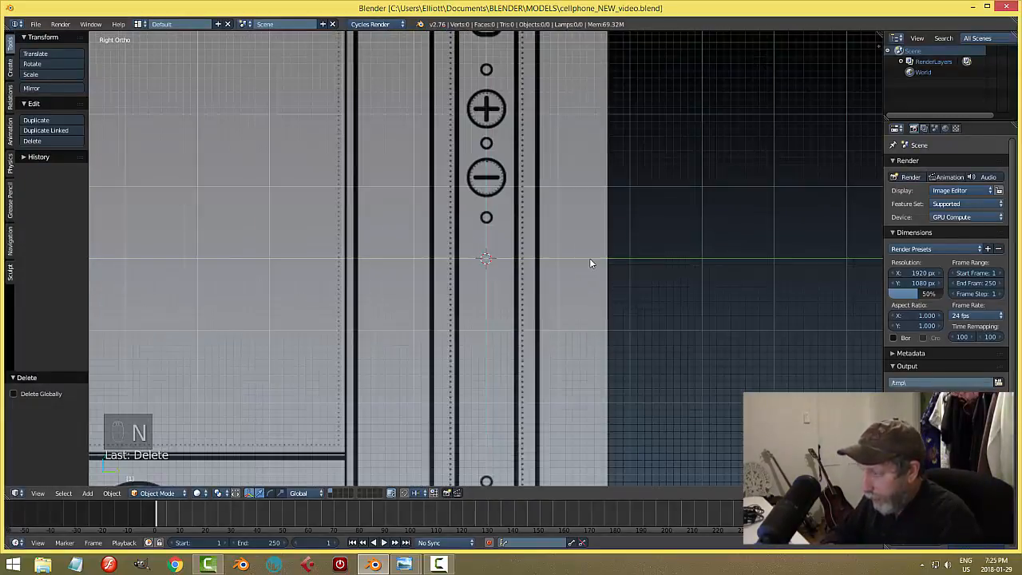
{"action": "scroll", "coordinate": [591, 261], "scroll_direction": "down", "scroll_amount": 5}
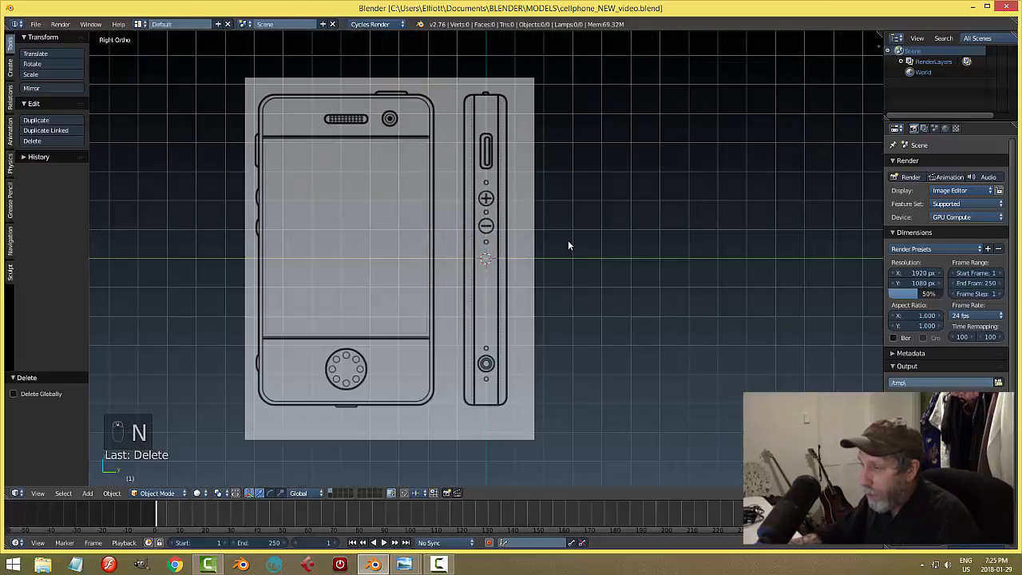
{"action": "middle_click_drag", "start_coordinate": [538, 243], "coordinate": [615, 257], "text": "shift"}
{"action": "key", "text": "ctrl+s"}
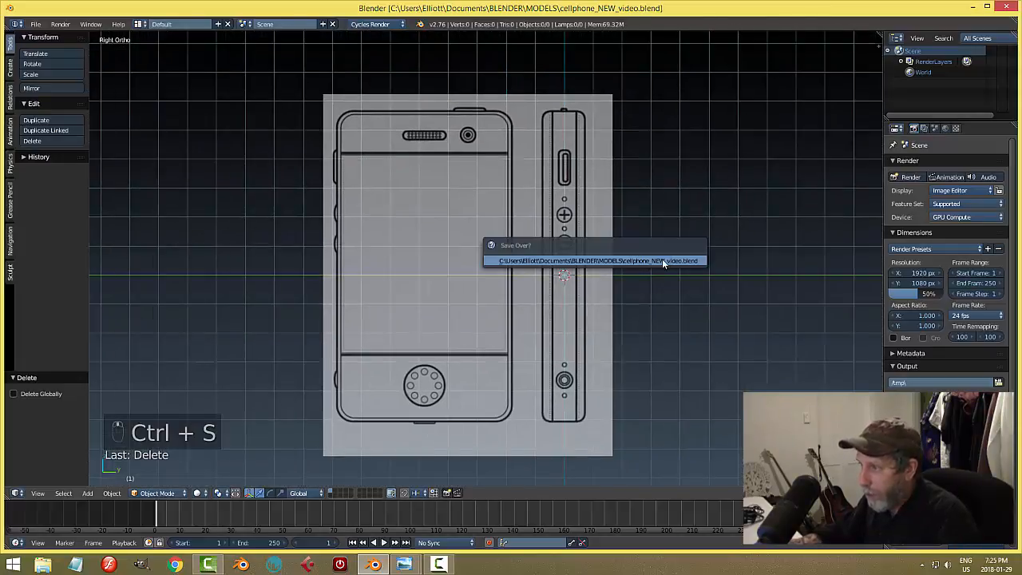
{"action": "left_click", "coordinate": [662, 265]}
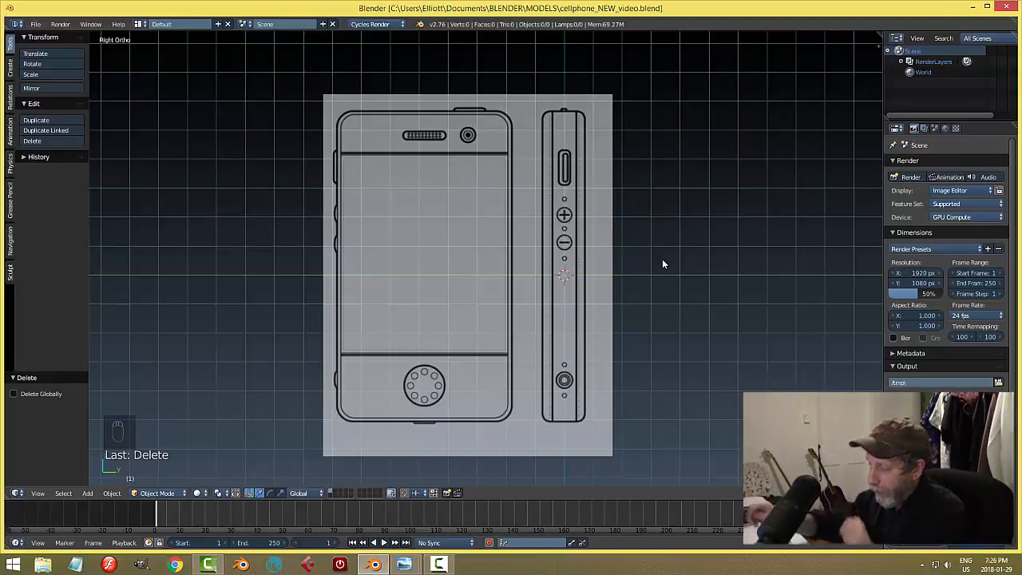
Step: In the front orthographic view, add a plane mesh at the origin and rotate it 90° about the X axis
{"action": "key", "text": "KP_1"}
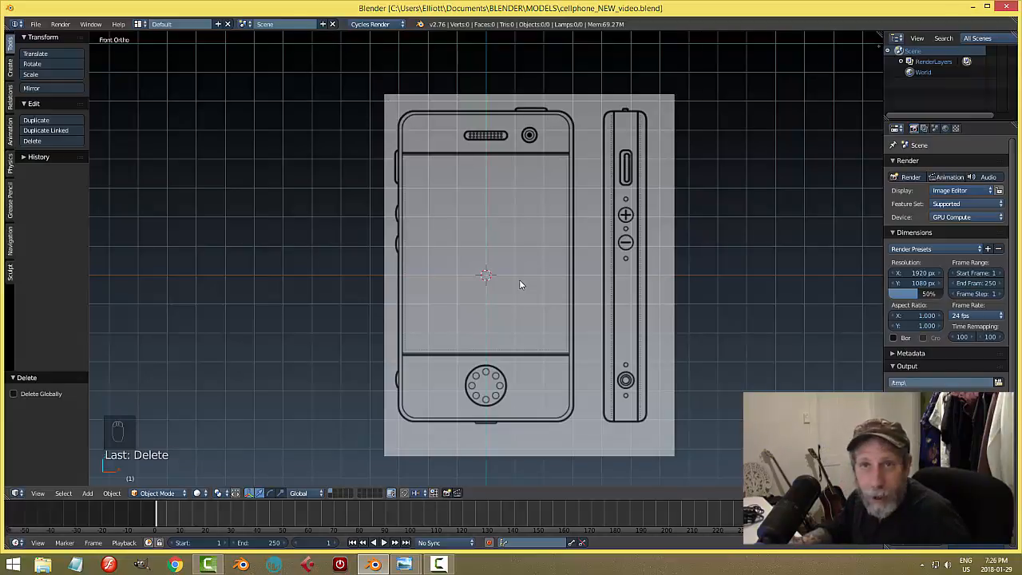
{"action": "key", "text": "shift+a"}
{"action": "mouse_move", "coordinate": [520, 283]}
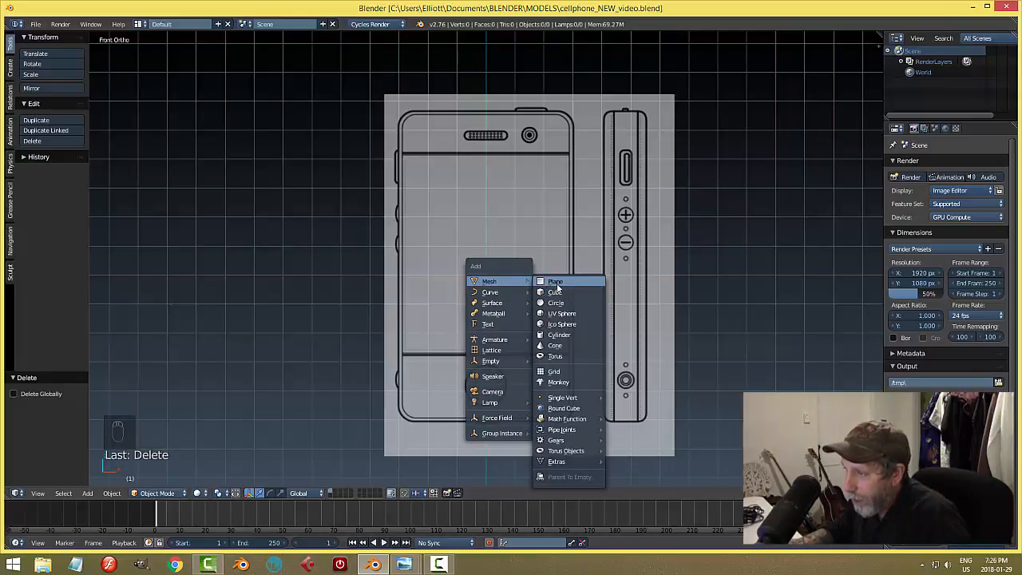
{"action": "left_click", "coordinate": [555, 282]}
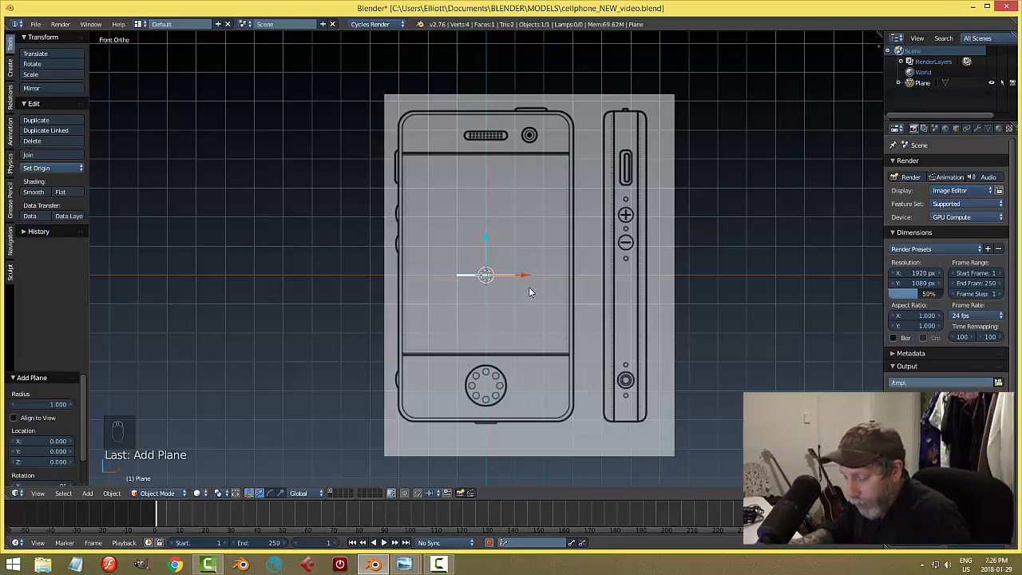
{"action": "key", "text": "r"}
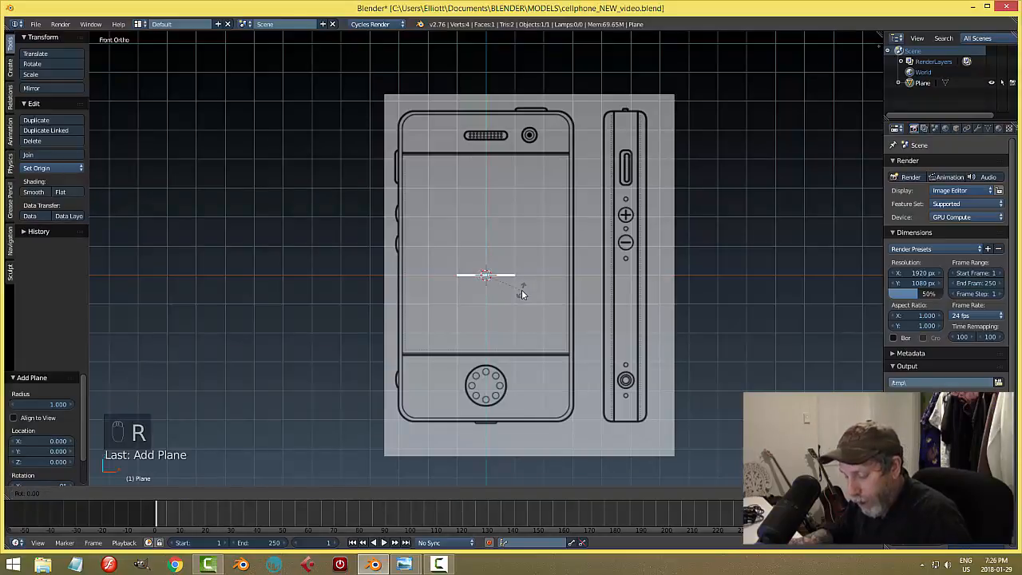
{"action": "key", "text": "x"}
{"action": "key", "text": "9"}
{"action": "key", "text": "0"}
{"action": "key", "text": "Return"}
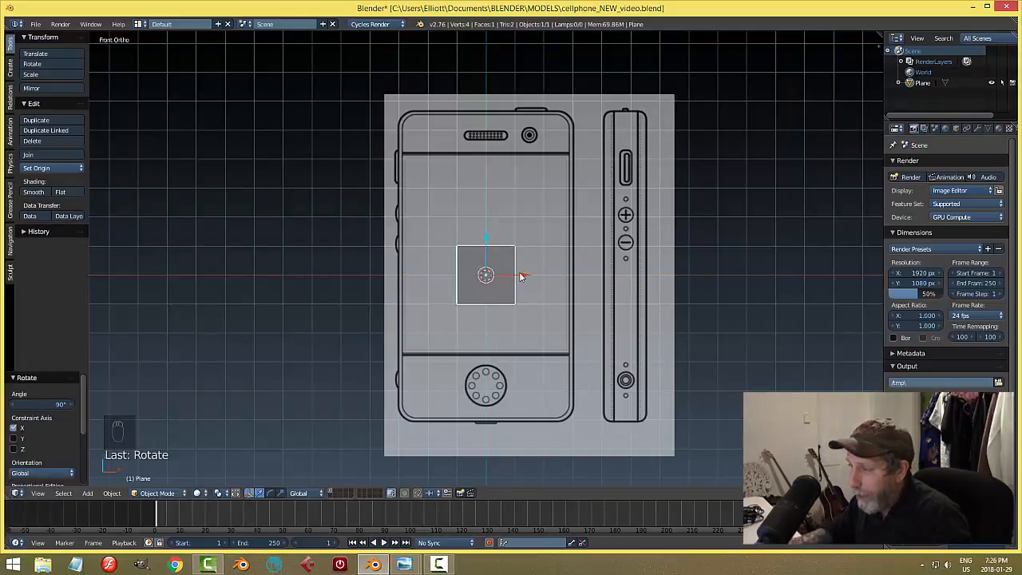
Step: In Edit Mode, scale the plane along Z by about 5.04 so its lower edge meets the bottom of the phone outline
{"action": "left_click", "coordinate": [158, 493]}
{"action": "left_click", "coordinate": [160, 471]}
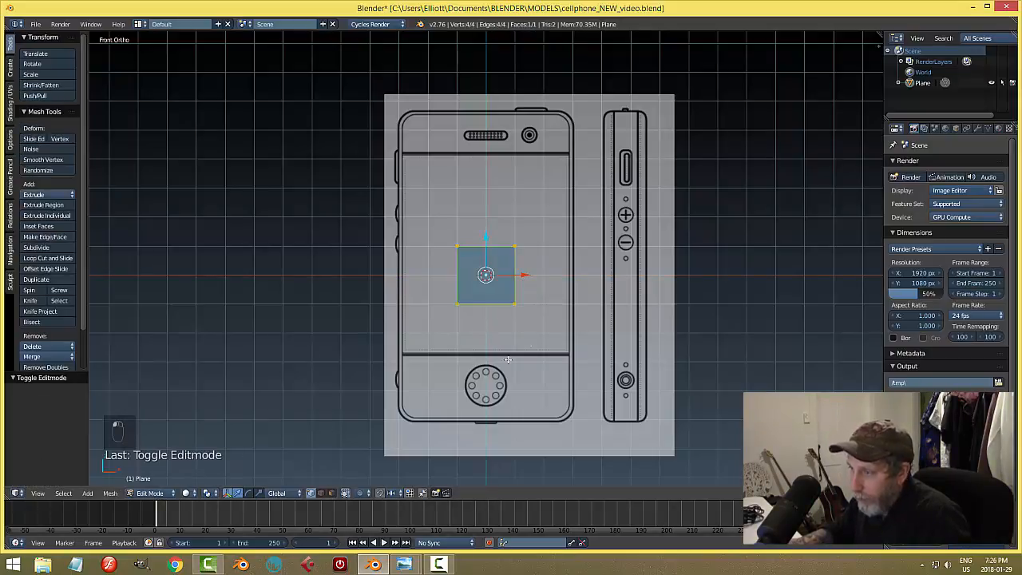
{"action": "key", "text": "s"}
{"action": "middle_click", "coordinate": [553, 343]}
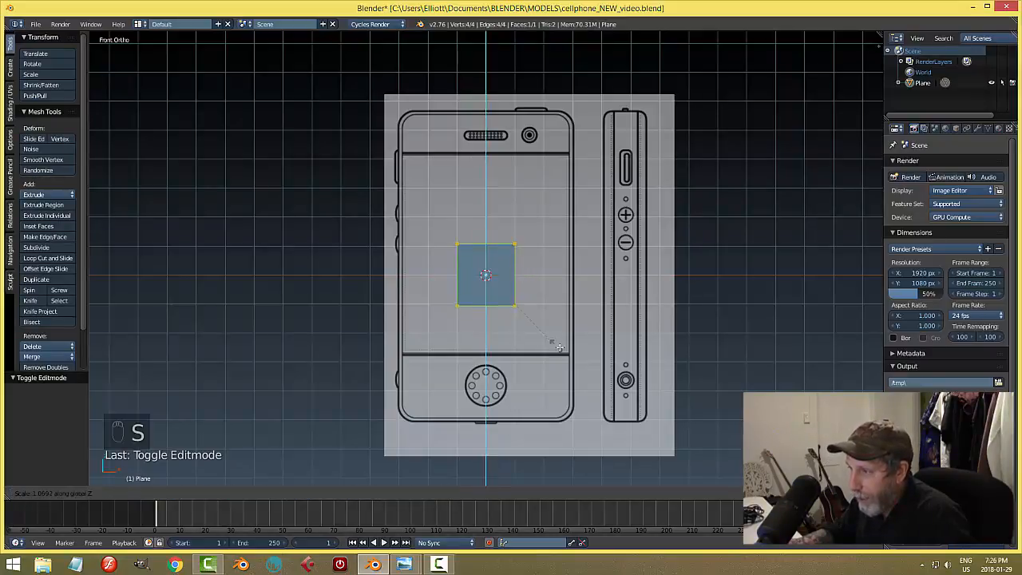
{"action": "left_click", "coordinate": [97, 61]}
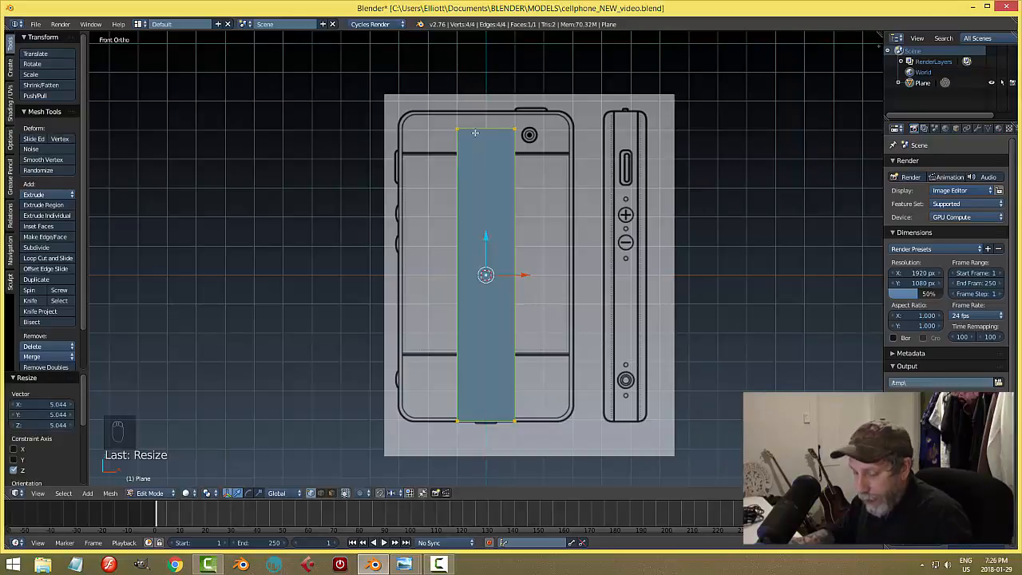
Step: Switch to wireframe shading and raise the plane's top edge about 0.61 units along Z to the top of the phone outline
{"action": "key", "text": "z"}
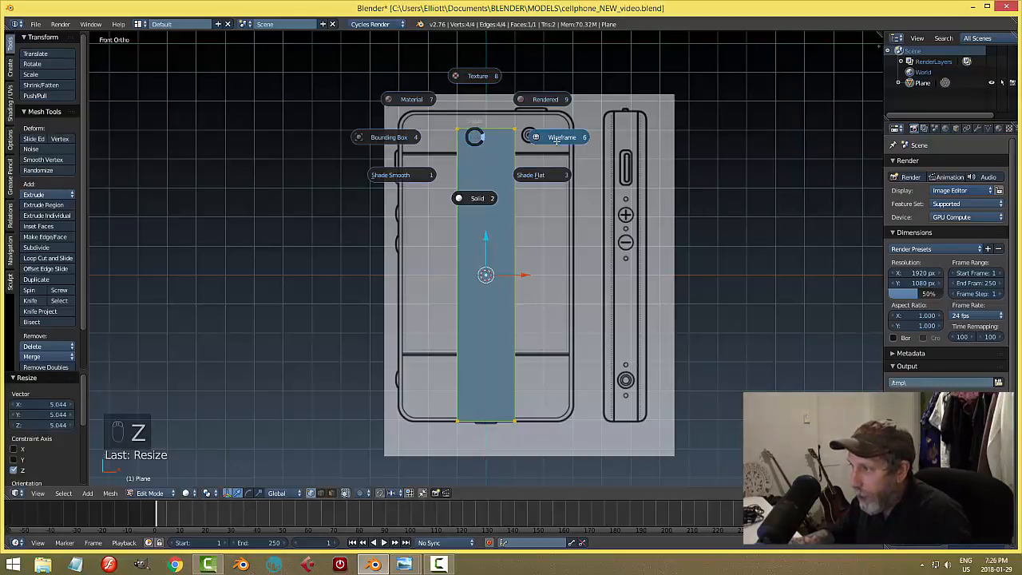
{"action": "key", "text": "a"}
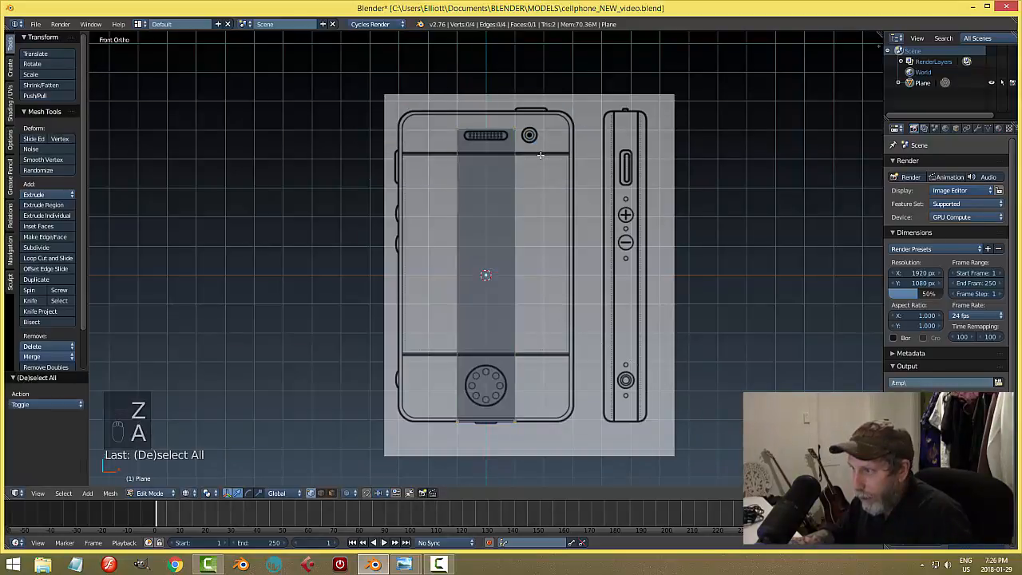
{"action": "key", "text": "b"}
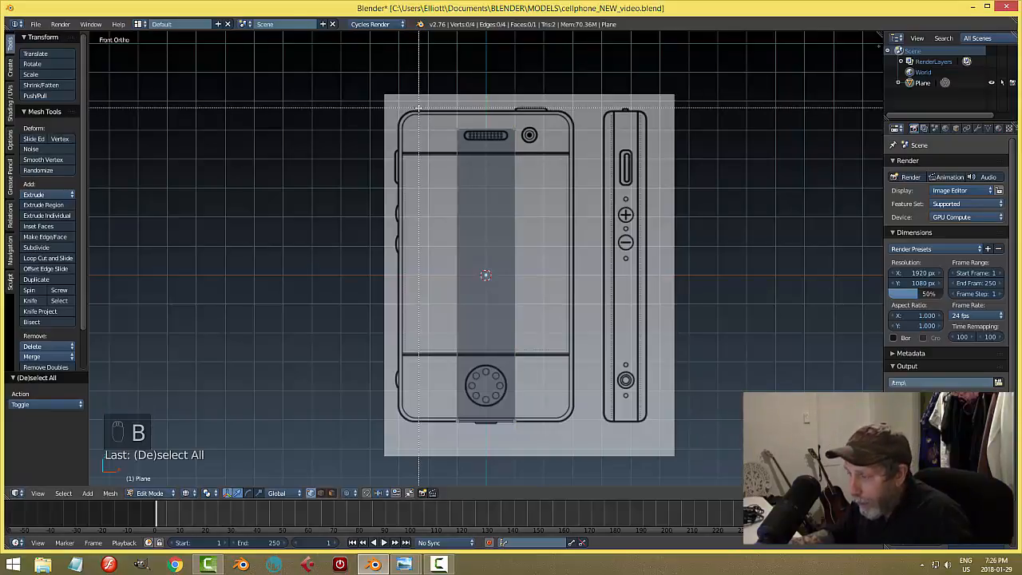
{"action": "left_click_drag", "start_coordinate": [419, 107], "coordinate": [515, 143]}
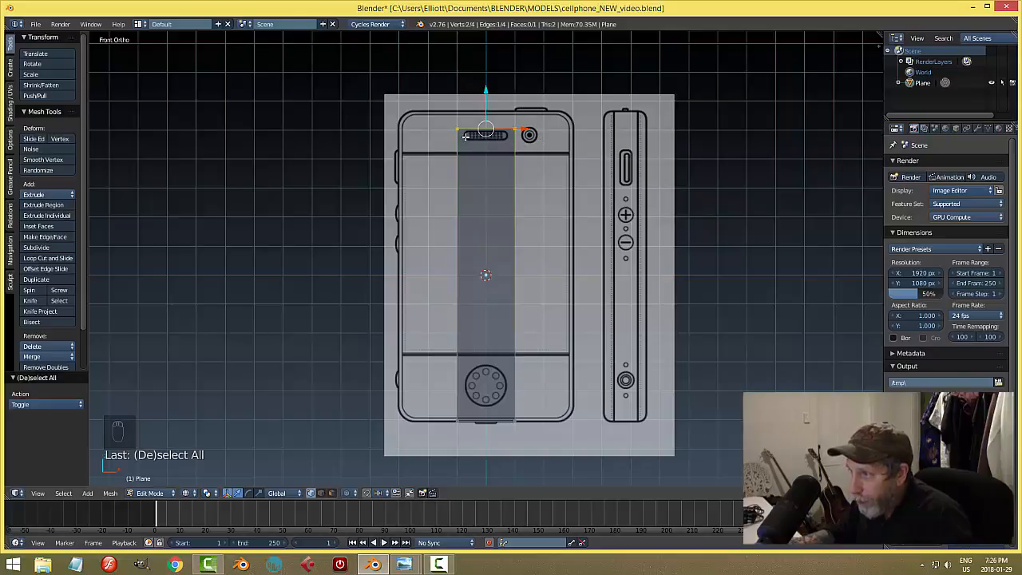
{"action": "left_click_drag", "start_coordinate": [485, 92], "coordinate": [487, 73]}
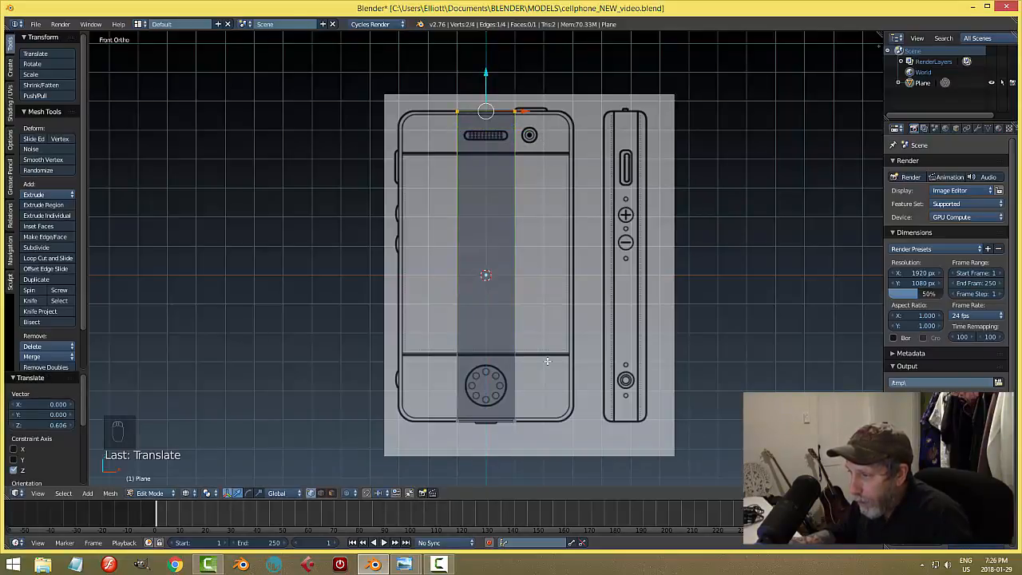
Step: Move the plane's left edge about 2.04 units outward along X to the left side of the phone outline
{"action": "key", "text": "a"}
{"action": "scroll", "coordinate": [554, 474], "scroll_direction": "up", "scroll_amount": 1}
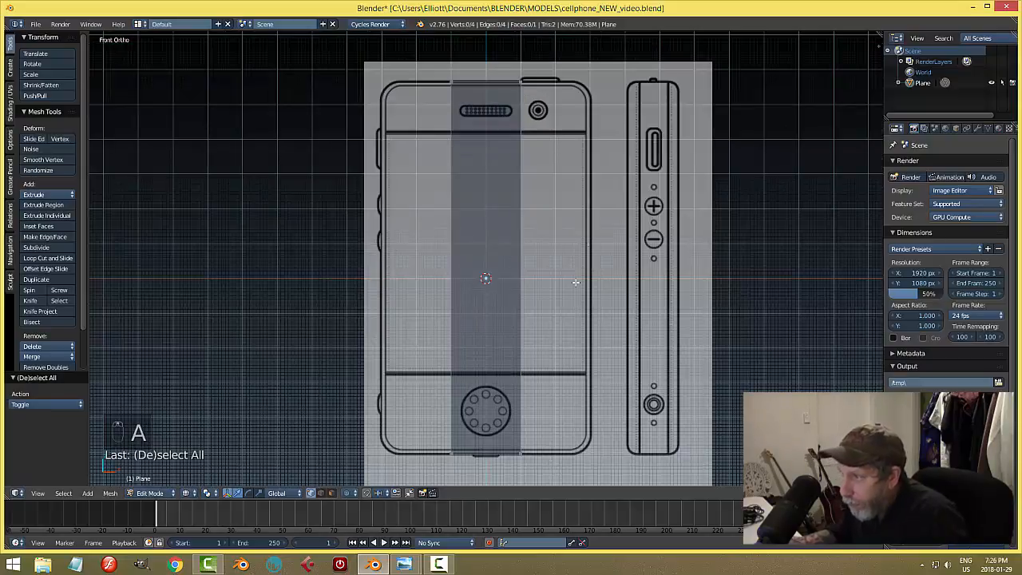
{"action": "key", "text": "b"}
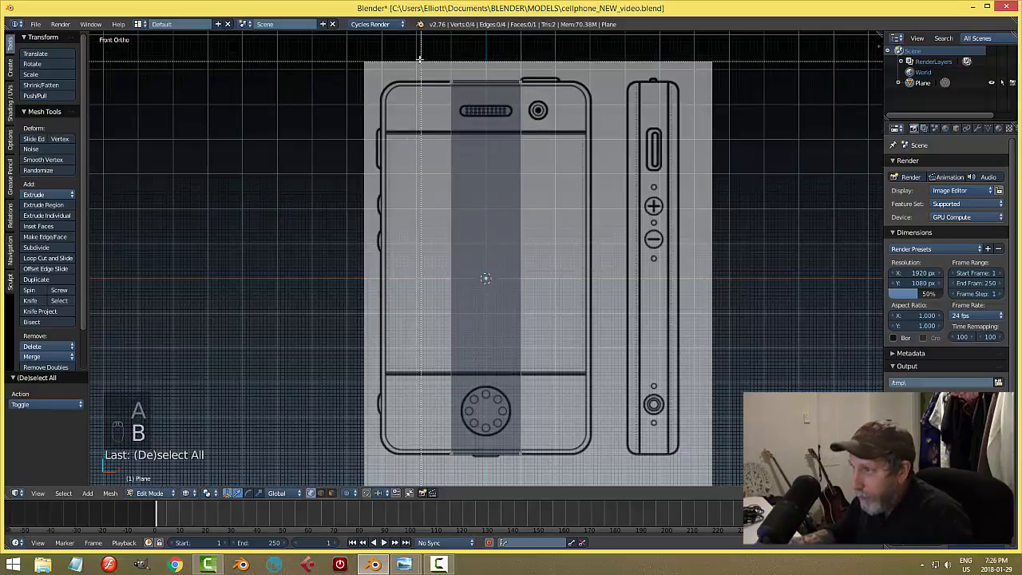
{"action": "left_click_drag", "start_coordinate": [447, 59], "coordinate": [483, 462]}
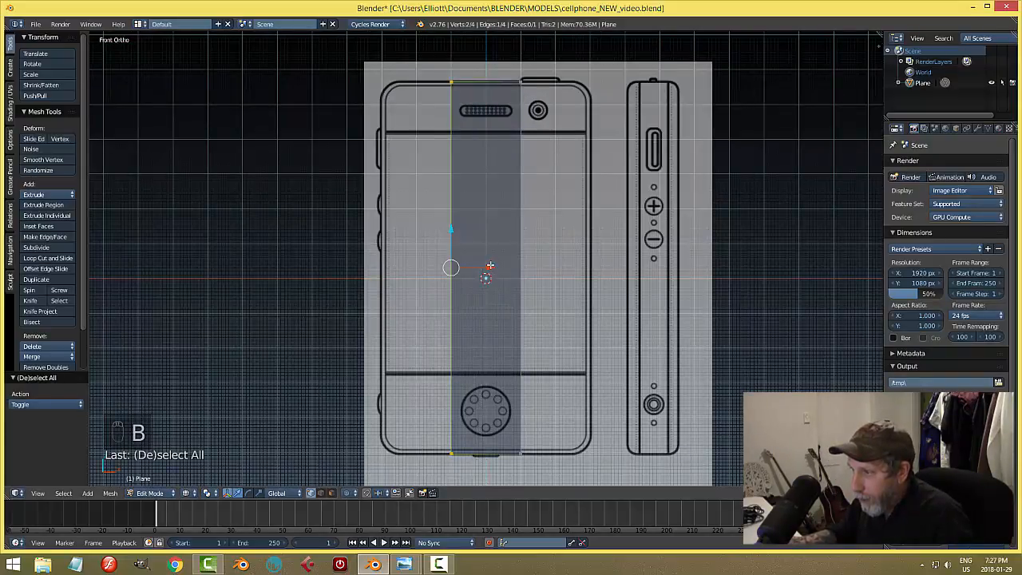
{"action": "key", "text": "g"}
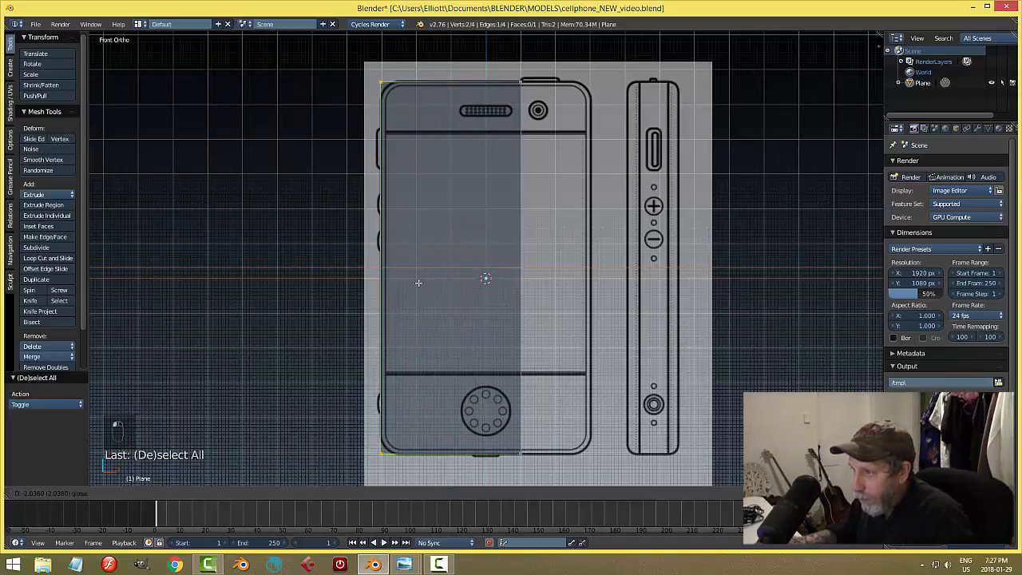
{"action": "left_click", "coordinate": [418, 283]}
Step: Move the plane's right edge outward along X to the right side of the phone outline and save the file
{"action": "key", "text": "a"}
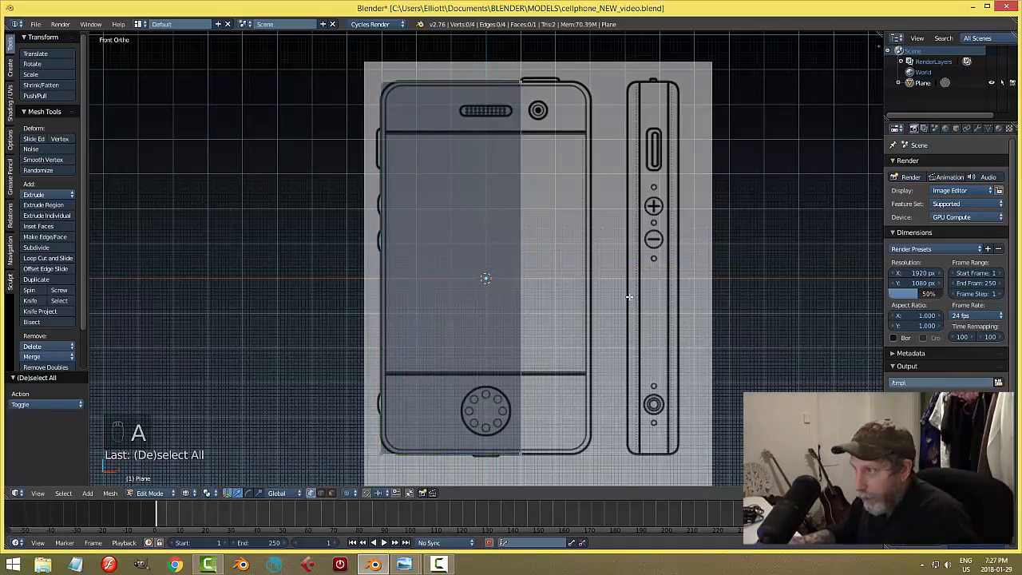
{"action": "key", "text": "b"}
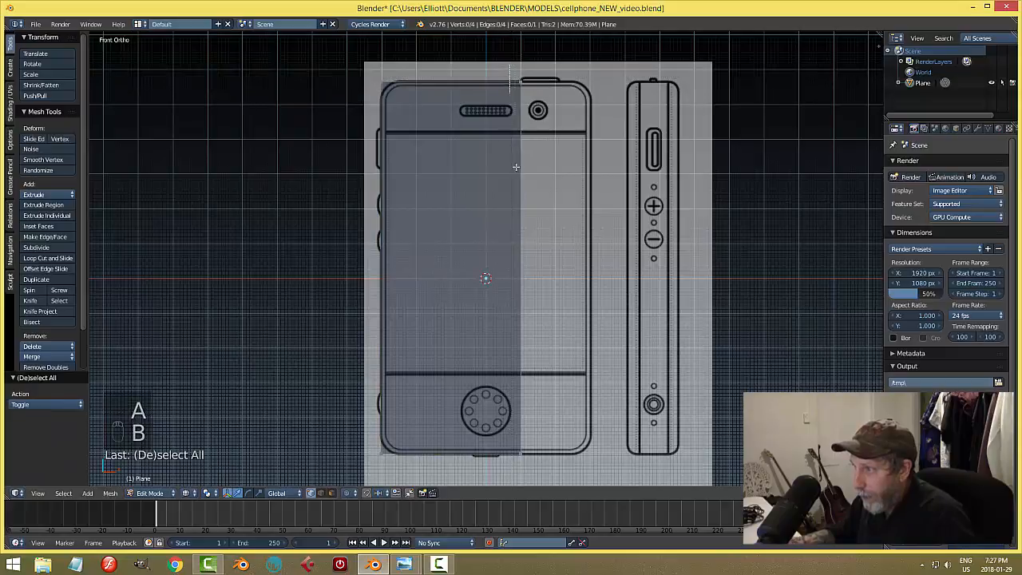
{"action": "left_click_drag", "start_coordinate": [510, 65], "coordinate": [564, 482]}
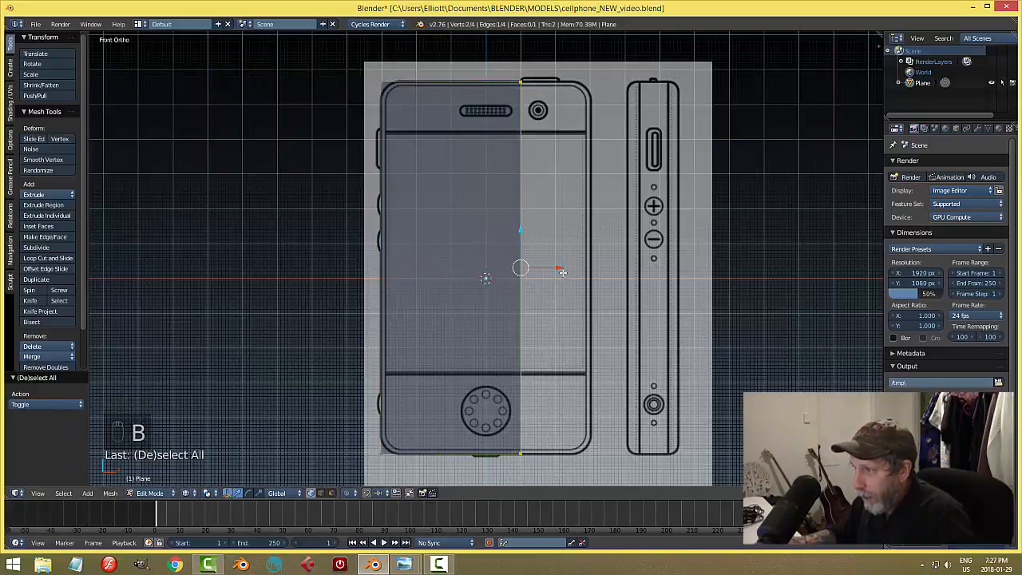
{"action": "left_click_drag", "start_coordinate": [563, 272], "coordinate": [628, 274]}
{"action": "key", "text": "a"}
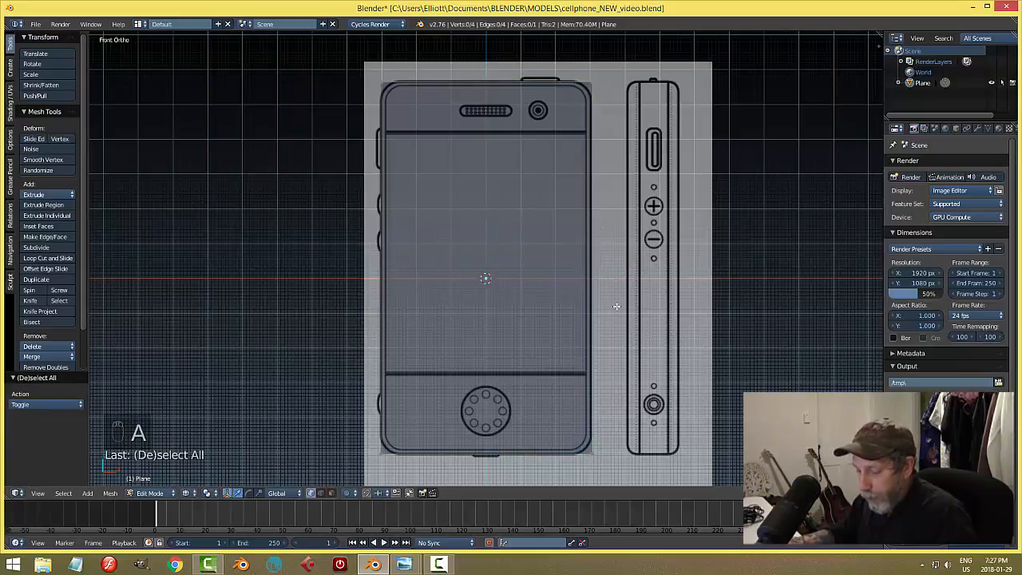
{"action": "key", "text": "ctrl+s"}
Step: Extrude the whole plane about 1.61 units along Y in the top view to give the phone body depth
{"action": "key", "text": "KP_3"}
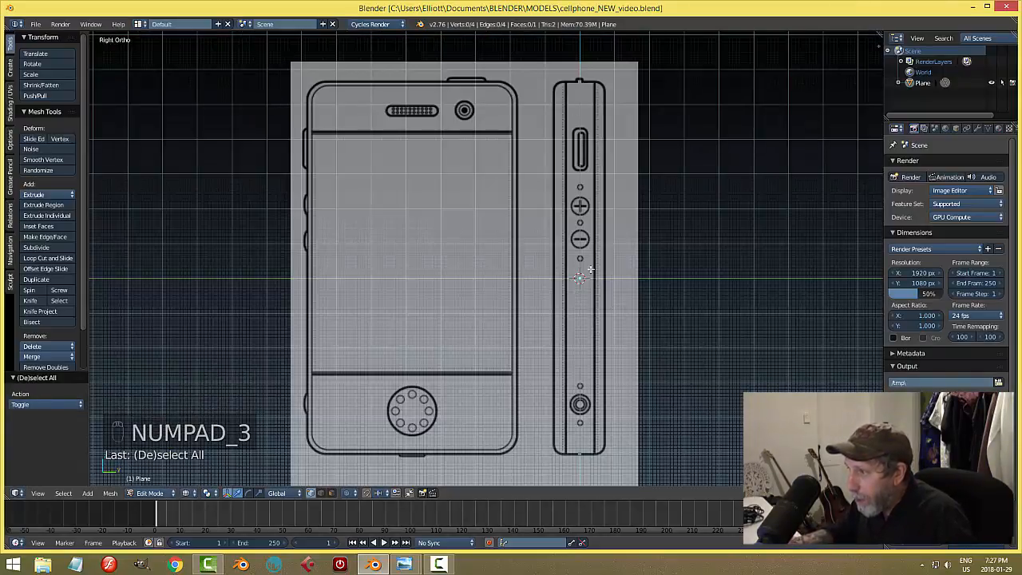
{"action": "scroll", "coordinate": [642, 270], "scroll_direction": "up", "scroll_amount": 3}
{"action": "scroll", "coordinate": [629, 212], "scroll_direction": "down", "scroll_amount": 1}
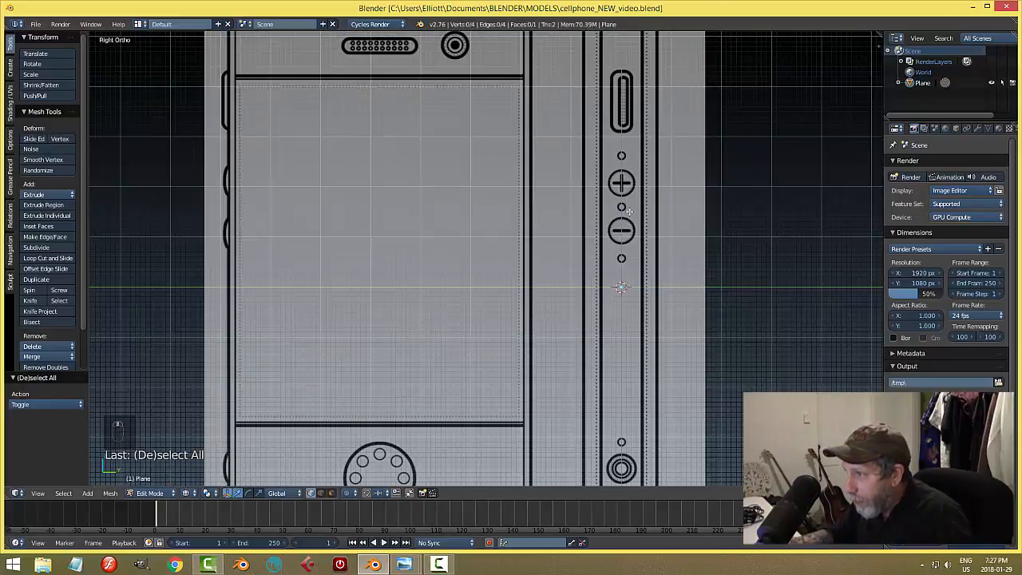
{"action": "key", "text": "KP_1"}
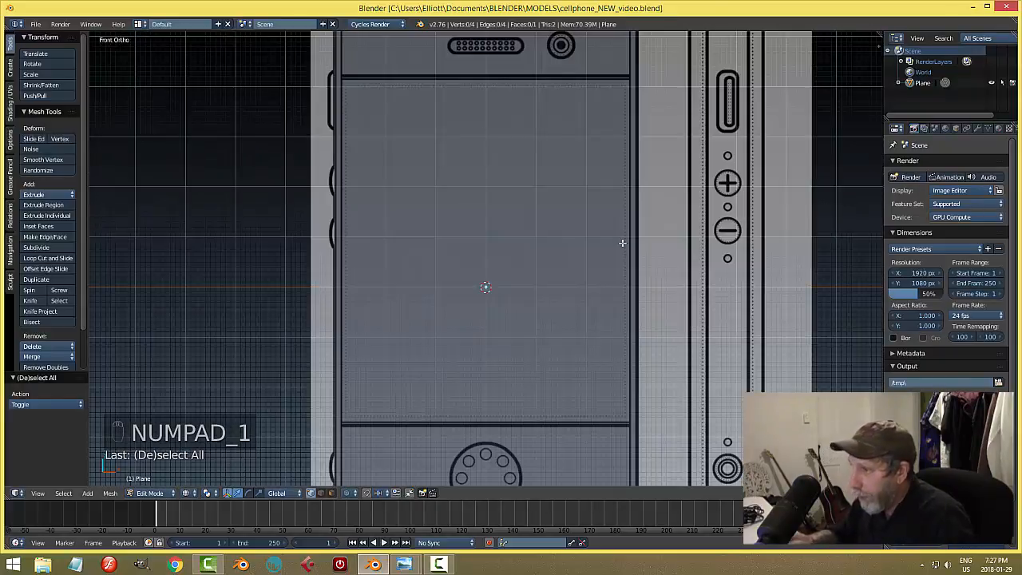
{"action": "scroll", "coordinate": [619, 260], "scroll_direction": "down", "scroll_amount": 4}
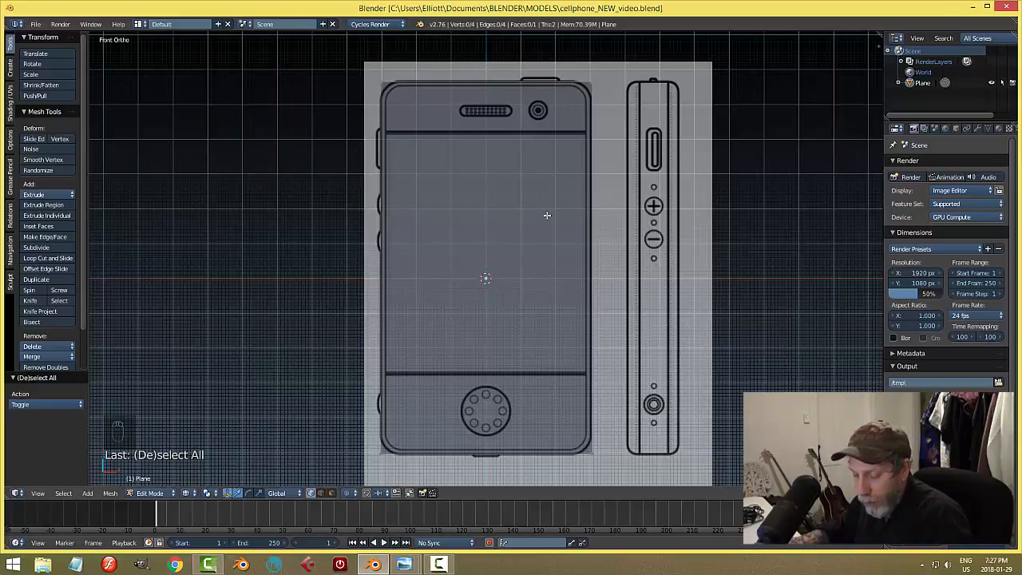
{"action": "key", "text": "a"}
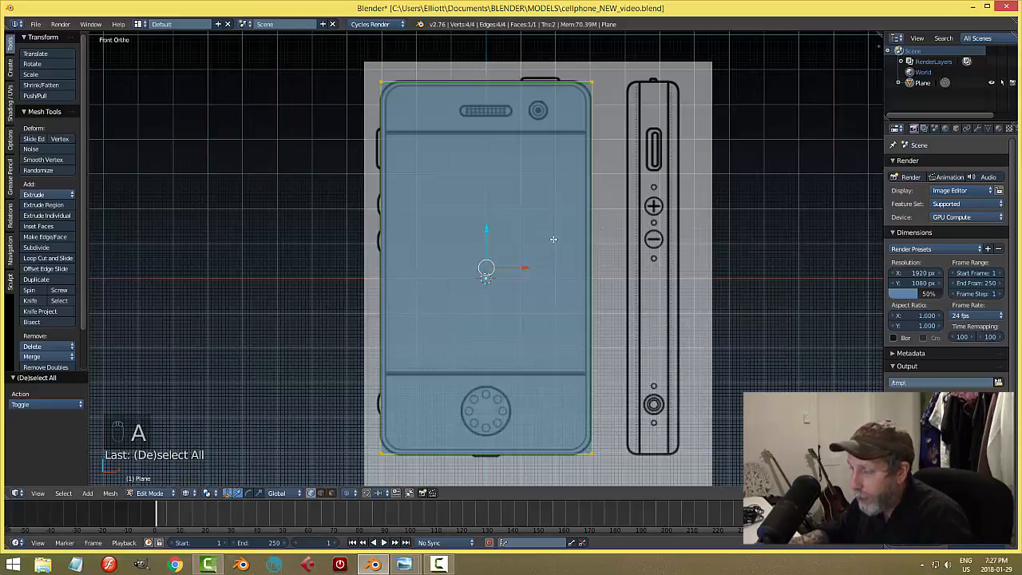
{"action": "middle_click_drag", "start_coordinate": [633, 356], "coordinate": [621, 234]}
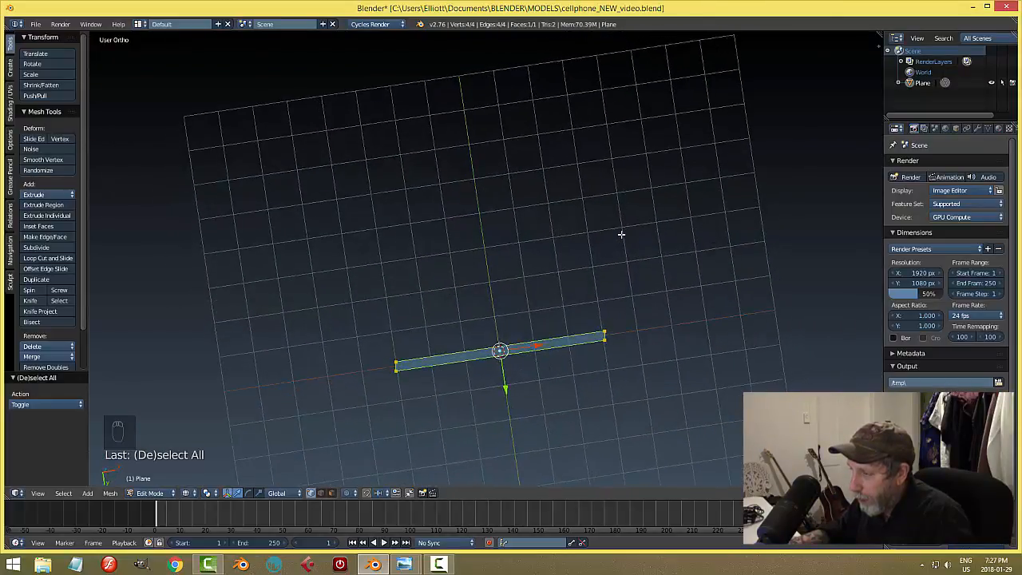
{"action": "key", "text": "KP_7"}
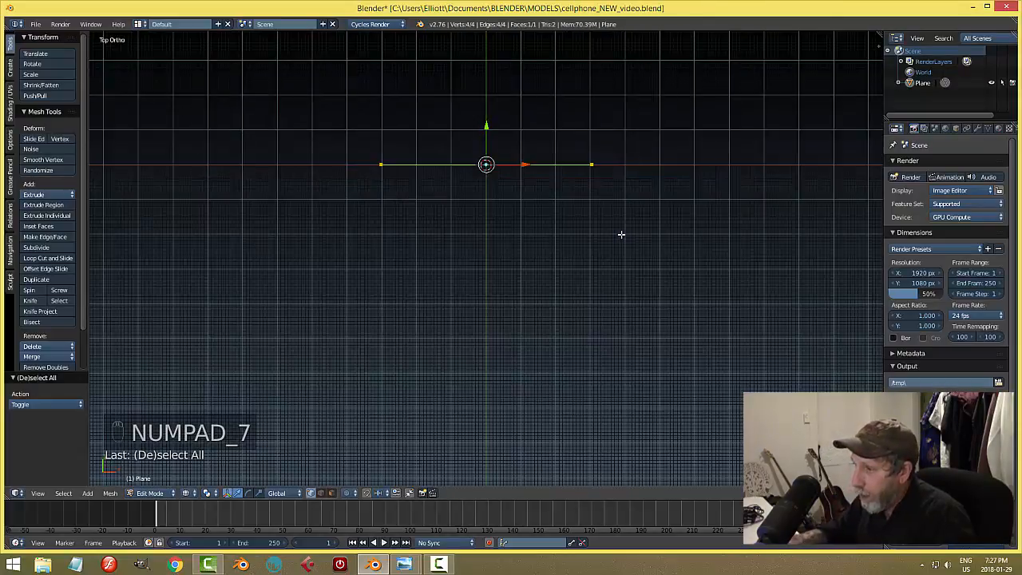
{"action": "key", "text": "e"}
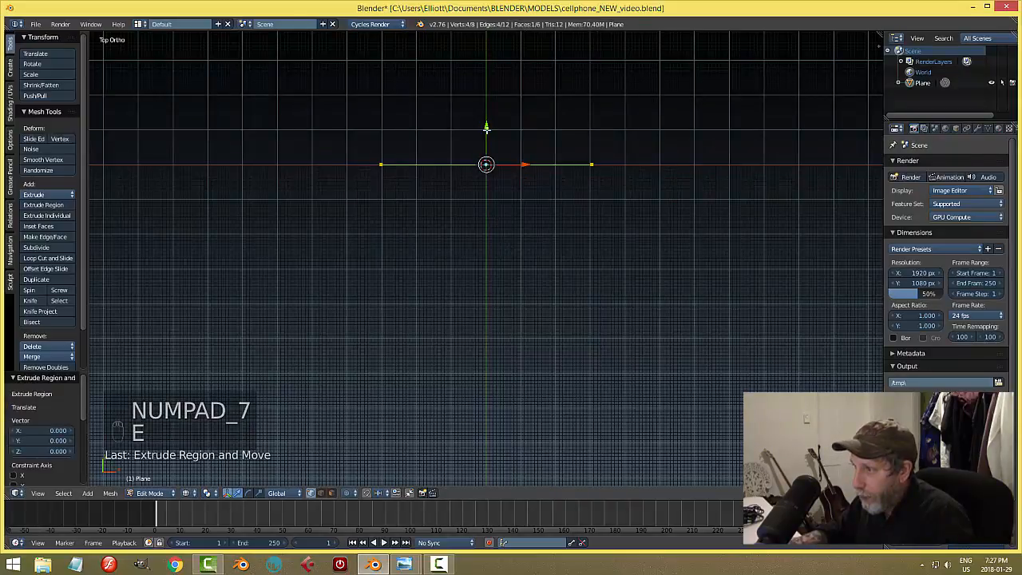
{"action": "left_click", "coordinate": [486, 72]}
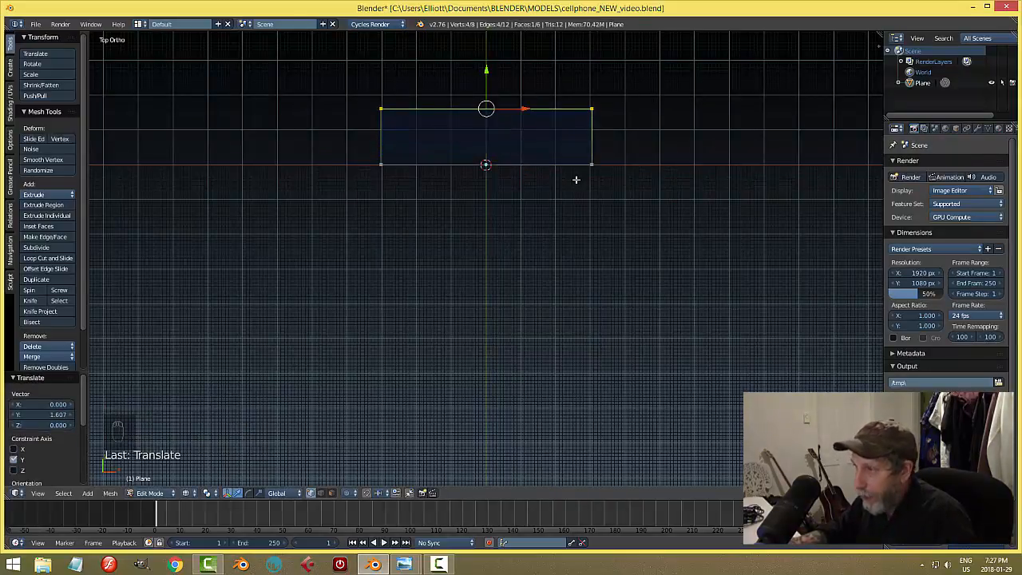
{"action": "key", "text": "a"}
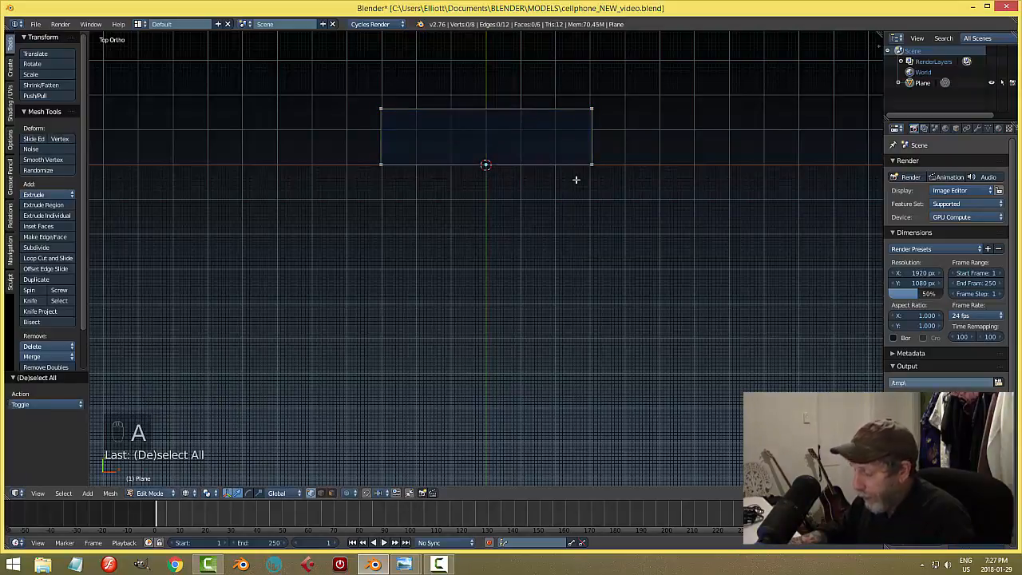
Step: Move the whole block about -0.80 units along Y in wireframe shading to centre it on the phone's side outline
{"action": "key", "text": "z"}
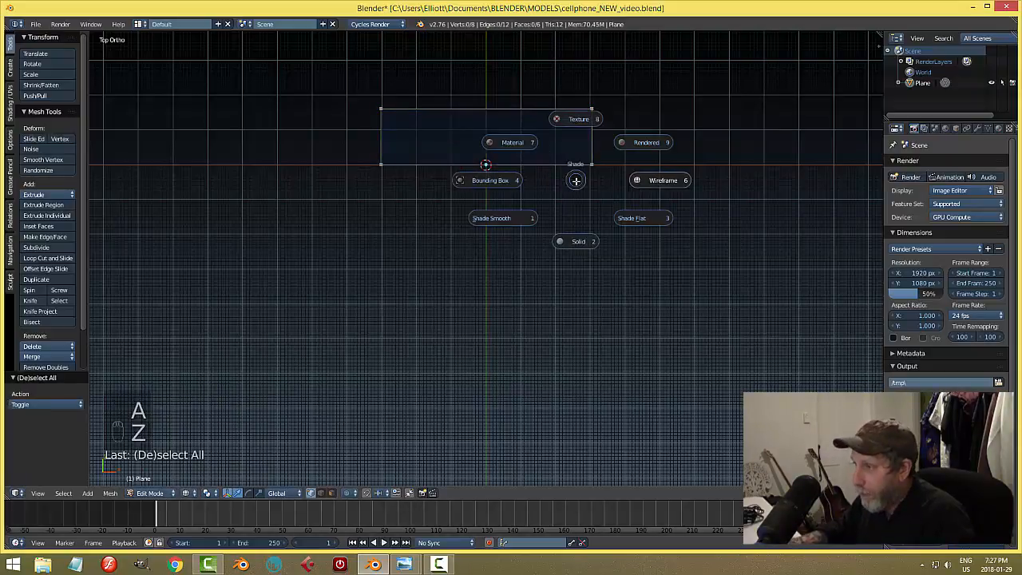
{"action": "left_click", "coordinate": [588, 245]}
{"action": "key", "text": "KP_3"}
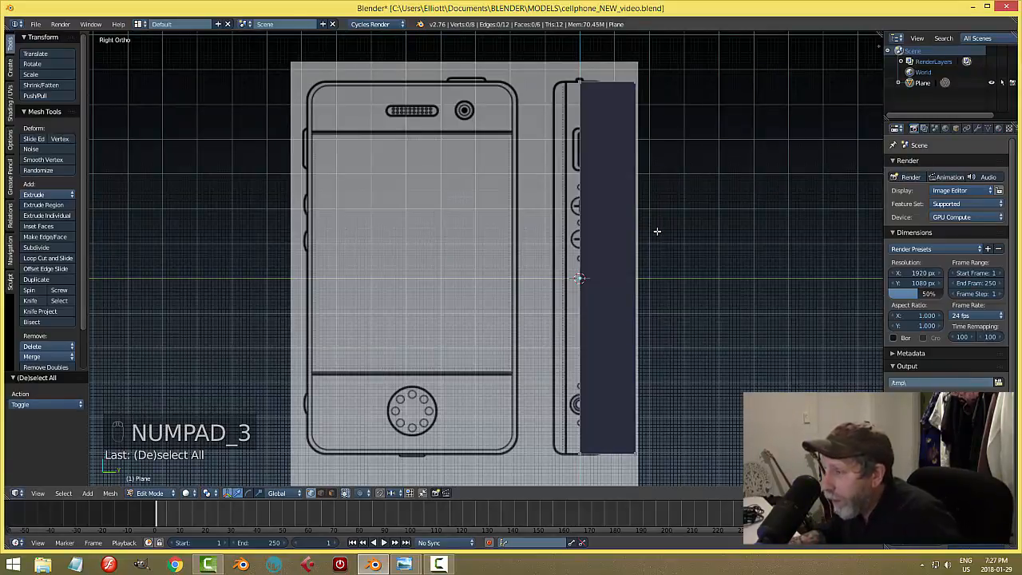
{"action": "key", "text": "a"}
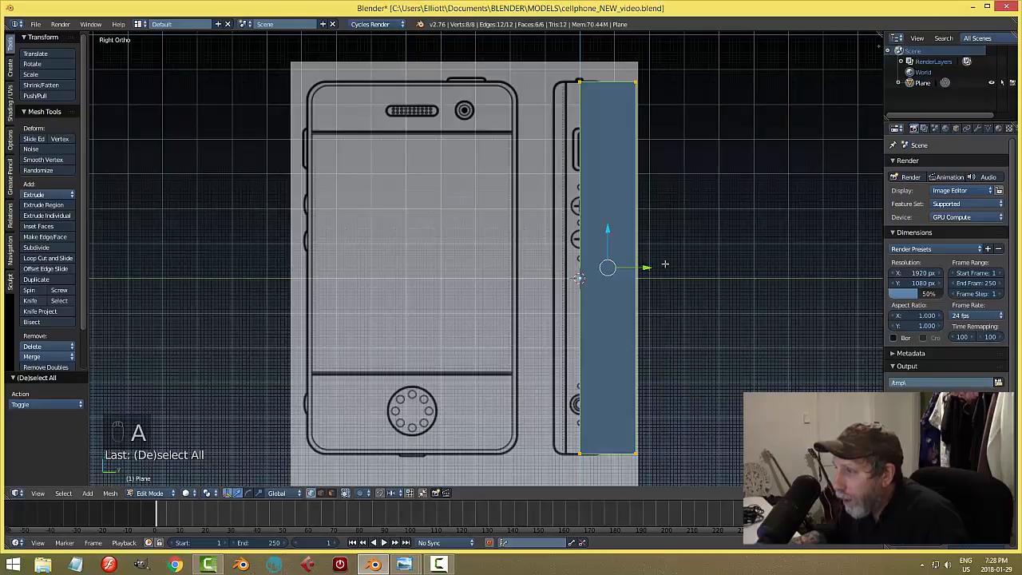
{"action": "key", "text": "a"}
{"action": "key", "text": "z"}
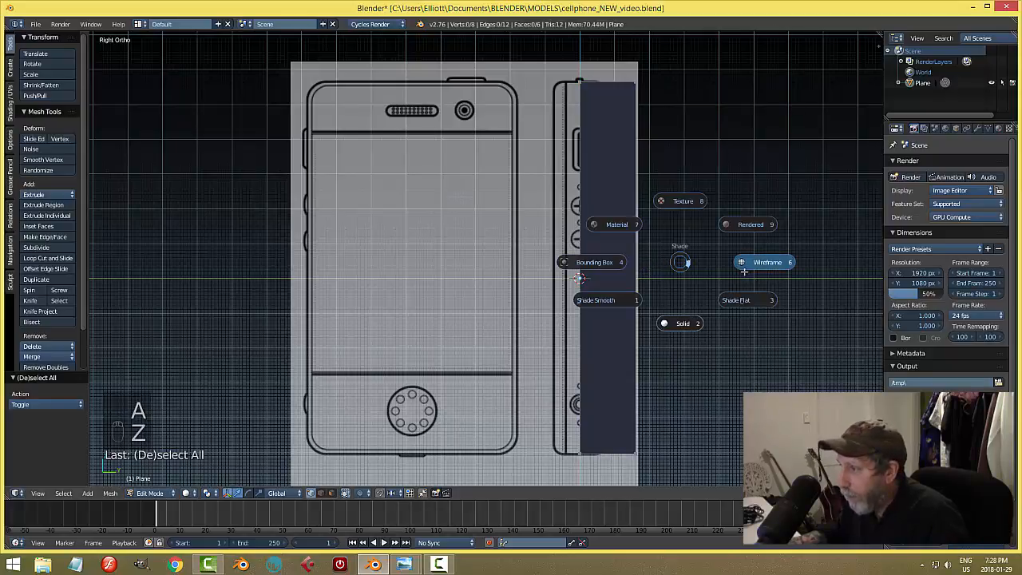
{"action": "left_click", "coordinate": [699, 262]}
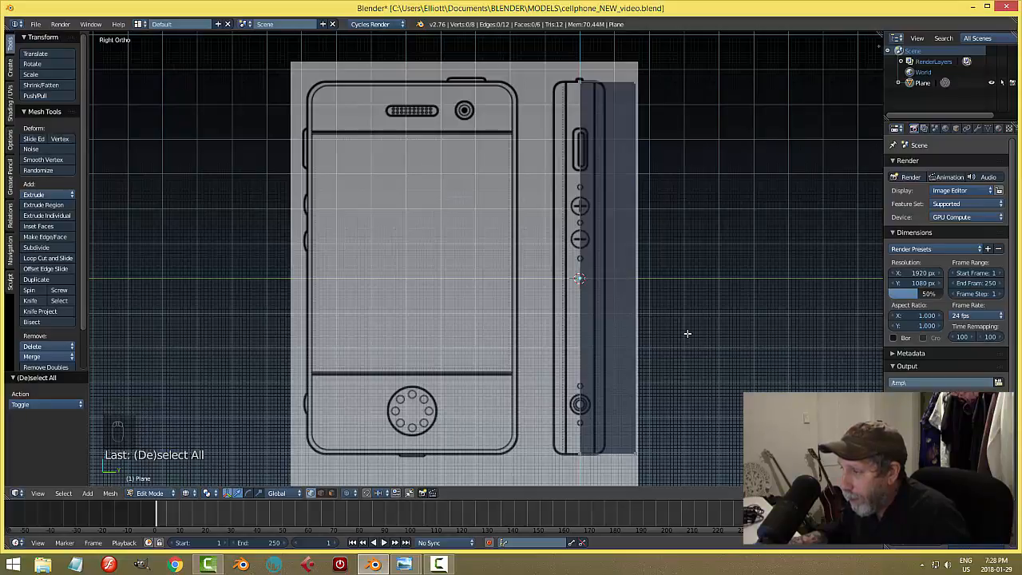
{"action": "key", "text": "a"}
{"action": "left_click_drag", "start_coordinate": [647, 270], "coordinate": [619, 270]}
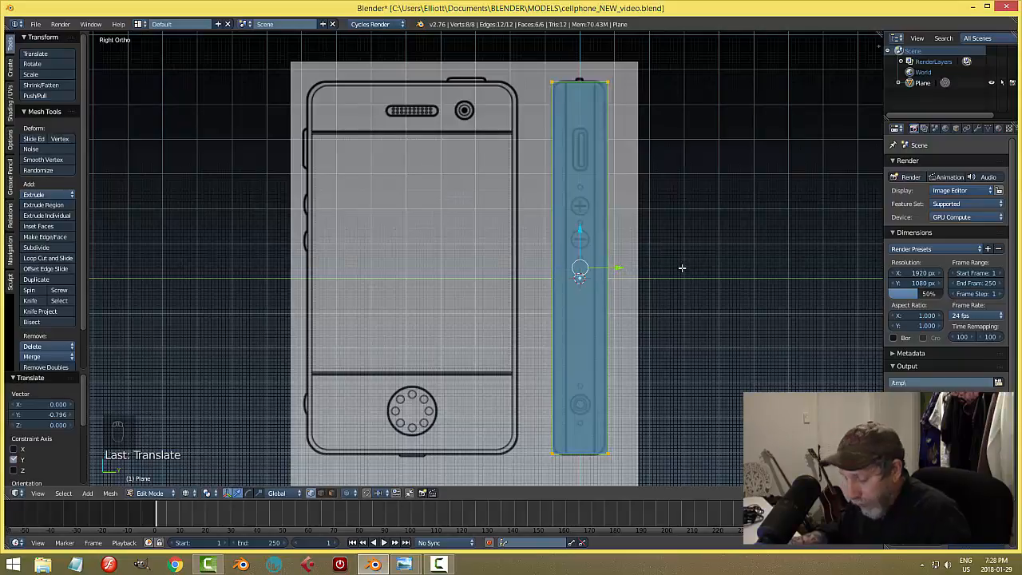
Step: Move the block's back face about -0.05 units along Y to the rear line of the side outline
{"action": "key", "text": "KP_1"}
{"action": "key", "text": "KP_3"}
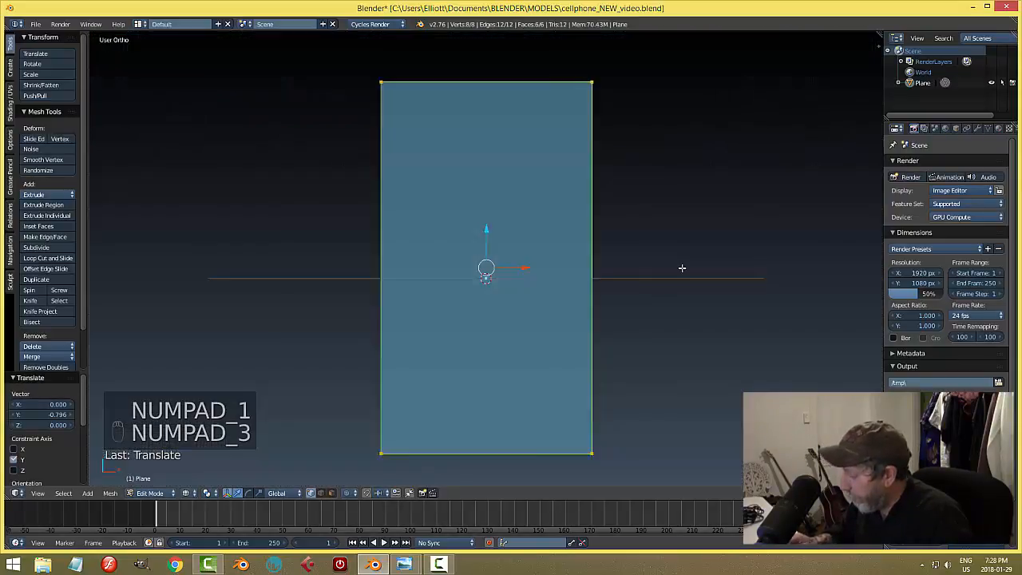
{"action": "scroll", "coordinate": [680, 269], "scroll_direction": "up", "scroll_amount": 2}
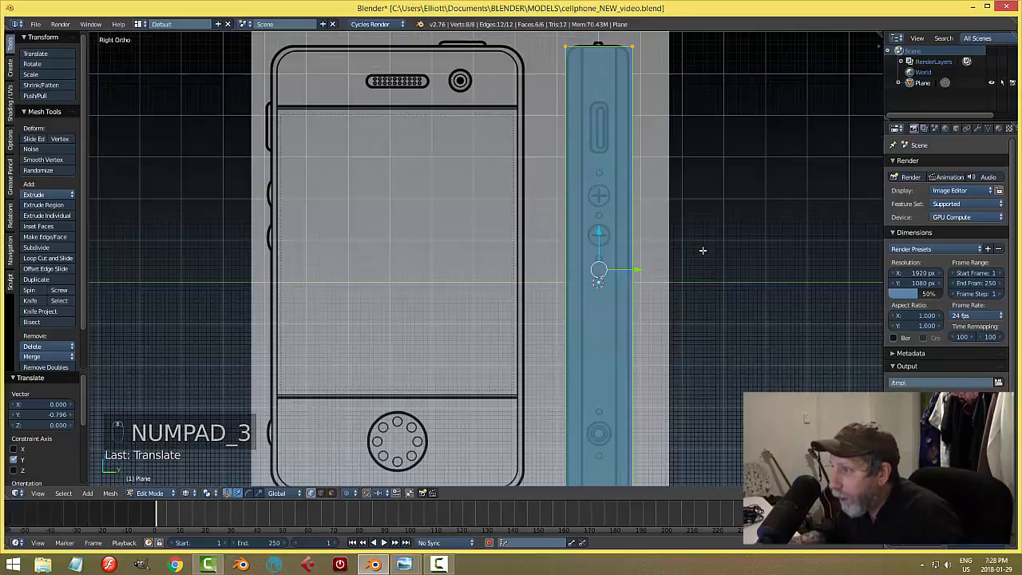
{"action": "key", "text": "a"}
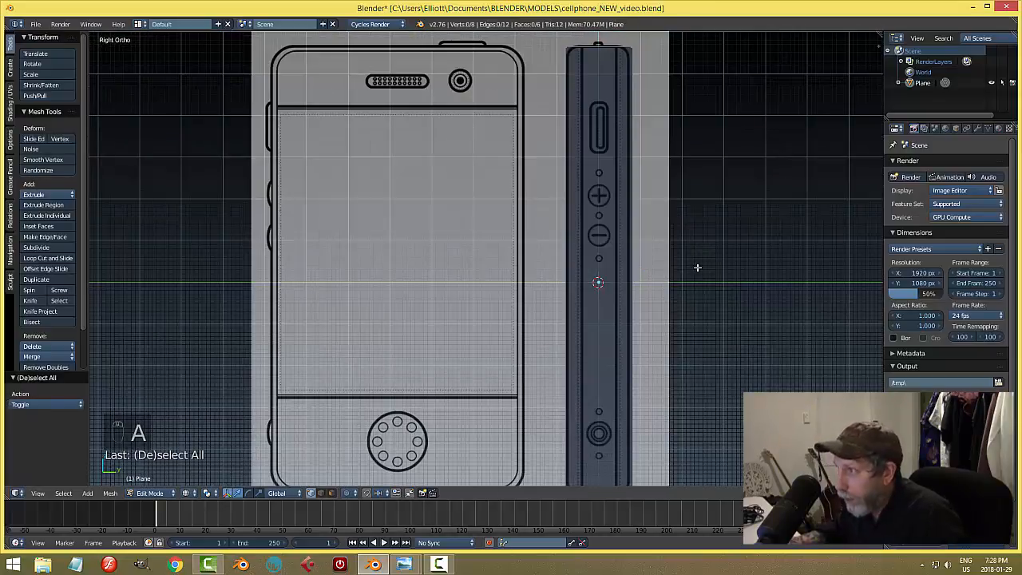
{"action": "scroll", "coordinate": [703, 277], "scroll_direction": "down", "scroll_amount": 1}
{"action": "key", "text": "b"}
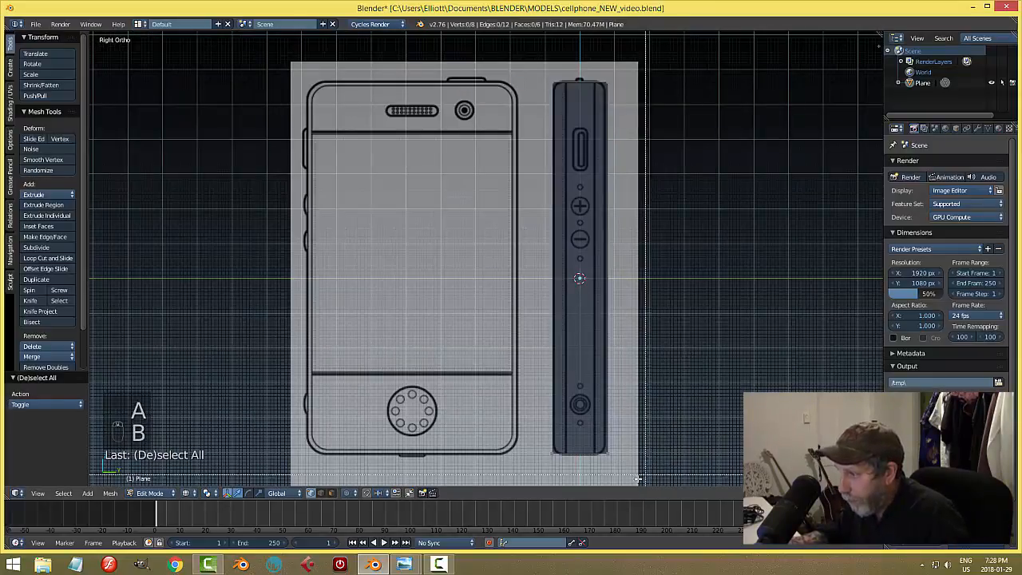
{"action": "left_click_drag", "start_coordinate": [583, 458], "coordinate": [644, 73]}
{"action": "scroll", "coordinate": [680, 281], "scroll_direction": "up", "scroll_amount": 2}
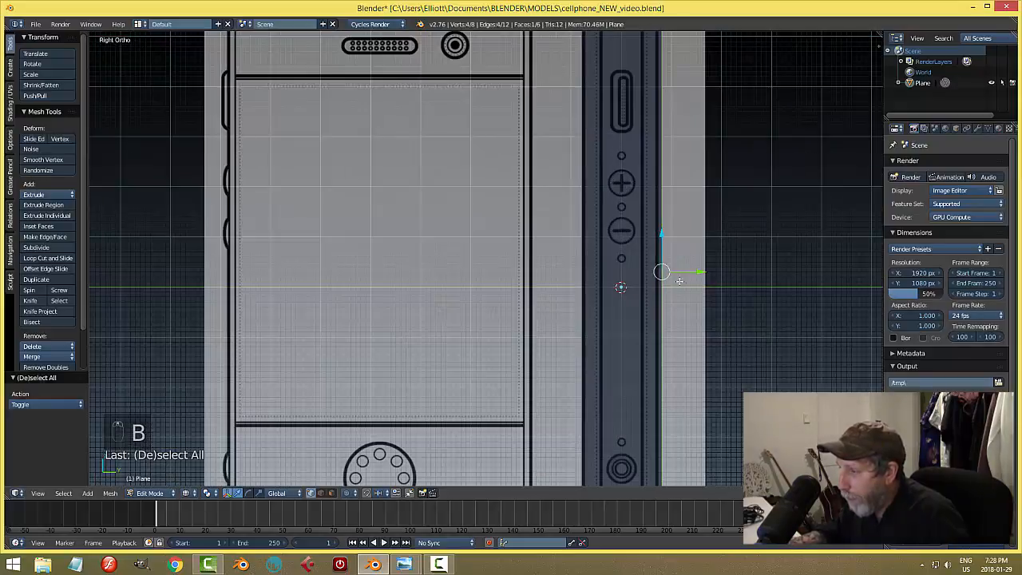
{"action": "left_click_drag", "start_coordinate": [699, 273], "coordinate": [696, 274]}
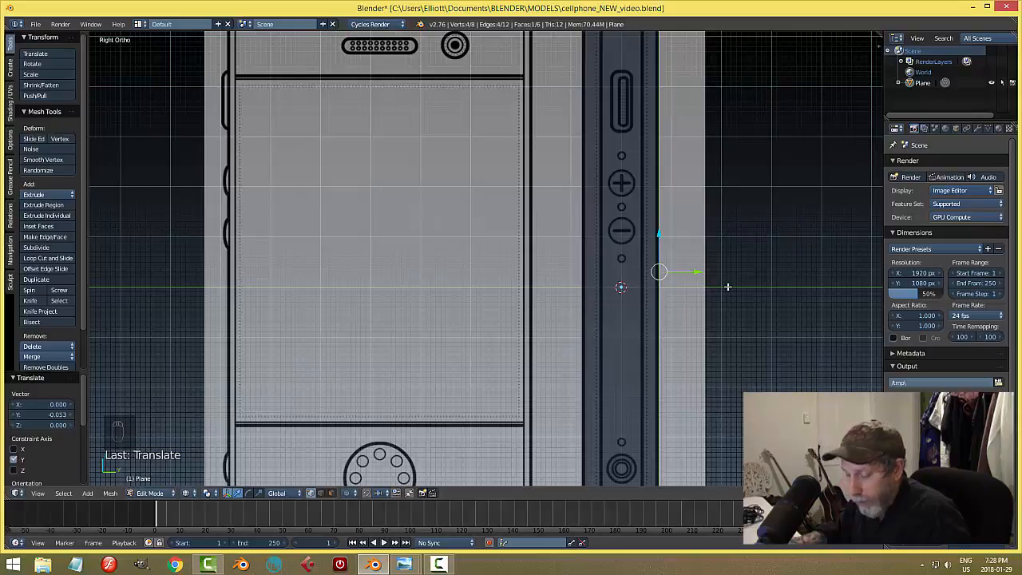
{"action": "key", "text": "a"}
{"action": "scroll", "coordinate": [728, 286], "scroll_direction": "down", "scroll_amount": 2}
{"action": "key", "text": "a"}
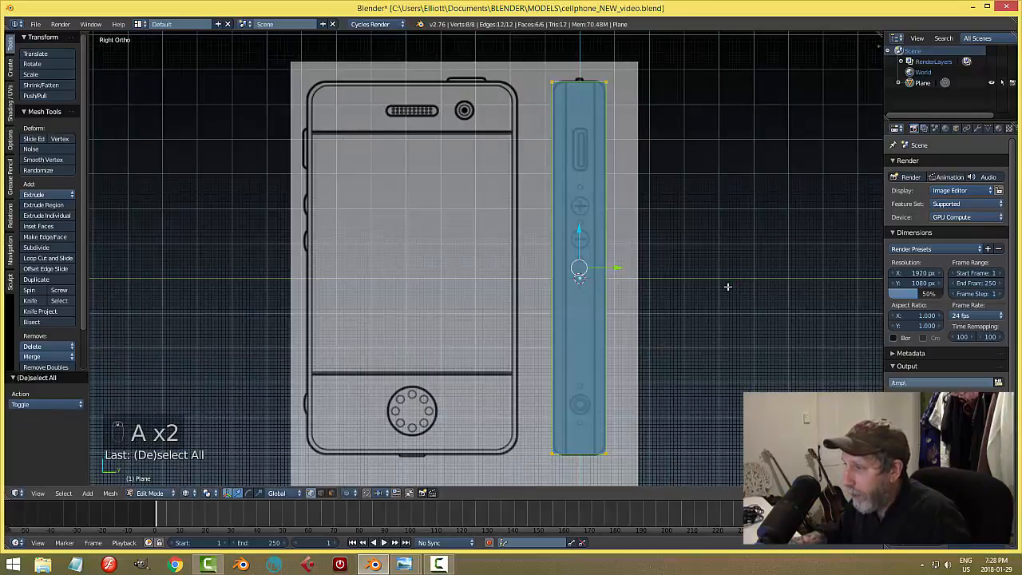
Step: Switch to edge select mode and select the two short depth edges at the top of the block
{"action": "key", "text": "Tab"}
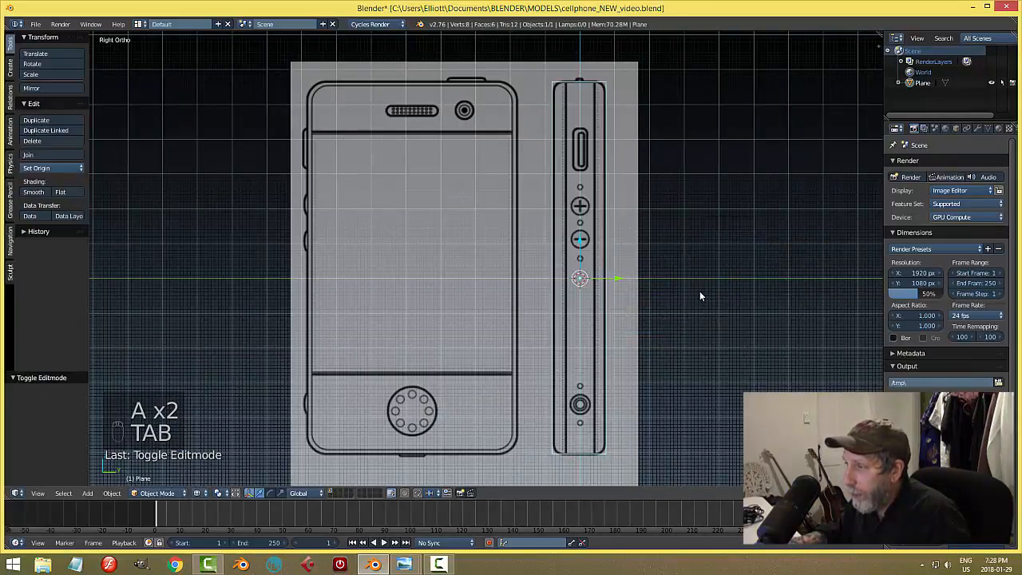
{"action": "key", "text": "KP_1"}
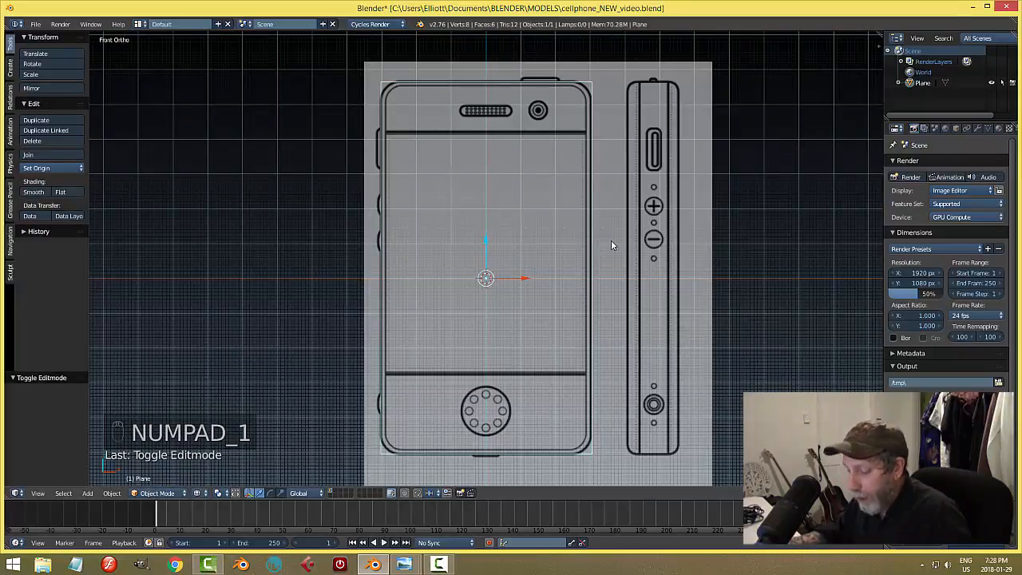
{"action": "key", "text": "Tab"}
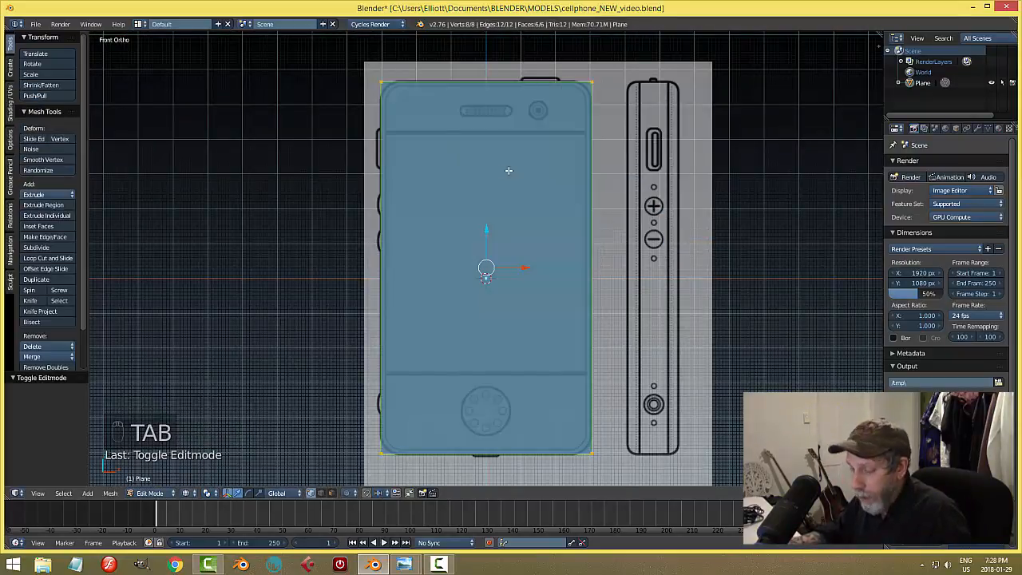
{"action": "key", "text": "a"}
{"action": "key", "text": "a"}
{"action": "middle_click_drag", "start_coordinate": [568, 140], "coordinate": [556, 157]}
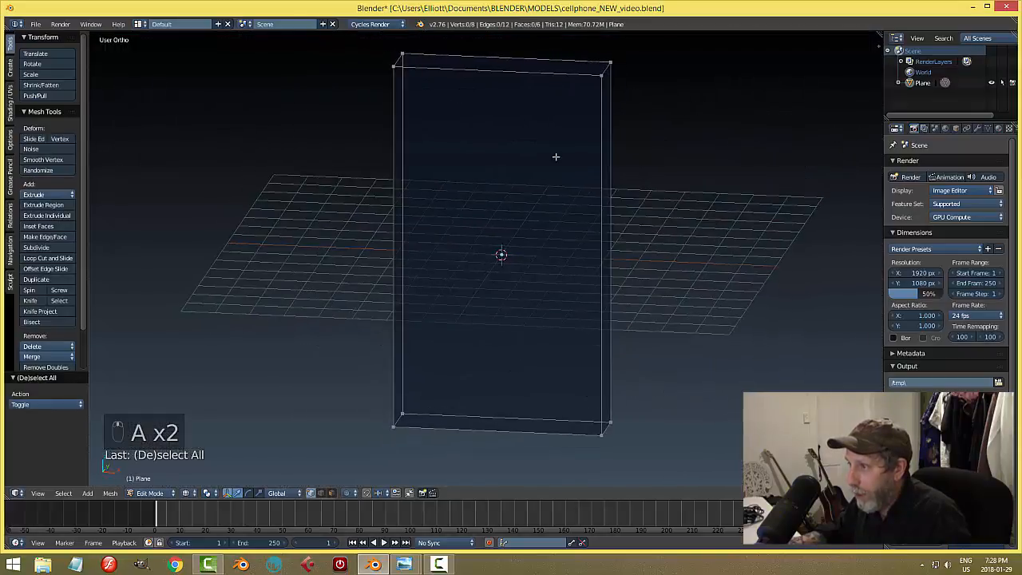
{"action": "key", "text": "ctrl+Tab"}
{"action": "left_click", "coordinate": [532, 168]}
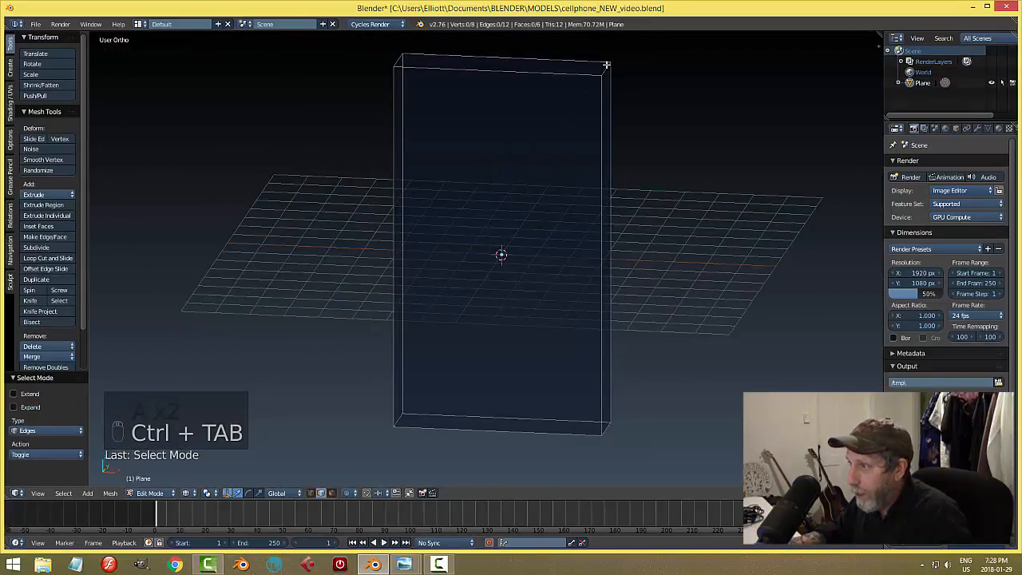
{"action": "left_click", "coordinate": [604, 67]}
{"action": "left_click", "coordinate": [404, 61], "text": "shift"}
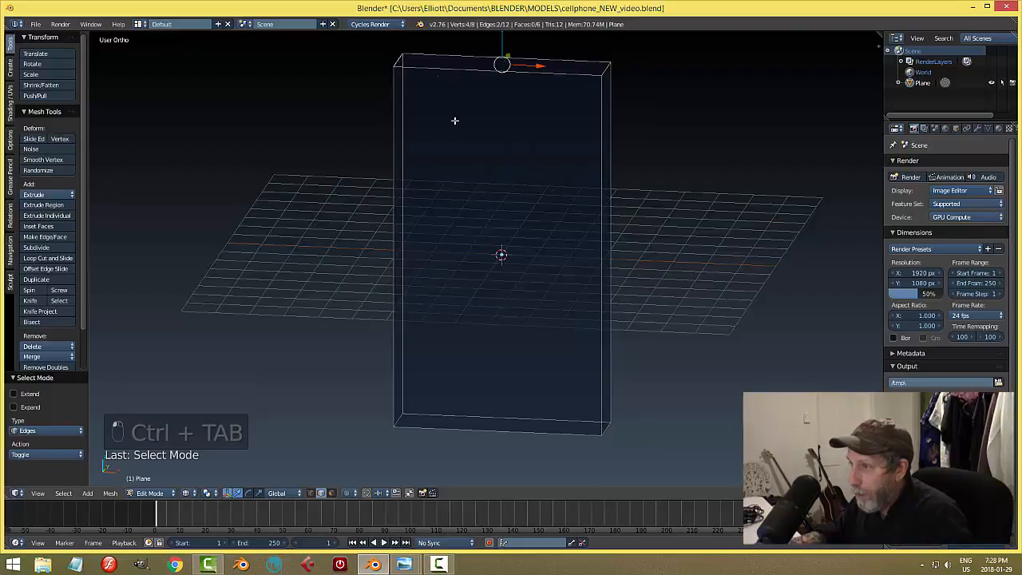
{"action": "key", "text": "ctrl+Tab"}
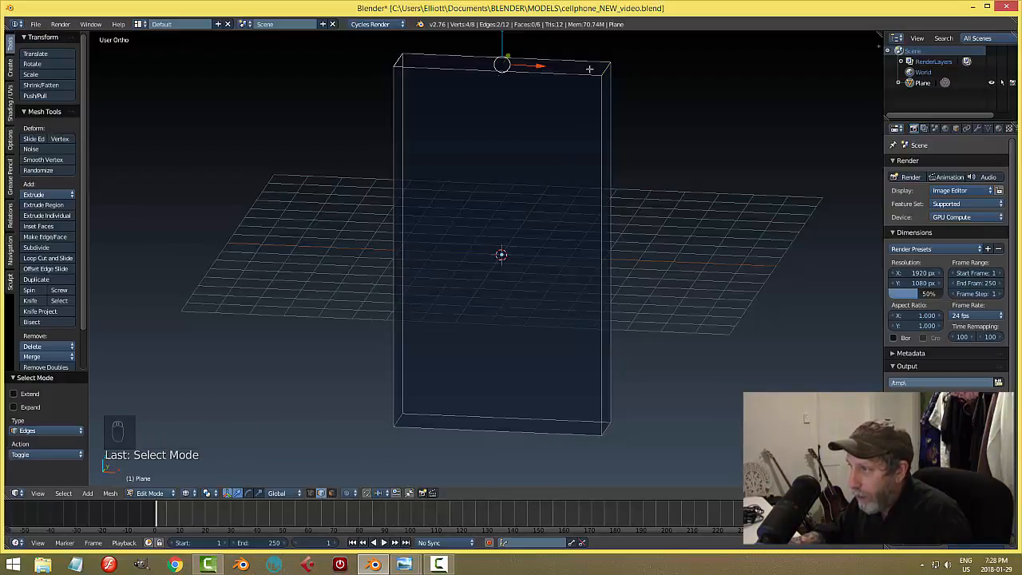
Step: Switch the viewport to solid shading and select the entire block
{"action": "key", "text": "z"}
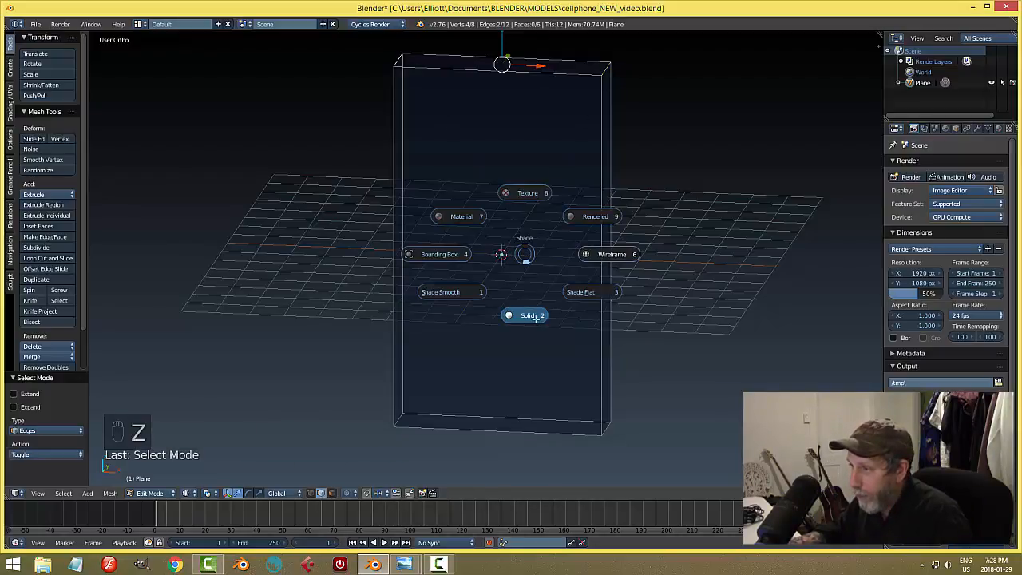
{"action": "left_click", "coordinate": [521, 320]}
{"action": "middle_click_drag", "start_coordinate": [622, 365], "coordinate": [604, 318]}
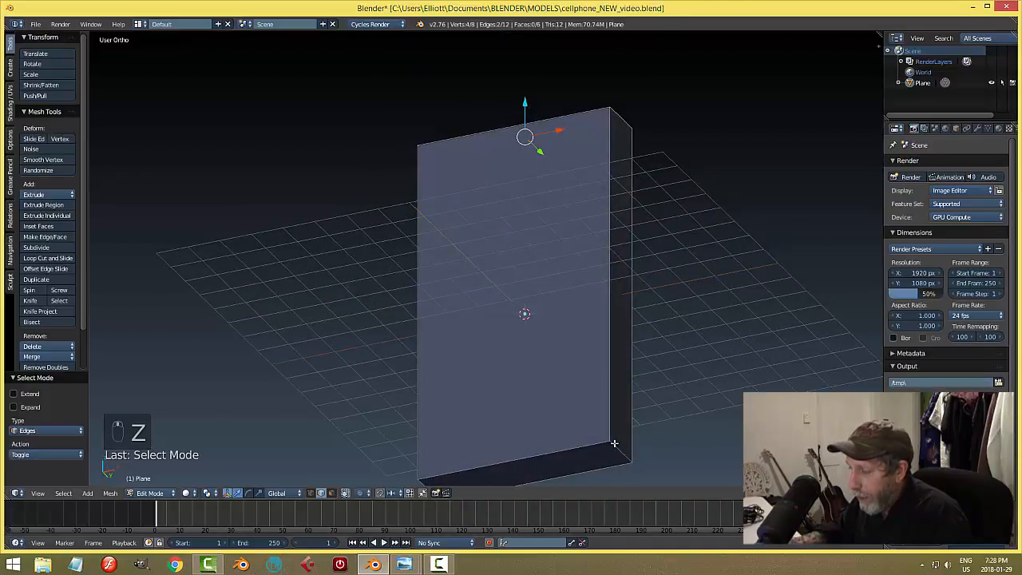
{"action": "key", "text": "a"}
{"action": "key", "text": "a"}
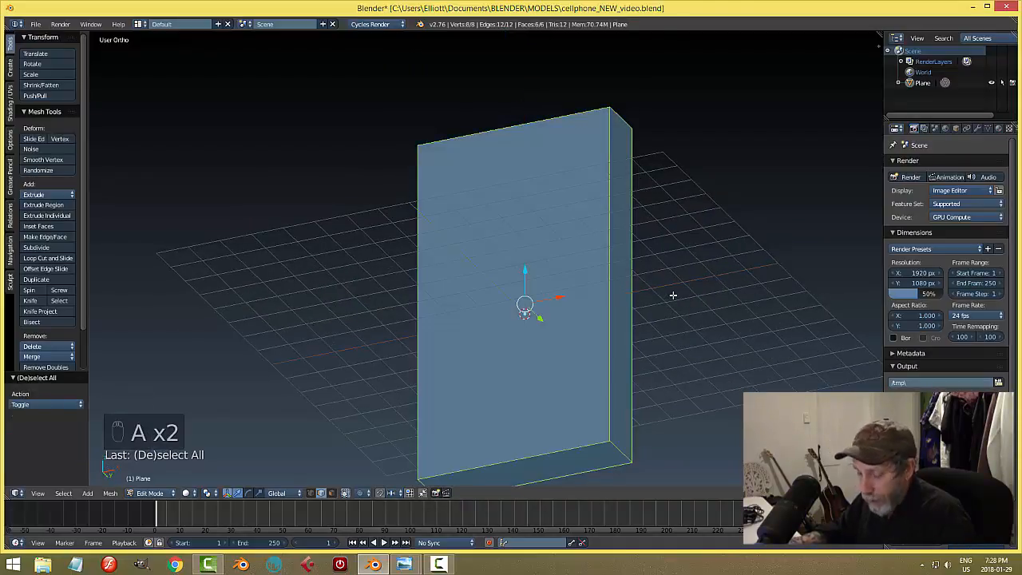
{"action": "key", "text": "a"}
{"action": "middle_click_drag", "start_coordinate": [668, 301], "coordinate": [642, 359]}
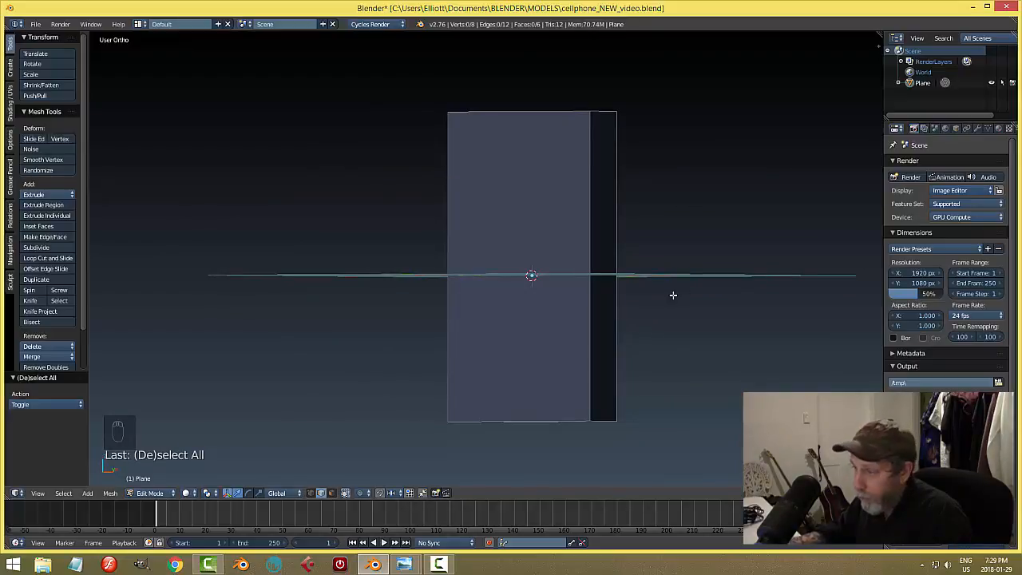
{"action": "key", "text": "a"}
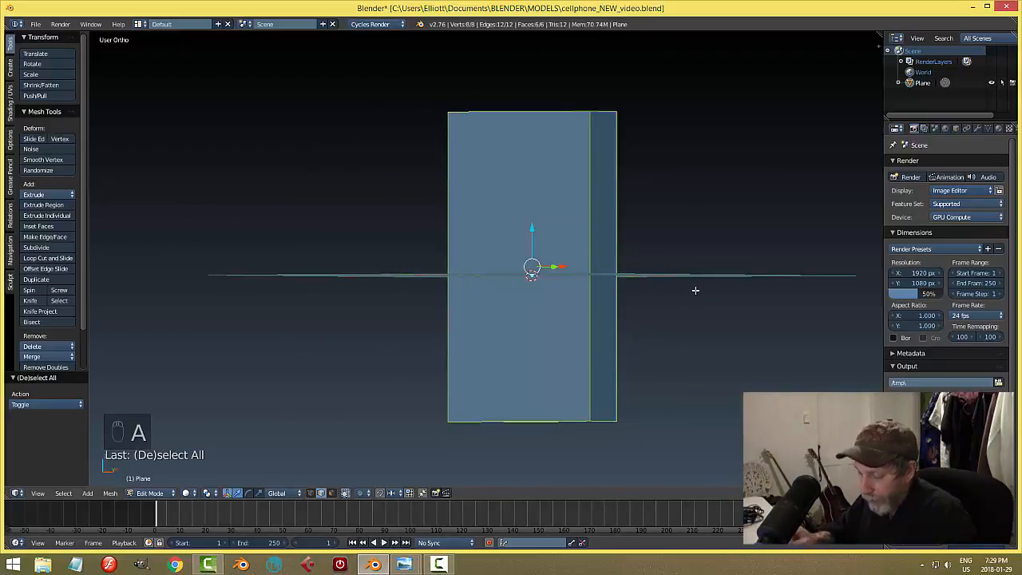
Step: Recalculate the block's normals to be consistent and select the four short depth edges at its corners
{"action": "key", "text": "ctrl+n"}
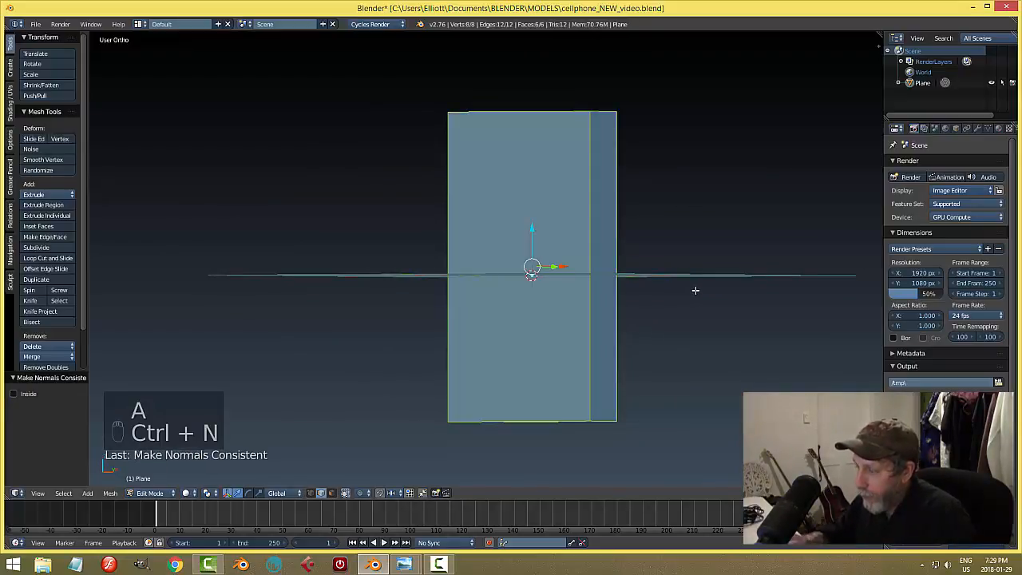
{"action": "key", "text": "a"}
{"action": "middle_click_drag", "start_coordinate": [662, 264], "coordinate": [615, 170]}
{"action": "right_click", "coordinate": [602, 125]}
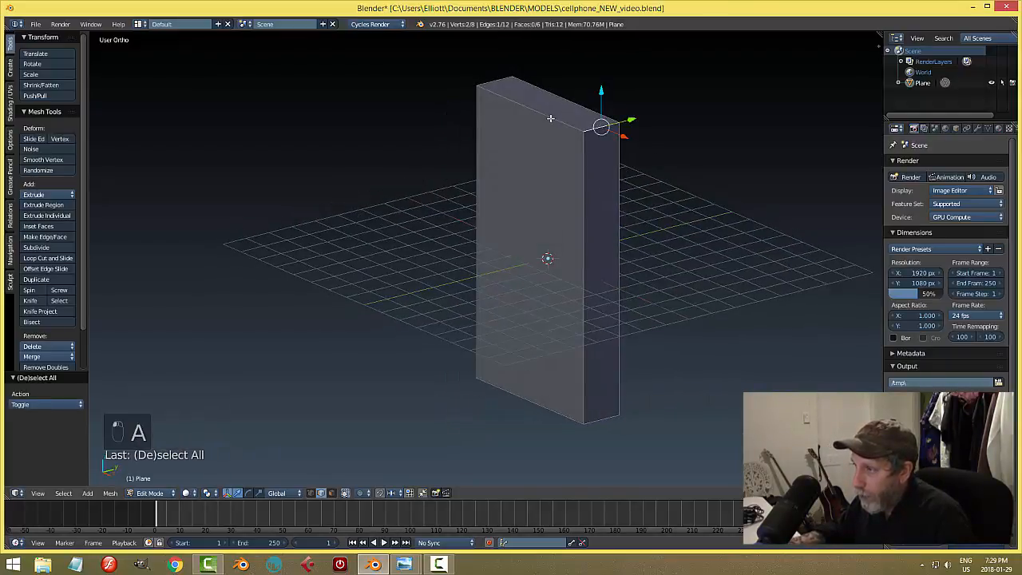
{"action": "middle_click_drag", "start_coordinate": [551, 119], "coordinate": [461, 96]}
{"action": "right_click", "coordinate": [456, 81], "text": "shift"}
{"action": "middle_click_drag", "start_coordinate": [662, 421], "coordinate": [659, 352]}
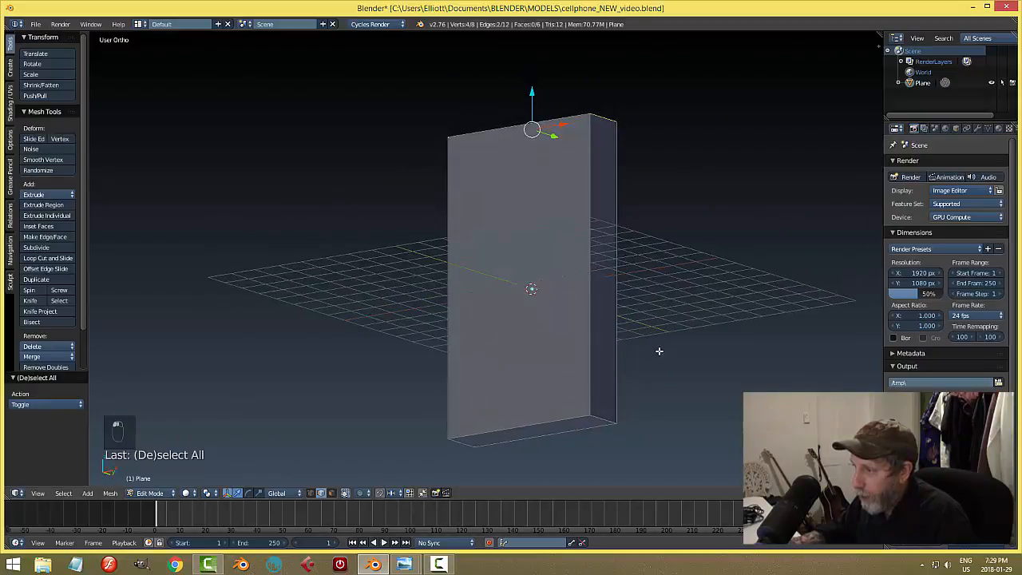
{"action": "right_click", "coordinate": [604, 419], "text": "shift"}
{"action": "right_click", "coordinate": [460, 442], "text": "shift"}
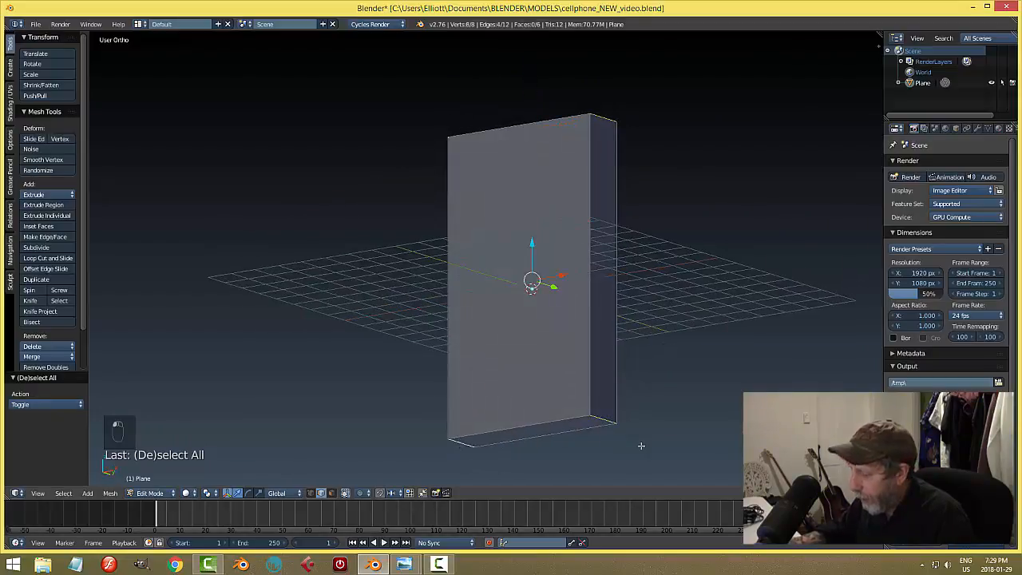
Step: Bevel the four corner edges by about 0.618 with 9 segments to match the phone's front outline, and save the file
{"action": "key", "text": "KP_1"}
{"action": "key", "text": "z"}
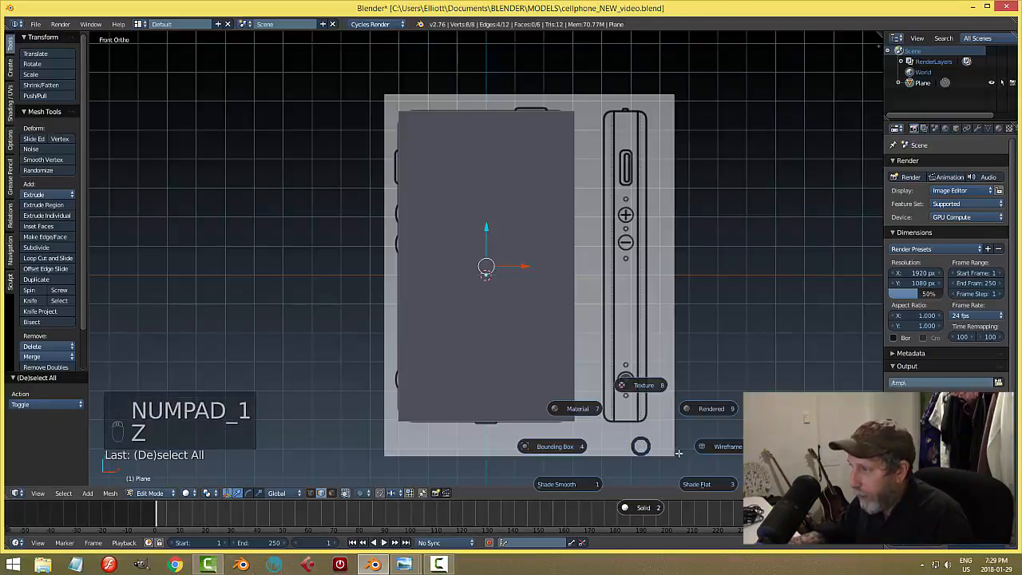
{"action": "left_click", "coordinate": [589, 252]}
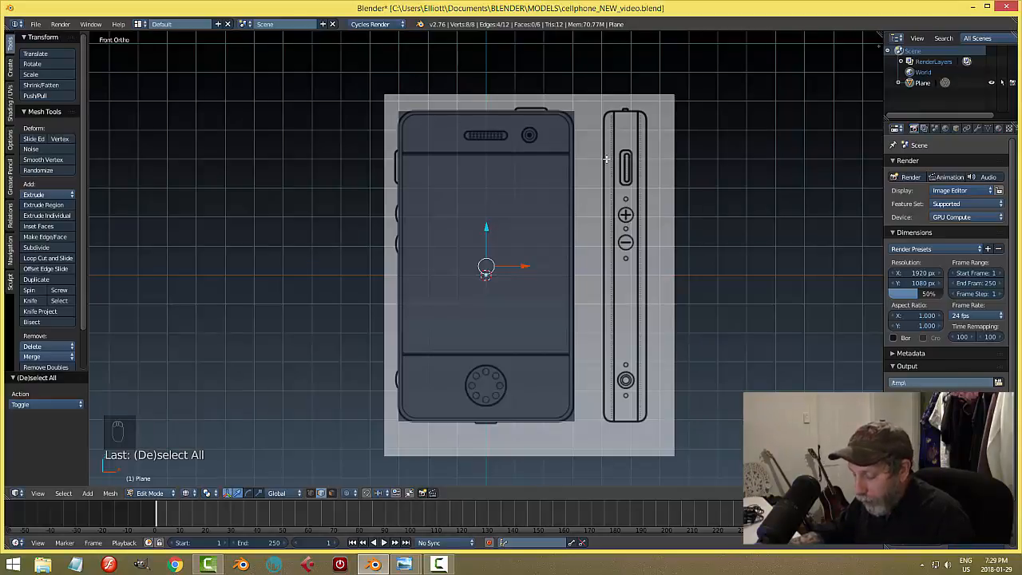
{"action": "key", "text": "ctrl+b"}
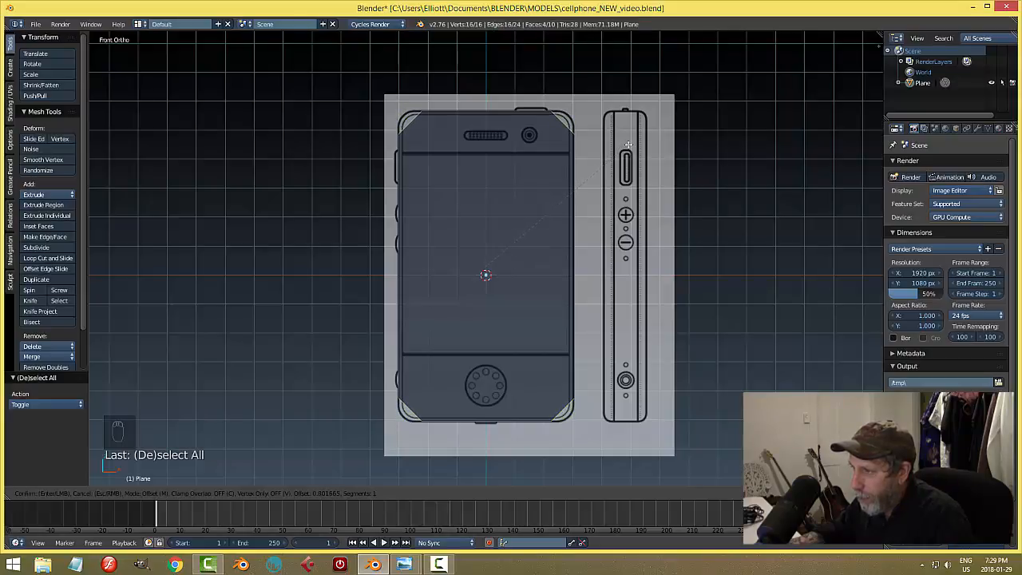
{"action": "scroll", "coordinate": [628, 145], "scroll_direction": "up", "scroll_amount": 7}
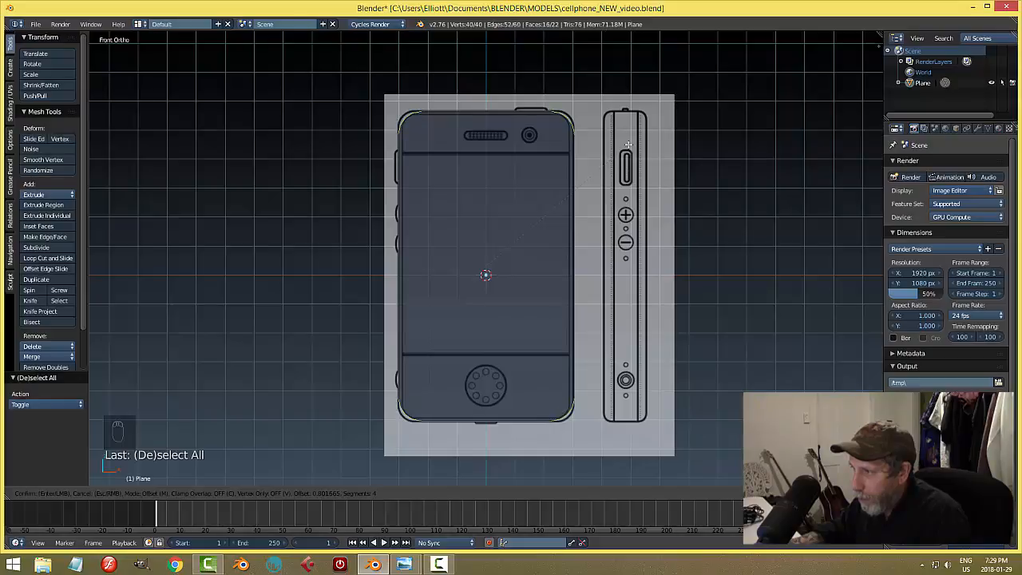
{"action": "scroll", "coordinate": [629, 145], "scroll_direction": "up", "scroll_amount": 2}
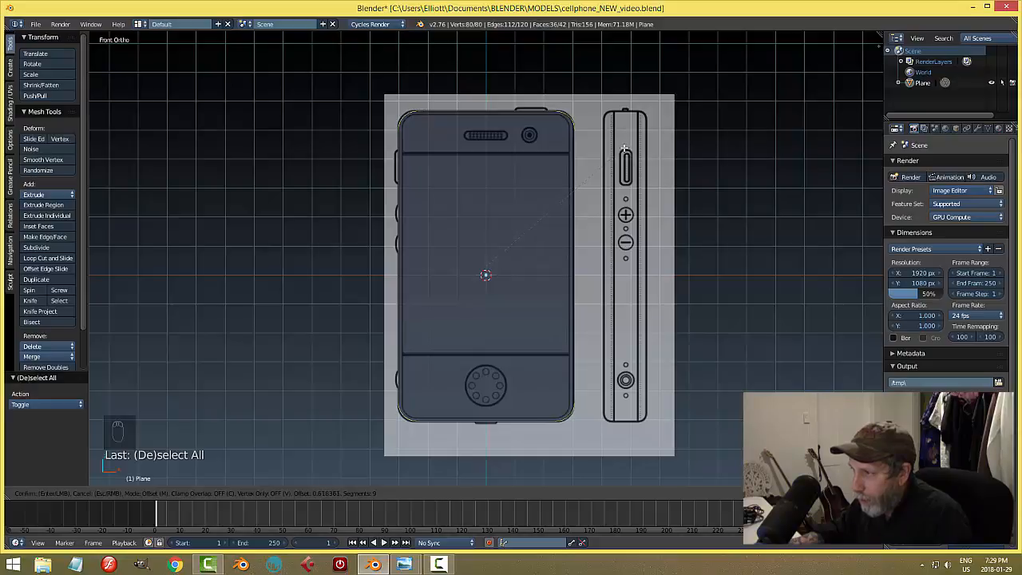
{"action": "left_click", "coordinate": [625, 148]}
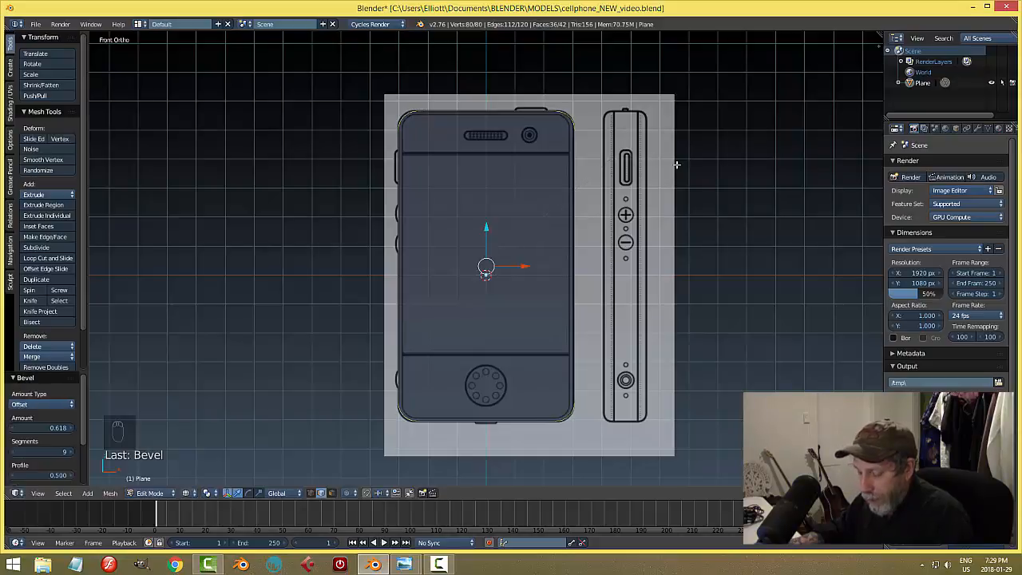
{"action": "key", "text": "a"}
{"action": "middle_click_drag", "start_coordinate": [676, 162], "coordinate": [593, 139]}
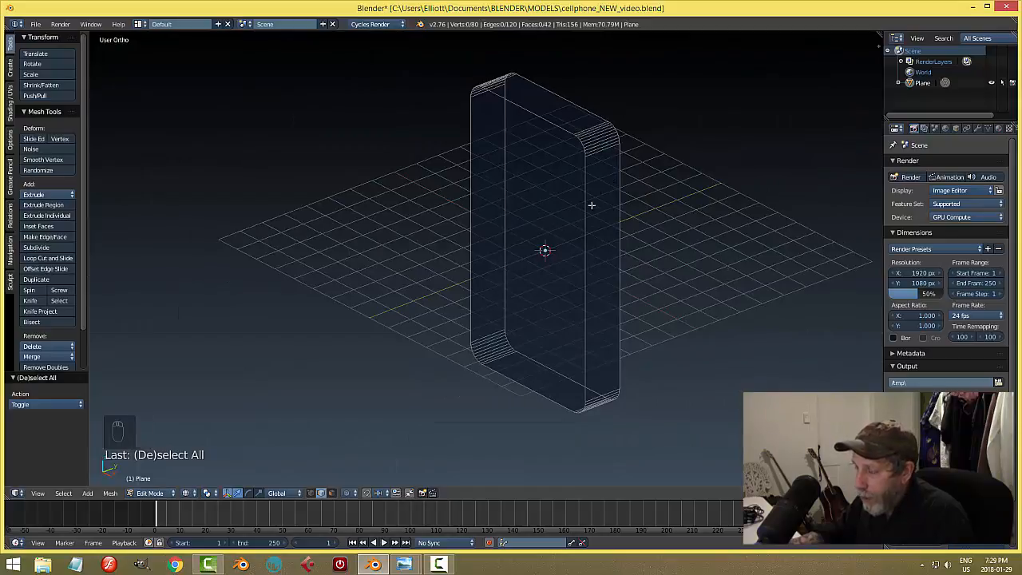
{"action": "middle_click_drag", "start_coordinate": [591, 205], "coordinate": [628, 203]}
{"action": "key", "text": "ctrl+s"}
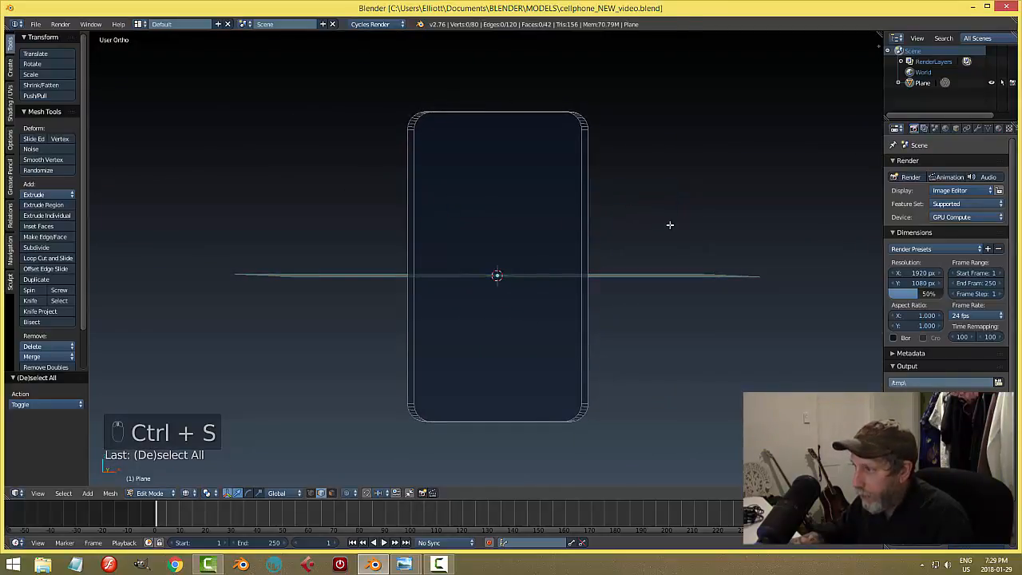
Step: Switch to solid shading and face select mode, and select the body's large front and back faces
{"action": "key", "text": "KP_1"}
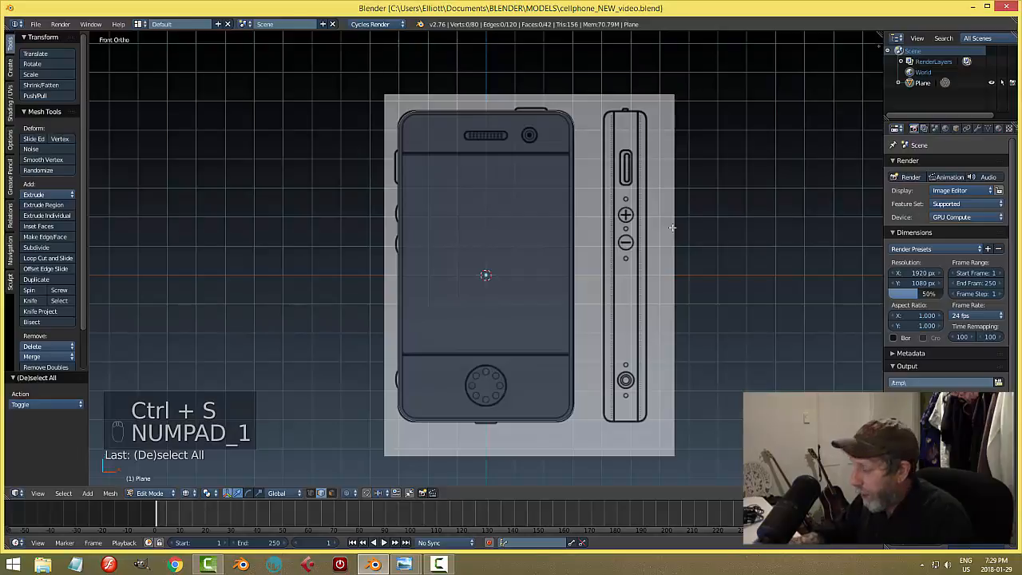
{"action": "key", "text": "KP_3"}
{"action": "scroll", "coordinate": [644, 218], "scroll_direction": "up", "scroll_amount": 5}
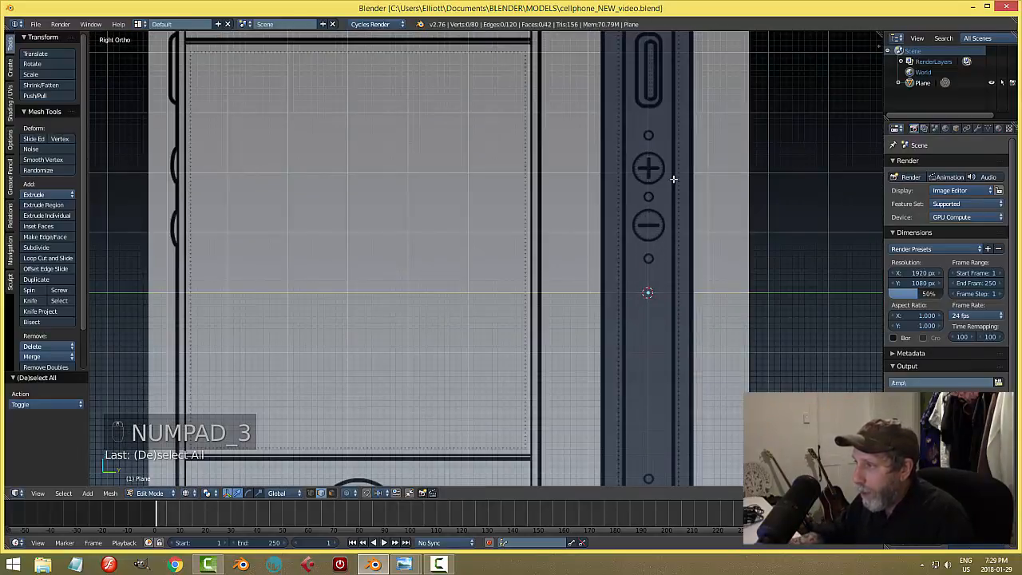
{"action": "middle_click_drag", "start_coordinate": [644, 218], "coordinate": [620, 368], "text": "shift"}
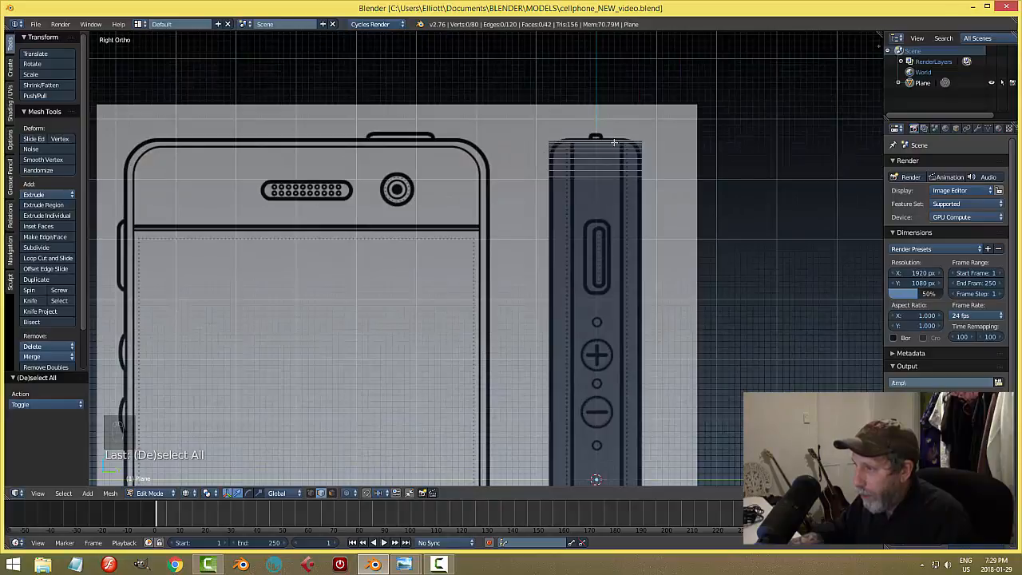
{"action": "key", "text": "z"}
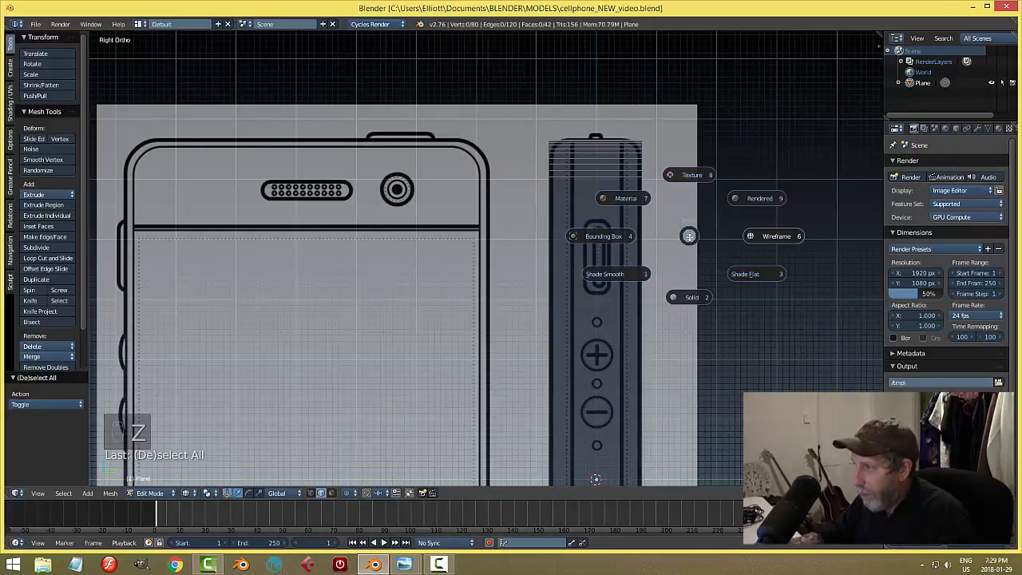
{"action": "left_click", "coordinate": [691, 287]}
{"action": "middle_click_drag", "start_coordinate": [696, 276], "coordinate": [683, 280]}
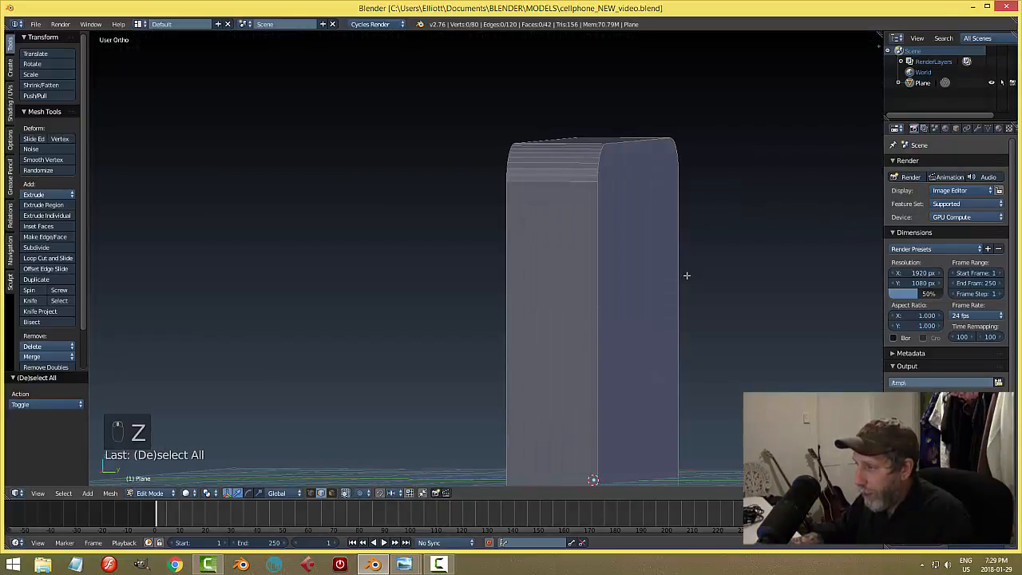
{"action": "key", "text": "ctrl+Tab"}
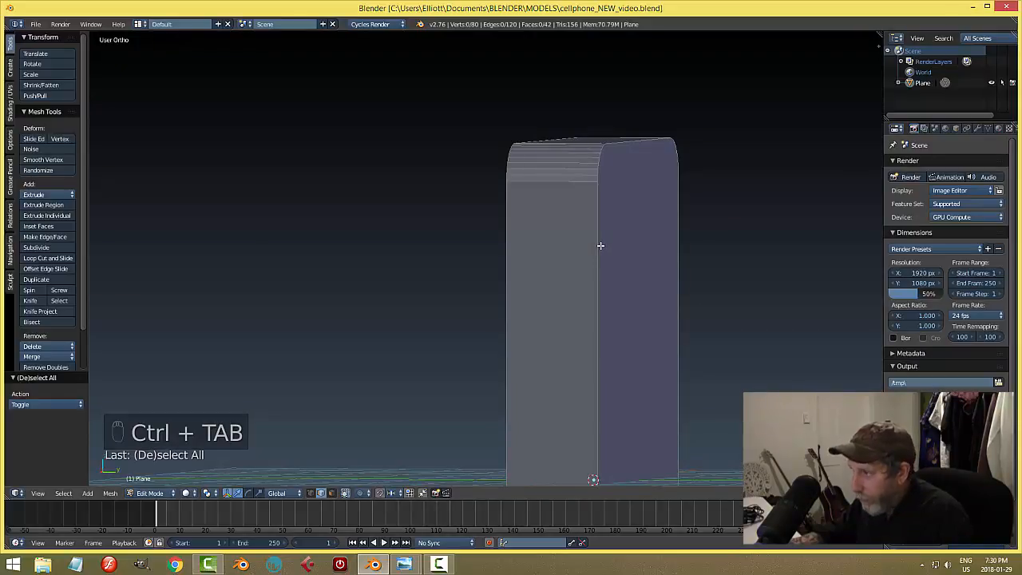
{"action": "right_click", "coordinate": [601, 245]}
{"action": "right_click", "coordinate": [507, 225], "text": "shift"}
{"action": "middle_click_drag", "start_coordinate": [609, 247], "coordinate": [620, 335]}
Step: Bevel the rims of the front and back faces by about 0.239 with 6 segments, matching the side outline in wireframe
{"action": "key", "text": "KP_3"}
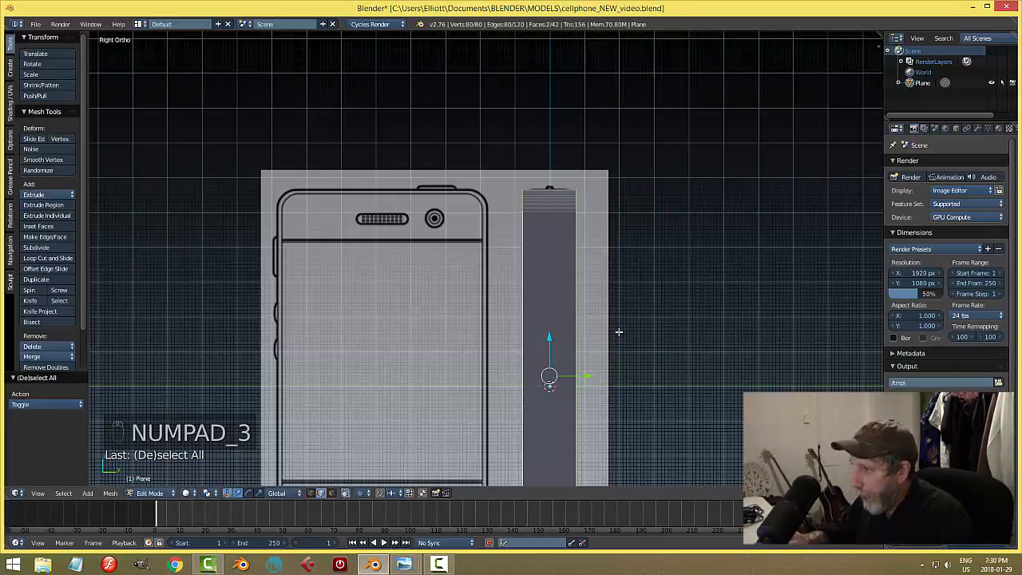
{"action": "key", "text": "z"}
{"action": "left_click", "coordinate": [691, 335]}
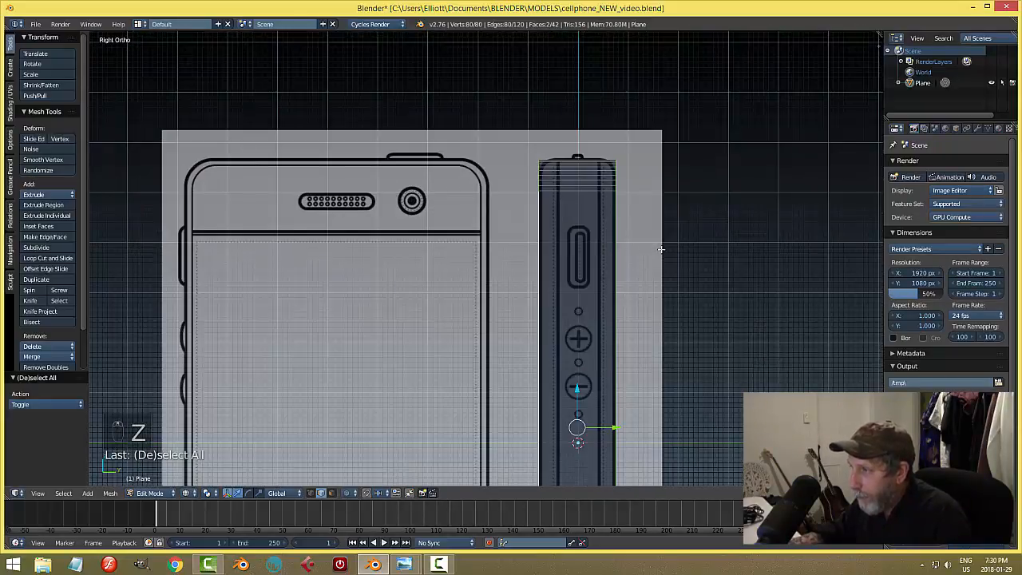
{"action": "middle_click_drag", "start_coordinate": [694, 224], "coordinate": [672, 247], "text": "shift"}
{"action": "key", "text": "ctrl+b"}
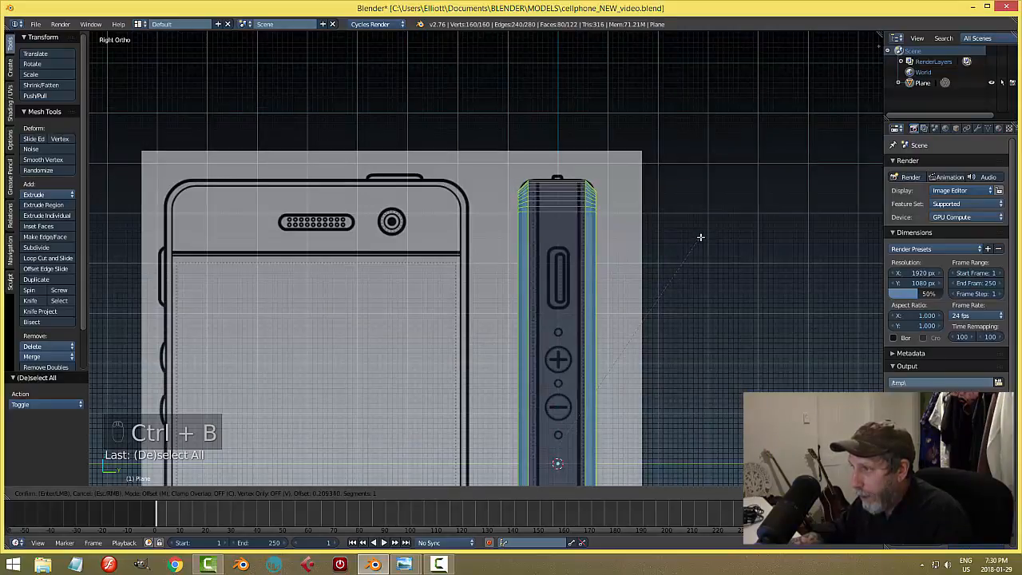
{"action": "scroll", "coordinate": [701, 236], "scroll_direction": "up", "scroll_amount": 4}
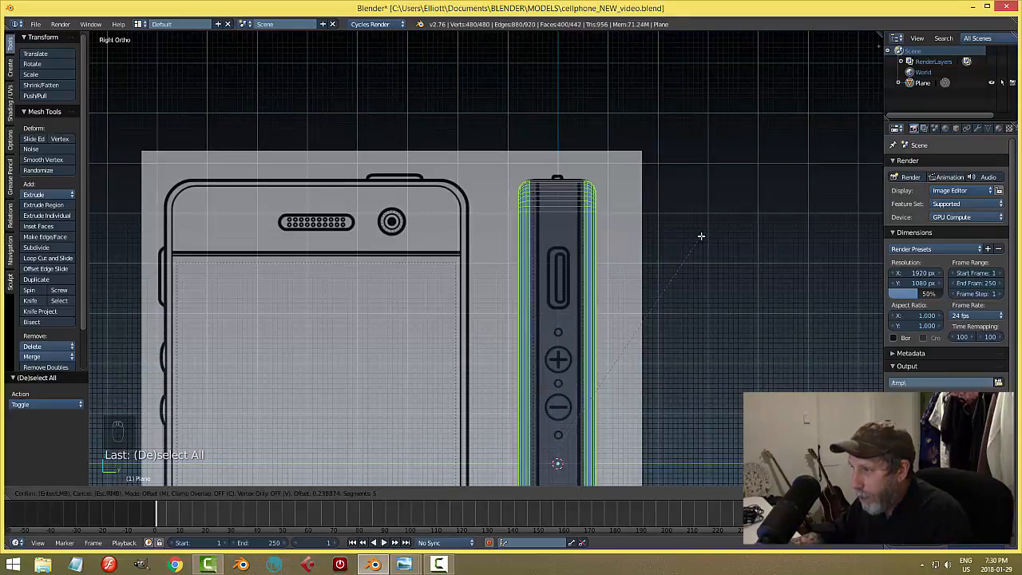
{"action": "scroll", "coordinate": [701, 235], "scroll_direction": "up", "scroll_amount": 1}
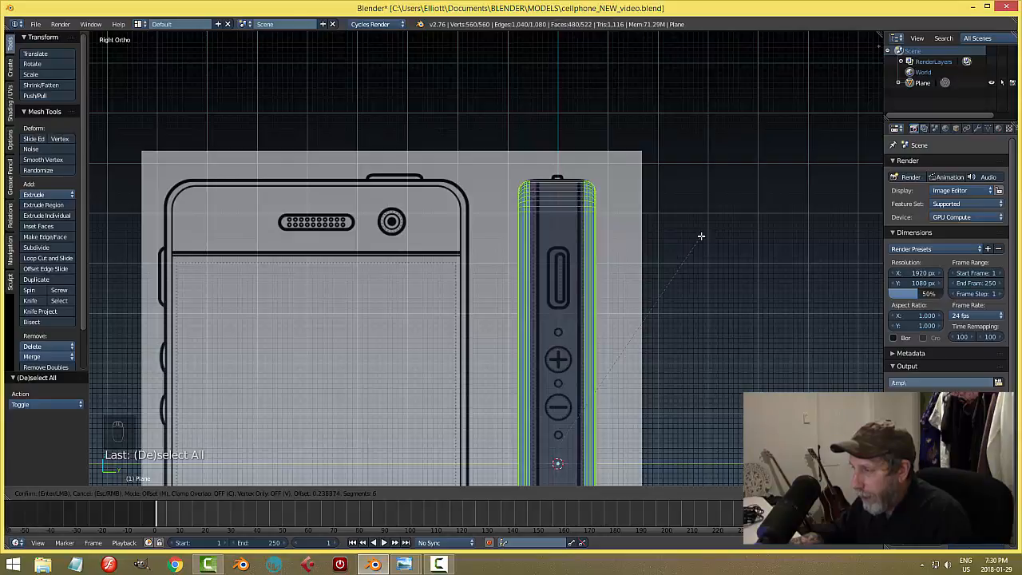
{"action": "left_click", "coordinate": [701, 235]}
{"action": "key", "text": "a"}
Step: Return to Object Mode with solid shading and save the file
{"action": "key", "text": "Tab"}
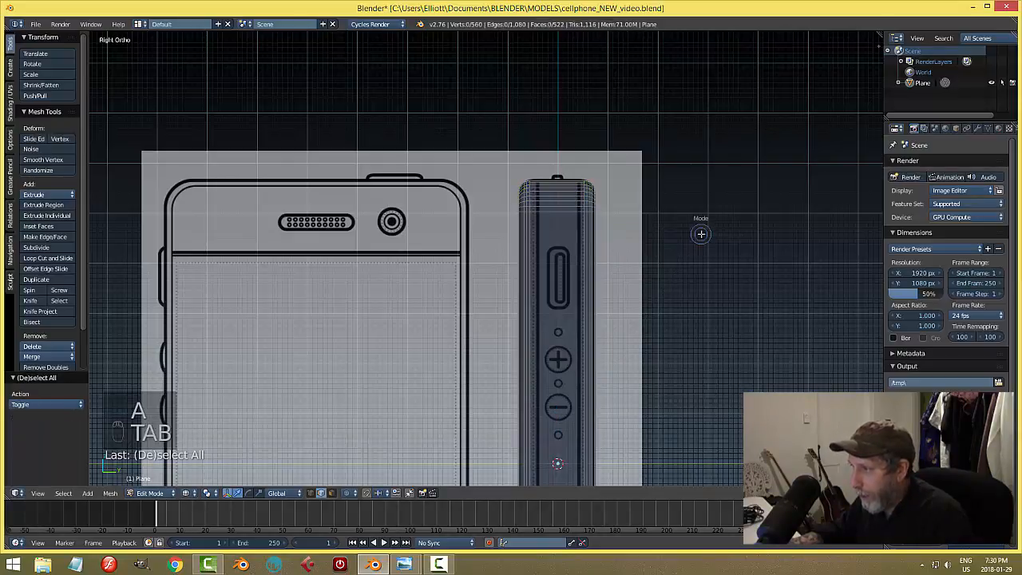
{"action": "key", "text": "z"}
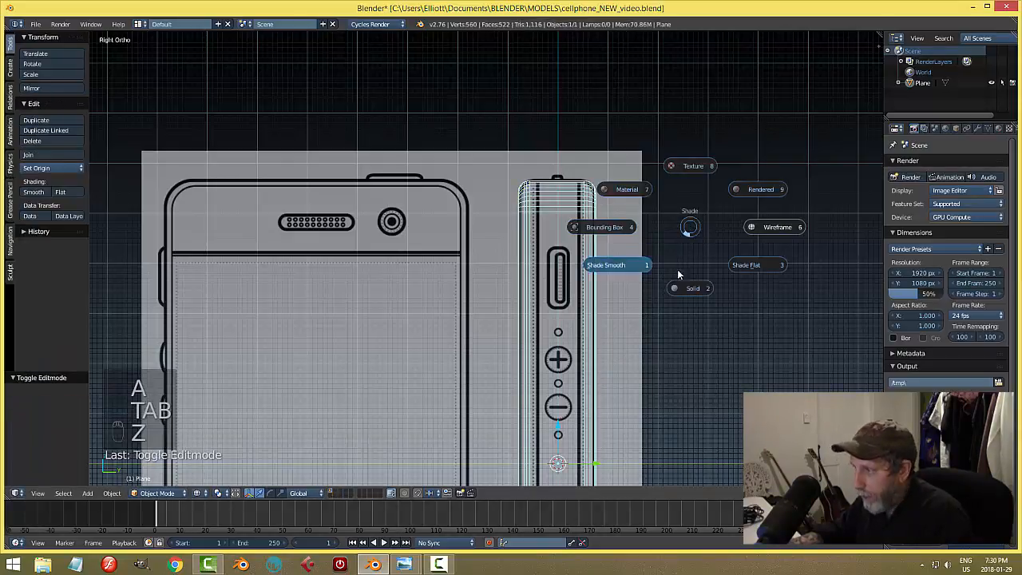
{"action": "left_click", "coordinate": [680, 286]}
{"action": "scroll", "coordinate": [680, 254], "scroll_direction": "down", "scroll_amount": 1}
{"action": "middle_click_drag", "start_coordinate": [678, 254], "coordinate": [547, 358]}
{"action": "key", "text": "ctrl+s"}
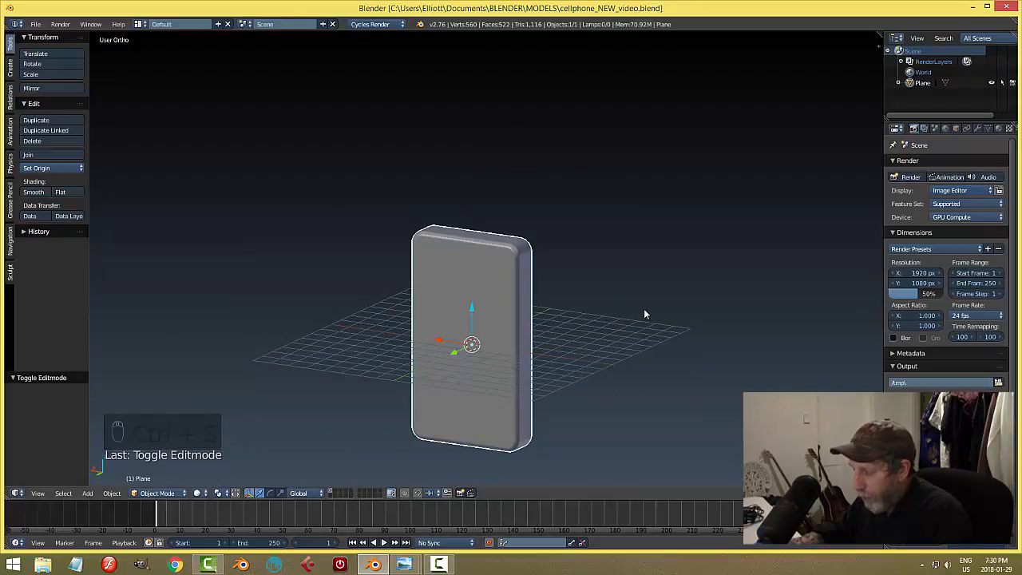
Step: Turn off the grid floor in the viewport display settings and save the file
{"action": "key", "text": "n"}
{"action": "scroll", "coordinate": [879, 300], "scroll_direction": "down", "scroll_amount": 2}
{"action": "scroll", "coordinate": [796, 352], "scroll_direction": "down", "scroll_amount": 3}
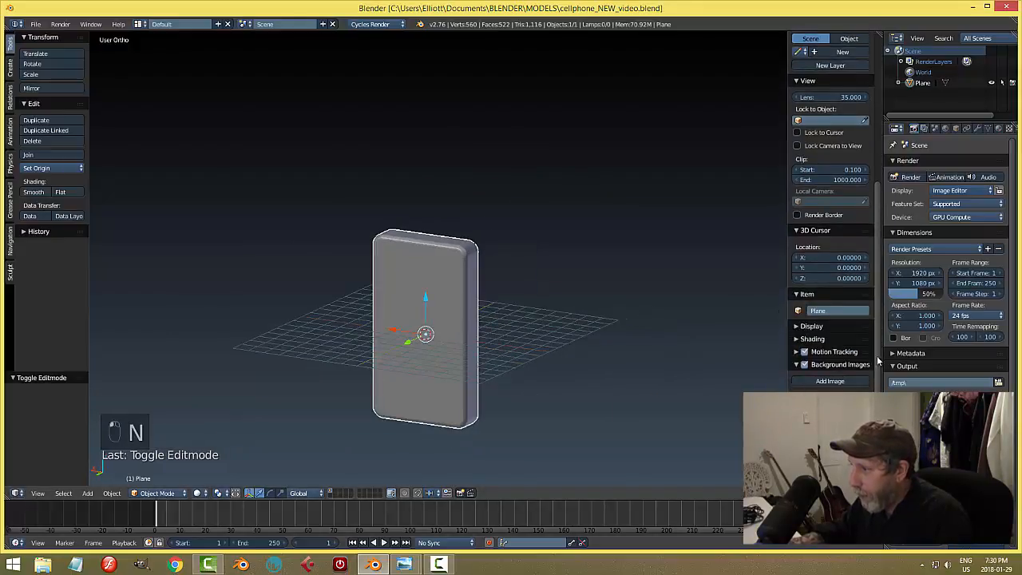
{"action": "left_click", "coordinate": [796, 327]}
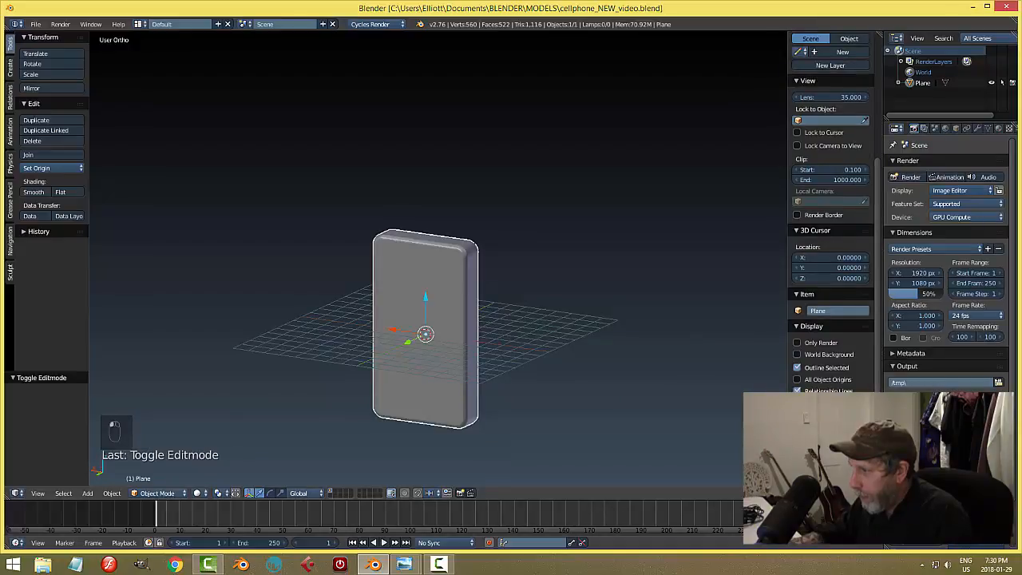
{"action": "key", "text": "n"}
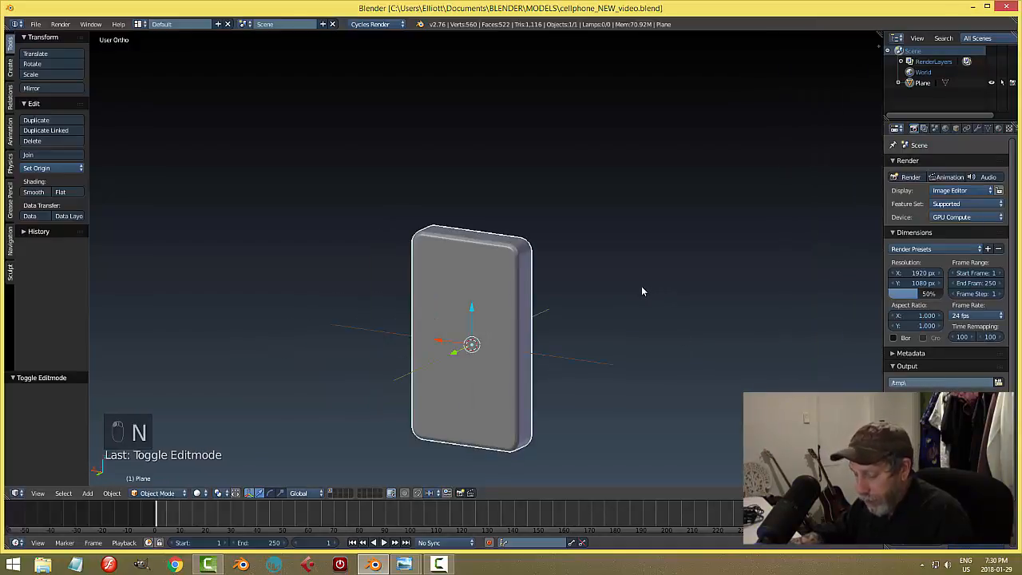
{"action": "key", "text": "ctrl+s"}
Step: Enter Edit Mode on the phone body with wireframe shading in the right orthographic view
{"action": "scroll", "coordinate": [629, 312], "scroll_direction": "down", "scroll_amount": 1}
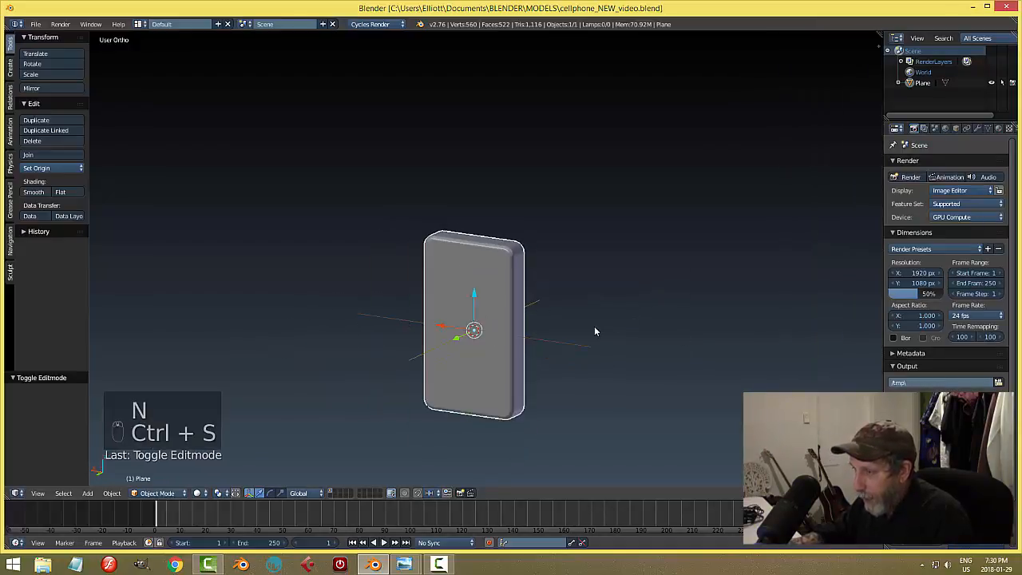
{"action": "middle_click_drag", "start_coordinate": [595, 326], "coordinate": [678, 297]}
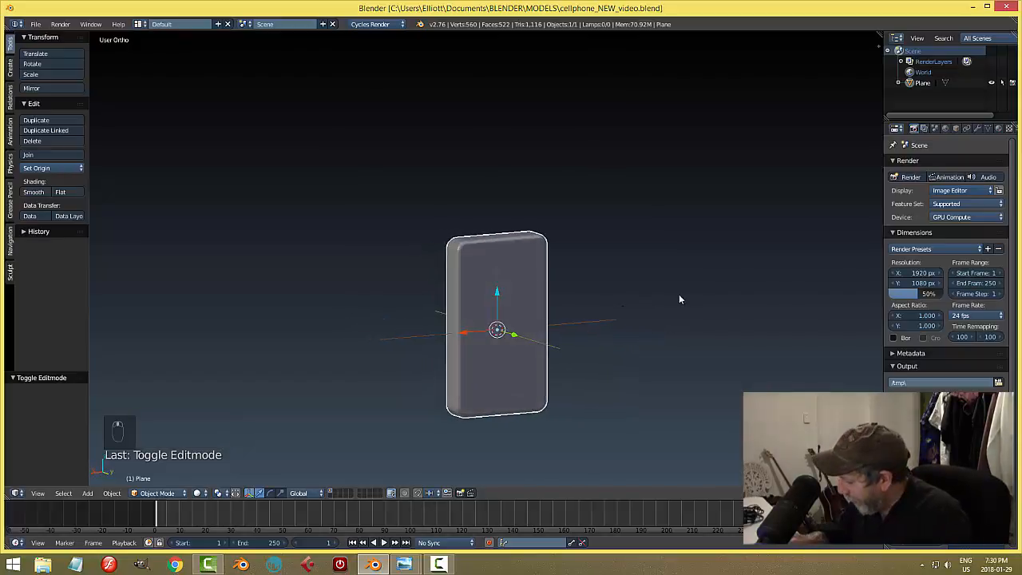
{"action": "key", "text": "KP_3"}
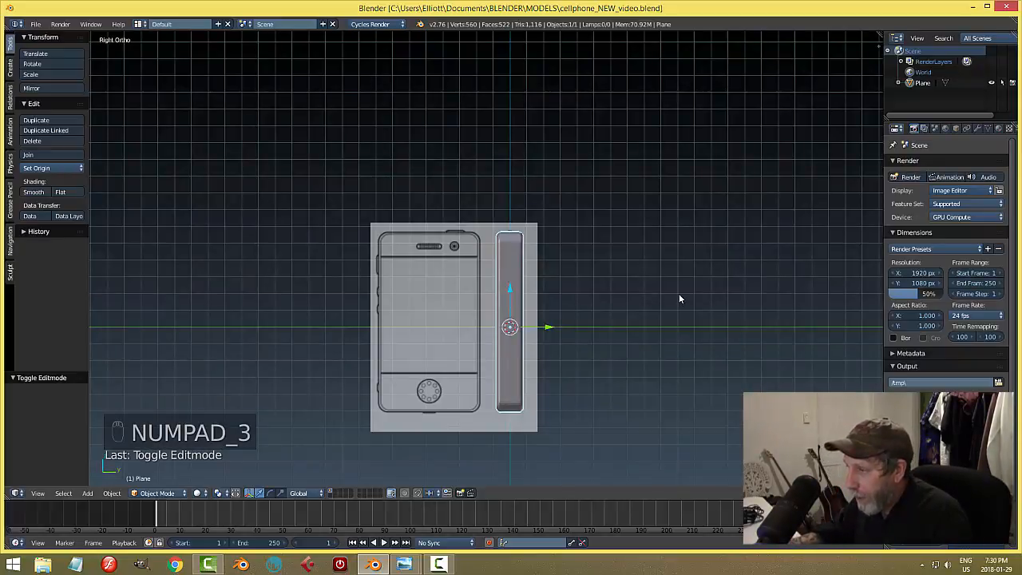
{"action": "scroll", "coordinate": [679, 299], "scroll_direction": "up", "scroll_amount": 3}
{"action": "key", "text": "Tab"}
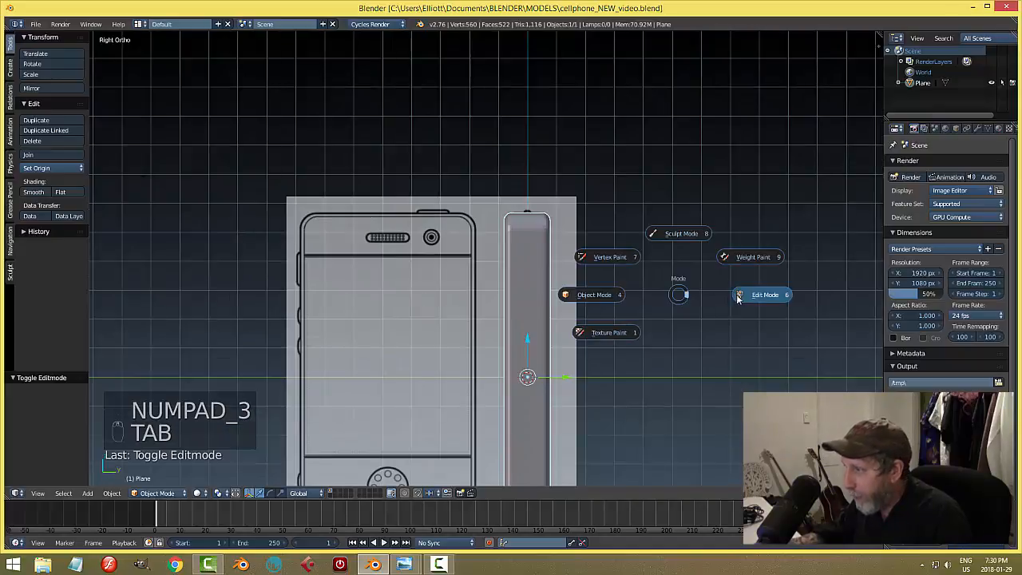
{"action": "key", "text": "z"}
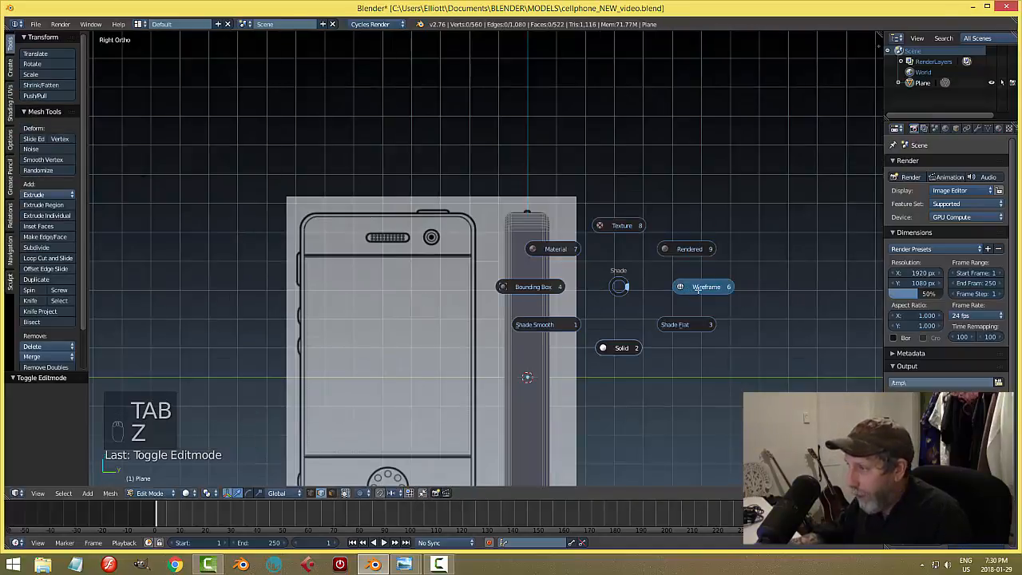
{"action": "left_click", "coordinate": [628, 294]}
{"action": "scroll", "coordinate": [566, 300], "scroll_direction": "up", "scroll_amount": 3}
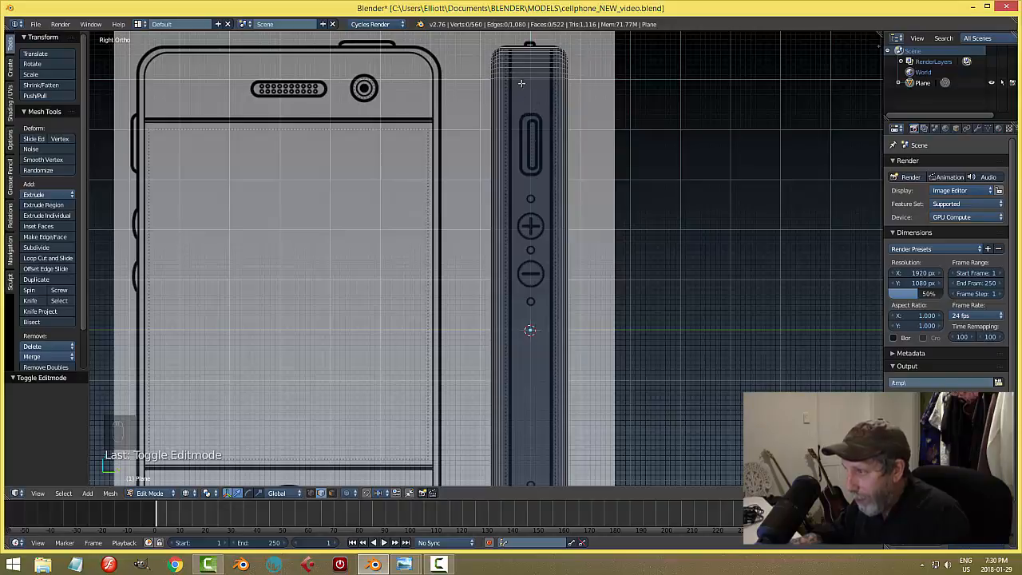
Step: Switch to Windows Photo Viewer to examine the side band in cellphone_NEW2.png, and return to Blender
{"action": "mouse_move", "coordinate": [404, 564]}
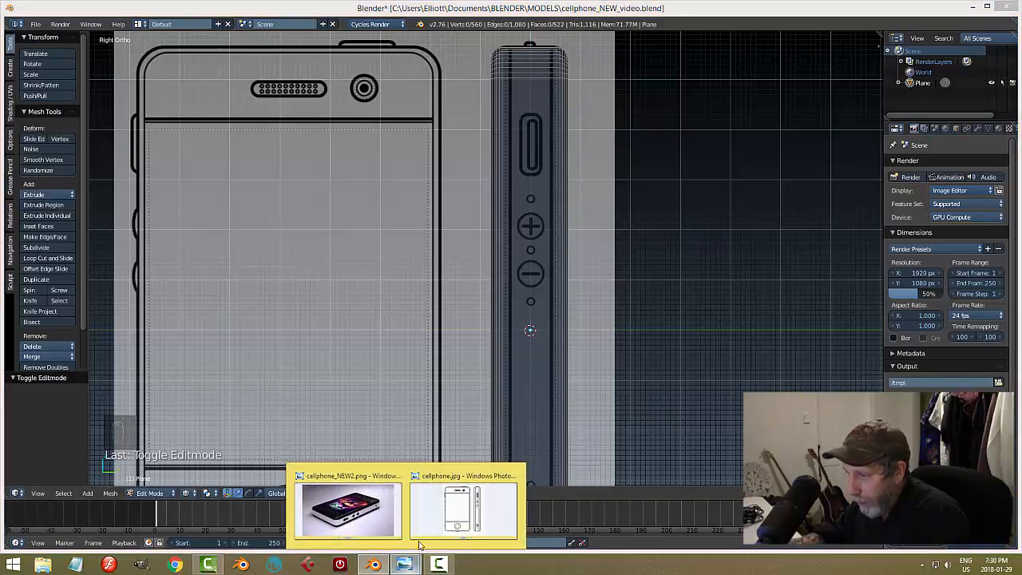
{"action": "left_click", "coordinate": [348, 509]}
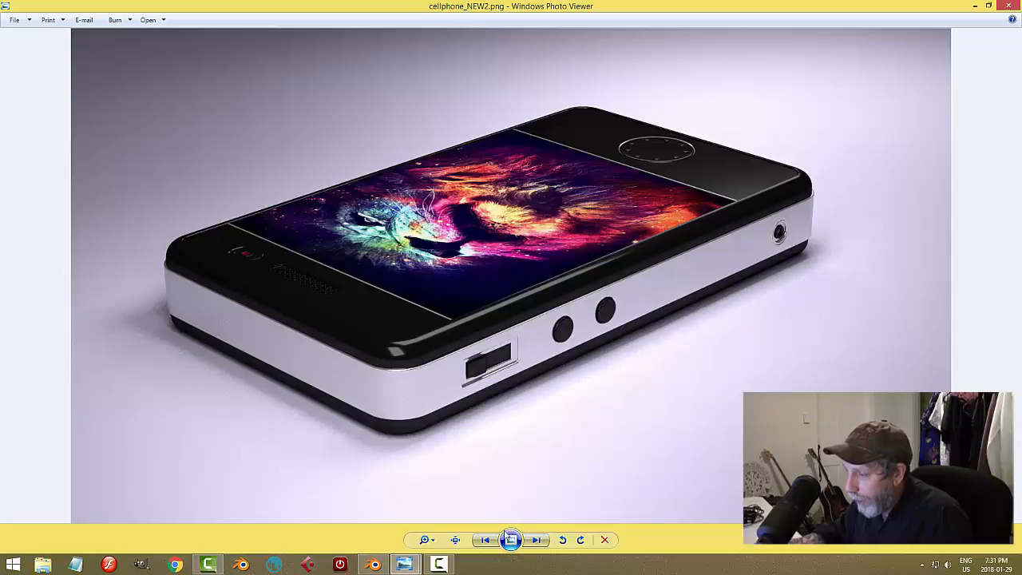
{"action": "left_click", "coordinate": [374, 565]}
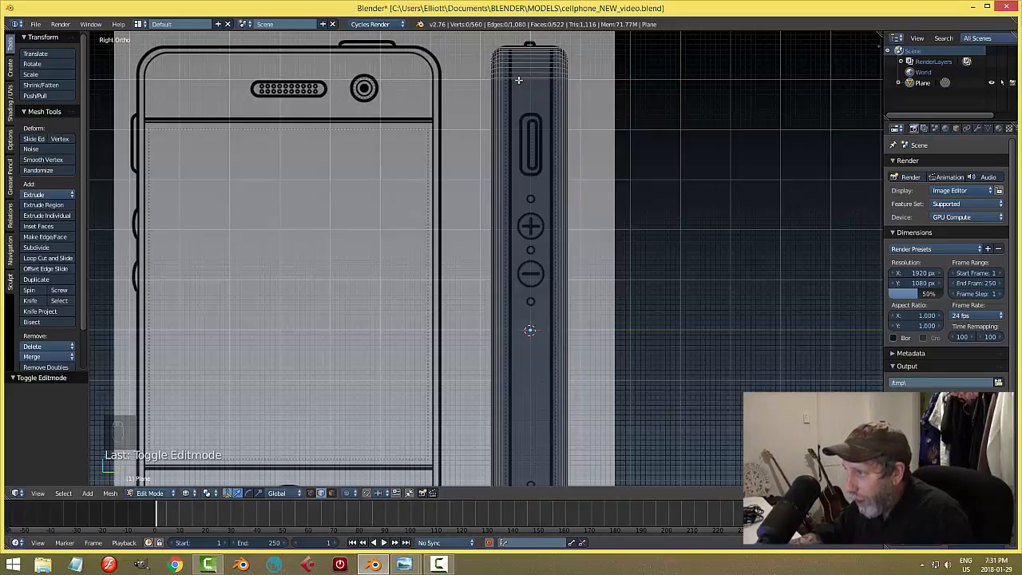
Step: Add a loop cut around the phone body's sides, slide it toward the front onto the reference trim line, and deselect everything
{"action": "key", "text": "ctrl+r"}
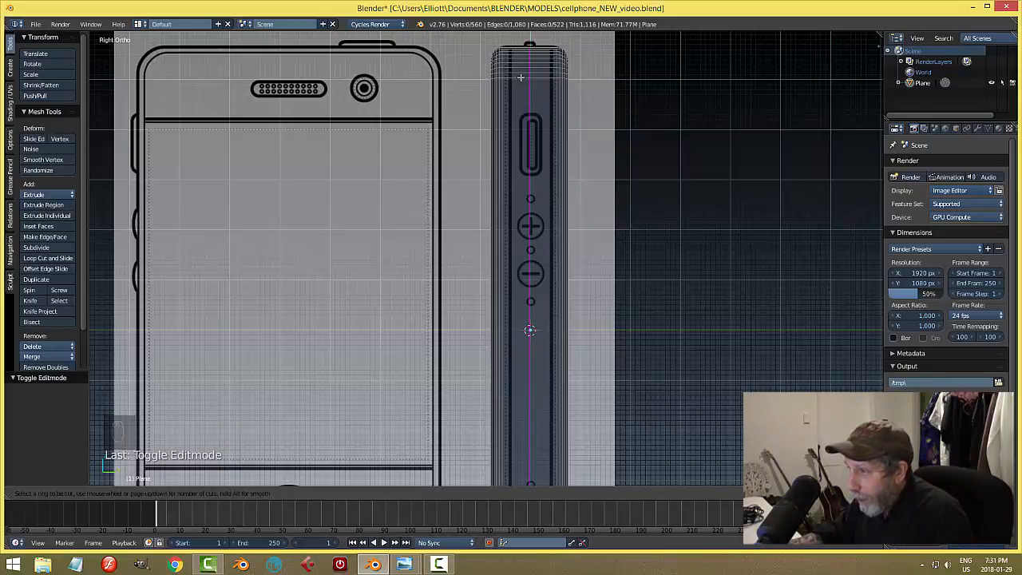
{"action": "left_click", "coordinate": [521, 78]}
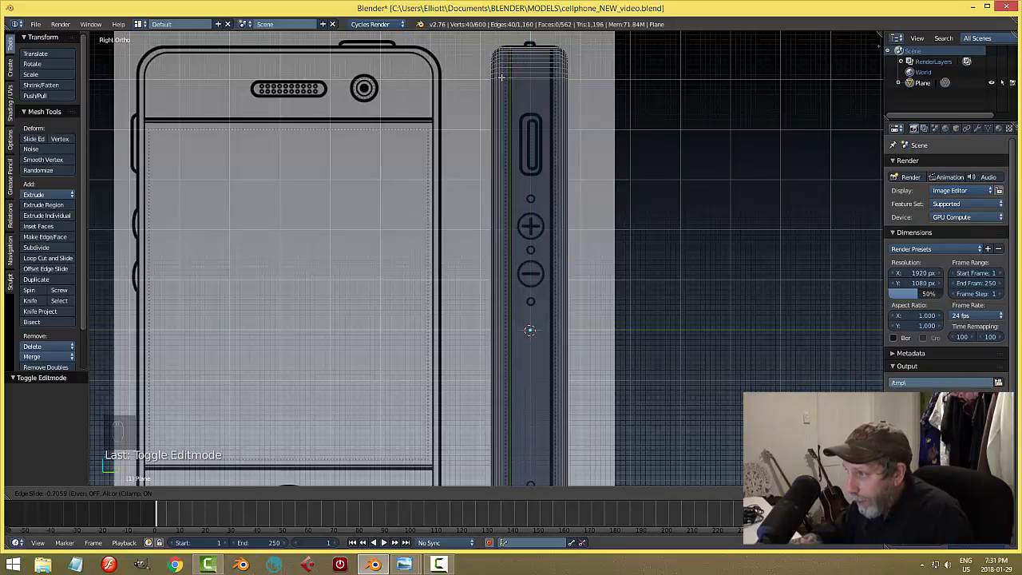
{"action": "left_click", "coordinate": [504, 78]}
{"action": "scroll", "coordinate": [639, 201], "scroll_direction": "down", "scroll_amount": 2}
{"action": "middle_click_drag", "start_coordinate": [607, 350], "coordinate": [596, 315]}
{"action": "key", "text": "KP_3"}
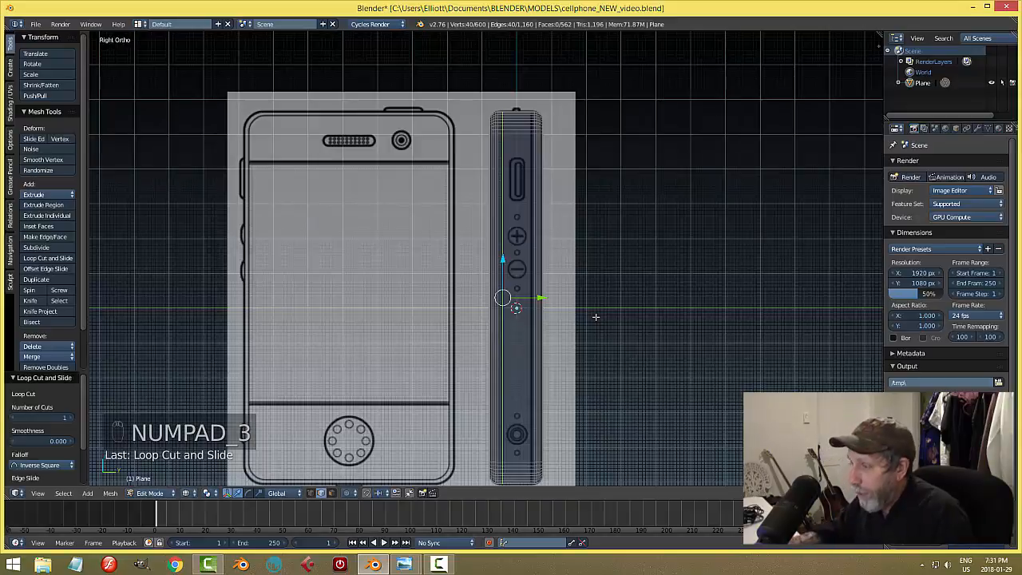
{"action": "key", "text": "a"}
{"action": "key", "text": "a"}
Step: Add a second loop cut around the sides, slide it about 0.78 toward the back onto the opposite trim line, deselect everything and save
{"action": "scroll", "coordinate": [533, 151], "scroll_direction": "up", "scroll_amount": 3}
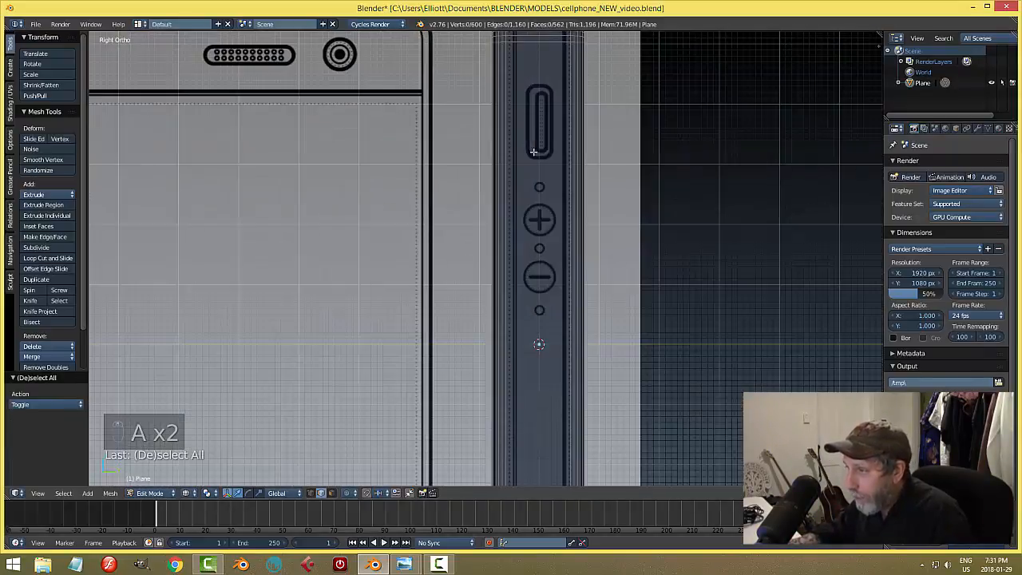
{"action": "middle_click_drag", "start_coordinate": [569, 138], "coordinate": [514, 207], "text": "shift"}
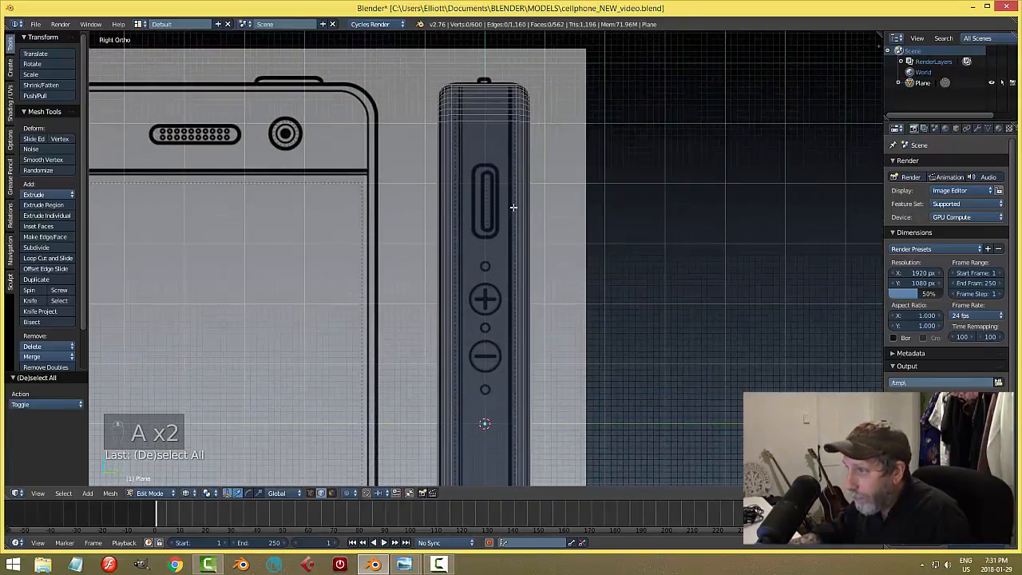
{"action": "key", "text": "ctrl+r"}
{"action": "left_click", "coordinate": [509, 122]}
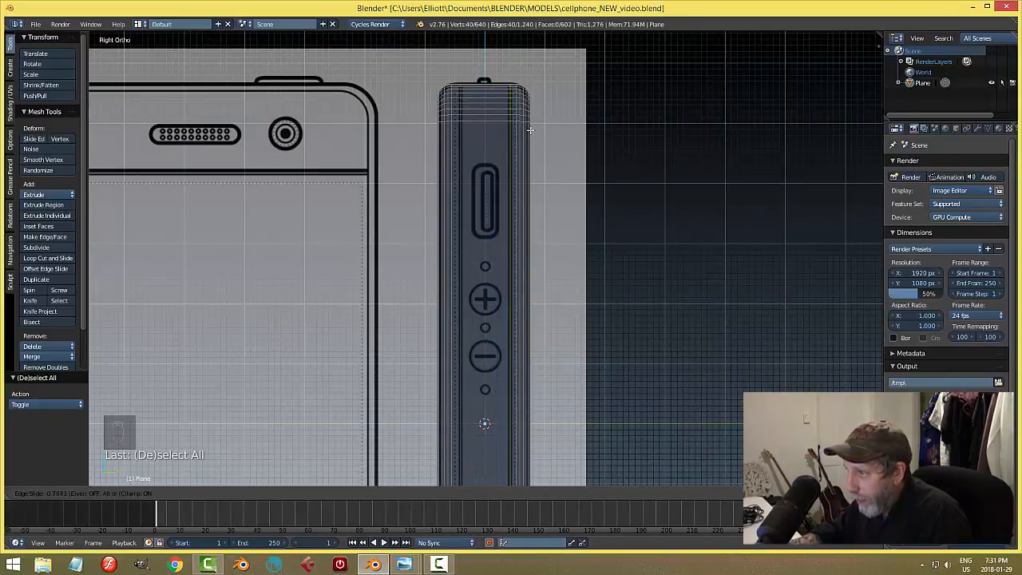
{"action": "left_click", "coordinate": [530, 129]}
{"action": "key", "text": "a"}
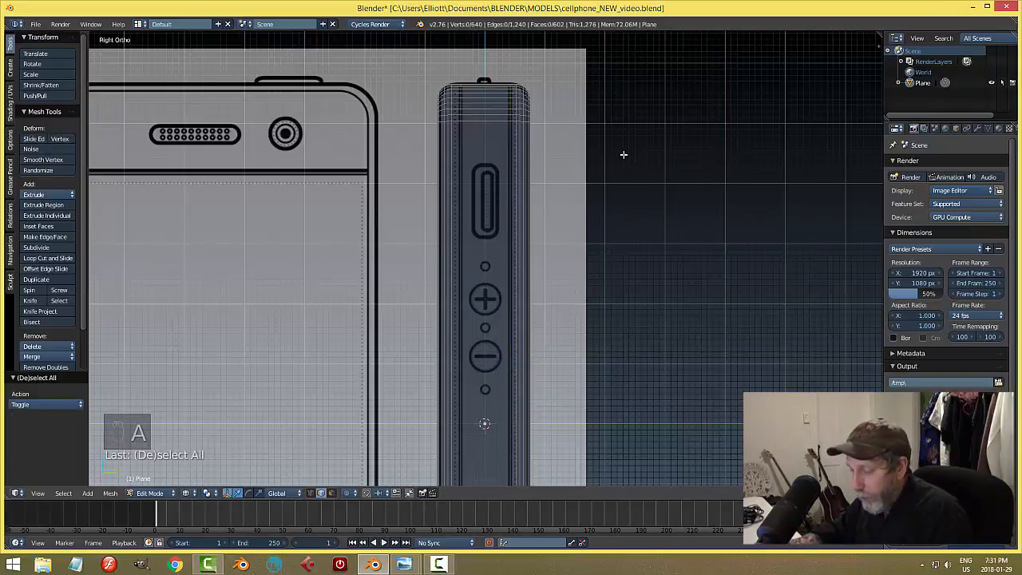
{"action": "key", "text": "ctrl+s"}
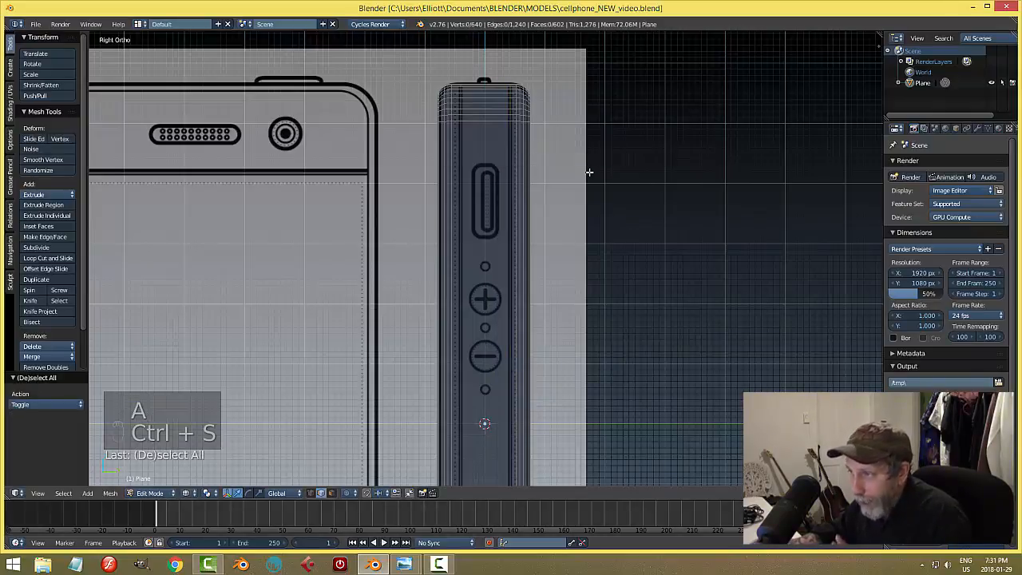
Step: Change the phone body to solid shading and set the mesh selection mode to Face
{"action": "mouse_move", "coordinate": [588, 173]}
{"action": "middle_mouse_down"}
{"action": "mouse_move", "coordinate": [575, 178]}
{"action": "mouse_move", "coordinate": [589, 173]}
{"action": "mouse_move", "coordinate": [581, 197]}
{"action": "middle_mouse_up"}
{"action": "key", "text": "z"}
{"action": "left_click", "coordinate": [589, 237]}
{"action": "key", "text": "ctrl+Tab"}
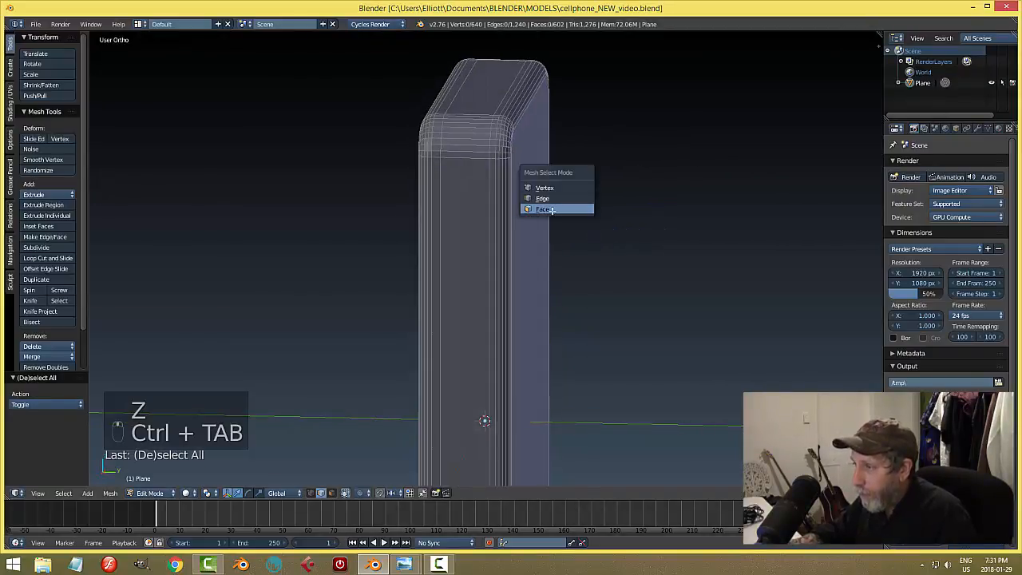
{"action": "left_click", "coordinate": [571, 210]}
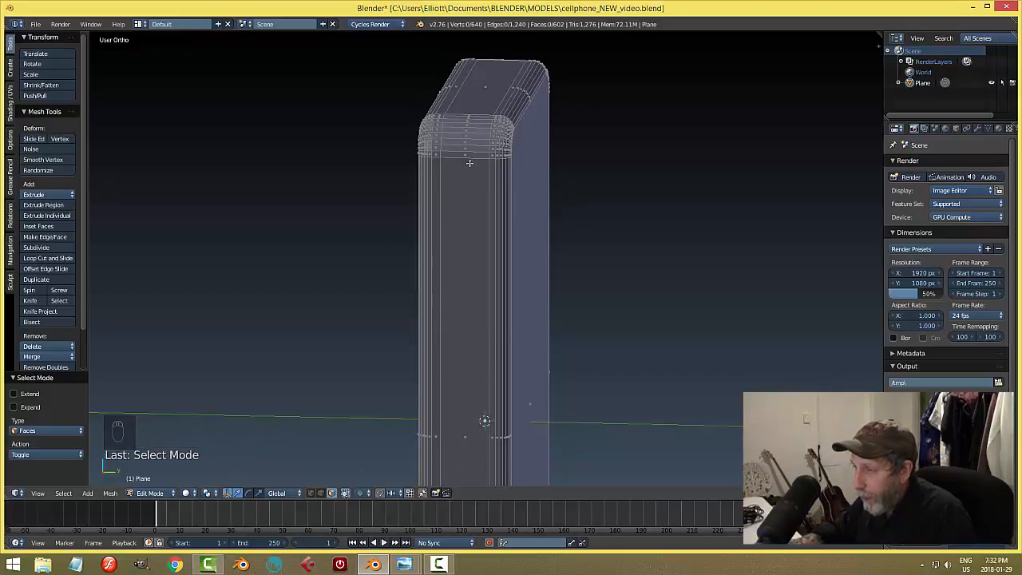
Step: Select the wide central face loop around the body's sides and extrude it by about 0.014
{"action": "scroll", "coordinate": [468, 157], "scroll_direction": "up", "scroll_amount": 1}
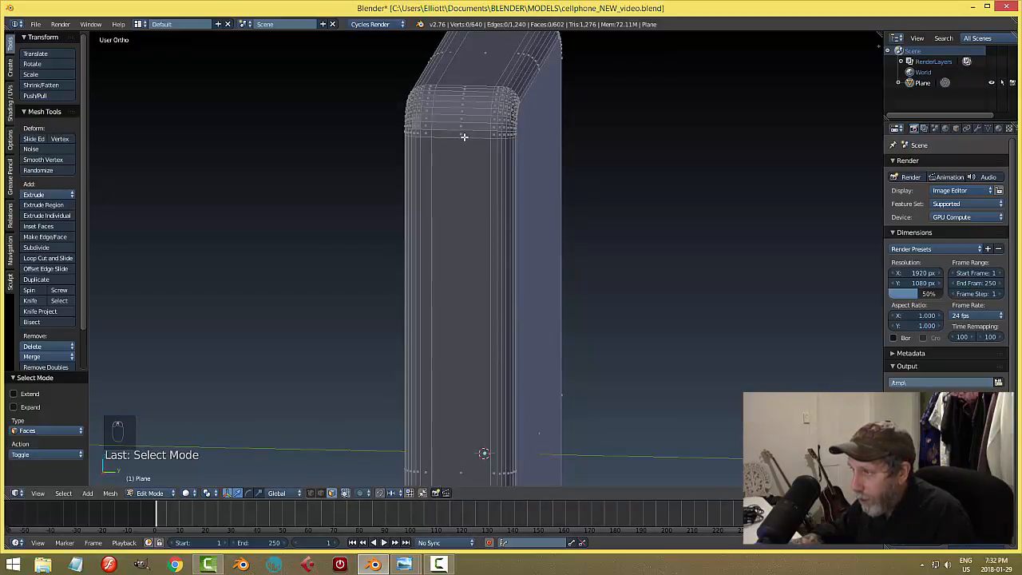
{"action": "right_click", "coordinate": [462, 136], "text": "alt"}
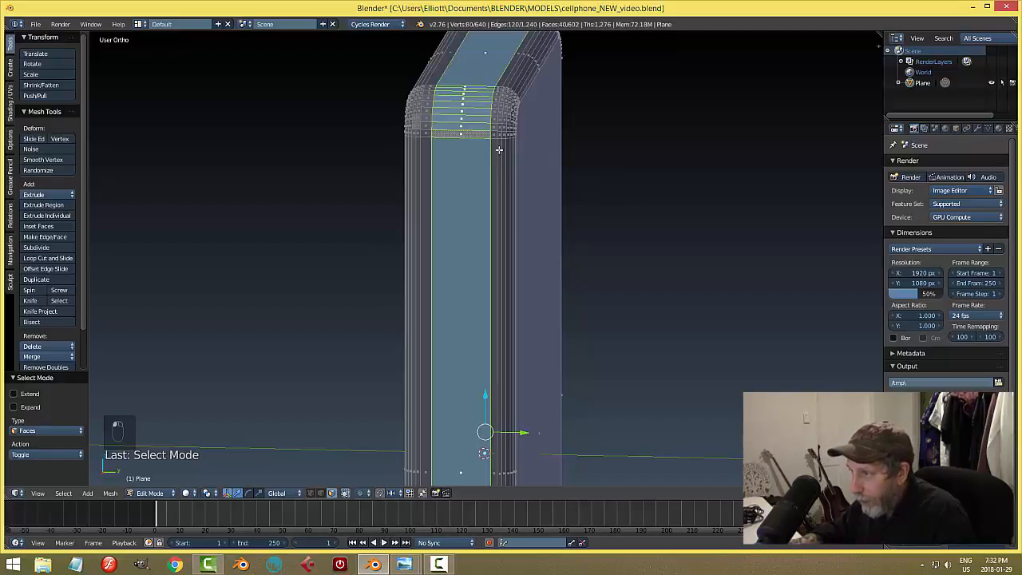
{"action": "key", "text": "KP_Decimal"}
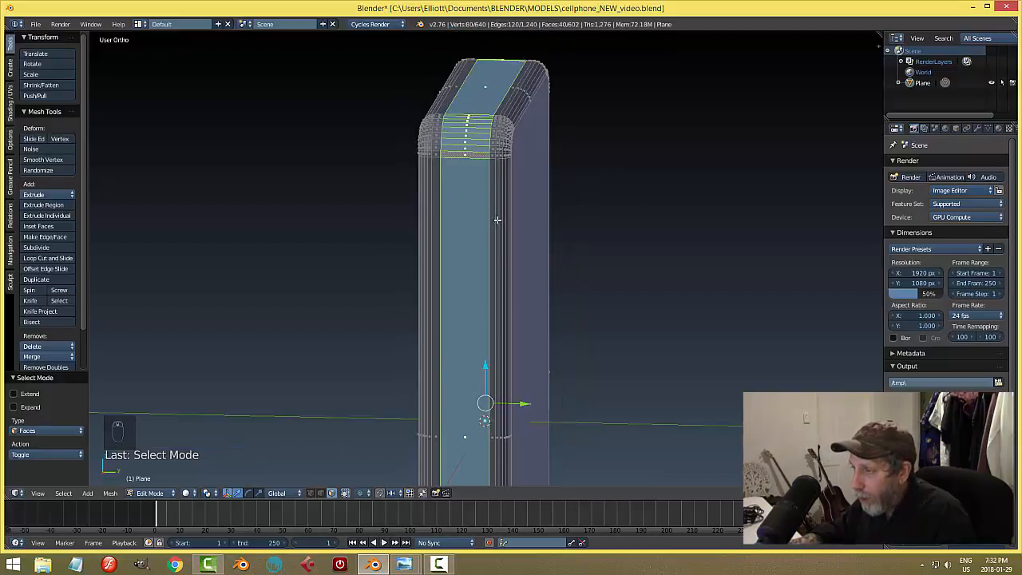
{"action": "scroll", "coordinate": [506, 274], "scroll_direction": "down", "scroll_amount": 1}
{"action": "middle_click_drag", "start_coordinate": [507, 331], "coordinate": [627, 317]}
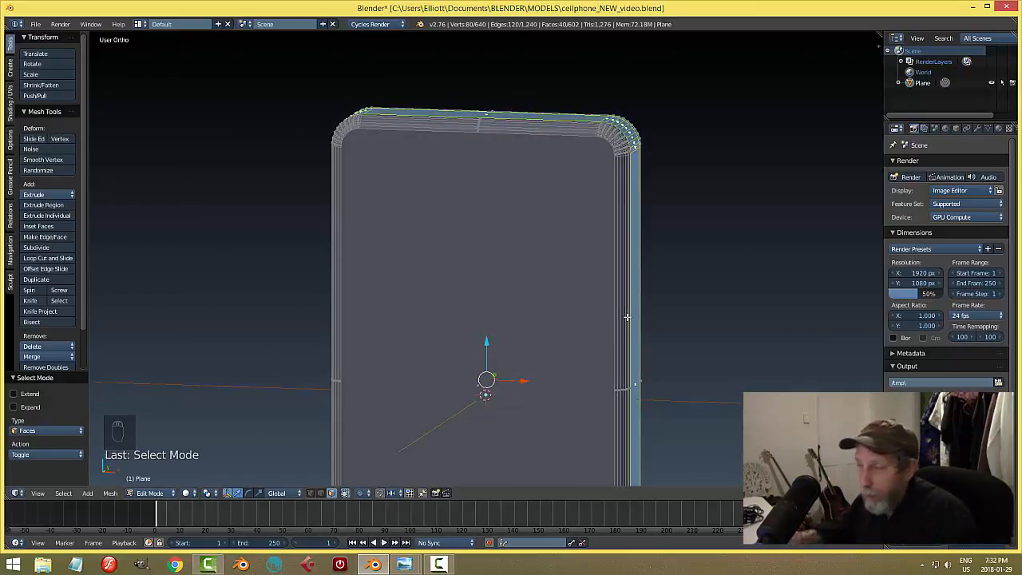
{"action": "key", "text": "e"}
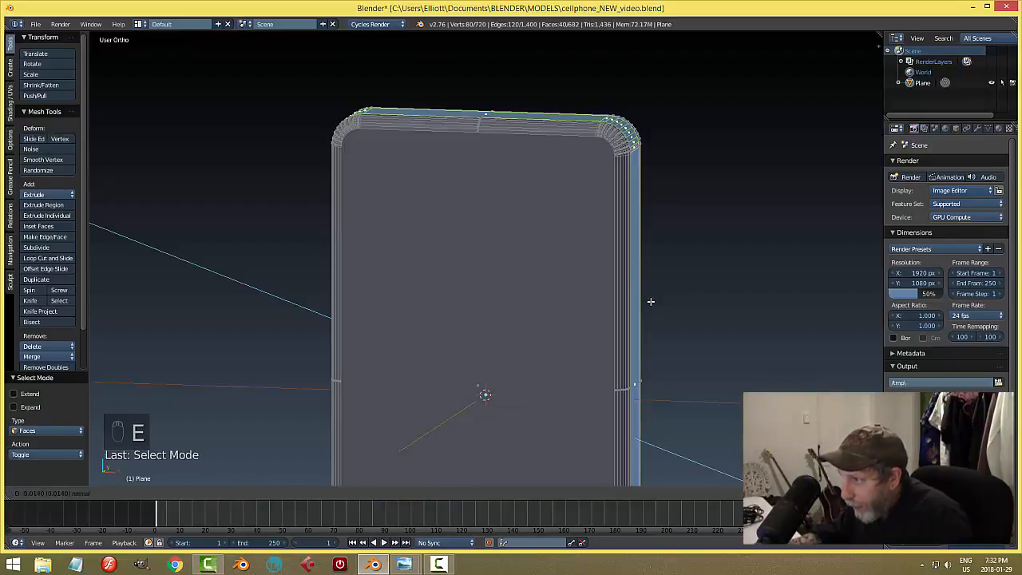
{"action": "left_click", "coordinate": [651, 301]}
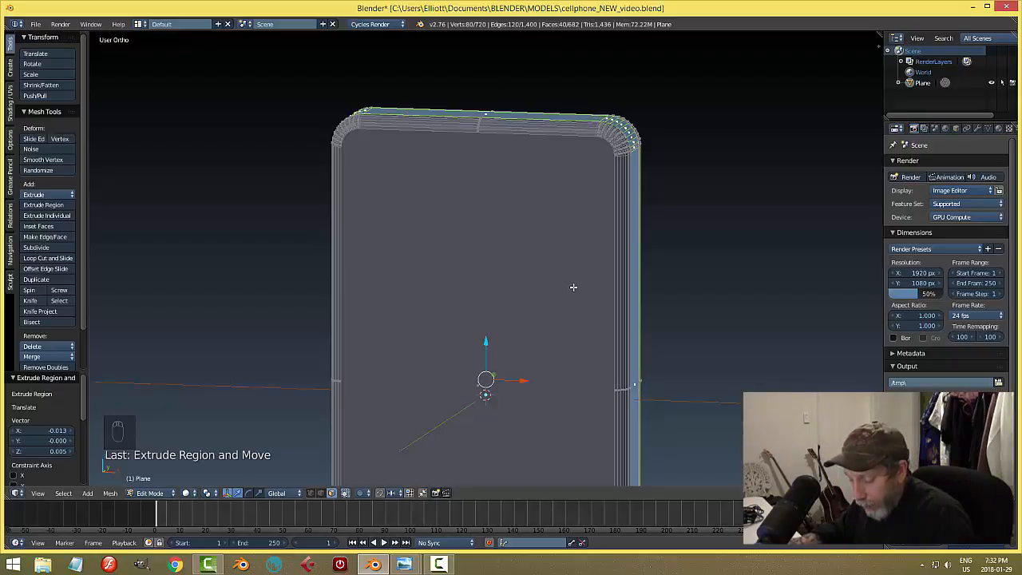
Step: Try scaling the extruded side band along X by about 1.029, and undo that scaling
{"action": "key", "text": "s"}
{"action": "key", "text": "x"}
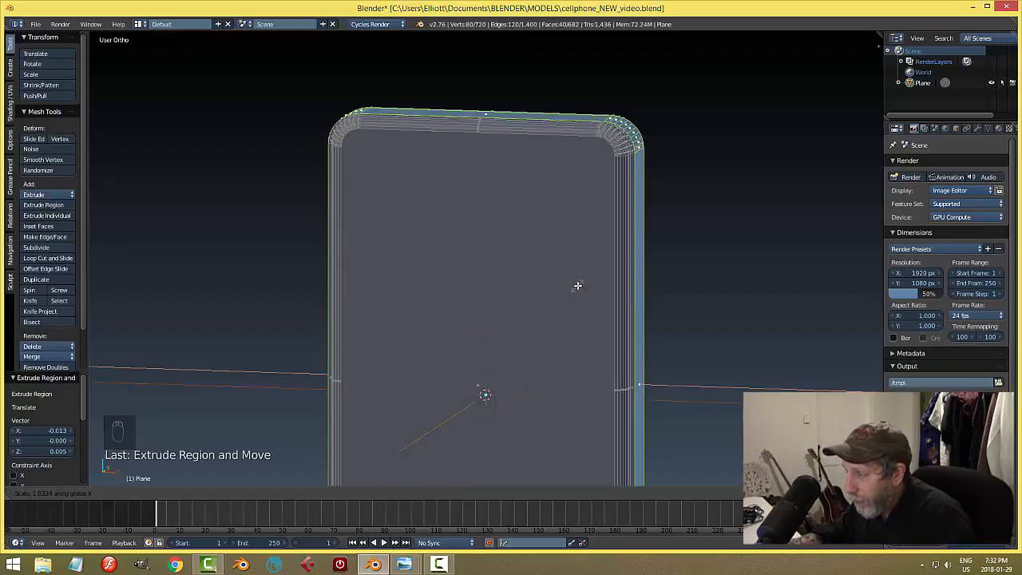
{"action": "left_click", "coordinate": [577, 285]}
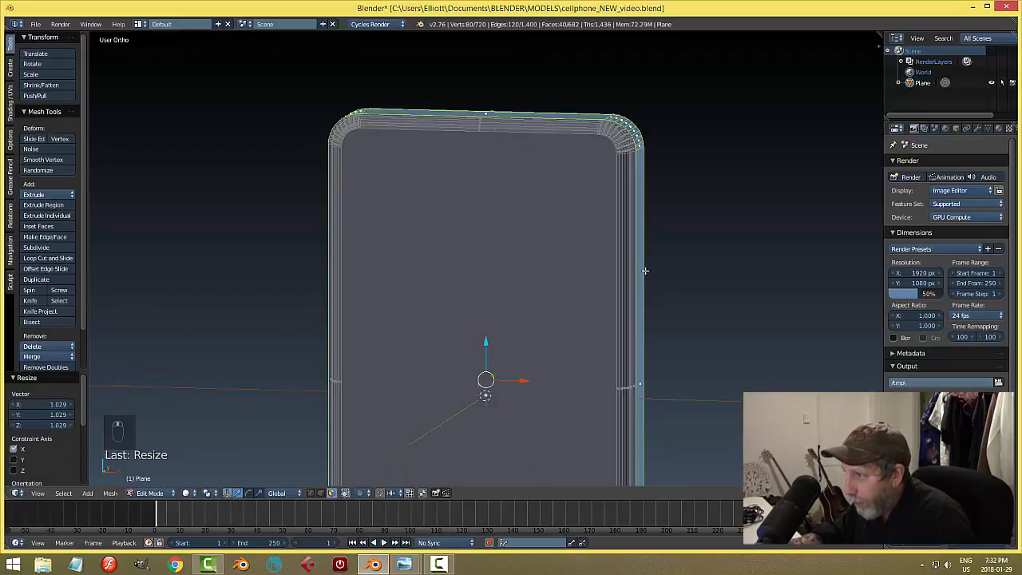
{"action": "key", "text": "ctrl+z"}
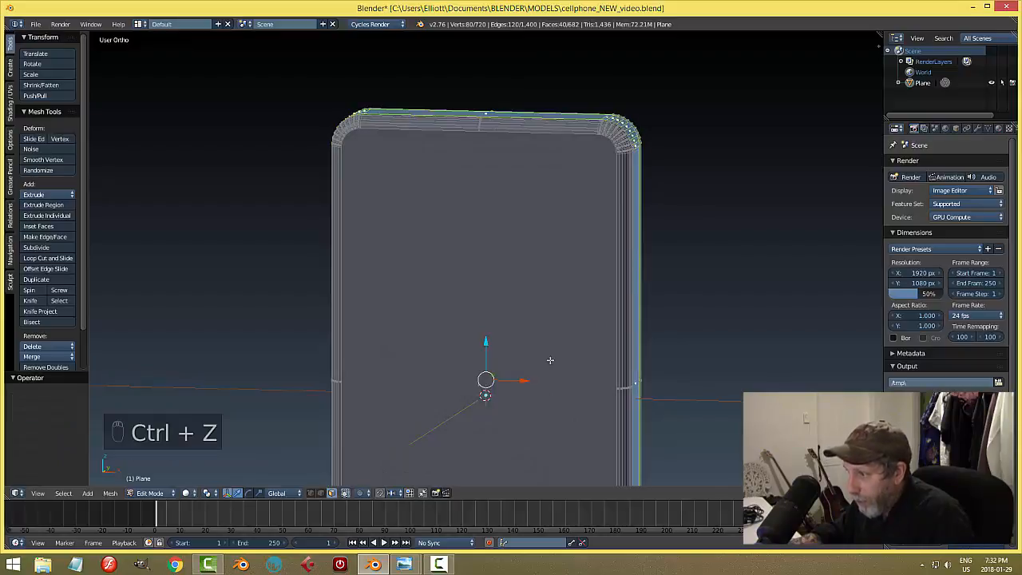
Step: Scale the extruded side band along X by about 1.028, and refine its width with a further X scale of about 0.989
{"action": "key", "text": "s"}
{"action": "key", "text": "x"}
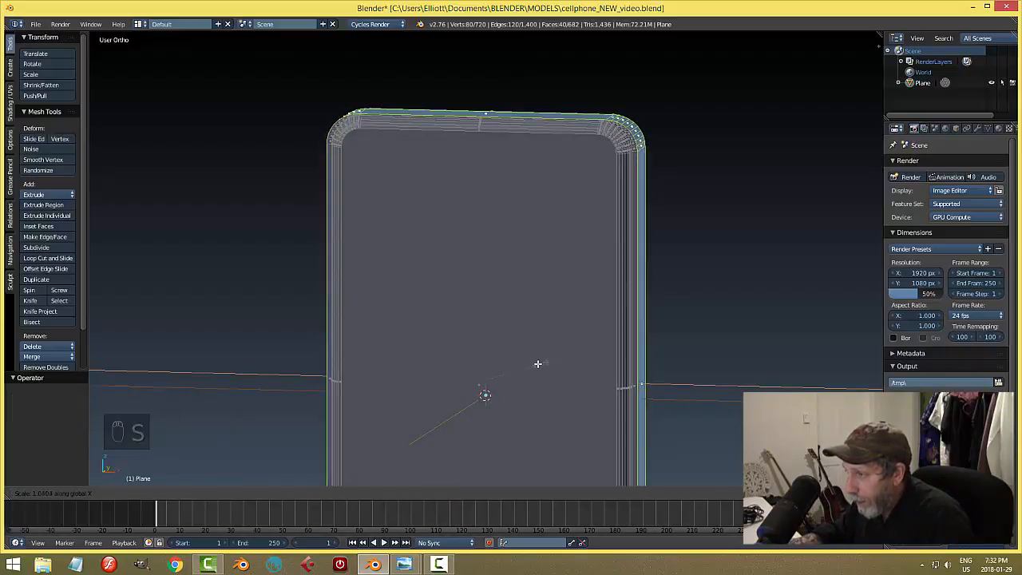
{"action": "left_click", "coordinate": [534, 365]}
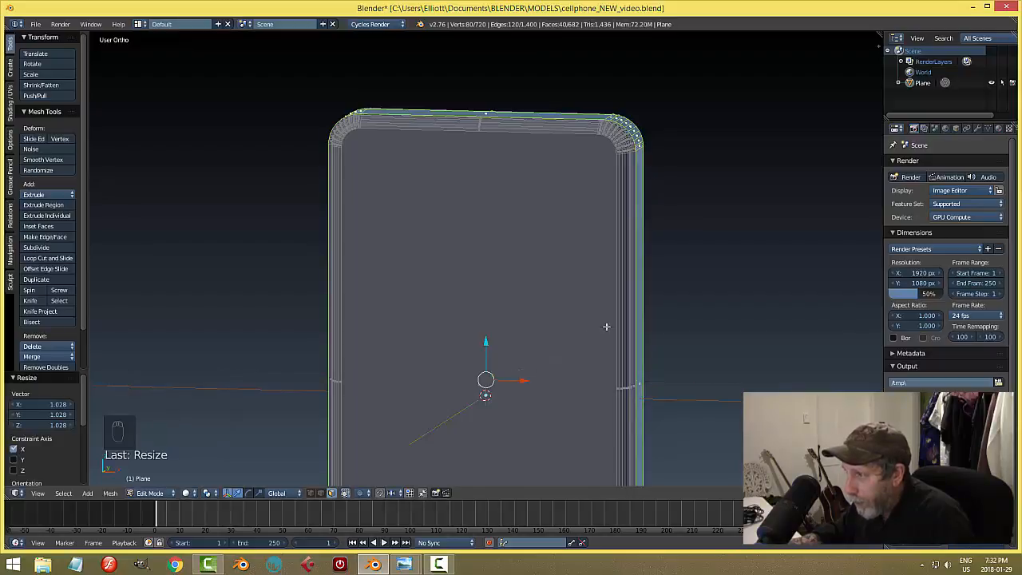
{"action": "scroll", "coordinate": [606, 327], "scroll_direction": "up", "scroll_amount": 5}
{"action": "middle_click_drag", "start_coordinate": [664, 287], "coordinate": [676, 274]}
{"action": "key", "text": "s"}
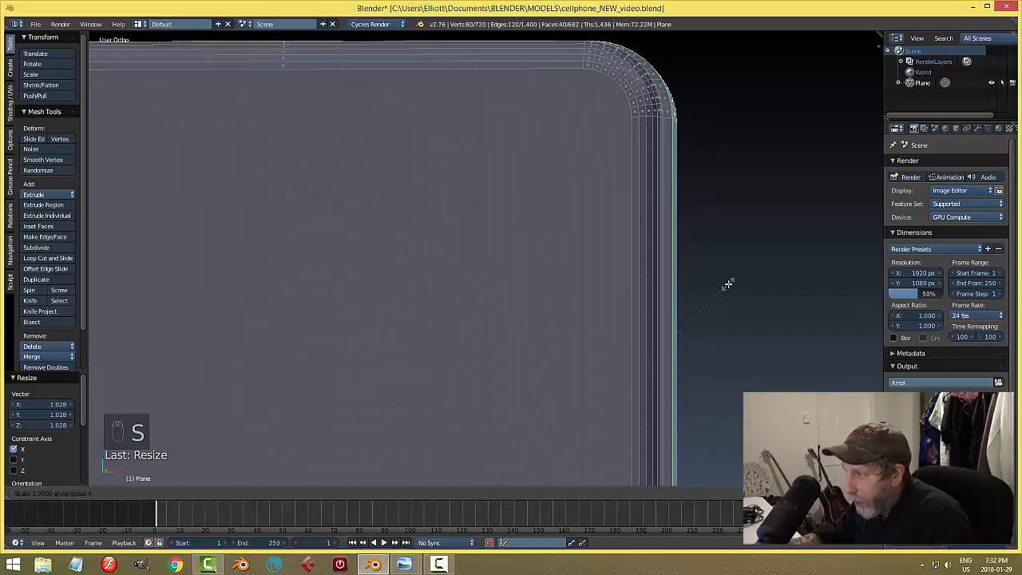
{"action": "left_click", "coordinate": [673, 319]}
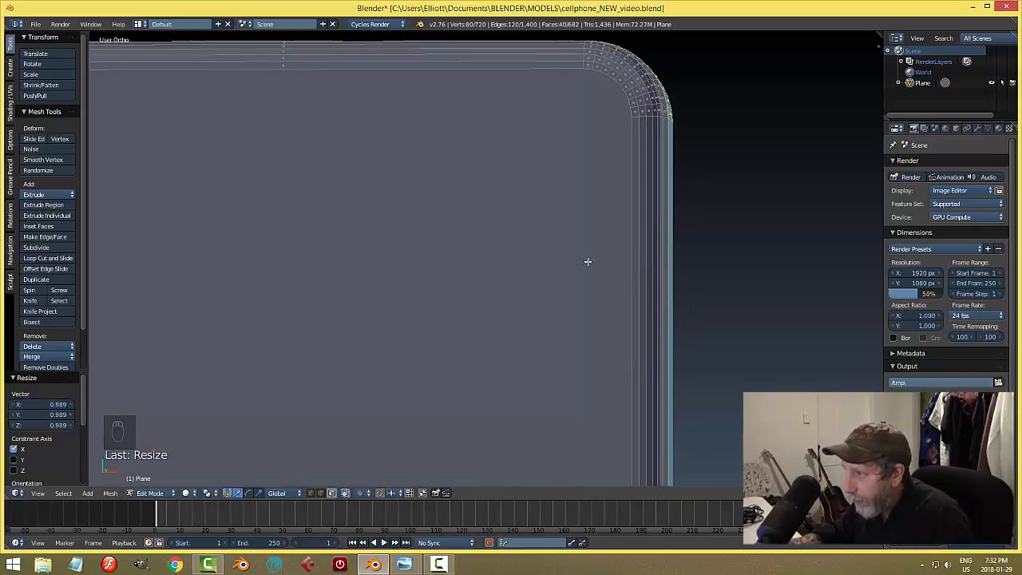
Step: Scale the side band along Z by about 1.003 and inspect its corner outline in the front view
{"action": "scroll", "coordinate": [559, 247], "scroll_direction": "down", "scroll_amount": 3}
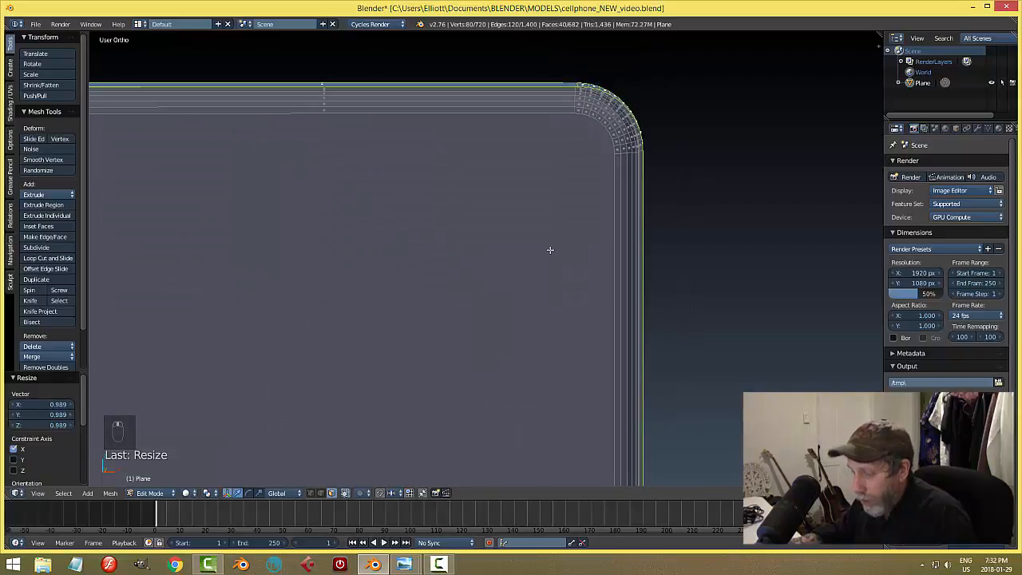
{"action": "key", "text": "s"}
{"action": "key", "text": "z"}
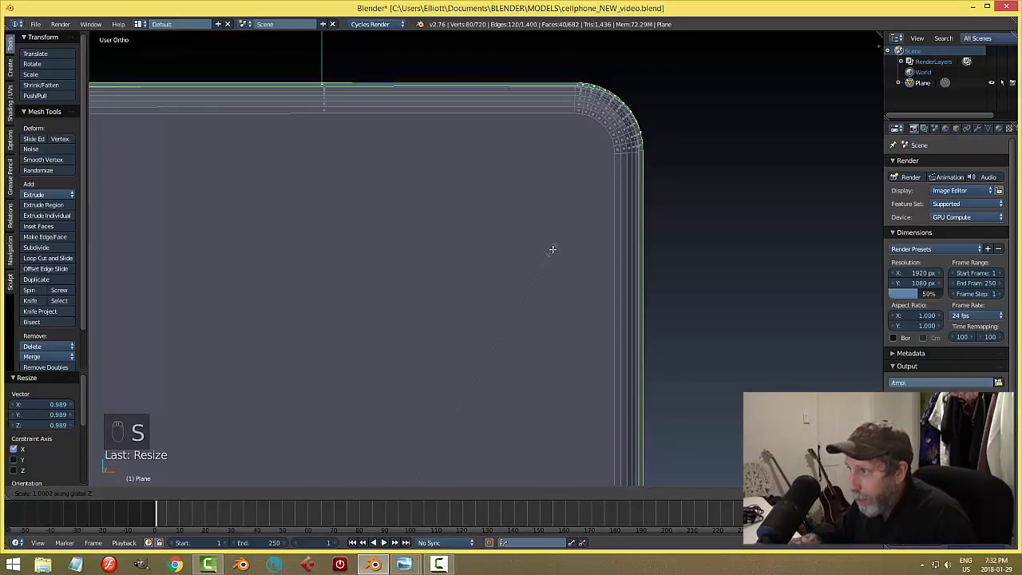
{"action": "left_click", "coordinate": [560, 241]}
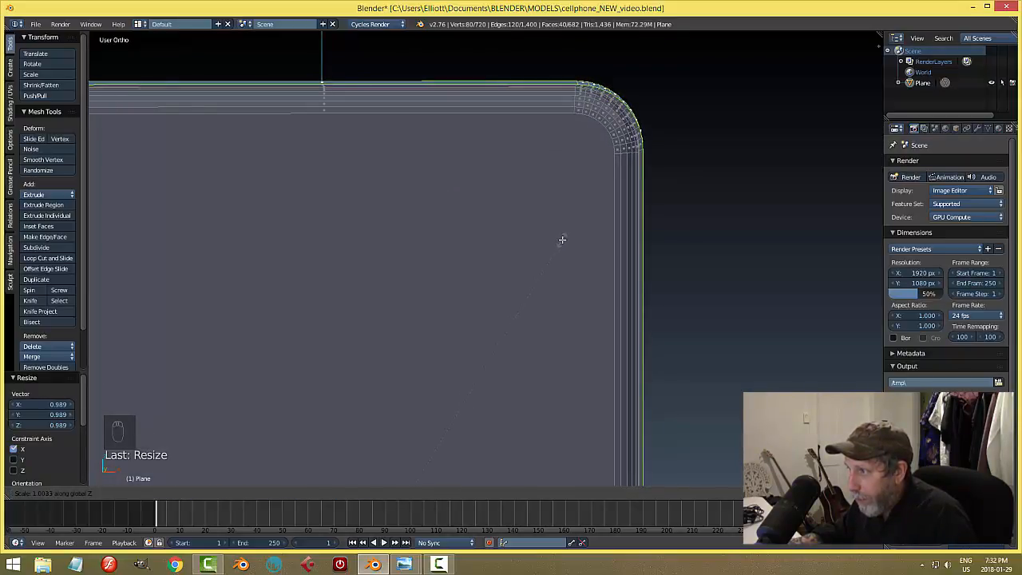
{"action": "middle_click_drag", "start_coordinate": [621, 258], "coordinate": [616, 247]}
{"action": "key", "text": "KP_1"}
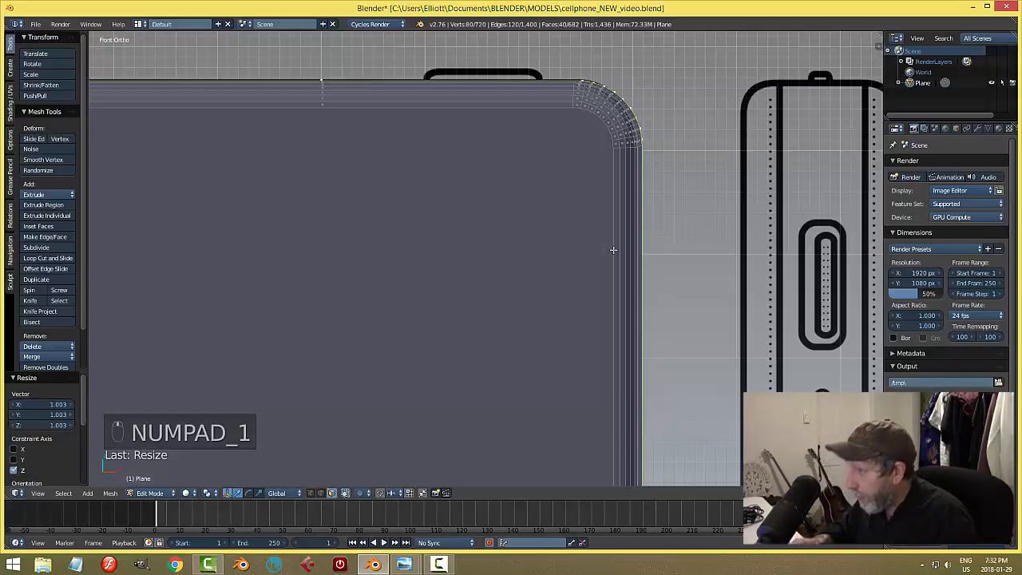
{"action": "scroll", "coordinate": [628, 181], "scroll_direction": "up", "scroll_amount": 2}
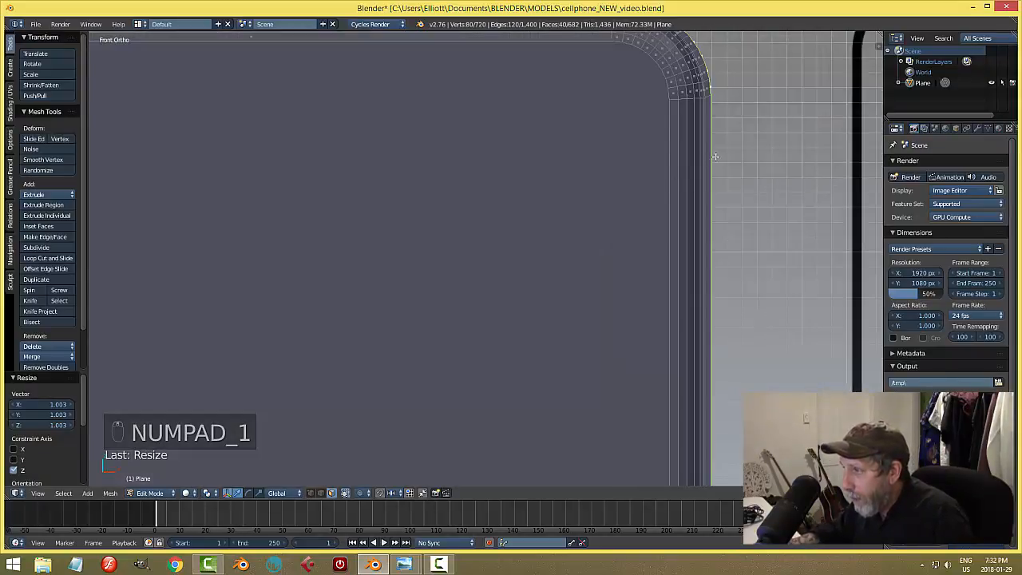
{"action": "scroll", "coordinate": [716, 157], "scroll_direction": "down", "scroll_amount": 3}
{"action": "scroll", "coordinate": [650, 222], "scroll_direction": "up", "scroll_amount": 3}
{"action": "scroll", "coordinate": [720, 198], "scroll_direction": "down", "scroll_amount": 1}
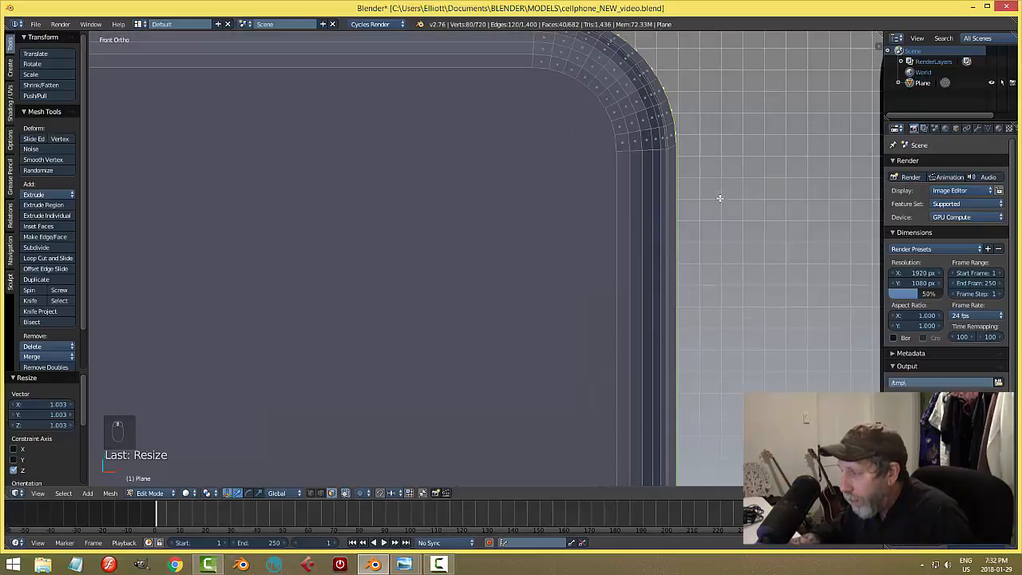
Step: Scale the side band along Z once more by about 1.002
{"action": "middle_click_drag", "start_coordinate": [719, 198], "coordinate": [671, 216]}
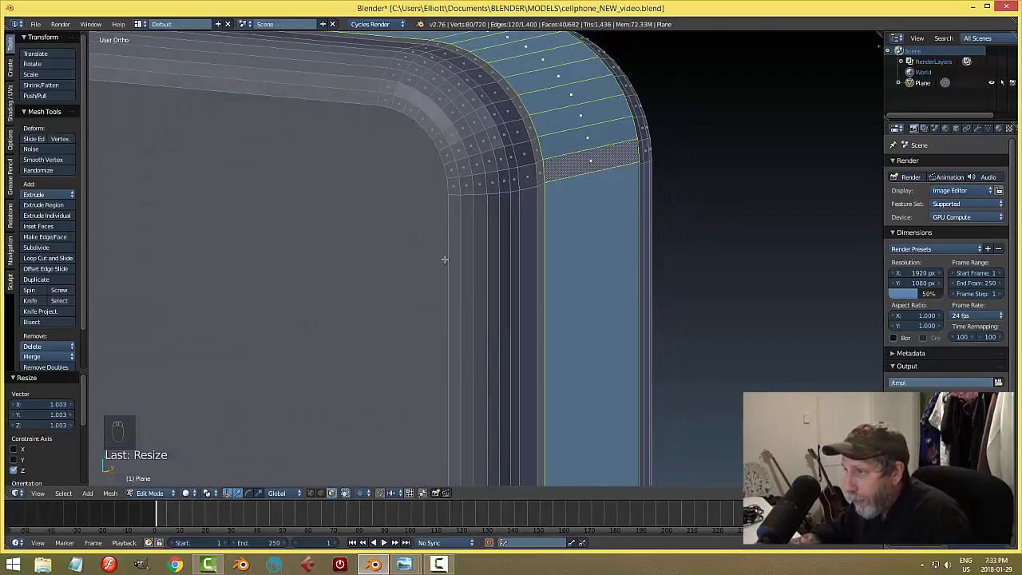
{"action": "key", "text": "s"}
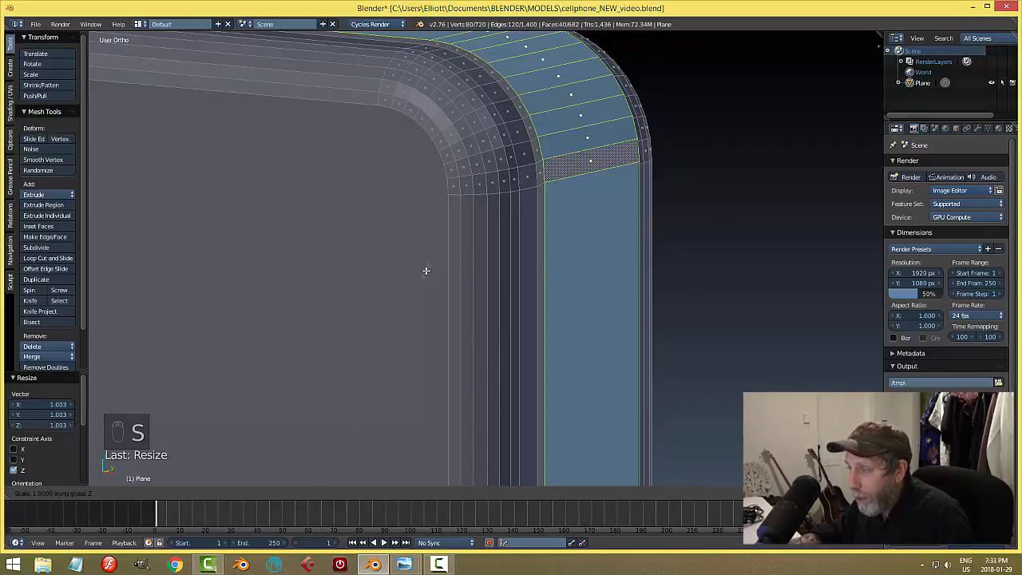
{"action": "left_click", "coordinate": [445, 261]}
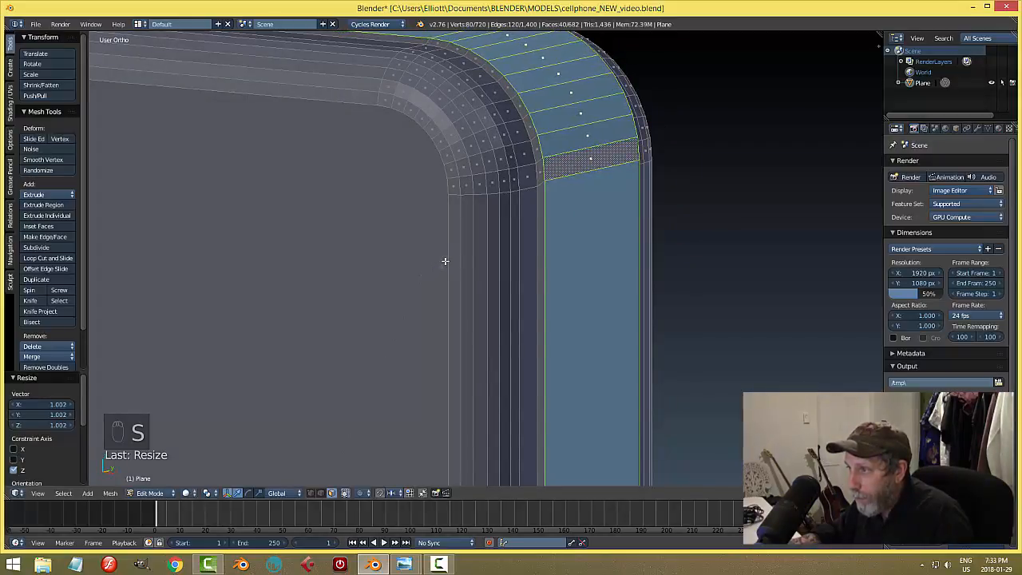
Step: Deselect the side band faces and save over the existing cellphone_NEW_video.blend file
{"action": "middle_click_drag", "start_coordinate": [445, 262], "coordinate": [591, 274]}
{"action": "key", "text": "a"}
{"action": "key", "text": "ctrl+s"}
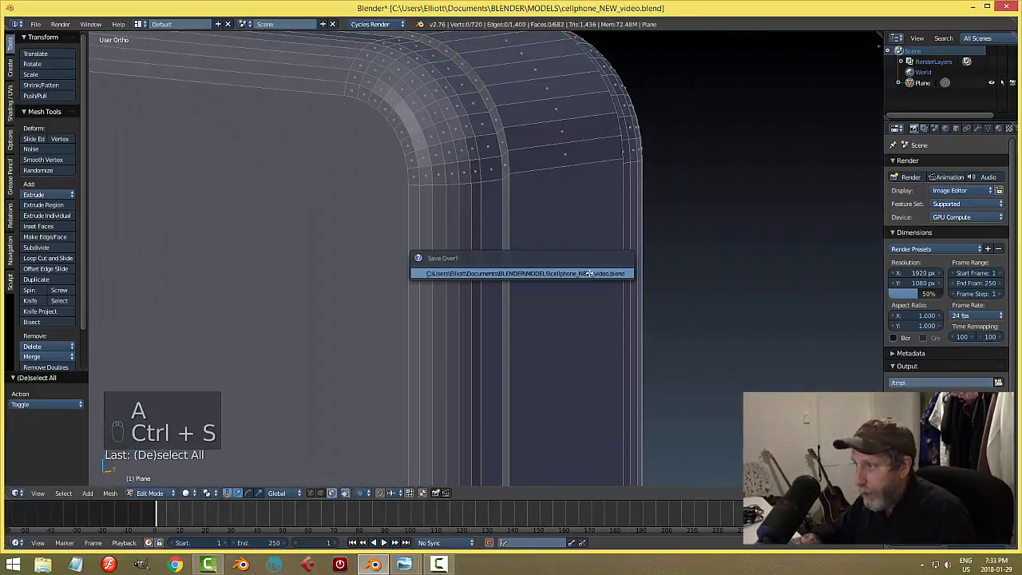
Step: Select the two edge loops bordering the raised side band in edge select mode
{"action": "key", "text": "ctrl+Tab"}
{"action": "left_click", "coordinate": [537, 262]}
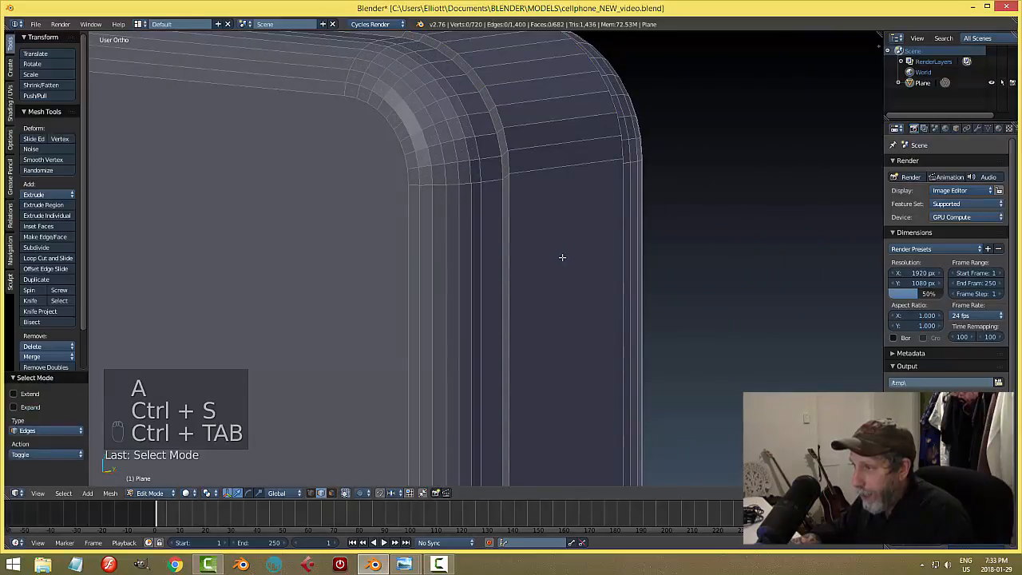
{"action": "middle_click_drag", "start_coordinate": [562, 255], "coordinate": [530, 242]}
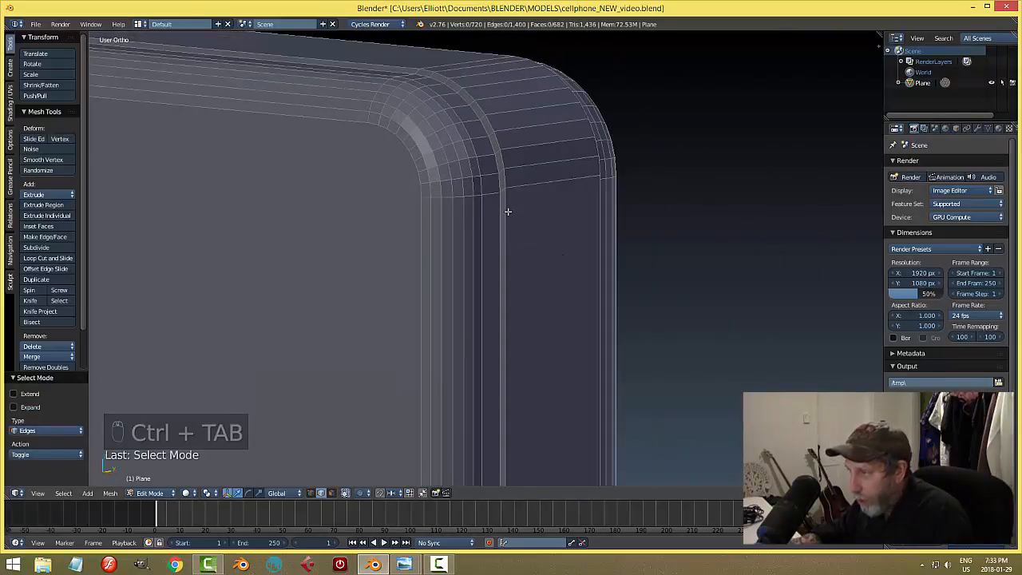
{"action": "right_click", "coordinate": [508, 211], "text": "alt"}
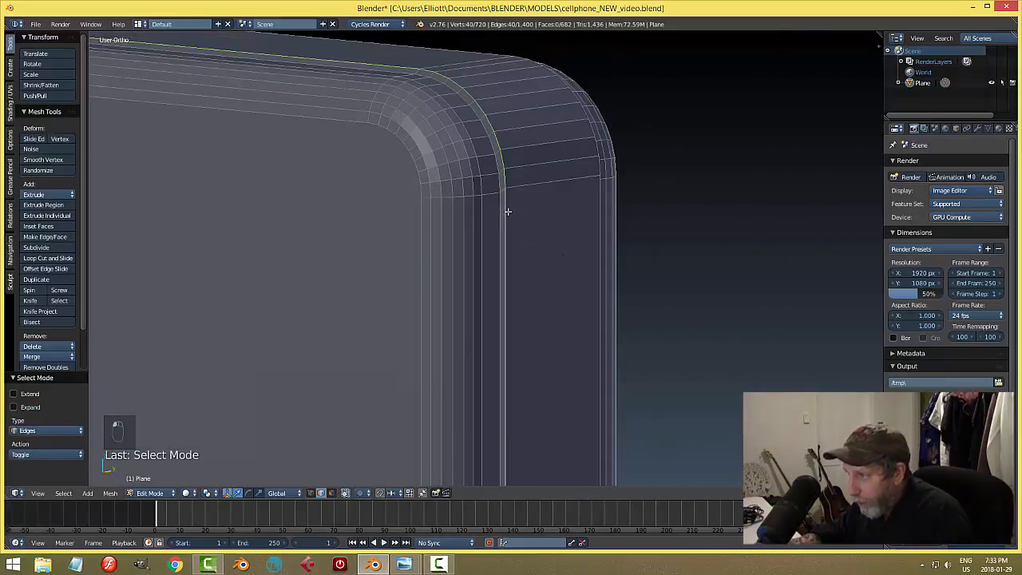
{"action": "right_click", "coordinate": [598, 181], "text": "alt+shift"}
{"action": "scroll", "coordinate": [526, 245], "scroll_direction": "up", "scroll_amount": 2}
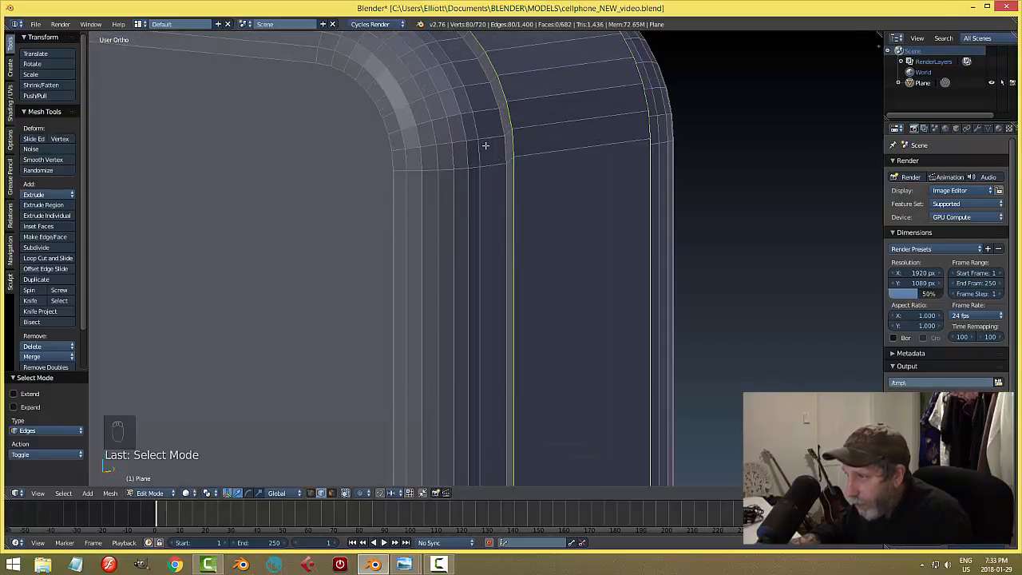
{"action": "mouse_move", "coordinate": [542, 204]}
{"action": "middle_mouse_down"}
{"action": "mouse_move", "coordinate": [554, 210]}
{"action": "mouse_move", "coordinate": [550, 238]}
{"action": "mouse_move", "coordinate": [500, 237]}
{"action": "mouse_move", "coordinate": [491, 226]}
{"action": "mouse_move", "coordinate": [525, 210]}
{"action": "middle_mouse_up"}
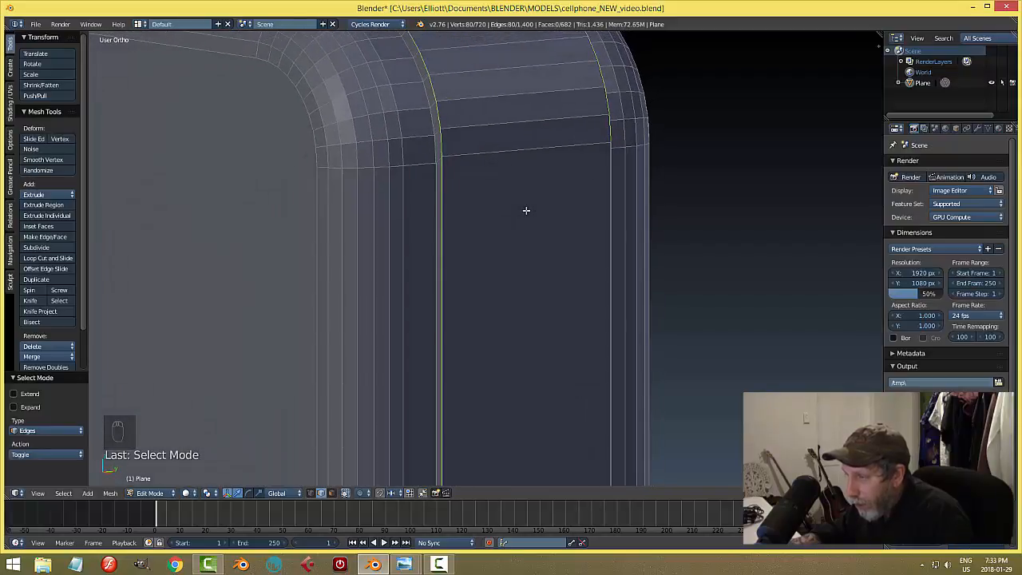
Step: Bevel both side band edge loops with multiple segments and an offset of about 0.03, and return to Object Mode
{"action": "key", "text": "ctrl+b"}
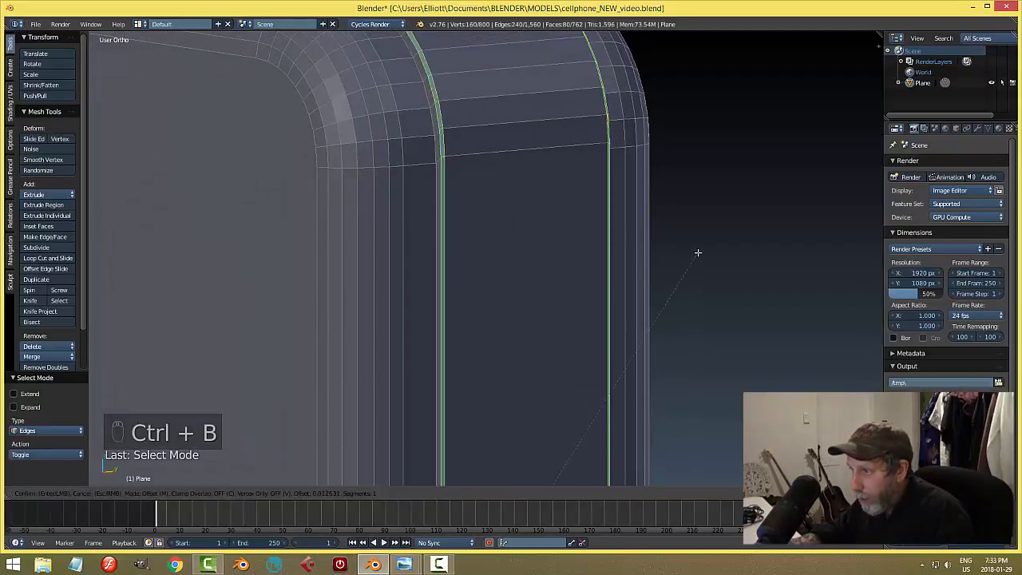
{"action": "scroll", "coordinate": [700, 251], "scroll_direction": "up", "scroll_amount": 2}
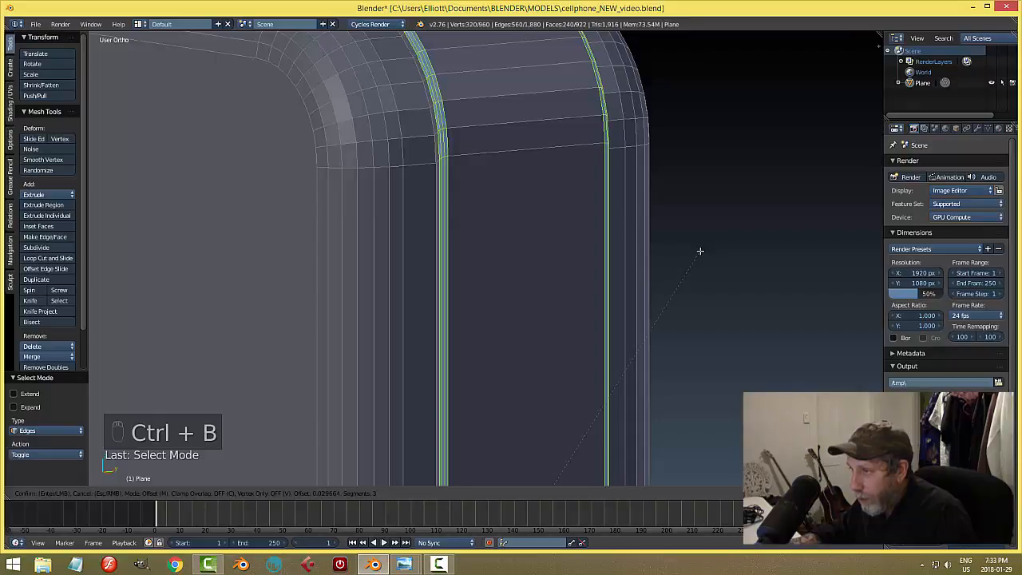
{"action": "left_click", "coordinate": [700, 250]}
{"action": "key", "text": "a"}
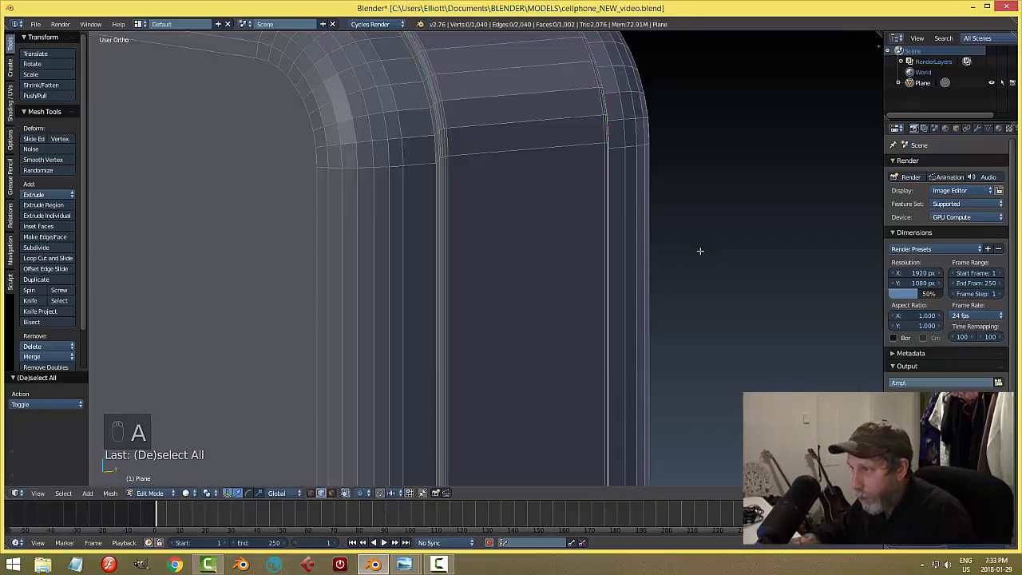
{"action": "key", "text": "Tab"}
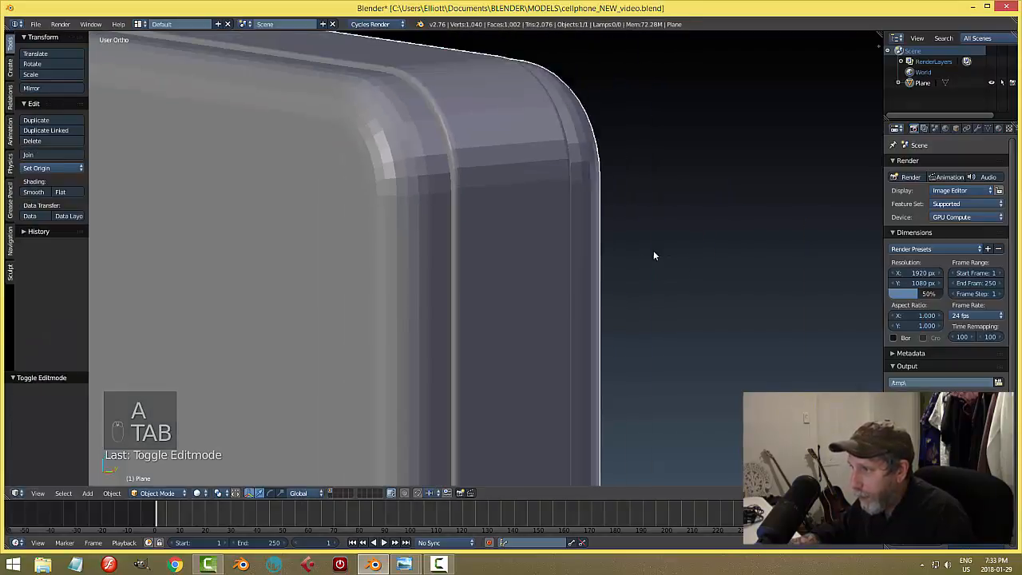
{"action": "mouse_move", "coordinate": [653, 255]}
{"action": "middle_mouse_down"}
{"action": "mouse_move", "coordinate": [556, 258]}
{"action": "mouse_move", "coordinate": [527, 278]}
{"action": "mouse_move", "coordinate": [625, 253]}
{"action": "mouse_move", "coordinate": [609, 272]}
{"action": "mouse_move", "coordinate": [522, 267]}
{"action": "mouse_move", "coordinate": [520, 243]}
{"action": "mouse_move", "coordinate": [549, 242]}
{"action": "mouse_move", "coordinate": [553, 253]}
{"action": "mouse_move", "coordinate": [519, 270]}
{"action": "mouse_move", "coordinate": [469, 269]}
{"action": "mouse_move", "coordinate": [541, 272]}
{"action": "mouse_move", "coordinate": [407, 266]}
{"action": "mouse_move", "coordinate": [609, 258]}
{"action": "mouse_move", "coordinate": [651, 269]}
{"action": "middle_mouse_up"}
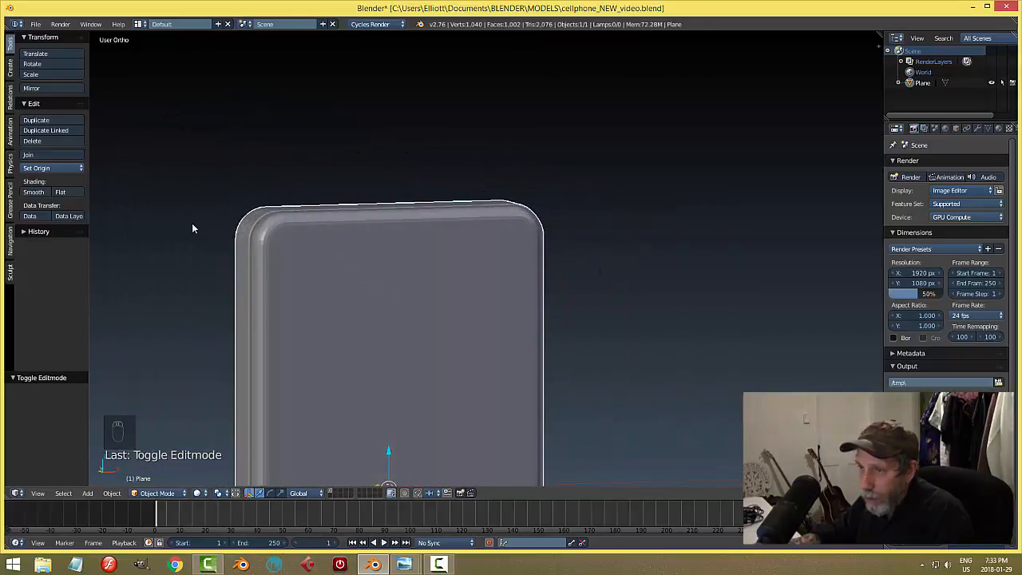
Step: Try smooth shading on the phone body, and switch it back to flat shading
{"action": "left_click", "coordinate": [33, 192]}
{"action": "mouse_move", "coordinate": [544, 267]}
{"action": "middle_mouse_down"}
{"action": "mouse_move", "coordinate": [525, 285]}
{"action": "mouse_move", "coordinate": [445, 292]}
{"action": "mouse_move", "coordinate": [496, 284]}
{"action": "mouse_move", "coordinate": [464, 287]}
{"action": "middle_mouse_up"}
{"action": "left_click", "coordinate": [60, 192]}
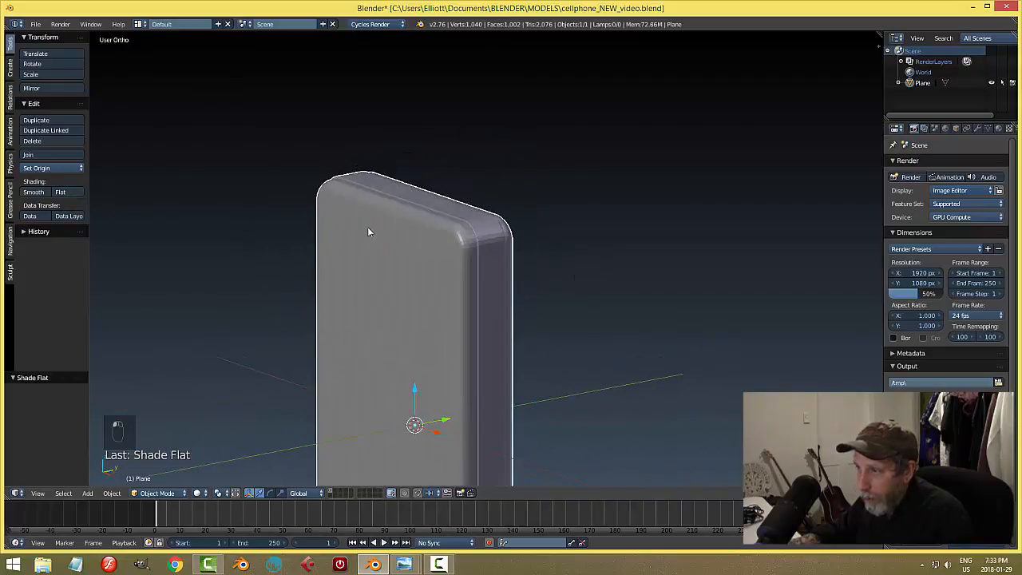
Step: Save the file and view the whole phone body against the front reference
{"action": "key", "text": "ctrl+s"}
{"action": "key", "text": "KP_1"}
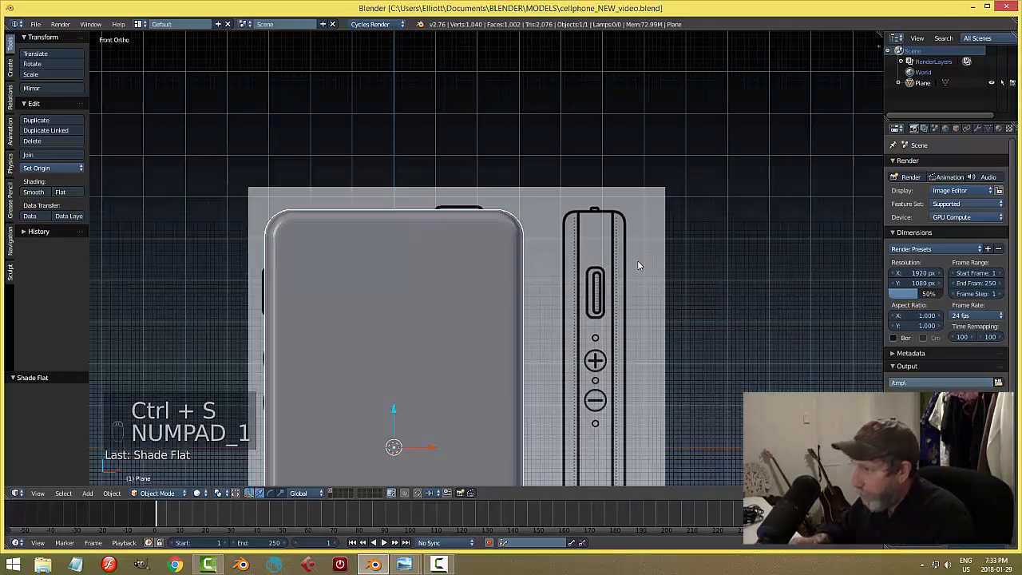
{"action": "scroll", "coordinate": [619, 263], "scroll_direction": "down", "scroll_amount": 2}
{"action": "middle_click_drag", "start_coordinate": [602, 261], "coordinate": [627, 202], "text": "shift"}
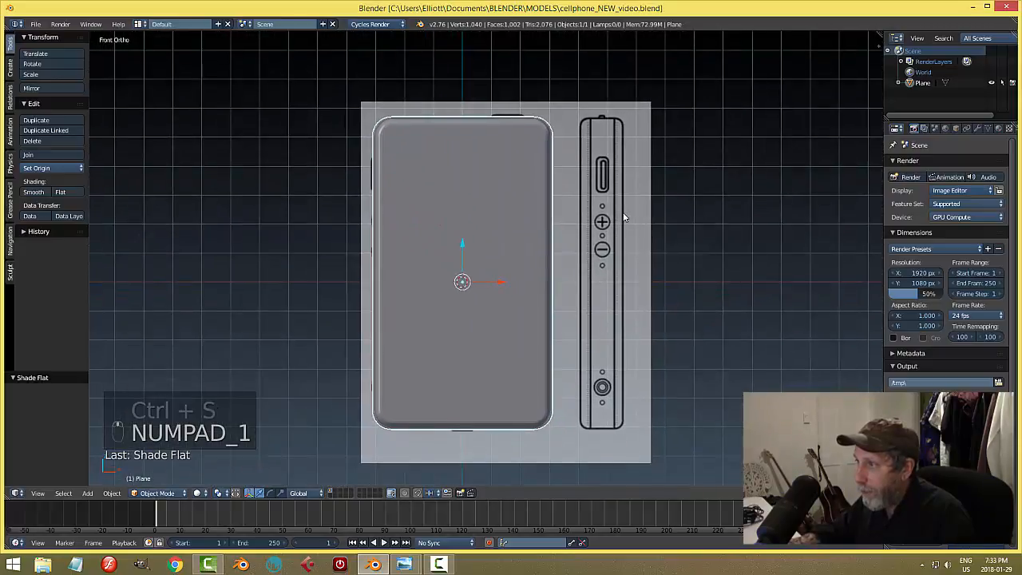
{"action": "left_click", "coordinate": [440, 565]}
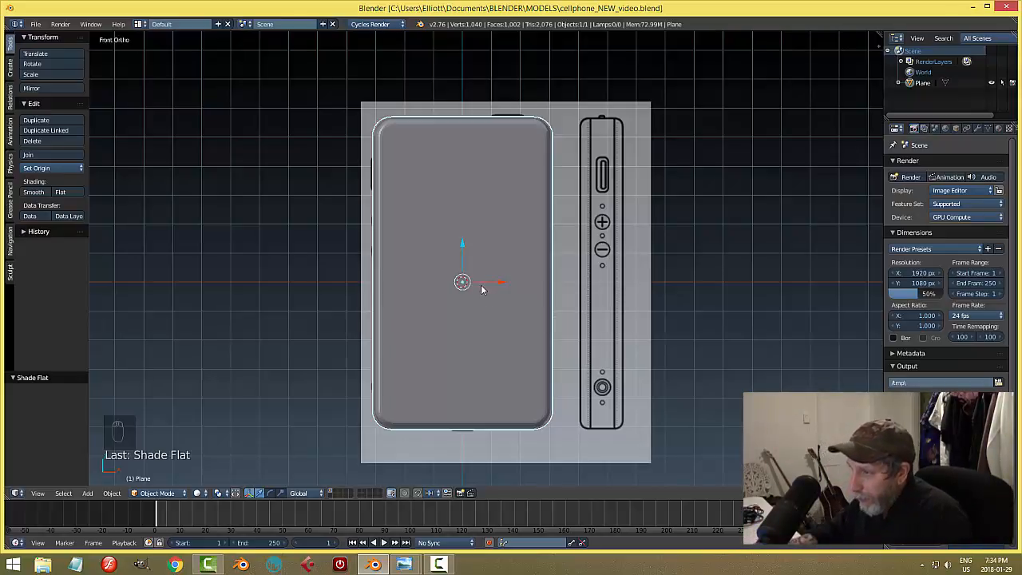
Step: Test smooth shading again while inspecting the body's sides and corners, and restore flat shading
{"action": "middle_click_drag", "start_coordinate": [495, 206], "coordinate": [479, 233]}
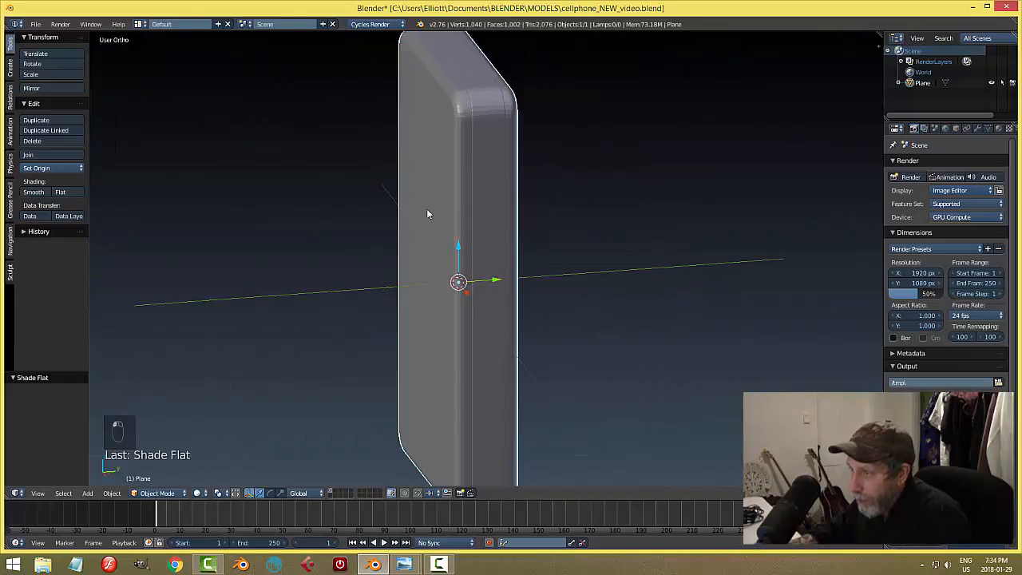
{"action": "left_click", "coordinate": [33, 192]}
{"action": "mouse_move", "coordinate": [453, 196]}
{"action": "middle_mouse_down"}
{"action": "mouse_move", "coordinate": [490, 211]}
{"action": "mouse_move", "coordinate": [428, 222]}
{"action": "mouse_move", "coordinate": [426, 191]}
{"action": "mouse_move", "coordinate": [586, 186]}
{"action": "mouse_move", "coordinate": [594, 207]}
{"action": "mouse_move", "coordinate": [530, 213]}
{"action": "mouse_move", "coordinate": [531, 177]}
{"action": "mouse_move", "coordinate": [493, 216]}
{"action": "mouse_move", "coordinate": [411, 203]}
{"action": "middle_mouse_up"}
{"action": "scroll", "coordinate": [503, 206], "scroll_direction": "down", "scroll_amount": 1}
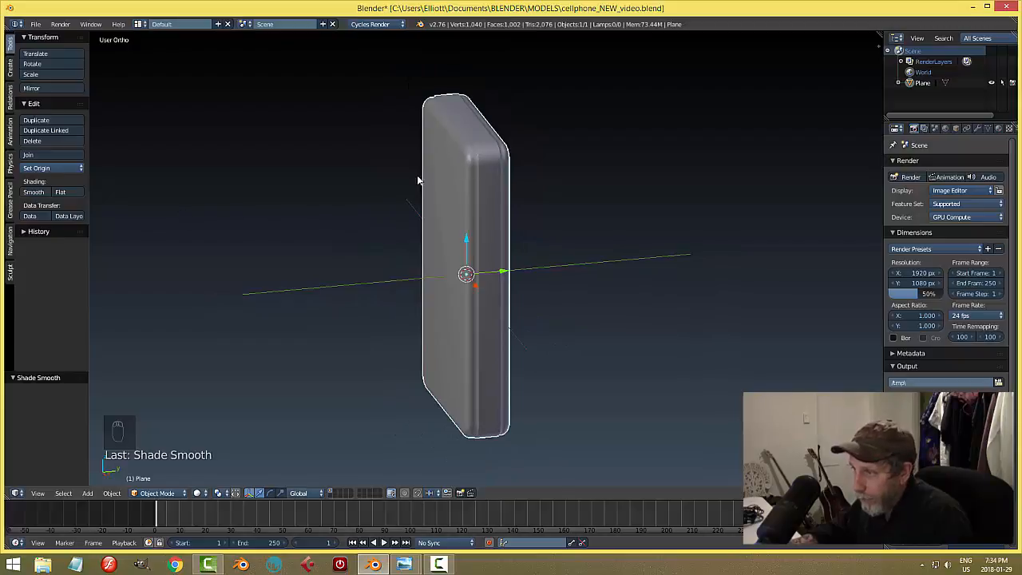
{"action": "left_click", "coordinate": [54, 192]}
{"action": "middle_click_drag", "start_coordinate": [403, 202], "coordinate": [565, 201]}
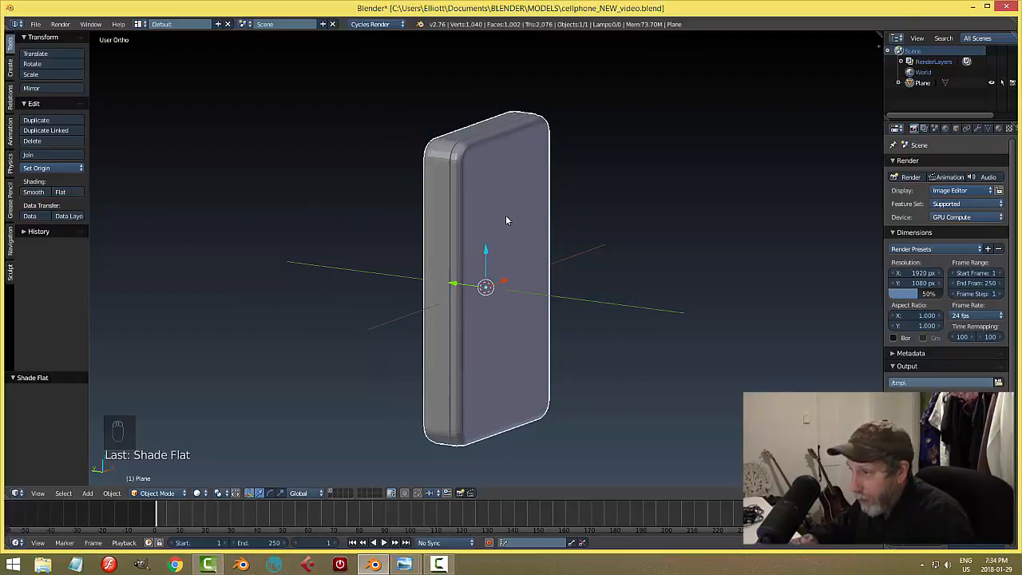
{"action": "middle_click_drag", "start_coordinate": [494, 214], "coordinate": [475, 186]}
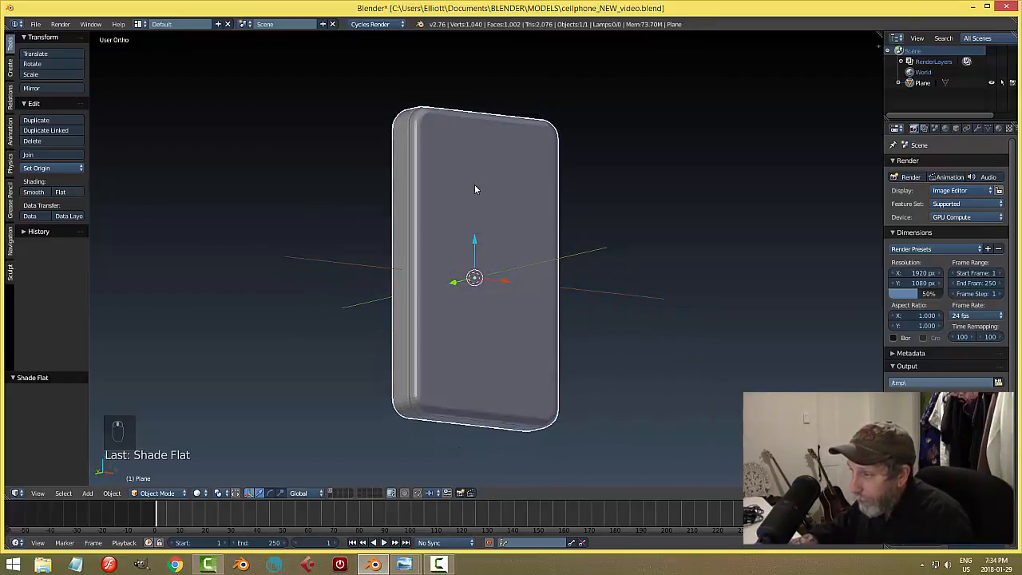
Step: Select the phone body's large front face in Edit Mode with face selection
{"action": "key", "text": "KP_1"}
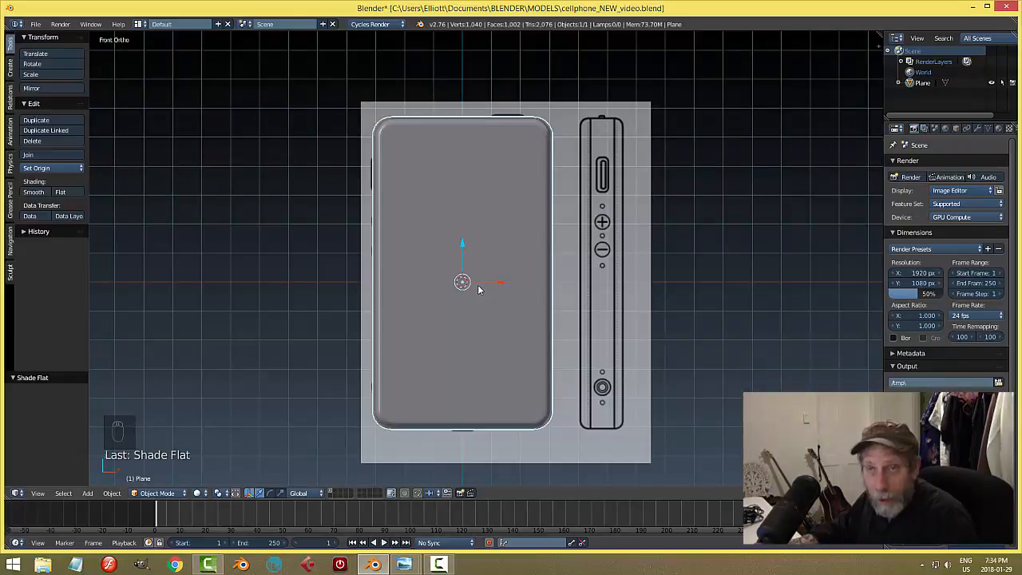
{"action": "key", "text": "Tab"}
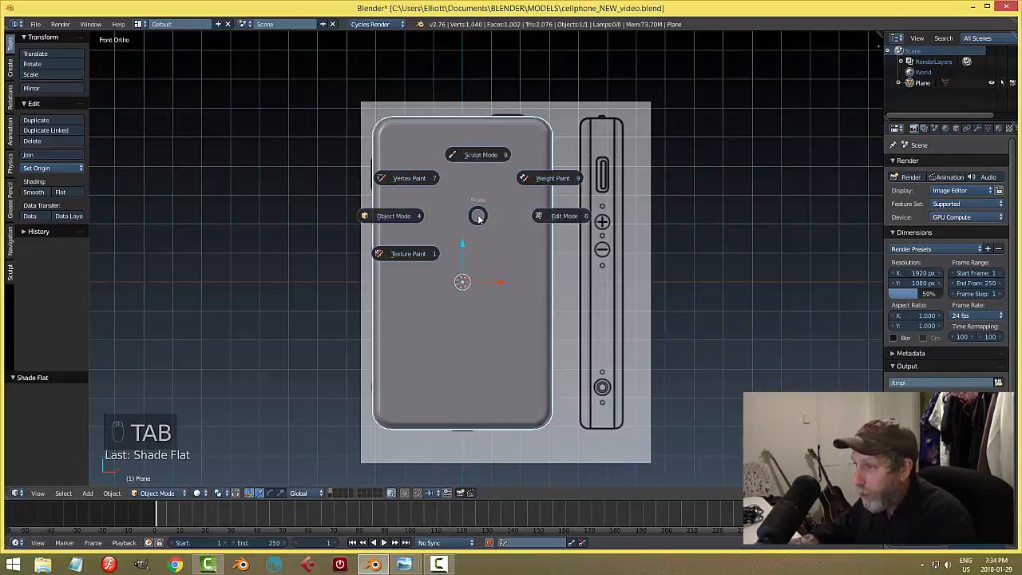
{"action": "left_click", "coordinate": [488, 218]}
{"action": "key", "text": "ctrl+Tab"}
{"action": "left_click", "coordinate": [452, 246]}
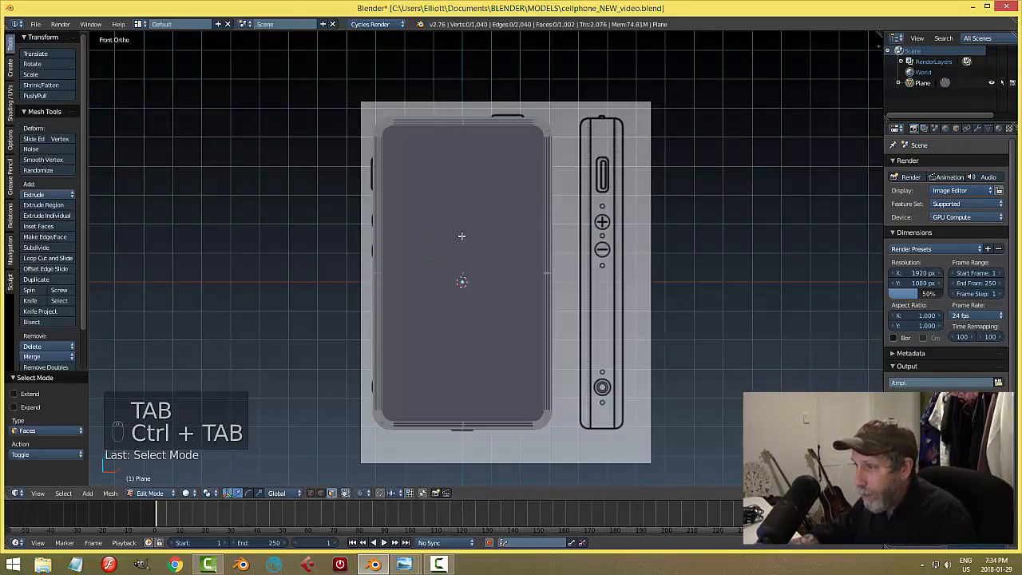
{"action": "right_click", "coordinate": [461, 235]}
Step: Extrude the front face in place and move it inward by about 0.043 along Y
{"action": "scroll", "coordinate": [546, 292], "scroll_direction": "down", "scroll_amount": 2}
{"action": "middle_click_drag", "start_coordinate": [546, 292], "coordinate": [544, 236]}
{"action": "scroll", "coordinate": [564, 291], "scroll_direction": "up", "scroll_amount": 4}
{"action": "middle_click_drag", "start_coordinate": [573, 332], "coordinate": [525, 221]}
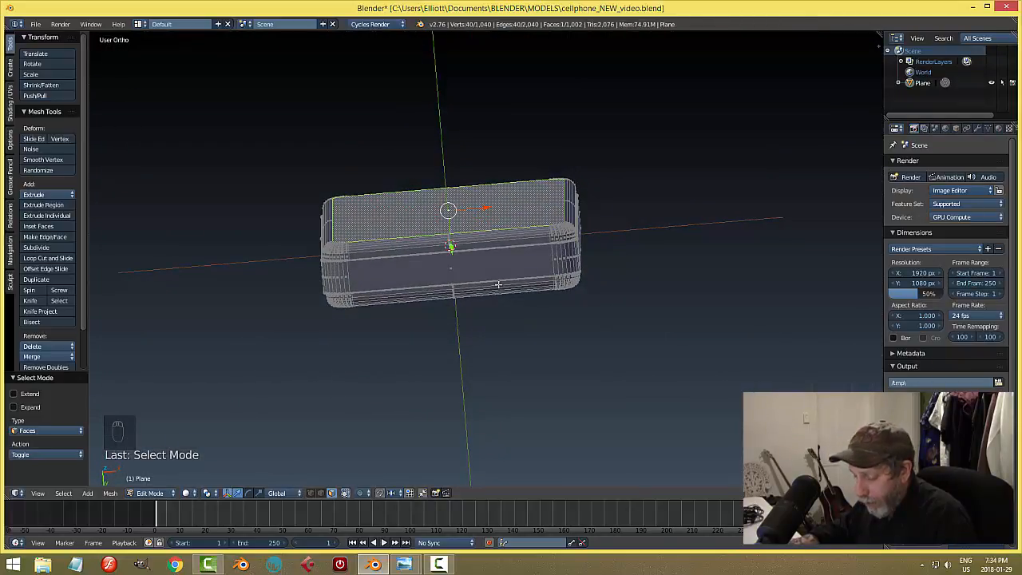
{"action": "key", "text": "e"}
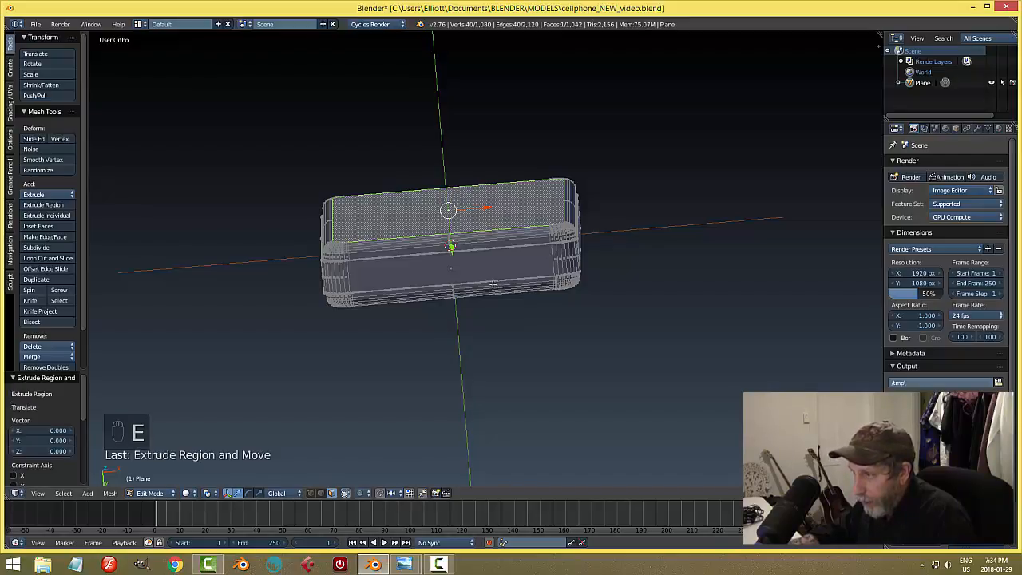
{"action": "middle_click_drag", "start_coordinate": [457, 254], "coordinate": [458, 374]}
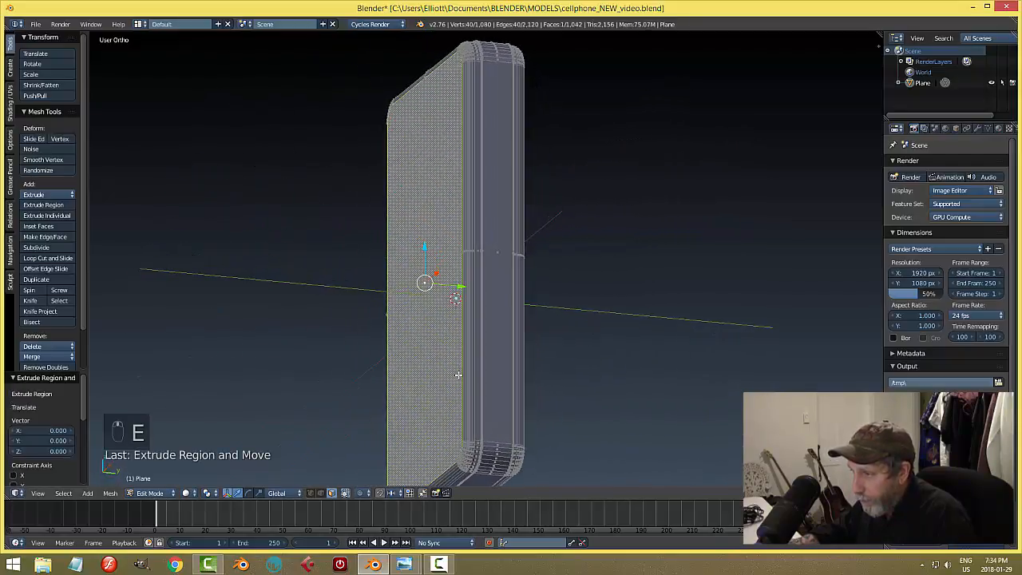
{"action": "key", "text": "e"}
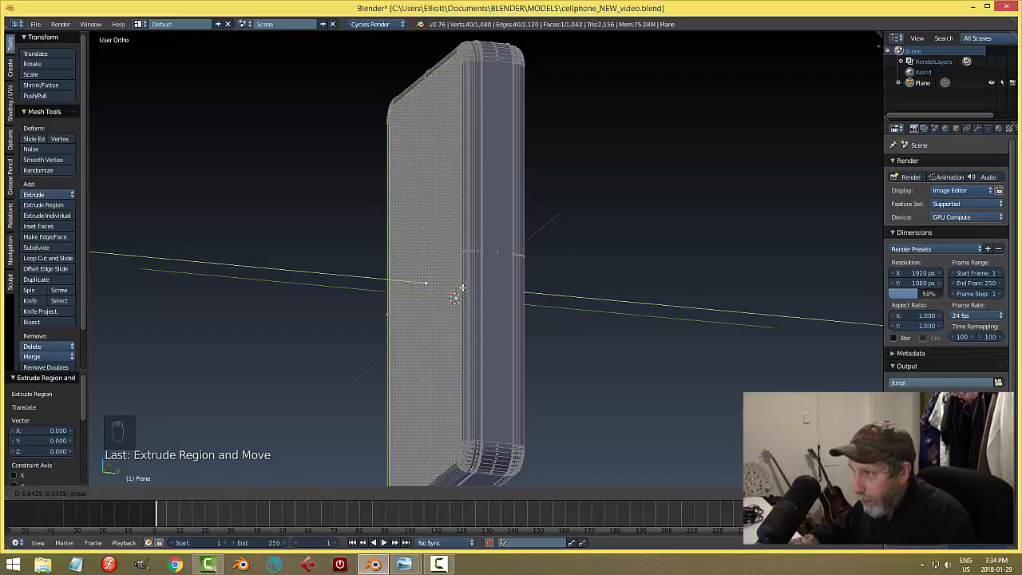
{"action": "left_click", "coordinate": [462, 287]}
{"action": "scroll", "coordinate": [464, 288], "scroll_direction": "up", "scroll_amount": 4}
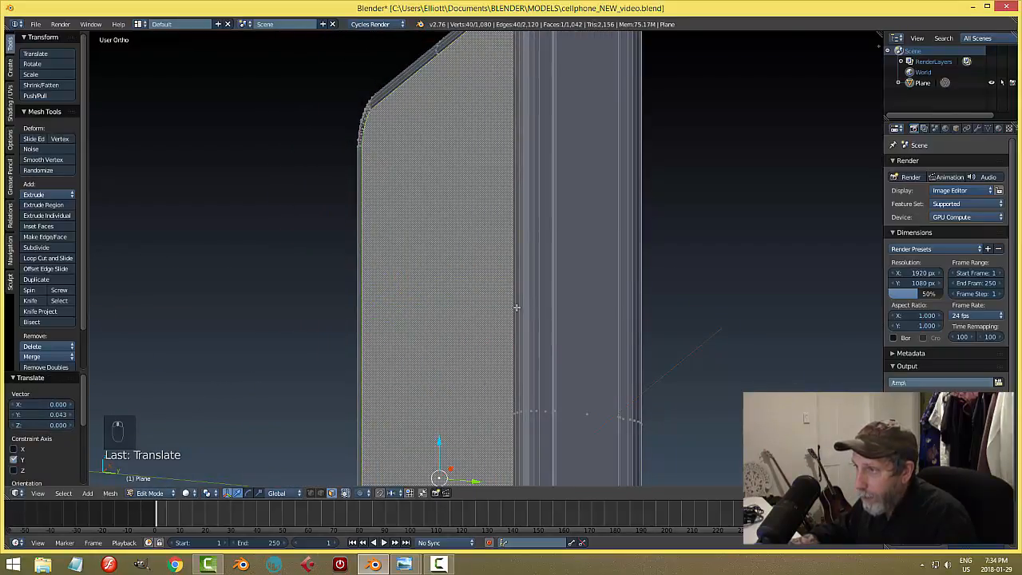
{"action": "middle_click_drag", "start_coordinate": [497, 304], "coordinate": [591, 259]}
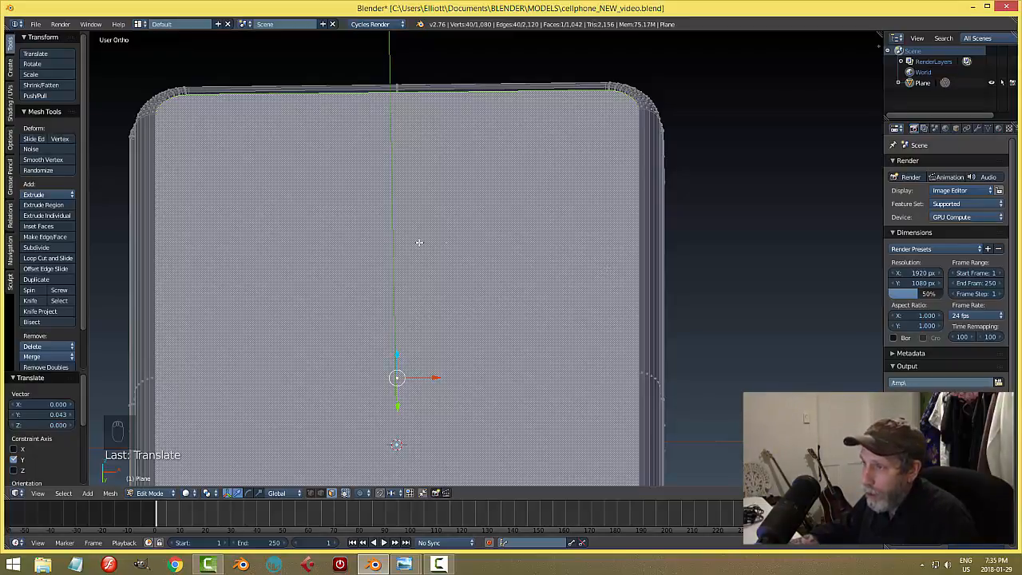
Step: Separate the recessed front face into its own object and return to Object Mode
{"action": "key", "text": "p"}
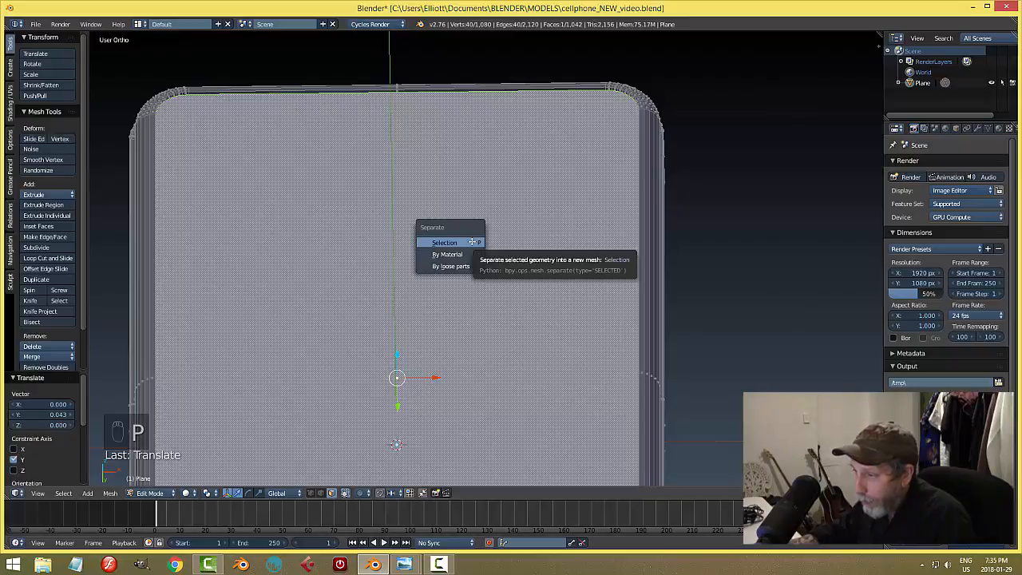
{"action": "left_click", "coordinate": [472, 242]}
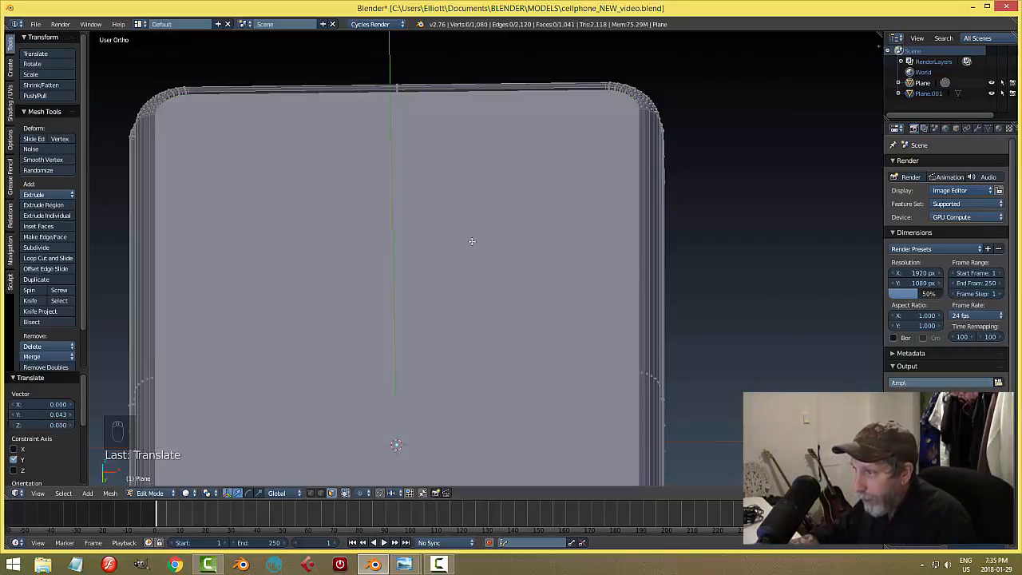
{"action": "key", "text": "Tab"}
{"action": "left_click", "coordinate": [431, 241]}
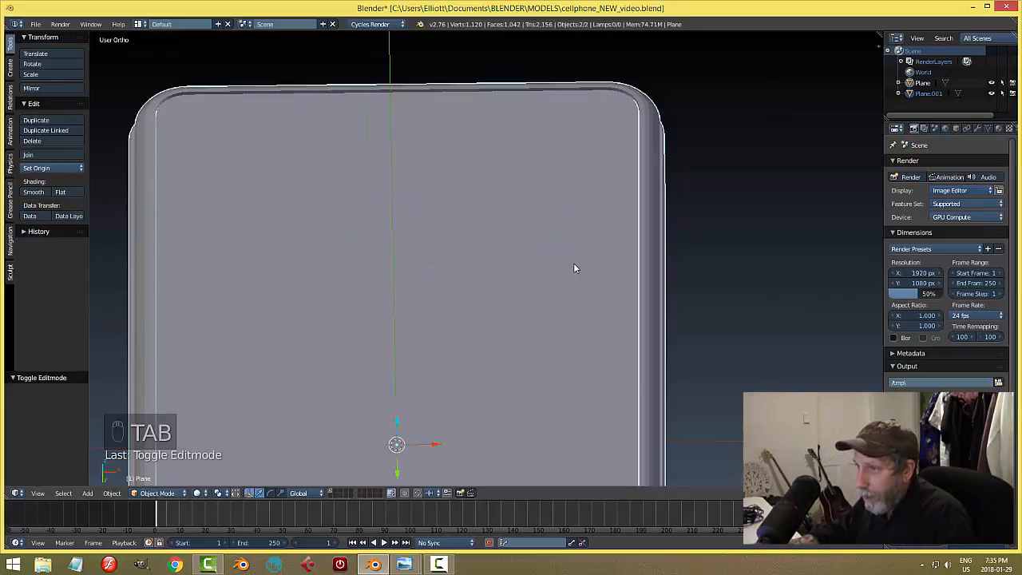
Step: Hide the phone body and set the separated front face's origin to its geometry
{"action": "scroll", "coordinate": [467, 260], "scroll_direction": "down", "scroll_amount": 3}
{"action": "middle_click_drag", "start_coordinate": [456, 274], "coordinate": [377, 232]}
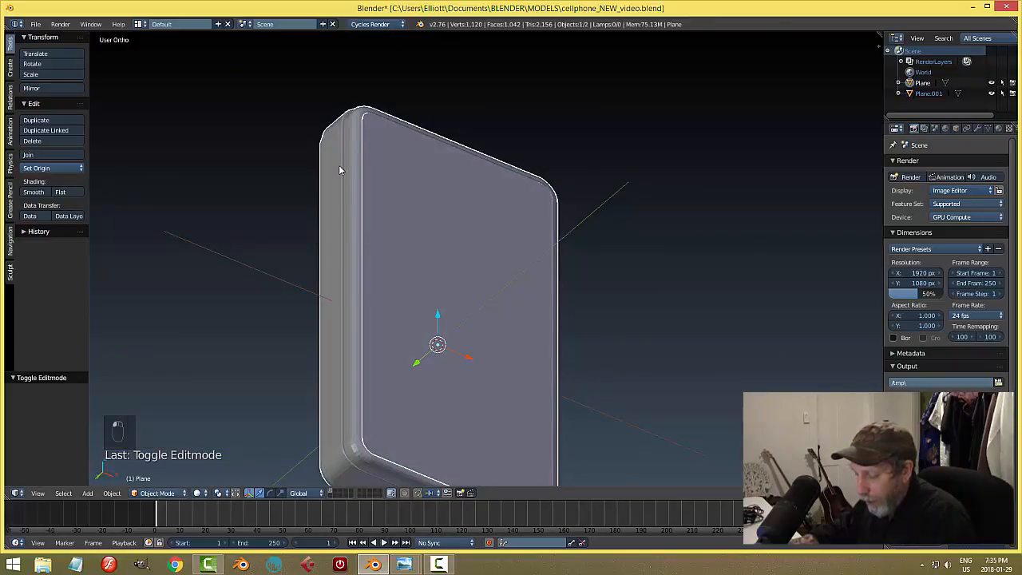
{"action": "key", "text": "h"}
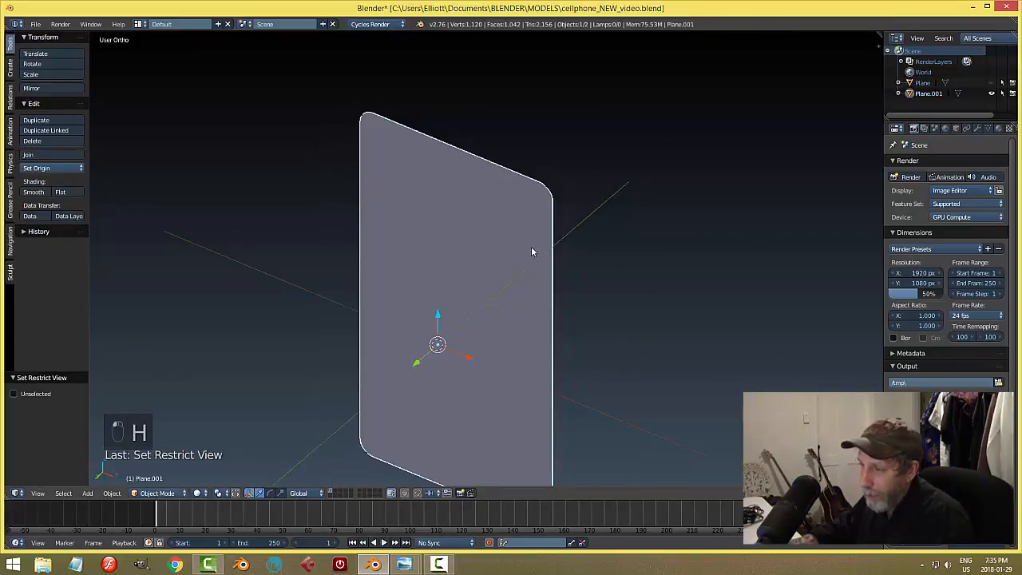
{"action": "left_click", "coordinate": [53, 168]}
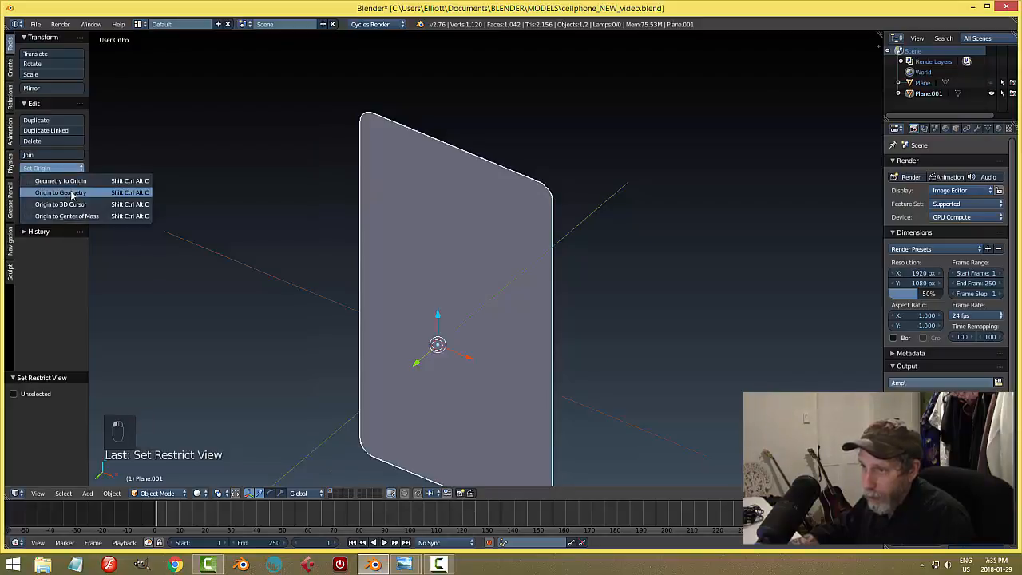
{"action": "left_click", "coordinate": [72, 190]}
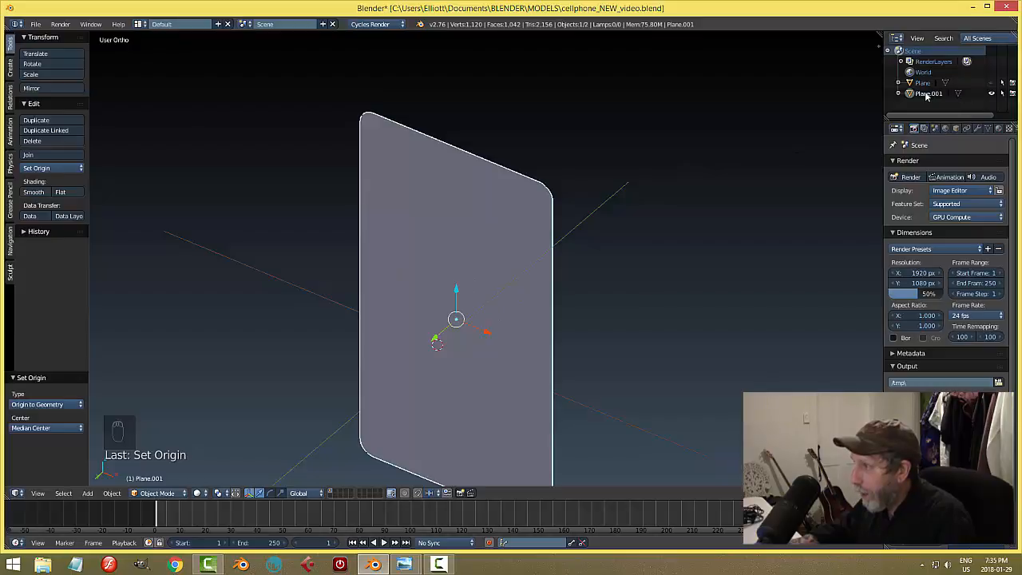
Step: Rename the separated front face object as "screen"
{"action": "left_click", "coordinate": [956, 129]}
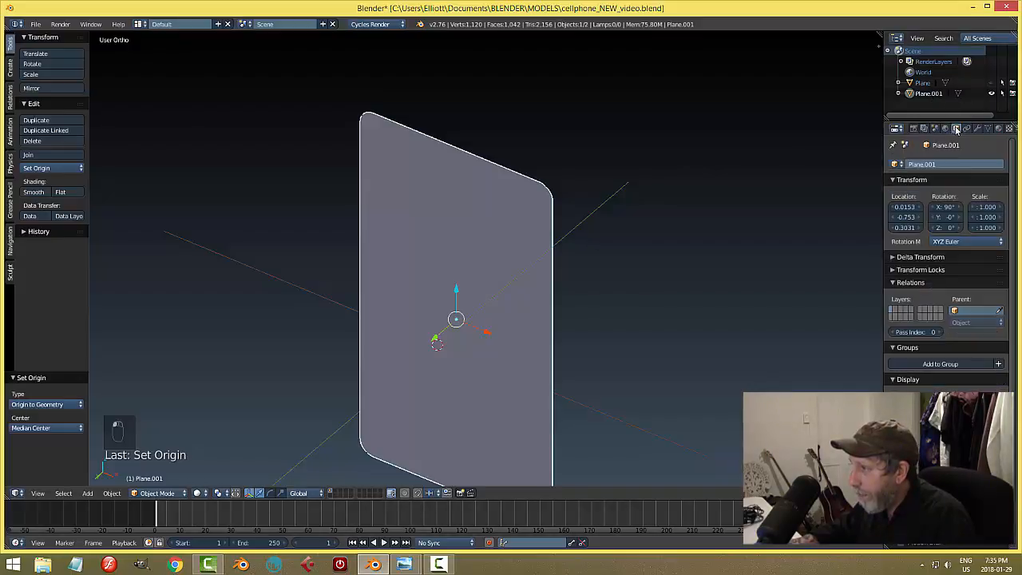
{"action": "left_click", "coordinate": [974, 164]}
{"action": "type", "text": "sc"}
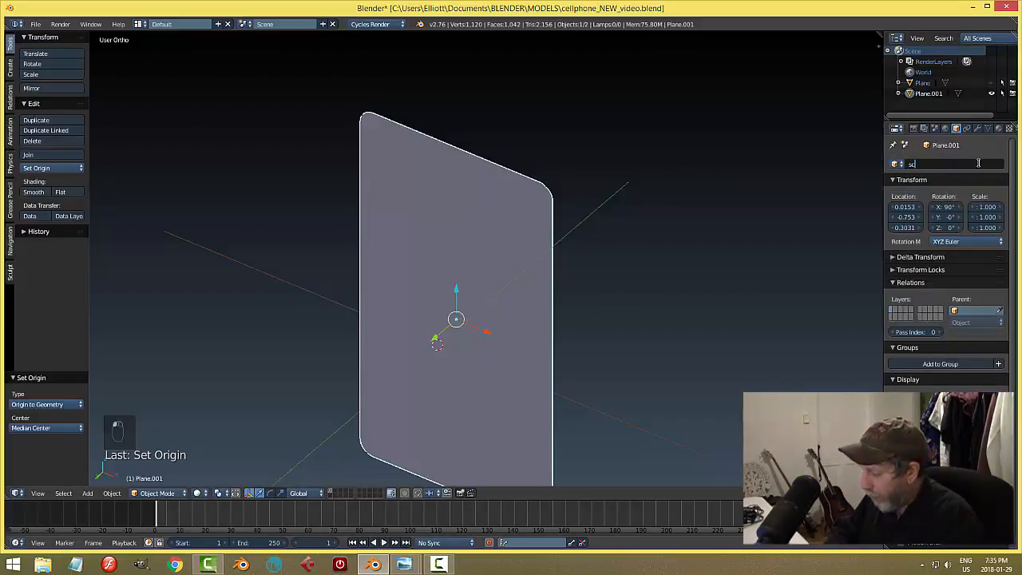
{"action": "type", "text": "reen"}
{"action": "key", "text": "Return"}
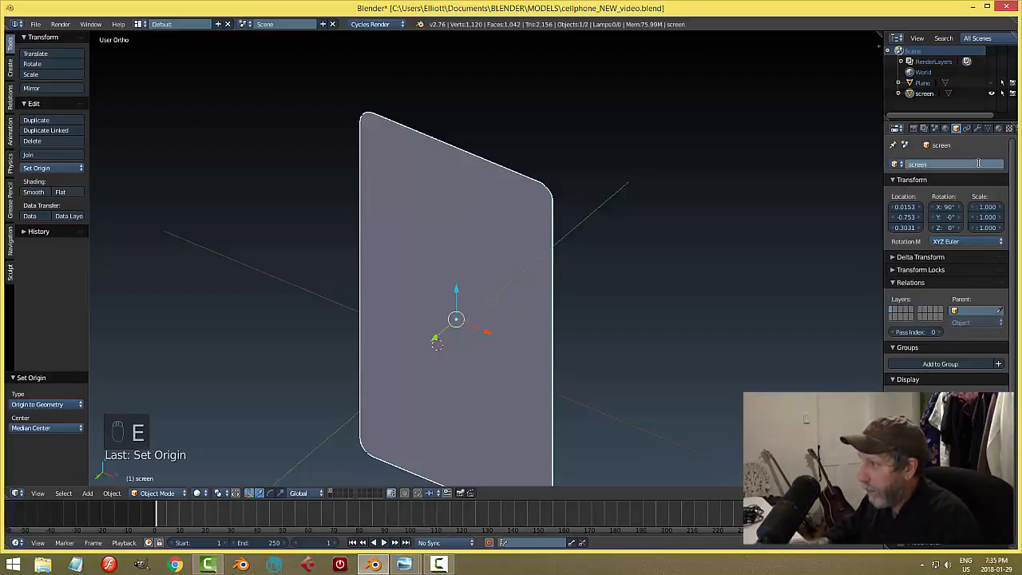
Step: Rename the hidden phone object Plane as "body" and save the file
{"action": "left_click", "coordinate": [921, 83]}
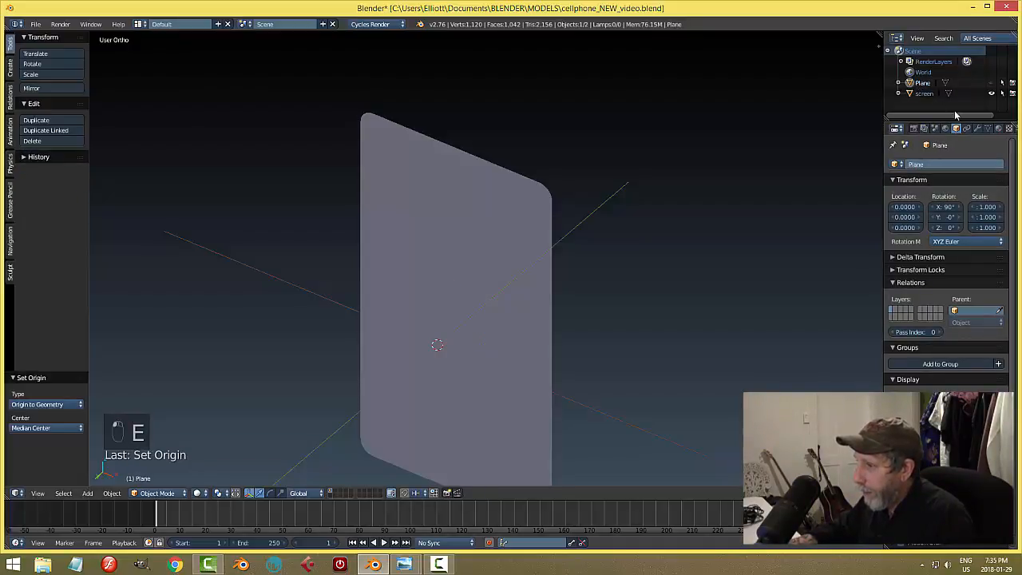
{"action": "left_click", "coordinate": [932, 165]}
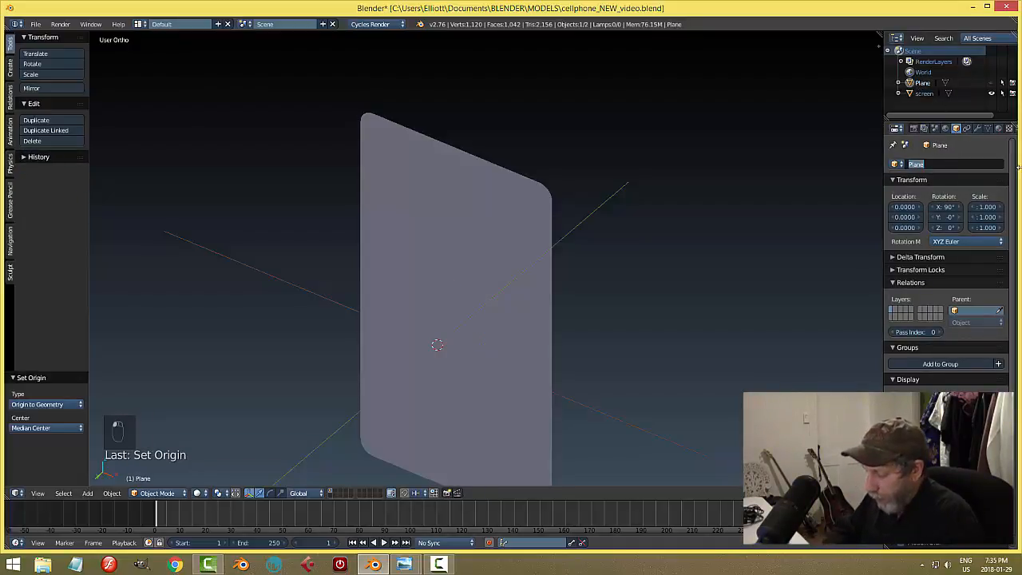
{"action": "key", "text": "Return"}
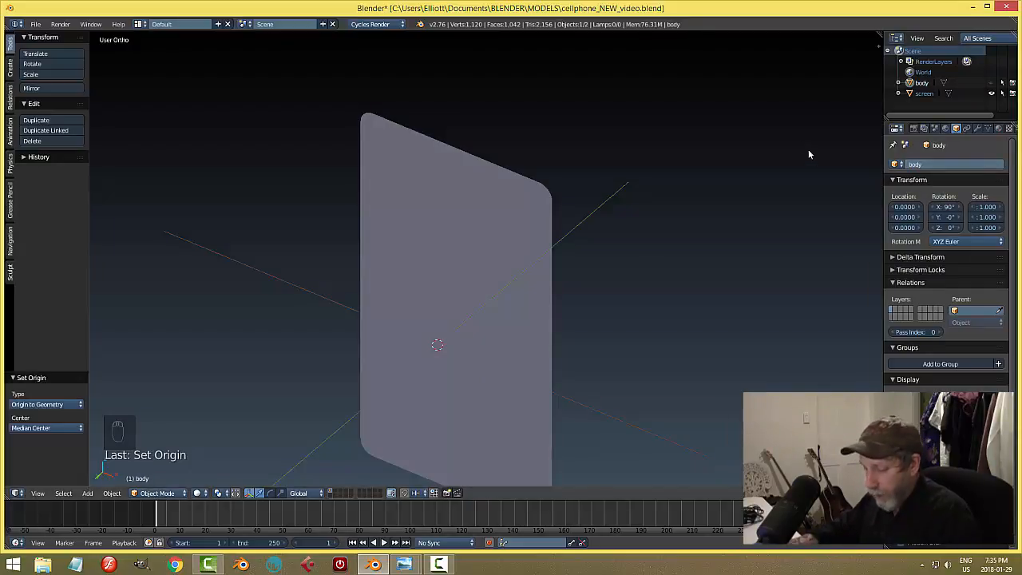
{"action": "key", "text": "ctrl+s"}
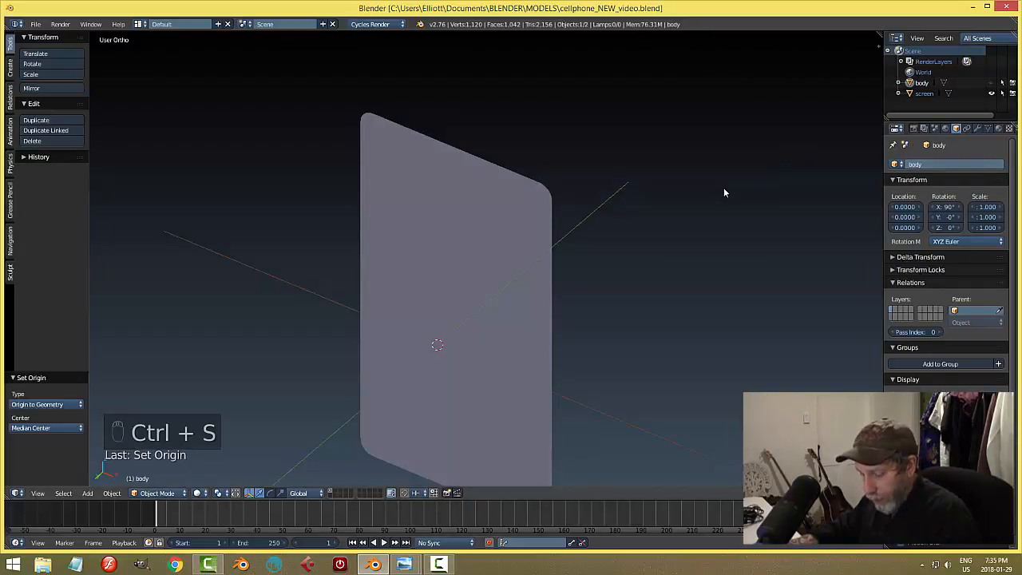
Step: Unhide all objects, then hide only the screen to expose the body's front opening
{"action": "key", "text": "alt+h"}
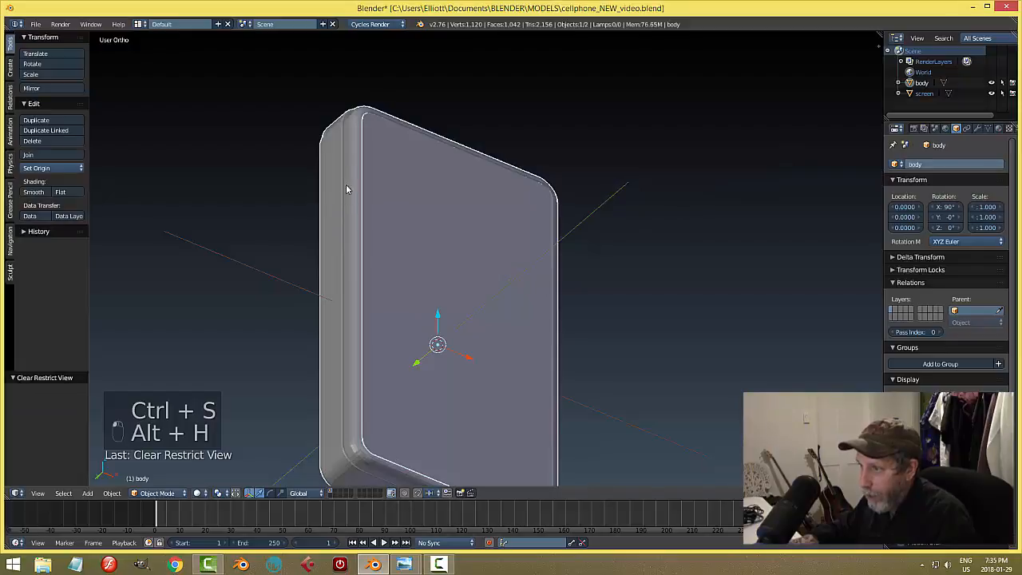
{"action": "right_click", "coordinate": [415, 175]}
{"action": "right_click", "coordinate": [423, 201]}
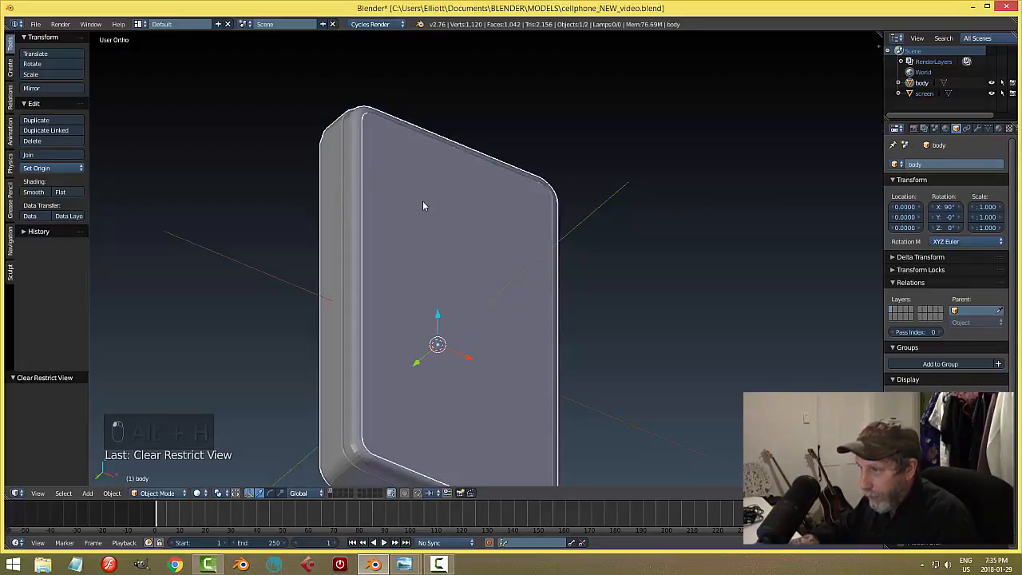
{"action": "right_click", "coordinate": [422, 205]}
{"action": "key", "text": "h"}
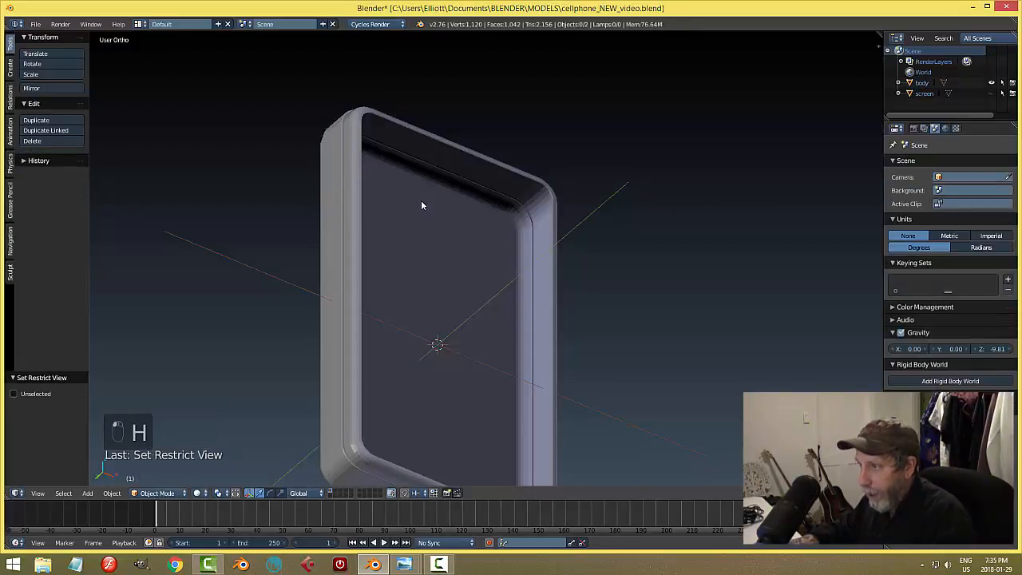
Step: Select the phone body and enter Edit Mode near the top of its open front
{"action": "right_click", "coordinate": [349, 173]}
{"action": "middle_click_drag", "start_coordinate": [701, 279], "coordinate": [501, 333]}
{"action": "scroll", "coordinate": [423, 264], "scroll_direction": "up", "scroll_amount": 3}
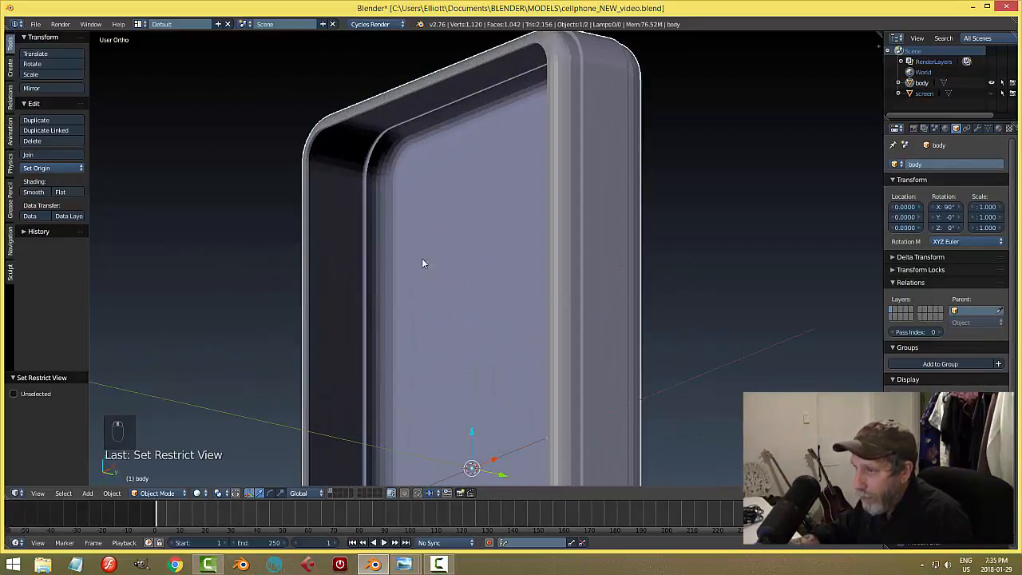
{"action": "middle_click_drag", "start_coordinate": [454, 182], "coordinate": [572, 117]}
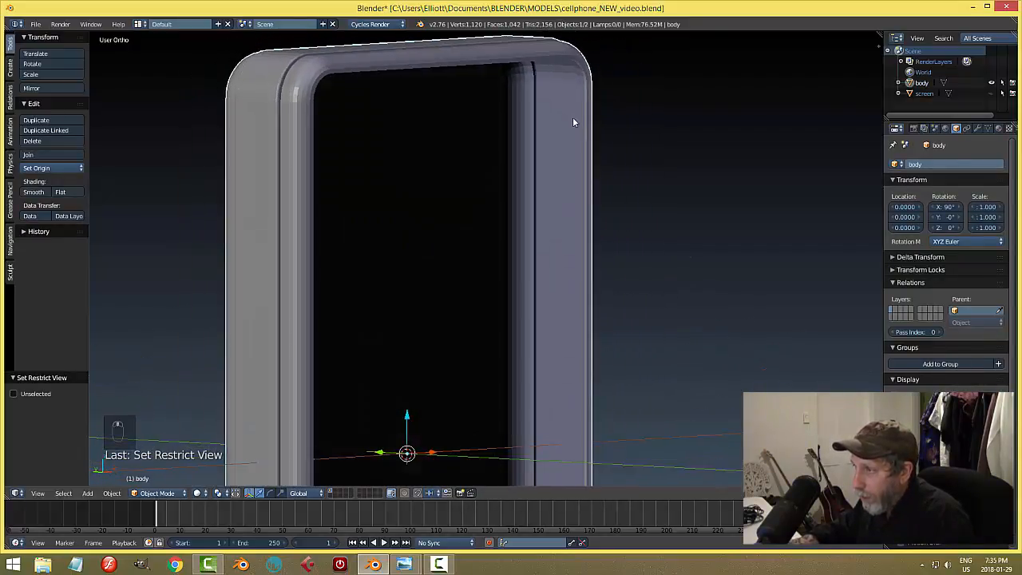
{"action": "key", "text": "Tab"}
{"action": "left_click", "coordinate": [685, 93]}
{"action": "scroll", "coordinate": [630, 143], "scroll_direction": "up", "scroll_amount": 2}
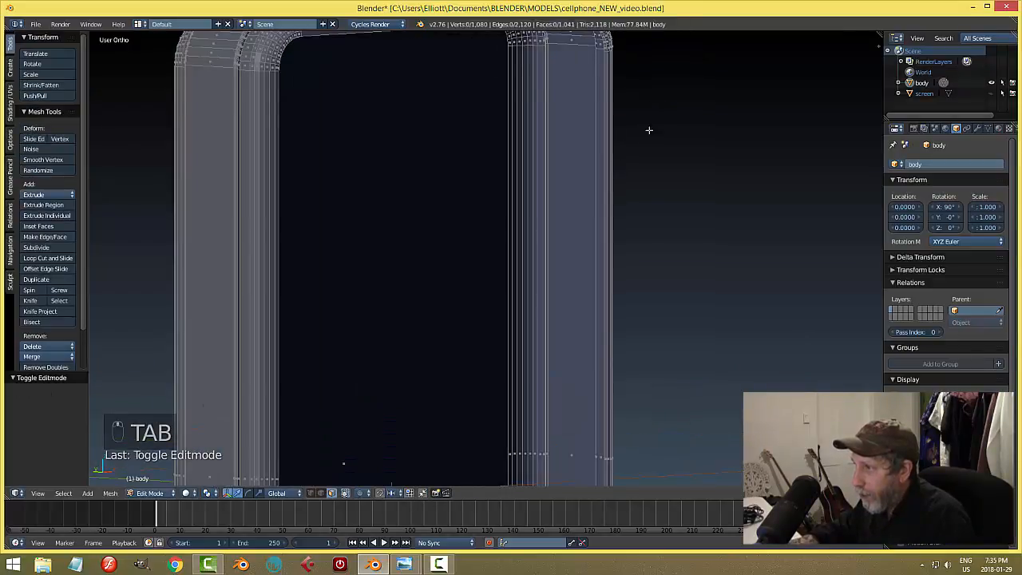
Step: Switch to edge selection and select the edge loop around the inner rim of the front opening
{"action": "middle_click_drag", "start_coordinate": [648, 131], "coordinate": [646, 294]}
{"action": "left_click", "coordinate": [321, 493]}
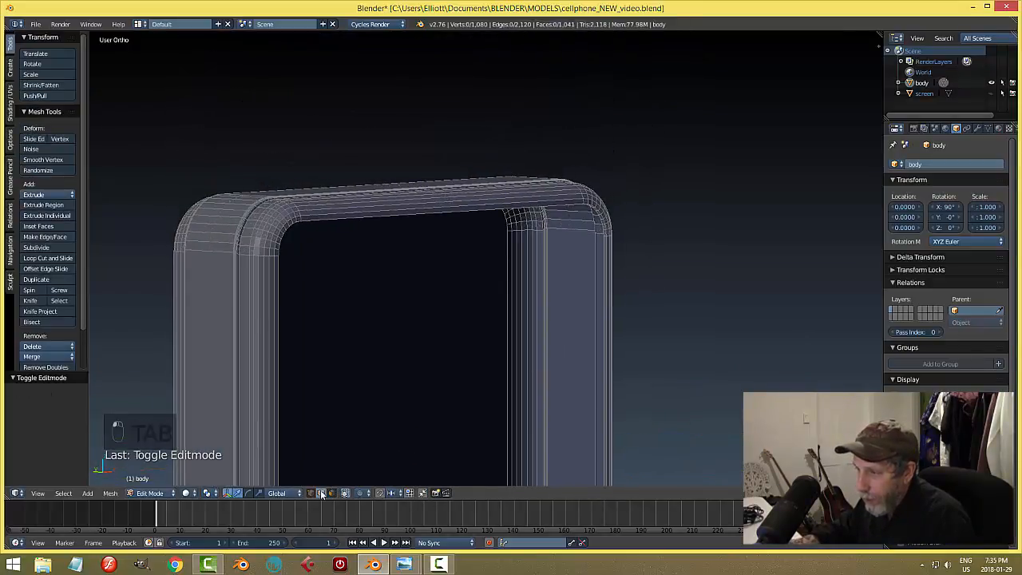
{"action": "scroll", "coordinate": [623, 277], "scroll_direction": "up", "scroll_amount": 4}
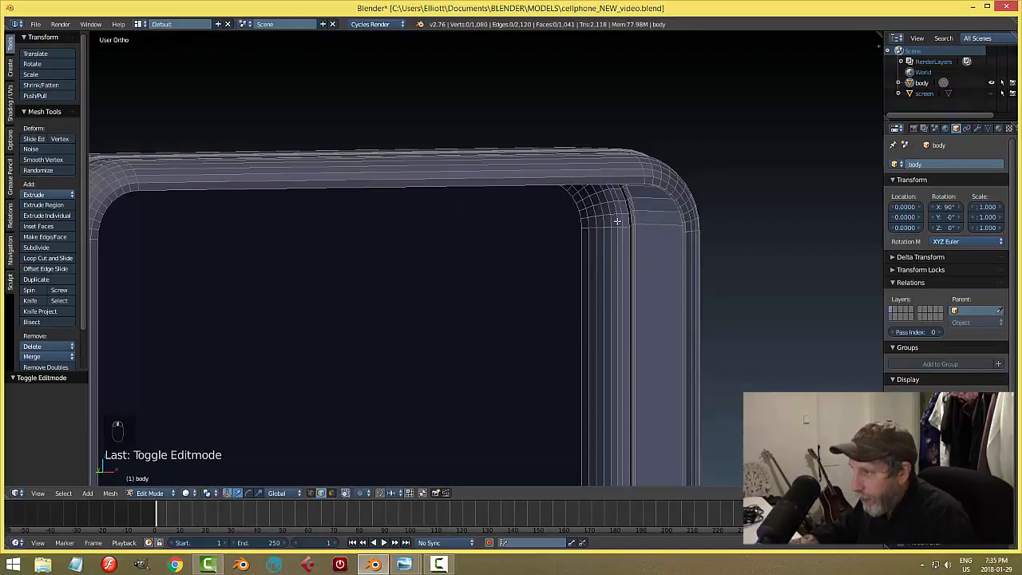
{"action": "mouse_move", "coordinate": [620, 239]}
{"action": "middle_mouse_down"}
{"action": "mouse_move", "coordinate": [629, 197]}
{"action": "mouse_move", "coordinate": [627, 224]}
{"action": "middle_mouse_up"}
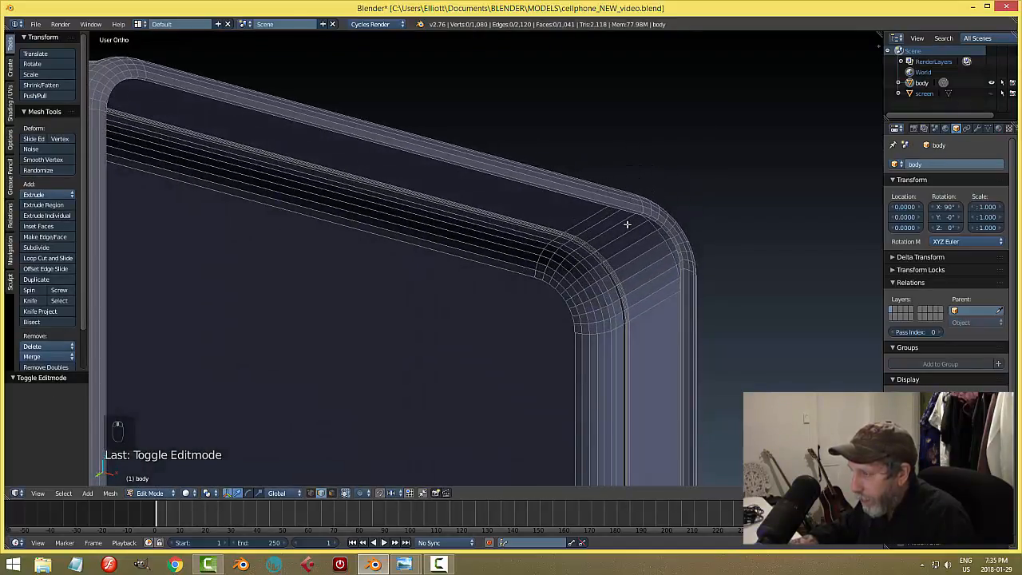
{"action": "right_click", "coordinate": [623, 210], "text": "alt"}
{"action": "key", "text": "a"}
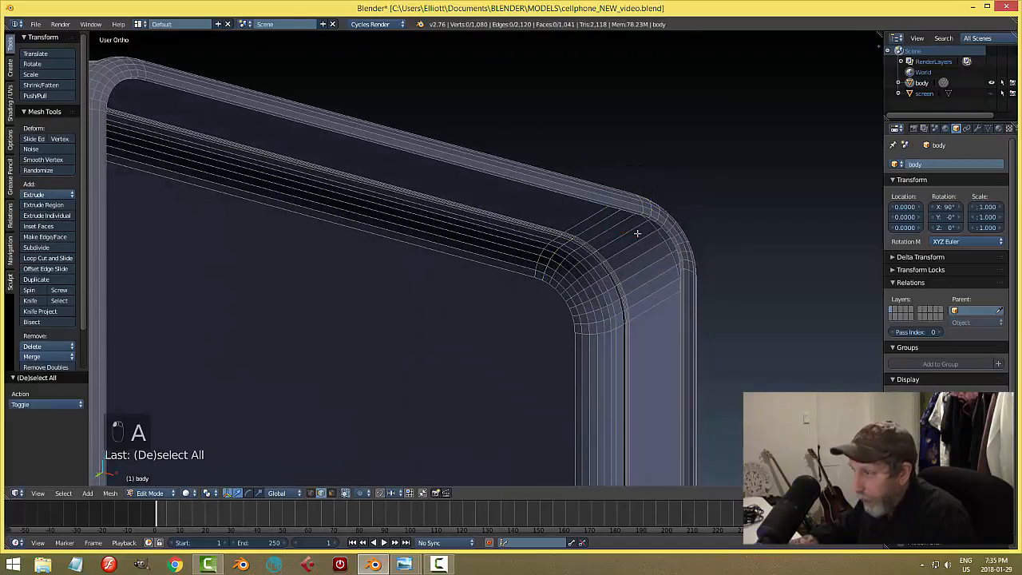
{"action": "scroll", "coordinate": [654, 231], "scroll_direction": "up", "scroll_amount": 2}
{"action": "right_click", "coordinate": [677, 185], "text": "alt"}
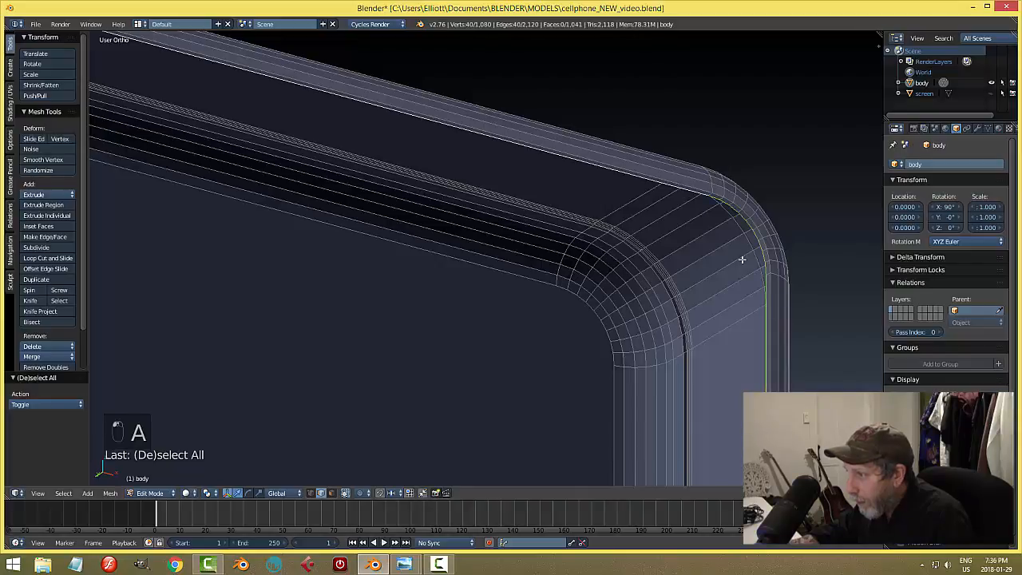
Step: Nudge the selected inner rim edge loop slightly along Y, deselect it and check the rim in Object Mode
{"action": "middle_click_drag", "start_coordinate": [742, 261], "coordinate": [709, 190]}
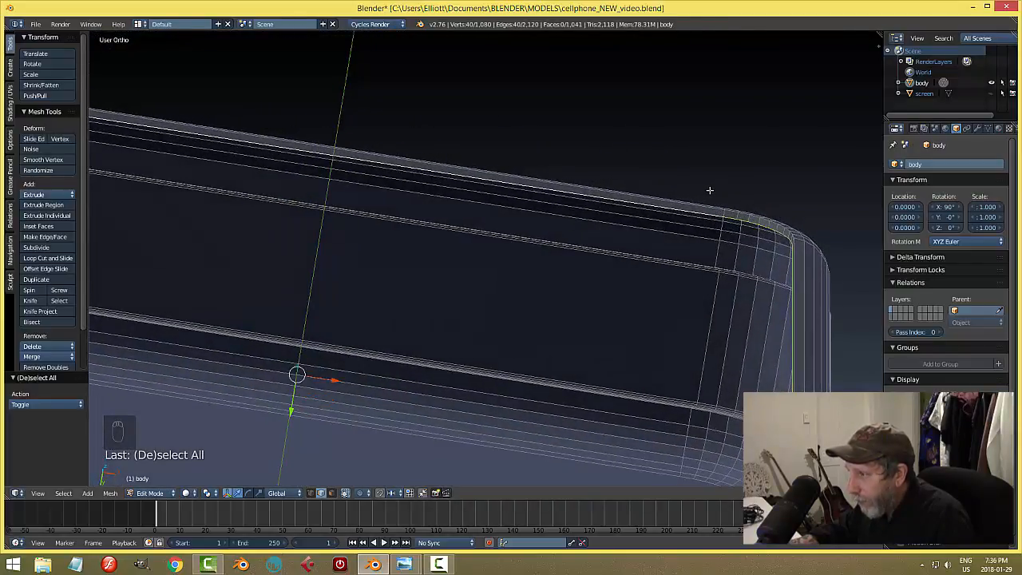
{"action": "middle_click_drag", "start_coordinate": [612, 231], "coordinate": [536, 298]}
{"action": "left_click_drag", "start_coordinate": [348, 281], "coordinate": [348, 289]}
{"action": "middle_click_drag", "start_coordinate": [503, 286], "coordinate": [630, 285]}
{"action": "key", "text": "a"}
{"action": "key", "text": "Tab"}
{"action": "left_click", "coordinate": [455, 304]}
{"action": "scroll", "coordinate": [628, 255], "scroll_direction": "up", "scroll_amount": 1}
{"action": "middle_click_drag", "start_coordinate": [623, 236], "coordinate": [645, 375], "text": "shift"}
{"action": "scroll", "coordinate": [645, 375], "scroll_direction": "up", "scroll_amount": 1}
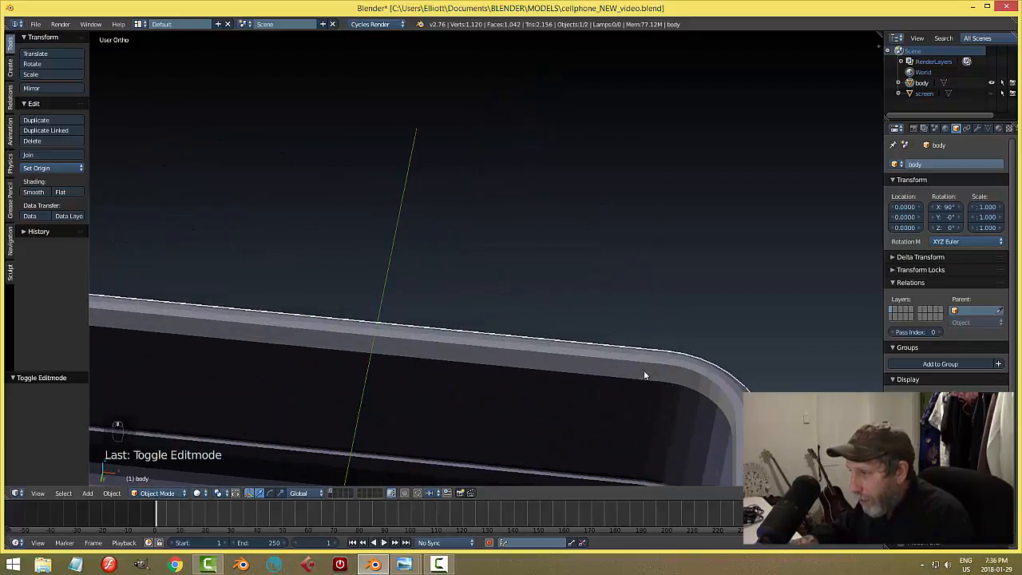
Step: Bevel the front opening's rim edge loop with an amount of about 0.023 and 3 segments, then return to Object Mode
{"action": "key", "text": "Tab"}
{"action": "left_click", "coordinate": [666, 367]}
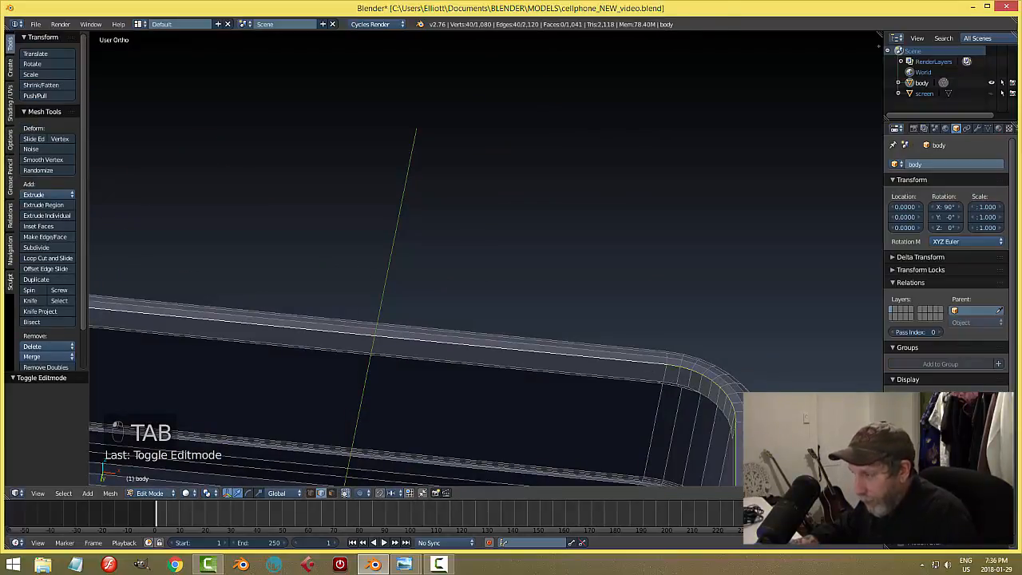
{"action": "key", "text": "ctrl+b"}
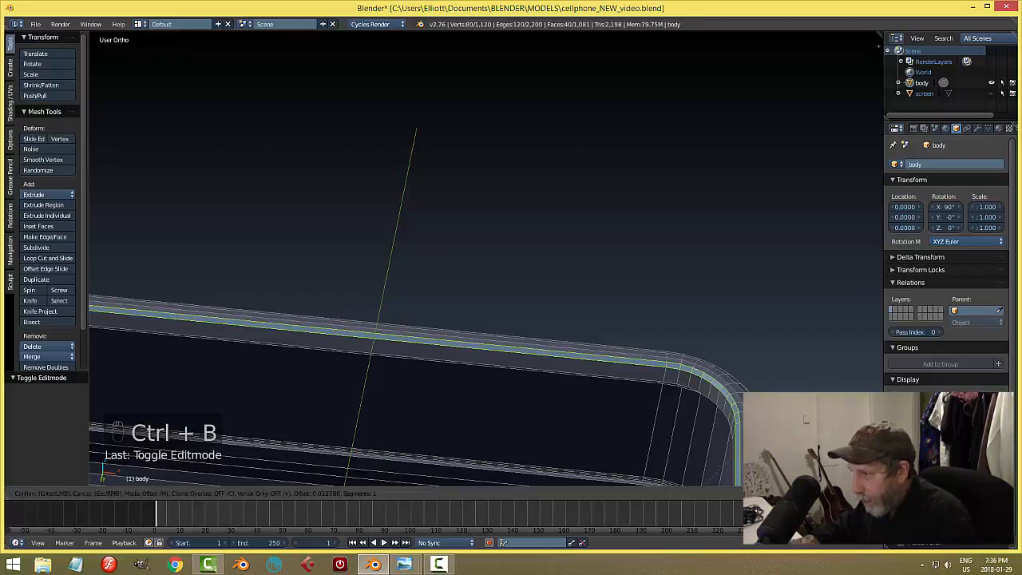
{"action": "scroll", "coordinate": [415, 264], "scroll_direction": "up", "scroll_amount": 2}
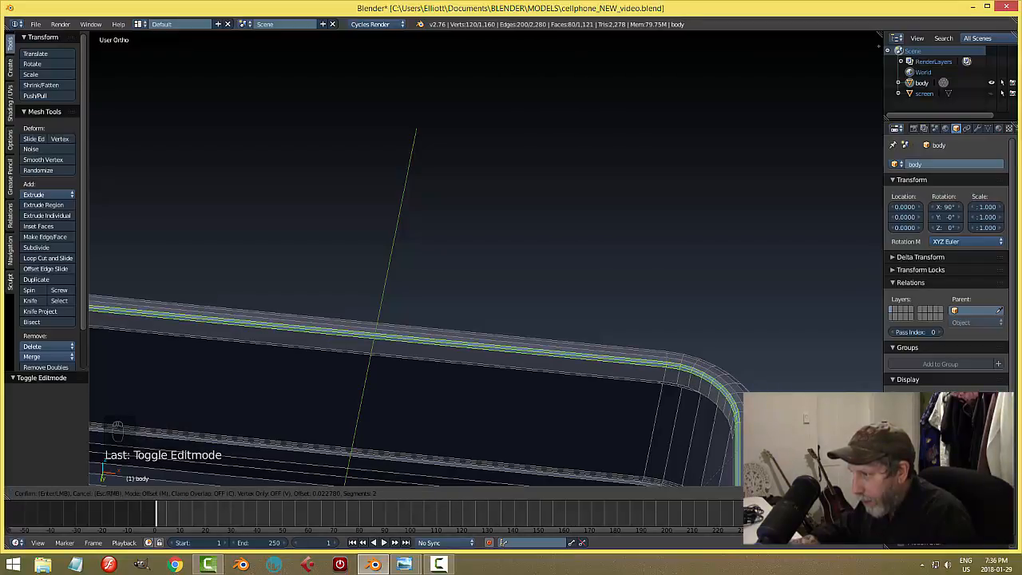
{"action": "key", "text": "Return"}
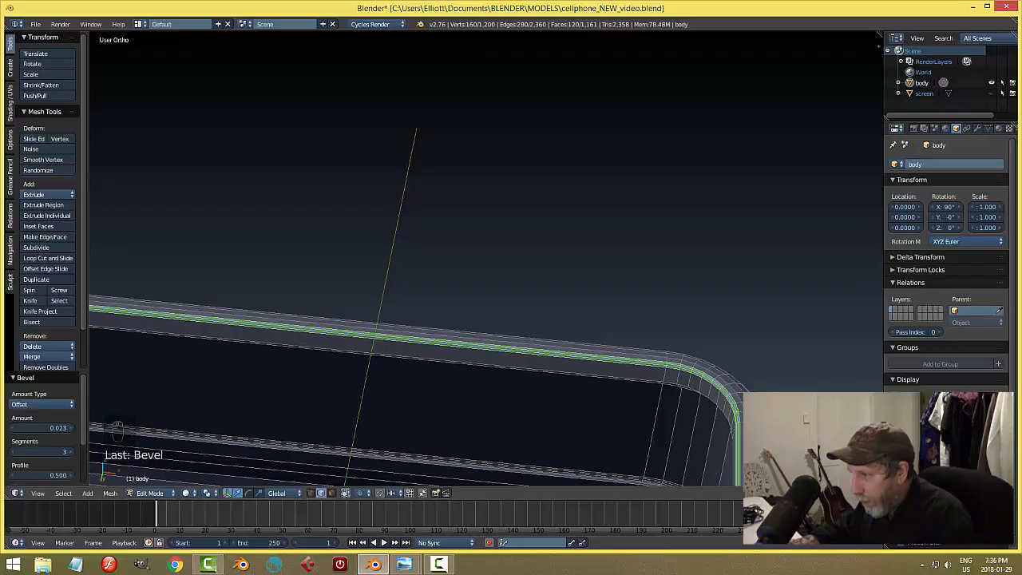
{"action": "key", "text": "a"}
{"action": "key", "text": "Tab"}
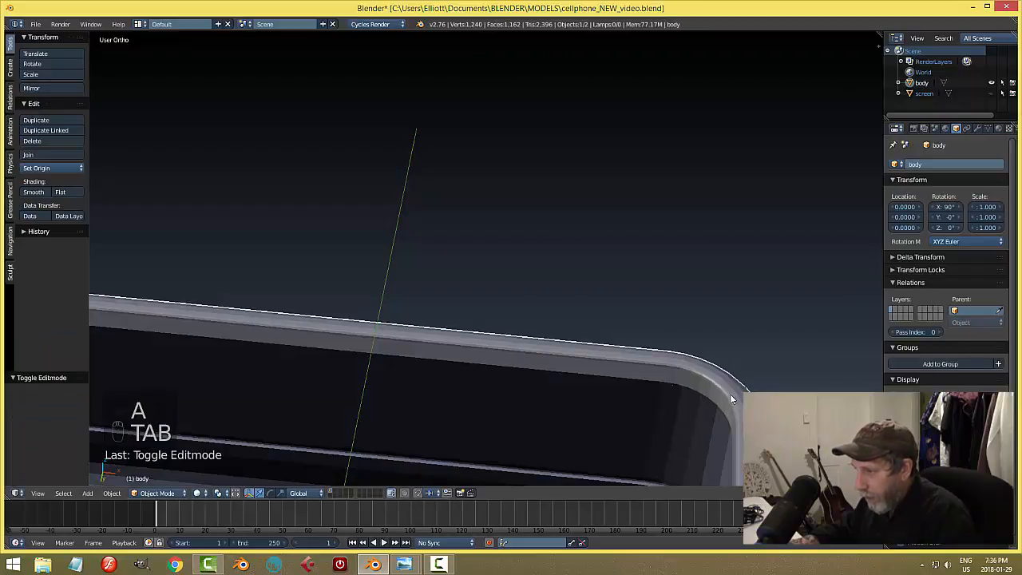
Step: Deselect all objects and save the file
{"action": "key", "text": "a"}
{"action": "key", "text": "a"}
{"action": "middle_click_drag", "start_coordinate": [703, 337], "coordinate": [559, 394]}
{"action": "key", "text": "ctrl+s"}
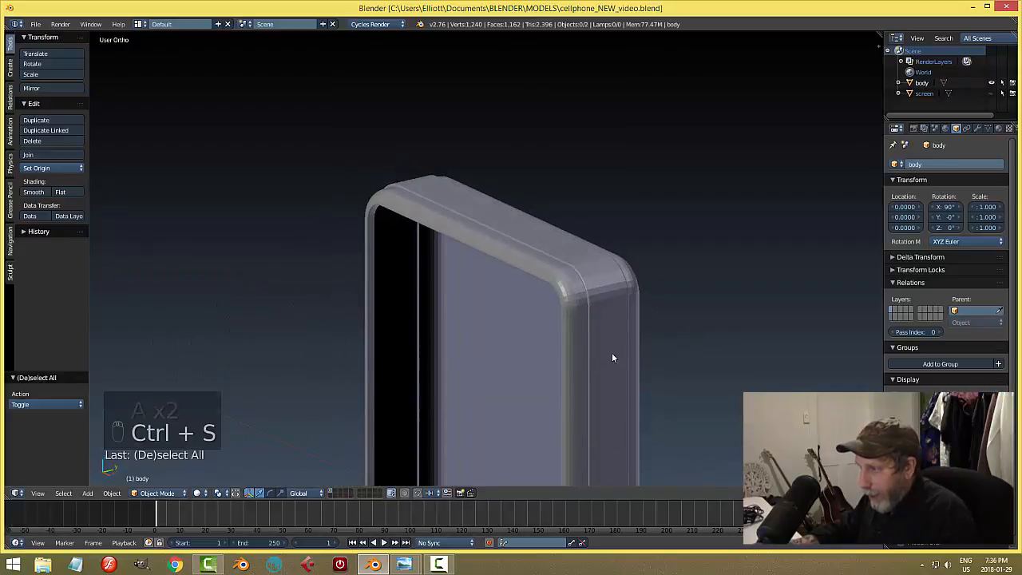
Step: Unhide the screen object and clear the selection to check how it fits in the body
{"action": "middle_click_drag", "start_coordinate": [612, 356], "coordinate": [523, 352]}
{"action": "key", "text": "alt+h"}
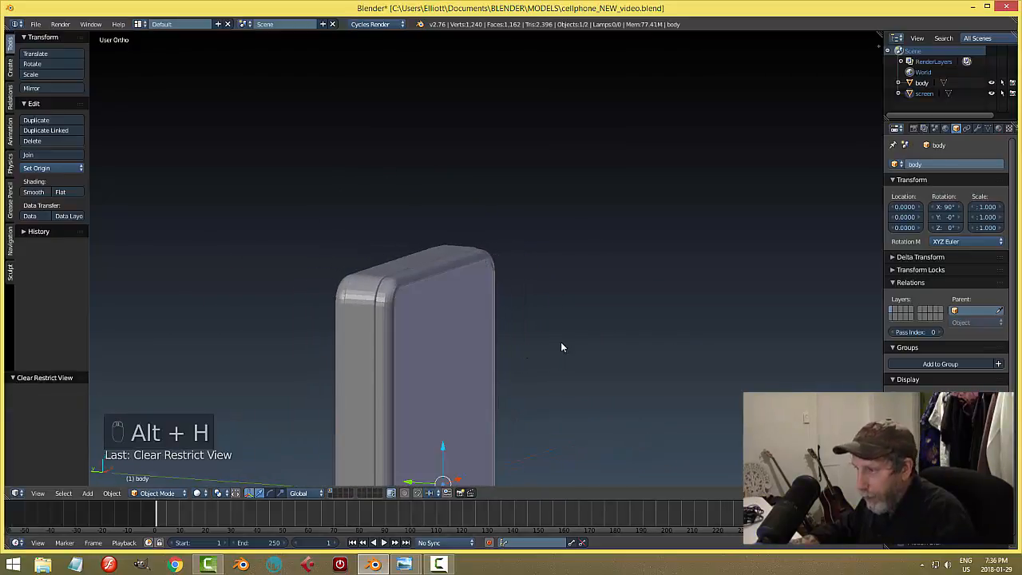
{"action": "key", "text": "a"}
{"action": "middle_click_drag", "start_coordinate": [553, 337], "coordinate": [468, 315]}
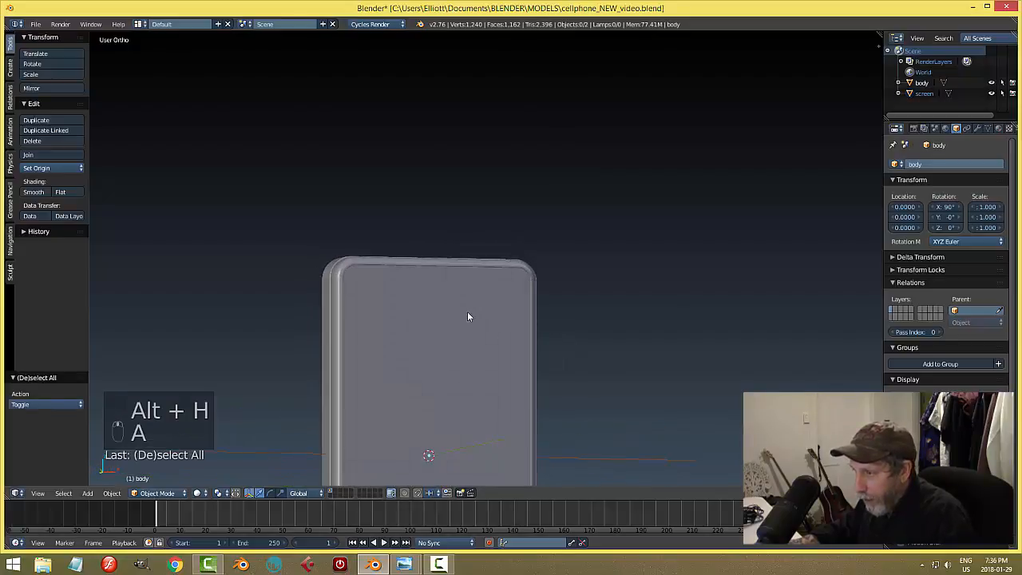
Step: Add a Subdivision Surface modifier to the phone body with the View subdivisions set to 2
{"action": "right_click", "coordinate": [468, 315]}
{"action": "middle_click_drag", "start_coordinate": [617, 373], "coordinate": [540, 364]}
{"action": "right_click", "coordinate": [551, 328]}
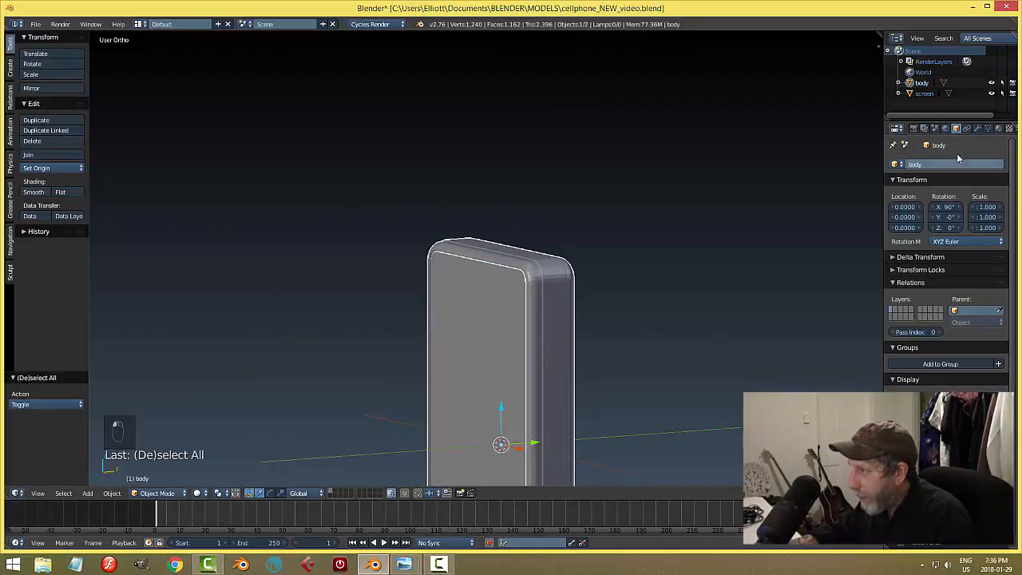
{"action": "left_click", "coordinate": [979, 129]}
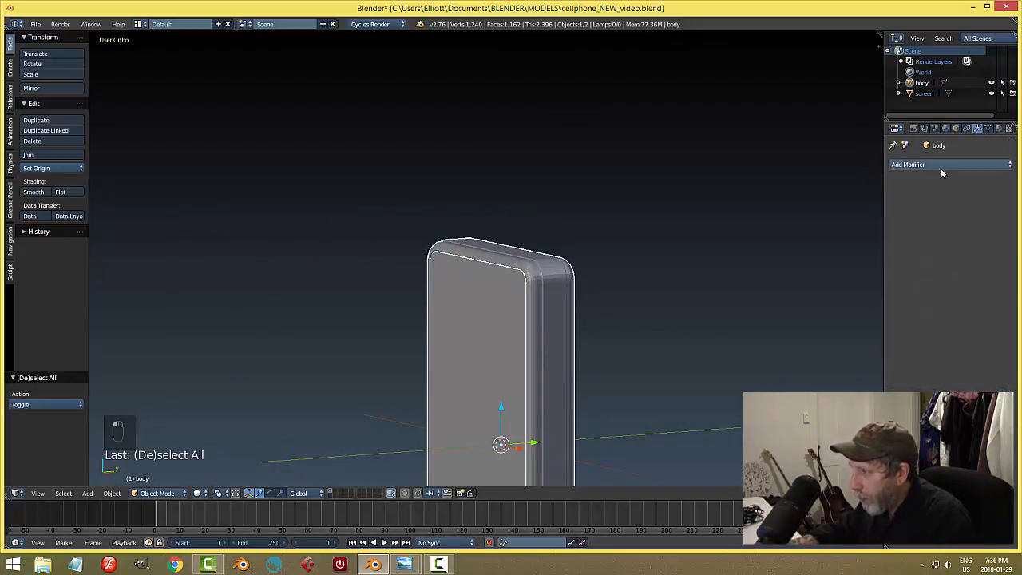
{"action": "left_click", "coordinate": [906, 165]}
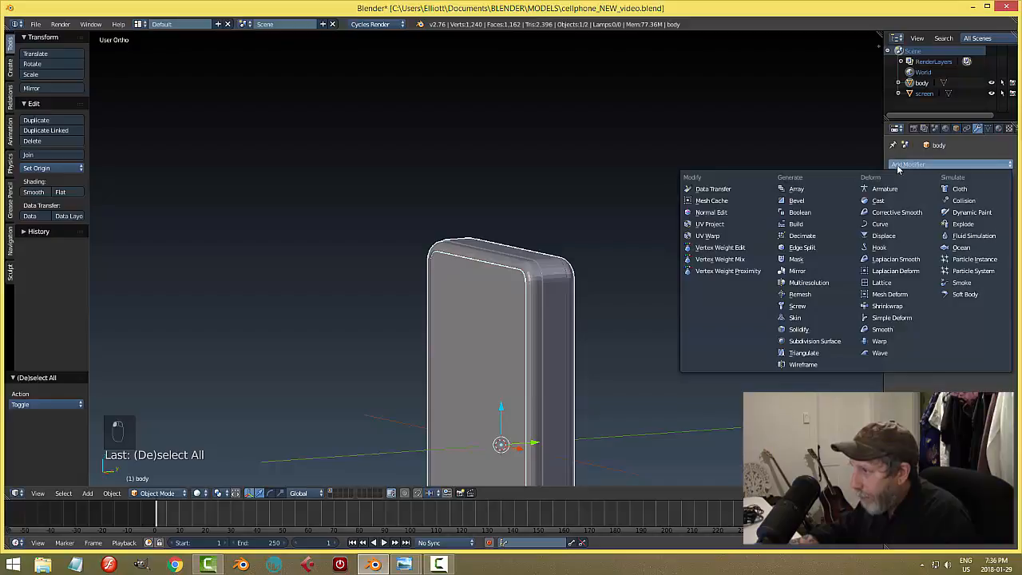
{"action": "left_click", "coordinate": [819, 341]}
{"action": "left_click", "coordinate": [945, 238]}
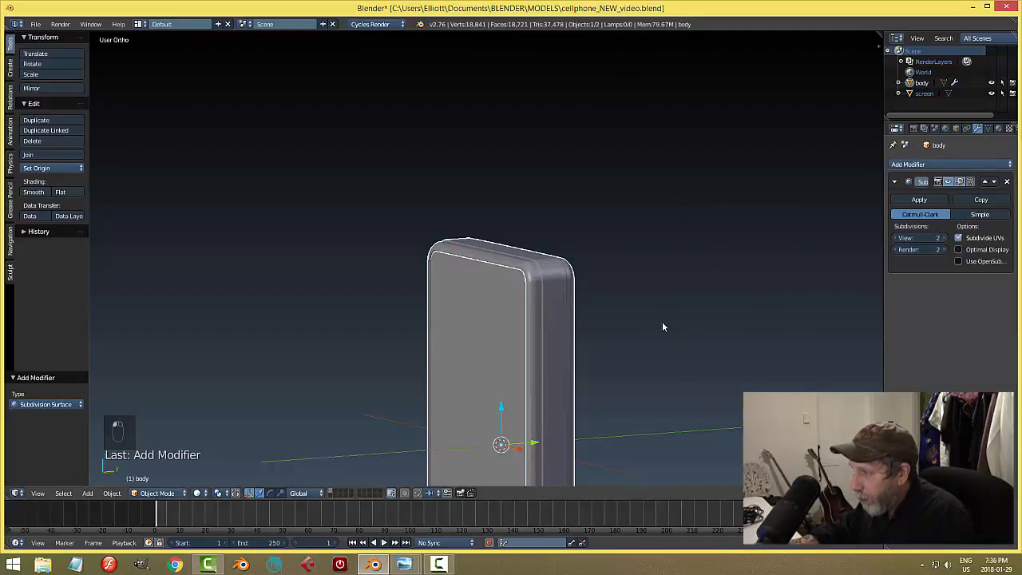
Step: Apply smooth shading to the phone body and deselect it
{"action": "scroll", "coordinate": [611, 321], "scroll_direction": "up", "scroll_amount": 4}
{"action": "scroll", "coordinate": [610, 321], "scroll_direction": "down", "scroll_amount": 1}
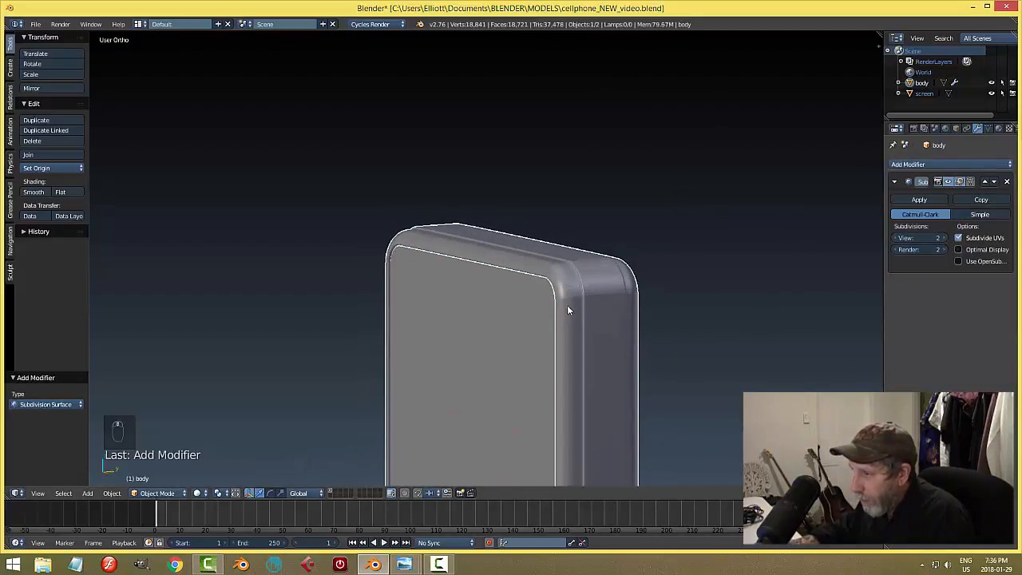
{"action": "middle_click_drag", "start_coordinate": [567, 309], "coordinate": [595, 332]}
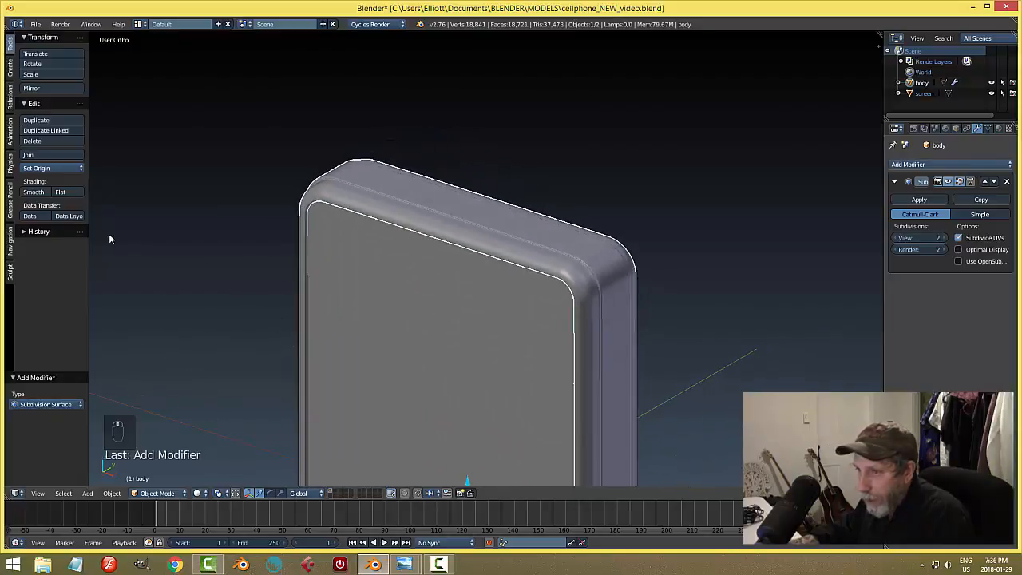
{"action": "left_click", "coordinate": [33, 192]}
{"action": "key", "text": "a"}
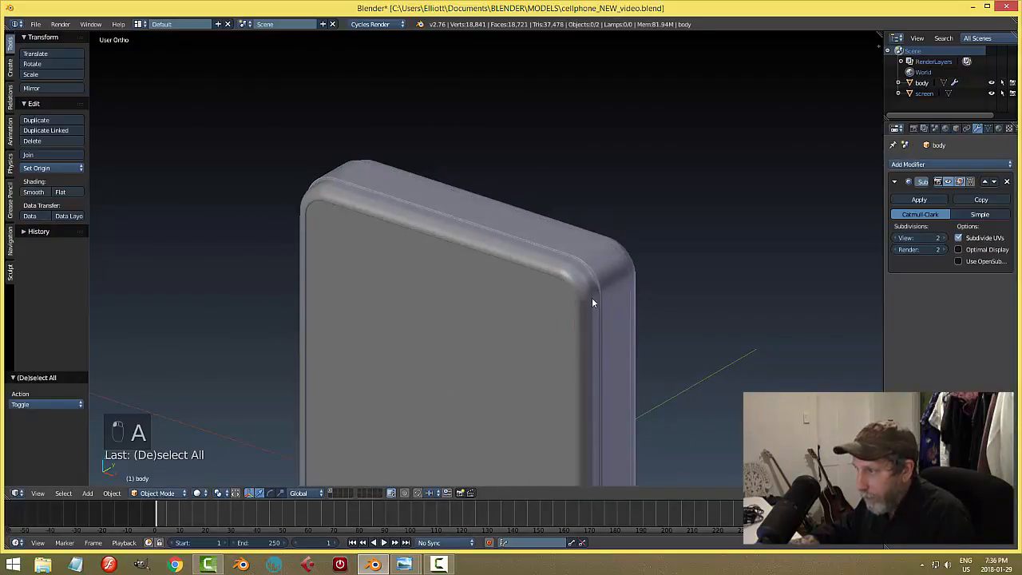
Step: Save the model over the existing file cellphone_NEW_video.blend
{"action": "middle_click_drag", "start_coordinate": [593, 296], "coordinate": [480, 398]}
{"action": "key", "text": "ctrl+s"}
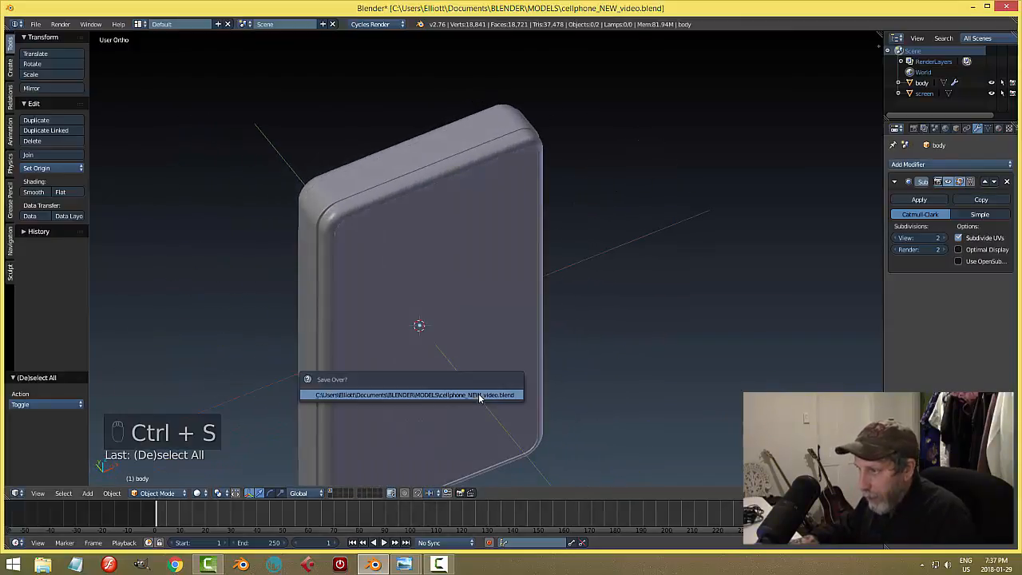
{"action": "left_click", "coordinate": [480, 397]}
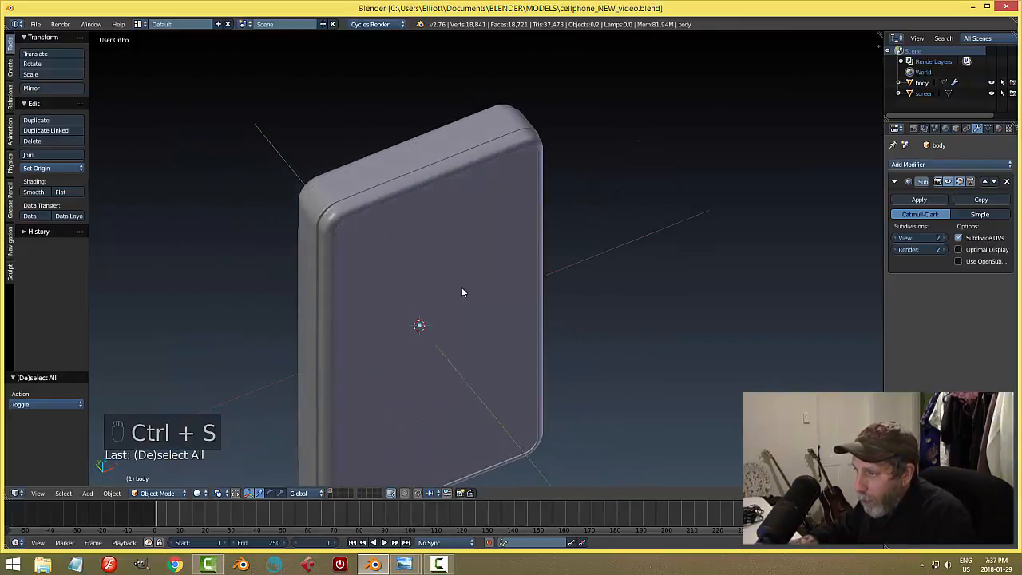
{"action": "middle_click_drag", "start_coordinate": [461, 292], "coordinate": [425, 245]}
{"action": "right_click", "coordinate": [425, 245]}
{"action": "middle_click_drag", "start_coordinate": [602, 315], "coordinate": [547, 249]}
{"action": "right_click", "coordinate": [506, 147]}
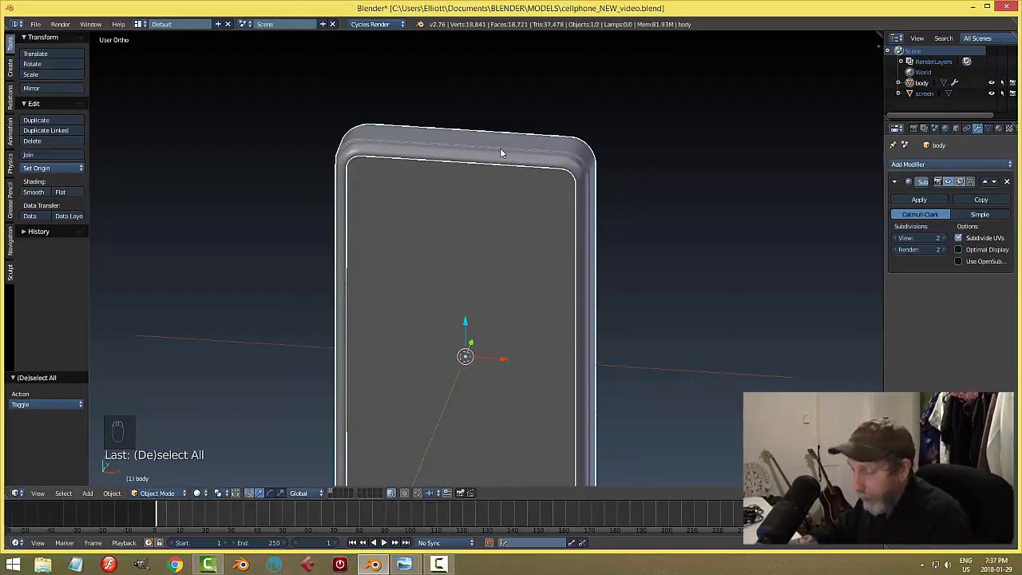
{"action": "key", "text": "h"}
{"action": "key", "text": "alt+h"}
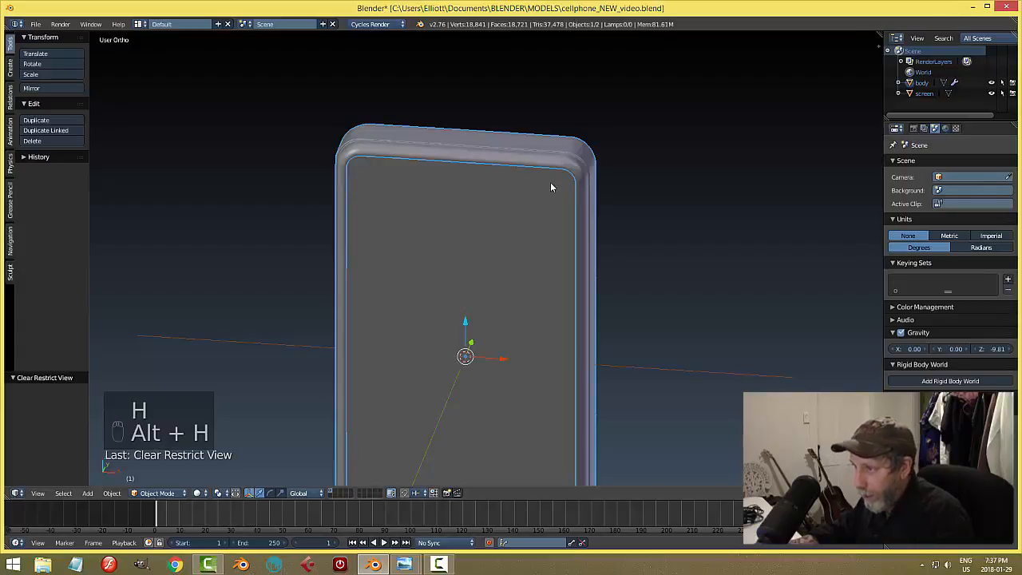
{"action": "key", "text": "a"}
Step: Hide everything except the screen object and view it from the front against the reference drawing
{"action": "right_click", "coordinate": [511, 236]}
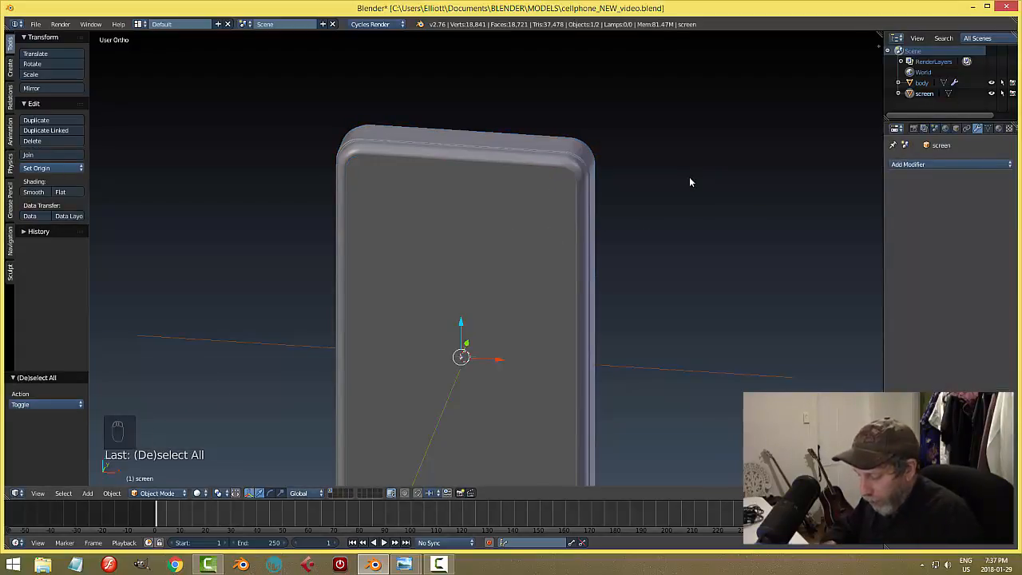
{"action": "key", "text": "shift+h"}
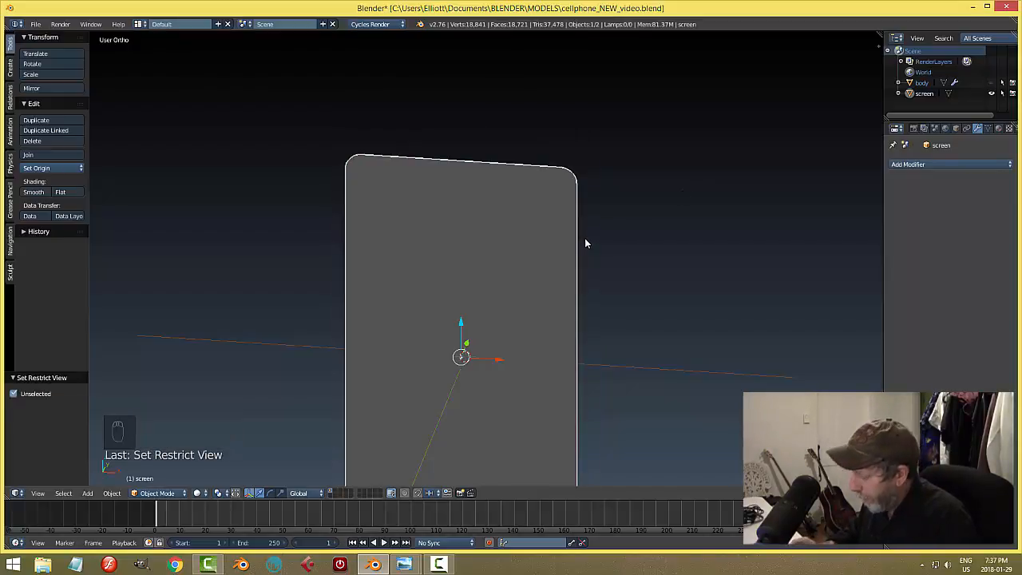
{"action": "key", "text": "KP_1"}
{"action": "scroll", "coordinate": [583, 257], "scroll_direction": "down", "scroll_amount": 2}
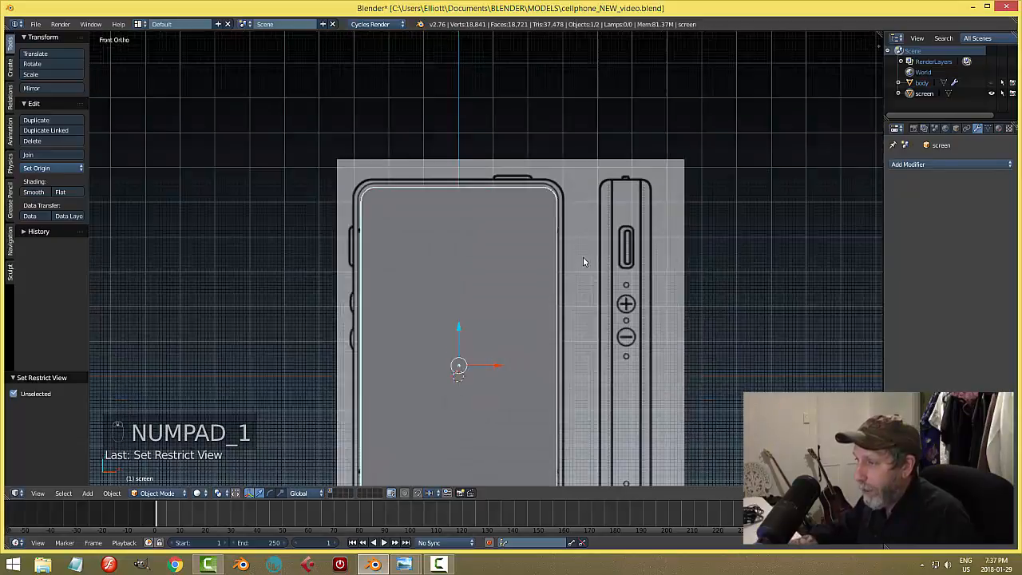
{"action": "middle_click_drag", "start_coordinate": [546, 332], "coordinate": [553, 280], "text": "shift"}
Step: Enter Edit Mode on the screen and switch to wireframe so the round home button on the reference shows through
{"action": "key", "text": "Tab"}
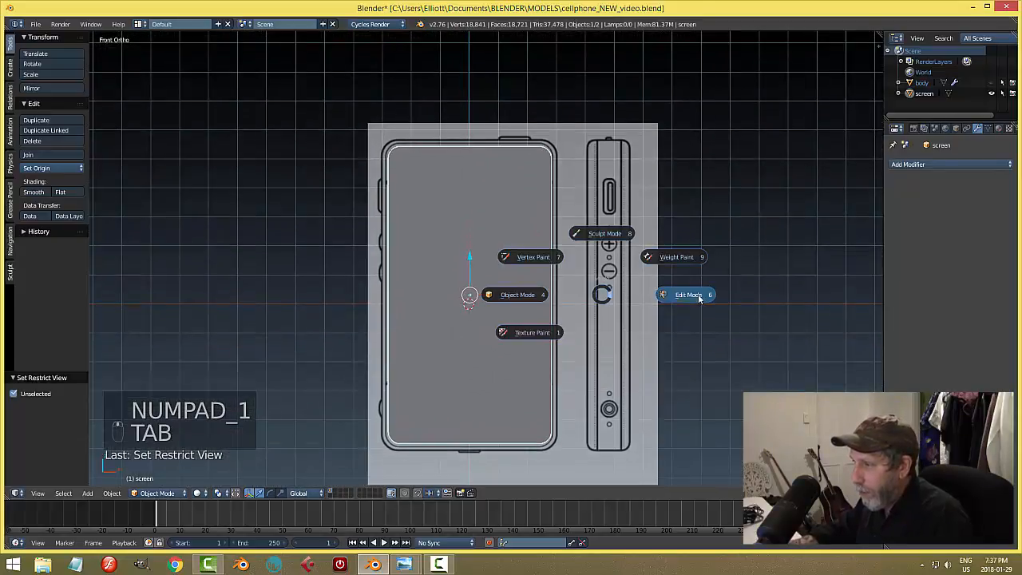
{"action": "scroll", "coordinate": [604, 293], "scroll_direction": "up", "scroll_amount": 3}
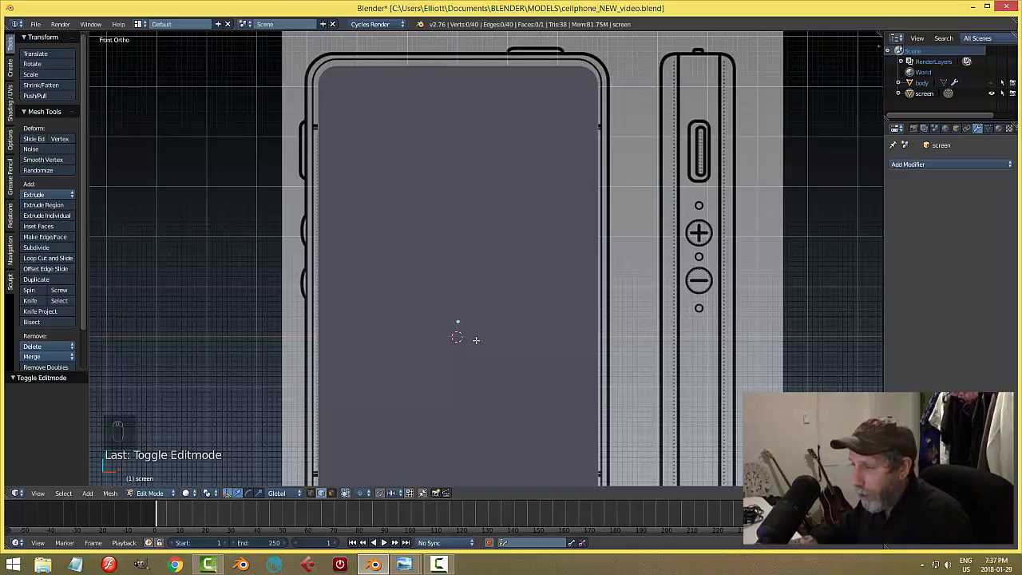
{"action": "key", "text": "z"}
{"action": "left_click", "coordinate": [546, 341]}
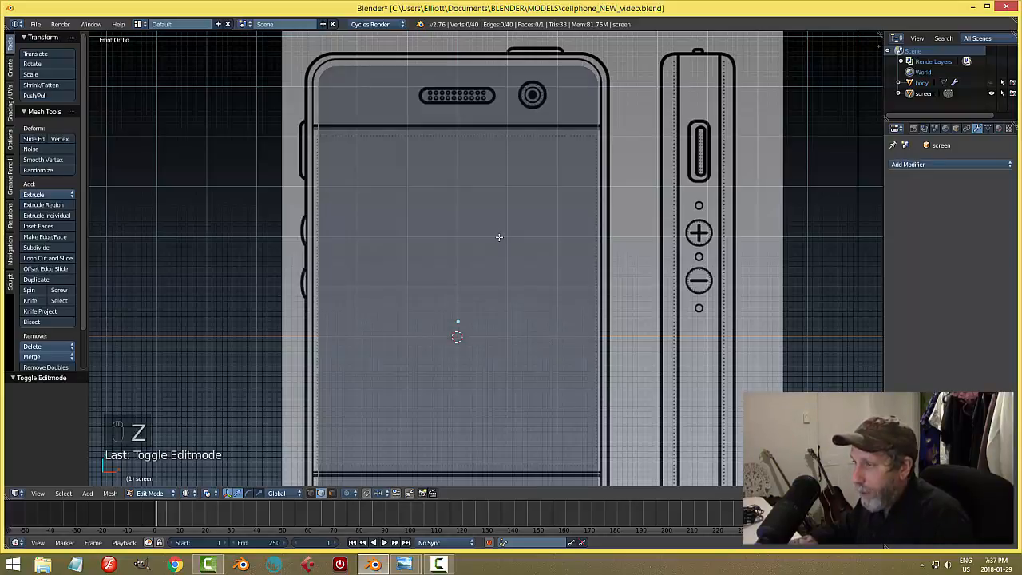
{"action": "scroll", "coordinate": [499, 237], "scroll_direction": "down", "scroll_amount": 2}
{"action": "scroll", "coordinate": [483, 351], "scroll_direction": "up", "scroll_amount": 2}
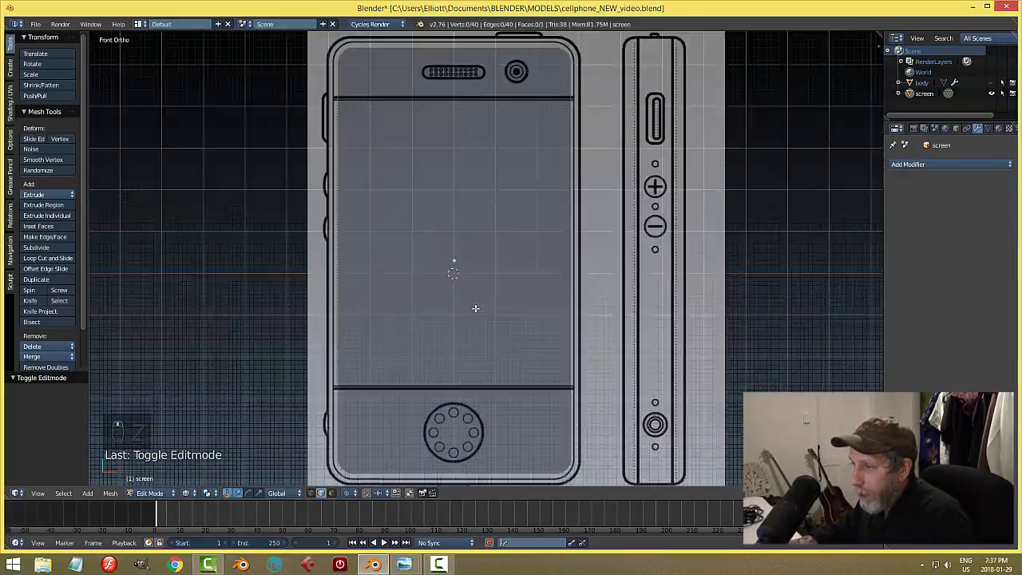
{"action": "scroll", "coordinate": [475, 308], "scroll_direction": "up", "scroll_amount": 1}
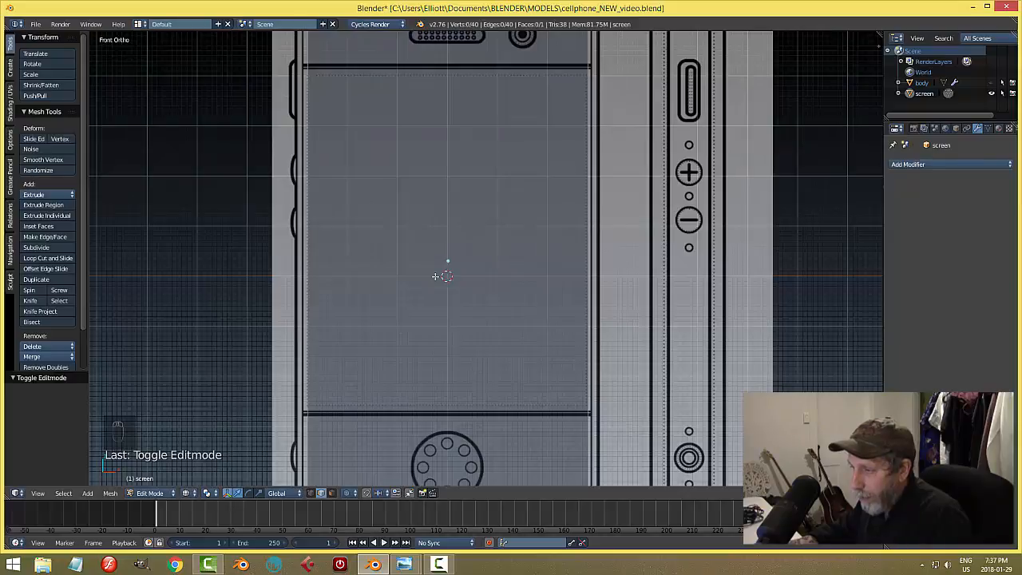
{"action": "middle_click_drag", "start_coordinate": [483, 372], "coordinate": [484, 274], "text": "shift"}
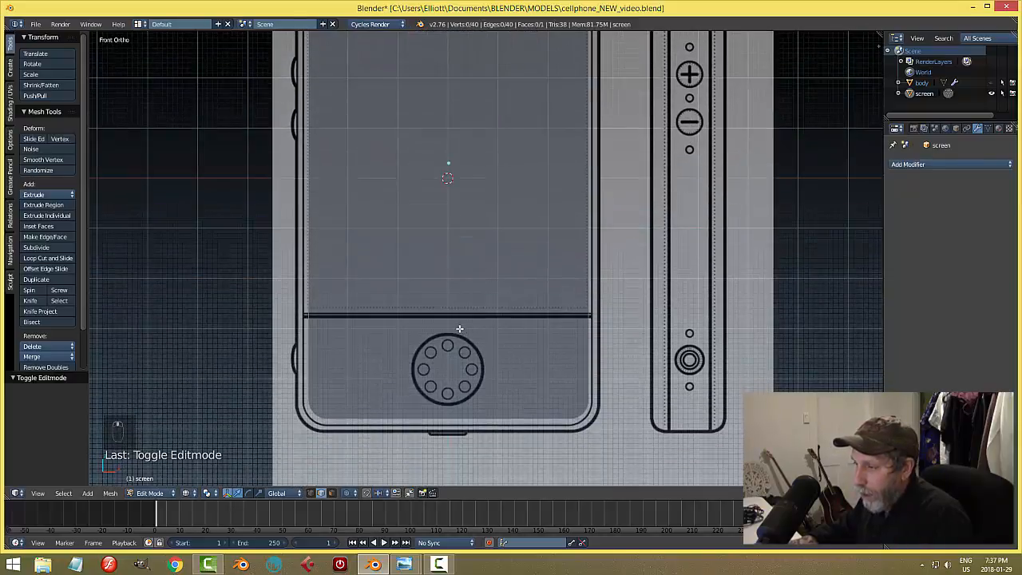
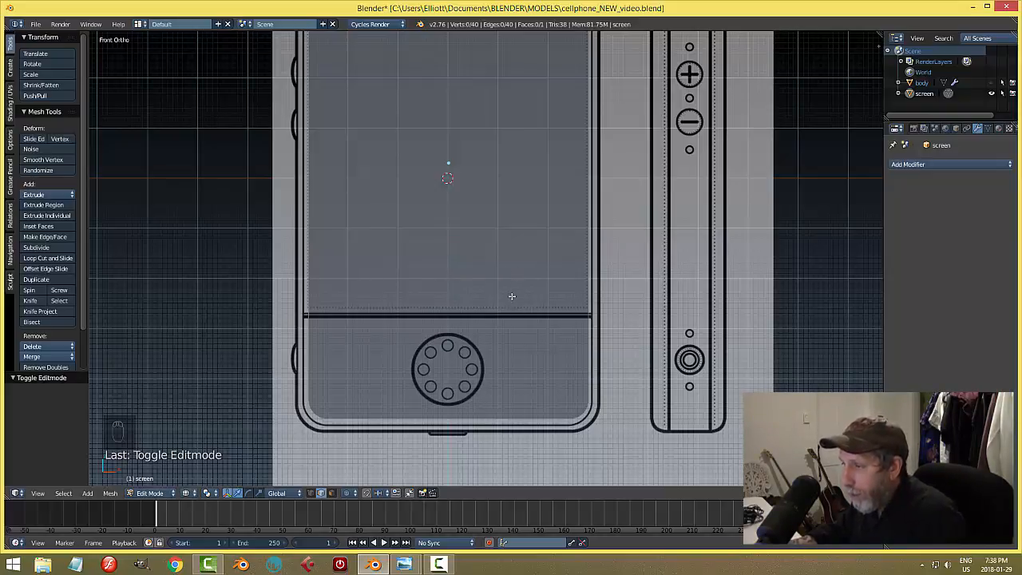
Step: Return to Object Mode, add a 32-vertex cylinder mesh and rotate it 90° about the X axis
{"action": "key", "text": "Tab"}
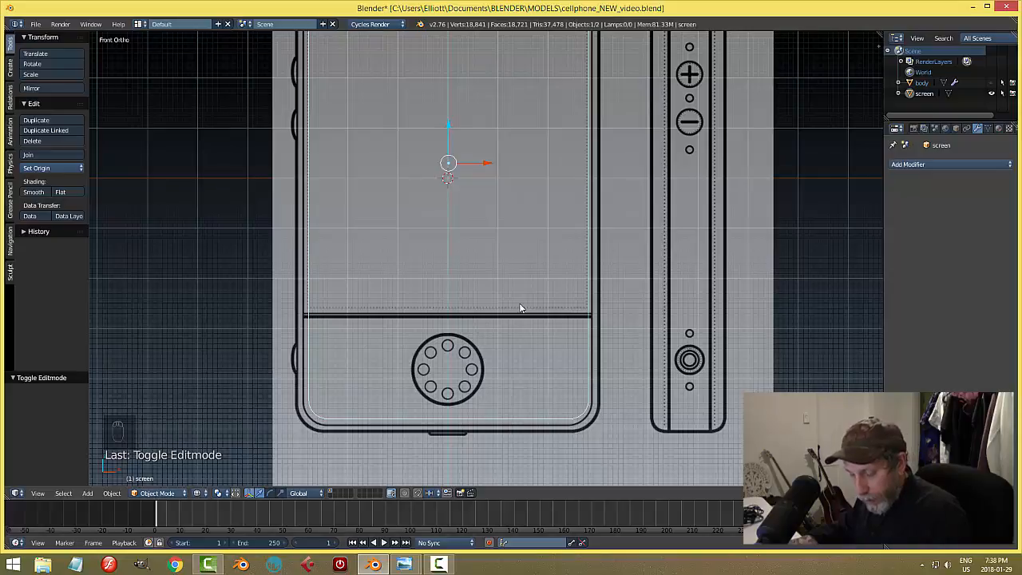
{"action": "key", "text": "shift+a"}
{"action": "left_click", "coordinate": [552, 360]}
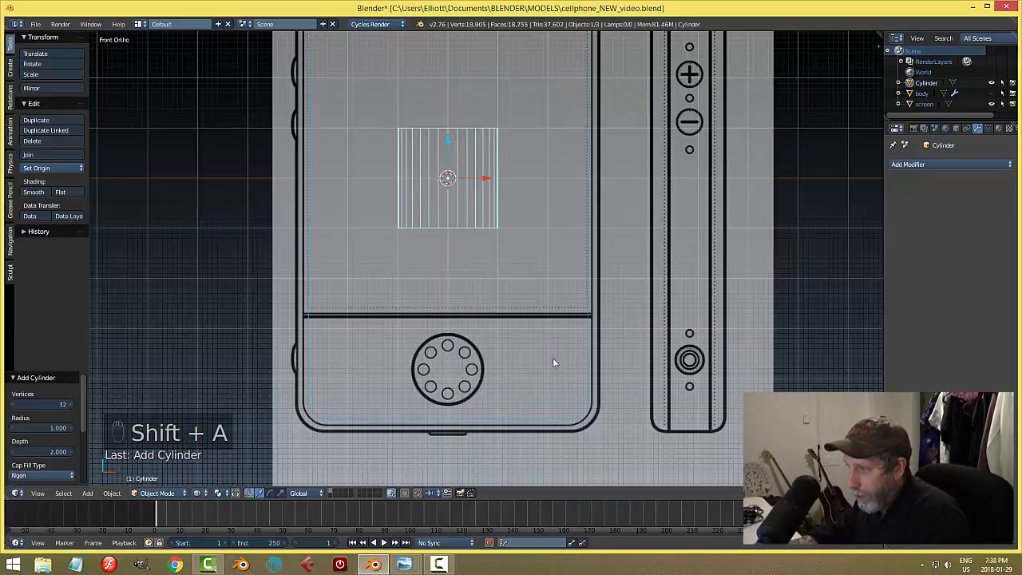
{"action": "key", "text": "z"}
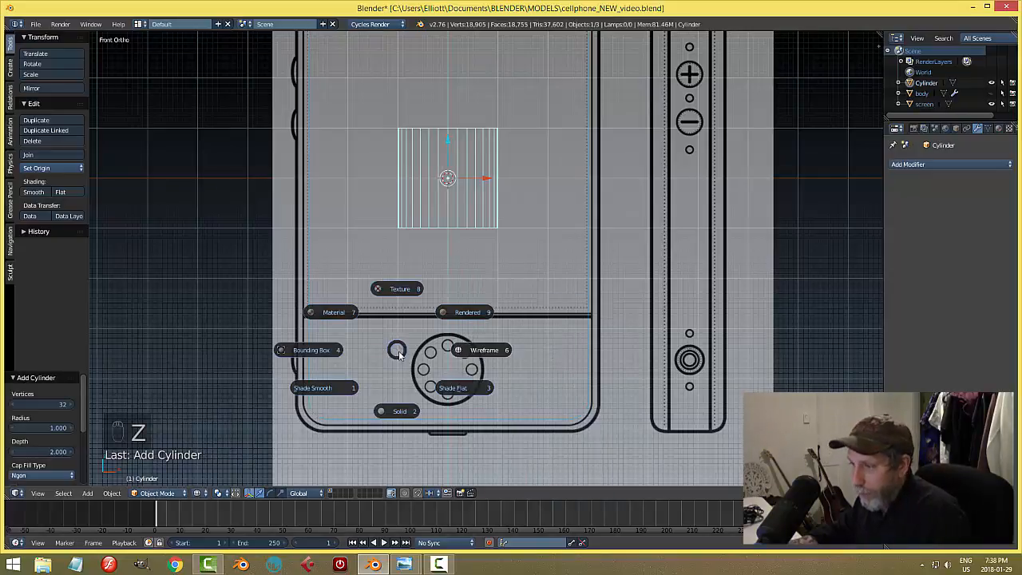
{"action": "left_click", "coordinate": [425, 308]}
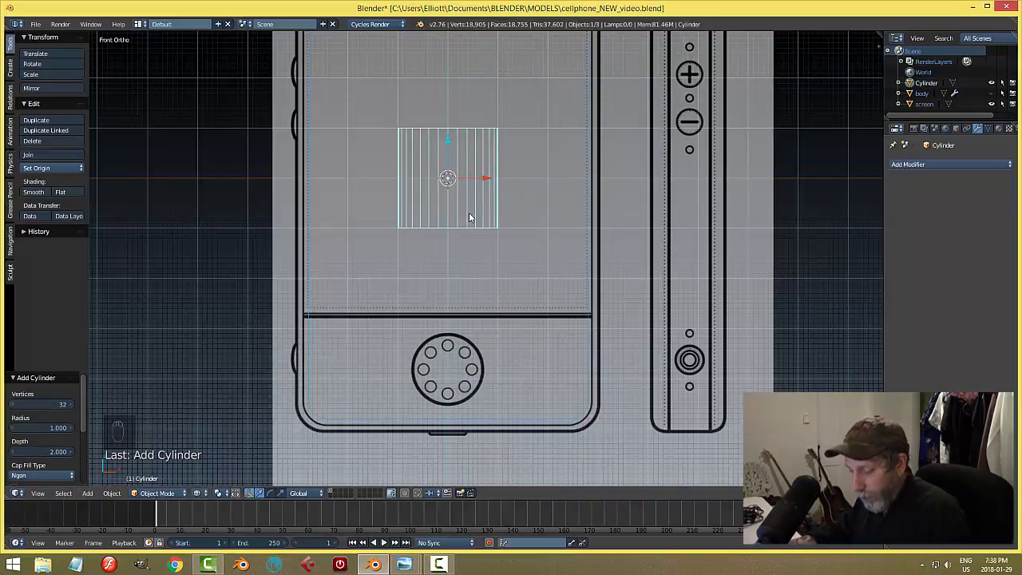
{"action": "type", "text": "rx90"}
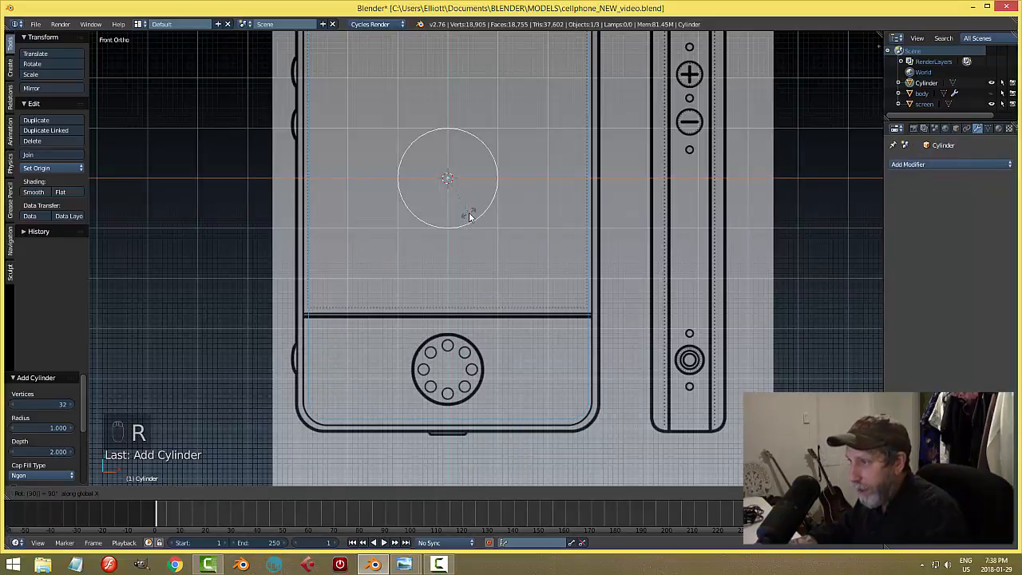
{"action": "key", "text": "Return"}
Step: Move the cylinder about 3.8 units down along Z onto the reference home button and scale it by about 0.74 to match
{"action": "left_click_drag", "start_coordinate": [449, 142], "coordinate": [452, 331]}
{"action": "key", "text": "s"}
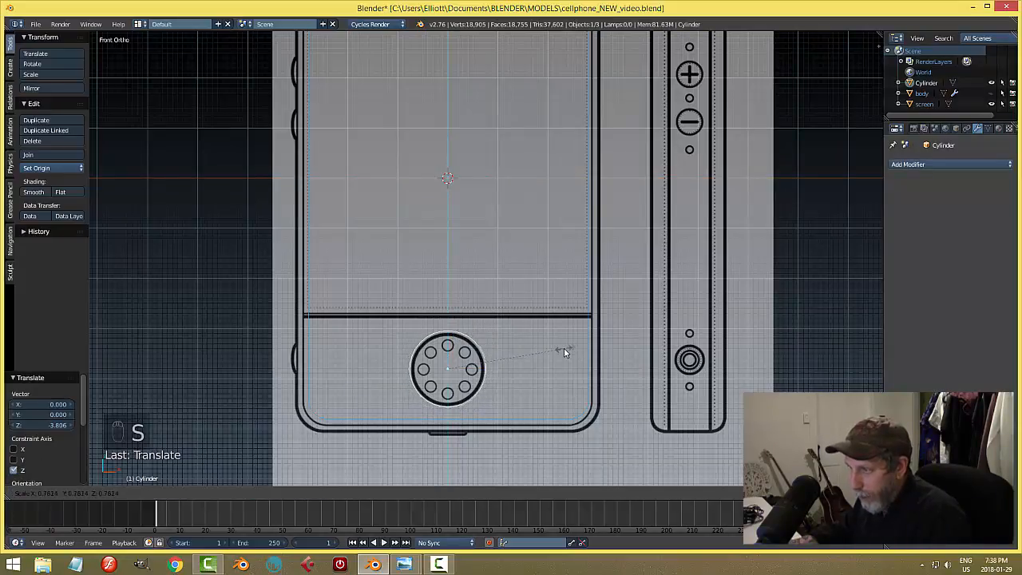
{"action": "left_click", "coordinate": [562, 348]}
Step: Switch to solid shading and move the cylinder about -1.7 units along Y so it sits in front of the screen
{"action": "scroll", "coordinate": [559, 347], "scroll_direction": "up", "scroll_amount": 2}
{"action": "middle_click_drag", "start_coordinate": [559, 347], "coordinate": [520, 276], "text": "shift"}
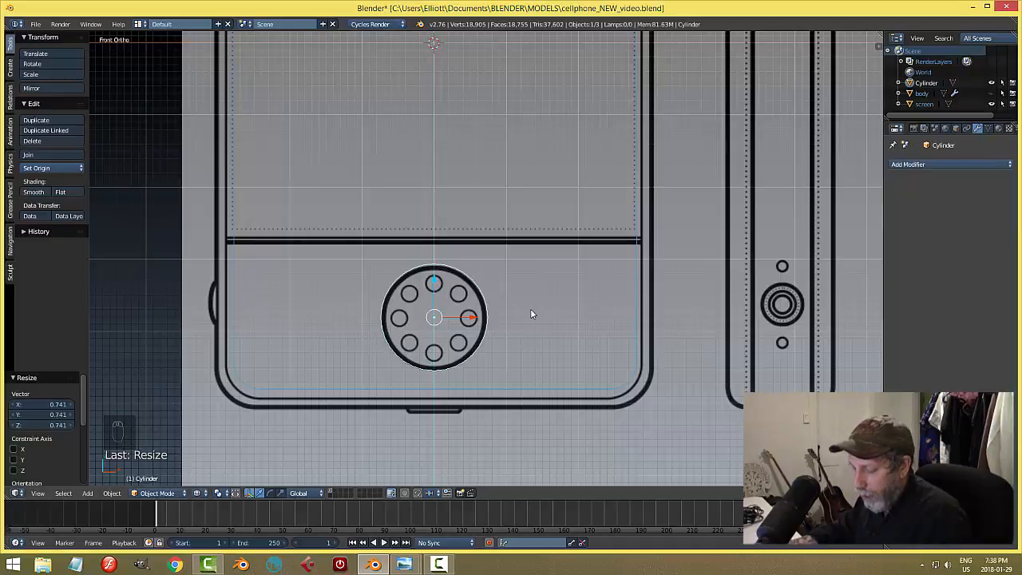
{"action": "key", "text": "z"}
{"action": "left_click", "coordinate": [532, 374]}
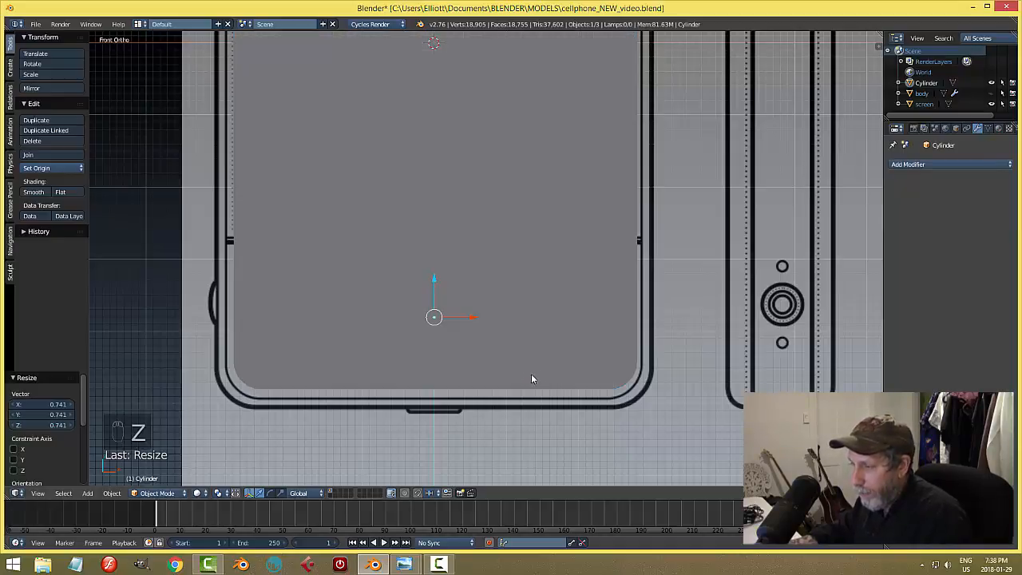
{"action": "scroll", "coordinate": [531, 379], "scroll_direction": "down", "scroll_amount": 2}
{"action": "middle_click_drag", "start_coordinate": [531, 378], "coordinate": [497, 334]}
{"action": "key", "text": "g"}
{"action": "key", "text": "y"}
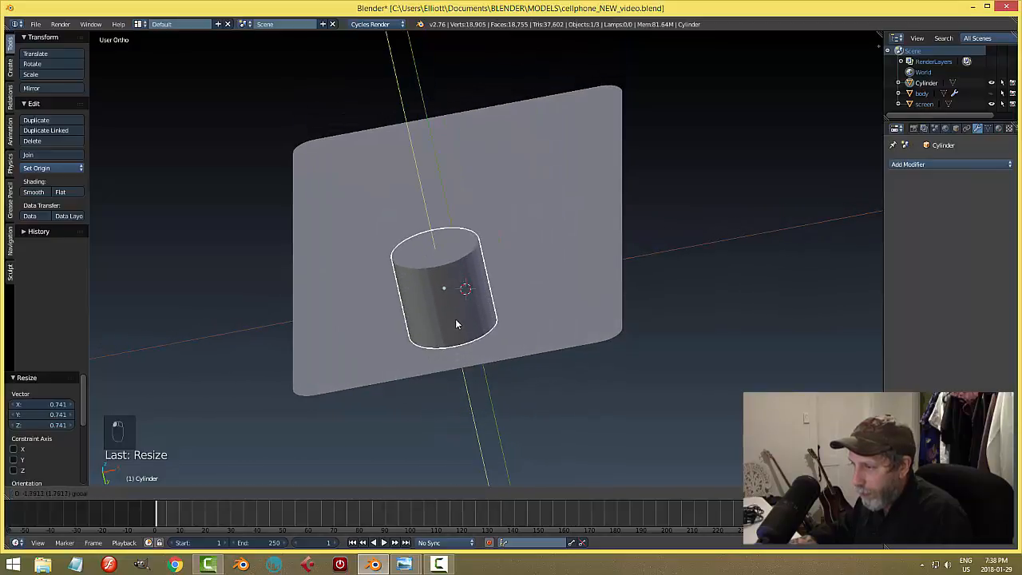
{"action": "left_click", "coordinate": [458, 325]}
Step: Shift the cylinder back about 0.33 units along Y so its end cuts into the screen's front face
{"action": "key", "text": "KP_1"}
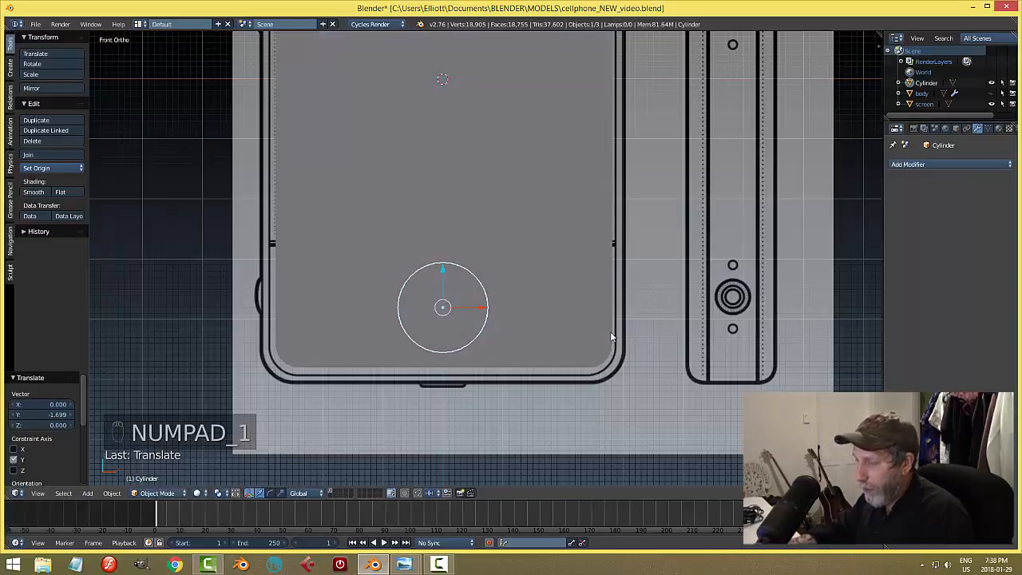
{"action": "scroll", "coordinate": [543, 441], "scroll_direction": "down", "scroll_amount": 1}
{"action": "middle_click_drag", "start_coordinate": [543, 442], "coordinate": [532, 322]}
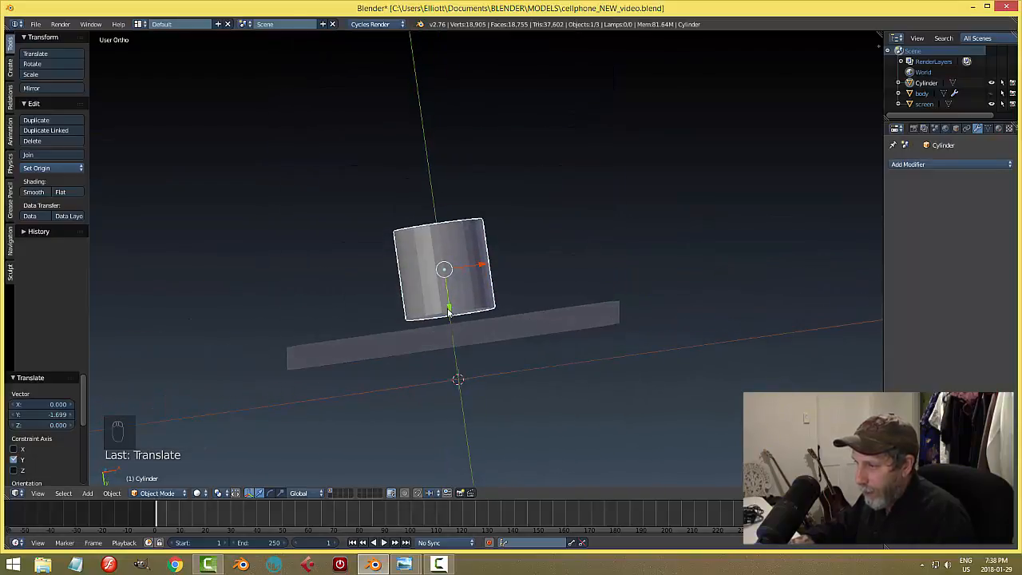
{"action": "left_click_drag", "start_coordinate": [450, 313], "coordinate": [452, 333]}
Step: Apply the cylinder's rotation and scale
{"action": "middle_click_drag", "start_coordinate": [528, 311], "coordinate": [601, 348]}
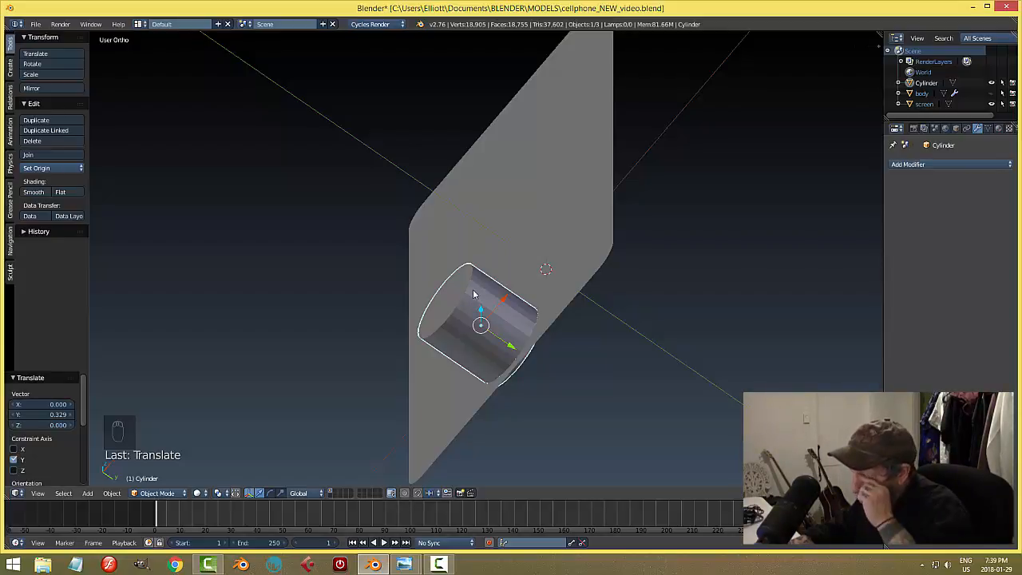
{"action": "key", "text": "ctrl+a"}
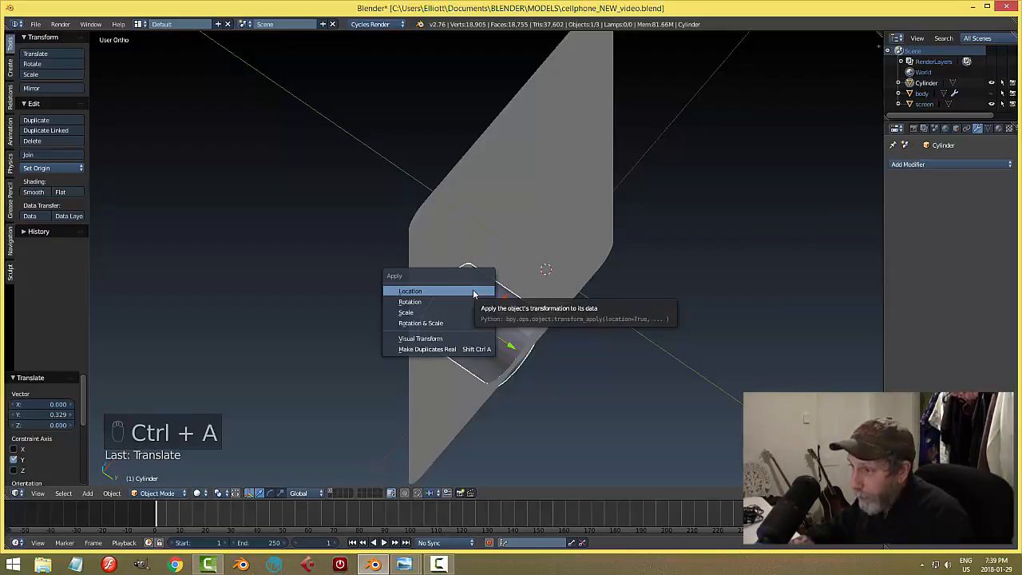
{"action": "left_click", "coordinate": [443, 323]}
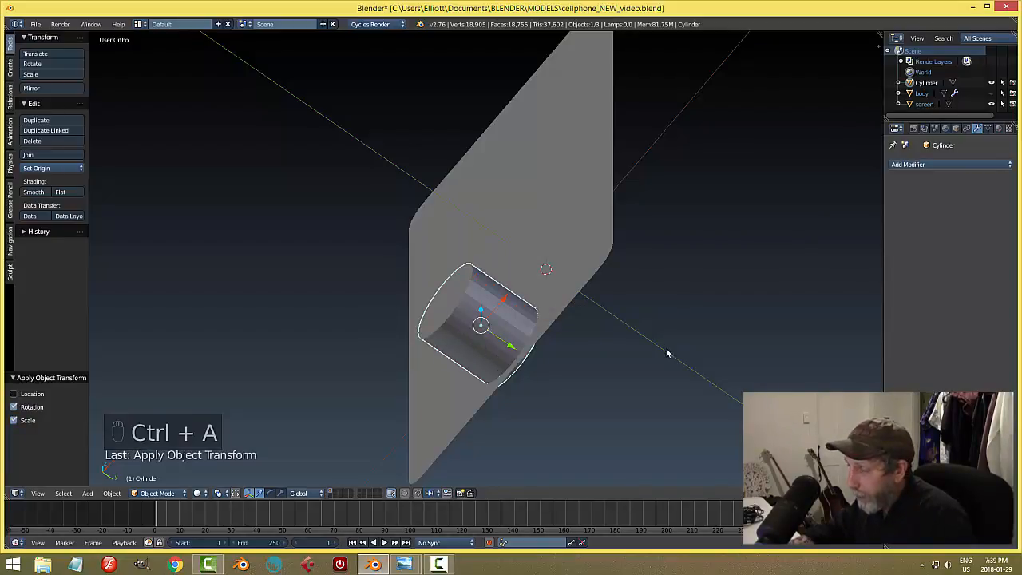
Step: Add a Boolean modifier to the screen with the Difference operation and the cylinder as its object, and apply it
{"action": "right_click", "coordinate": [557, 224]}
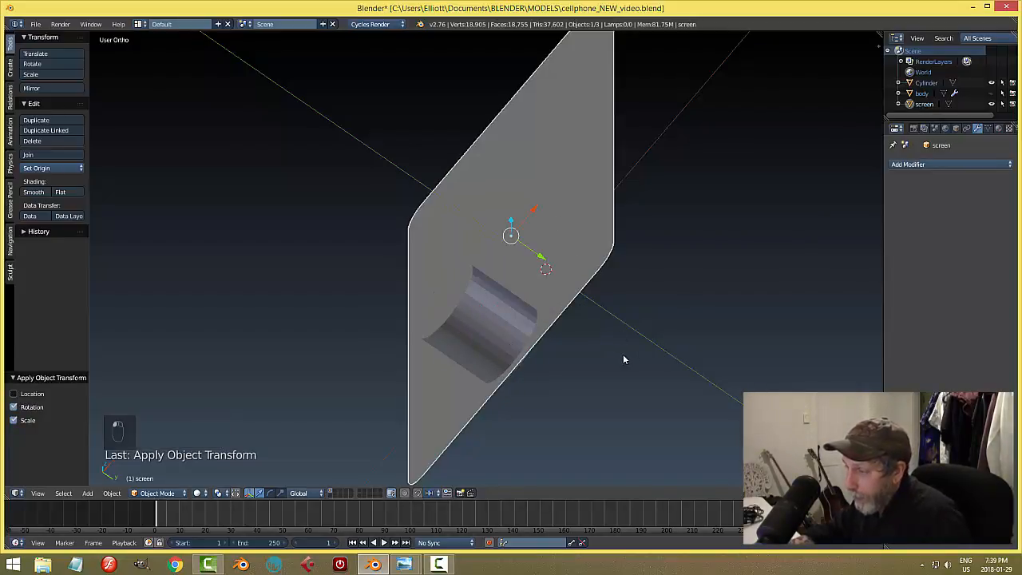
{"action": "middle_click_drag", "start_coordinate": [623, 358], "coordinate": [739, 304]}
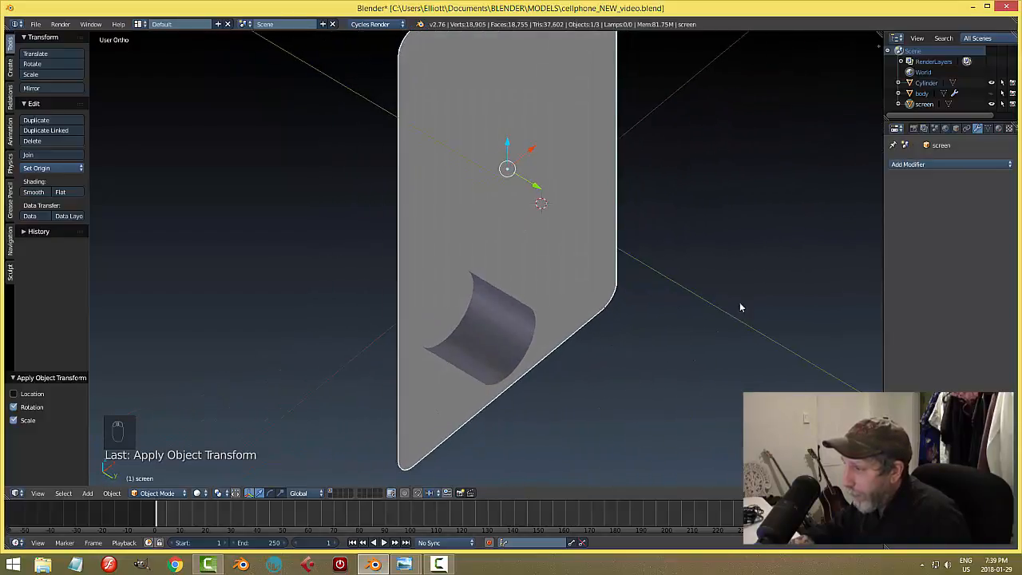
{"action": "left_click", "coordinate": [950, 164]}
{"action": "left_click", "coordinate": [801, 211]}
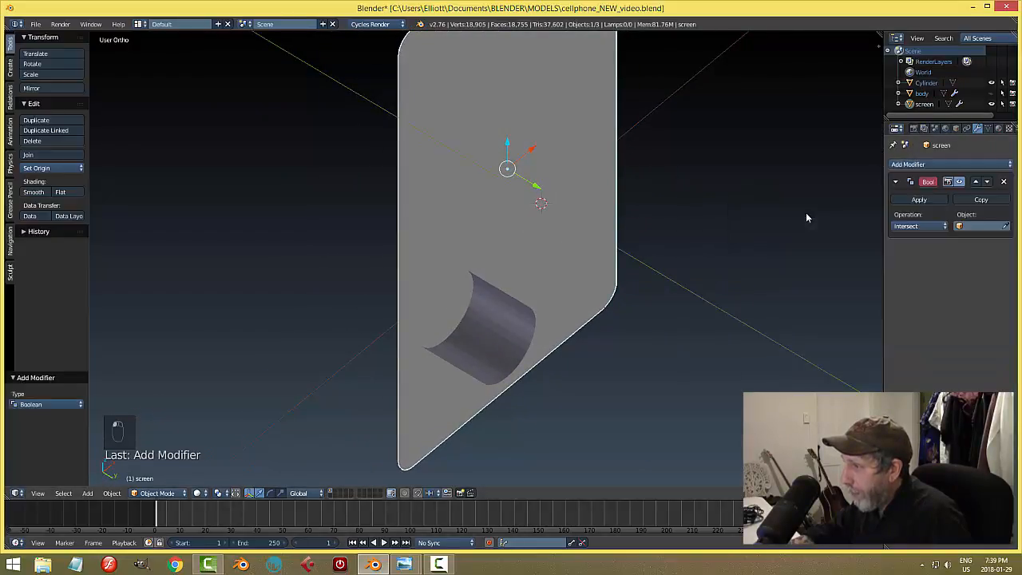
{"action": "left_click", "coordinate": [919, 226]}
{"action": "left_click", "coordinate": [921, 190]}
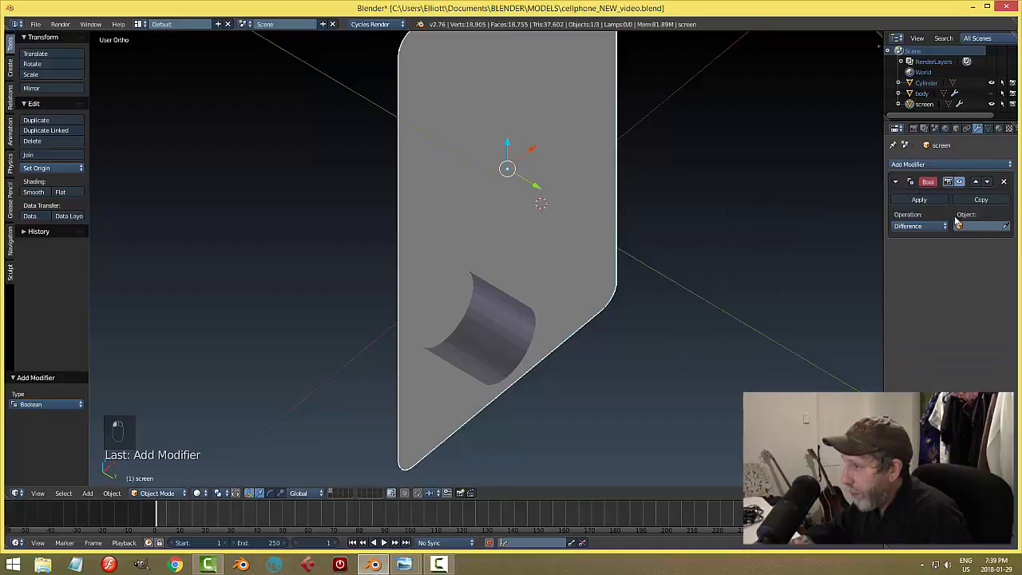
{"action": "left_click", "coordinate": [1007, 227]}
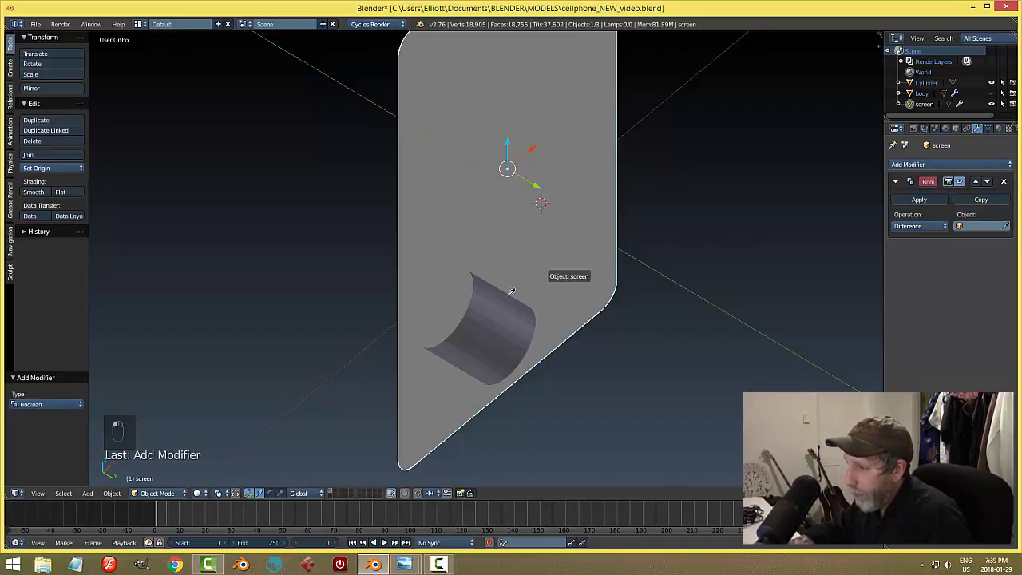
{"action": "left_click", "coordinate": [484, 305]}
{"action": "left_click", "coordinate": [920, 200]}
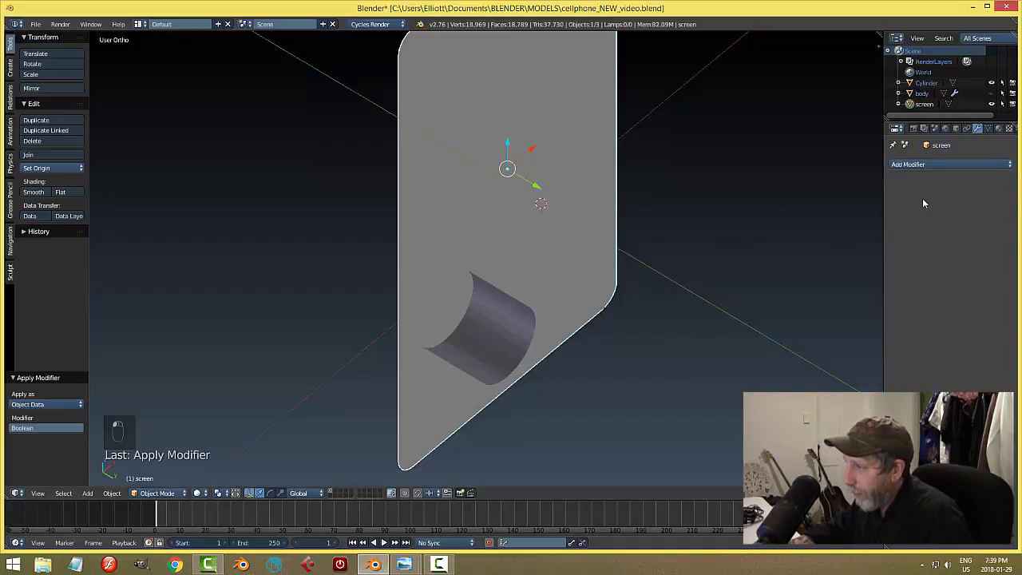
Step: Hide the cutter cylinder so the button recess in the screen is exposed
{"action": "right_click", "coordinate": [482, 307]}
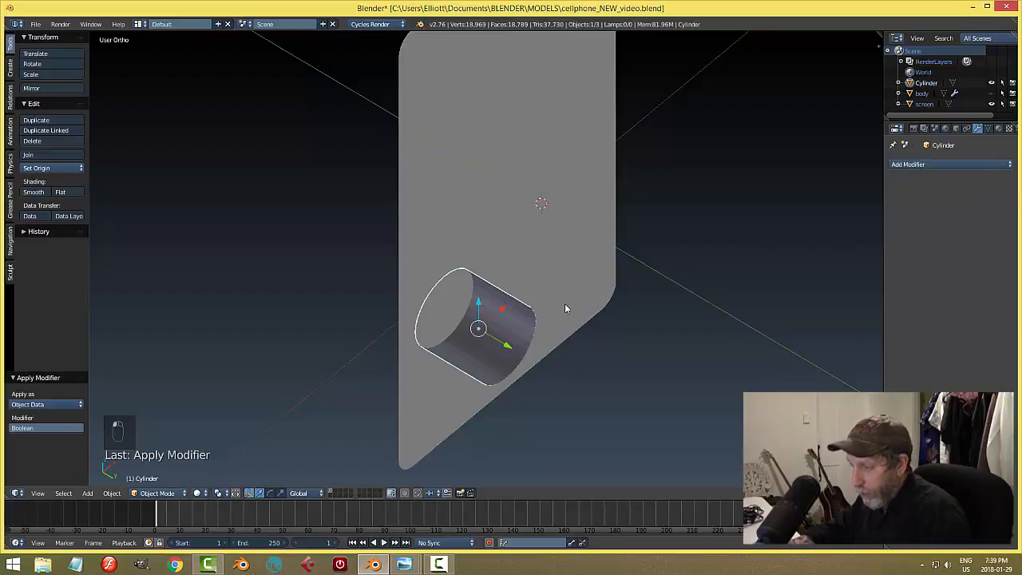
{"action": "key", "text": "h"}
{"action": "middle_click_drag", "start_coordinate": [519, 324], "coordinate": [496, 347]}
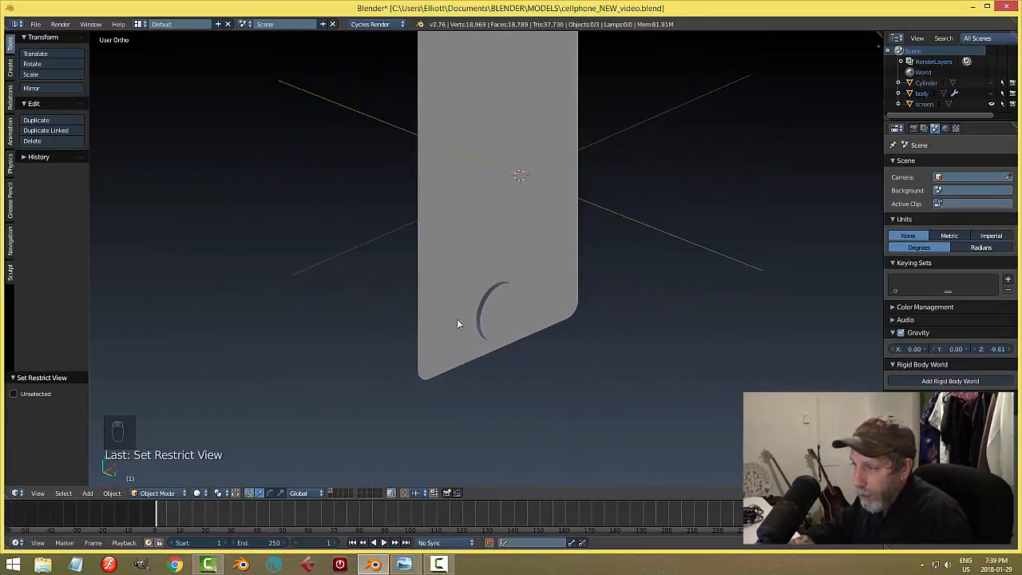
{"action": "middle_click_drag", "start_coordinate": [514, 258], "coordinate": [741, 278]}
Step: Enable Ambient Occlusion for the viewport shading and save the file
{"action": "key", "text": "n"}
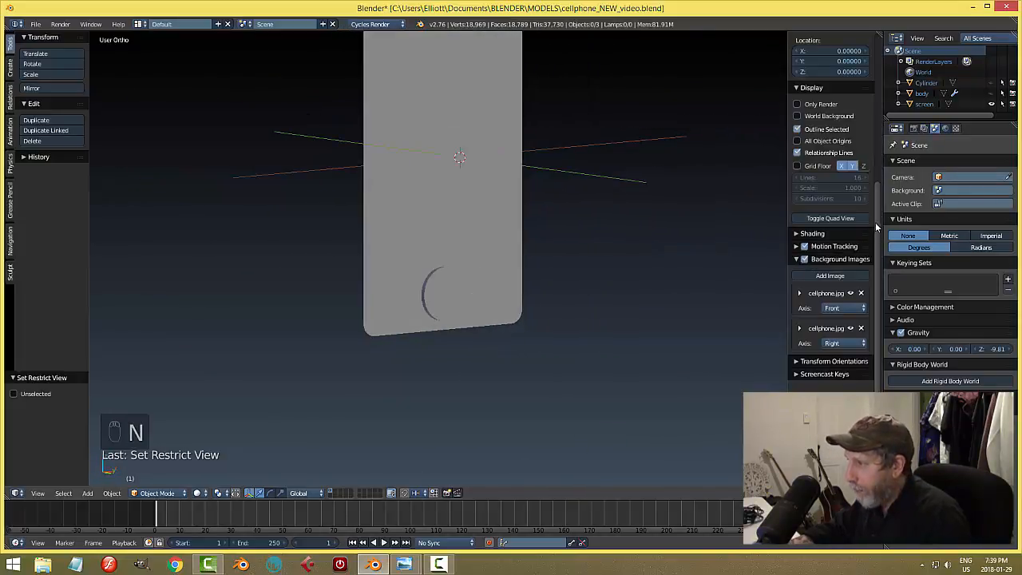
{"action": "left_click", "coordinate": [798, 87]}
{"action": "left_click", "coordinate": [799, 100]}
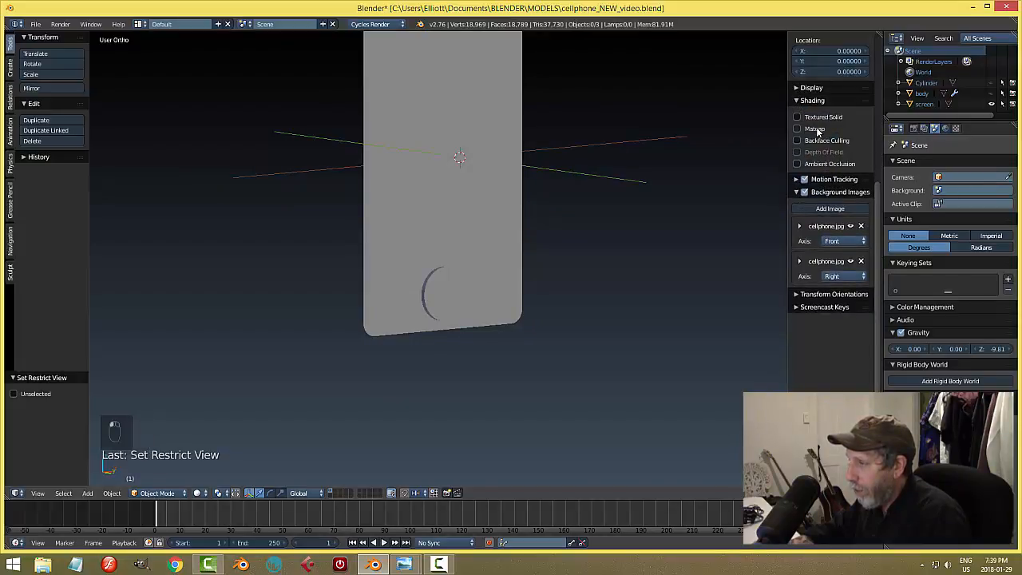
{"action": "left_click", "coordinate": [819, 165]}
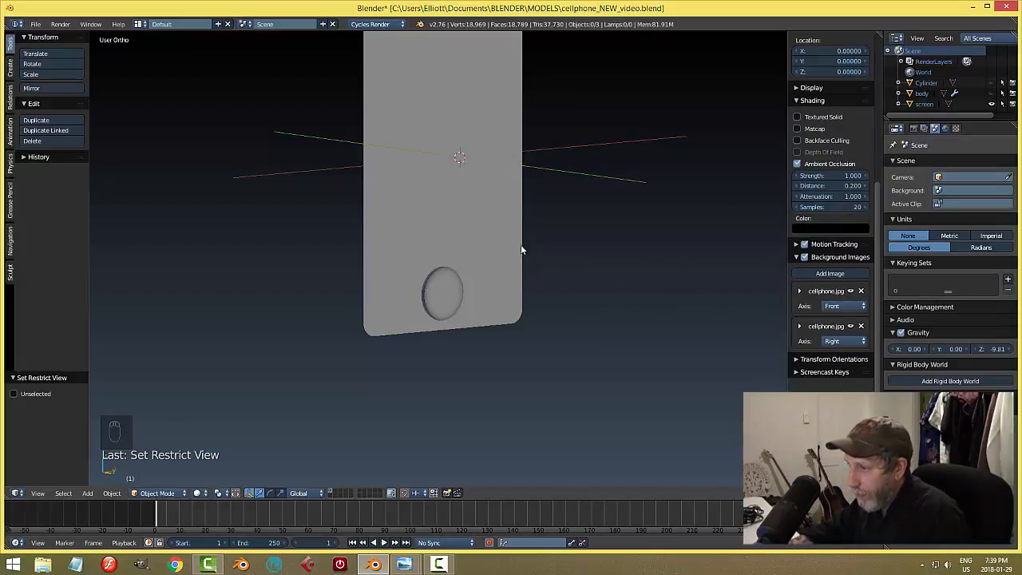
{"action": "key", "text": "n"}
{"action": "middle_click_drag", "start_coordinate": [607, 298], "coordinate": [573, 287]}
{"action": "key", "text": "ctrl+s"}
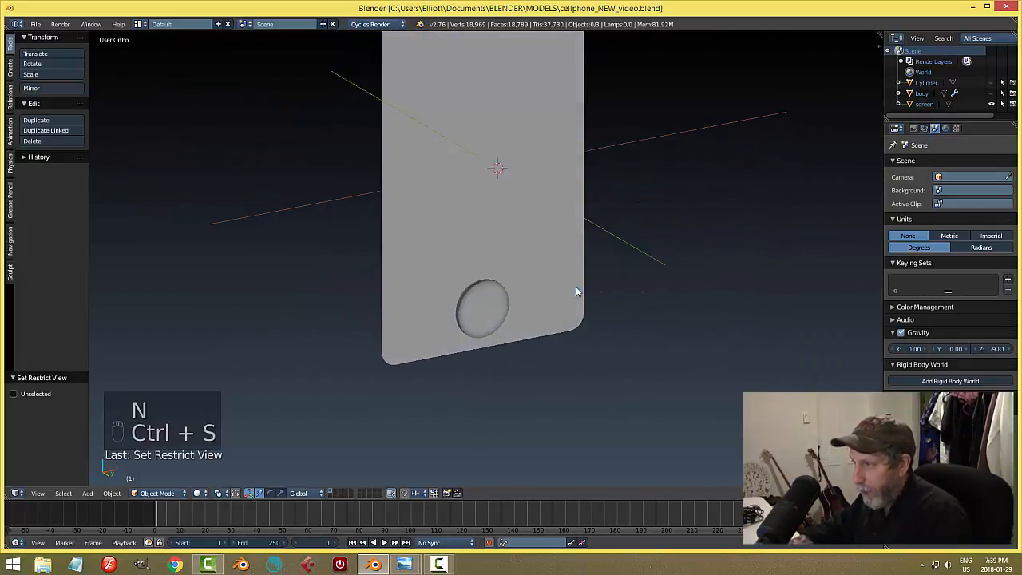
Step: Put the screen object in Edit Mode with nothing selected and switch to face selection
{"action": "scroll", "coordinate": [544, 346], "scroll_direction": "up", "scroll_amount": 3}
{"action": "middle_click_drag", "start_coordinate": [544, 346], "coordinate": [570, 320], "text": "shift"}
{"action": "right_click", "coordinate": [574, 307]}
{"action": "key", "text": "Tab"}
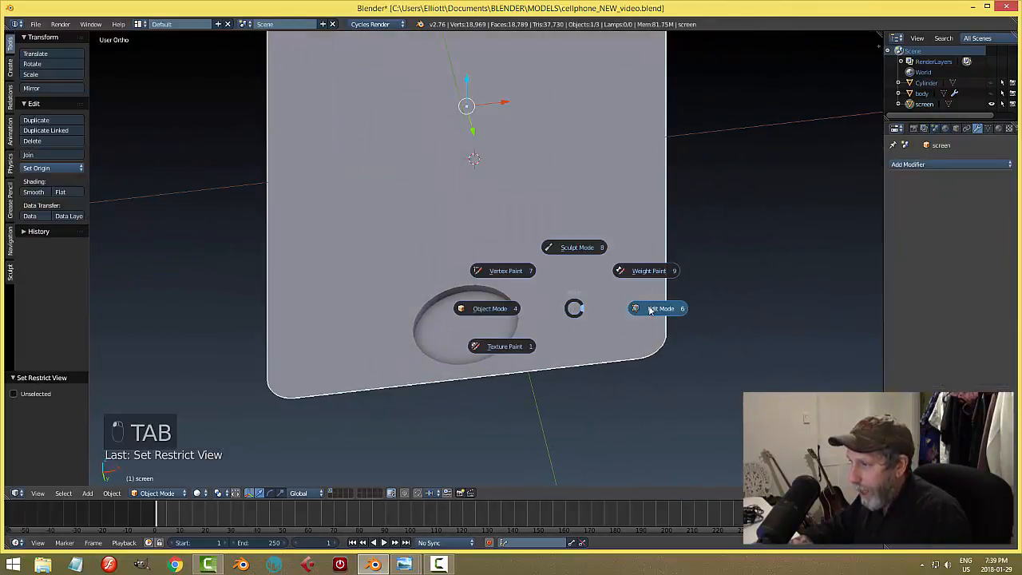
{"action": "left_click", "coordinate": [650, 310]}
{"action": "scroll", "coordinate": [573, 334], "scroll_direction": "up", "scroll_amount": 2}
{"action": "key", "text": "a"}
{"action": "key", "text": "a"}
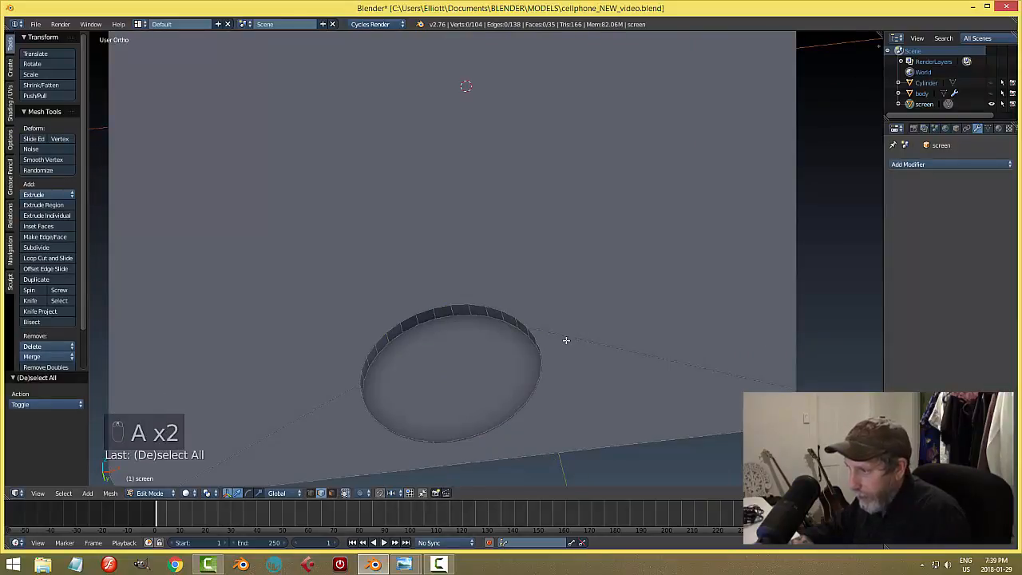
{"action": "key", "text": "ctrl+Tab"}
{"action": "left_click", "coordinate": [558, 341]}
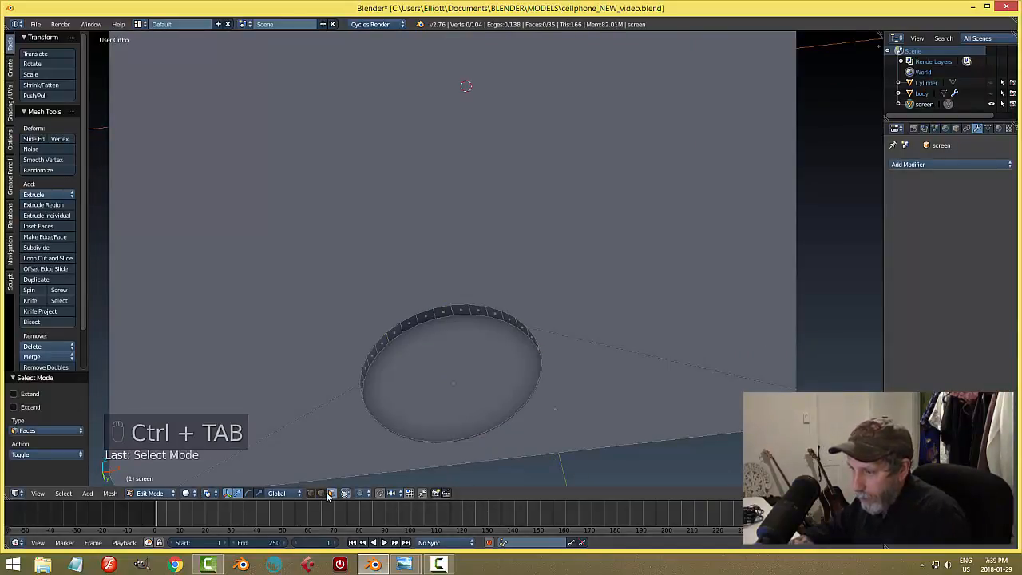
Step: Scale the recess's floor face down to about 0.863 so the walls taper, and return to Object Mode
{"action": "left_click", "coordinate": [461, 376]}
{"action": "mouse_move", "coordinate": [602, 360]}
{"action": "middle_mouse_down"}
{"action": "mouse_move", "coordinate": [589, 373]}
{"action": "mouse_move", "coordinate": [627, 344]}
{"action": "mouse_move", "coordinate": [601, 364]}
{"action": "mouse_move", "coordinate": [612, 365]}
{"action": "middle_mouse_up"}
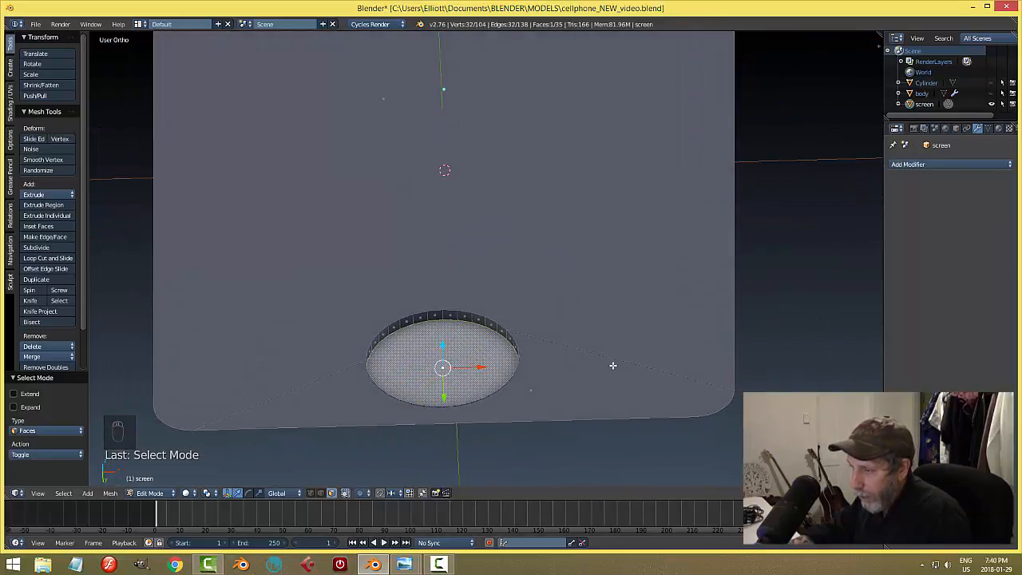
{"action": "key", "text": "s"}
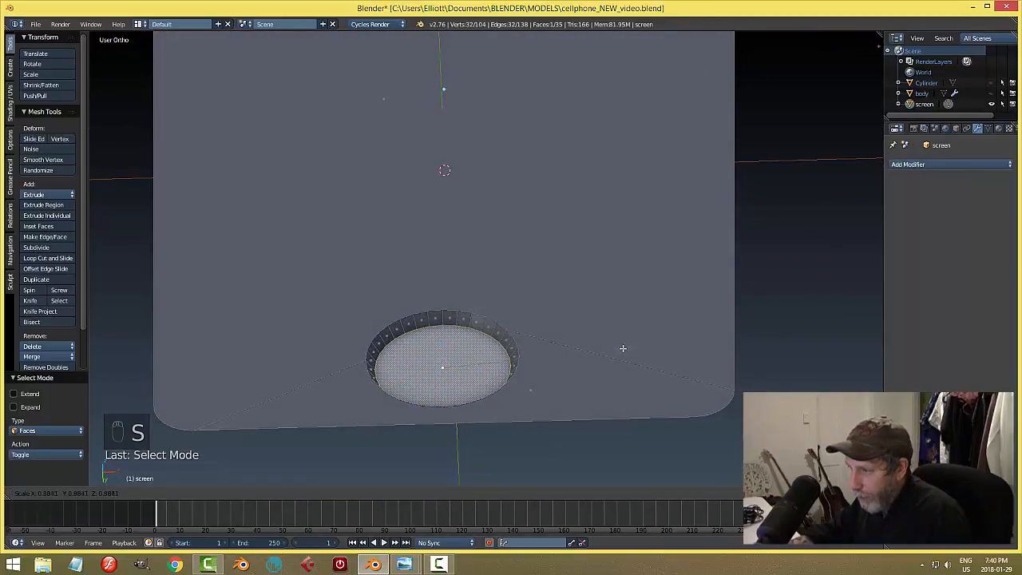
{"action": "left_click", "coordinate": [593, 349]}
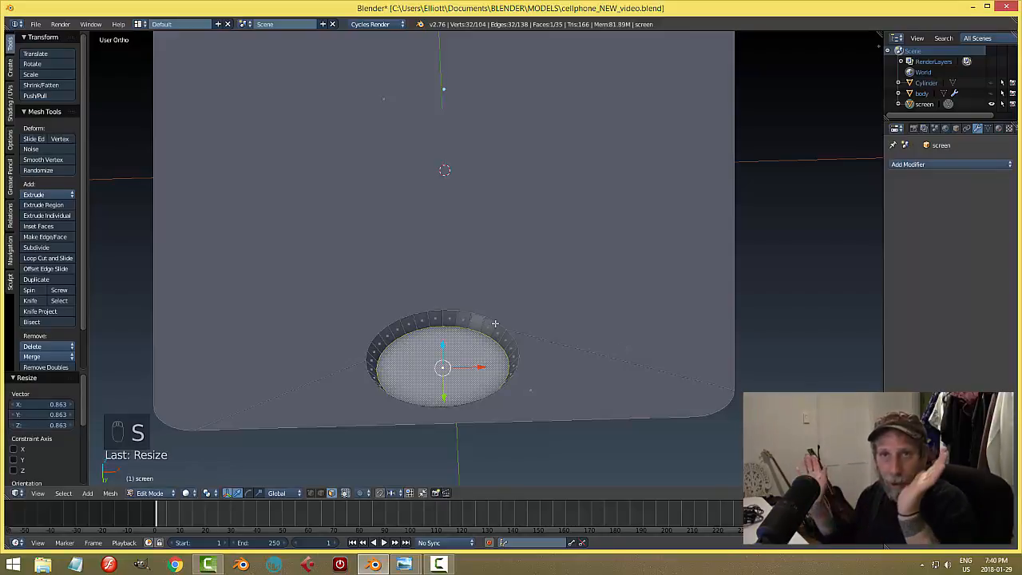
{"action": "key", "text": "a"}
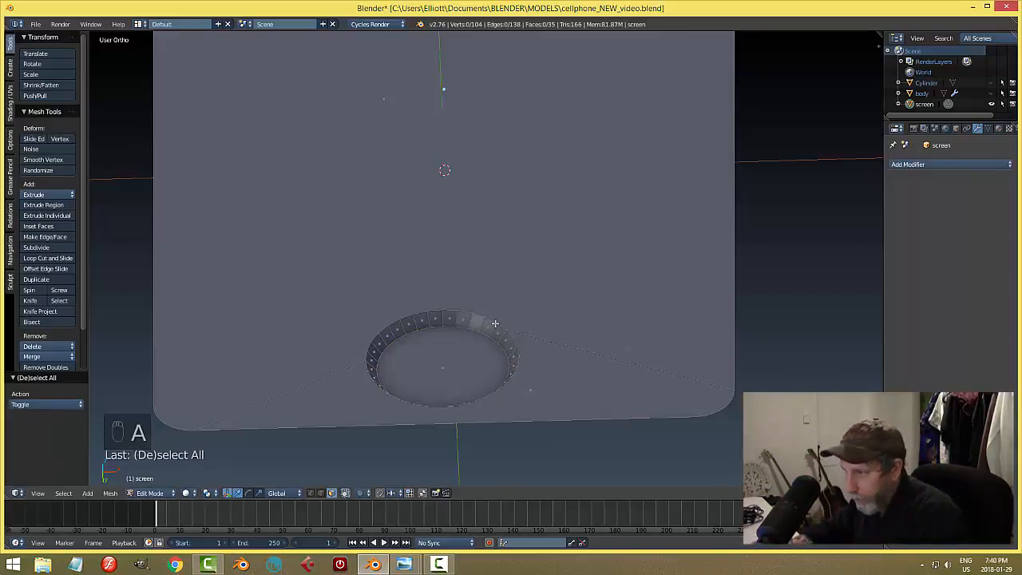
{"action": "scroll", "coordinate": [551, 340], "scroll_direction": "up", "scroll_amount": 3}
{"action": "middle_click_drag", "start_coordinate": [500, 379], "coordinate": [510, 335], "text": "shift"}
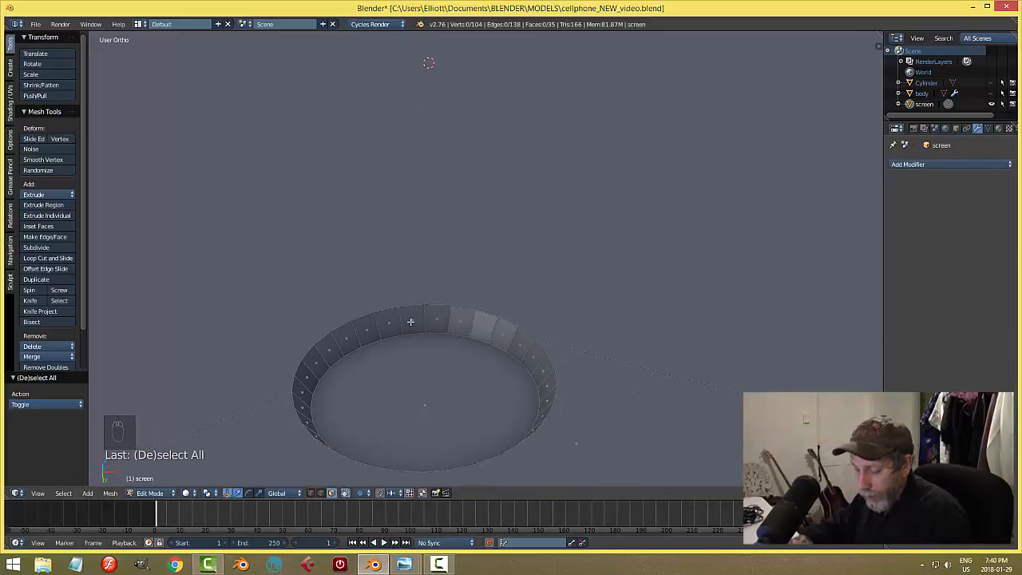
{"action": "key", "text": "Tab"}
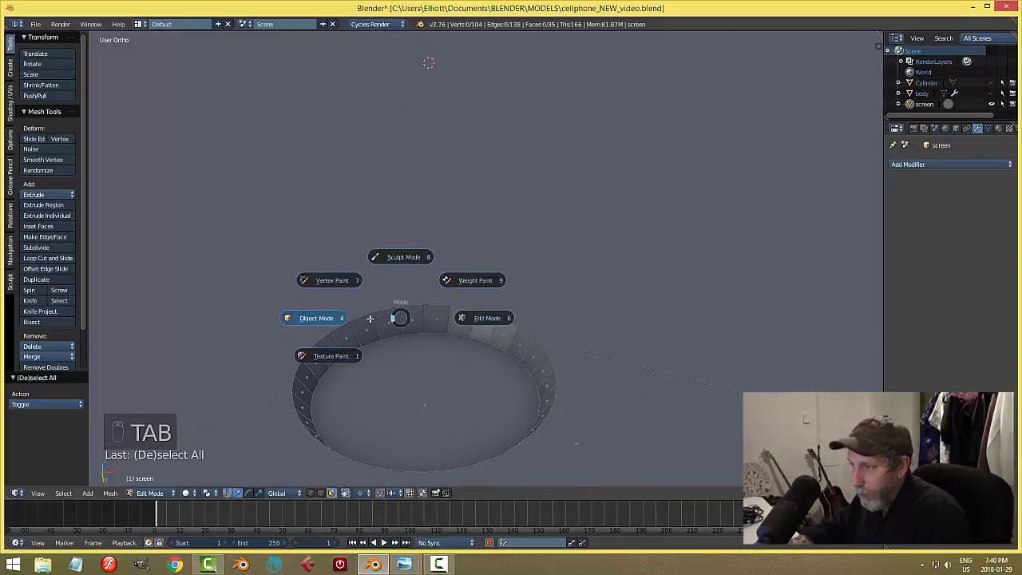
{"action": "left_click", "coordinate": [320, 318]}
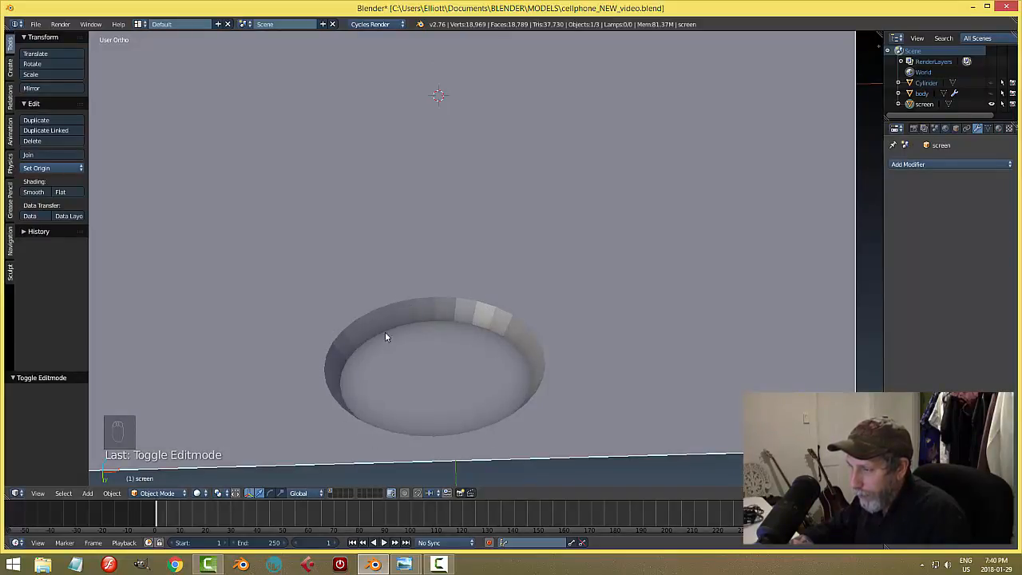
Step: Return to Edit Mode with edge selection and select the complete outer rim edge loop of the recess
{"action": "key", "text": "Tab"}
{"action": "left_click", "coordinate": [531, 334]}
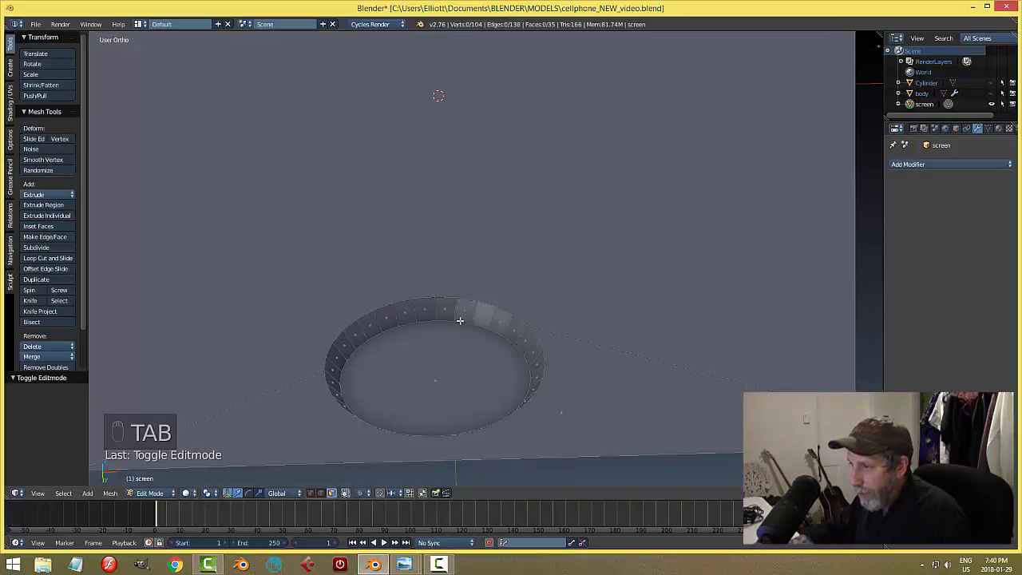
{"action": "key", "text": "ctrl+Tab"}
{"action": "left_click", "coordinate": [421, 307]}
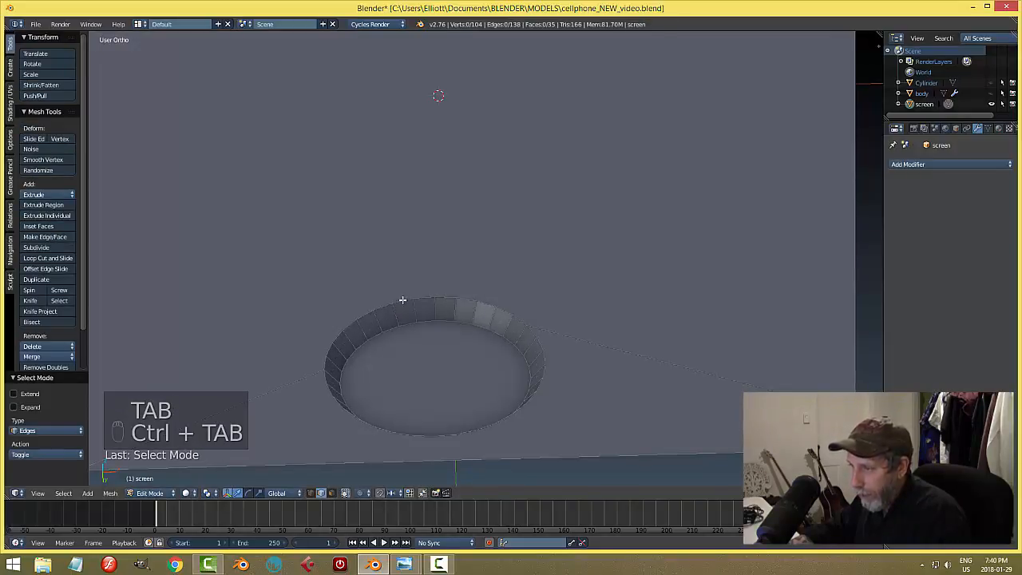
{"action": "right_click", "coordinate": [404, 299], "text": "alt"}
{"action": "middle_click_drag", "start_coordinate": [448, 390], "coordinate": [493, 438]}
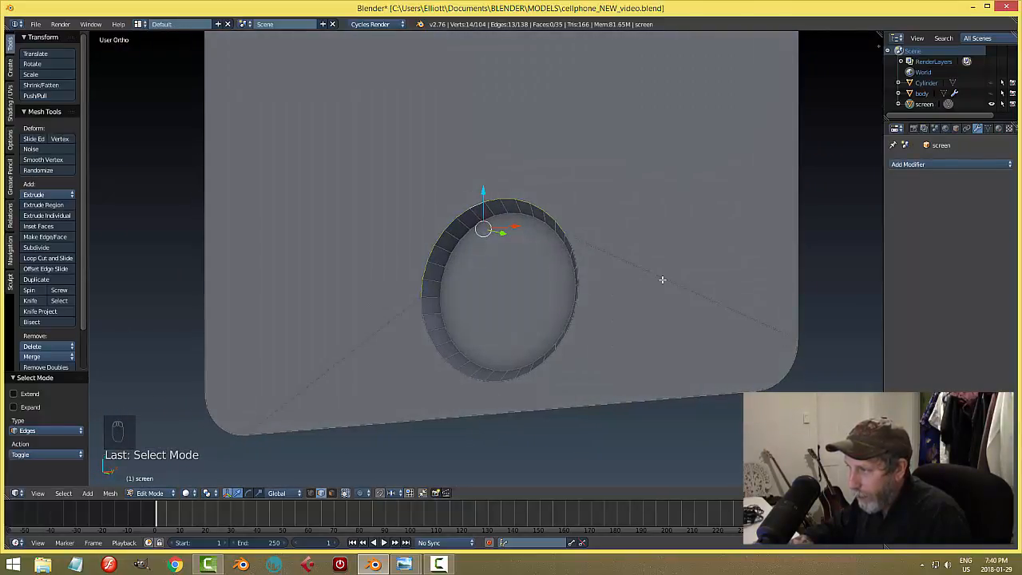
{"action": "right_click", "coordinate": [425, 323], "text": "alt"}
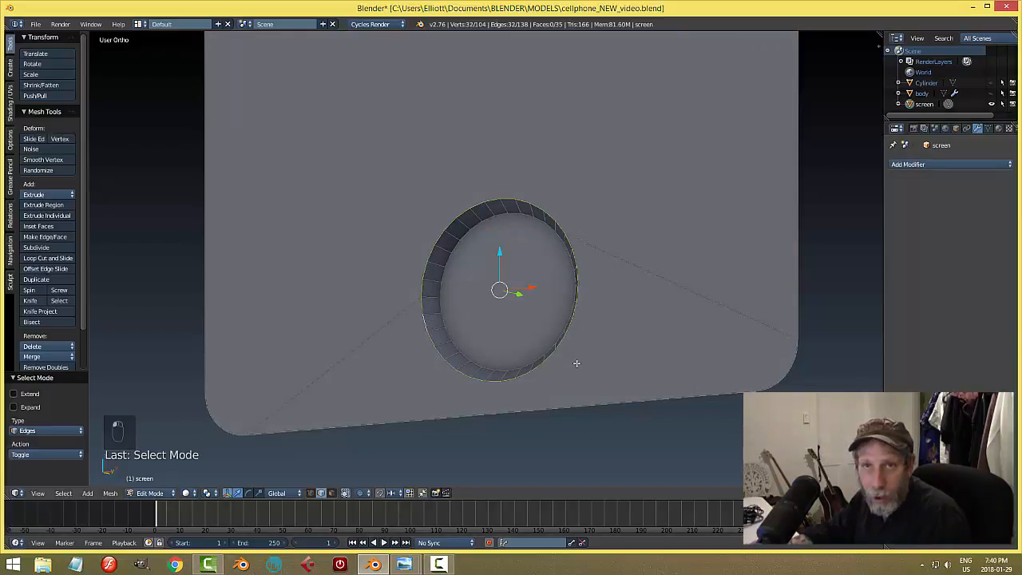
{"action": "middle_click_drag", "start_coordinate": [559, 370], "coordinate": [606, 345]}
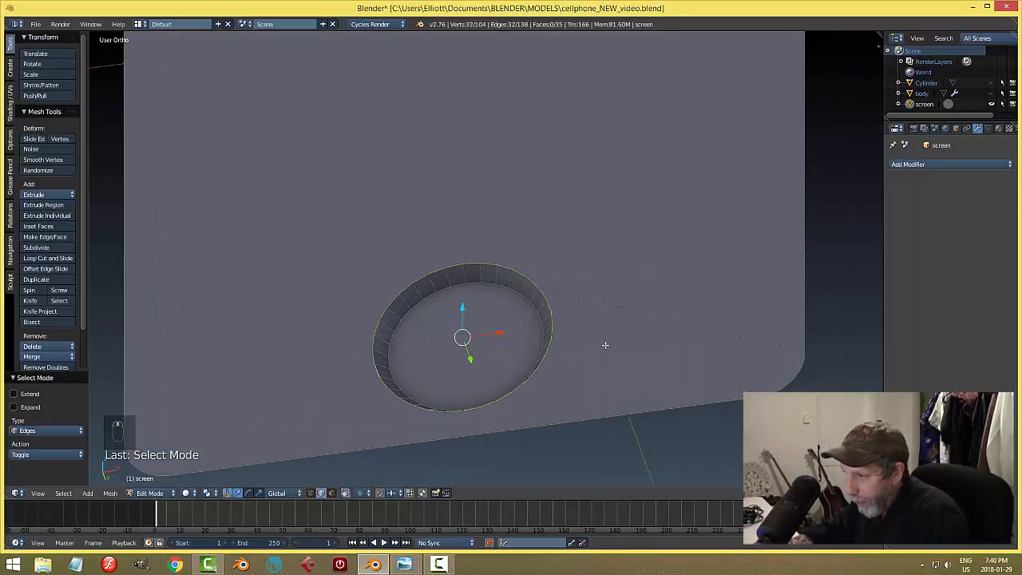
Step: Bevel the recess rim with an offset of about 0.022 and 4 segments, and return to Object Mode
{"action": "key", "text": "ctrl+b"}
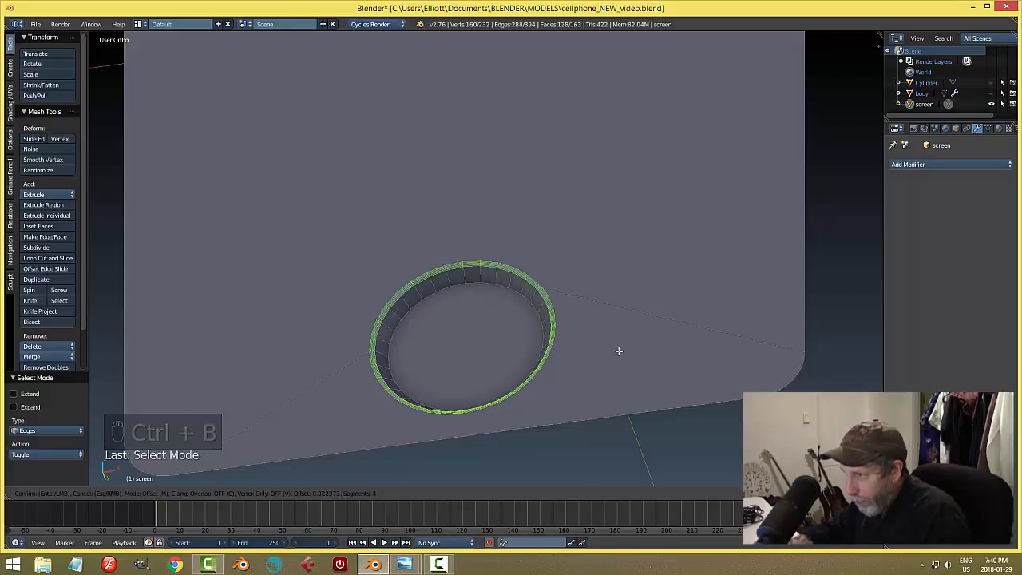
{"action": "scroll", "coordinate": [618, 351], "scroll_direction": "up", "scroll_amount": 1}
{"action": "scroll", "coordinate": [618, 350], "scroll_direction": "up", "scroll_amount": 2}
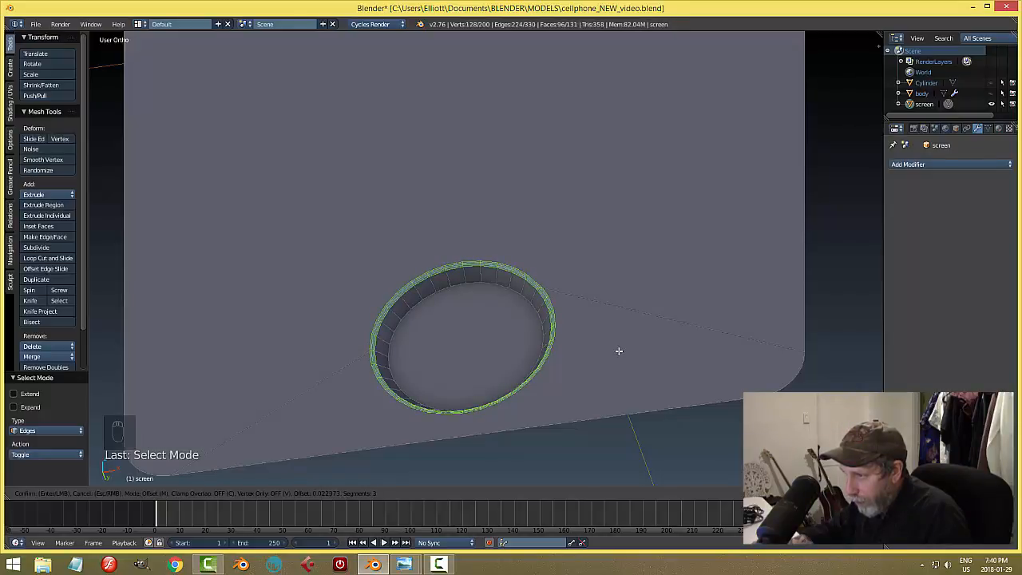
{"action": "left_click", "coordinate": [618, 351]}
{"action": "key", "text": "a"}
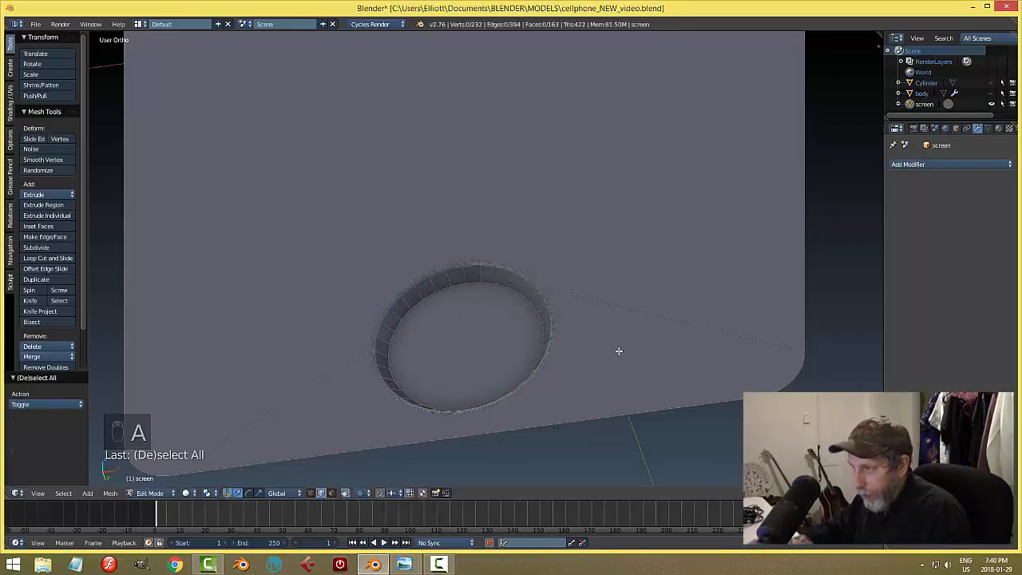
{"action": "key", "text": "Tab"}
{"action": "left_click", "coordinate": [548, 354]}
{"action": "scroll", "coordinate": [598, 349], "scroll_direction": "down", "scroll_amount": 1}
{"action": "middle_click_drag", "start_coordinate": [579, 344], "coordinate": [466, 317]}
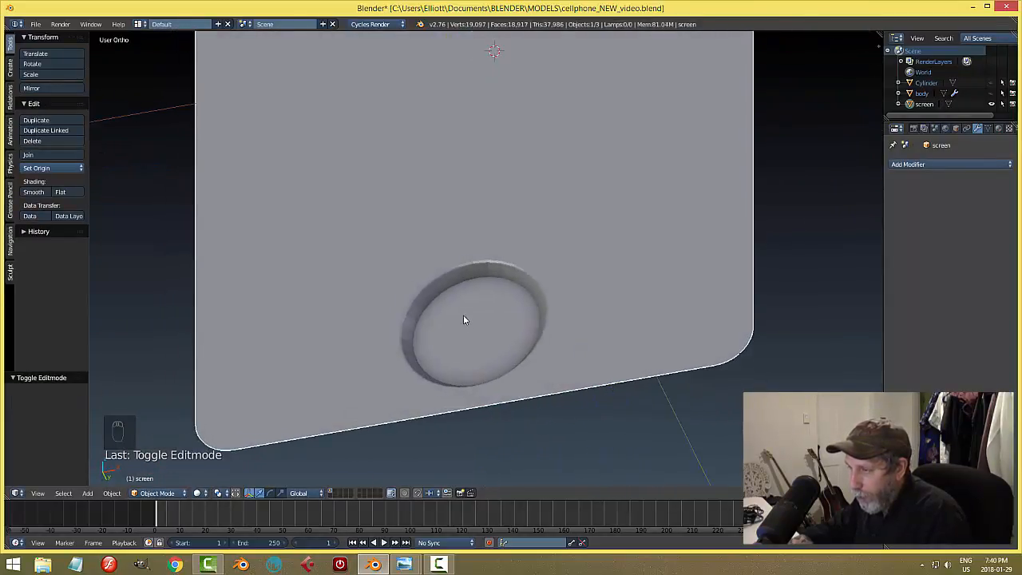
{"action": "scroll", "coordinate": [610, 301], "scroll_direction": "down", "scroll_amount": 1}
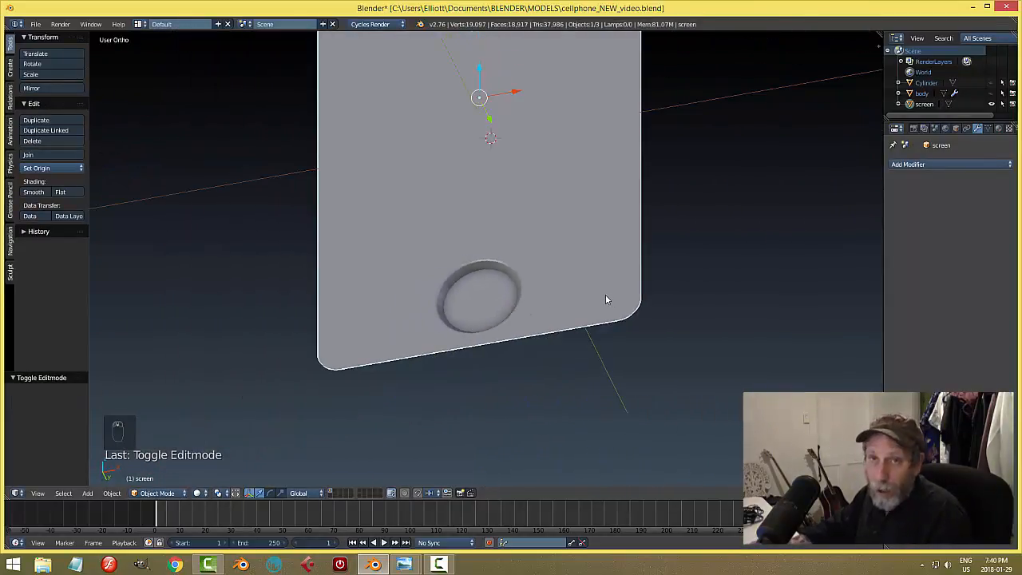
Step: Try smooth shading on the whole screen object and set it back to flat shading
{"action": "left_click", "coordinate": [32, 194]}
{"action": "scroll", "coordinate": [600, 226], "scroll_direction": "down", "scroll_amount": 4}
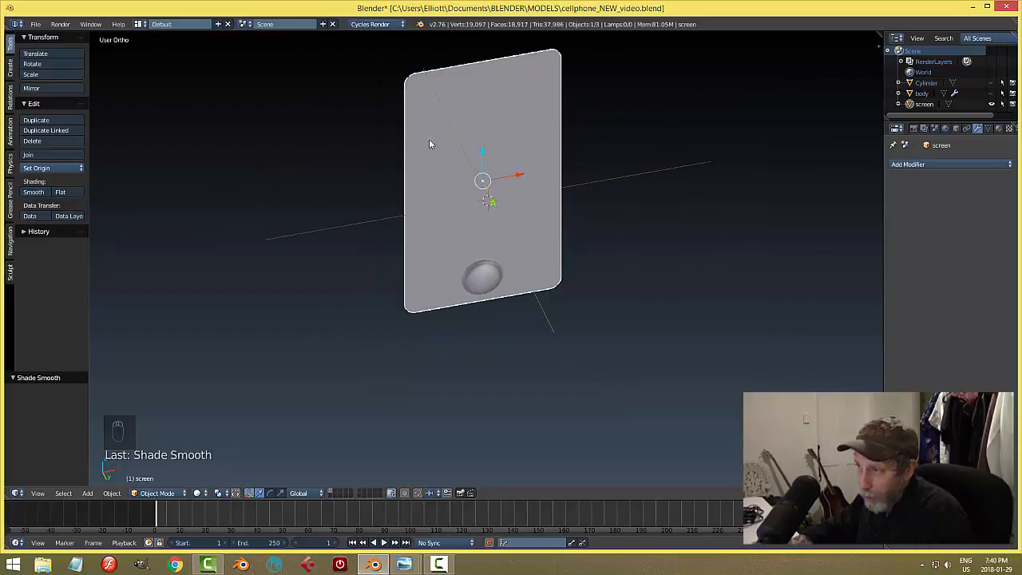
{"action": "left_click", "coordinate": [59, 191]}
{"action": "scroll", "coordinate": [495, 224], "scroll_direction": "up", "scroll_amount": 5}
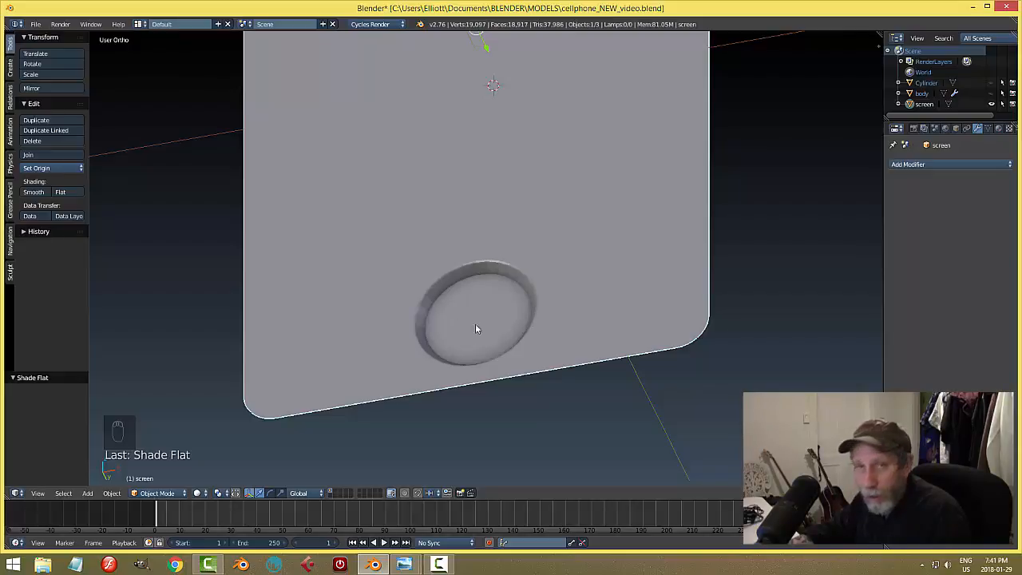
{"action": "scroll", "coordinate": [577, 263], "scroll_direction": "down", "scroll_amount": 1}
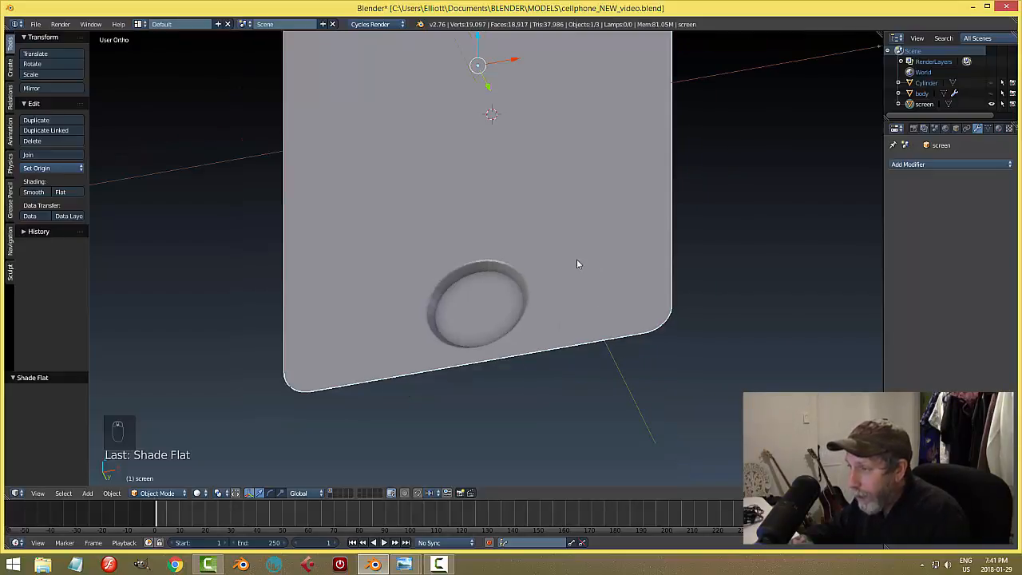
{"action": "scroll", "coordinate": [518, 168], "scroll_direction": "up", "scroll_amount": 1}
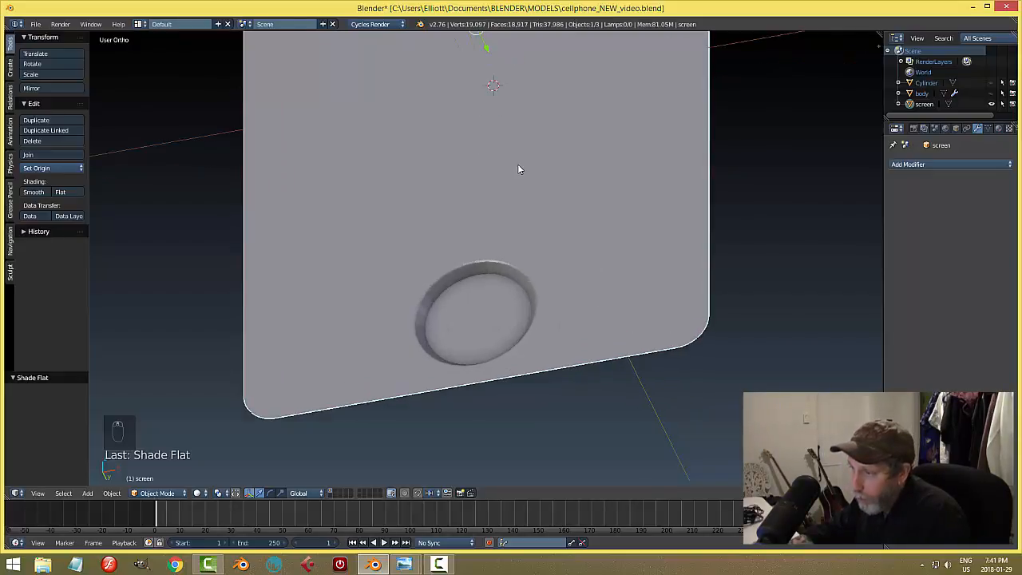
Step: In Edit Mode with face selection, select the recess's floor face and grow the selection through the walls and beveled rim
{"action": "key", "text": "Tab"}
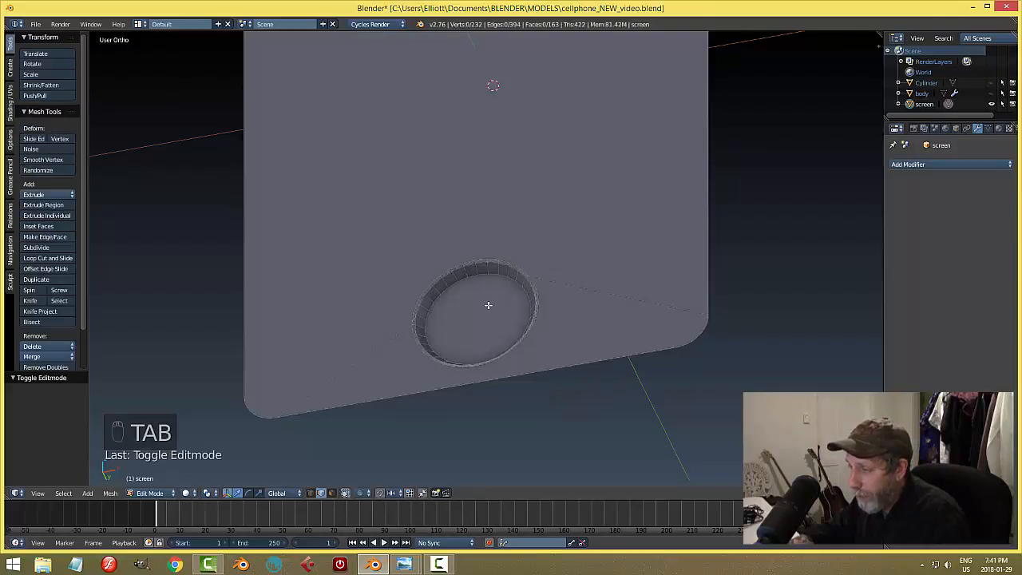
{"action": "scroll", "coordinate": [488, 304], "scroll_direction": "up", "scroll_amount": 1}
{"action": "key", "text": "ctrl+Tab"}
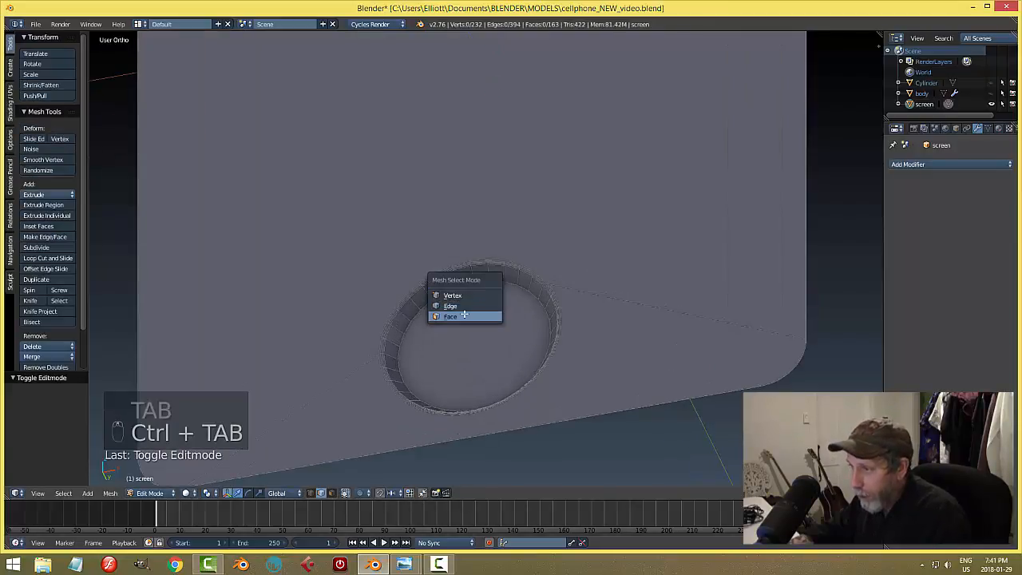
{"action": "left_click", "coordinate": [459, 316]}
{"action": "right_click", "coordinate": [497, 338]}
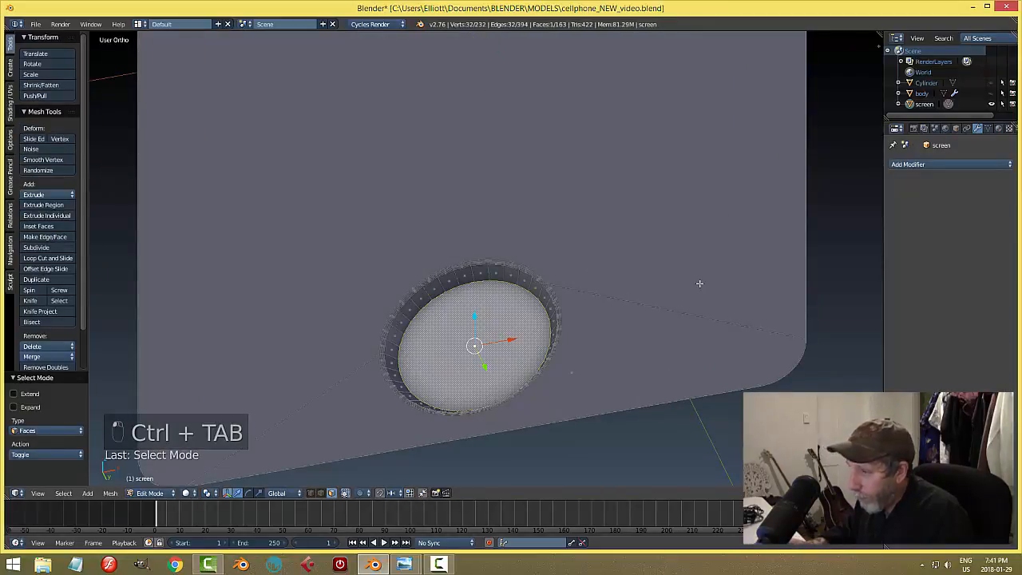
{"action": "key", "text": "ctrl+KP_Add"}
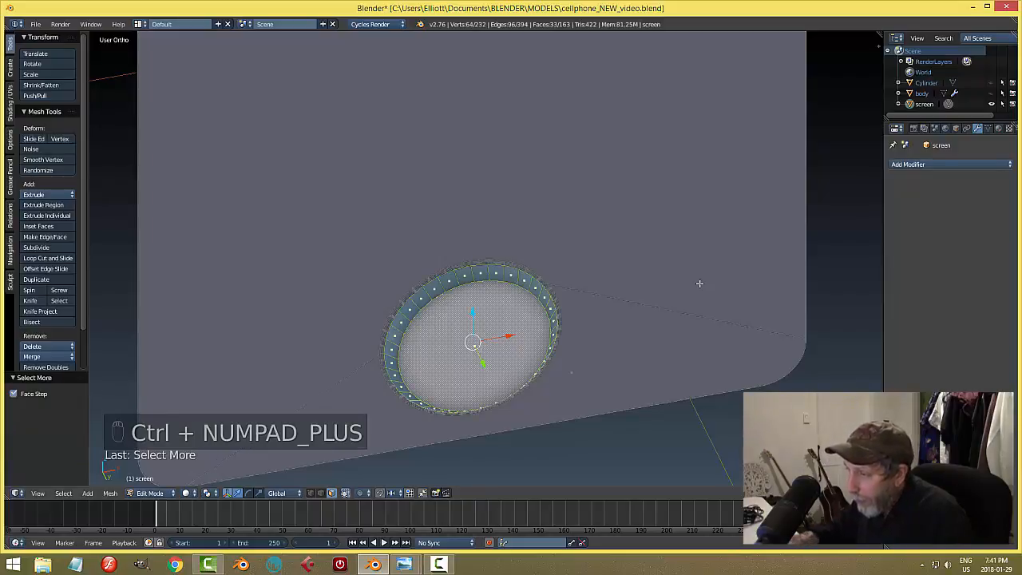
{"action": "scroll", "coordinate": [700, 283], "scroll_direction": "up", "scroll_amount": 5}
{"action": "key", "text": "ctrl+KP_Add"}
{"action": "key", "text": "ctrl+KP_Add"}
{"action": "key", "text": "ctrl+KP_Add"}
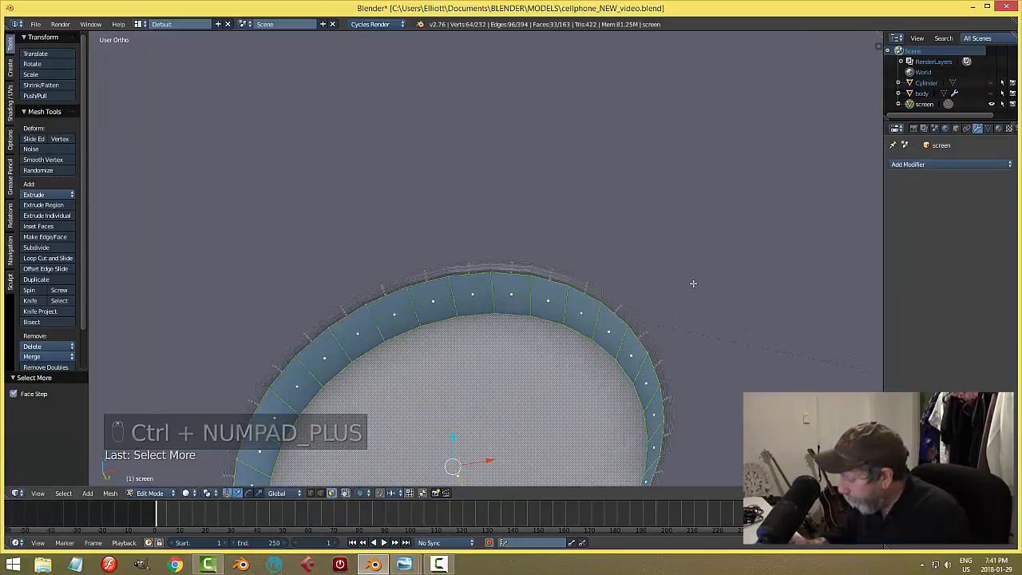
{"action": "key", "text": "ctrl+KP_Add"}
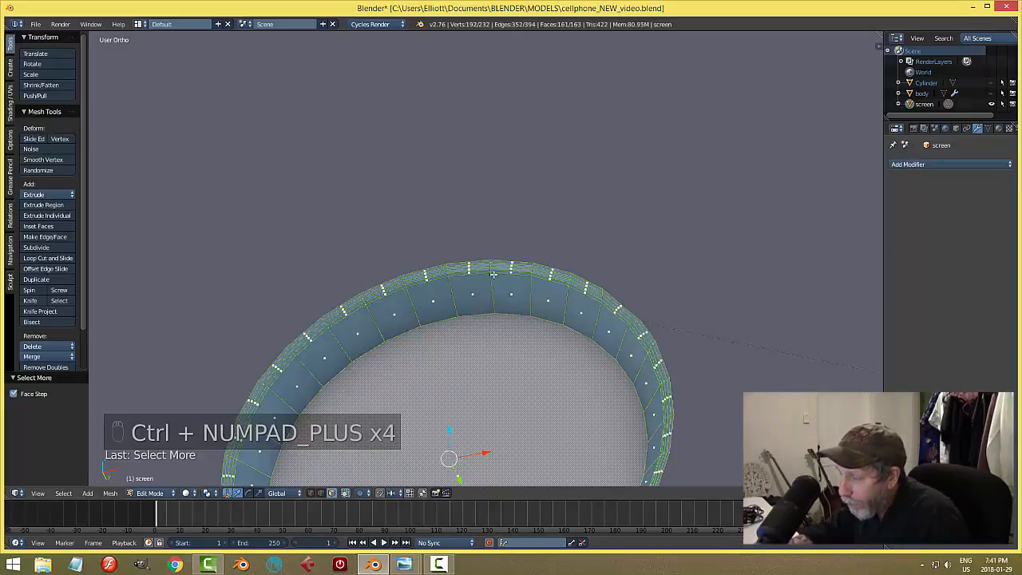
Step: Apply smooth shading to the selected recess faces only, deselect everything and return to Object Mode
{"action": "scroll", "coordinate": [483, 276], "scroll_direction": "down", "scroll_amount": 3}
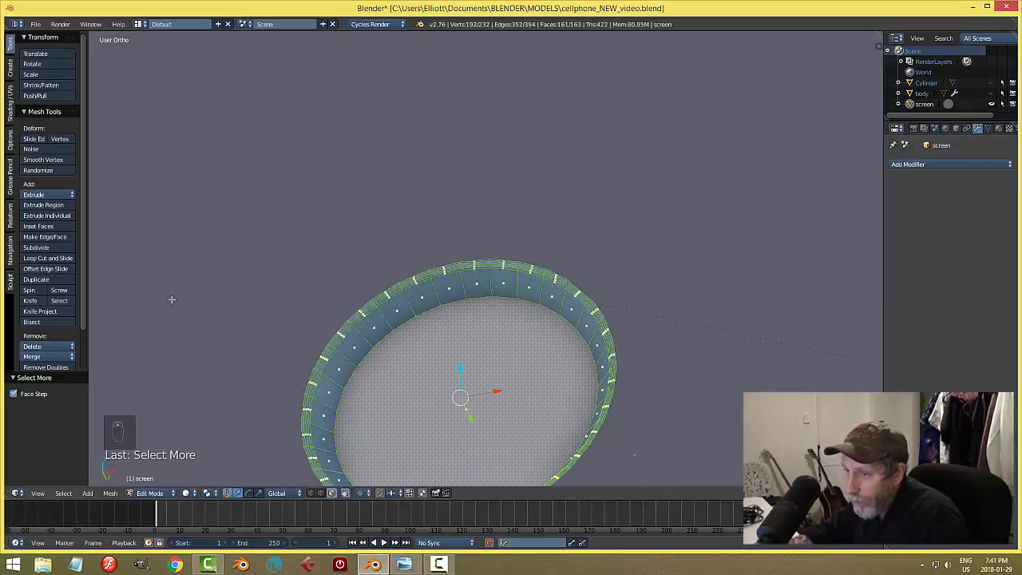
{"action": "left_click", "coordinate": [13, 107]}
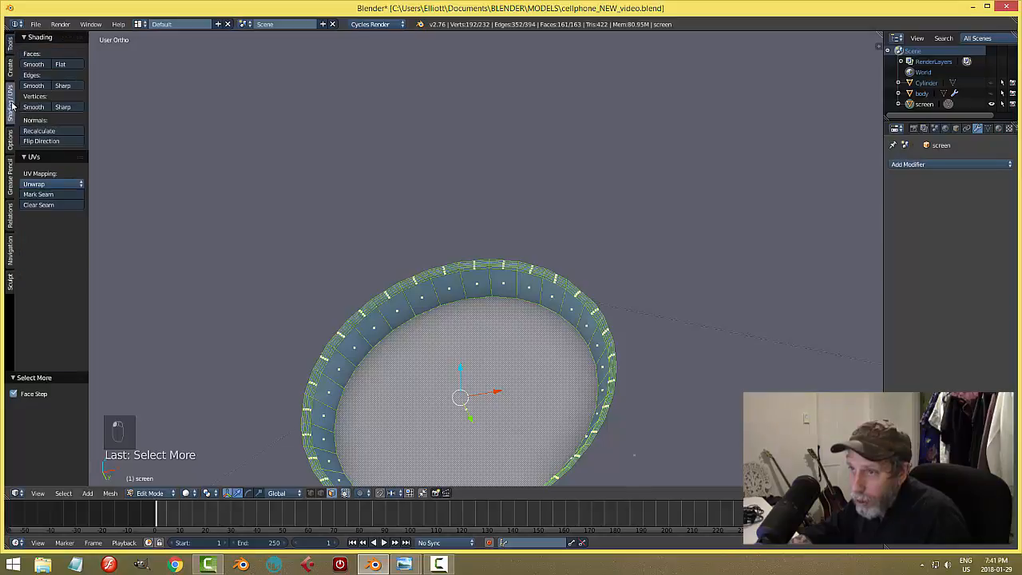
{"action": "left_click", "coordinate": [33, 64]}
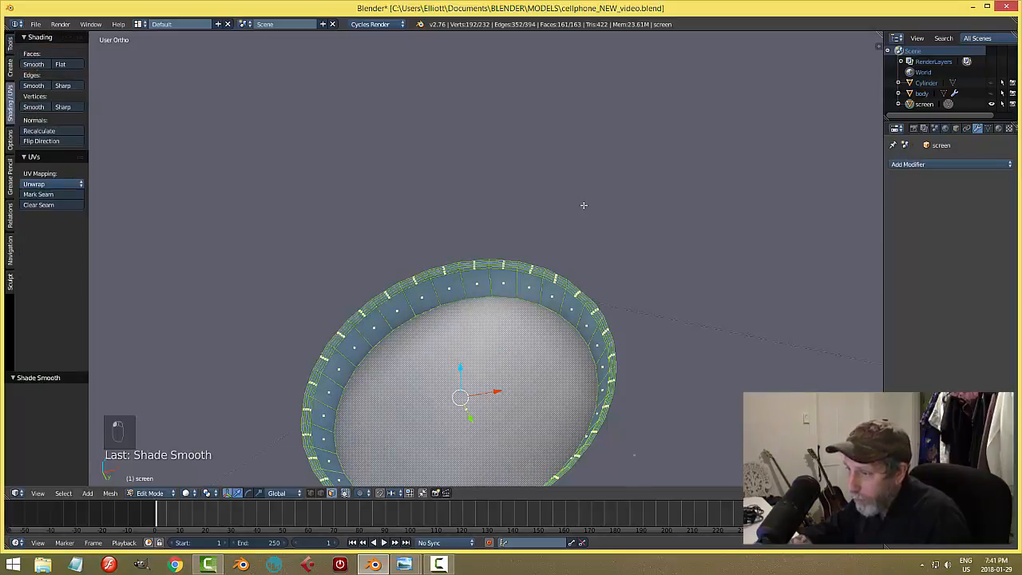
{"action": "key", "text": "a"}
{"action": "key", "text": "Tab"}
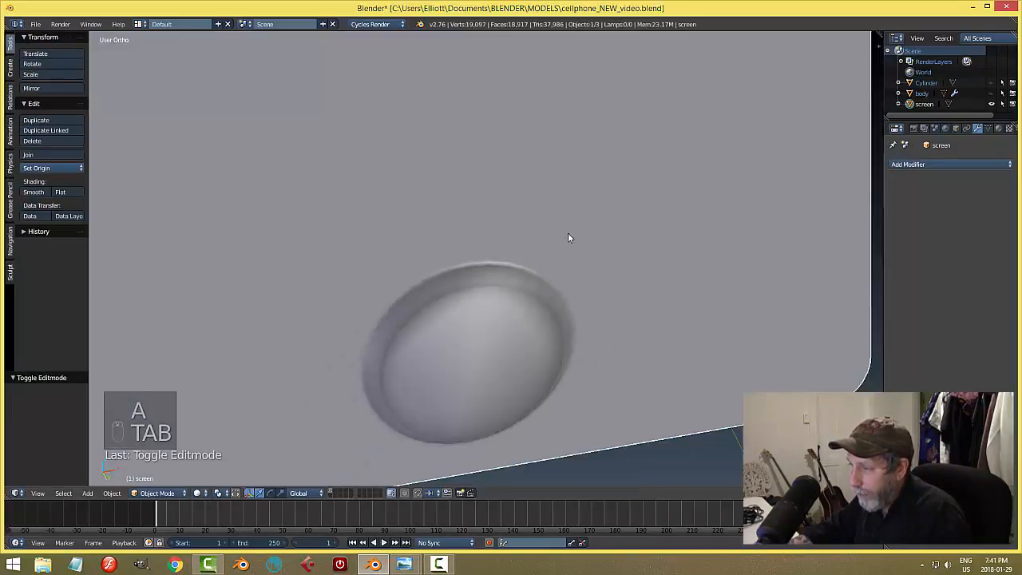
Step: Inspect the smoothed recess from several angles and unhide the phone body and cylinder
{"action": "middle_click_drag", "start_coordinate": [556, 284], "coordinate": [533, 281]}
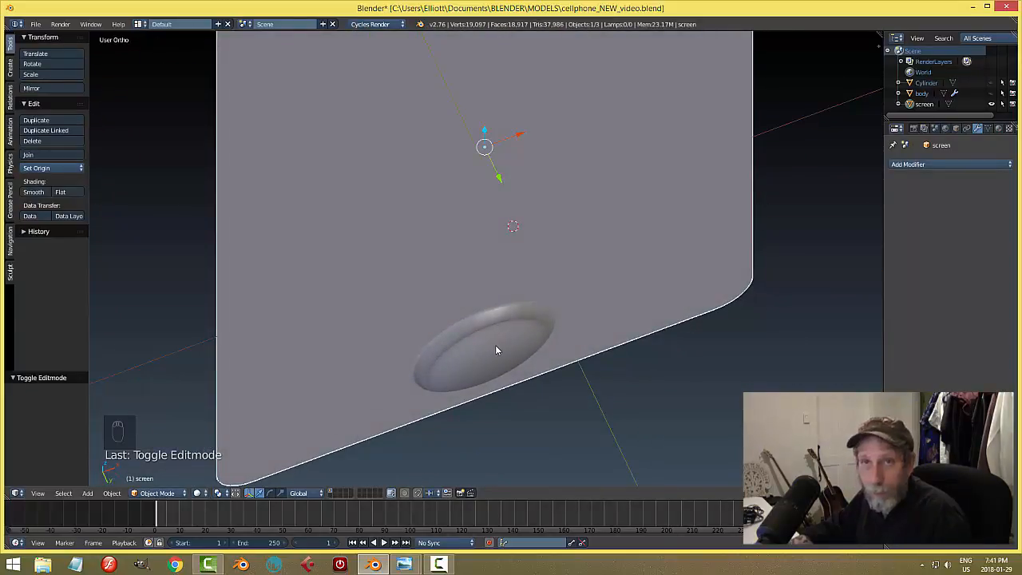
{"action": "scroll", "coordinate": [494, 347], "scroll_direction": "up", "scroll_amount": 3}
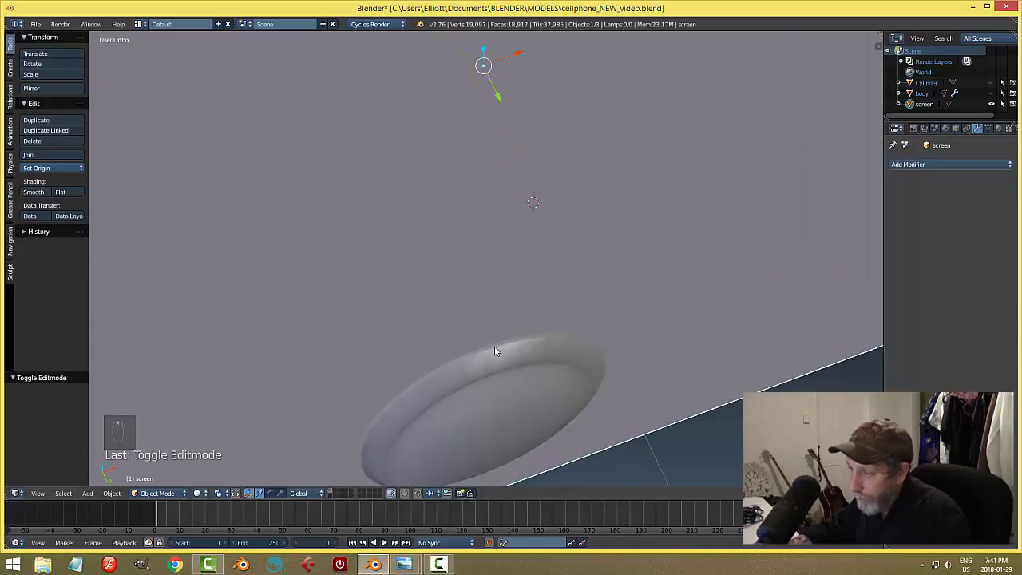
{"action": "scroll", "coordinate": [494, 346], "scroll_direction": "down", "scroll_amount": 2}
{"action": "middle_click_drag", "start_coordinate": [485, 353], "coordinate": [534, 336], "text": "shift"}
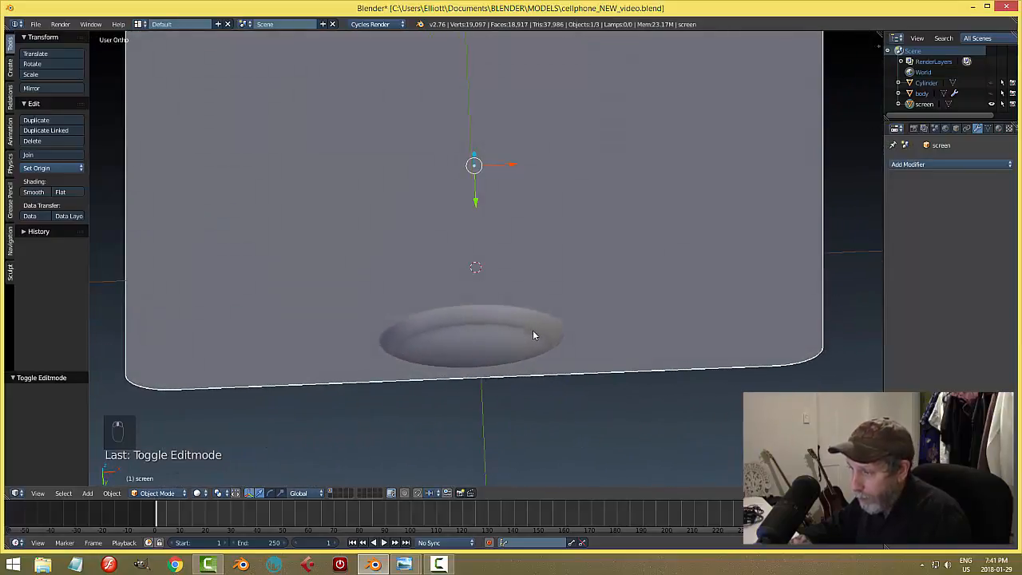
{"action": "key", "text": "alt+h"}
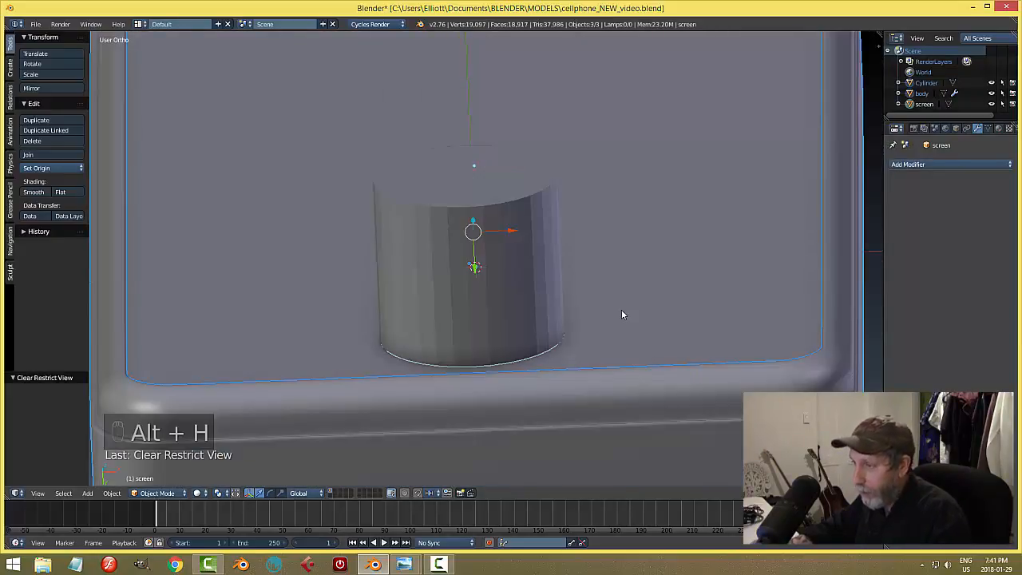
Step: Hide the phone body and pull the button cylinder forward along Y, out in front of the screen
{"action": "right_click", "coordinate": [600, 411]}
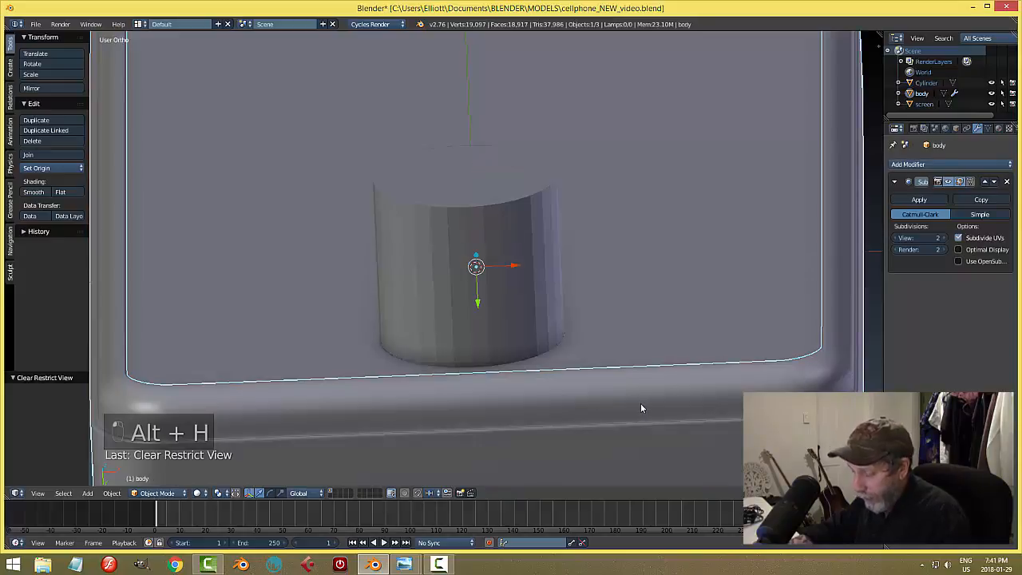
{"action": "key", "text": "h"}
{"action": "right_click", "coordinate": [521, 287]}
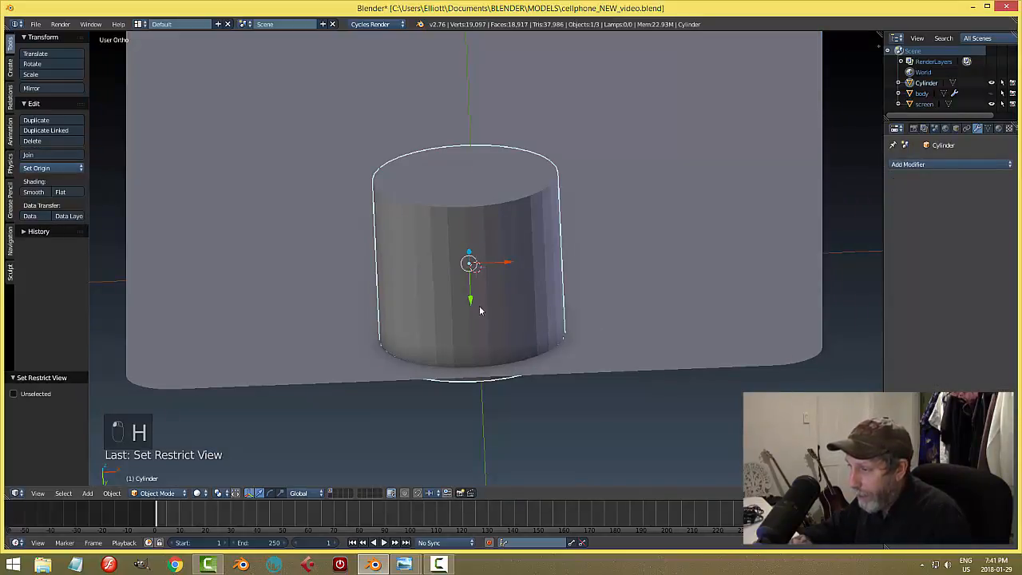
{"action": "middle_click_drag", "start_coordinate": [547, 320], "coordinate": [513, 330]}
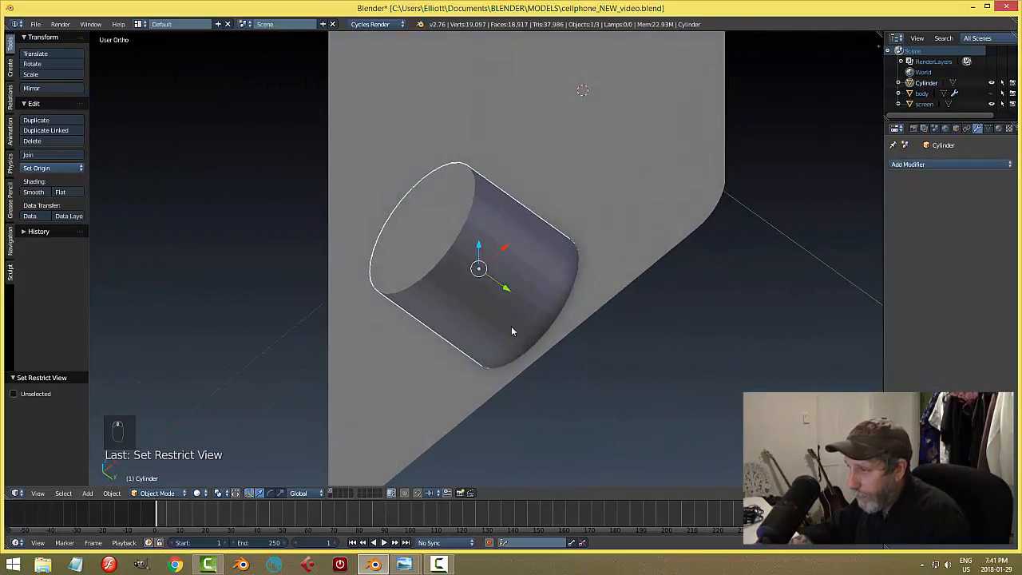
{"action": "left_click_drag", "start_coordinate": [506, 295], "coordinate": [447, 262]}
{"action": "middle_click_drag", "start_coordinate": [447, 262], "coordinate": [546, 262]}
Step: Scale the cylinder's whole mesh down along Y in Edit Mode to flatten it into a thin disc
{"action": "key", "text": "Tab"}
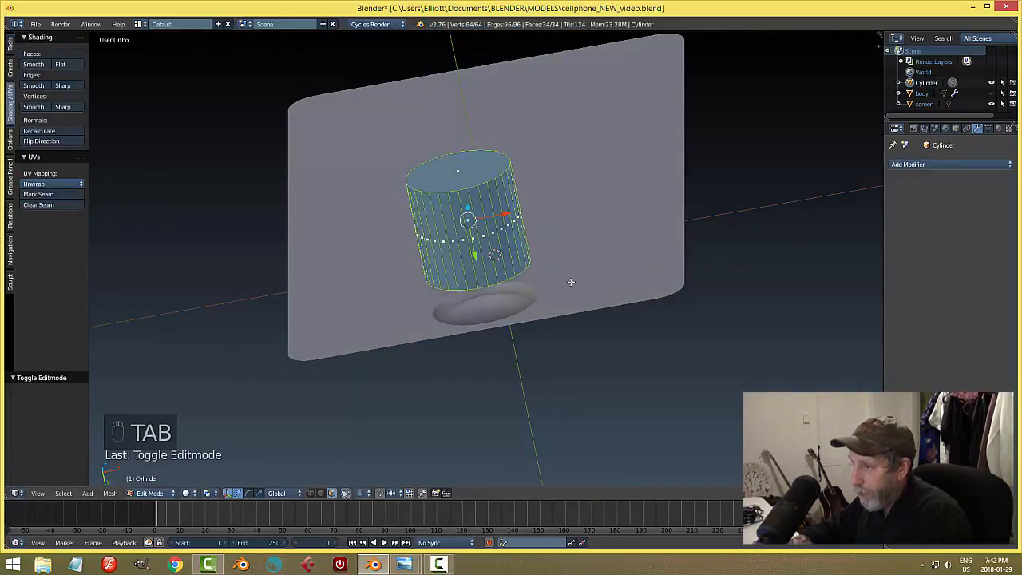
{"action": "middle_click_drag", "start_coordinate": [610, 302], "coordinate": [559, 361]}
{"action": "key", "text": "s"}
{"action": "key", "text": "y"}
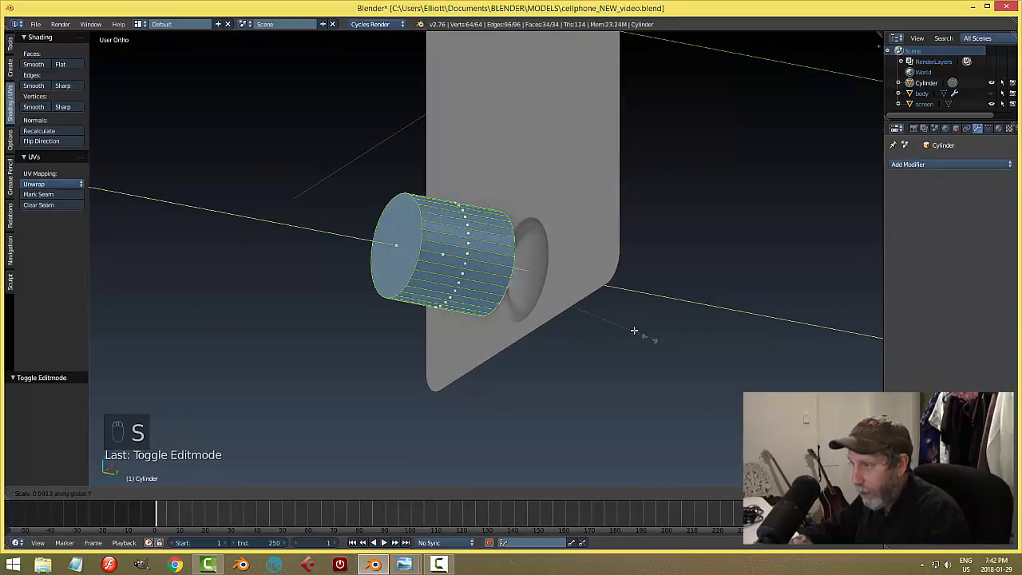
{"action": "left_click", "coordinate": [470, 269]}
Step: Switch to edge selection mode and recalculate the normals of the whole disc mesh
{"action": "middle_click_drag", "start_coordinate": [480, 317], "coordinate": [586, 249]}
{"action": "key", "text": "a"}
{"action": "key", "text": "ctrl+Tab"}
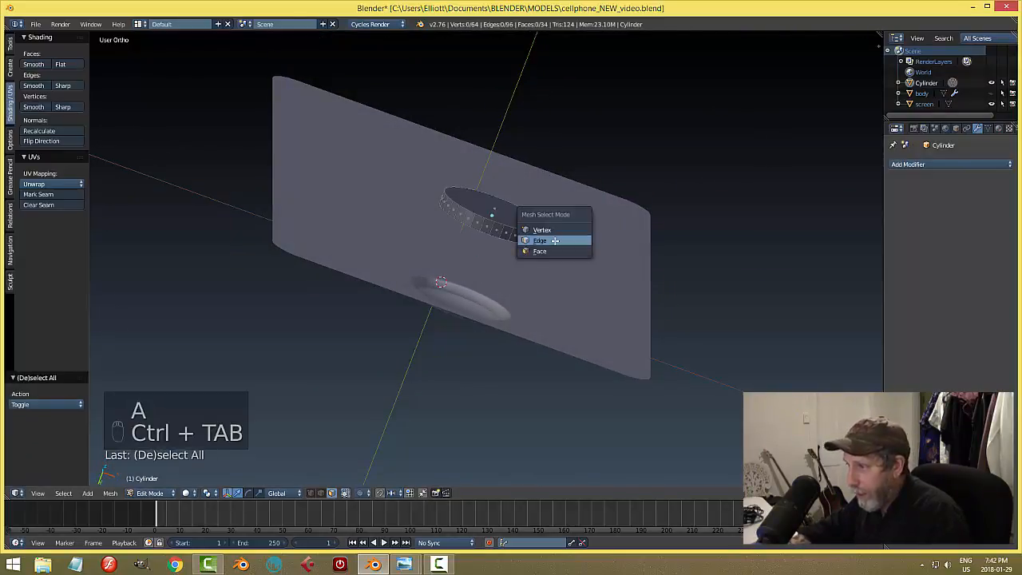
{"action": "left_click", "coordinate": [559, 241]}
{"action": "key", "text": "a"}
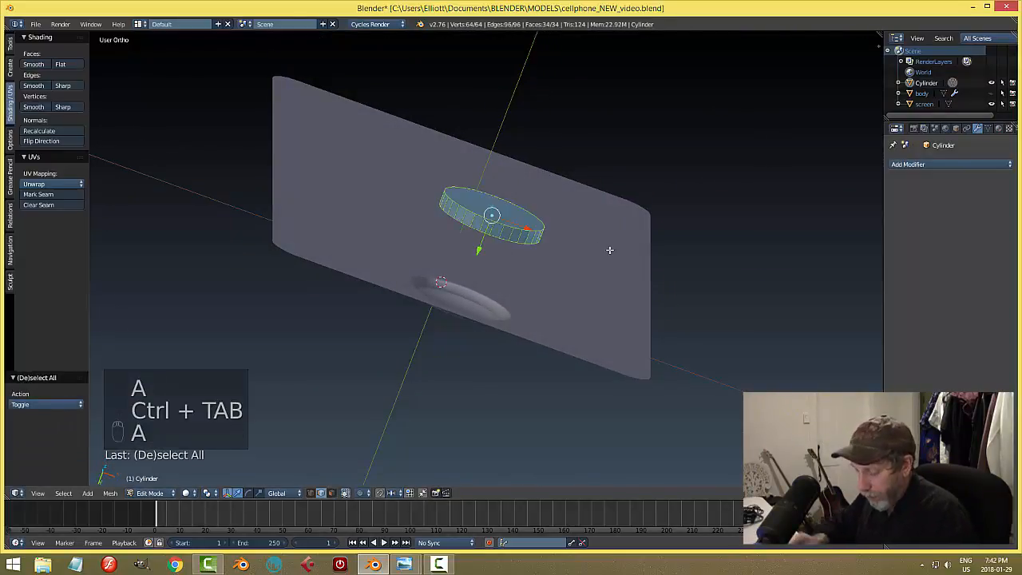
{"action": "key", "text": "ctrl+n"}
{"action": "key", "text": "a"}
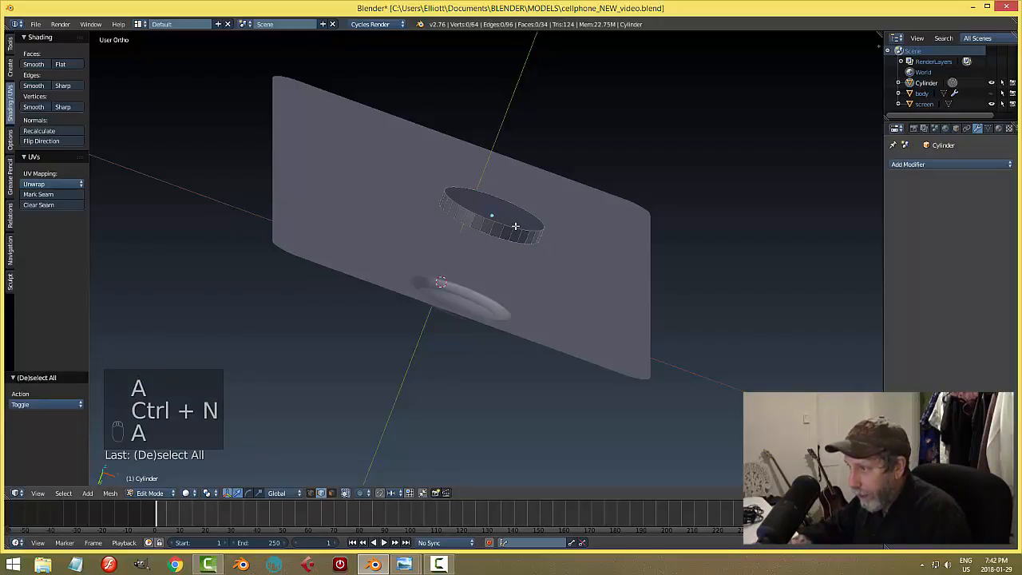
Step: Bevel the rim of the disc's front face with 5 segments and return to Object Mode
{"action": "right_click", "coordinate": [515, 226]}
{"action": "middle_click_drag", "start_coordinate": [599, 245], "coordinate": [578, 258]}
{"action": "scroll", "coordinate": [578, 258], "scroll_direction": "up", "scroll_amount": 3}
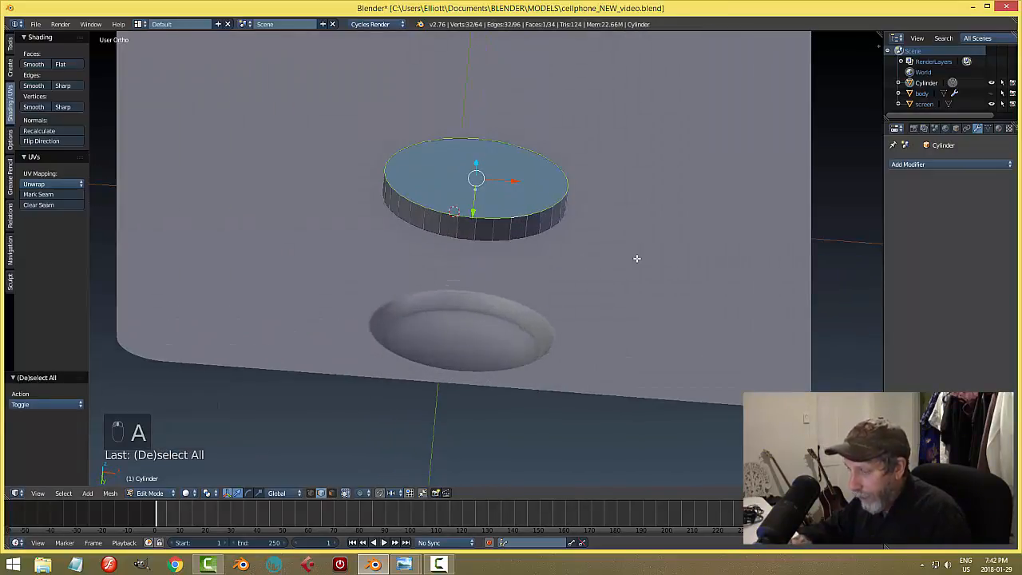
{"action": "key", "text": "ctrl+b"}
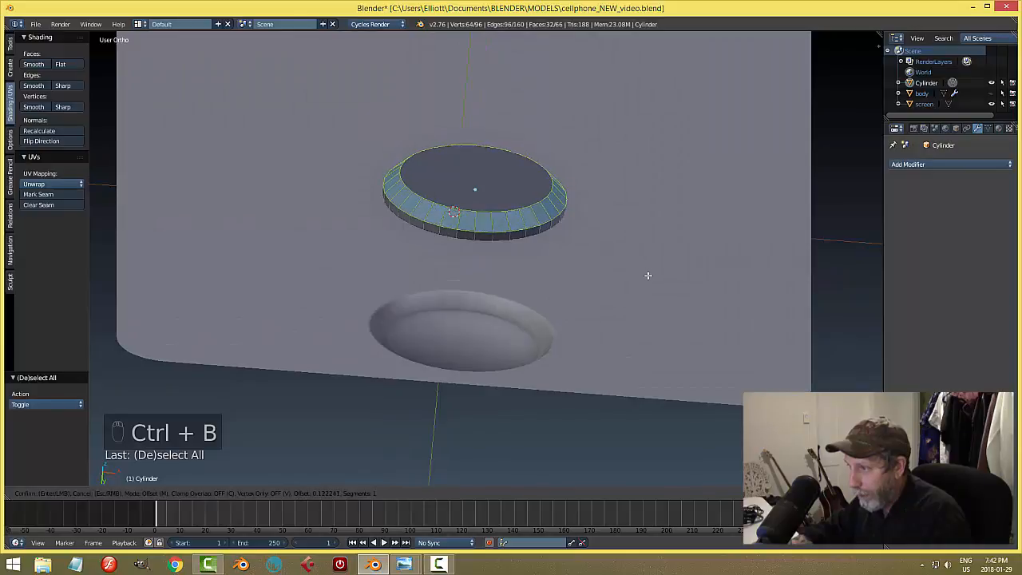
{"action": "scroll", "coordinate": [646, 271], "scroll_direction": "up", "scroll_amount": 4}
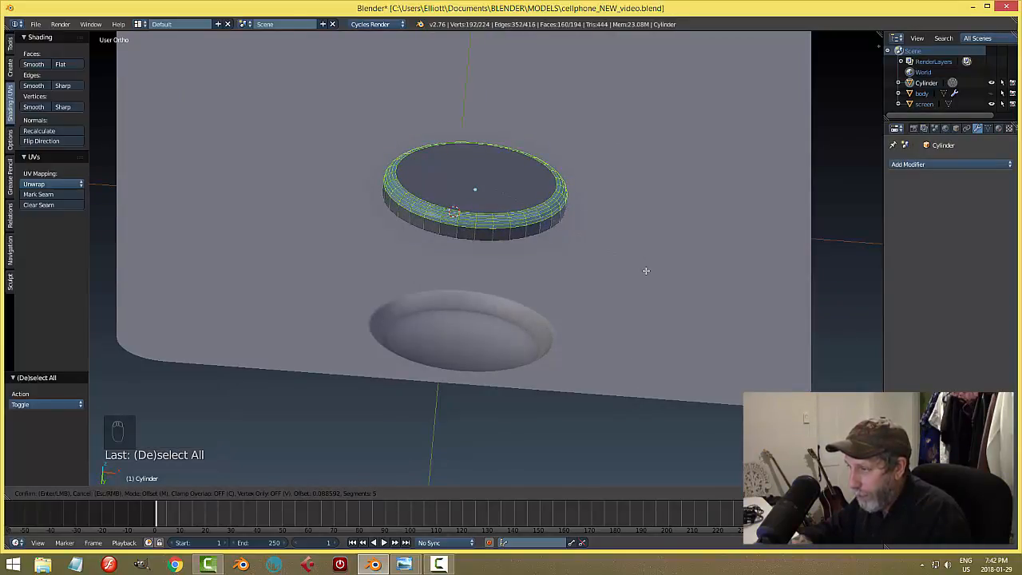
{"action": "left_click", "coordinate": [646, 271]}
{"action": "key", "text": "a"}
{"action": "key", "text": "Tab"}
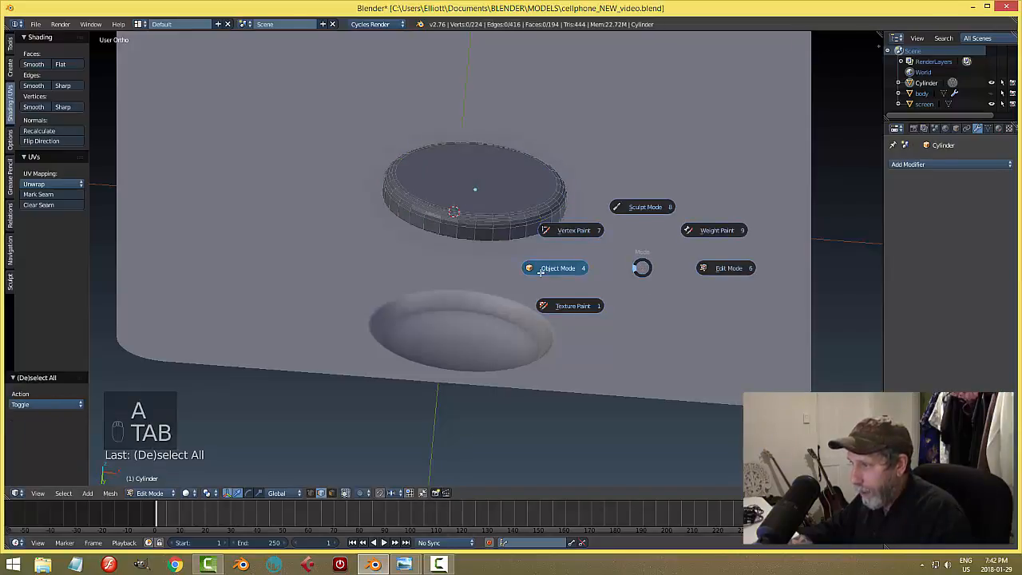
{"action": "left_click", "coordinate": [540, 271]}
Step: Move the disc about 1.34 units along Y into the screen's round recess and save over cellphone_NEW_video.blend
{"action": "middle_click_drag", "start_coordinate": [551, 249], "coordinate": [520, 276]}
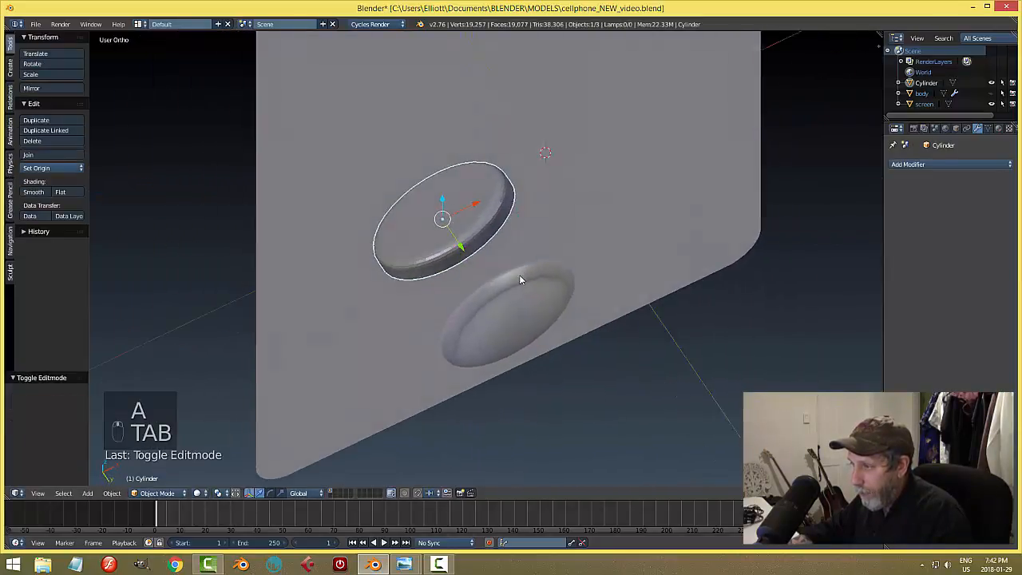
{"action": "left_click_drag", "start_coordinate": [461, 248], "coordinate": [525, 356]}
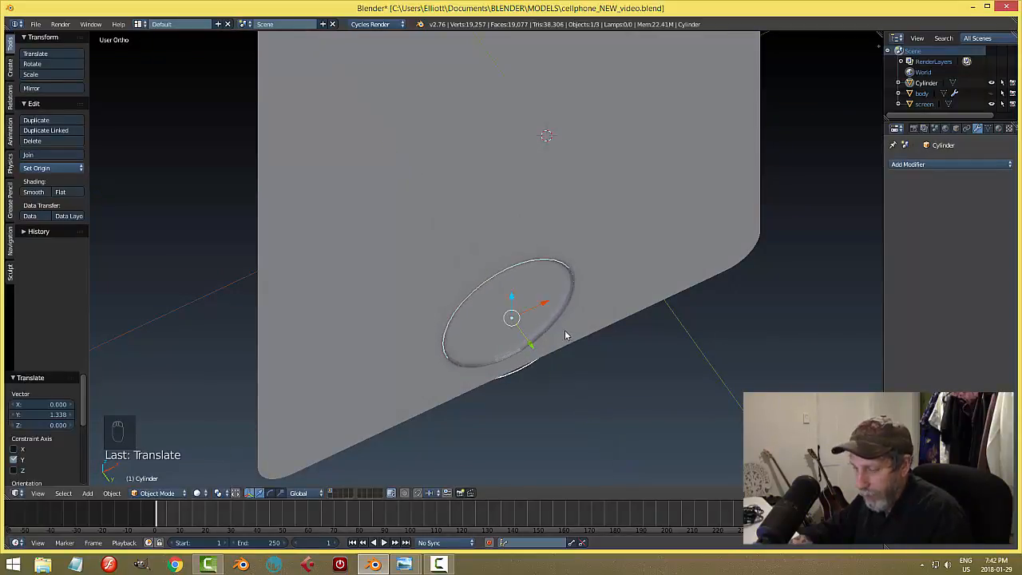
{"action": "key", "text": "a"}
{"action": "middle_click_drag", "start_coordinate": [521, 338], "coordinate": [570, 315]}
{"action": "key", "text": "ctrl+s"}
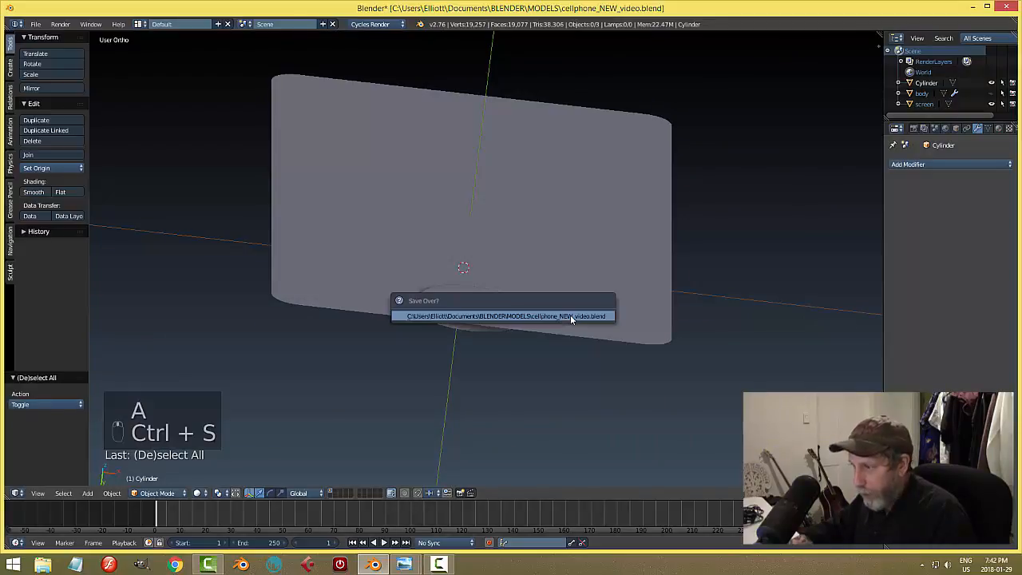
{"action": "left_click", "coordinate": [570, 314]}
Step: Try smooth shading on the button disc, set it back to flat and save the file
{"action": "scroll", "coordinate": [562, 290], "scroll_direction": "up", "scroll_amount": 6}
{"action": "right_click", "coordinate": [504, 312]}
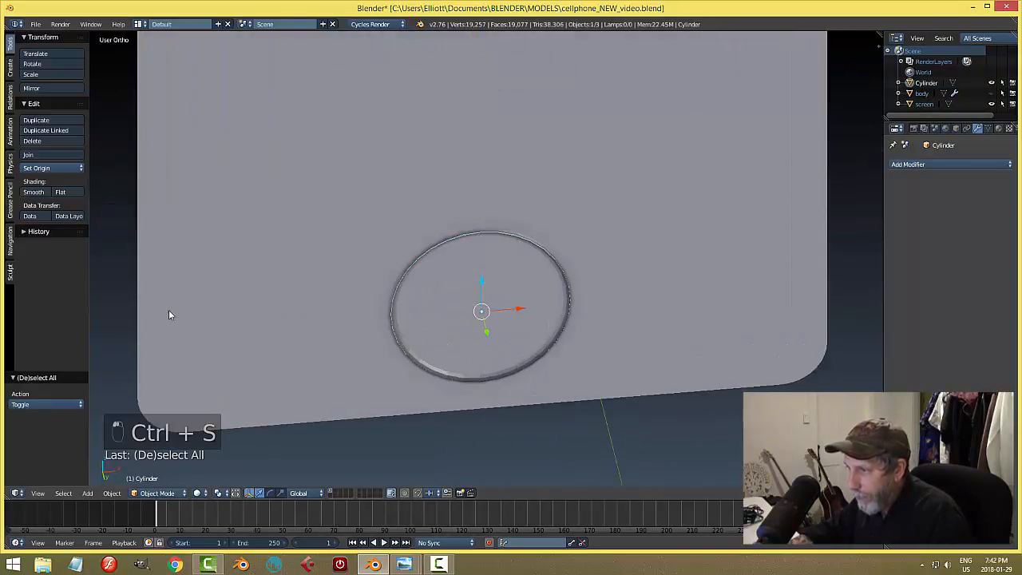
{"action": "left_click", "coordinate": [33, 191]}
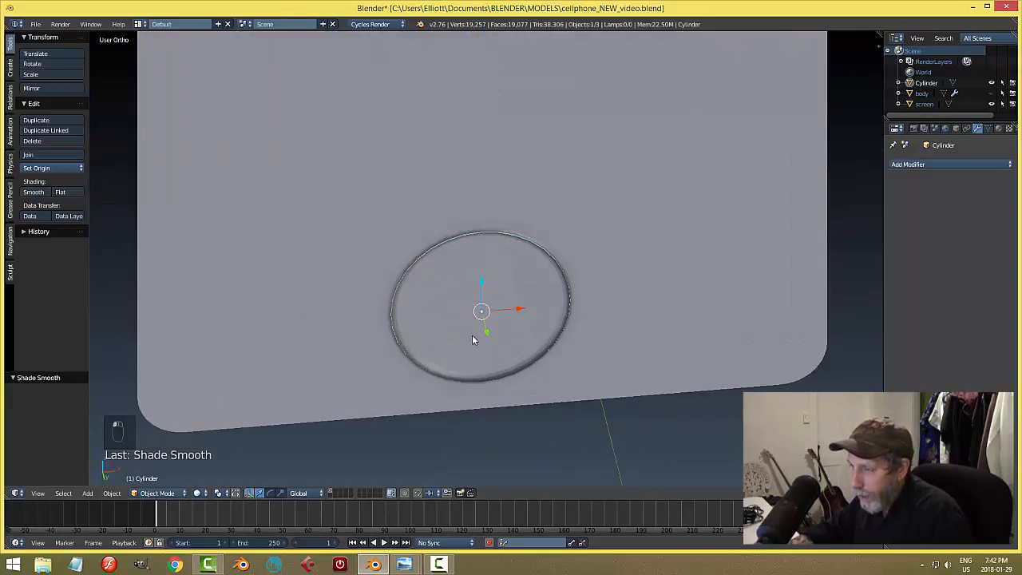
{"action": "left_click", "coordinate": [64, 192]}
{"action": "key", "text": "ctrl+s"}
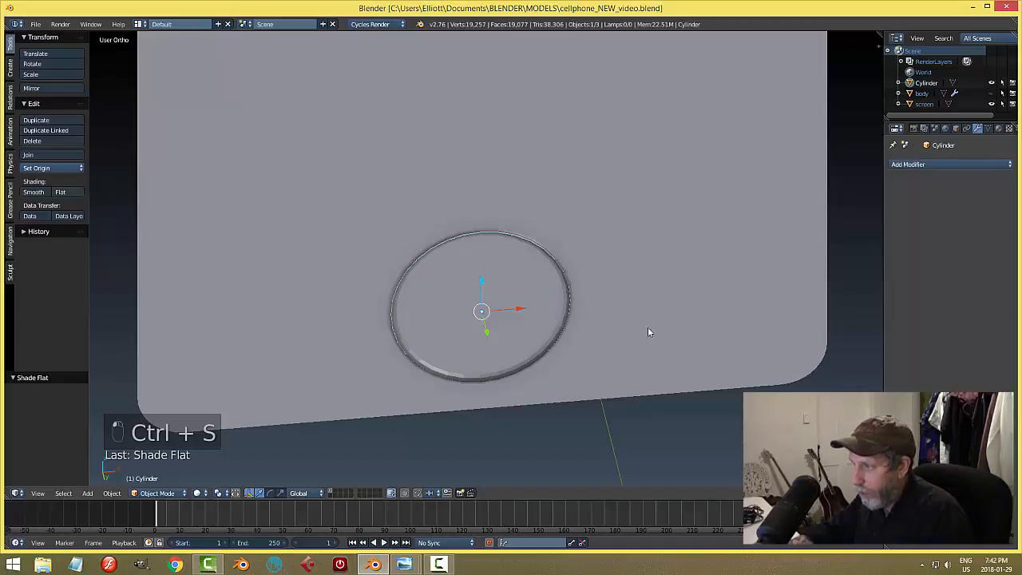
Step: Add a Subdivision Surface modifier to the button disc with 2 view subdivisions
{"action": "left_click", "coordinate": [909, 166]}
{"action": "left_click", "coordinate": [830, 341]}
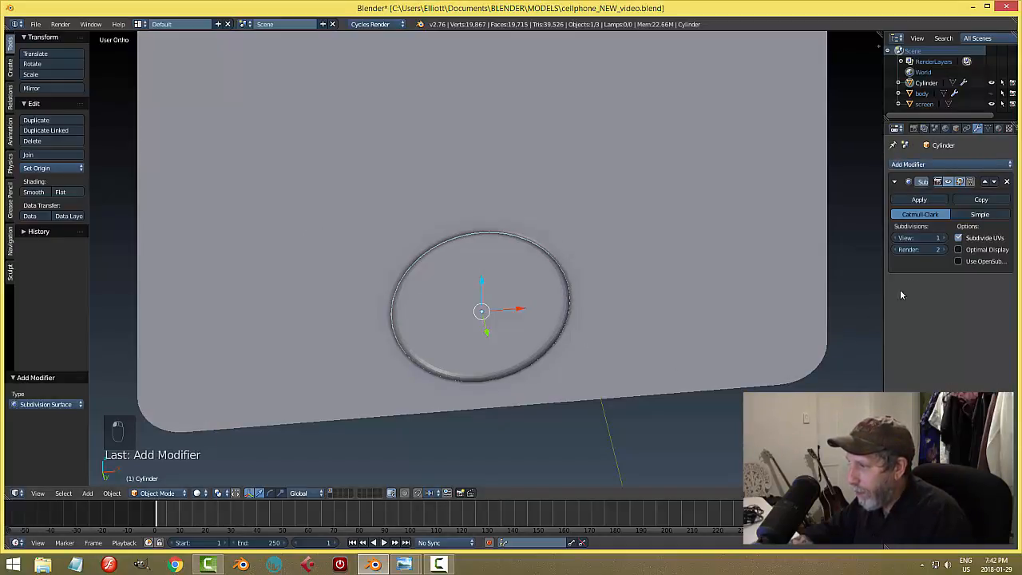
{"action": "key", "text": "a"}
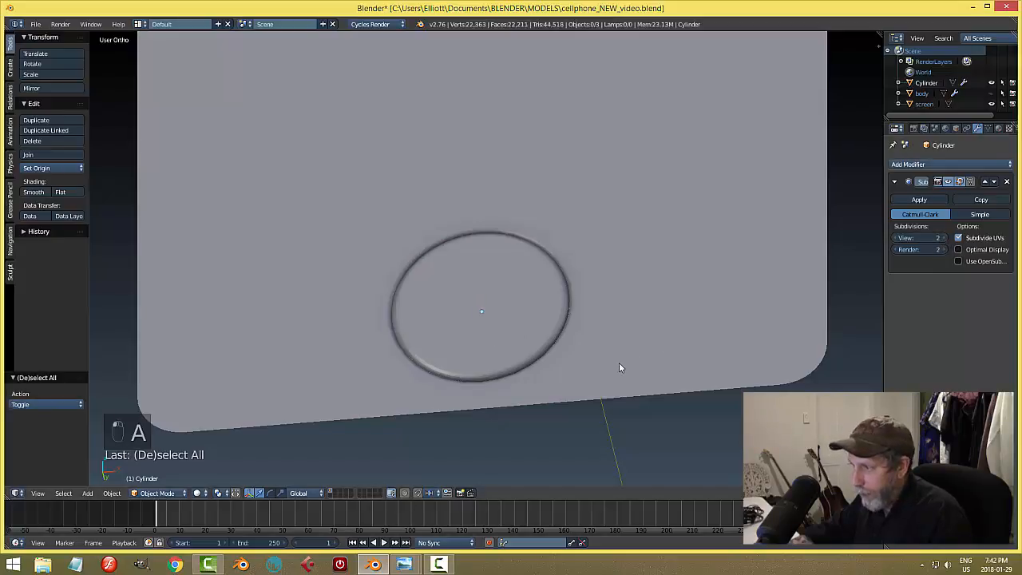
{"action": "middle_click_drag", "start_coordinate": [619, 364], "coordinate": [559, 346]}
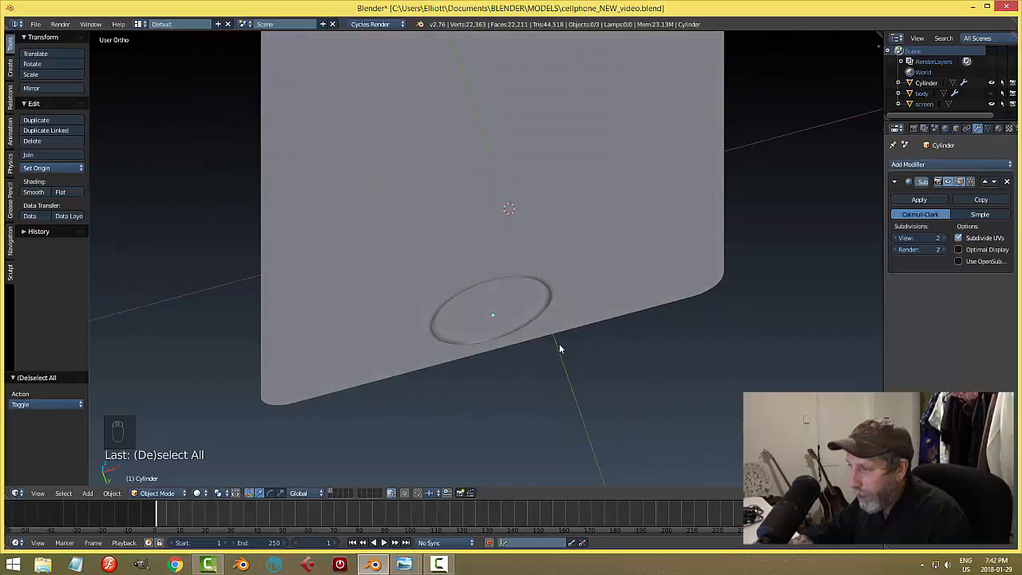
Step: Apply smooth shading to the subdivided button disc and save over cellphone_NEW_video.blend
{"action": "scroll", "coordinate": [559, 346], "scroll_direction": "up", "scroll_amount": 3}
{"action": "right_click", "coordinate": [543, 353]}
{"action": "left_click", "coordinate": [34, 192]}
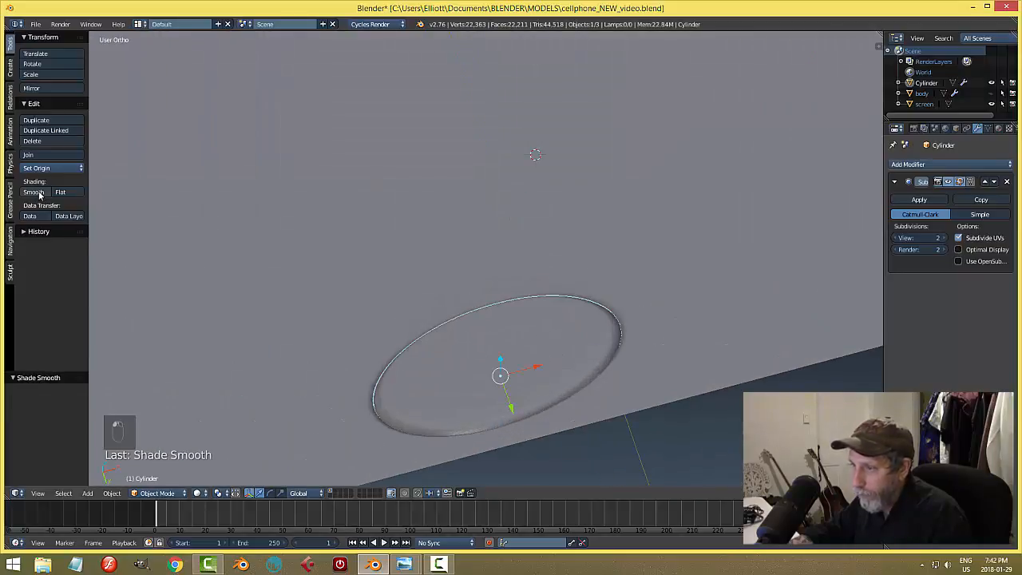
{"action": "key", "text": "a"}
{"action": "key", "text": "ctrl+s"}
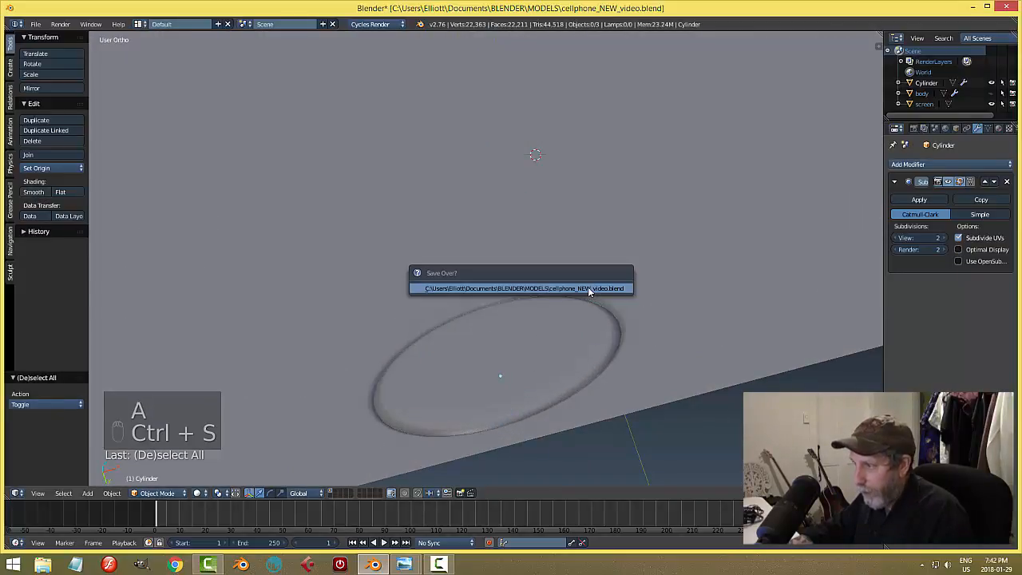
{"action": "middle_click_drag", "start_coordinate": [587, 293], "coordinate": [566, 304]}
{"action": "scroll", "coordinate": [524, 364], "scroll_direction": "down", "scroll_amount": 2}
{"action": "middle_click_drag", "start_coordinate": [525, 363], "coordinate": [525, 331]}
Step: Check the button's hole pattern in the cellphone.jpg reference and display the model in wireframe from the front over the blueprint
{"action": "mouse_move", "coordinate": [403, 566]}
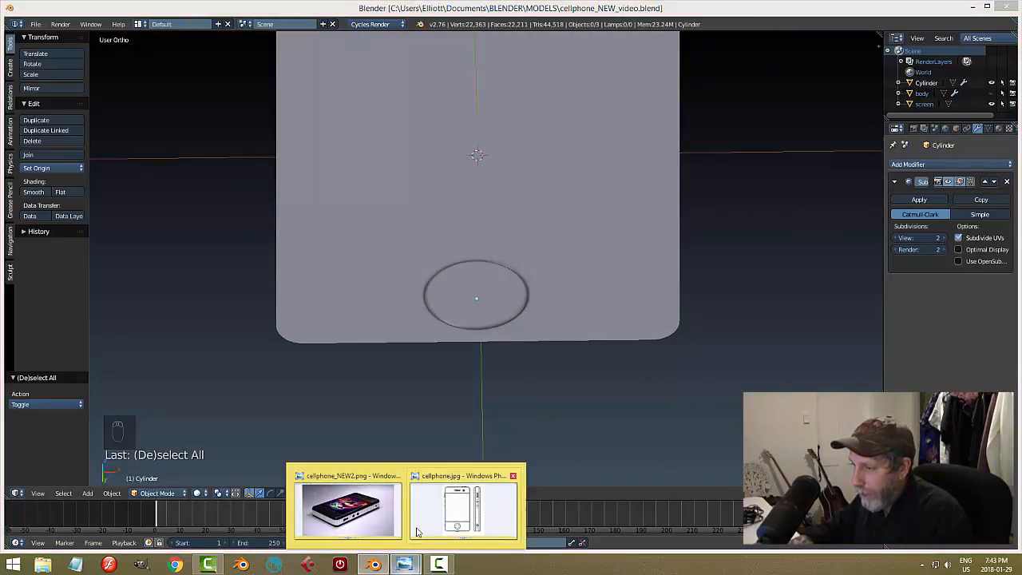
{"action": "mouse_move", "coordinate": [444, 510]}
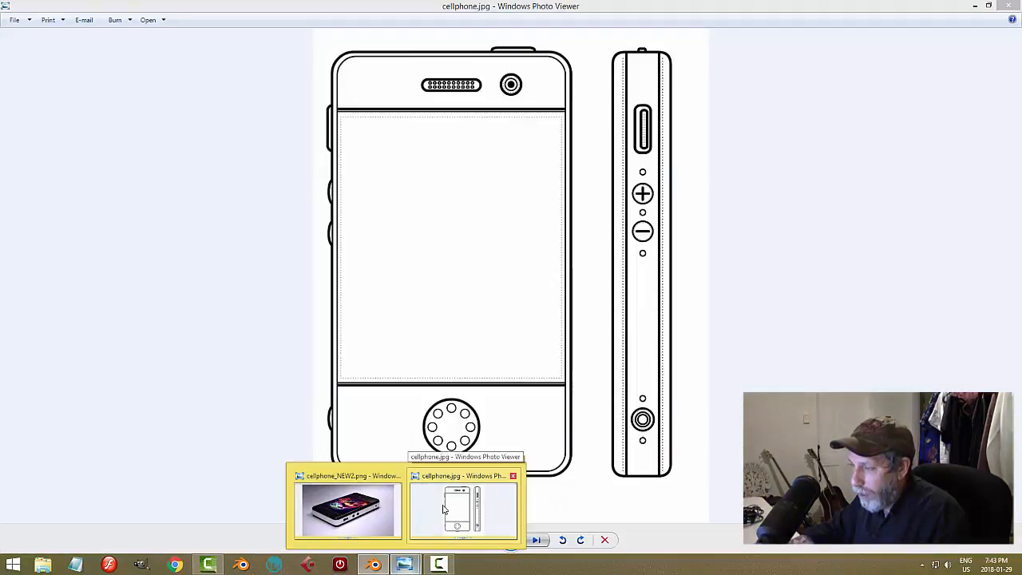
{"action": "mouse_move", "coordinate": [369, 517]}
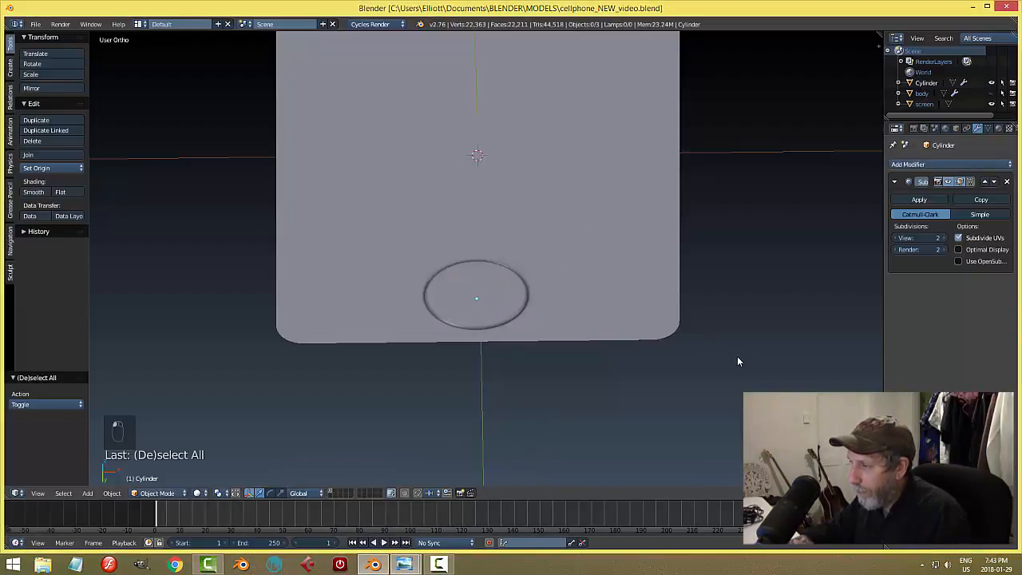
{"action": "mouse_move", "coordinate": [737, 360]}
{"action": "middle_mouse_down"}
{"action": "mouse_move", "coordinate": [732, 322]}
{"action": "mouse_move", "coordinate": [728, 359]}
{"action": "middle_mouse_up"}
{"action": "key", "text": "KP_1"}
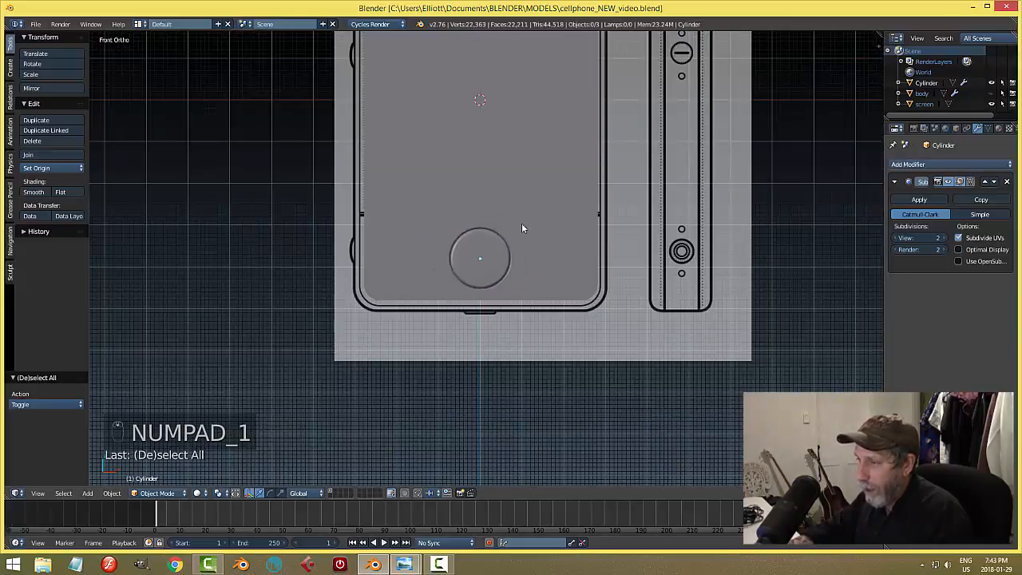
{"action": "key", "text": "z"}
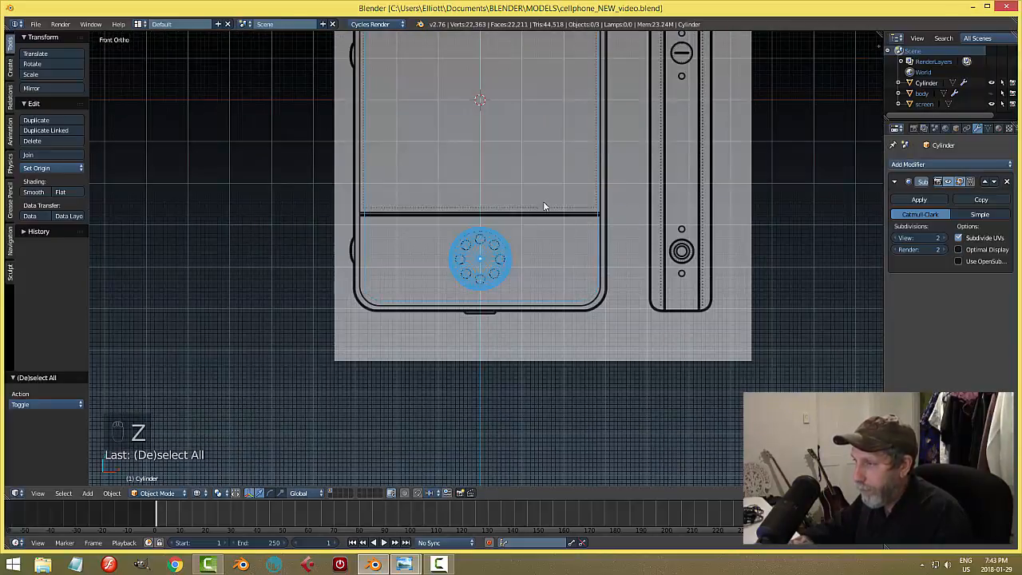
Step: Add a 32-vertex mesh circle and rotate it 90° about X to face the front
{"action": "key", "text": "shift+a"}
{"action": "mouse_move", "coordinate": [484, 105]}
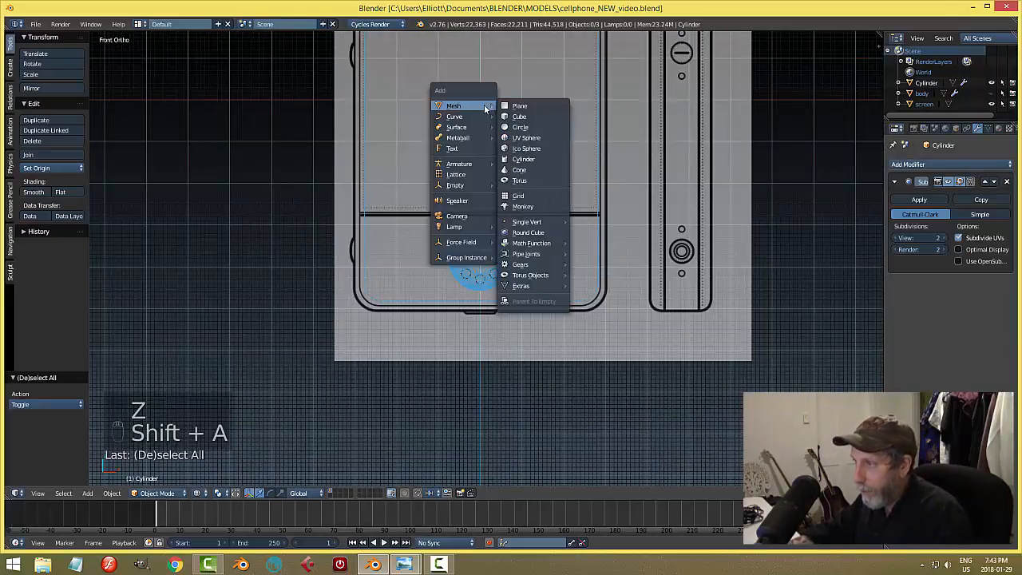
{"action": "left_click", "coordinate": [521, 127]}
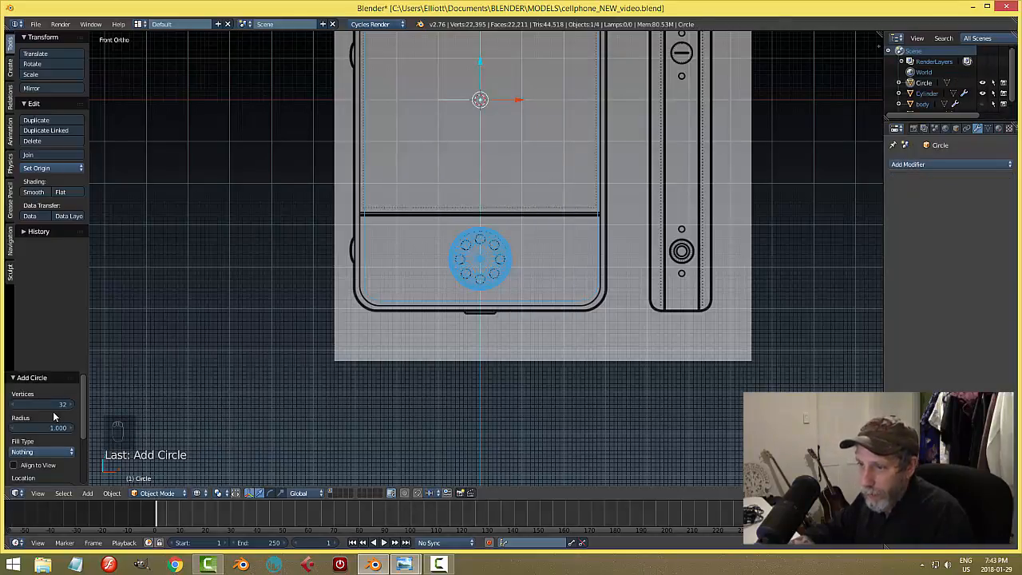
{"action": "key", "text": "r"}
{"action": "key", "text": "x"}
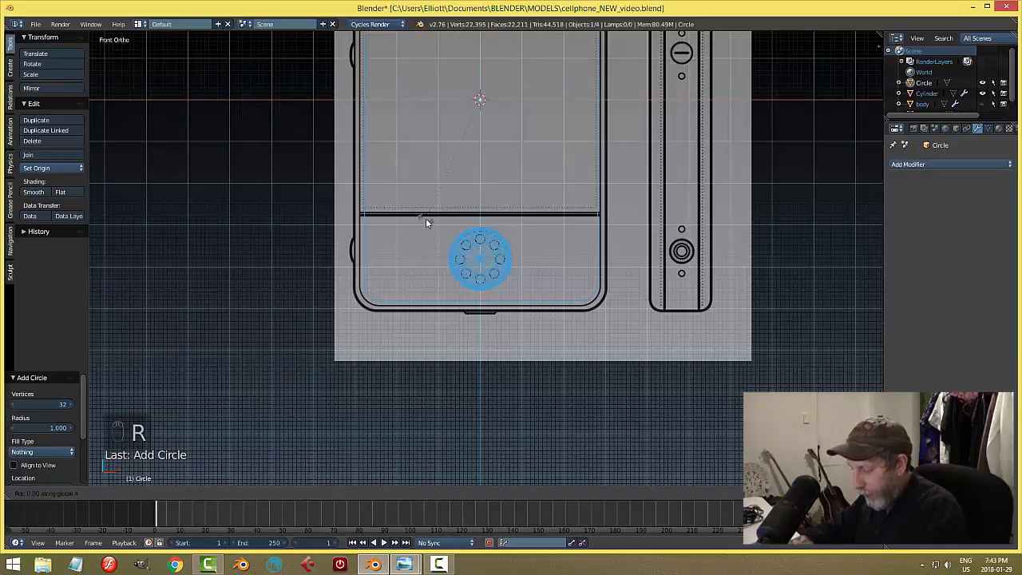
{"action": "key", "text": "9"}
{"action": "key", "text": "0"}
{"action": "key", "text": "Return"}
Step: Move the circle about 3.33 units down along Z onto the button's uppermost hole and scale it to about 0.125
{"action": "key", "text": "g"}
{"action": "key", "text": "z"}
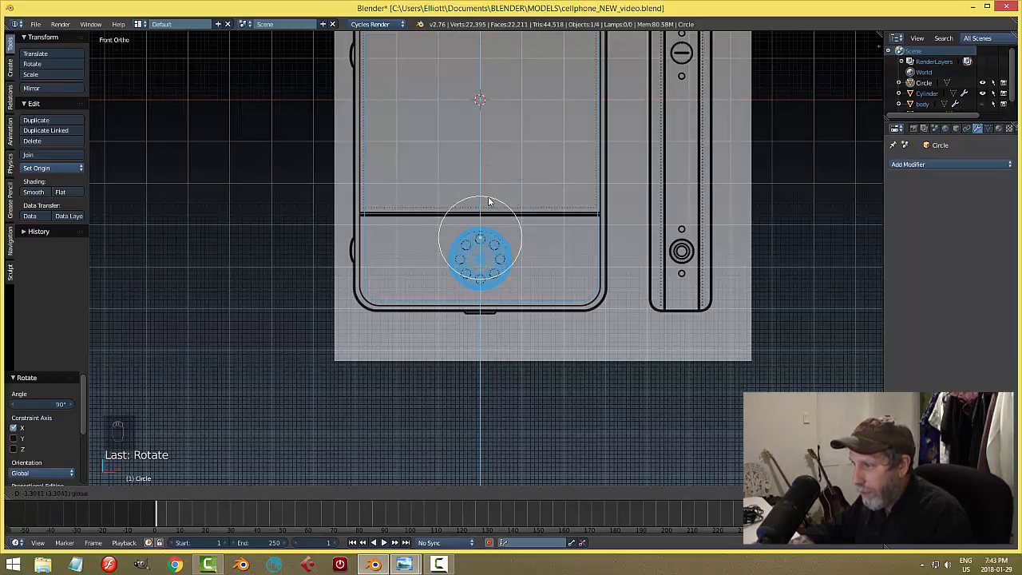
{"action": "left_click", "coordinate": [490, 204]}
{"action": "scroll", "coordinate": [595, 269], "scroll_direction": "up", "scroll_amount": 5}
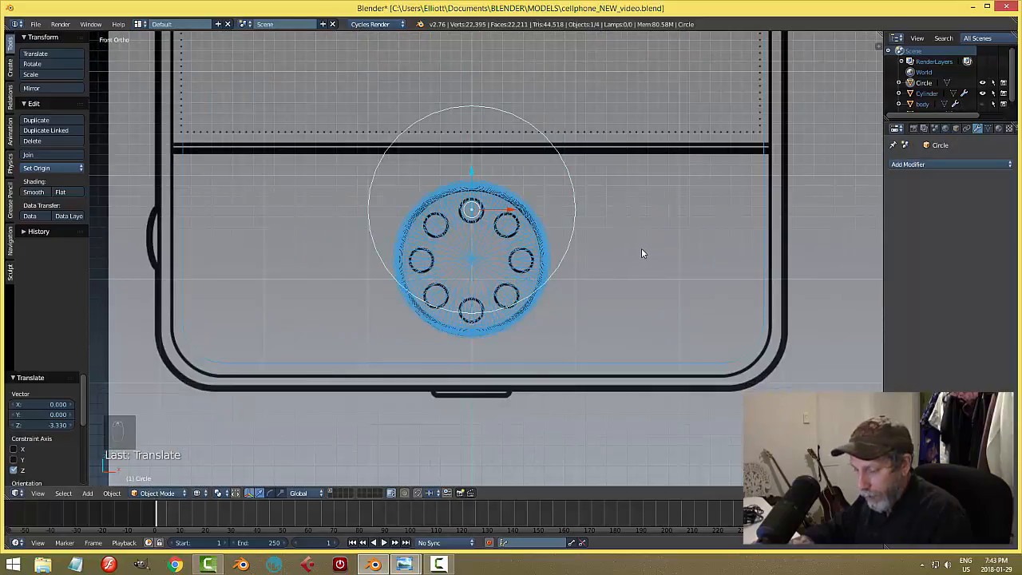
{"action": "key", "text": "s"}
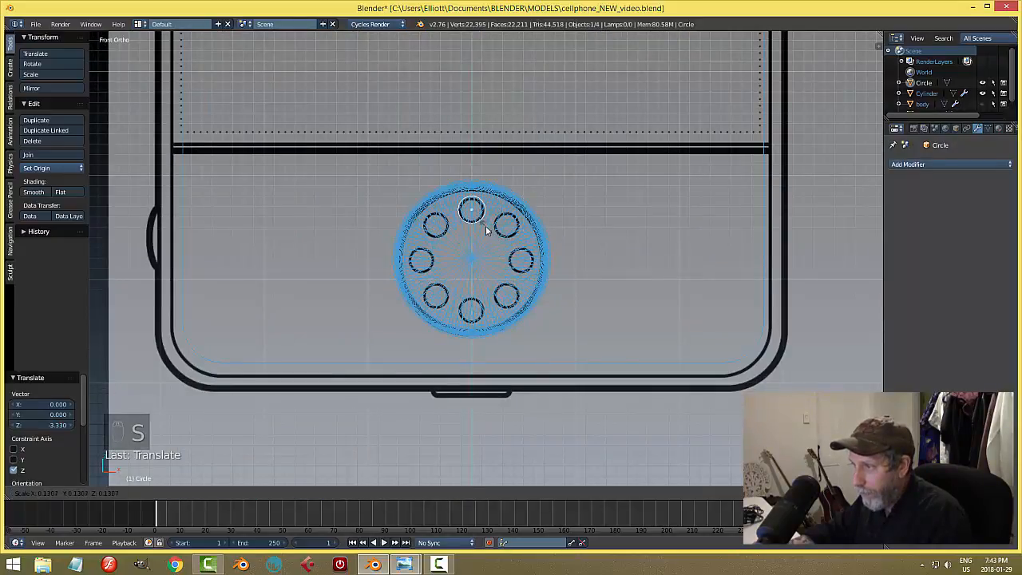
{"action": "left_click", "coordinate": [488, 232]}
{"action": "scroll", "coordinate": [534, 263], "scroll_direction": "up", "scroll_amount": 4}
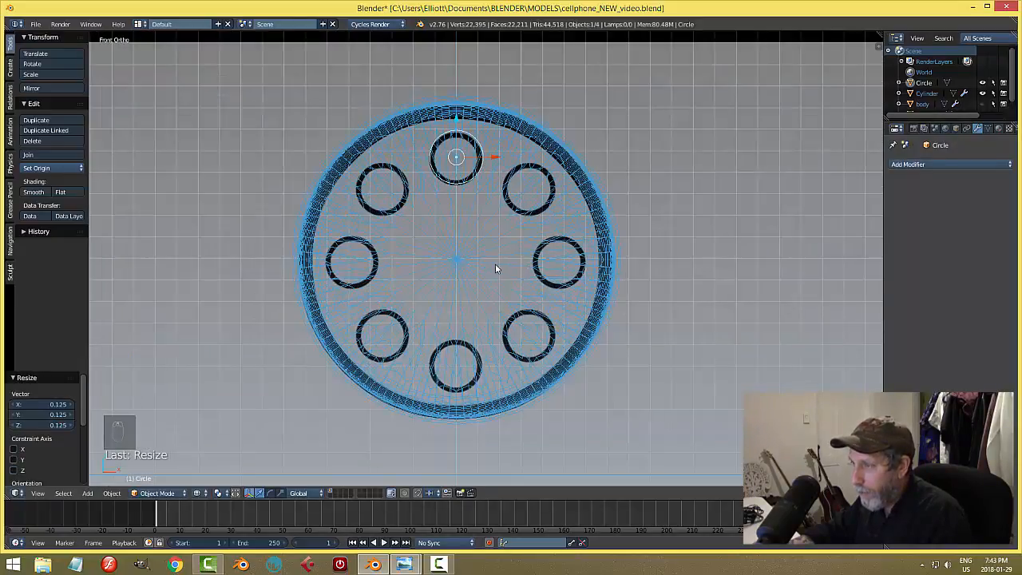
Step: Move the small circle about 0.856 units along negative Y, from the origin plane to the front of the button disc
{"action": "middle_click_drag", "start_coordinate": [495, 264], "coordinate": [497, 221]}
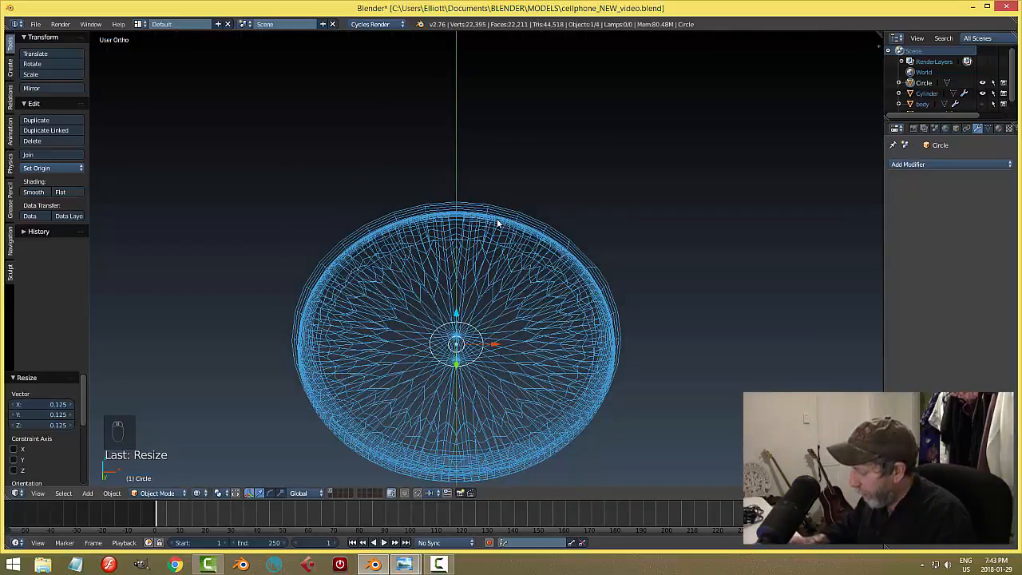
{"action": "key", "text": "KP_7"}
{"action": "scroll", "coordinate": [497, 220], "scroll_direction": "down", "scroll_amount": 5}
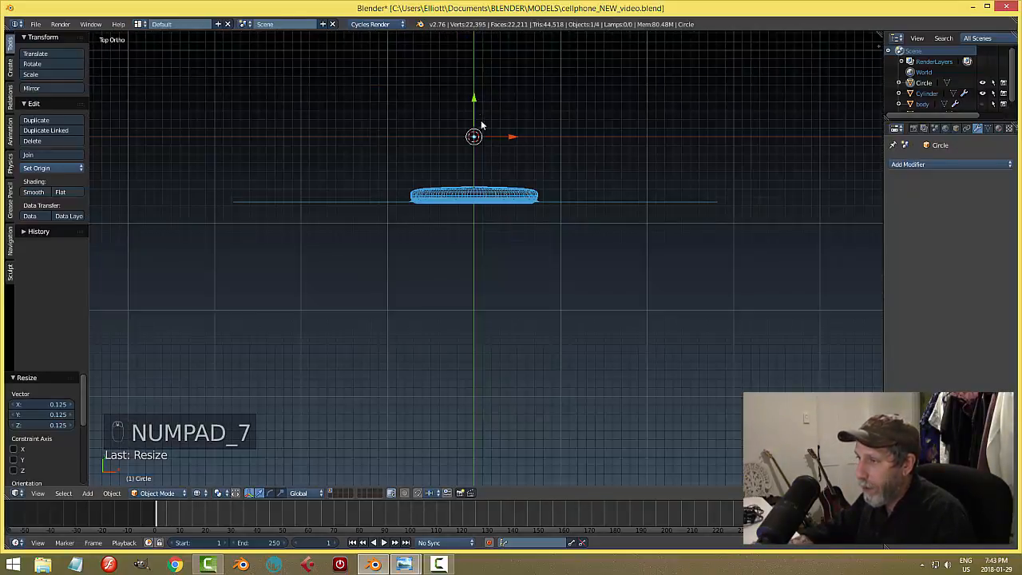
{"action": "scroll", "coordinate": [474, 105], "scroll_direction": "down", "scroll_amount": 1}
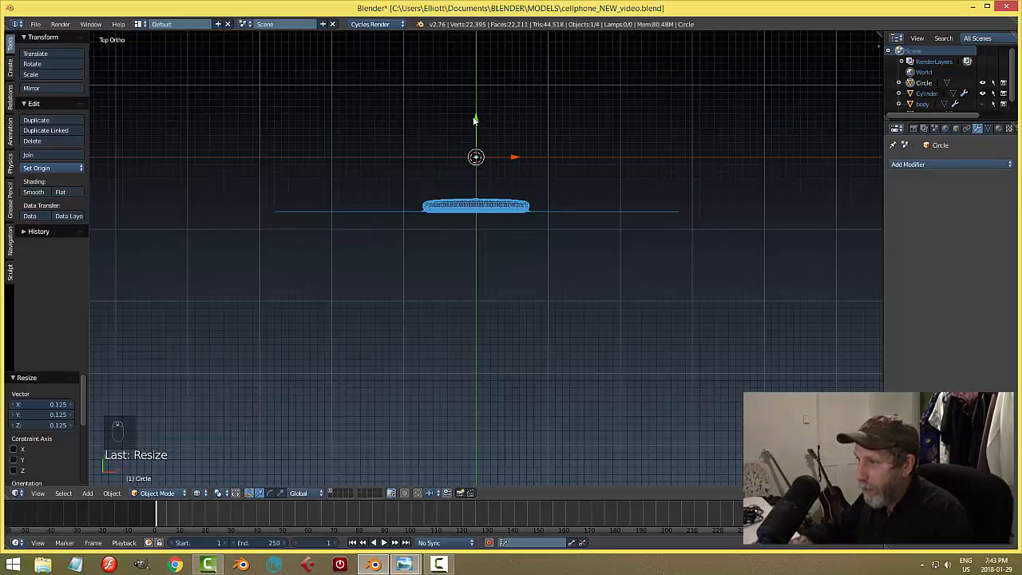
{"action": "left_click_drag", "start_coordinate": [476, 120], "coordinate": [474, 184]}
{"action": "key", "text": "KP_1"}
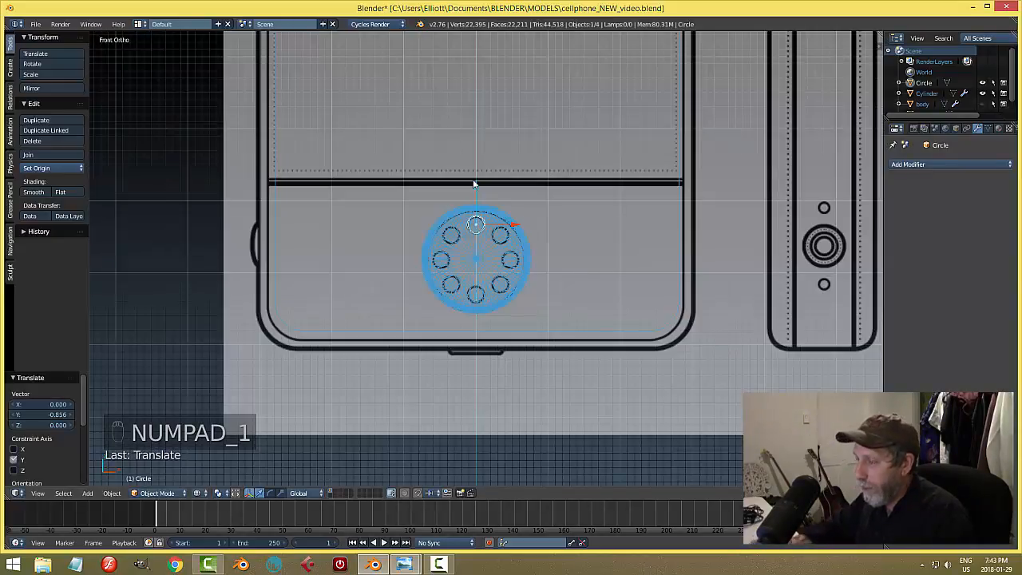
Step: Switch the display to solid shading and view the circle against the button's face at an angle
{"action": "scroll", "coordinate": [474, 184], "scroll_direction": "up", "scroll_amount": 3}
{"action": "middle_click_drag", "start_coordinate": [551, 247], "coordinate": [564, 153]}
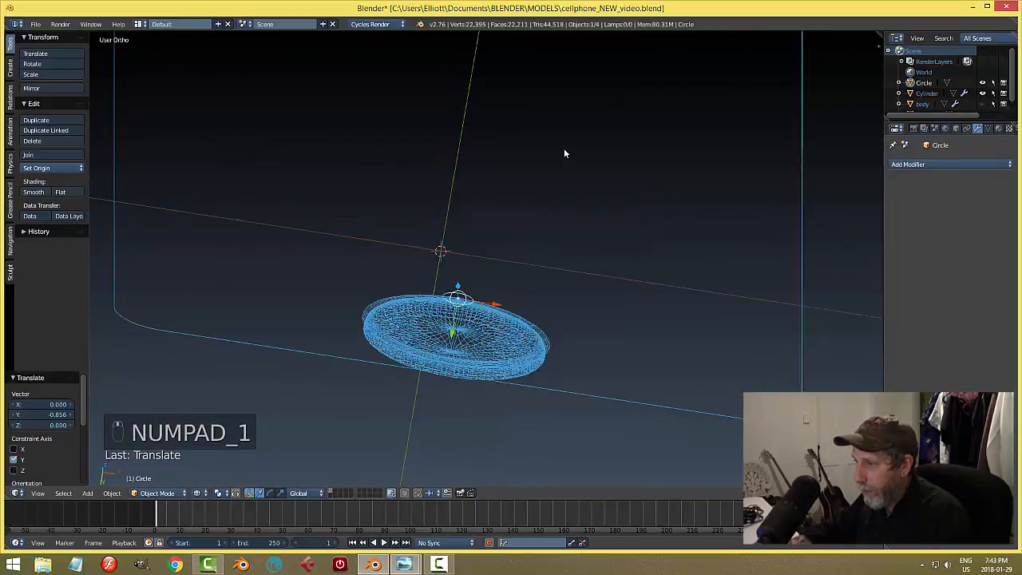
{"action": "key", "text": "z"}
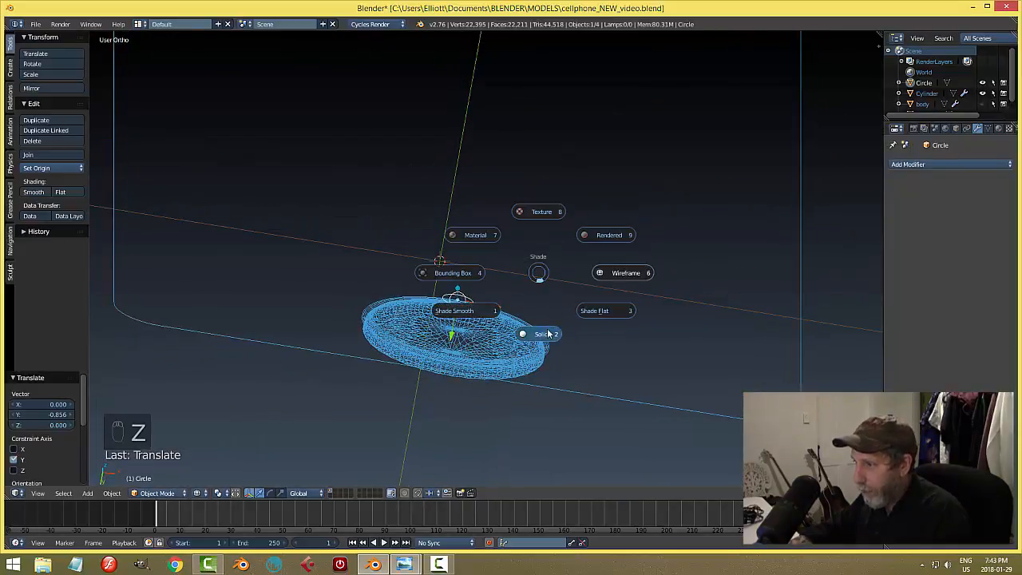
{"action": "left_click", "coordinate": [499, 313]}
{"action": "middle_click_drag", "start_coordinate": [495, 353], "coordinate": [444, 365]}
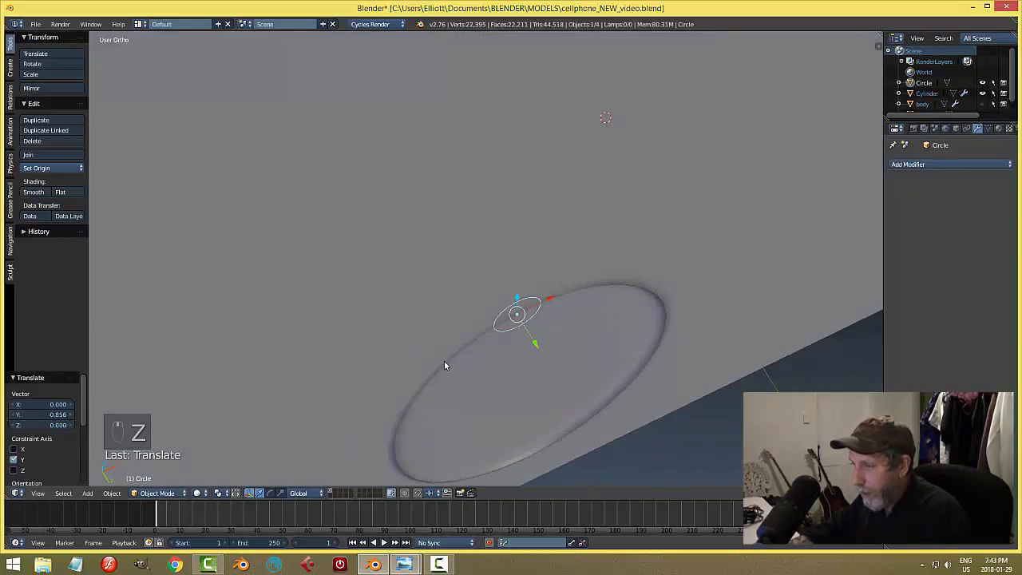
Step: In Edit Mode, fill the circle with a face and extrude it about 0.064 units along negative Y into a short disc
{"action": "key", "text": "Tab"}
{"action": "left_click", "coordinate": [592, 314]}
{"action": "middle_click_drag", "start_coordinate": [592, 315], "coordinate": [609, 298]}
{"action": "key", "text": "f"}
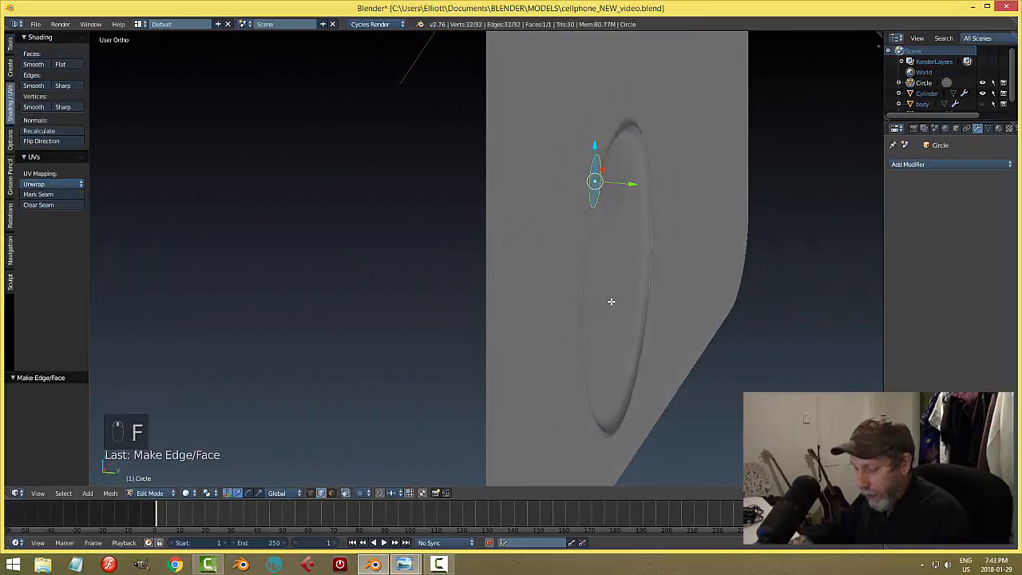
{"action": "key", "text": "e"}
{"action": "right_click", "coordinate": [609, 299]}
{"action": "key", "text": "e"}
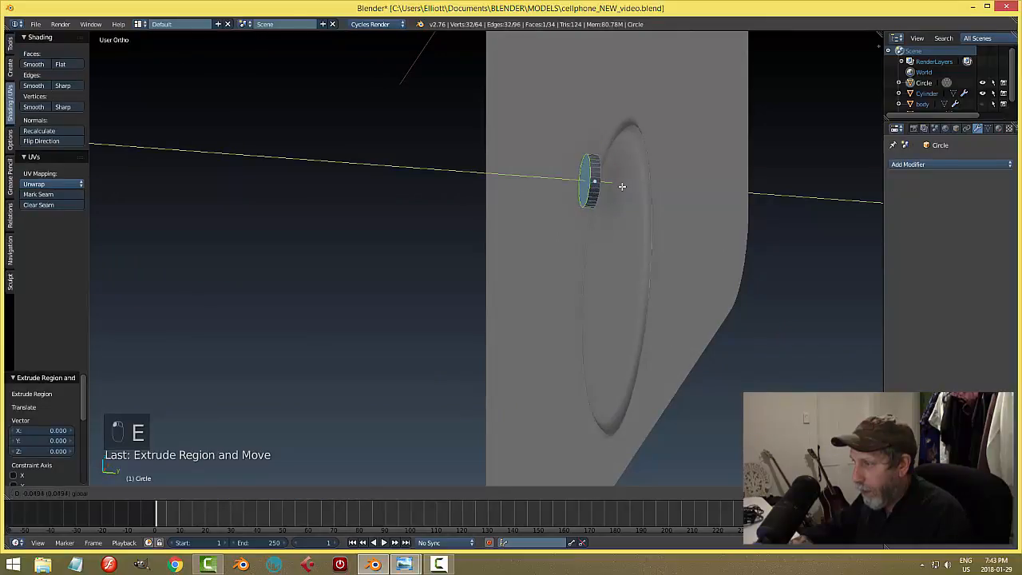
{"action": "left_click", "coordinate": [590, 184]}
Step: Bevel the front rim of the small disc with a rounded edge and return to Object Mode
{"action": "key", "text": "ctrl+b"}
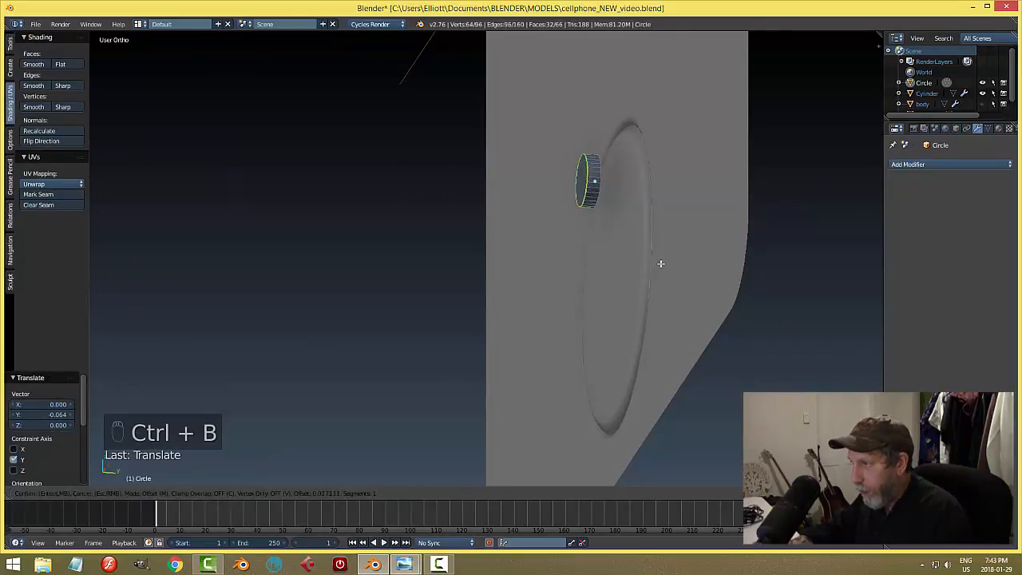
{"action": "left_click", "coordinate": [733, 279]}
{"action": "key", "text": "a"}
{"action": "key", "text": "Tab"}
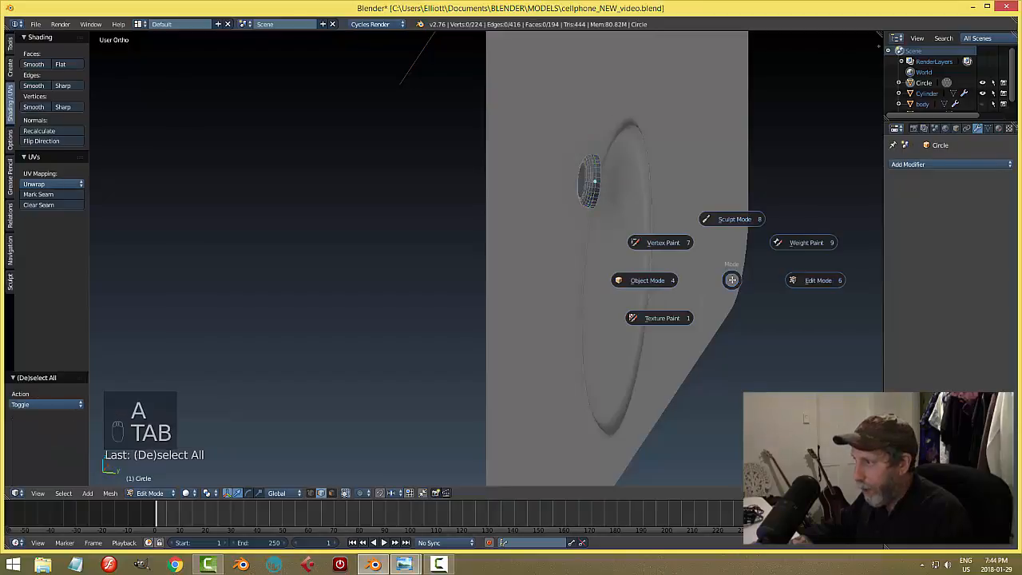
{"action": "left_click", "coordinate": [647, 280]}
Step: Move the small disc 0.089 units along Y into the button's face and scale it to about 0.729 along Y
{"action": "left_click_drag", "start_coordinate": [631, 186], "coordinate": [648, 194]}
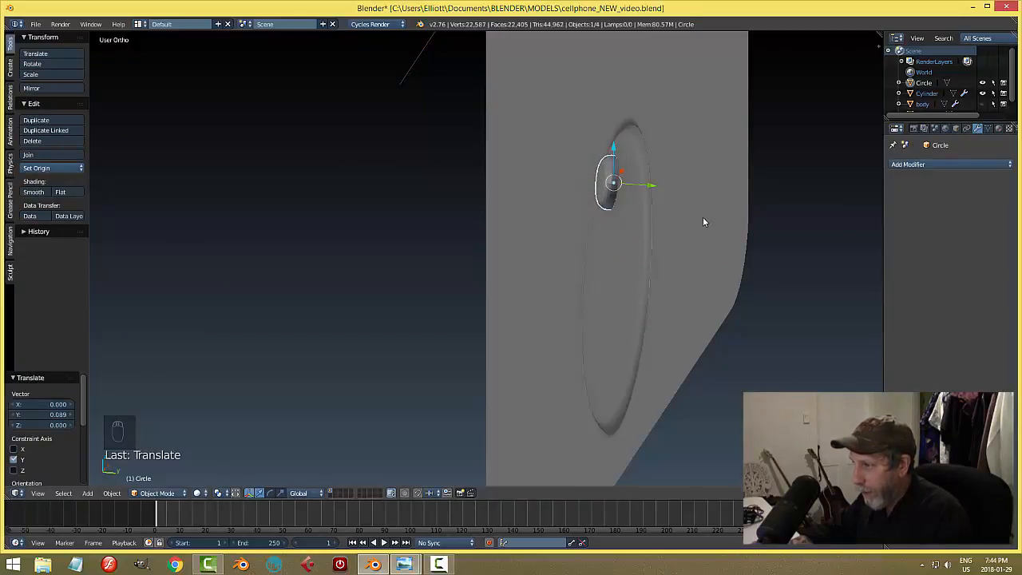
{"action": "key", "text": "s"}
{"action": "key", "text": "y"}
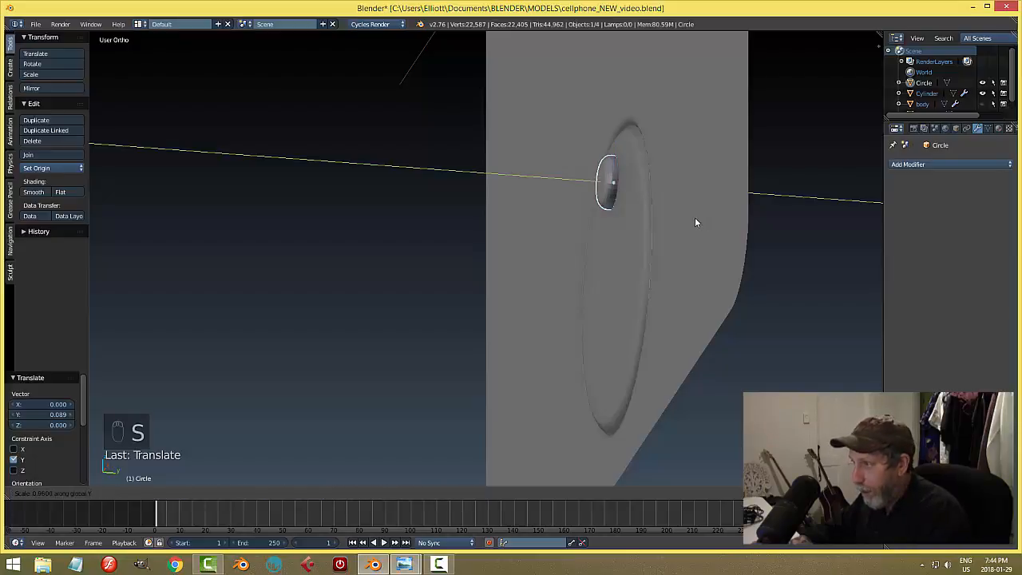
{"action": "left_click", "coordinate": [673, 217]}
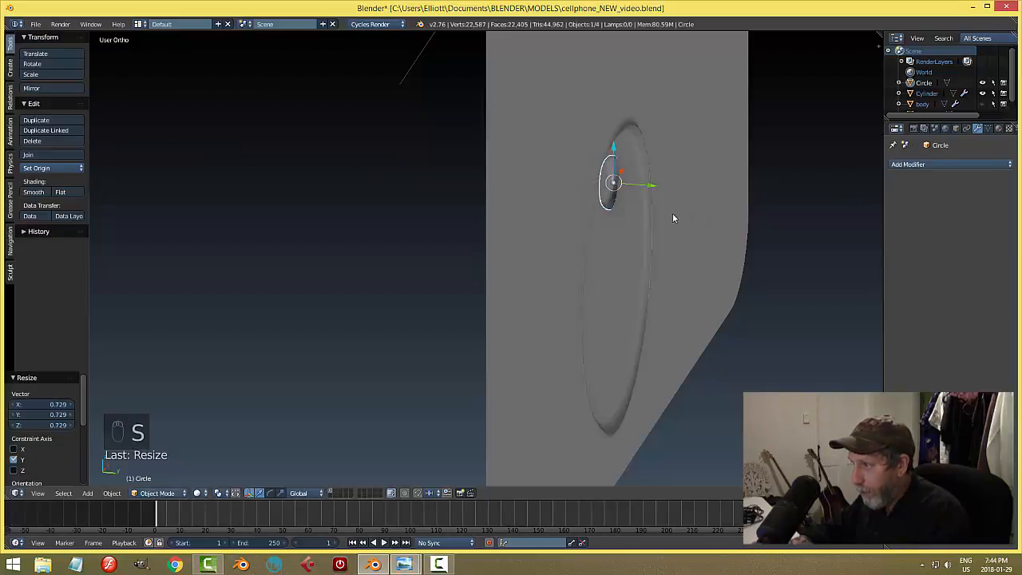
Step: Apply smooth shading to the small disc, scale it uniformly to about 0.83 and save the file
{"action": "left_click", "coordinate": [34, 191]}
{"action": "key", "text": "a"}
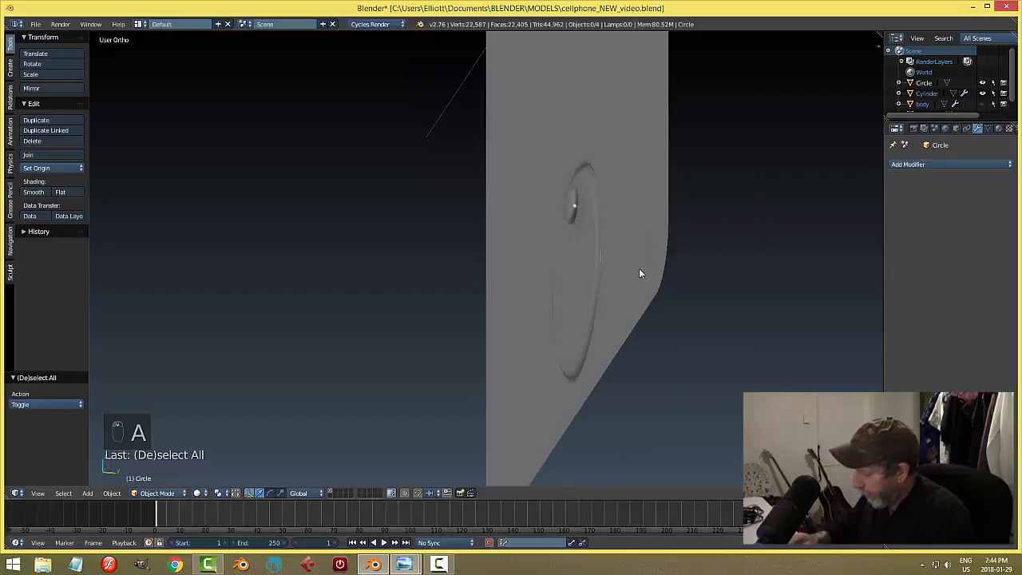
{"action": "key", "text": "KP_1"}
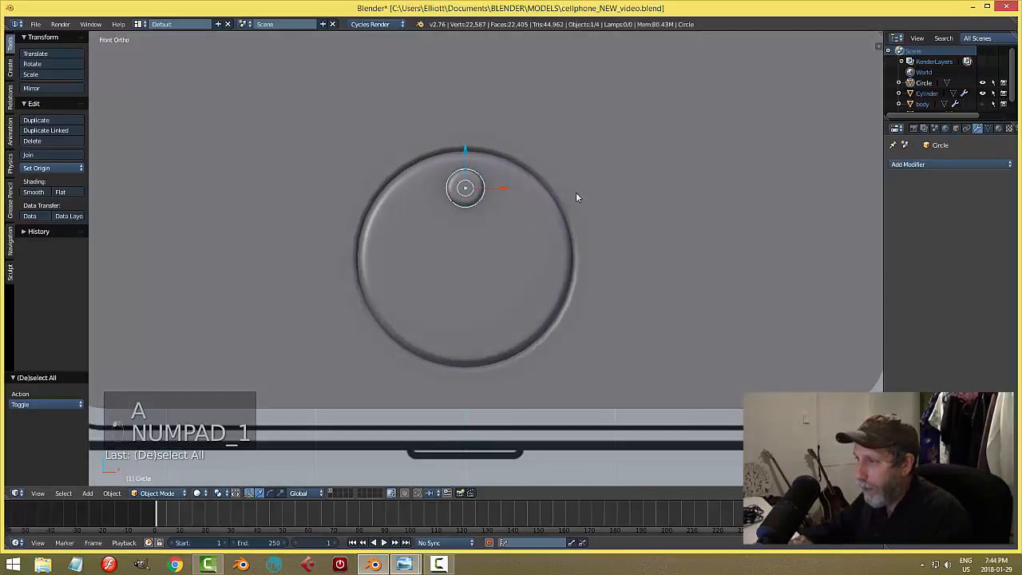
{"action": "key", "text": "s"}
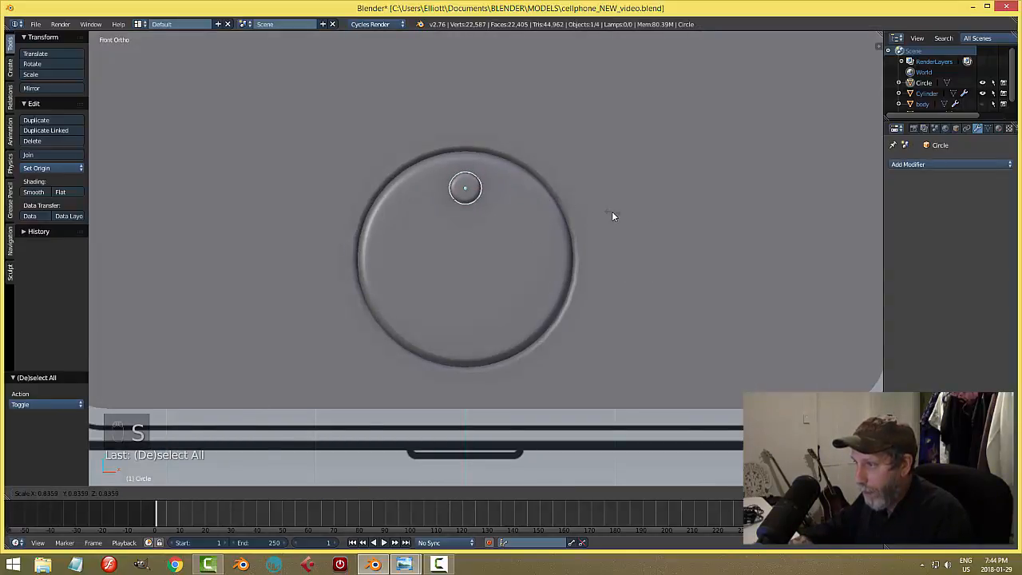
{"action": "left_click", "coordinate": [612, 215]}
{"action": "key", "text": "a"}
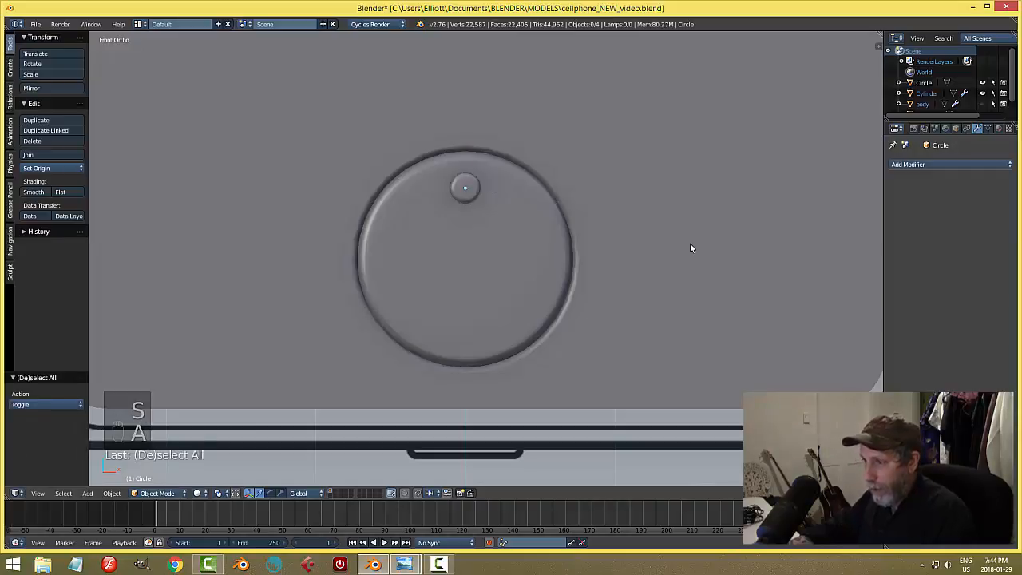
{"action": "key", "text": "ctrl+s"}
Step: Flatten the small disc further by scaling it to about 0.51 along Y
{"action": "middle_click_drag", "start_coordinate": [558, 281], "coordinate": [504, 350]}
{"action": "right_click", "coordinate": [484, 369]}
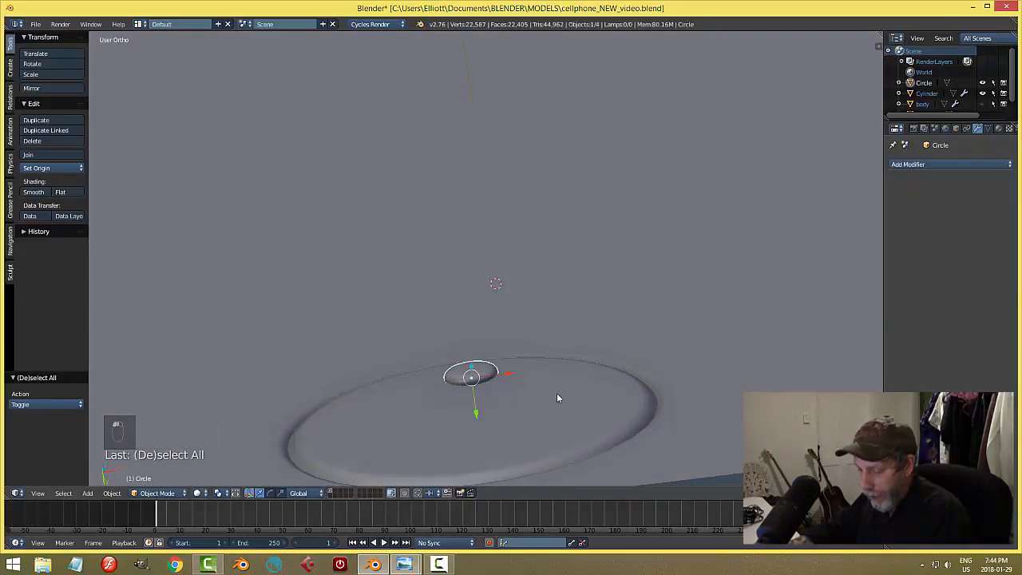
{"action": "key", "text": "s"}
{"action": "key", "text": "y"}
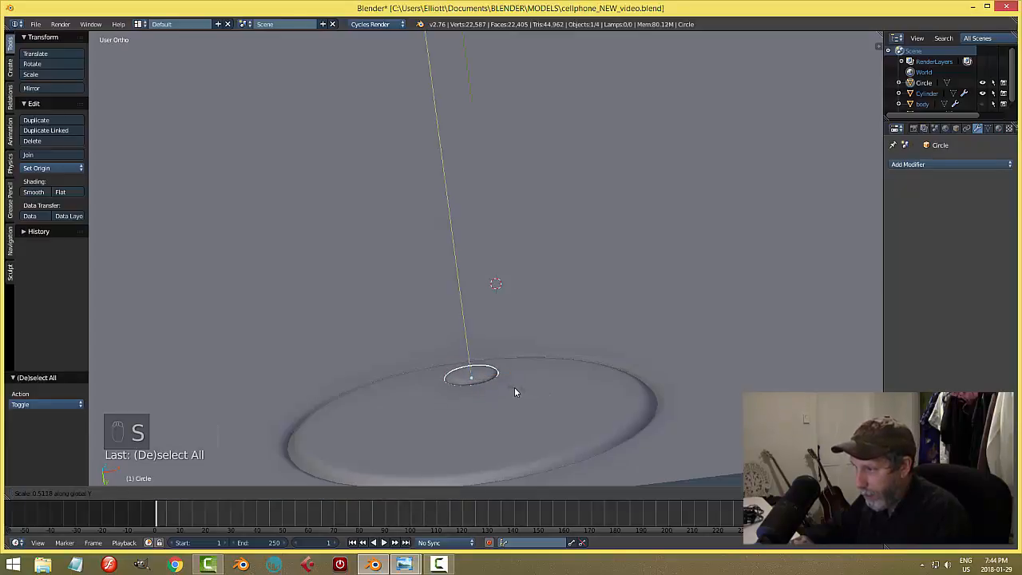
{"action": "left_click", "coordinate": [514, 389]}
Step: Shift the flattened disc along Y to sit nearly flush with the button's face and save the file
{"action": "left_click_drag", "start_coordinate": [478, 416], "coordinate": [560, 395]}
{"action": "key", "text": "a"}
{"action": "middle_click_drag", "start_coordinate": [561, 395], "coordinate": [532, 406]}
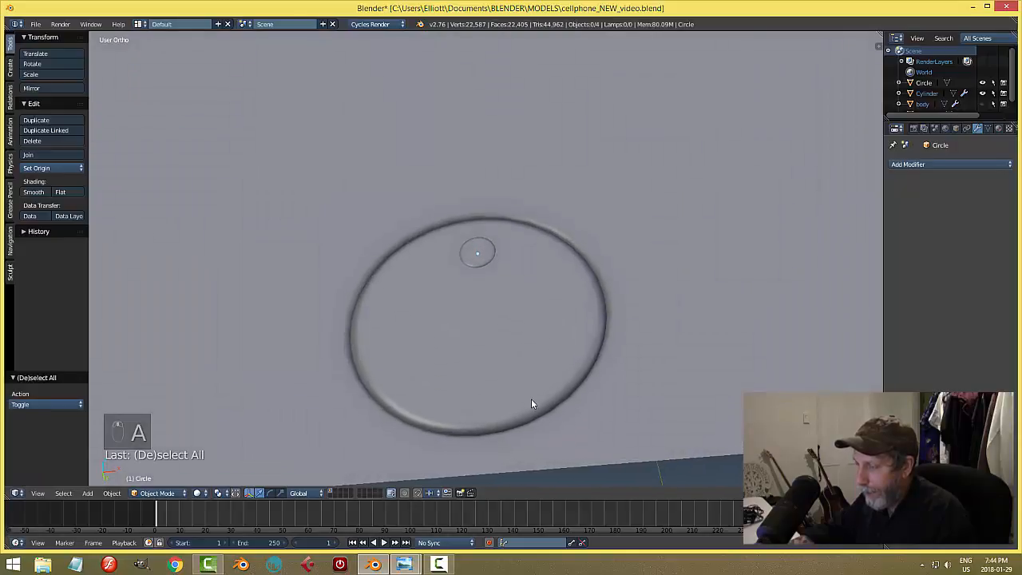
{"action": "key", "text": "ctrl+s"}
Step: Select the small disc from the front and select its entire mesh in Edit Mode
{"action": "middle_click_drag", "start_coordinate": [559, 322], "coordinate": [555, 318]}
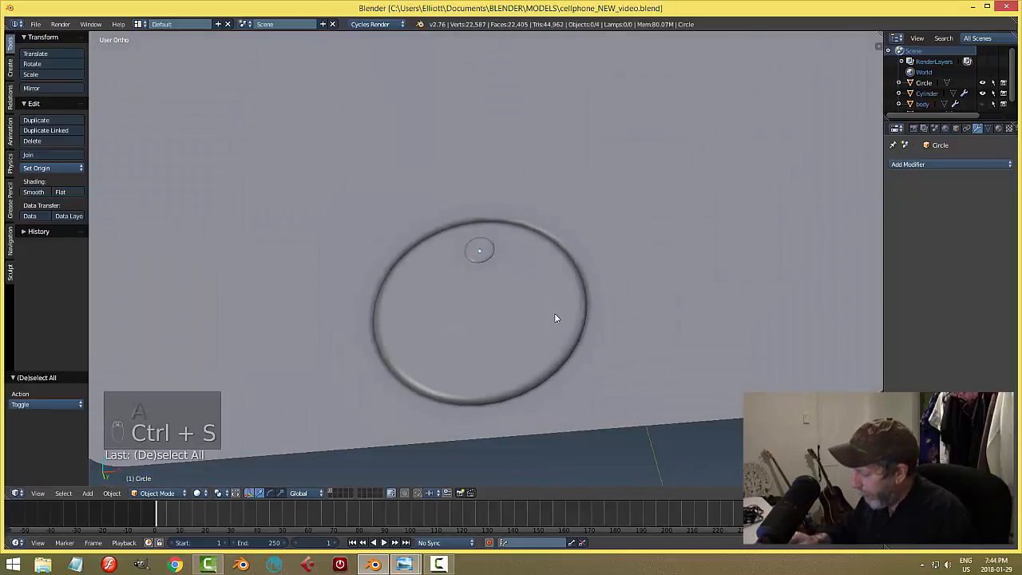
{"action": "key", "text": "KP_1"}
{"action": "right_click", "coordinate": [477, 191]}
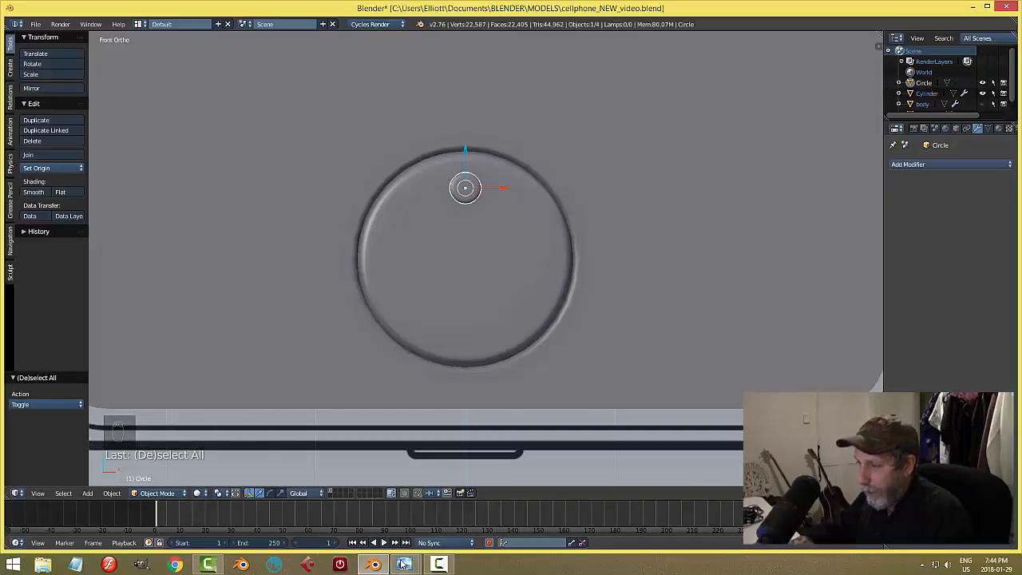
{"action": "mouse_move", "coordinate": [404, 565]}
{"action": "mouse_move", "coordinate": [437, 520]}
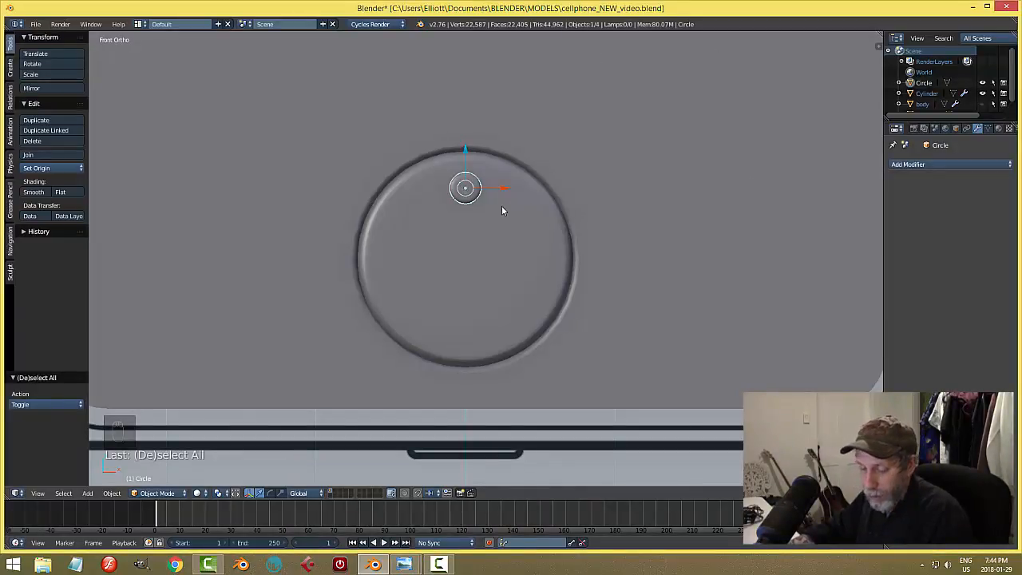
{"action": "key", "text": "Tab"}
{"action": "left_click", "coordinate": [559, 212]}
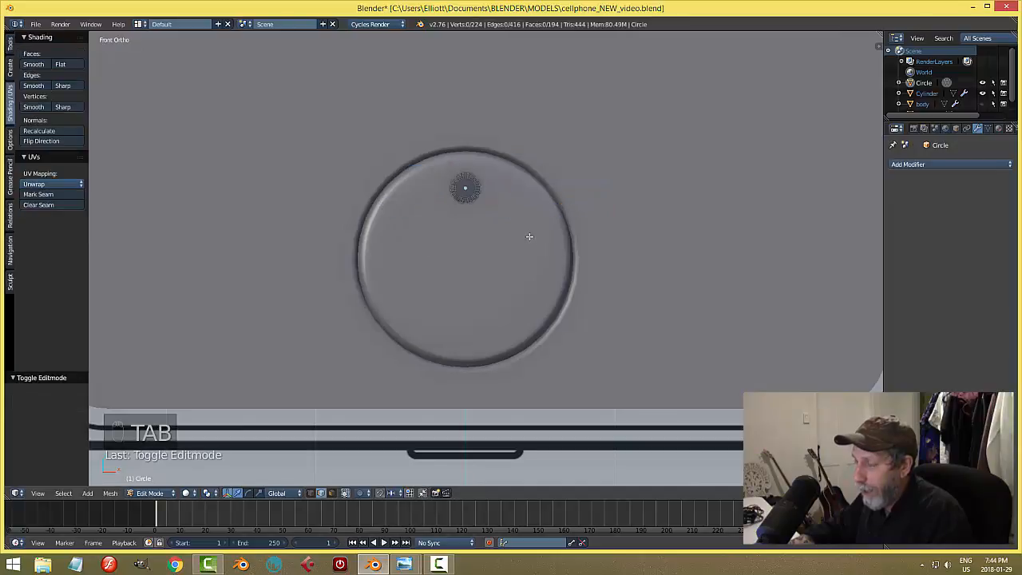
{"action": "key", "text": "a"}
{"action": "key", "text": "a"}
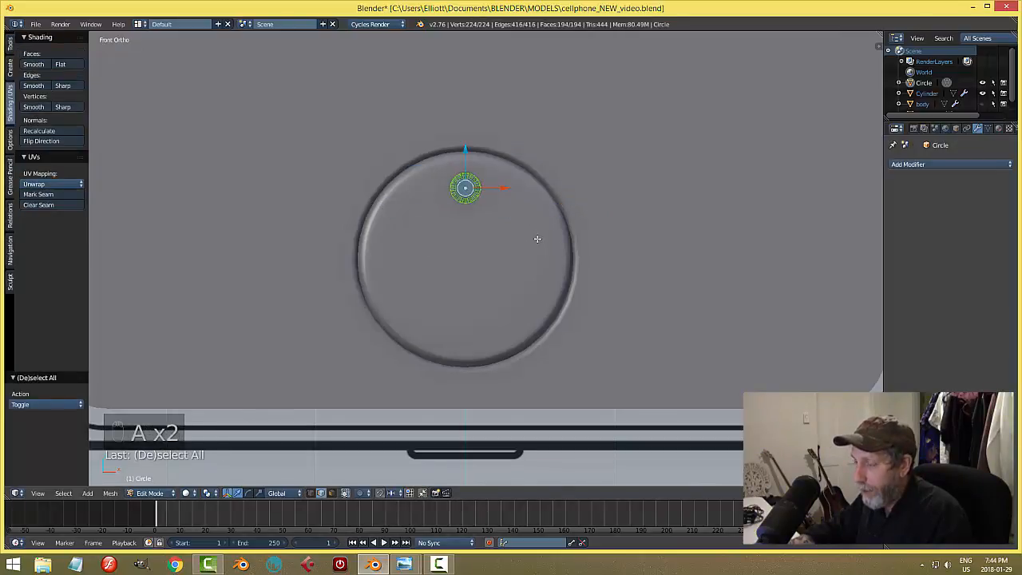
Step: Try spinning the small disc's mesh around the 3D cursor with 9 steps over 90°, undo it and return to Object Mode
{"action": "scroll", "coordinate": [537, 240], "scroll_direction": "down", "scroll_amount": 8}
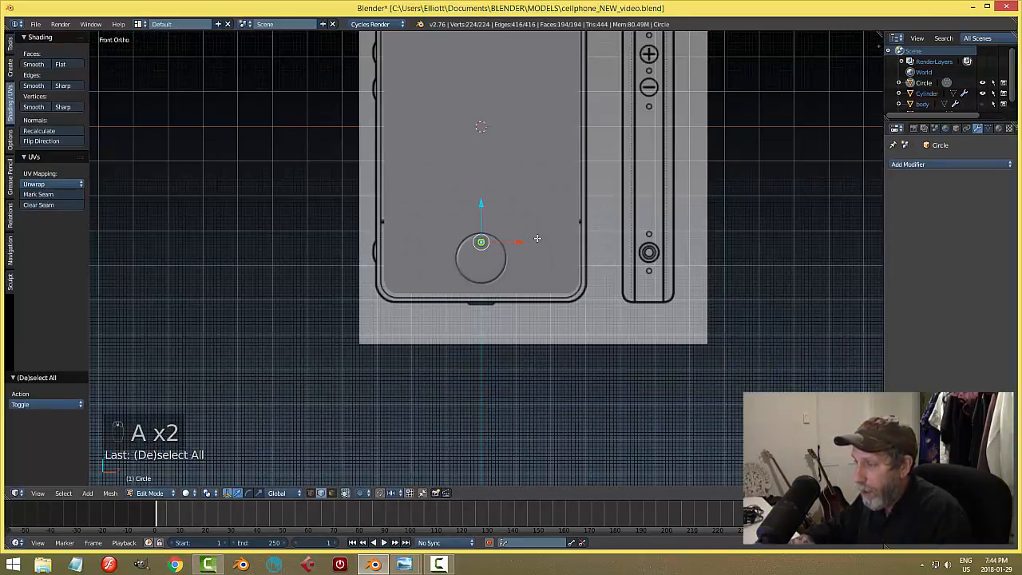
{"action": "scroll", "coordinate": [538, 238], "scroll_direction": "up", "scroll_amount": 7}
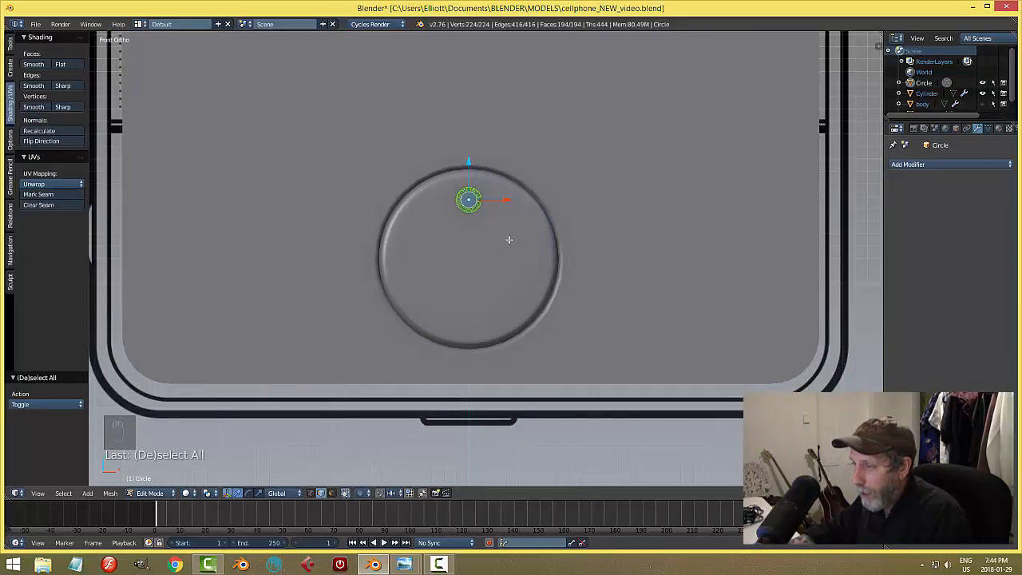
{"action": "scroll", "coordinate": [509, 239], "scroll_direction": "down", "scroll_amount": 6}
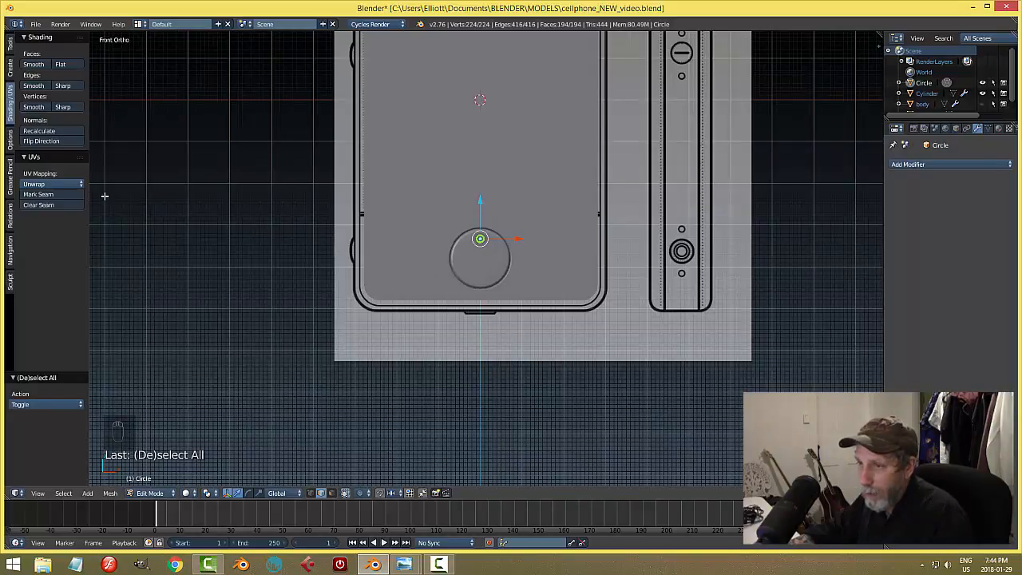
{"action": "left_click", "coordinate": [11, 45]}
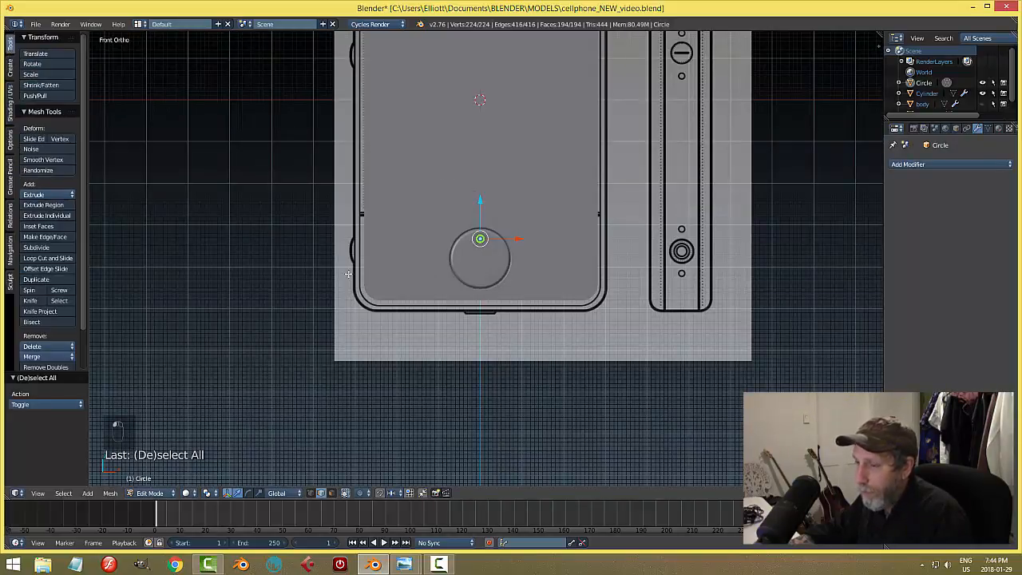
{"action": "left_click", "coordinate": [30, 290]}
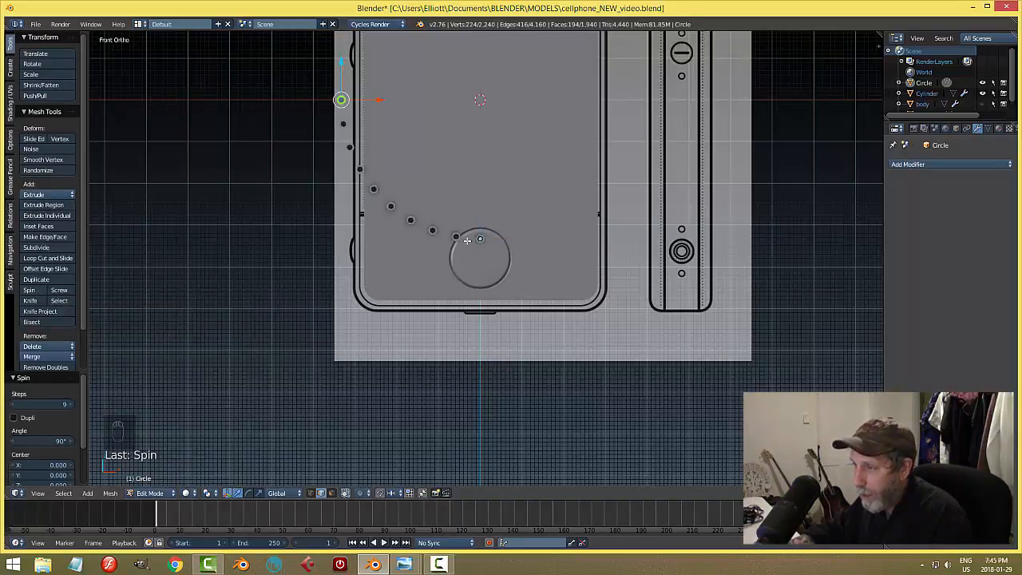
{"action": "key", "text": "ctrl+z"}
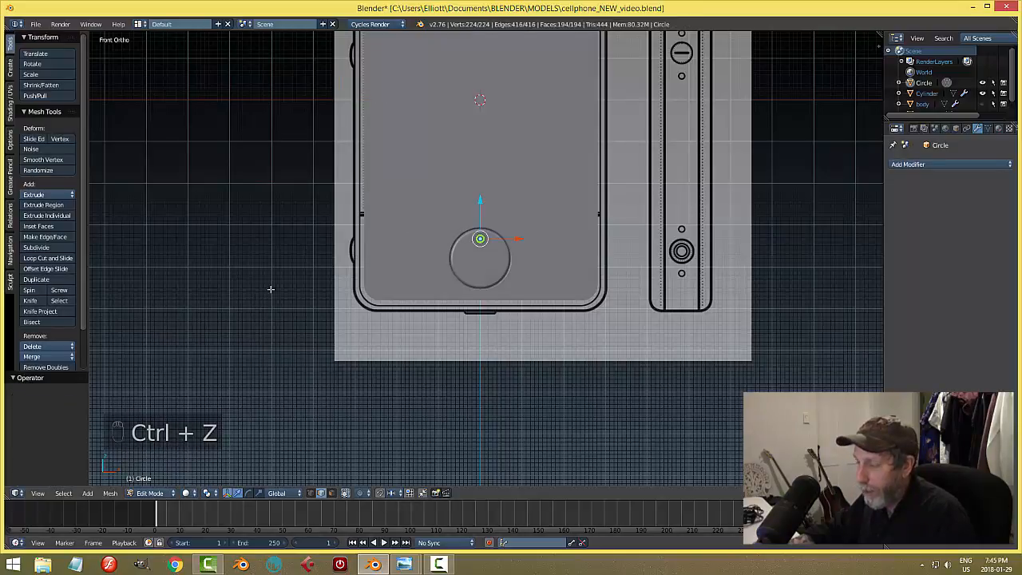
{"action": "key", "text": "a"}
{"action": "key", "text": "Tab"}
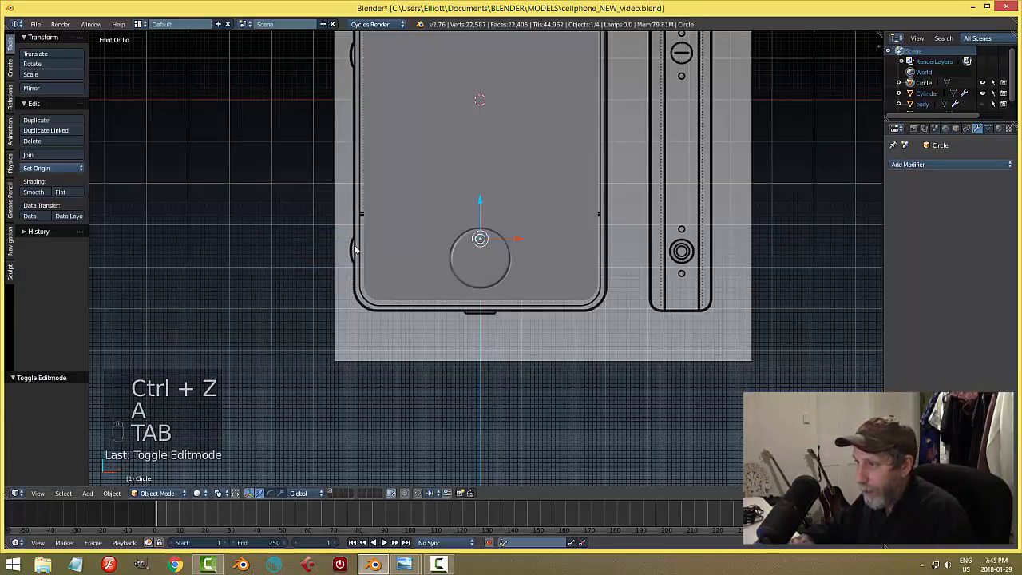
Step: Select the round home button and snap the 3D cursor to its center
{"action": "right_click", "coordinate": [471, 275]}
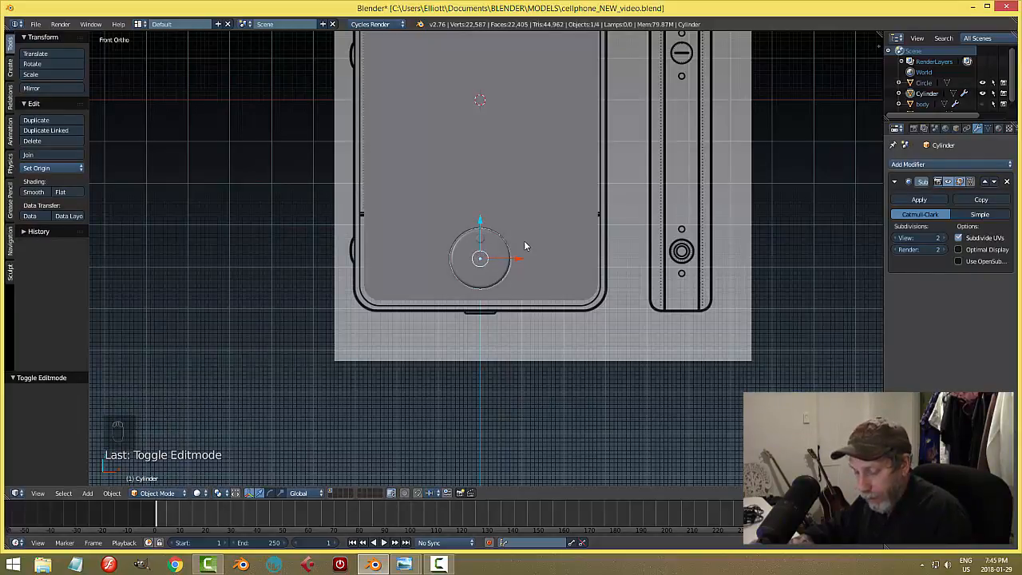
{"action": "key", "text": "shift+s"}
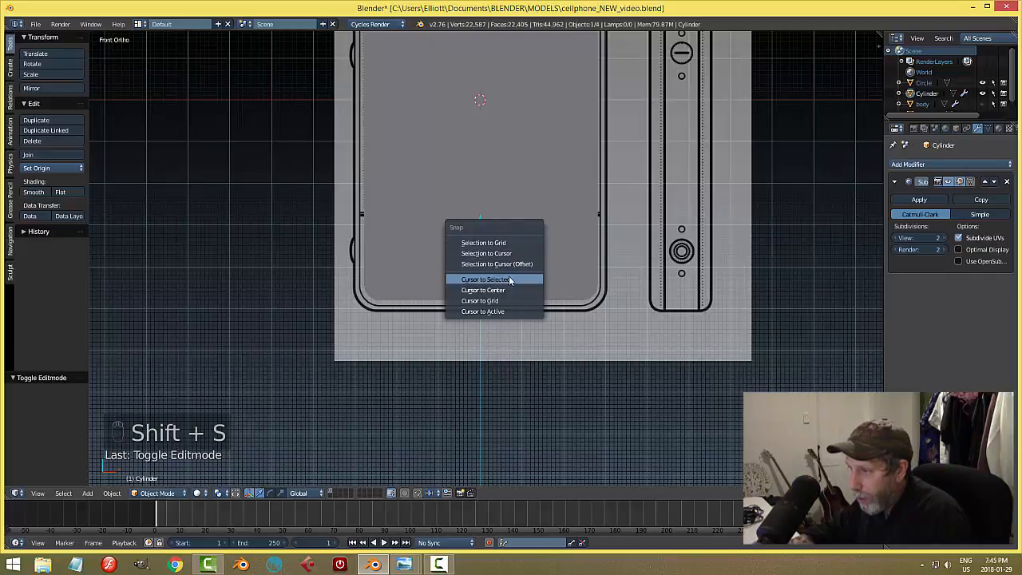
{"action": "left_click", "coordinate": [509, 276]}
{"action": "scroll", "coordinate": [551, 288], "scroll_direction": "up", "scroll_amount": 3}
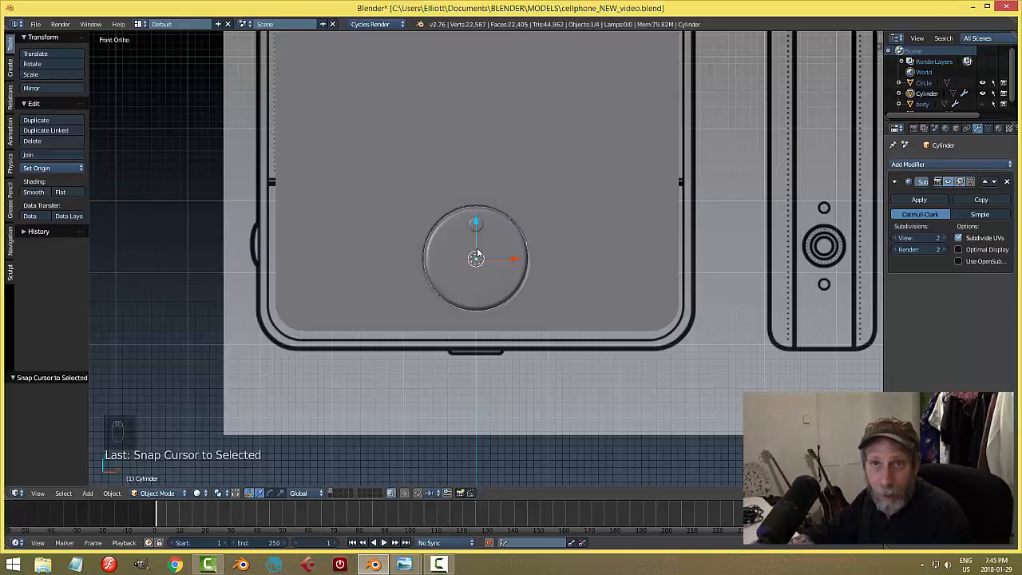
{"action": "left_click", "coordinate": [482, 221]}
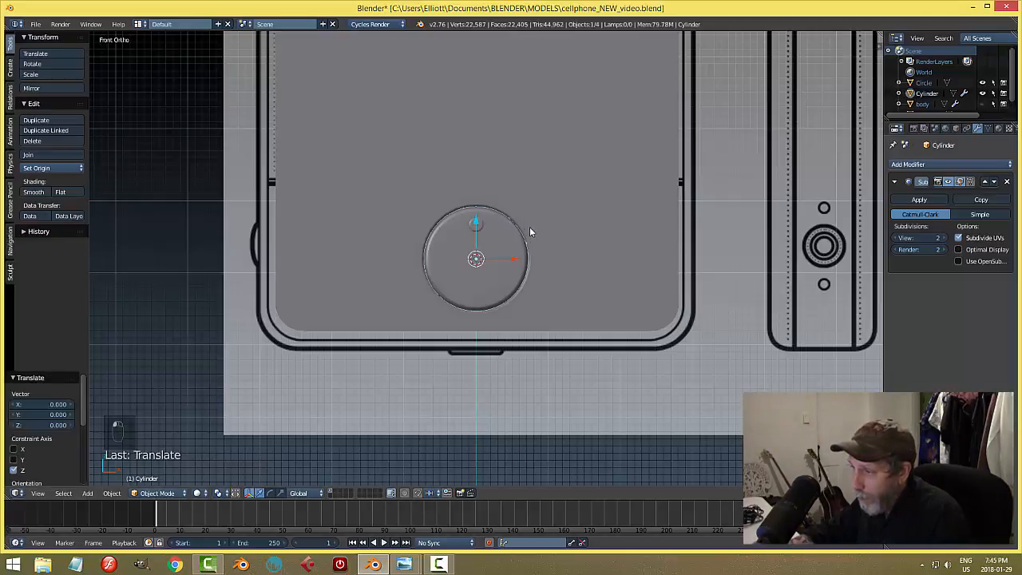
Step: Select the small disc's entire mesh in Edit Mode and spin it 360° around the 3D cursor
{"action": "key", "text": "a"}
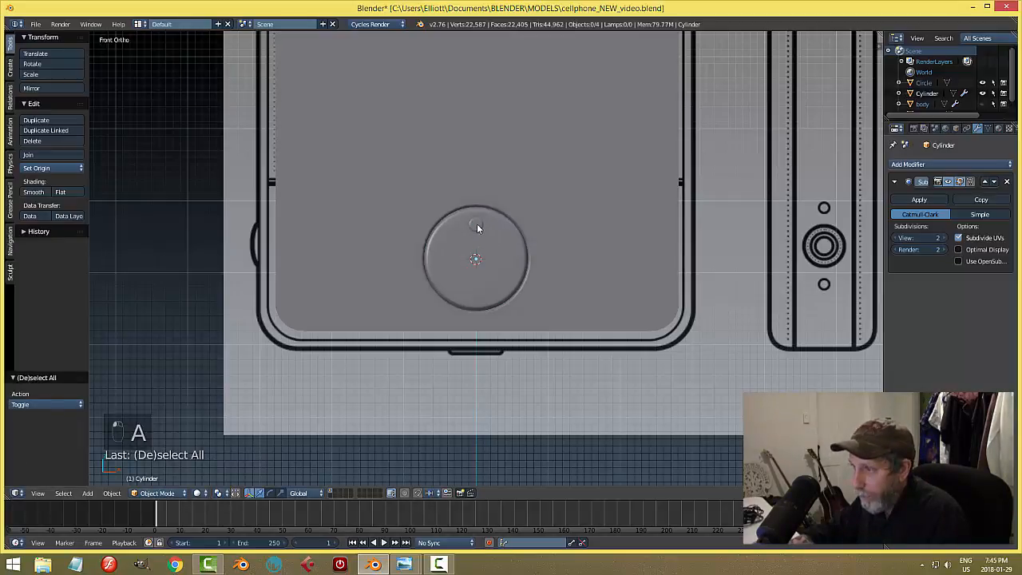
{"action": "right_click", "coordinate": [477, 223]}
{"action": "key", "text": "Tab"}
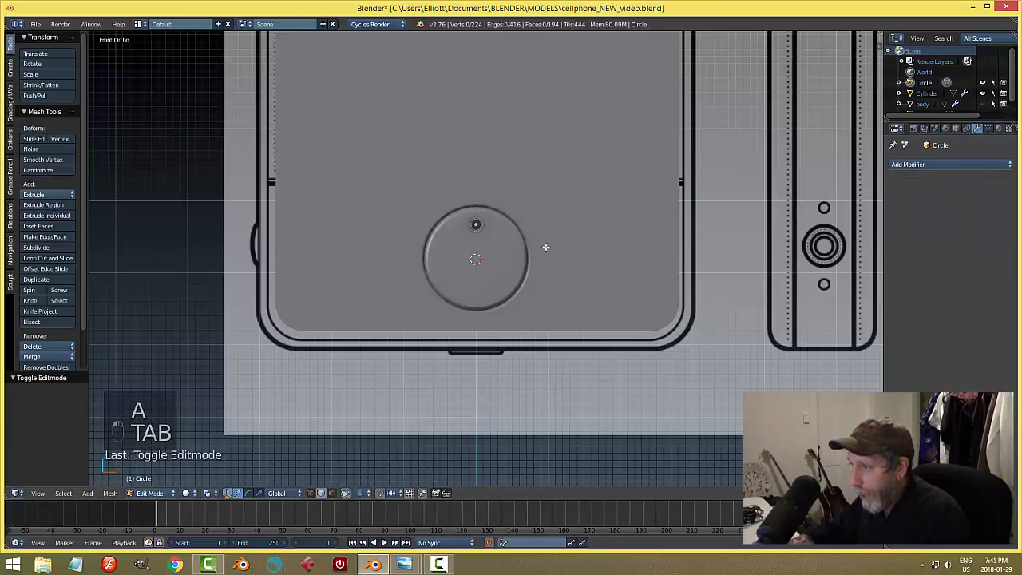
{"action": "key", "text": "a"}
{"action": "key", "text": "a"}
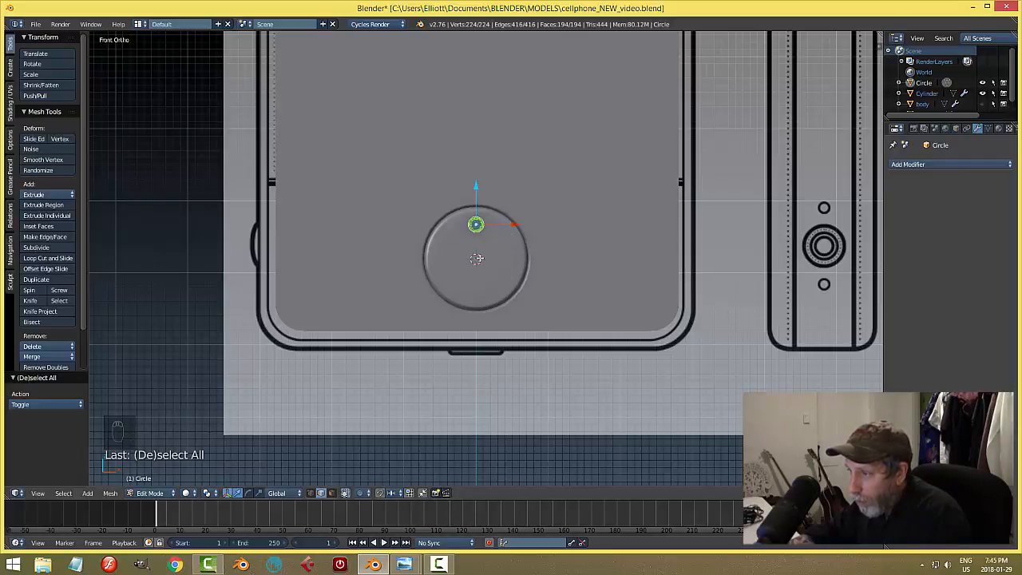
{"action": "left_click", "coordinate": [29, 290]}
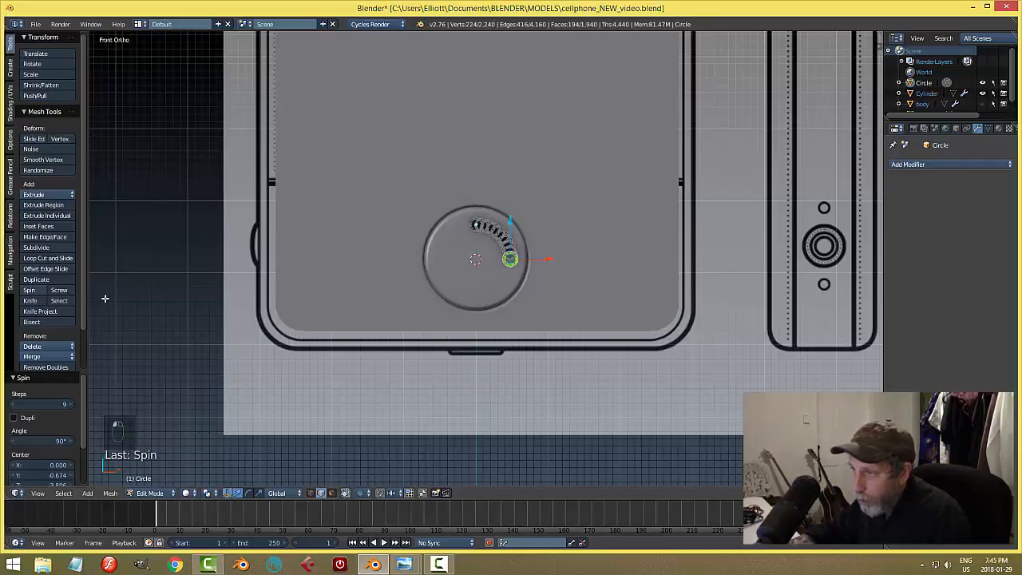
{"action": "left_click", "coordinate": [48, 440]}
{"action": "type", "text": "3"}
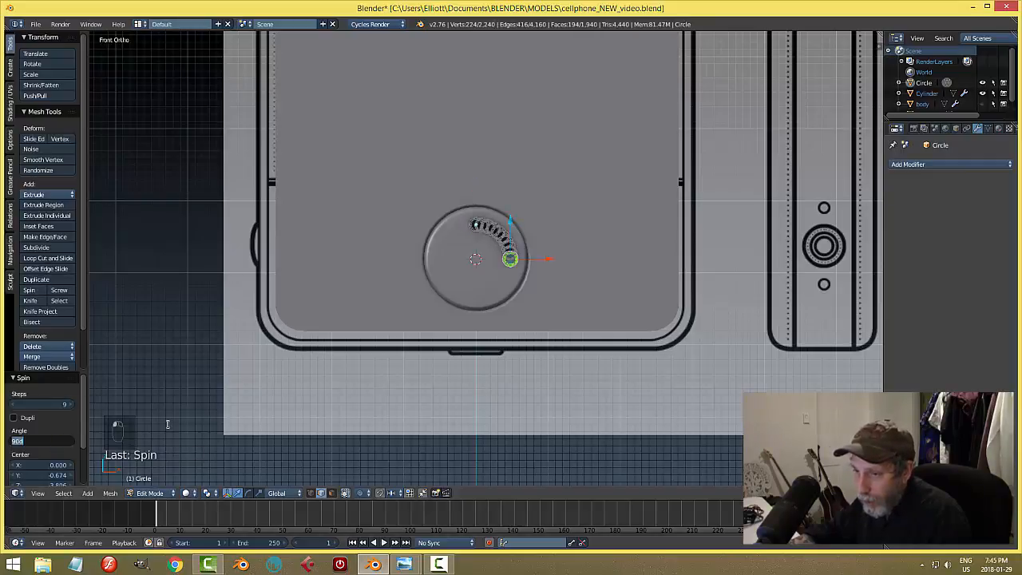
{"action": "type", "text": "60"}
{"action": "key", "text": "Tab"}
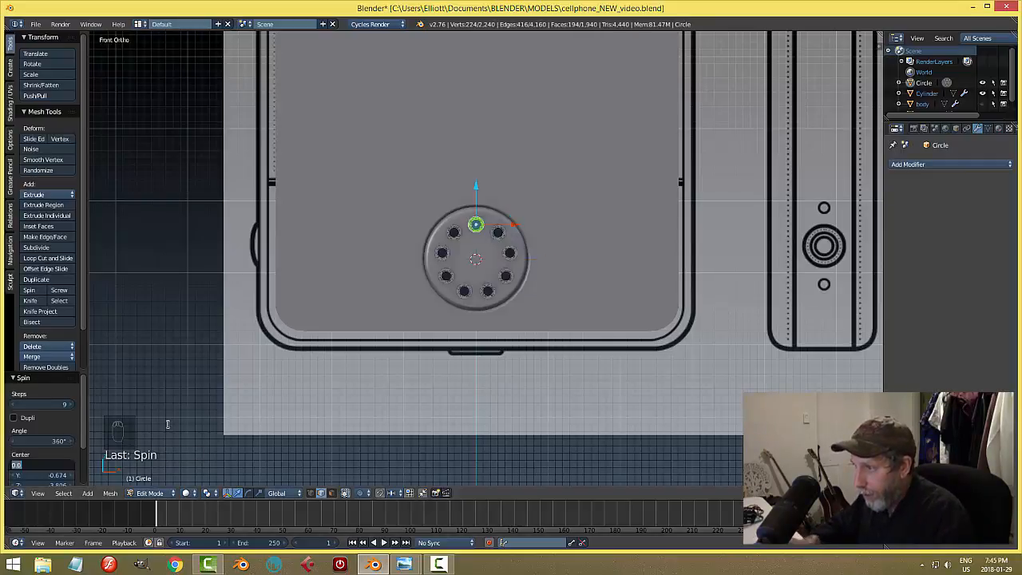
Step: Set the spin to 8 steps to space the discs evenly around the home button
{"action": "left_click", "coordinate": [62, 408]}
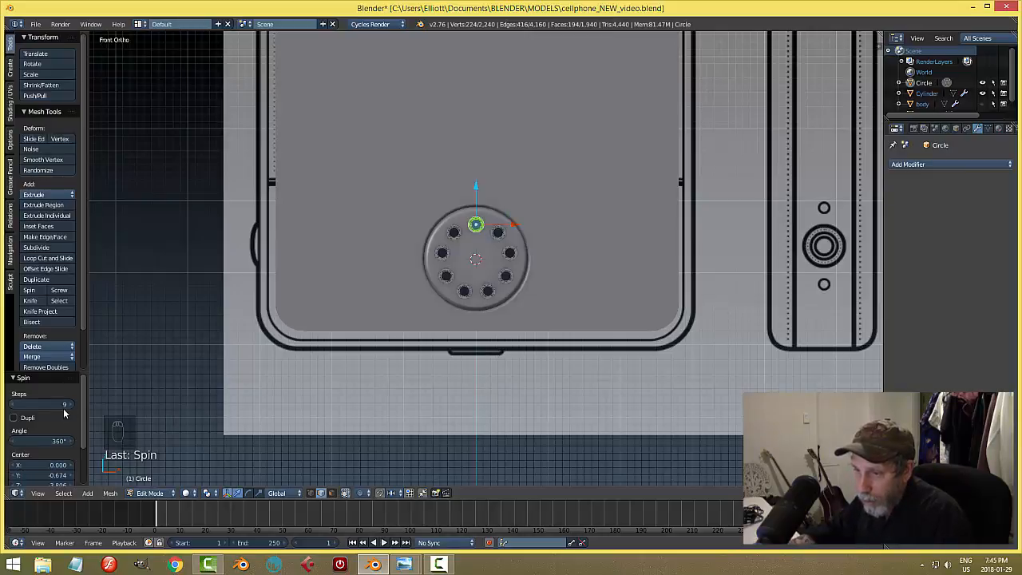
{"action": "double_click", "coordinate": [64, 409]}
{"action": "type", "text": "8"}
{"action": "key", "text": "Return"}
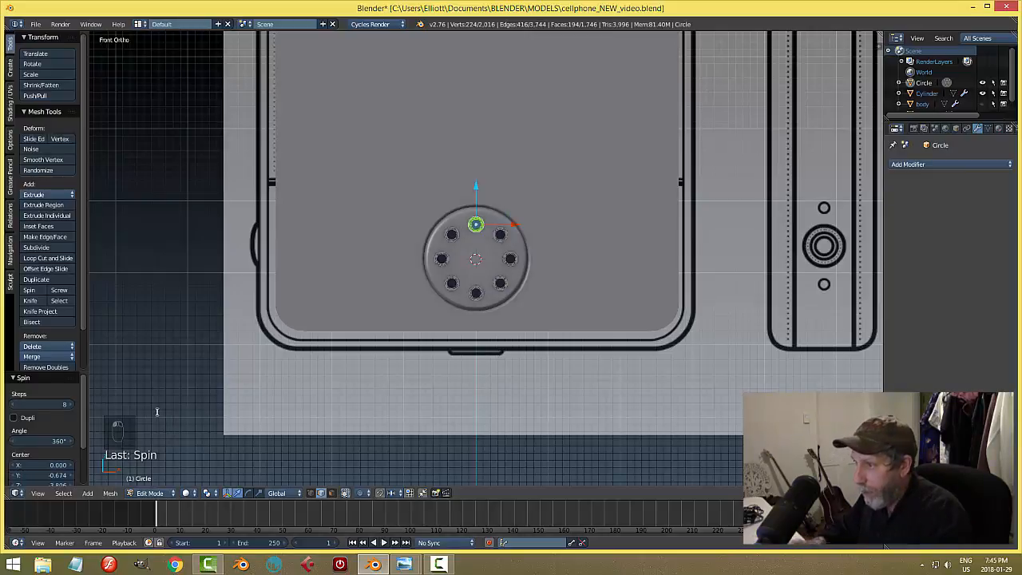
Step: Remove doubles from the whole ring of discs, make its normals consistent and return to Object Mode
{"action": "scroll", "coordinate": [528, 264], "scroll_direction": "up", "scroll_amount": 4}
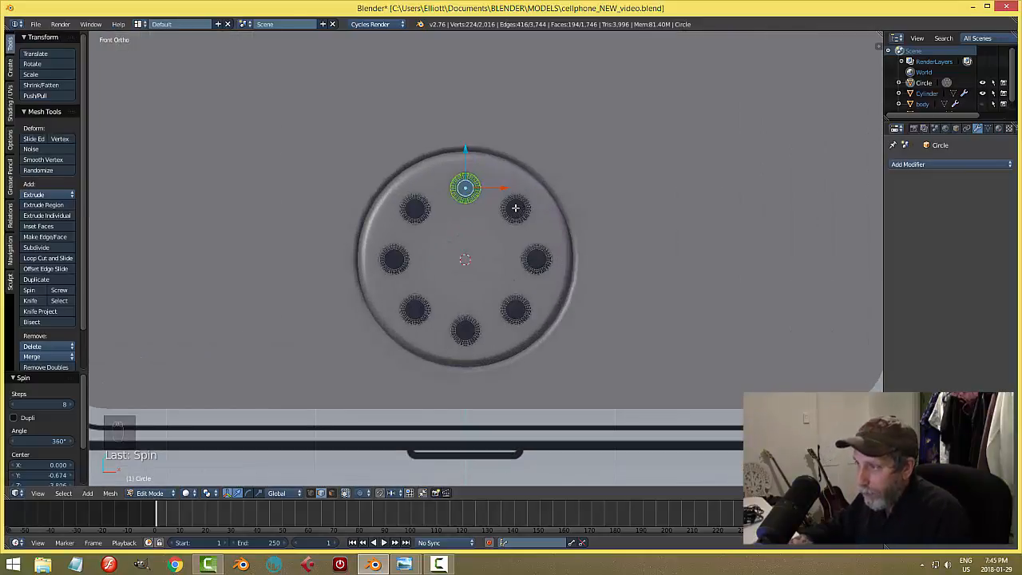
{"action": "key", "text": "a"}
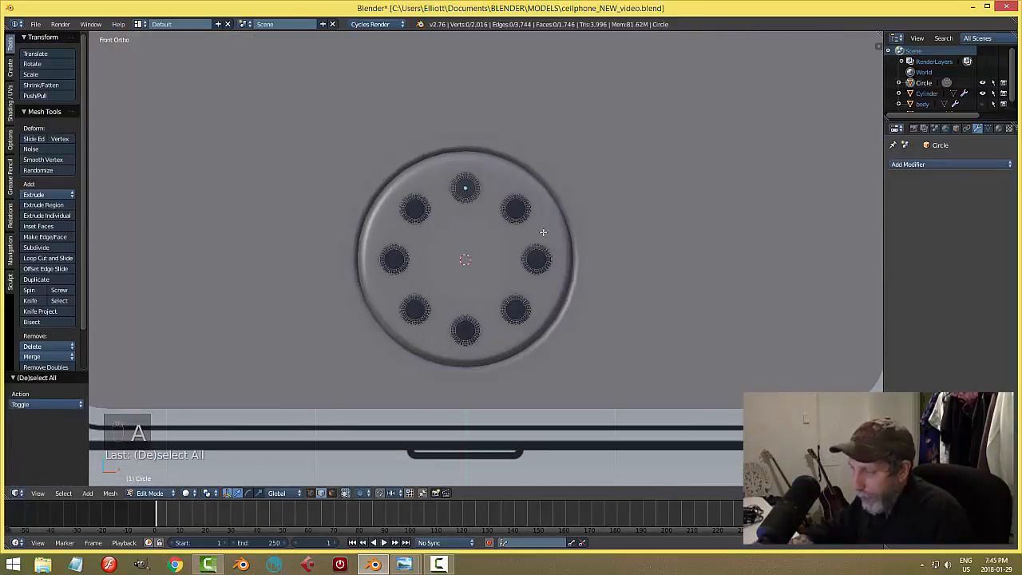
{"action": "key", "text": "a"}
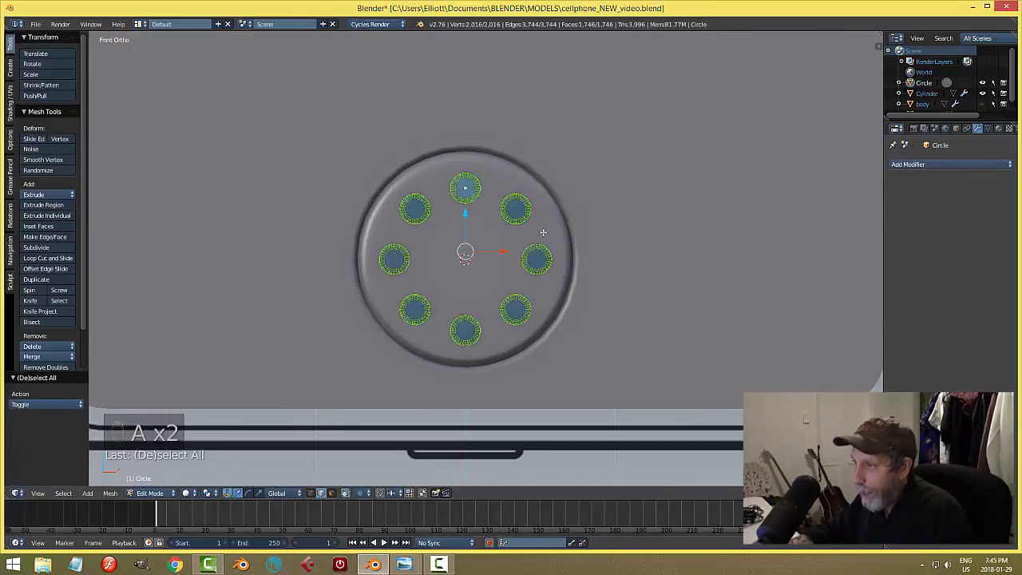
{"action": "left_click", "coordinate": [48, 367]}
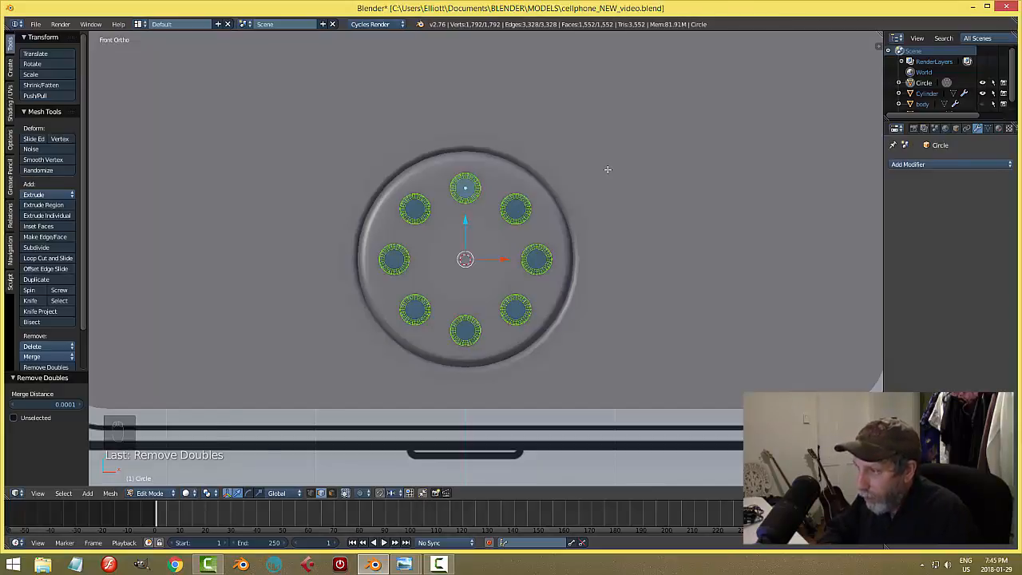
{"action": "key", "text": "ctrl+n"}
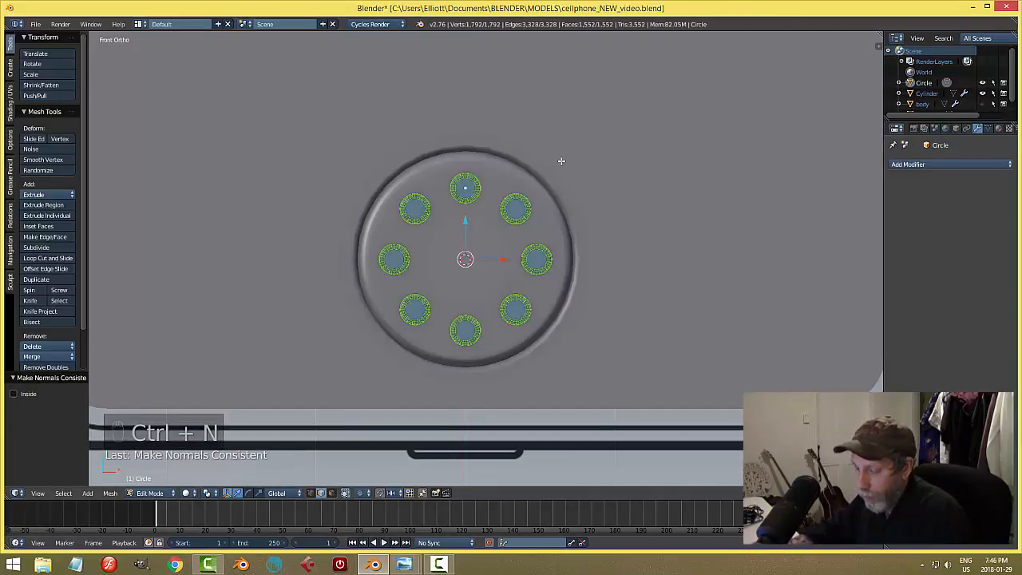
{"action": "key", "text": "a"}
{"action": "key", "text": "Tab"}
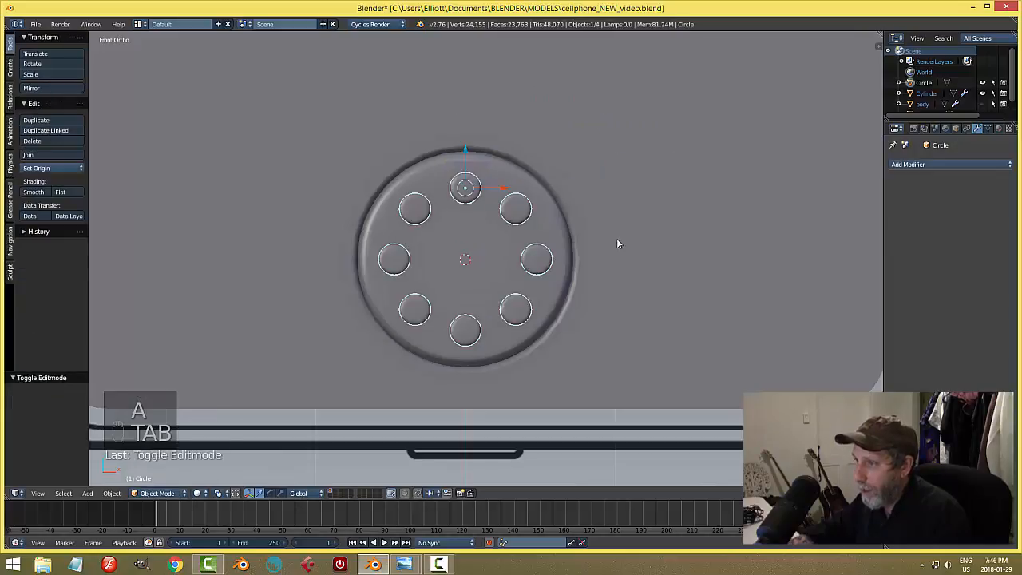
Step: Select the round home button and apply its Subdivision Surface modifier
{"action": "key", "text": "a"}
{"action": "key", "text": "a"}
{"action": "scroll", "coordinate": [617, 240], "scroll_direction": "down", "scroll_amount": 5}
{"action": "middle_click_drag", "start_coordinate": [588, 315], "coordinate": [579, 279]}
{"action": "scroll", "coordinate": [582, 291], "scroll_direction": "up", "scroll_amount": 4}
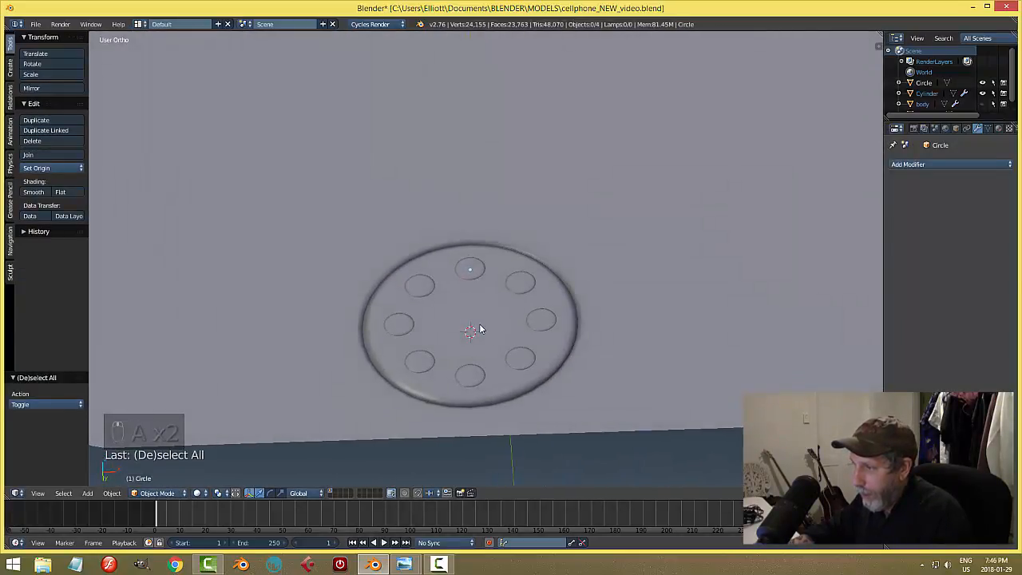
{"action": "right_click", "coordinate": [570, 315]}
{"action": "left_click", "coordinate": [919, 200]}
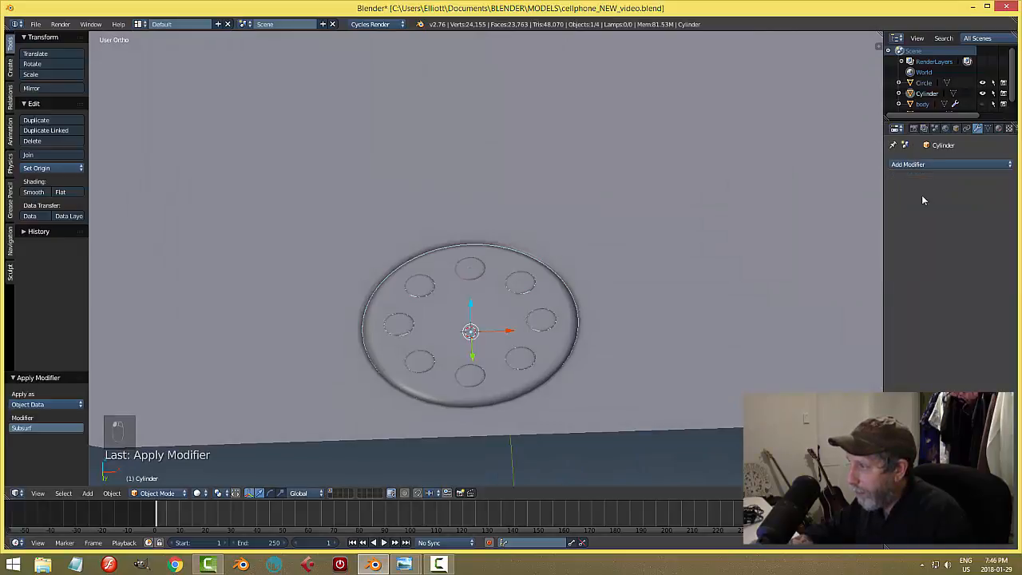
Step: Join the ring of discs with the home button into one object and save the file
{"action": "right_click", "coordinate": [474, 270]}
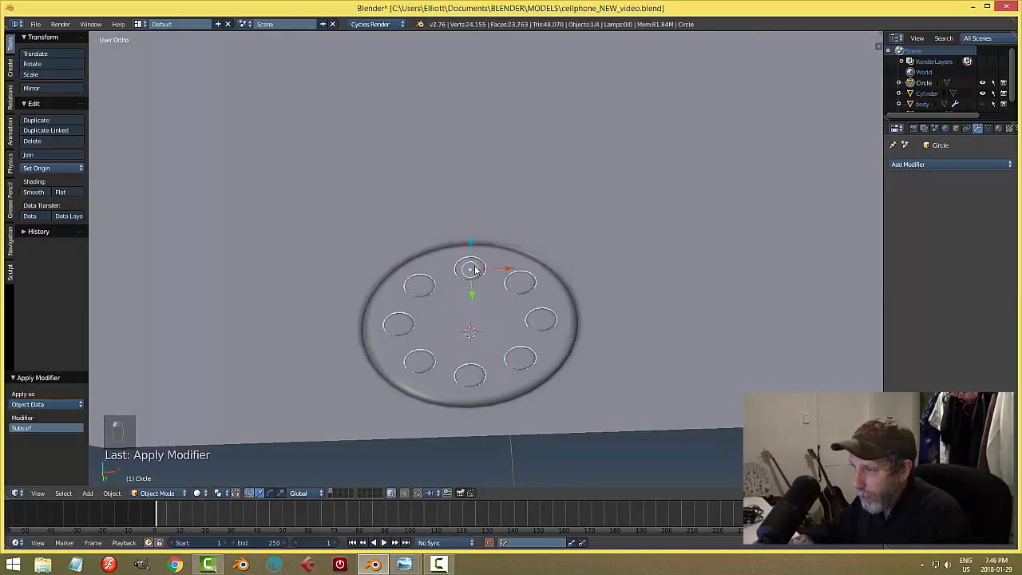
{"action": "right_click", "coordinate": [490, 316]}
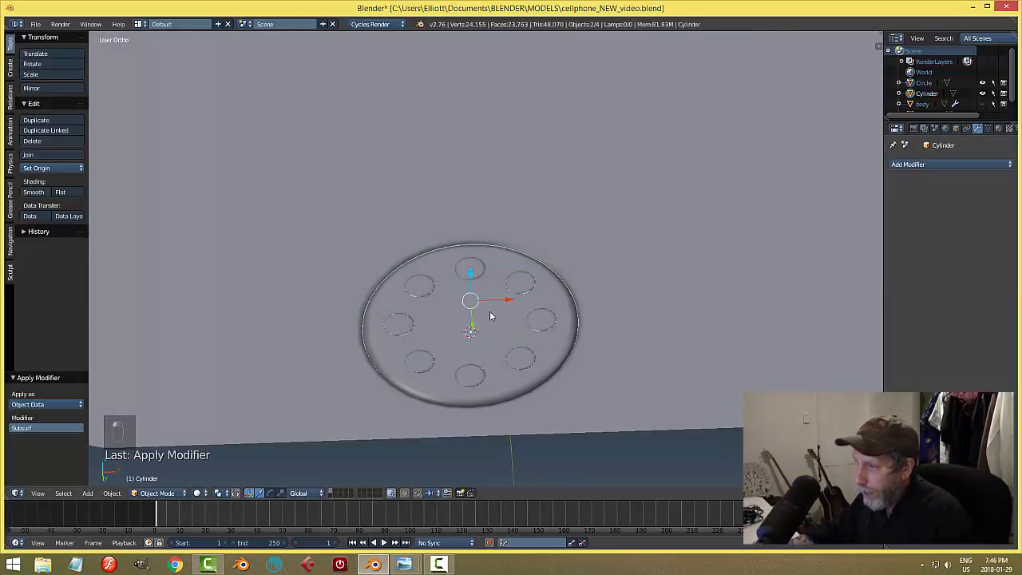
{"action": "key", "text": "ctrl+j"}
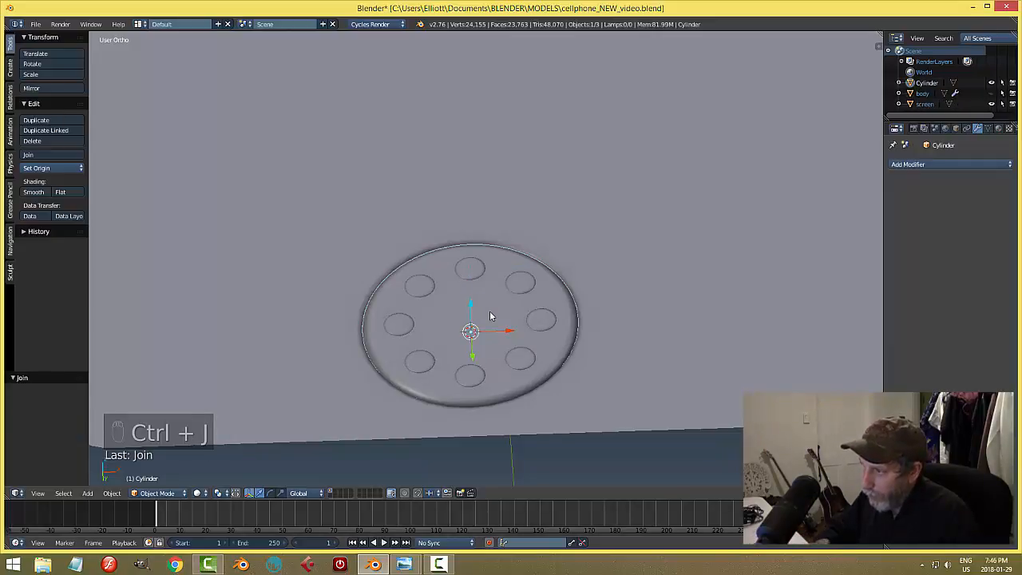
{"action": "key", "text": "ctrl+s"}
{"action": "left_click", "coordinate": [511, 308]}
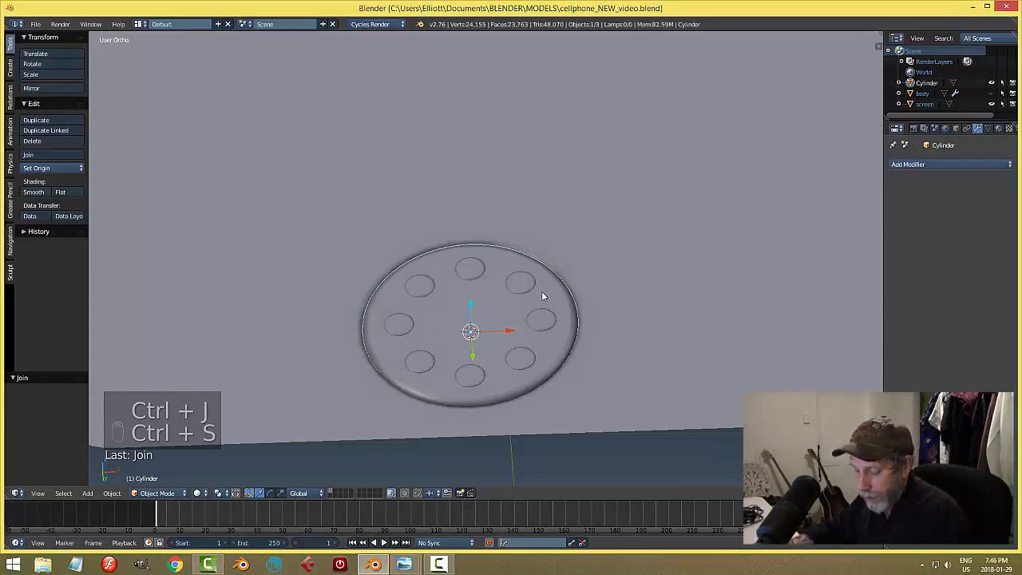
Step: Unhide the phone body and examine the home button on the assembled phone
{"action": "key", "text": "a"}
{"action": "scroll", "coordinate": [546, 289], "scroll_direction": "down", "scroll_amount": 3}
{"action": "middle_click_drag", "start_coordinate": [546, 289], "coordinate": [579, 310]}
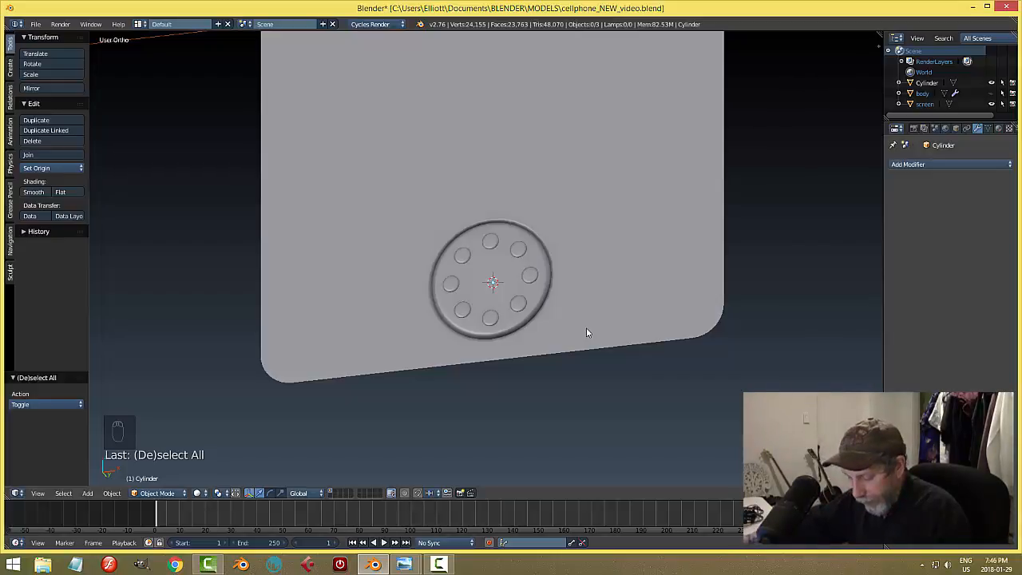
{"action": "key", "text": "alt+h"}
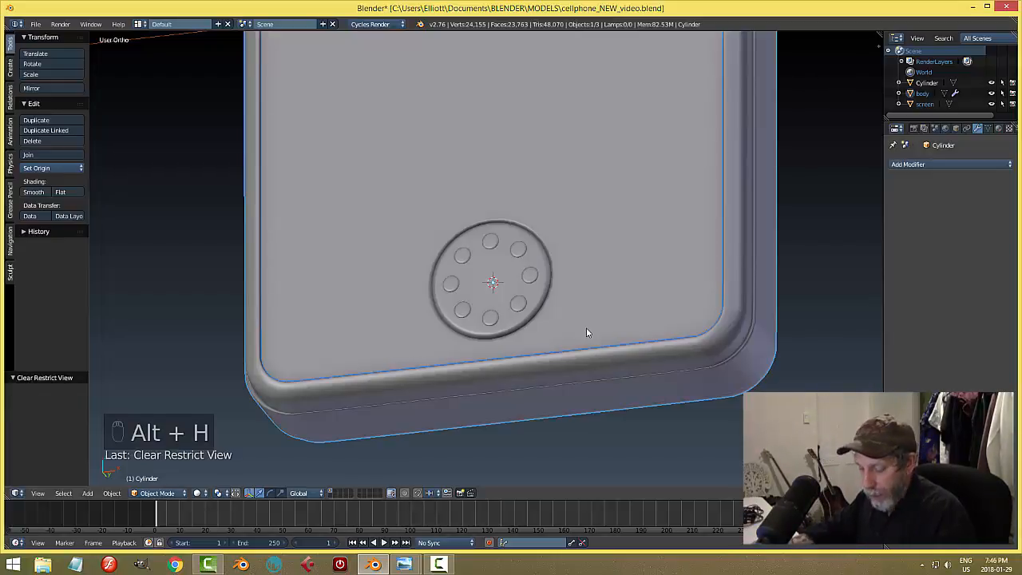
{"action": "key", "text": "a"}
{"action": "mouse_move", "coordinate": [576, 329]}
{"action": "middle_mouse_down"}
{"action": "mouse_move", "coordinate": [613, 348]}
{"action": "mouse_move", "coordinate": [575, 324]}
{"action": "mouse_move", "coordinate": [675, 294]}
{"action": "mouse_move", "coordinate": [696, 320]}
{"action": "mouse_move", "coordinate": [529, 320]}
{"action": "mouse_move", "coordinate": [479, 360]}
{"action": "mouse_move", "coordinate": [553, 362]}
{"action": "mouse_move", "coordinate": [577, 338]}
{"action": "mouse_move", "coordinate": [570, 319]}
{"action": "mouse_move", "coordinate": [575, 330]}
{"action": "middle_mouse_up"}
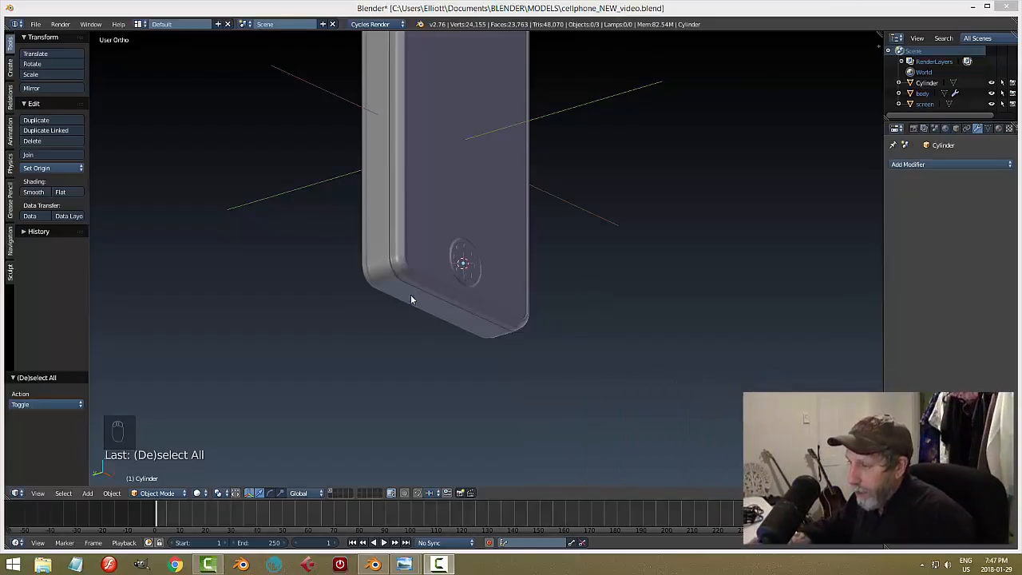
Step: Hide the phone body and the home button, leaving only the screen object shown
{"action": "right_click", "coordinate": [374, 254]}
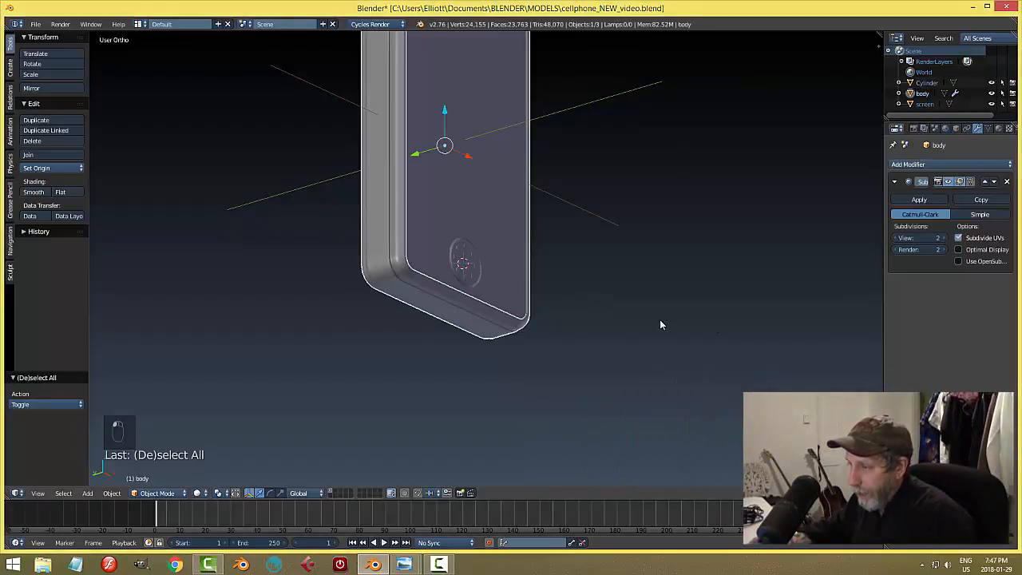
{"action": "key", "text": "h"}
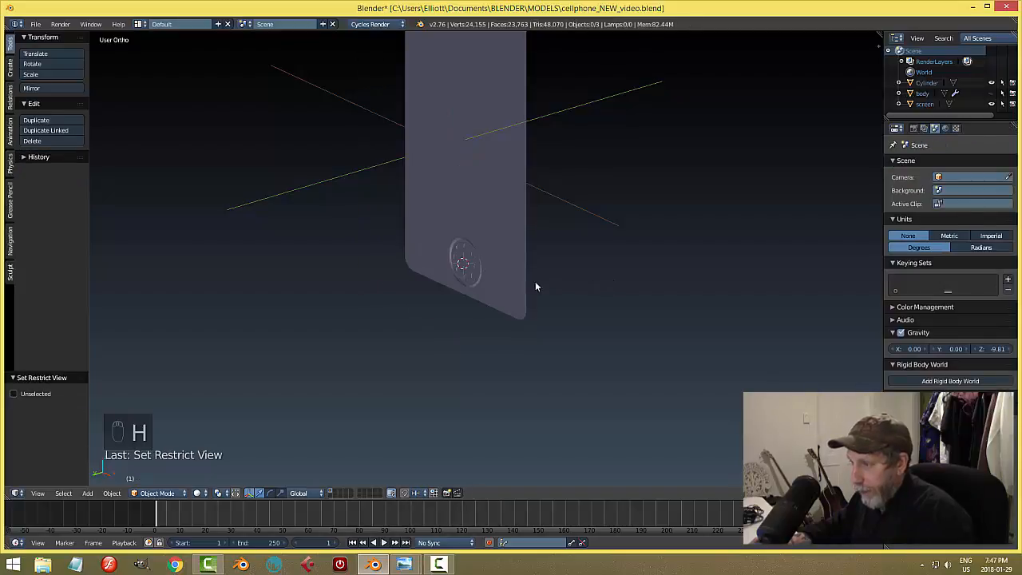
{"action": "right_click", "coordinate": [469, 264]}
{"action": "key", "text": "h"}
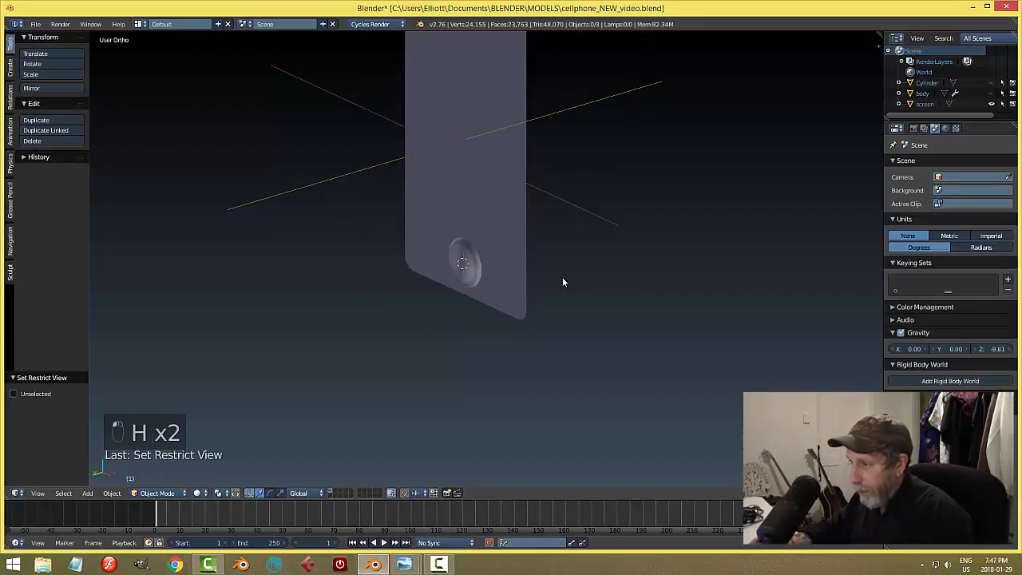
Step: Select the screen object and show it in wireframe from the front over the full phone blueprint
{"action": "right_click", "coordinate": [503, 239]}
{"action": "key", "text": "KP_1"}
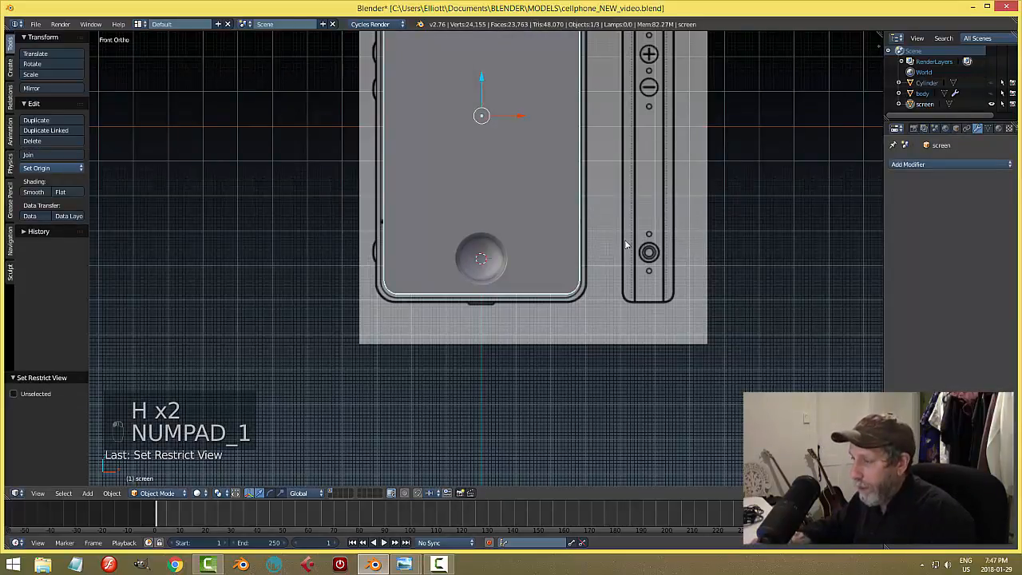
{"action": "scroll", "coordinate": [626, 244], "scroll_direction": "down", "scroll_amount": 3}
{"action": "middle_click_drag", "start_coordinate": [593, 192], "coordinate": [595, 263], "text": "shift"}
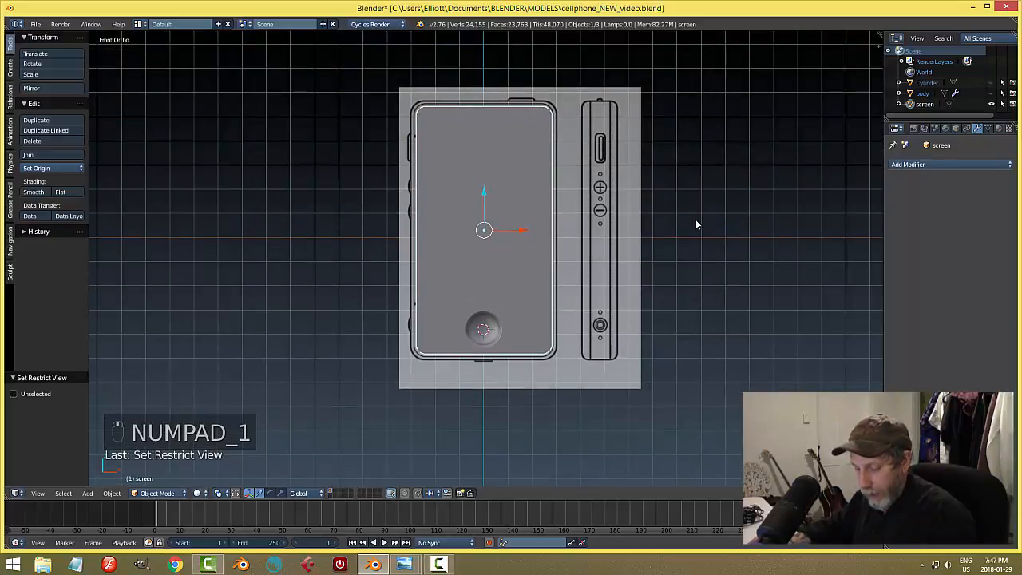
{"action": "key", "text": "Tab"}
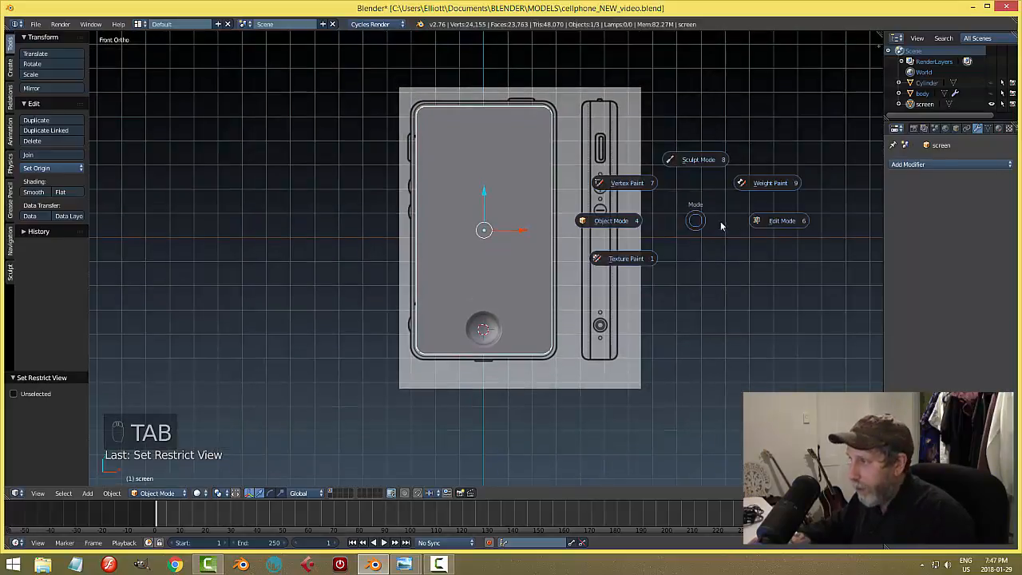
{"action": "left_click", "coordinate": [665, 222]}
{"action": "key", "text": "z"}
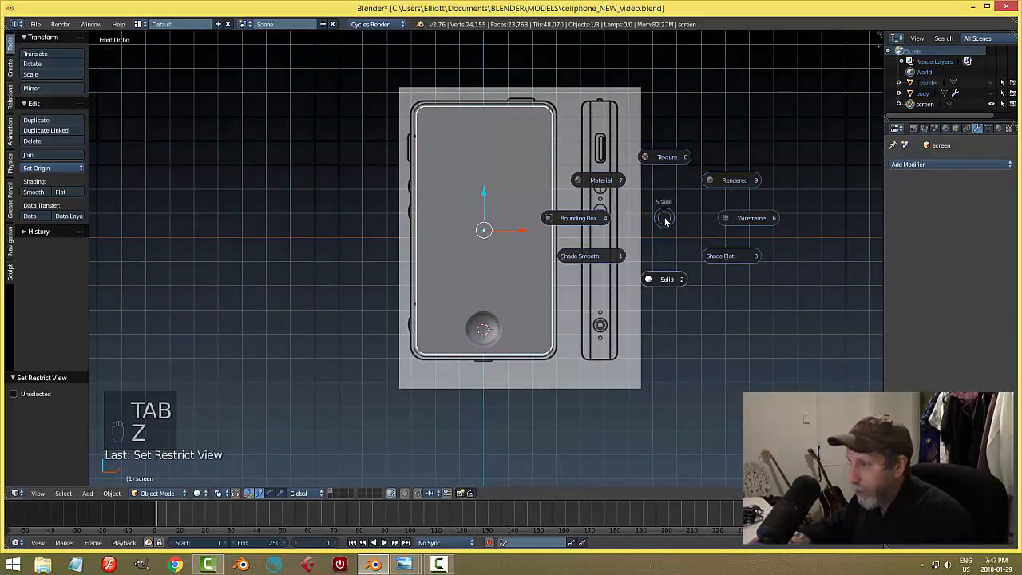
{"action": "left_click", "coordinate": [730, 219]}
{"action": "scroll", "coordinate": [657, 208], "scroll_direction": "up", "scroll_amount": 3}
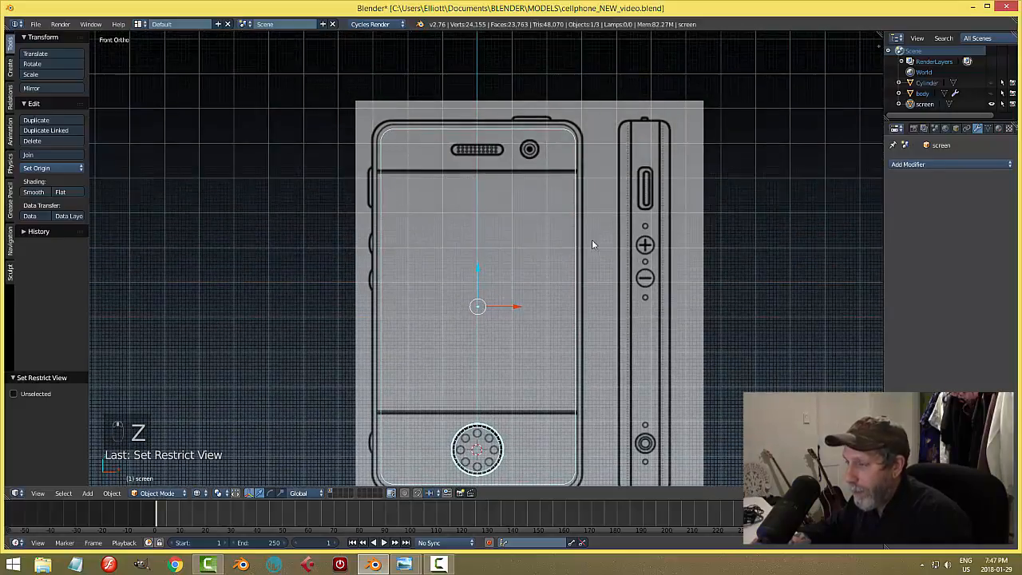
Step: Add a 32-vertex mesh circle and rotate it 90 degrees about the X axis to face the front view
{"action": "scroll", "coordinate": [592, 245], "scroll_direction": "up", "scroll_amount": 2}
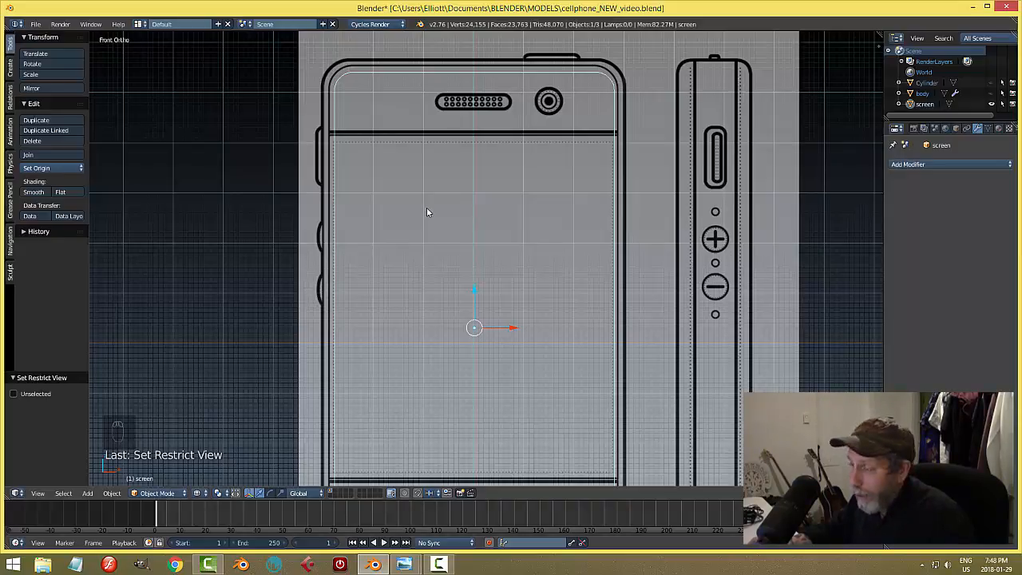
{"action": "scroll", "coordinate": [459, 107], "scroll_direction": "up", "scroll_amount": 2}
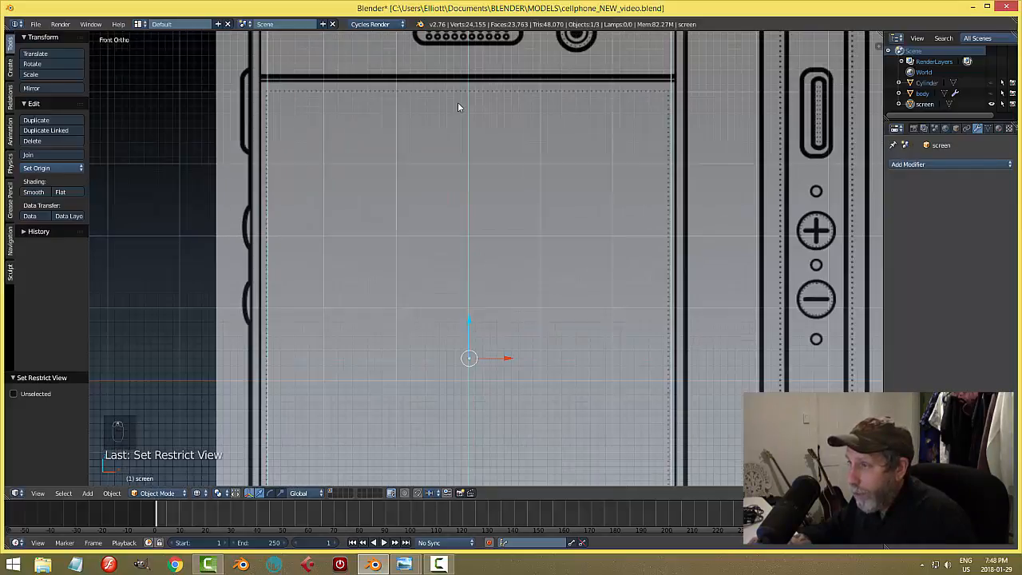
{"action": "middle_click_drag", "start_coordinate": [484, 81], "coordinate": [485, 158], "text": "shift"}
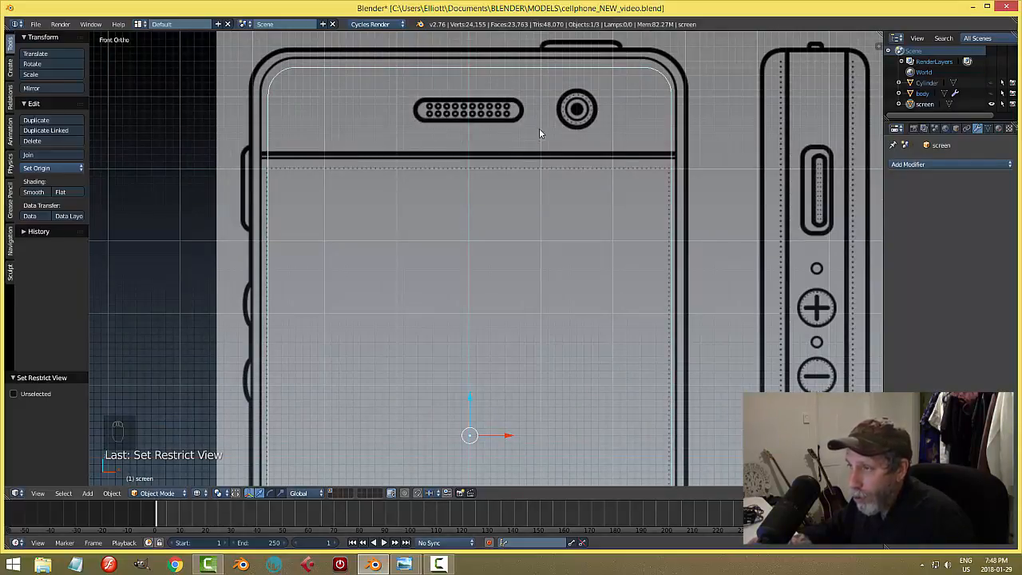
{"action": "scroll", "coordinate": [531, 389], "scroll_direction": "down", "scroll_amount": 2}
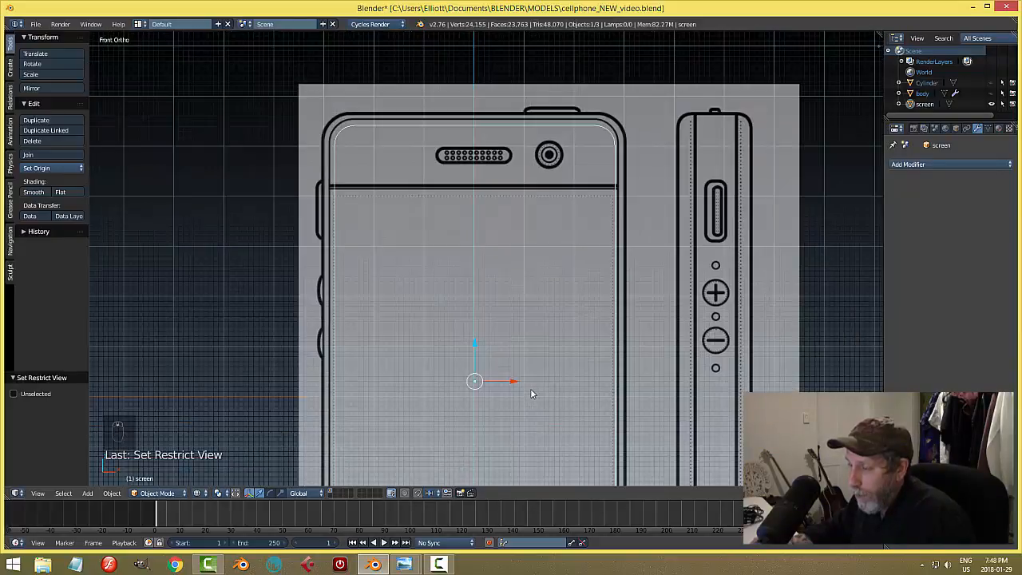
{"action": "scroll", "coordinate": [532, 360], "scroll_direction": "down", "scroll_amount": 3}
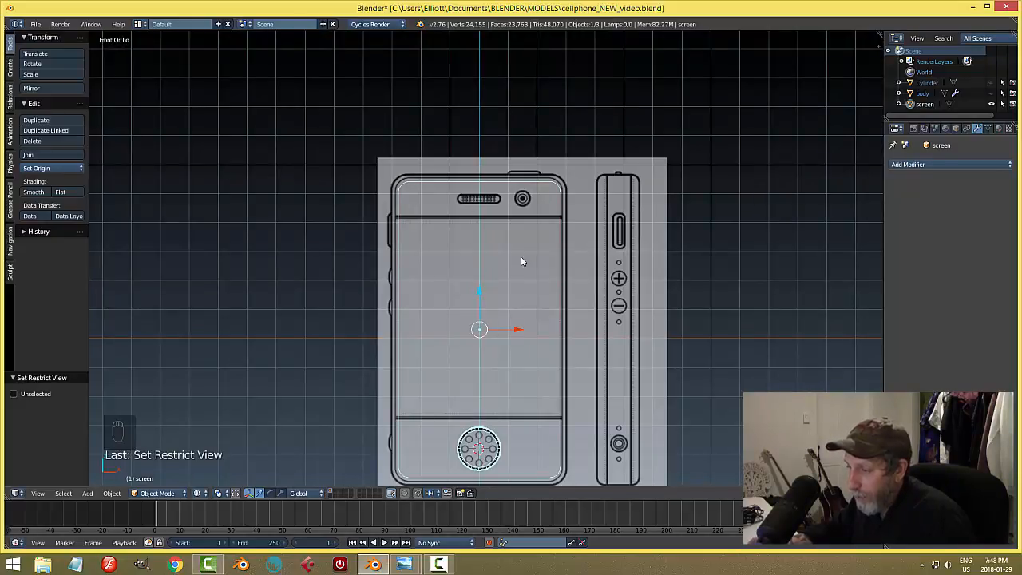
{"action": "key", "text": "shift+a"}
{"action": "mouse_move", "coordinate": [521, 257]}
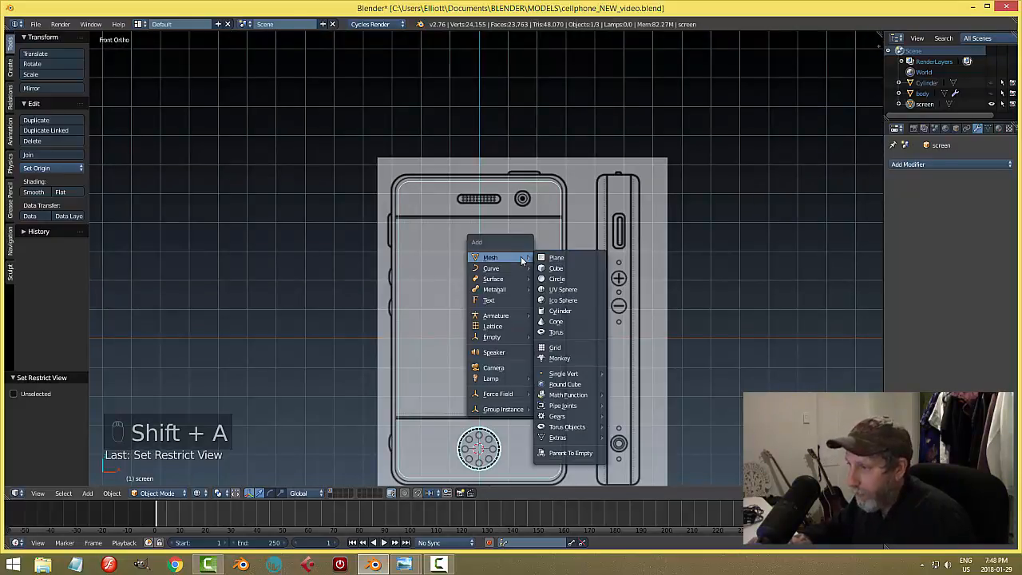
{"action": "left_click", "coordinate": [559, 280]}
{"action": "type", "text": "r"}
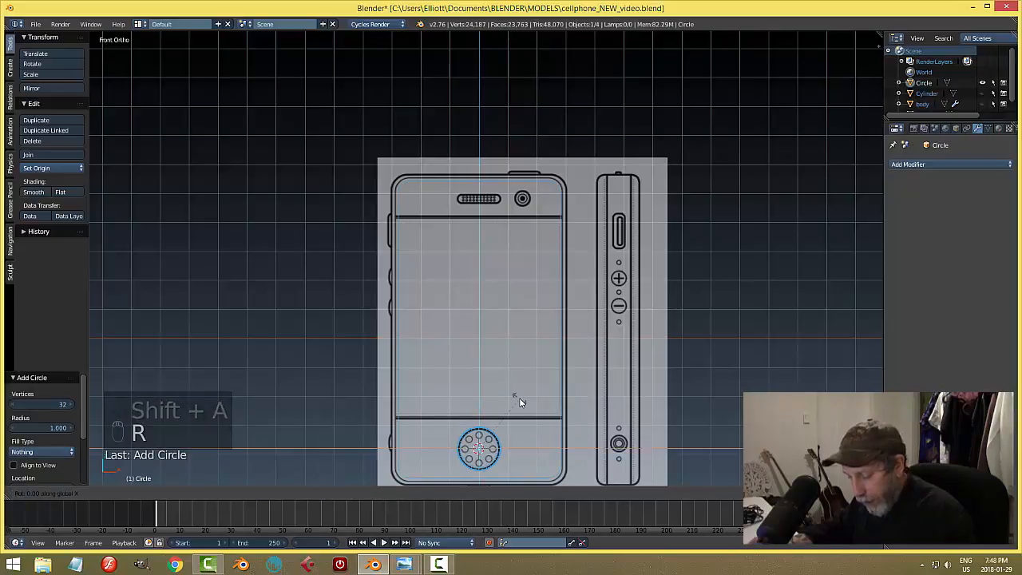
{"action": "type", "text": "x90"}
{"action": "key", "text": "Return"}
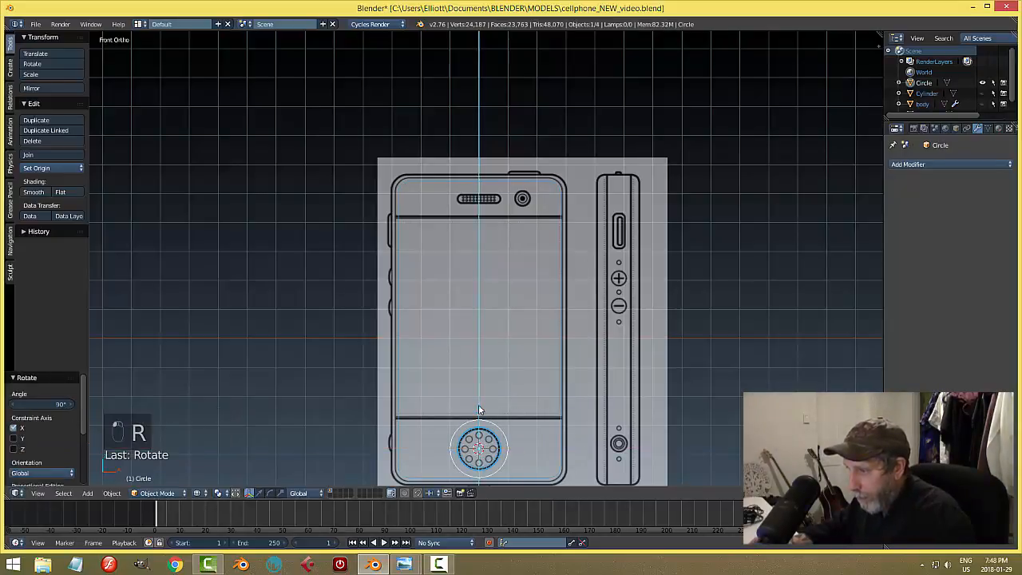
Step: Move the circle straight up along Z onto the centre of the blueprint's speaker grille
{"action": "key", "text": "g"}
{"action": "key", "text": "z"}
{"action": "left_click", "coordinate": [515, 196]}
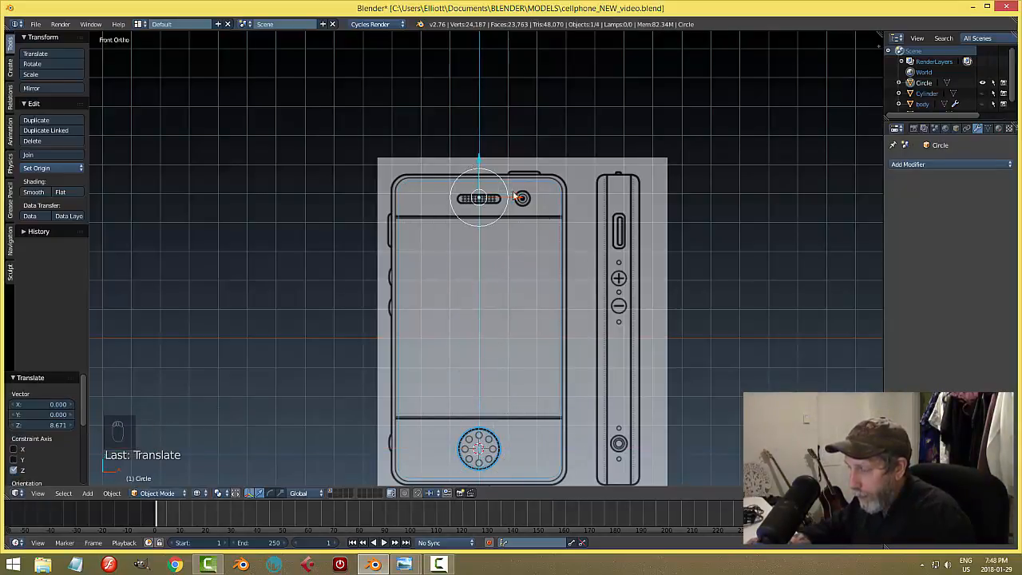
{"action": "scroll", "coordinate": [583, 276], "scroll_direction": "up", "scroll_amount": 5}
{"action": "middle_click_drag", "start_coordinate": [579, 199], "coordinate": [580, 290], "text": "shift"}
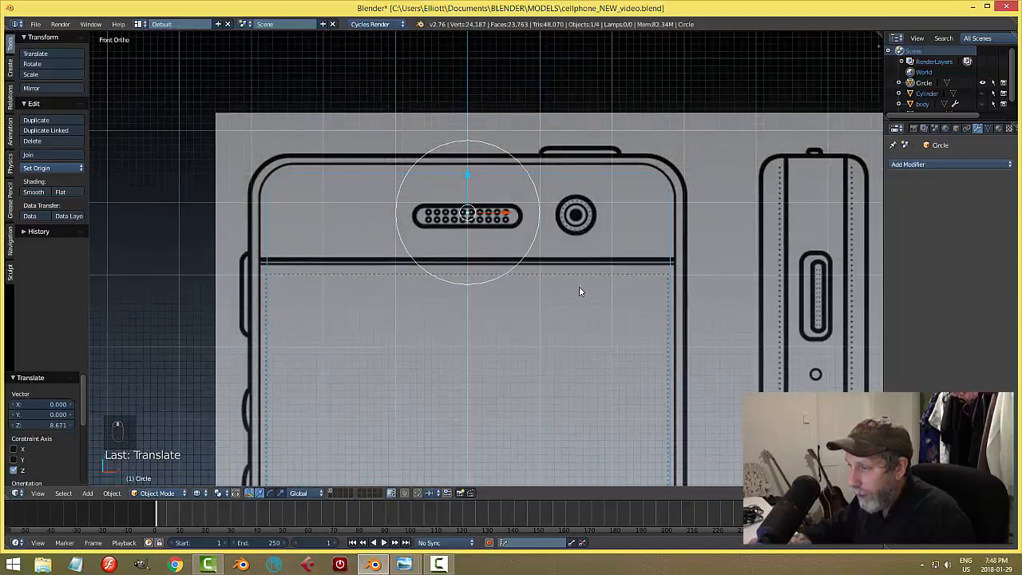
{"action": "scroll", "coordinate": [582, 288], "scroll_direction": "up", "scroll_amount": 4}
{"action": "key", "text": "g"}
{"action": "key", "text": "z"}
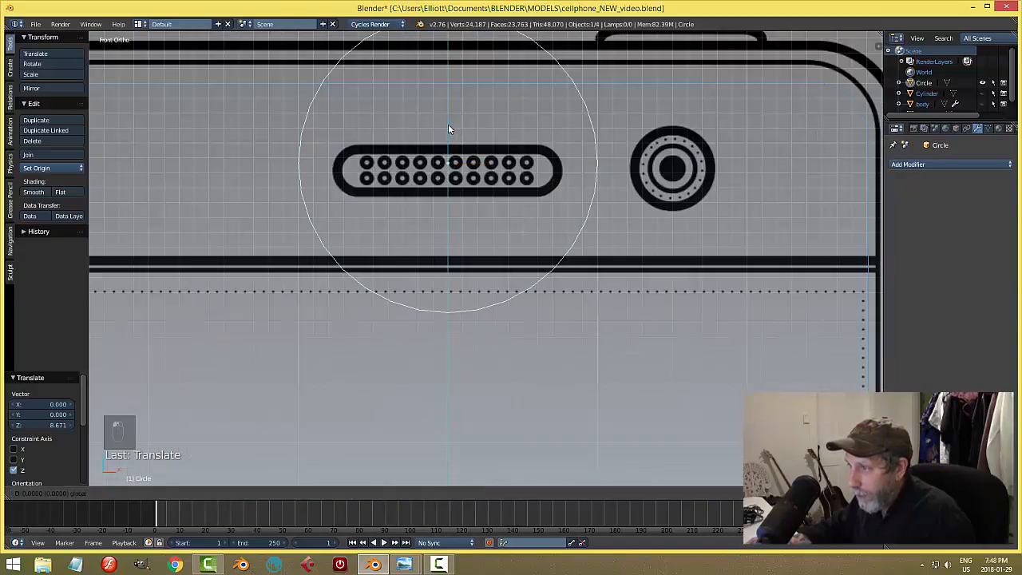
{"action": "left_click", "coordinate": [447, 130]}
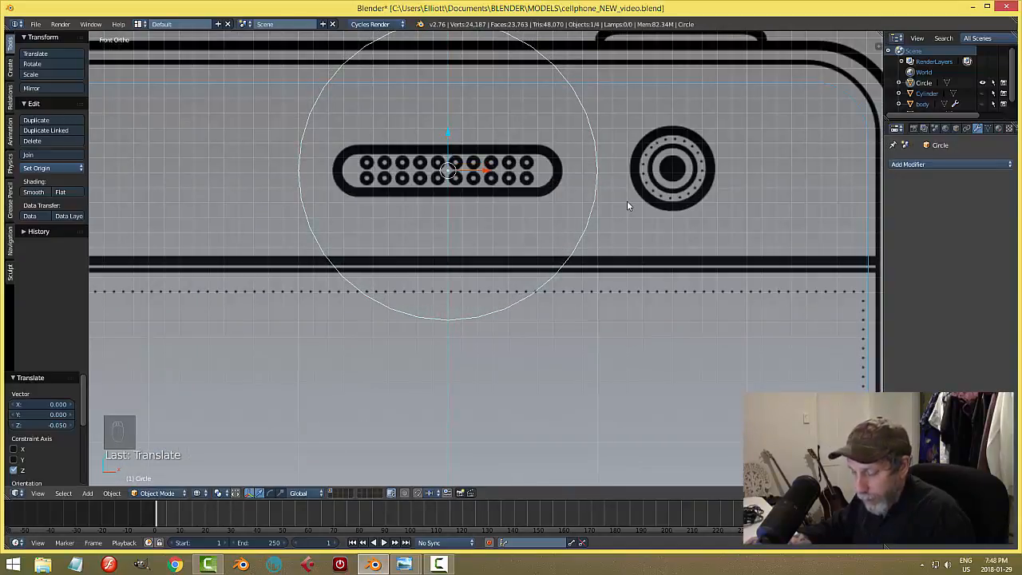
Step: Scale the circle to about 0.167 to match the speaker slot's height and shift it about -0.602 along X to the slot's left end
{"action": "key", "text": "s"}
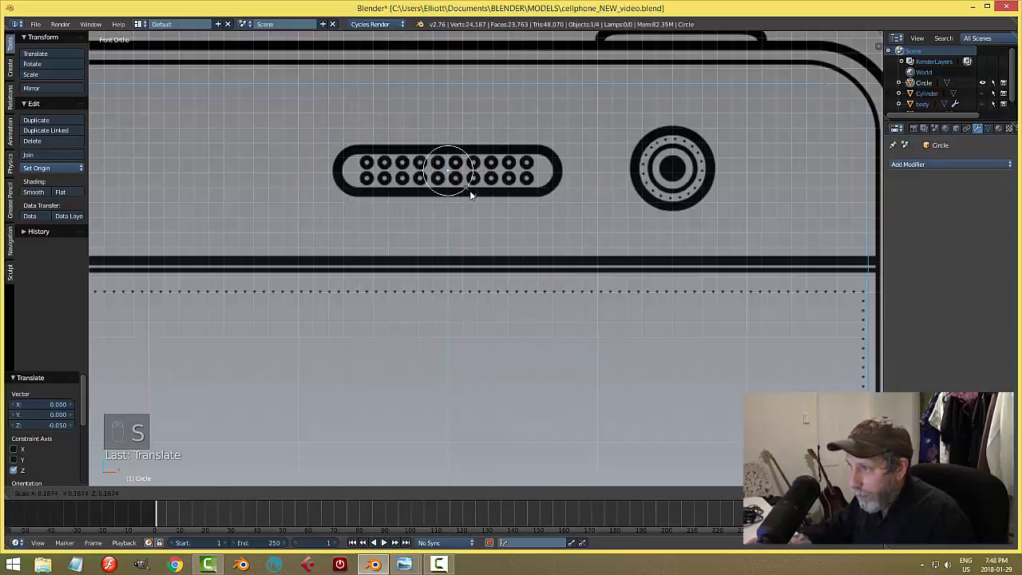
{"action": "left_click", "coordinate": [483, 179]}
{"action": "key", "text": "g"}
{"action": "key", "text": "x"}
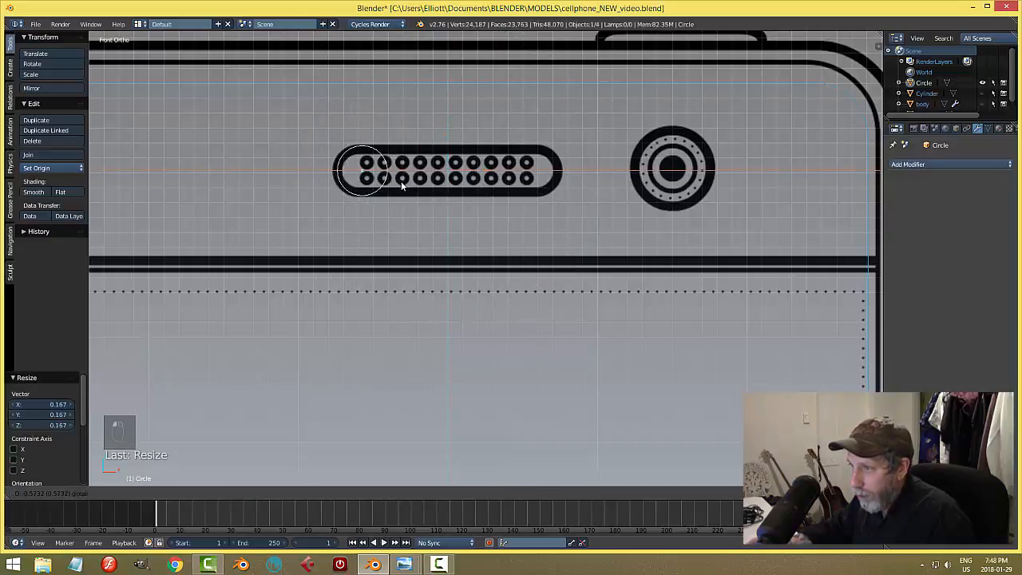
{"action": "left_click", "coordinate": [397, 186]}
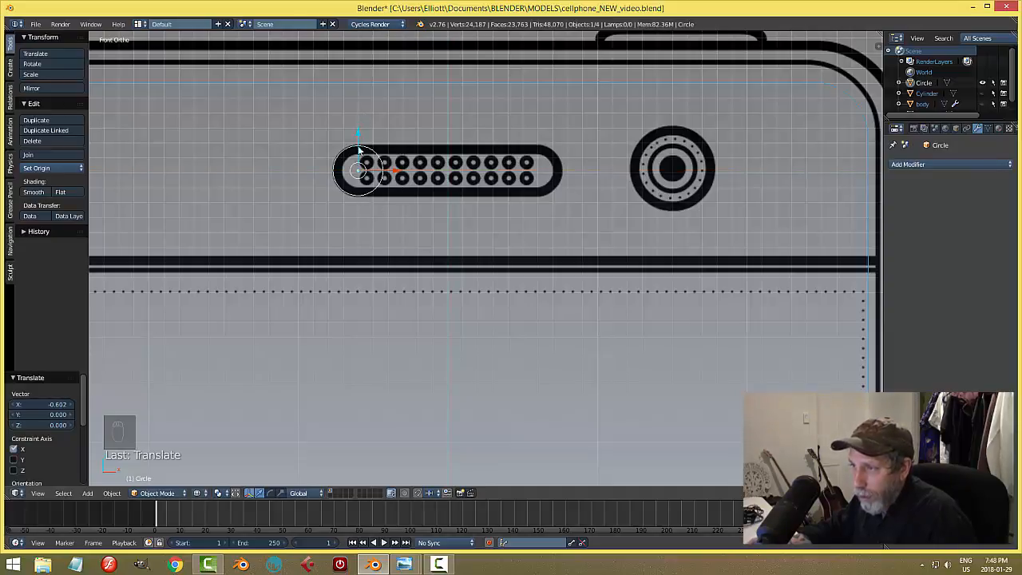
Step: Delete the vertices of the circle's right half in Edit Mode, keeping the semicircle at the speaker slot's left end
{"action": "key", "text": "Tab"}
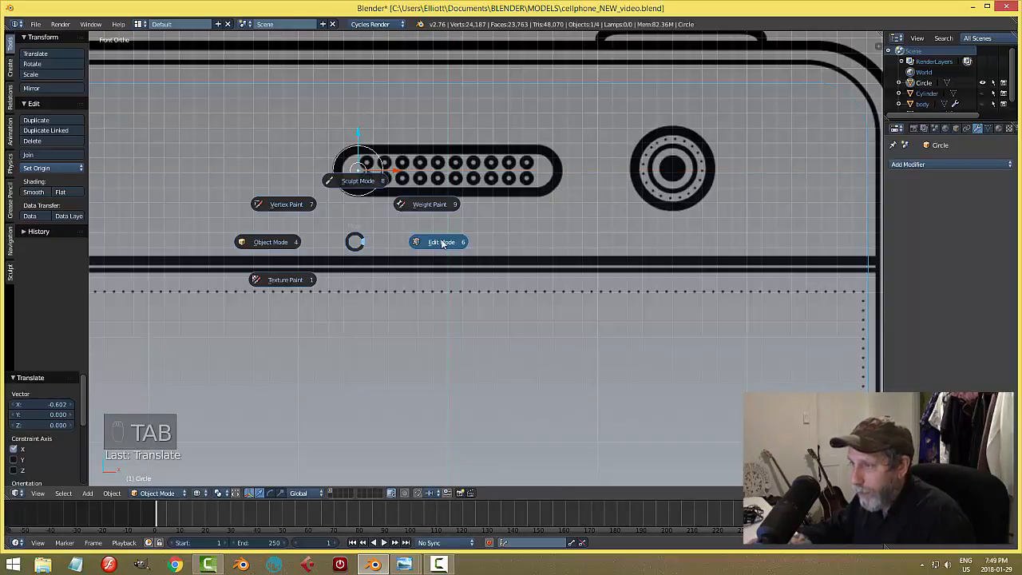
{"action": "left_click", "coordinate": [432, 239]}
{"action": "scroll", "coordinate": [408, 226], "scroll_direction": "up", "scroll_amount": 3}
{"action": "middle_click_drag", "start_coordinate": [353, 213], "coordinate": [481, 244], "text": "shift"}
{"action": "key", "text": "ctrl+Tab"}
{"action": "left_click", "coordinate": [420, 226]}
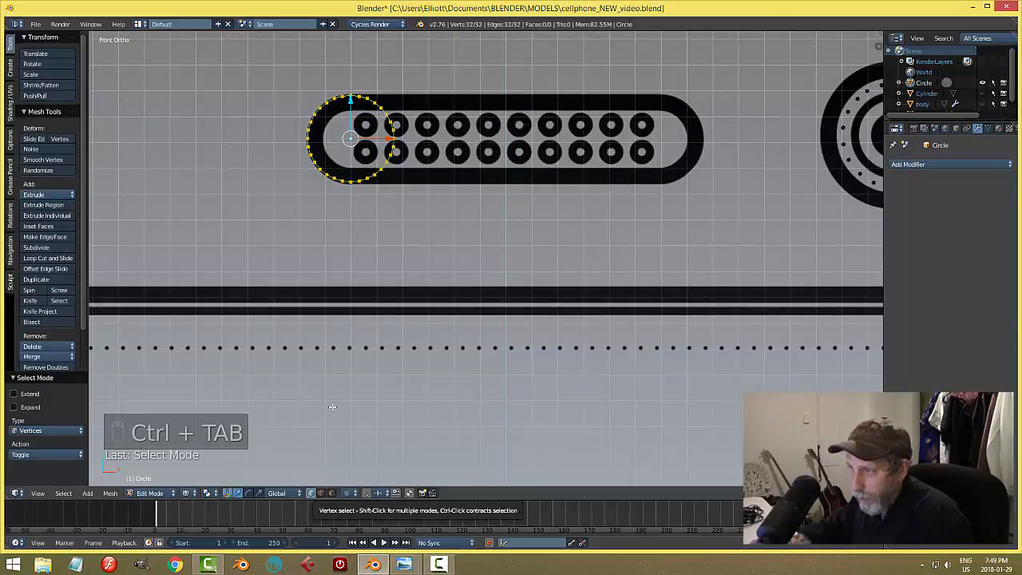
{"action": "key", "text": "a"}
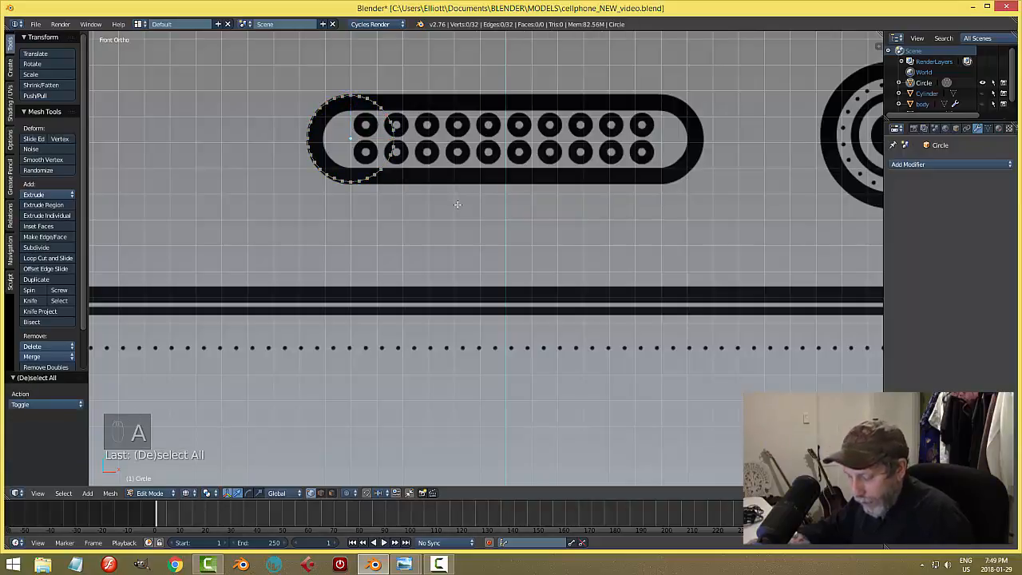
{"action": "key", "text": "b"}
{"action": "left_click_drag", "start_coordinate": [475, 220], "coordinate": [356, 77]}
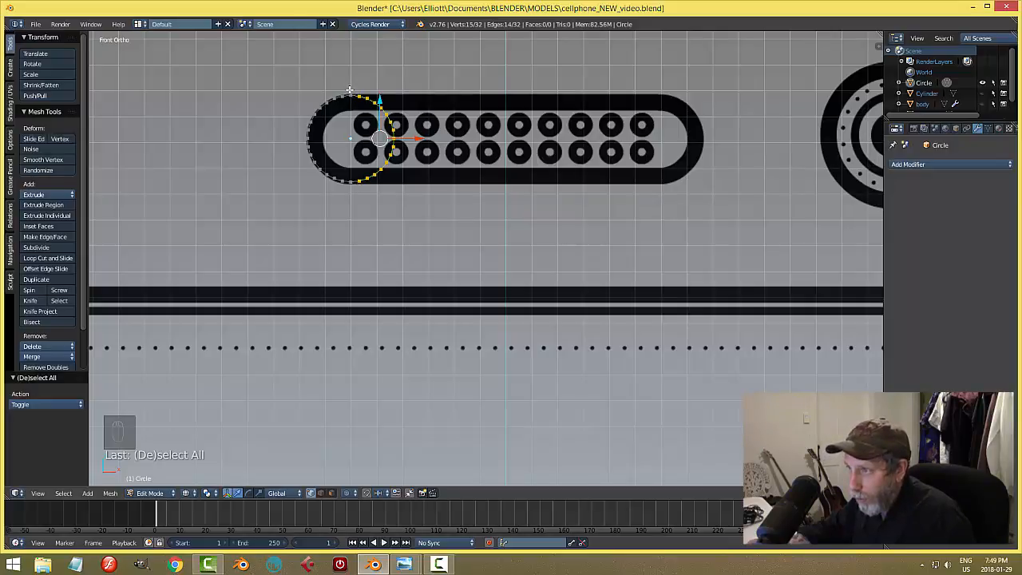
{"action": "key", "text": "x"}
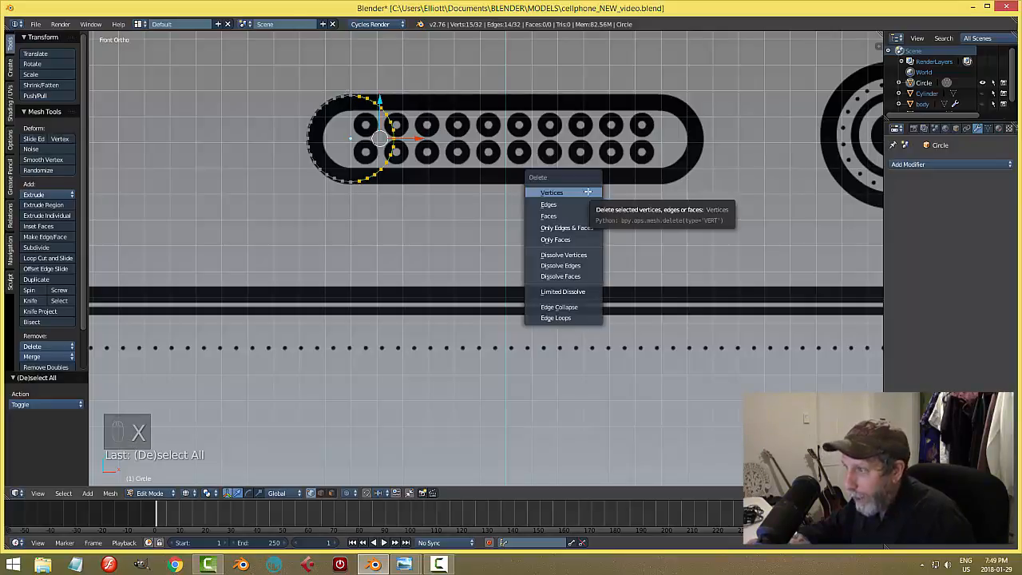
{"action": "left_click", "coordinate": [587, 191]}
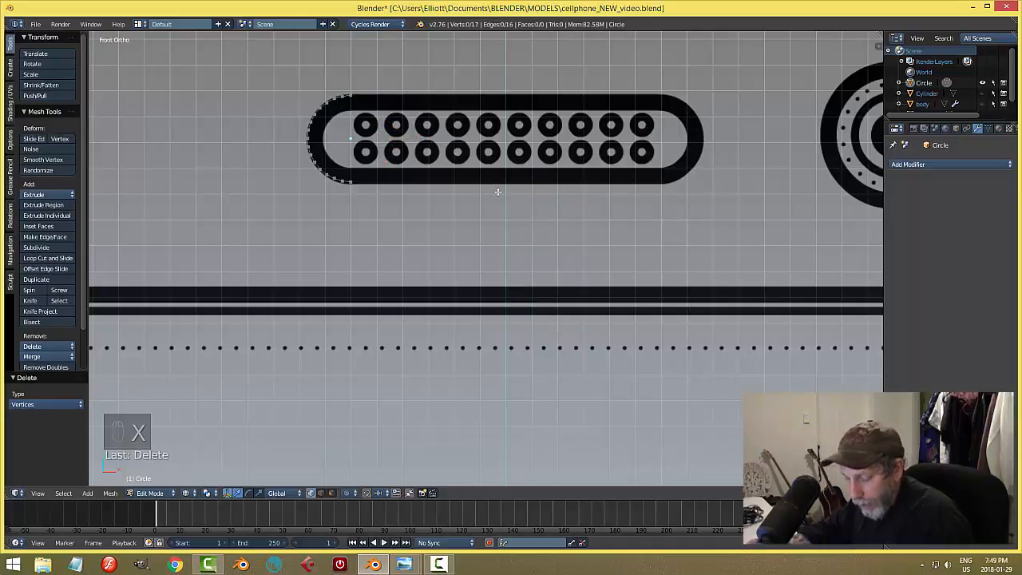
Step: Duplicate the semicircle, rotate the copy 180 degrees and move it about 1.401 along X to the speaker slot's right end
{"action": "key", "text": "a"}
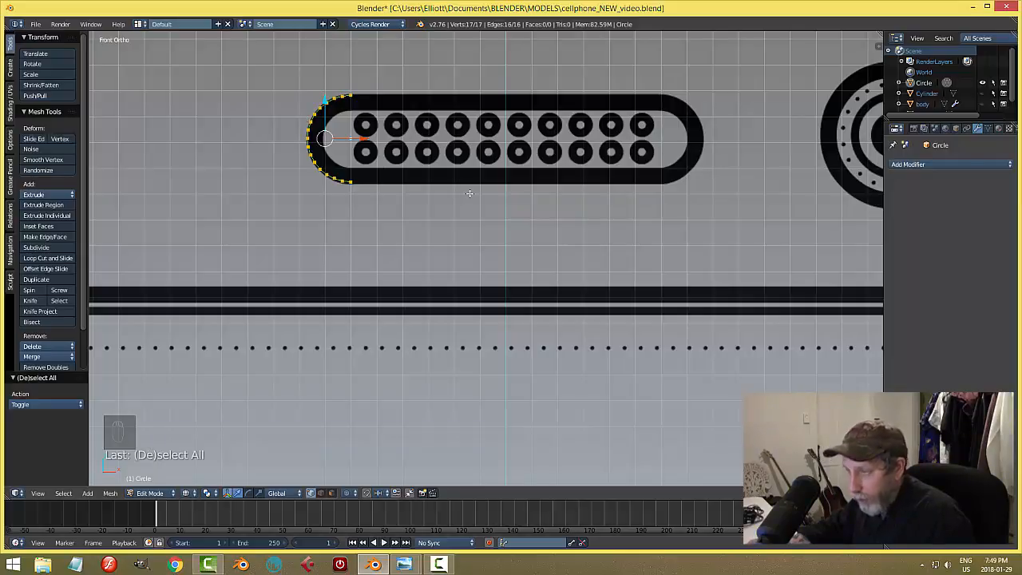
{"action": "key", "text": "shift+d"}
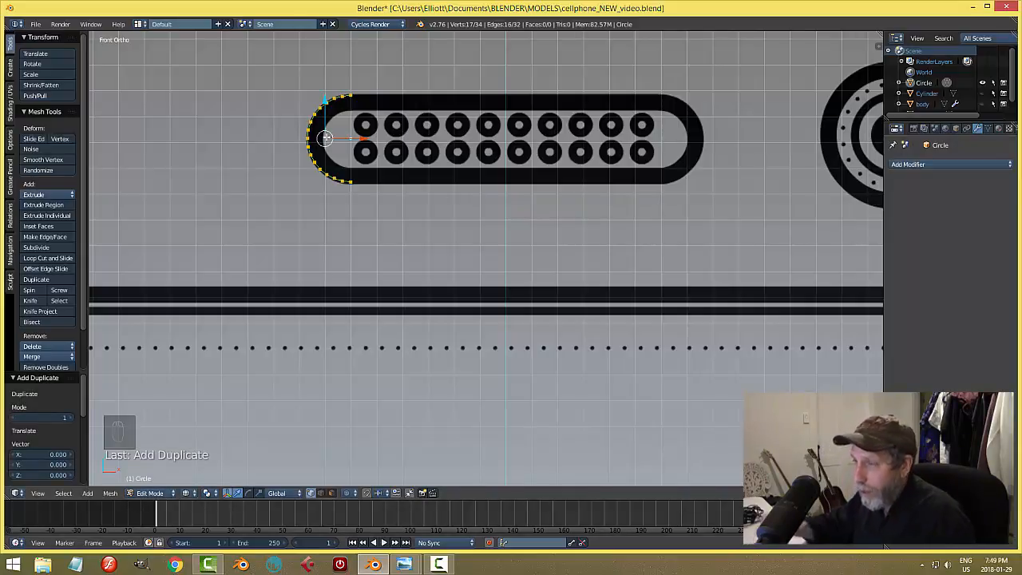
{"action": "type", "text": "r"}
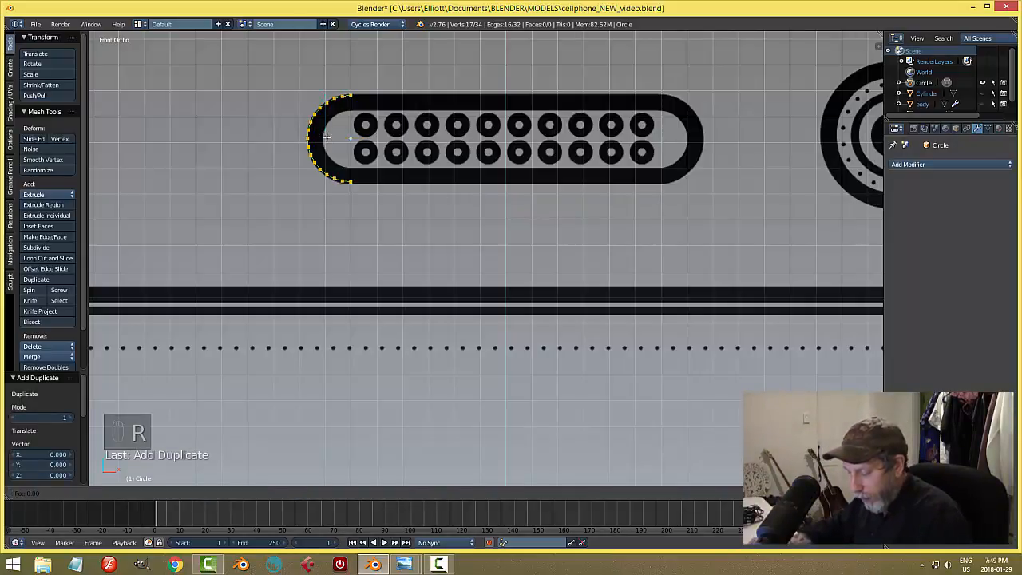
{"action": "type", "text": "18"}
{"action": "type", "text": "0"}
{"action": "key", "text": "Return"}
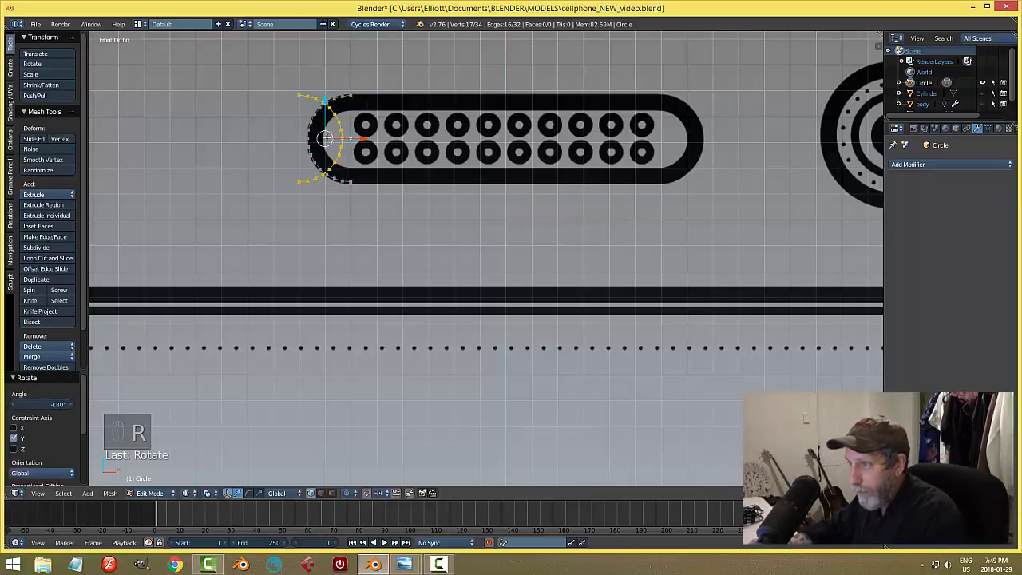
{"action": "left_click_drag", "start_coordinate": [364, 140], "coordinate": [726, 173]}
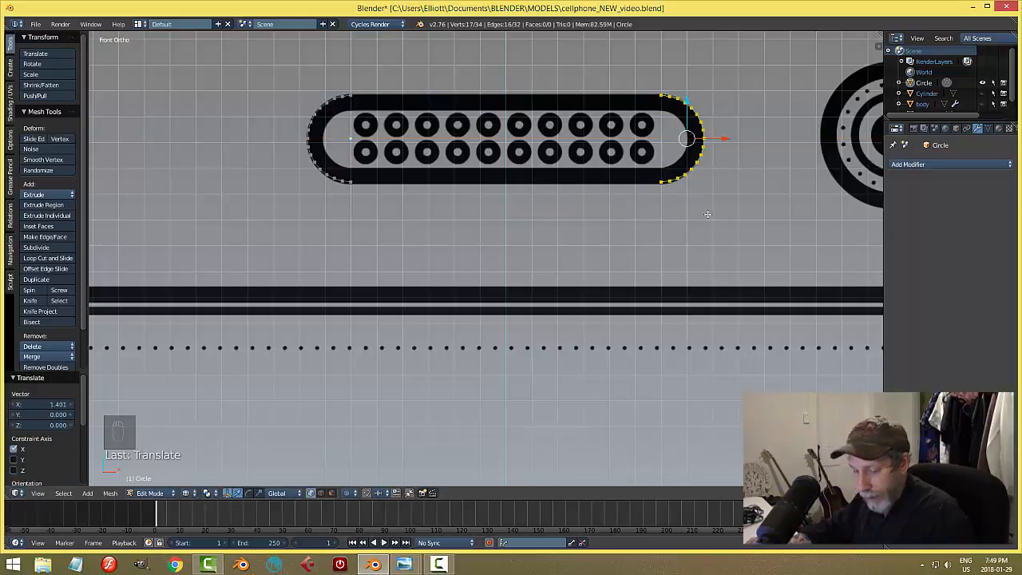
Step: Connect the two semicircles' open ends with straight upper and lower edges, and select the whole speaker slot outline
{"action": "key", "text": "a"}
{"action": "right_click", "coordinate": [661, 96]}
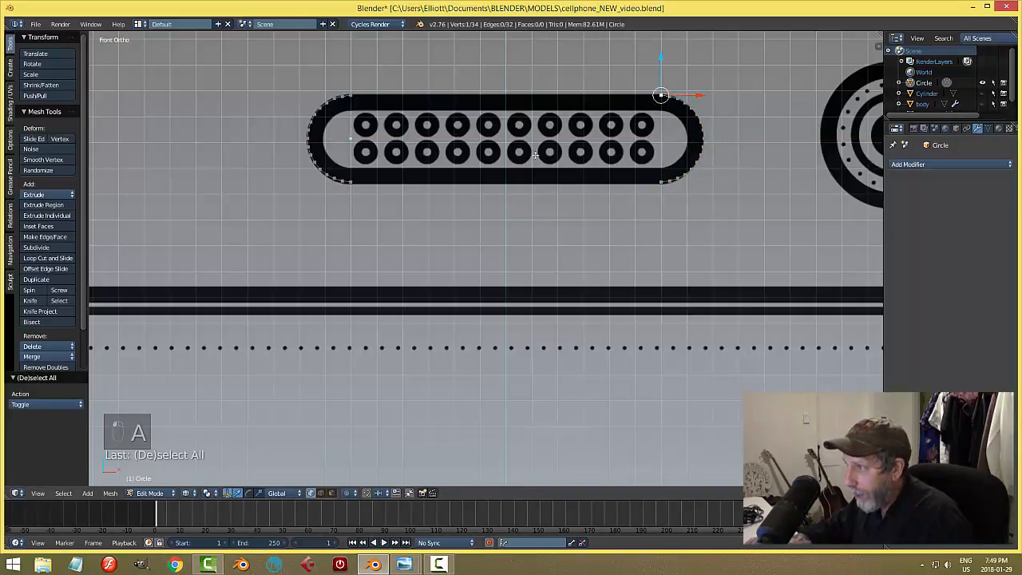
{"action": "right_click", "coordinate": [352, 96], "text": "shift"}
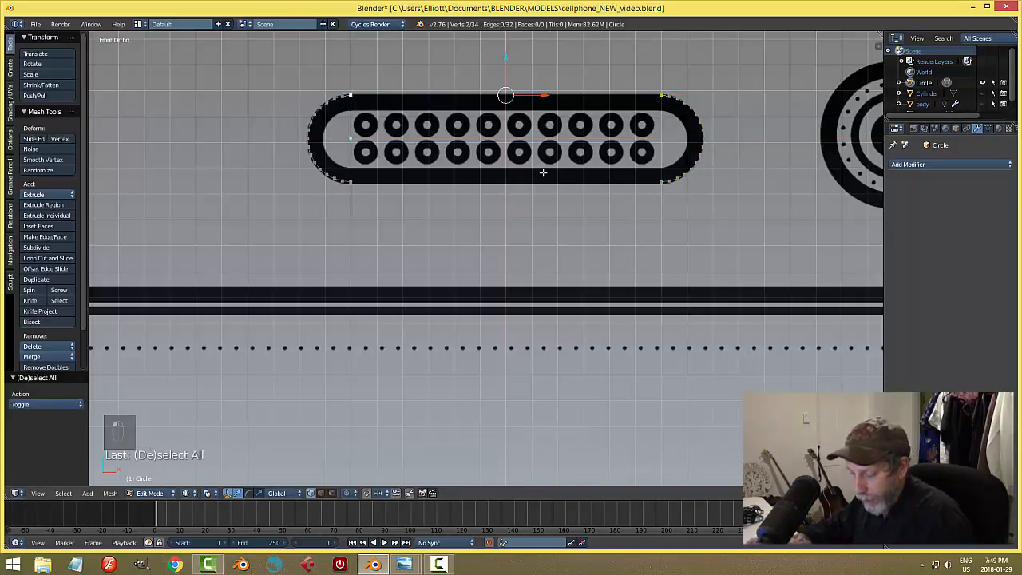
{"action": "key", "text": "f"}
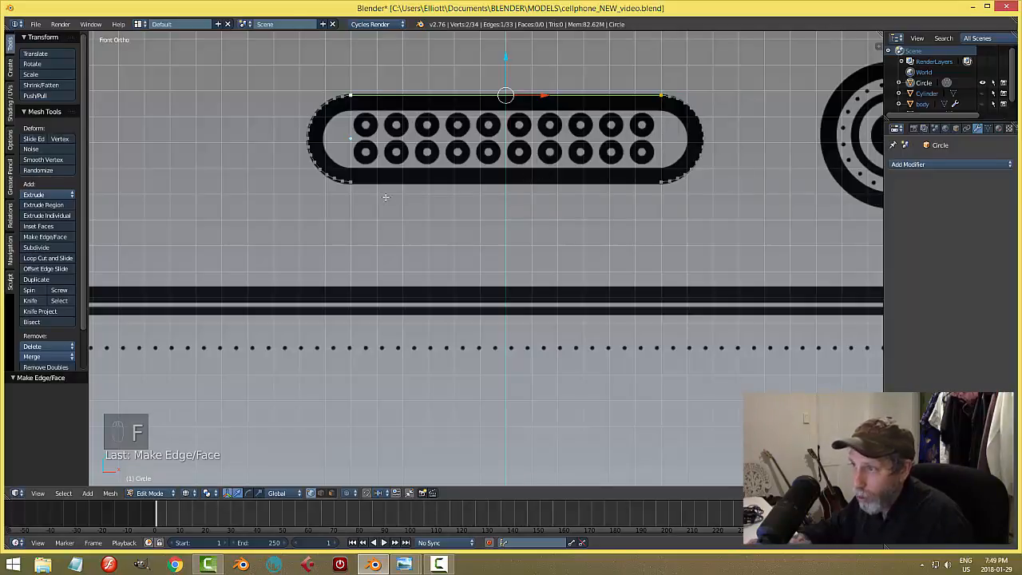
{"action": "right_click", "coordinate": [350, 181]}
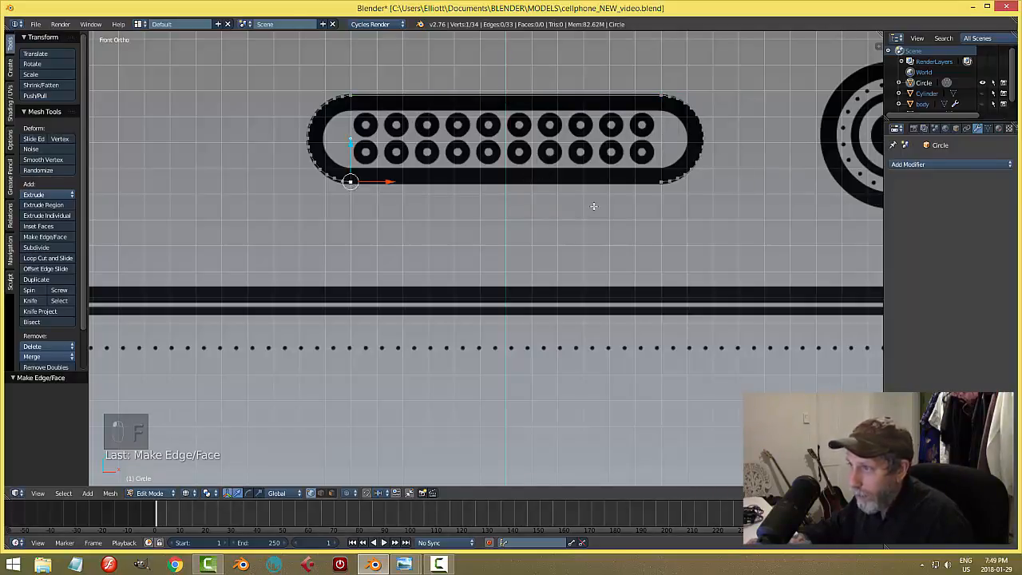
{"action": "right_click", "coordinate": [661, 183], "text": "shift"}
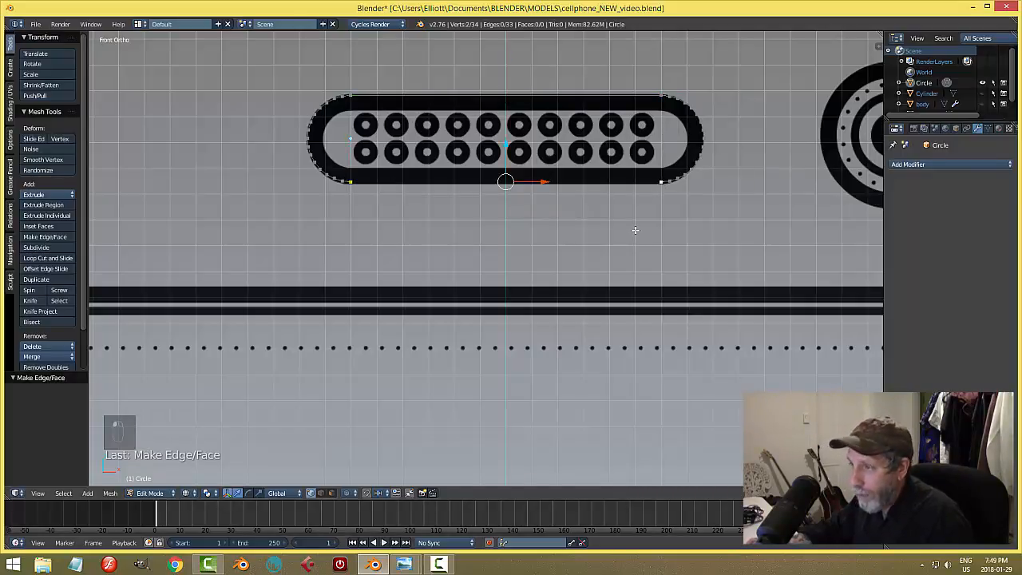
{"action": "key", "text": "f"}
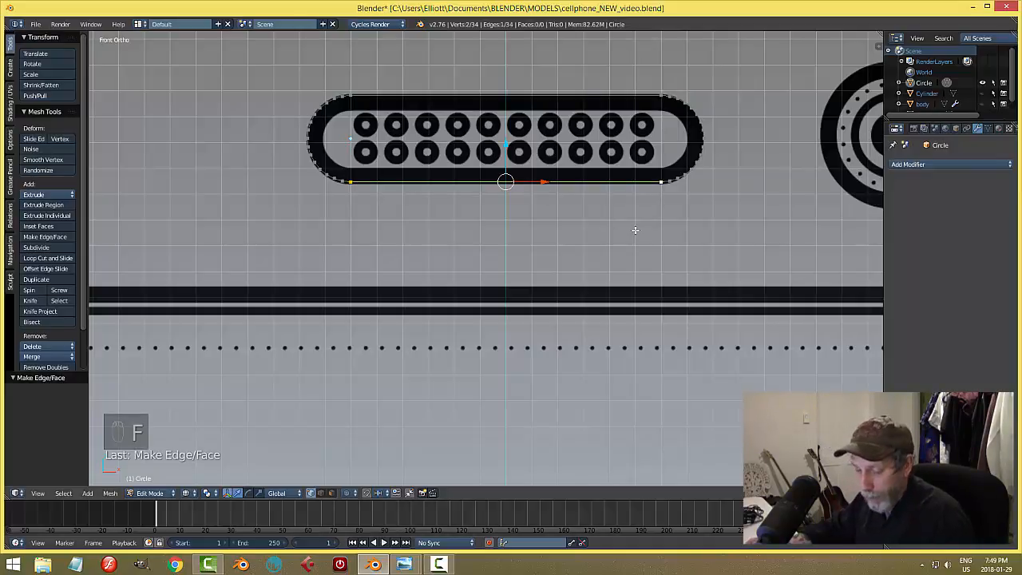
{"action": "key", "text": "a"}
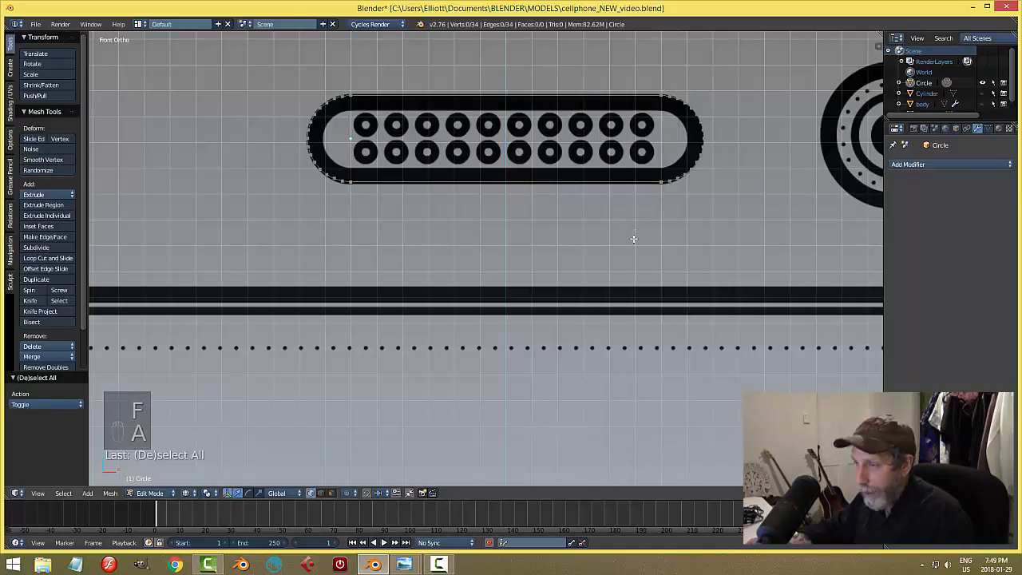
{"action": "key", "text": "a"}
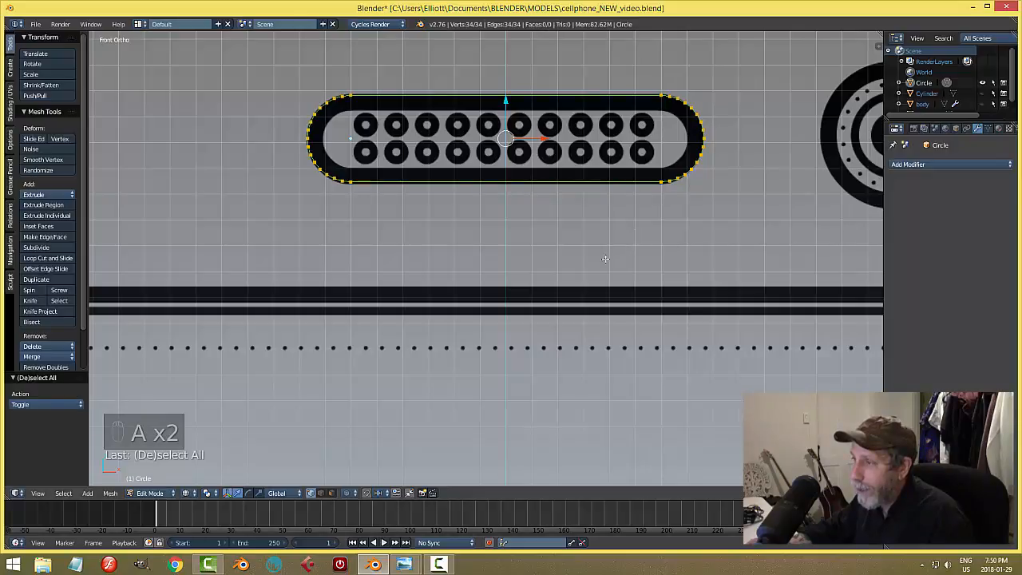
{"action": "middle_click_drag", "start_coordinate": [607, 261], "coordinate": [611, 235]}
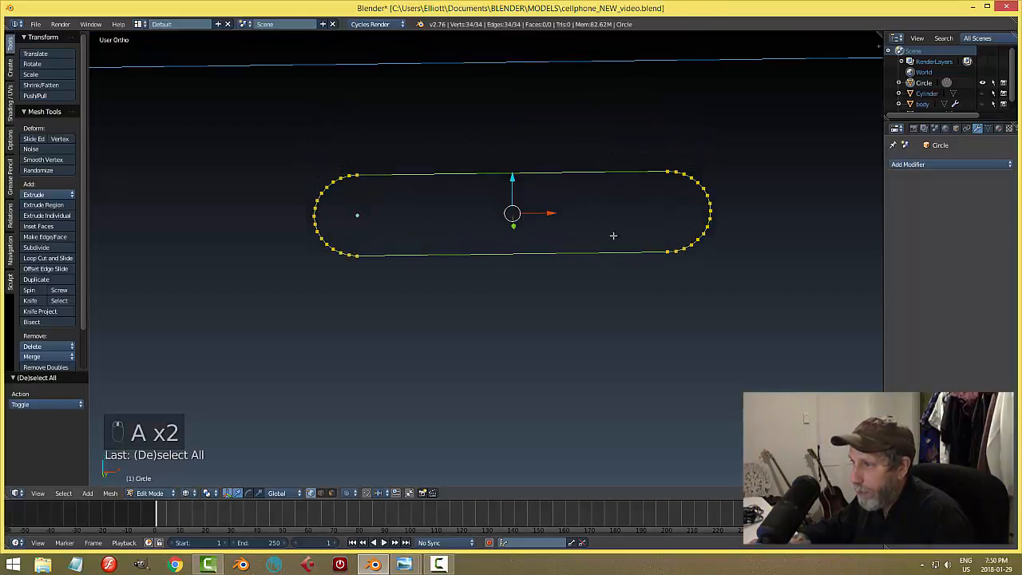
Step: Fill the speaker slot outline with a face and extrude it along Y to about 0.087 thick, showing the model in solid shading
{"action": "key", "text": "f"}
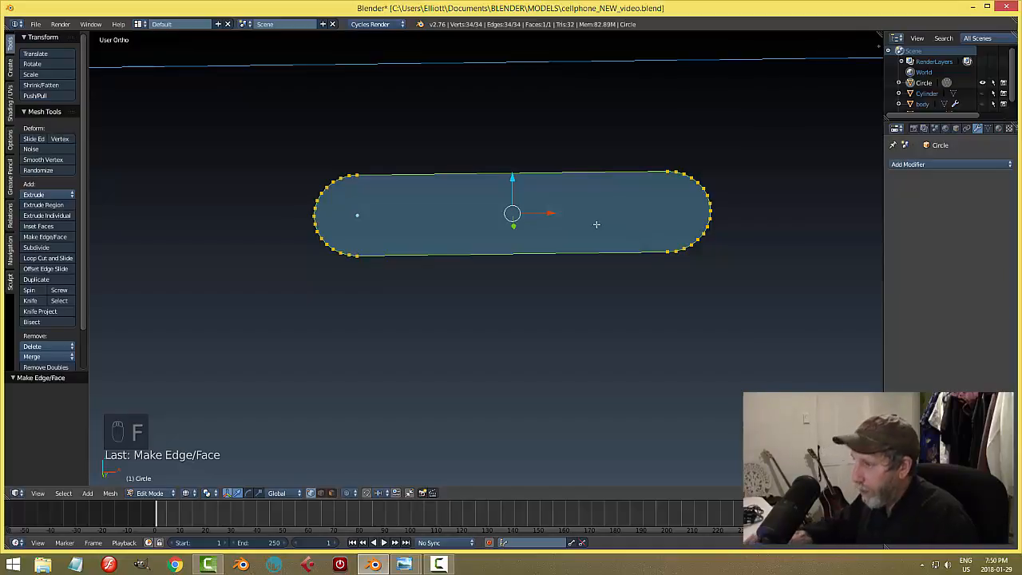
{"action": "middle_click_drag", "start_coordinate": [566, 342], "coordinate": [538, 367]}
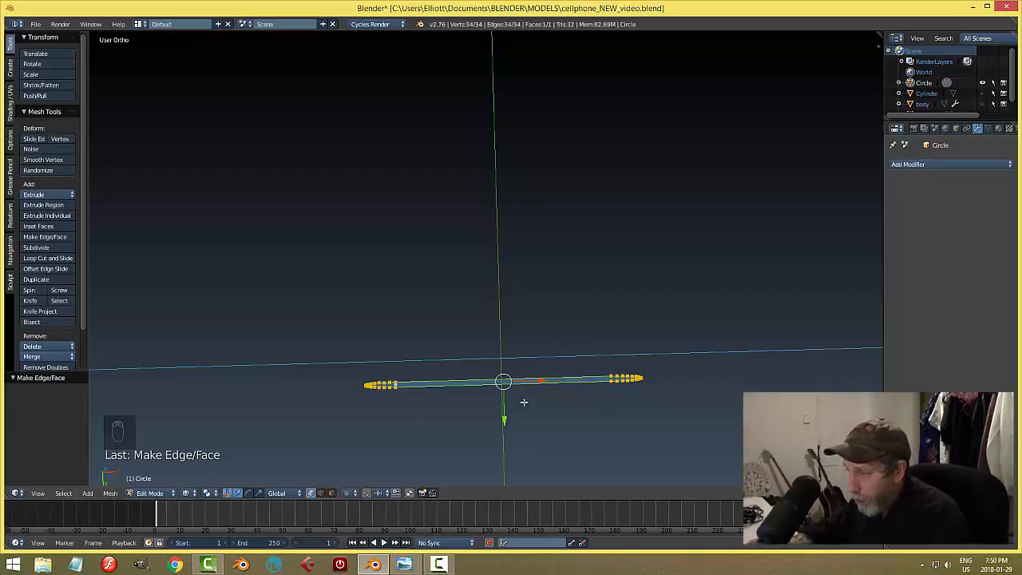
{"action": "key", "text": "e"}
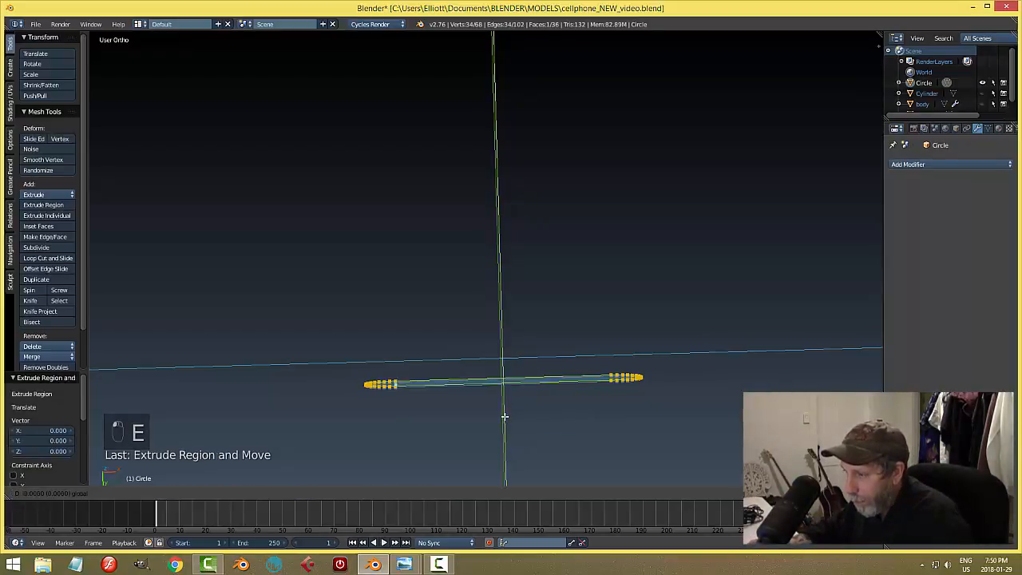
{"action": "mouse_move", "coordinate": [503, 404]}
{"action": "left_mouse_down"}
{"action": "mouse_move", "coordinate": [505, 436]}
{"action": "mouse_move", "coordinate": [504, 403]}
{"action": "left_mouse_up"}
{"action": "key", "text": "z"}
{"action": "left_click", "coordinate": [578, 478]}
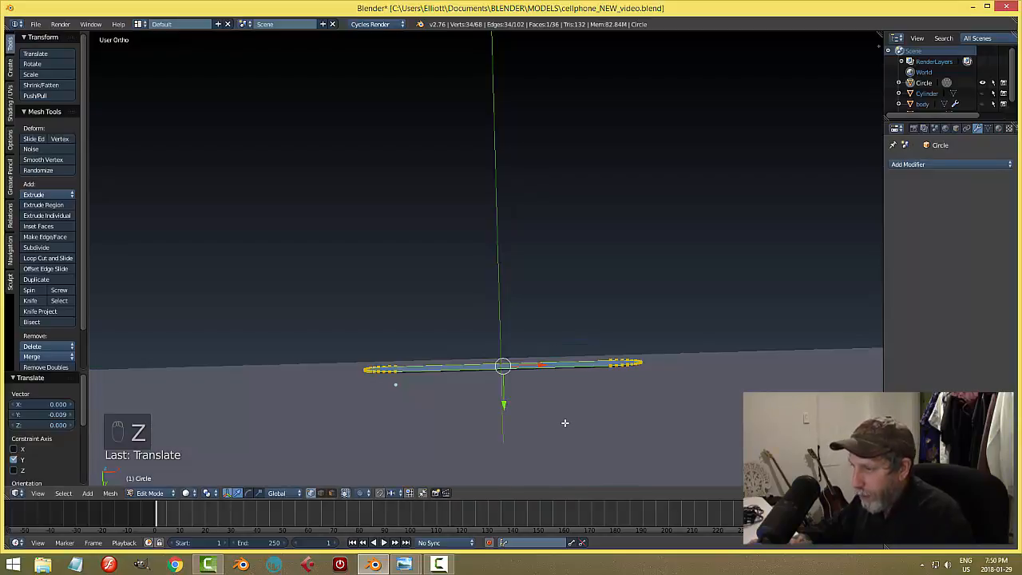
Step: Select the slot's whole mesh, return to Object Mode and move the slot about -0.202 along Y, out of the screen's surface
{"action": "key", "text": "a"}
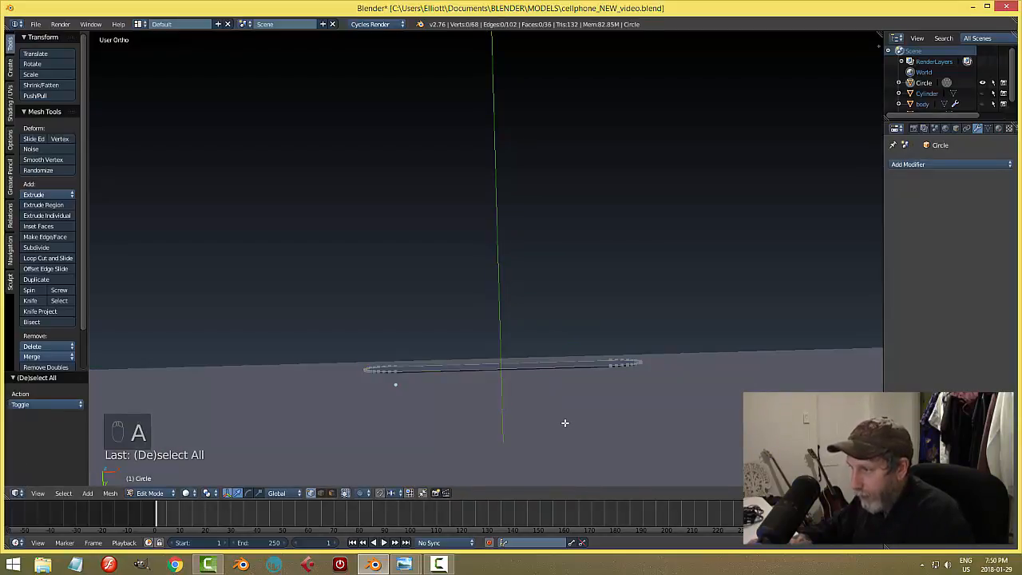
{"action": "key", "text": "a"}
{"action": "key", "text": "Tab"}
{"action": "left_click", "coordinate": [497, 424]}
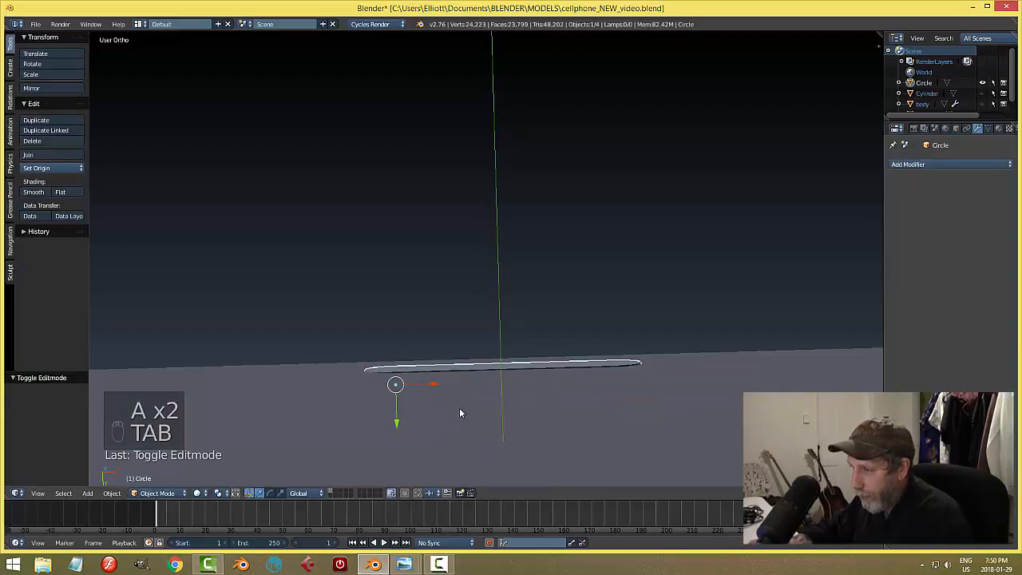
{"action": "left_click_drag", "start_coordinate": [395, 427], "coordinate": [595, 404]}
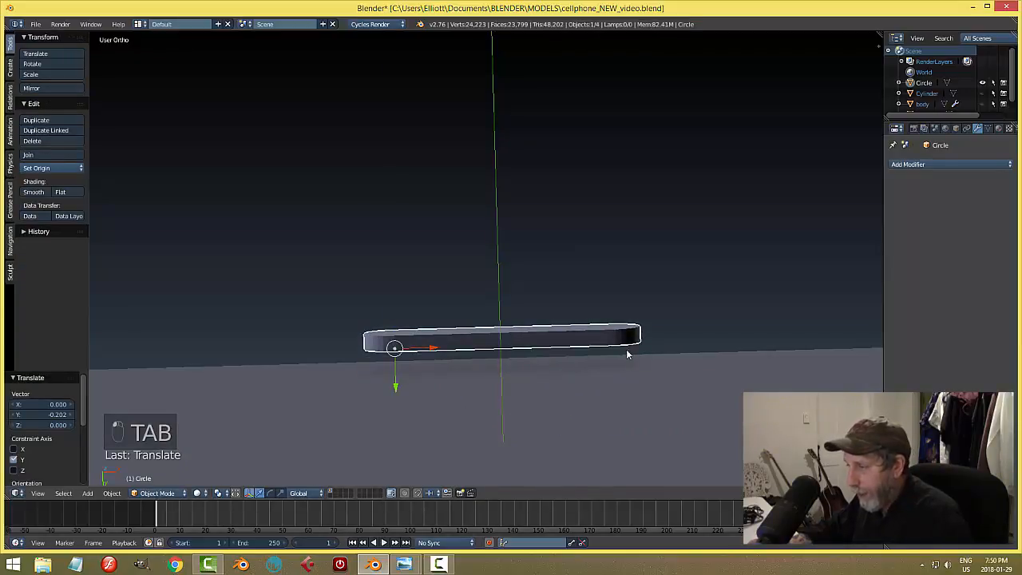
{"action": "middle_click_drag", "start_coordinate": [595, 403], "coordinate": [619, 298]}
{"action": "key", "text": "KP_Decimal"}
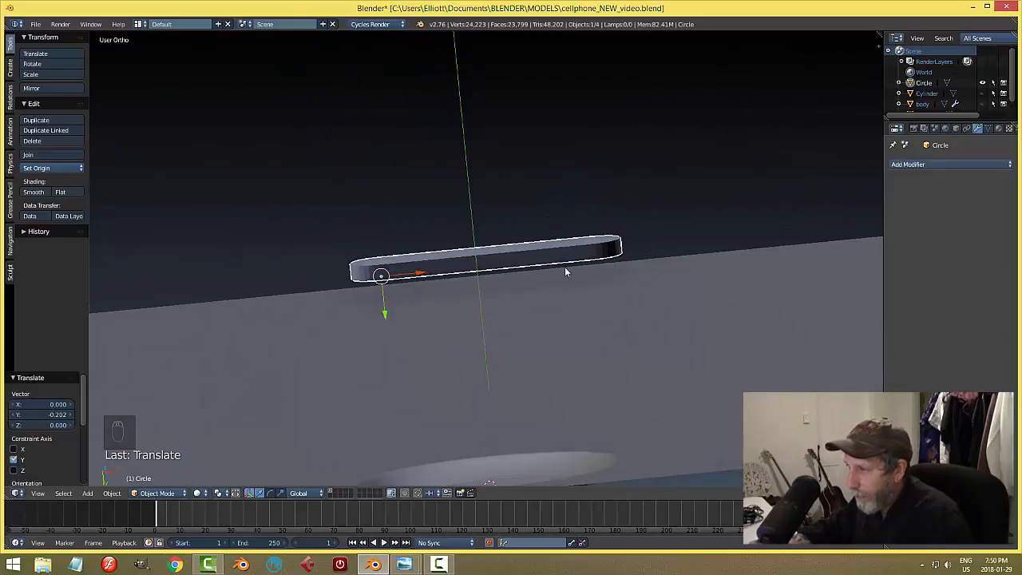
Step: Recalculate the normals of the slot's entire mesh in Edit Mode so they are consistent, and return to Object Mode
{"action": "key", "text": "Tab"}
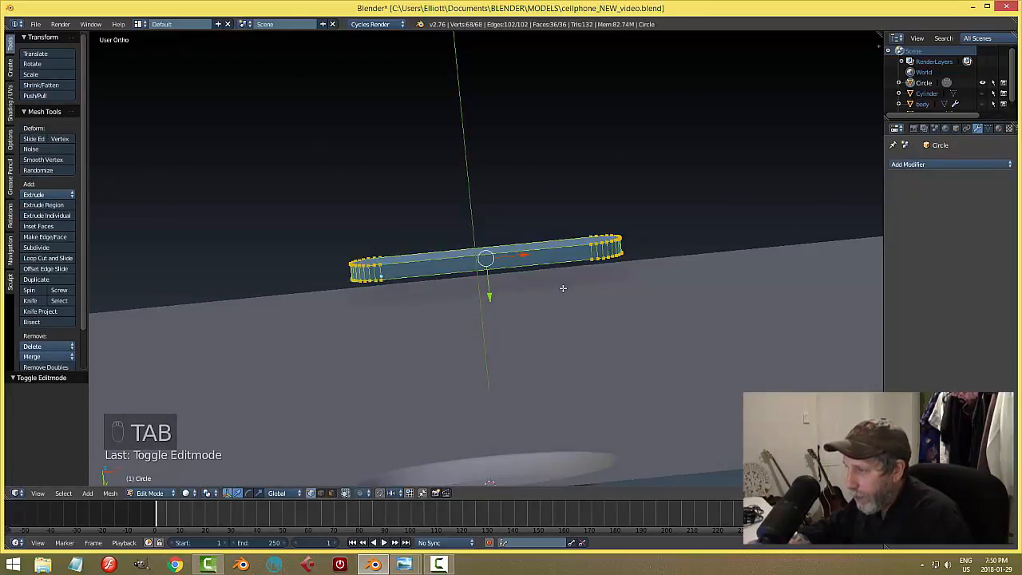
{"action": "scroll", "coordinate": [621, 267], "scroll_direction": "up", "scroll_amount": 3}
{"action": "key", "text": "a"}
{"action": "key", "text": "a"}
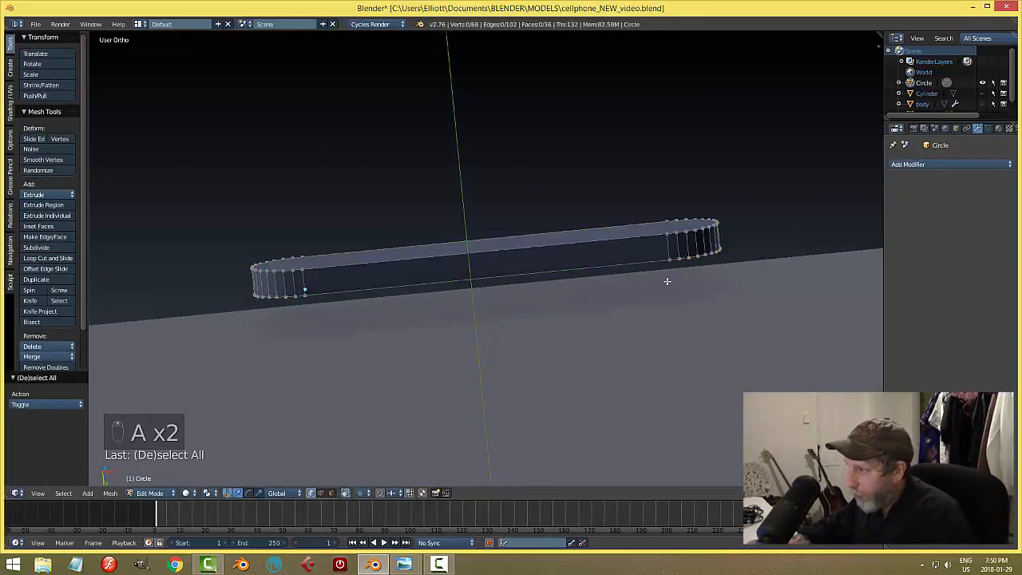
{"action": "key", "text": "a"}
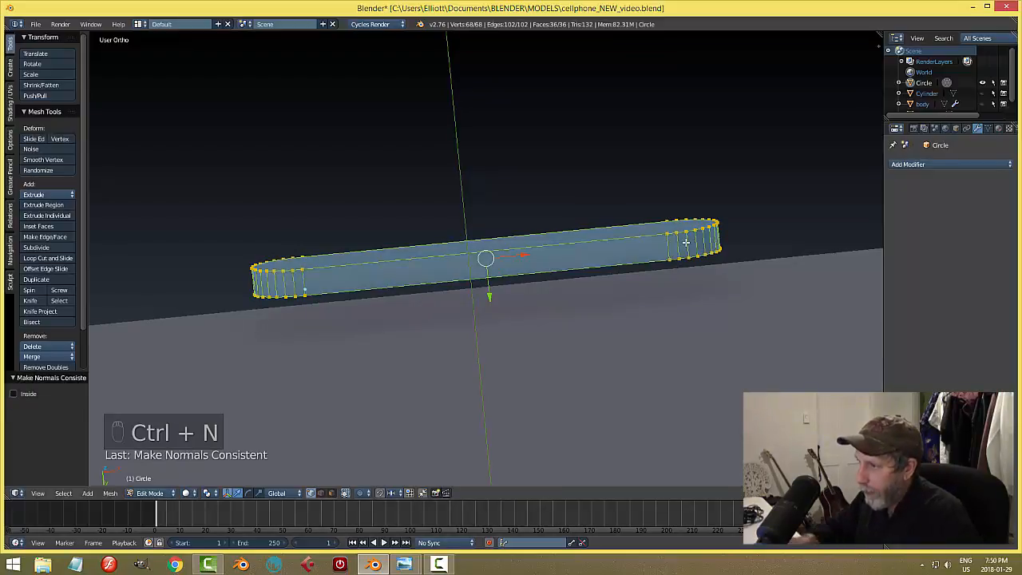
{"action": "key", "text": "a"}
{"action": "key", "text": "Tab"}
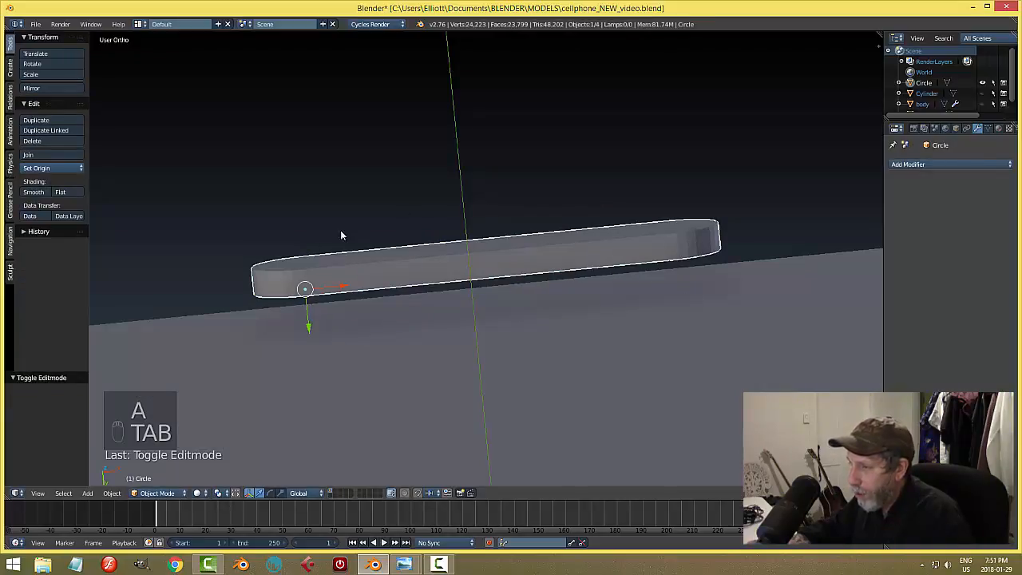
Step: Set the slot object's origin to its geometry, apply its scale and check its transform values
{"action": "scroll", "coordinate": [349, 277], "scroll_direction": "down", "scroll_amount": 1}
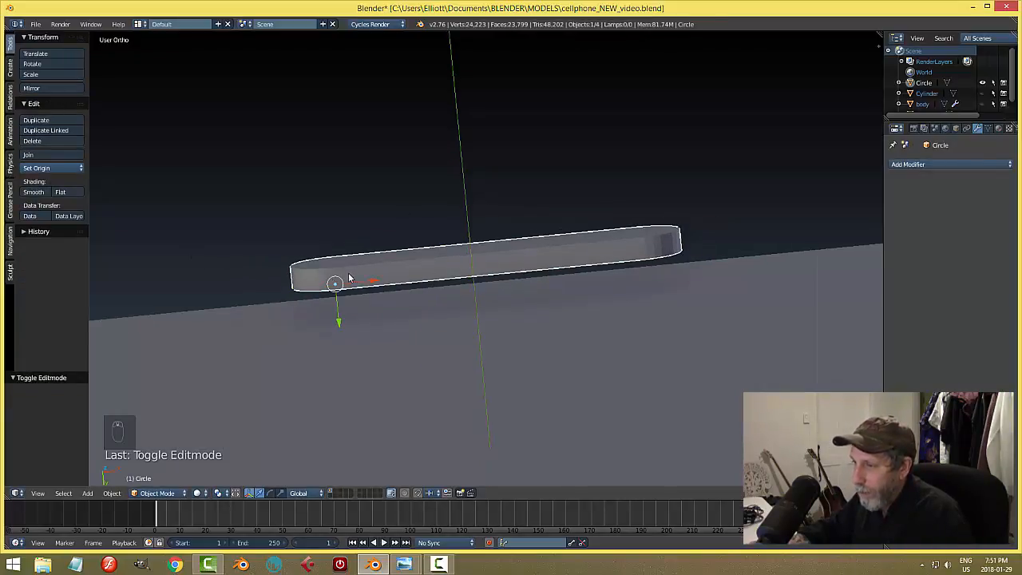
{"action": "middle_click_drag", "start_coordinate": [375, 286], "coordinate": [379, 315]}
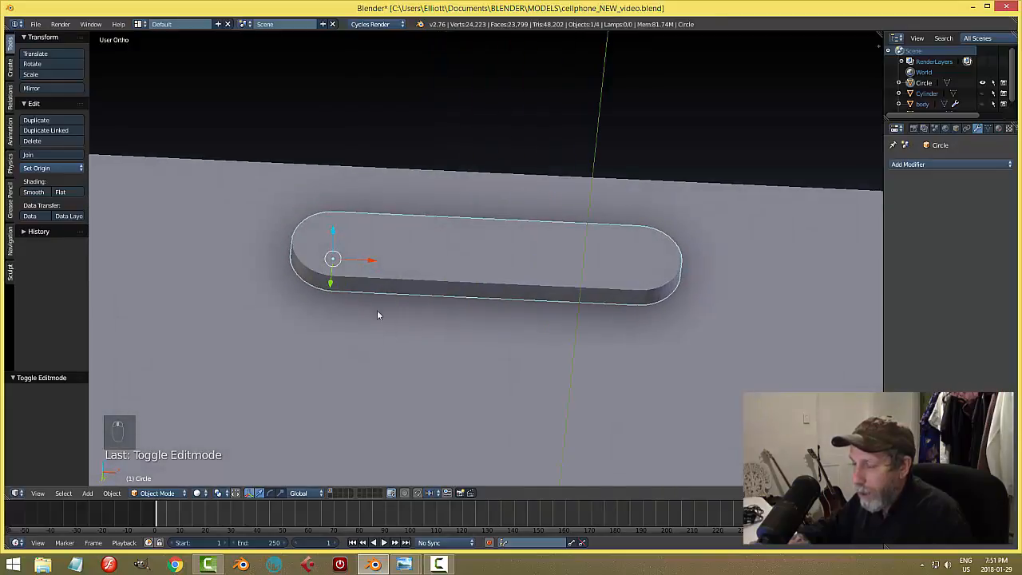
{"action": "left_click", "coordinate": [48, 167]}
{"action": "left_click", "coordinate": [66, 185]}
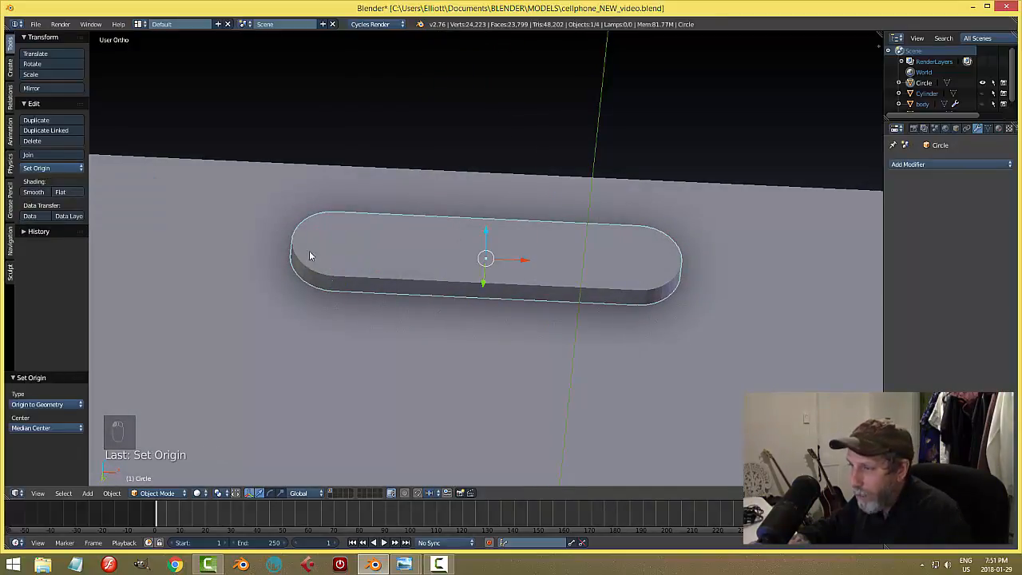
{"action": "key", "text": "ctrl+a"}
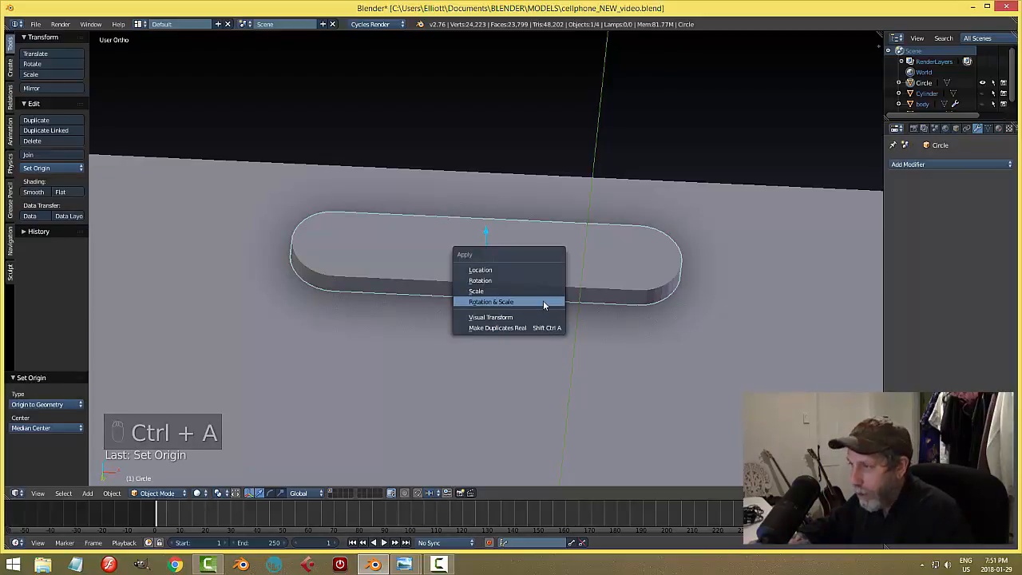
{"action": "left_click", "coordinate": [517, 293]}
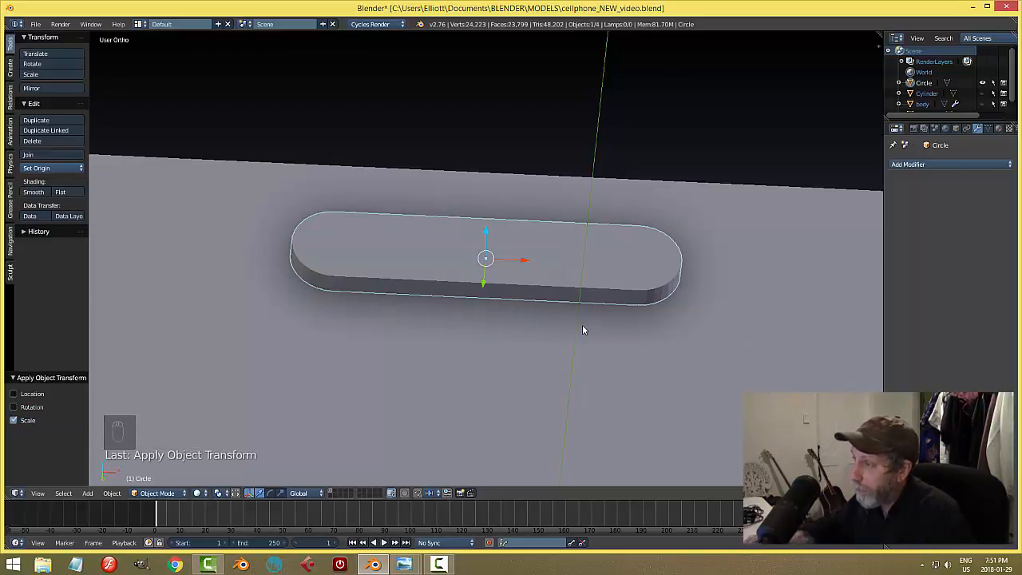
{"action": "key", "text": "n"}
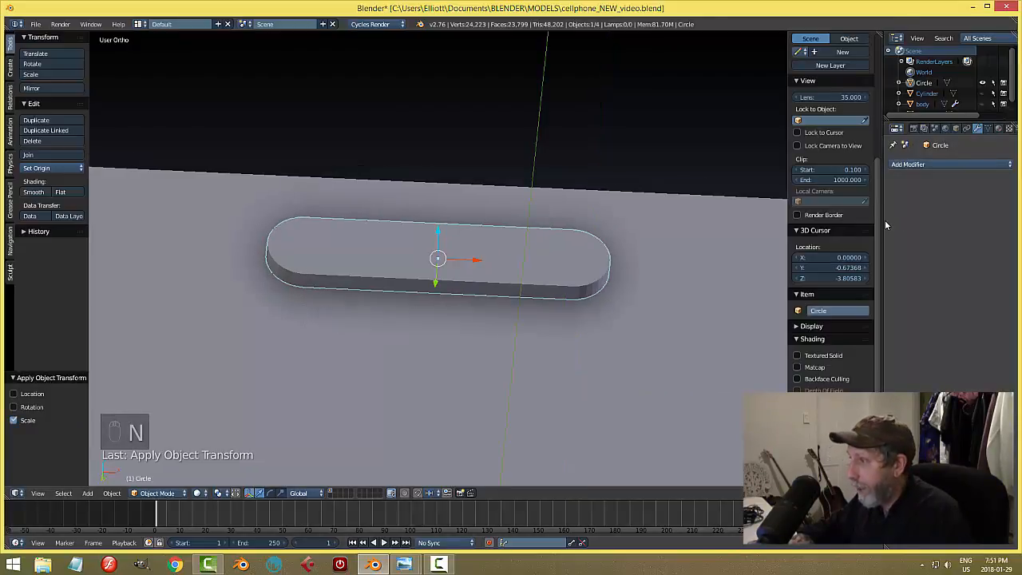
{"action": "scroll", "coordinate": [824, 126], "scroll_direction": "up", "scroll_amount": 6}
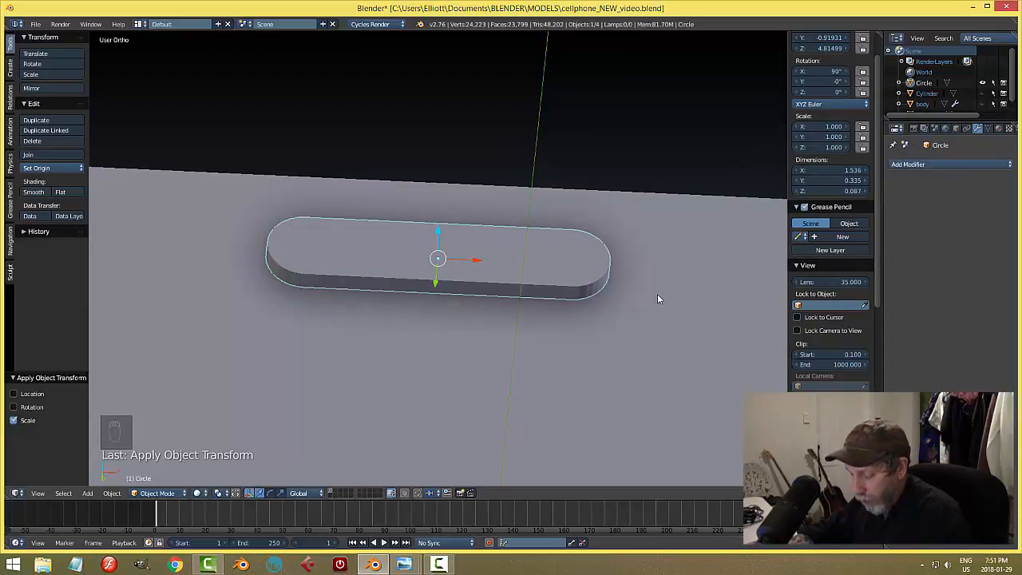
{"action": "key", "text": "n"}
Step: Move the slot object about 0.164 along Y so it sinks partway into the screen's front surface
{"action": "middle_click_drag", "start_coordinate": [627, 322], "coordinate": [545, 348]}
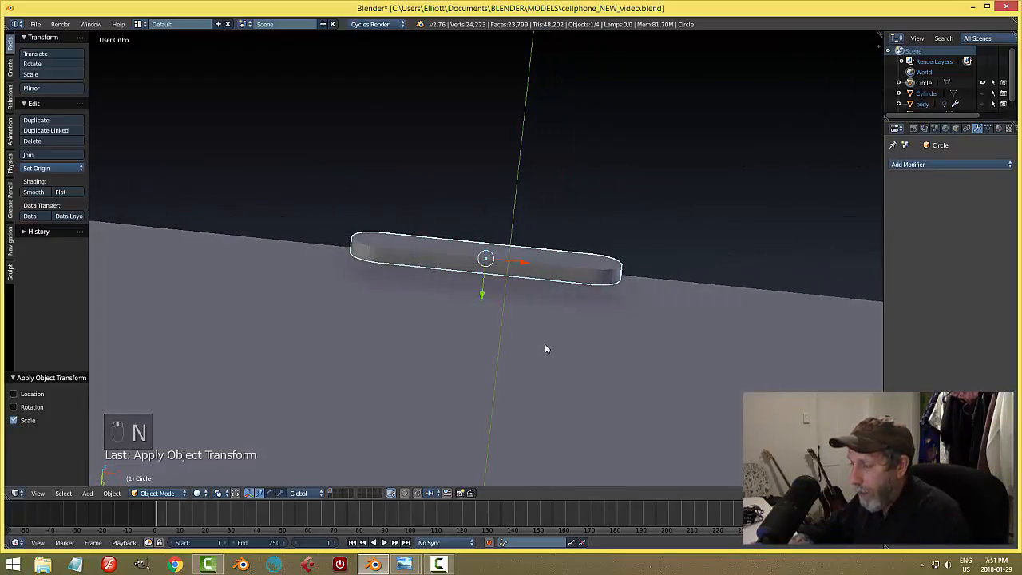
{"action": "left_click_drag", "start_coordinate": [483, 294], "coordinate": [484, 323]}
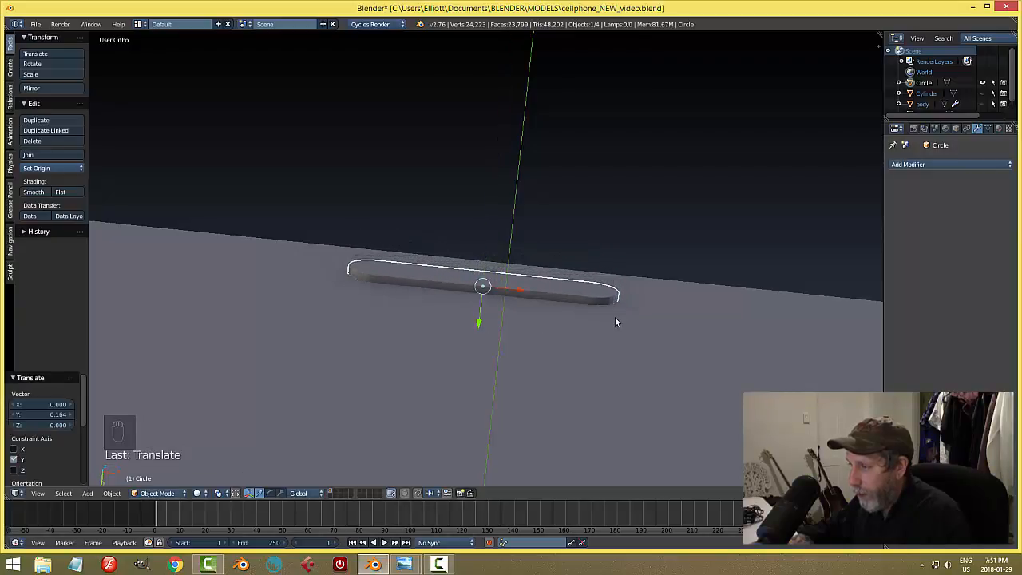
{"action": "middle_click_drag", "start_coordinate": [611, 290], "coordinate": [596, 323]}
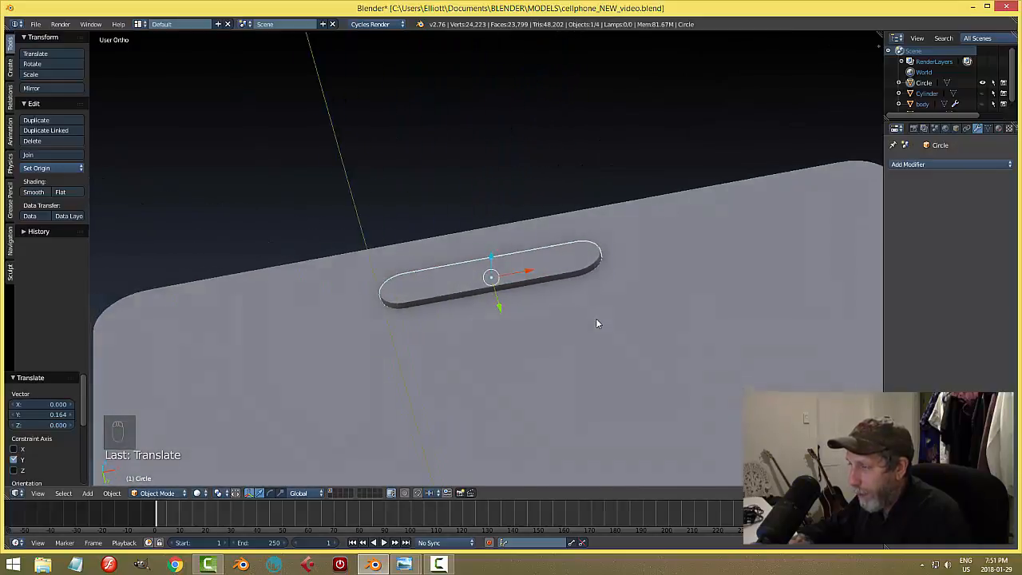
Step: Add a Boolean modifier to the screen with the Difference operation and the slot as its object, and apply it
{"action": "scroll", "coordinate": [595, 323], "scroll_direction": "down", "scroll_amount": 1}
{"action": "right_click", "coordinate": [597, 321]}
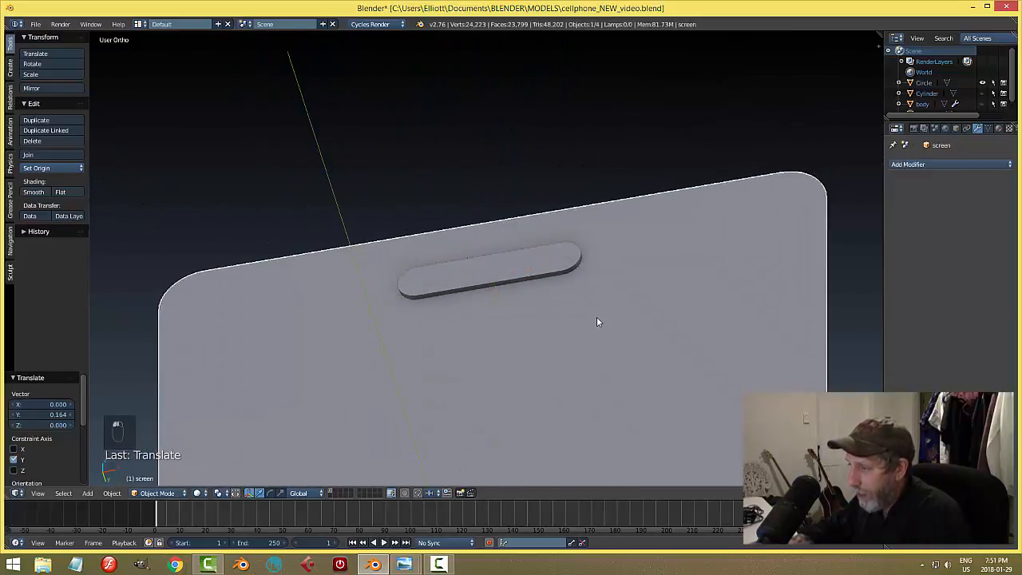
{"action": "left_click", "coordinate": [896, 164]}
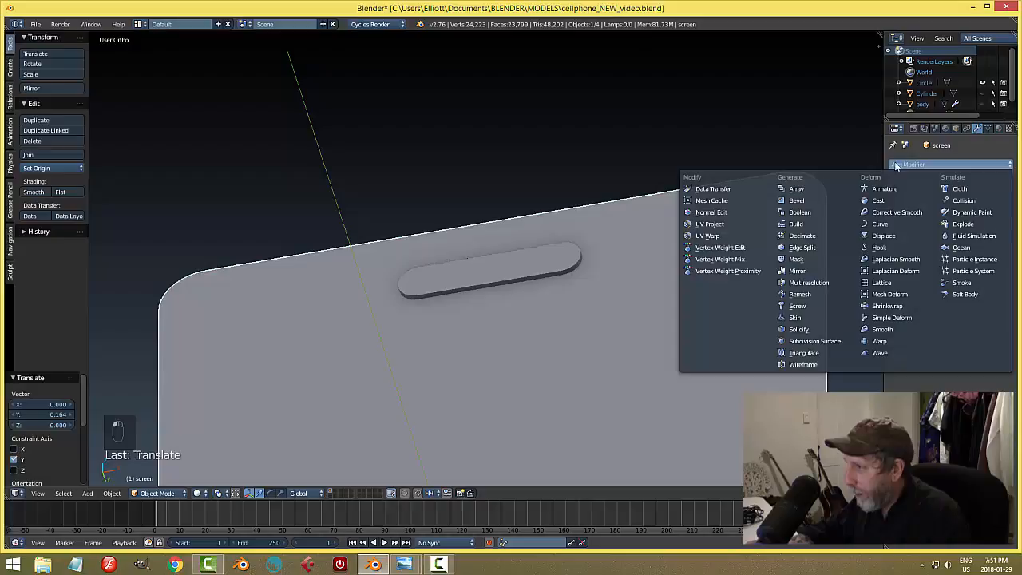
{"action": "left_click", "coordinate": [802, 212]}
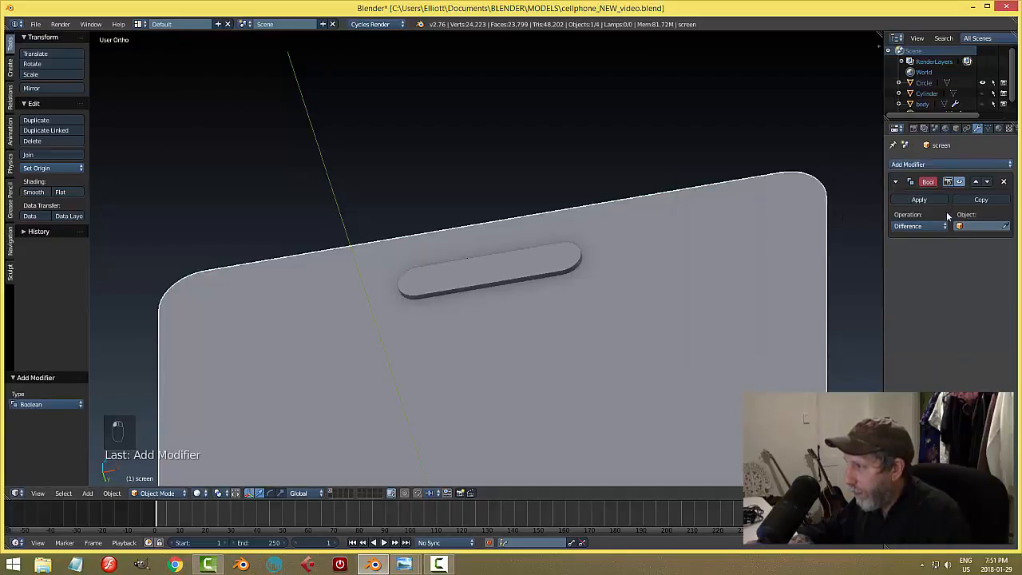
{"action": "left_click", "coordinate": [1005, 229]}
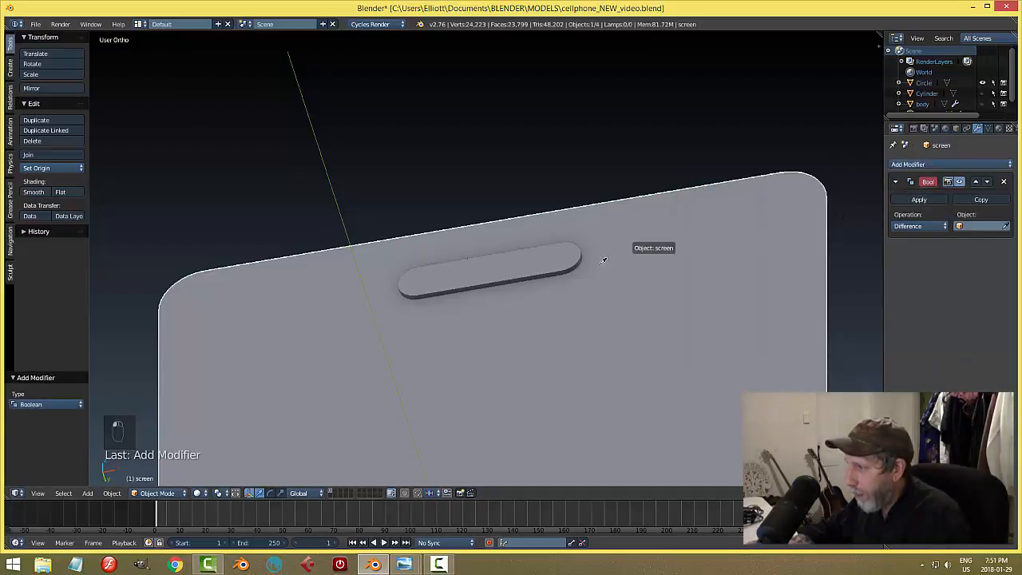
{"action": "left_click", "coordinate": [554, 259]}
{"action": "left_click", "coordinate": [920, 199]}
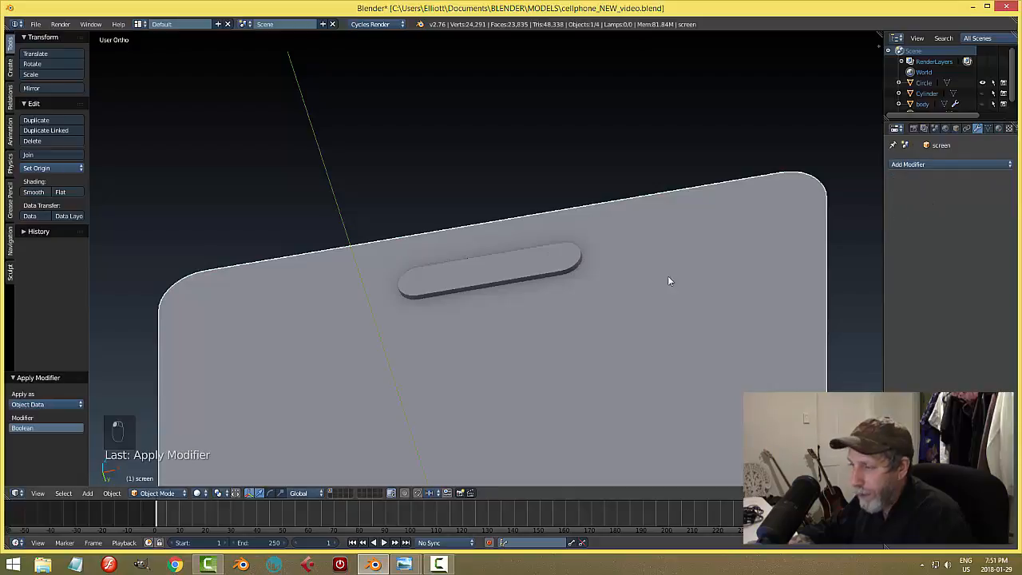
Step: Hide the slot cutter object and save the file over the existing cellphone_NEW_video.blend
{"action": "right_click", "coordinate": [547, 262]}
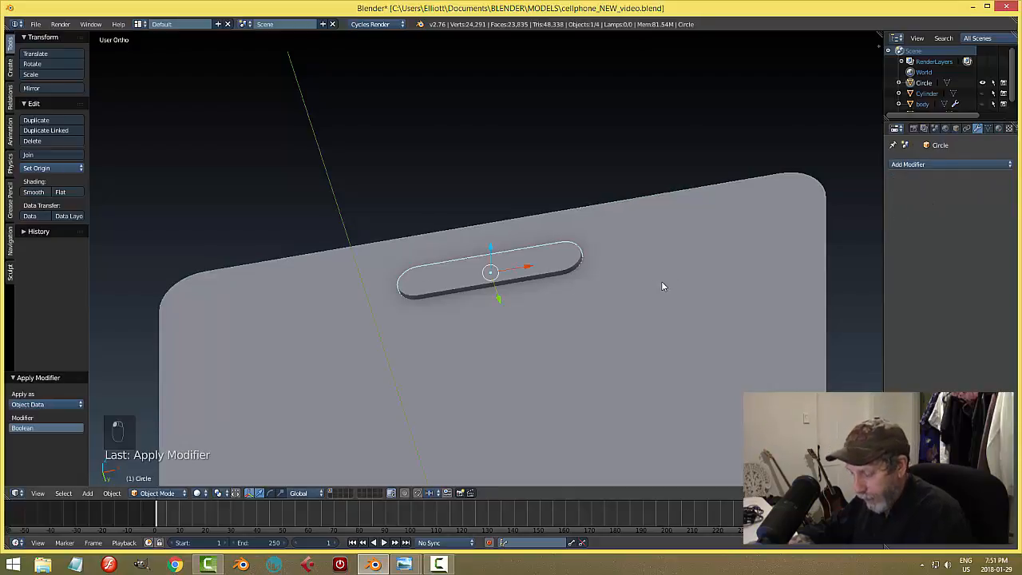
{"action": "key", "text": "h"}
{"action": "middle_click_drag", "start_coordinate": [661, 281], "coordinate": [557, 345]}
{"action": "key", "text": "ctrl+s"}
{"action": "left_click", "coordinate": [506, 317]}
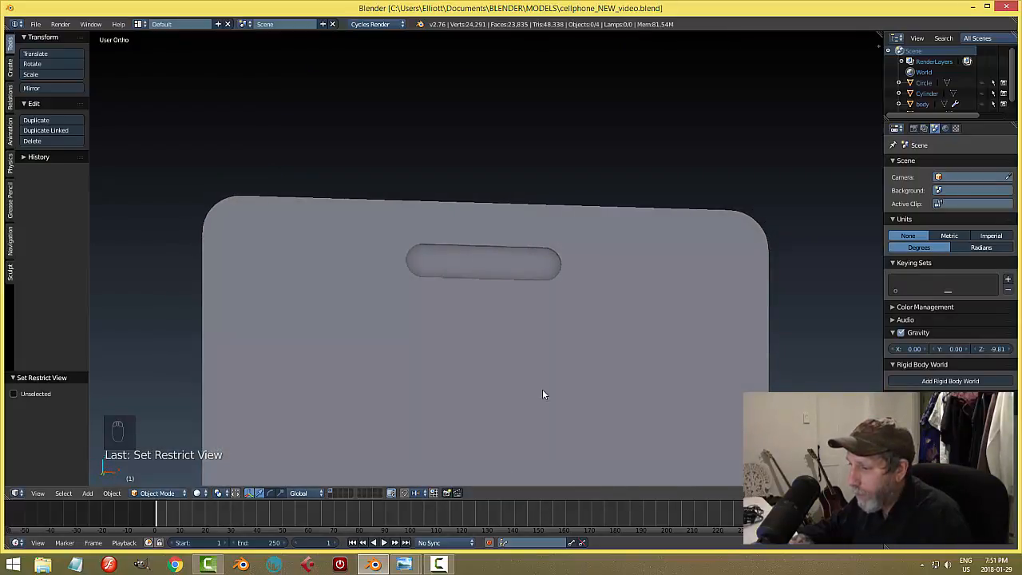
{"action": "left_click", "coordinate": [439, 565]}
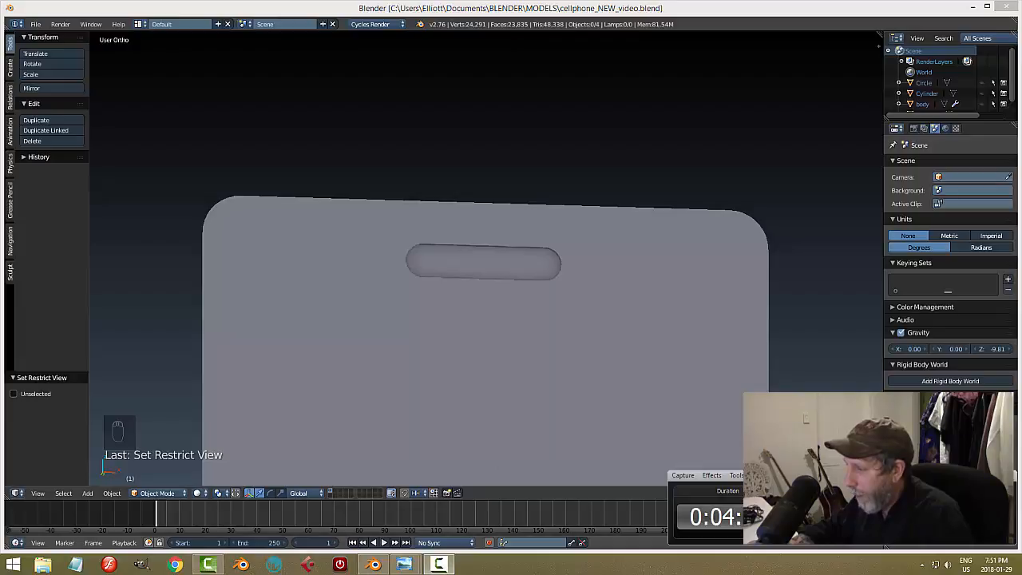
{"action": "left_click", "coordinate": [648, 260]}
Step: Edit the screen mesh in edge select mode and select the complete front edge loop around the speaker slot
{"action": "scroll", "coordinate": [566, 297], "scroll_direction": "down", "scroll_amount": 3}
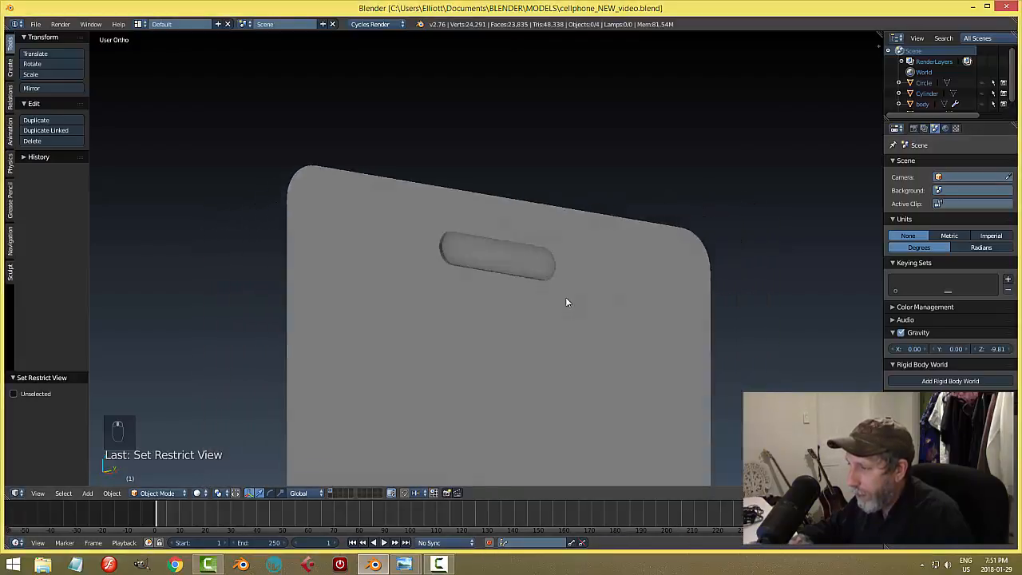
{"action": "scroll", "coordinate": [700, 277], "scroll_direction": "up", "scroll_amount": 2}
{"action": "middle_click_drag", "start_coordinate": [701, 276], "coordinate": [507, 257]}
{"action": "scroll", "coordinate": [475, 324], "scroll_direction": "up", "scroll_amount": 2}
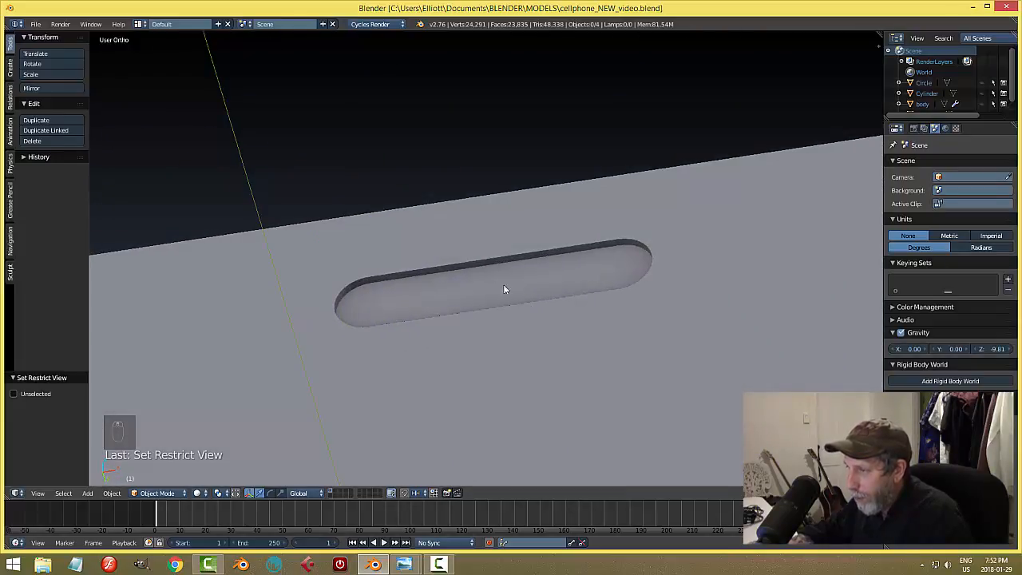
{"action": "right_click", "coordinate": [488, 245]}
{"action": "key", "text": "Tab"}
{"action": "left_click", "coordinate": [585, 247]}
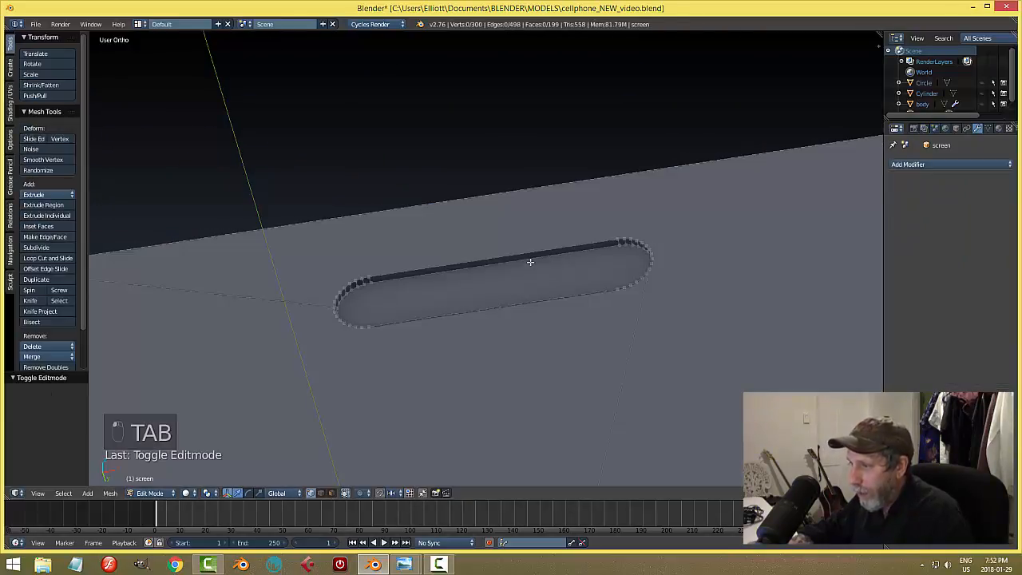
{"action": "key", "text": "ctrl+Tab"}
{"action": "left_click", "coordinate": [516, 273]}
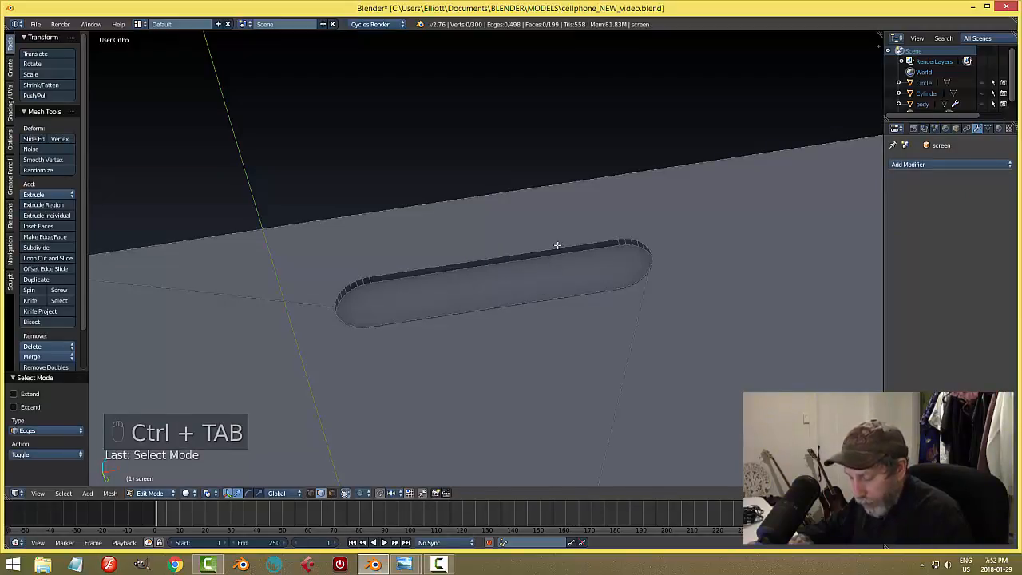
{"action": "right_click", "coordinate": [558, 245], "text": "alt"}
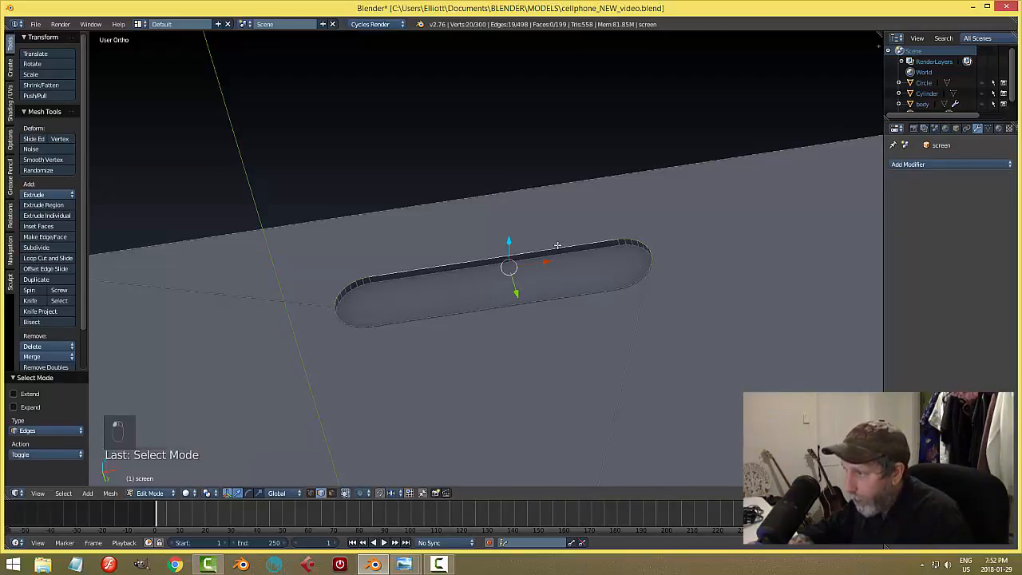
{"action": "right_click", "coordinate": [349, 323], "text": "alt+shift"}
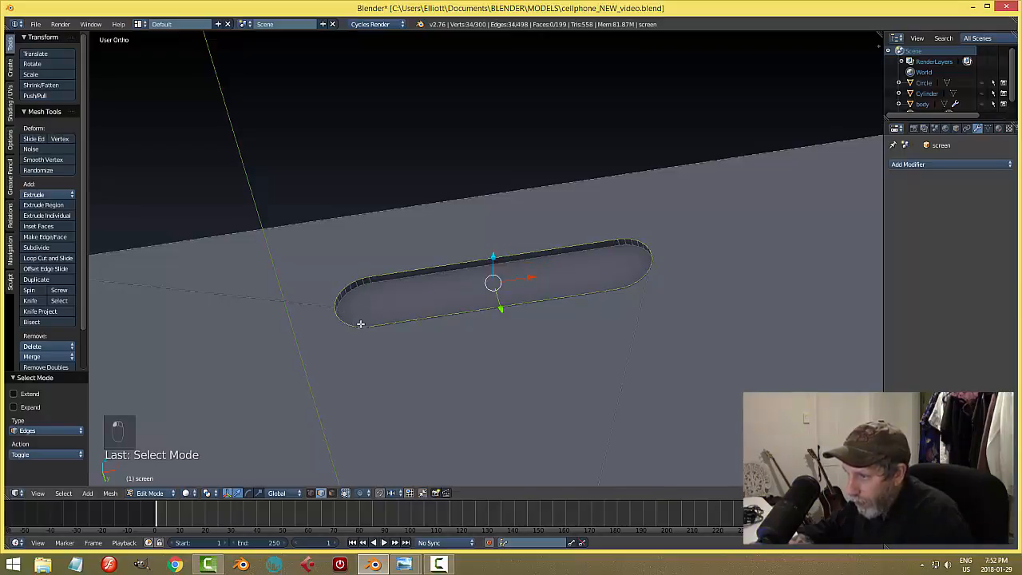
Step: Bevel the selected rim edges of the speaker slot slightly, deselect everything and return to Object Mode
{"action": "mouse_move", "coordinate": [491, 320]}
{"action": "middle_mouse_down"}
{"action": "mouse_move", "coordinate": [540, 352]}
{"action": "mouse_move", "coordinate": [490, 338]}
{"action": "mouse_move", "coordinate": [492, 318]}
{"action": "middle_mouse_up"}
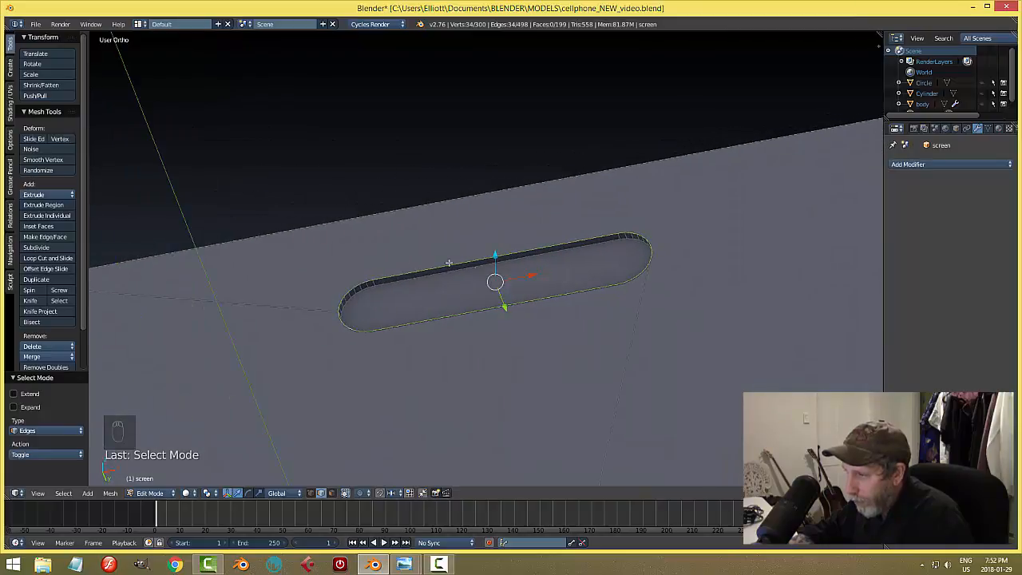
{"action": "scroll", "coordinate": [488, 358], "scroll_direction": "up", "scroll_amount": 2}
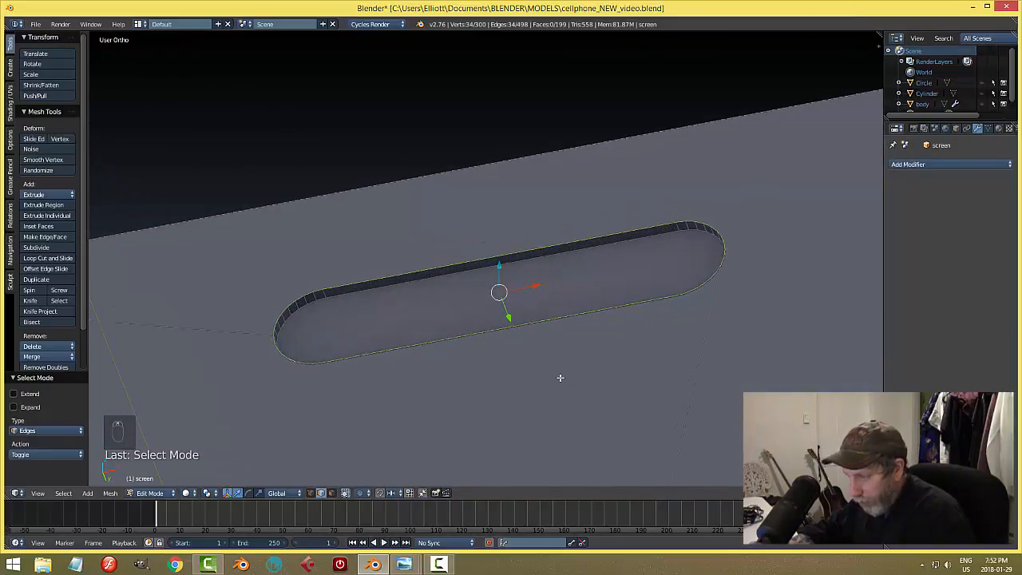
{"action": "key", "text": "ctrl+b"}
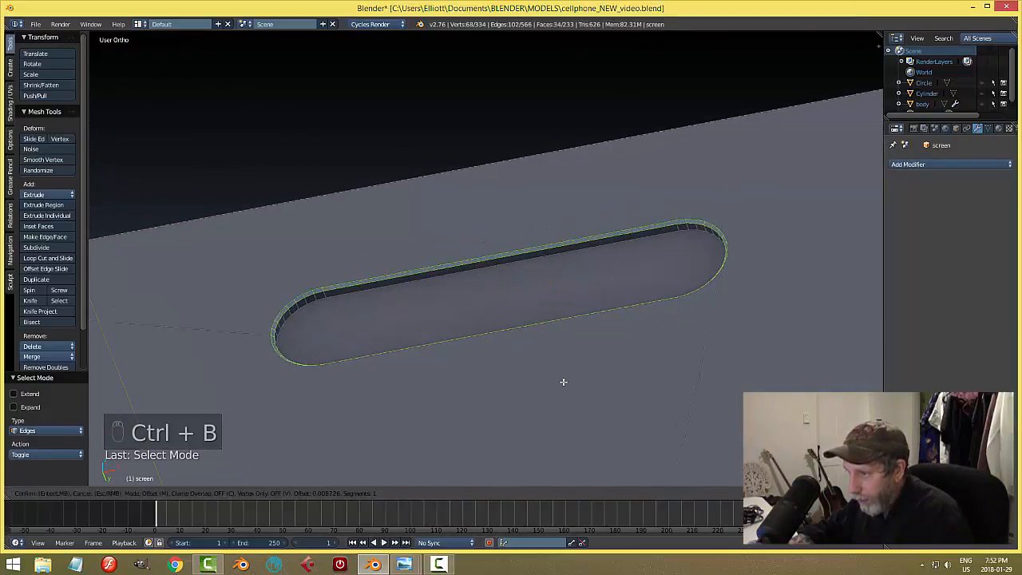
{"action": "left_click", "coordinate": [563, 382]}
{"action": "key", "text": "a"}
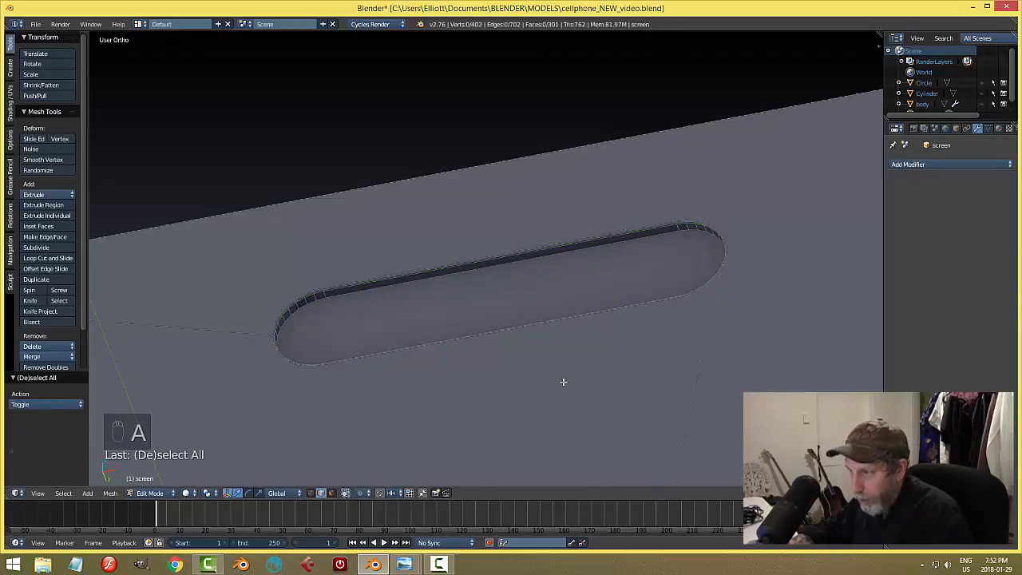
{"action": "key", "text": "Tab"}
{"action": "left_click", "coordinate": [489, 383]}
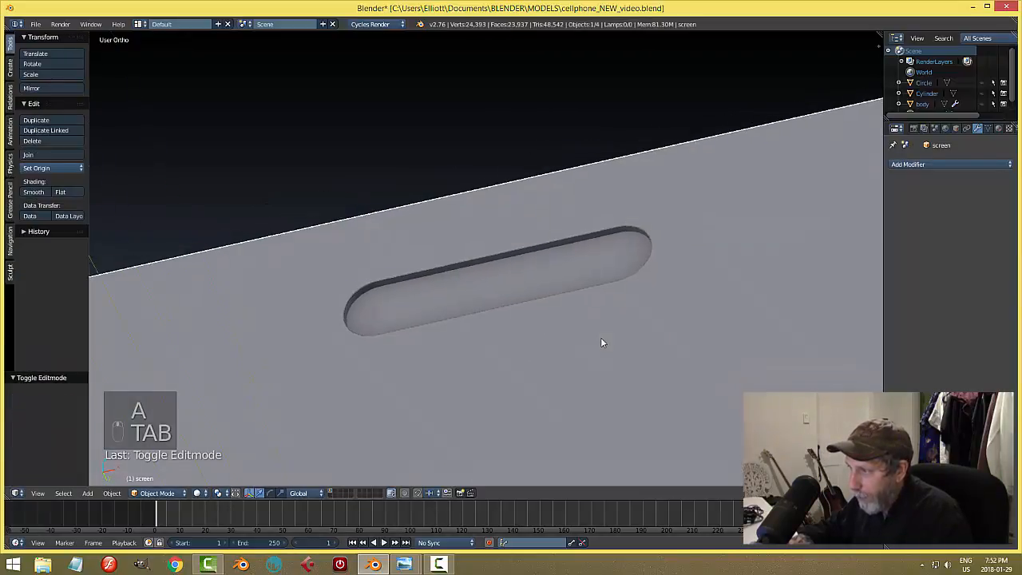
Step: Inspect the bevelled slot rim from several angles and save the file
{"action": "scroll", "coordinate": [392, 325], "scroll_direction": "up", "scroll_amount": 4}
{"action": "middle_click_drag", "start_coordinate": [186, 334], "coordinate": [380, 302]}
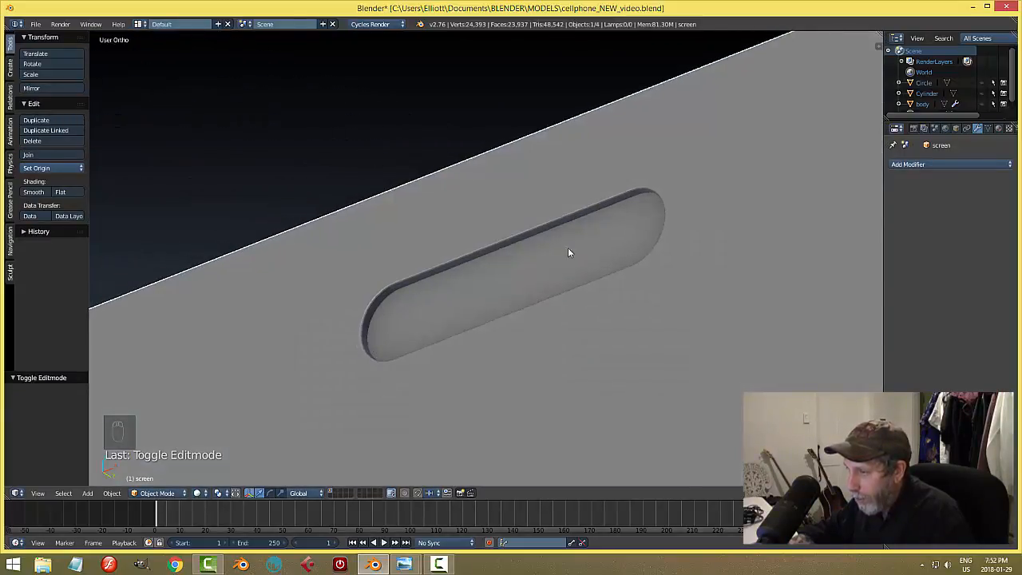
{"action": "middle_click_drag", "start_coordinate": [653, 272], "coordinate": [804, 237]}
{"action": "key", "text": "ctrl+s"}
{"action": "scroll", "coordinate": [552, 313], "scroll_direction": "down", "scroll_amount": 3}
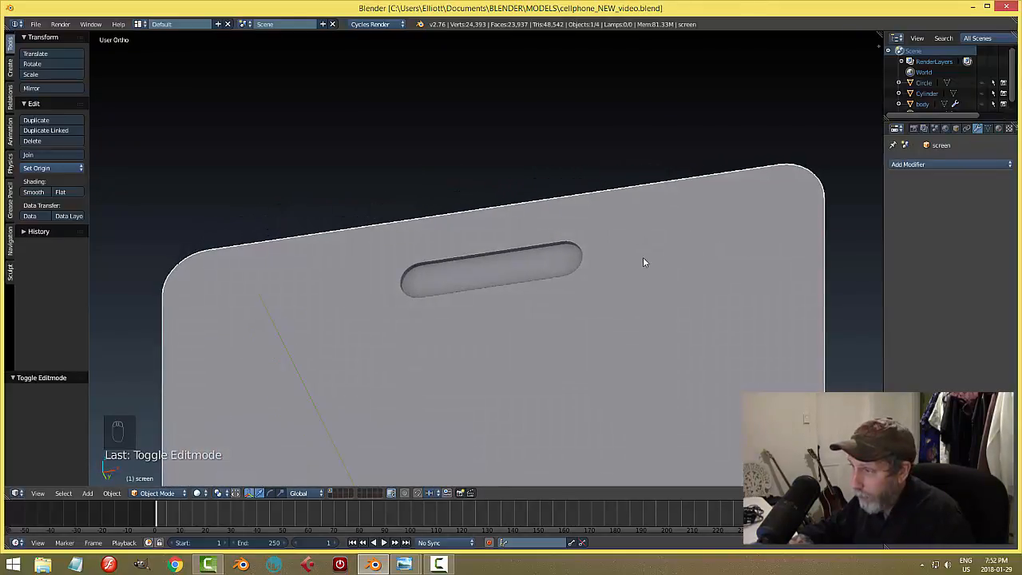
{"action": "middle_click_drag", "start_coordinate": [645, 264], "coordinate": [593, 292]}
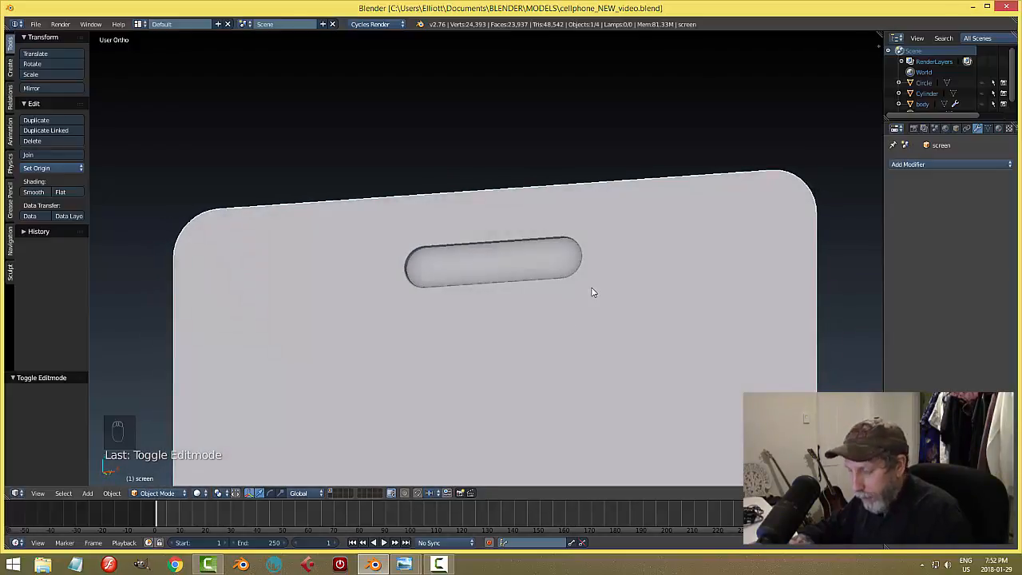
Step: Unhide all objects and delete the slot cutter object
{"action": "key", "text": "alt+h"}
{"action": "right_click", "coordinate": [556, 248]}
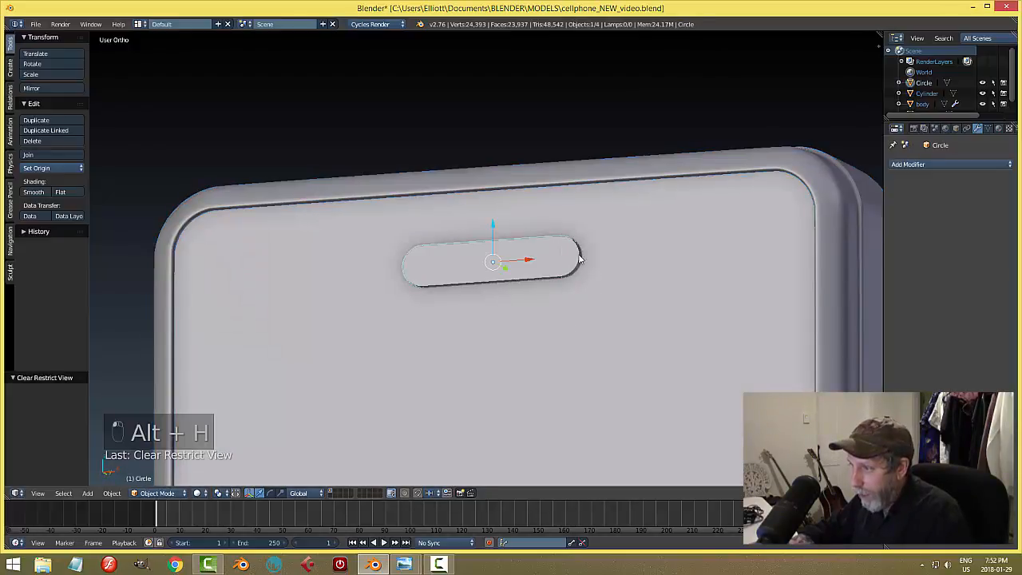
{"action": "key", "text": "x"}
{"action": "left_click", "coordinate": [580, 257]}
Step: Hide the phone body object to leave the screen's front unobstructed
{"action": "right_click", "coordinate": [825, 174]}
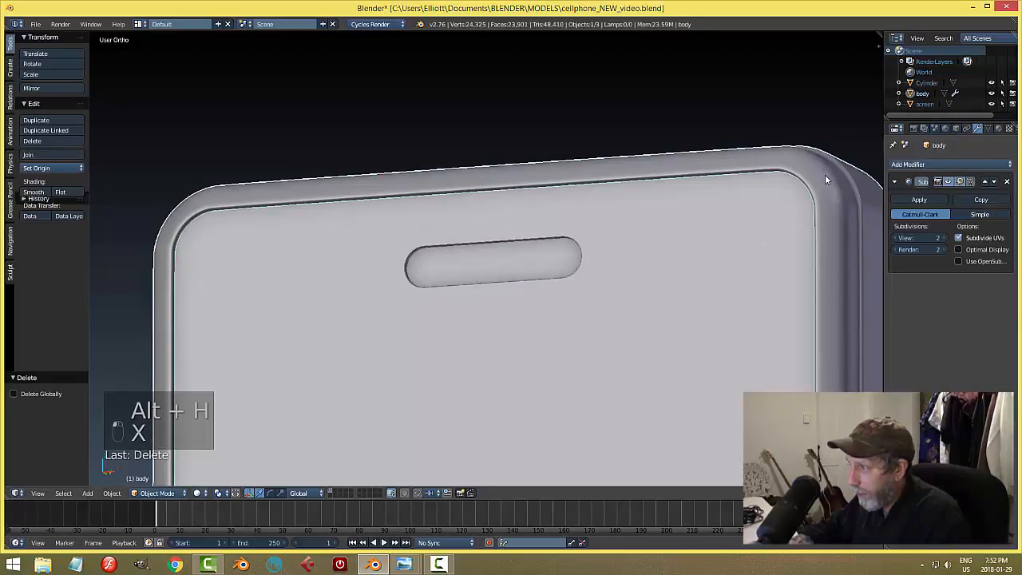
{"action": "key", "text": "h"}
{"action": "middle_click_drag", "start_coordinate": [625, 247], "coordinate": [524, 260]}
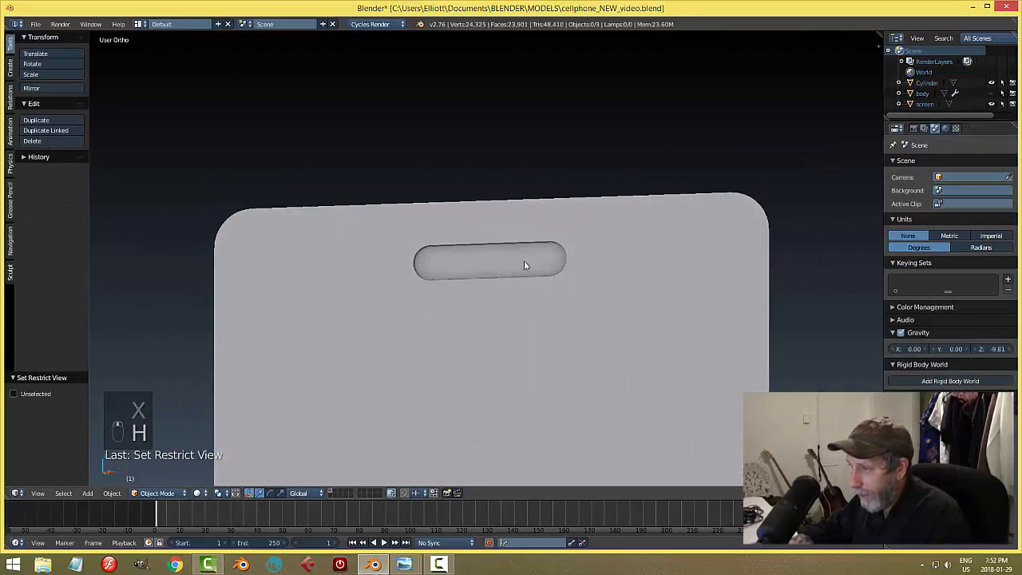
Step: Snap the 3D cursor to the speaker slot's floor face on the screen mesh, and return to Object Mode
{"action": "right_click", "coordinate": [579, 264]}
{"action": "key", "text": "Tab"}
{"action": "scroll", "coordinate": [532, 288], "scroll_direction": "up", "scroll_amount": 5}
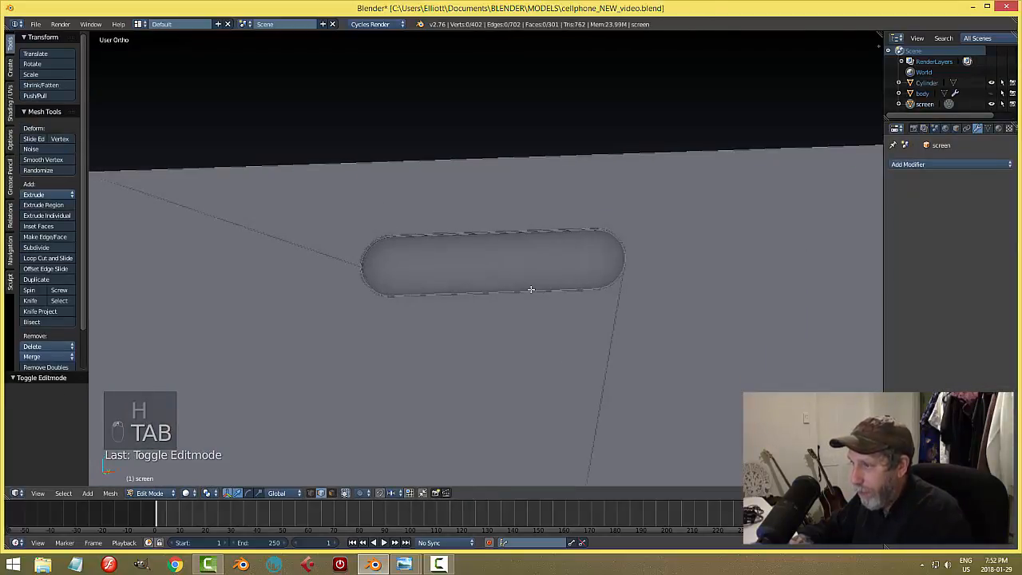
{"action": "key", "text": "ctrl+Tab"}
{"action": "left_click", "coordinate": [506, 302]}
{"action": "right_click", "coordinate": [503, 269]}
{"action": "scroll", "coordinate": [524, 309], "scroll_direction": "down", "scroll_amount": 3}
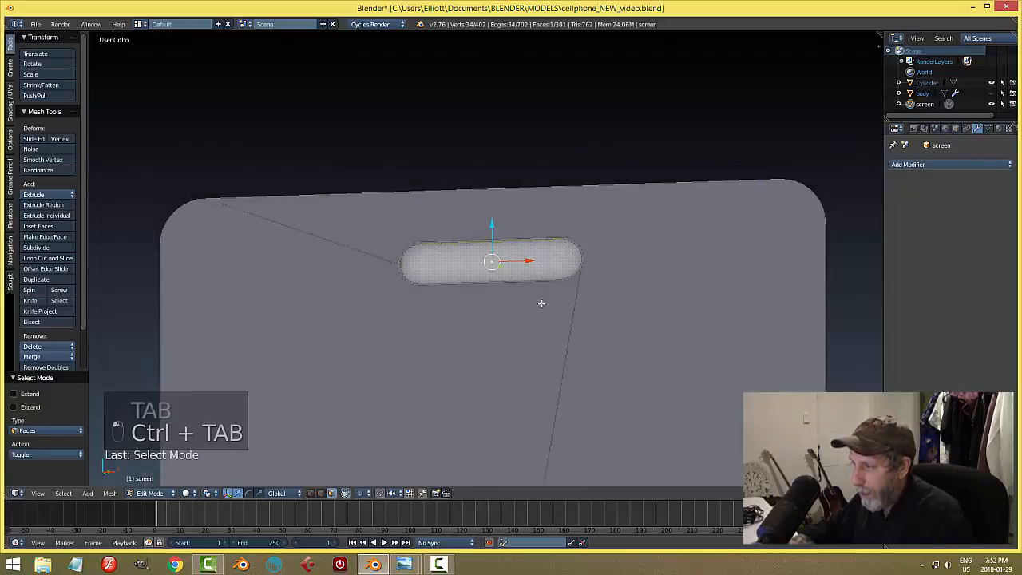
{"action": "key", "text": "shift+s"}
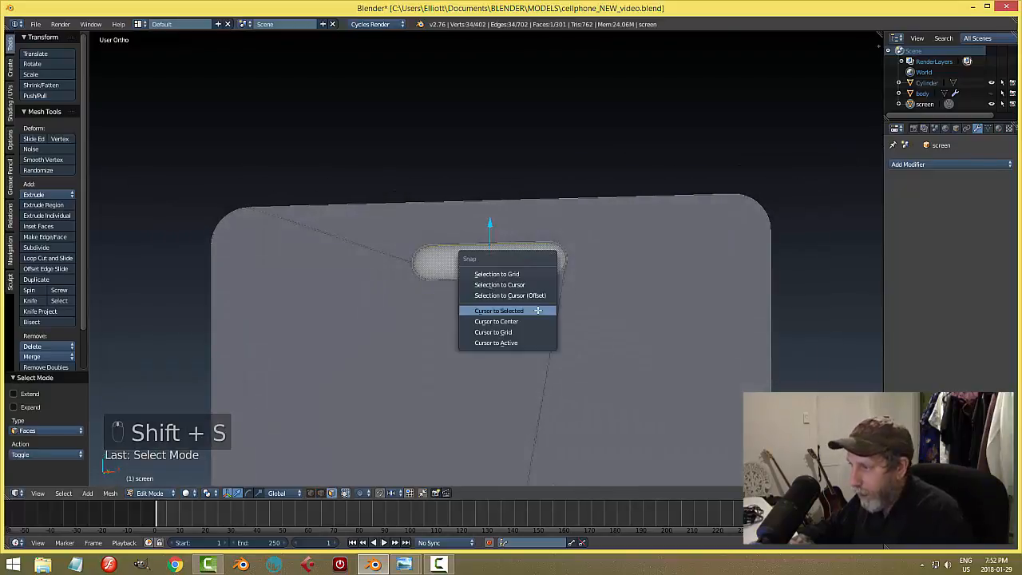
{"action": "left_click", "coordinate": [538, 311]}
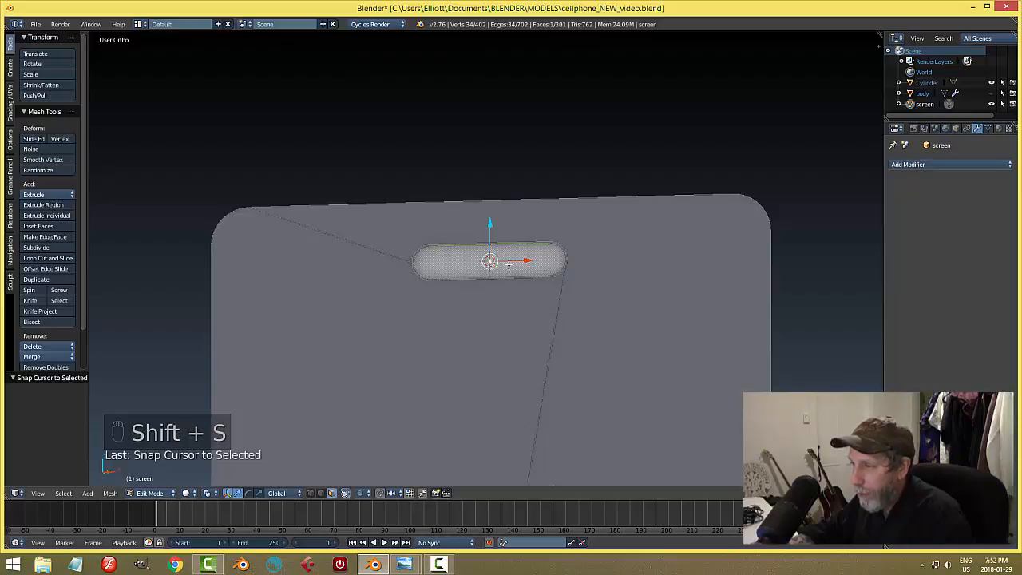
{"action": "key", "text": "a"}
{"action": "key", "text": "Tab"}
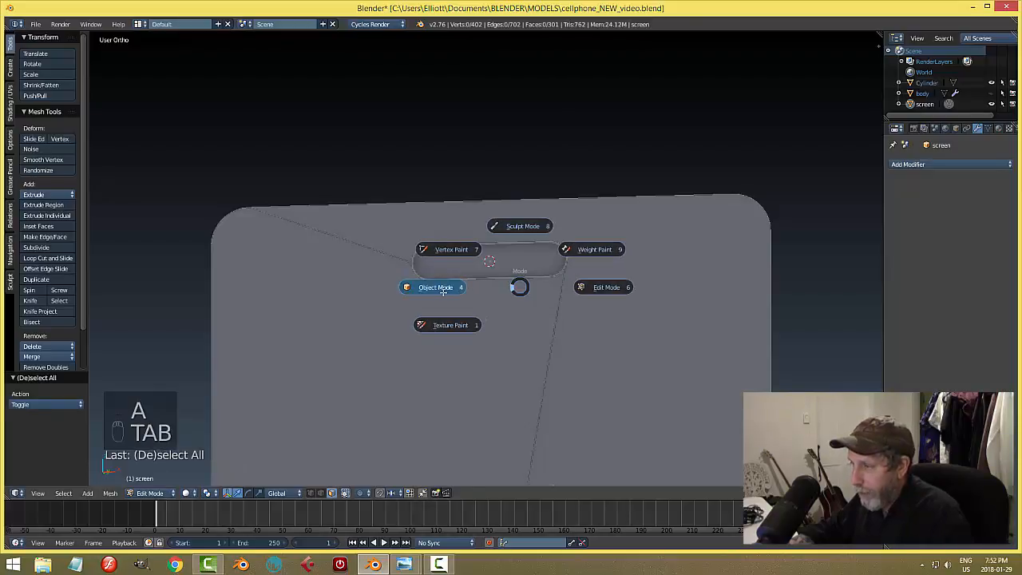
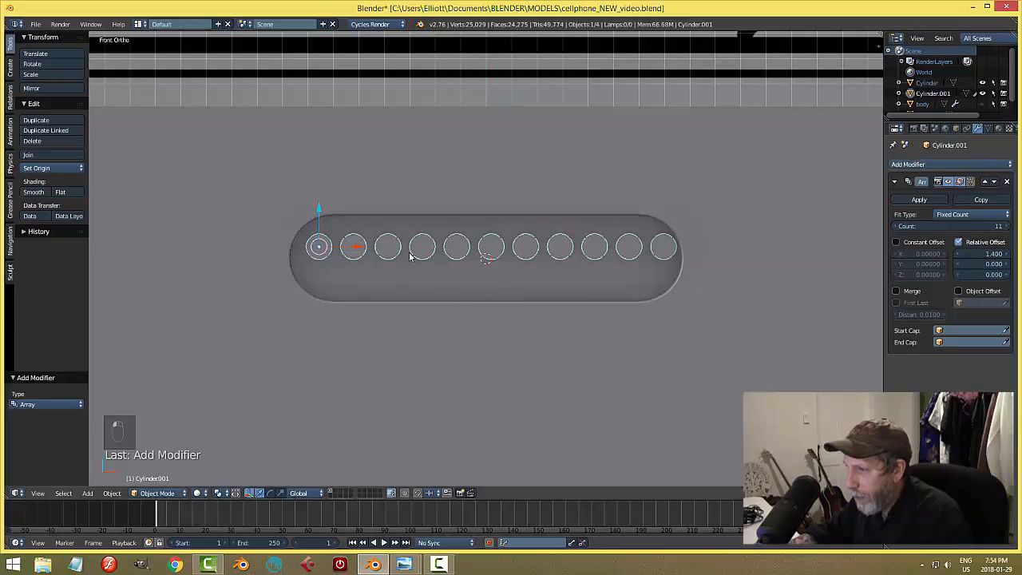
Step: Shift the cylinder row -0.027 along X, lower it slightly and duplicate it as a second row in the slot
{"action": "left_click_drag", "start_coordinate": [364, 250], "coordinate": [357, 249]}
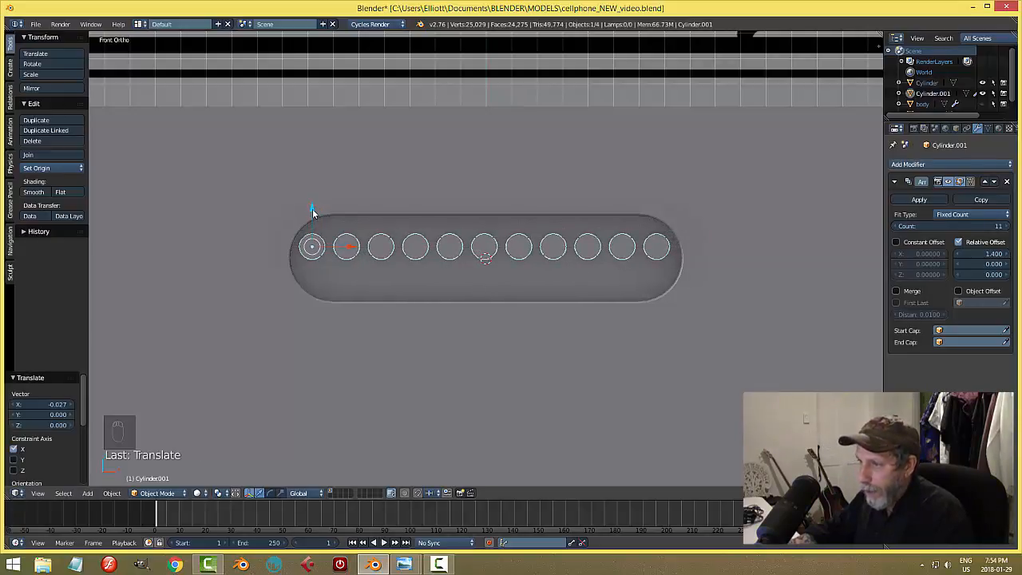
{"action": "mouse_move", "coordinate": [312, 209]}
{"action": "left_mouse_down"}
{"action": "mouse_move", "coordinate": [309, 235]}
{"action": "mouse_move", "coordinate": [312, 217]}
{"action": "left_mouse_up"}
{"action": "key", "text": "shift+d"}
{"action": "right_click", "coordinate": [502, 271]}
Step: Select both cylinder rows, scale them to 0.958 and move them 0.027 along X
{"action": "right_click", "coordinate": [321, 234], "text": "shift"}
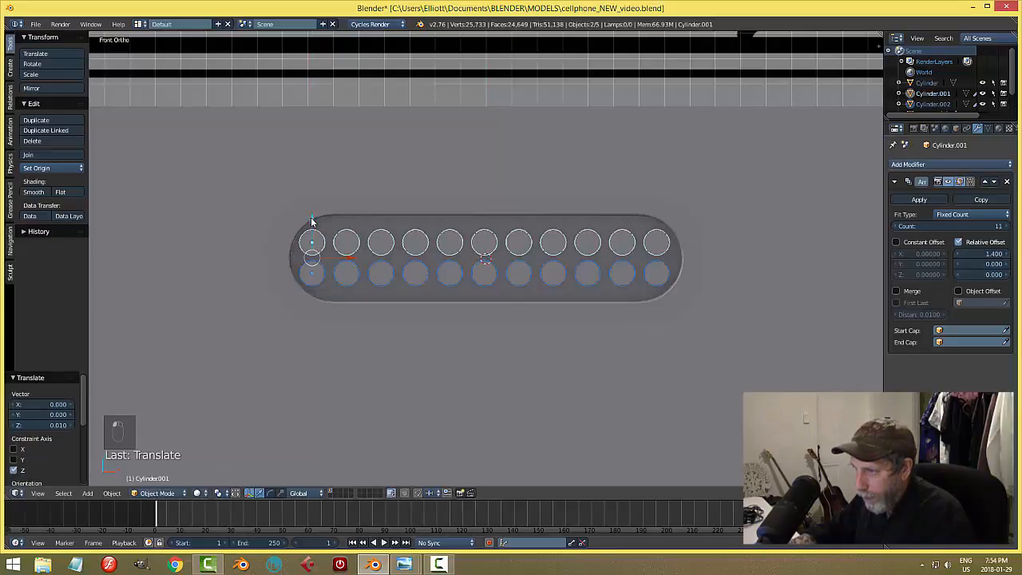
{"action": "key", "text": "s"}
{"action": "left_click", "coordinate": [731, 277]}
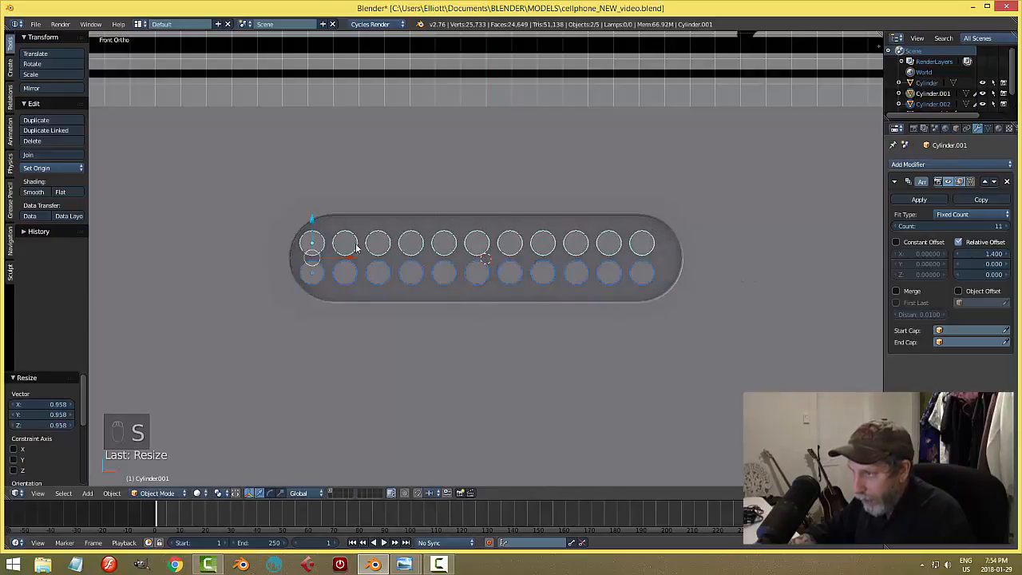
{"action": "left_click_drag", "start_coordinate": [346, 266], "coordinate": [386, 258]}
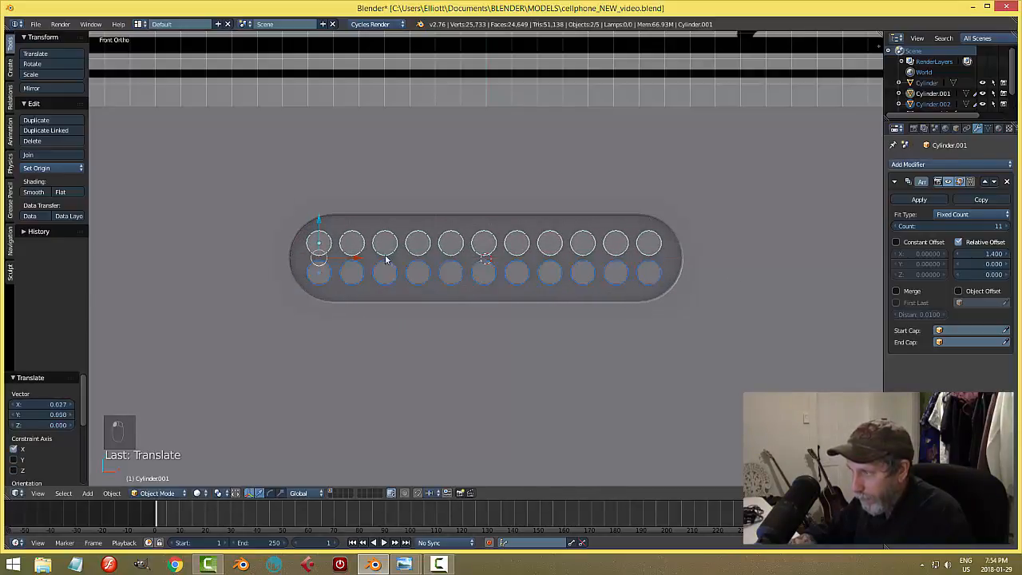
Step: Try a relative X offset of 1.500 in the upper row's Array modifier, and undo it
{"action": "left_click", "coordinate": [1006, 254]}
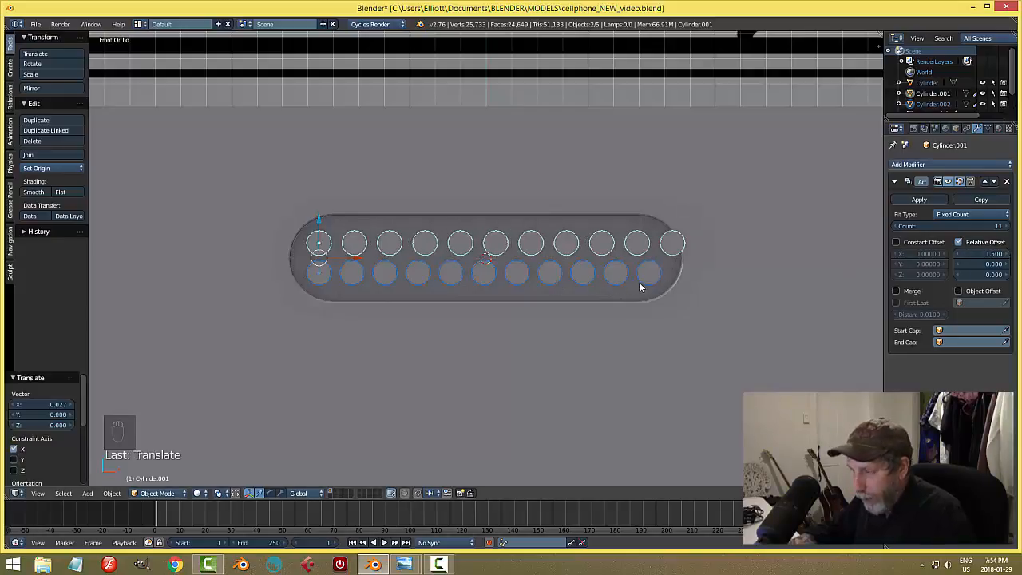
{"action": "key", "text": "ctrl+z"}
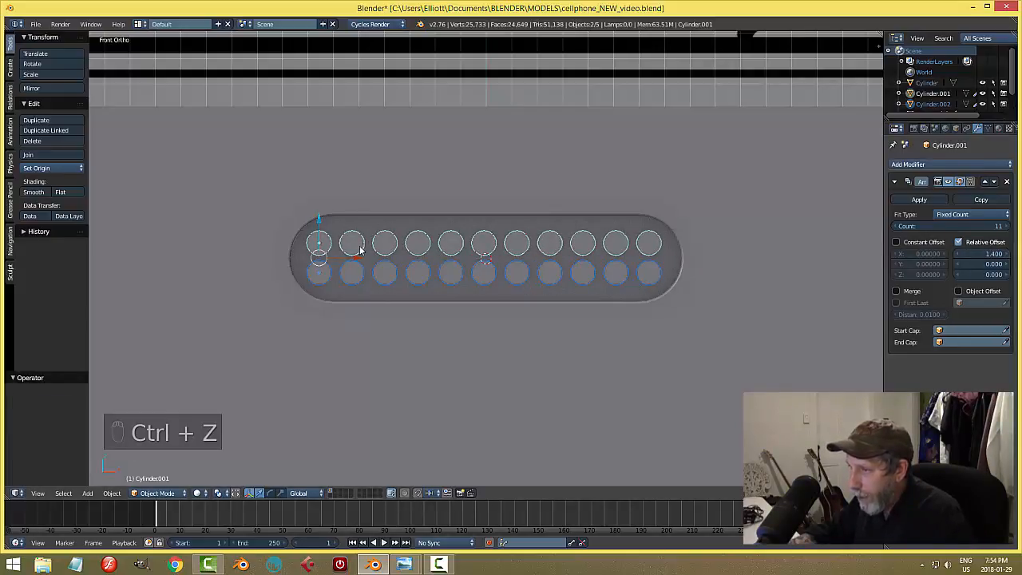
{"action": "key", "text": "ctrl+z"}
Step: Raise the upper cylinder row slightly, and shift both rows -0.006 along Z to centre them in the slot
{"action": "right_click", "coordinate": [319, 254]}
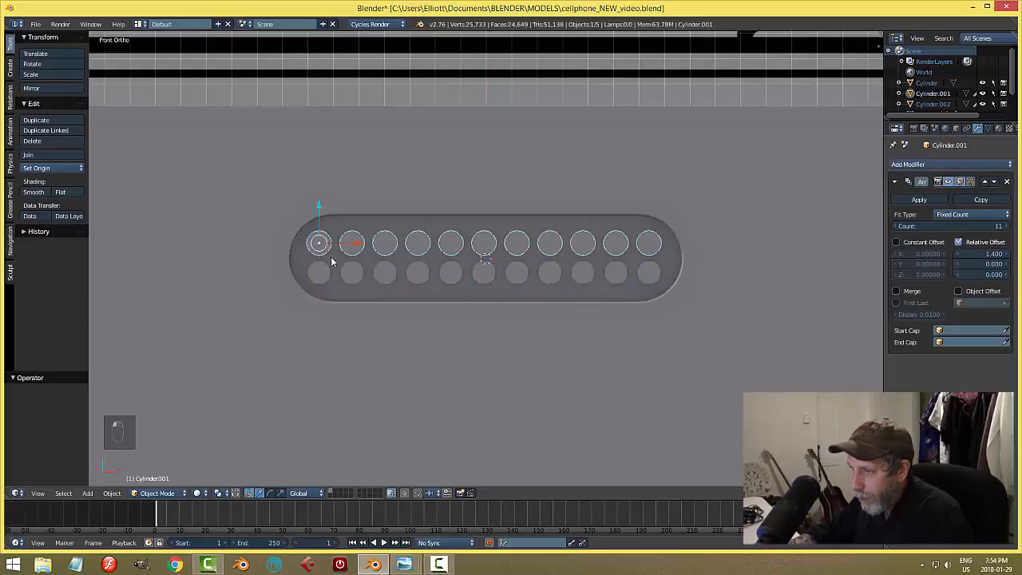
{"action": "left_click_drag", "start_coordinate": [322, 206], "coordinate": [318, 214]}
{"action": "right_click", "coordinate": [317, 275], "text": "shift"}
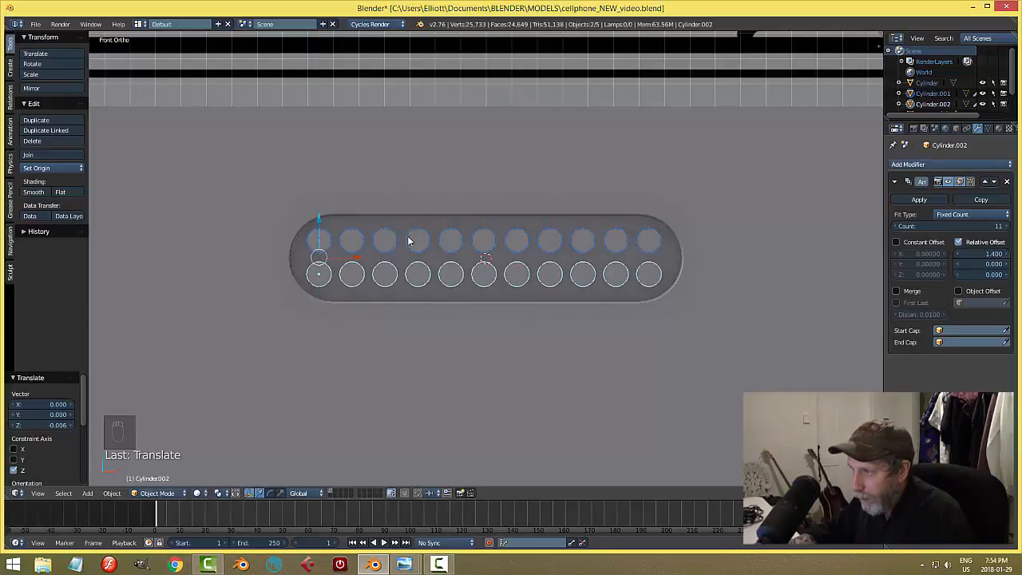
{"action": "key", "text": "a"}
Step: Apply the Array modifier on each of the two cylinder rows and join both rows into one object
{"action": "middle_click_drag", "start_coordinate": [553, 285], "coordinate": [679, 279]}
{"action": "right_click", "coordinate": [573, 250]}
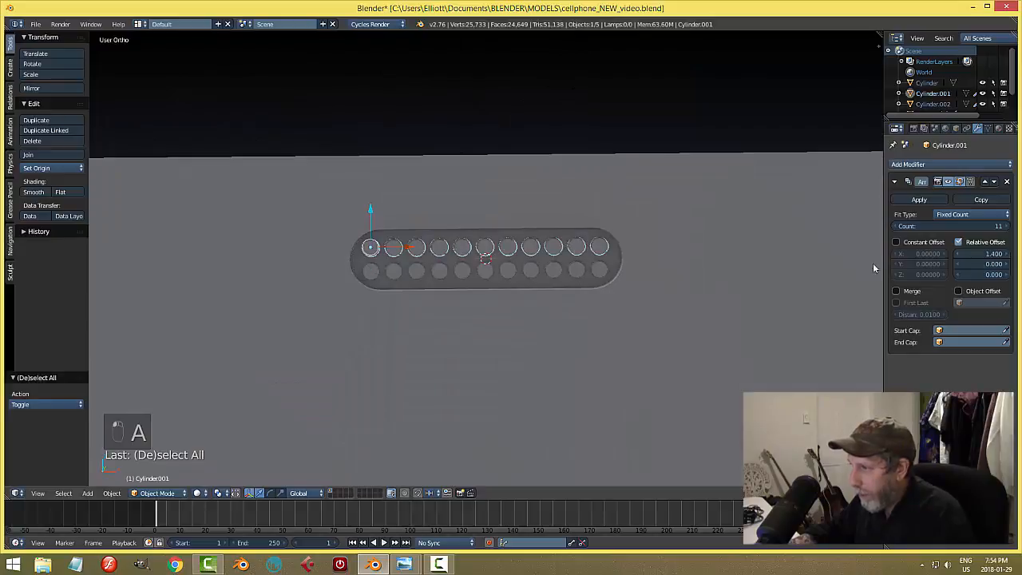
{"action": "left_click", "coordinate": [919, 199]}
{"action": "right_click", "coordinate": [603, 272]}
{"action": "left_click", "coordinate": [919, 199]}
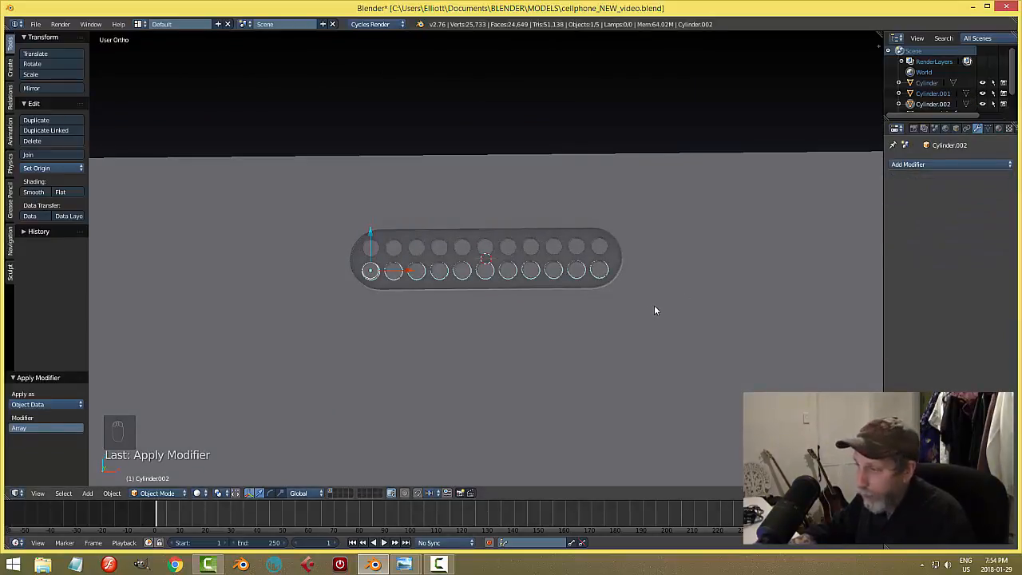
{"action": "right_click", "coordinate": [577, 255], "text": "shift"}
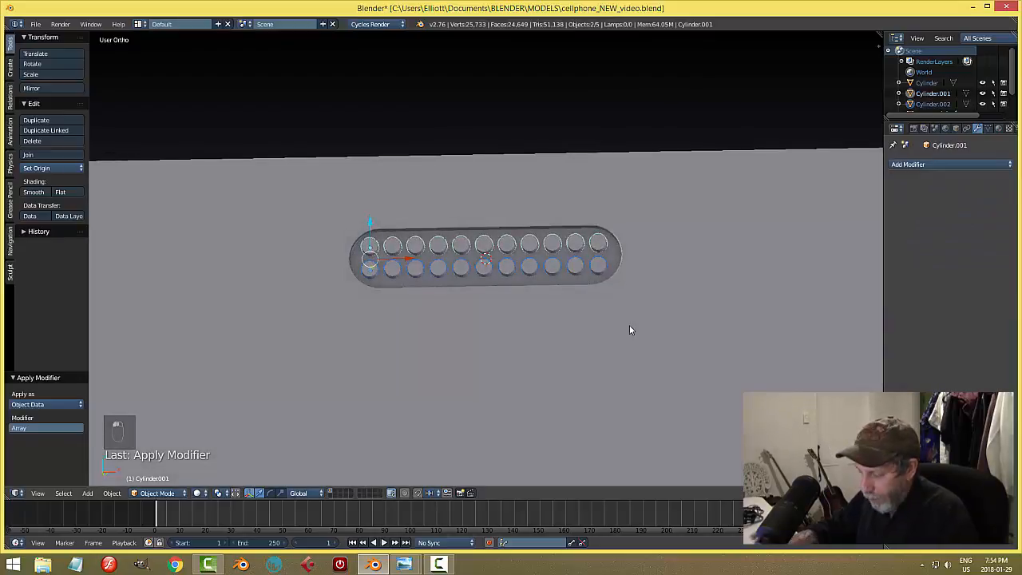
{"action": "key", "text": "ctrl+j"}
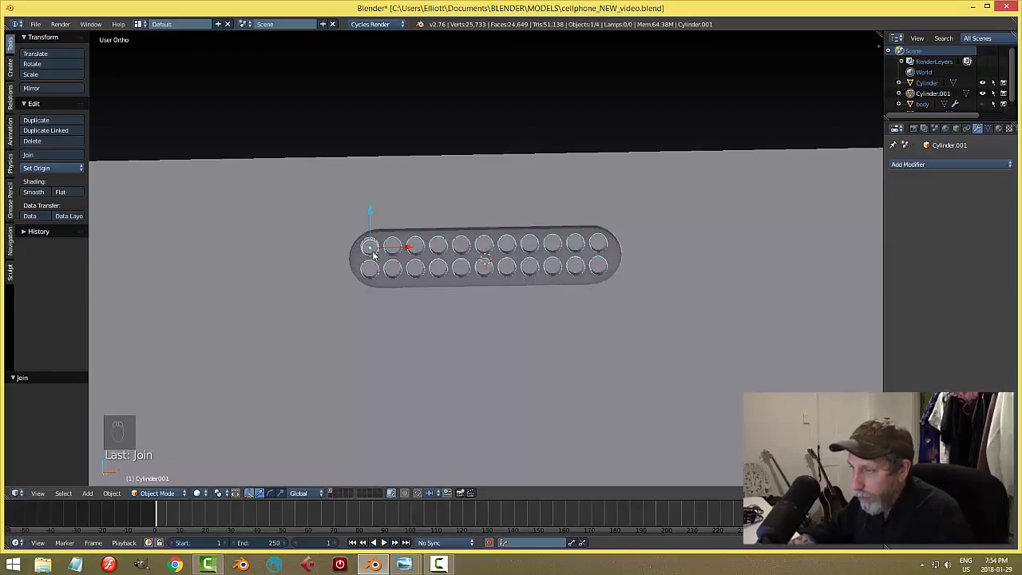
Step: Set the joined cylinders' origin to their geometry and save the file, overwriting the existing one
{"action": "left_click", "coordinate": [46, 168]}
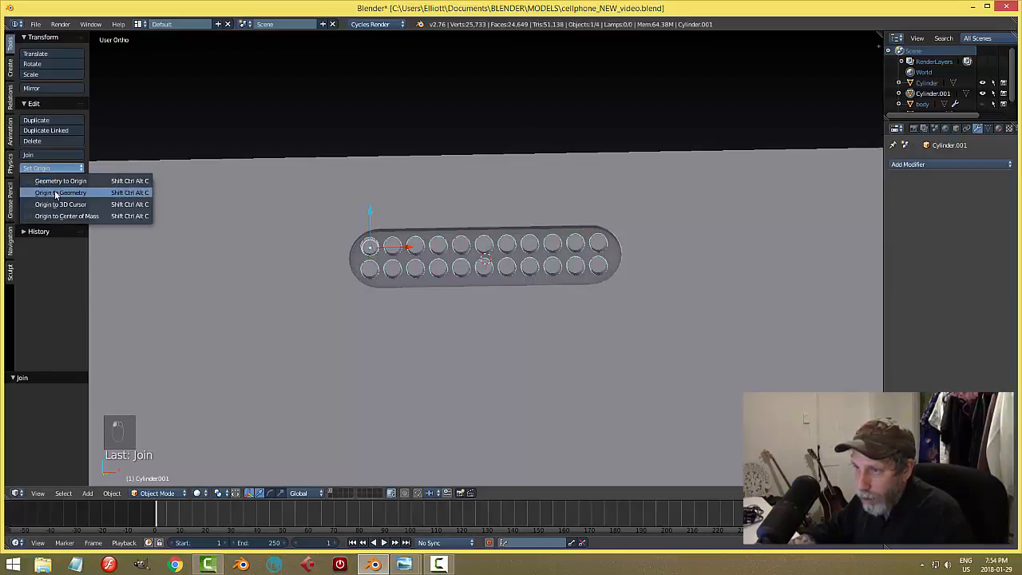
{"action": "left_click", "coordinate": [35, 189]}
{"action": "key", "text": "ctrl+s"}
{"action": "left_click", "coordinate": [679, 390]}
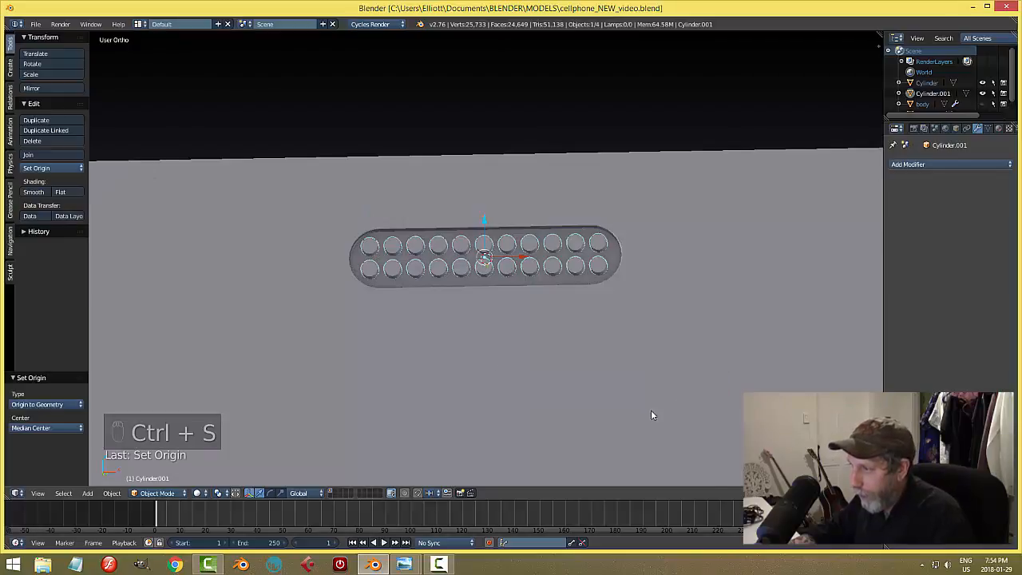
Step: Select the flat screen object with the speaker slot and rename it panel
{"action": "middle_click_drag", "start_coordinate": [651, 411], "coordinate": [646, 352]}
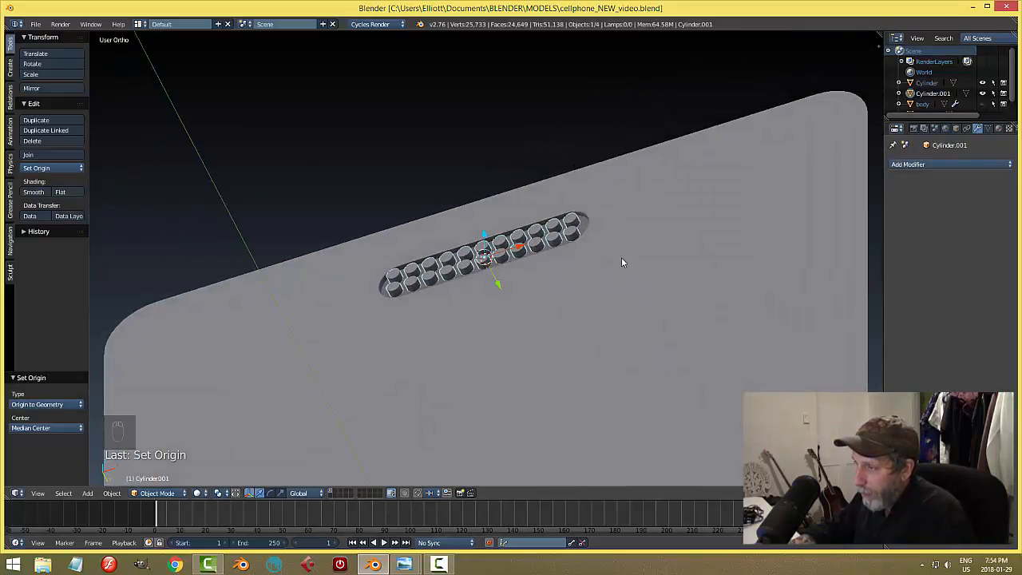
{"action": "middle_click_drag", "start_coordinate": [622, 262], "coordinate": [629, 290]}
{"action": "right_click", "coordinate": [679, 289]}
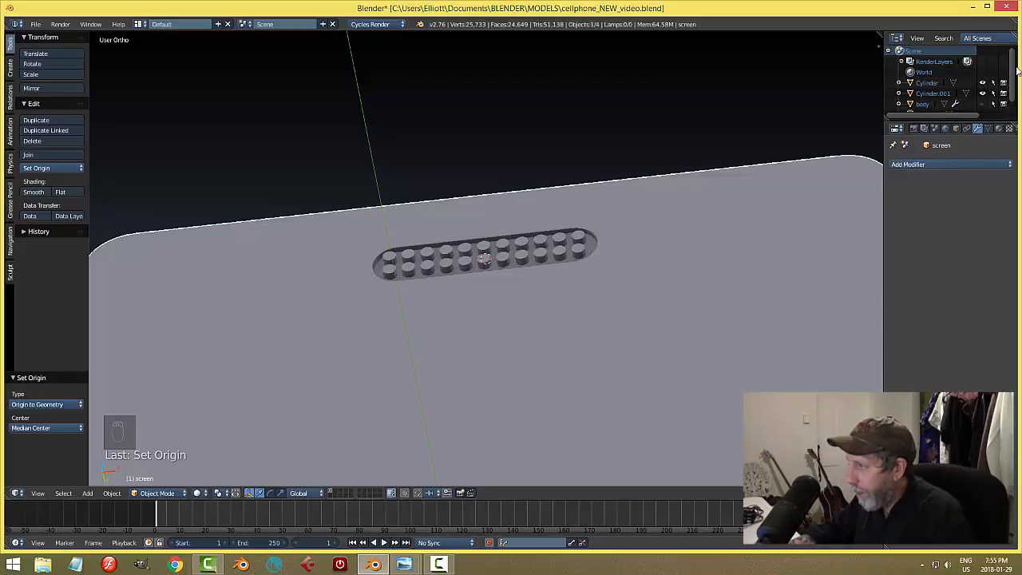
{"action": "left_click_drag", "start_coordinate": [1016, 70], "coordinate": [1016, 84]}
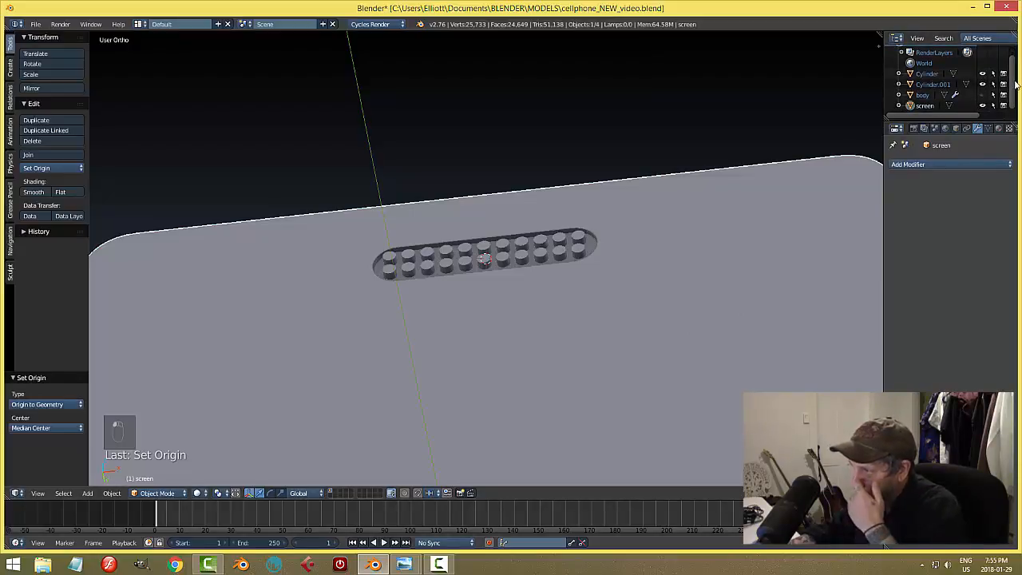
{"action": "left_click", "coordinate": [956, 128]}
{"action": "left_click", "coordinate": [940, 164]}
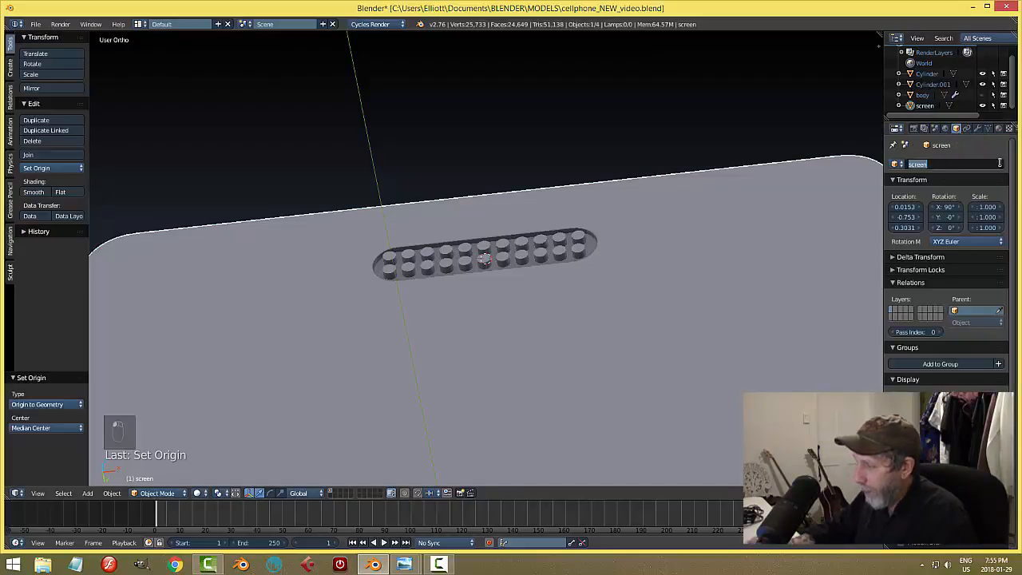
{"action": "type", "text": "pa"}
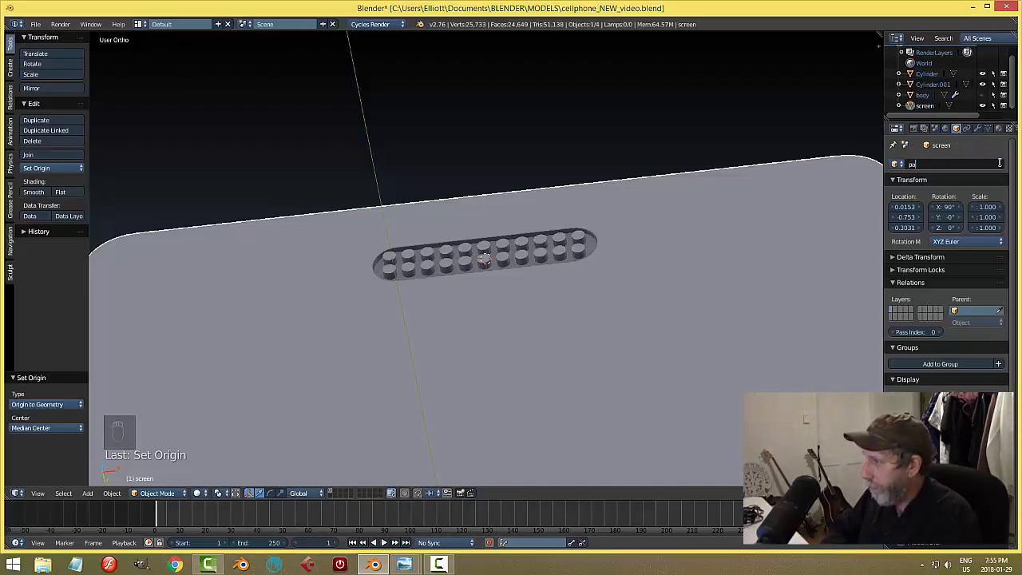
{"action": "type", "text": "nel"}
{"action": "key", "text": "Return"}
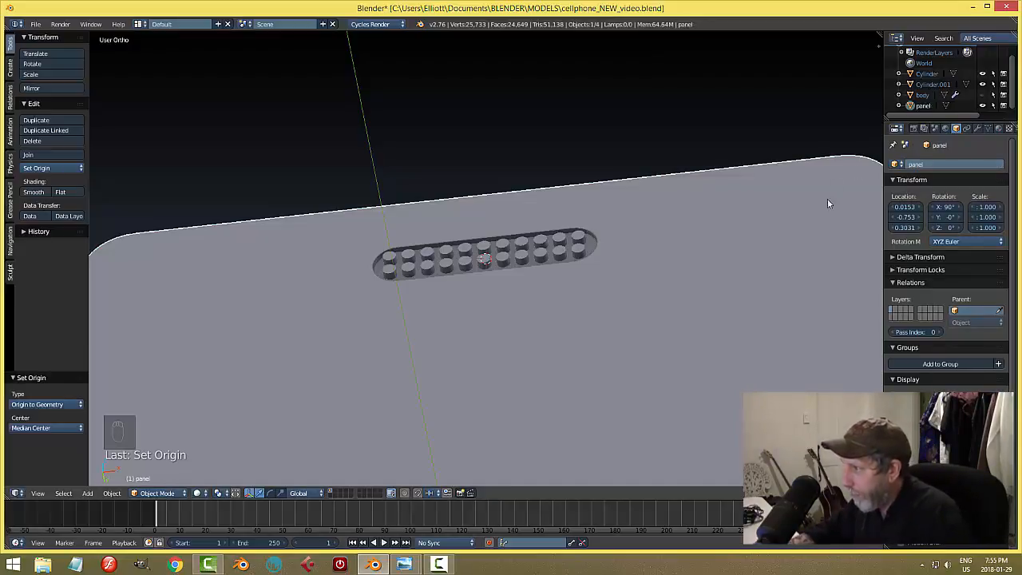
Step: Add a Boolean modifier to the panel with operation Difference and object Cylinder.001, and apply it
{"action": "left_click", "coordinate": [978, 127]}
{"action": "left_click", "coordinate": [922, 165]}
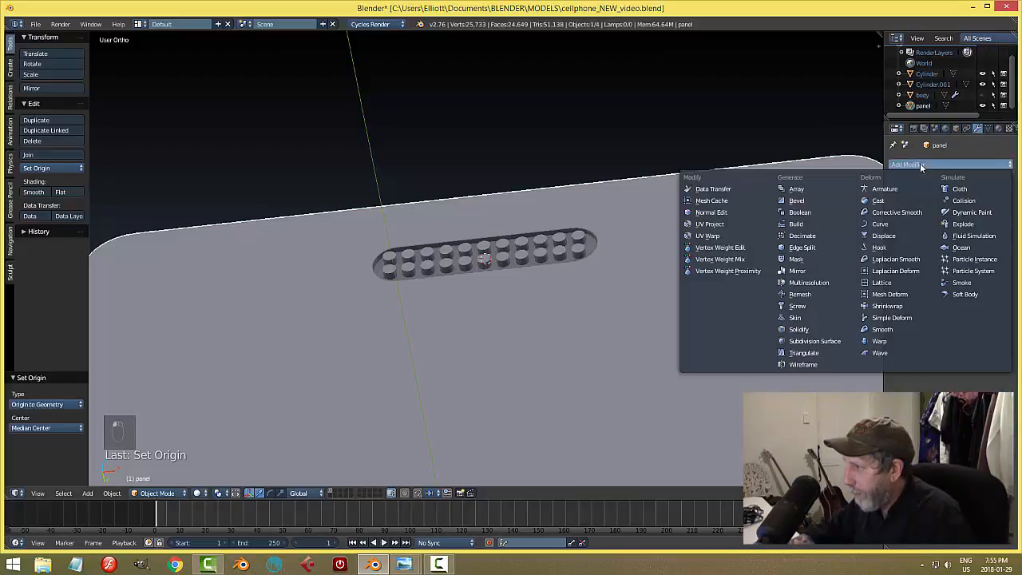
{"action": "left_click", "coordinate": [808, 212]}
{"action": "left_click", "coordinate": [922, 227]}
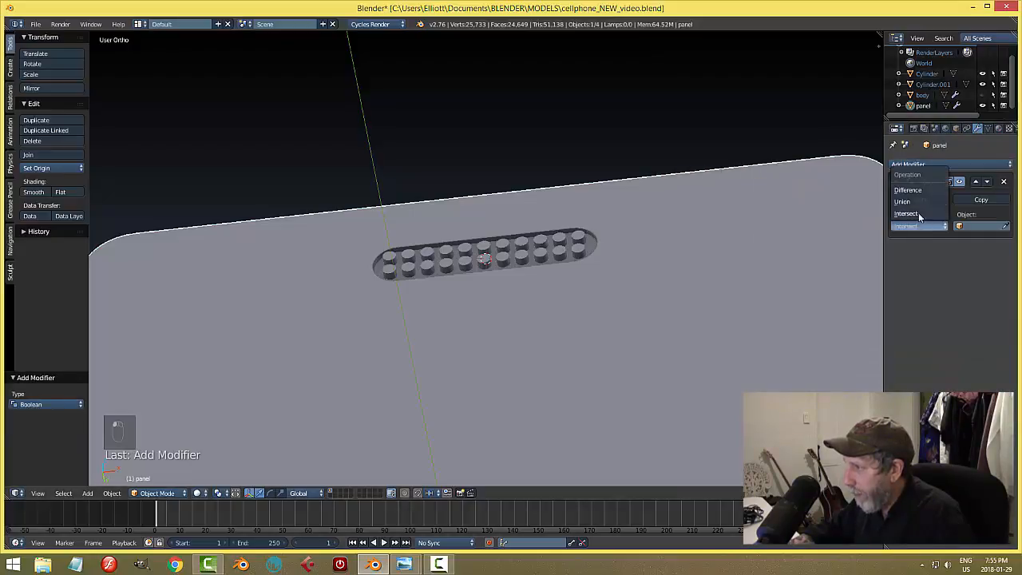
{"action": "left_click", "coordinate": [920, 196]}
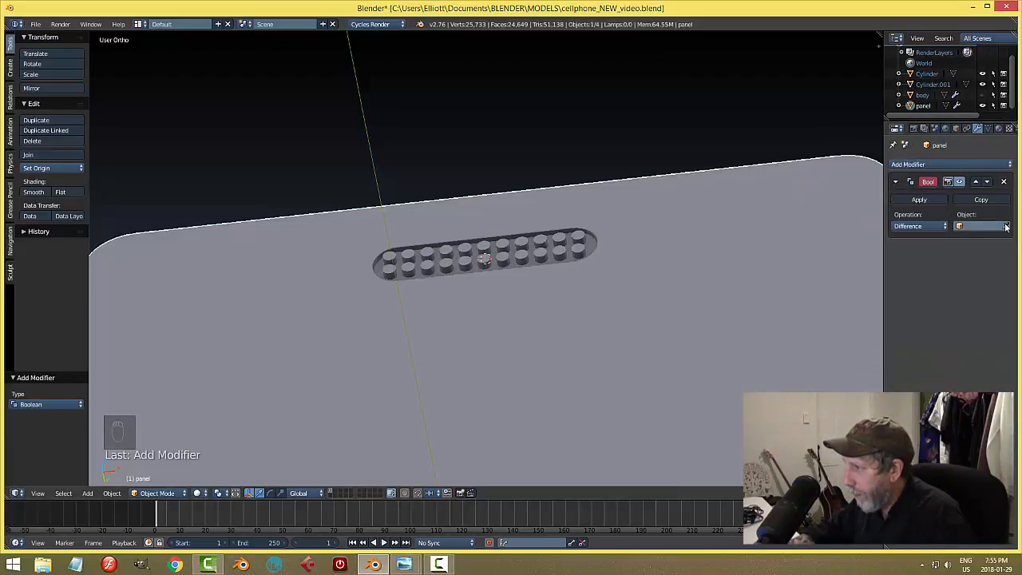
{"action": "left_click", "coordinate": [1006, 227]}
{"action": "left_click", "coordinate": [584, 229]}
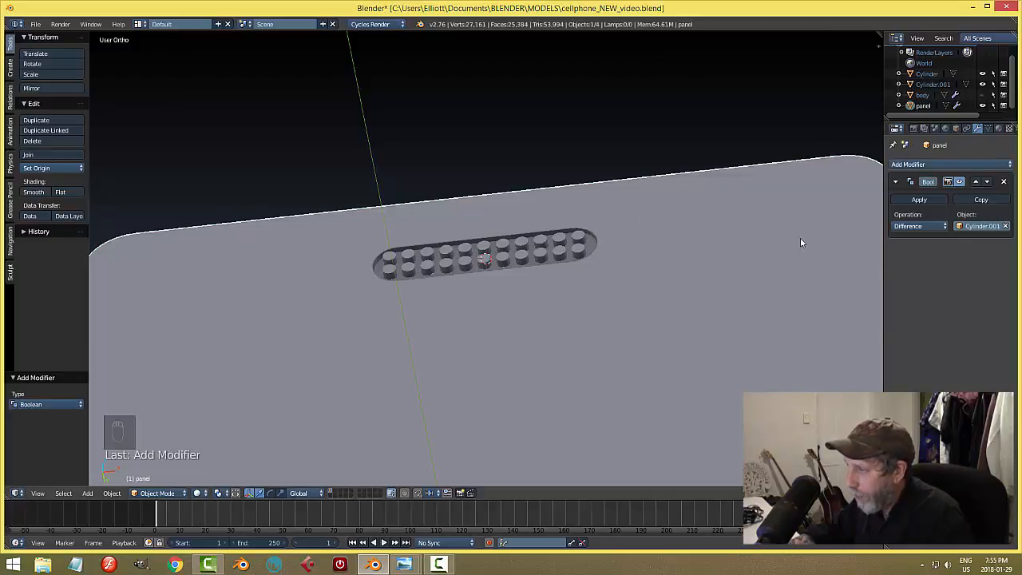
{"action": "left_click", "coordinate": [919, 200]}
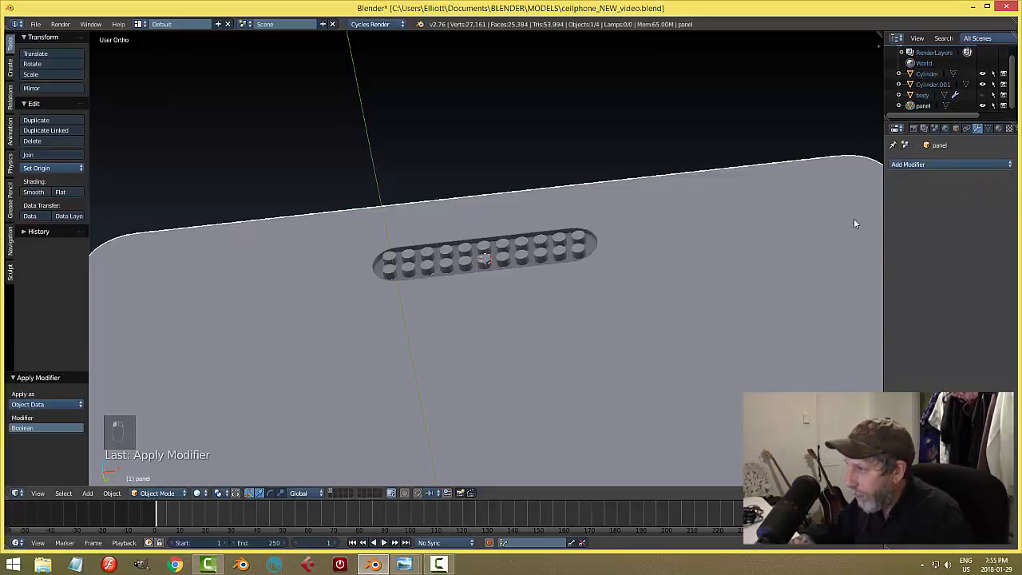
Step: Hide the joined cylinders object, save the file, and inspect the speaker holes cut into the slot
{"action": "right_click", "coordinate": [578, 241]}
{"action": "key", "text": "h"}
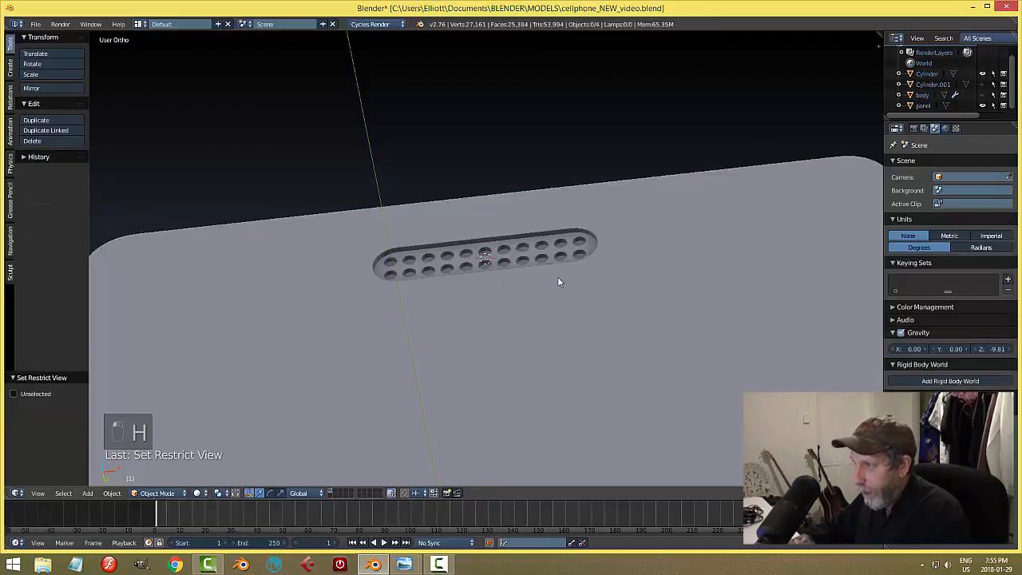
{"action": "scroll", "coordinate": [547, 277], "scroll_direction": "down", "scroll_amount": 1}
{"action": "middle_click_drag", "start_coordinate": [545, 277], "coordinate": [553, 310]}
{"action": "scroll", "coordinate": [481, 329], "scroll_direction": "down", "scroll_amount": 2}
{"action": "scroll", "coordinate": [481, 329], "scroll_direction": "up", "scroll_amount": 2}
{"action": "key", "text": "ctrl+s"}
{"action": "left_click", "coordinate": [552, 316]}
{"action": "middle_click_drag", "start_coordinate": [515, 267], "coordinate": [484, 256]}
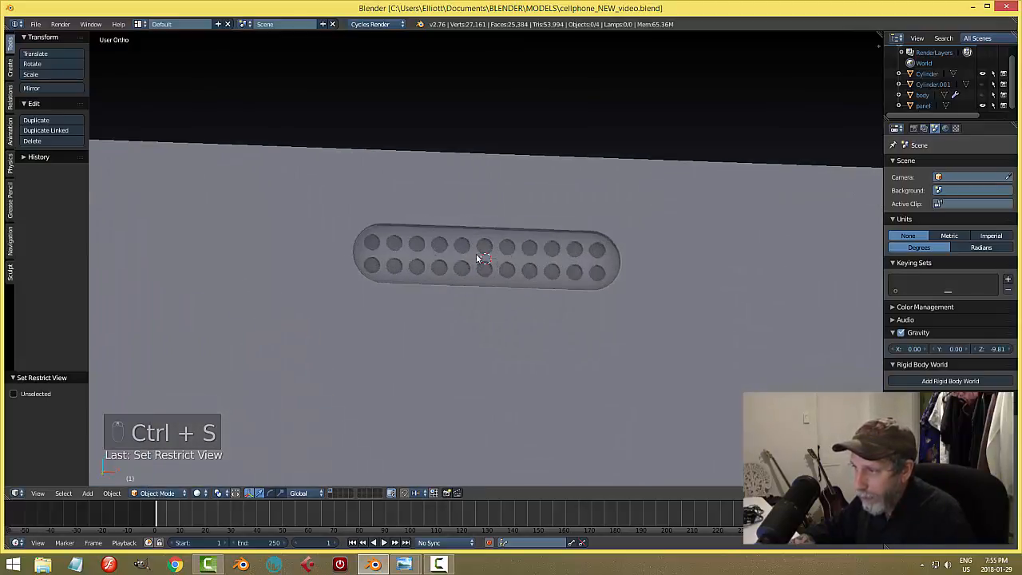
{"action": "scroll", "coordinate": [537, 334], "scroll_direction": "down", "scroll_amount": 1}
{"action": "middle_click_drag", "start_coordinate": [539, 336], "coordinate": [577, 269]}
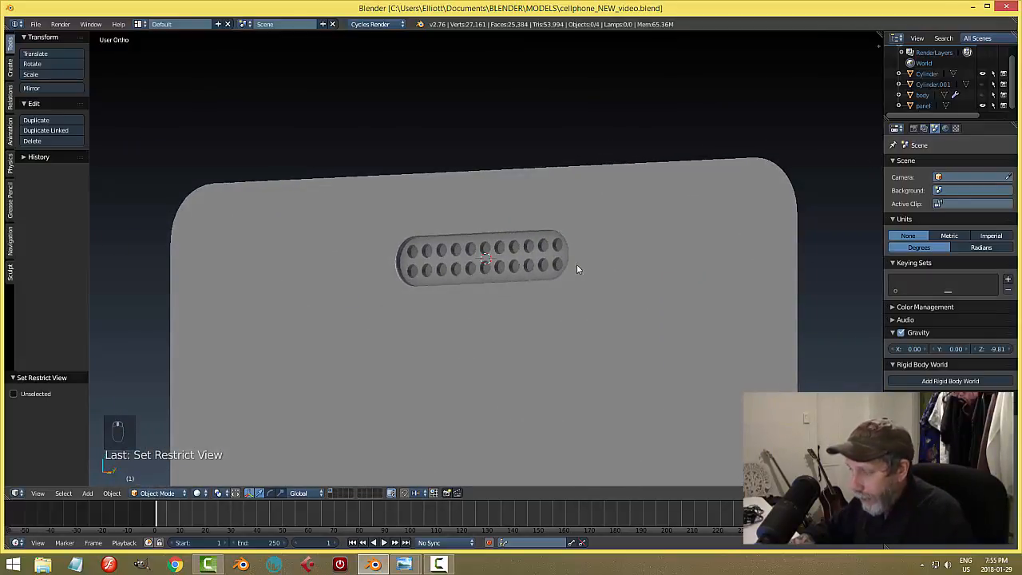
Step: Unhide all objects and delete the joined cylinders object used for cutting the speaker holes
{"action": "key", "text": "alt+h"}
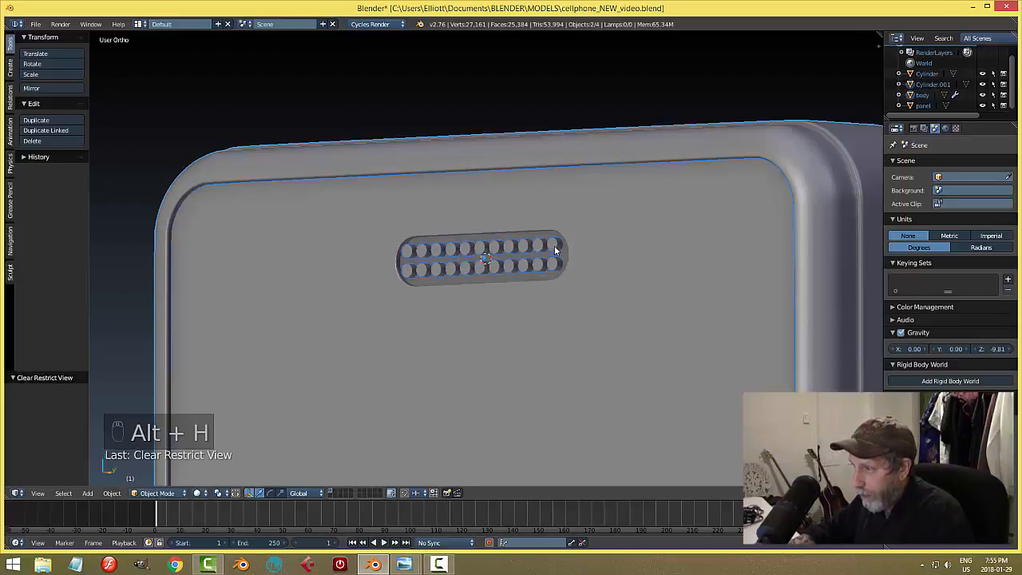
{"action": "key", "text": "x"}
{"action": "left_click", "coordinate": [596, 255]}
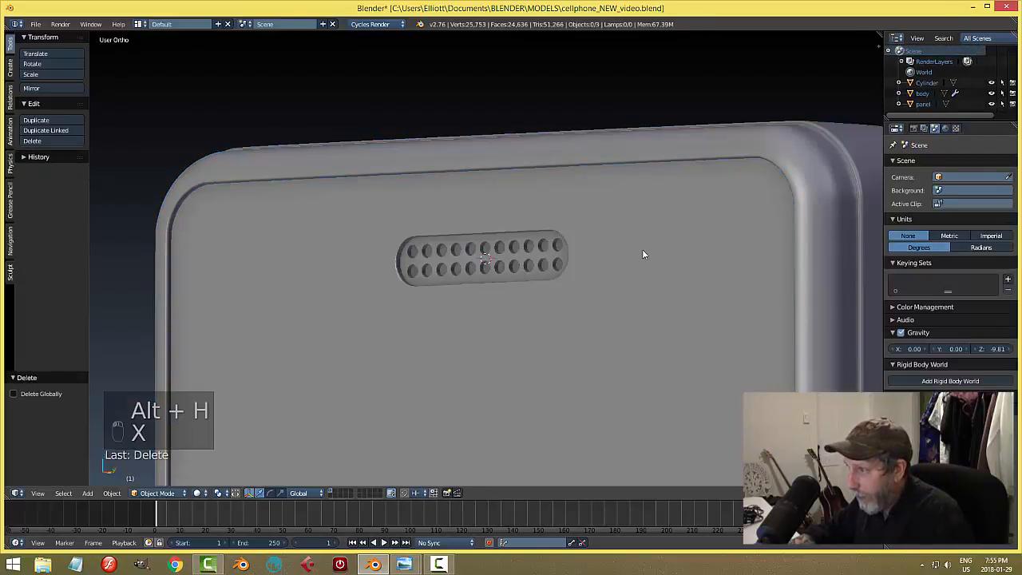
Step: Hide the phone body so only the panel shows, and save the file
{"action": "right_click", "coordinate": [794, 190]}
{"action": "key", "text": "h"}
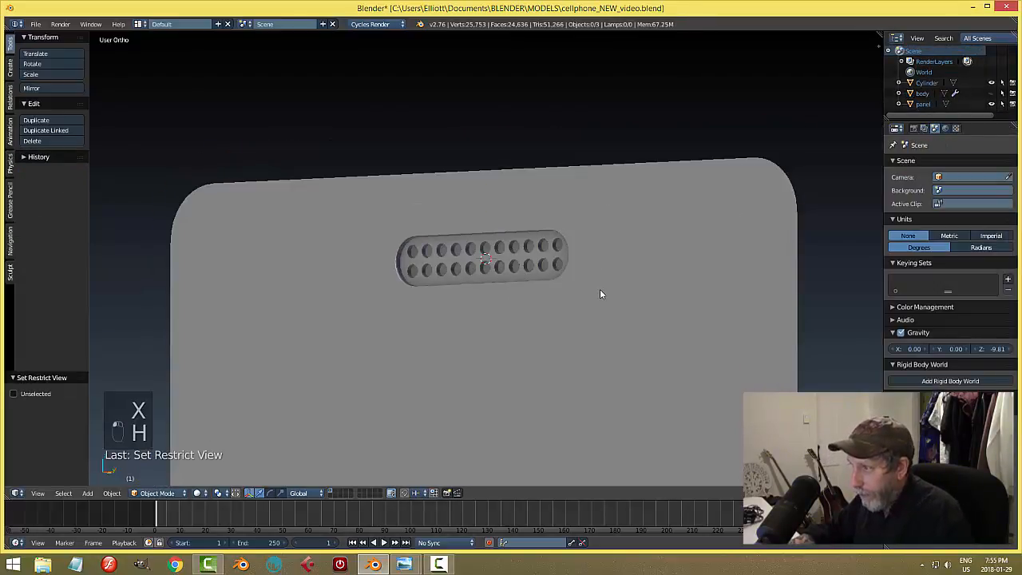
{"action": "scroll", "coordinate": [607, 284], "scroll_direction": "up", "scroll_amount": 3}
{"action": "key", "text": "ctrl+s"}
{"action": "scroll", "coordinate": [534, 284], "scroll_direction": "up", "scroll_amount": 4}
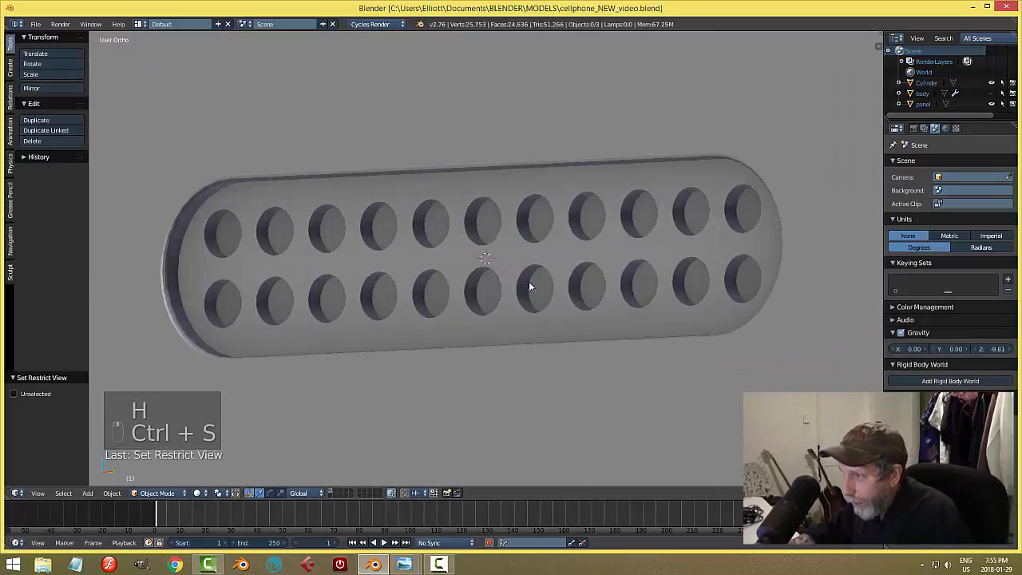
Step: Enter Edit Mode on the panel, deselect all of its geometry and switch to edge selection
{"action": "middle_click_drag", "start_coordinate": [531, 284], "coordinate": [517, 289]}
{"action": "key", "text": "Tab"}
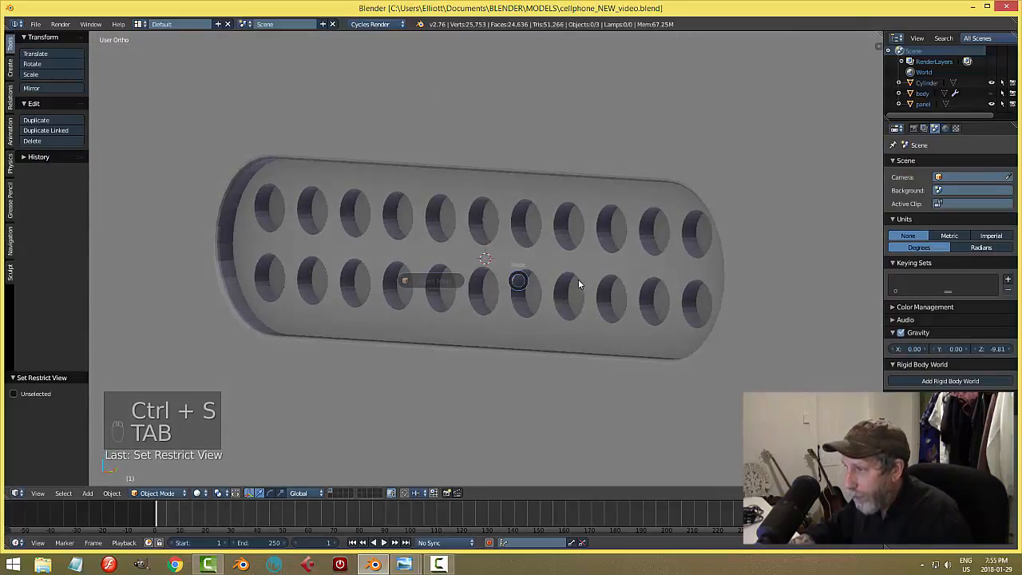
{"action": "key", "text": "Tab"}
{"action": "key", "text": "Tab"}
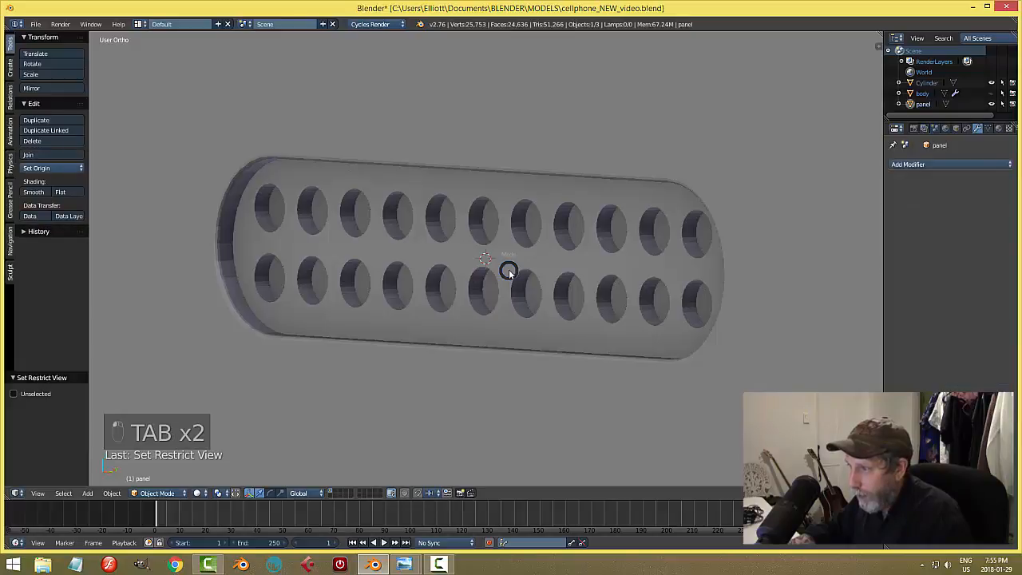
{"action": "key", "text": "a"}
{"action": "key", "text": "a"}
{"action": "key", "text": "a"}
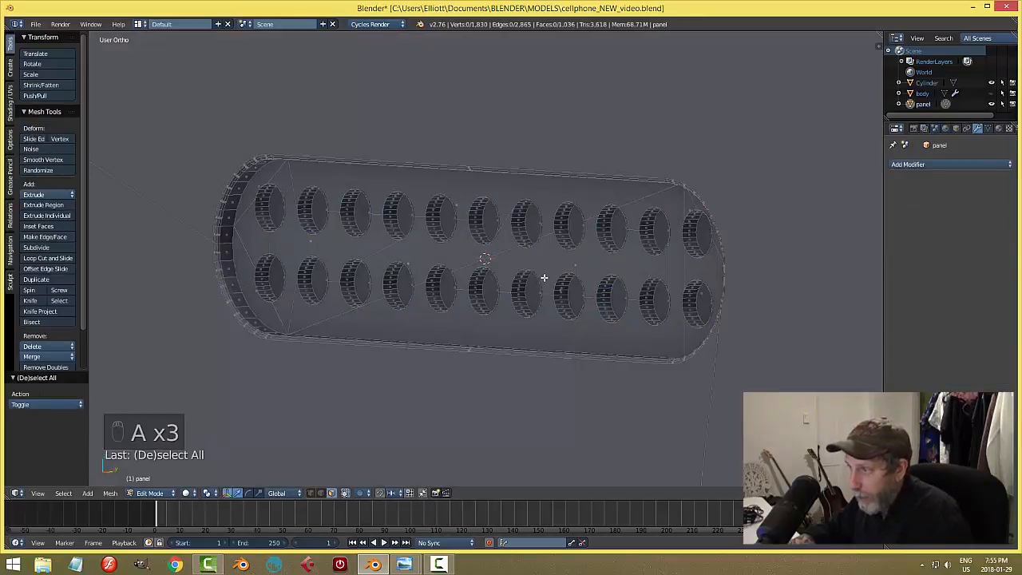
{"action": "scroll", "coordinate": [522, 251], "scroll_direction": "up", "scroll_amount": 2}
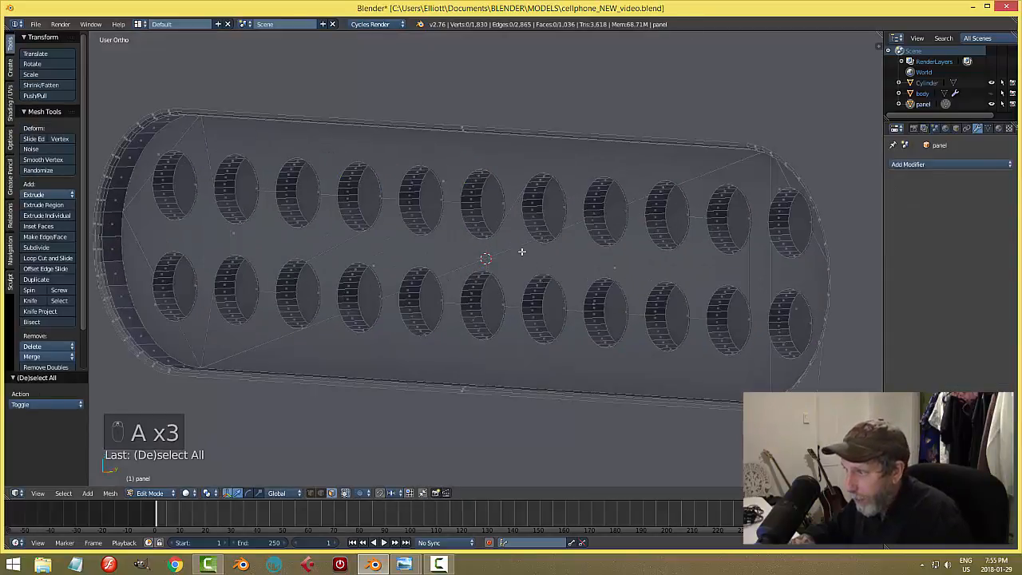
{"action": "key", "text": "ctrl+Tab"}
{"action": "left_click", "coordinate": [485, 234]}
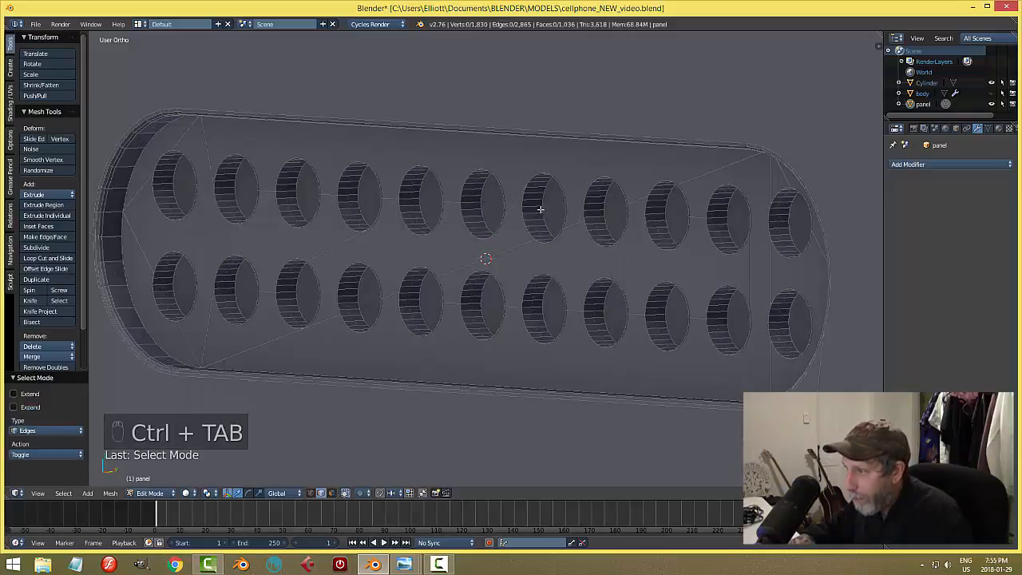
Step: Select the outer rim and bottom edge loops of the middle speaker hole in the upper row
{"action": "right_click", "coordinate": [478, 168], "text": "alt"}
{"action": "right_click", "coordinate": [464, 220], "text": "alt"}
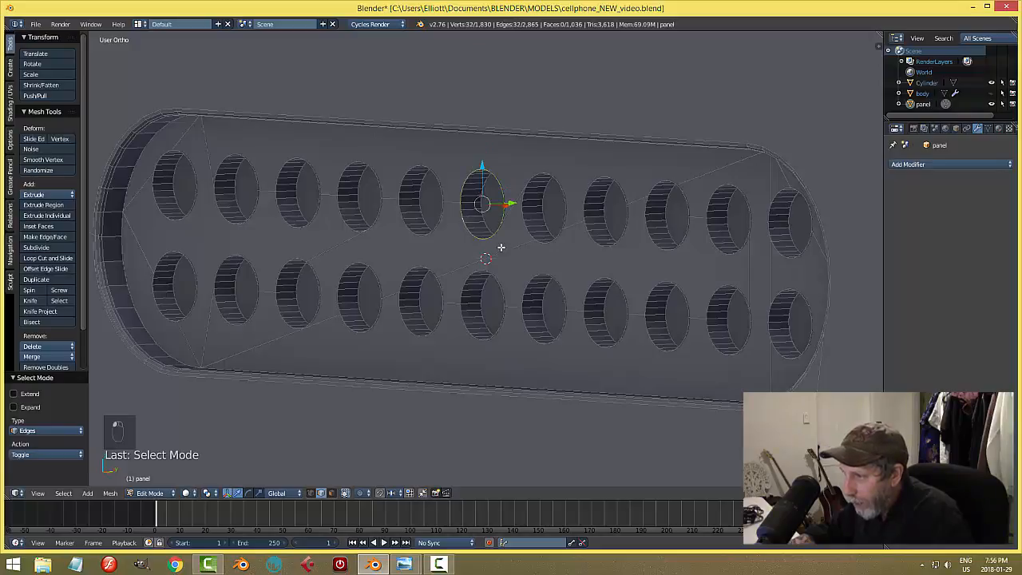
{"action": "right_click", "coordinate": [500, 233], "text": "shift"}
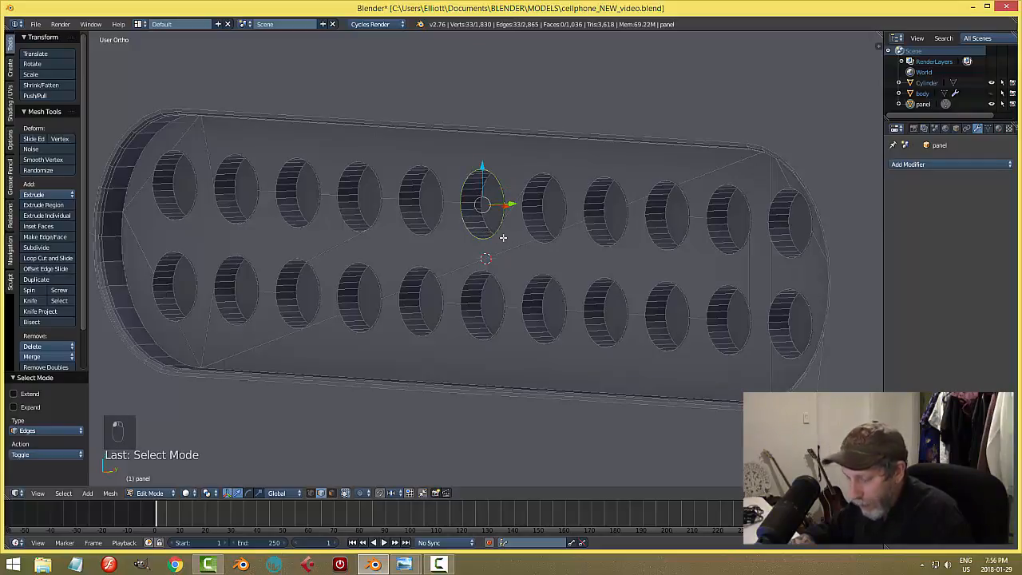
{"action": "key", "text": "ctrl+z"}
{"action": "middle_click_drag", "start_coordinate": [509, 259], "coordinate": [533, 258]}
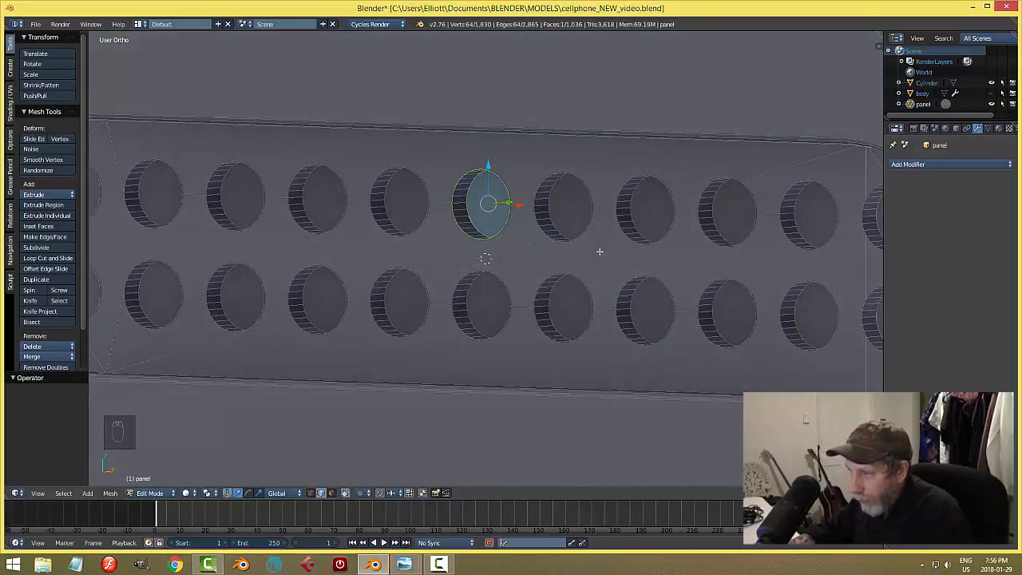
Step: Extend the selection to the edges of all speaker holes with Select Similar by Face Angles, and check it from several angles
{"action": "scroll", "coordinate": [587, 261], "scroll_direction": "down", "scroll_amount": 3}
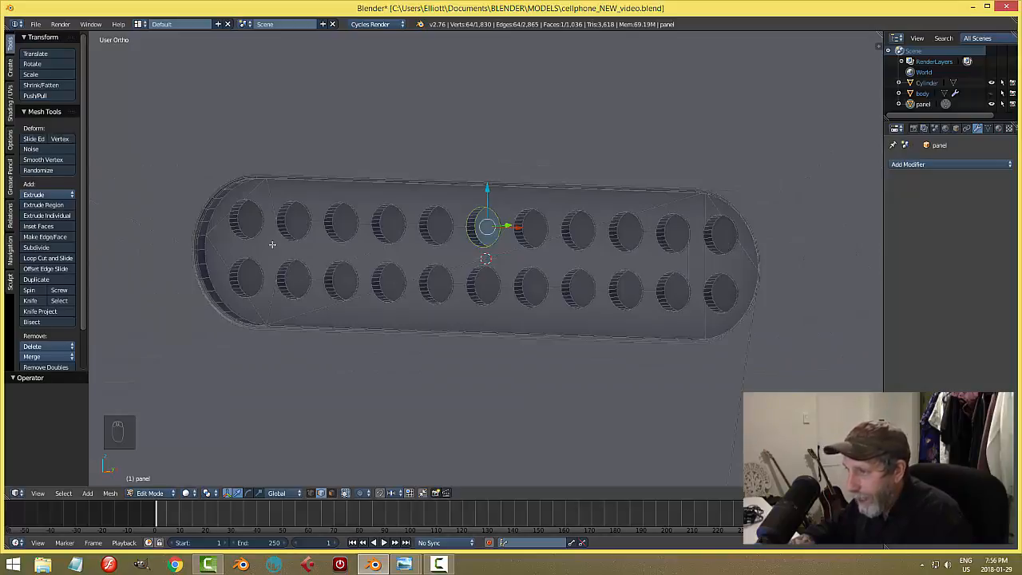
{"action": "middle_click_drag", "start_coordinate": [584, 277], "coordinate": [523, 272]}
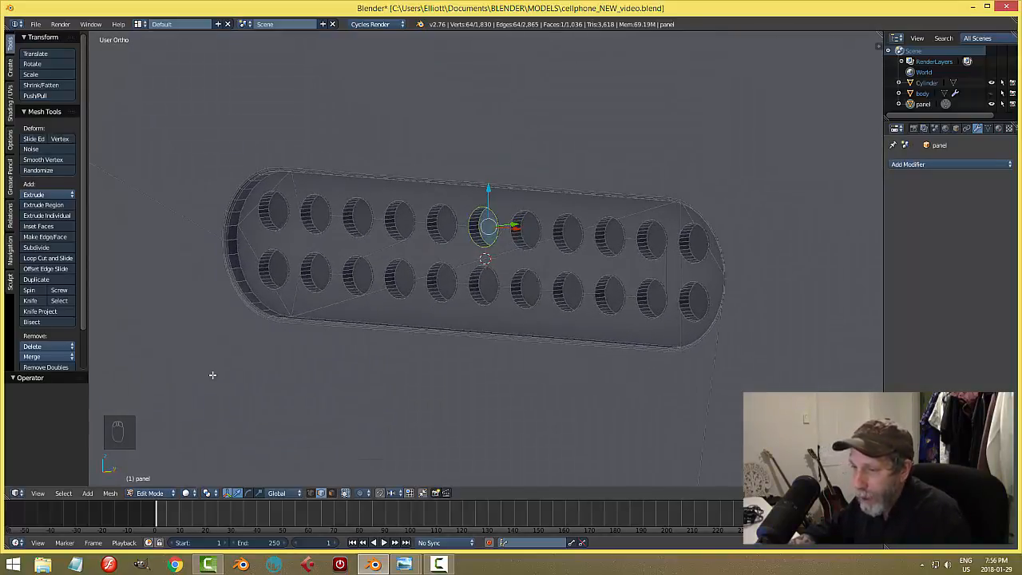
{"action": "left_click", "coordinate": [63, 492]}
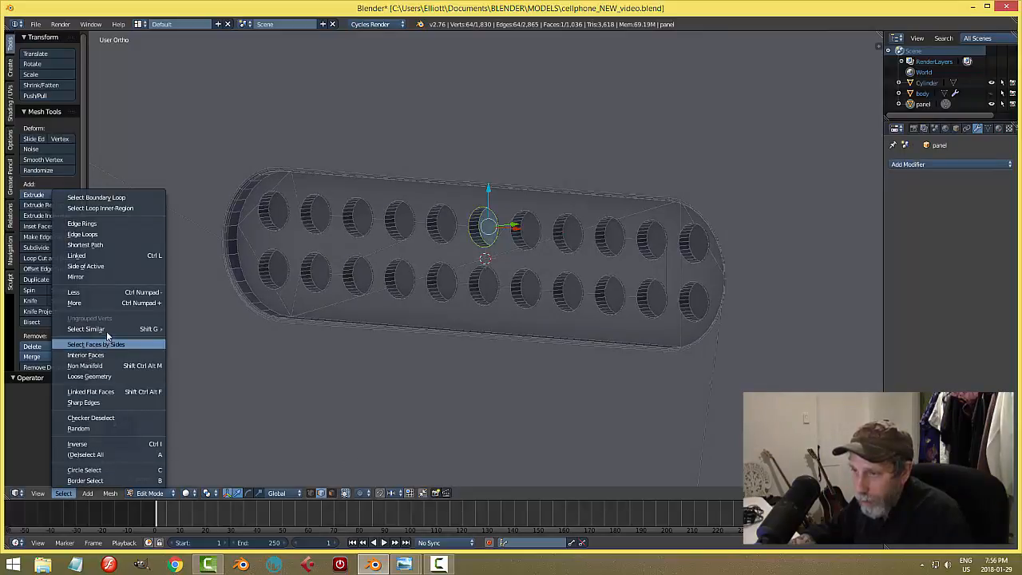
{"action": "mouse_move", "coordinate": [108, 329]}
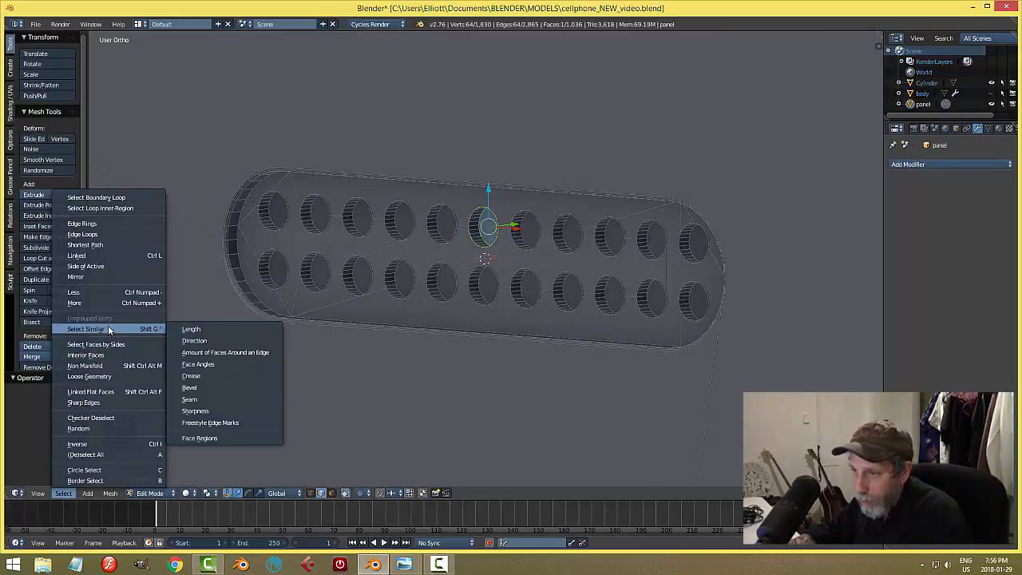
{"action": "left_click", "coordinate": [200, 365]}
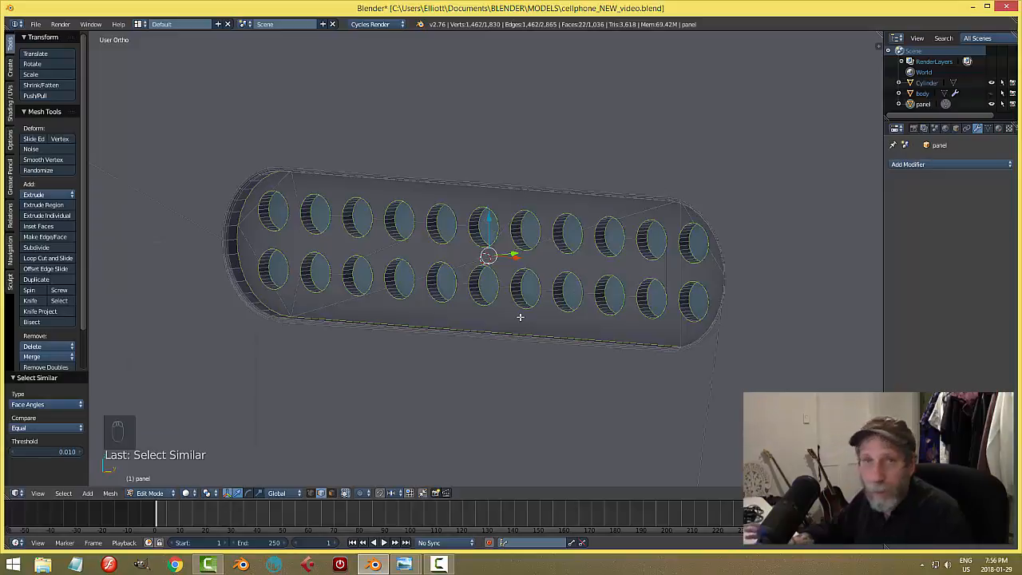
{"action": "middle_click_drag", "start_coordinate": [407, 298], "coordinate": [706, 188]}
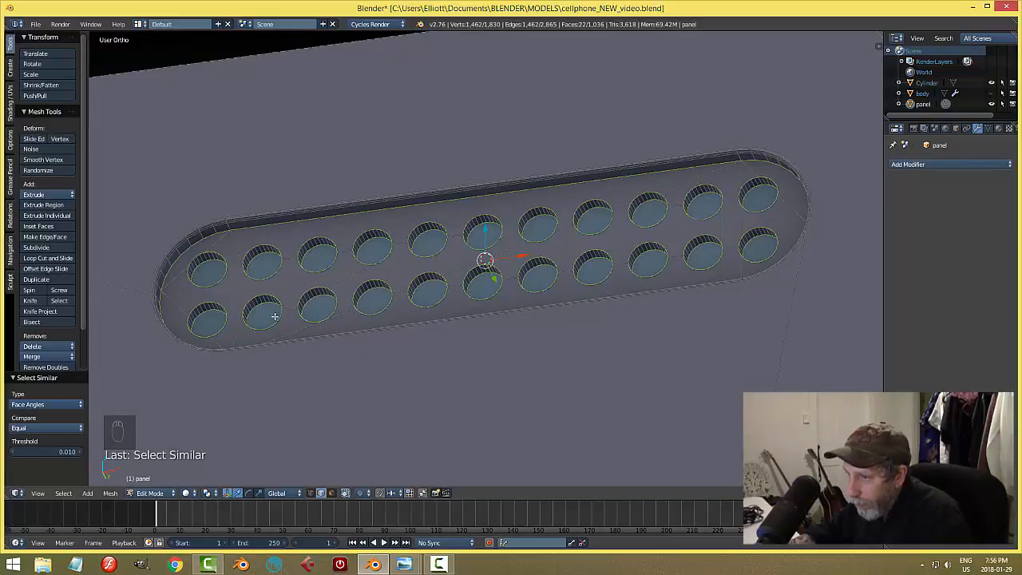
{"action": "middle_click_drag", "start_coordinate": [273, 317], "coordinate": [305, 387]}
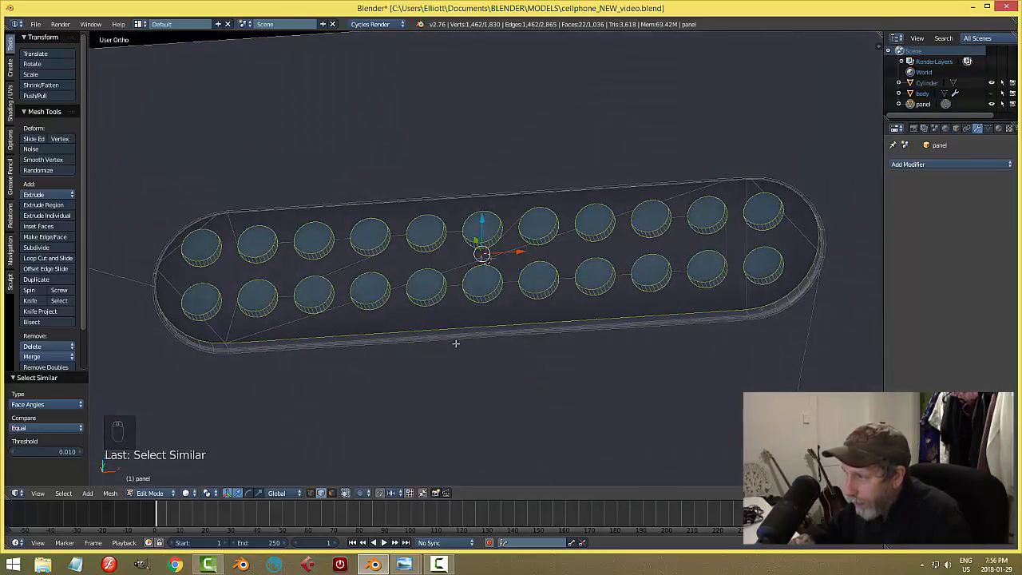
Step: Remove the slot's straight and curved perimeter edges from the selection, leaving only the speaker hole edges selected
{"action": "right_click", "coordinate": [512, 323], "text": "shift"}
{"action": "right_click", "coordinate": [778, 299], "text": "alt+shift"}
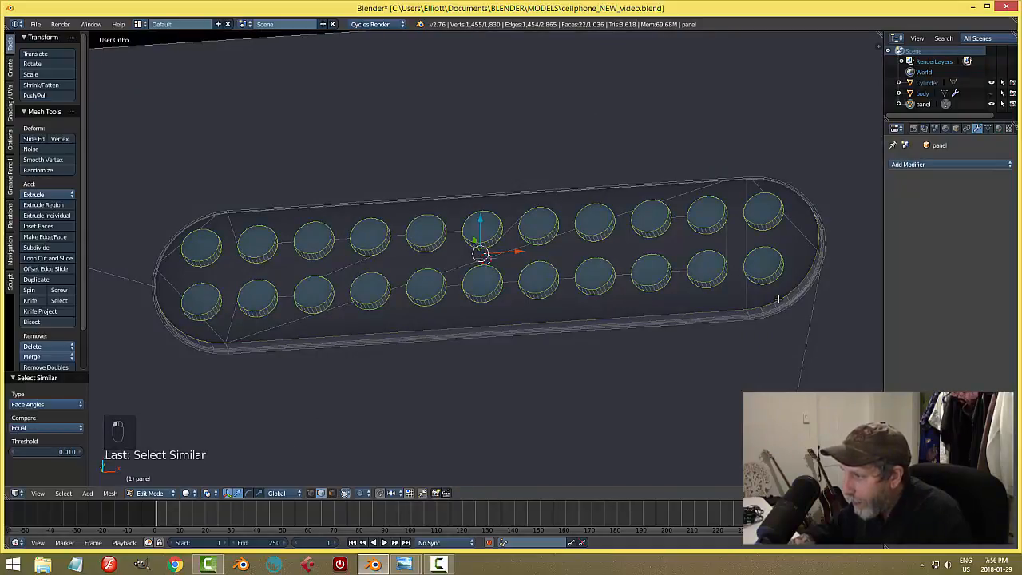
{"action": "right_click", "coordinate": [818, 229], "text": "alt+shift"}
{"action": "key", "text": "z"}
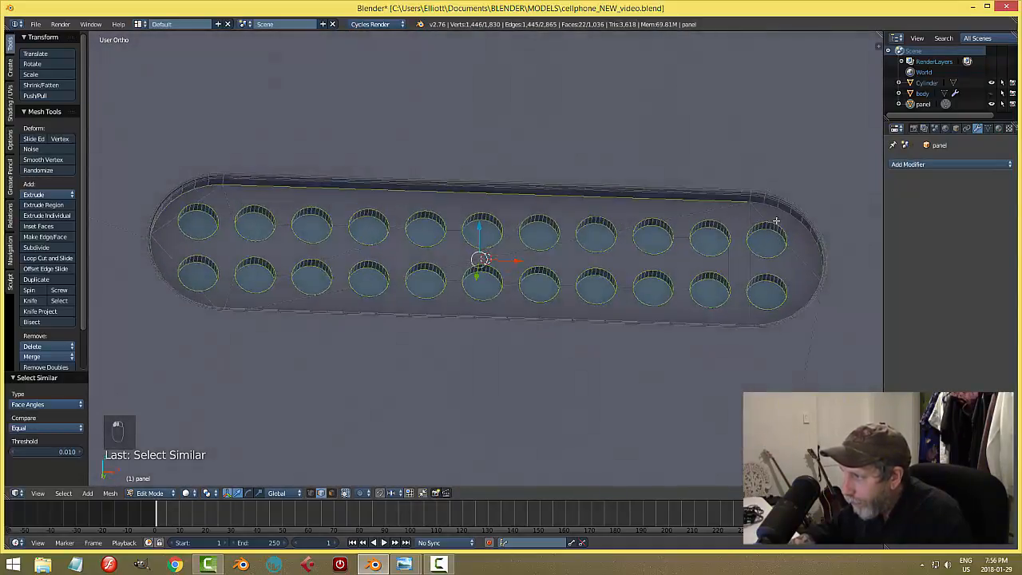
{"action": "middle_click_drag", "start_coordinate": [776, 264], "coordinate": [735, 205]}
{"action": "right_click", "coordinate": [187, 195], "text": "alt+shift"}
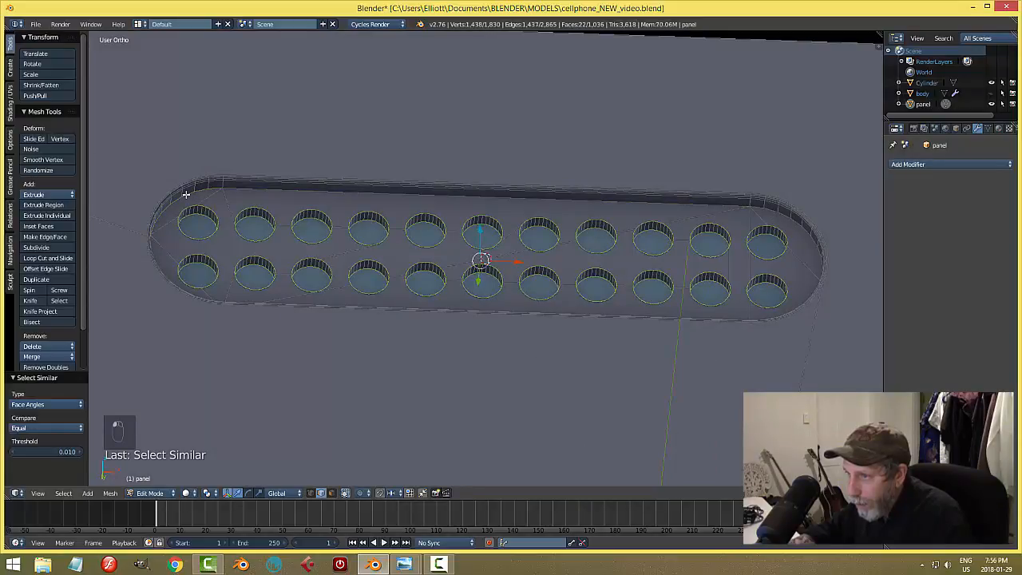
{"action": "key", "text": "z"}
{"action": "middle_click_drag", "start_coordinate": [305, 219], "coordinate": [260, 272]}
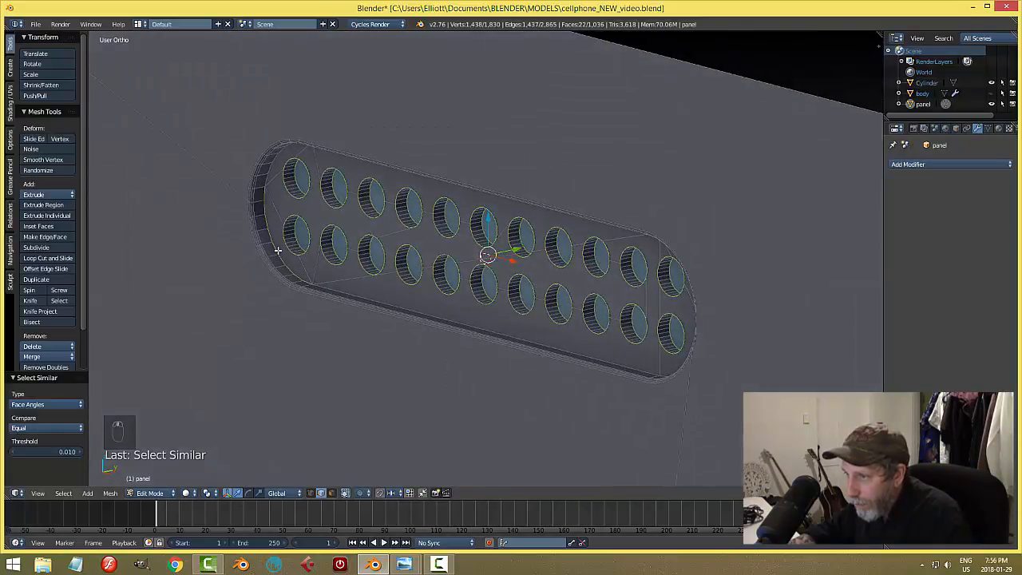
{"action": "right_click", "coordinate": [278, 250], "text": "alt+shift"}
{"action": "key", "text": "z"}
{"action": "mouse_move", "coordinate": [316, 294]}
{"action": "middle_mouse_down"}
{"action": "mouse_move", "coordinate": [397, 239]}
{"action": "mouse_move", "coordinate": [394, 226]}
{"action": "mouse_move", "coordinate": [413, 234]}
{"action": "mouse_move", "coordinate": [429, 296]}
{"action": "mouse_move", "coordinate": [444, 309]}
{"action": "middle_mouse_up"}
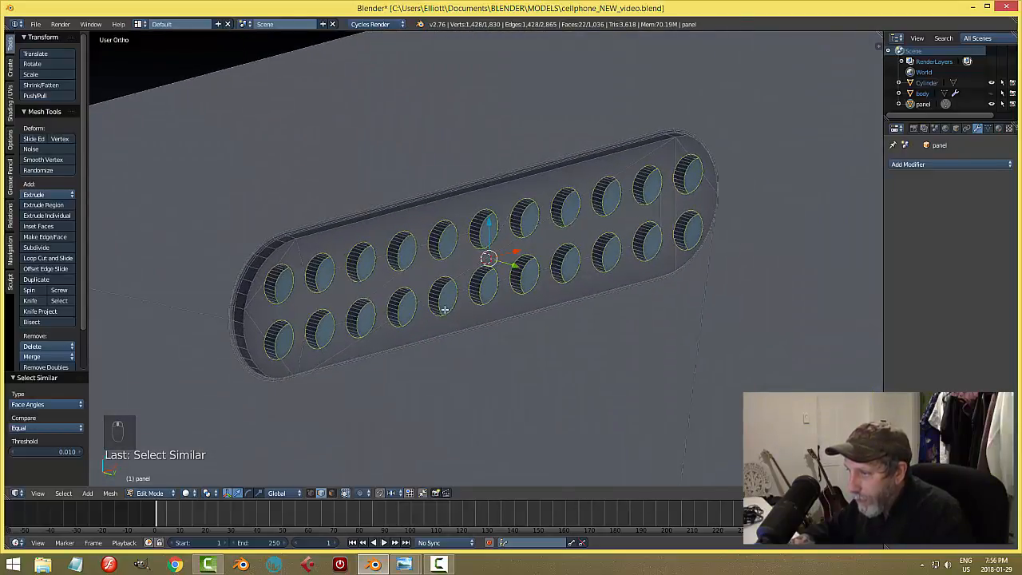
Step: Bevel the selected speaker hole edges by about 0.004 with 3 segments, deselect everything and return to Object Mode
{"action": "key", "text": "ctrl+b"}
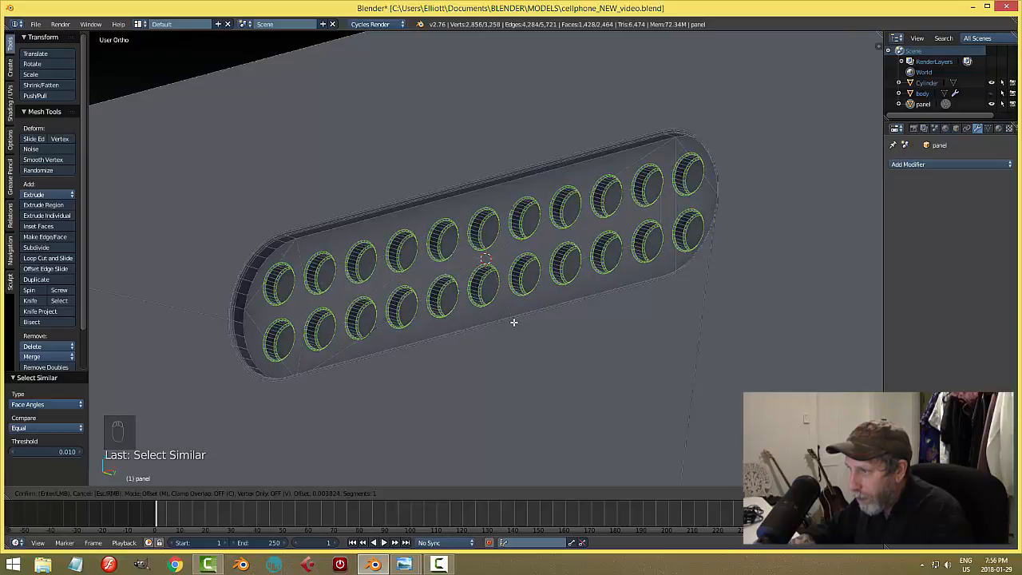
{"action": "scroll", "coordinate": [513, 322], "scroll_direction": "up", "scroll_amount": 2}
{"action": "left_click", "coordinate": [513, 322]}
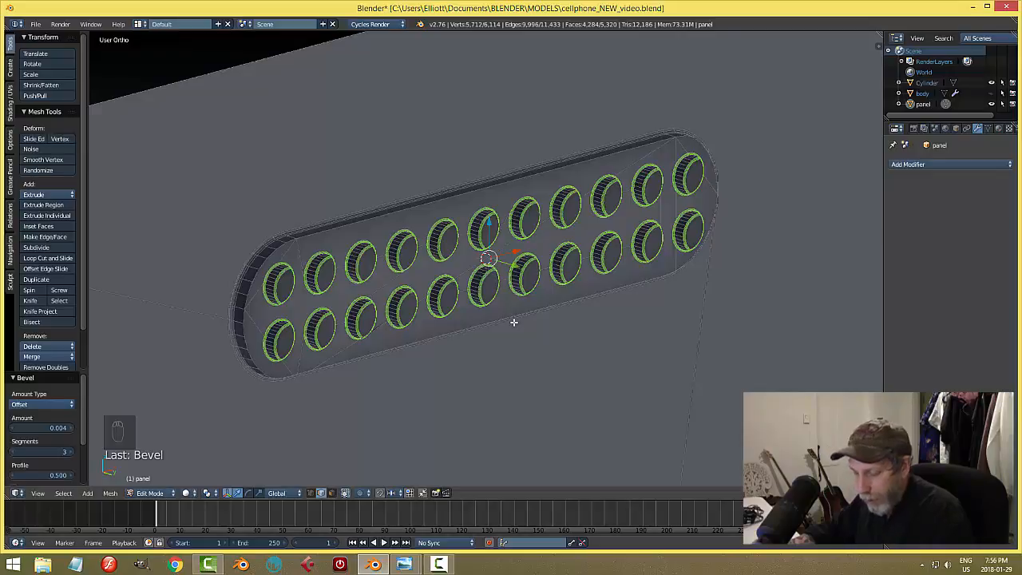
{"action": "key", "text": "a"}
{"action": "key", "text": "Tab"}
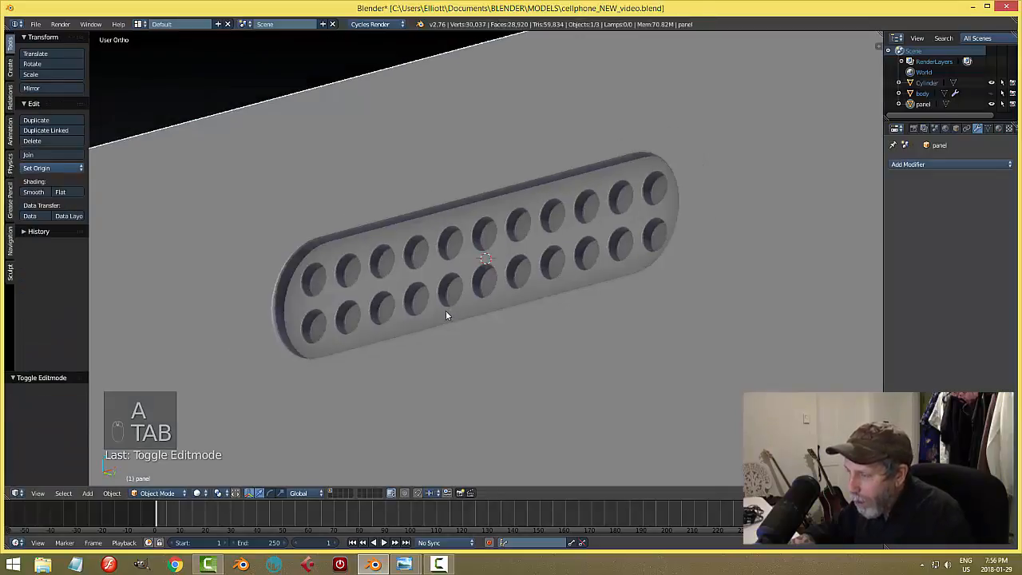
Step: Inspect the bevelled speaker holes from several angles and save the file over the existing version
{"action": "scroll", "coordinate": [442, 284], "scroll_direction": "down", "scroll_amount": 1}
{"action": "scroll", "coordinate": [417, 250], "scroll_direction": "up", "scroll_amount": 3}
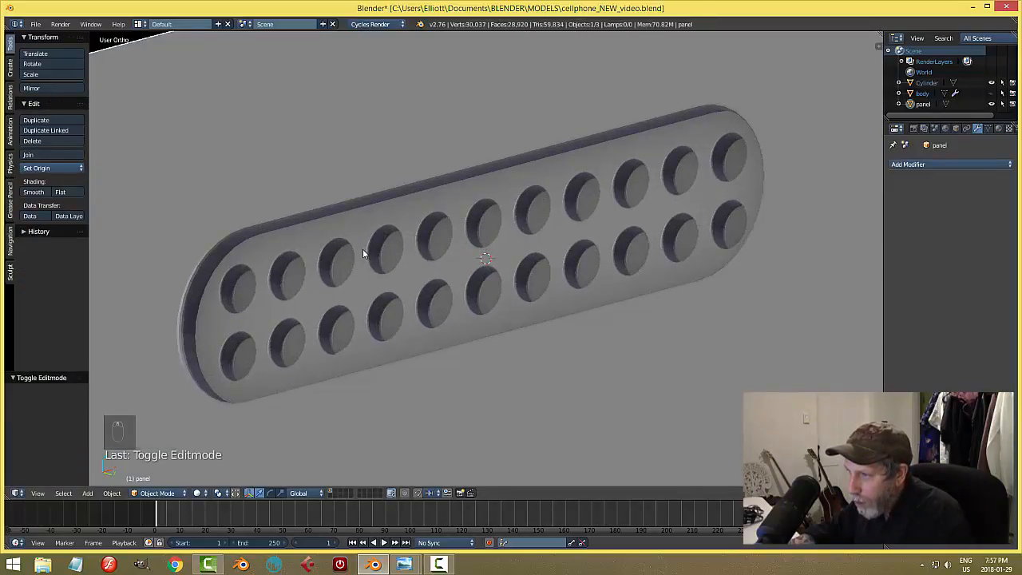
{"action": "middle_click_drag", "start_coordinate": [323, 292], "coordinate": [473, 340]}
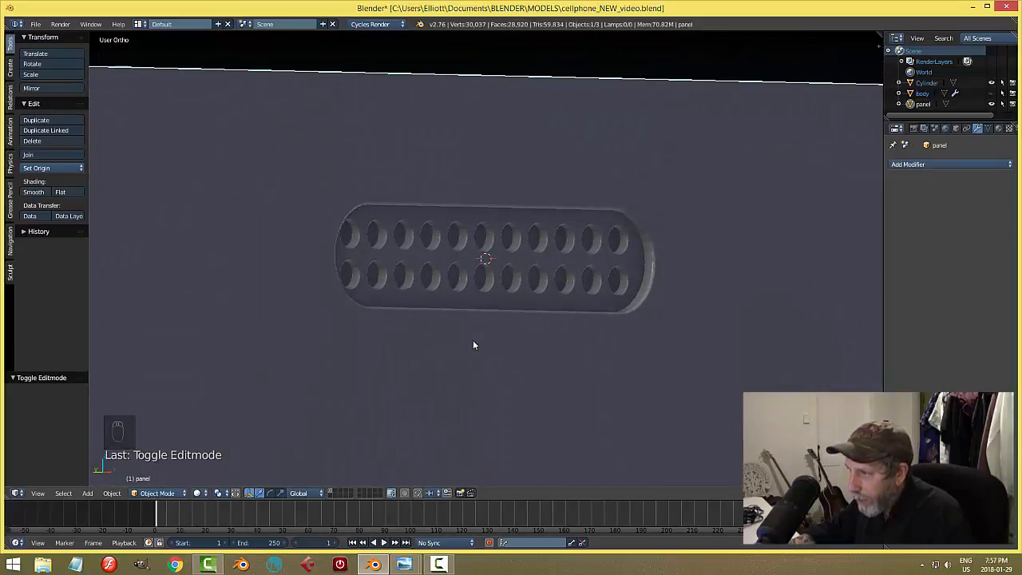
{"action": "key", "text": "ctrl+s"}
{"action": "left_click", "coordinate": [519, 328]}
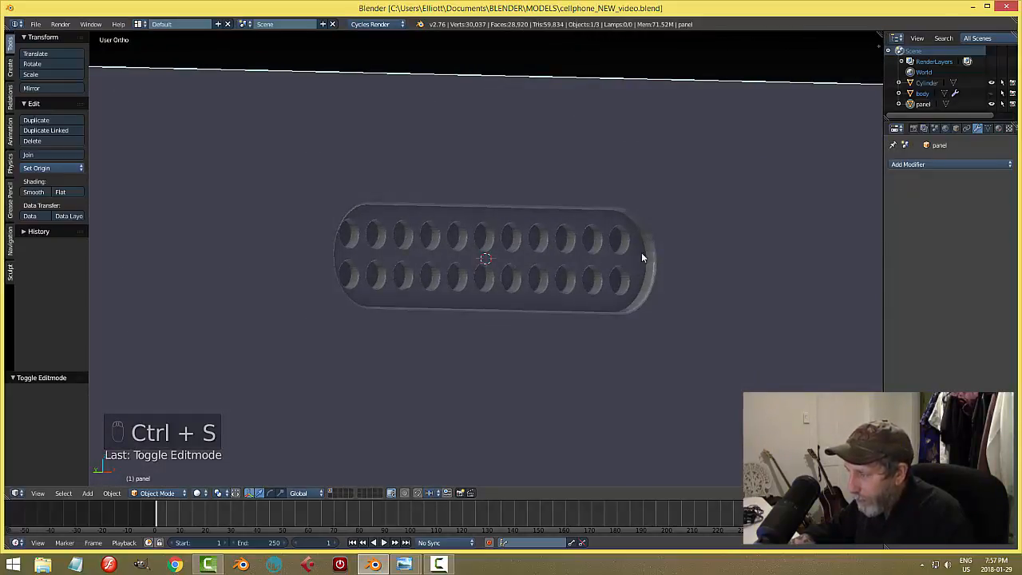
Step: Enter Edit Mode on the panel, switch to face selection and select the face loop along the slot's inner wall
{"action": "middle_click_drag", "start_coordinate": [598, 336], "coordinate": [359, 287]}
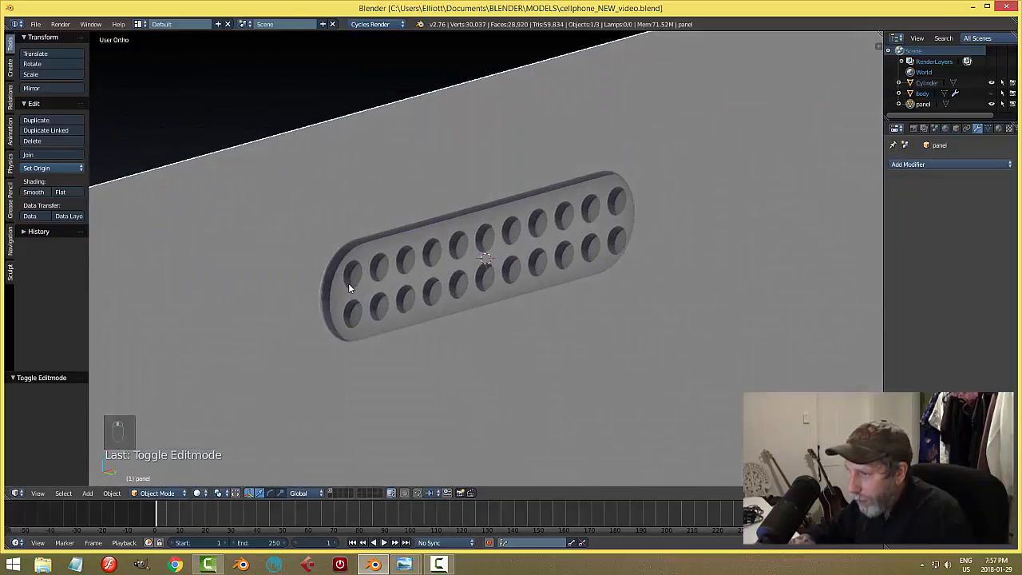
{"action": "key", "text": "Tab"}
{"action": "left_click", "coordinate": [406, 281]}
{"action": "scroll", "coordinate": [274, 296], "scroll_direction": "up", "scroll_amount": 3}
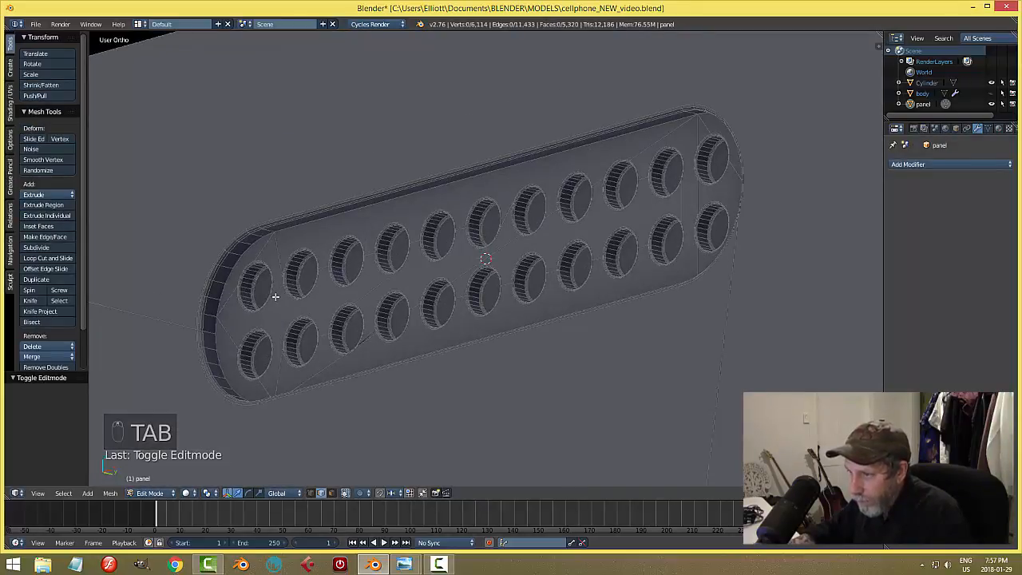
{"action": "key", "text": "ctrl+Tab"}
{"action": "left_click", "coordinate": [247, 302]}
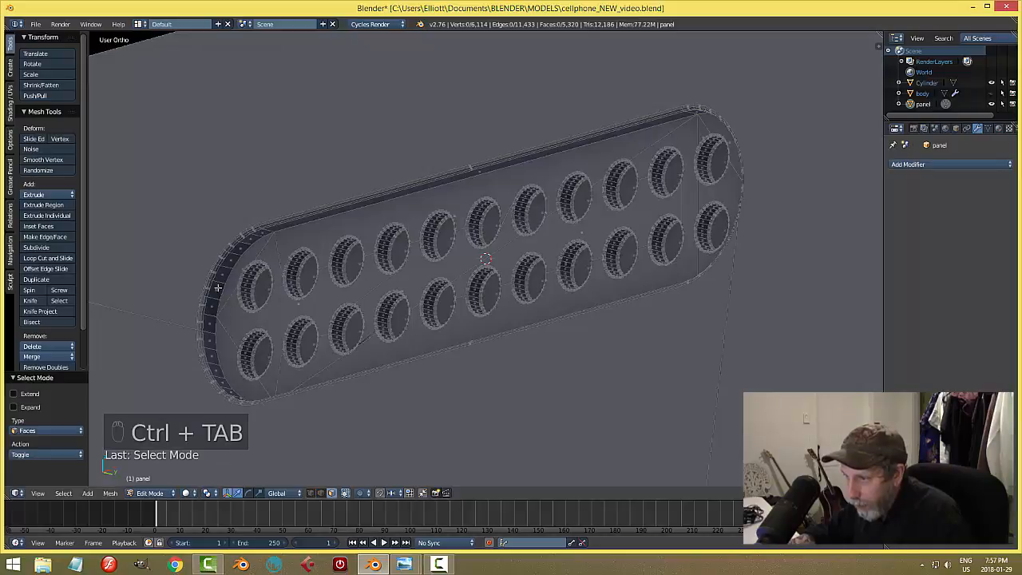
{"action": "right_click", "coordinate": [217, 281], "text": "alt"}
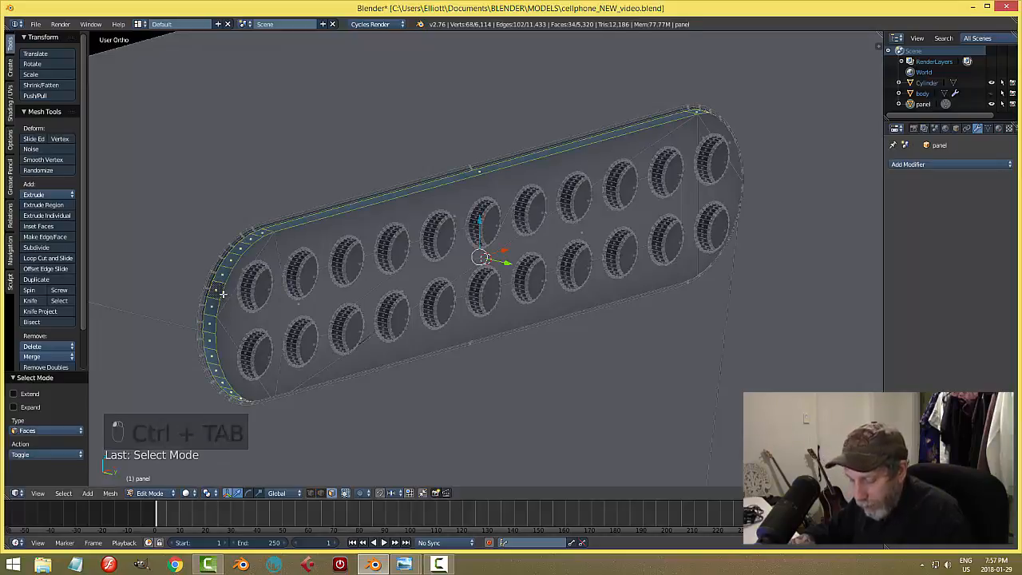
{"action": "key", "text": "a"}
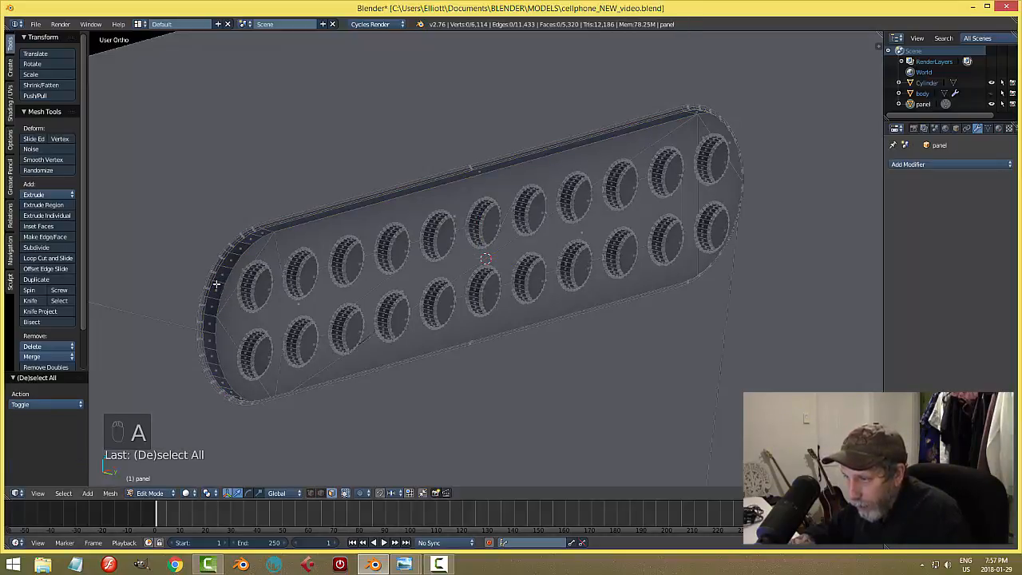
{"action": "right_click", "coordinate": [221, 279], "text": "alt"}
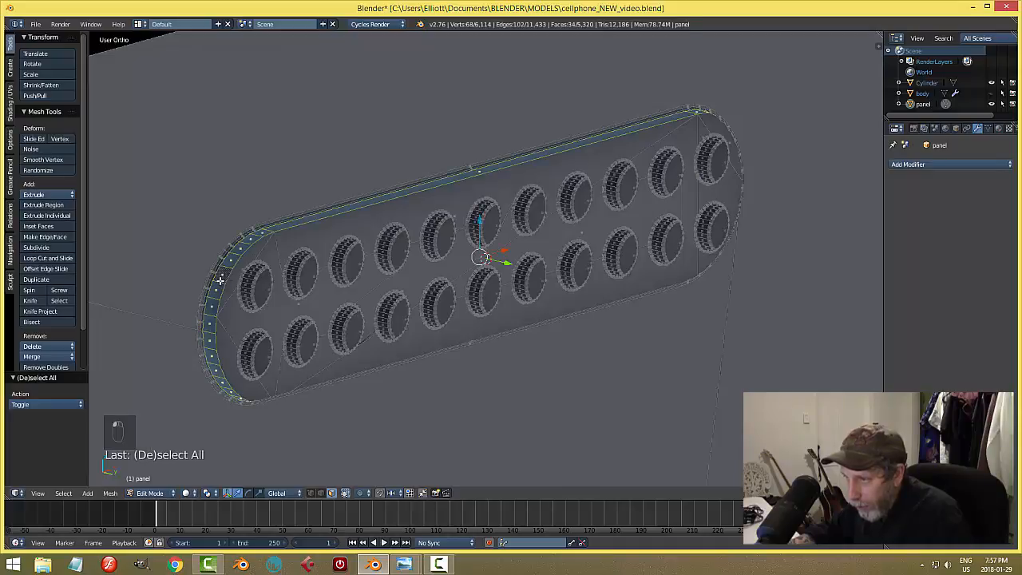
Step: Add the narrow bevel face loops around the slot's rim to the selection
{"action": "scroll", "coordinate": [221, 302], "scroll_direction": "up", "scroll_amount": 3}
{"action": "scroll", "coordinate": [384, 307], "scroll_direction": "up", "scroll_amount": 2}
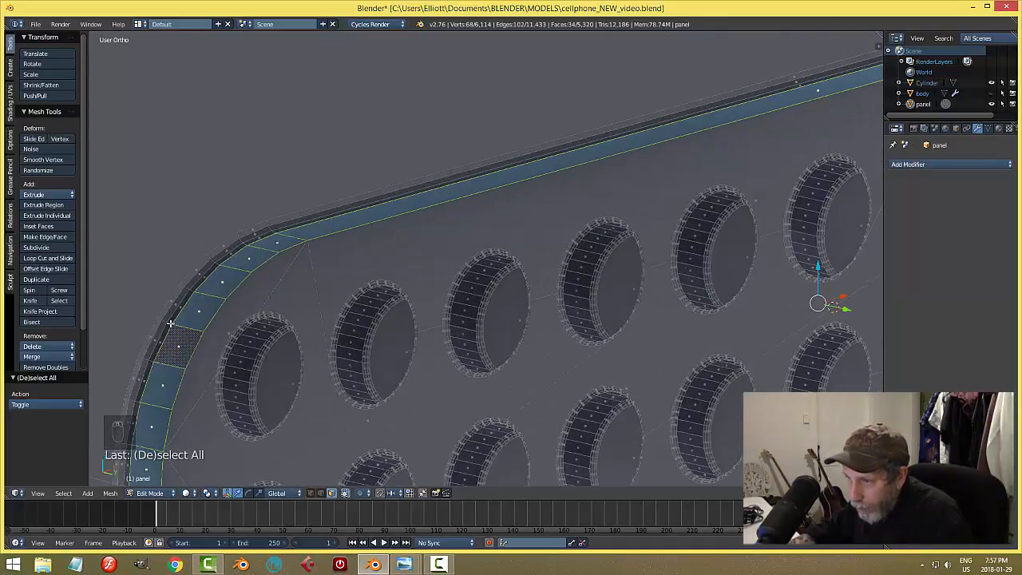
{"action": "right_click", "coordinate": [170, 324], "text": "alt+shift"}
{"action": "right_click", "coordinate": [164, 319], "text": "alt+shift"}
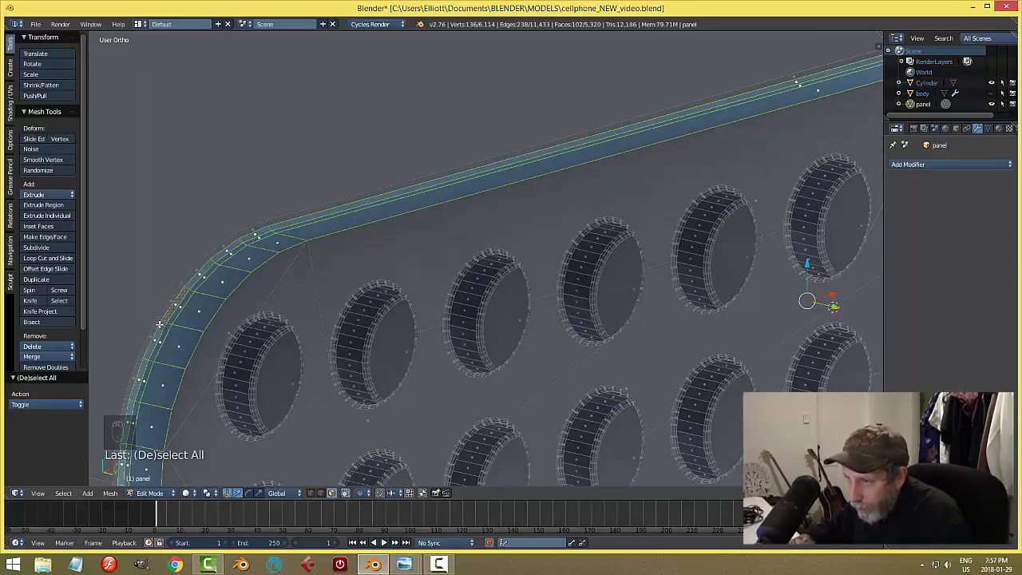
{"action": "right_click", "coordinate": [159, 319], "text": "alt+shift"}
{"action": "scroll", "coordinate": [229, 328], "scroll_direction": "down", "scroll_amount": 6}
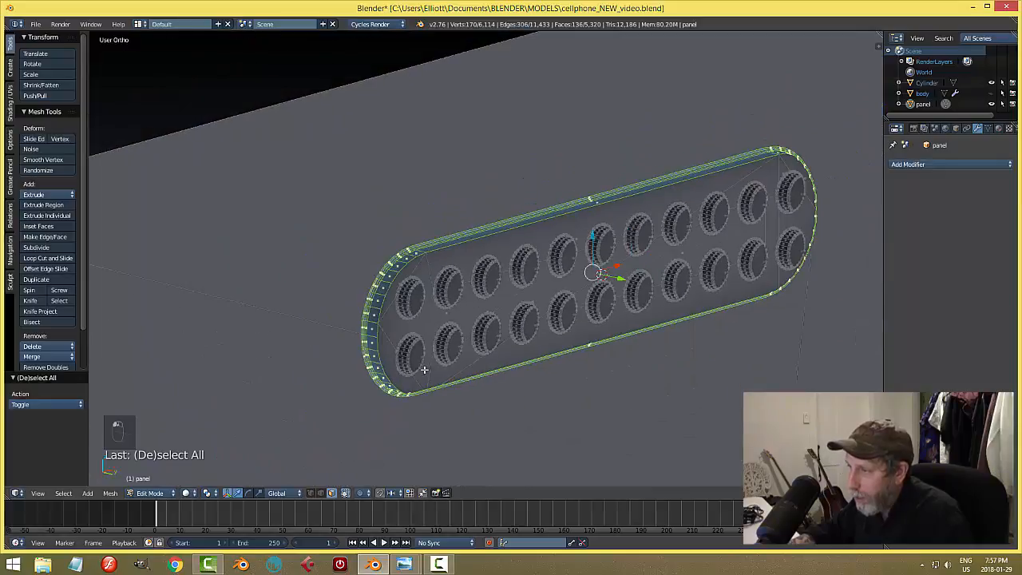
Step: Shade the selected slot wall and rim faces smooth, deselect everything and return to Object Mode
{"action": "middle_click_drag", "start_coordinate": [425, 369], "coordinate": [412, 356]}
{"action": "left_click", "coordinate": [10, 104]}
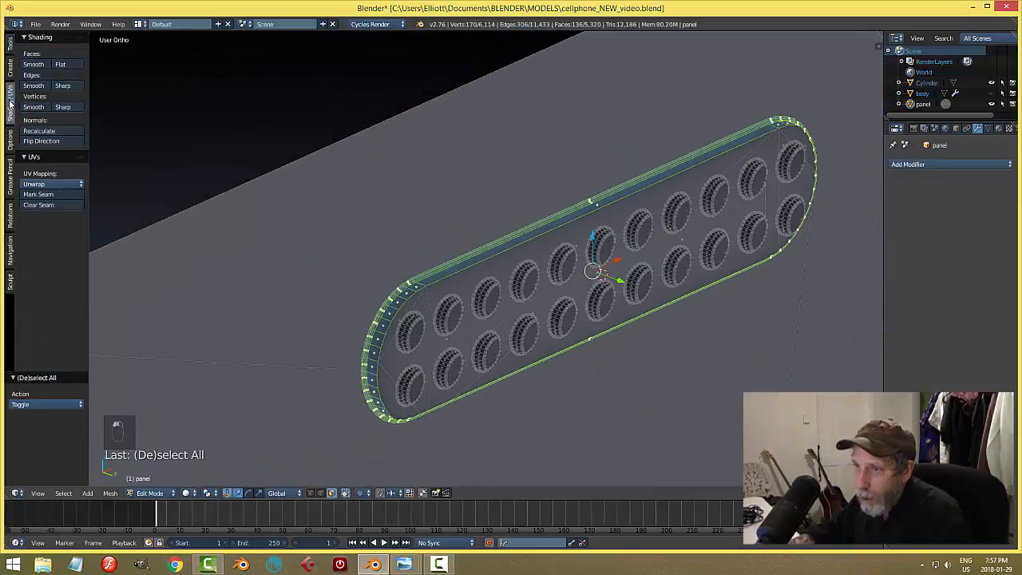
{"action": "left_click", "coordinate": [33, 64]}
{"action": "key", "text": "a"}
{"action": "key", "text": "Tab"}
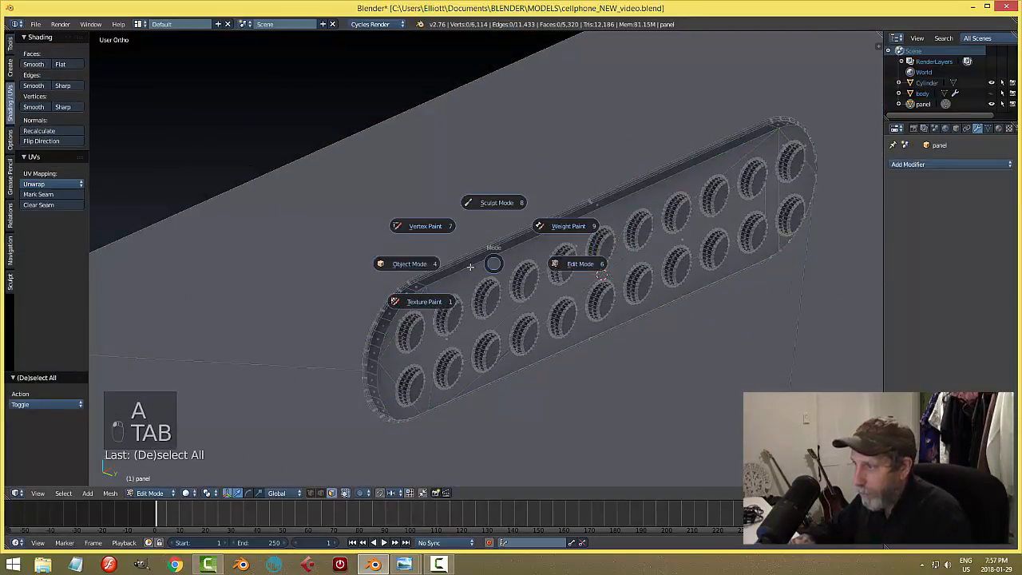
{"action": "left_click", "coordinate": [426, 266]}
Step: Check the shading of the speaker slot from the front and save the file
{"action": "scroll", "coordinate": [494, 292], "scroll_direction": "down", "scroll_amount": 3}
{"action": "middle_click_drag", "start_coordinate": [494, 292], "coordinate": [566, 312]}
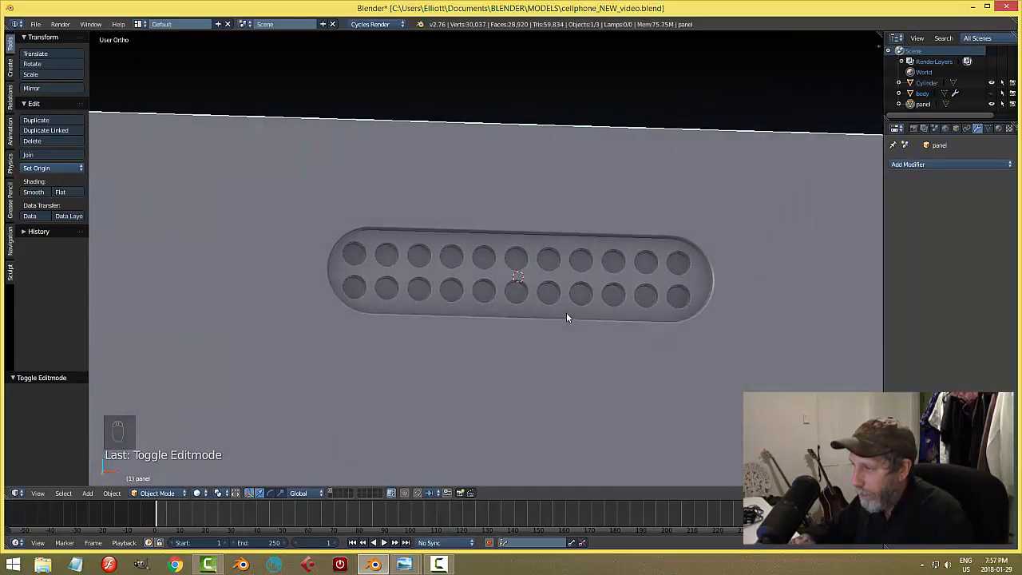
{"action": "key", "text": "ctrl+s"}
Step: Show the panel in front view with wireframe shading, framing the blueprint's camera beside the speaker slot
{"action": "scroll", "coordinate": [600, 313], "scroll_direction": "down", "scroll_amount": 6}
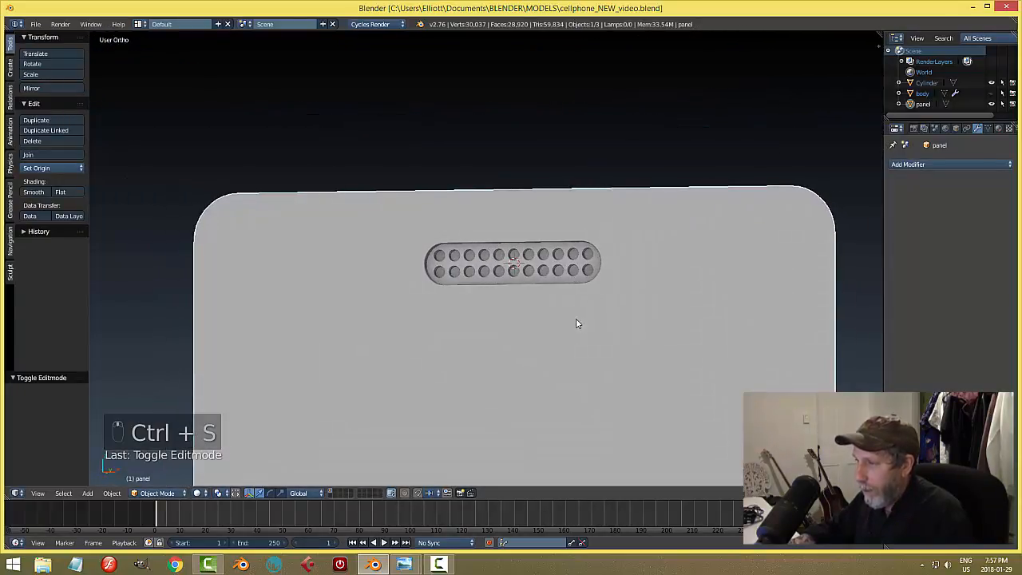
{"action": "scroll", "coordinate": [591, 311], "scroll_direction": "up", "scroll_amount": 1}
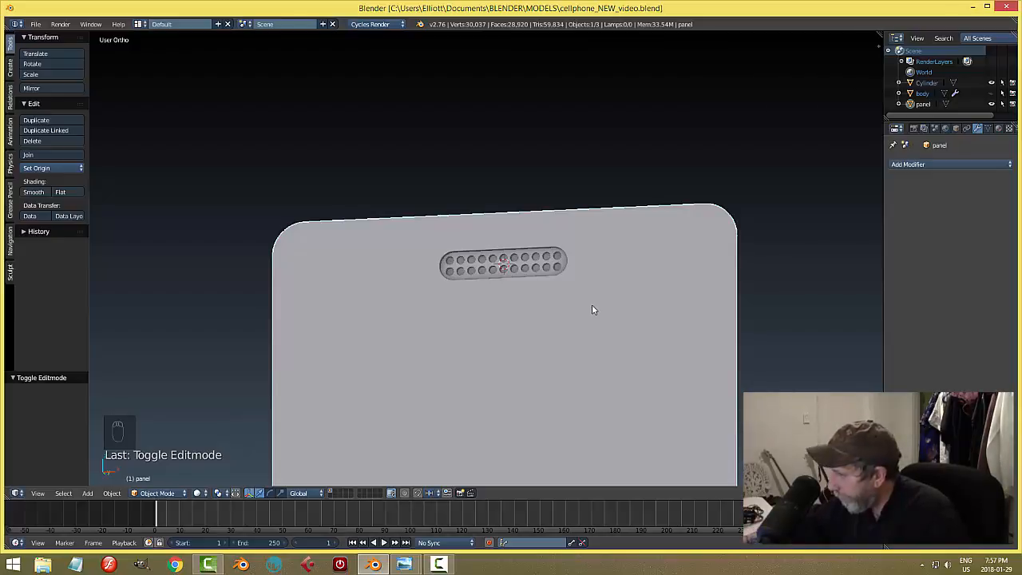
{"action": "scroll", "coordinate": [590, 303], "scroll_direction": "down", "scroll_amount": 1}
{"action": "middle_click_drag", "start_coordinate": [592, 298], "coordinate": [600, 318]}
{"action": "key", "text": "KP_1"}
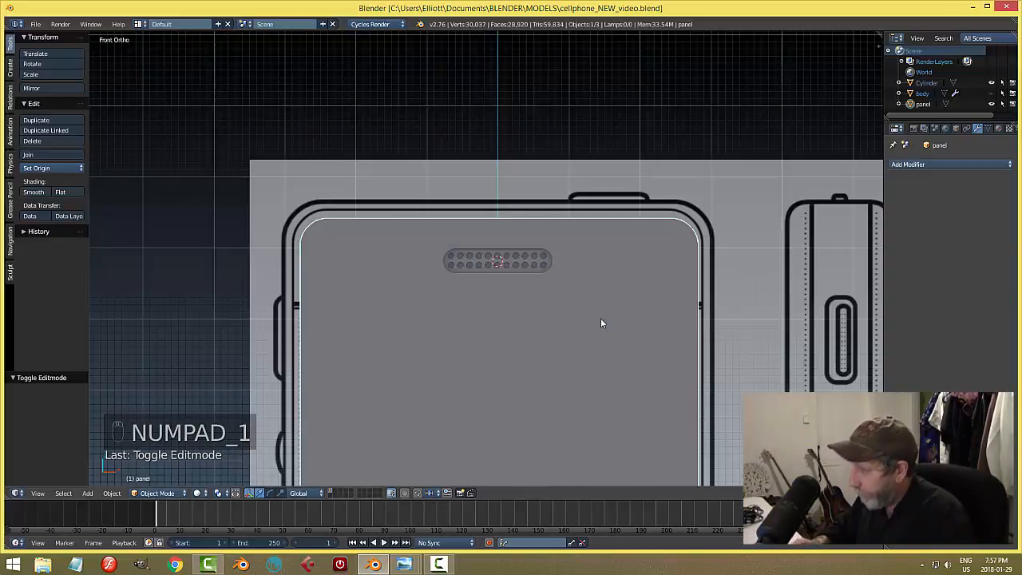
{"action": "middle_click_drag", "start_coordinate": [638, 316], "coordinate": [581, 264], "text": "shift"}
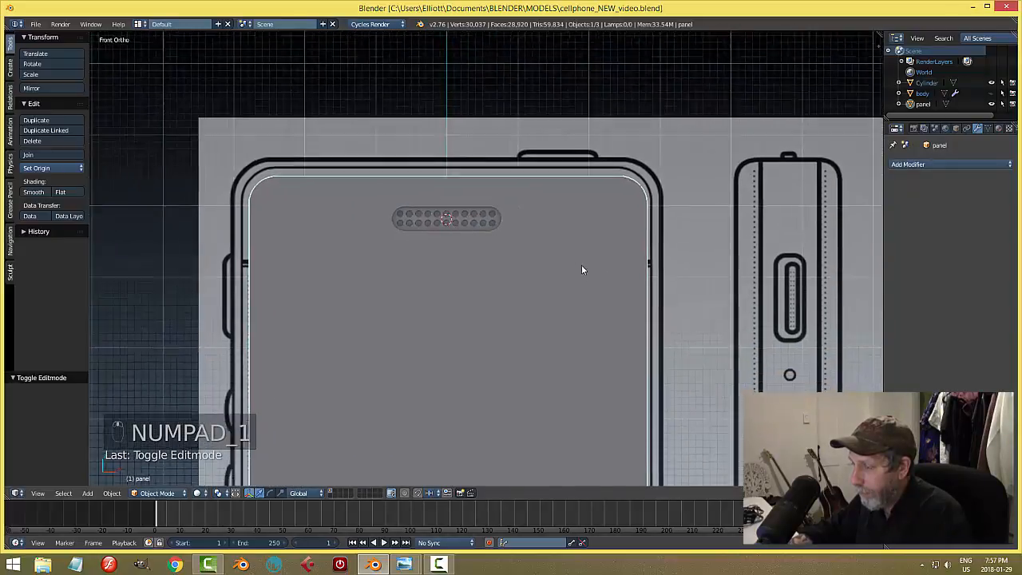
{"action": "key", "text": "z"}
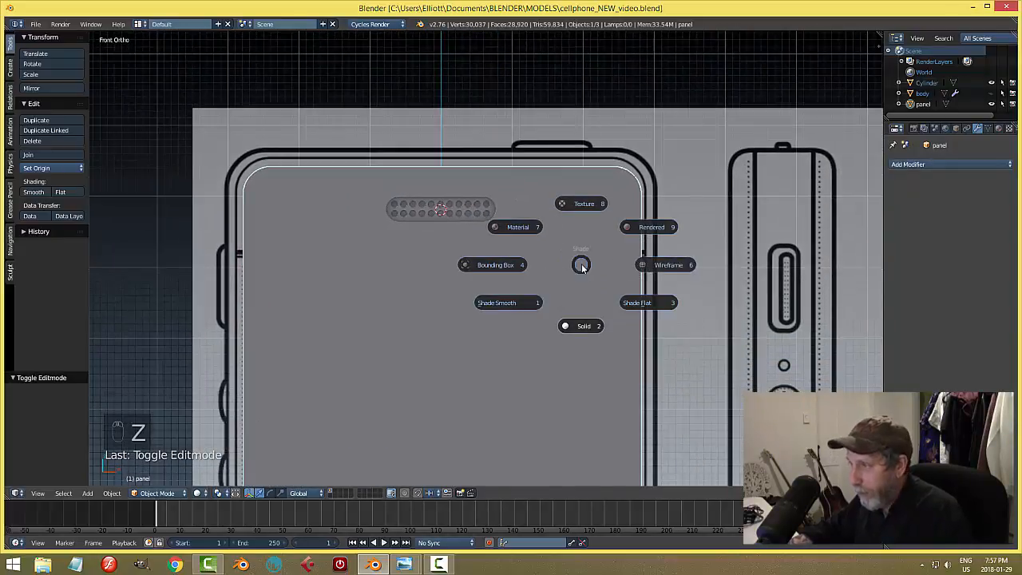
{"action": "left_click", "coordinate": [660, 268]}
{"action": "scroll", "coordinate": [555, 226], "scroll_direction": "up", "scroll_amount": 2}
{"action": "scroll", "coordinate": [557, 225], "scroll_direction": "down", "scroll_amount": 1}
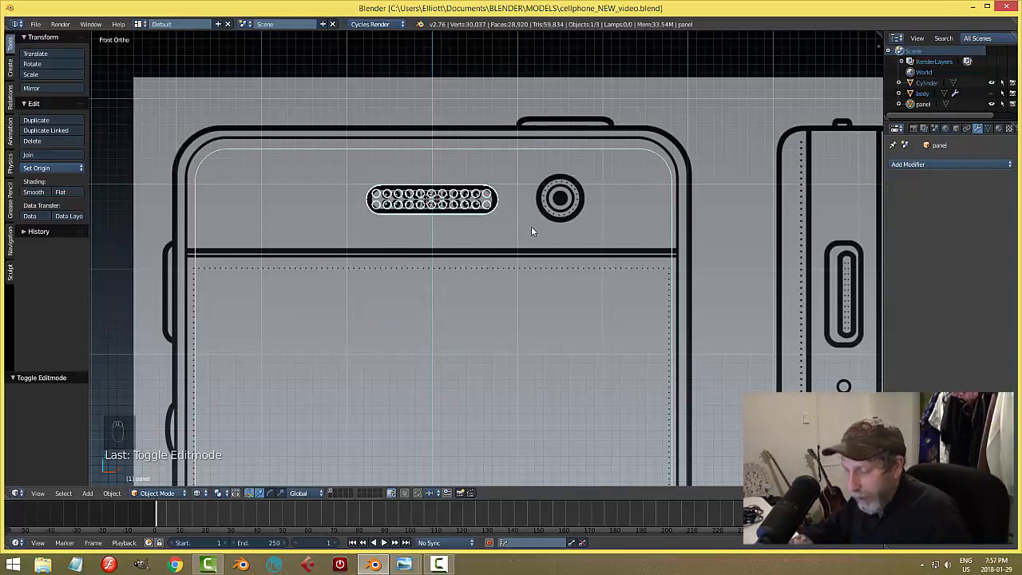
{"action": "scroll", "coordinate": [531, 232], "scroll_direction": "down", "scroll_amount": 1}
{"action": "scroll", "coordinate": [467, 225], "scroll_direction": "up", "scroll_amount": 3}
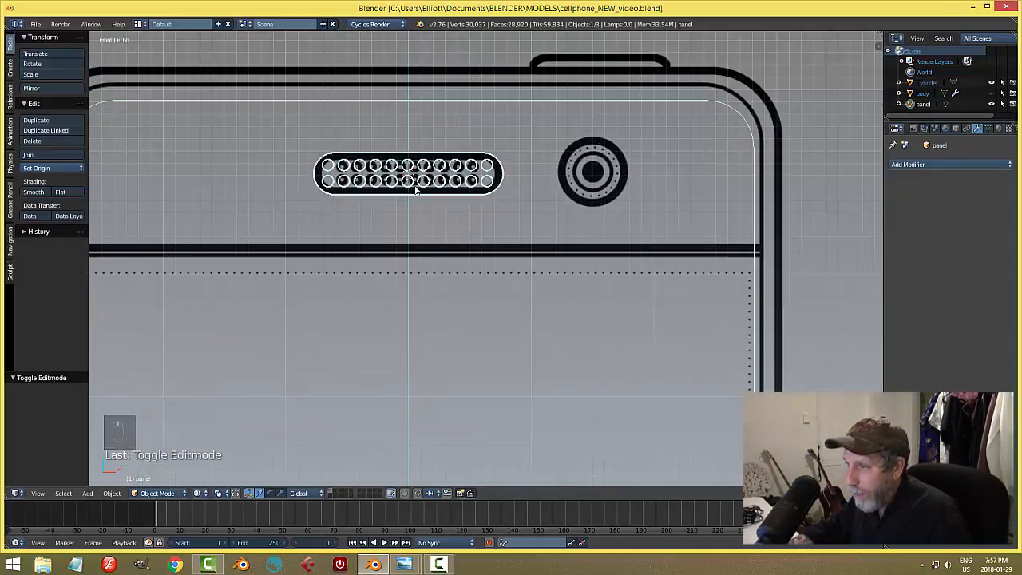
Step: Add a mesh circle and rotate it 90° about the X axis to face the front view
{"action": "key", "text": "shift+a"}
{"action": "mouse_move", "coordinate": [601, 248]}
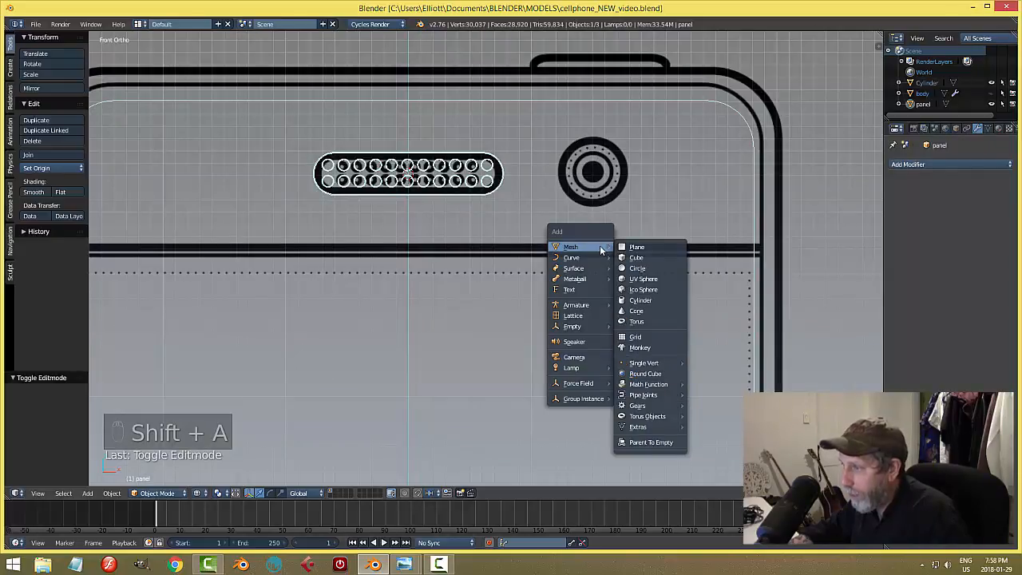
{"action": "left_click", "coordinate": [643, 264]}
{"action": "type", "text": "r"}
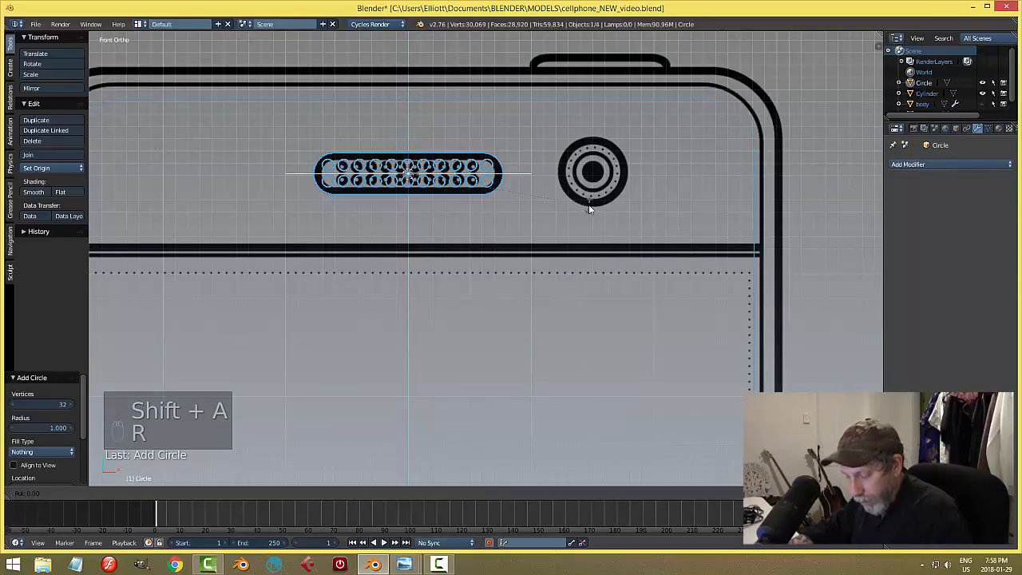
{"action": "type", "text": "x90"}
{"action": "key", "text": "Return"}
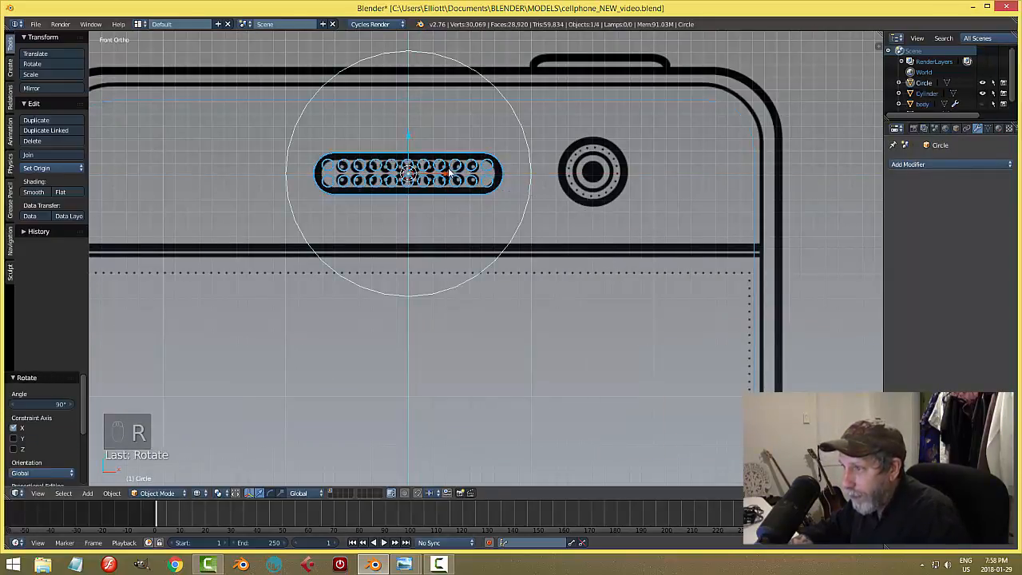
Step: Move the circle about 1.505 along the X axis onto the centre of the blueprint's camera
{"action": "key", "text": "g"}
{"action": "key", "text": "x"}
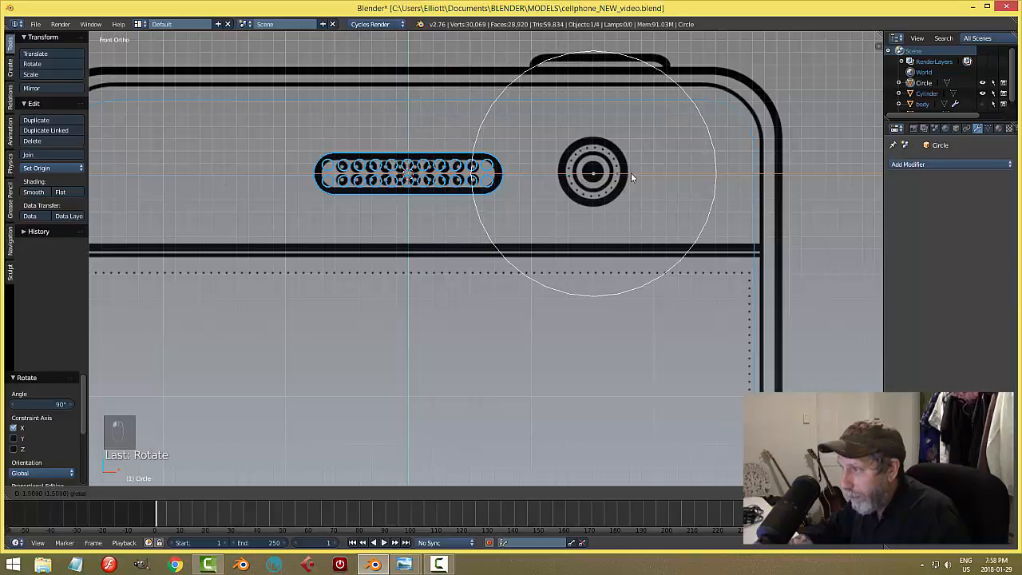
{"action": "left_click", "coordinate": [631, 176]}
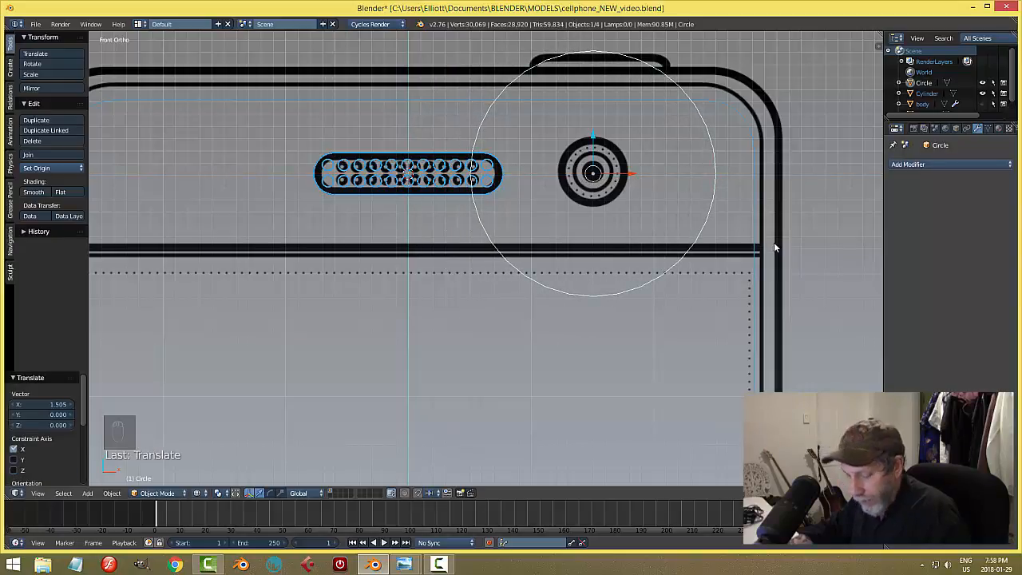
Step: Scale the circle to about 0.293 and move it up about 0.022 along Z to match the blueprint camera's outer ring
{"action": "key", "text": "s"}
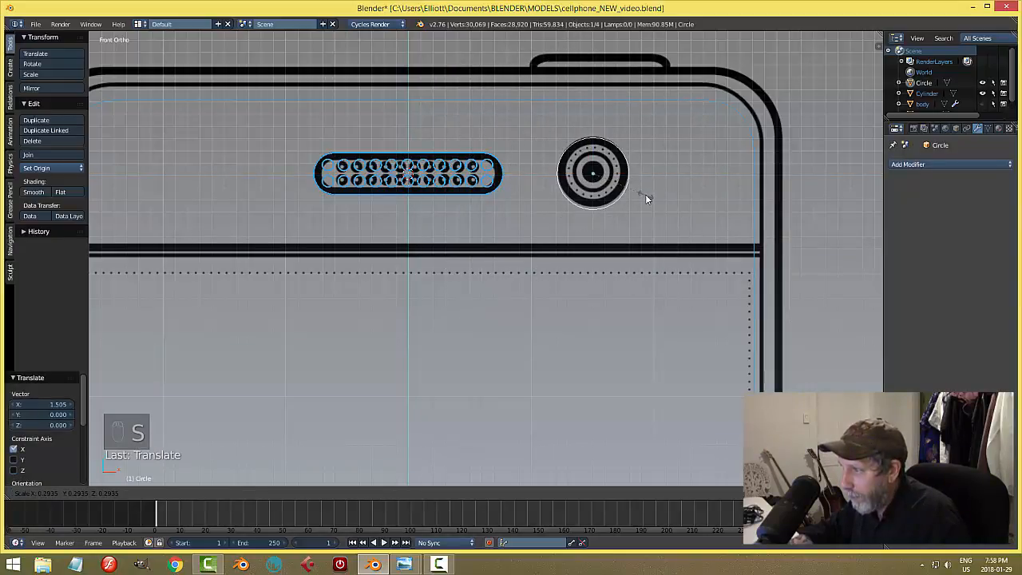
{"action": "left_click", "coordinate": [645, 194]}
{"action": "key", "text": "g"}
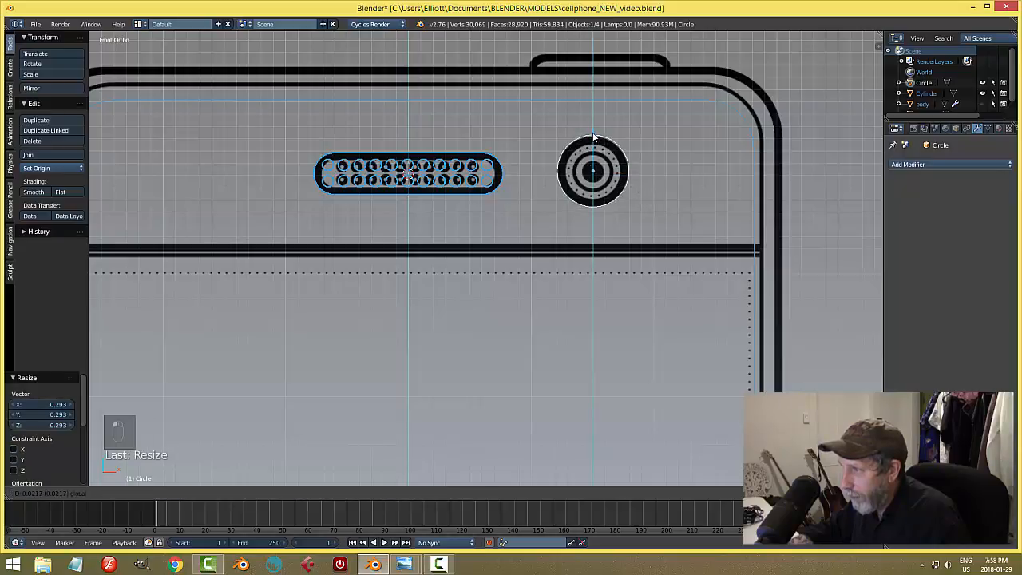
{"action": "left_click", "coordinate": [593, 135]}
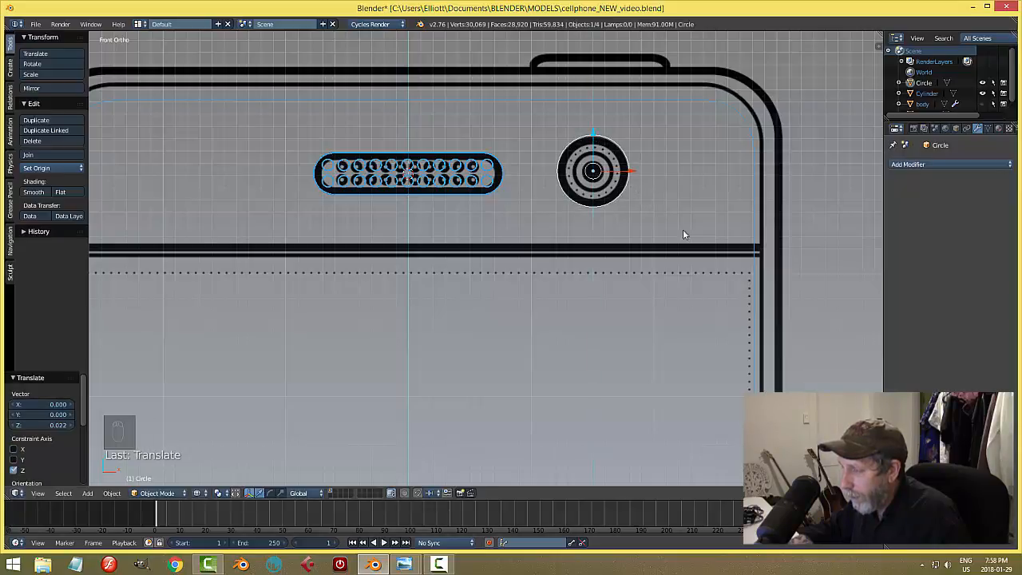
Step: Move the circle about -0.121 along Y so it sits in front of the panel, and show the model in solid shading
{"action": "middle_click_drag", "start_coordinate": [660, 280], "coordinate": [542, 286]}
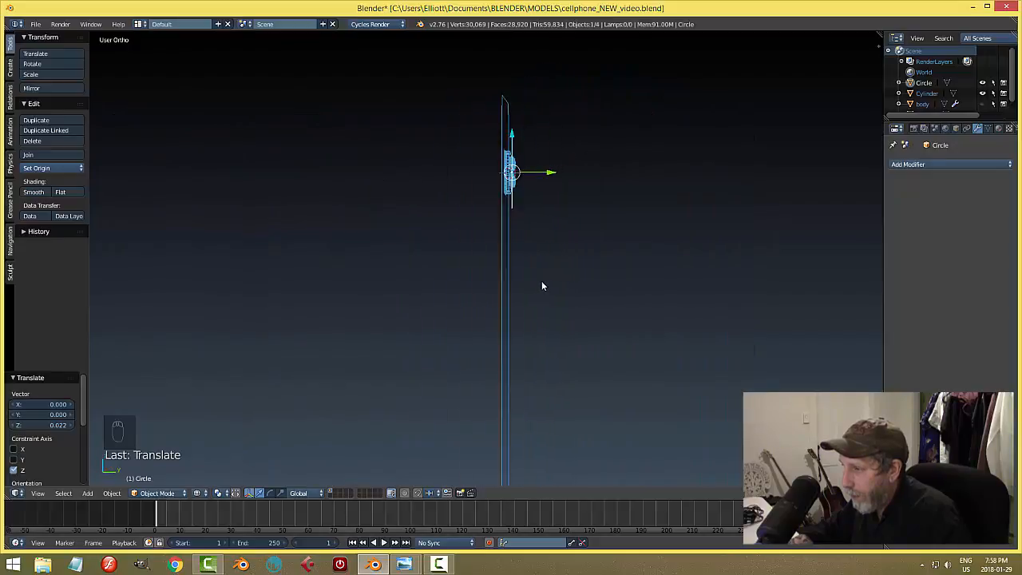
{"action": "key", "text": "g"}
{"action": "key", "text": "y"}
{"action": "left_click", "coordinate": [536, 170]}
{"action": "middle_click_drag", "start_coordinate": [536, 170], "coordinate": [589, 250]}
{"action": "key", "text": "z"}
{"action": "left_click", "coordinate": [605, 308]}
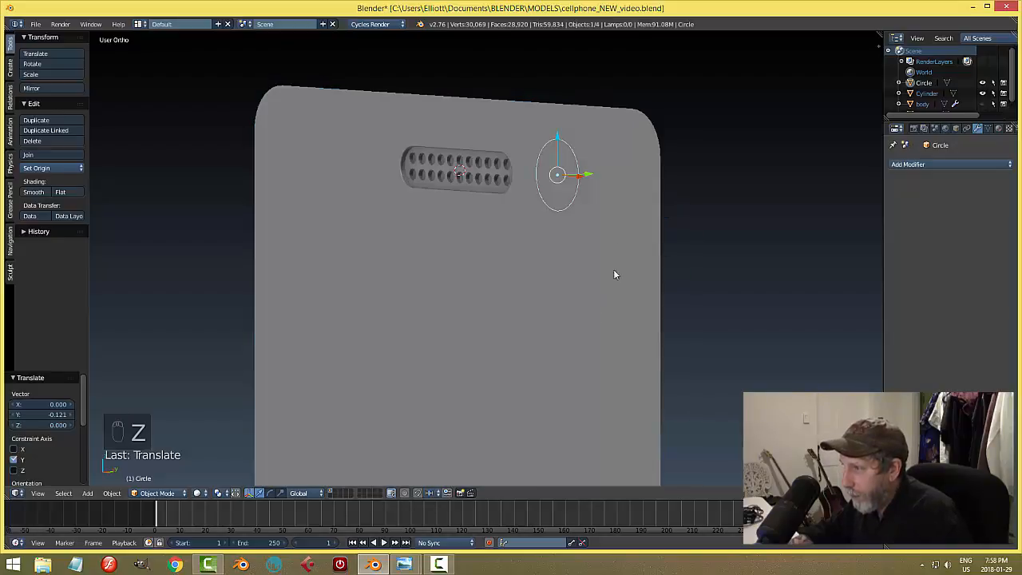
Step: Fill the whole circle with a face in Edit Mode
{"action": "key", "text": "Tab"}
{"action": "left_click", "coordinate": [662, 229]}
{"action": "scroll", "coordinate": [662, 229], "scroll_direction": "up", "scroll_amount": 2}
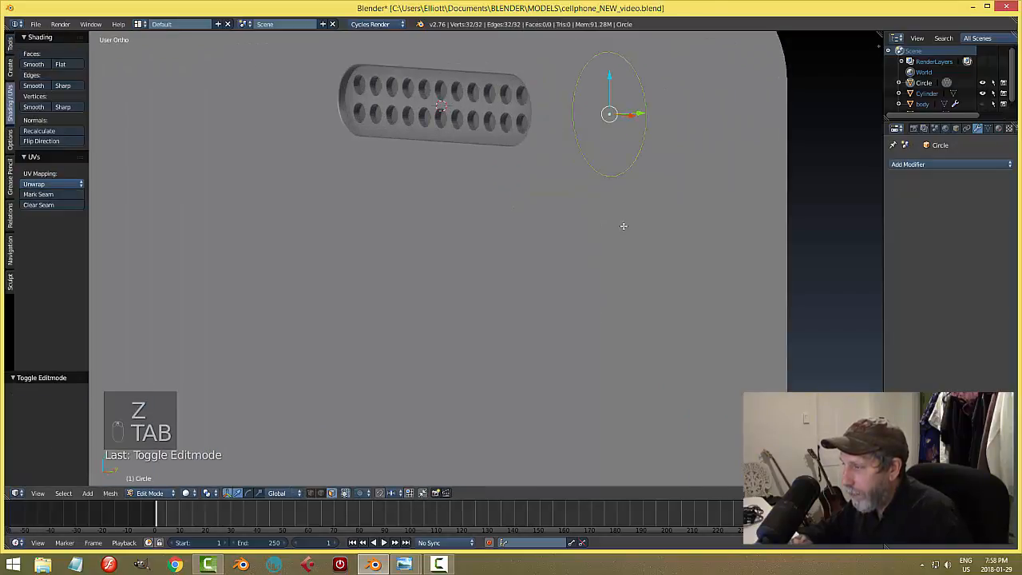
{"action": "key", "text": "a"}
{"action": "key", "text": "a"}
{"action": "key", "text": "a"}
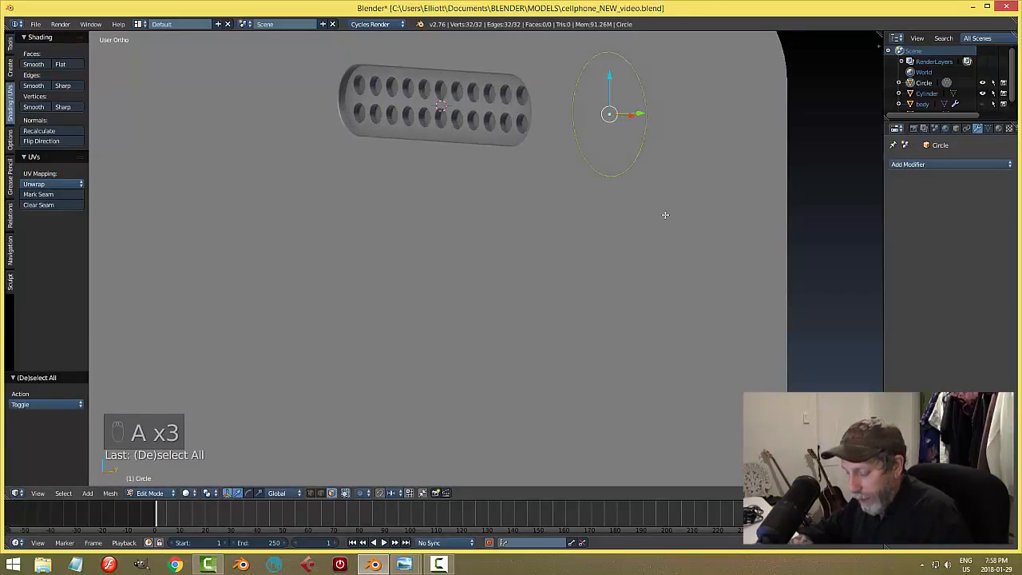
{"action": "key", "text": "f"}
Step: Extrude the circle's face about 0.075 forward along negative Y to form a thick disc, and return to Object Mode
{"action": "middle_click_drag", "start_coordinate": [663, 215], "coordinate": [659, 228]}
{"action": "key", "text": "e"}
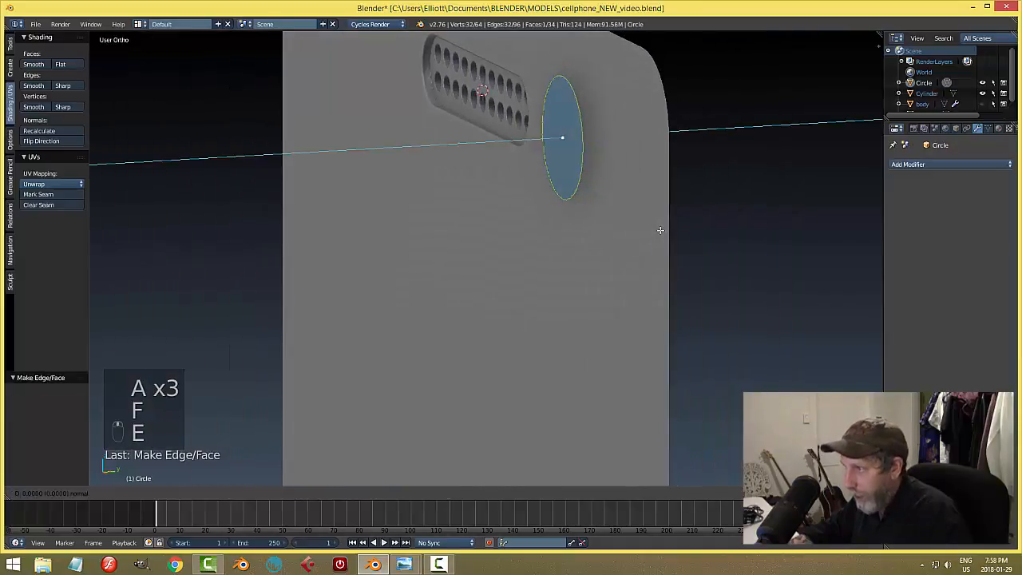
{"action": "left_click", "coordinate": [661, 230]}
{"action": "key", "text": "e"}
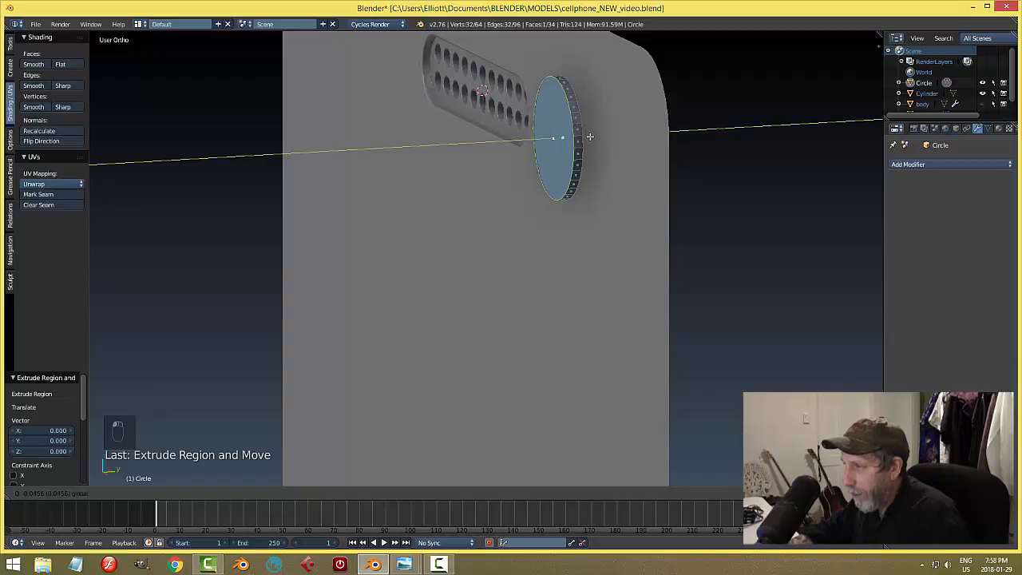
{"action": "left_click", "coordinate": [591, 138]}
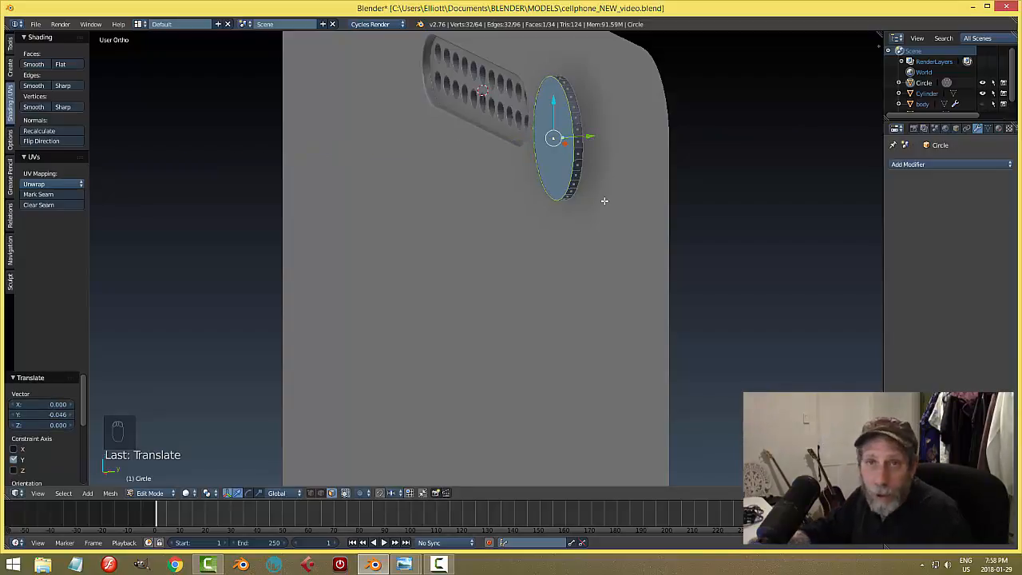
{"action": "left_click_drag", "start_coordinate": [591, 136], "coordinate": [584, 137]}
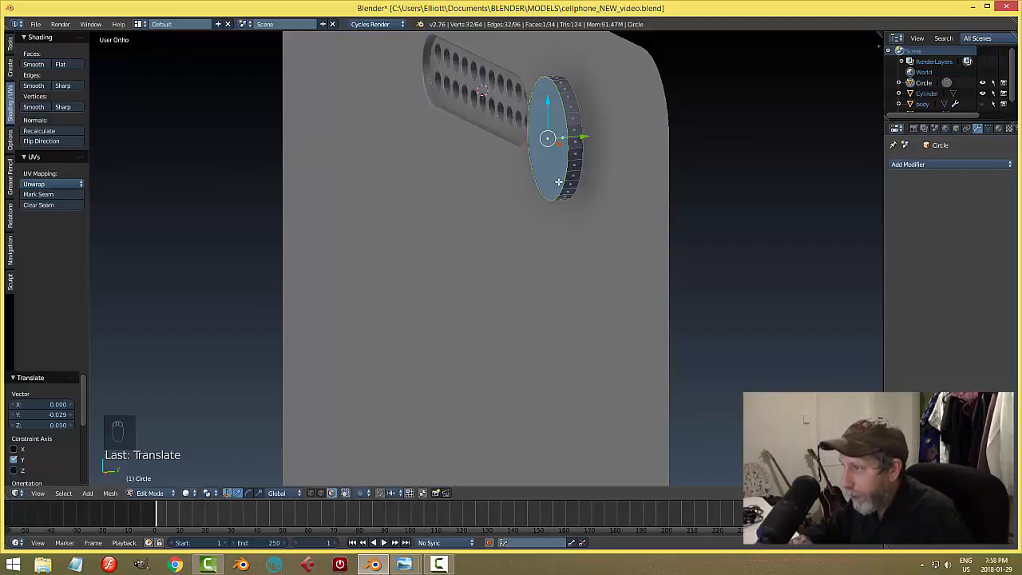
{"action": "key", "text": "a"}
{"action": "key", "text": "Tab"}
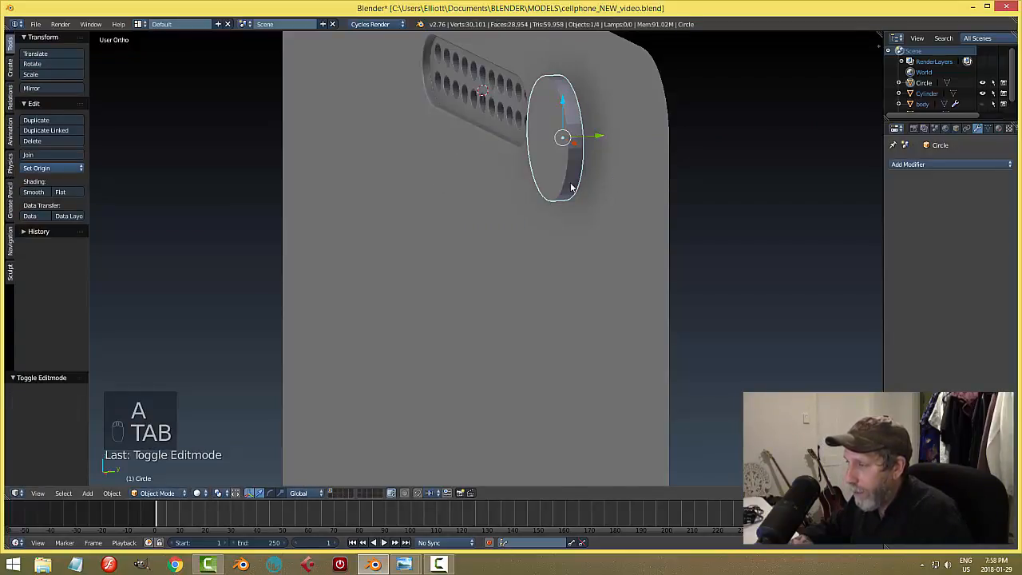
Step: Push the disc about 0.119 along Y so it partly sinks into the panel
{"action": "scroll", "coordinate": [571, 187], "scroll_direction": "down", "scroll_amount": 1}
{"action": "middle_click_drag", "start_coordinate": [570, 186], "coordinate": [564, 180]}
{"action": "left_click_drag", "start_coordinate": [583, 164], "coordinate": [603, 165]}
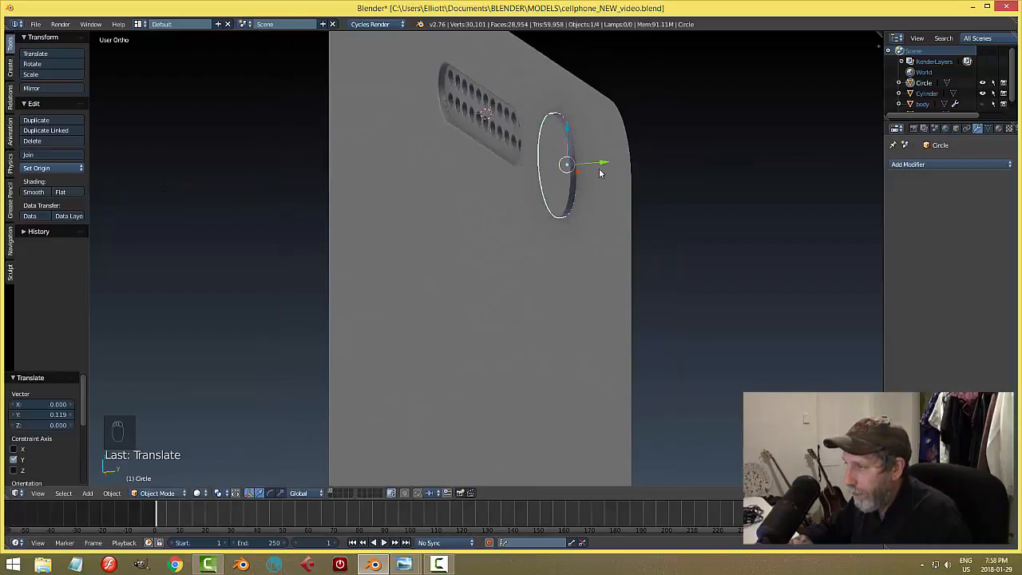
Step: Add a Boolean modifier to the panel with Difference and the Circle disc as cutting object, and apply it
{"action": "middle_click_drag", "start_coordinate": [591, 215], "coordinate": [607, 194]}
{"action": "right_click", "coordinate": [633, 127]}
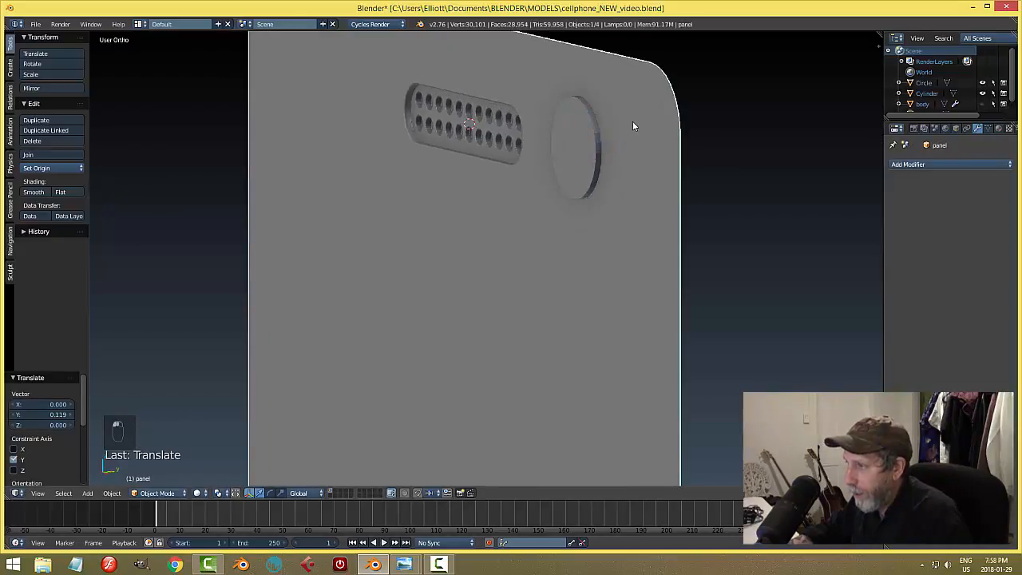
{"action": "left_click", "coordinate": [932, 164]}
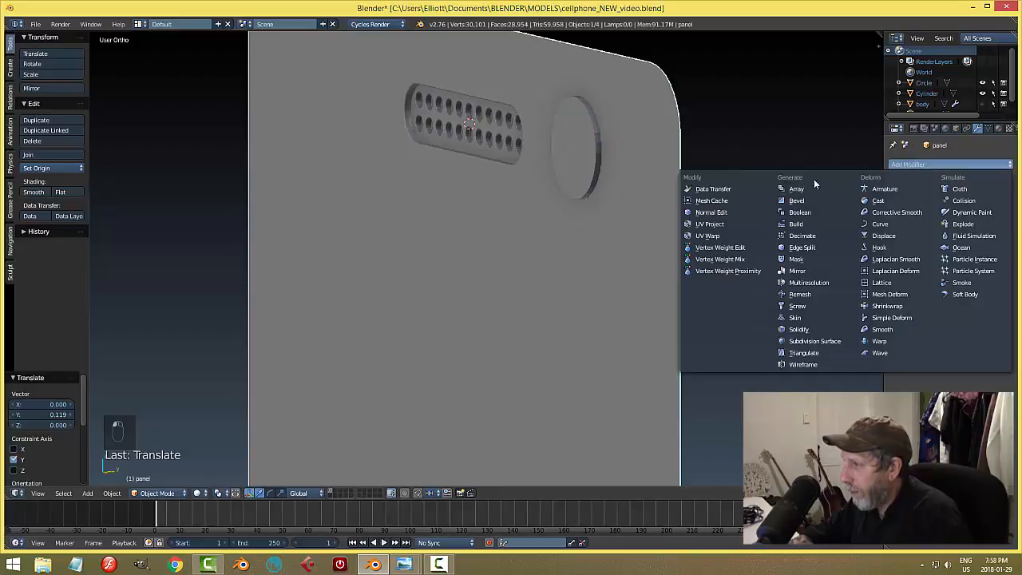
{"action": "left_click", "coordinate": [808, 207]}
{"action": "left_click", "coordinate": [918, 226]}
{"action": "left_click", "coordinate": [908, 190]}
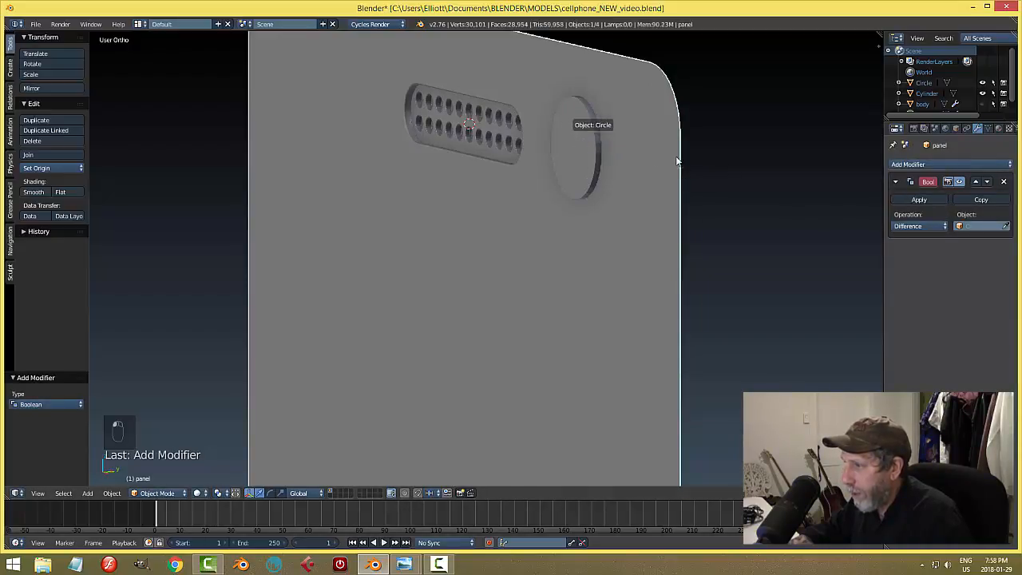
{"action": "left_click", "coordinate": [587, 137]}
{"action": "left_click", "coordinate": [919, 200]}
Step: Hide the cutting disc and put the panel in Edit Mode with edge selection near the camera recess
{"action": "right_click", "coordinate": [602, 148]}
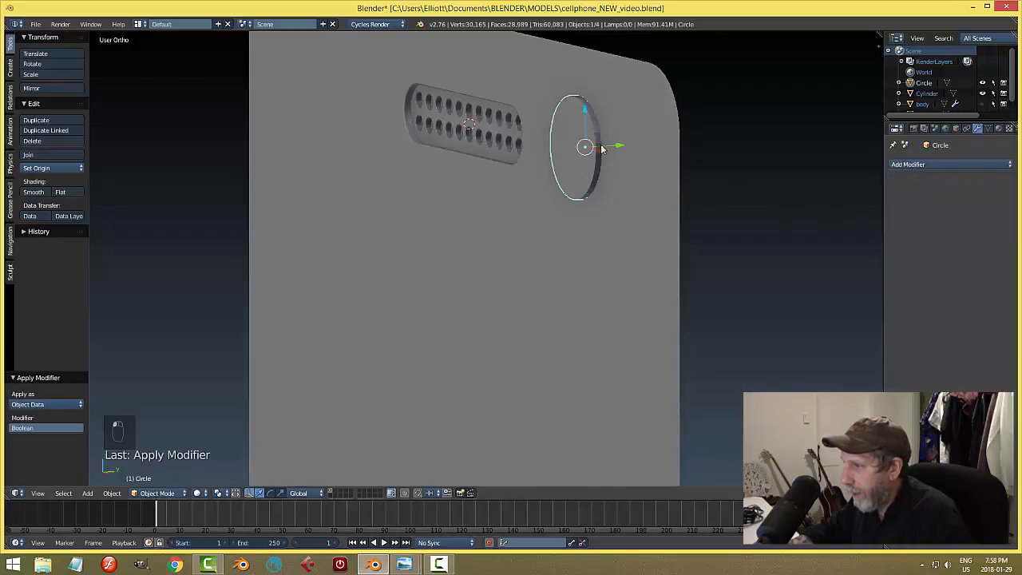
{"action": "key", "text": "h"}
{"action": "middle_click_drag", "start_coordinate": [612, 158], "coordinate": [589, 229]}
{"action": "scroll", "coordinate": [590, 229], "scroll_direction": "up", "scroll_amount": 3}
{"action": "middle_click_drag", "start_coordinate": [579, 178], "coordinate": [516, 150]}
{"action": "right_click", "coordinate": [516, 151]}
{"action": "key", "text": "Tab"}
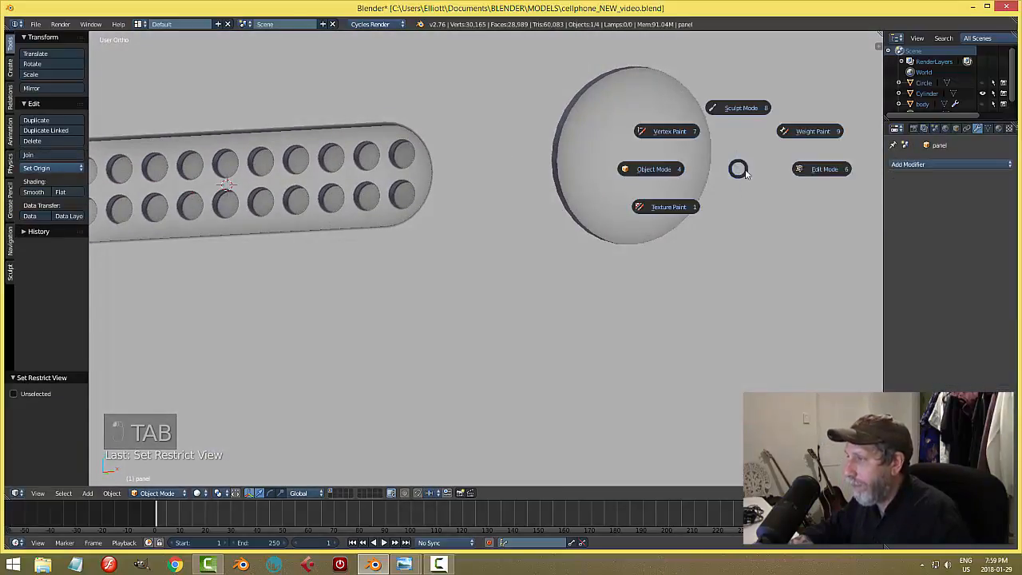
{"action": "left_click", "coordinate": [803, 170]}
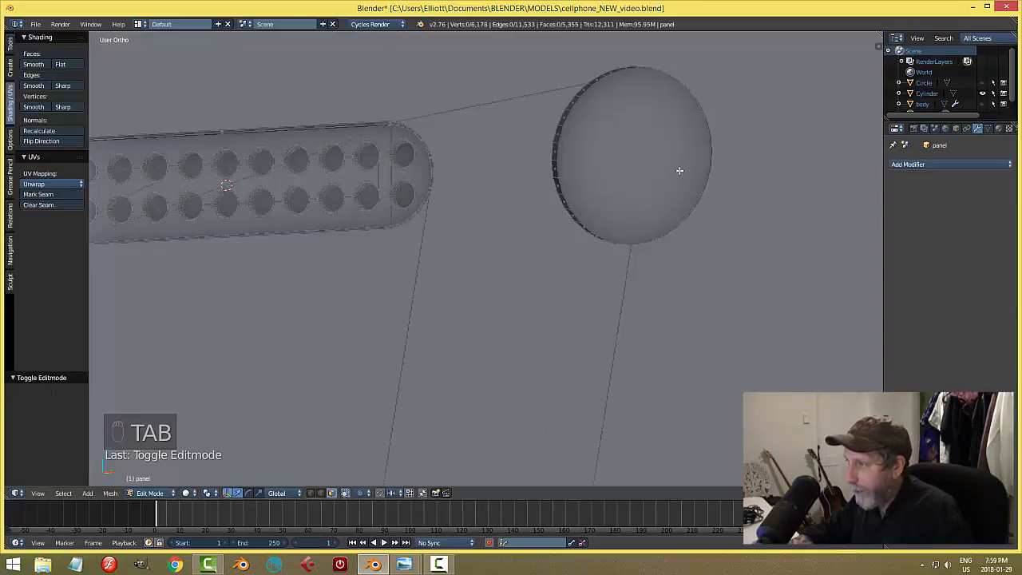
{"action": "key", "text": "ctrl+Tab"}
{"action": "left_click", "coordinate": [655, 160]}
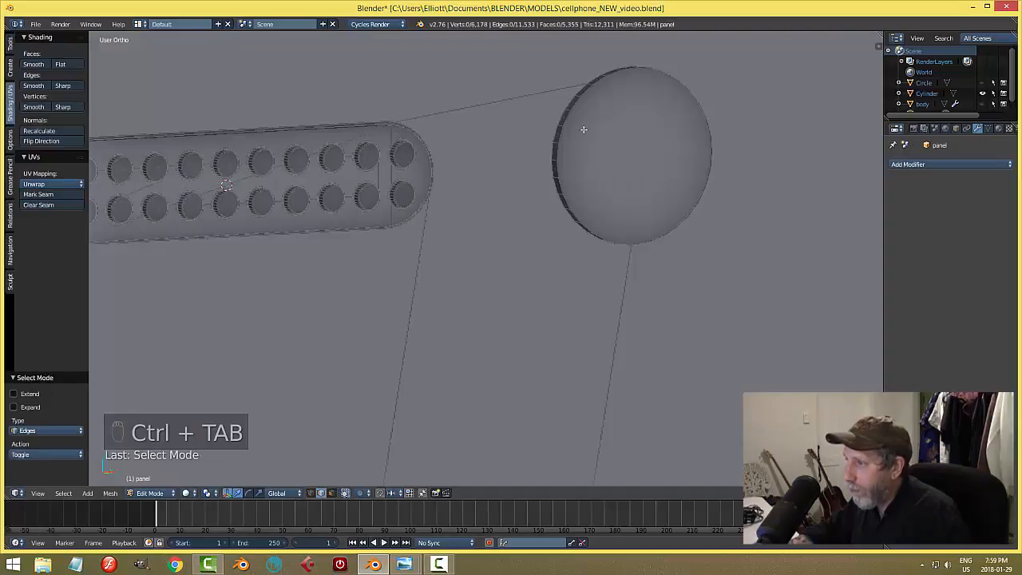
Step: Bevel the complete outer rim of the camera recess with an offset of about 0.012 and 3 segments
{"action": "right_click", "coordinate": [568, 102], "text": "alt"}
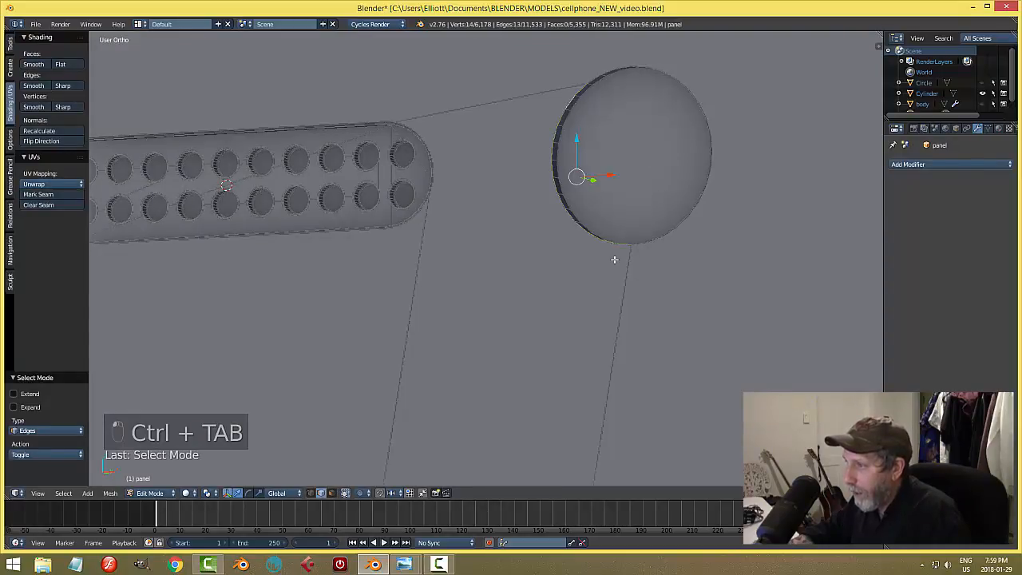
{"action": "scroll", "coordinate": [678, 245], "scroll_direction": "up", "scroll_amount": 2}
{"action": "scroll", "coordinate": [673, 250], "scroll_direction": "down", "scroll_amount": 1}
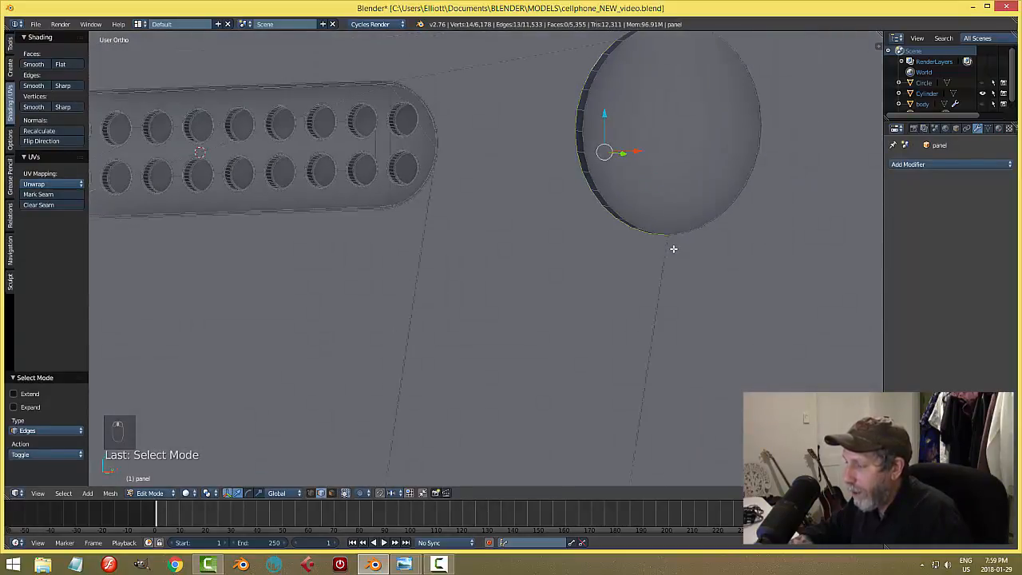
{"action": "right_click", "coordinate": [708, 228], "text": "alt+shift"}
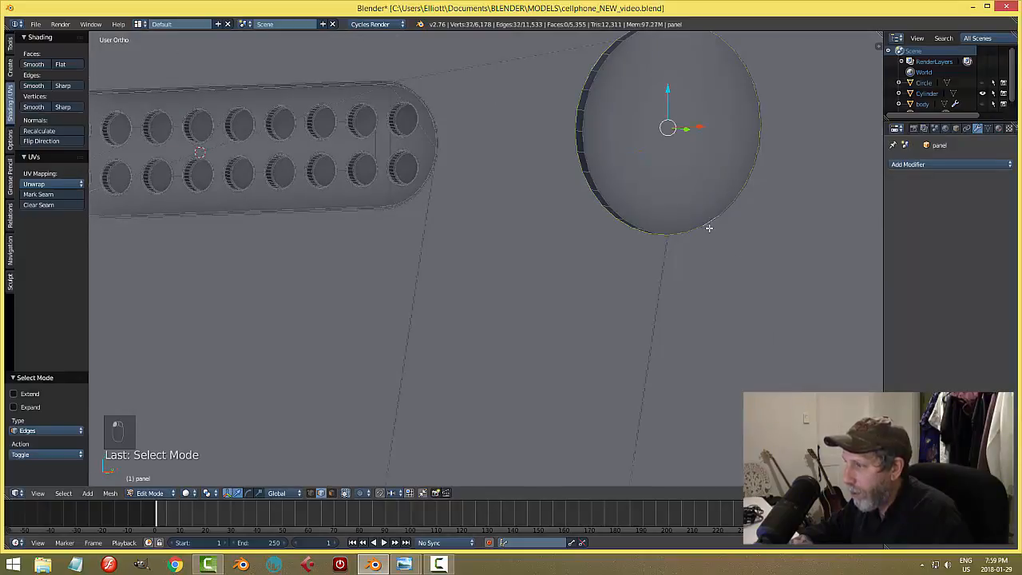
{"action": "scroll", "coordinate": [743, 269], "scroll_direction": "down", "scroll_amount": 3}
{"action": "middle_click_drag", "start_coordinate": [730, 274], "coordinate": [750, 279]}
{"action": "scroll", "coordinate": [727, 270], "scroll_direction": "up", "scroll_amount": 3}
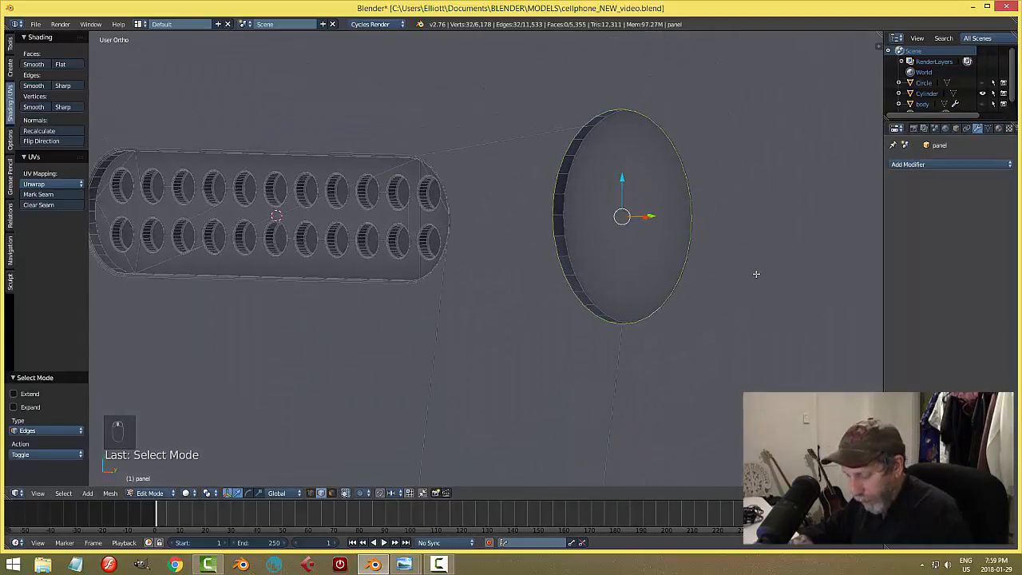
{"action": "key", "text": "ctrl+b"}
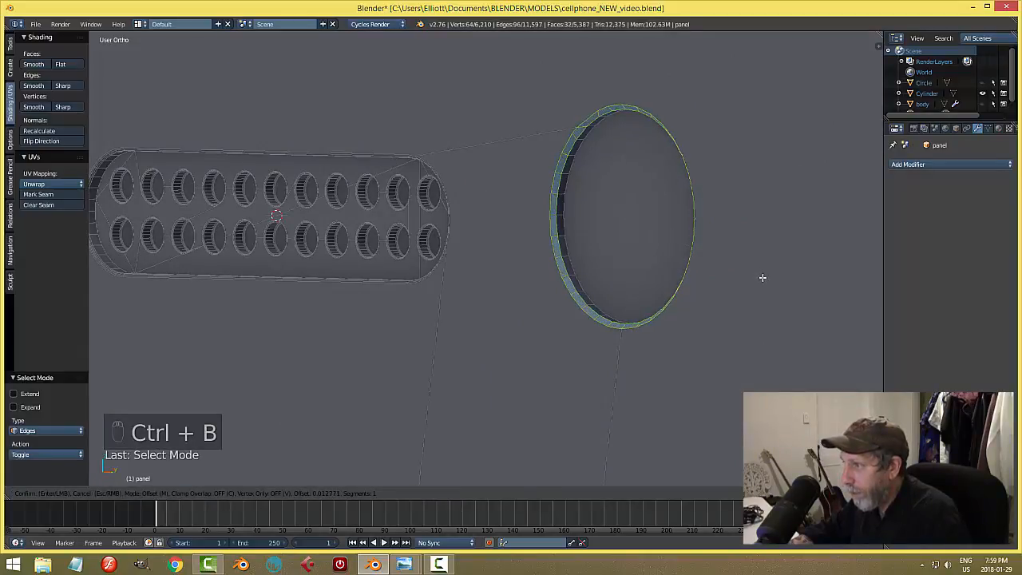
{"action": "scroll", "coordinate": [762, 277], "scroll_direction": "up", "scroll_amount": 2}
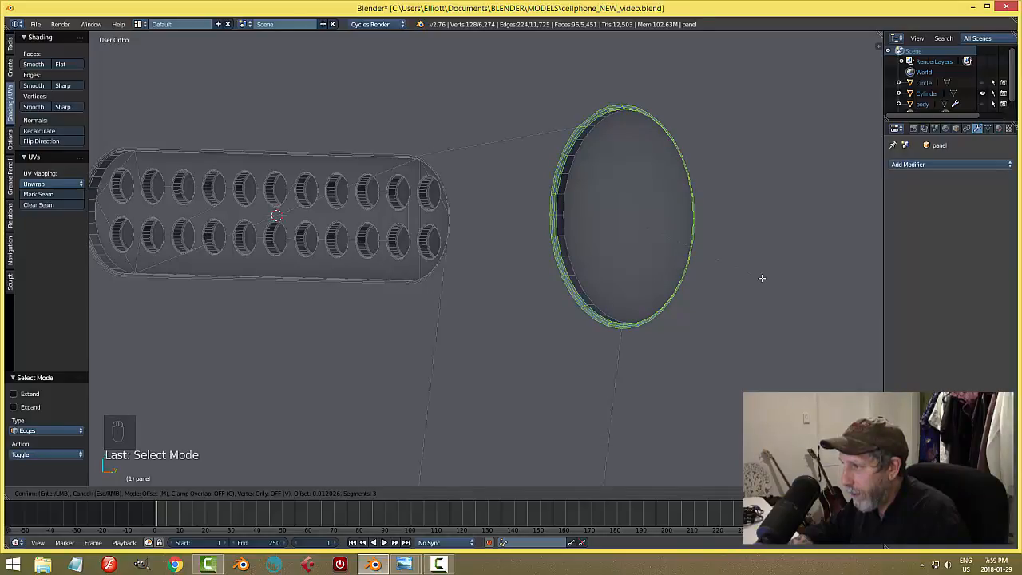
{"action": "left_click", "coordinate": [762, 277]}
{"action": "key", "text": "a"}
{"action": "key", "text": "Tab"}
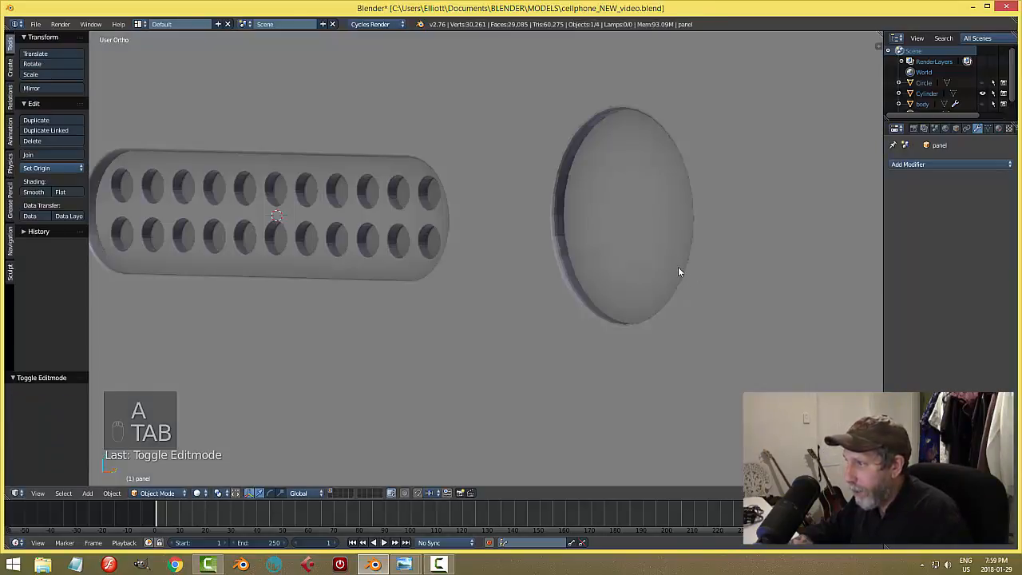
Step: Select the camera recess's floor face, grow the selection four times to include its wall and bevel, and shade these faces smooth
{"action": "scroll", "coordinate": [678, 273], "scroll_direction": "down", "scroll_amount": 3}
{"action": "middle_click_drag", "start_coordinate": [609, 277], "coordinate": [566, 267]}
{"action": "scroll", "coordinate": [566, 267], "scroll_direction": "up", "scroll_amount": 3}
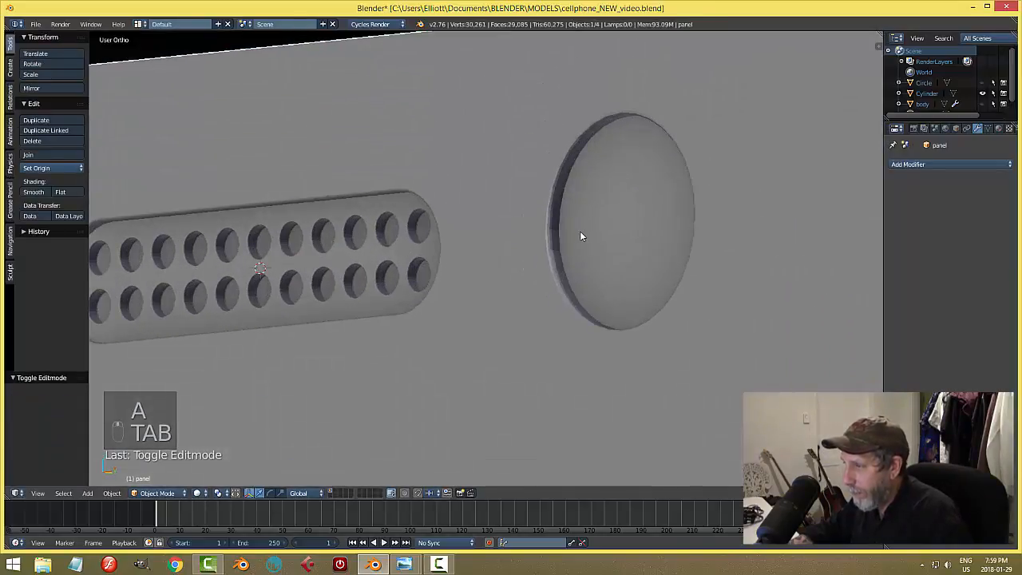
{"action": "key", "text": "Tab"}
{"action": "key", "text": "ctrl+Tab"}
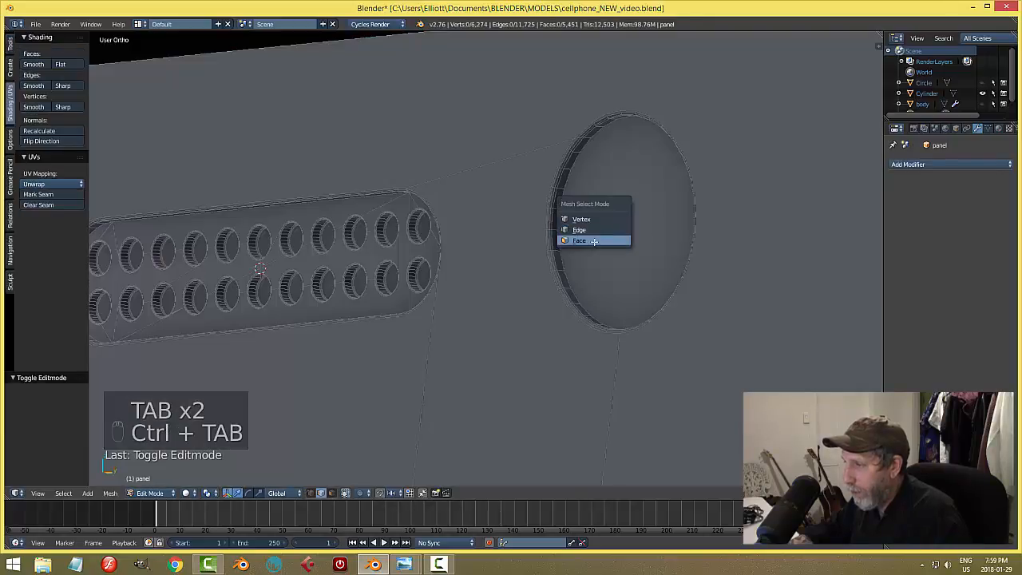
{"action": "right_click", "coordinate": [619, 229]}
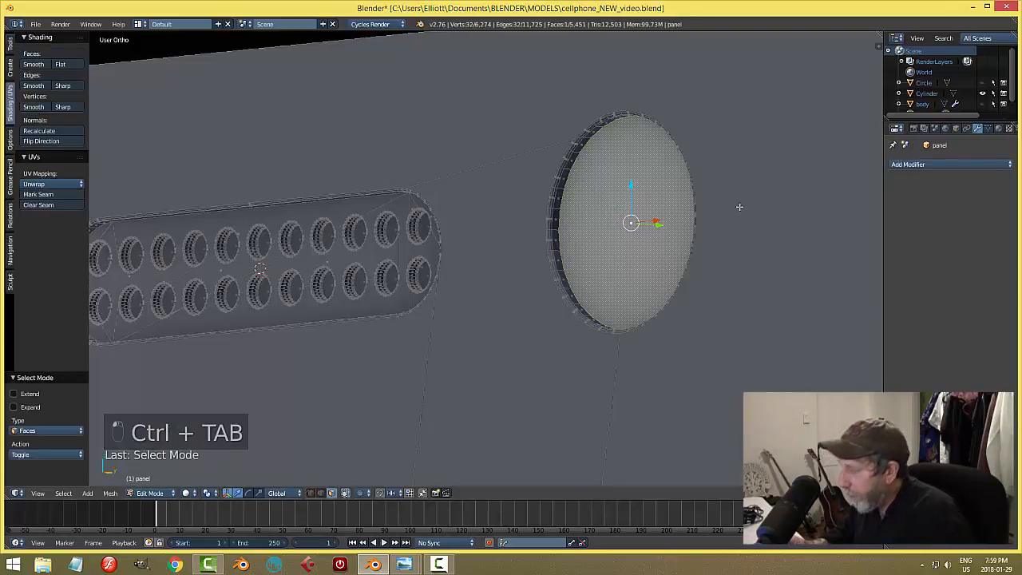
{"action": "key", "text": "ctrl+KP_Add"}
{"action": "key", "text": "ctrl+KP_Add"}
{"action": "key", "text": "ctrl+KP_Add"}
{"action": "key", "text": "ctrl+KP_Add"}
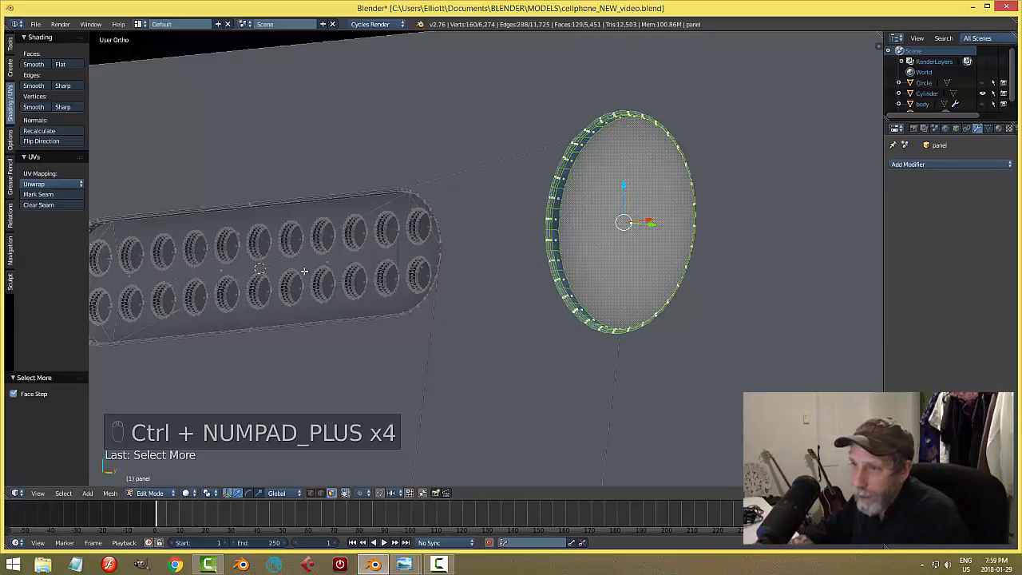
{"action": "left_click", "coordinate": [33, 64]}
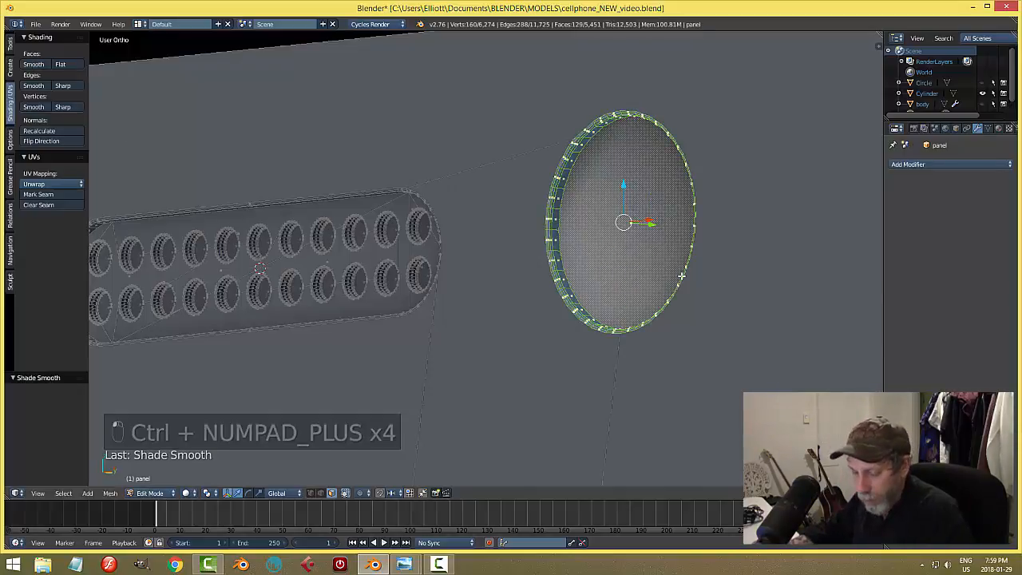
{"action": "key", "text": "a"}
{"action": "key", "text": "Tab"}
Step: Check the smoothed camera recess from the front and save over cellphone_NEW_video.blend
{"action": "scroll", "coordinate": [688, 243], "scroll_direction": "down", "scroll_amount": 3}
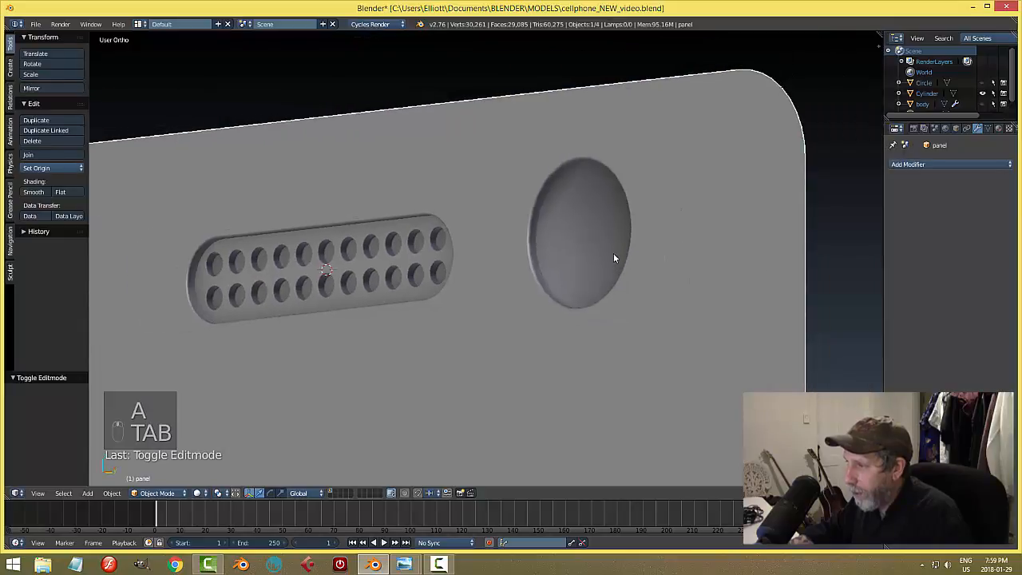
{"action": "scroll", "coordinate": [639, 249], "scroll_direction": "up", "scroll_amount": 4}
{"action": "middle_click_drag", "start_coordinate": [696, 246], "coordinate": [693, 267]}
{"action": "key", "text": "ctrl+s"}
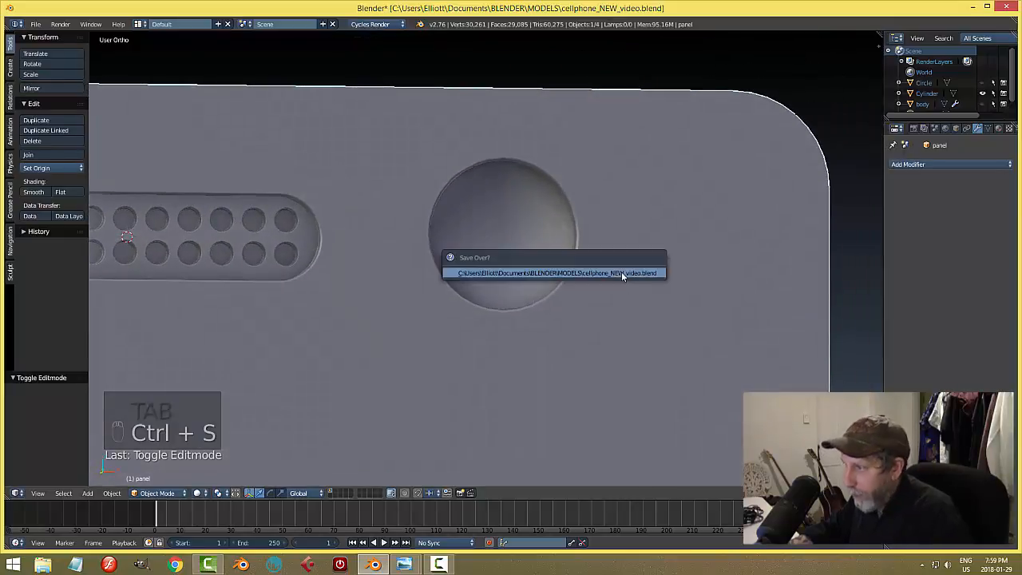
Step: Shade the camera recess's floor face flat in the panel mesh and save over cellphone_NEW_video.blend
{"action": "middle_click_drag", "start_coordinate": [623, 277], "coordinate": [550, 253]}
{"action": "key", "text": "Tab"}
{"action": "left_click", "coordinate": [640, 251]}
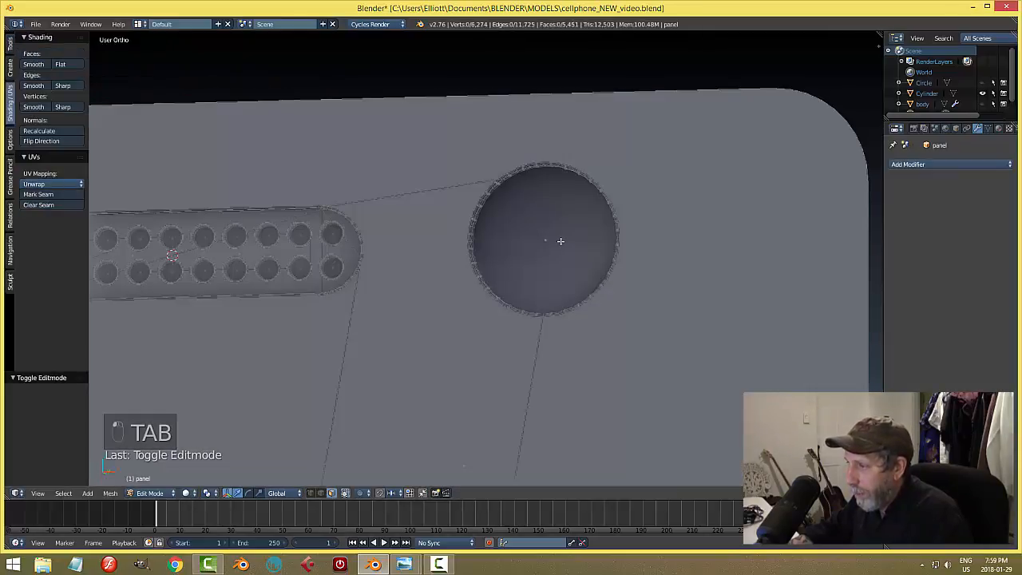
{"action": "left_click", "coordinate": [60, 63]}
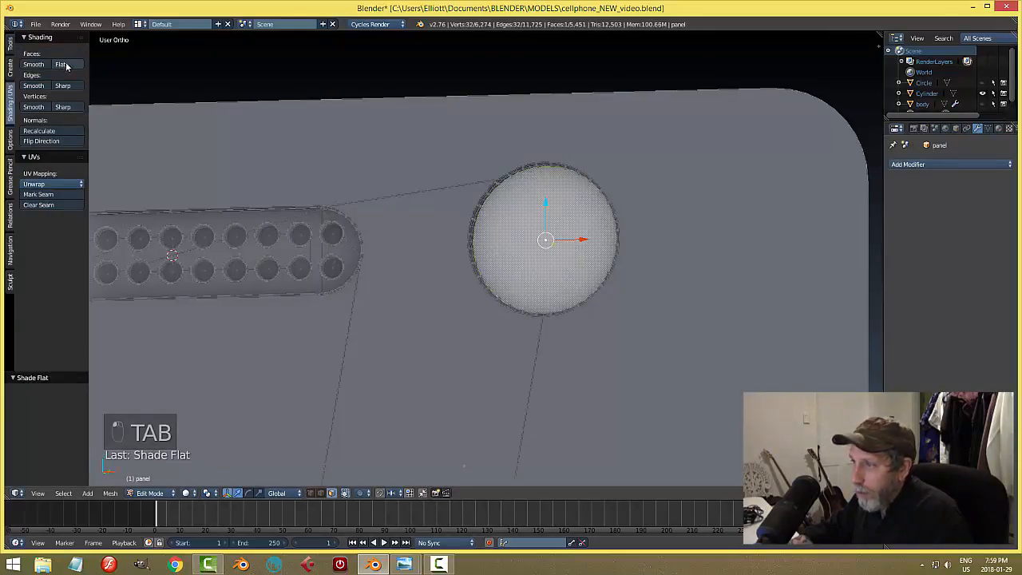
{"action": "key", "text": "a"}
{"action": "key", "text": "Tab"}
{"action": "left_click", "coordinate": [619, 292]}
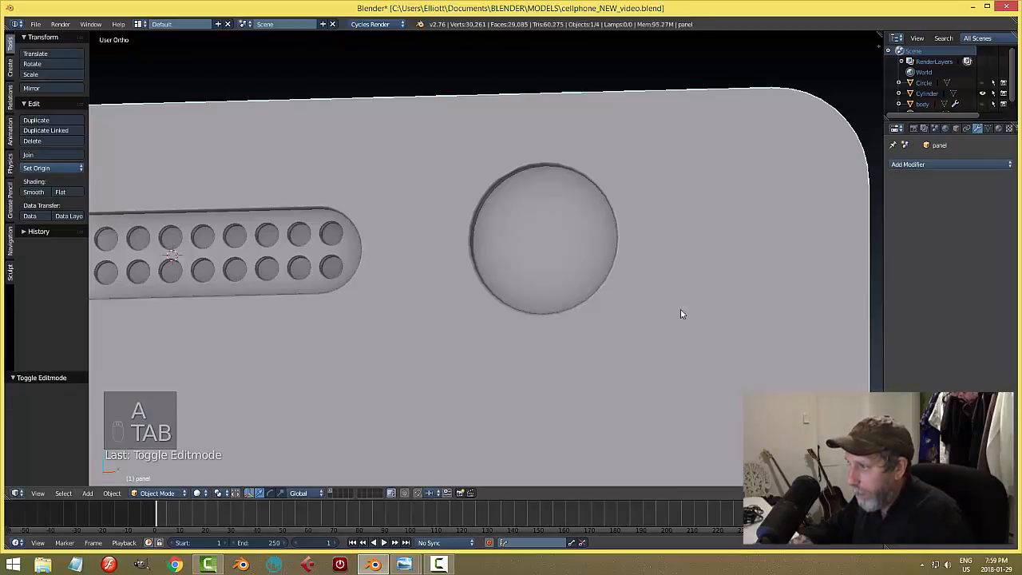
{"action": "middle_click_drag", "start_coordinate": [680, 312], "coordinate": [641, 301]}
{"action": "key", "text": "ctrl+s"}
{"action": "left_click", "coordinate": [653, 299]}
Step: Unhide all objects and hide only the phone body, leaving the panel and the camera disc to work on
{"action": "key", "text": "alt+h"}
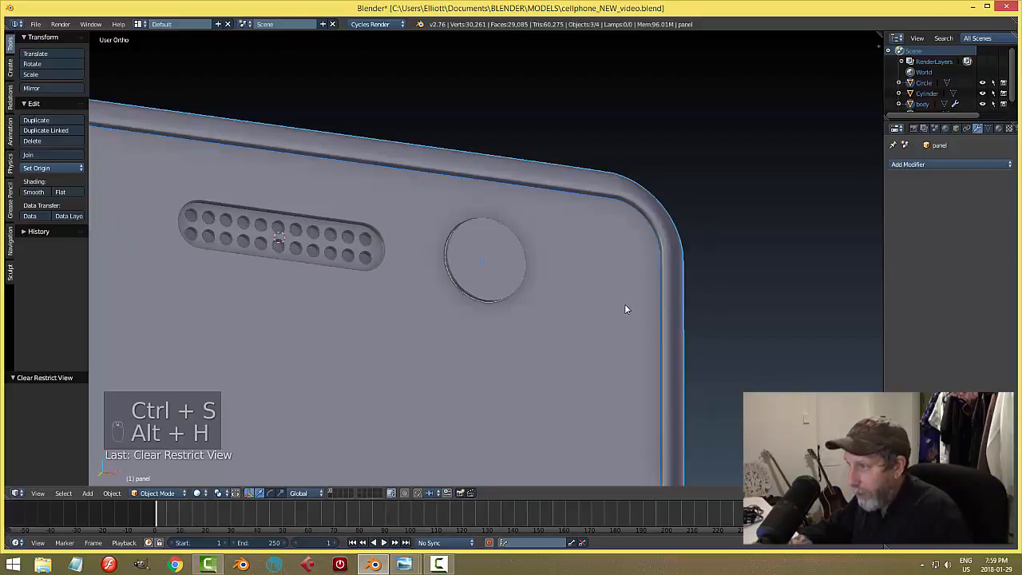
{"action": "right_click", "coordinate": [614, 189]}
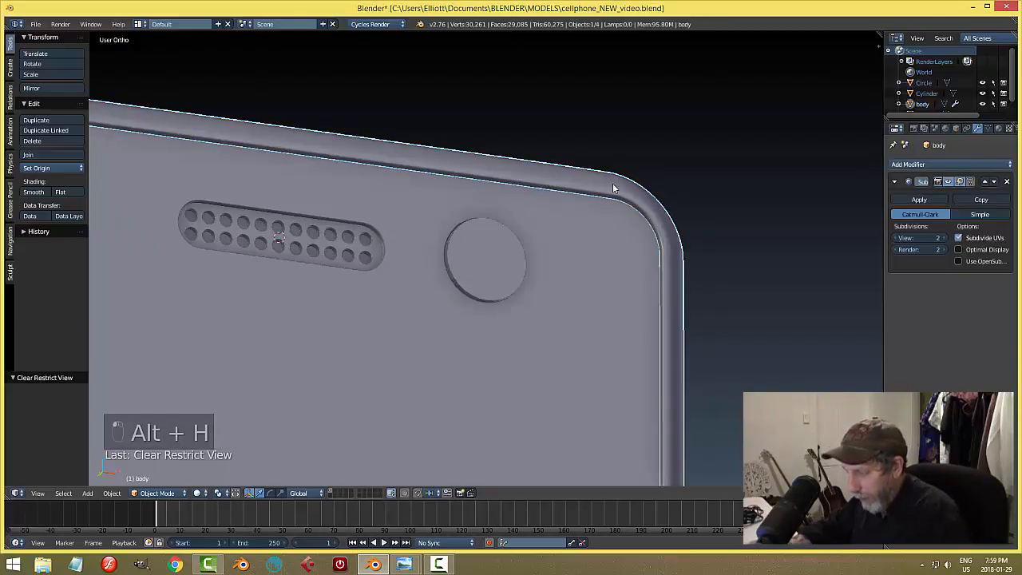
{"action": "key", "text": "h"}
Step: Scale the disc in the camera recess down to about 0.979 so it sits inside the rim
{"action": "right_click", "coordinate": [506, 246]}
{"action": "middle_click_drag", "start_coordinate": [624, 242], "coordinate": [603, 261]}
{"action": "scroll", "coordinate": [603, 261], "scroll_direction": "up", "scroll_amount": 1}
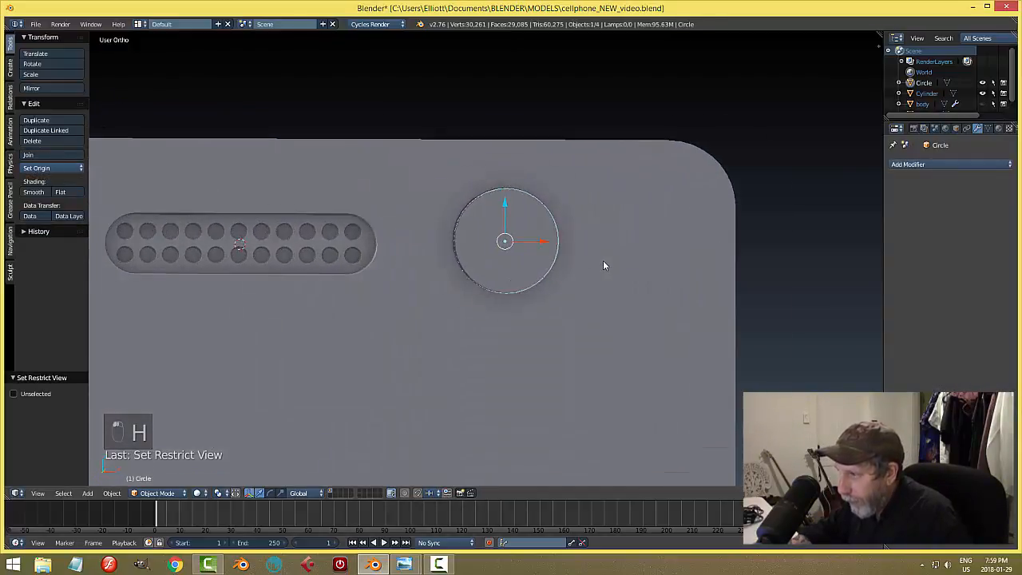
{"action": "scroll", "coordinate": [604, 266], "scroll_direction": "up", "scroll_amount": 2}
{"action": "key", "text": "s"}
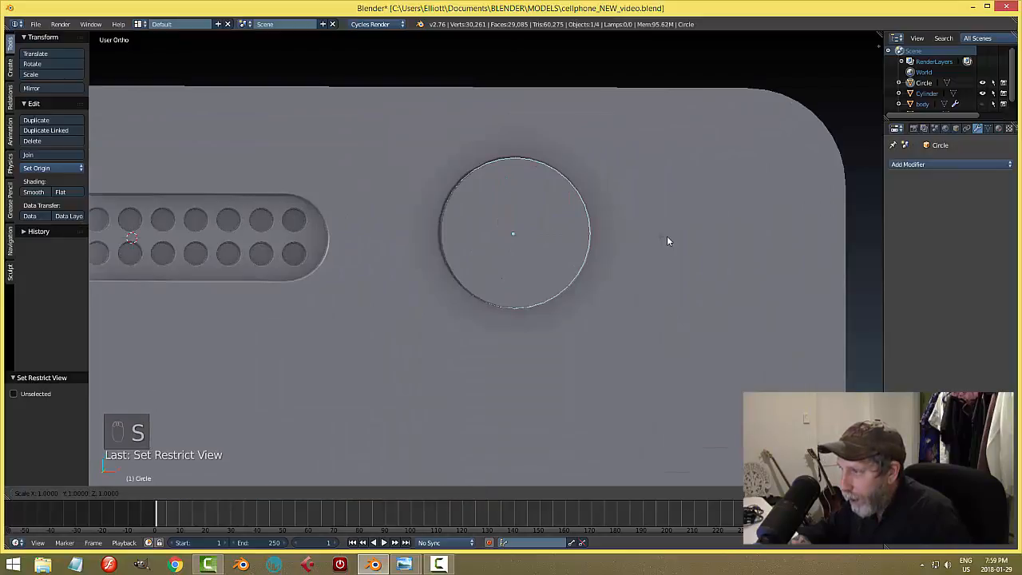
{"action": "left_click", "coordinate": [681, 237]}
{"action": "middle_click_drag", "start_coordinate": [681, 237], "coordinate": [645, 247]}
Step: Put the camera disc in Edit Mode, select its whole mesh and make the normals consistent
{"action": "key", "text": "Tab"}
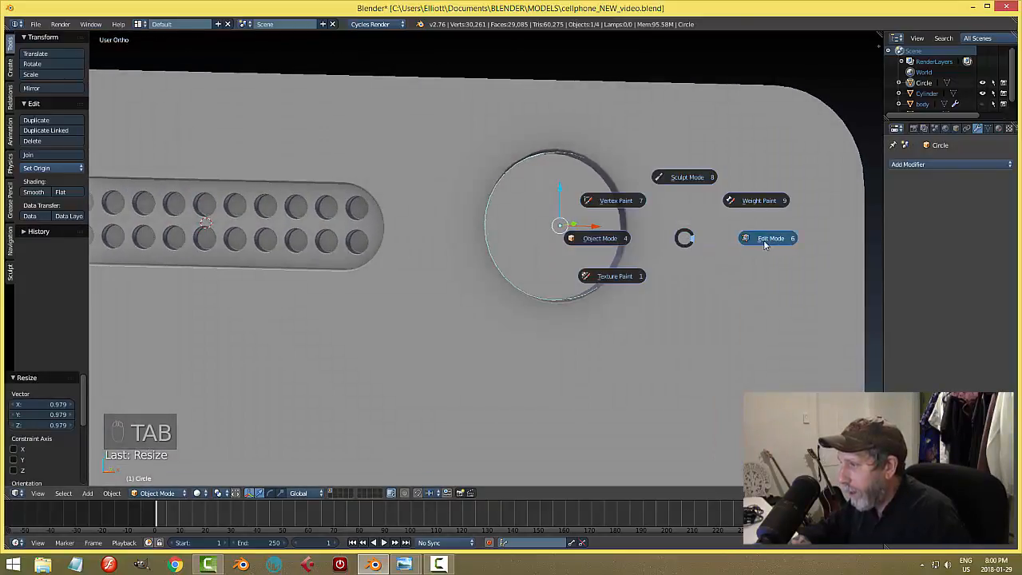
{"action": "key", "text": "a"}
{"action": "key", "text": "a"}
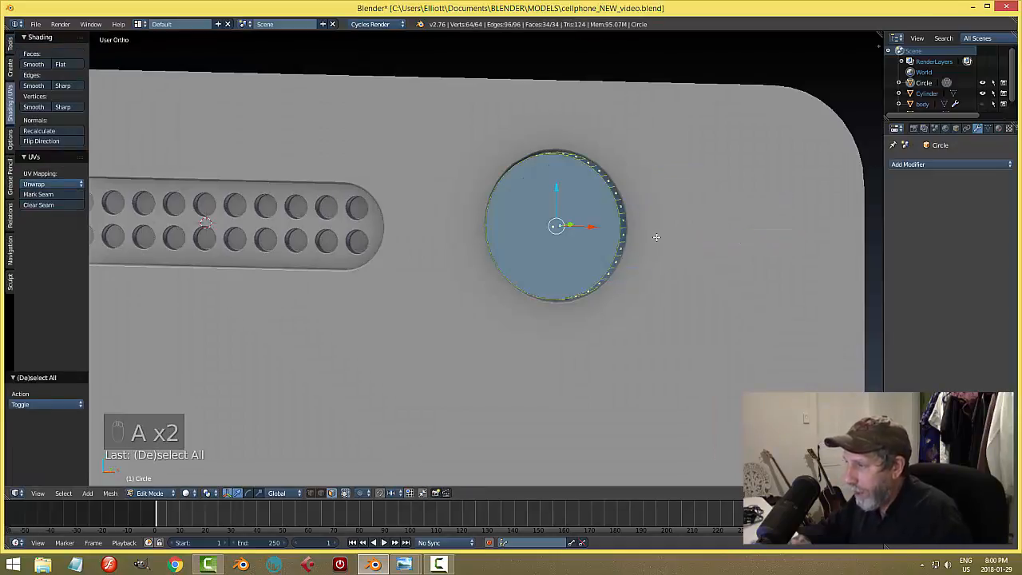
{"action": "key", "text": "ctrl+n"}
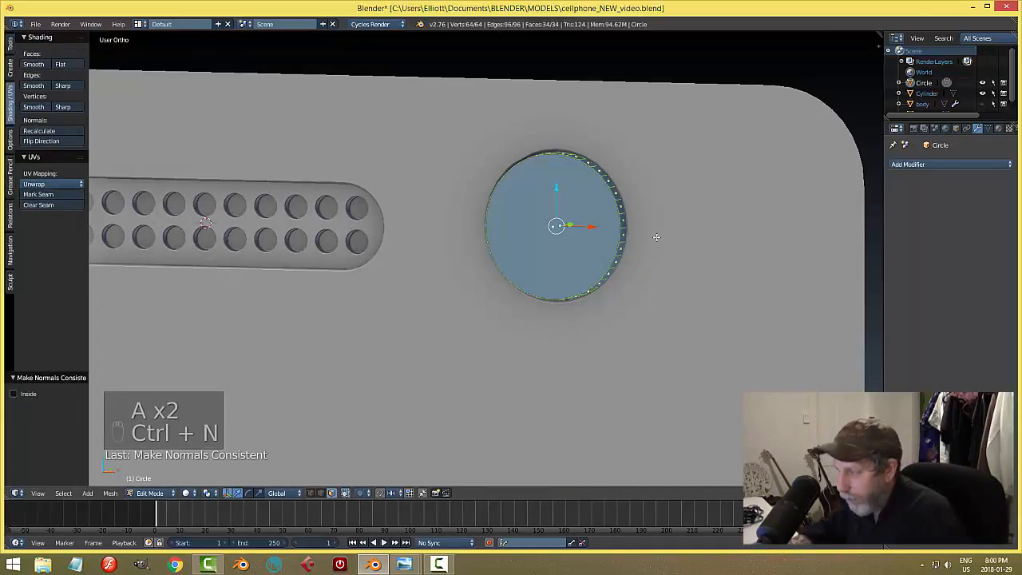
Step: Inset the disc's front face by about 0.2336 to match the outer dark ring of the blueprint camera in front wireframe view
{"action": "key", "text": "a"}
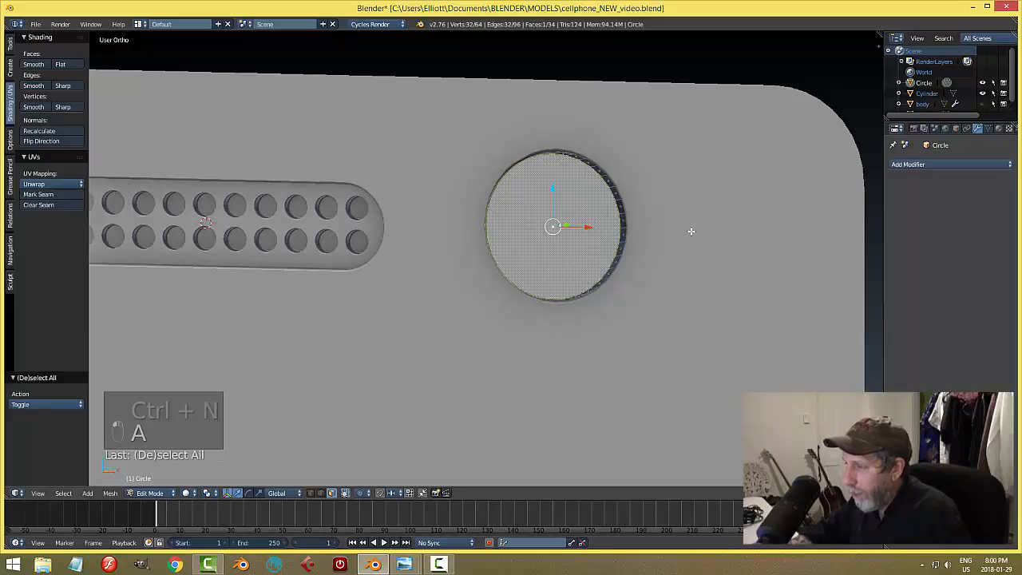
{"action": "key", "text": "KP_1"}
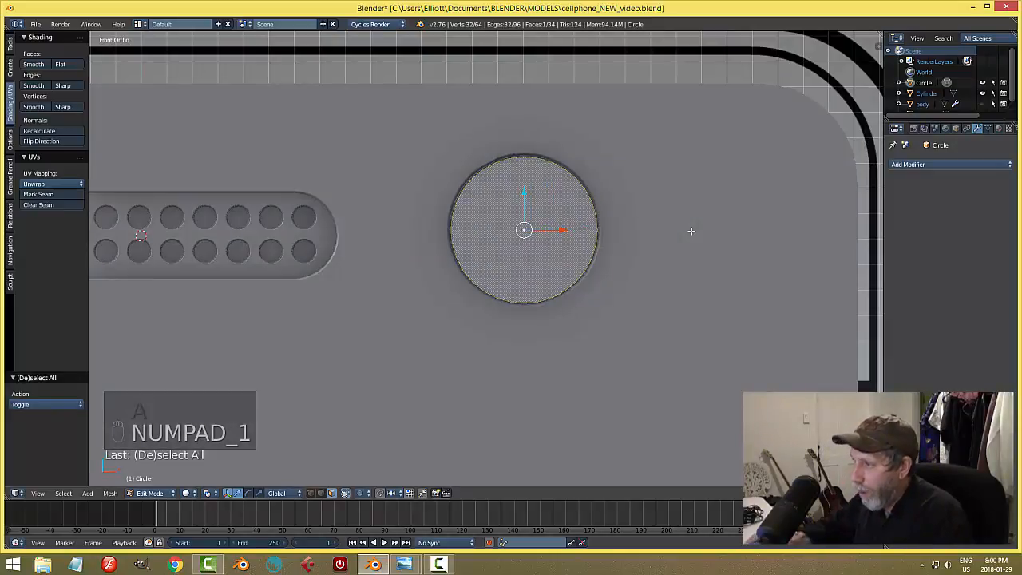
{"action": "key", "text": "z"}
{"action": "scroll", "coordinate": [676, 205], "scroll_direction": "up", "scroll_amount": 2}
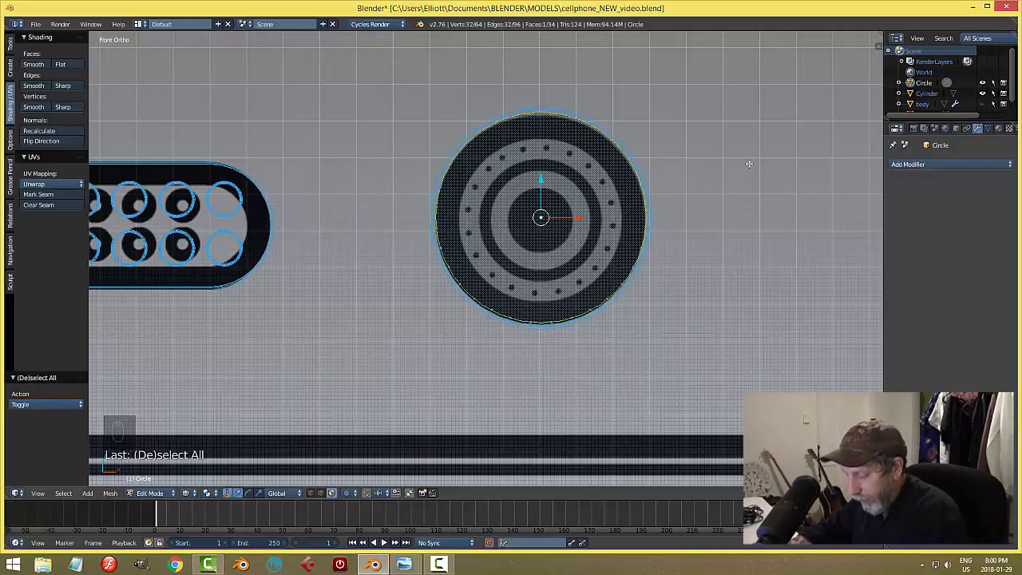
{"action": "key", "text": "i"}
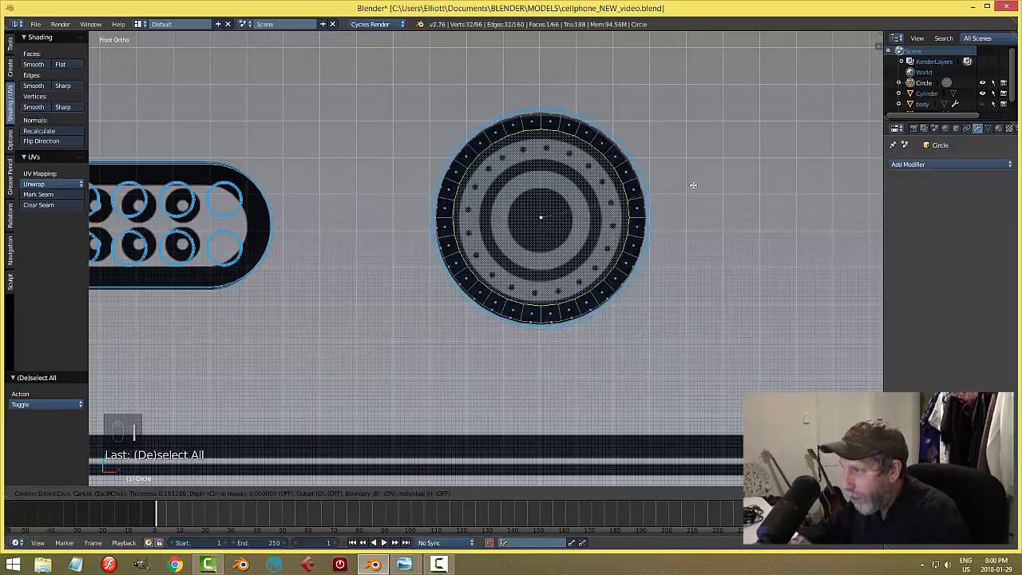
{"action": "left_click", "coordinate": [682, 195]}
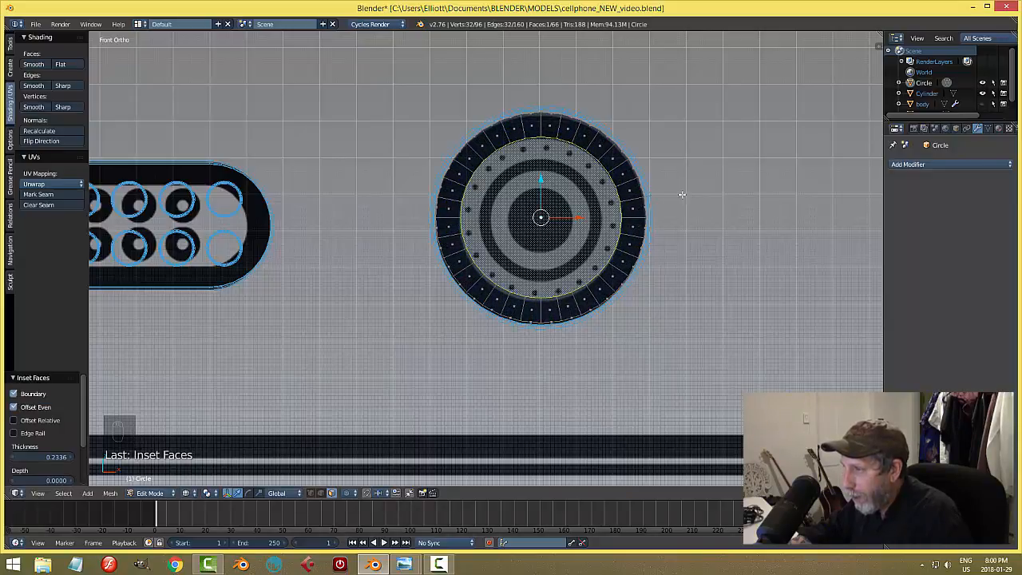
Step: Extrude the circle's inner face about 0.025 inward along the Y axis
{"action": "middle_click_drag", "start_coordinate": [682, 195], "coordinate": [628, 404]}
{"action": "key", "text": "e"}
{"action": "key", "text": "z"}
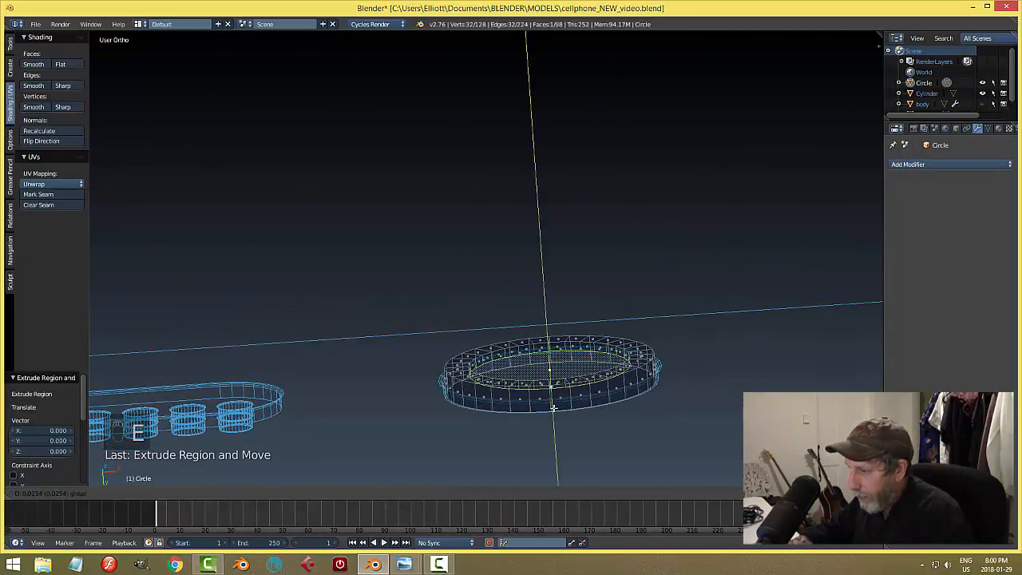
{"action": "left_click", "coordinate": [552, 407]}
Step: Inset the recessed face by about 0.20 to the next reference ring and extrude it about 0.019 outward along Y
{"action": "key", "text": "KP_1"}
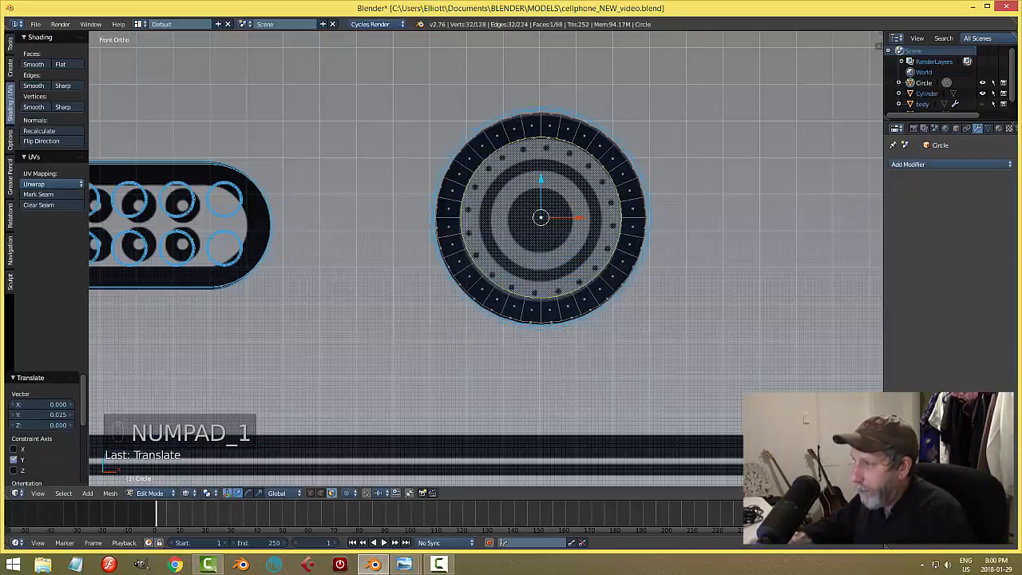
{"action": "key", "text": "i"}
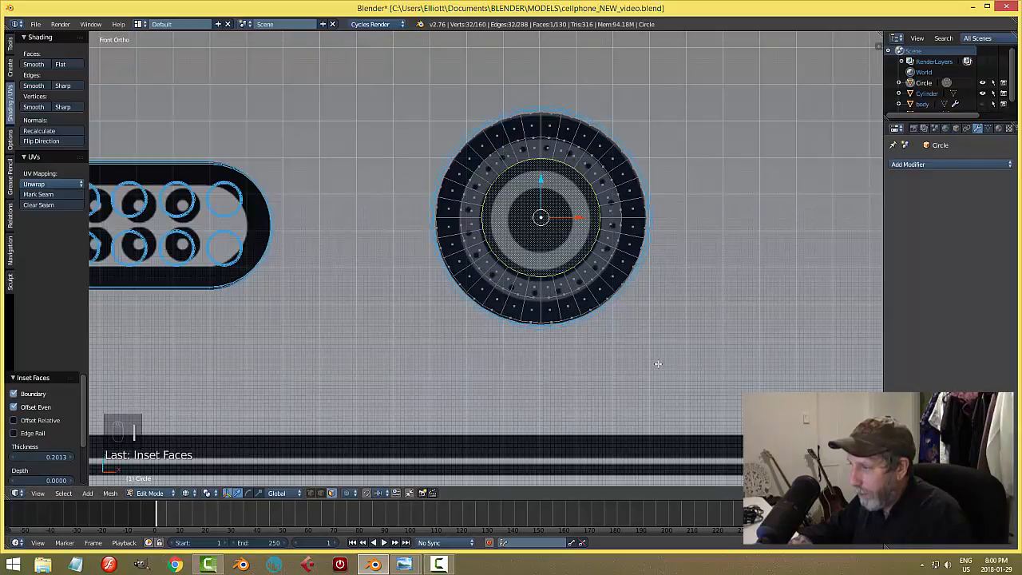
{"action": "middle_click_drag", "start_coordinate": [657, 364], "coordinate": [658, 256]}
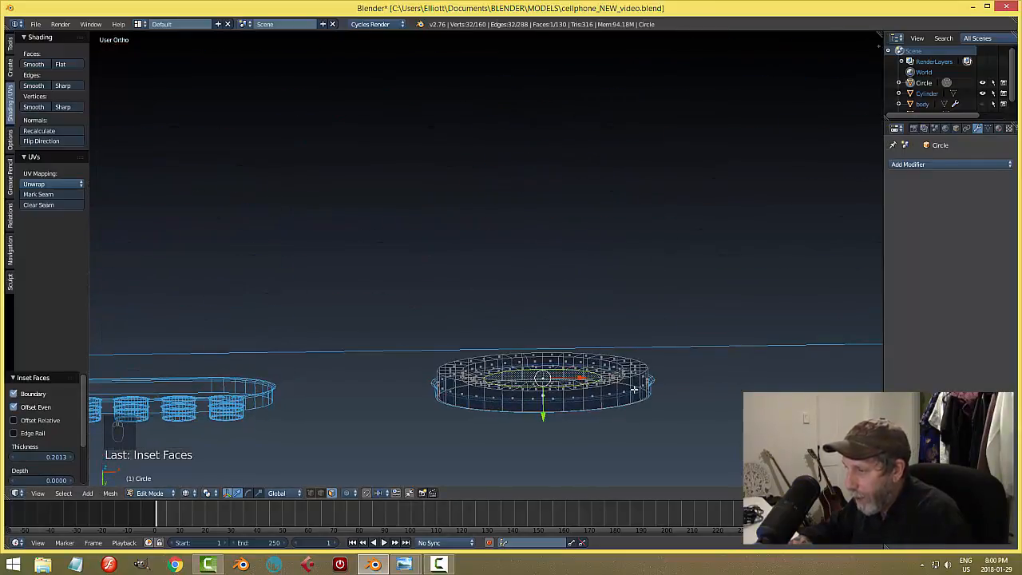
{"action": "scroll", "coordinate": [634, 389], "scroll_direction": "up", "scroll_amount": 2}
{"action": "key", "text": "e"}
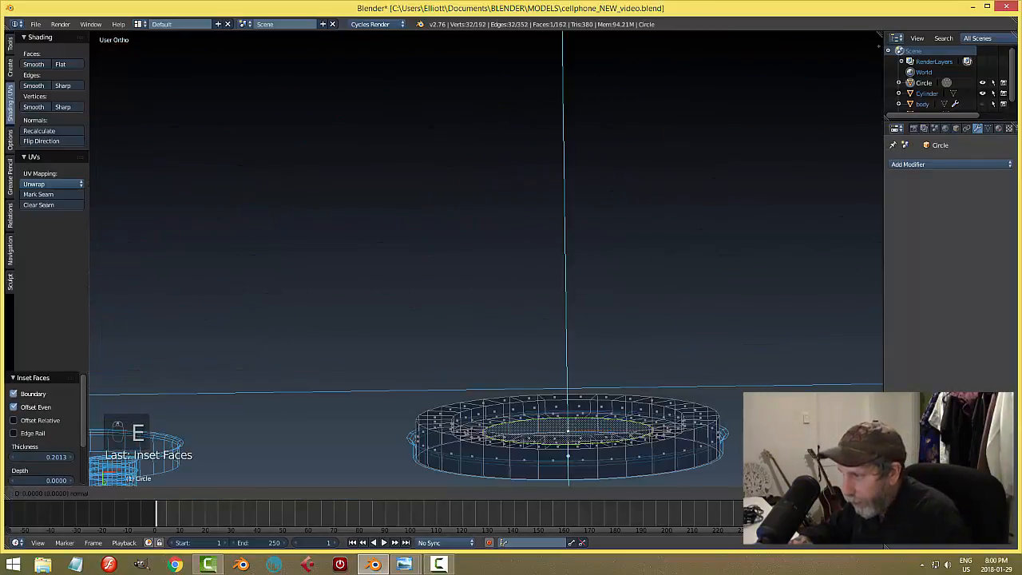
{"action": "right_click", "coordinate": [591, 469]}
{"action": "left_click_drag", "start_coordinate": [567, 469], "coordinate": [568, 458]}
Step: Inset the raised face by about 0.268 to the reference's central circle and extrude it about 0.008 inward along Y
{"action": "key", "text": "KP_1"}
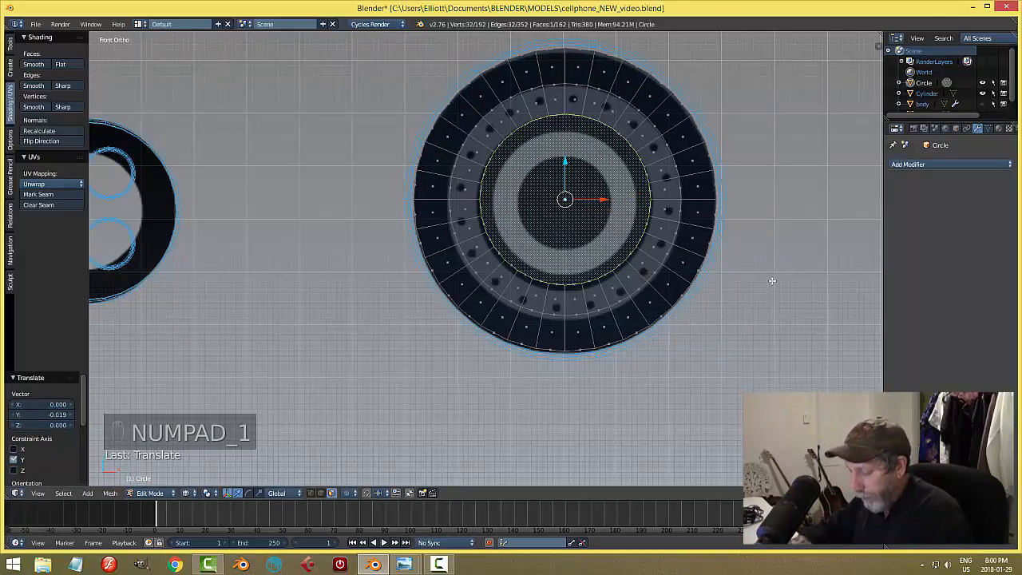
{"action": "key", "text": "i"}
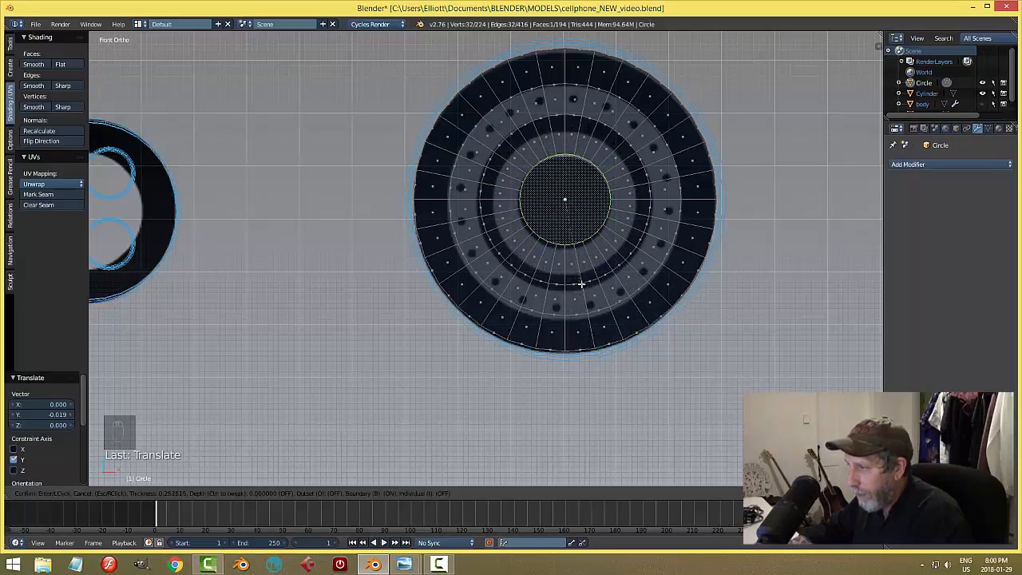
{"action": "left_click", "coordinate": [625, 298]}
{"action": "middle_click_drag", "start_coordinate": [668, 364], "coordinate": [660, 292]}
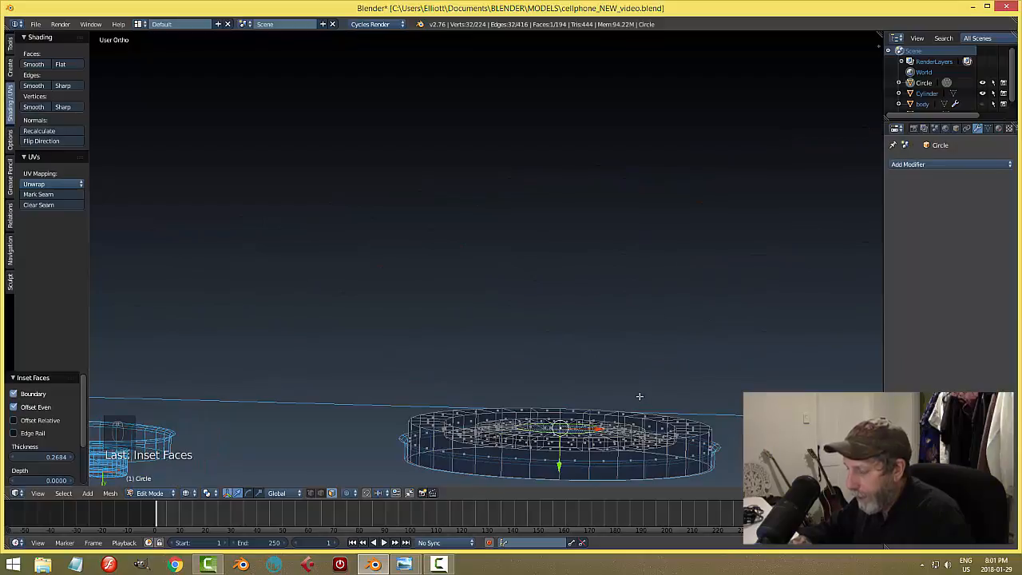
{"action": "key", "text": "e"}
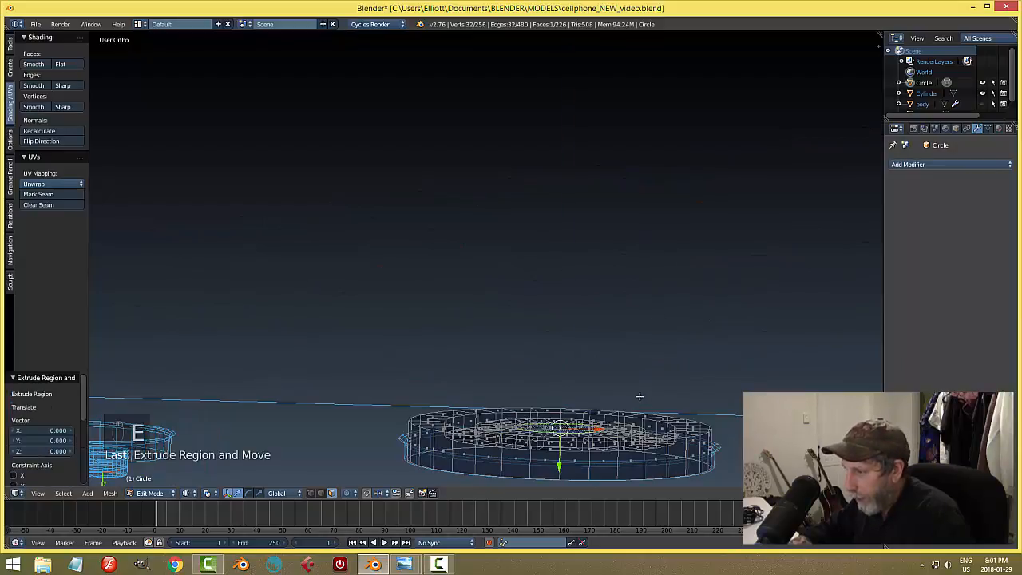
{"action": "left_click", "coordinate": [560, 474]}
Step: Deselect all of the mesh and show it in solid shading to check the stepped rings
{"action": "middle_click_drag", "start_coordinate": [649, 411], "coordinate": [649, 428]}
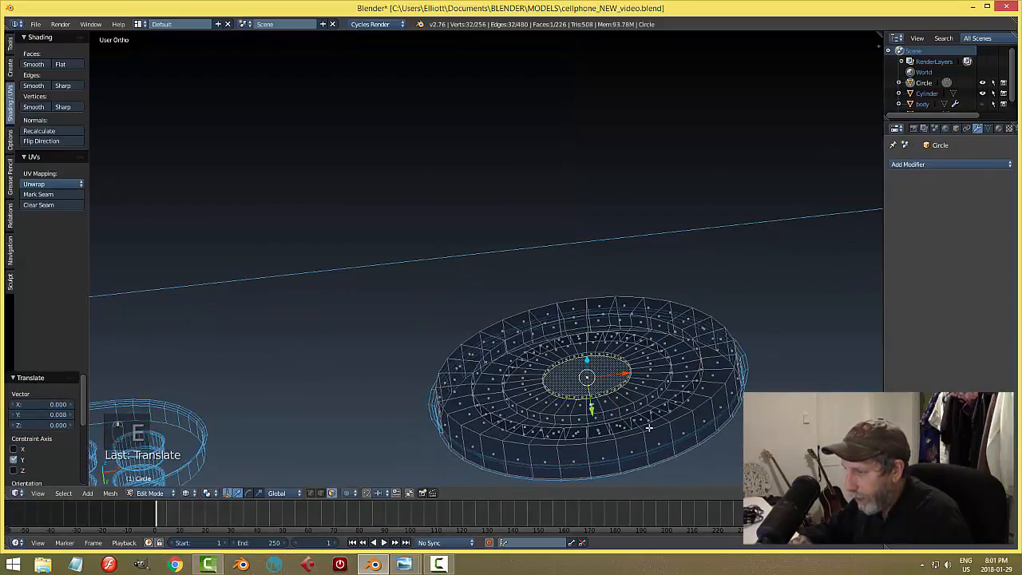
{"action": "key", "text": "a"}
{"action": "key", "text": "z"}
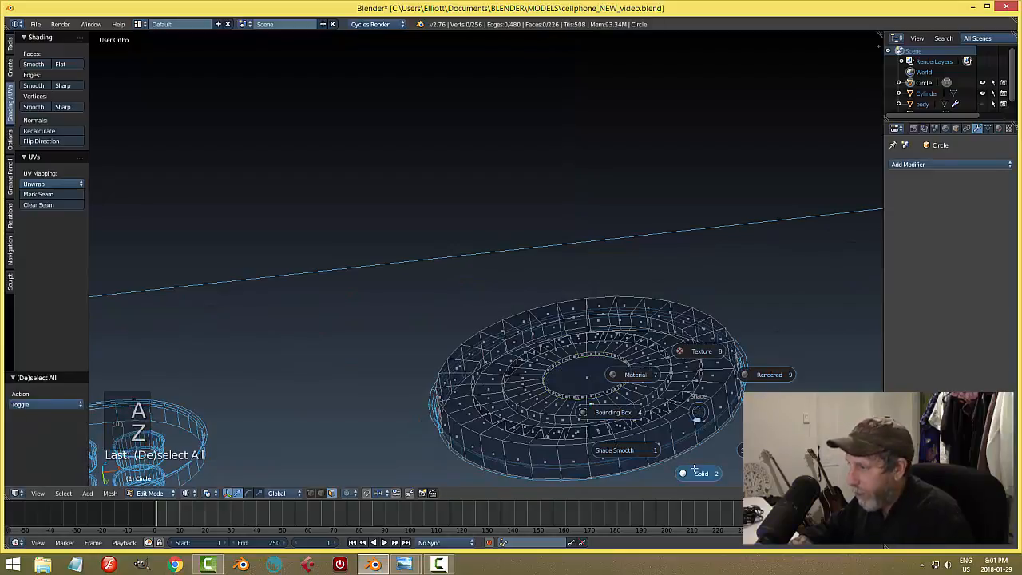
{"action": "left_click", "coordinate": [702, 480]}
{"action": "scroll", "coordinate": [702, 431], "scroll_direction": "up", "scroll_amount": 2}
{"action": "scroll", "coordinate": [716, 416], "scroll_direction": "down", "scroll_amount": 1}
{"action": "middle_click_drag", "start_coordinate": [716, 417], "coordinate": [657, 342]}
{"action": "scroll", "coordinate": [624, 363], "scroll_direction": "up", "scroll_amount": 2}
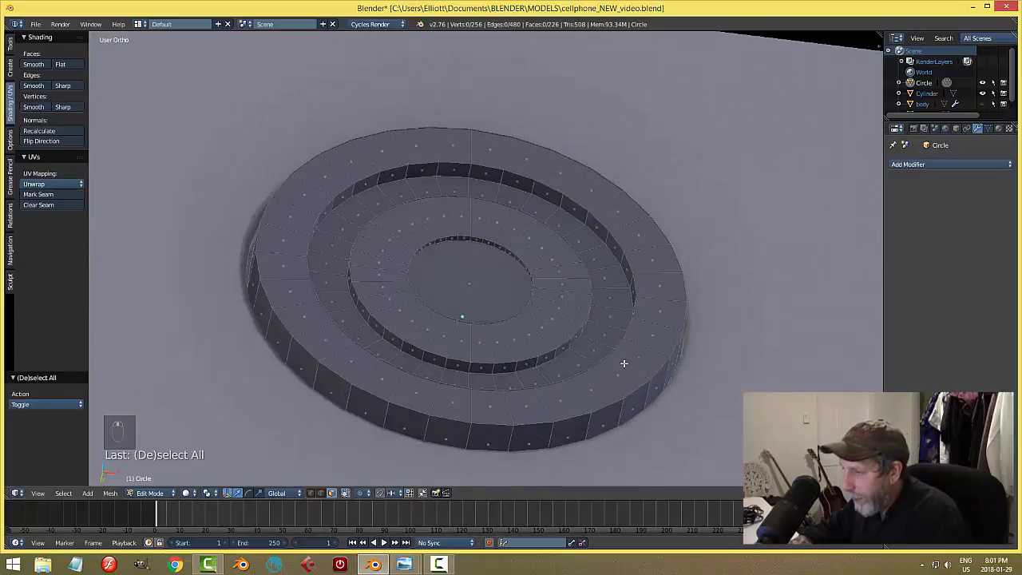
Step: Bevel the four upper rim edge loops of the stepped disc with three segments and an offset of about 0.014
{"action": "key", "text": "ctrl+Tab"}
{"action": "left_click", "coordinate": [608, 240]}
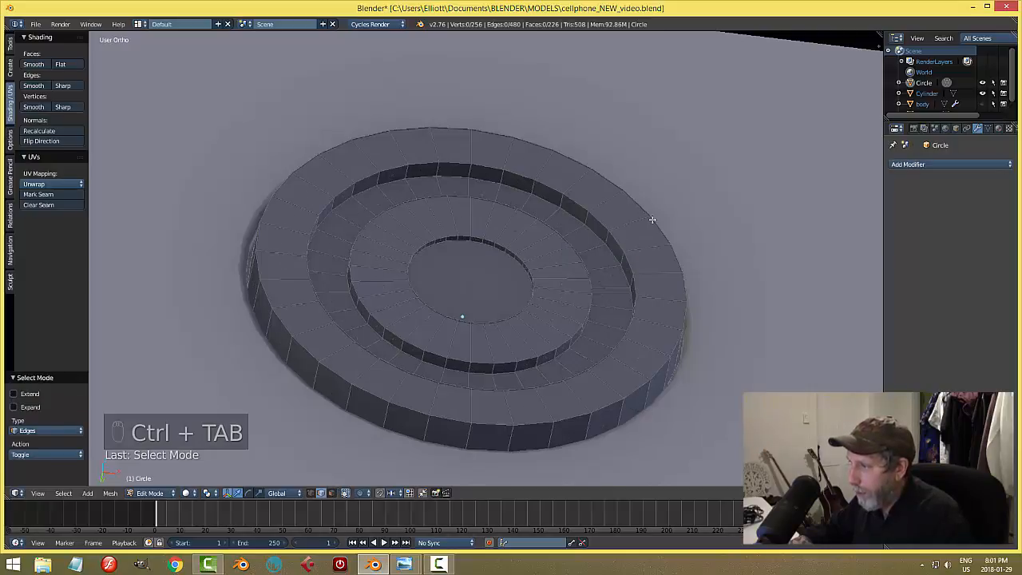
{"action": "right_click", "coordinate": [641, 204], "text": "alt"}
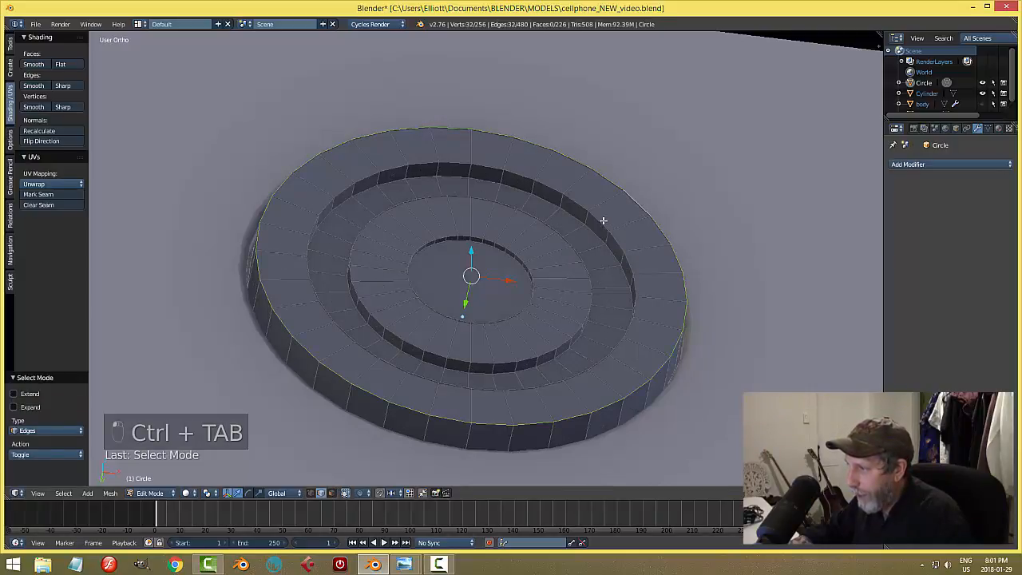
{"action": "right_click", "coordinate": [577, 240], "text": "alt+shift"}
{"action": "right_click", "coordinate": [565, 243], "text": "alt+shift"}
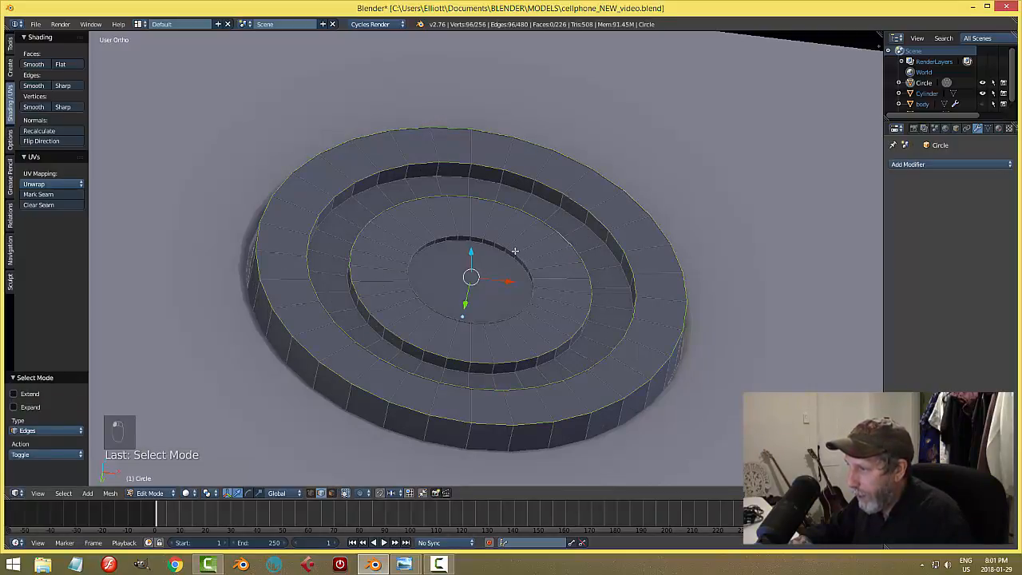
{"action": "right_click", "coordinate": [514, 251], "text": "alt+shift"}
{"action": "scroll", "coordinate": [601, 309], "scroll_direction": "up", "scroll_amount": 2}
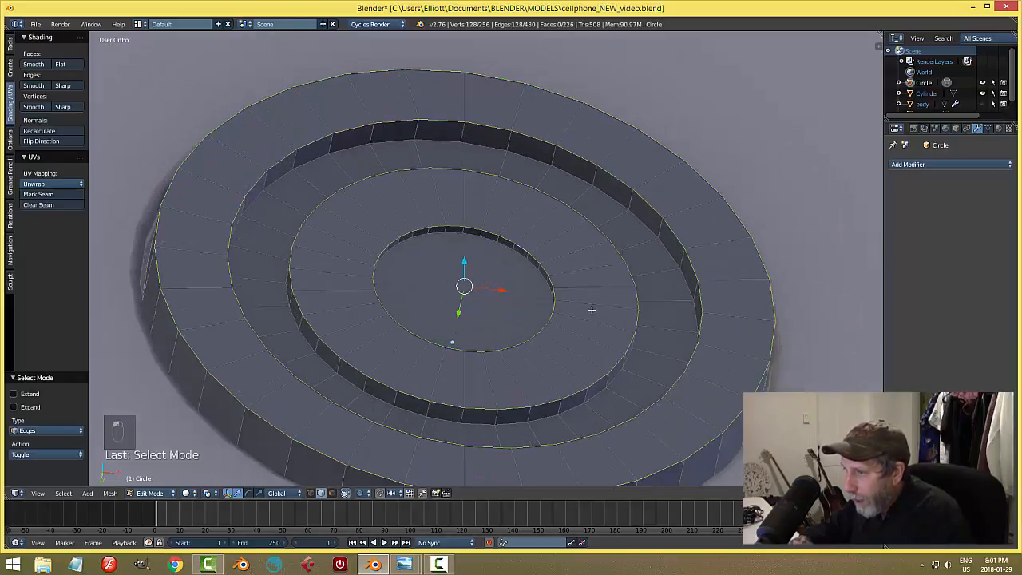
{"action": "mouse_move", "coordinate": [592, 310]}
{"action": "middle_mouse_down"}
{"action": "mouse_move", "coordinate": [580, 295]}
{"action": "mouse_move", "coordinate": [607, 312]}
{"action": "middle_mouse_up"}
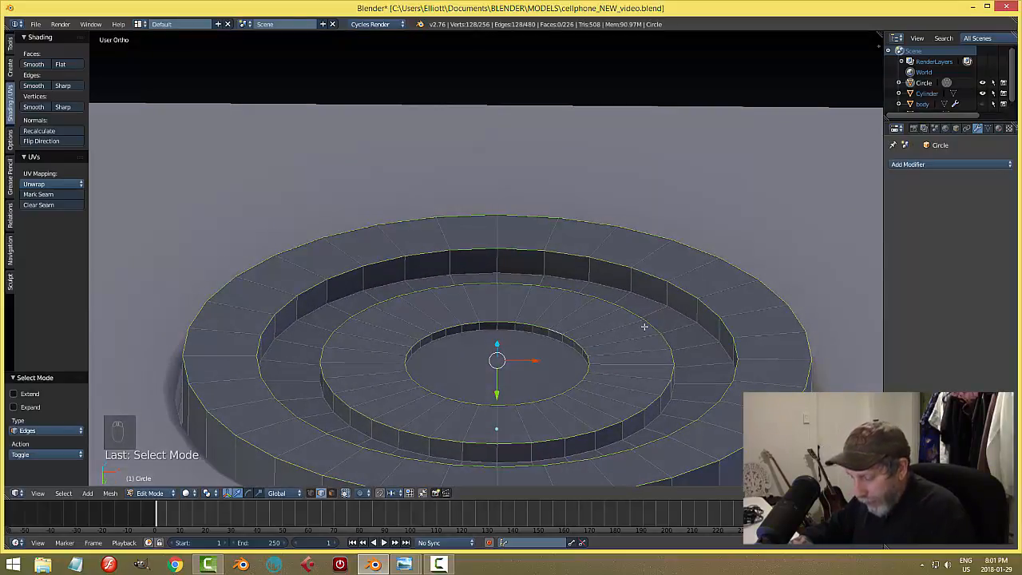
{"action": "key", "text": "ctrl+b"}
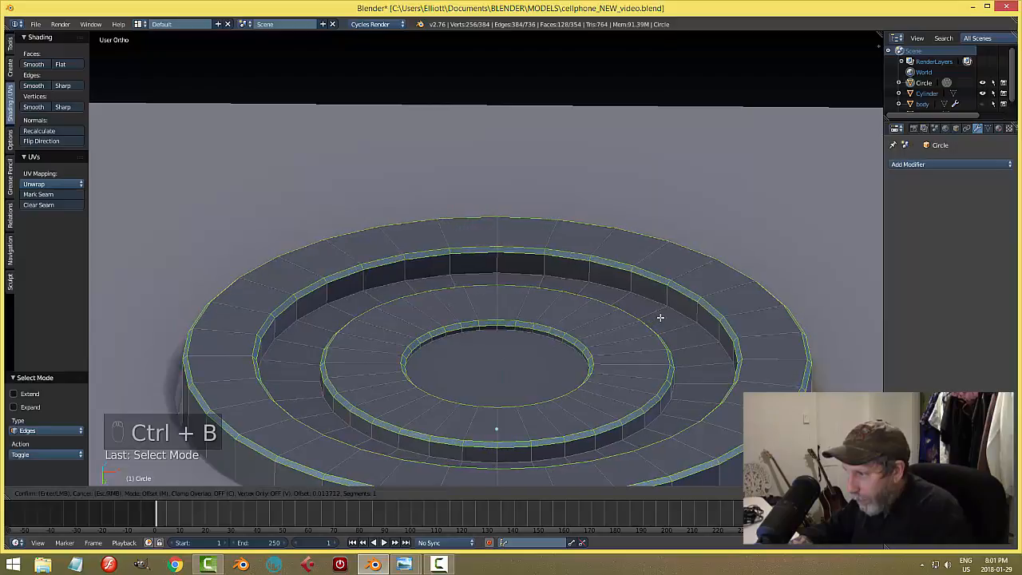
{"action": "scroll", "coordinate": [660, 317], "scroll_direction": "up", "scroll_amount": 2}
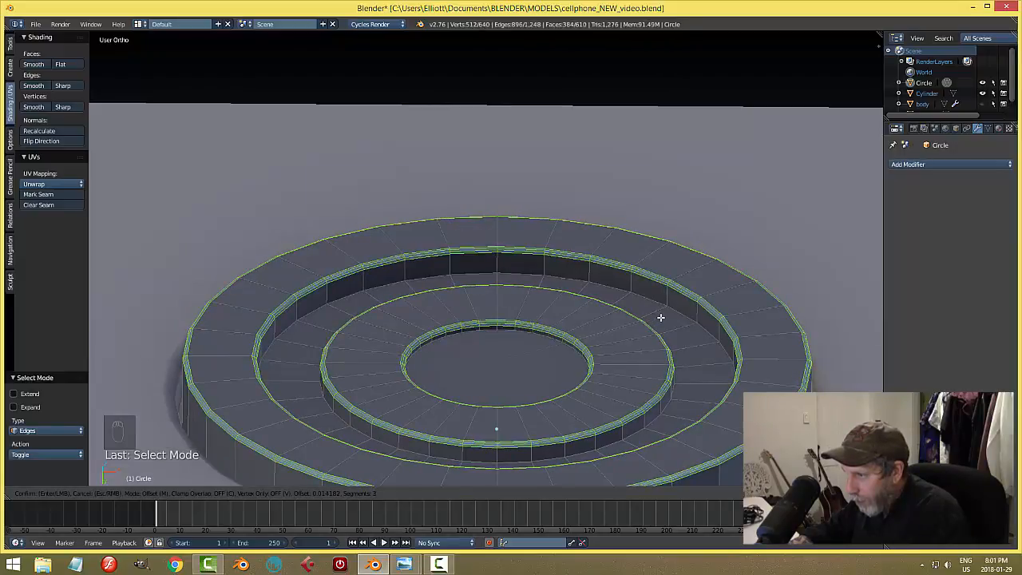
{"action": "left_click", "coordinate": [660, 318]}
{"action": "key", "text": "a"}
Step: Return to Object Mode and save the file
{"action": "key", "text": "Tab"}
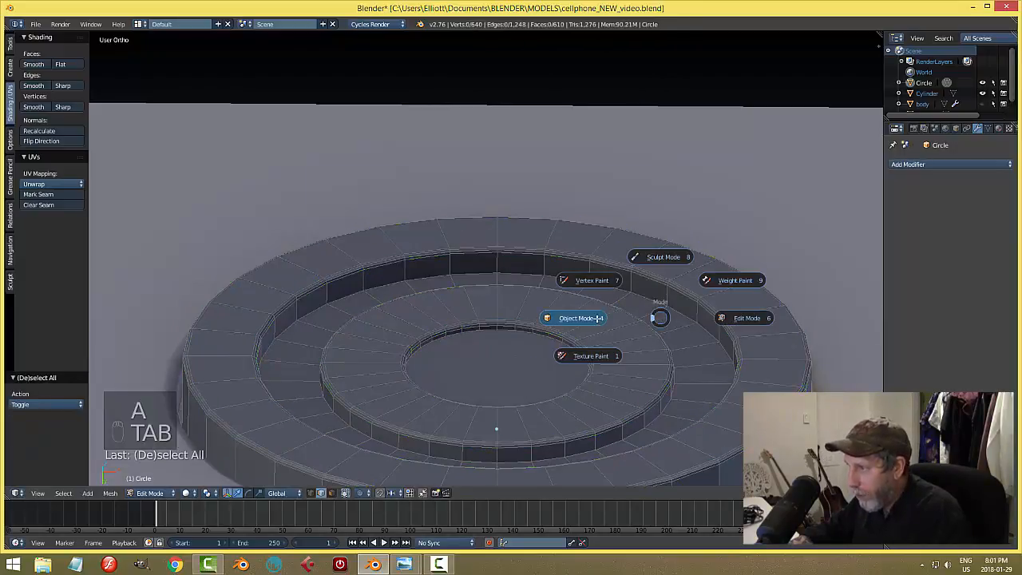
{"action": "scroll", "coordinate": [669, 338], "scroll_direction": "down", "scroll_amount": 2}
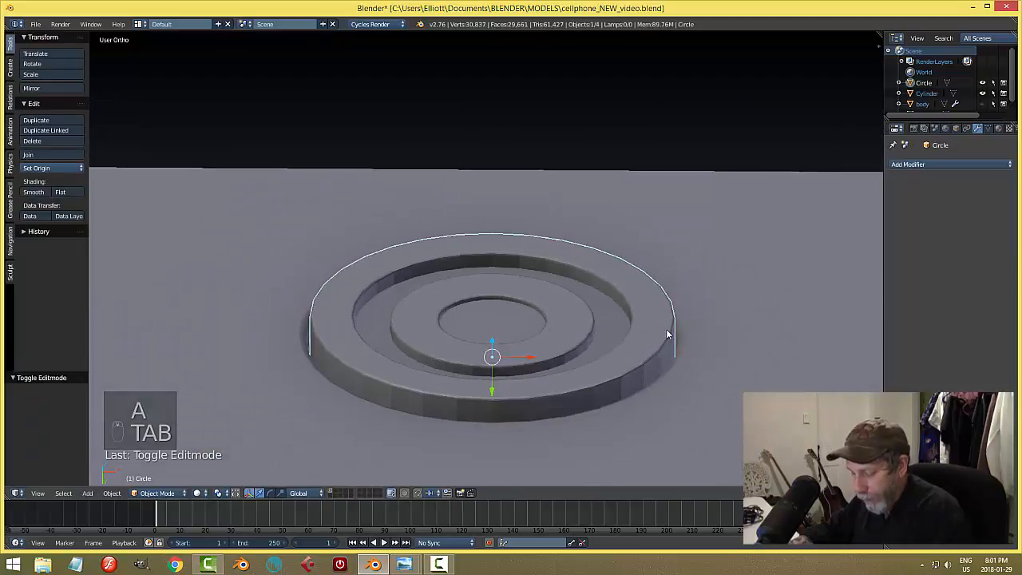
{"action": "key", "text": "ctrl+s"}
Step: Move the disc about 0.051 outward along Y and flatten it along Y by a scale of about 0.558
{"action": "middle_click_drag", "start_coordinate": [666, 332], "coordinate": [596, 368]}
{"action": "right_click", "coordinate": [596, 367]}
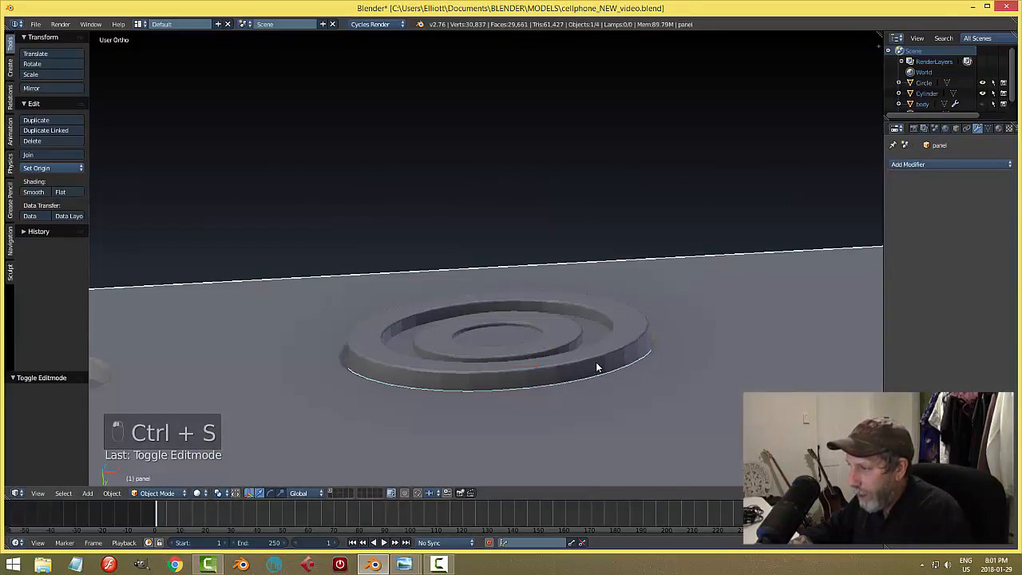
{"action": "right_click", "coordinate": [494, 367]}
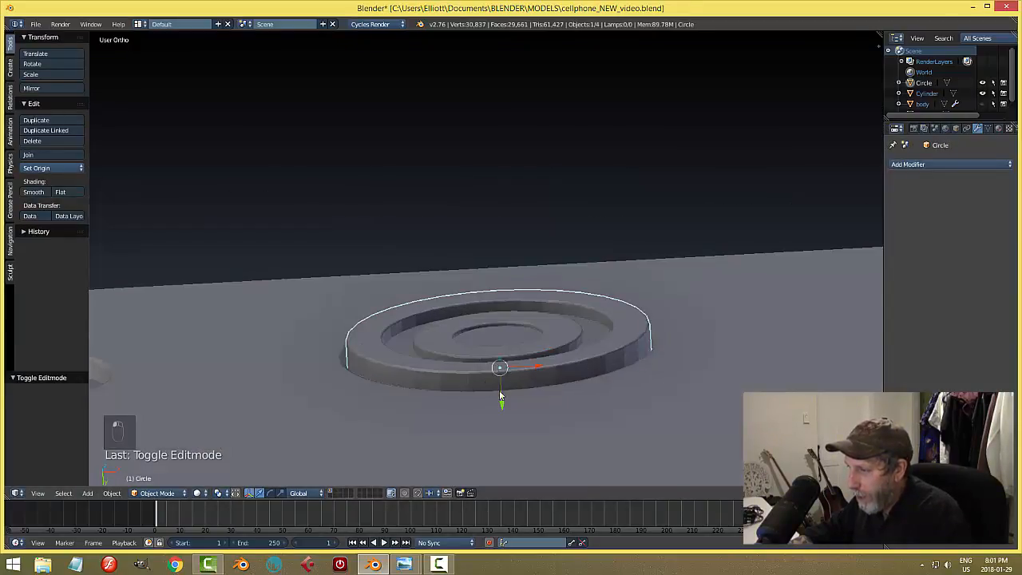
{"action": "left_click_drag", "start_coordinate": [501, 406], "coordinate": [605, 393]}
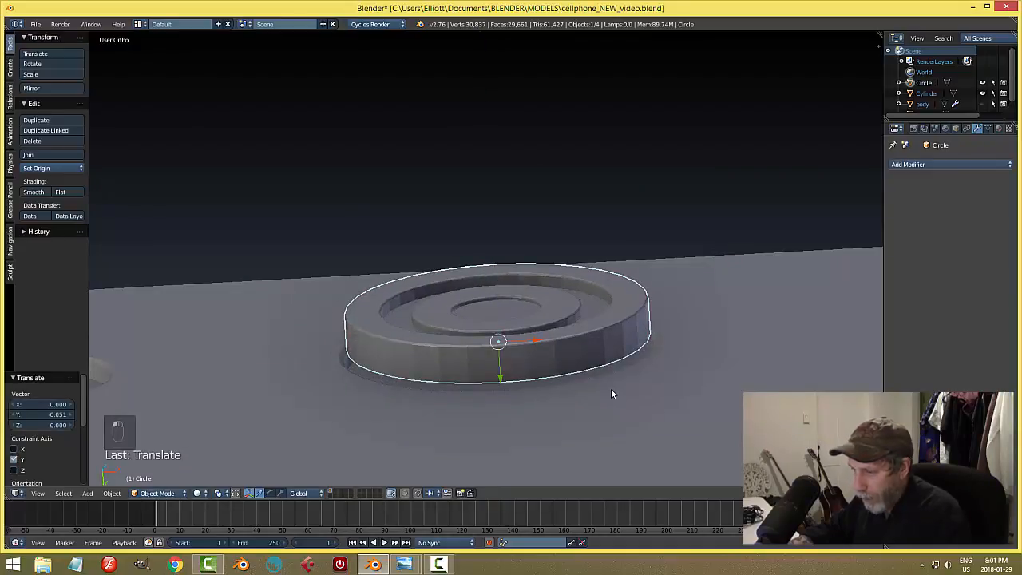
{"action": "key", "text": "s"}
{"action": "key", "text": "y"}
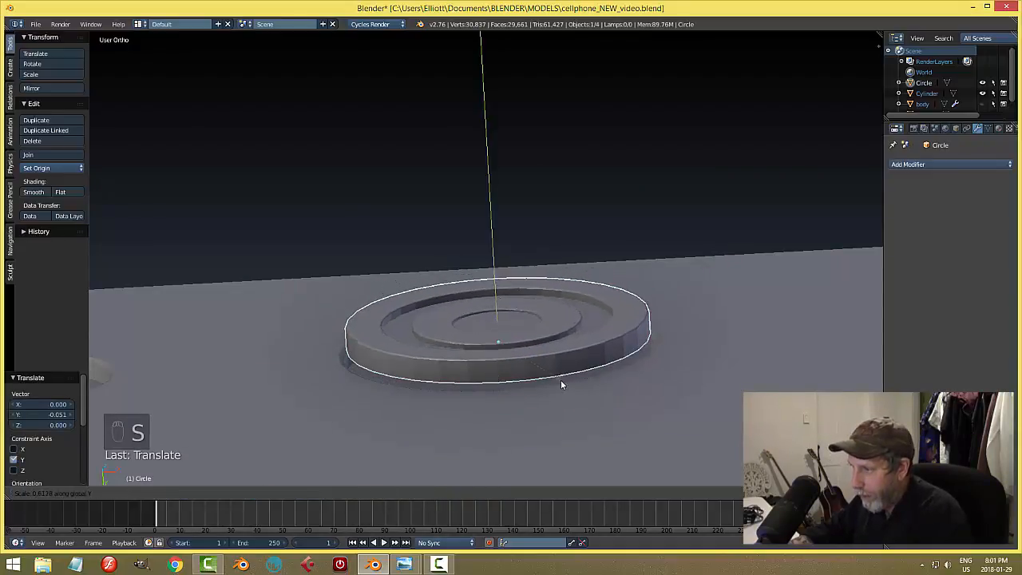
{"action": "left_click", "coordinate": [556, 381]}
Step: Add a Subdivision Surface modifier to the disc with a view level of 2
{"action": "left_click", "coordinate": [912, 163]}
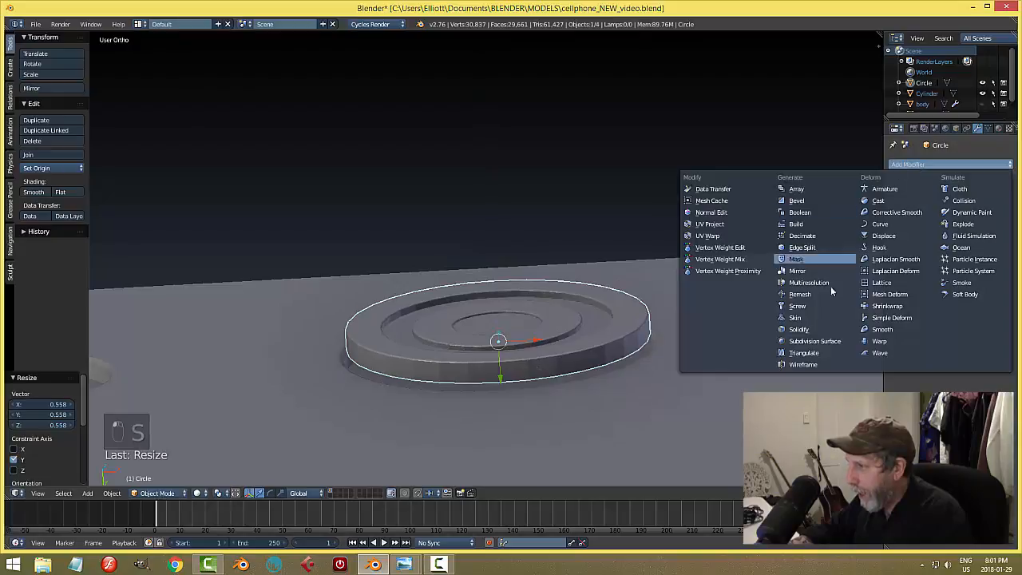
{"action": "left_click", "coordinate": [814, 341]}
{"action": "left_click", "coordinate": [943, 238]}
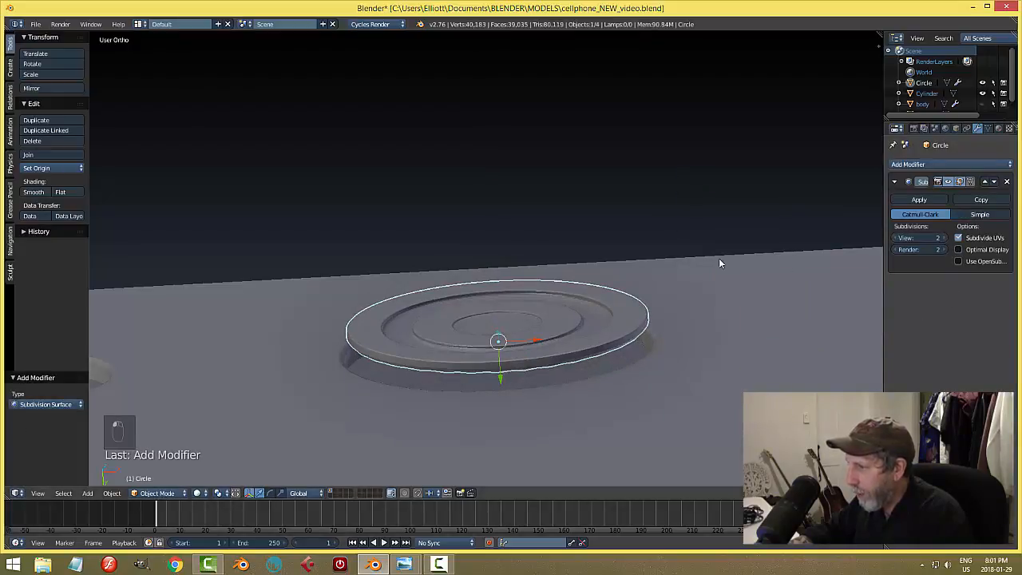
Step: Move the disc about 0.064 along Y to sink it into the round hole of the panel
{"action": "middle_click_drag", "start_coordinate": [719, 258], "coordinate": [515, 356]}
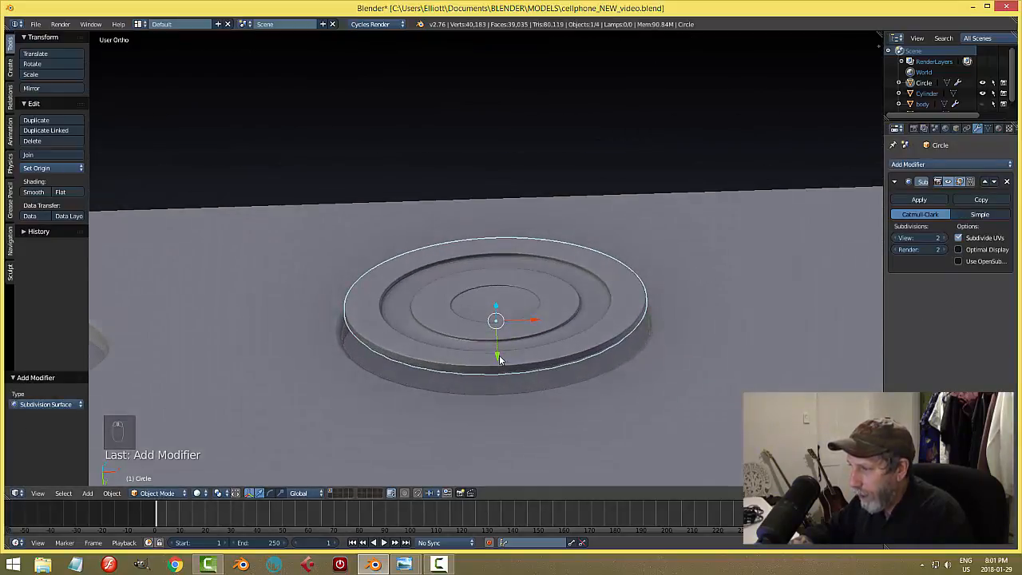
{"action": "left_click_drag", "start_coordinate": [497, 354], "coordinate": [502, 385]}
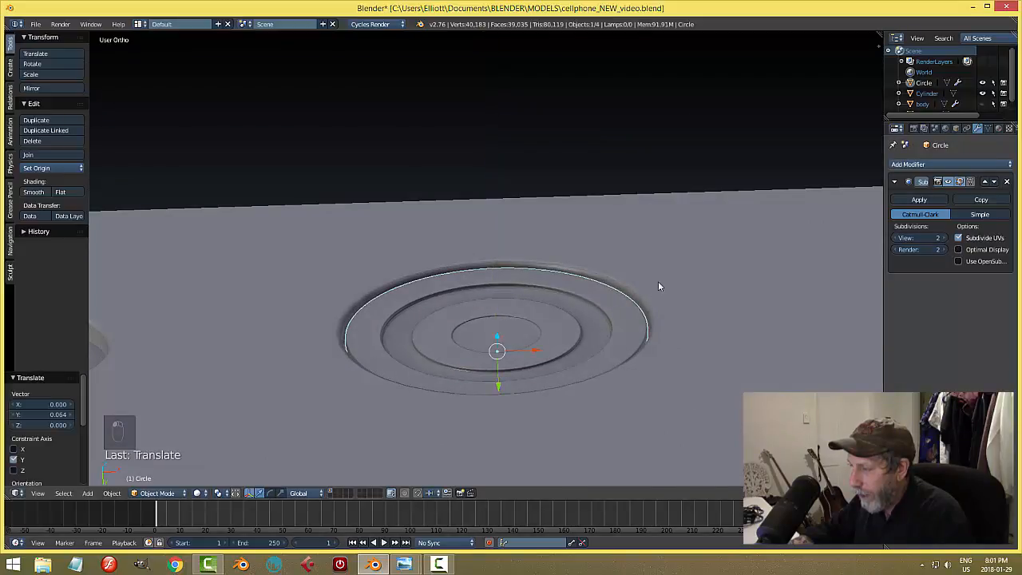
{"action": "middle_click_drag", "start_coordinate": [658, 281], "coordinate": [653, 321]}
{"action": "scroll", "coordinate": [653, 325], "scroll_direction": "down", "scroll_amount": 3}
{"action": "scroll", "coordinate": [651, 296], "scroll_direction": "down", "scroll_amount": 1}
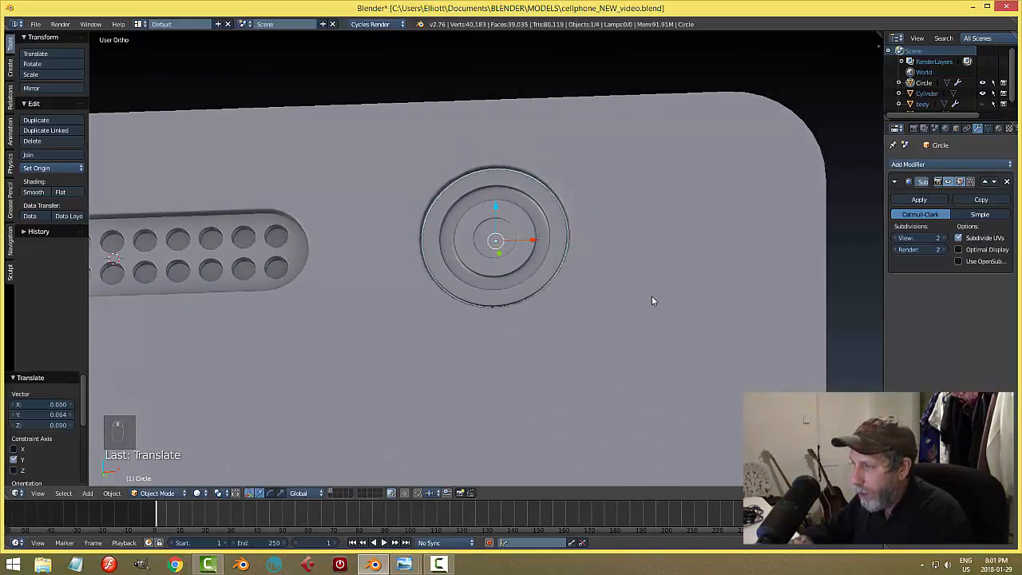
Step: Scale the disc up slightly to close the gap around the panel hole, deselect it and save the file
{"action": "key", "text": "s"}
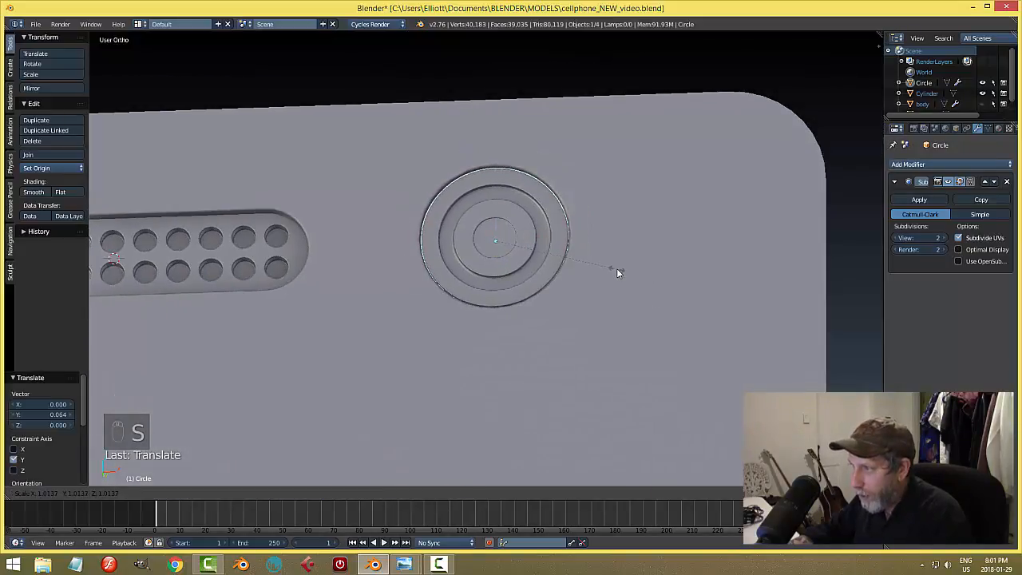
{"action": "right_click", "coordinate": [618, 274]}
{"action": "key", "text": "a"}
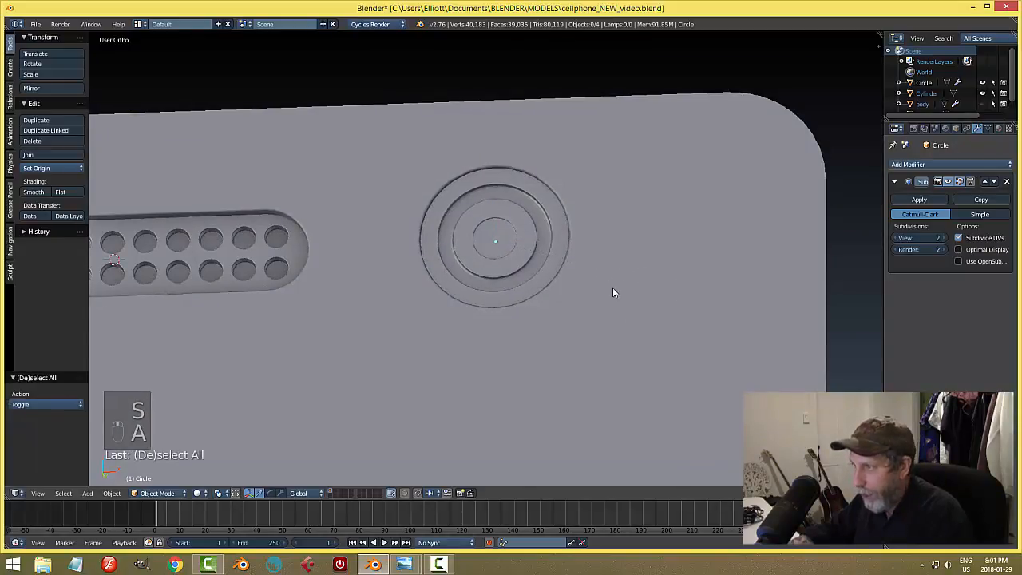
{"action": "mouse_move", "coordinate": [613, 287]}
{"action": "middle_mouse_down"}
{"action": "mouse_move", "coordinate": [605, 229]}
{"action": "mouse_move", "coordinate": [611, 287]}
{"action": "mouse_move", "coordinate": [647, 340]}
{"action": "mouse_move", "coordinate": [653, 299]}
{"action": "mouse_move", "coordinate": [607, 306]}
{"action": "middle_mouse_up"}
{"action": "key", "text": "ctrl+s"}
Step: Move the disc about -0.038 along Y and thicken it along Y by a scale of about 1.292
{"action": "scroll", "coordinate": [607, 280], "scroll_direction": "down", "scroll_amount": 4}
{"action": "scroll", "coordinate": [470, 233], "scroll_direction": "up", "scroll_amount": 3}
{"action": "right_click", "coordinate": [468, 228]}
{"action": "middle_click_drag", "start_coordinate": [543, 304], "coordinate": [515, 236]}
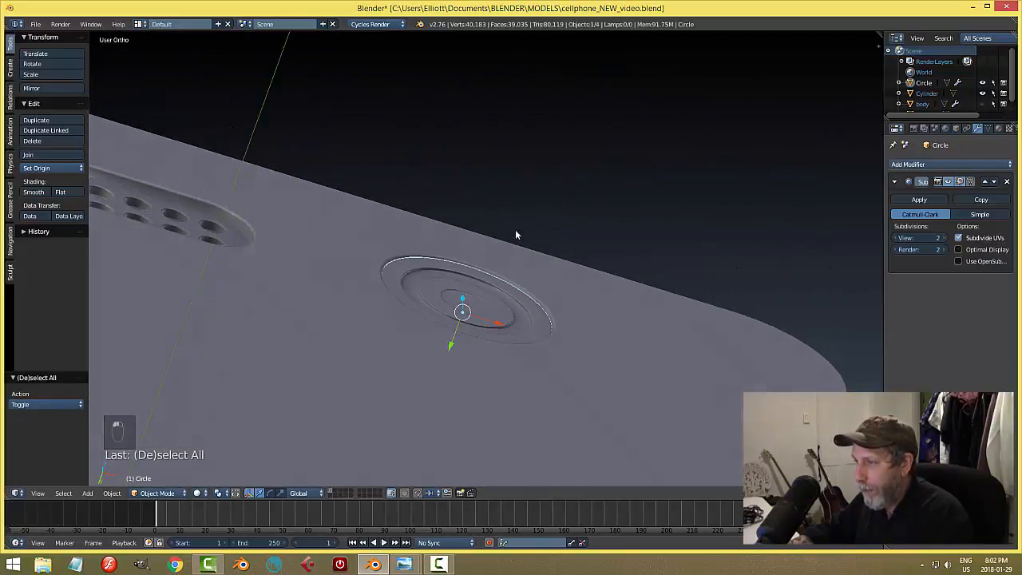
{"action": "left_click_drag", "start_coordinate": [452, 351], "coordinate": [460, 338]}
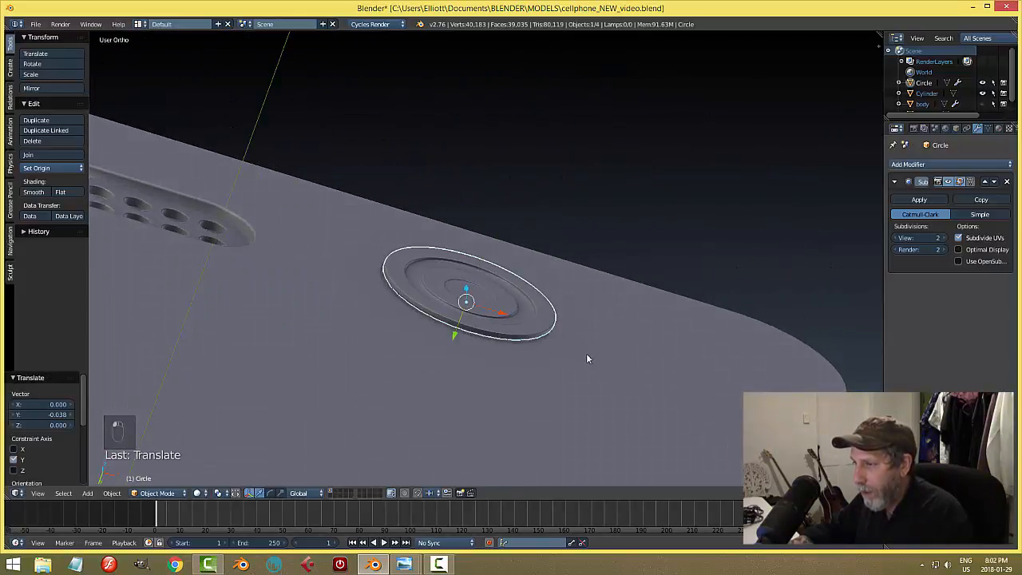
{"action": "key", "text": "s"}
{"action": "key", "text": "y"}
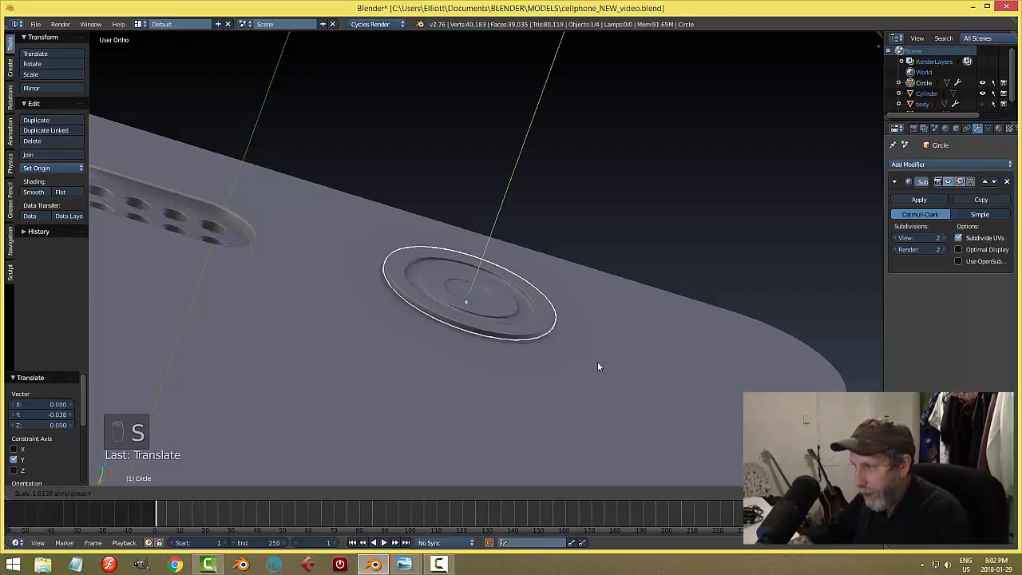
{"action": "left_click", "coordinate": [629, 380]}
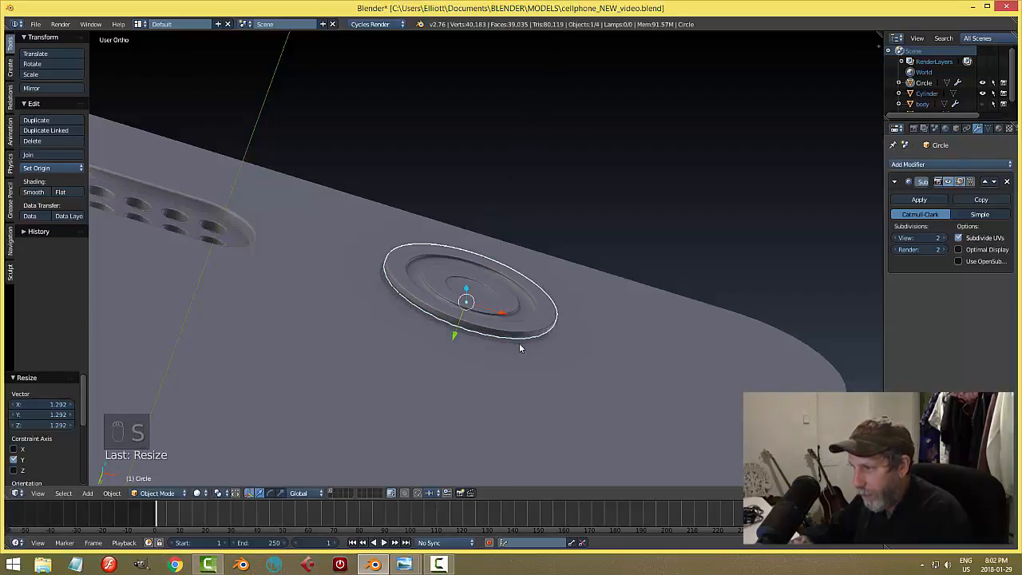
Step: Sink the thickened disc back into the panel's round hole along Y and deselect it
{"action": "left_click_drag", "start_coordinate": [455, 336], "coordinate": [451, 347]}
{"action": "key", "text": "a"}
{"action": "middle_click_drag", "start_coordinate": [561, 344], "coordinate": [516, 326]}
{"action": "scroll", "coordinate": [525, 385], "scroll_direction": "down", "scroll_amount": 2}
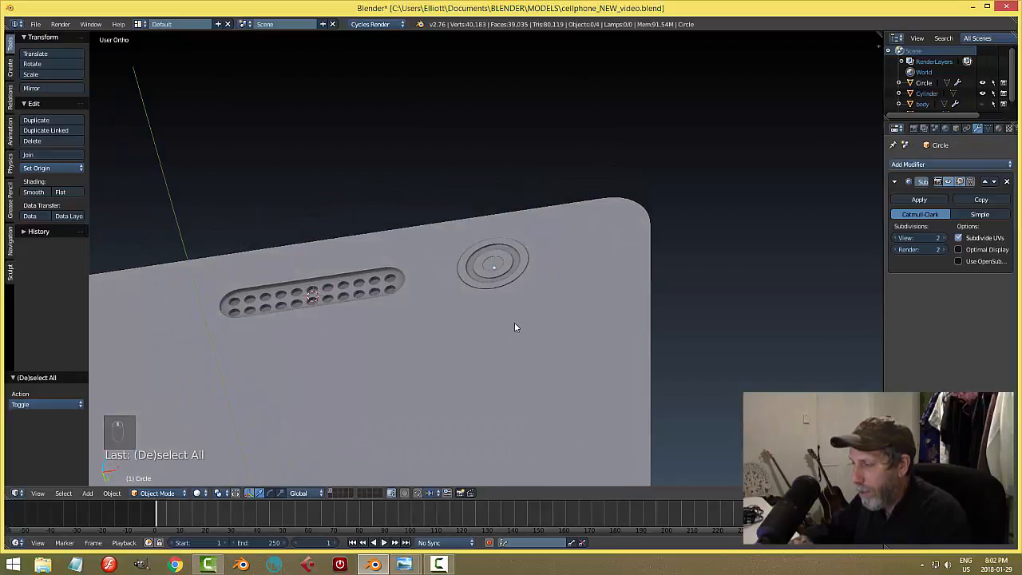
{"action": "scroll", "coordinate": [527, 311], "scroll_direction": "up", "scroll_amount": 6}
{"action": "scroll", "coordinate": [533, 288], "scroll_direction": "down", "scroll_amount": 3}
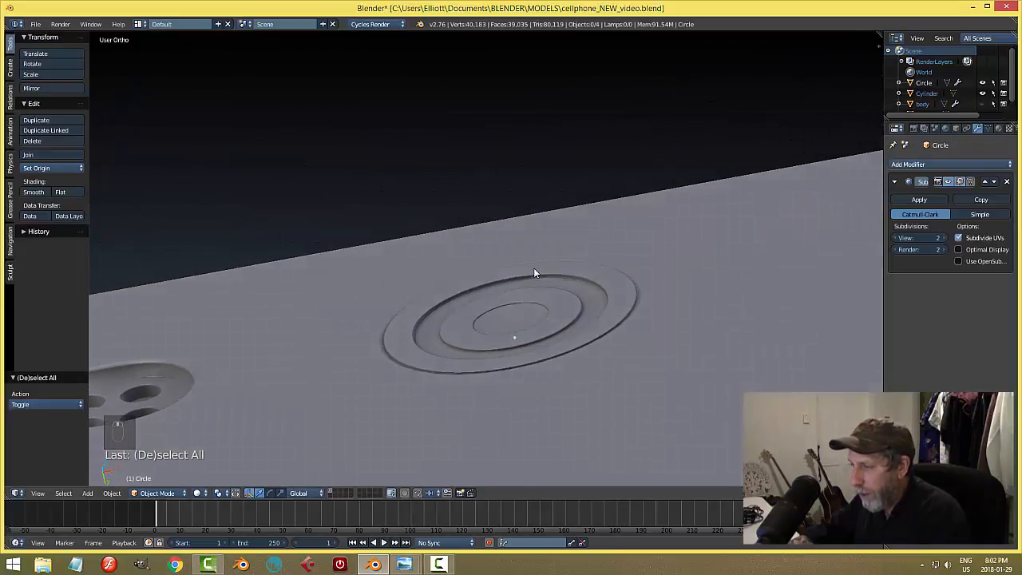
{"action": "middle_click_drag", "start_coordinate": [534, 267], "coordinate": [551, 339]}
{"action": "scroll", "coordinate": [550, 356], "scroll_direction": "up", "scroll_amount": 2}
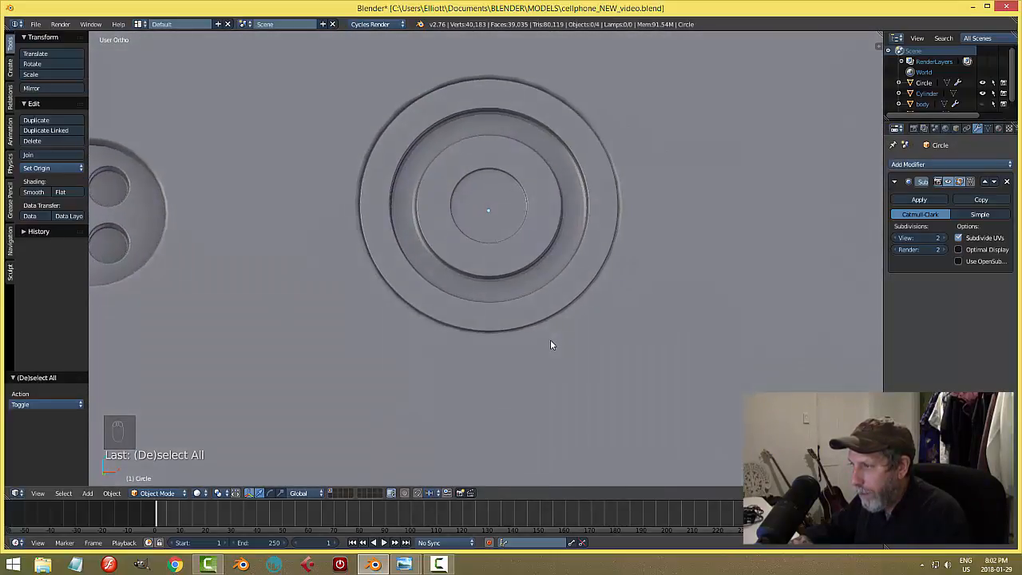
Step: Apply smooth shading to the disc, deselect it and save the file
{"action": "right_click", "coordinate": [509, 246]}
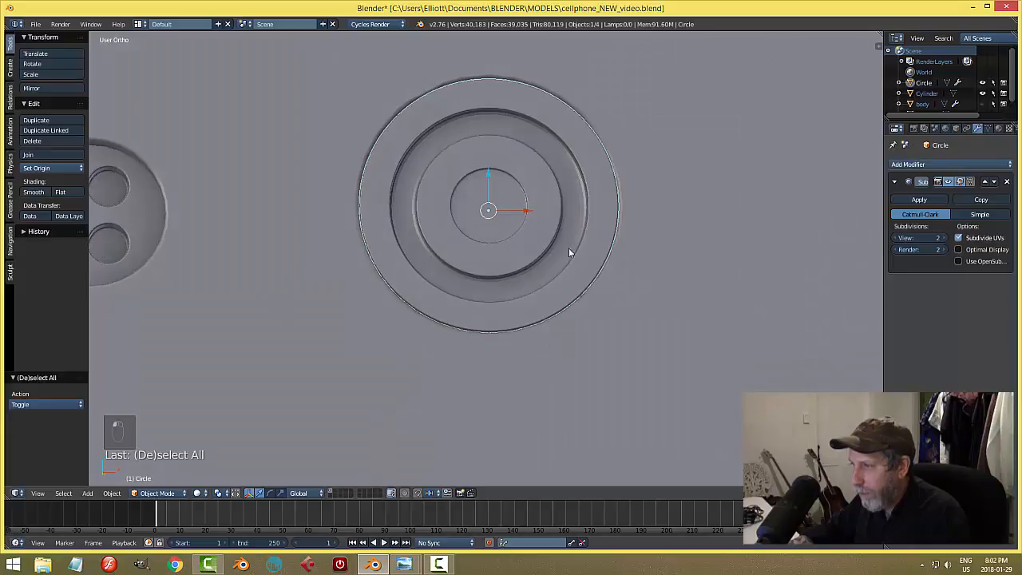
{"action": "left_click", "coordinate": [50, 192]}
{"action": "scroll", "coordinate": [595, 220], "scroll_direction": "down", "scroll_amount": 4}
{"action": "key", "text": "a"}
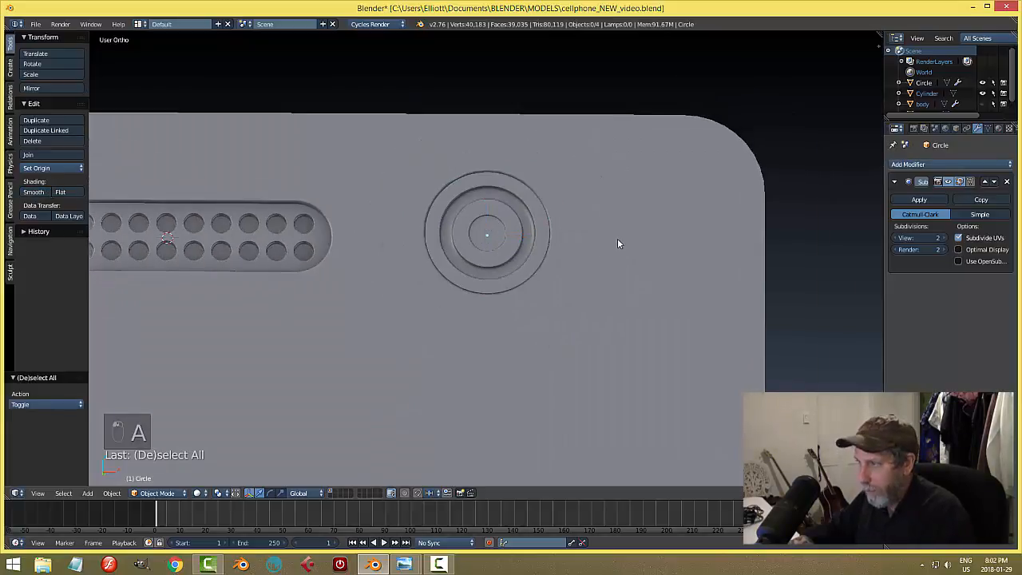
{"action": "key", "text": "ctrl+s"}
{"action": "scroll", "coordinate": [619, 242], "scroll_direction": "down", "scroll_amount": 3}
{"action": "middle_click_drag", "start_coordinate": [590, 260], "coordinate": [482, 262]}
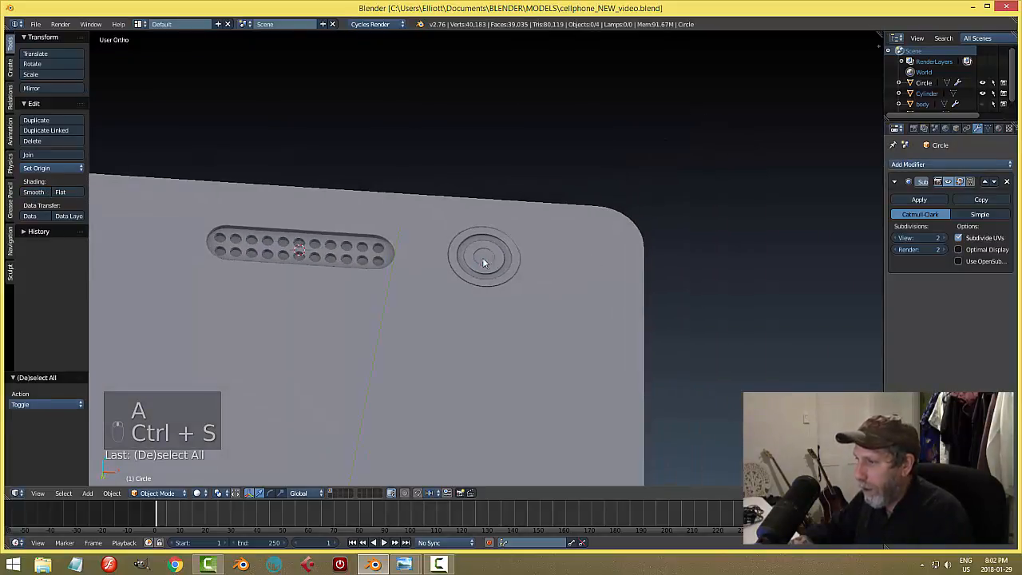
{"action": "right_click", "coordinate": [483, 262]}
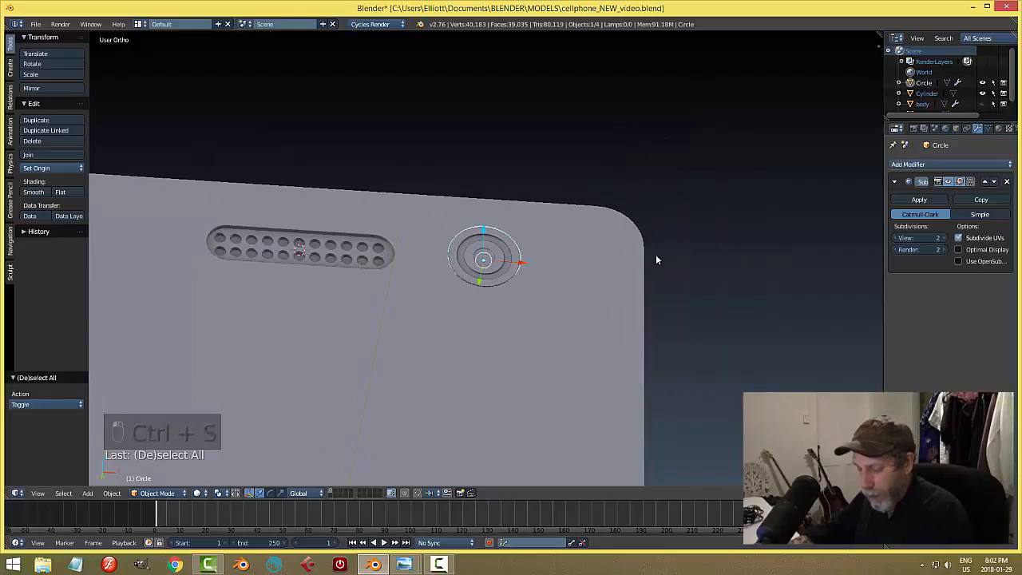
{"action": "key", "text": "a"}
{"action": "scroll", "coordinate": [627, 259], "scroll_direction": "down", "scroll_amount": 2}
{"action": "key", "text": "ctrl+s"}
{"action": "scroll", "coordinate": [625, 249], "scroll_direction": "down", "scroll_amount": 2}
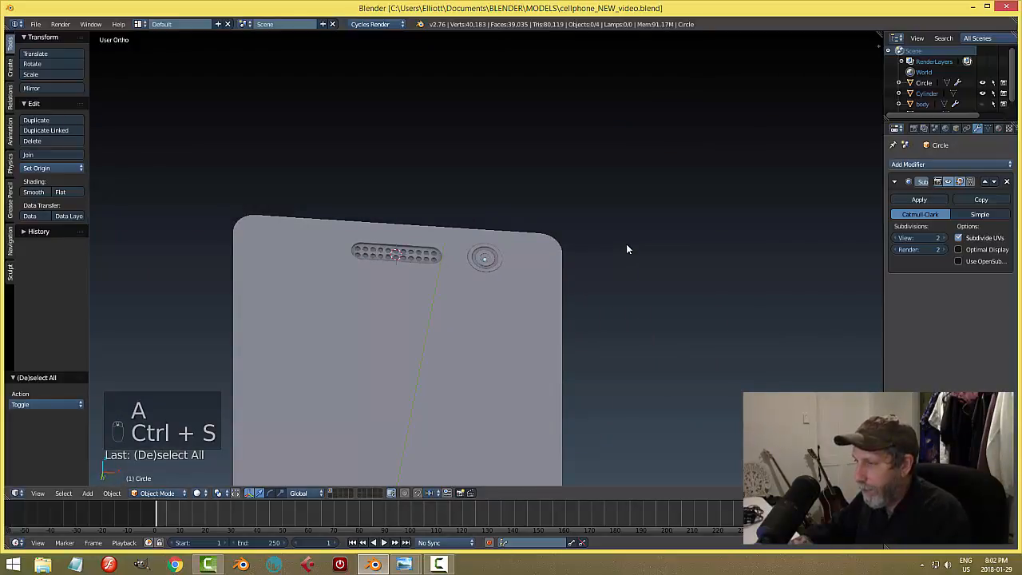
Step: Add a cube mesh in the wireframe front view over the phone reference image
{"action": "key", "text": "KP_1"}
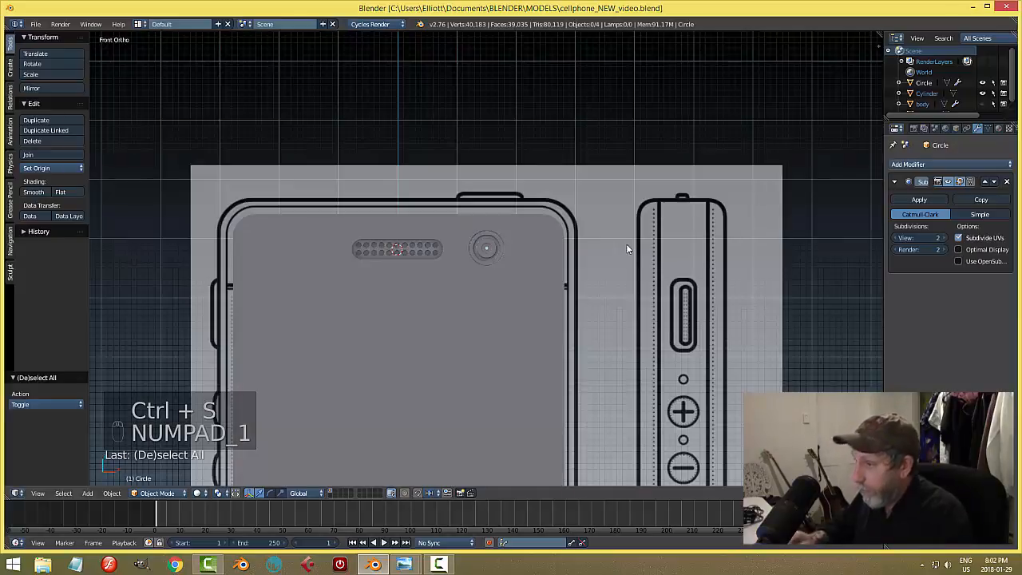
{"action": "scroll", "coordinate": [601, 275], "scroll_direction": "down", "scroll_amount": 2}
{"action": "middle_click_drag", "start_coordinate": [548, 335], "coordinate": [568, 181], "text": "shift"}
{"action": "key", "text": "z"}
{"action": "left_click", "coordinate": [803, 224]}
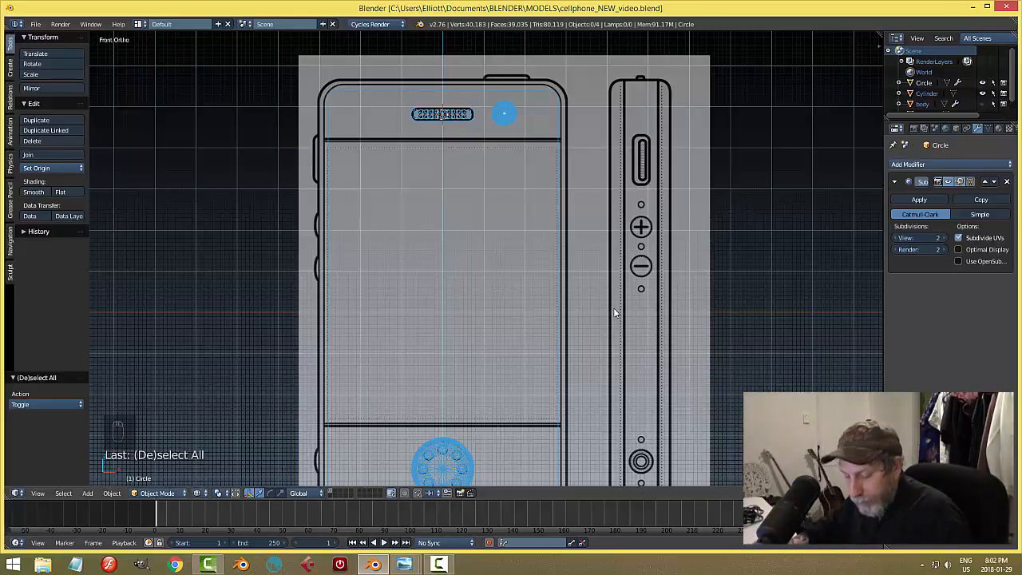
{"action": "key", "text": "shift+a"}
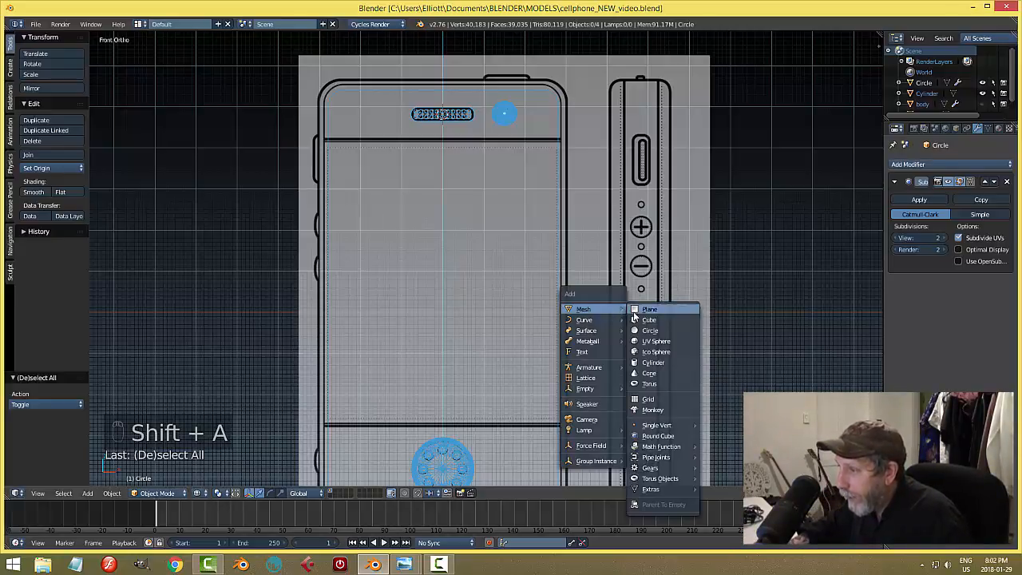
{"action": "left_click", "coordinate": [648, 319]}
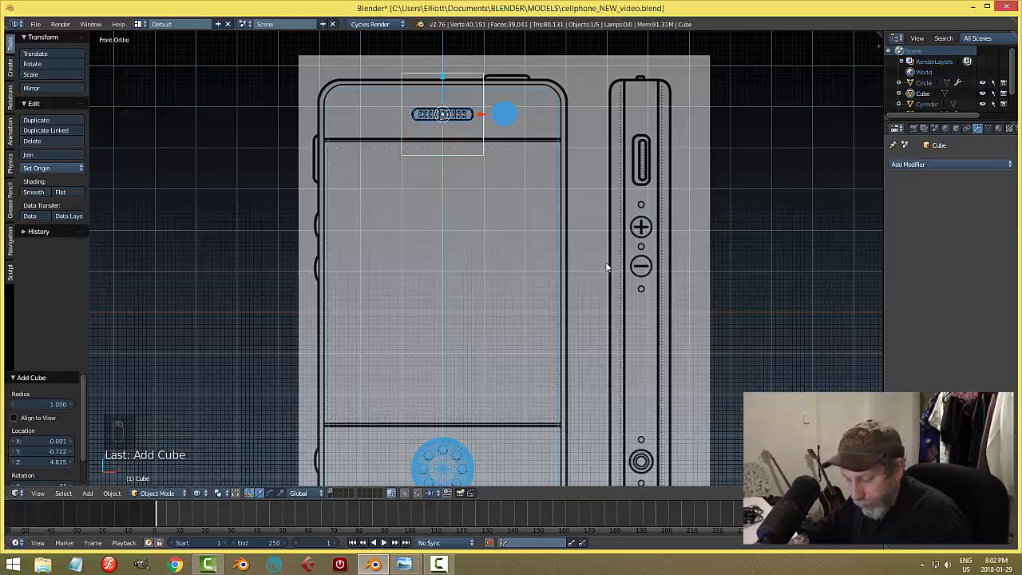
Step: Flatten the cube along Z by a scale of about 0.04 and move it about -0.621 along Z onto the upper divider line
{"action": "key", "text": "s"}
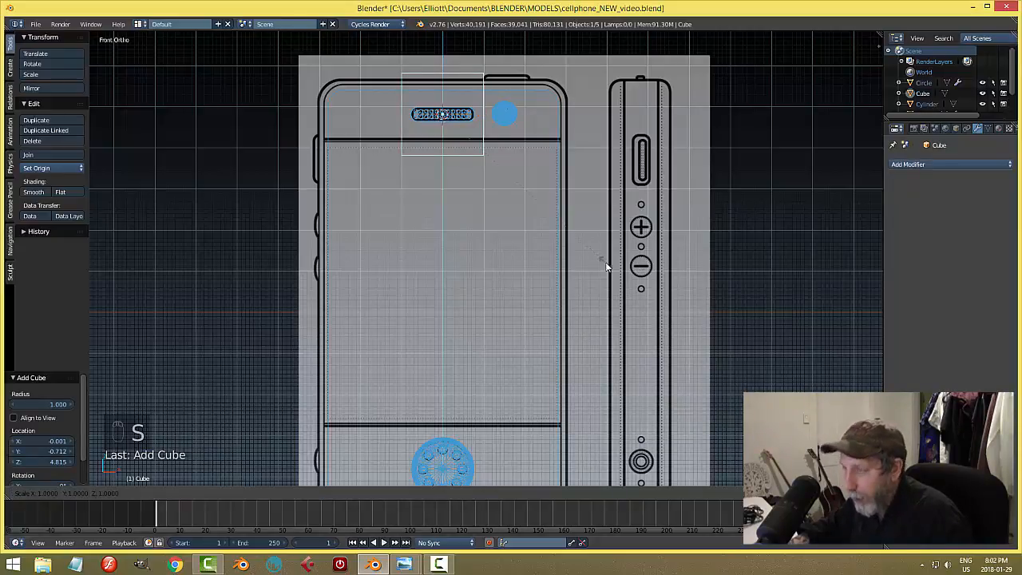
{"action": "key", "text": "z"}
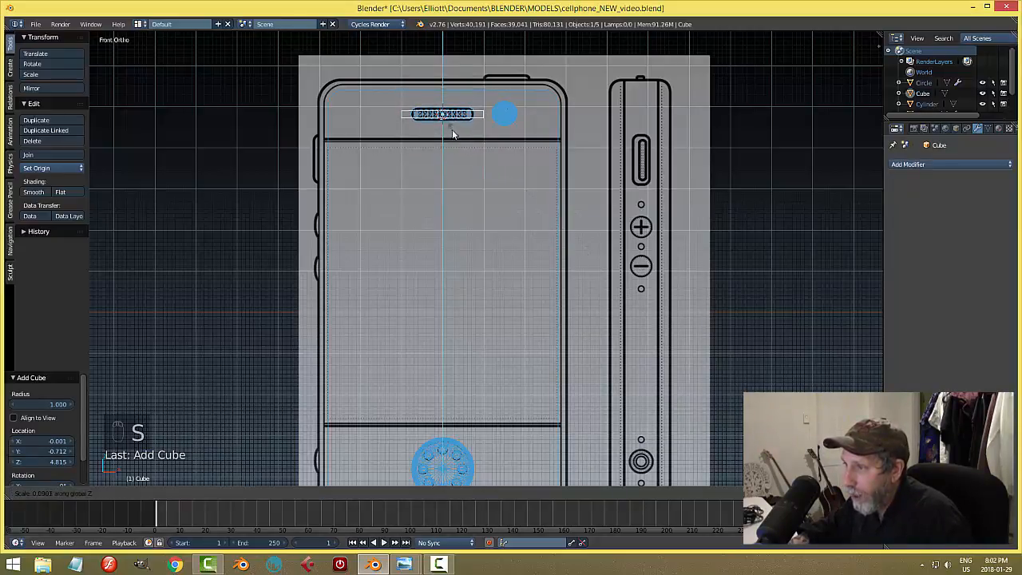
{"action": "left_click", "coordinate": [445, 125]}
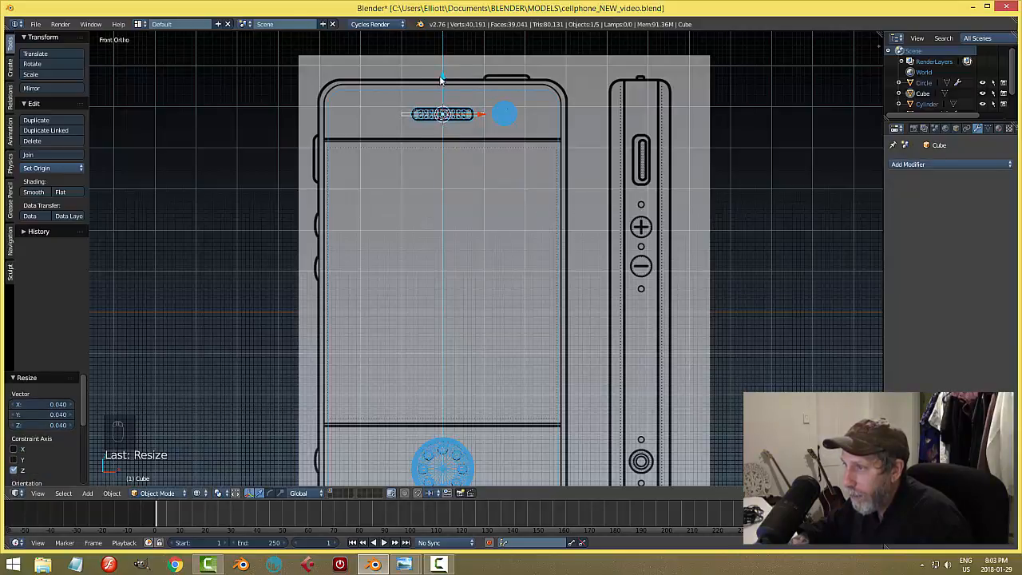
{"action": "key", "text": "g"}
{"action": "key", "text": "z"}
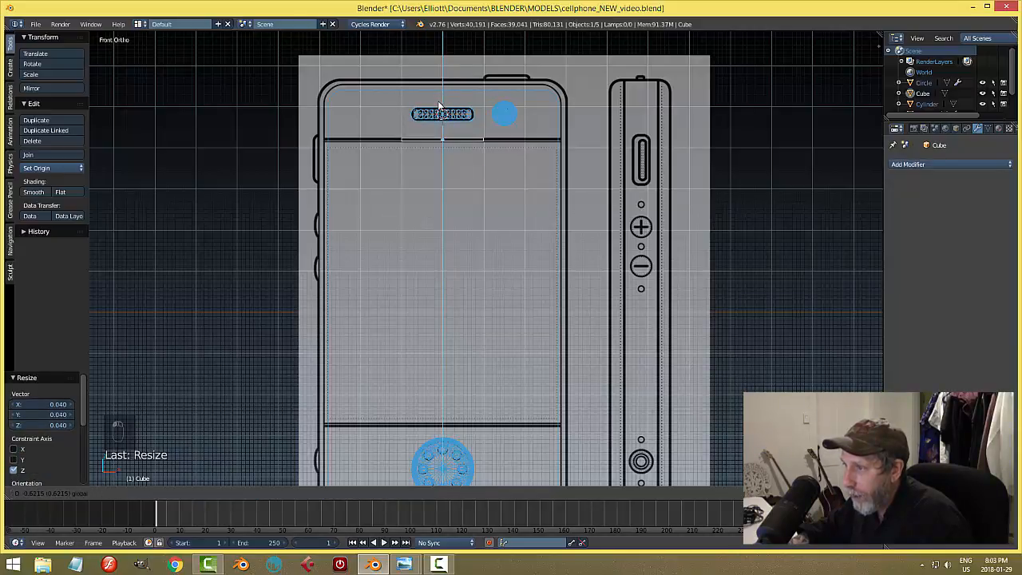
{"action": "left_click", "coordinate": [438, 103]}
Step: Widen the bar along X by a scale of about 2.752 and shift it about 0.016 along X to center it on the divider
{"action": "scroll", "coordinate": [482, 158], "scroll_direction": "up", "scroll_amount": 3}
{"action": "middle_click_drag", "start_coordinate": [495, 129], "coordinate": [501, 245], "text": "shift"}
{"action": "scroll", "coordinate": [492, 246], "scroll_direction": "up", "scroll_amount": 2}
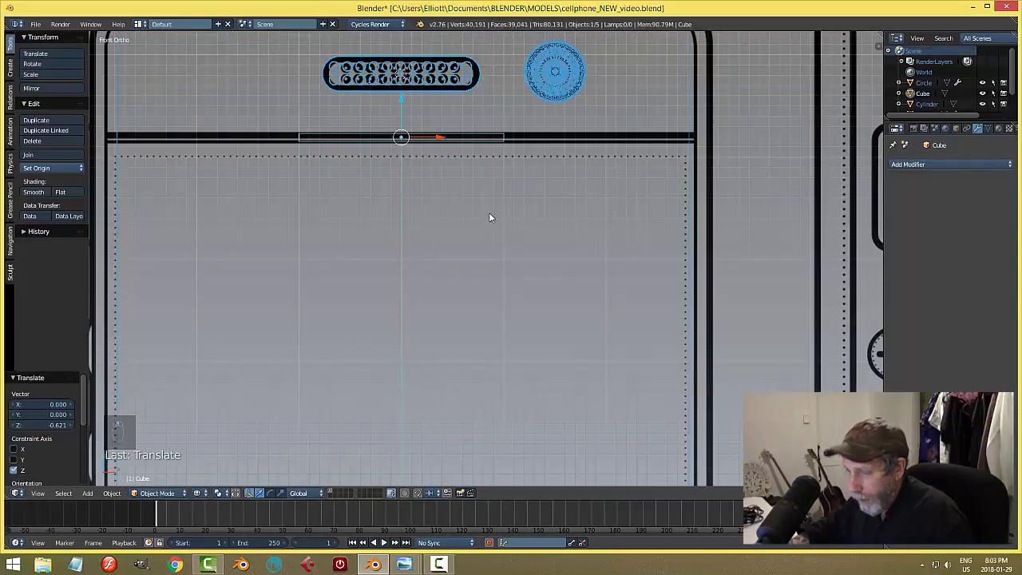
{"action": "key", "text": "s"}
{"action": "key", "text": "x"}
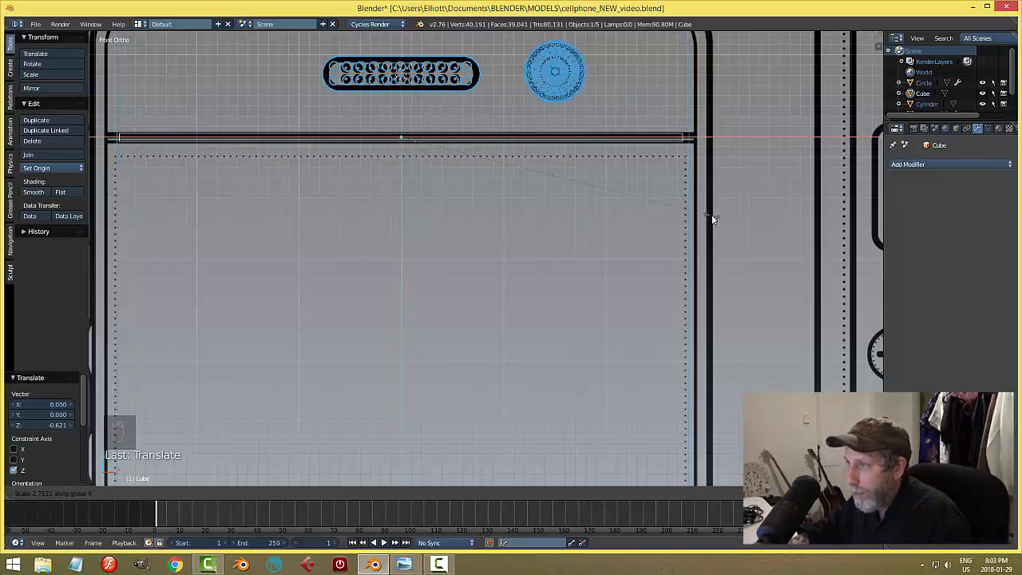
{"action": "left_click", "coordinate": [711, 214]}
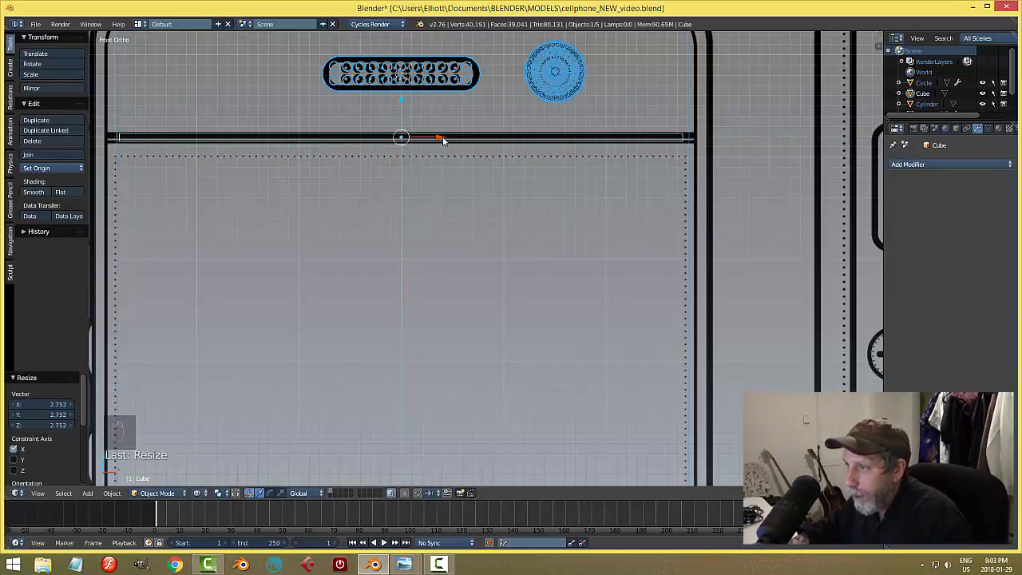
{"action": "left_click_drag", "start_coordinate": [440, 137], "coordinate": [443, 140]}
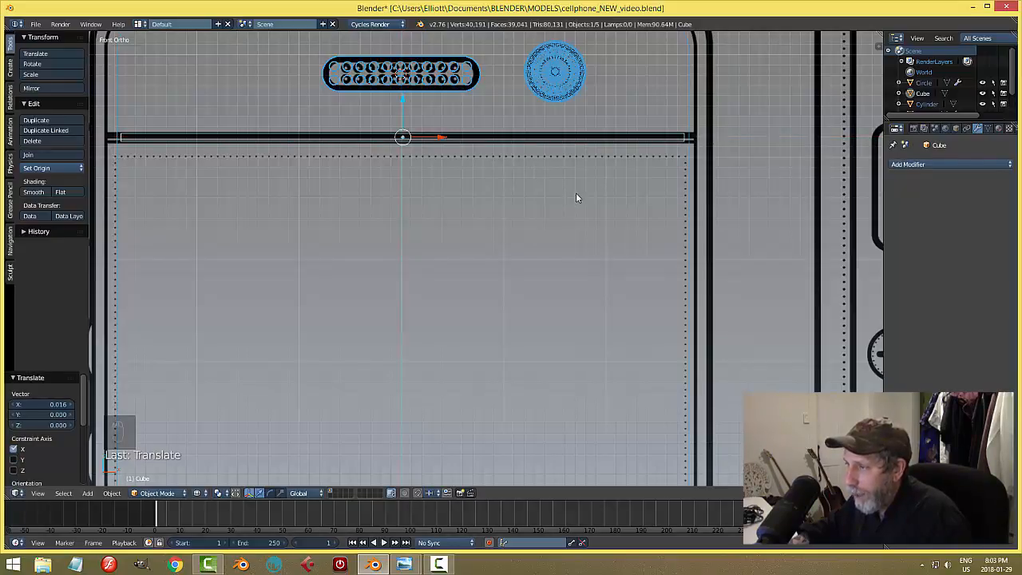
Step: In solid view, thin the bar along Y by a scale of about 0.046 and move it about -0.058 along Y
{"action": "scroll", "coordinate": [577, 197], "scroll_direction": "down", "scroll_amount": 4}
{"action": "key", "text": "z"}
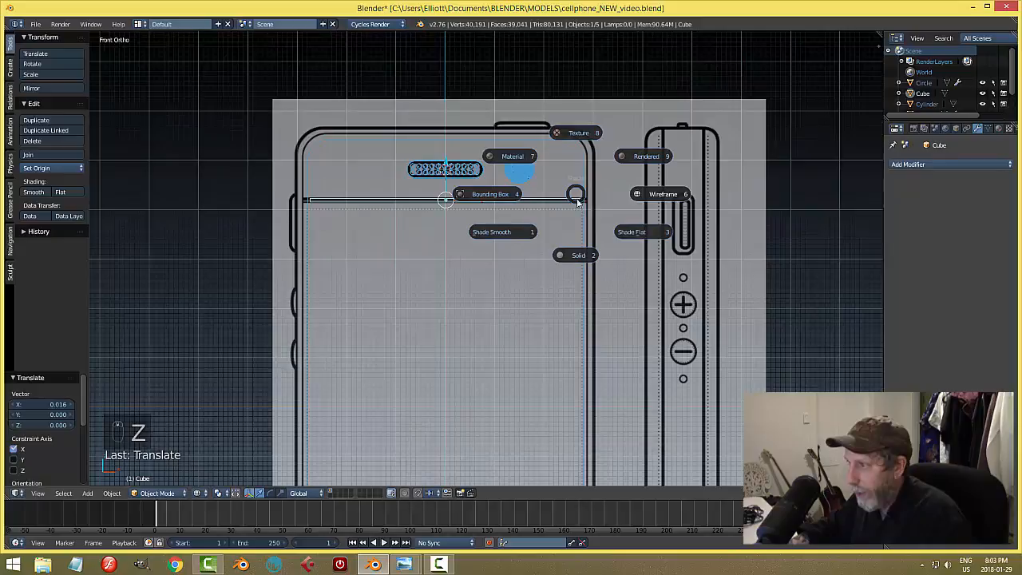
{"action": "left_click", "coordinate": [575, 254]}
{"action": "mouse_move", "coordinate": [626, 186]}
{"action": "middle_mouse_down"}
{"action": "mouse_move", "coordinate": [579, 218]}
{"action": "mouse_move", "coordinate": [527, 231]}
{"action": "middle_mouse_up"}
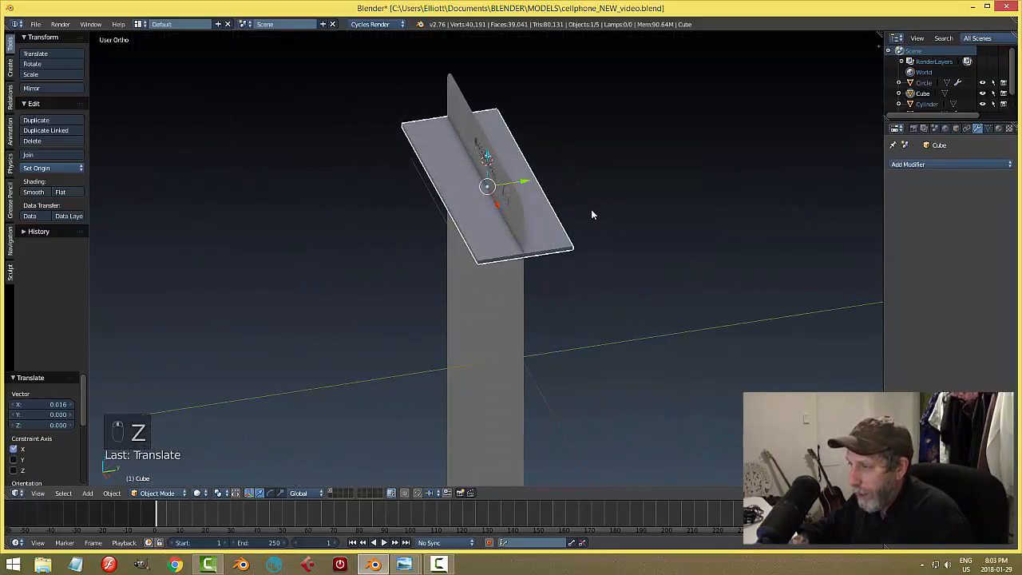
{"action": "key", "text": "s"}
{"action": "key", "text": "y"}
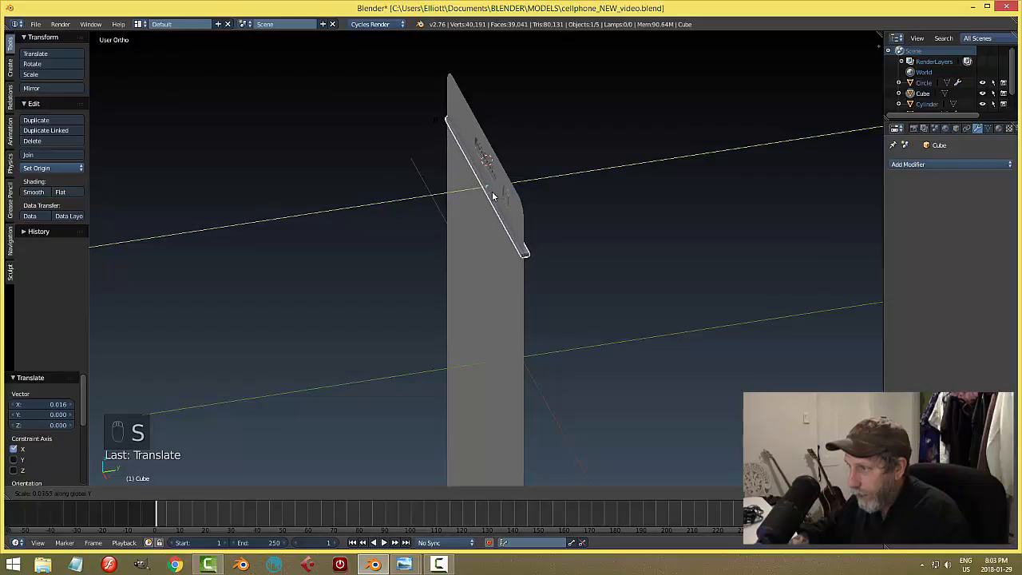
{"action": "left_click", "coordinate": [494, 194]}
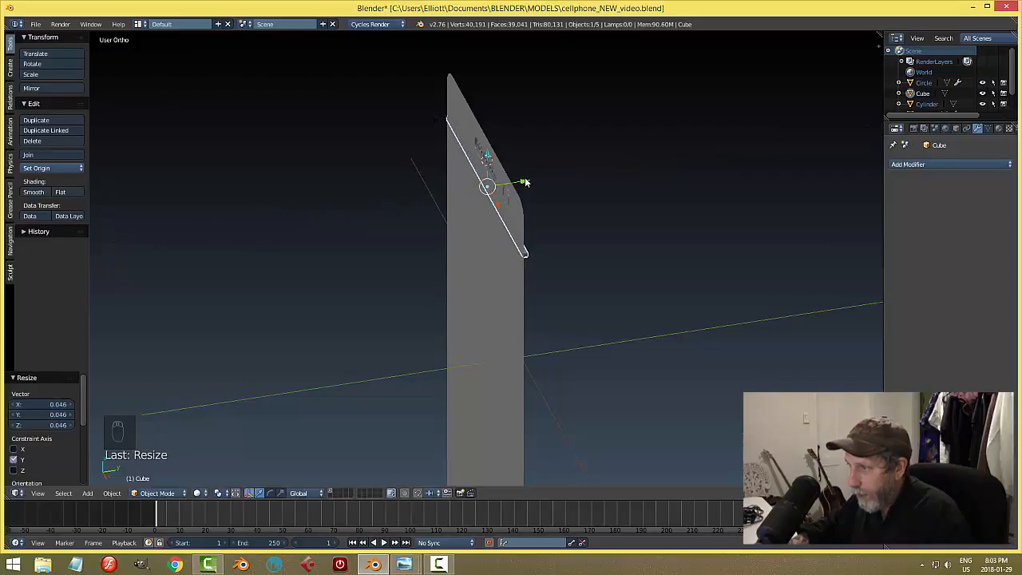
{"action": "left_click_drag", "start_coordinate": [526, 183], "coordinate": [523, 184]}
Step: Reduce the bar's depth further along Y by a scale of about 0.658
{"action": "scroll", "coordinate": [586, 246], "scroll_direction": "up", "scroll_amount": 1}
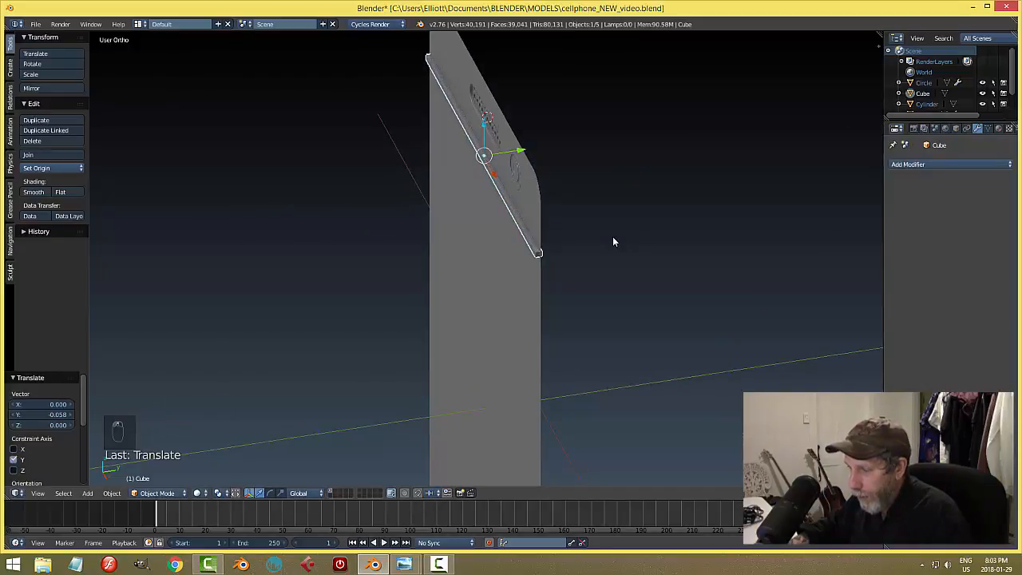
{"action": "key", "text": "s"}
{"action": "key", "text": "y"}
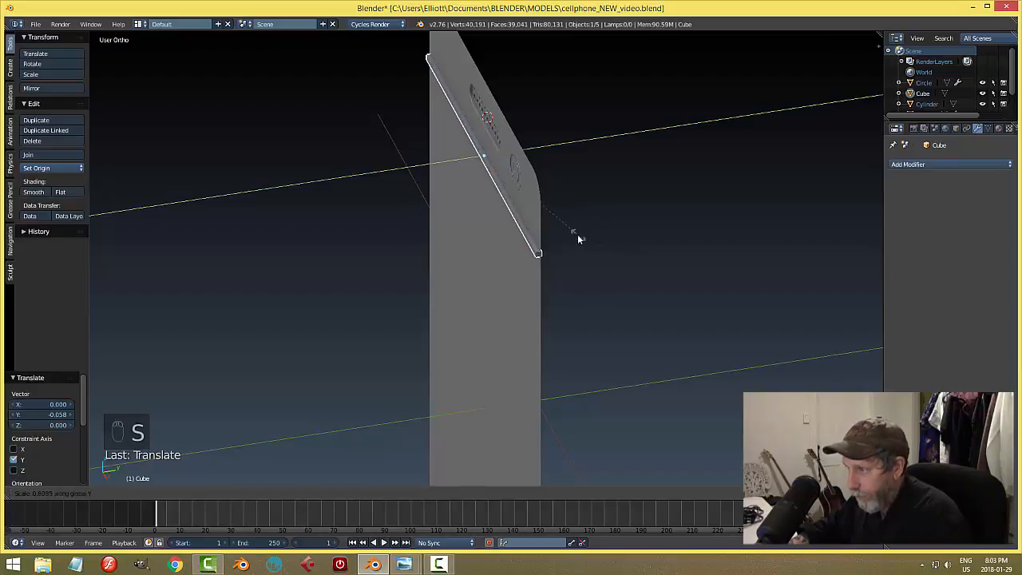
{"action": "left_click", "coordinate": [559, 236]}
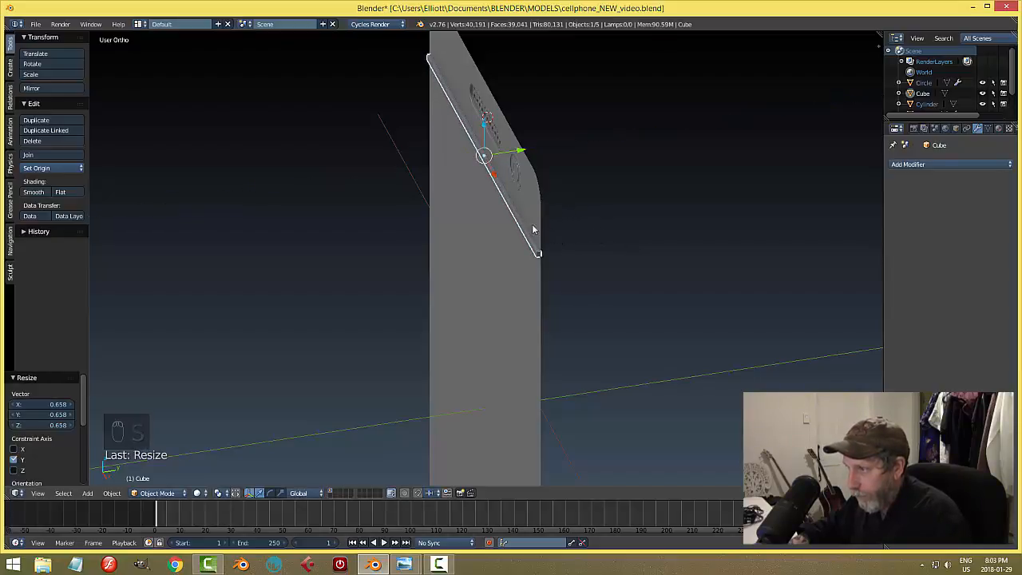
Step: Apply the divider bar's rotation and scale
{"action": "middle_click_drag", "start_coordinate": [559, 236], "coordinate": [669, 170]}
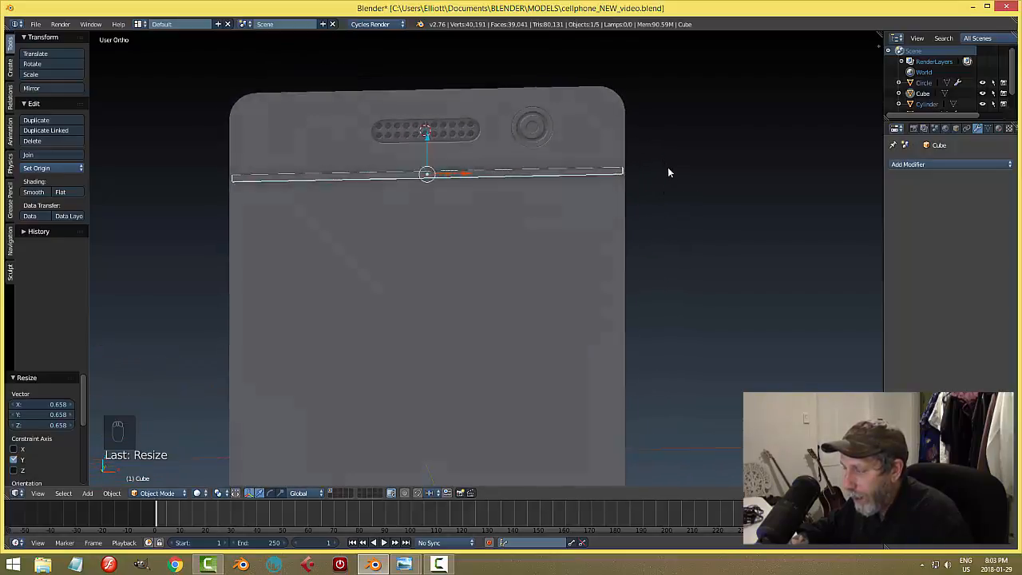
{"action": "scroll", "coordinate": [579, 210], "scroll_direction": "up", "scroll_amount": 5}
{"action": "scroll", "coordinate": [503, 182], "scroll_direction": "down", "scroll_amount": 2}
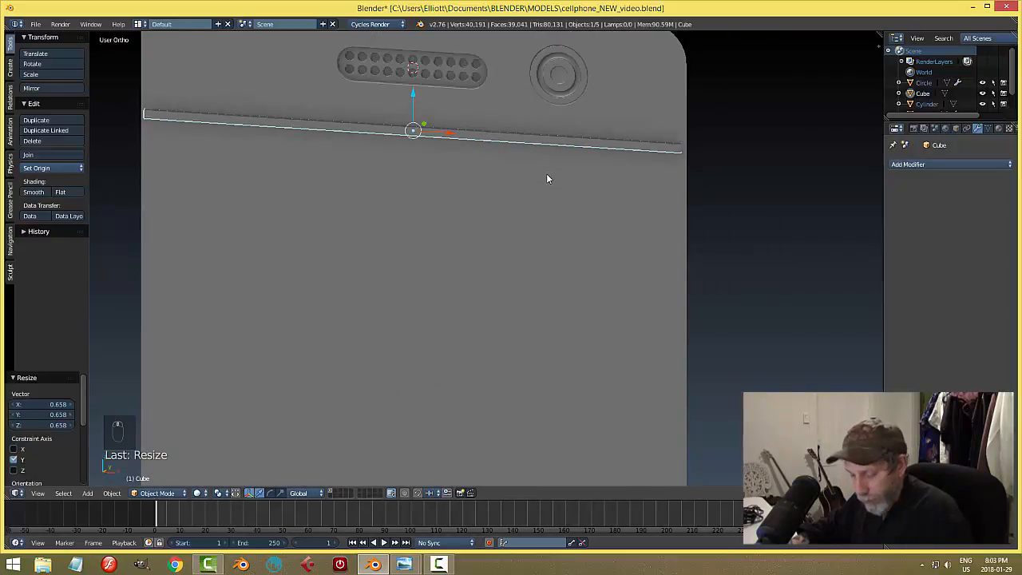
{"action": "key", "text": "ctrl+a"}
{"action": "left_click", "coordinate": [536, 188]}
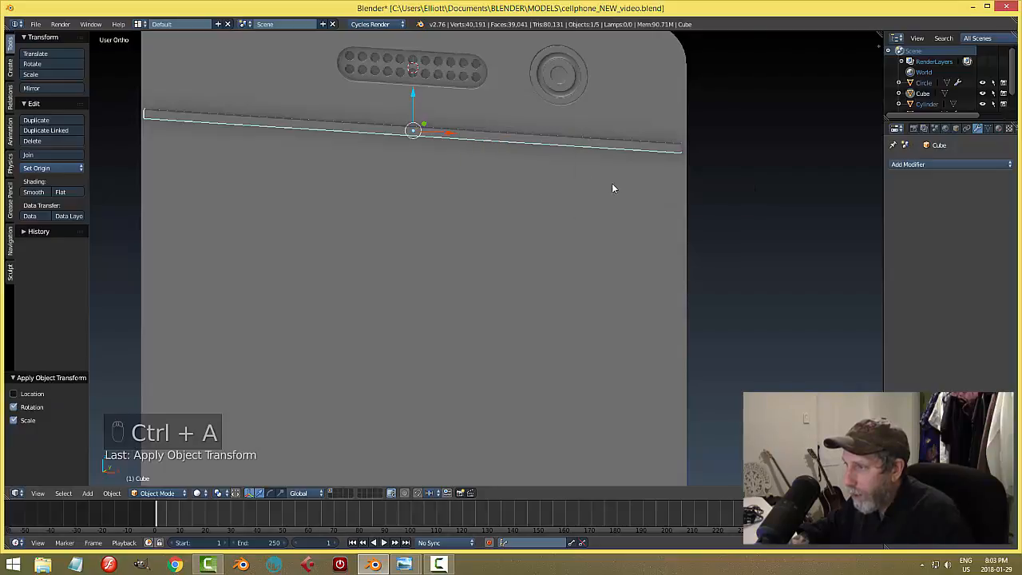
Step: Add a Bevel modifier with 2 segments to the divider bar
{"action": "left_click", "coordinate": [905, 165]}
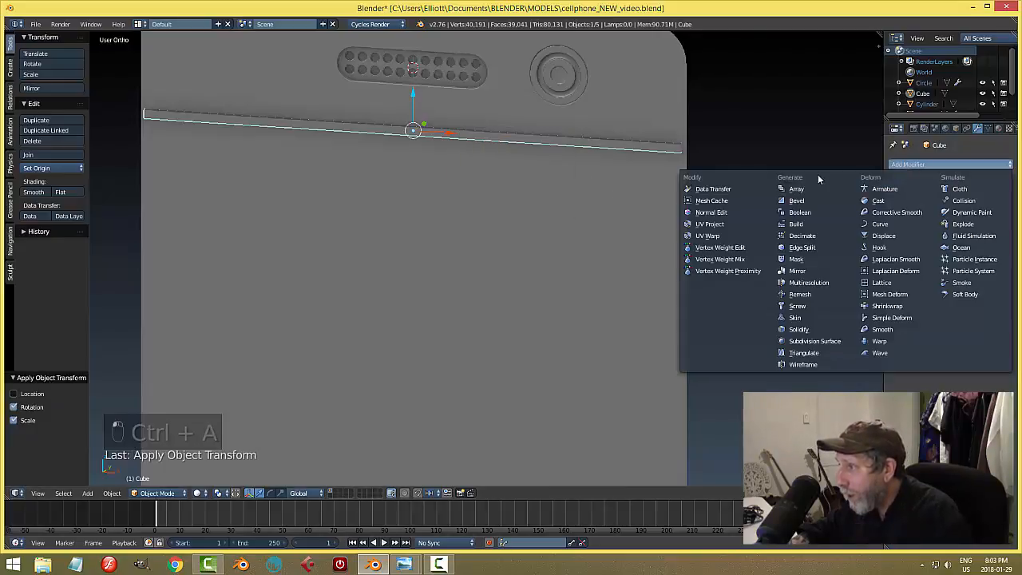
{"action": "left_click", "coordinate": [786, 203]}
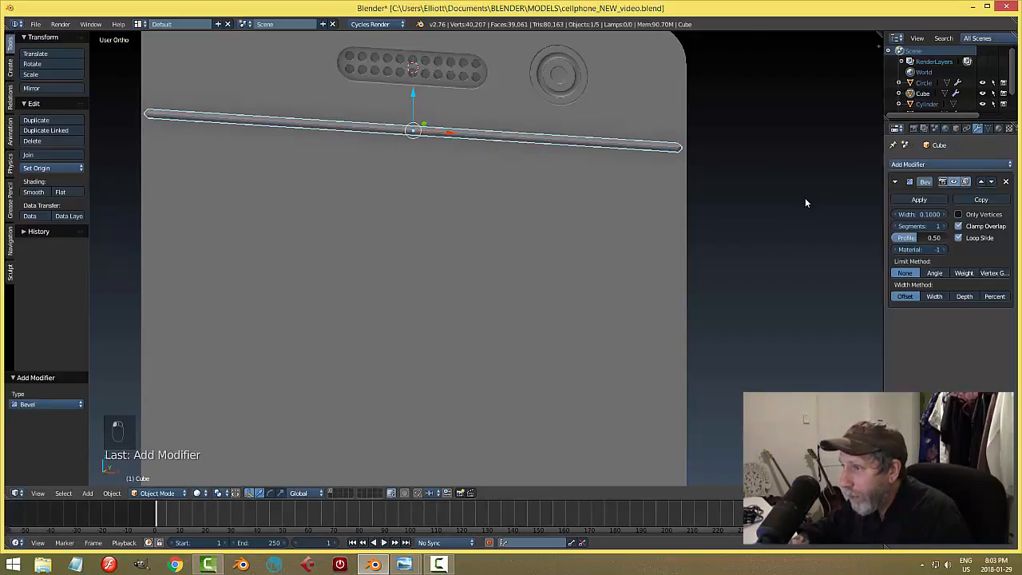
{"action": "left_click", "coordinate": [943, 226]}
{"action": "scroll", "coordinate": [728, 174], "scroll_direction": "down", "scroll_amount": 2}
{"action": "middle_click_drag", "start_coordinate": [728, 174], "coordinate": [652, 160]}
{"action": "key", "text": "a"}
{"action": "scroll", "coordinate": [644, 206], "scroll_direction": "up", "scroll_amount": 2}
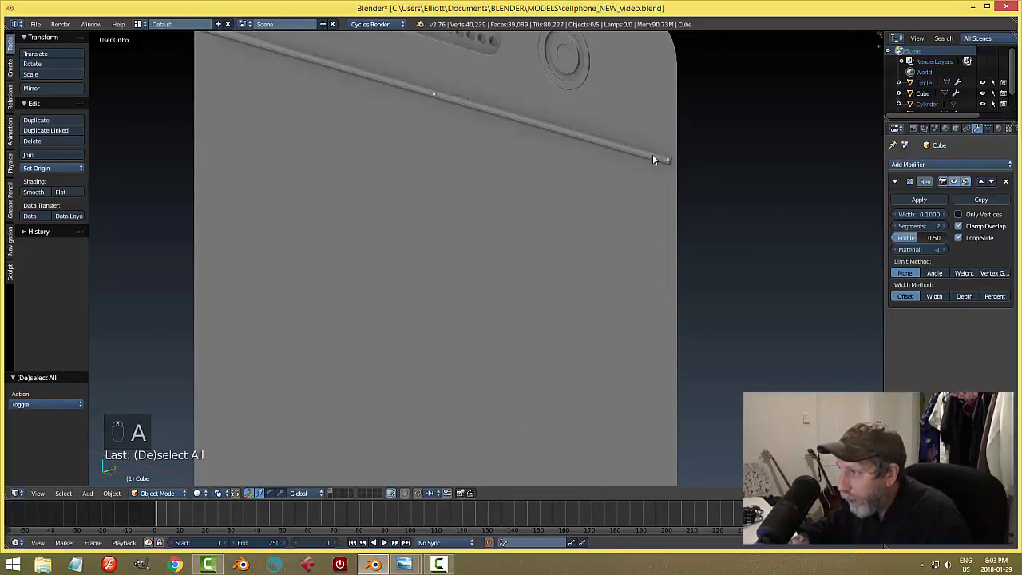
Step: Select the beveled bar and thin it along Z by a scale of about 0.865
{"action": "right_click", "coordinate": [652, 160]}
{"action": "middle_click_drag", "start_coordinate": [672, 203], "coordinate": [713, 201]}
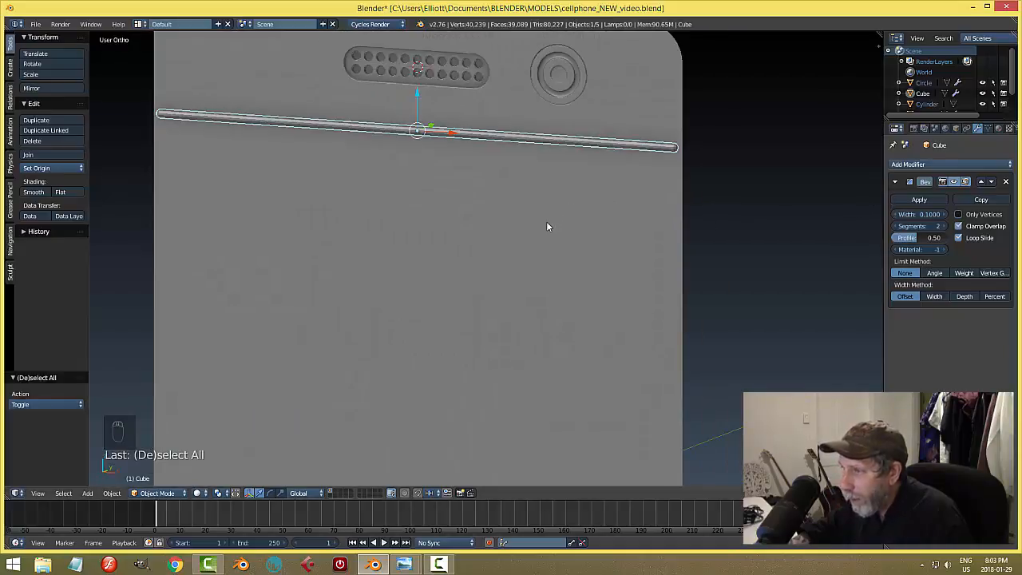
{"action": "key", "text": "s"}
{"action": "key", "text": "z"}
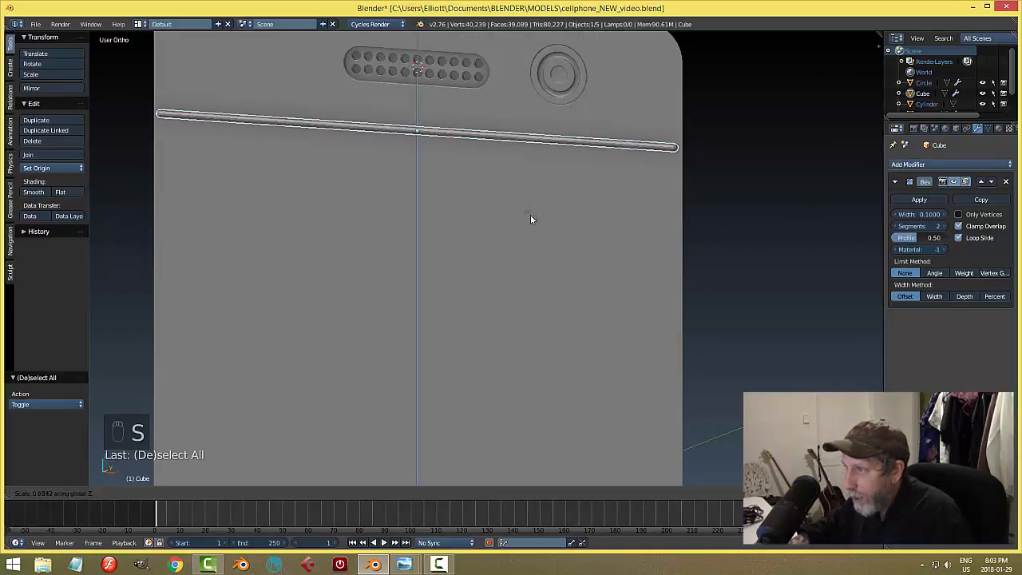
{"action": "left_click", "coordinate": [531, 215]}
Step: Move the bar about -0.001 along Y, reduce its depth along Y by a scale of about 0.763, and fine-tune its Y position
{"action": "middle_click_drag", "start_coordinate": [639, 210], "coordinate": [540, 148]}
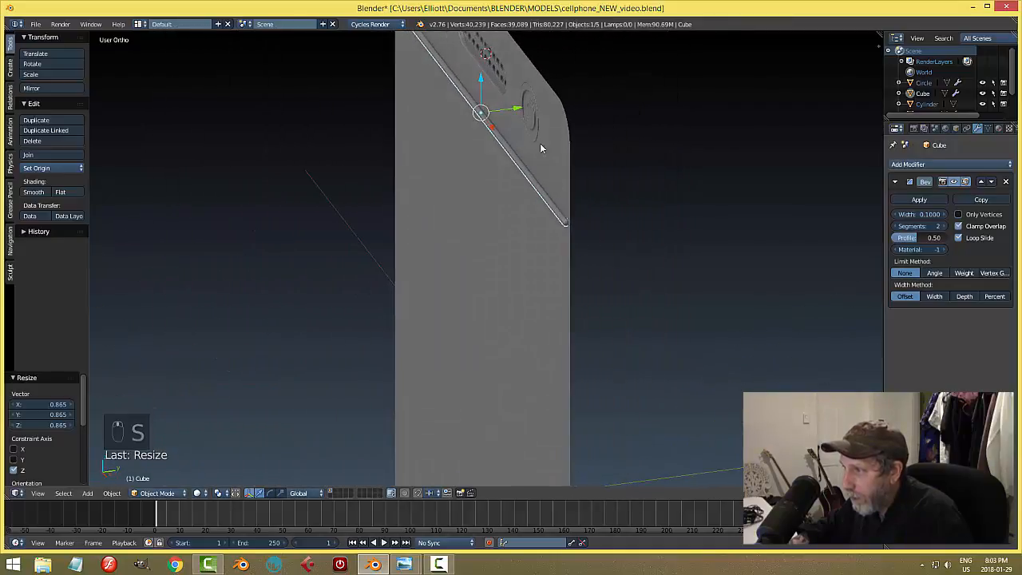
{"action": "key", "text": "g"}
{"action": "key", "text": "y"}
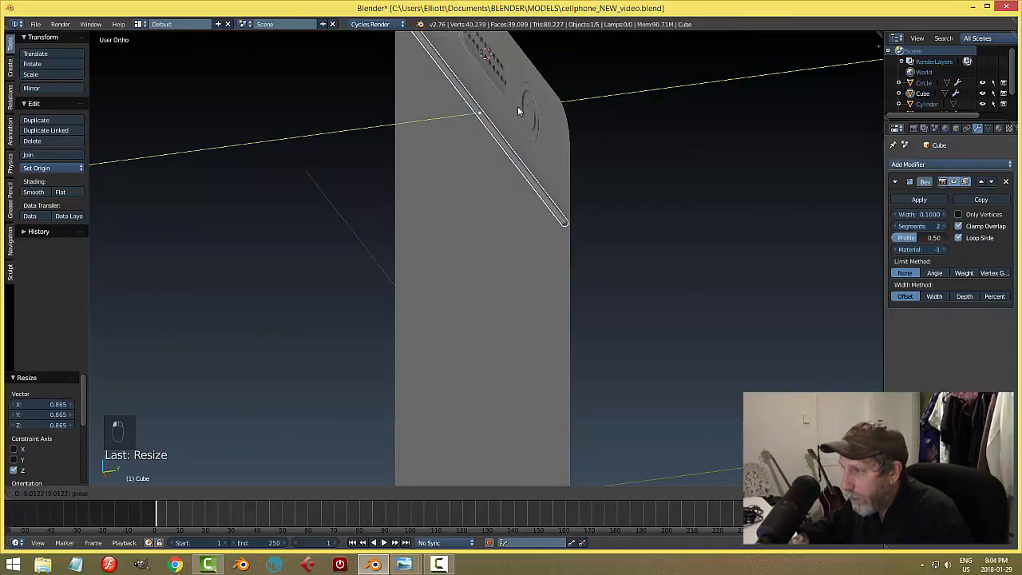
{"action": "left_click", "coordinate": [521, 112]}
{"action": "key", "text": "s"}
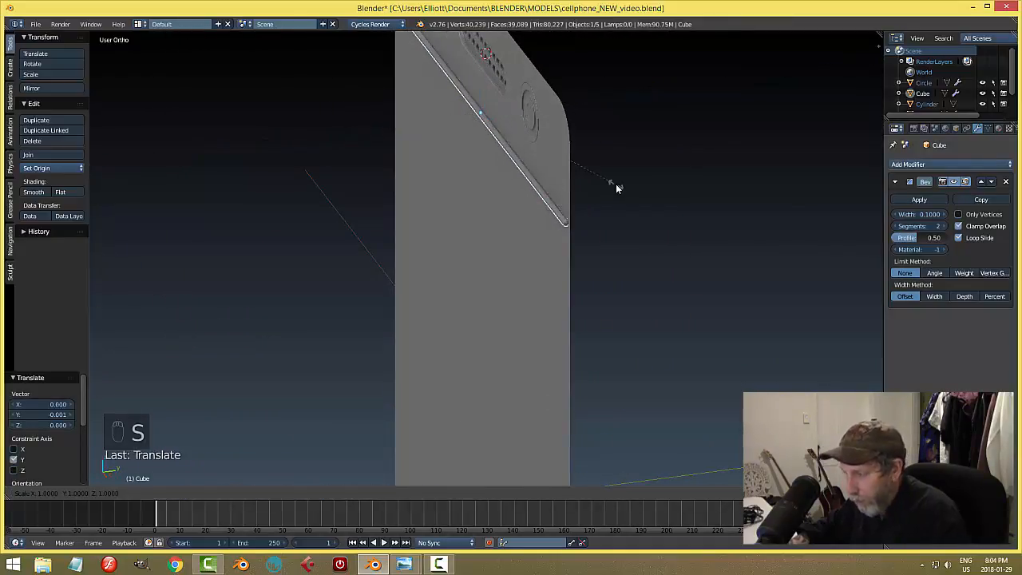
{"action": "left_click", "coordinate": [600, 210]}
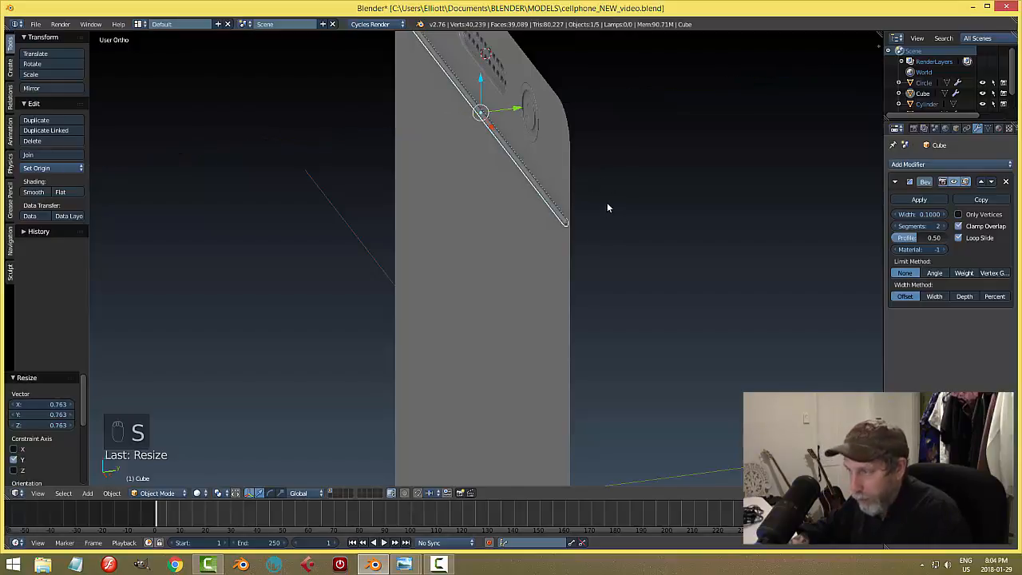
{"action": "left_click_drag", "start_coordinate": [516, 109], "coordinate": [520, 108]}
Step: Deselect everything and save the file
{"action": "key", "text": "a"}
{"action": "middle_click_drag", "start_coordinate": [604, 167], "coordinate": [636, 234]}
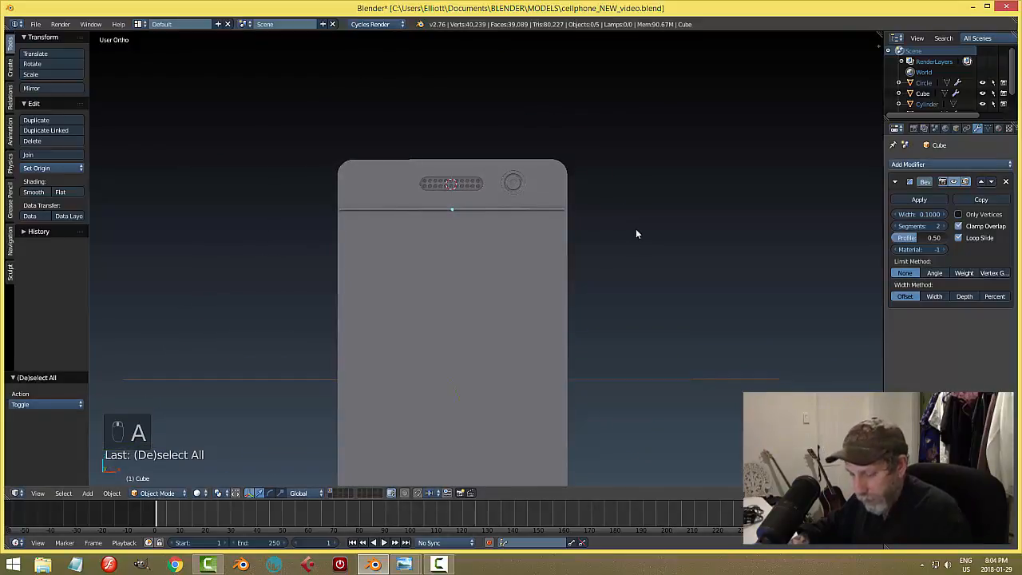
{"action": "key", "text": "ctrl+s"}
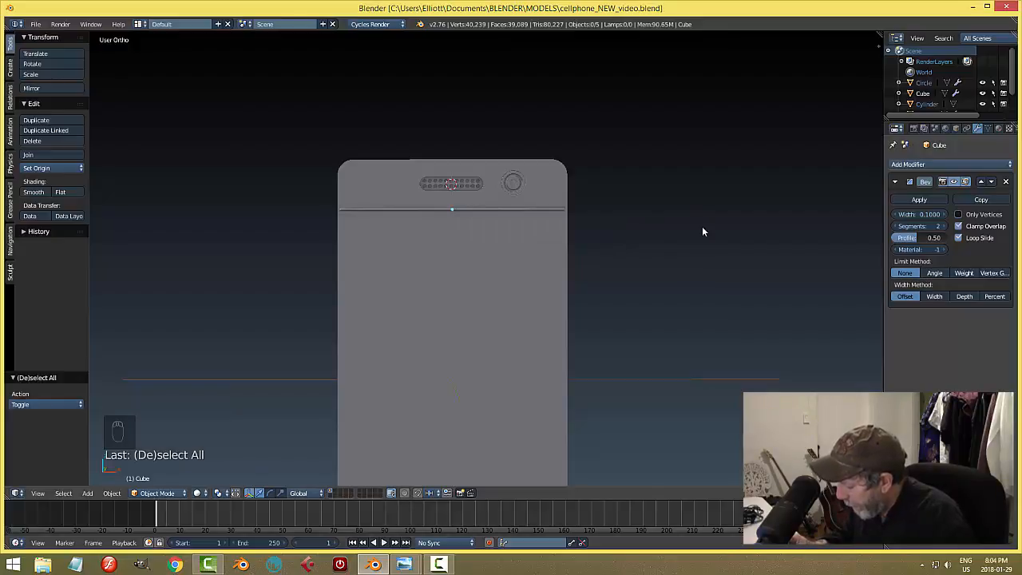
Step: Duplicate the upper divider bar in front wireframe view, move the copy about -6.958 along Z onto the lower divider line, and save
{"action": "key", "text": "KP_1"}
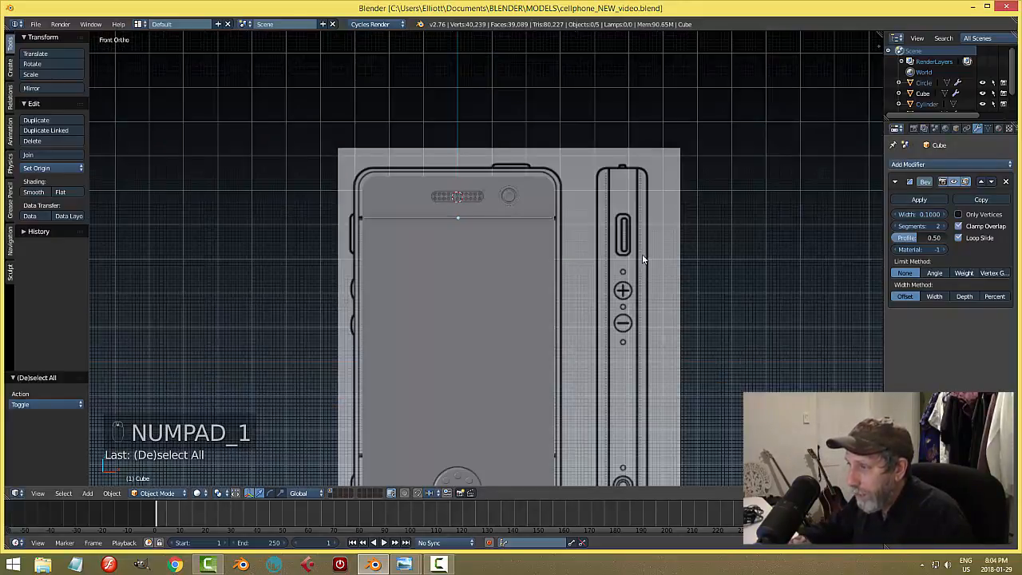
{"action": "right_click", "coordinate": [531, 218]}
{"action": "key", "text": "z"}
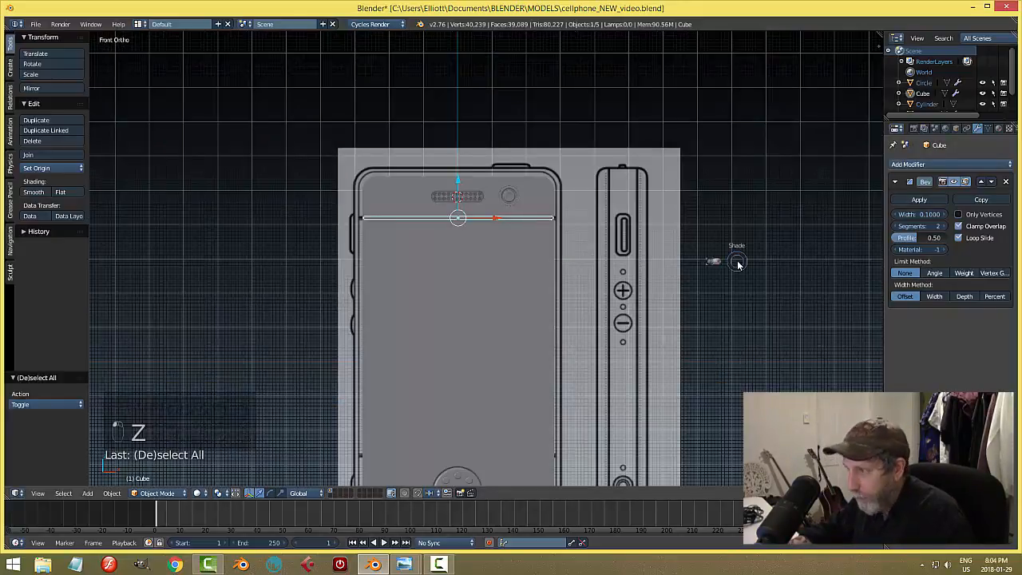
{"action": "left_click", "coordinate": [804, 265]}
{"action": "scroll", "coordinate": [602, 323], "scroll_direction": "down", "scroll_amount": 2}
{"action": "middle_click_drag", "start_coordinate": [603, 326], "coordinate": [610, 265], "text": "shift"}
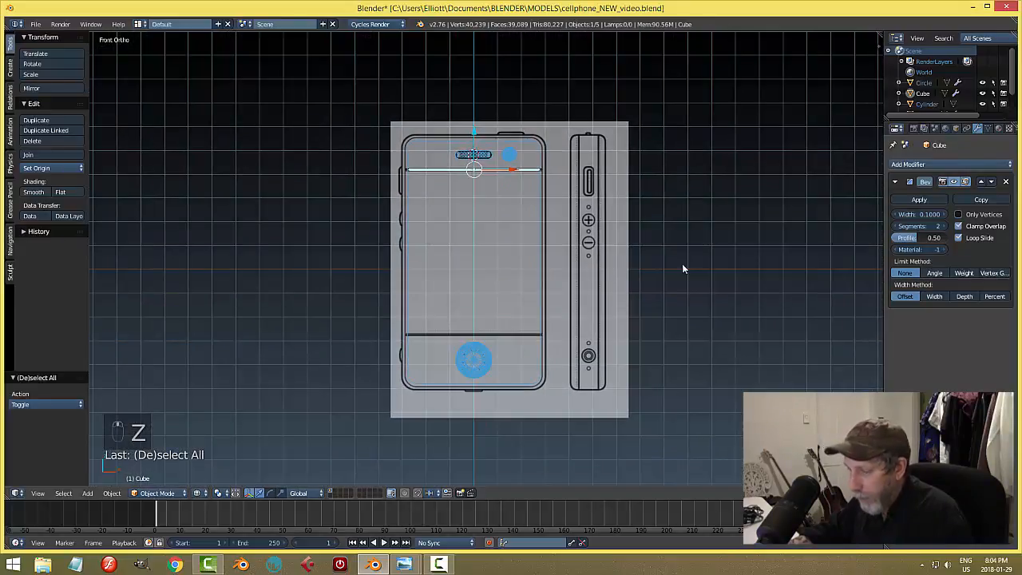
{"action": "key", "text": "shift+d"}
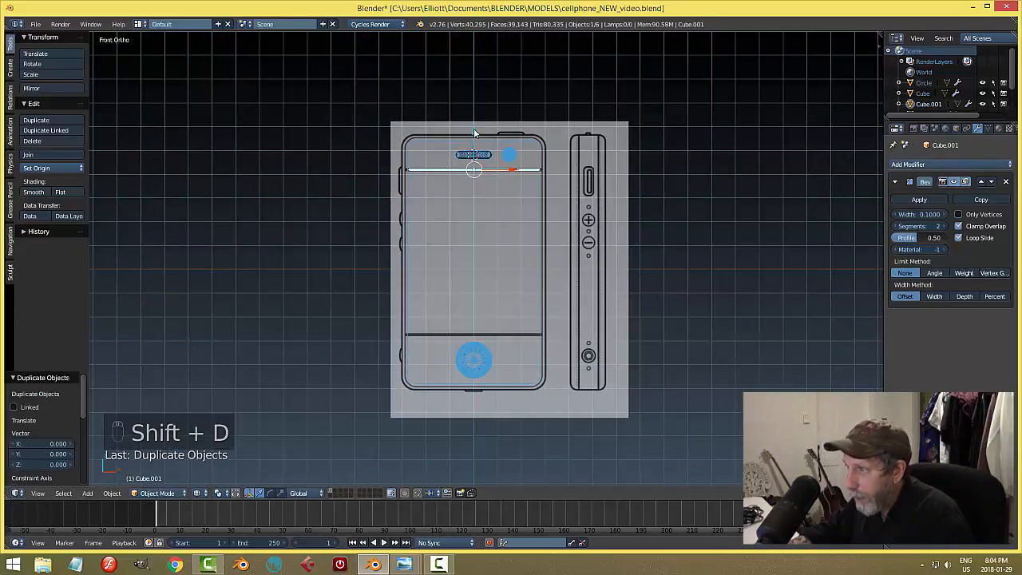
{"action": "left_click", "coordinate": [477, 295]}
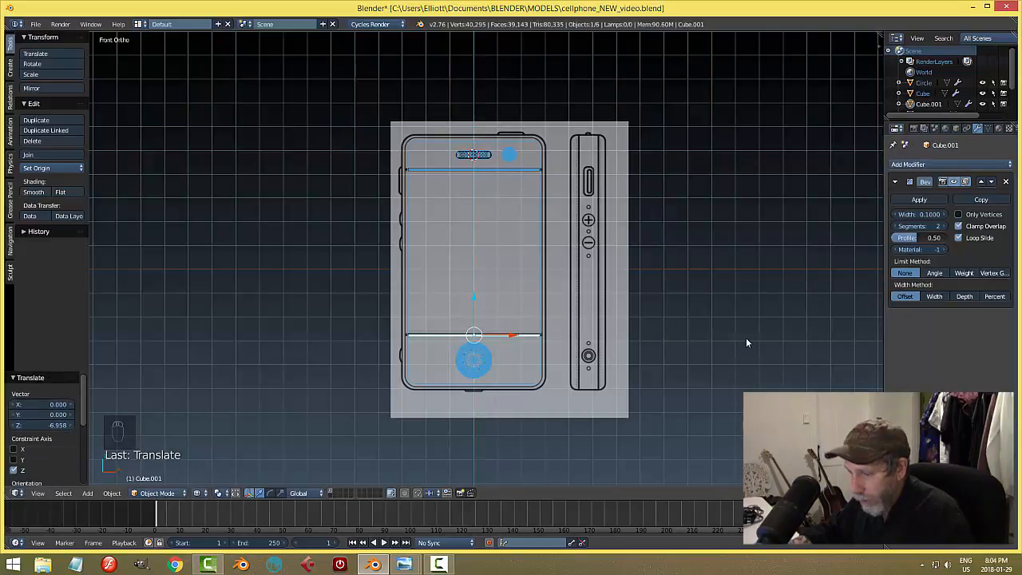
{"action": "key", "text": "a"}
{"action": "key", "text": "ctrl+s"}
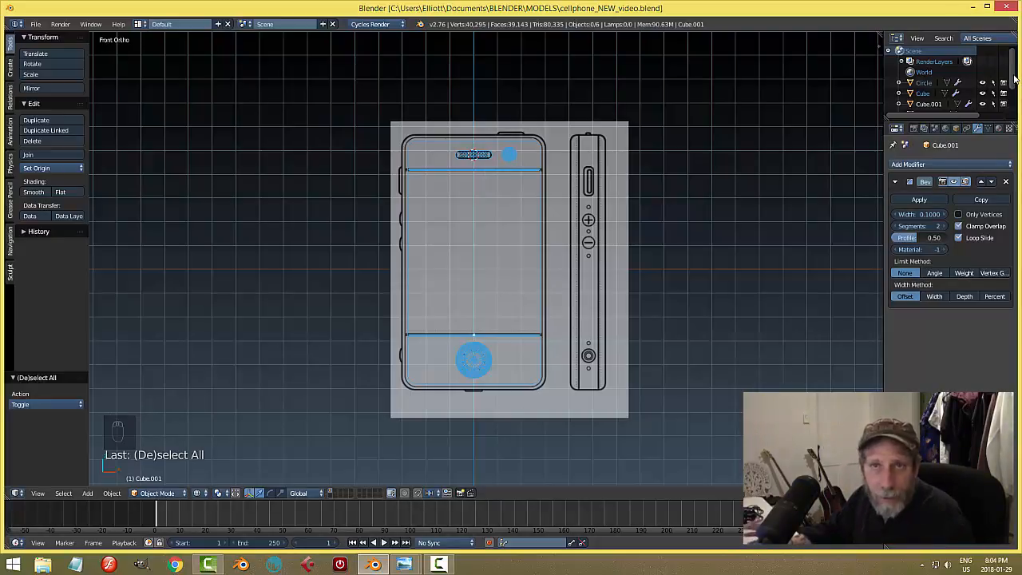
Step: Select the front panel and enter Edit Mode, showing its mesh as wireframe in the front view near the upper divider
{"action": "middle_click_drag", "start_coordinate": [628, 226], "coordinate": [613, 237]}
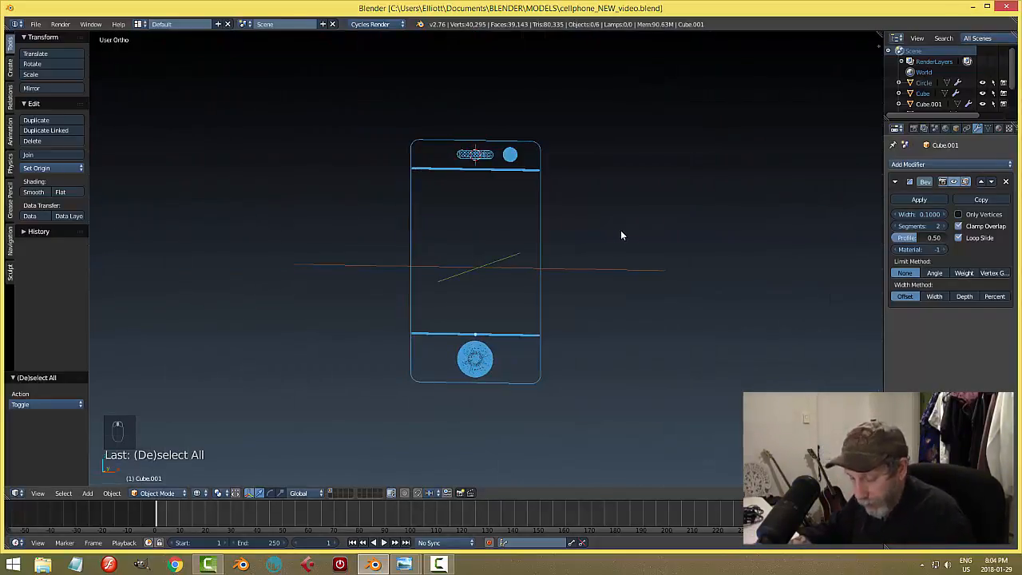
{"action": "key", "text": "z"}
{"action": "left_click", "coordinate": [635, 292]}
{"action": "scroll", "coordinate": [651, 266], "scroll_direction": "up", "scroll_amount": 4}
{"action": "middle_click_drag", "start_coordinate": [651, 265], "coordinate": [586, 271]}
{"action": "right_click", "coordinate": [569, 238]}
{"action": "key", "text": "Tab"}
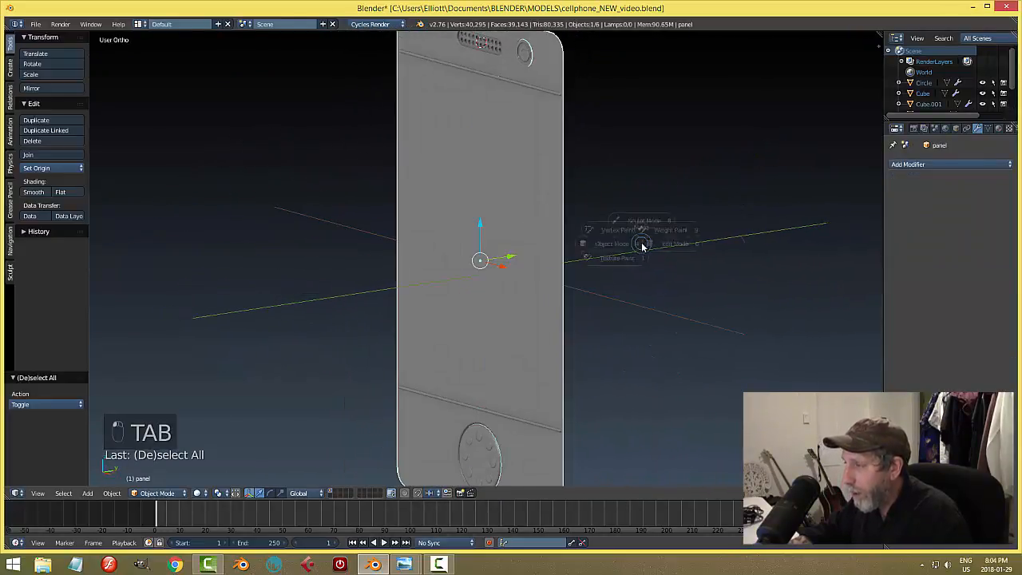
{"action": "key", "text": "KP_1"}
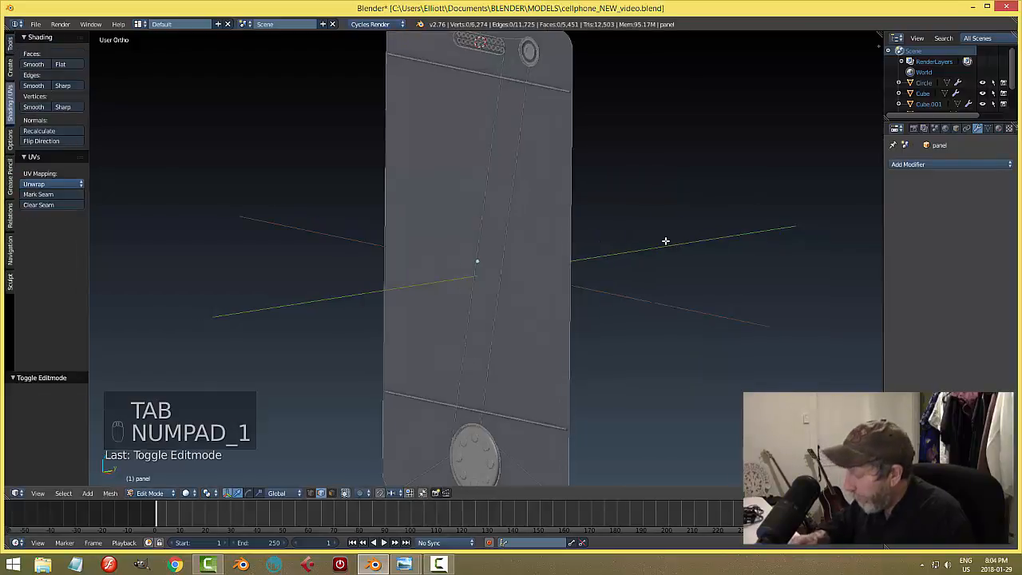
{"action": "key", "text": "z"}
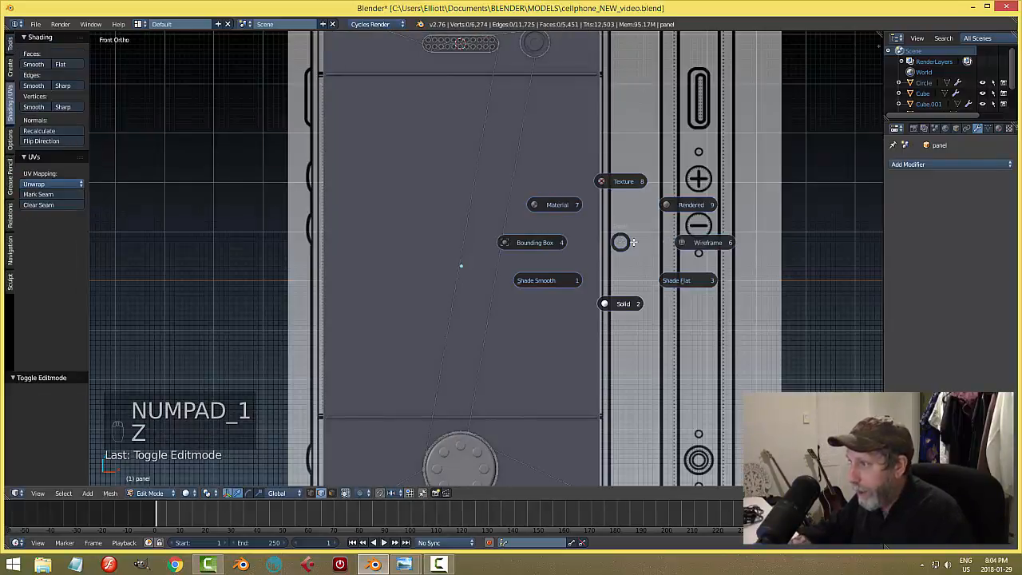
{"action": "left_click", "coordinate": [685, 244]}
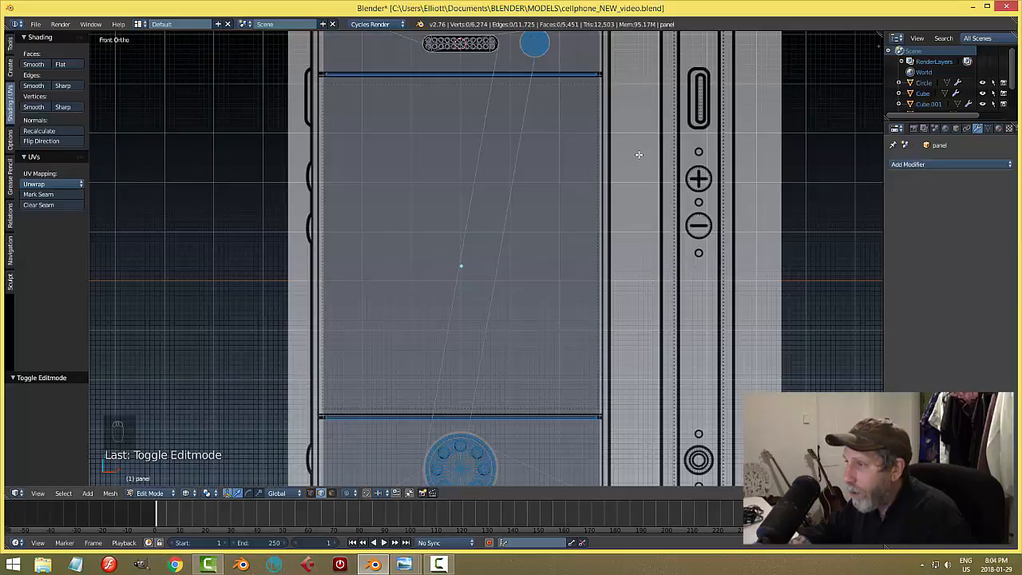
{"action": "scroll", "coordinate": [633, 133], "scroll_direction": "up", "scroll_amount": 2, "text": "shift"}
{"action": "scroll", "coordinate": [633, 159], "scroll_direction": "up", "scroll_amount": 1}
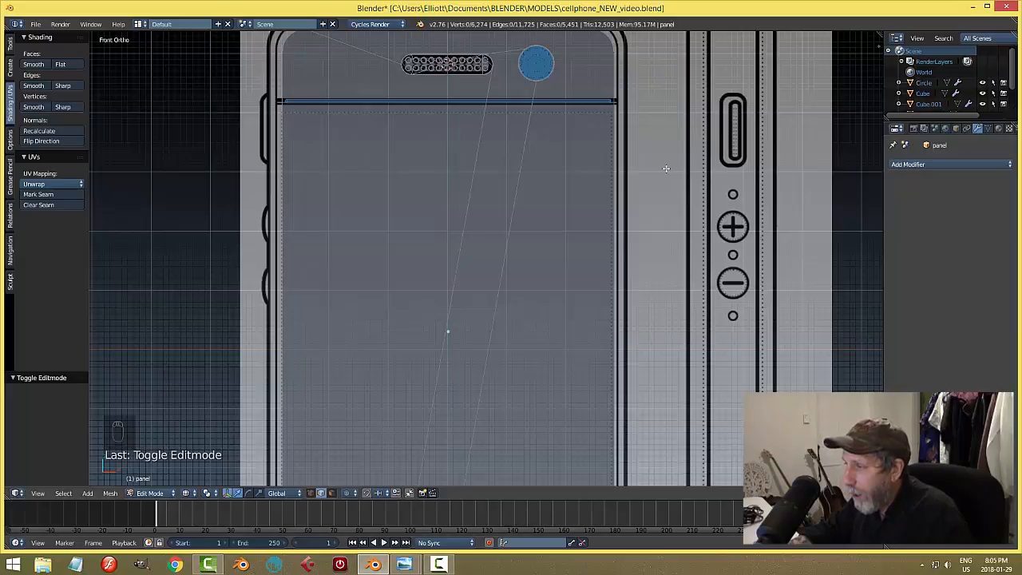
{"action": "key", "text": "ctrl+r"}
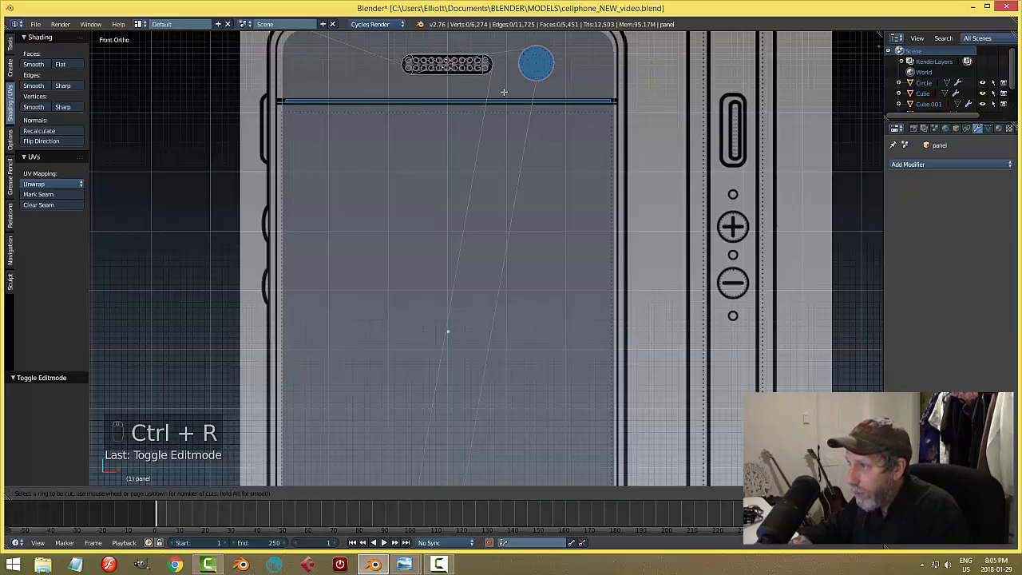
{"action": "right_click", "coordinate": [655, 230]}
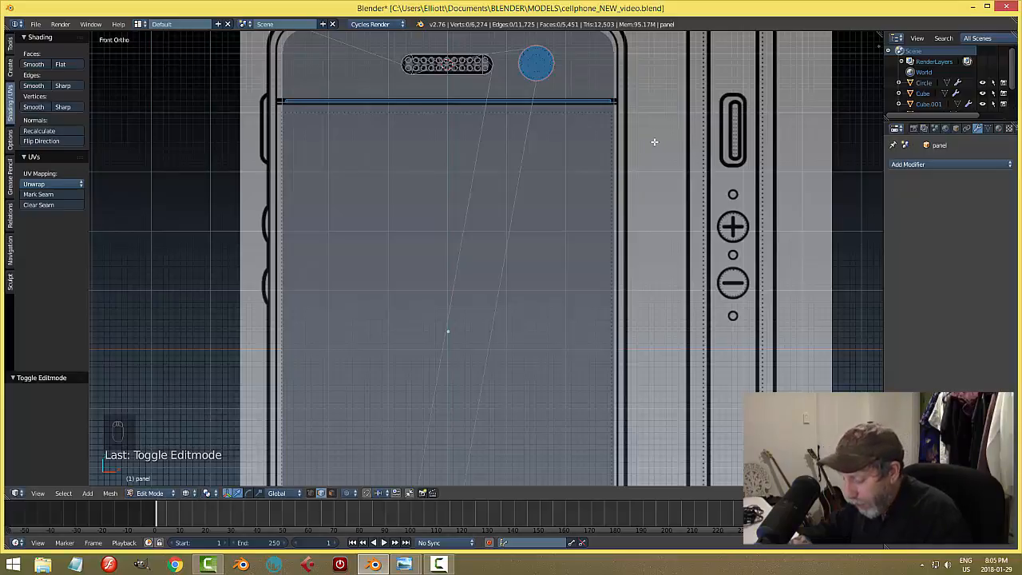
{"action": "scroll", "coordinate": [654, 141], "scroll_direction": "up", "scroll_amount": 1}
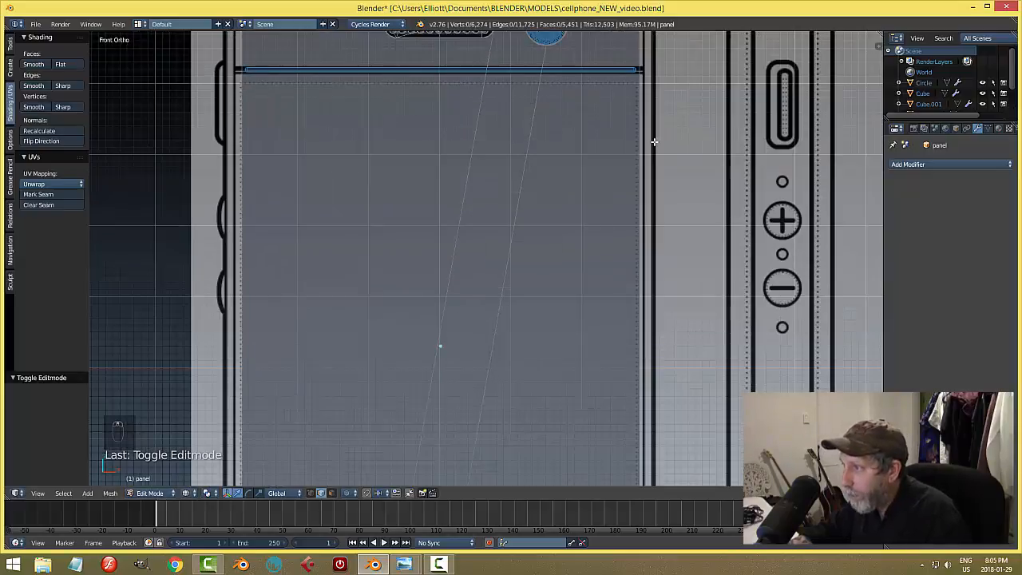
{"action": "right_click", "coordinate": [640, 82]}
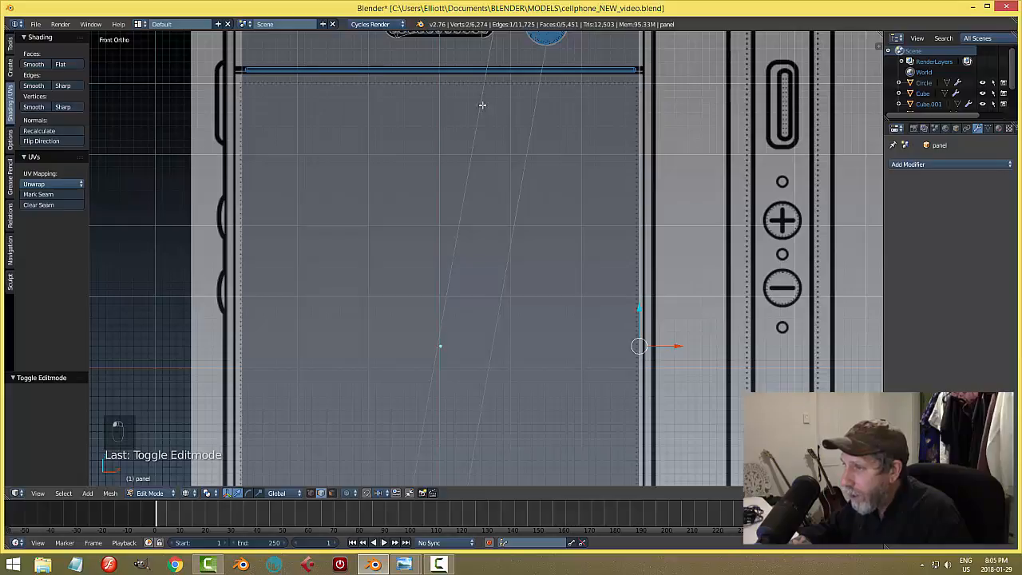
{"action": "right_click", "coordinate": [242, 80]}
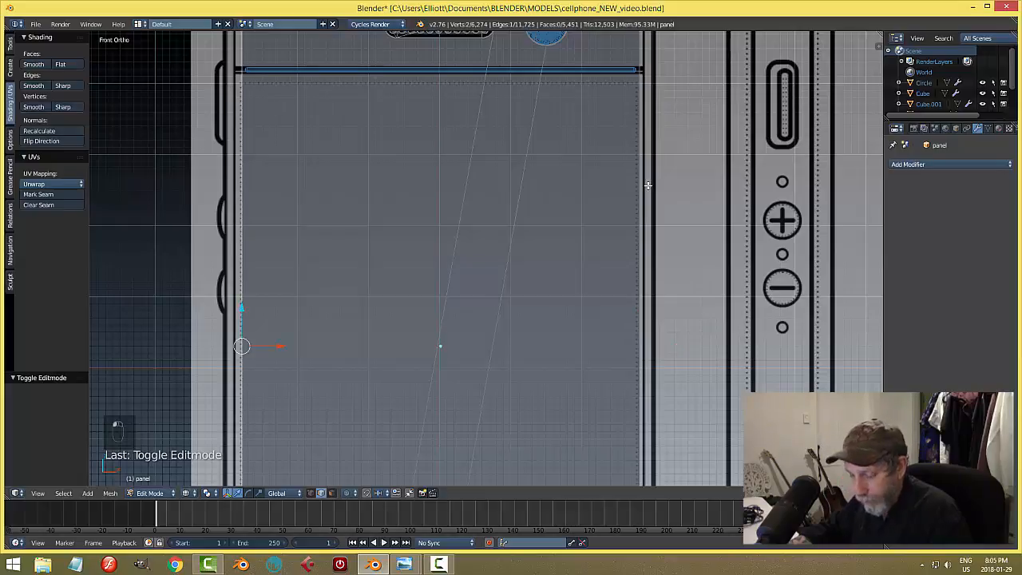
{"action": "key", "text": "a"}
Step: Knife a straight horizontal cut across the front panel along the upper dotted screen line, and deselect everything
{"action": "key", "text": "k"}
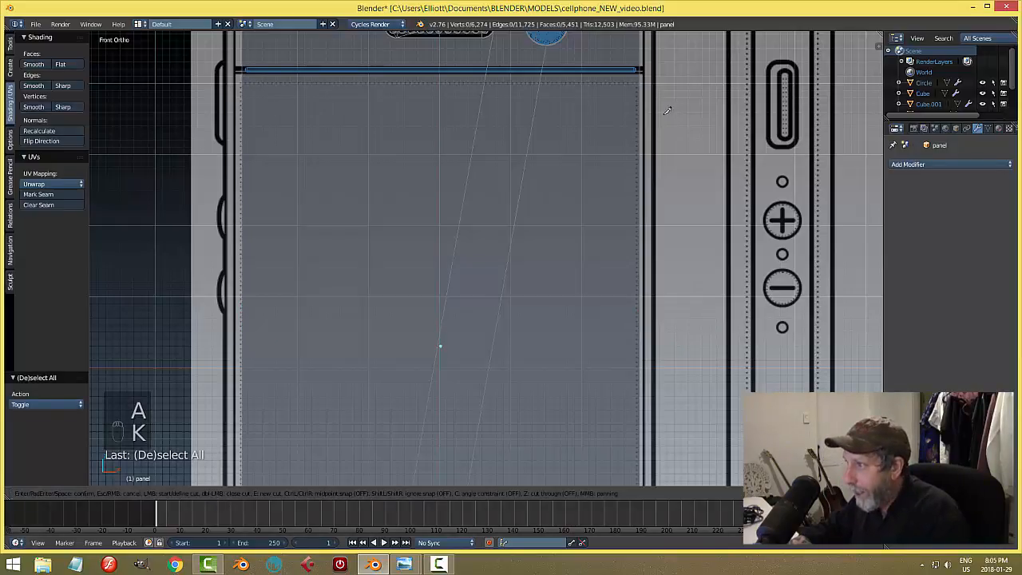
{"action": "left_click", "coordinate": [629, 81]}
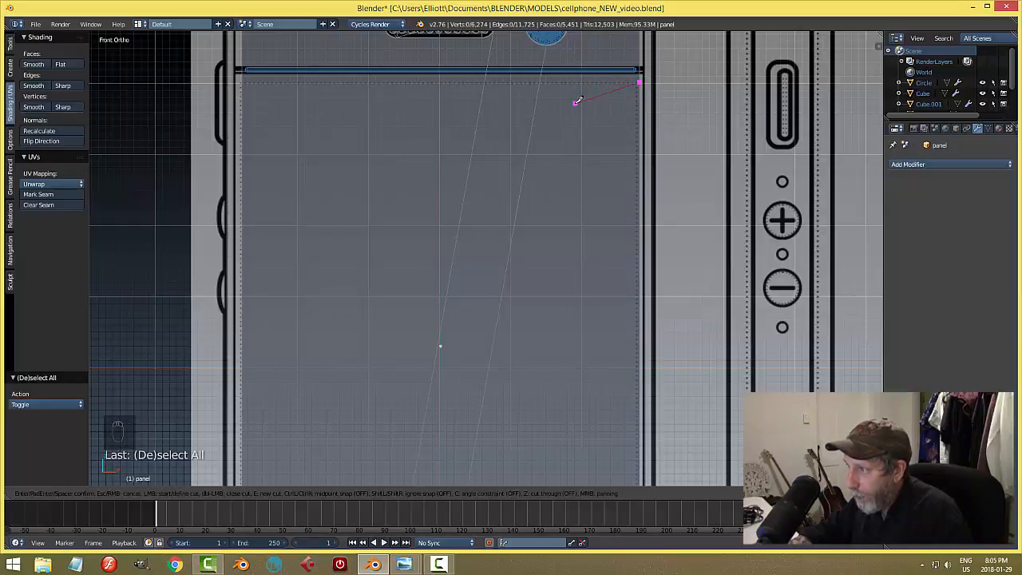
{"action": "key", "text": "c"}
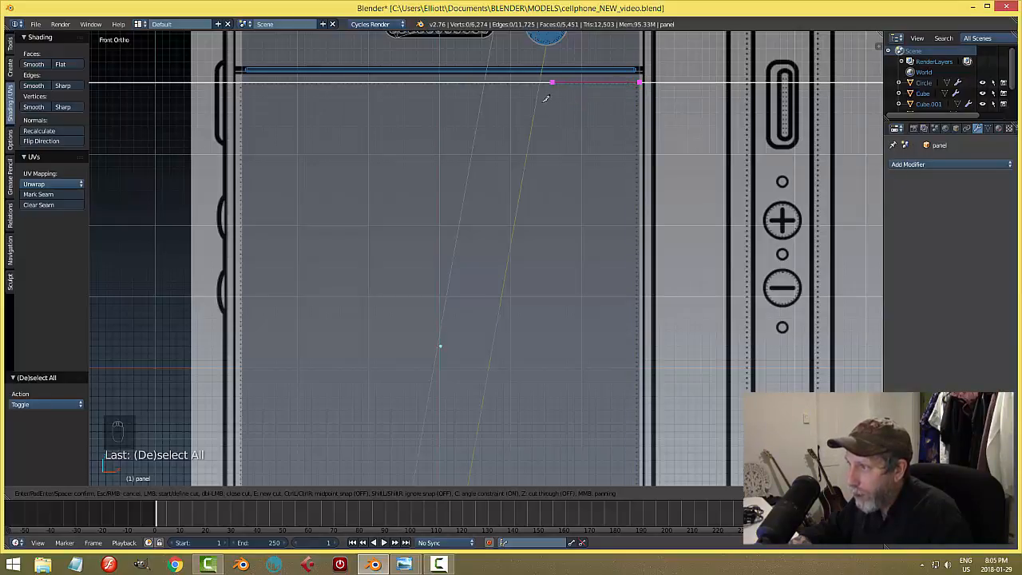
{"action": "left_click", "coordinate": [248, 101]}
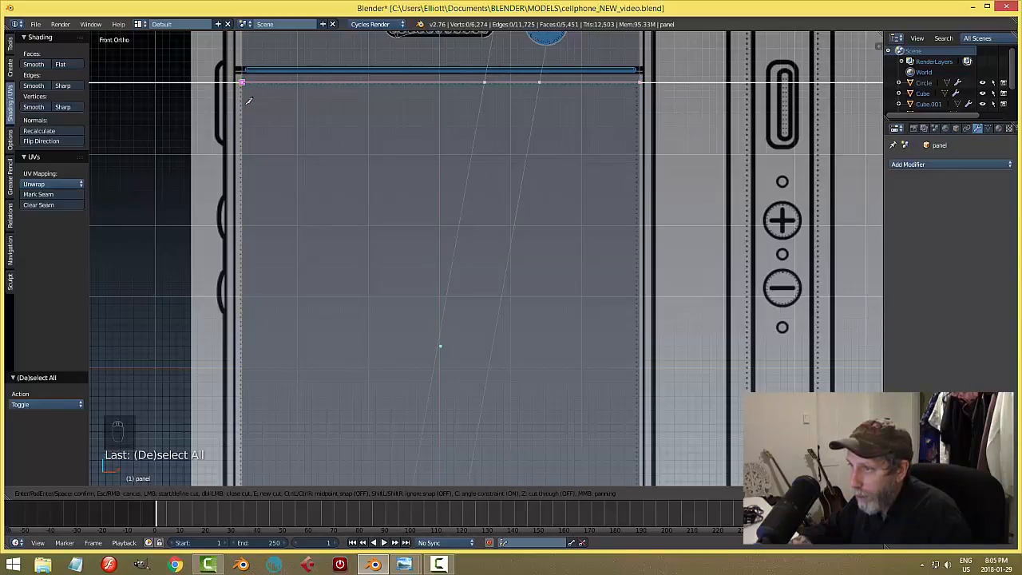
{"action": "key", "text": "Return"}
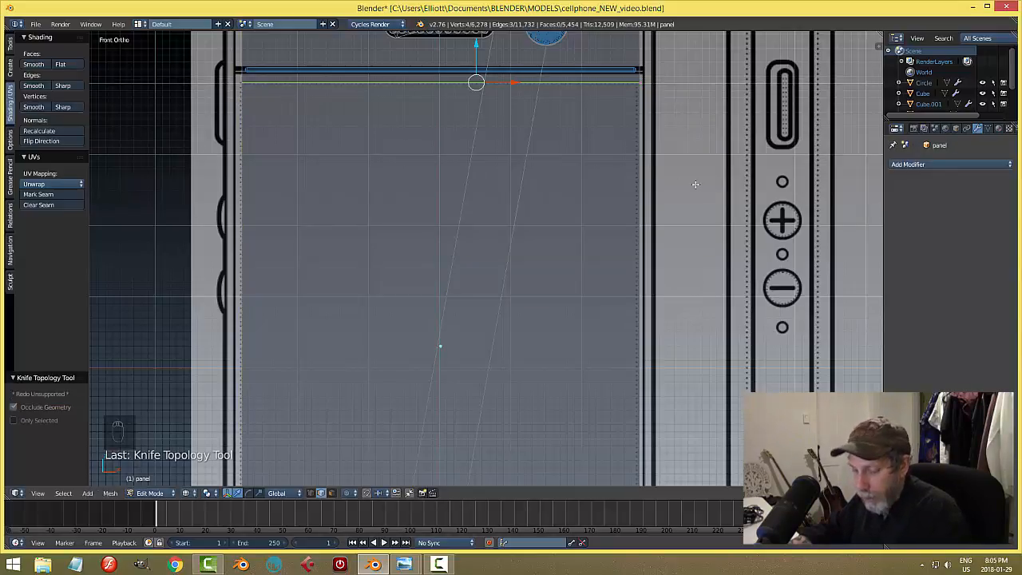
{"action": "key", "text": "a"}
{"action": "right_click", "coordinate": [315, 82]}
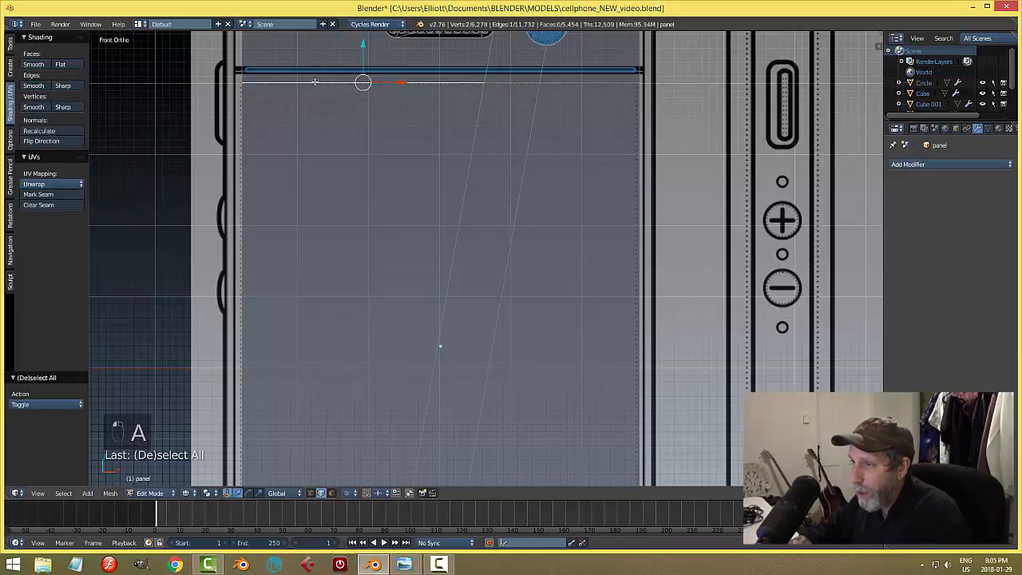
{"action": "key", "text": "a"}
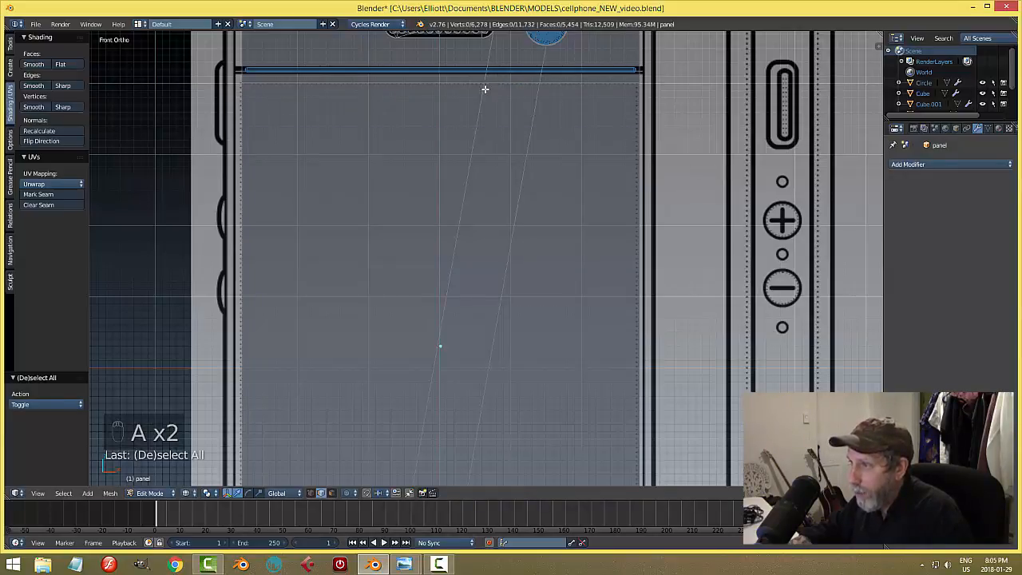
Step: Knife a straight horizontal cut across the panel along the lower dotted screen line, just above the lower divider, and deselect everything
{"action": "scroll", "coordinate": [648, 221], "scroll_direction": "down", "scroll_amount": 2}
{"action": "middle_click_drag", "start_coordinate": [662, 335], "coordinate": [666, 168], "text": "shift"}
{"action": "scroll", "coordinate": [682, 313], "scroll_direction": "up", "scroll_amount": 2}
{"action": "key", "text": "k"}
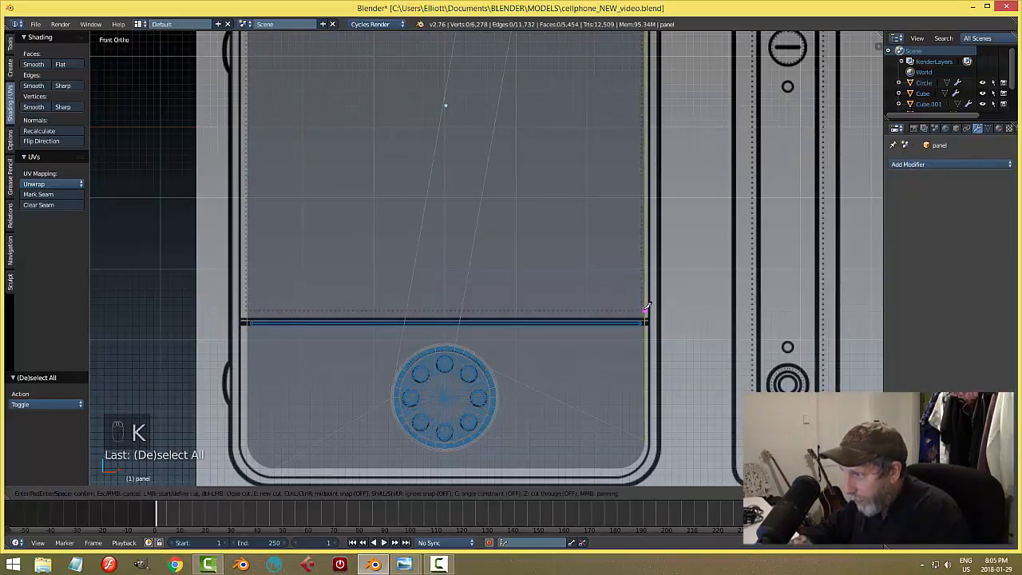
{"action": "left_click", "coordinate": [646, 309]}
{"action": "key", "text": "c"}
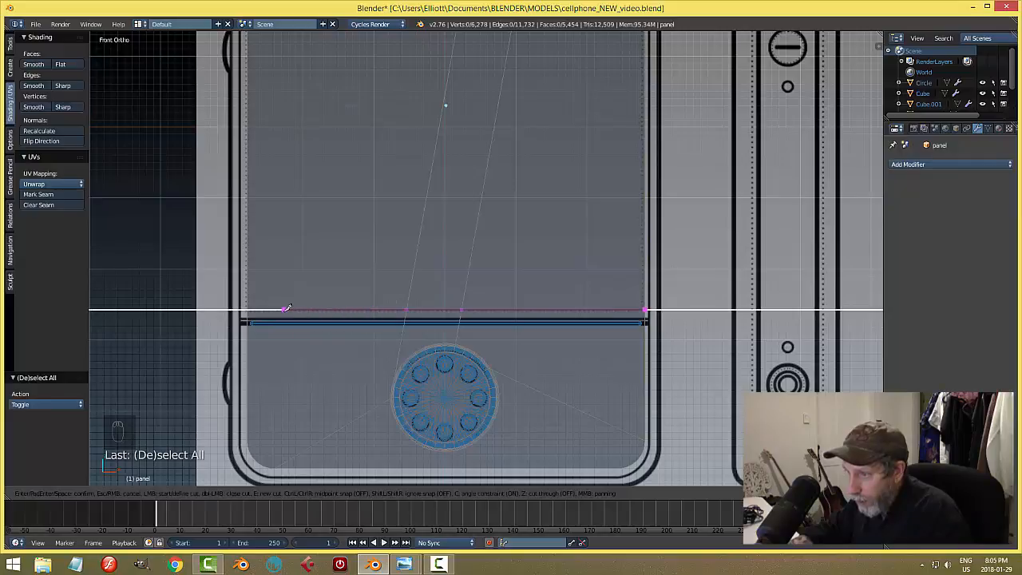
{"action": "left_click", "coordinate": [246, 310]}
{"action": "key", "text": "Return"}
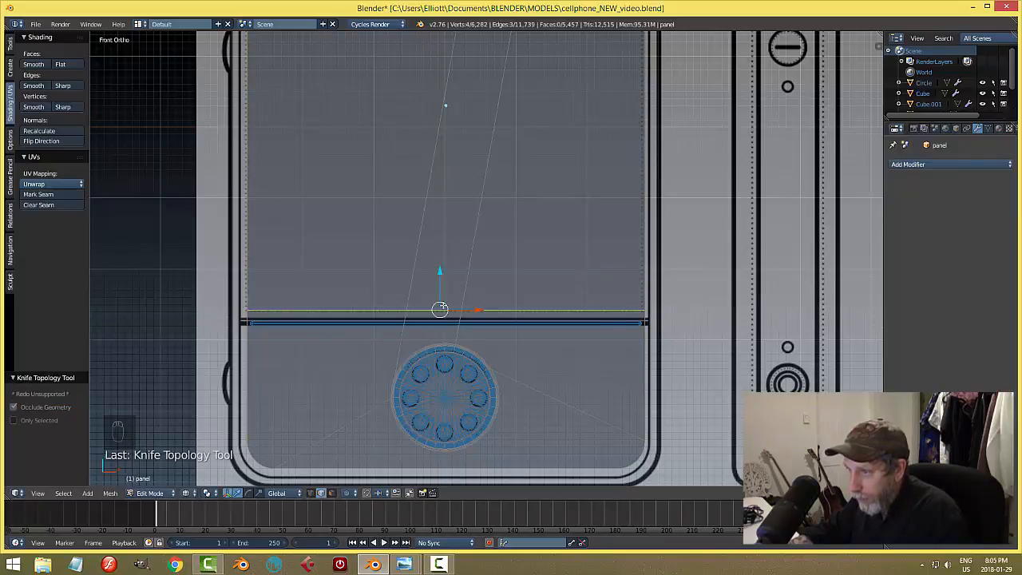
{"action": "key", "text": "a"}
Step: Switch to face selection and display the panel in solid shading
{"action": "key", "text": "ctrl+Tab"}
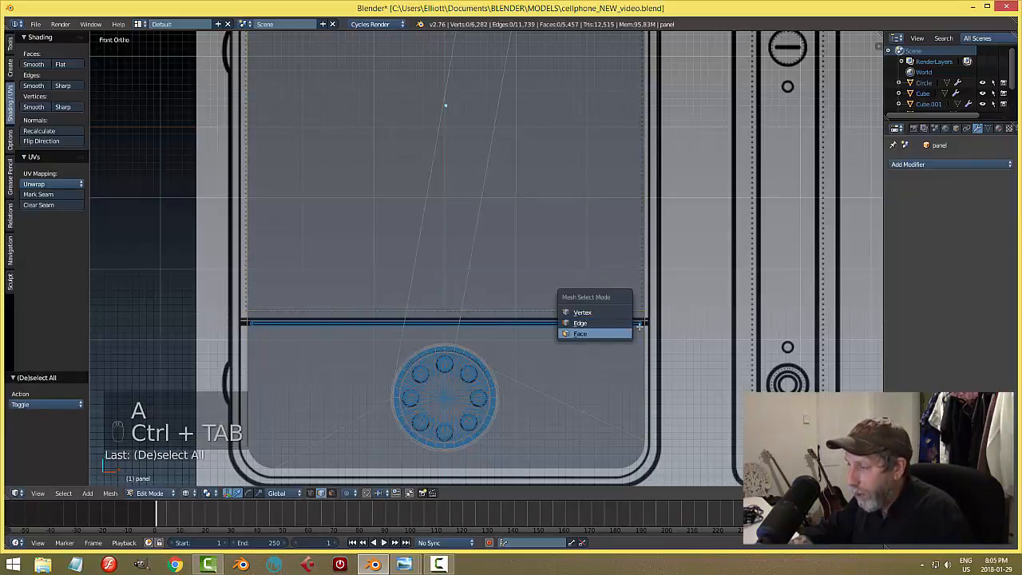
{"action": "left_click", "coordinate": [595, 335]}
{"action": "scroll", "coordinate": [707, 337], "scroll_direction": "down", "scroll_amount": 1}
{"action": "mouse_move", "coordinate": [707, 337]}
{"action": "middle_mouse_down"}
{"action": "mouse_move", "coordinate": [655, 324]}
{"action": "mouse_move", "coordinate": [662, 310]}
{"action": "mouse_move", "coordinate": [639, 285]}
{"action": "mouse_move", "coordinate": [644, 266]}
{"action": "middle_mouse_up"}
{"action": "key", "text": "z"}
{"action": "left_click", "coordinate": [660, 387]}
Step: Select the three panel faces that make up the screen area between the two knife cuts
{"action": "right_click", "coordinate": [546, 210]}
{"action": "right_click", "coordinate": [462, 236]}
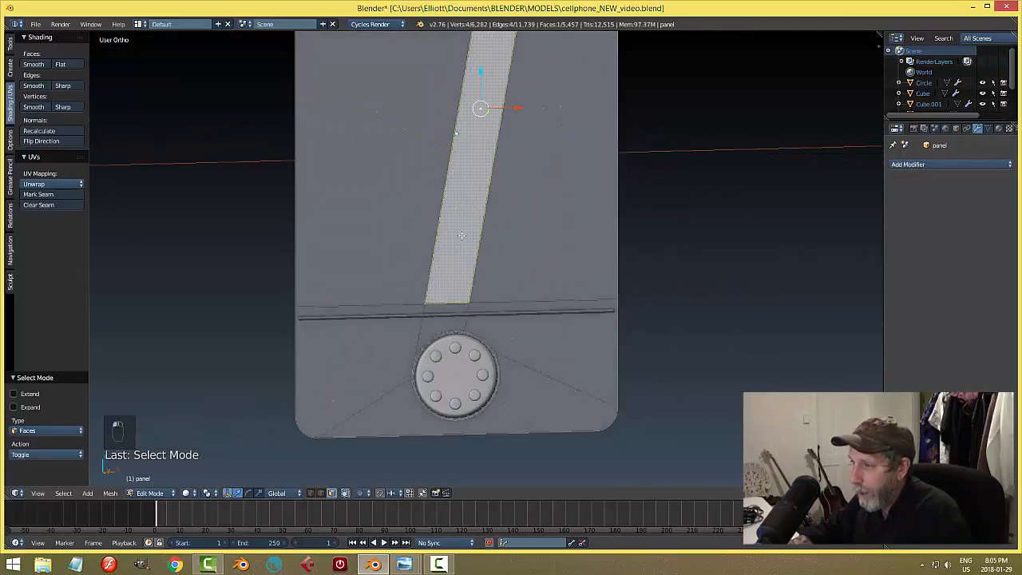
{"action": "right_click", "coordinate": [396, 209]}
{"action": "scroll", "coordinate": [607, 242], "scroll_direction": "down", "scroll_amount": 2}
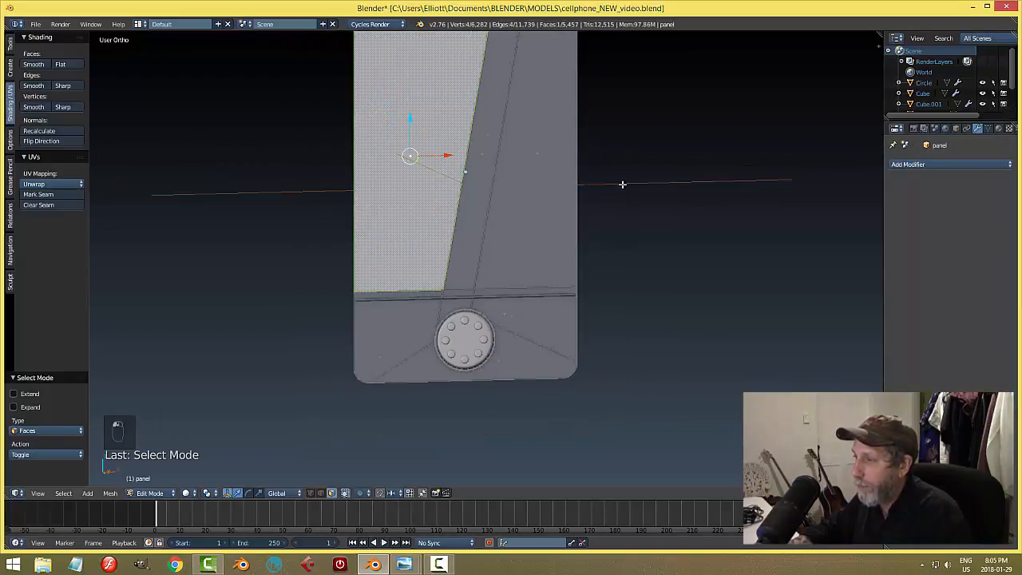
{"action": "middle_click_drag", "start_coordinate": [623, 183], "coordinate": [622, 306], "text": "shift"}
{"action": "scroll", "coordinate": [622, 307], "scroll_direction": "up", "scroll_amount": 1}
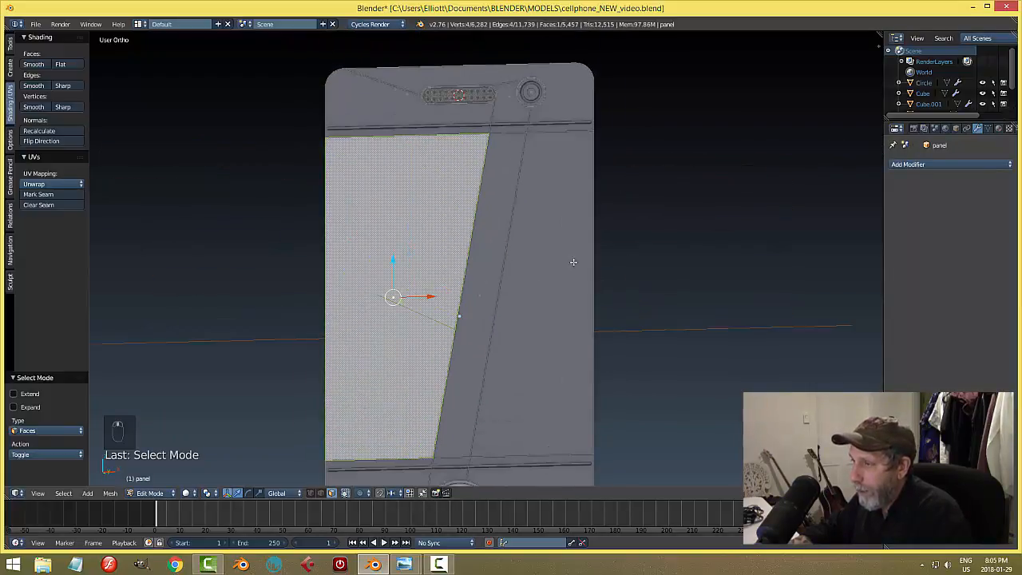
{"action": "right_click", "coordinate": [503, 165], "text": "shift"}
{"action": "right_click", "coordinate": [569, 195], "text": "shift"}
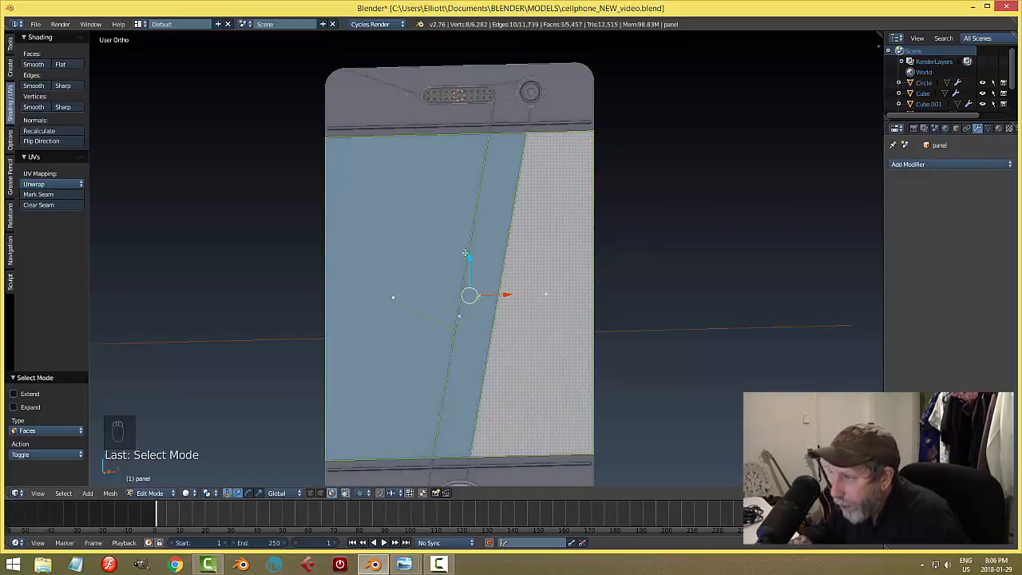
Step: Inset the selected screen faces together with a thickness of about 0.0488
{"action": "mouse_move", "coordinate": [663, 304]}
{"action": "middle_mouse_down"}
{"action": "mouse_move", "coordinate": [647, 295]}
{"action": "mouse_move", "coordinate": [644, 258]}
{"action": "mouse_move", "coordinate": [598, 301]}
{"action": "mouse_move", "coordinate": [673, 305]}
{"action": "middle_mouse_up"}
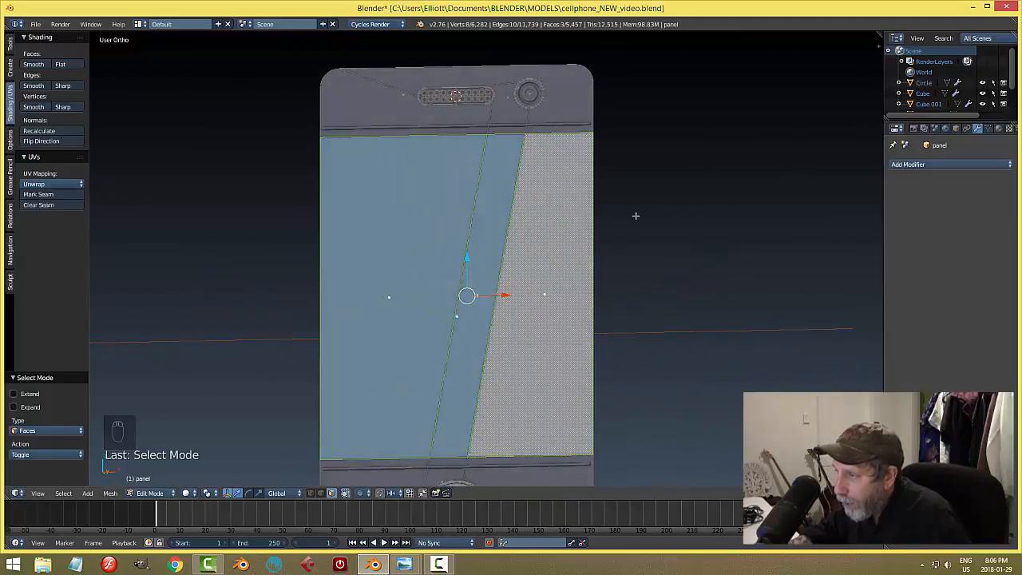
{"action": "scroll", "coordinate": [635, 215], "scroll_direction": "up", "scroll_amount": 1}
{"action": "scroll", "coordinate": [636, 215], "scroll_direction": "down", "scroll_amount": 1}
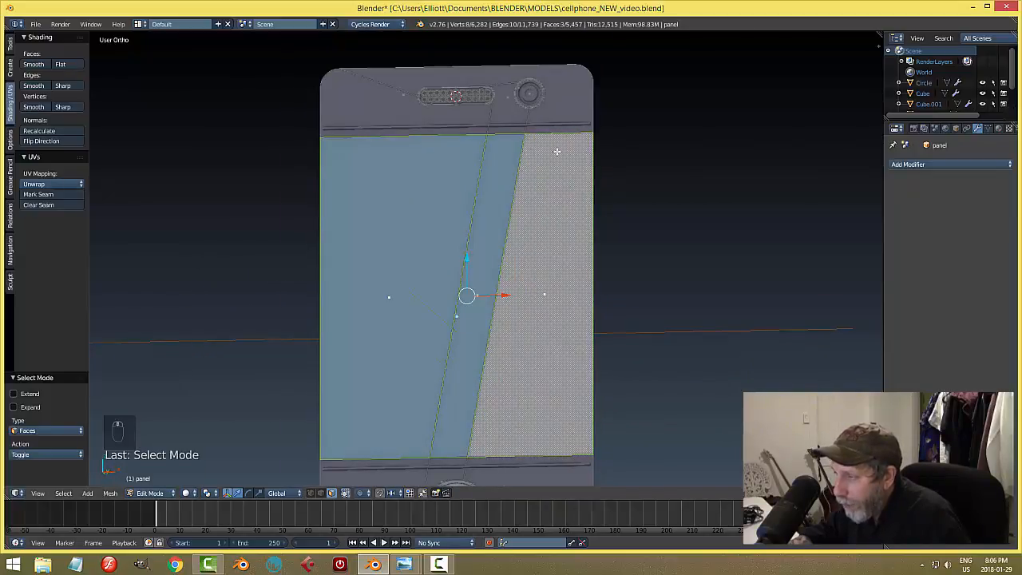
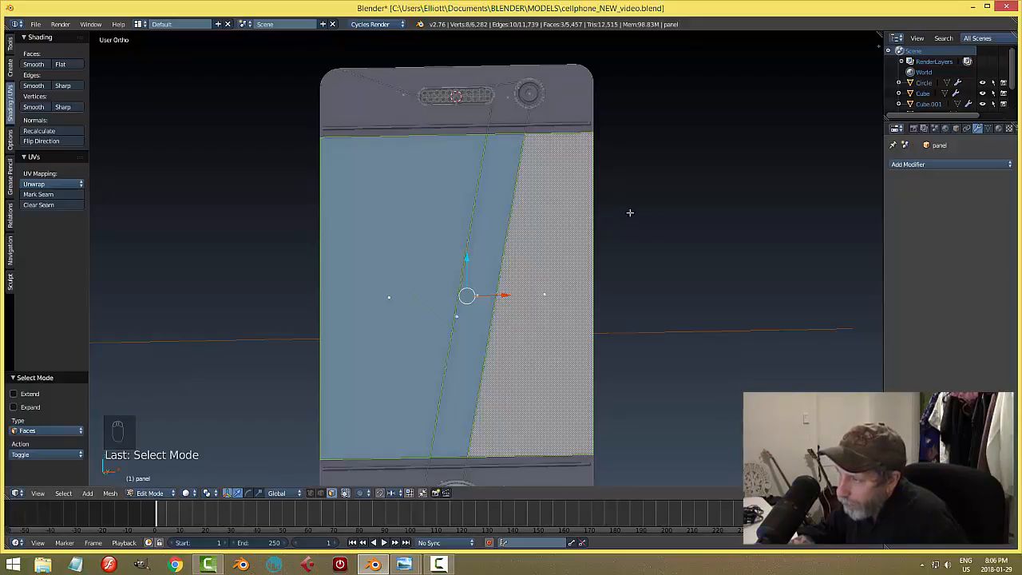
{"action": "key", "text": "i"}
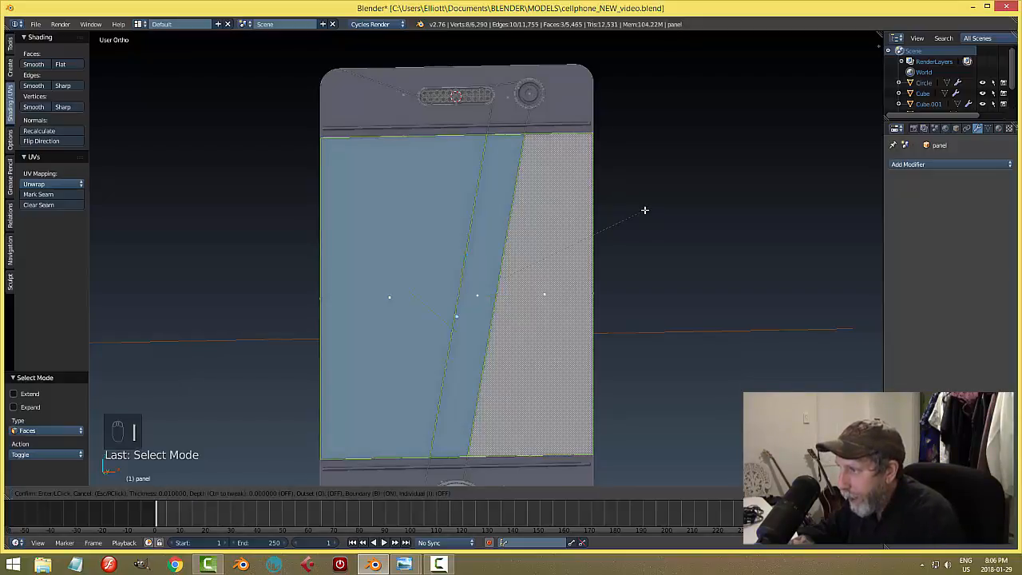
{"action": "left_click", "coordinate": [642, 210]}
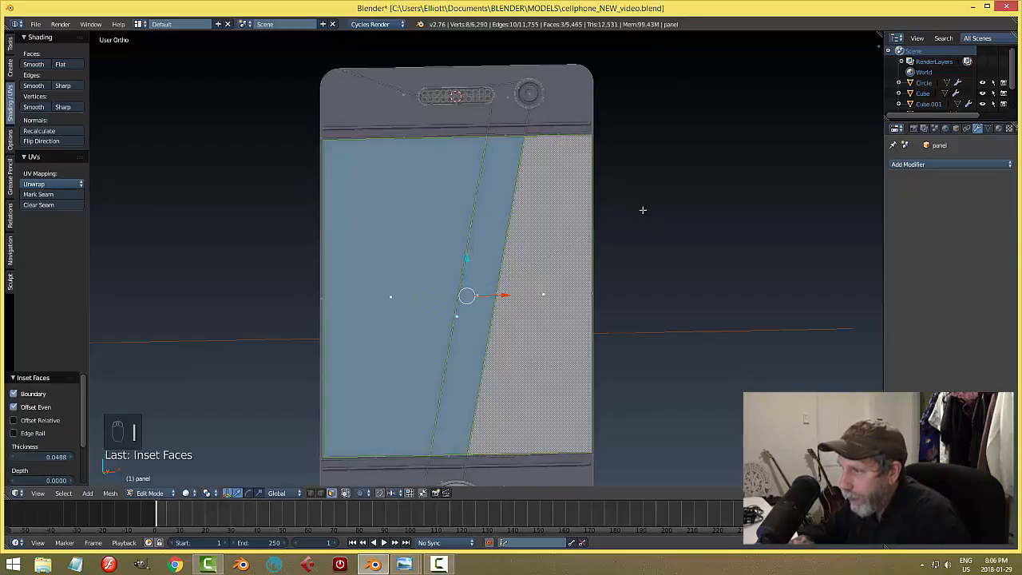
Step: Extrude the inset screen faces and push them into the panel about 0.039 along Y
{"action": "middle_click_drag", "start_coordinate": [641, 210], "coordinate": [622, 218]}
{"action": "key", "text": "e"}
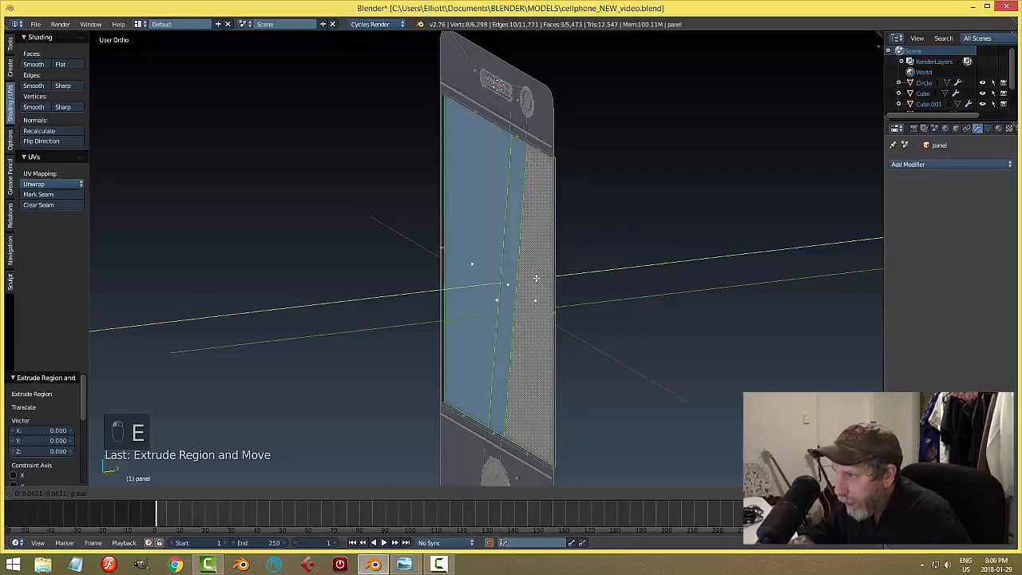
{"action": "left_click", "coordinate": [536, 278]}
{"action": "middle_click_drag", "start_coordinate": [631, 262], "coordinate": [697, 239]}
{"action": "scroll", "coordinate": [587, 257], "scroll_direction": "up", "scroll_amount": 2}
{"action": "middle_click_drag", "start_coordinate": [587, 257], "coordinate": [586, 224]}
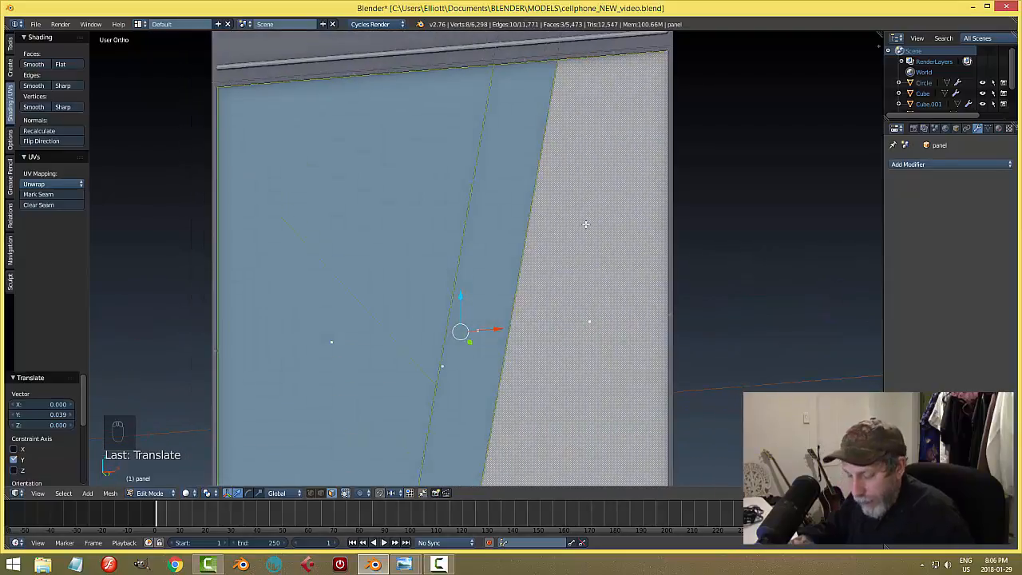
{"action": "scroll", "coordinate": [585, 224], "scroll_direction": "down", "scroll_amount": 1}
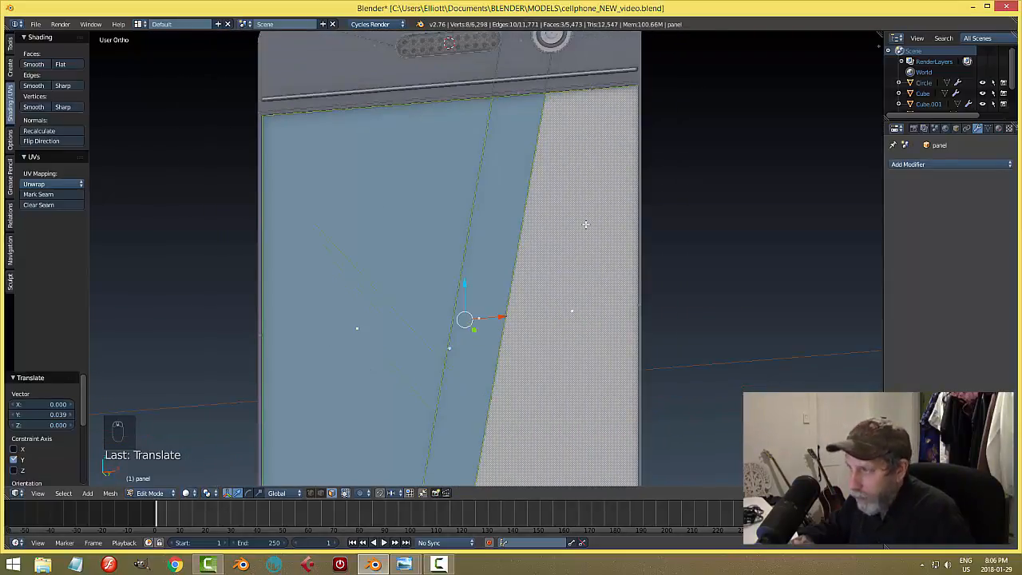
Step: Clear the selection and reselect the three recessed screen faces
{"action": "key", "text": "a"}
{"action": "scroll", "coordinate": [495, 251], "scroll_direction": "down", "scroll_amount": 2}
{"action": "middle_click_drag", "start_coordinate": [495, 251], "coordinate": [554, 232]}
{"action": "scroll", "coordinate": [496, 228], "scroll_direction": "up", "scroll_amount": 2}
{"action": "scroll", "coordinate": [503, 229], "scroll_direction": "down", "scroll_amount": 3}
{"action": "right_click", "coordinate": [555, 233]}
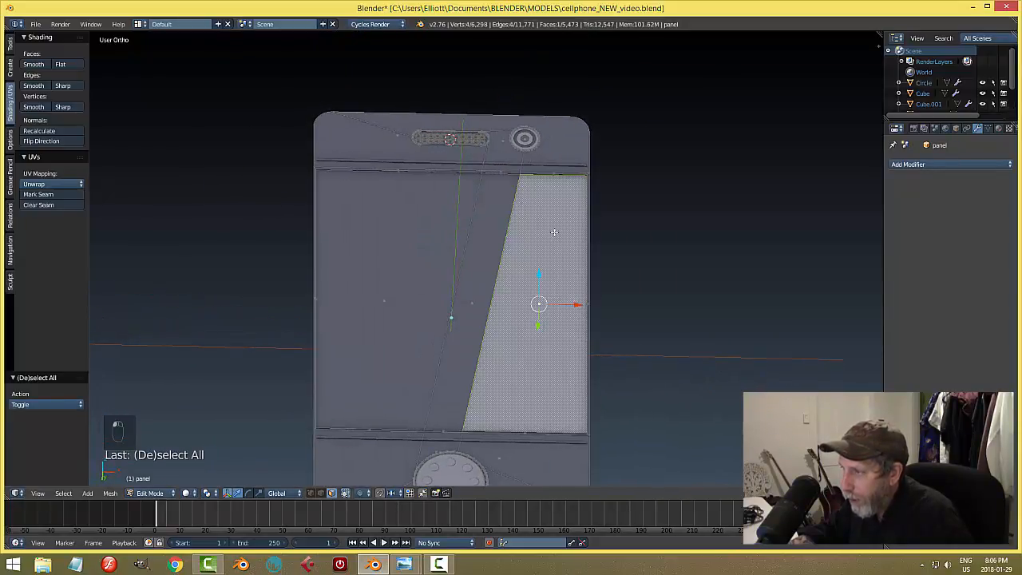
{"action": "right_click", "coordinate": [492, 219], "text": "shift"}
{"action": "right_click", "coordinate": [415, 215], "text": "shift"}
Step: Duplicate the recessed faces in place, separate the copy into its own object, and select that object in Object Mode
{"action": "scroll", "coordinate": [613, 240], "scroll_direction": "down", "scroll_amount": 2}
{"action": "mouse_move", "coordinate": [622, 248]}
{"action": "middle_mouse_down"}
{"action": "mouse_move", "coordinate": [592, 242]}
{"action": "mouse_move", "coordinate": [610, 226]}
{"action": "mouse_move", "coordinate": [621, 232]}
{"action": "middle_mouse_up"}
{"action": "key", "text": "shift+d"}
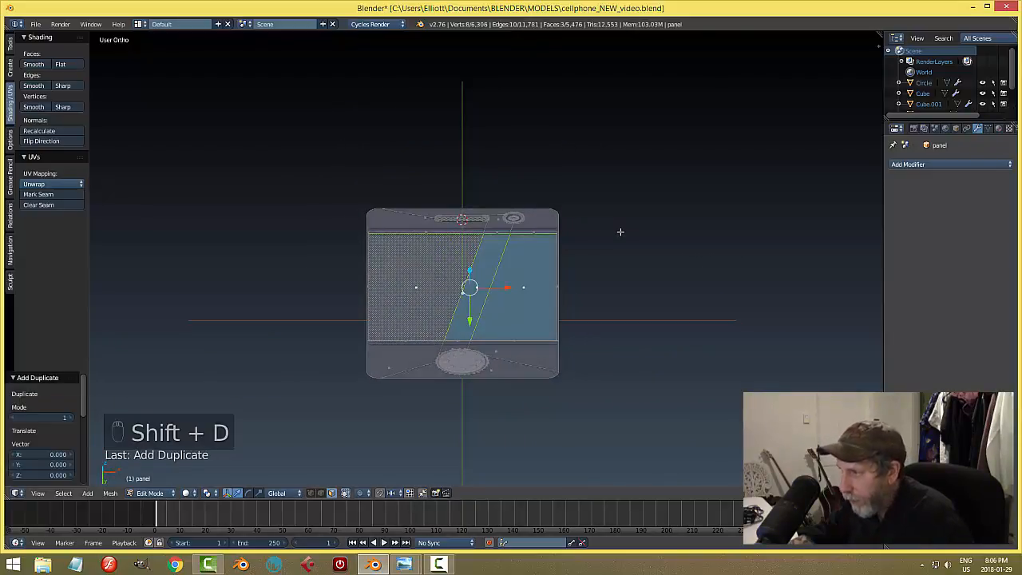
{"action": "key", "text": "p"}
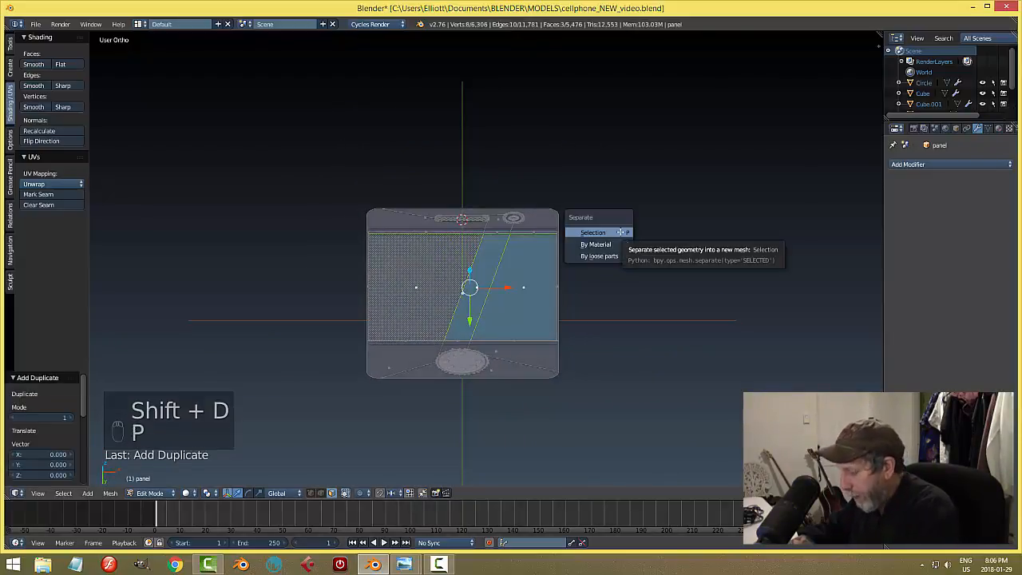
{"action": "left_click", "coordinate": [622, 232]}
{"action": "key", "text": "Tab"}
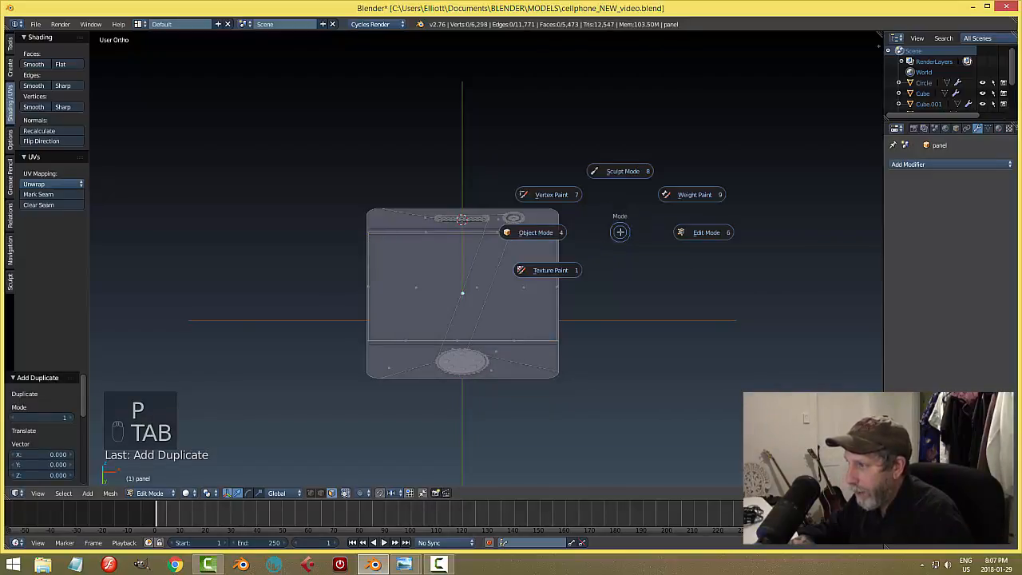
{"action": "left_click", "coordinate": [543, 233]}
{"action": "right_click", "coordinate": [489, 272]}
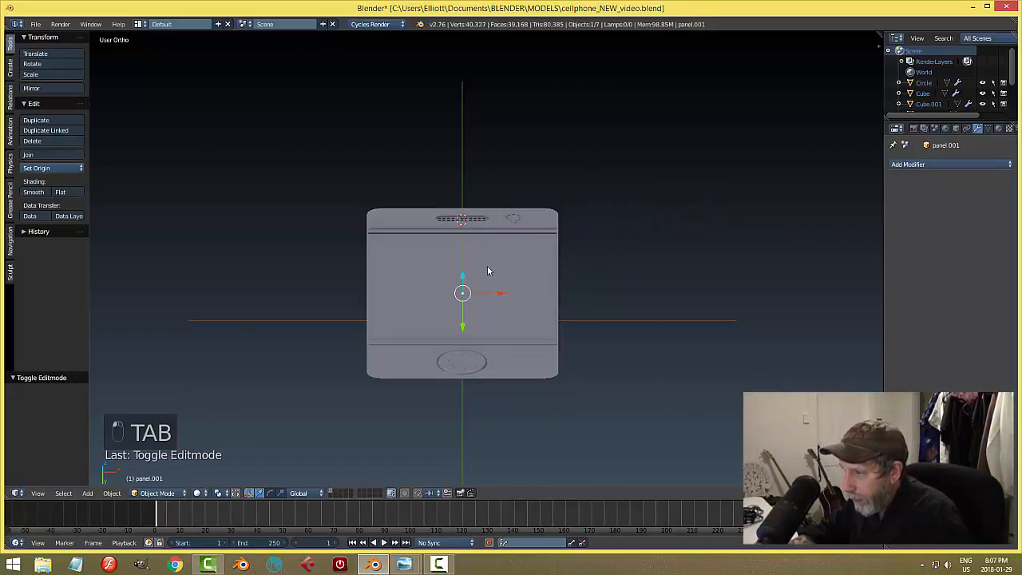
Step: Try moving the separated screen piece along the Y axis, and undo the move
{"action": "middle_click_drag", "start_coordinate": [557, 331], "coordinate": [519, 322]}
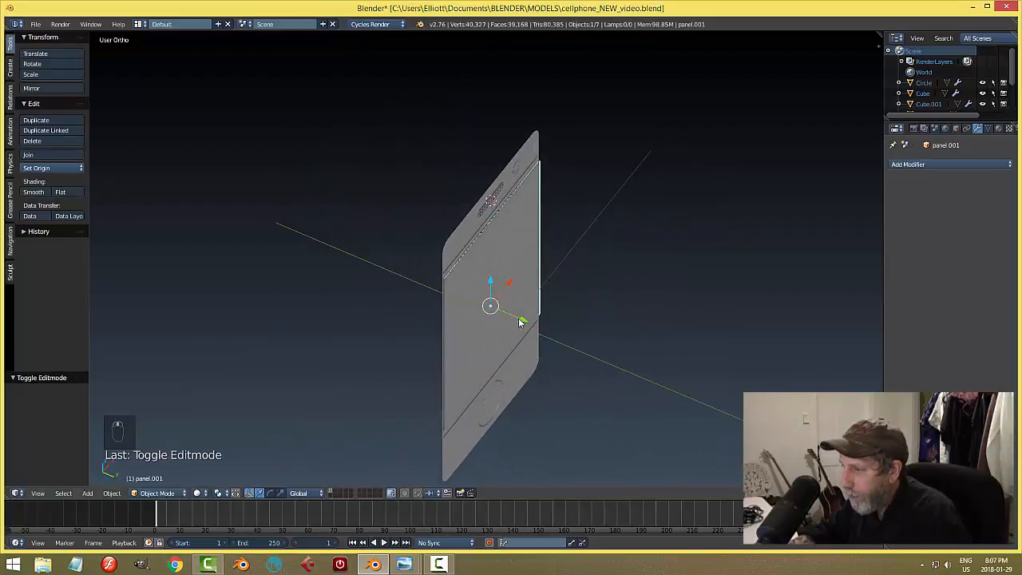
{"action": "mouse_move", "coordinate": [525, 321]}
{"action": "left_mouse_down"}
{"action": "mouse_move", "coordinate": [499, 297]}
{"action": "mouse_move", "coordinate": [528, 306]}
{"action": "left_mouse_up"}
{"action": "middle_click_drag", "start_coordinate": [529, 305], "coordinate": [593, 297]}
{"action": "key", "text": "ctrl+z"}
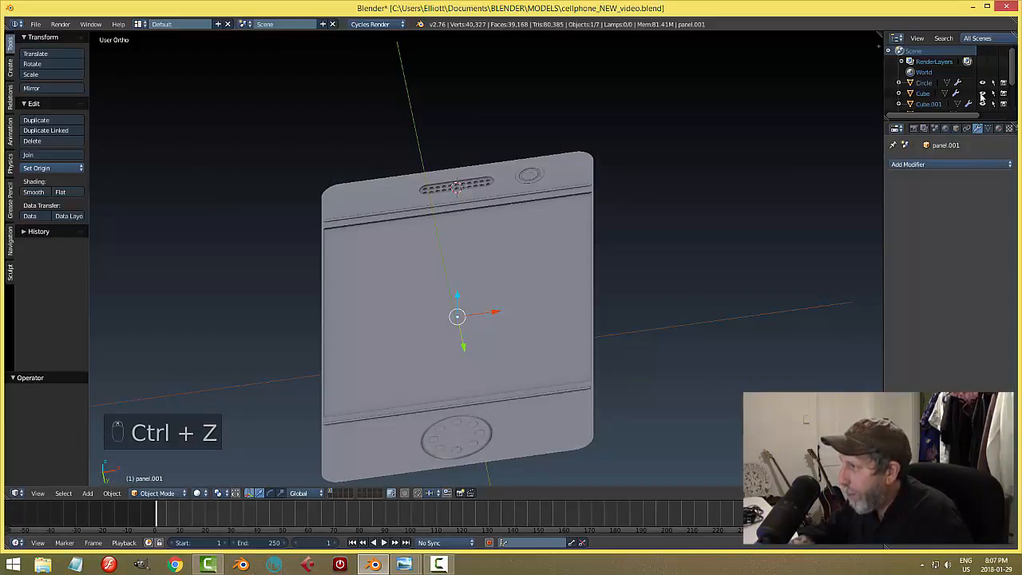
Step: Rename the separated object as screen
{"action": "scroll", "coordinate": [1009, 114], "scroll_direction": "down", "scroll_amount": 3}
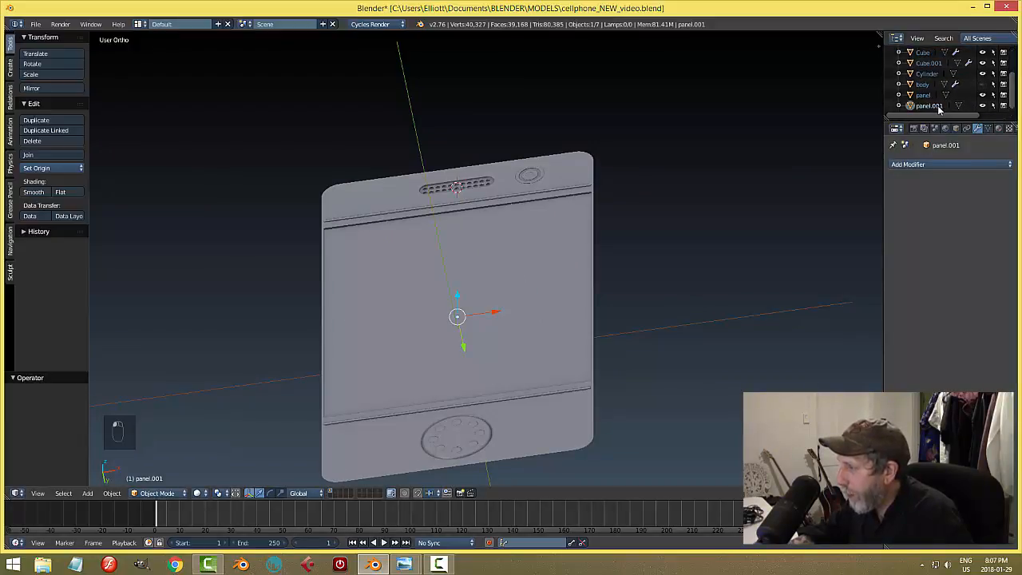
{"action": "left_click", "coordinate": [957, 128]}
{"action": "left_click", "coordinate": [995, 164]}
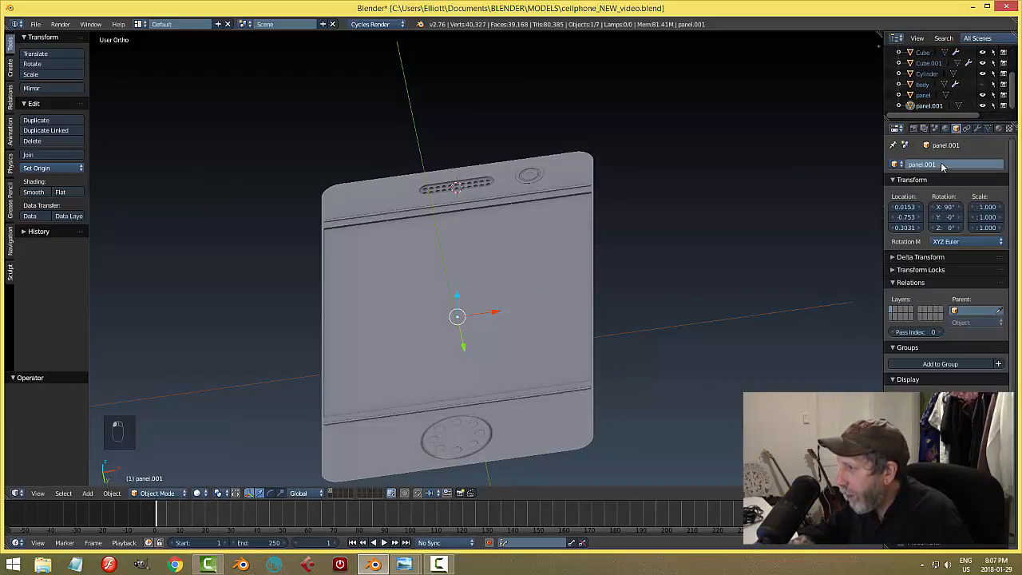
{"action": "type", "text": "screen"}
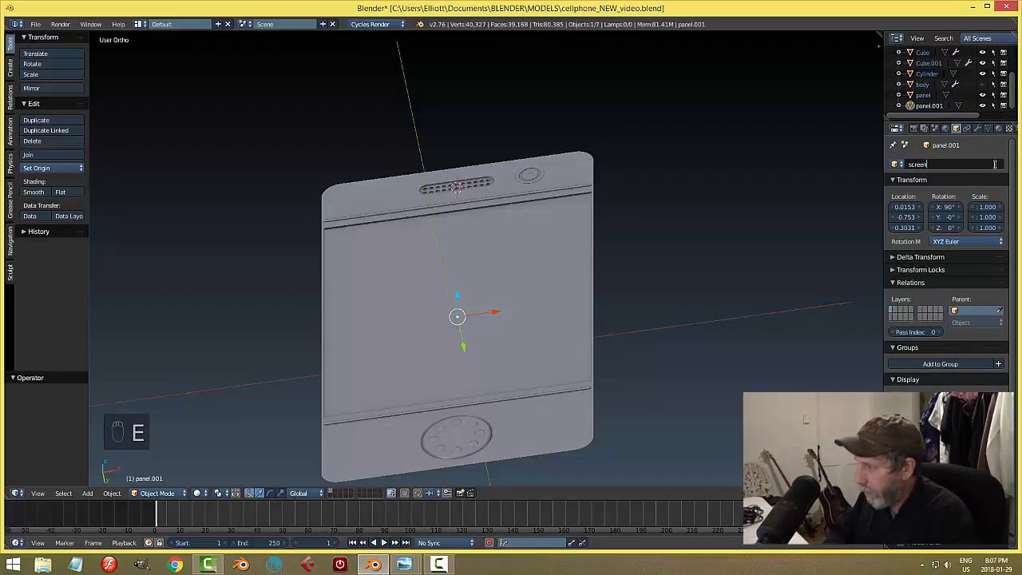
{"action": "key", "text": "Return"}
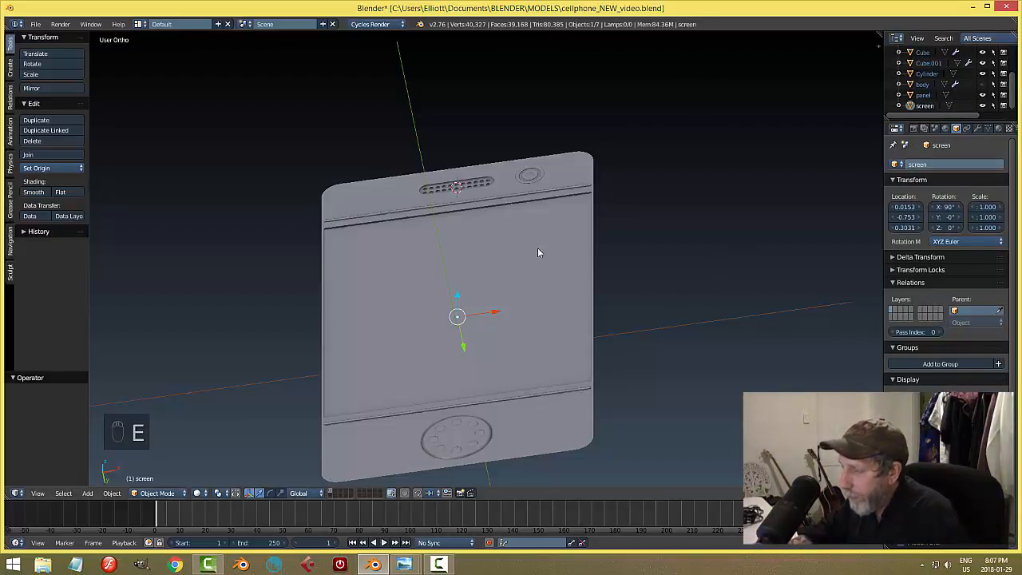
Step: Dissolve the three faces of the screen object into a single face and return to Object Mode
{"action": "key", "text": "Tab"}
{"action": "scroll", "coordinate": [545, 296], "scroll_direction": "up", "scroll_amount": 2}
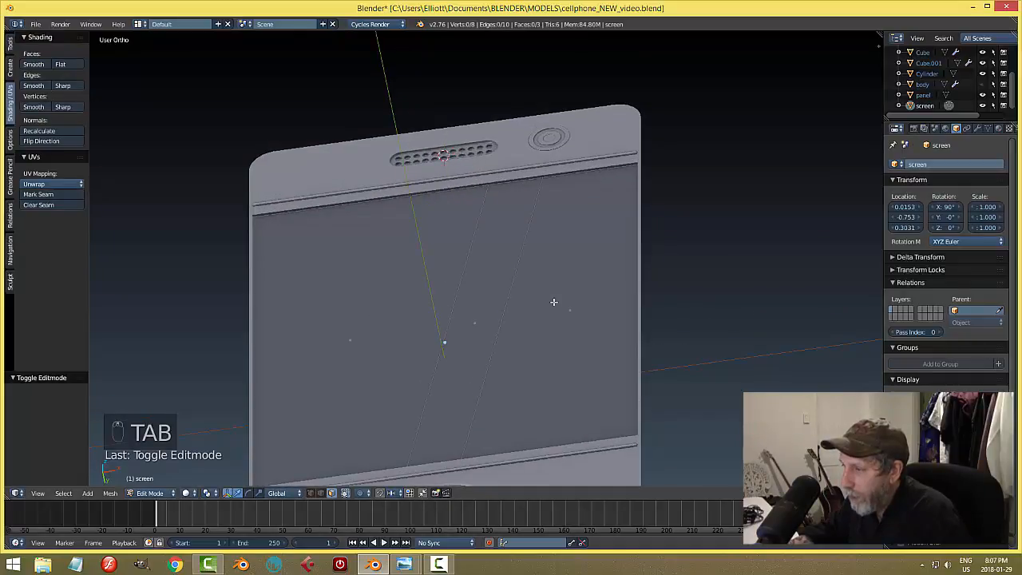
{"action": "right_click", "coordinate": [555, 302]}
{"action": "right_click", "coordinate": [485, 286], "text": "shift"}
{"action": "right_click", "coordinate": [416, 273], "text": "shift"}
{"action": "scroll", "coordinate": [562, 292], "scroll_direction": "down", "scroll_amount": 2}
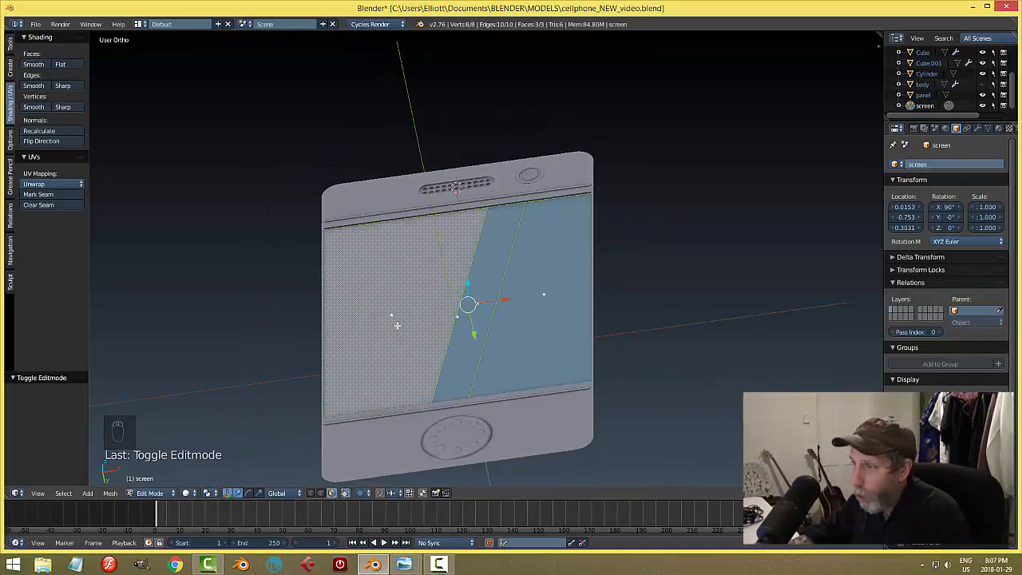
{"action": "key", "text": "x"}
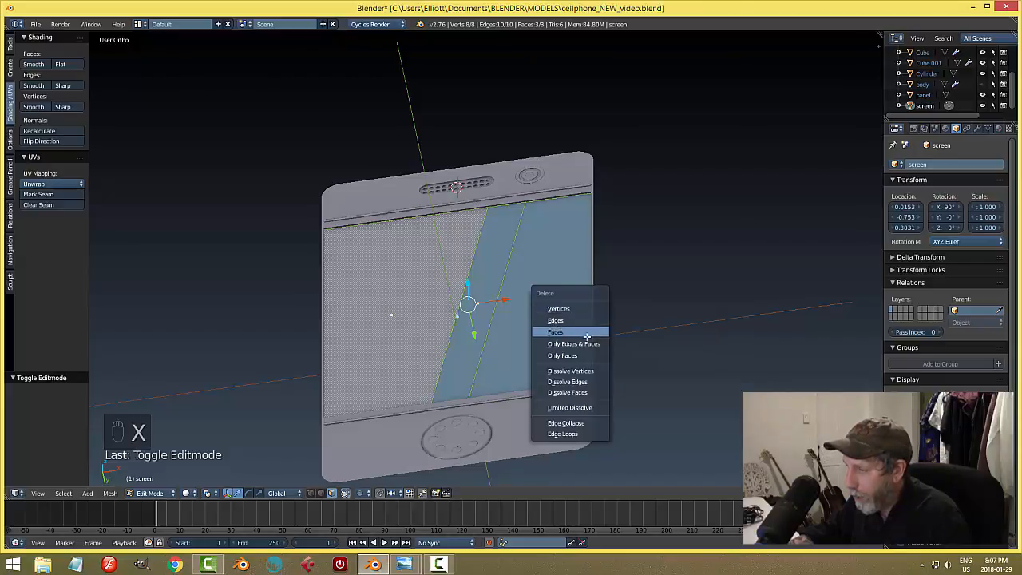
{"action": "left_click", "coordinate": [590, 392]}
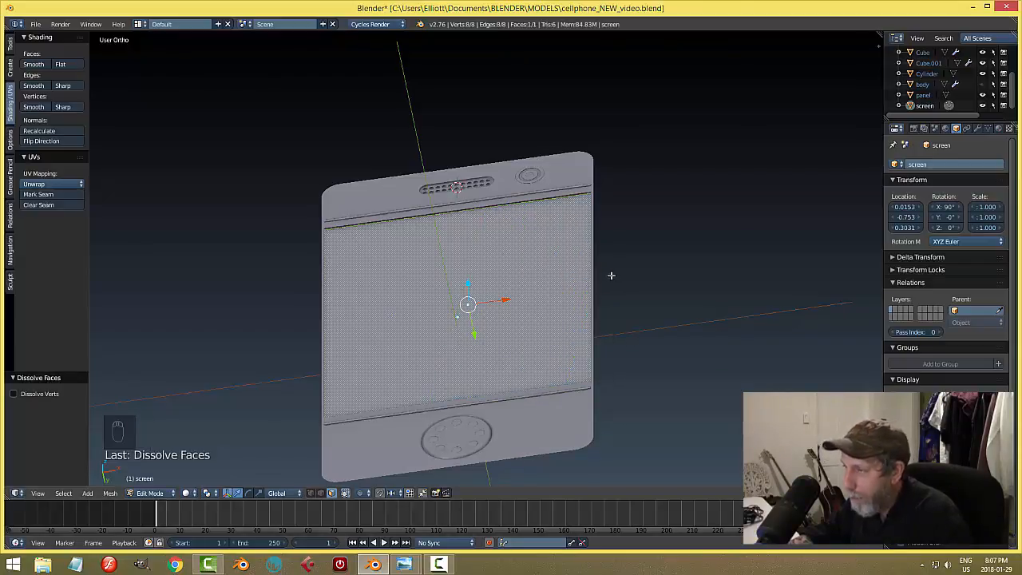
{"action": "middle_click_drag", "start_coordinate": [610, 276], "coordinate": [596, 296]}
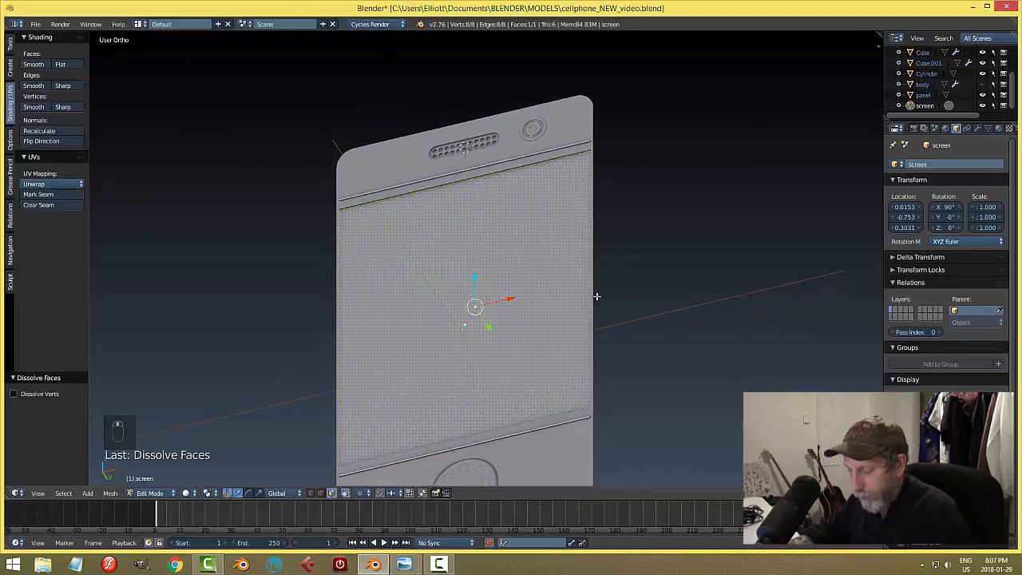
{"action": "key", "text": "a"}
{"action": "key", "text": "Tab"}
Step: Hide the front panel object and select the screen object
{"action": "right_click", "coordinate": [580, 131]}
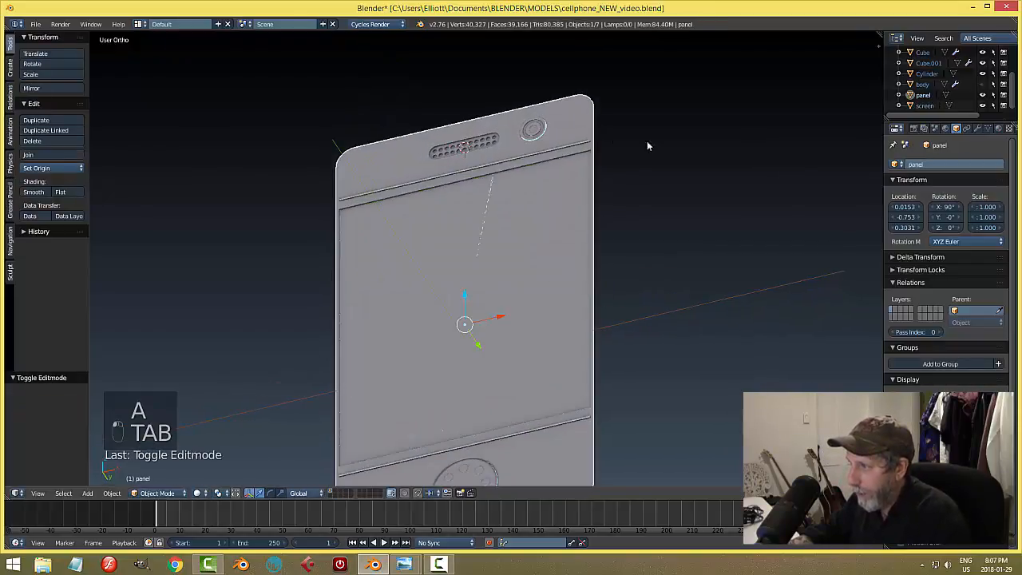
{"action": "key", "text": "h"}
{"action": "right_click", "coordinate": [547, 206]}
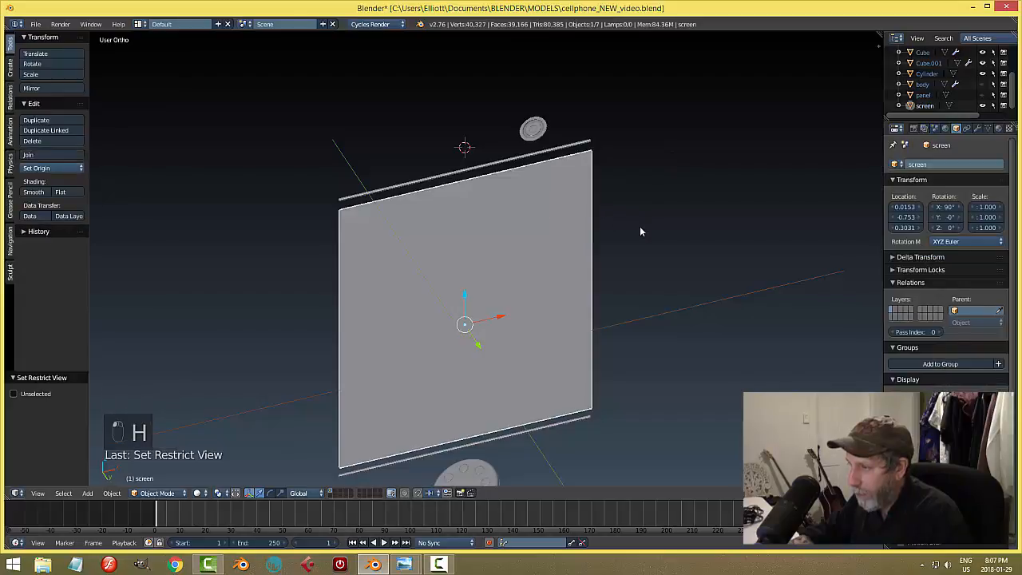
Step: Dissolve the four extra vertices along the screen's upper and lower edges, leaving only the corner vertices
{"action": "key", "text": "Tab"}
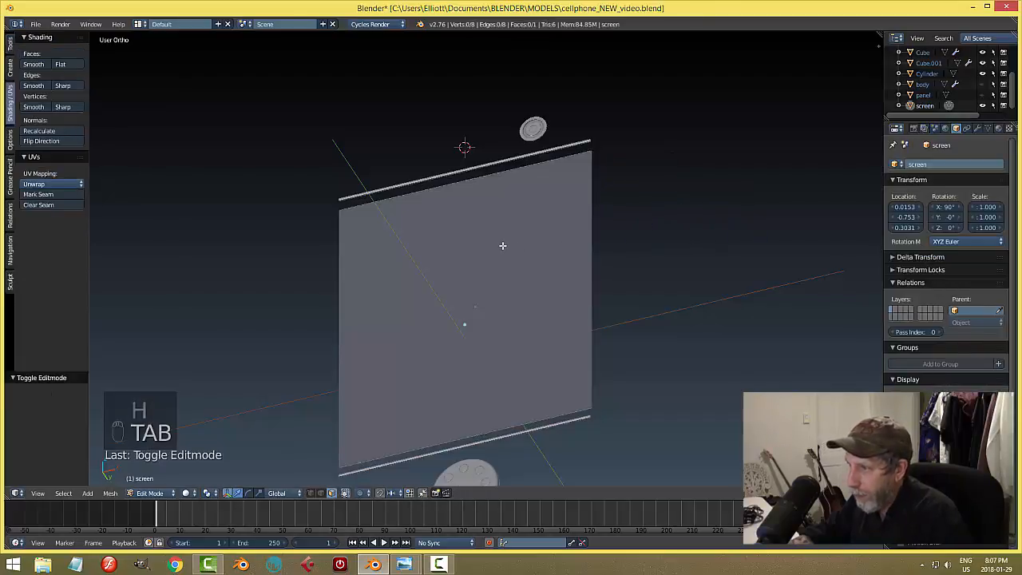
{"action": "key", "text": "ctrl+Tab"}
{"action": "left_click", "coordinate": [479, 224]}
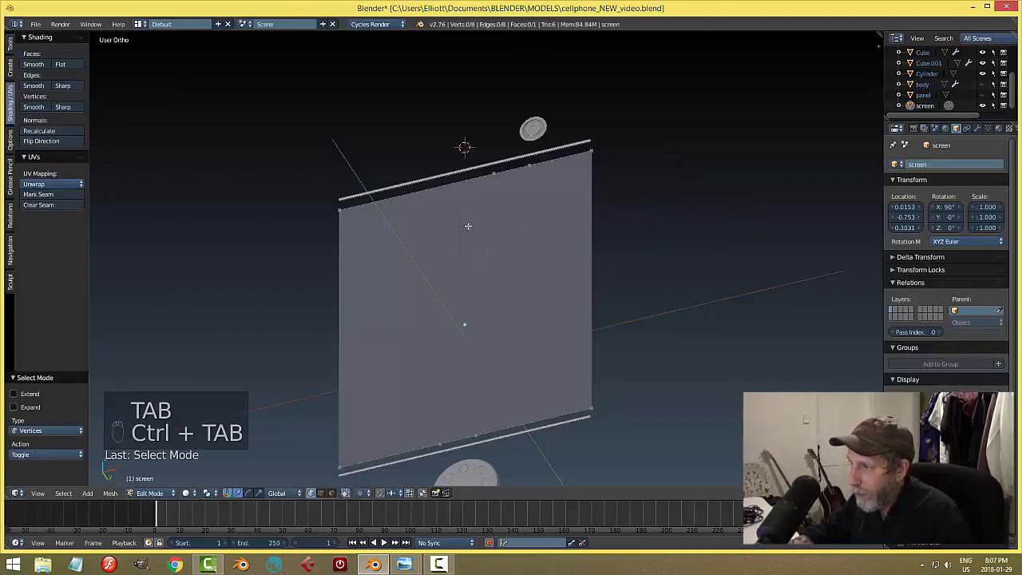
{"action": "right_click", "coordinate": [495, 175]}
{"action": "middle_click_drag", "start_coordinate": [540, 194], "coordinate": [515, 152]}
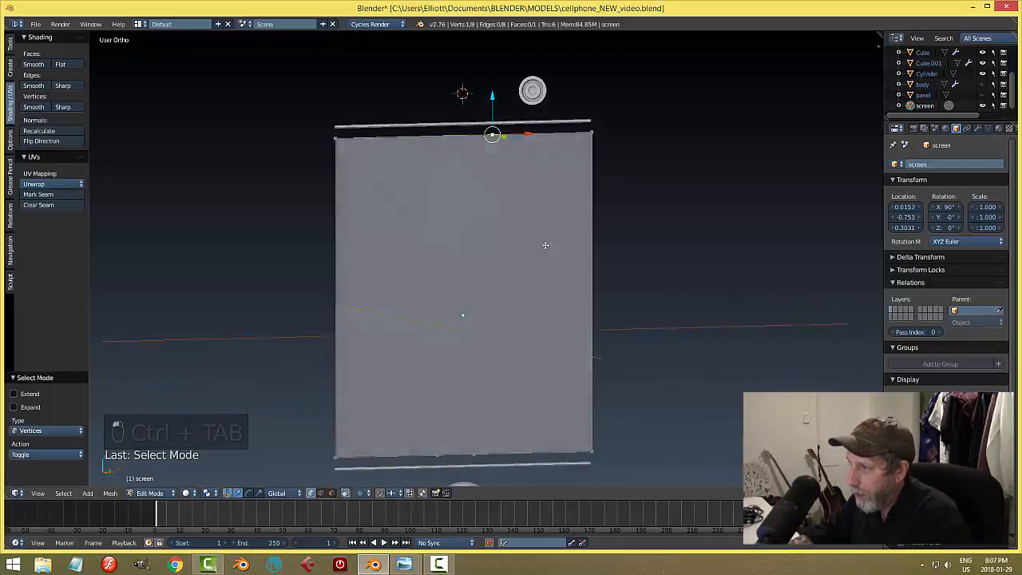
{"action": "key", "text": "a"}
{"action": "right_click", "coordinate": [506, 134]}
{"action": "right_click", "coordinate": [507, 134], "text": "shift"}
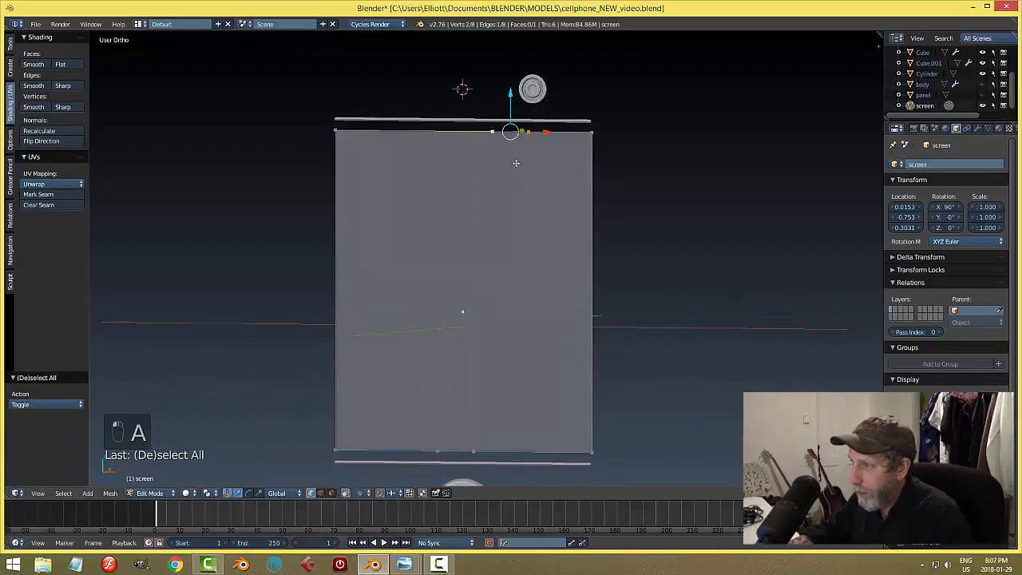
{"action": "right_click", "coordinate": [474, 450], "text": "shift"}
{"action": "right_click", "coordinate": [438, 450], "text": "shift"}
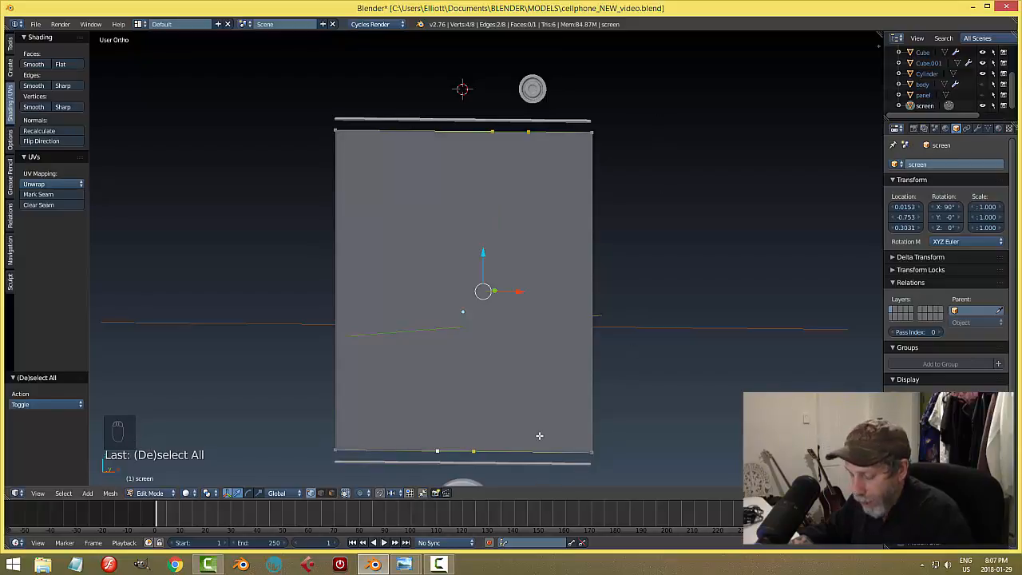
{"action": "key", "text": "x"}
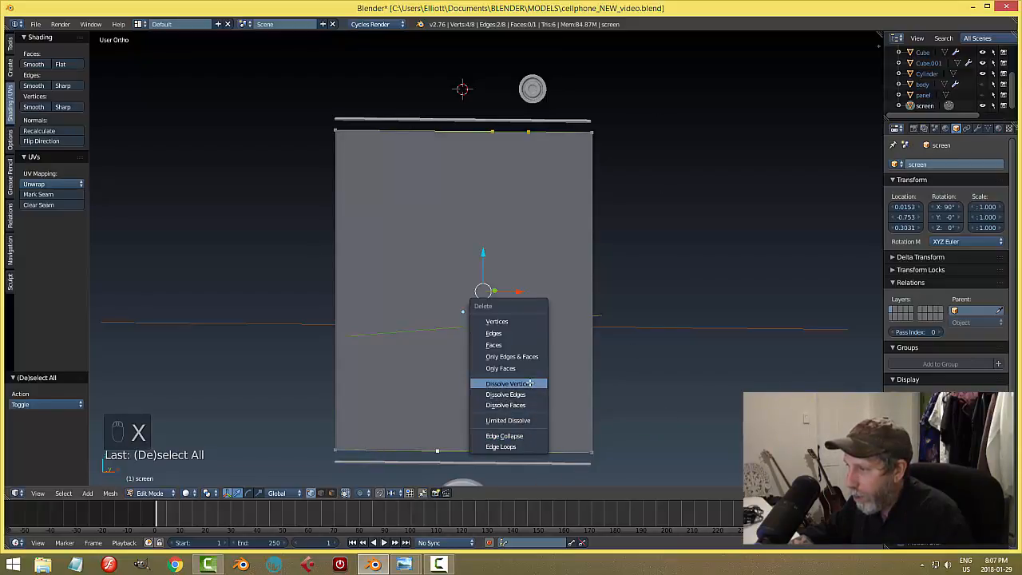
{"action": "left_click", "coordinate": [509, 384]}
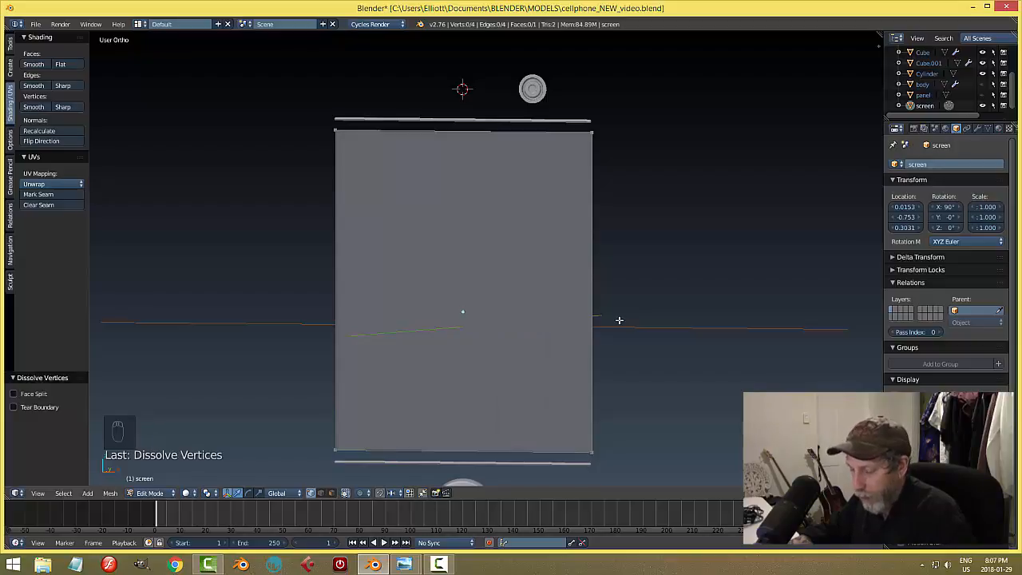
Step: Return to Object Mode with nothing selected and save the file
{"action": "key", "text": "a"}
{"action": "key", "text": "a"}
{"action": "key", "text": "Tab"}
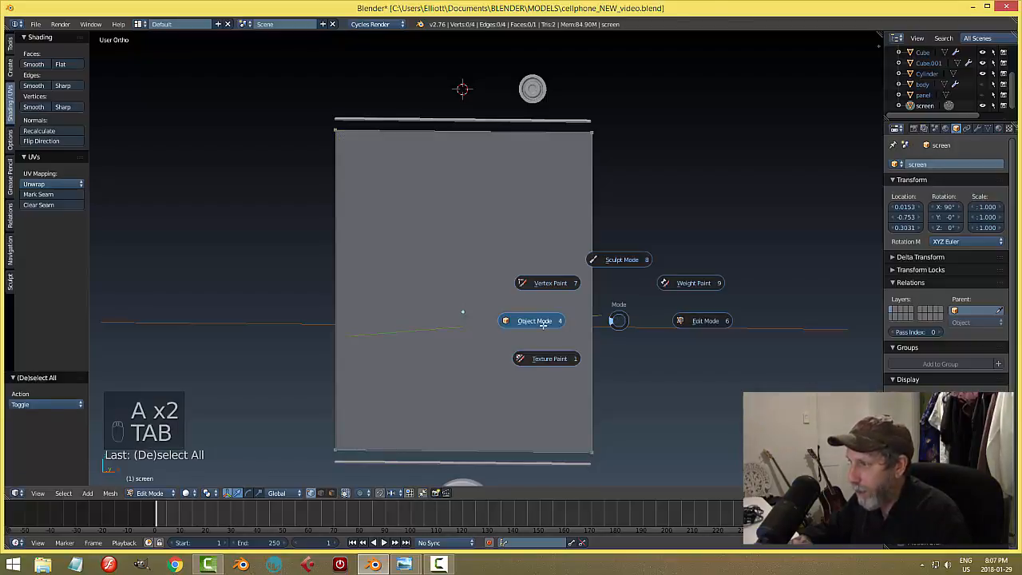
{"action": "key", "text": "a"}
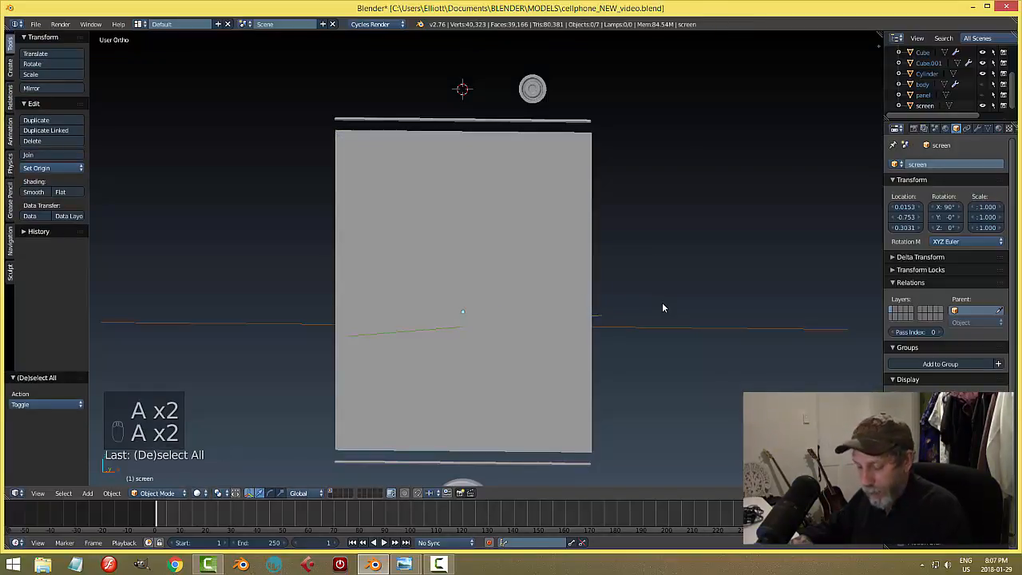
{"action": "key", "text": "ctrl+s"}
Step: Add a new material to the screen object and set its surface shader to Emission
{"action": "middle_click_drag", "start_coordinate": [678, 244], "coordinate": [651, 266]}
{"action": "right_click", "coordinate": [542, 212]}
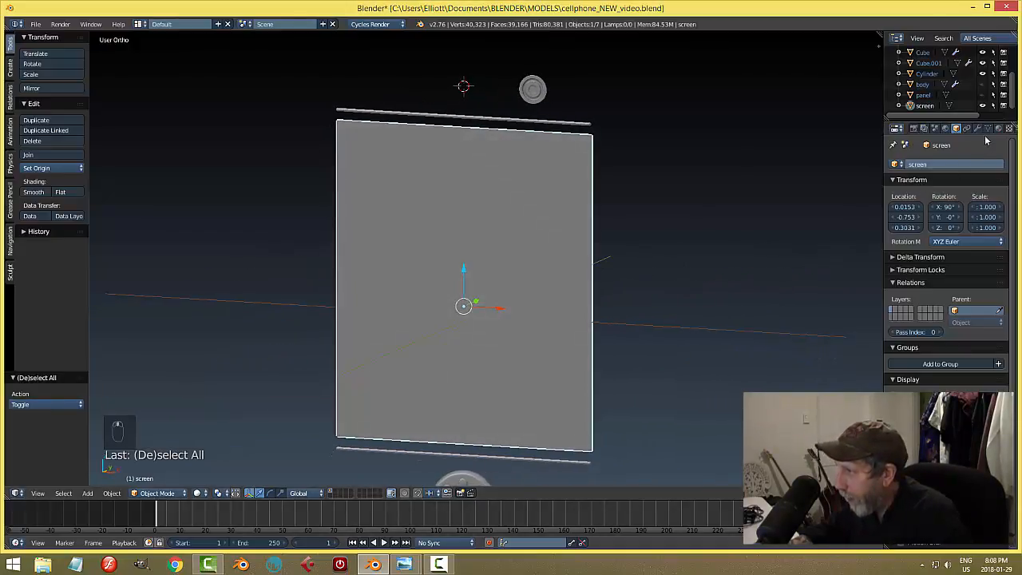
{"action": "left_click", "coordinate": [998, 128]}
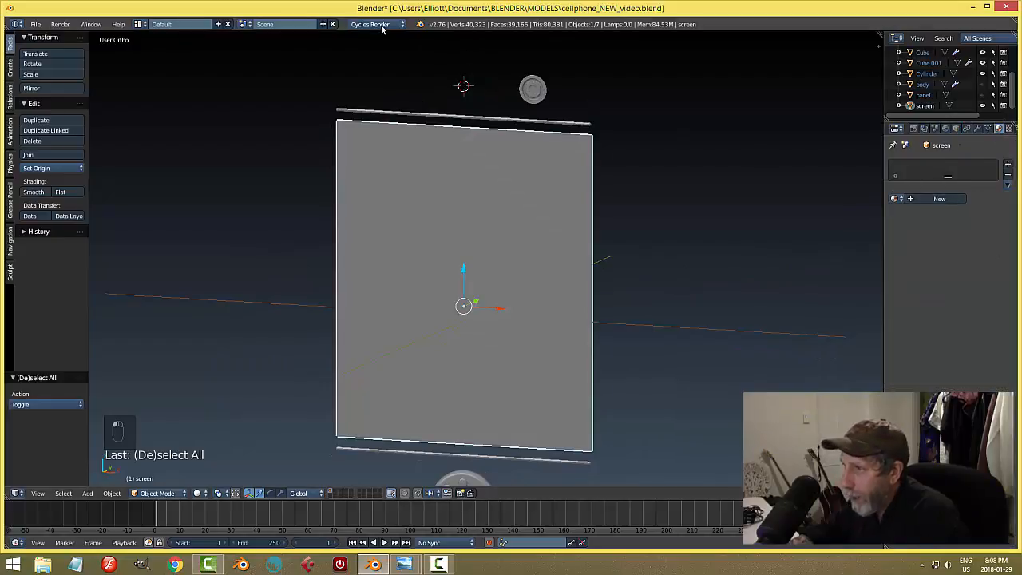
{"action": "left_click", "coordinate": [946, 202]}
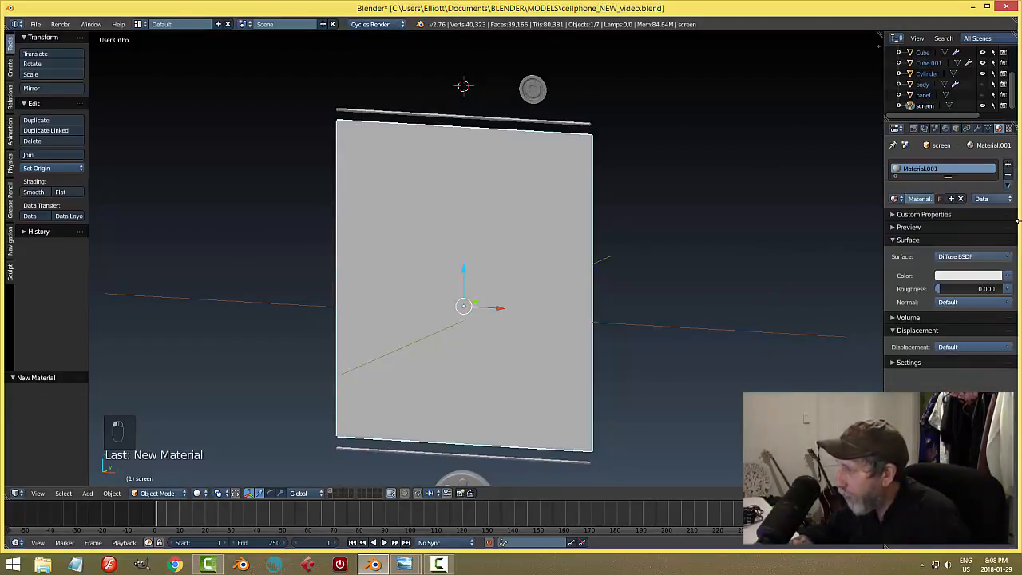
{"action": "left_click", "coordinate": [969, 257]}
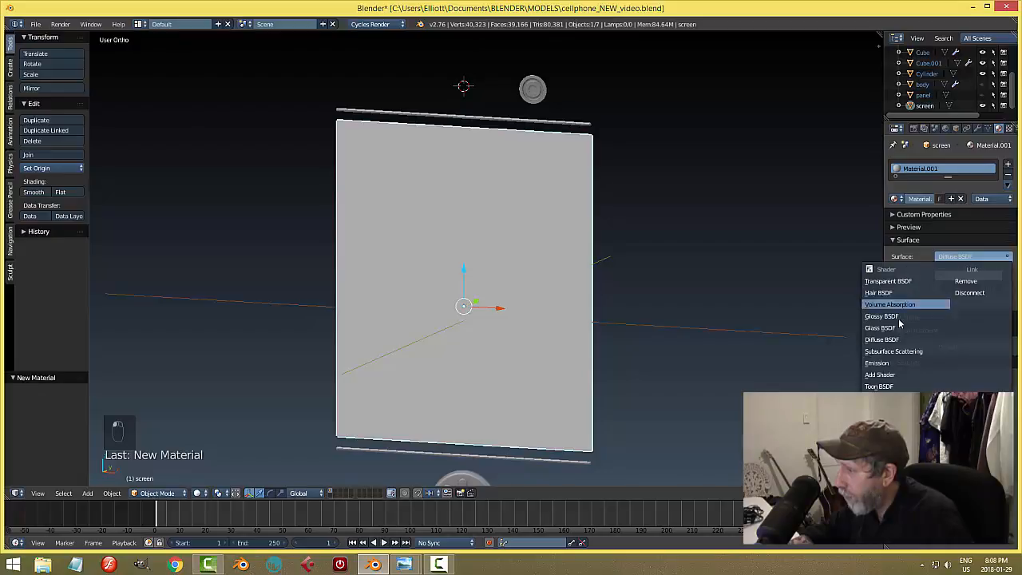
{"action": "left_click", "coordinate": [886, 362]}
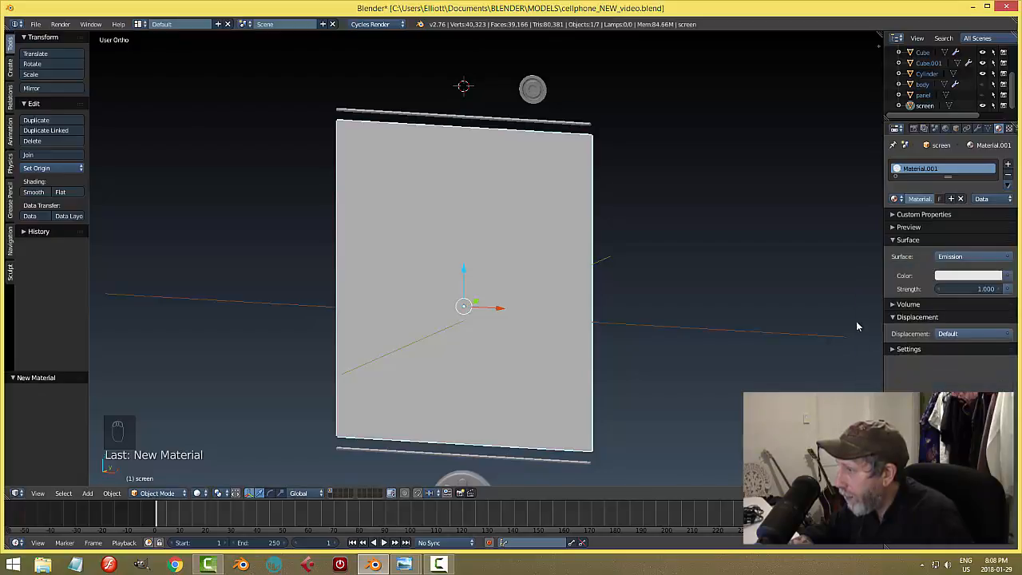
Step: Rename the screen object's new material as screen
{"action": "double_click", "coordinate": [915, 199]}
{"action": "type", "text": "scree"}
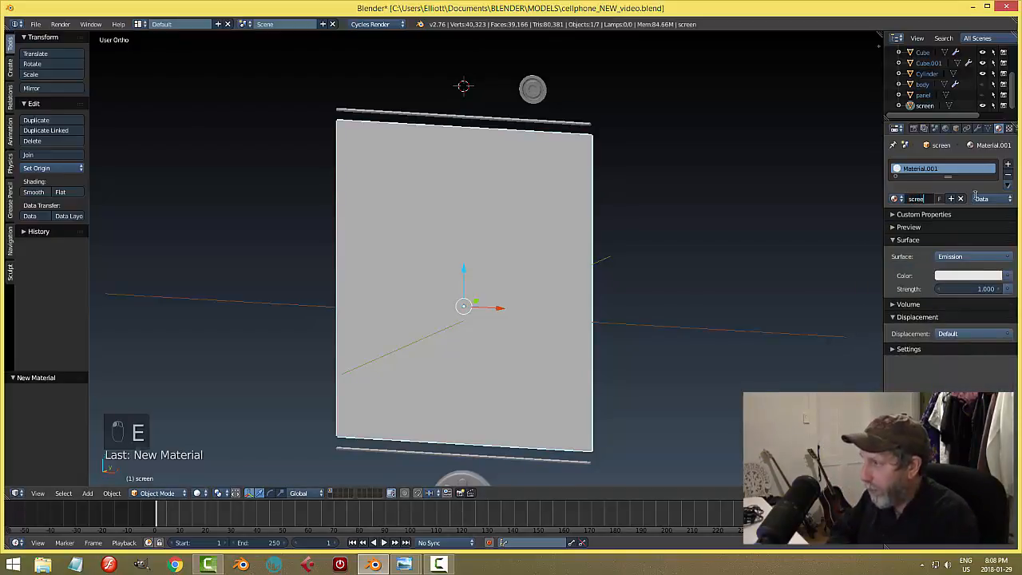
{"action": "type", "text": "n"}
{"action": "key", "text": "Return"}
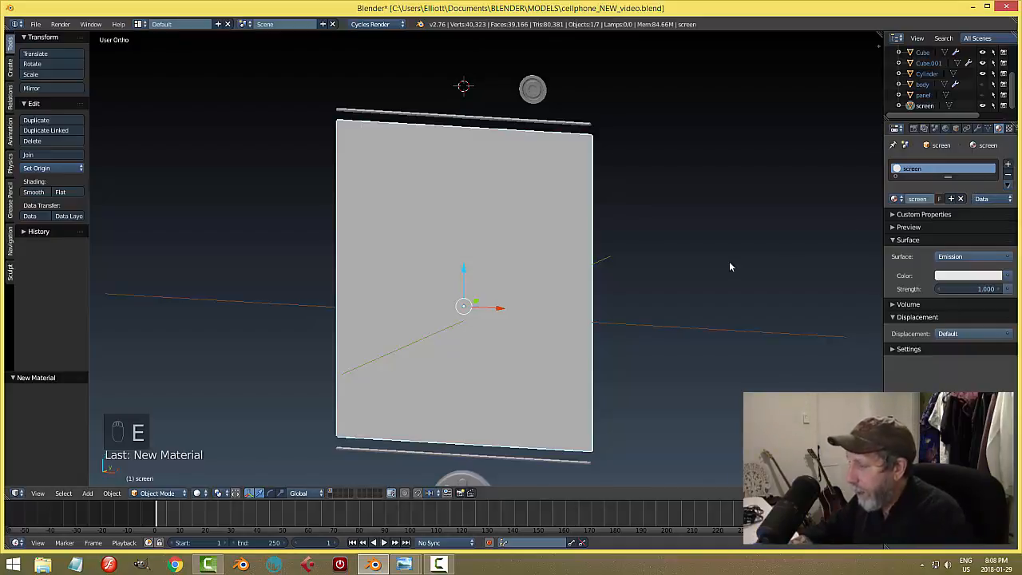
Step: Assign the screen material to the whole screen mesh in Edit Mode, return to Object Mode and save the file
{"action": "key", "text": "Tab"}
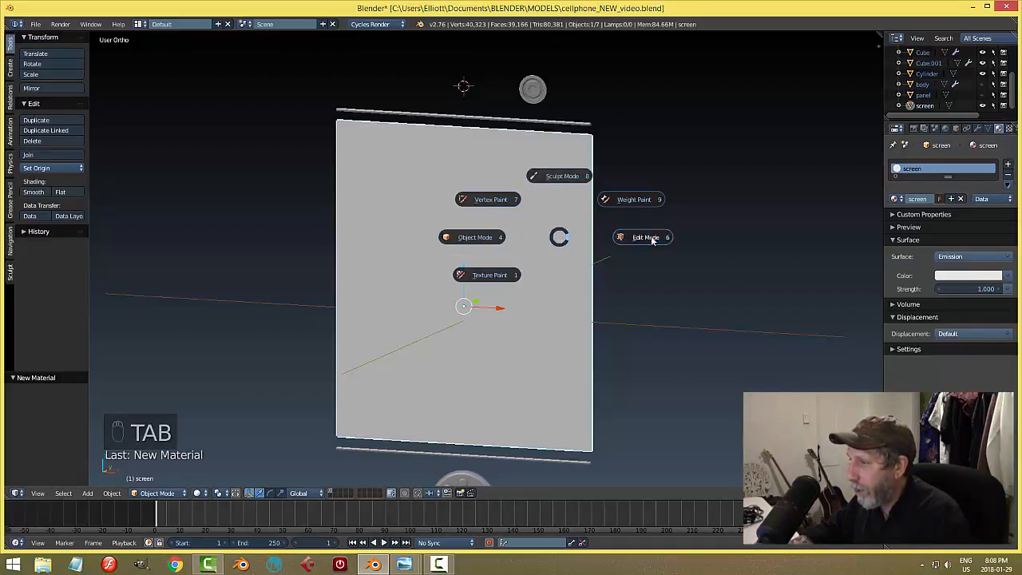
{"action": "key", "text": "a"}
{"action": "key", "text": "a"}
{"action": "left_click", "coordinate": [908, 199]}
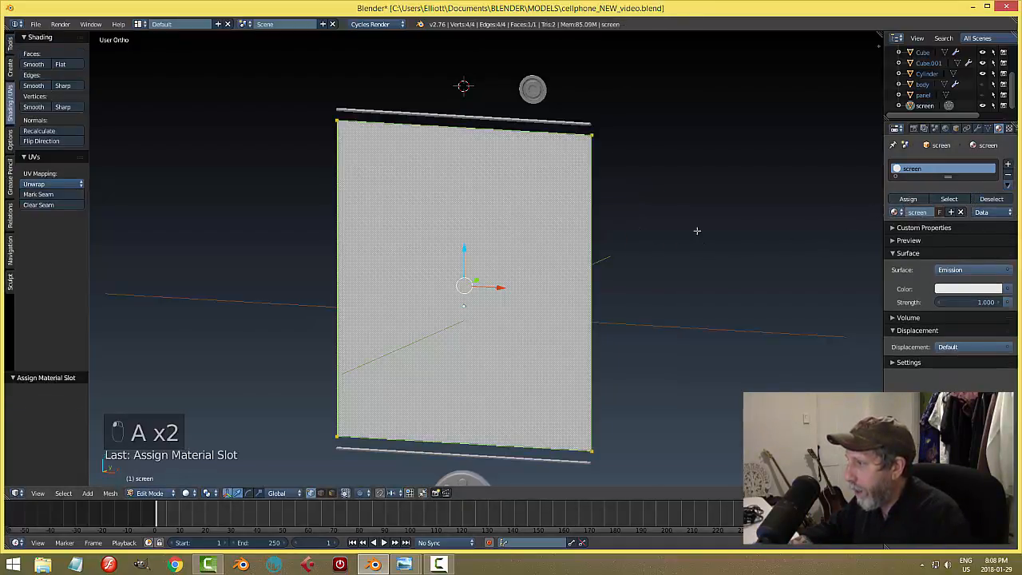
{"action": "key", "text": "a"}
{"action": "key", "text": "Tab"}
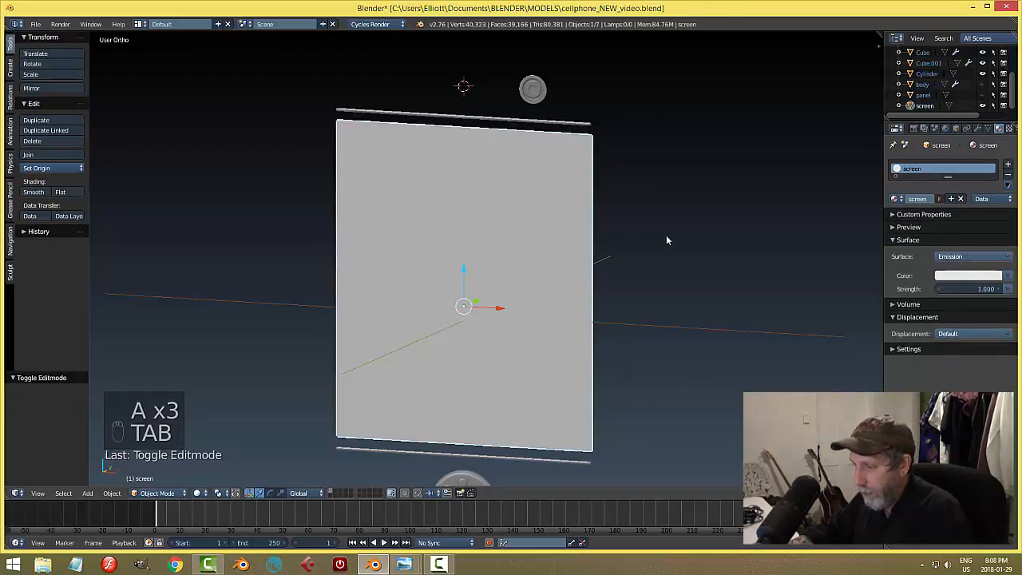
{"action": "key", "text": "ctrl+s"}
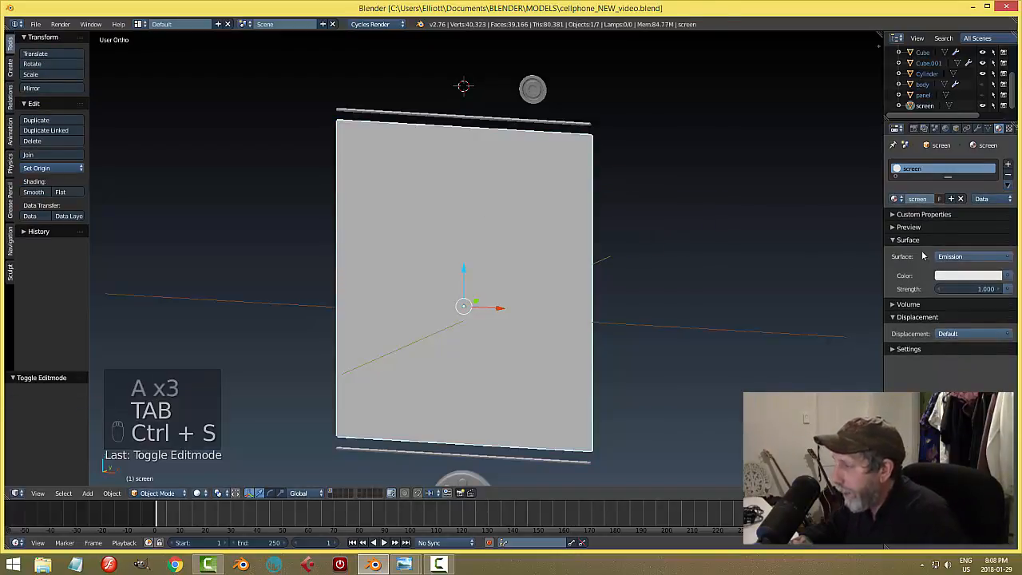
Step: Unhide the hidden phone parts and move the screen object -0.016 along the Y axis, just in front of the recessed panel
{"action": "key", "text": "a"}
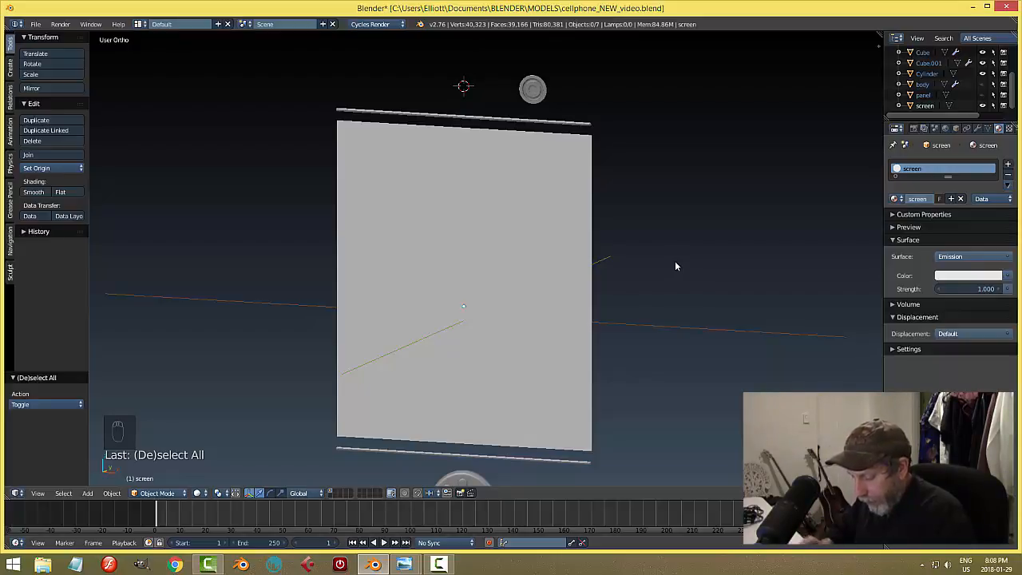
{"action": "key", "text": "alt+h"}
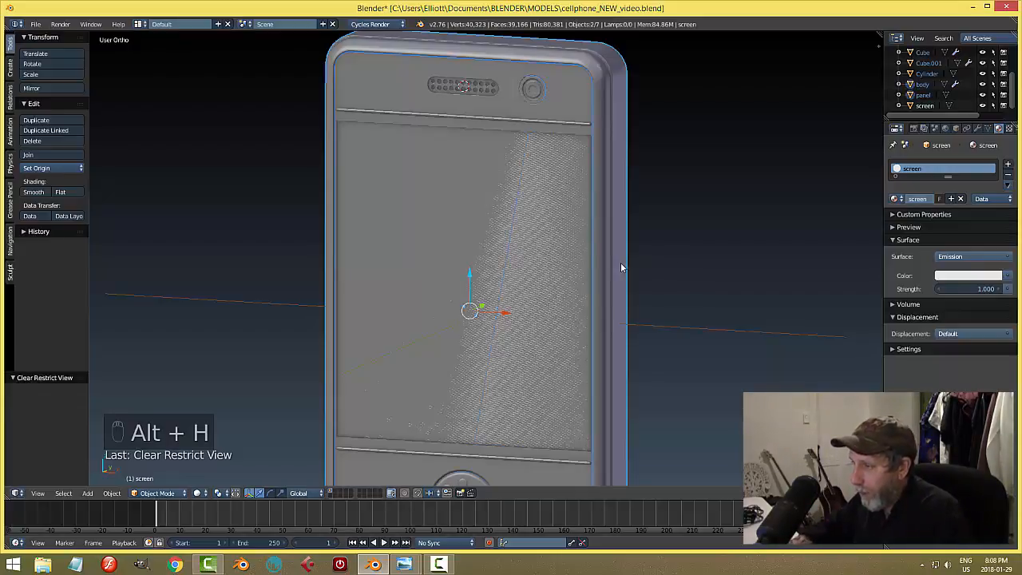
{"action": "right_click", "coordinate": [545, 229]}
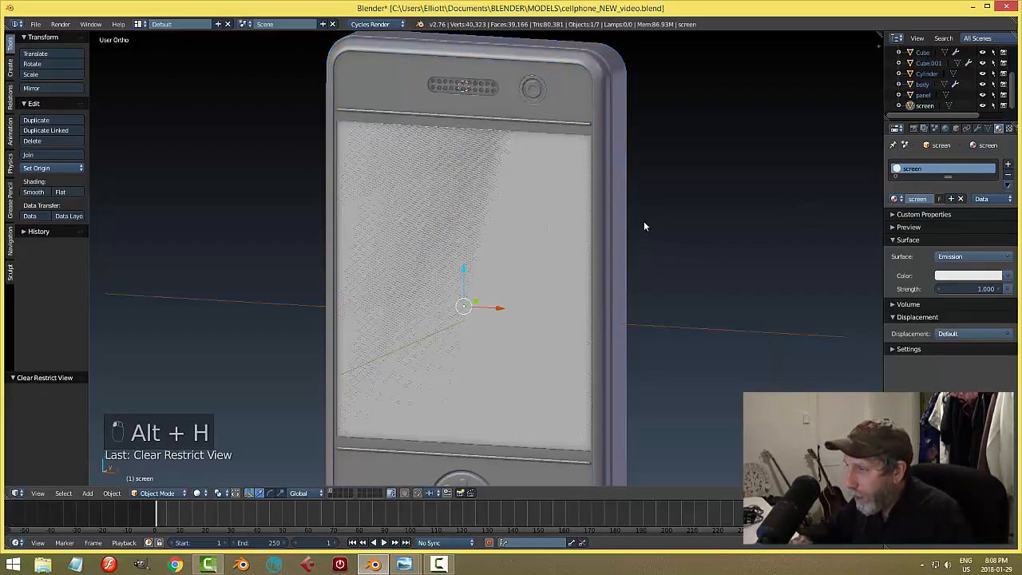
{"action": "middle_click_drag", "start_coordinate": [643, 226], "coordinate": [571, 342]}
{"action": "left_click_drag", "start_coordinate": [399, 341], "coordinate": [400, 340]}
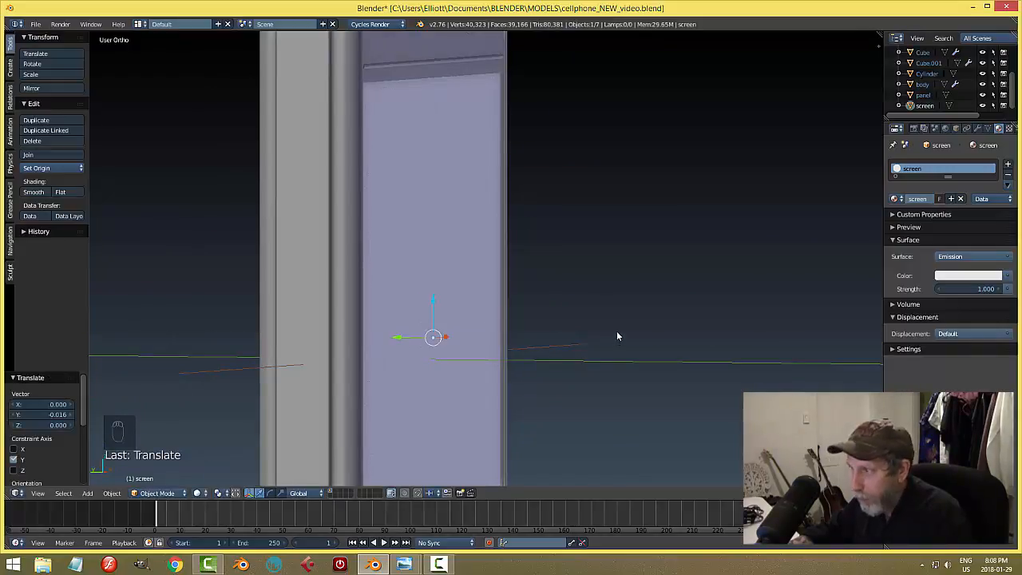
Step: Clear the selection and save the file
{"action": "key", "text": "a"}
{"action": "scroll", "coordinate": [634, 314], "scroll_direction": "down", "scroll_amount": 1}
{"action": "middle_click_drag", "start_coordinate": [633, 316], "coordinate": [591, 330]}
{"action": "key", "text": "ctrl+s"}
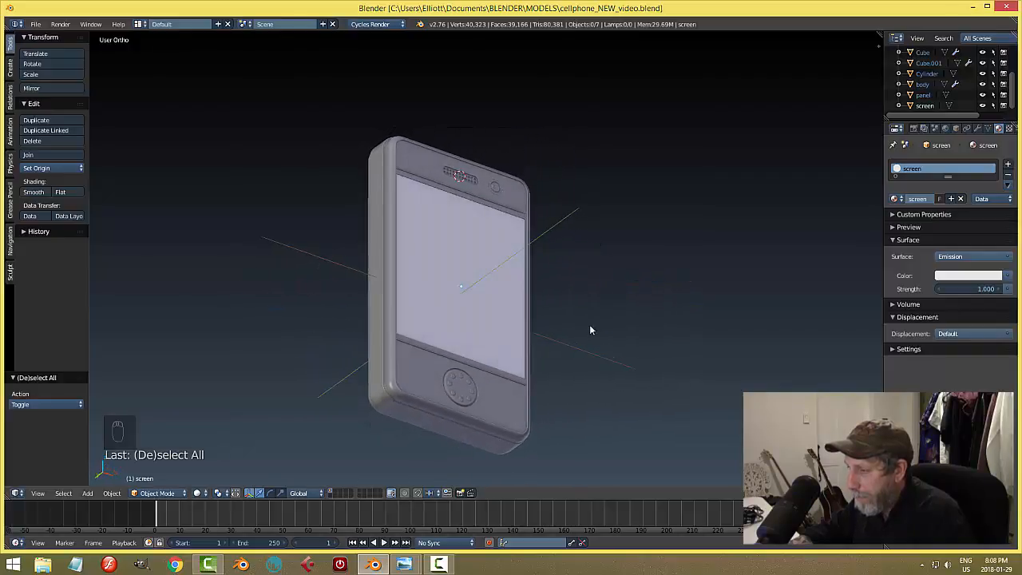
{"action": "right_click", "coordinate": [516, 409]}
{"action": "key", "text": "a"}
{"action": "middle_click_drag", "start_coordinate": [658, 385], "coordinate": [617, 351]}
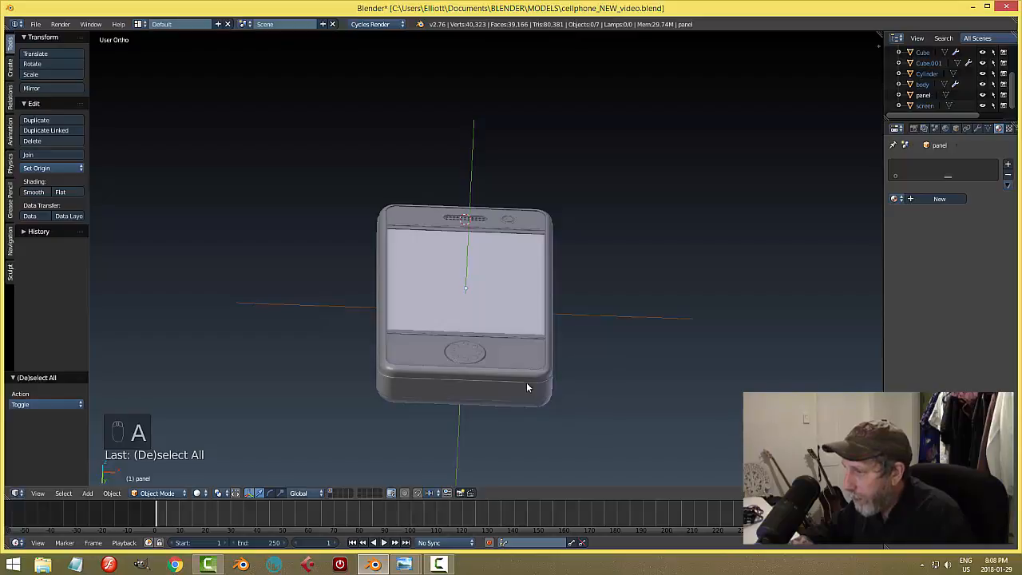
{"action": "scroll", "coordinate": [580, 363], "scroll_direction": "up", "scroll_amount": 3}
{"action": "scroll", "coordinate": [563, 359], "scroll_direction": "down", "scroll_amount": 2}
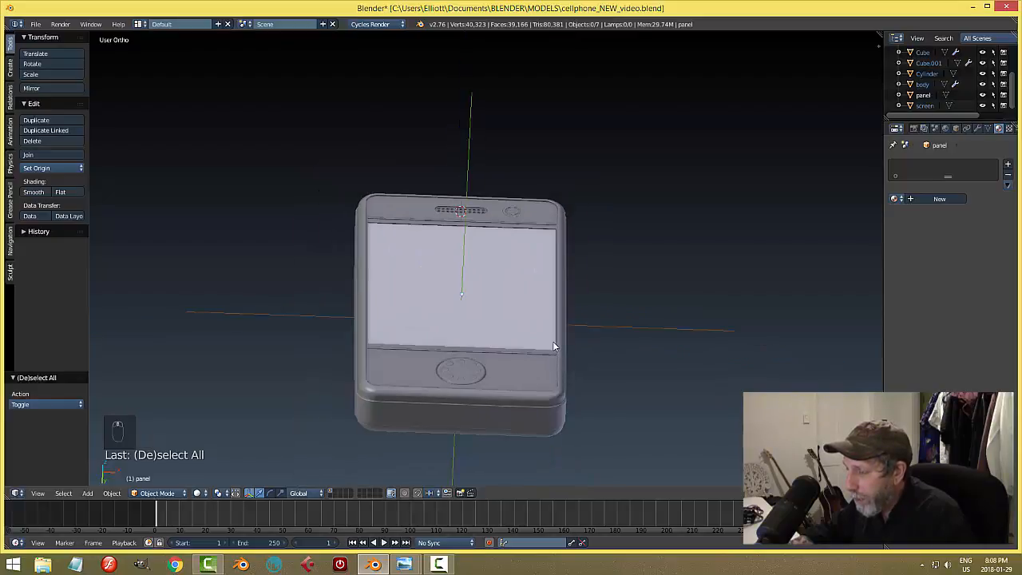
{"action": "middle_click_drag", "start_coordinate": [554, 346], "coordinate": [623, 402]}
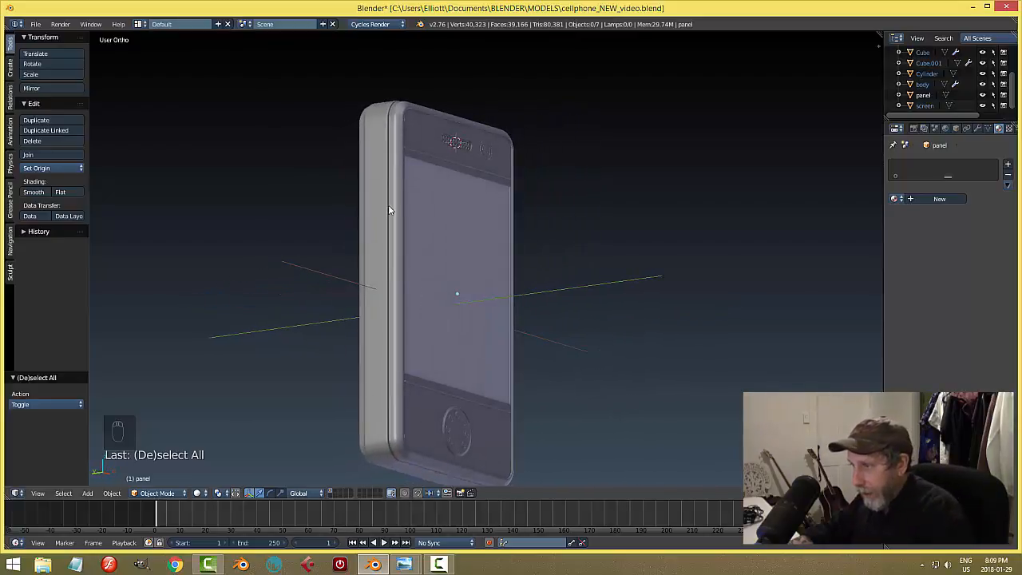
Step: Select the phone body, hide all the other objects and save the file
{"action": "right_click", "coordinate": [377, 185]}
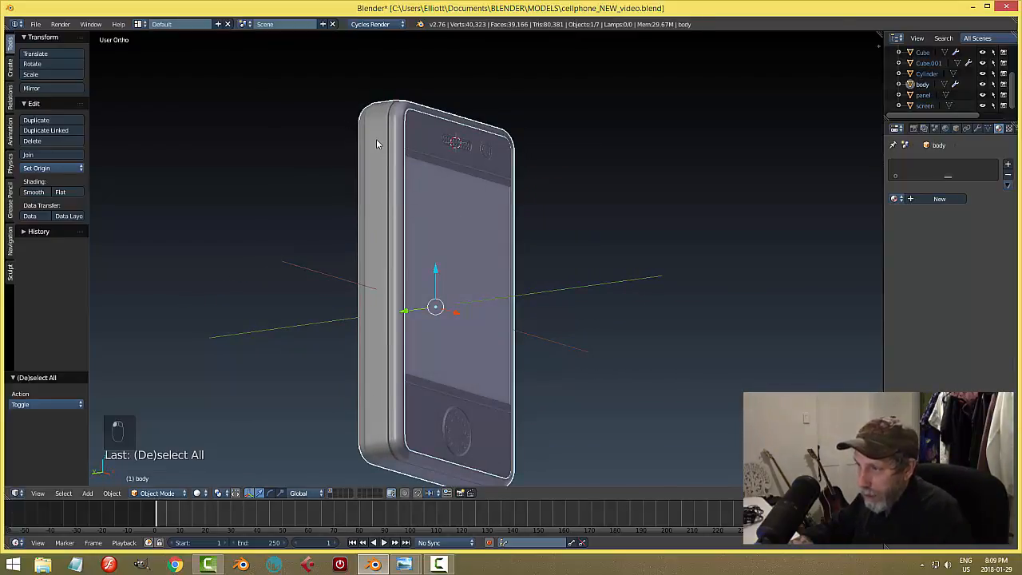
{"action": "key", "text": "shift+h"}
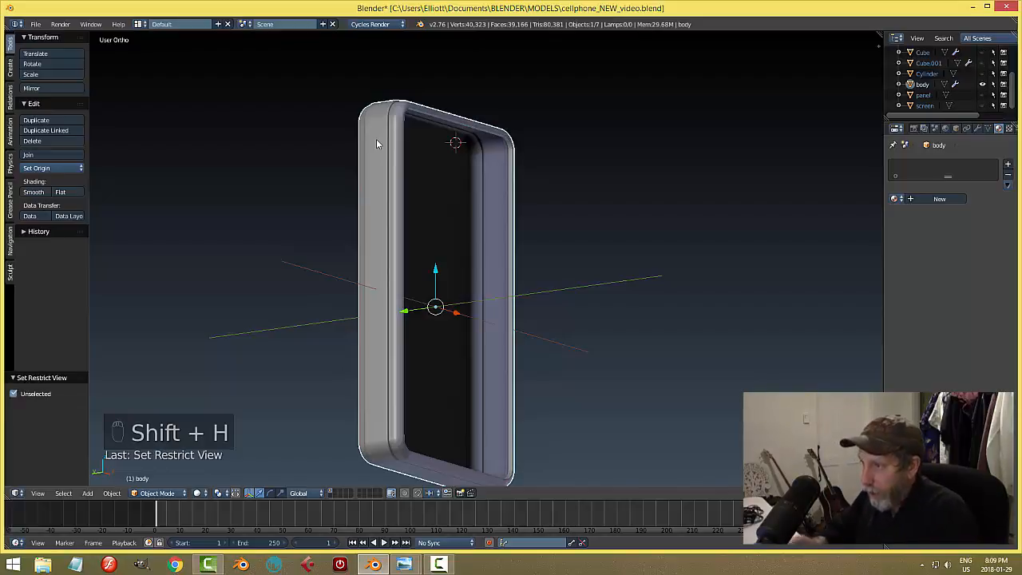
{"action": "key", "text": "ctrl+s"}
{"action": "left_click", "coordinate": [376, 139]}
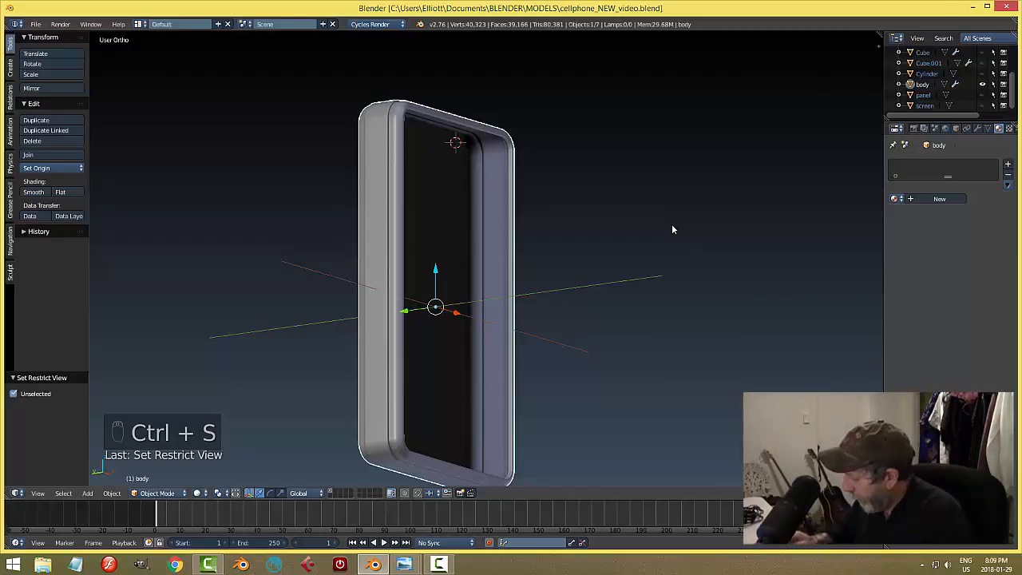
Step: Examine the phone body in wireframe against the side reference in the right orthographic view
{"action": "key", "text": "KP_3"}
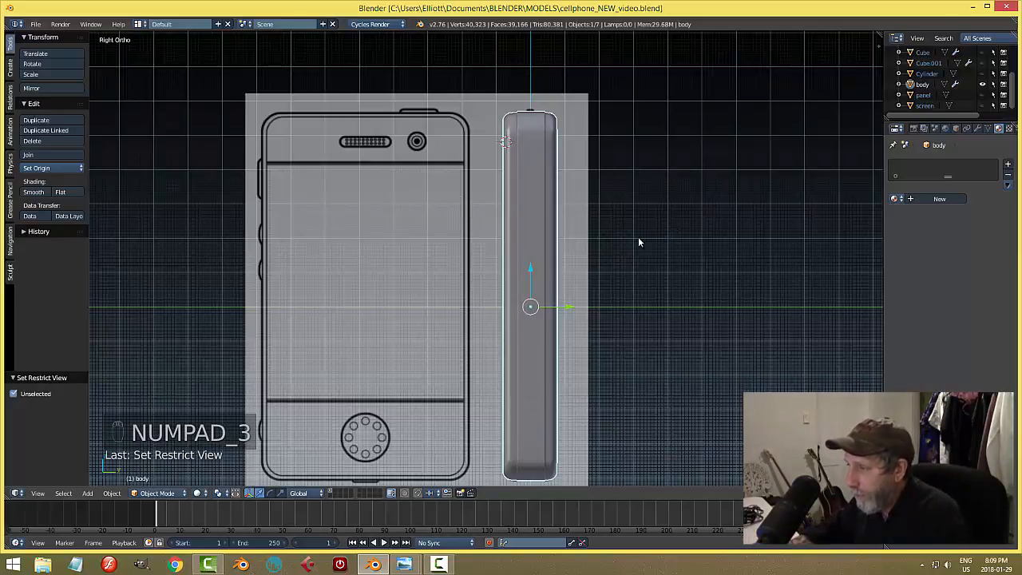
{"action": "middle_click_drag", "start_coordinate": [543, 247], "coordinate": [569, 251]}
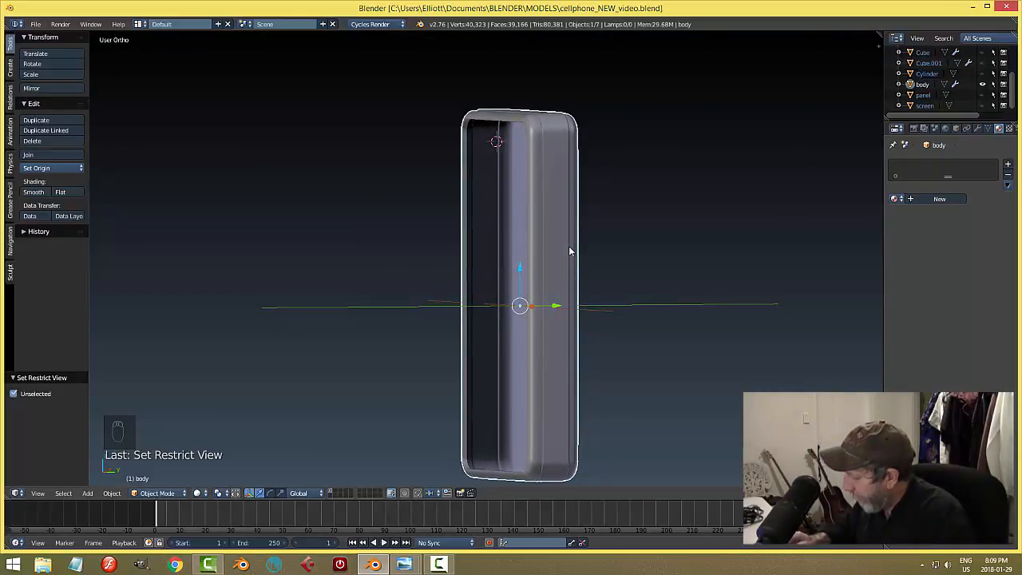
{"action": "key", "text": "KP_3"}
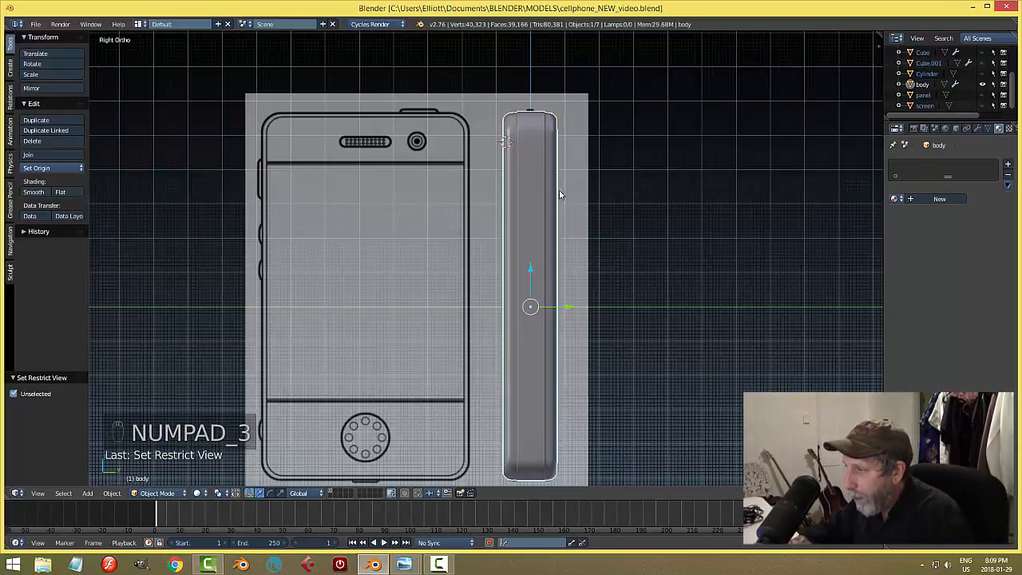
{"action": "key", "text": "z"}
{"action": "left_click", "coordinate": [635, 205]}
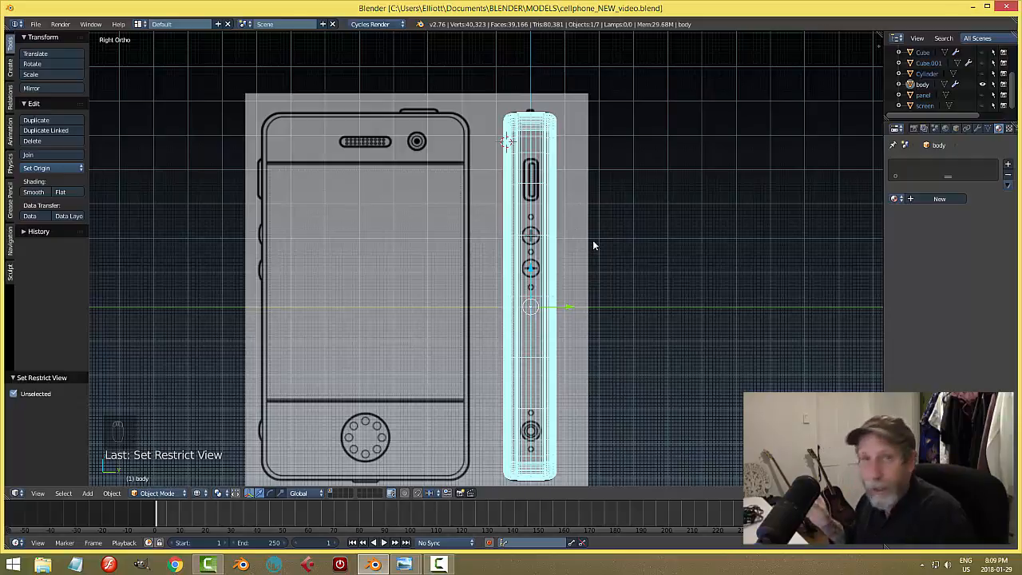
{"action": "mouse_move", "coordinate": [594, 245]}
{"action": "middle_mouse_down"}
{"action": "mouse_move", "coordinate": [631, 251]}
{"action": "mouse_move", "coordinate": [605, 252]}
{"action": "middle_mouse_up"}
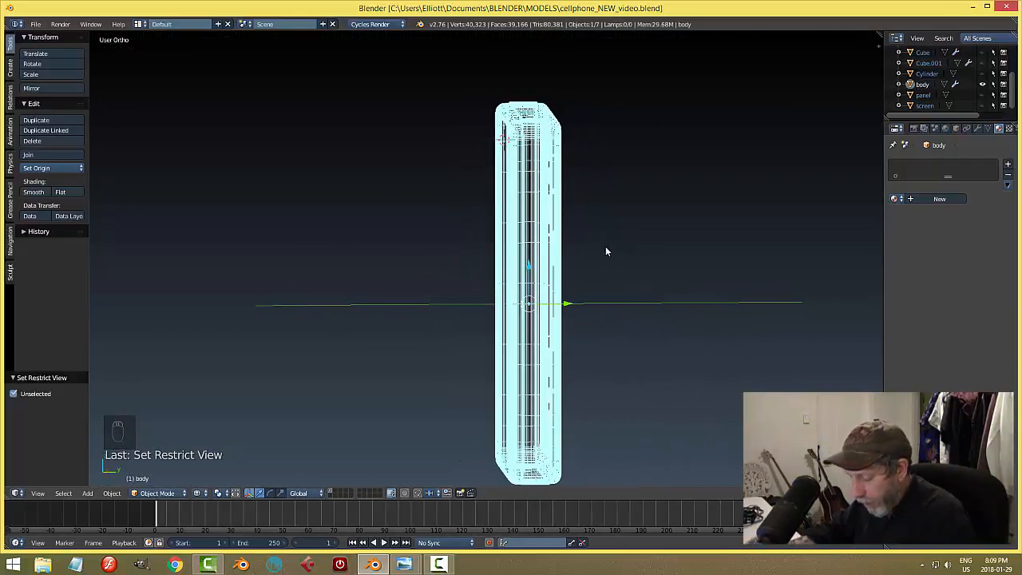
{"action": "key", "text": "KP_3"}
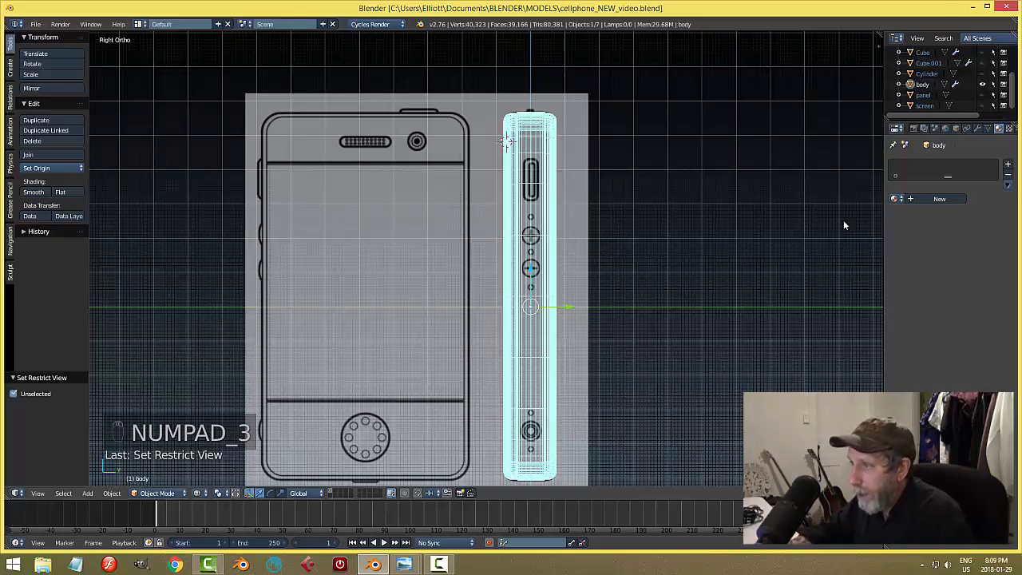
Step: Change the cellphone.jpg background image's axis from right to Left
{"action": "key", "text": "n"}
{"action": "key", "text": "n"}
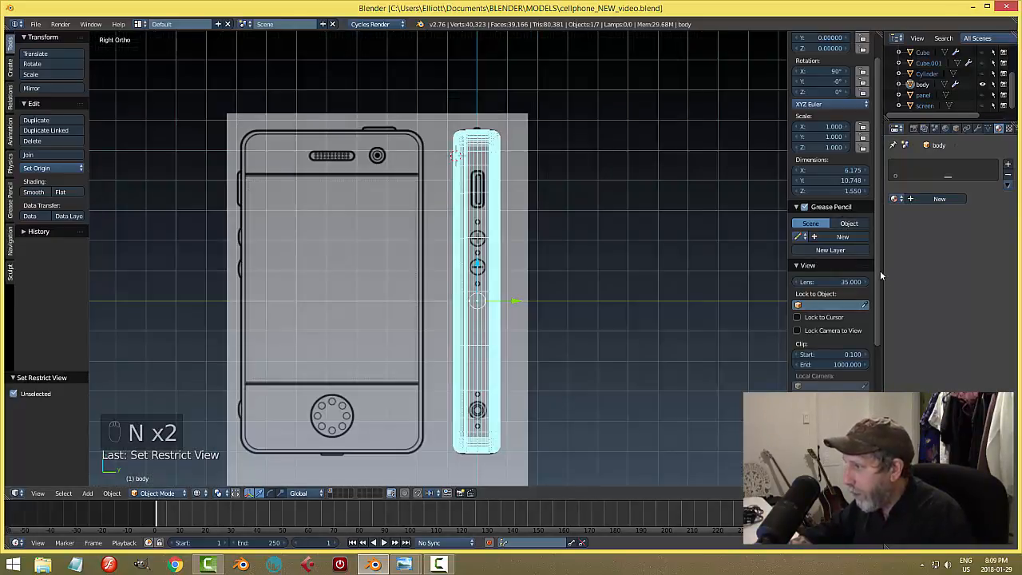
{"action": "left_click_drag", "start_coordinate": [879, 284], "coordinate": [882, 411]}
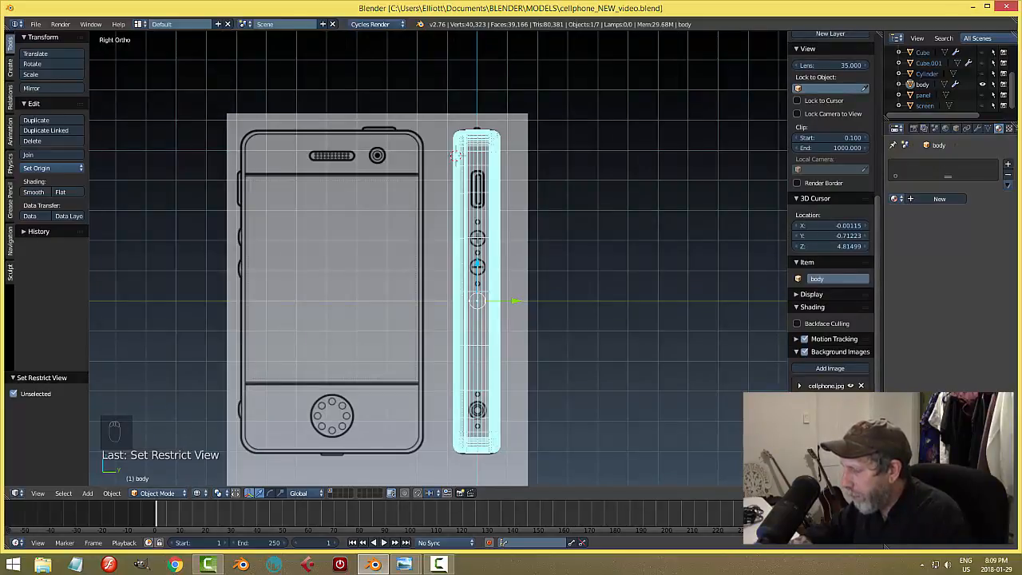
{"action": "left_click", "coordinate": [843, 401]}
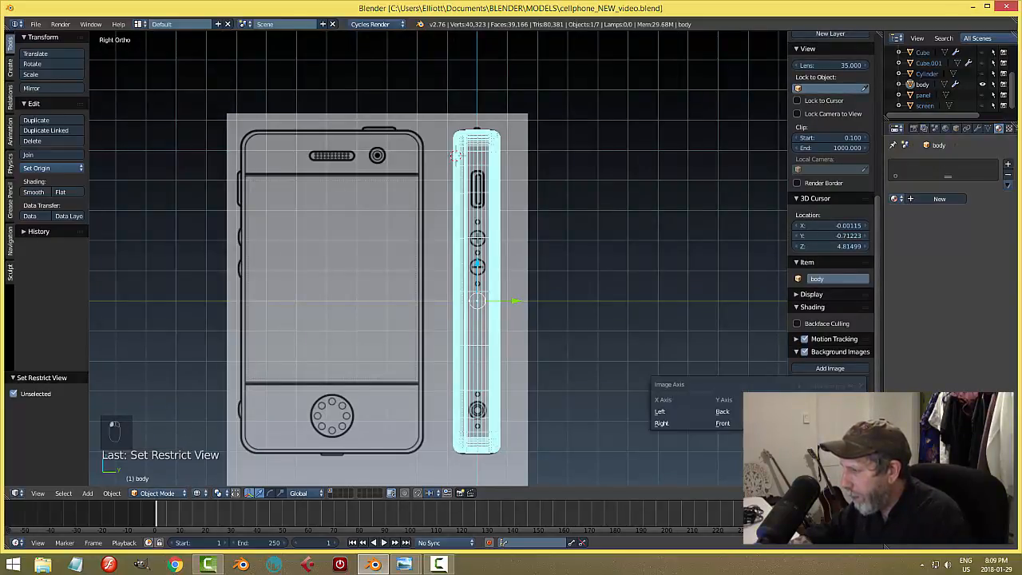
{"action": "left_click", "coordinate": [671, 409]}
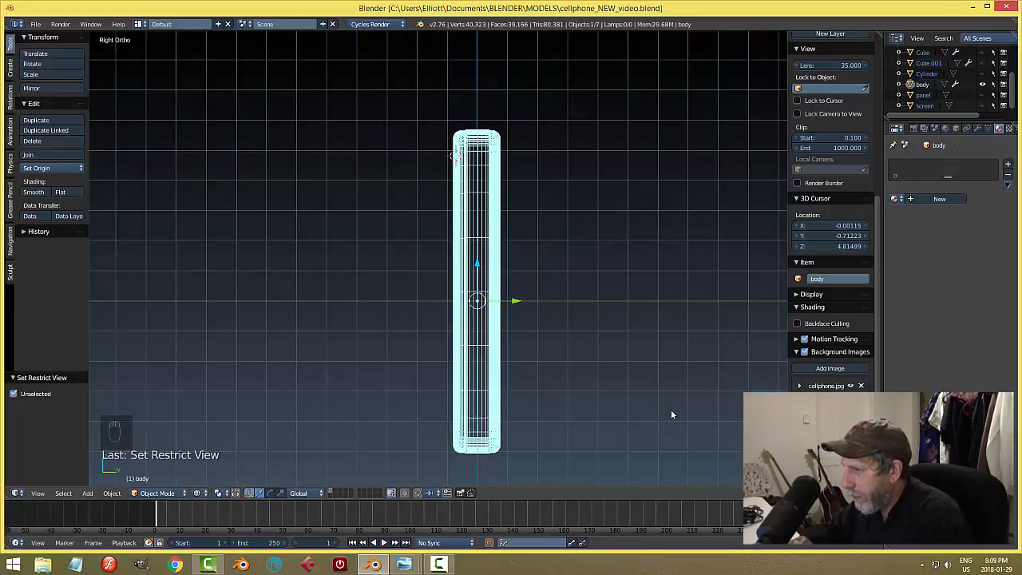
Step: Switch to the left orthographic view, frame the side button details of the reference and save the file
{"action": "key", "text": "ctrl+KP_3"}
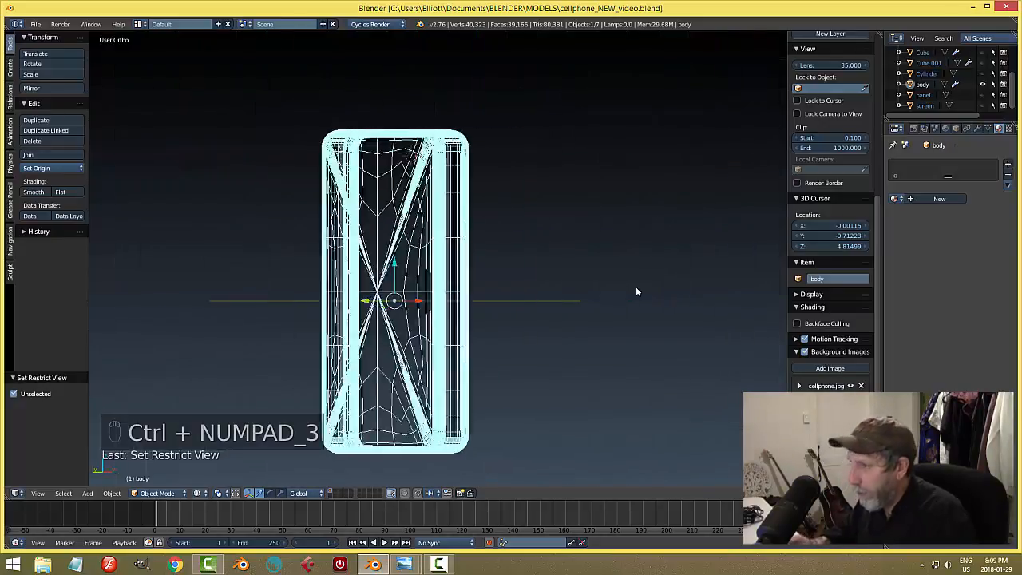
{"action": "mouse_move", "coordinate": [520, 277]}
{"action": "middle_mouse_down"}
{"action": "mouse_move", "coordinate": [492, 275]}
{"action": "mouse_move", "coordinate": [521, 273]}
{"action": "middle_mouse_up"}
{"action": "key", "text": "ctrl+KP_3"}
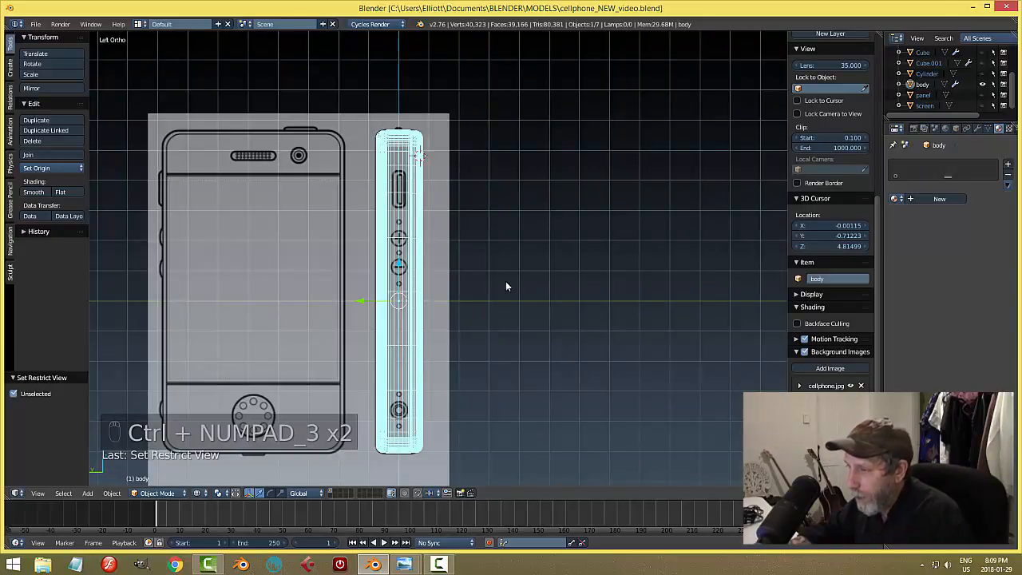
{"action": "scroll", "coordinate": [502, 288], "scroll_direction": "up", "scroll_amount": 3}
{"action": "scroll", "coordinate": [502, 289], "scroll_direction": "down", "scroll_amount": 1}
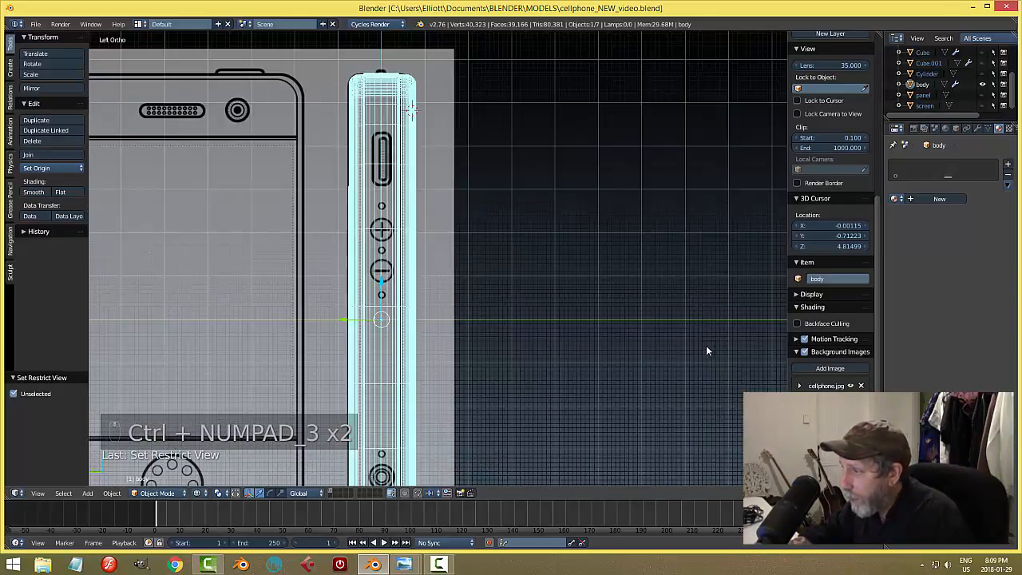
{"action": "key", "text": "n"}
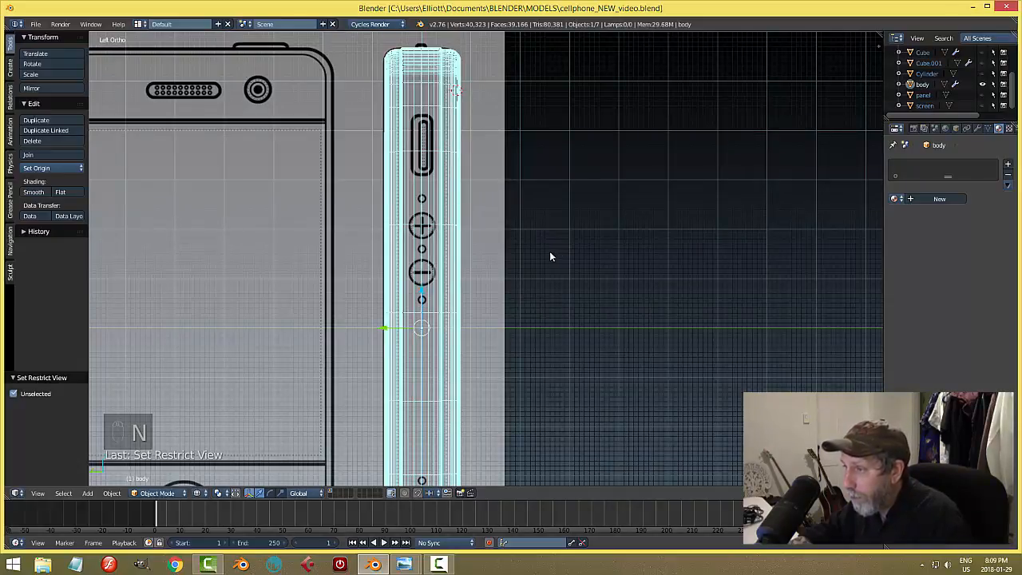
{"action": "middle_click_drag", "start_coordinate": [550, 251], "coordinate": [589, 251], "text": "shift"}
{"action": "key", "text": "ctrl+s"}
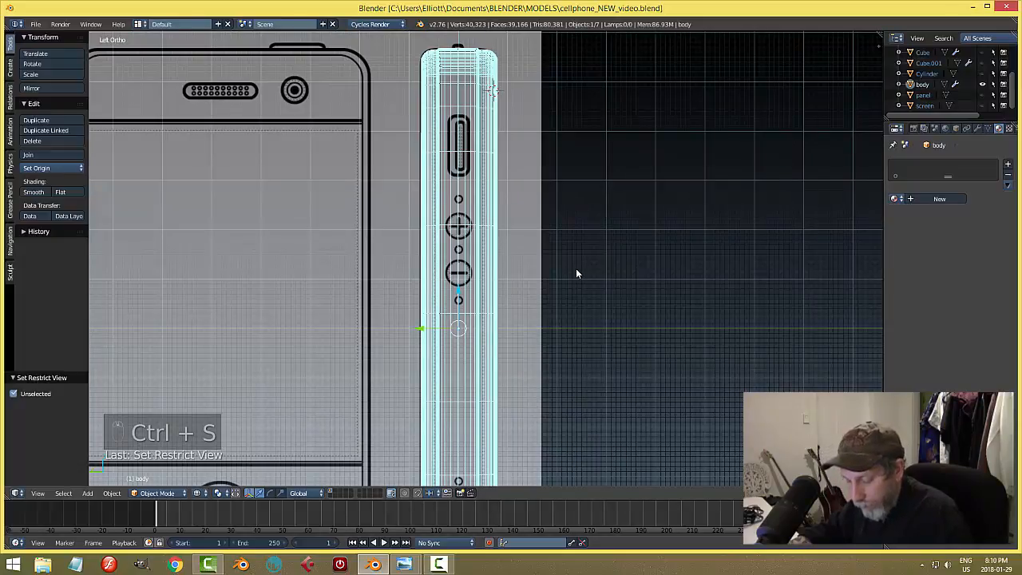
Step: Compare the body in solid and wireframe shading with the side buttons on the reference image
{"action": "key", "text": "z"}
{"action": "left_click", "coordinate": [577, 281]}
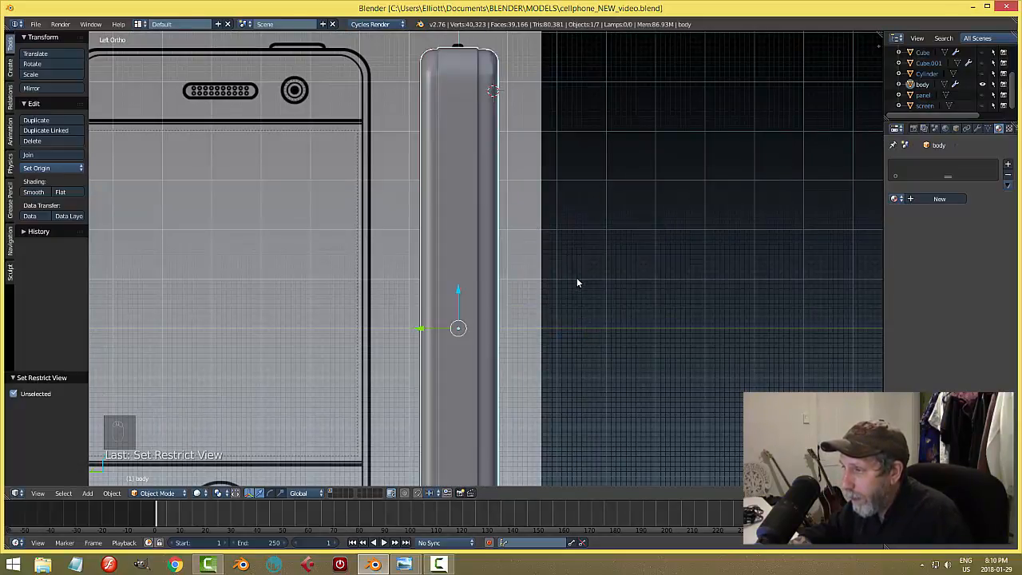
{"action": "key", "text": "Tab"}
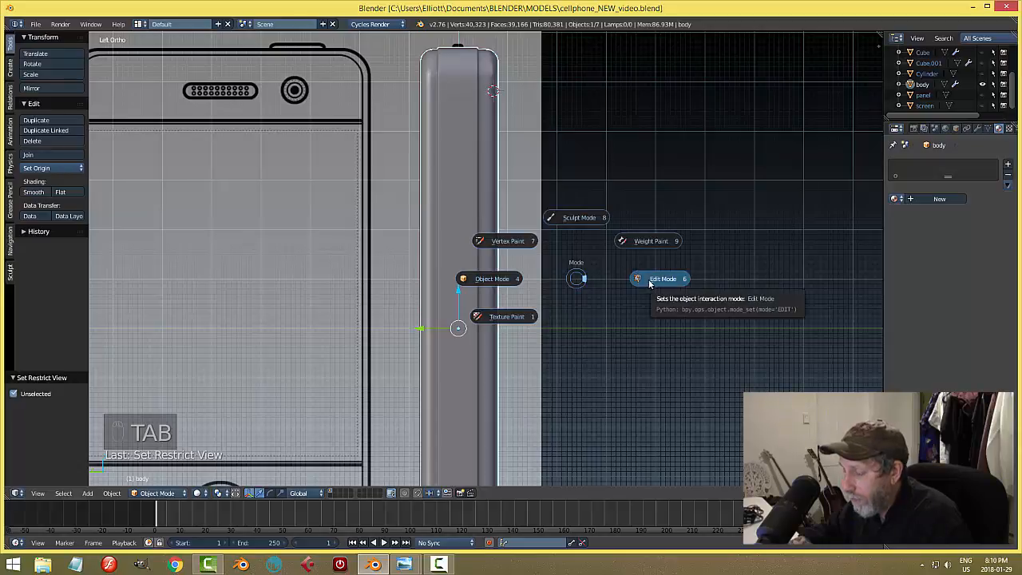
{"action": "left_click", "coordinate": [577, 272]}
{"action": "key", "text": "z"}
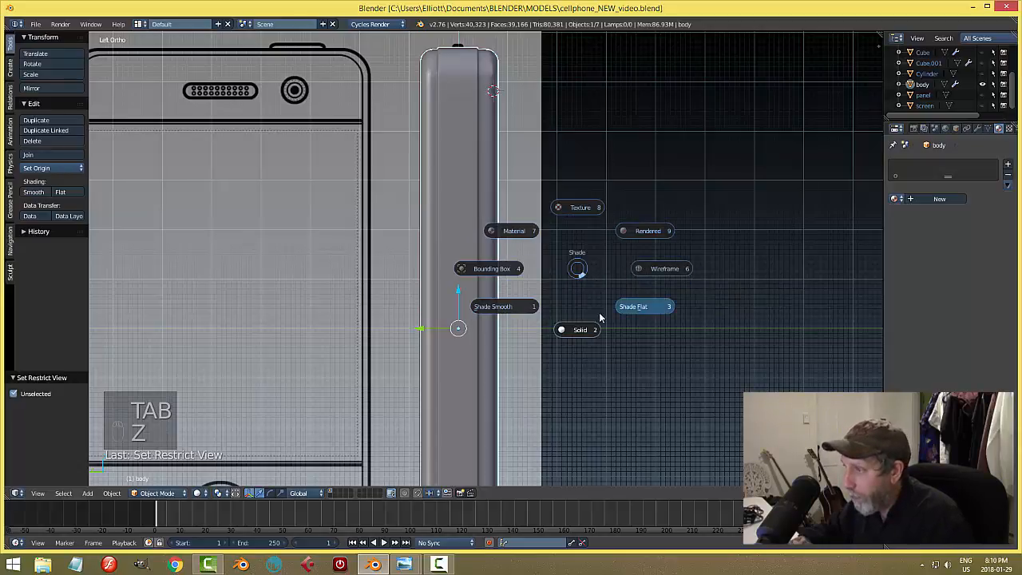
{"action": "left_click", "coordinate": [656, 269]}
{"action": "scroll", "coordinate": [564, 241], "scroll_direction": "up", "scroll_amount": 1}
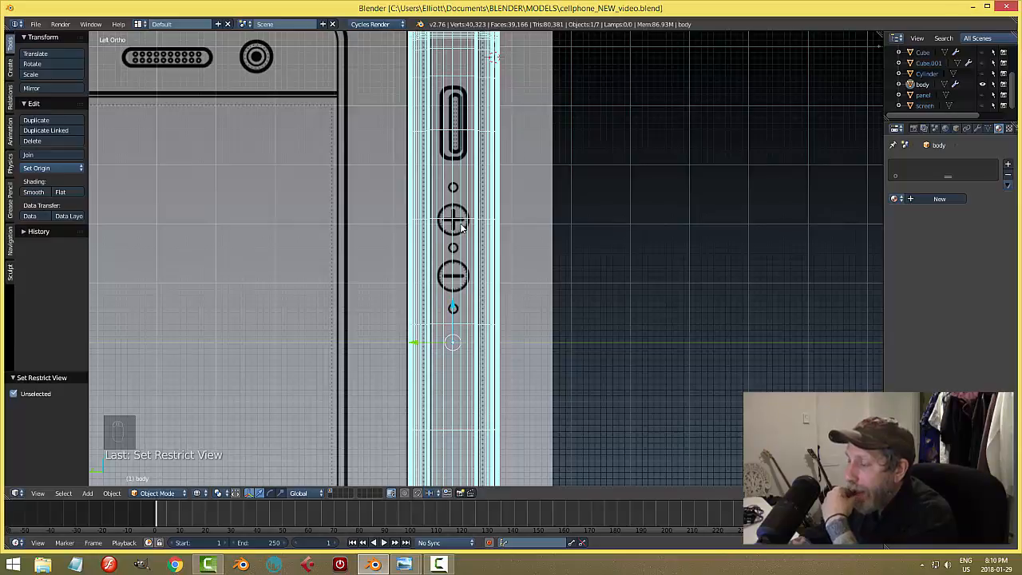
Step: Display the phone body in solid shading and enter Edit Mode
{"action": "key", "text": "z"}
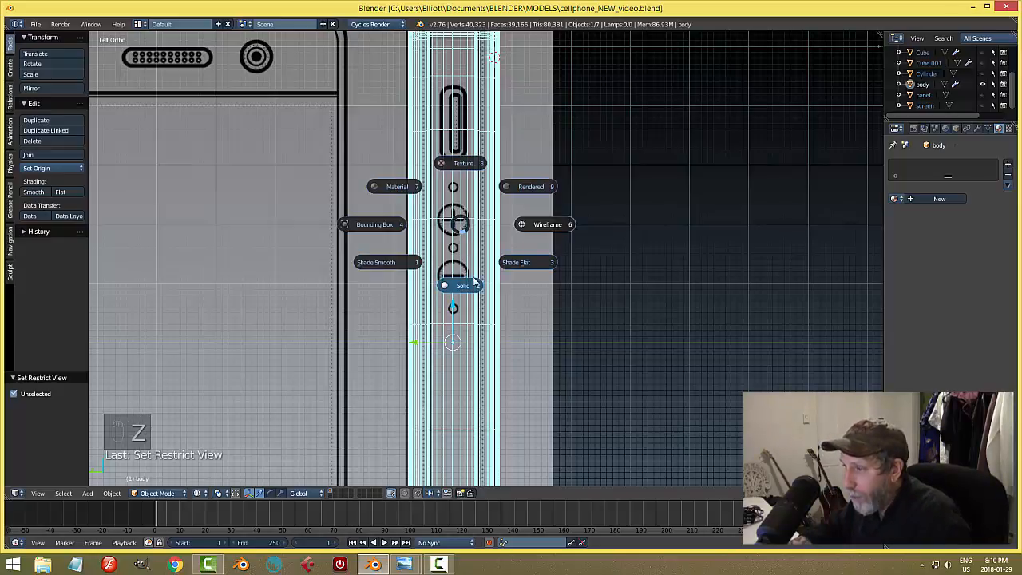
{"action": "left_click", "coordinate": [512, 272]}
{"action": "key", "text": "Tab"}
{"action": "left_click", "coordinate": [580, 250]}
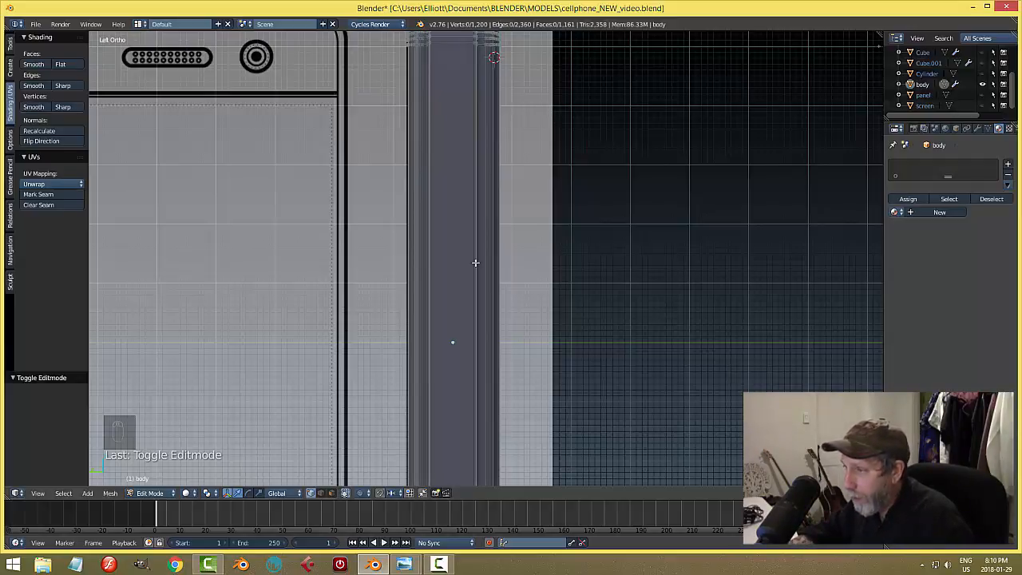
Step: Add four evenly spaced horizontal loop cuts across the long side of the phone body
{"action": "scroll", "coordinate": [460, 256], "scroll_direction": "down", "scroll_amount": 1}
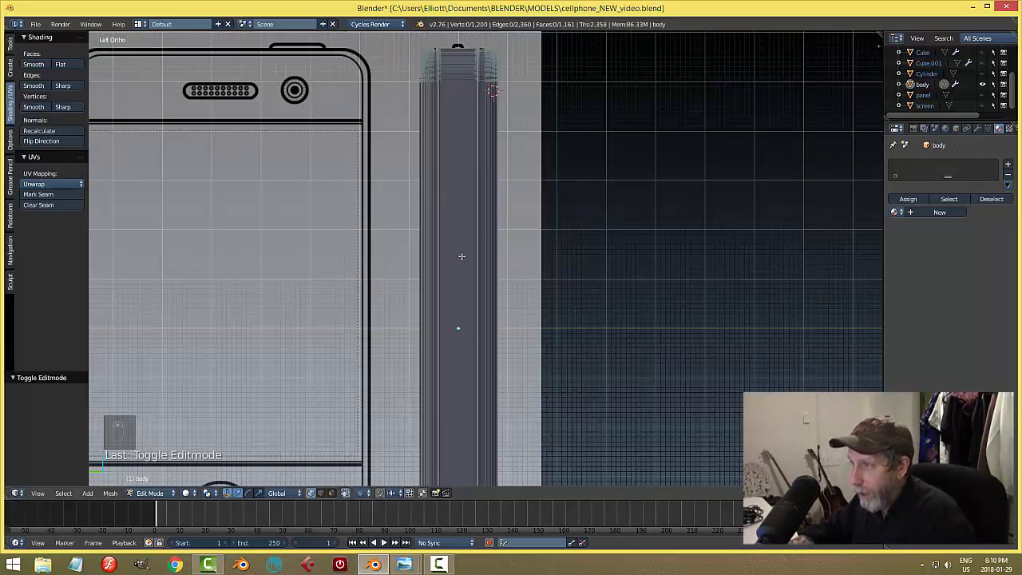
{"action": "scroll", "coordinate": [461, 256], "scroll_direction": "down", "scroll_amount": 1}
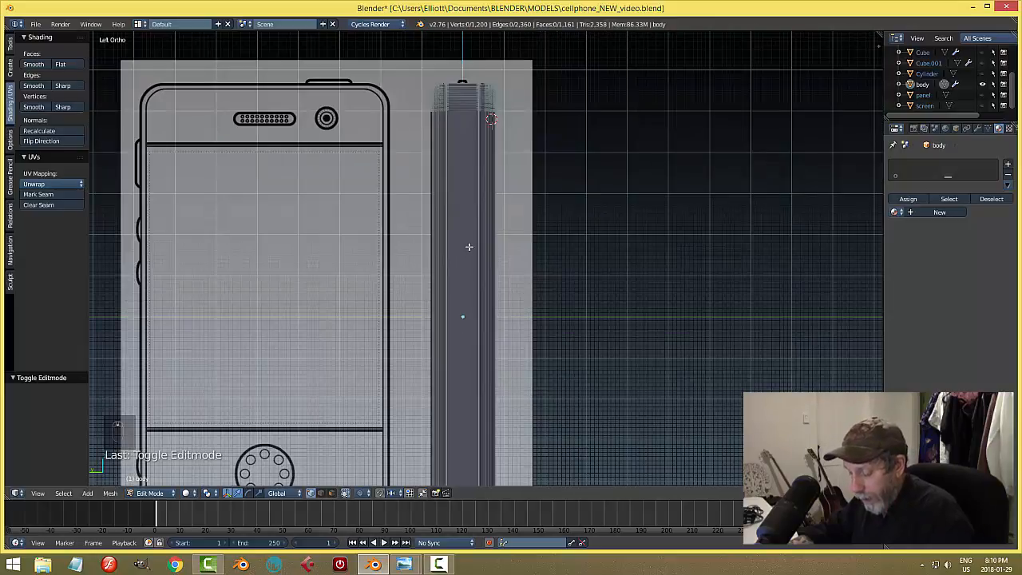
{"action": "key", "text": "ctrl+r"}
{"action": "scroll", "coordinate": [469, 247], "scroll_direction": "up", "scroll_amount": 1}
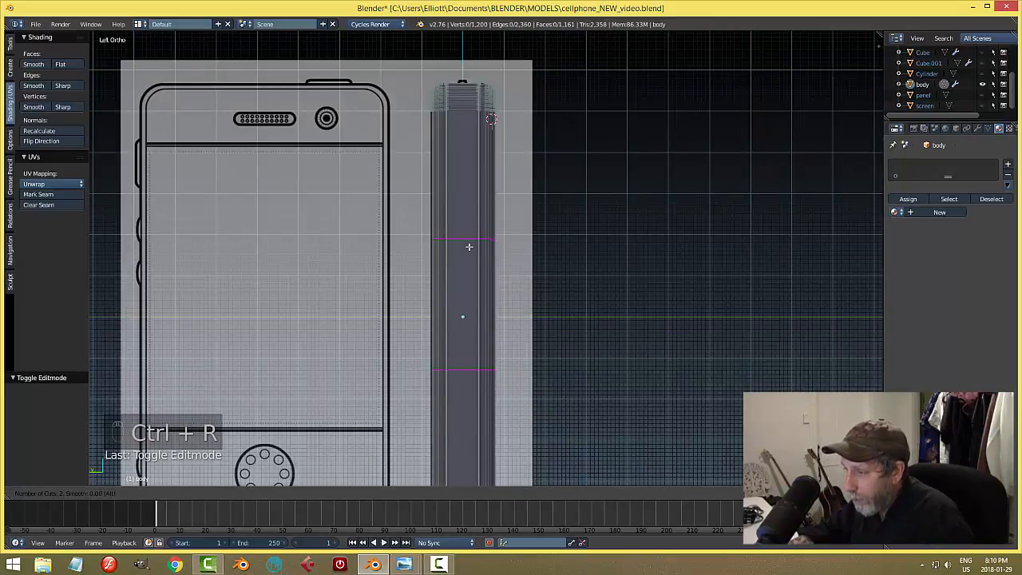
{"action": "scroll", "coordinate": [469, 246], "scroll_direction": "up", "scroll_amount": 1}
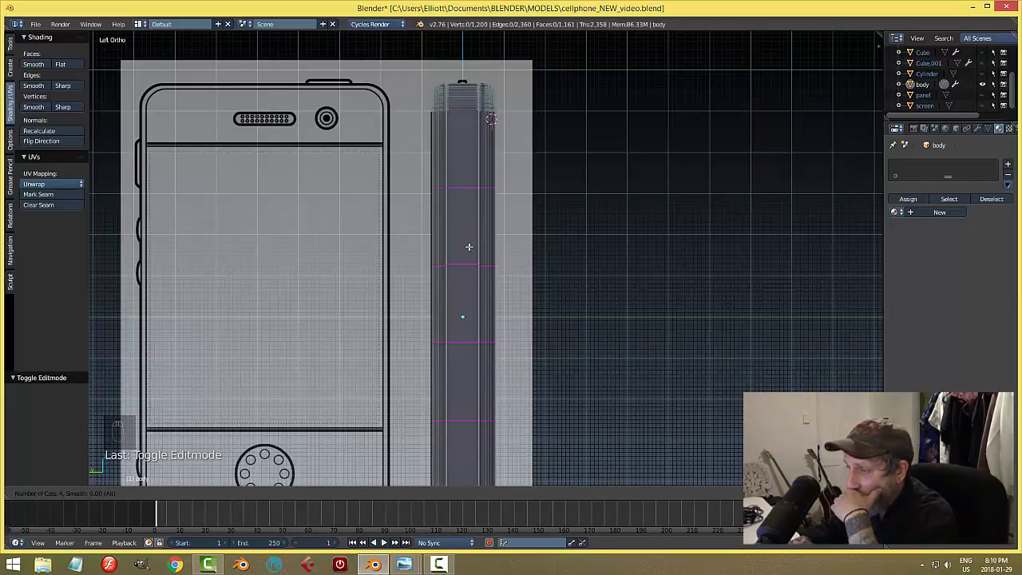
{"action": "left_click", "coordinate": [469, 247]}
{"action": "left_click", "coordinate": [469, 247]}
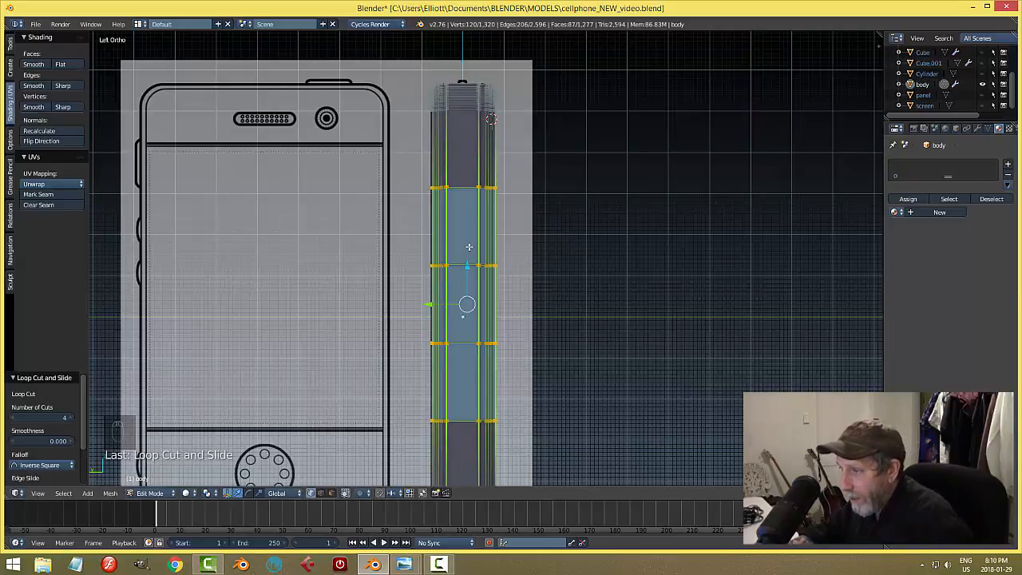
Step: In edge select mode, flatten the uppermost new edge loop by scaling it to 0 along the Z axis
{"action": "key", "text": "a"}
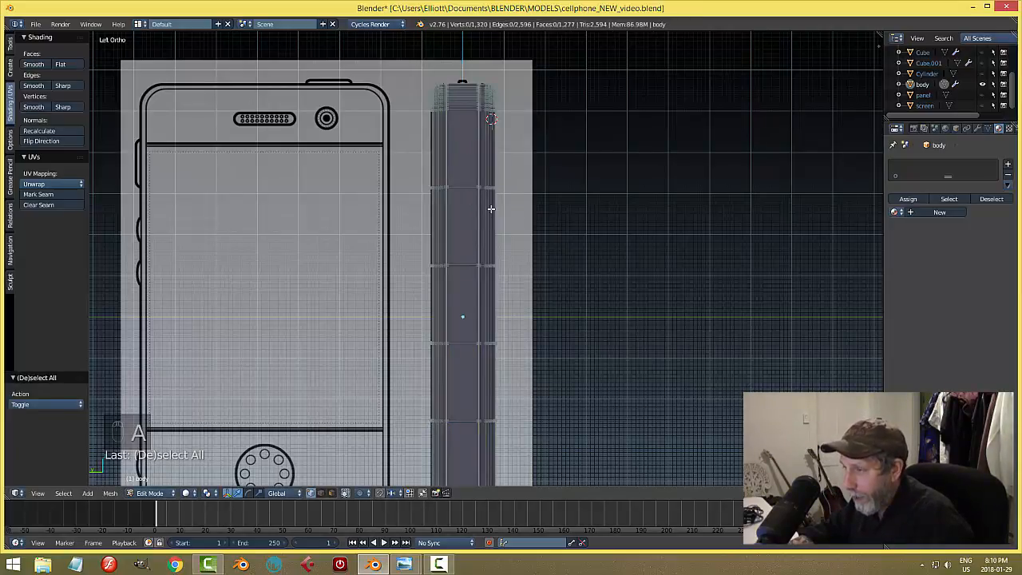
{"action": "key", "text": "ctrl+Tab"}
{"action": "left_click", "coordinate": [482, 216]}
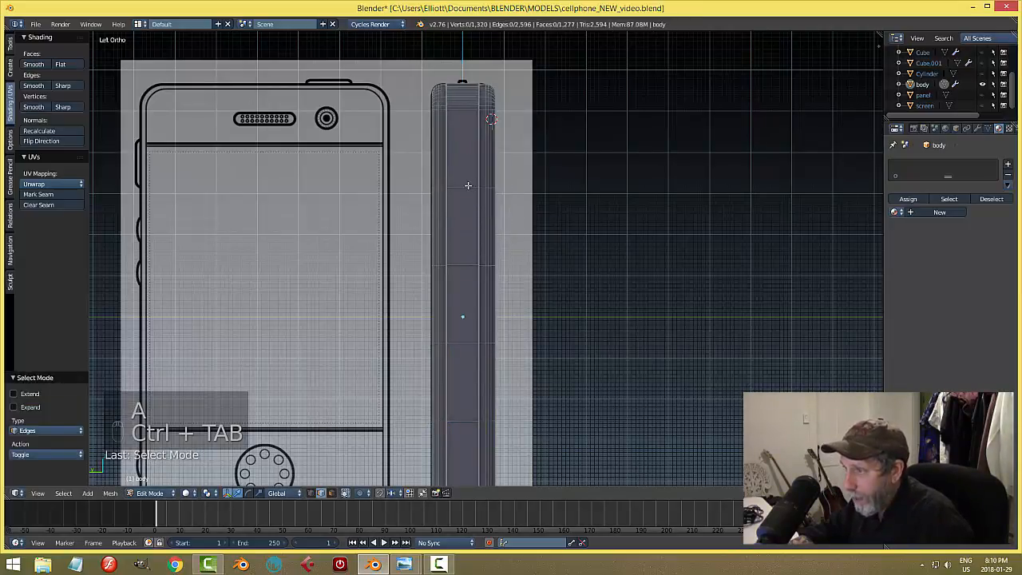
{"action": "right_click", "coordinate": [468, 186], "text": "alt"}
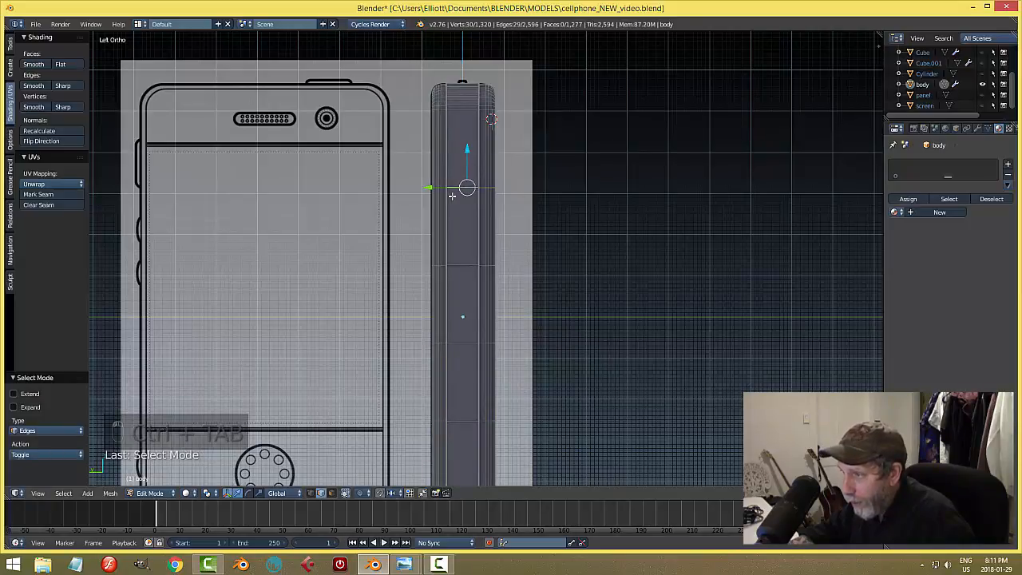
{"action": "key", "text": "s"}
{"action": "key", "text": "z"}
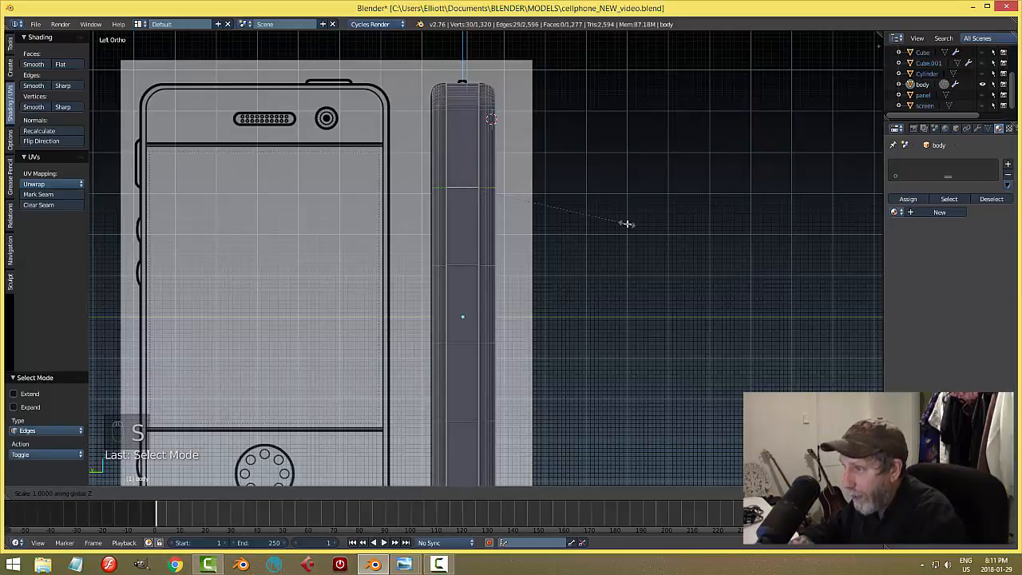
{"action": "type", "text": "0"}
{"action": "key", "text": "Return"}
{"action": "scroll", "coordinate": [584, 279], "scroll_direction": "up", "scroll_amount": 1}
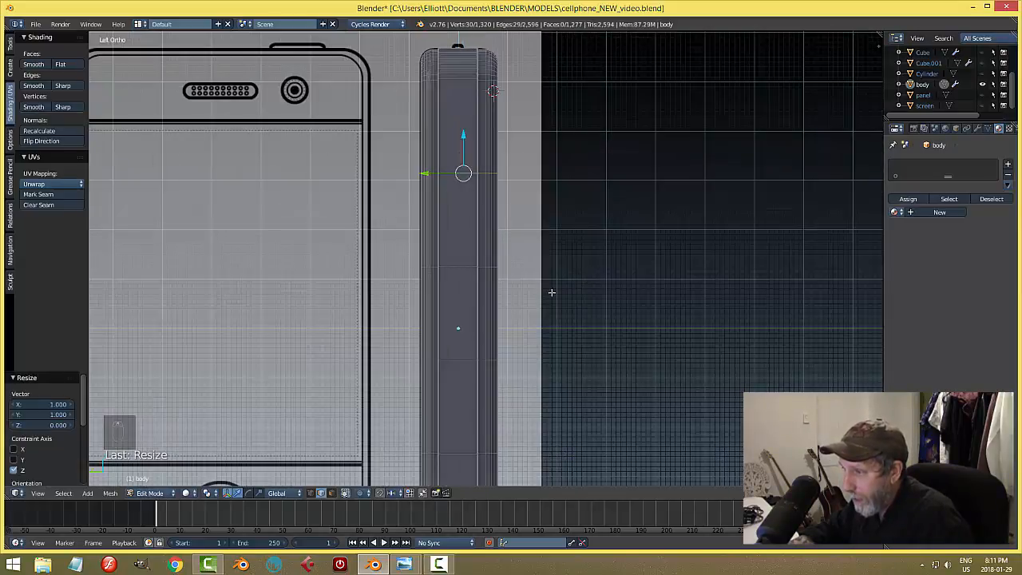
{"action": "scroll", "coordinate": [551, 292], "scroll_direction": "up", "scroll_amount": 2}
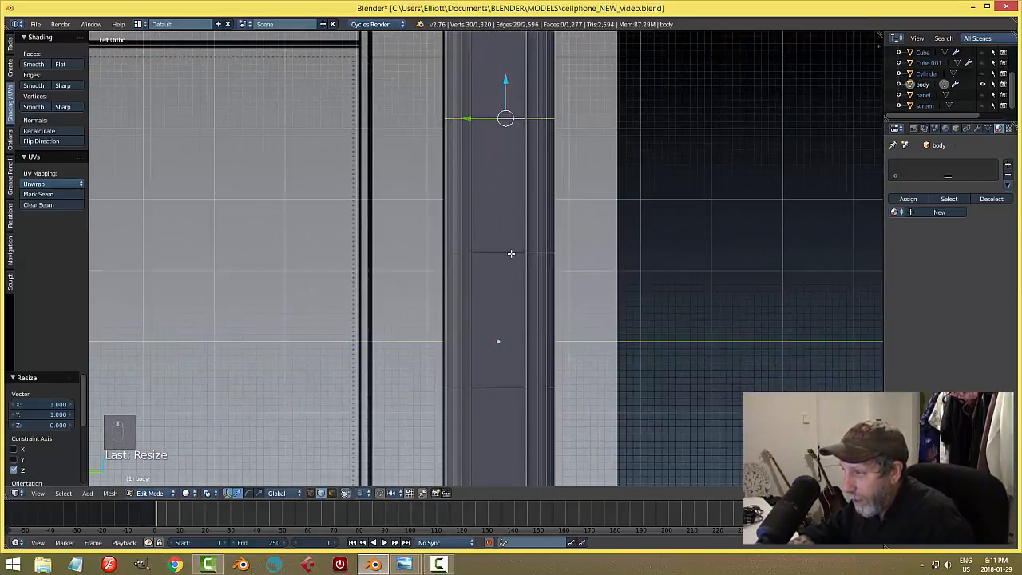
Step: Flatten the second and third new edge loops from the top by scaling each to 0 along the Z axis
{"action": "key", "text": "a"}
{"action": "right_click", "coordinate": [511, 254], "text": "alt"}
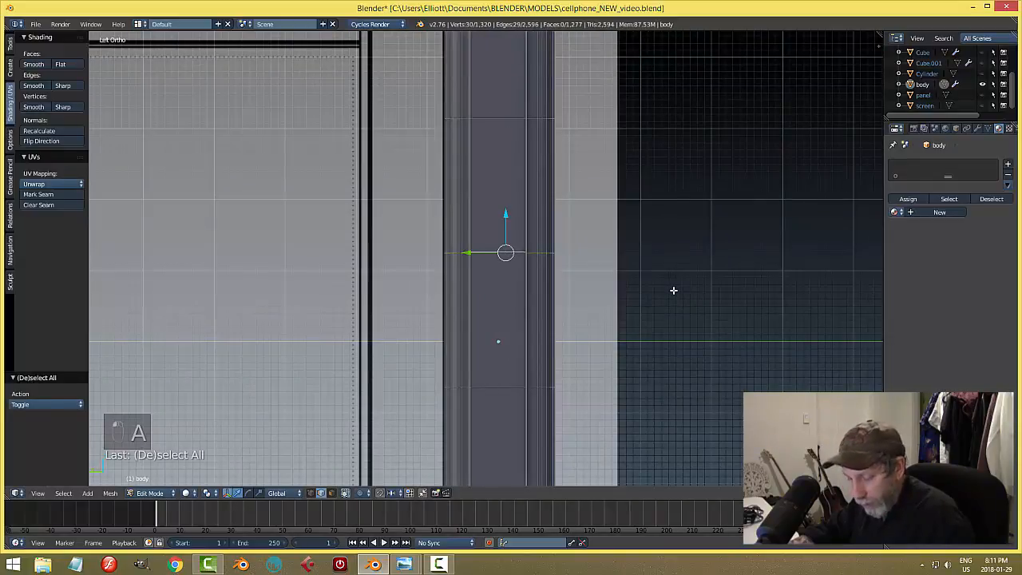
{"action": "type", "text": "sz"}
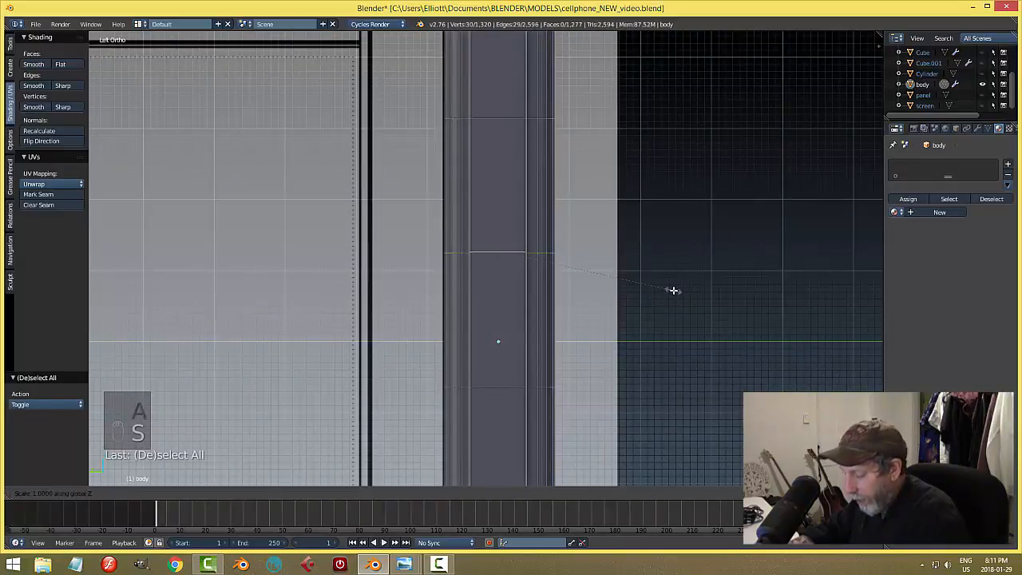
{"action": "type", "text": "0"}
{"action": "key", "text": "Return"}
{"action": "key", "text": "a"}
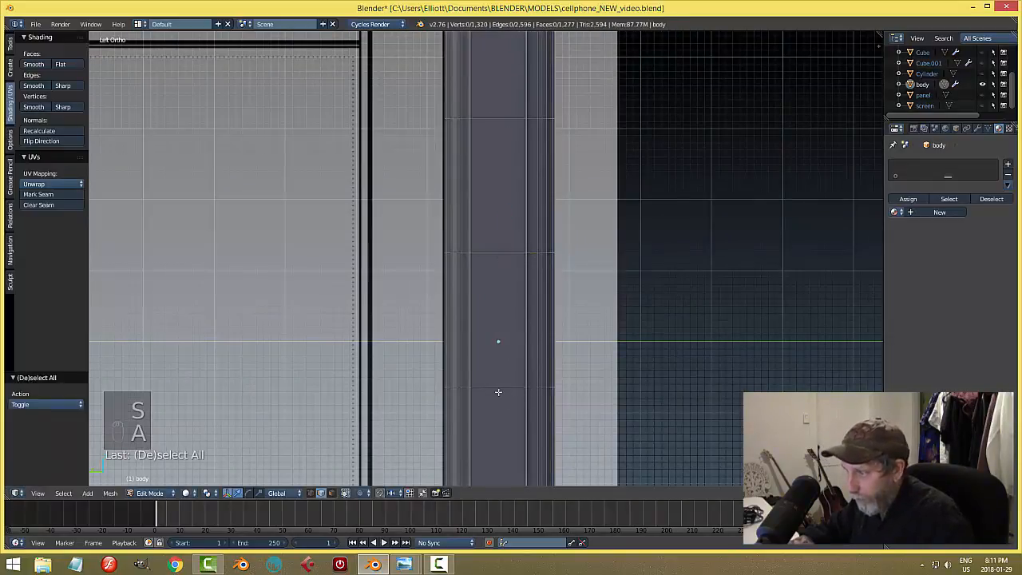
{"action": "right_click", "coordinate": [499, 388], "text": "alt"}
{"action": "type", "text": "sz0"}
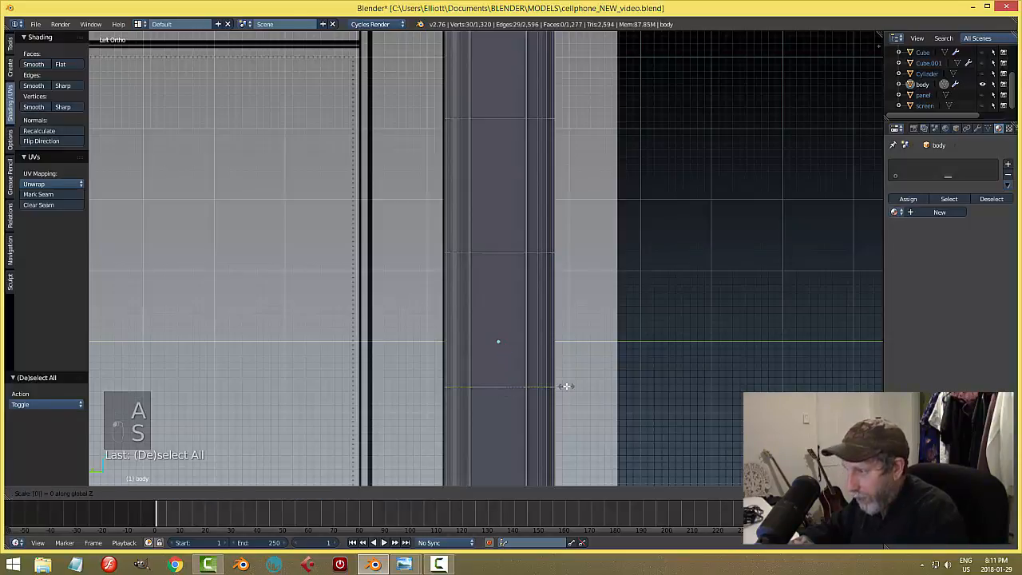
{"action": "key", "text": "Return"}
{"action": "key", "text": "a"}
Step: Flatten the lowest new edge loop by scaling it to 0 along the Z axis
{"action": "scroll", "coordinate": [625, 377], "scroll_direction": "down", "scroll_amount": 1}
{"action": "middle_click_drag", "start_coordinate": [620, 390], "coordinate": [611, 246], "text": "shift"}
{"action": "right_click", "coordinate": [496, 334], "text": "alt"}
{"action": "type", "text": "s"}
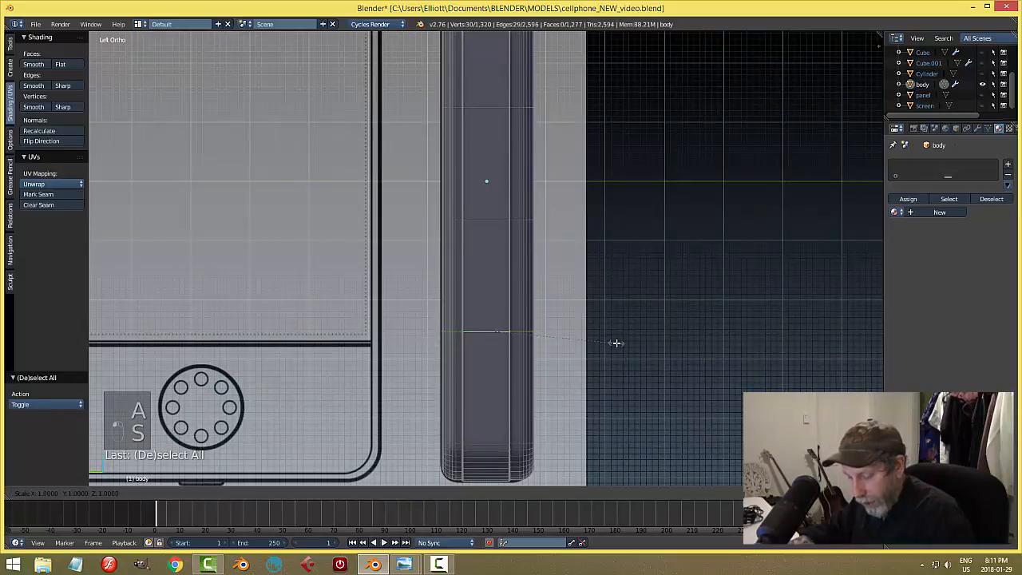
{"action": "type", "text": "z0"}
{"action": "key", "text": "Return"}
{"action": "key", "text": "a"}
{"action": "scroll", "coordinate": [638, 335], "scroll_direction": "down", "scroll_amount": 1}
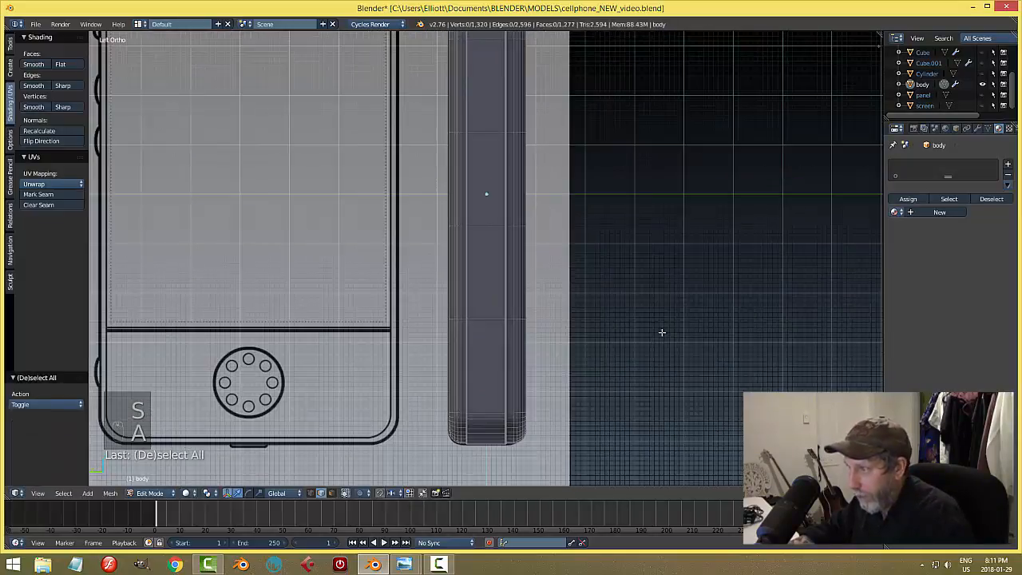
{"action": "middle_click_drag", "start_coordinate": [662, 330], "coordinate": [644, 293]}
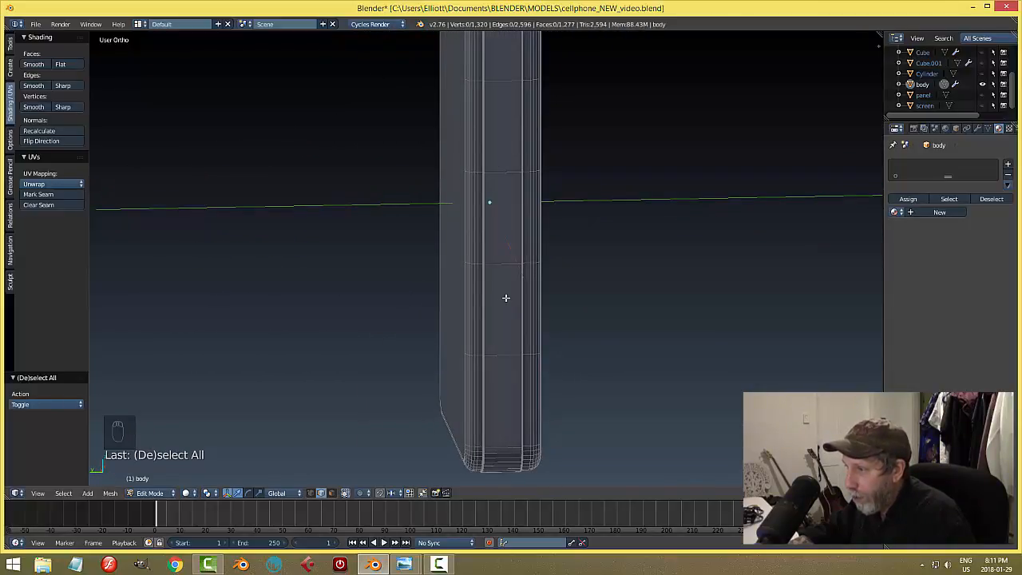
{"action": "right_click", "coordinate": [505, 88]}
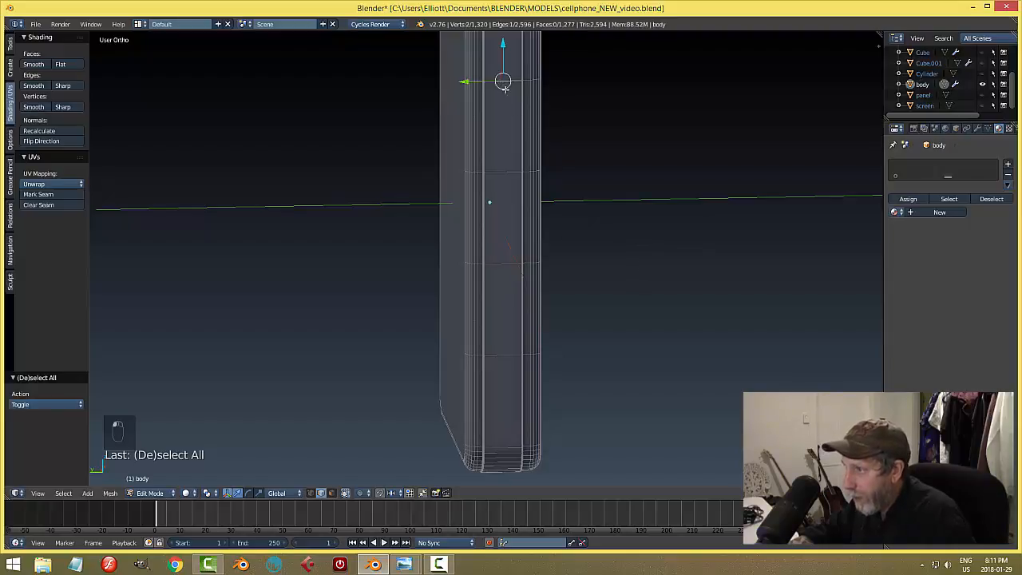
{"action": "key", "text": "a"}
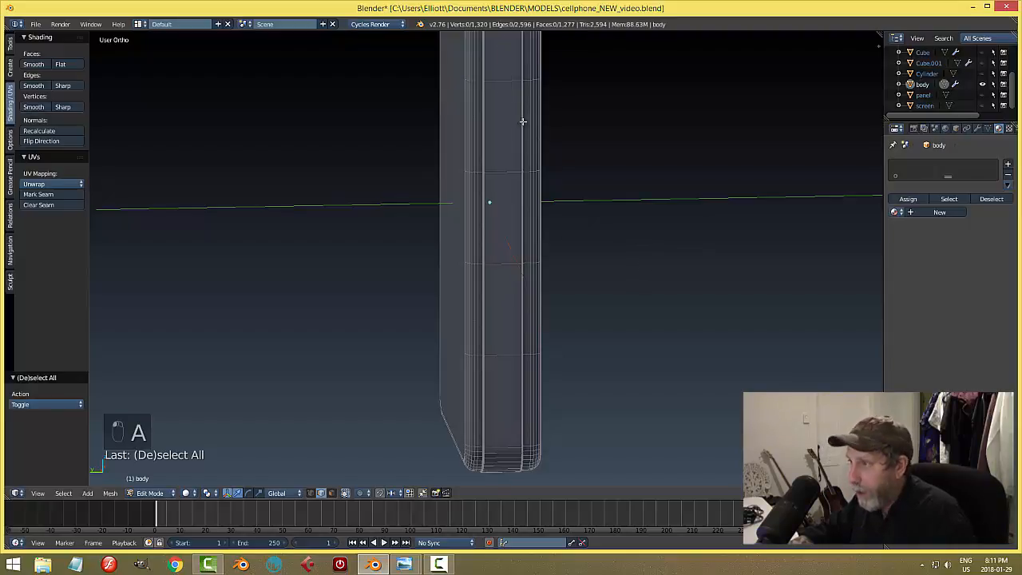
{"action": "right_click", "coordinate": [506, 82], "text": "alt"}
{"action": "right_click", "coordinate": [511, 170], "text": "alt+shift"}
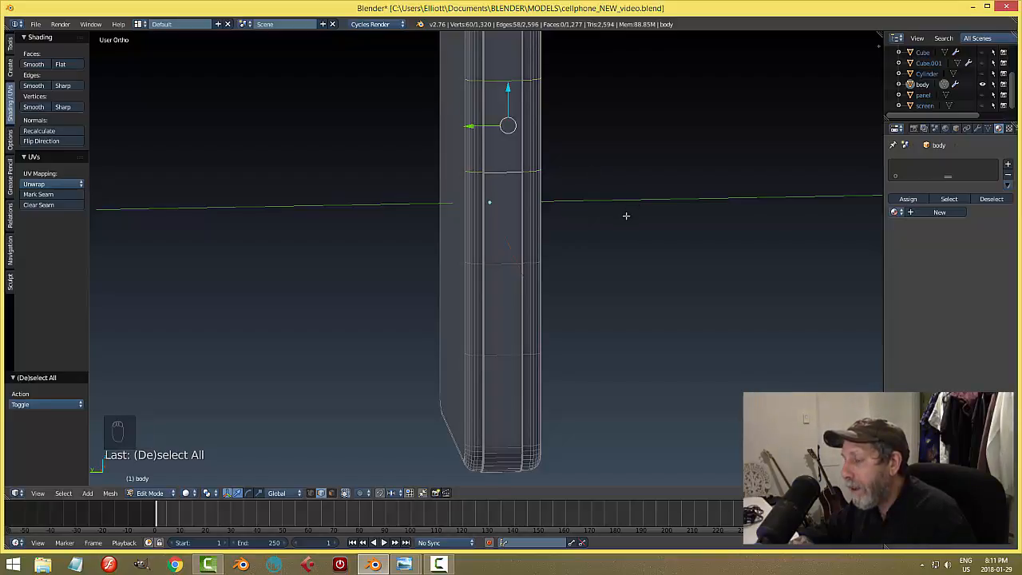
{"action": "key", "text": "a"}
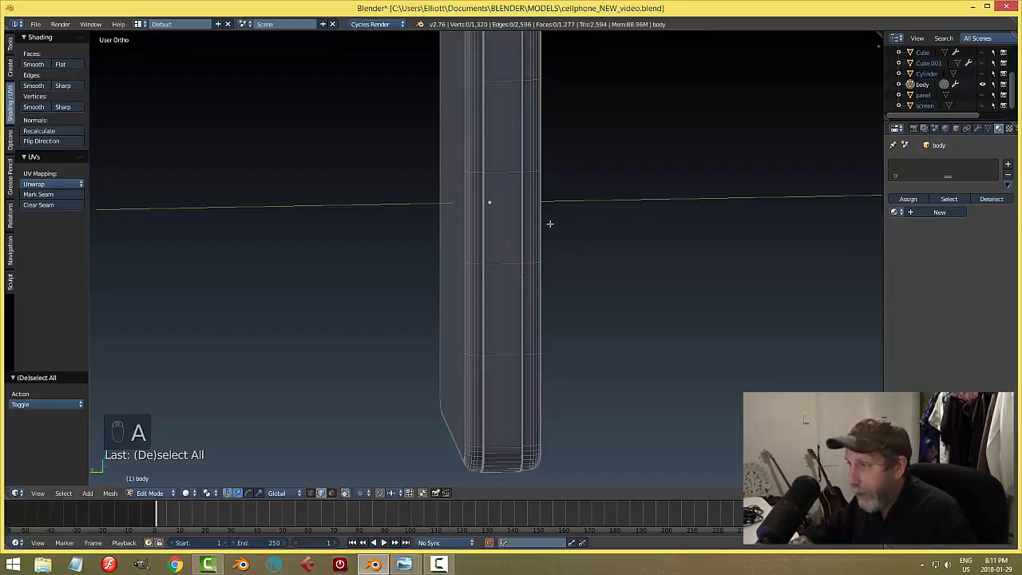
Step: Bring the two middle edge loops close together by scaling them down along the Z axis
{"action": "right_click", "coordinate": [504, 172], "text": "alt"}
{"action": "right_click", "coordinate": [510, 263], "text": "alt+shift"}
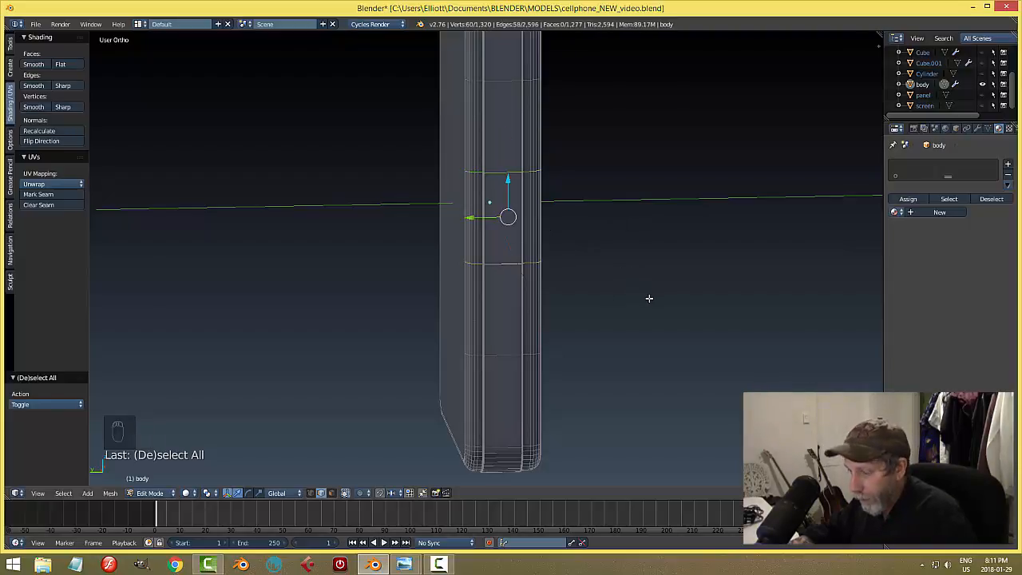
{"action": "key", "text": "s"}
{"action": "key", "text": "z"}
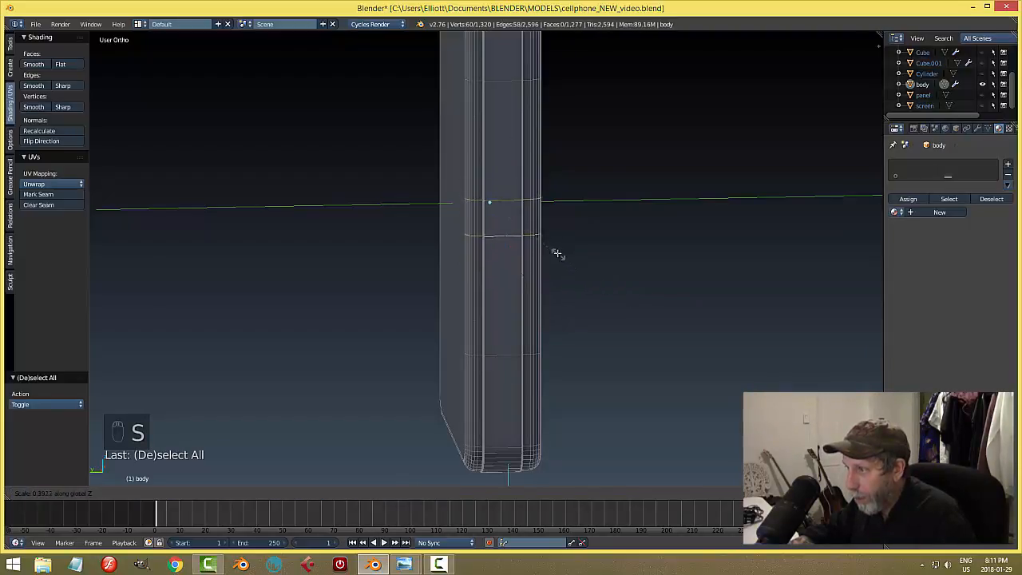
{"action": "left_click", "coordinate": [544, 242]}
{"action": "key", "text": "a"}
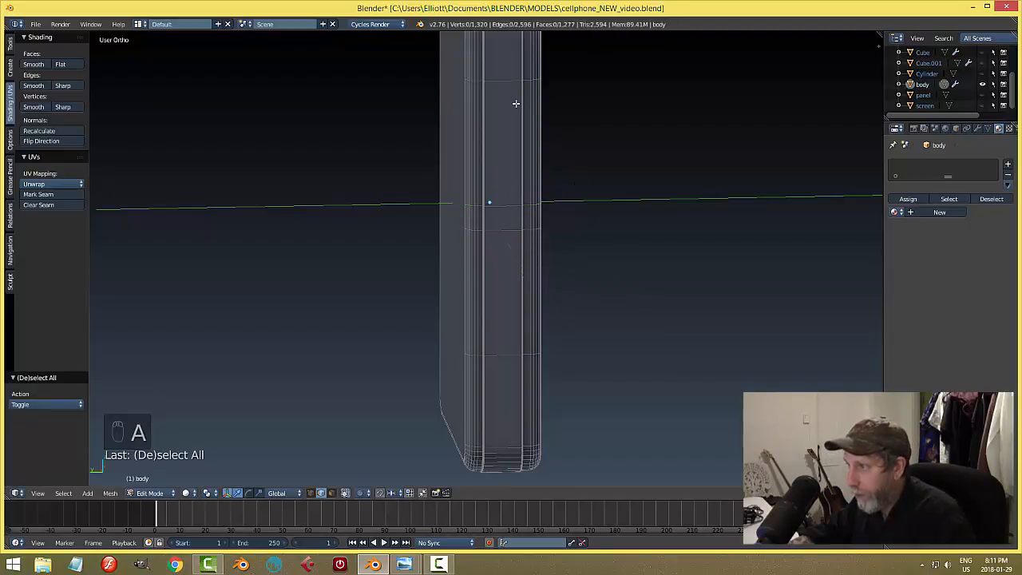
Step: Scale the uppermost and lowest new edge loops to about 0.43 along the Z axis, closer to the middle pair
{"action": "right_click", "coordinate": [508, 83], "text": "alt"}
{"action": "right_click", "coordinate": [508, 354], "text": "alt+shift"}
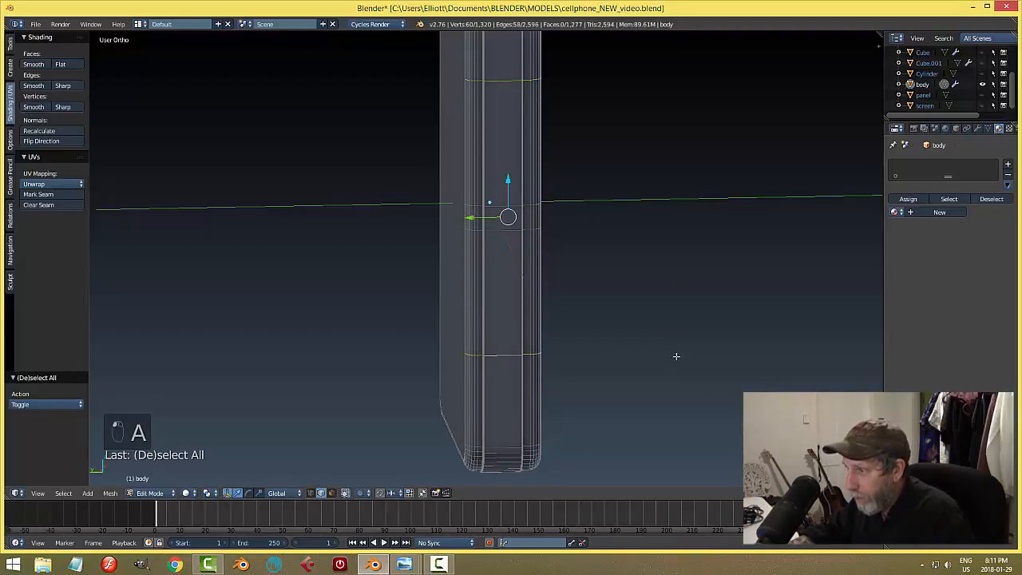
{"action": "key", "text": "s"}
{"action": "key", "text": "z"}
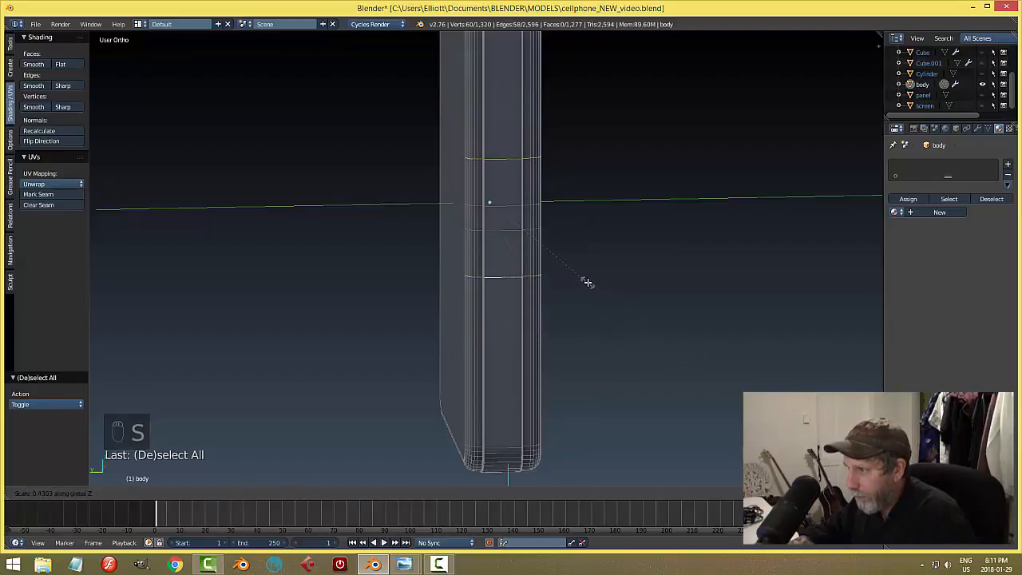
{"action": "left_click", "coordinate": [587, 285]}
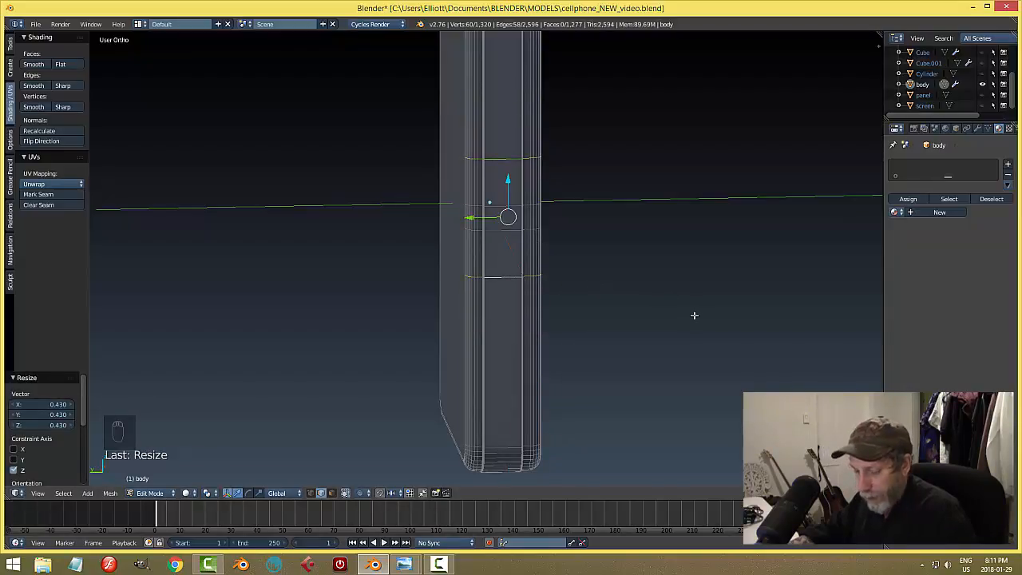
Step: In left wireframe view, move all four edge loops up about 1.04 units along Z, over the plus and minus buttons of the reference
{"action": "key", "text": "a"}
{"action": "right_click", "coordinate": [500, 160], "text": "alt"}
{"action": "right_click", "coordinate": [503, 204], "text": "alt+shift"}
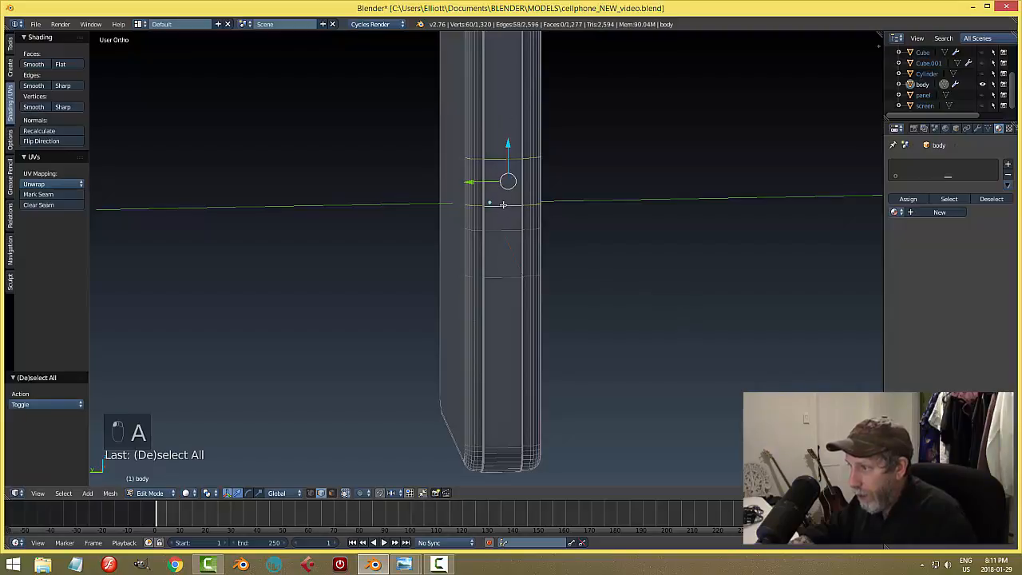
{"action": "right_click", "coordinate": [491, 228], "text": "alt+shift"}
{"action": "right_click", "coordinate": [522, 277], "text": "alt+shift"}
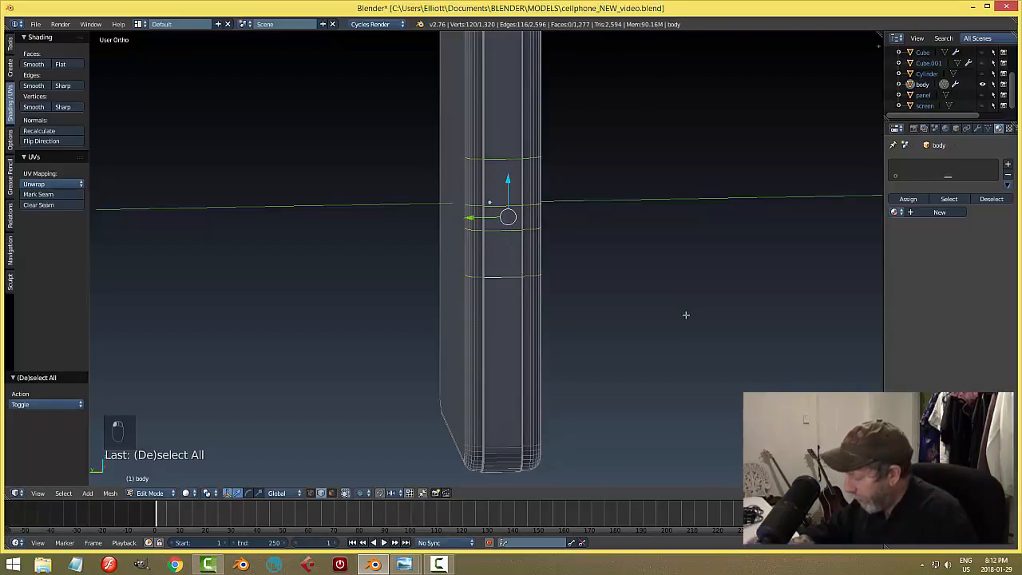
{"action": "key", "text": "ctrl+KP_3"}
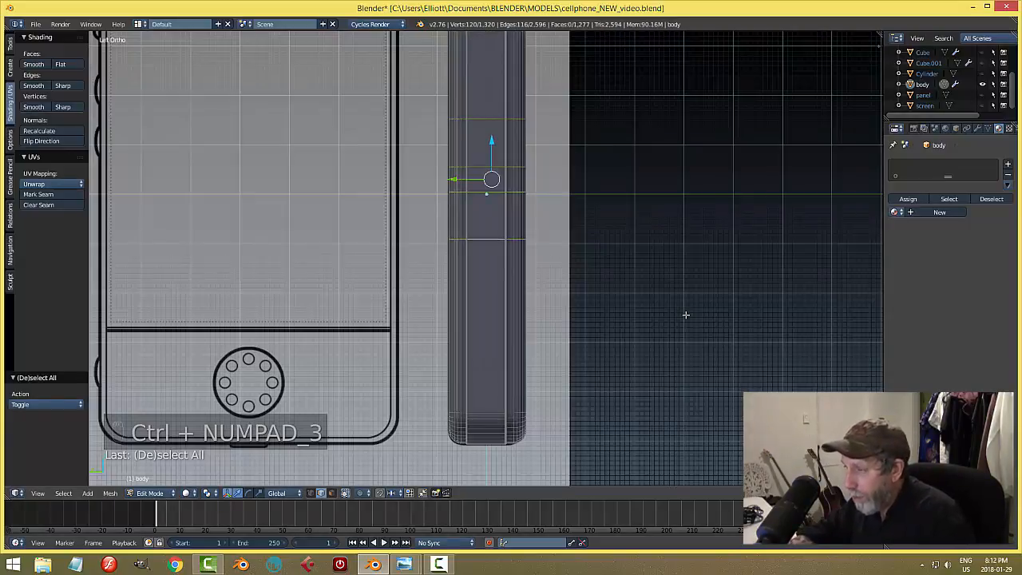
{"action": "key", "text": "z"}
{"action": "left_click", "coordinate": [774, 321]}
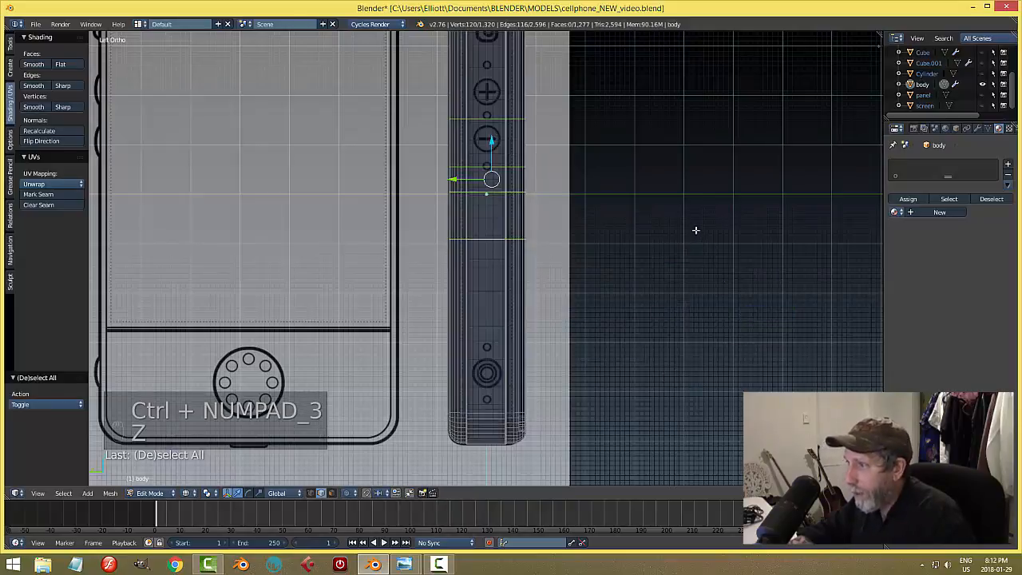
{"action": "middle_click_drag", "start_coordinate": [673, 252], "coordinate": [654, 335], "text": "shift"}
{"action": "left_click_drag", "start_coordinate": [473, 225], "coordinate": [472, 174]}
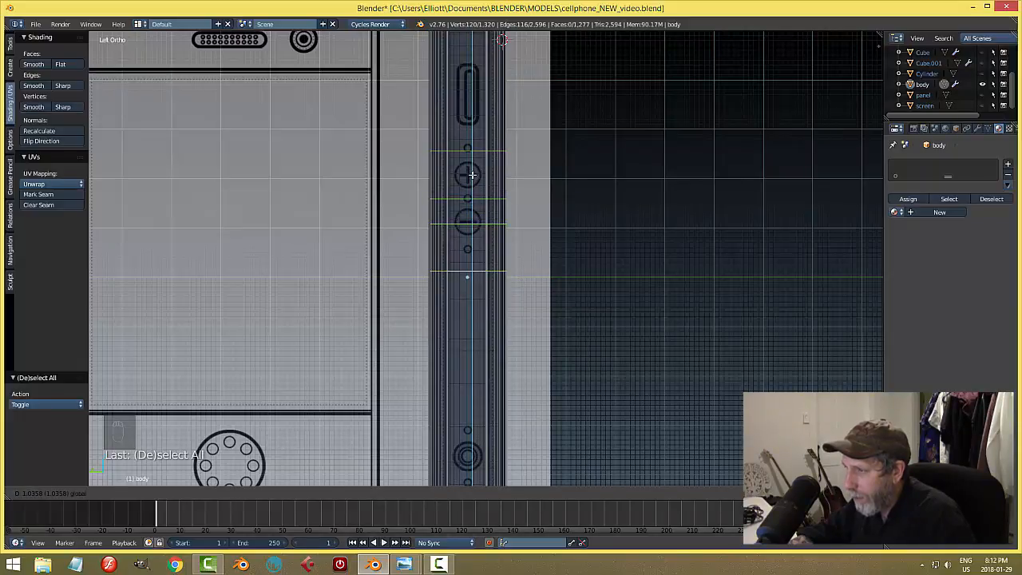
{"action": "left_click", "coordinate": [472, 174]}
{"action": "key", "text": "a"}
Step: Move the uppermost edge loop down about 0.15 along Z, just above the plus button's circle
{"action": "scroll", "coordinate": [607, 226], "scroll_direction": "up", "scroll_amount": 4}
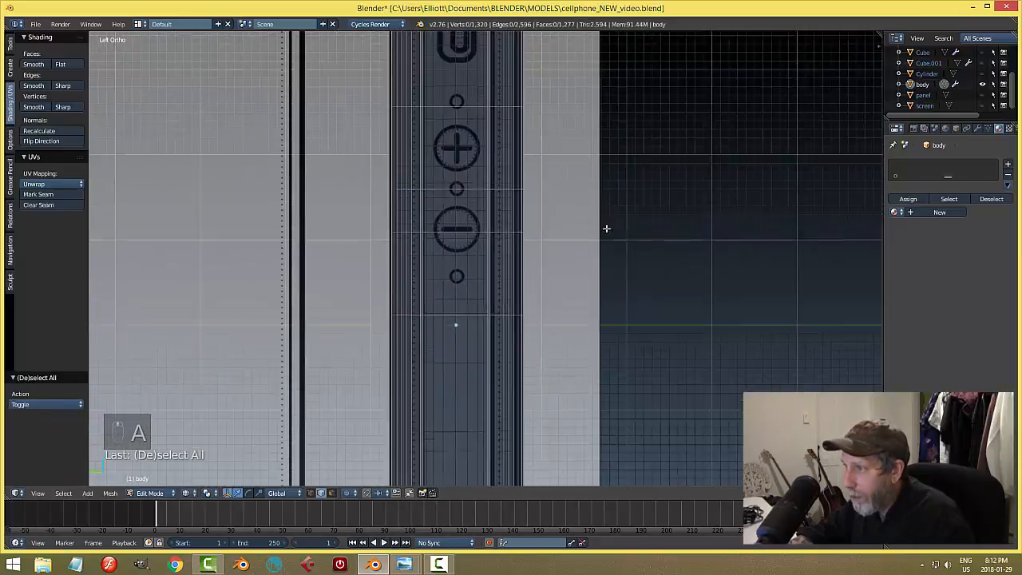
{"action": "scroll", "coordinate": [607, 228], "scroll_direction": "up", "scroll_amount": 2, "text": "ctrl"}
{"action": "right_click", "coordinate": [463, 141], "text": "alt"}
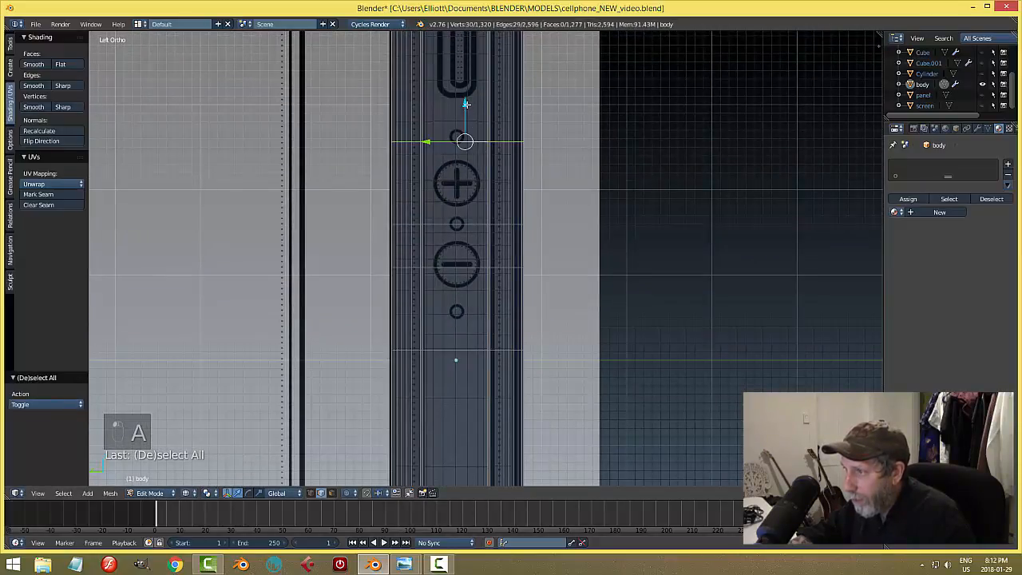
{"action": "key", "text": "g"}
{"action": "key", "text": "z"}
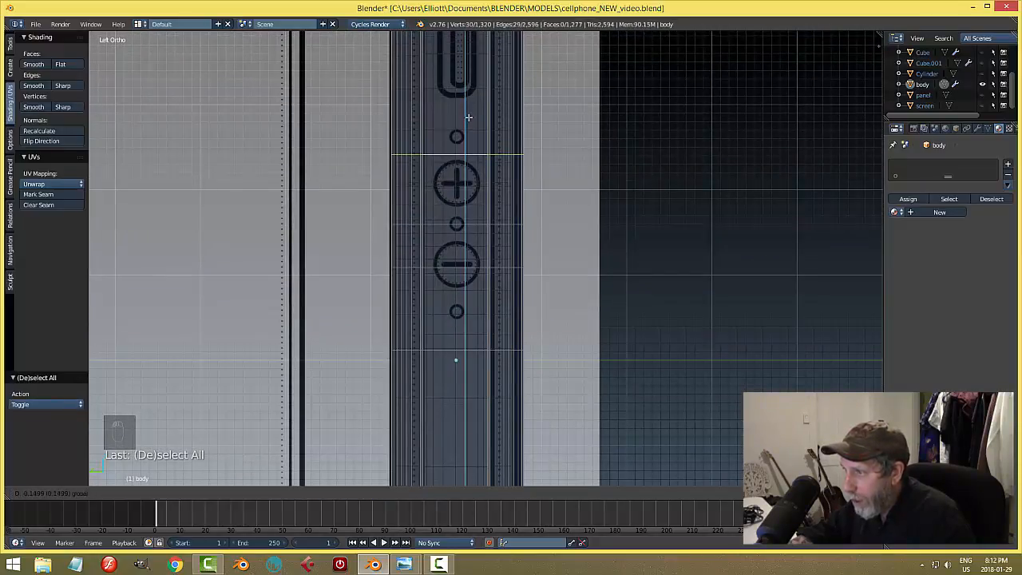
{"action": "left_click", "coordinate": [468, 118]}
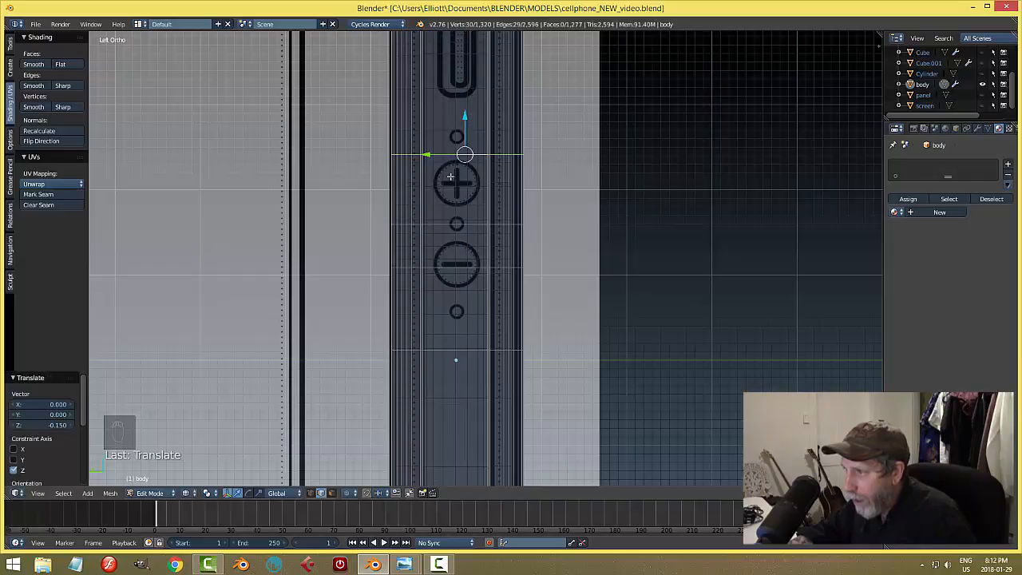
Step: Move the second edge loop up about 0.137 along Z, just below the plus button's circle
{"action": "key", "text": "a"}
{"action": "right_click", "coordinate": [470, 222], "text": "alt"}
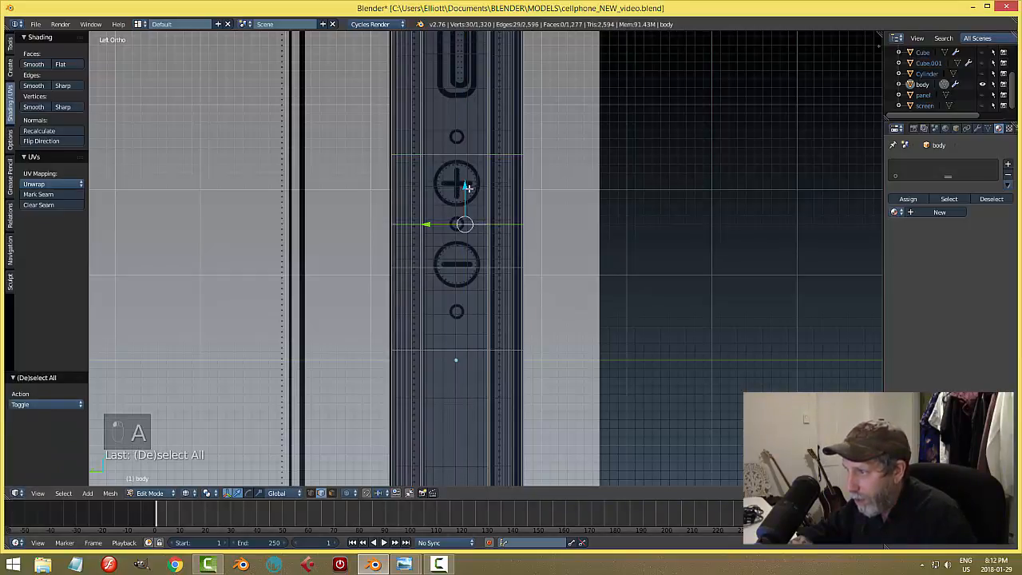
{"action": "key", "text": "g"}
{"action": "key", "text": "z"}
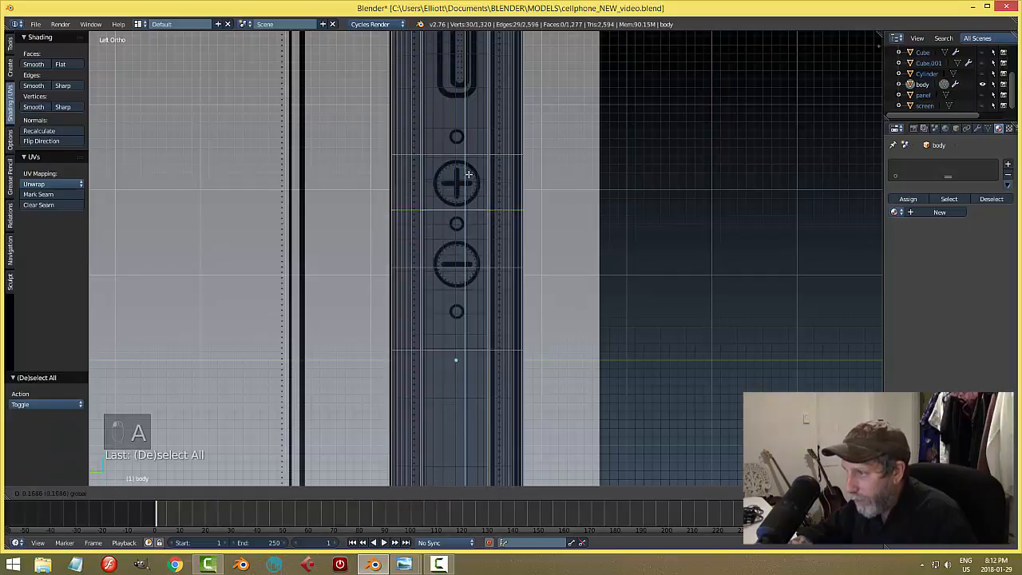
{"action": "left_click", "coordinate": [470, 177]}
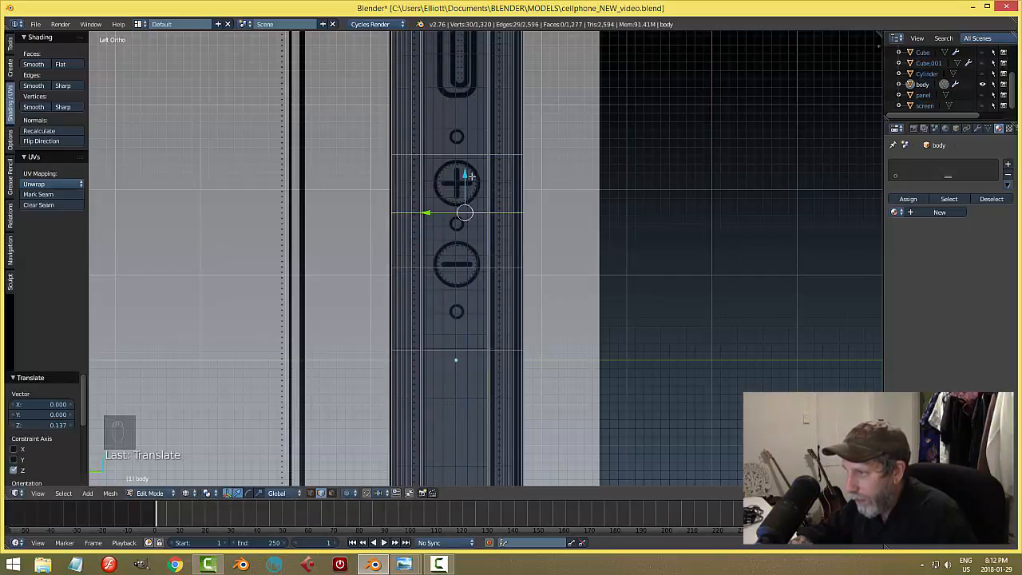
Step: Move the third edge loop up about 0.368 along Z, just above the minus button's circle
{"action": "key", "text": "a"}
{"action": "right_click", "coordinate": [473, 269], "text": "alt"}
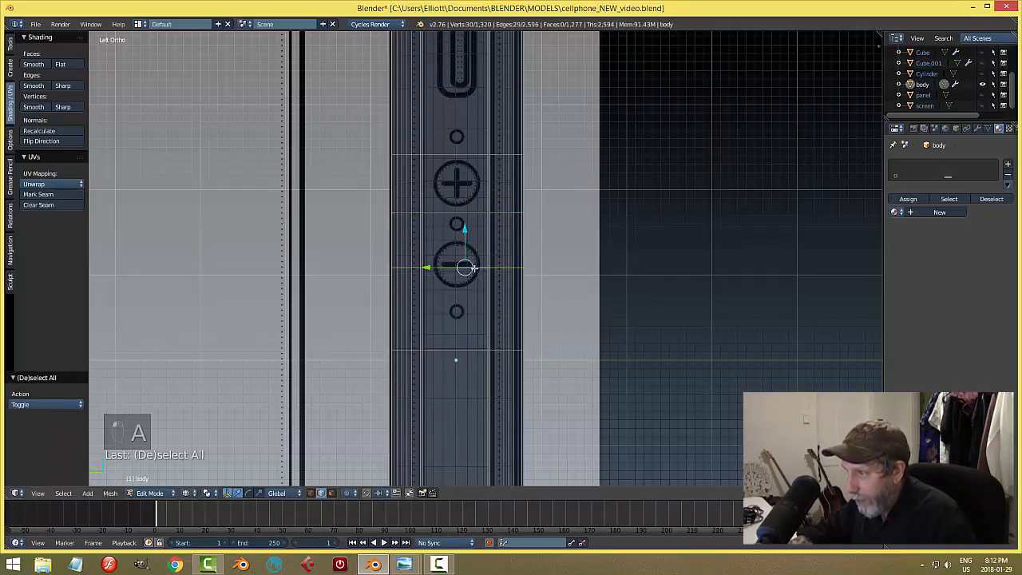
{"action": "key", "text": "g"}
{"action": "key", "text": "z"}
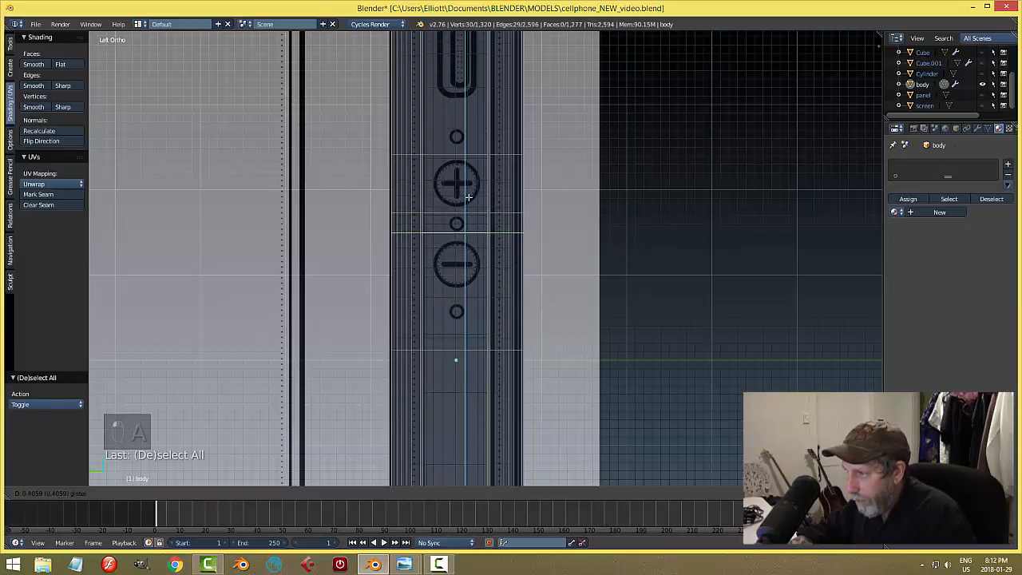
{"action": "left_click", "coordinate": [474, 209]}
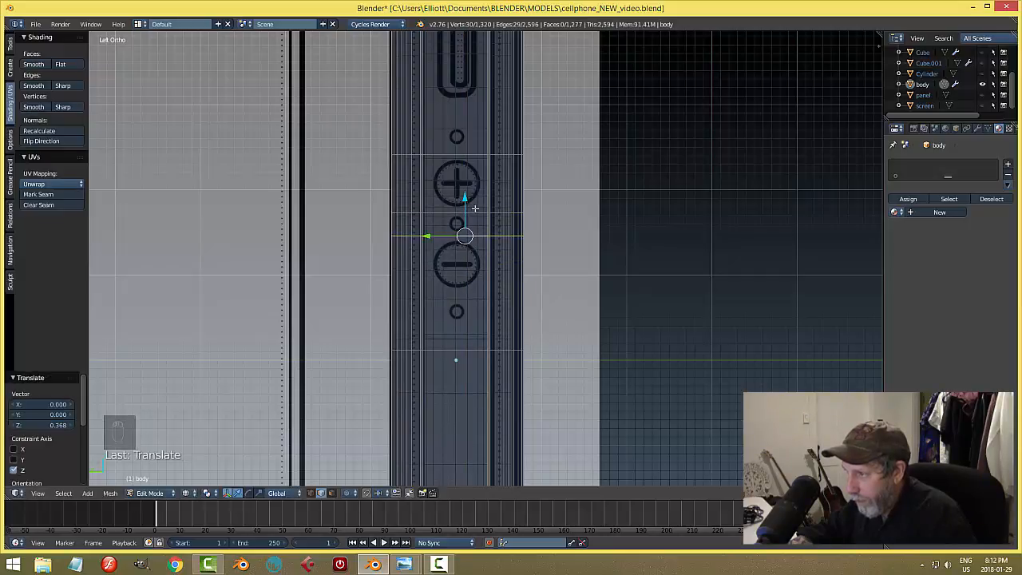
Step: Move the lowest edge loop up along Z to just below the minus button's circle
{"action": "key", "text": "a"}
{"action": "right_click", "coordinate": [483, 351], "text": "alt"}
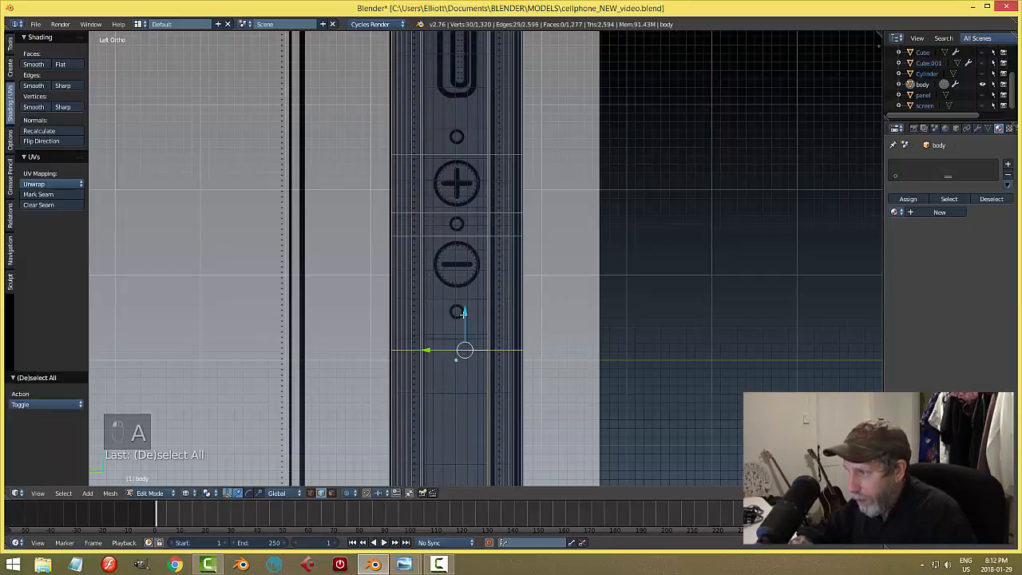
{"action": "left_click_drag", "start_coordinate": [464, 309], "coordinate": [463, 256]}
{"action": "key", "text": "a"}
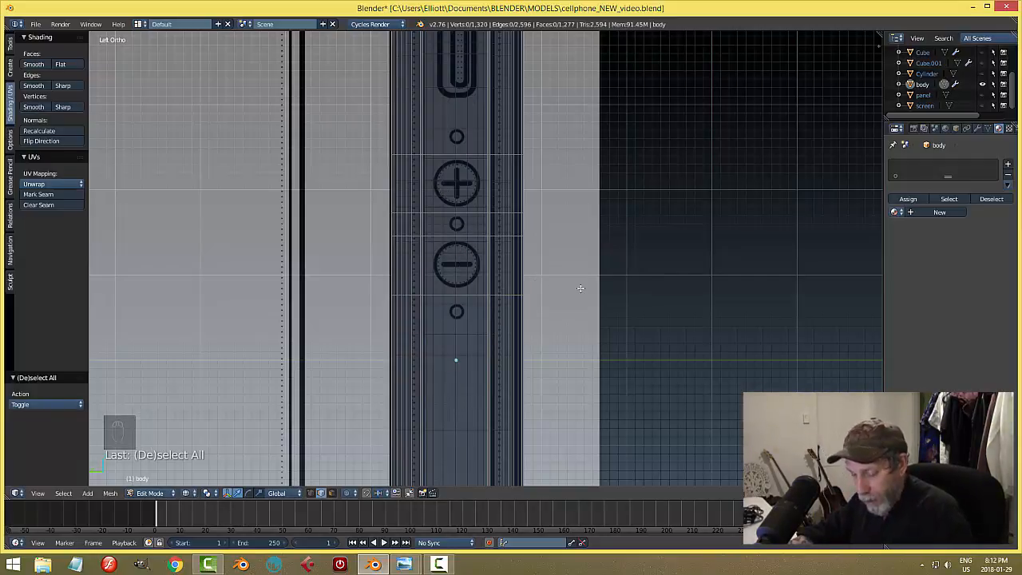
Step: Show the body in solid shading and select the two side faces that cover the plus and minus buttons
{"action": "key", "text": "z"}
{"action": "left_click", "coordinate": [590, 347]}
{"action": "mouse_move", "coordinate": [638, 228]}
{"action": "middle_mouse_down"}
{"action": "mouse_move", "coordinate": [625, 236]}
{"action": "mouse_move", "coordinate": [663, 230]}
{"action": "middle_mouse_up"}
{"action": "key", "text": "ctrl+Tab"}
{"action": "left_click", "coordinate": [645, 244]}
{"action": "right_click", "coordinate": [576, 239]}
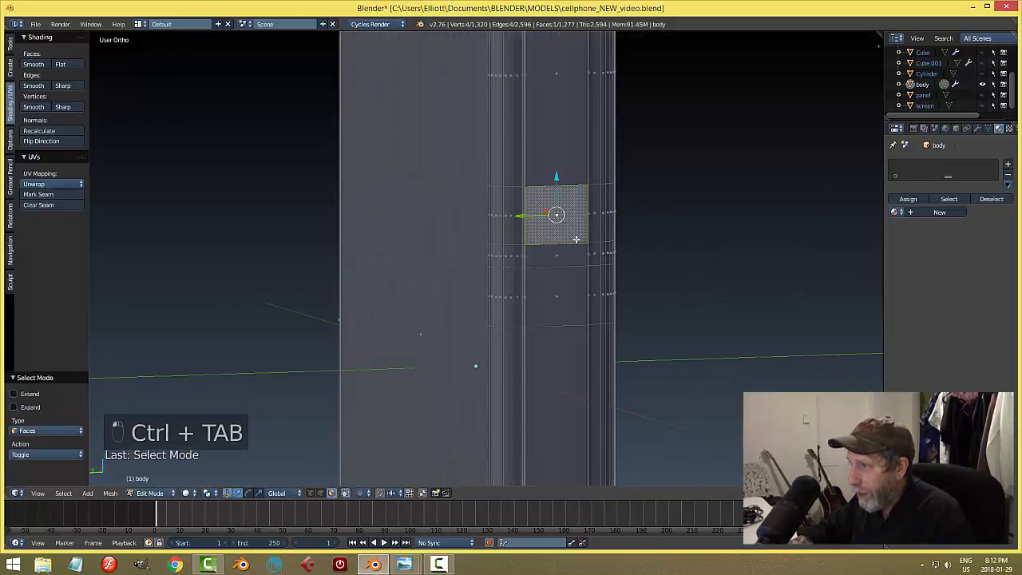
{"action": "right_click", "coordinate": [560, 298], "text": "shift"}
{"action": "middle_click_drag", "start_coordinate": [687, 256], "coordinate": [664, 263]}
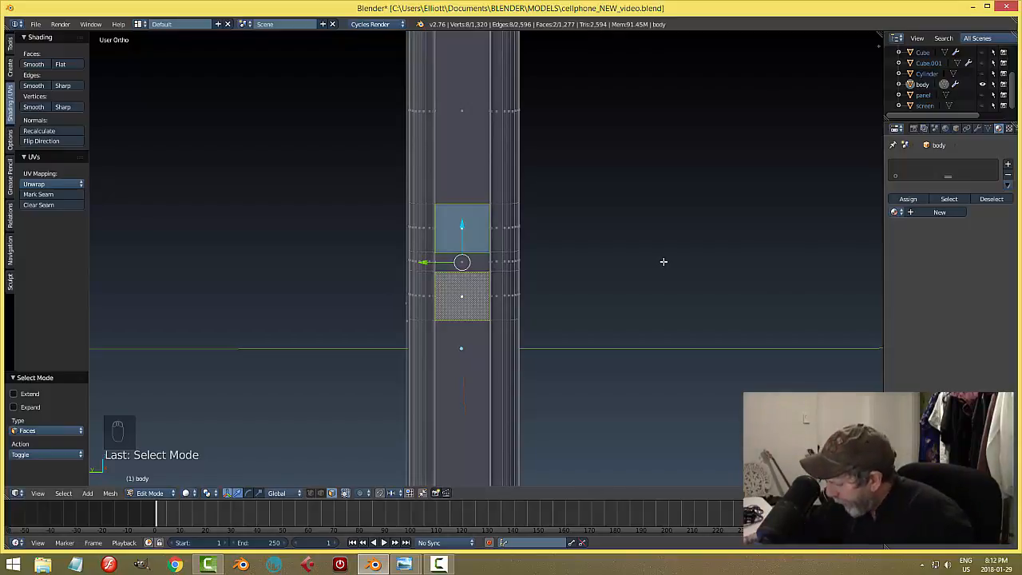
Step: Inset the plus and minus button faces by a thickness of about 0.091, checking them against the reference image in wireframe
{"action": "key", "text": "ctrl+KP_3"}
{"action": "key", "text": "z"}
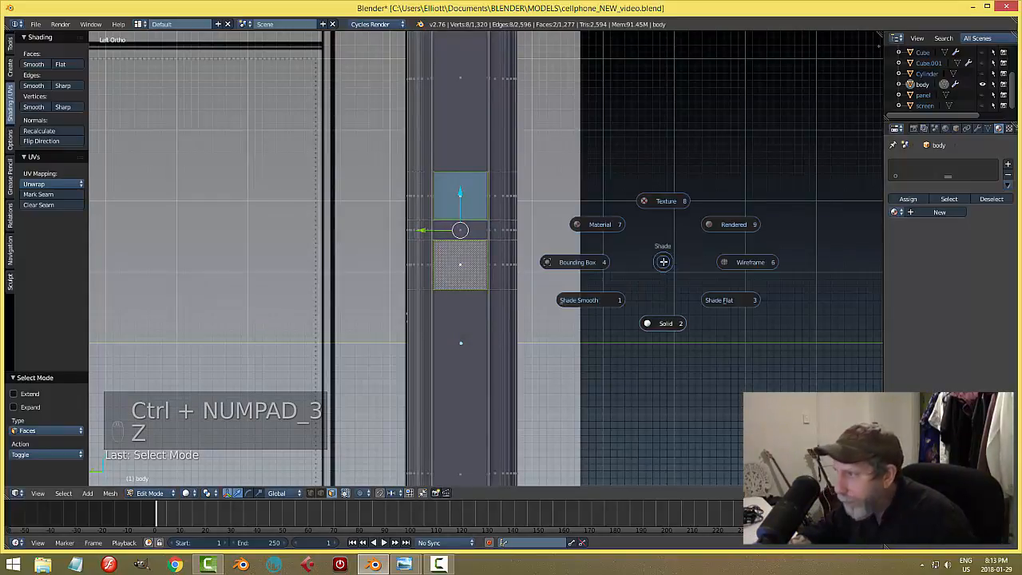
{"action": "left_click", "coordinate": [727, 265]}
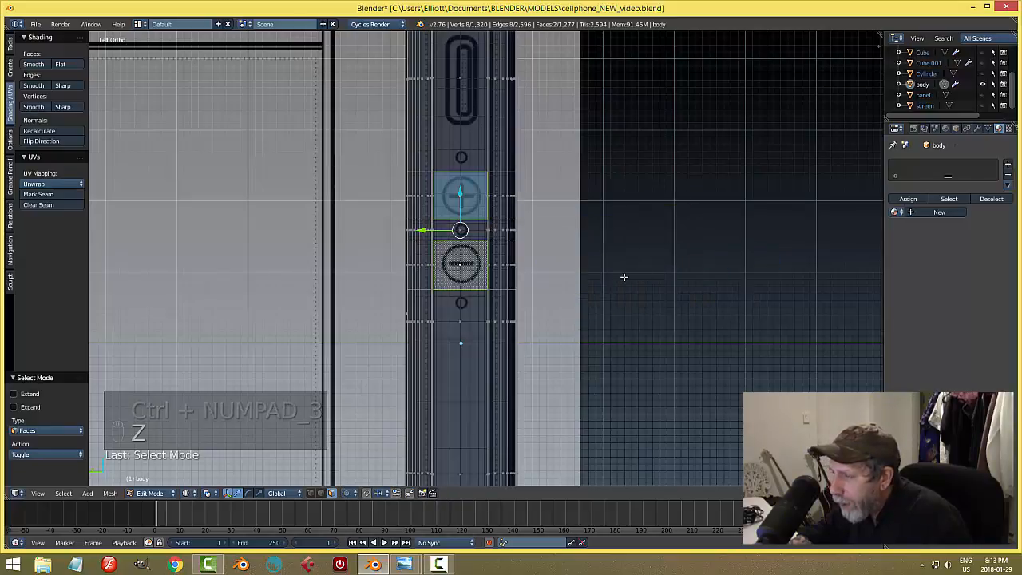
{"action": "scroll", "coordinate": [624, 277], "scroll_direction": "up", "scroll_amount": 1}
{"action": "middle_click_drag", "start_coordinate": [638, 273], "coordinate": [694, 267]}
{"action": "key", "text": "i"}
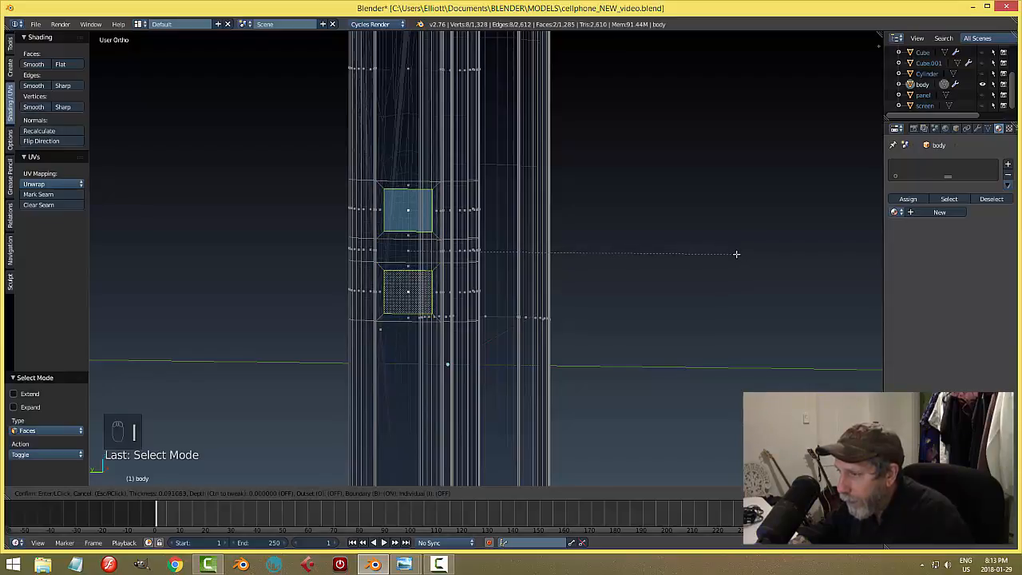
{"action": "left_click", "coordinate": [736, 254]}
{"action": "key", "text": "ctrl+KP_3"}
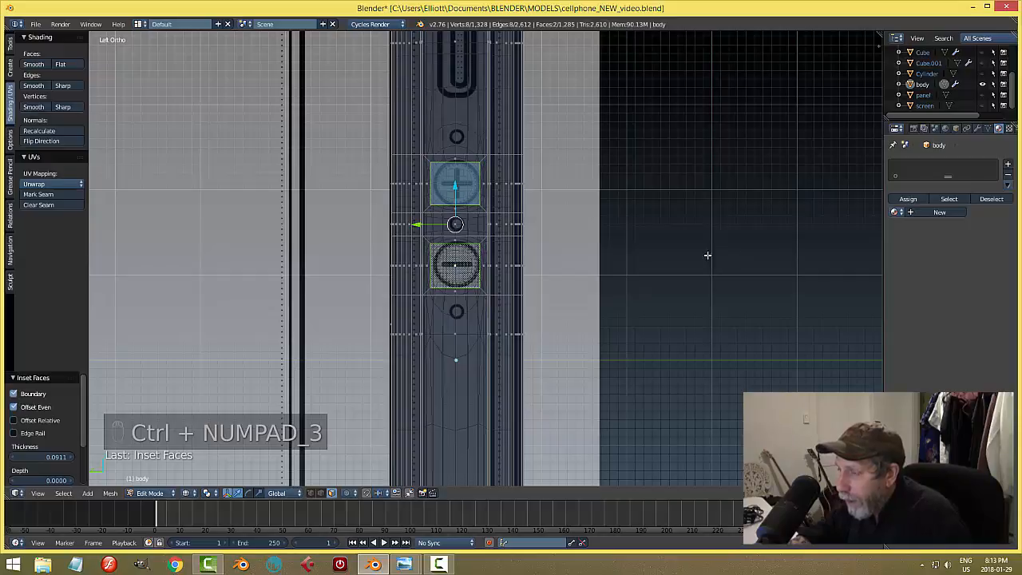
{"action": "scroll", "coordinate": [603, 262], "scroll_direction": "up", "scroll_amount": 1}
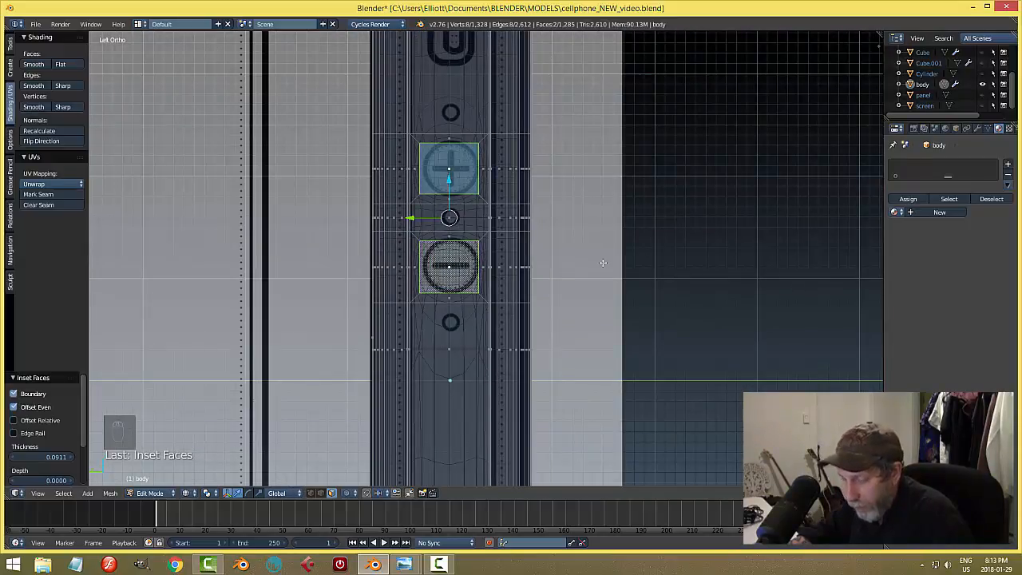
{"action": "key", "text": "s"}
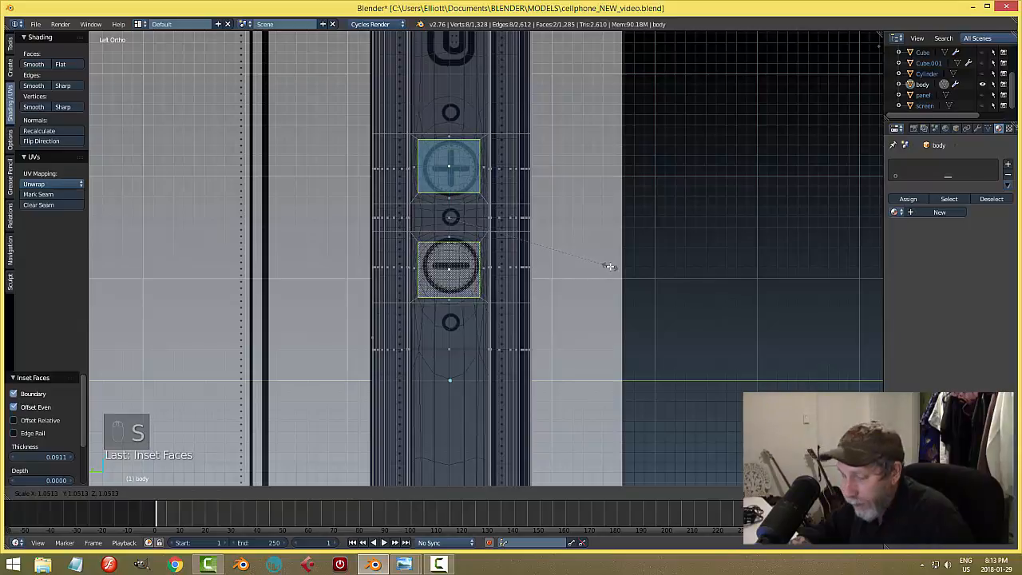
{"action": "right_click", "coordinate": [610, 266]}
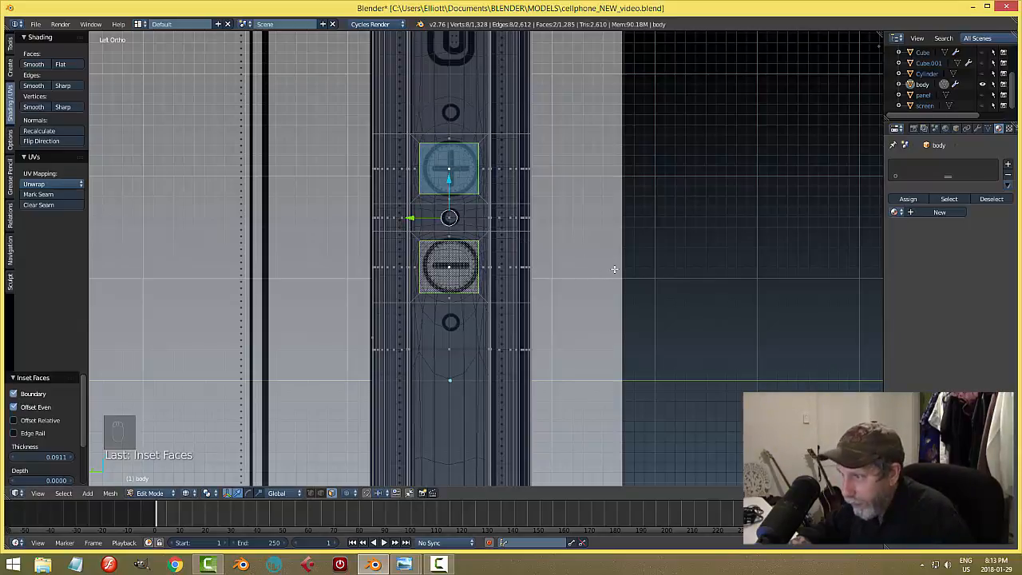
Step: Clear the selection, return the body to solid shading and save the file
{"action": "key", "text": "a"}
{"action": "scroll", "coordinate": [615, 269], "scroll_direction": "down", "scroll_amount": 1}
{"action": "mouse_move", "coordinate": [642, 265]}
{"action": "middle_mouse_down"}
{"action": "mouse_move", "coordinate": [602, 275]}
{"action": "mouse_move", "coordinate": [630, 271]}
{"action": "mouse_move", "coordinate": [588, 247]}
{"action": "middle_mouse_up"}
{"action": "key", "text": "z"}
{"action": "left_click", "coordinate": [631, 331]}
{"action": "key", "text": "ctrl+s"}
Step: Subdivide the inset plus and minus button faces with one cut
{"action": "right_click", "coordinate": [577, 259]}
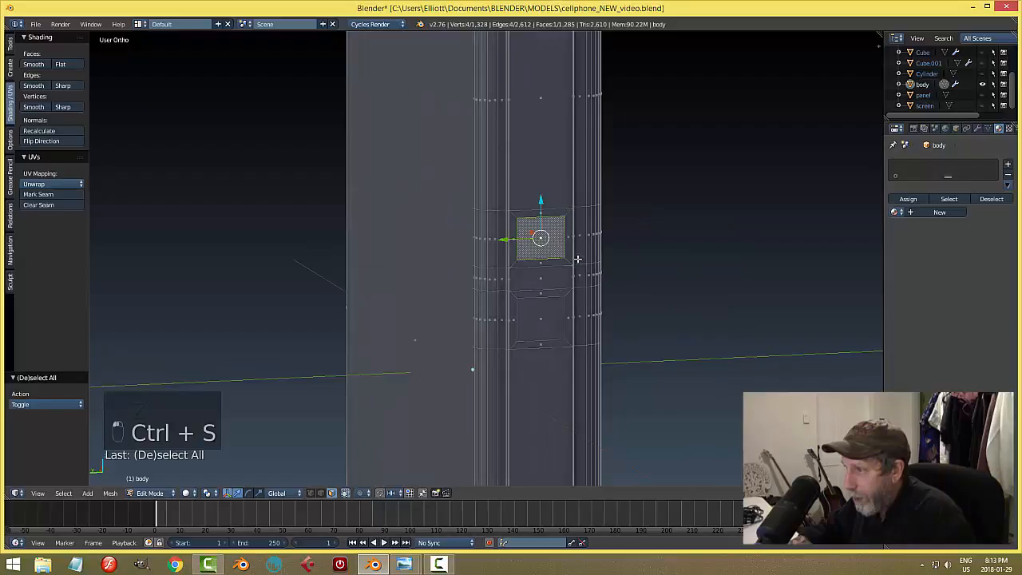
{"action": "right_click", "coordinate": [547, 320], "text": "shift"}
{"action": "middle_click_drag", "start_coordinate": [708, 287], "coordinate": [658, 290]}
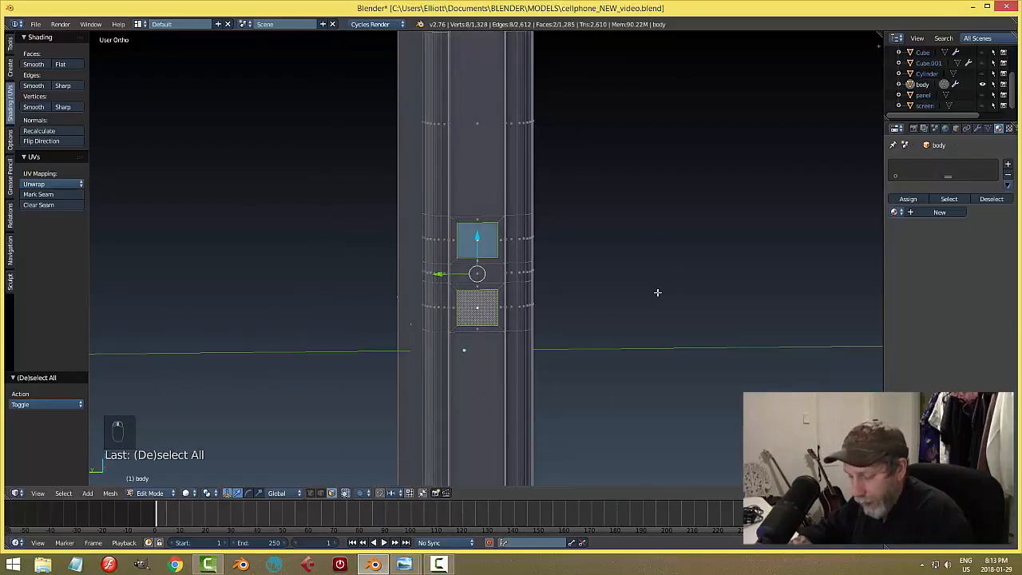
{"action": "key", "text": "w"}
{"action": "left_click", "coordinate": [658, 292]}
{"action": "scroll", "coordinate": [576, 301], "scroll_direction": "up", "scroll_amount": 3}
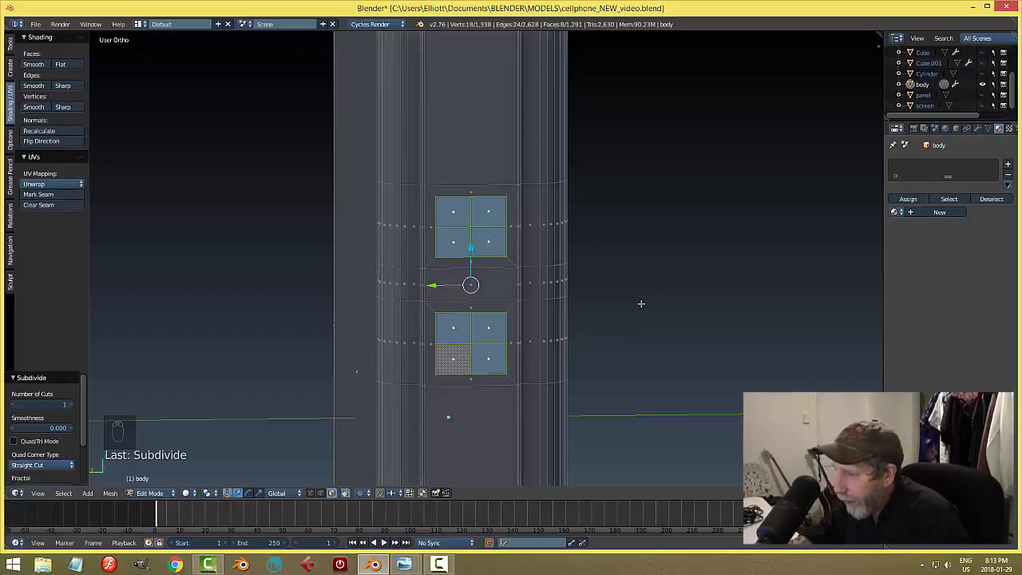
Step: Snap the 3D cursor to the centre vertex of the subdivided plus button face and delete that vertex
{"action": "key", "text": "a"}
{"action": "key", "text": "ctrl+Tab"}
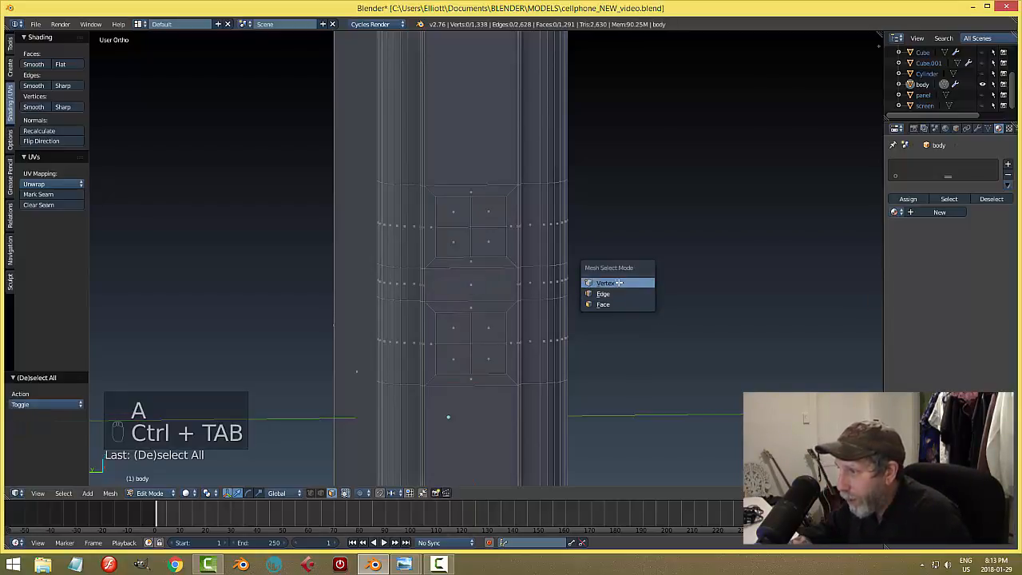
{"action": "left_click", "coordinate": [618, 283]}
{"action": "right_click", "coordinate": [471, 228]}
{"action": "scroll", "coordinate": [647, 293], "scroll_direction": "down", "scroll_amount": 1}
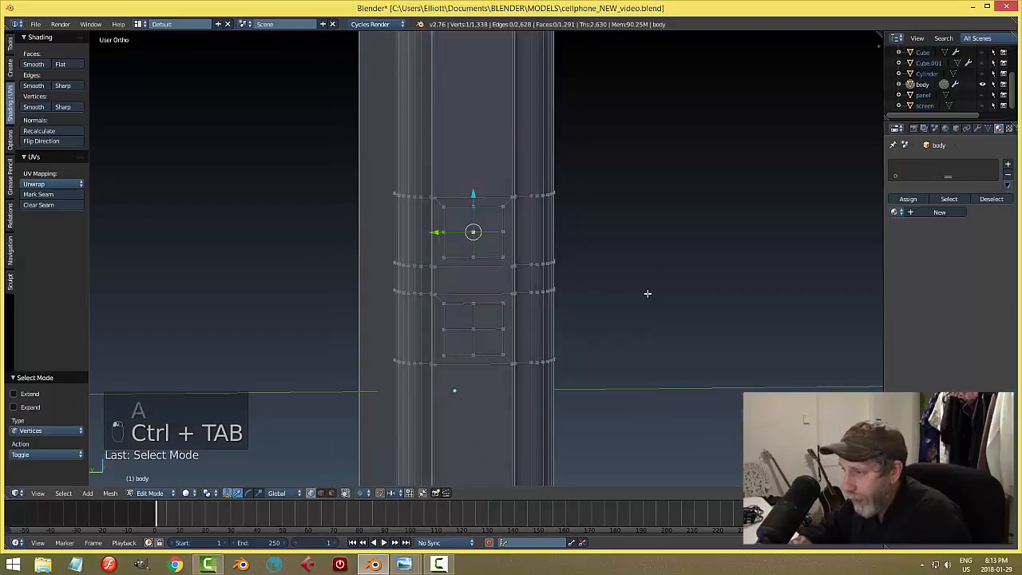
{"action": "key", "text": "shift+s"}
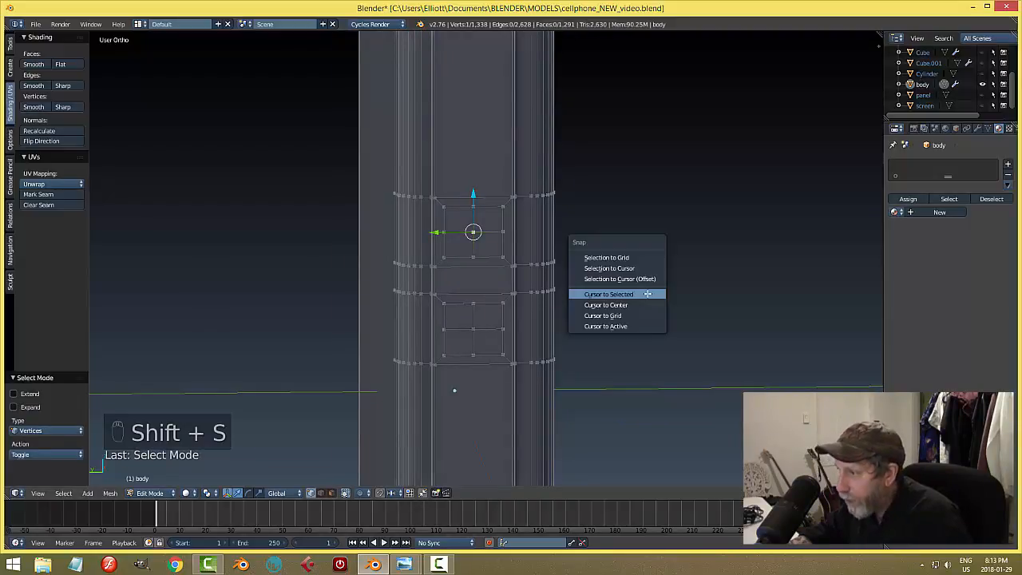
{"action": "left_click", "coordinate": [600, 292]}
{"action": "scroll", "coordinate": [457, 215], "scroll_direction": "up", "scroll_amount": 3}
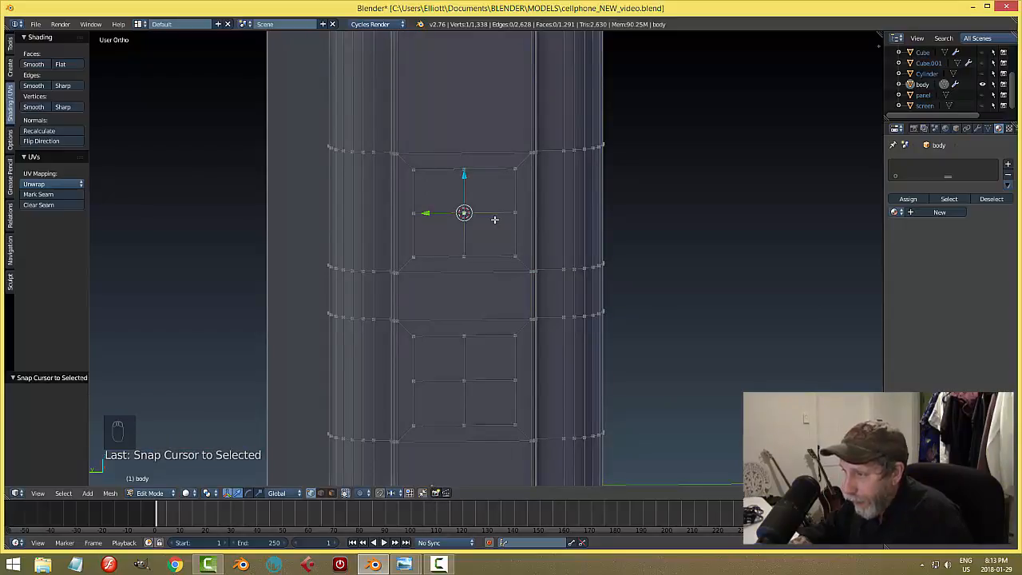
{"action": "key", "text": "x"}
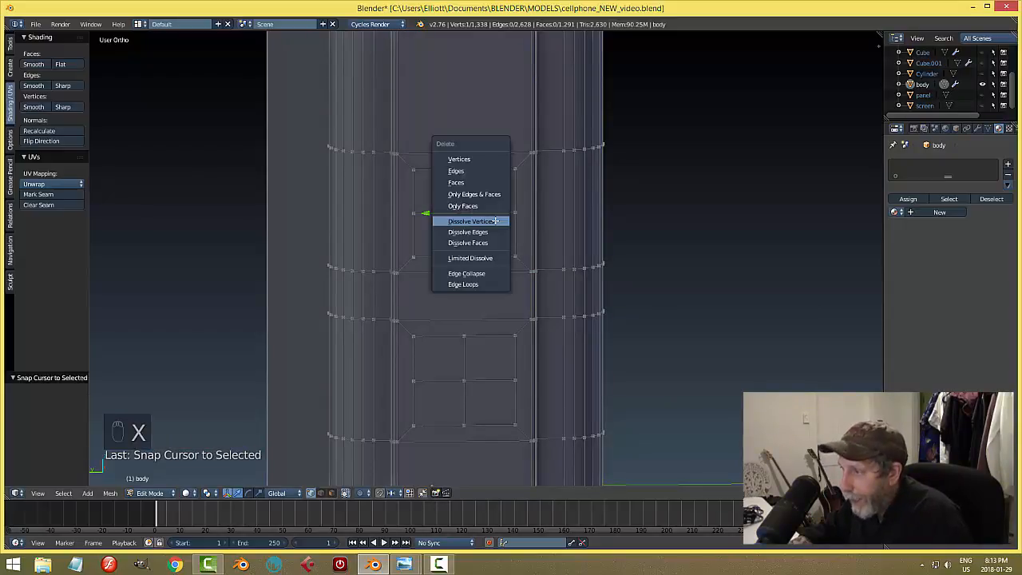
{"action": "left_click", "coordinate": [479, 158]}
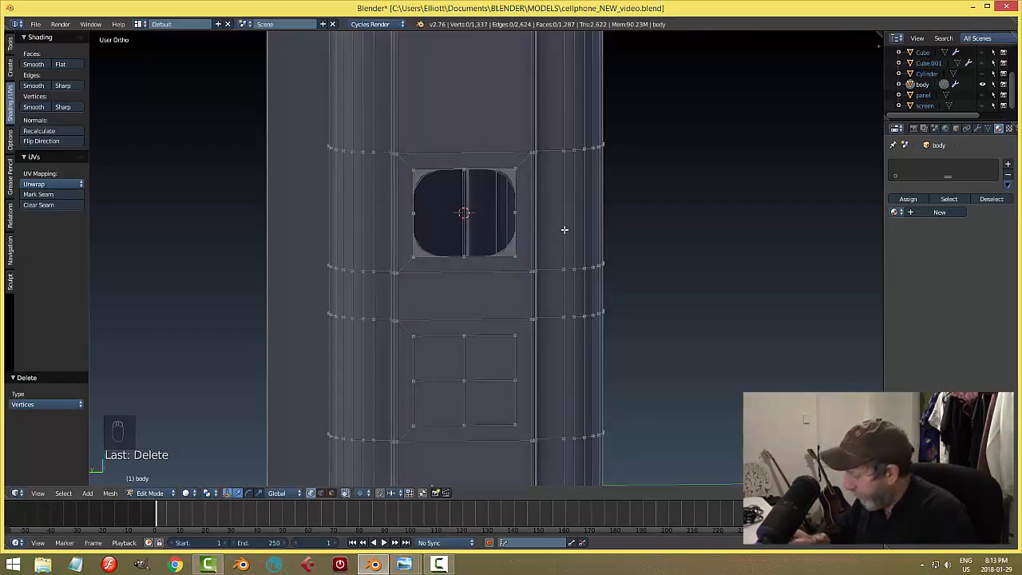
Step: Add a mesh circle with 8 vertices at the 3D cursor in the centre of the plus button's hole
{"action": "key", "text": "ctrl+KP_3"}
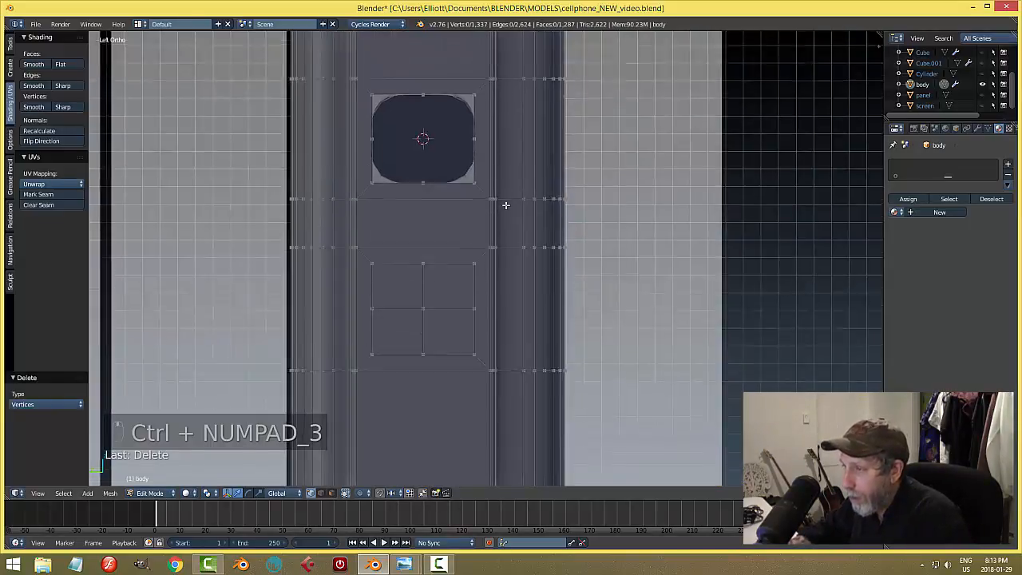
{"action": "middle_click_drag", "start_coordinate": [506, 205], "coordinate": [512, 256], "text": "shift"}
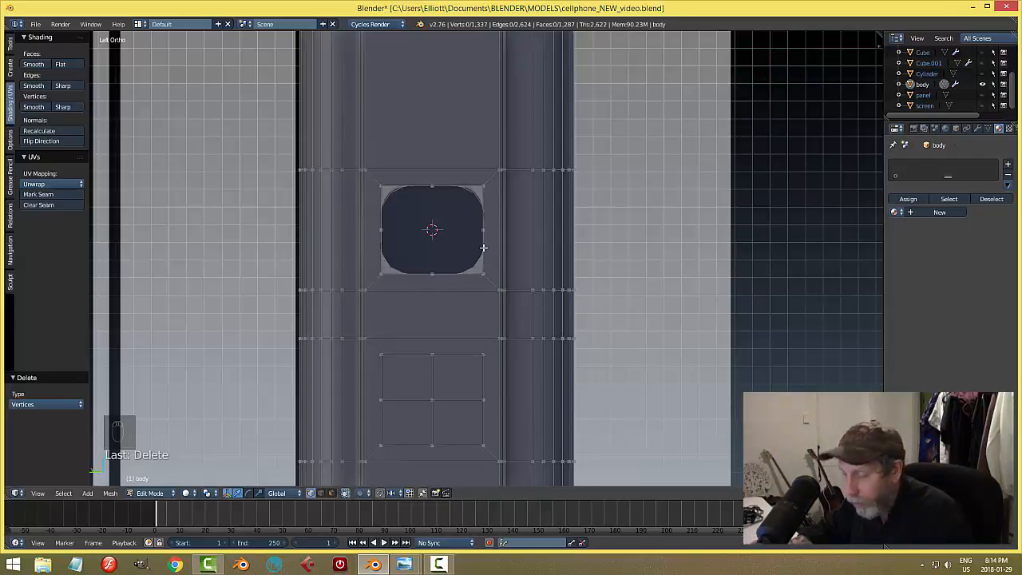
{"action": "key", "text": "shift+a"}
{"action": "left_click", "coordinate": [458, 269]}
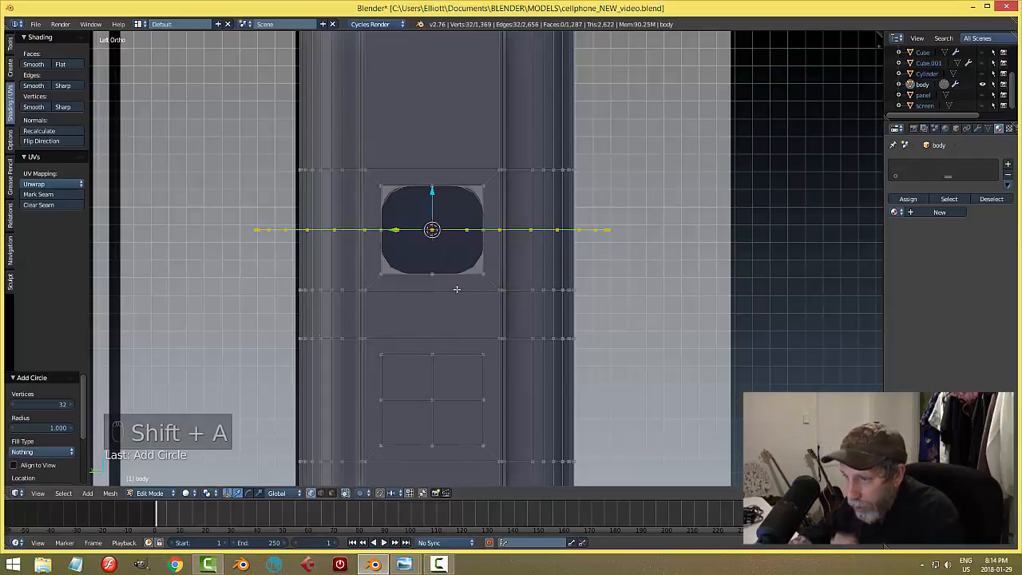
{"action": "left_click", "coordinate": [40, 404]}
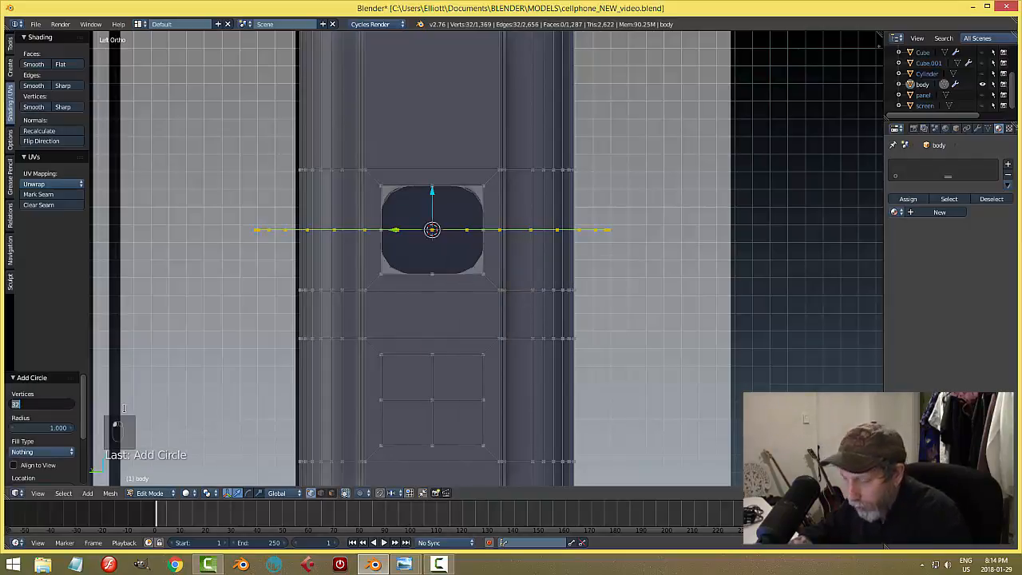
{"action": "key", "text": "Return"}
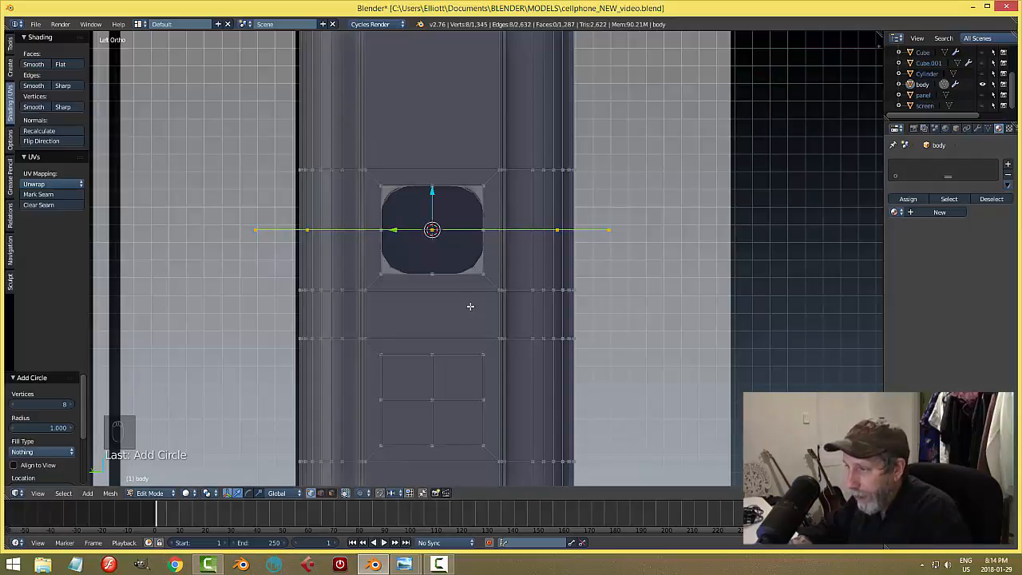
Step: Rotate the circle 90° about the Y axis so it lies parallel to the body's side
{"action": "key", "text": "r"}
{"action": "key", "text": "y"}
{"action": "key", "text": "9"}
{"action": "key", "text": "0"}
{"action": "key", "text": "Return"}
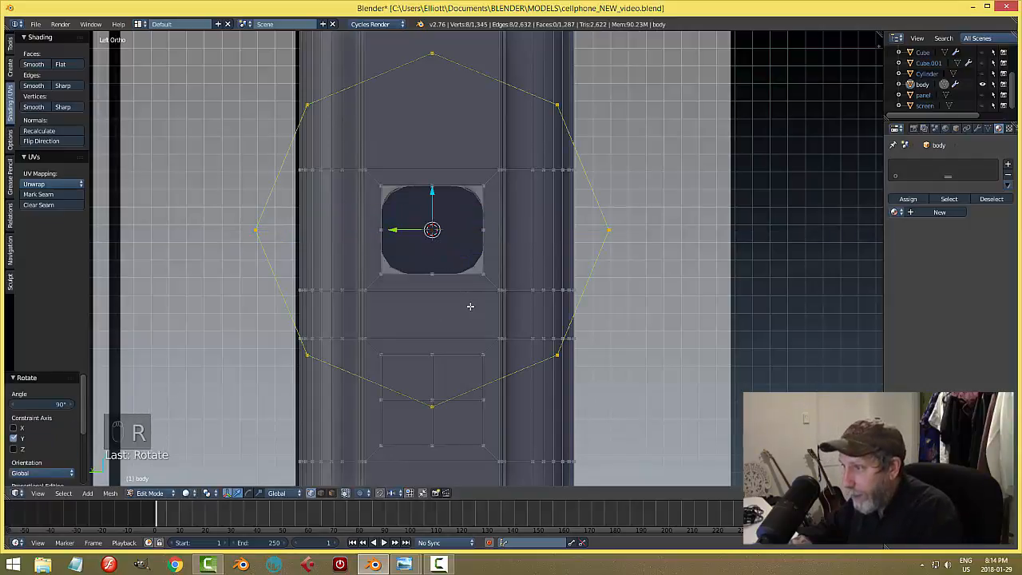
Step: Scale the circle down to about 0.228, then enlarge it by about 1.046 to fit just inside the hole
{"action": "key", "text": "s"}
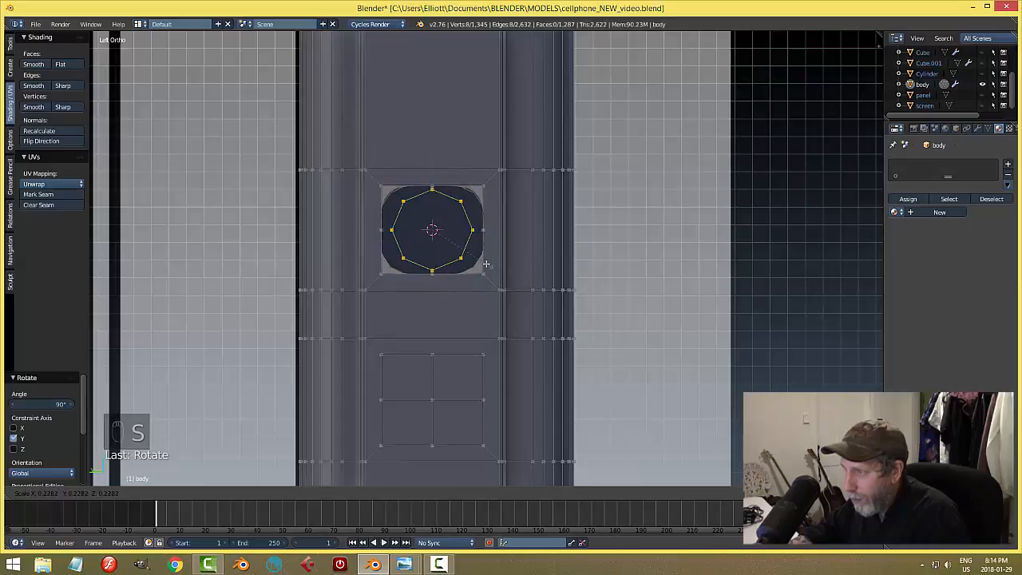
{"action": "left_click", "coordinate": [486, 264]}
{"action": "scroll", "coordinate": [483, 235], "scroll_direction": "up", "scroll_amount": 5}
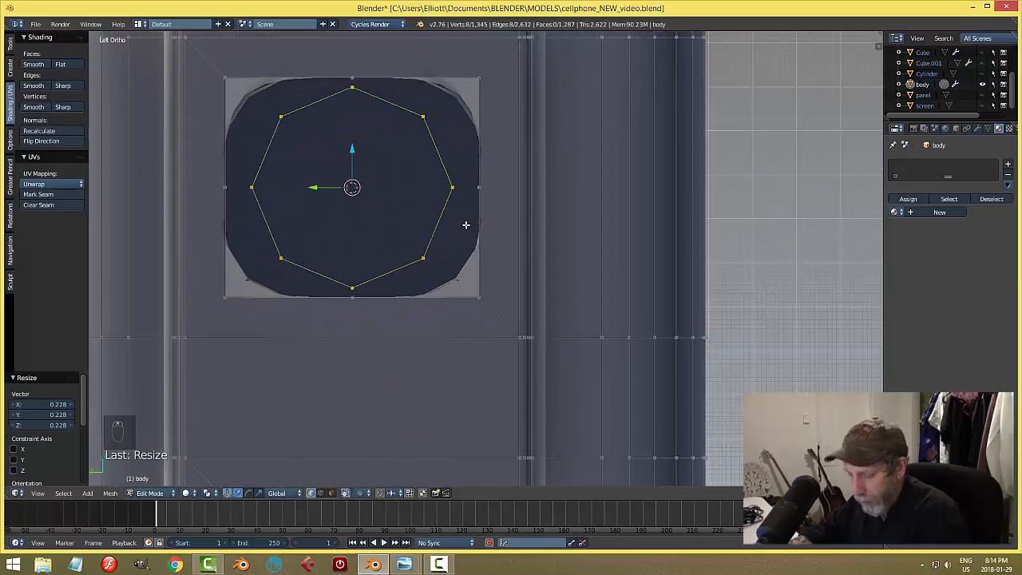
{"action": "key", "text": "s"}
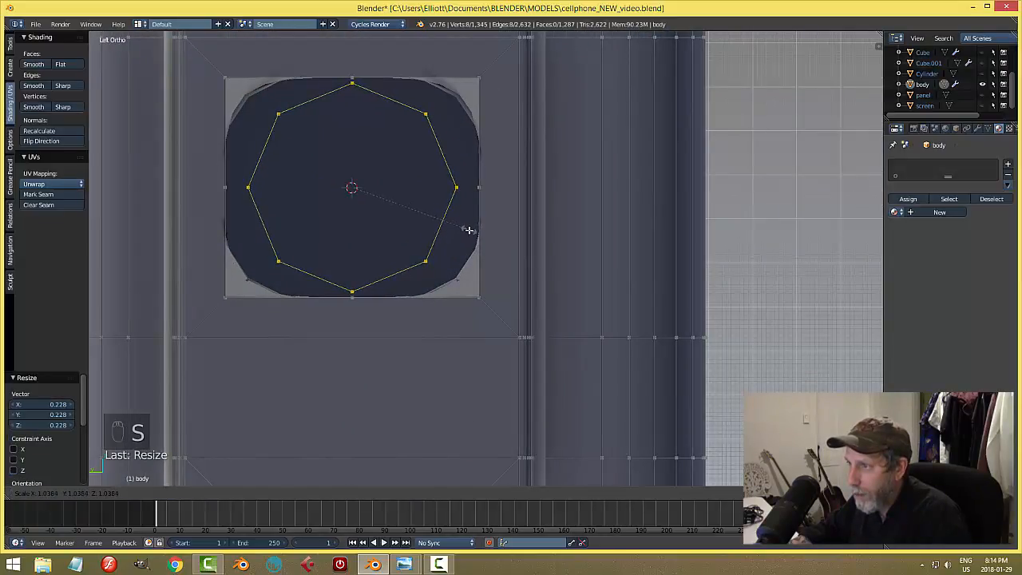
{"action": "left_click", "coordinate": [469, 231]}
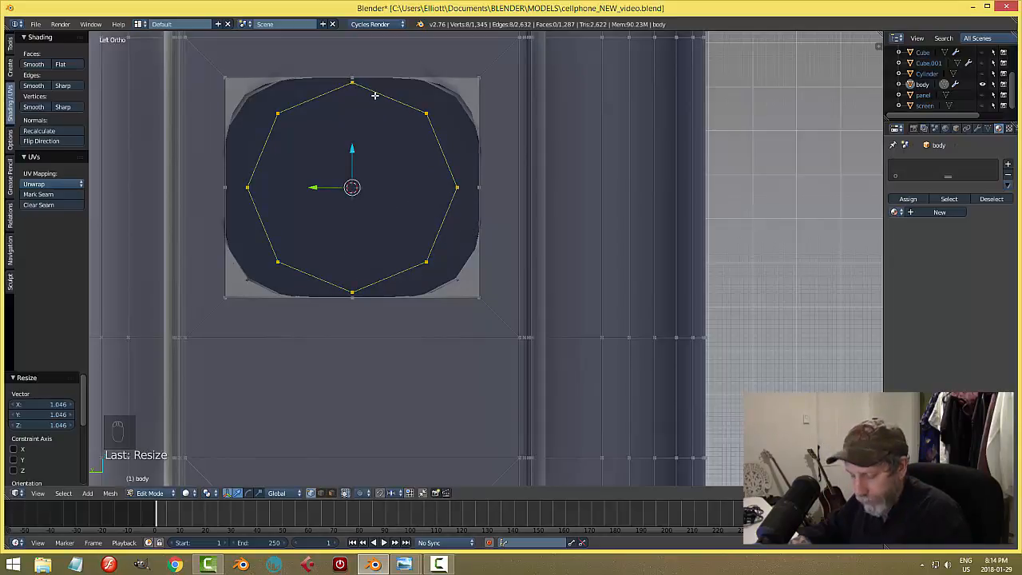
Step: Clear the selection and hide the 3D transform manipulator to free up the close vertices at the hole's upper edge
{"action": "key", "text": "a"}
{"action": "right_click", "coordinate": [352, 82]}
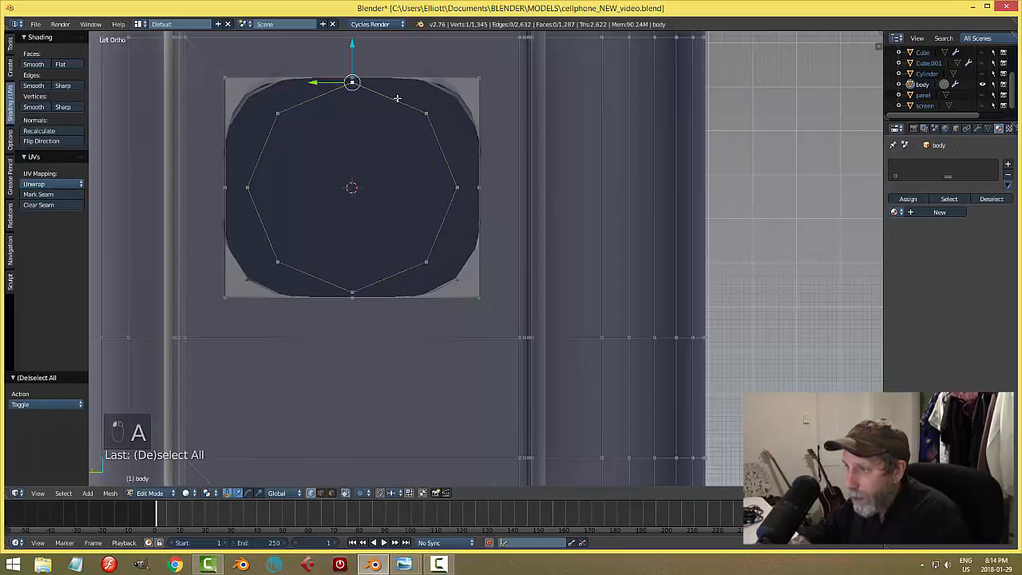
{"action": "key", "text": "a"}
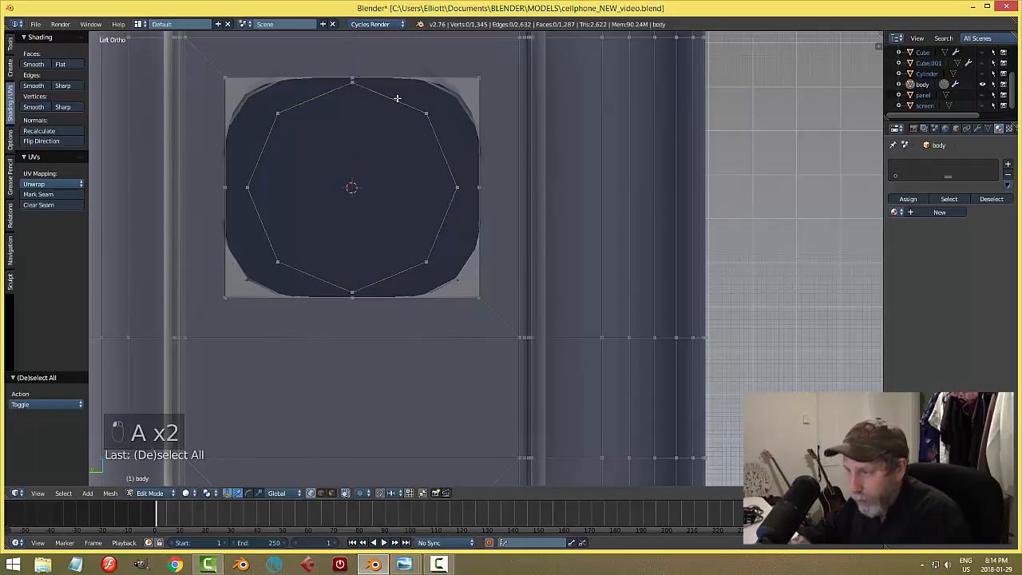
{"action": "right_click", "coordinate": [354, 75]}
{"action": "key", "text": "a"}
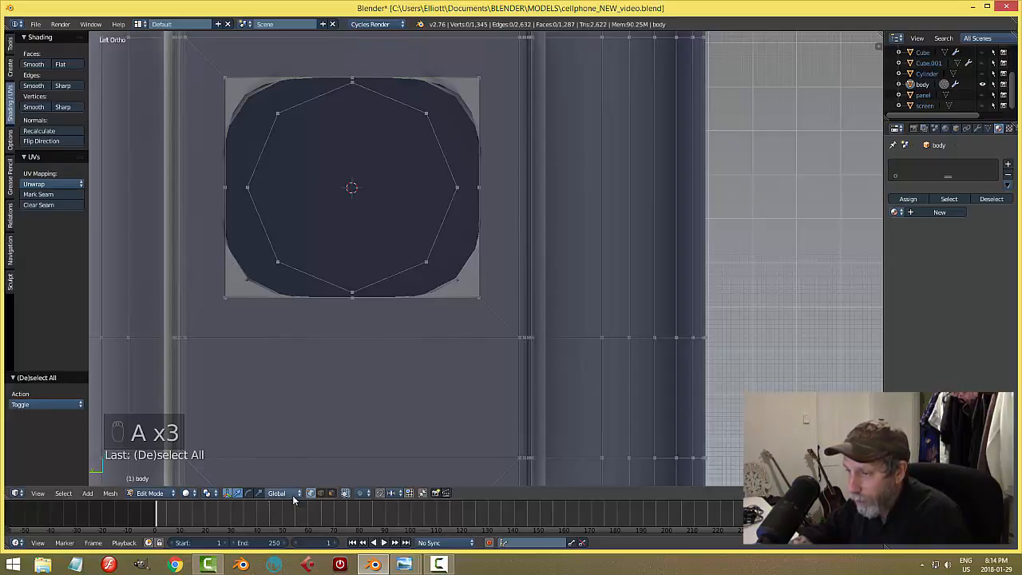
{"action": "left_click", "coordinate": [227, 493]}
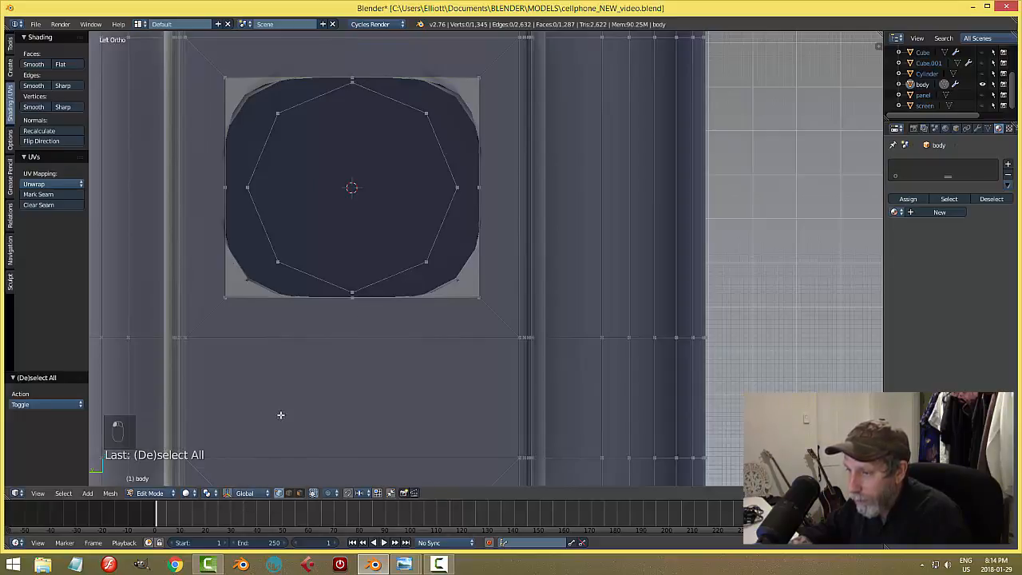
Step: Merge the hole's upper-edge midpoint and upper-right corner into the matching circle vertices, each pair using At Last
{"action": "right_click", "coordinate": [353, 76]}
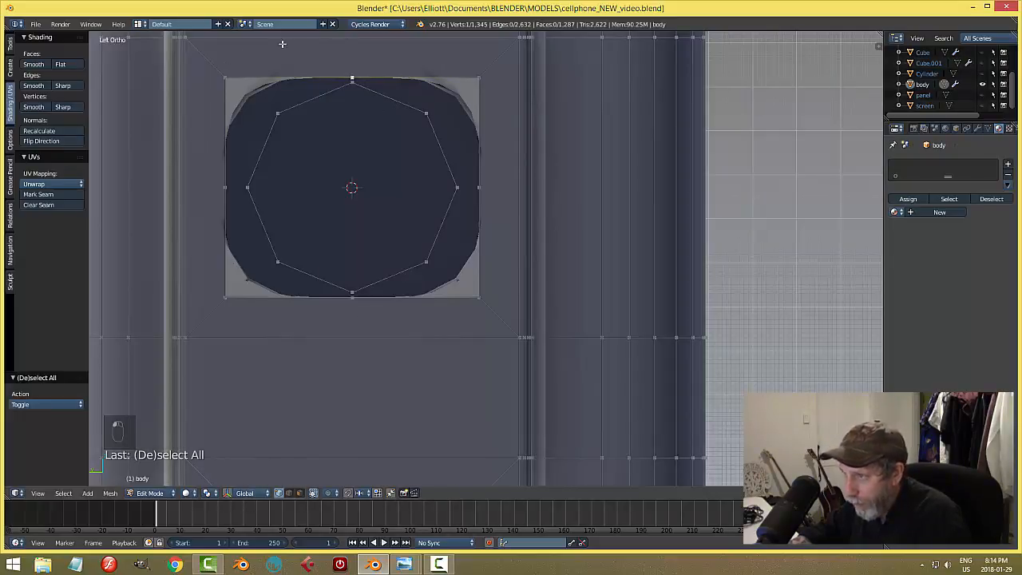
{"action": "right_click", "coordinate": [352, 81], "text": "shift"}
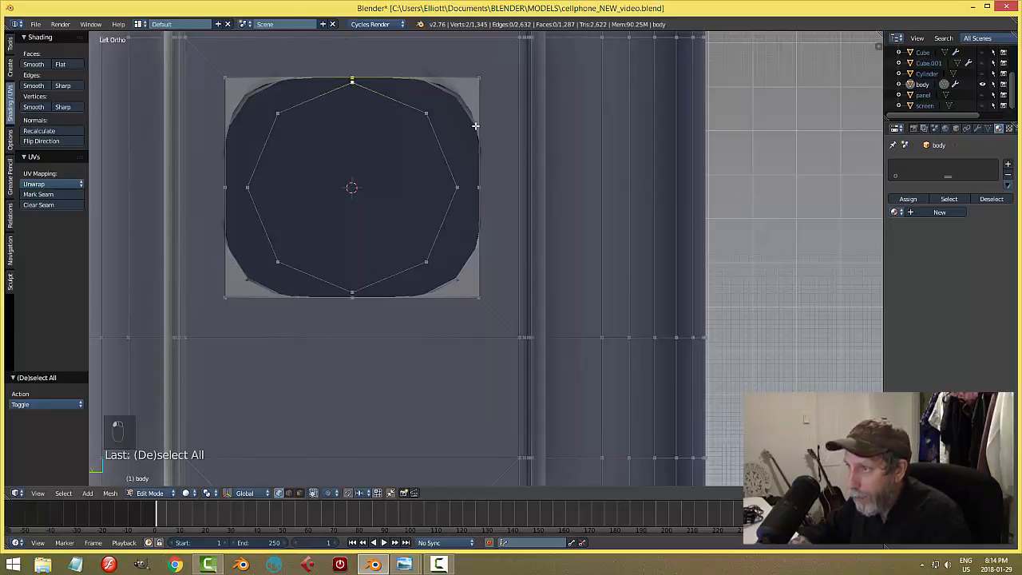
{"action": "key", "text": "alt+m"}
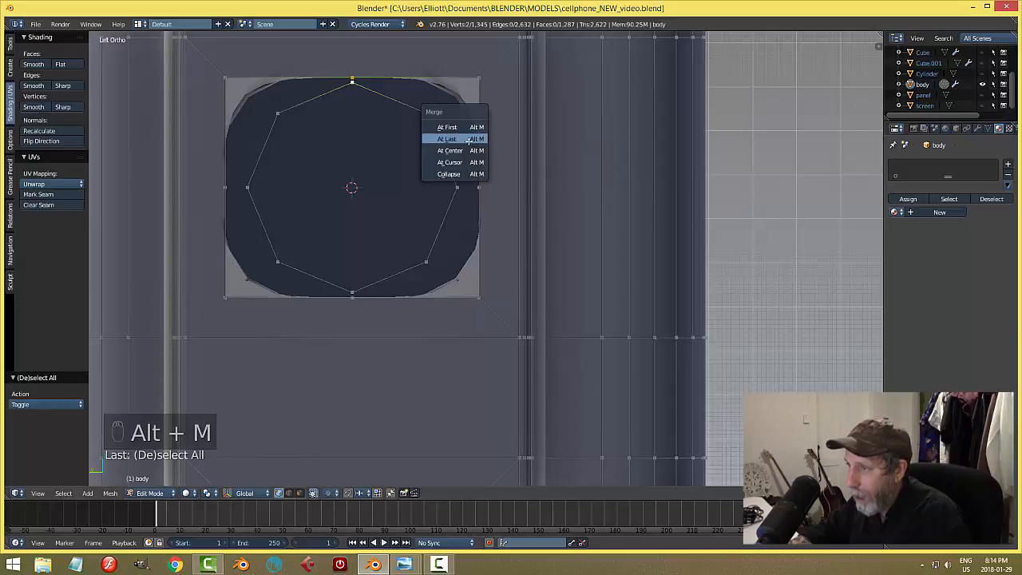
{"action": "left_click", "coordinate": [468, 140]}
{"action": "right_click", "coordinate": [481, 78]}
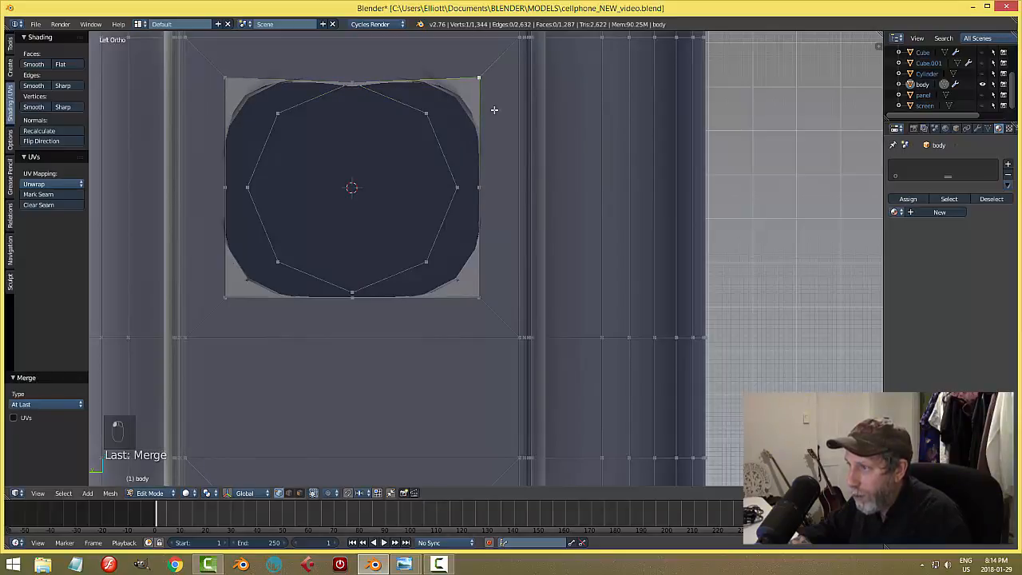
{"action": "right_click", "coordinate": [428, 112], "text": "shift"}
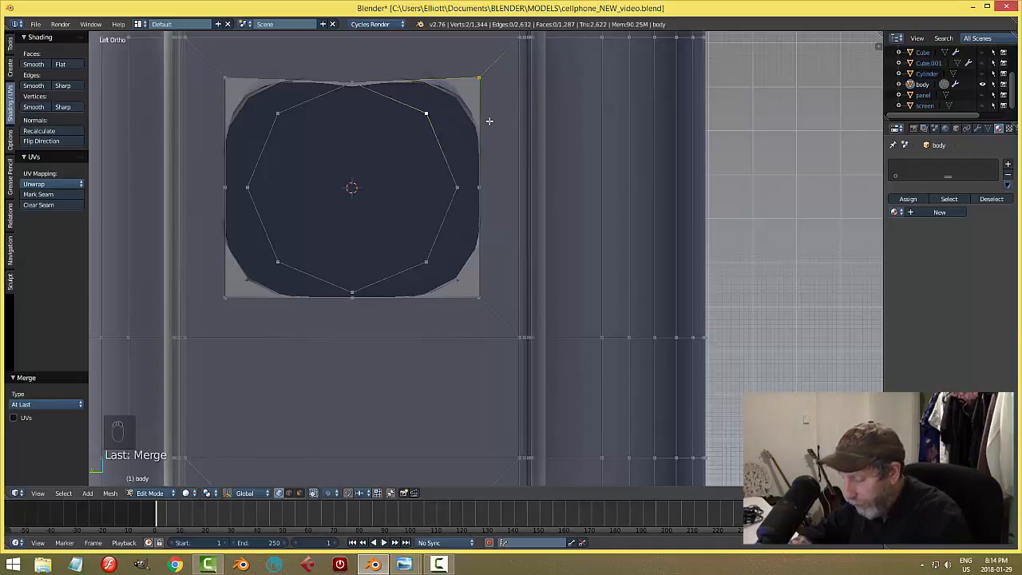
{"action": "key", "text": "alt+m"}
{"action": "left_click", "coordinate": [483, 123]}
Step: Merge the hole's right-edge midpoint and lower-right corner into the adjacent circle vertices, each pair using At Last
{"action": "right_click", "coordinate": [480, 187]}
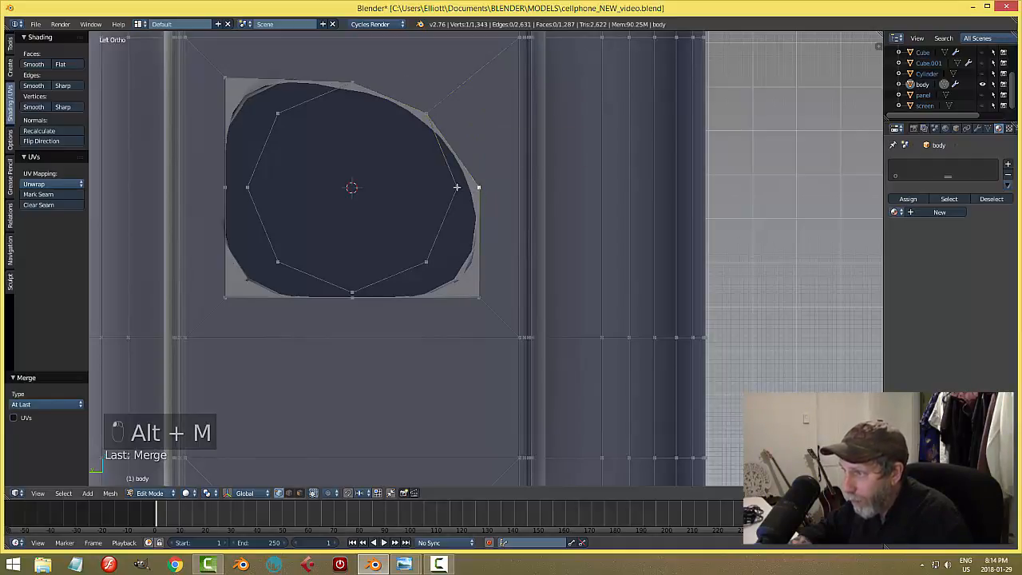
{"action": "key", "text": "alt+m"}
{"action": "left_click", "coordinate": [512, 198]}
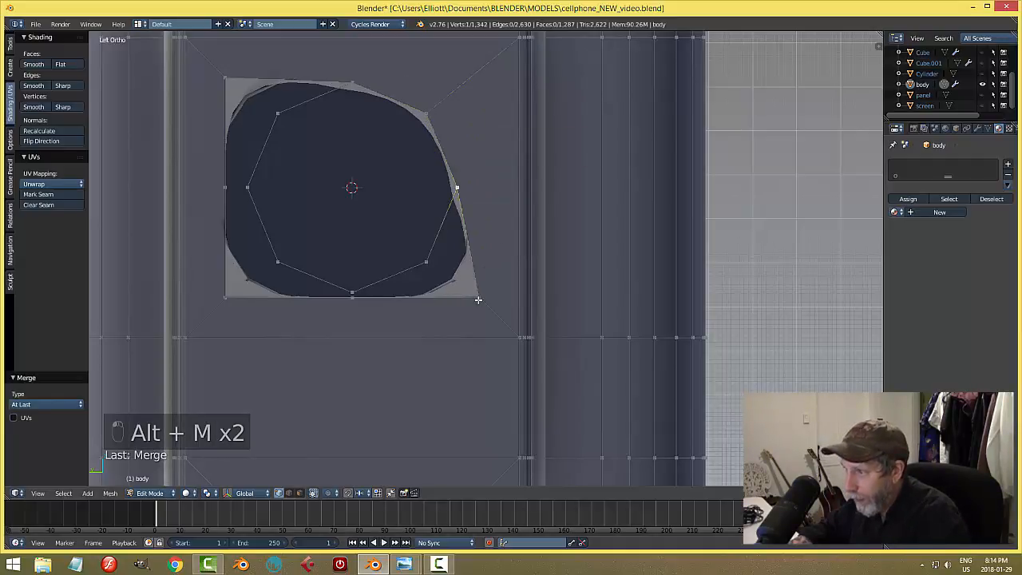
{"action": "right_click", "coordinate": [478, 297]}
{"action": "right_click", "coordinate": [428, 261], "text": "shift"}
{"action": "key", "text": "alt+m"}
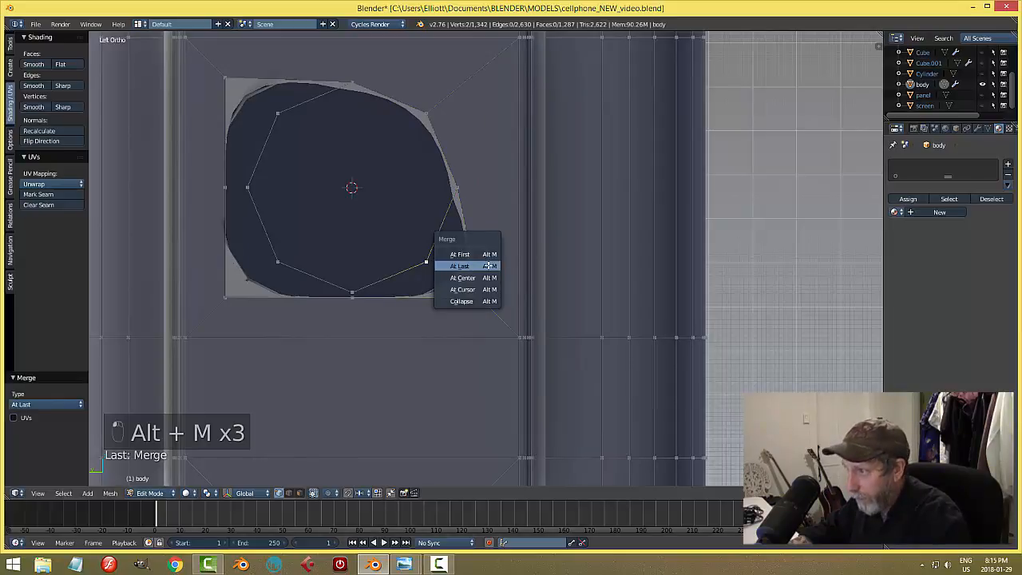
{"action": "left_click", "coordinate": [483, 264]}
Step: Merge the hole's bottom-edge midpoint and lower-left corner into the nearest circle vertices, each pair using At Last
{"action": "right_click", "coordinate": [353, 297]}
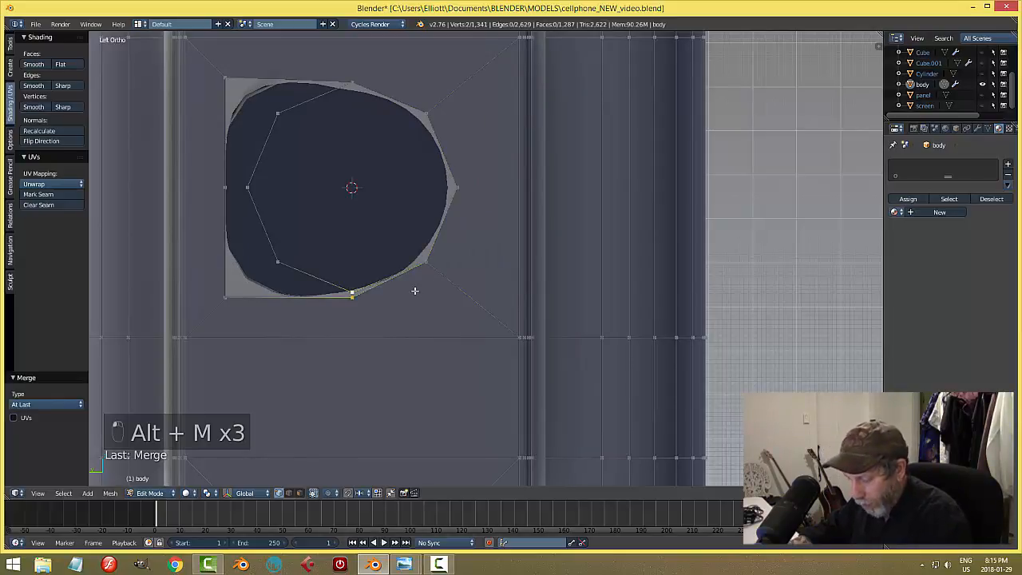
{"action": "key", "text": "alt+m"}
{"action": "left_click", "coordinate": [411, 292]}
{"action": "right_click", "coordinate": [224, 296], "text": "shift"}
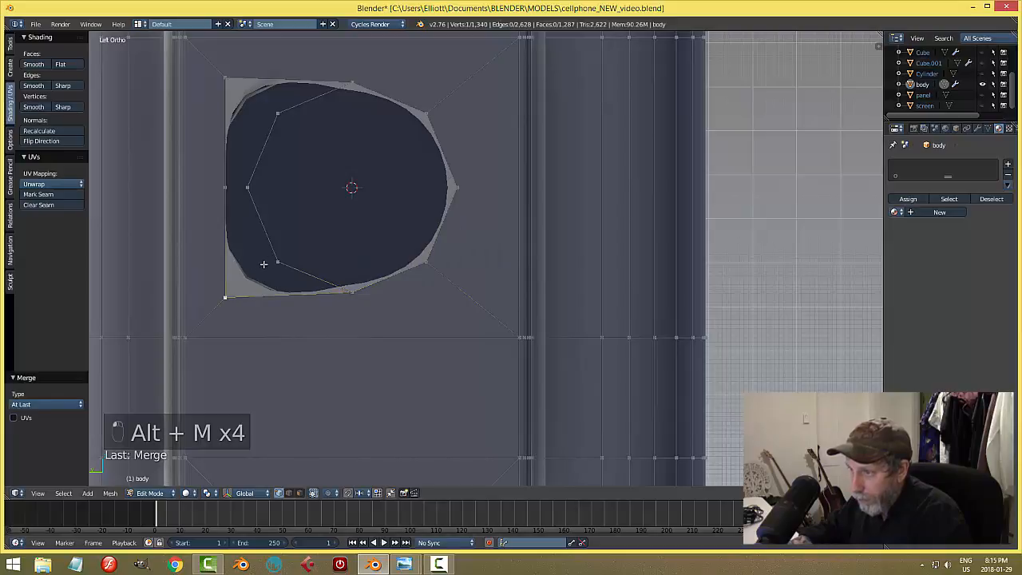
{"action": "key", "text": "alt+m"}
{"action": "left_click", "coordinate": [396, 272]}
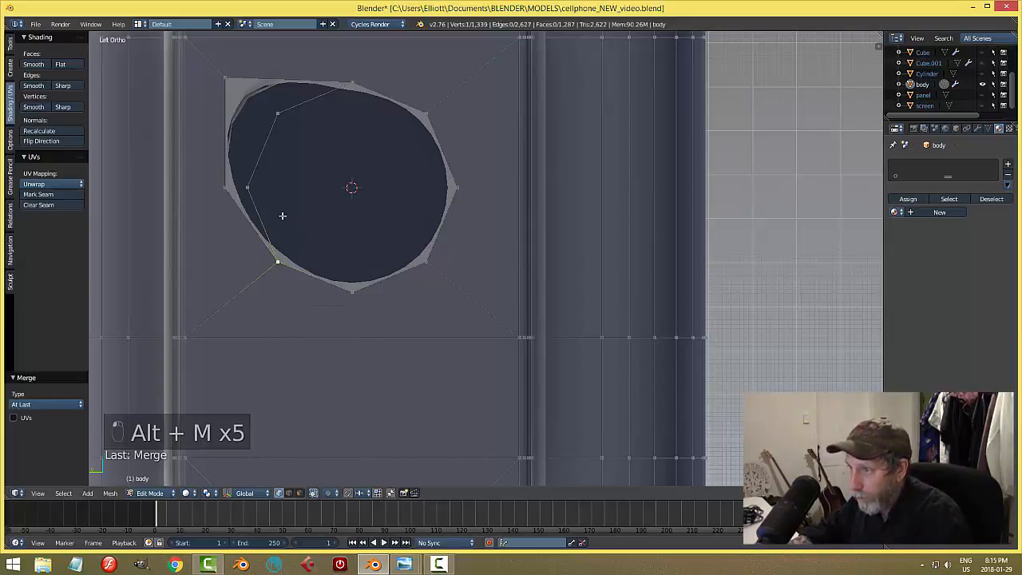
Step: Merge the hole's left-edge midpoint and upper-left corner into the remaining circle vertices using At Last, and clear the selection
{"action": "right_click", "coordinate": [253, 187], "text": "shift"}
{"action": "key", "text": "alt+m"}
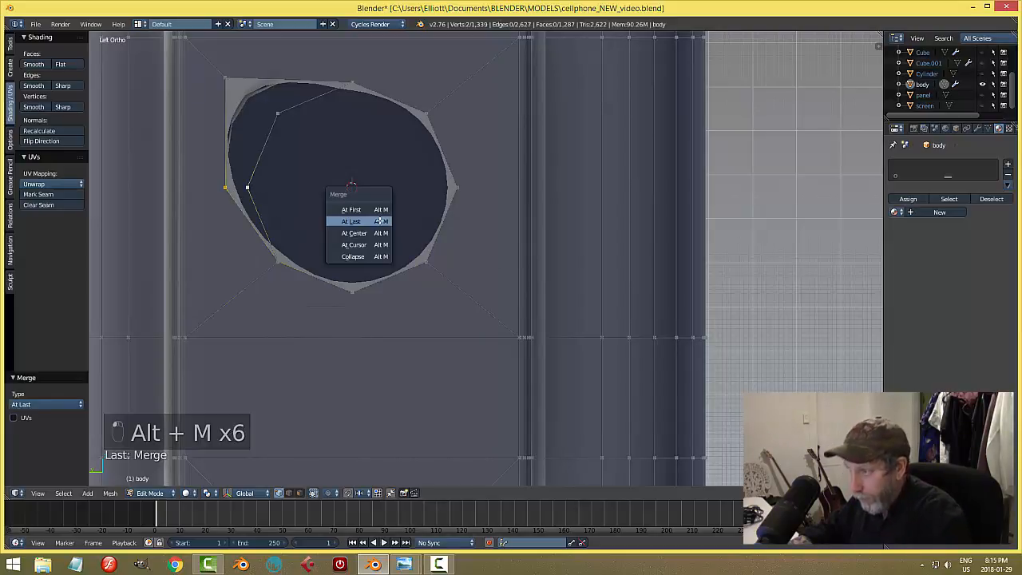
{"action": "left_click", "coordinate": [375, 221]}
{"action": "right_click", "coordinate": [229, 75]}
{"action": "right_click", "coordinate": [277, 113], "text": "shift"}
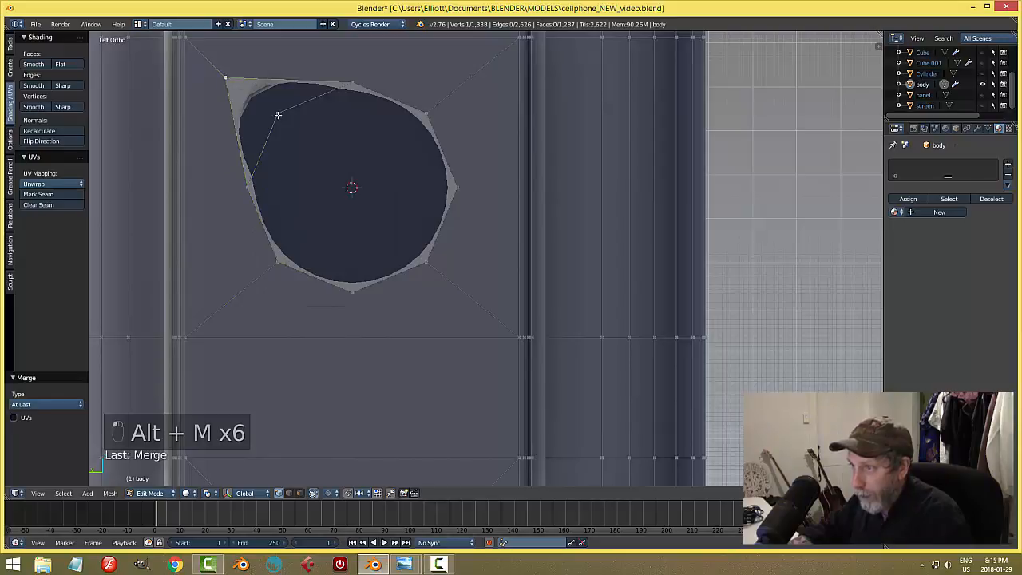
{"action": "key", "text": "alt+m"}
{"action": "left_click", "coordinate": [391, 148]}
{"action": "key", "text": "a"}
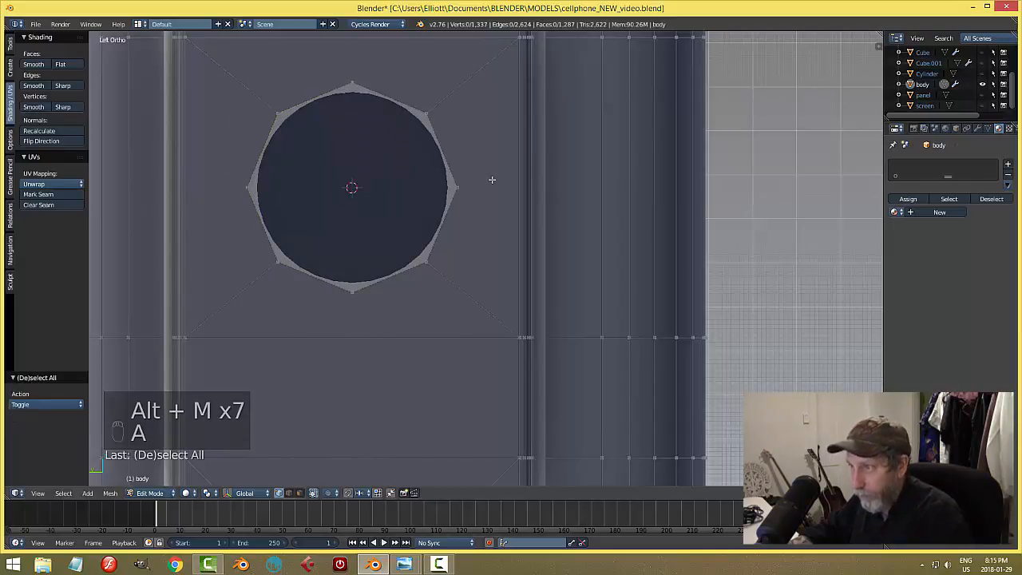
Step: Return to Object Mode to check the round plus button opening on the smoothed body, and save the file
{"action": "key", "text": "Tab"}
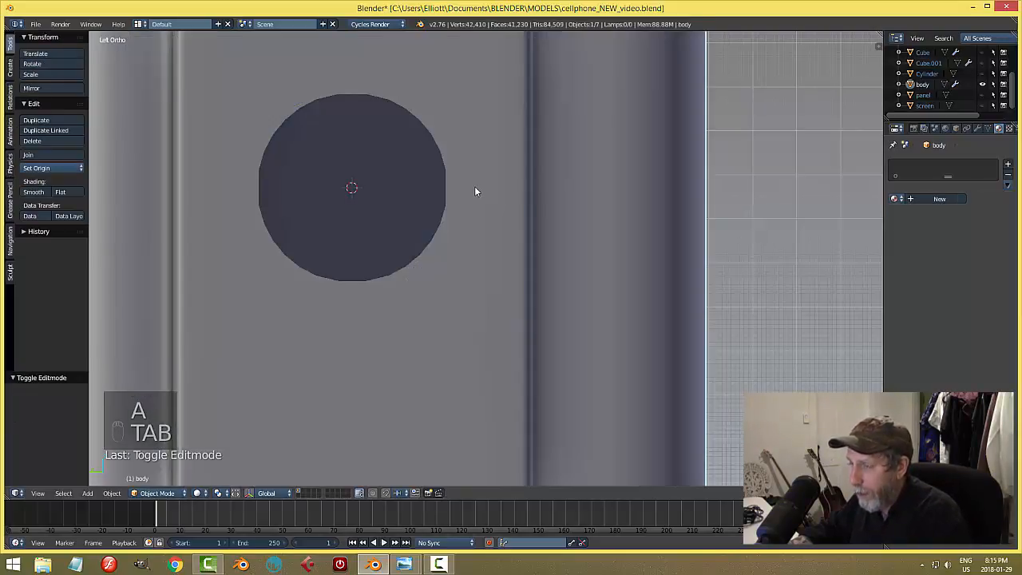
{"action": "scroll", "coordinate": [472, 188], "scroll_direction": "down", "scroll_amount": 5}
{"action": "middle_click_drag", "start_coordinate": [472, 189], "coordinate": [502, 213]}
{"action": "key", "text": "ctrl+s"}
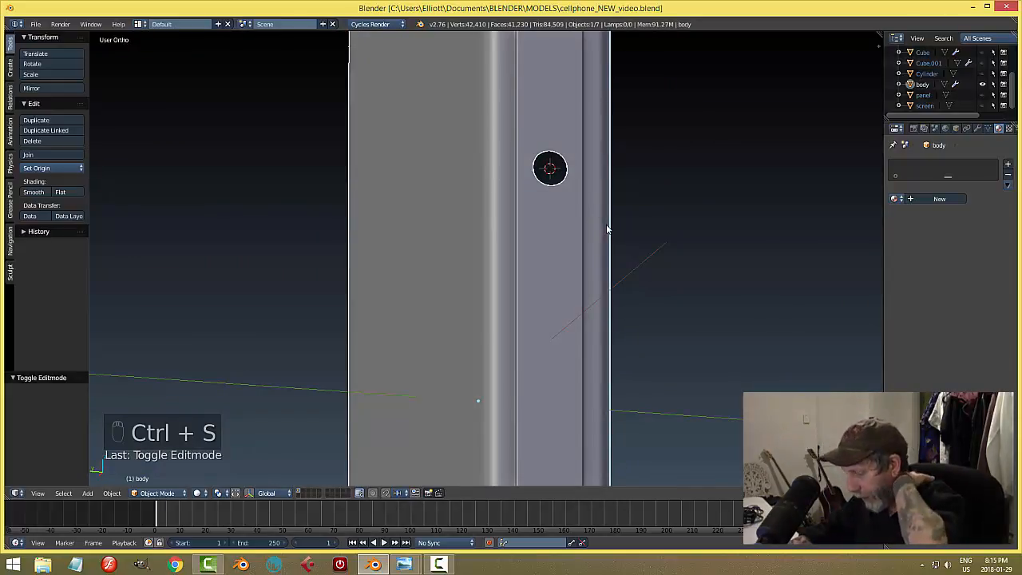
Step: In the body's side view, snap the 3D cursor to the minus button square's centre vertex and delete that vertex to open the hole
{"action": "key", "text": "ctrl+KP_3"}
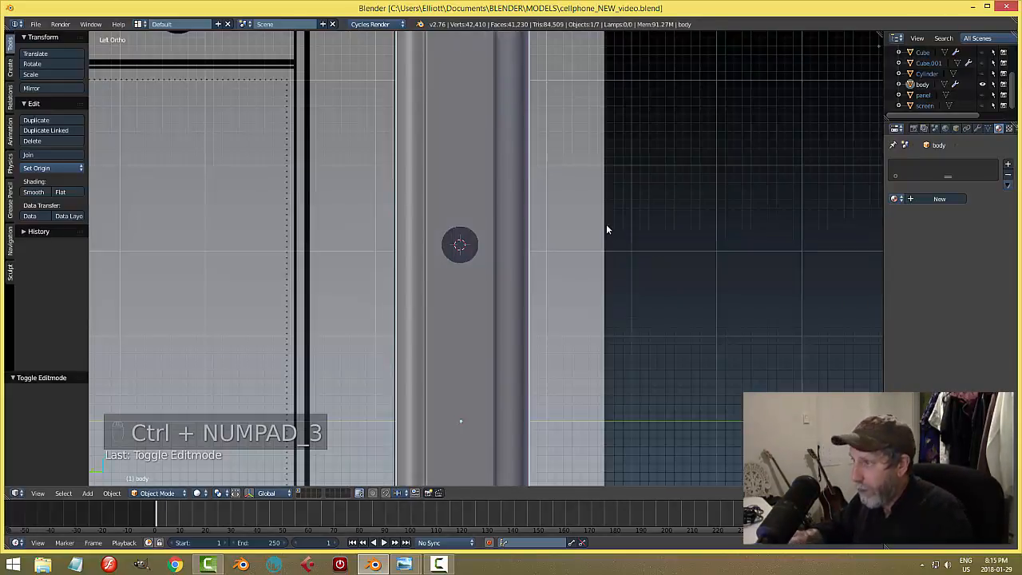
{"action": "key", "text": "Tab"}
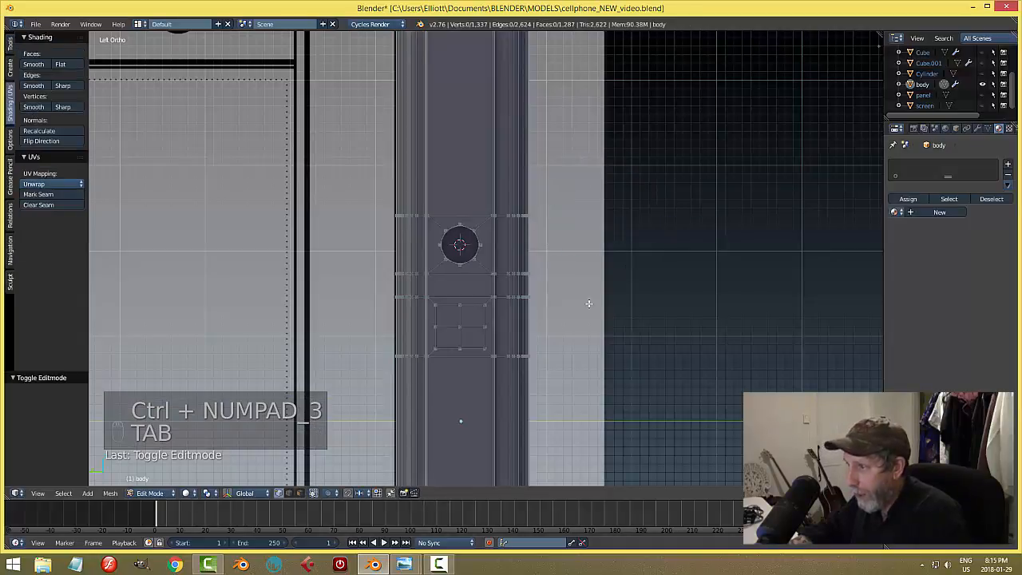
{"action": "right_click", "coordinate": [463, 330]}
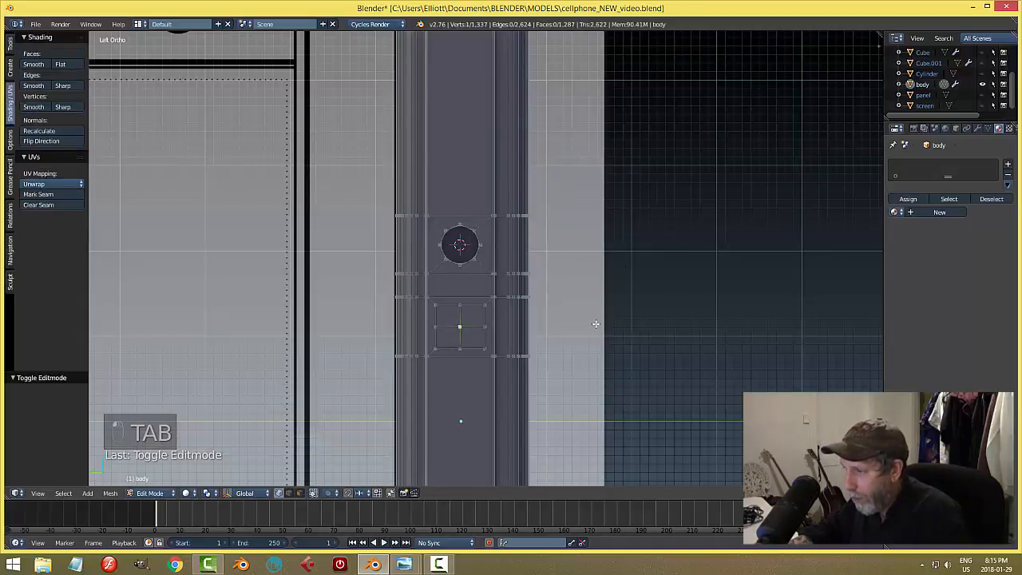
{"action": "middle_click_drag", "start_coordinate": [596, 324], "coordinate": [599, 210], "text": "shift"}
{"action": "scroll", "coordinate": [601, 230], "scroll_direction": "up", "scroll_amount": 2}
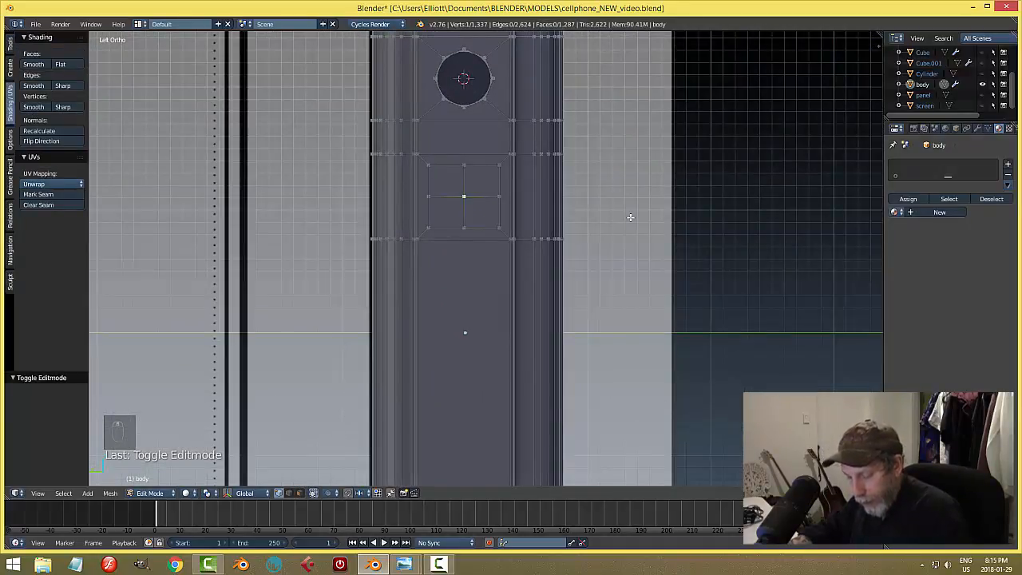
{"action": "key", "text": "shift+s"}
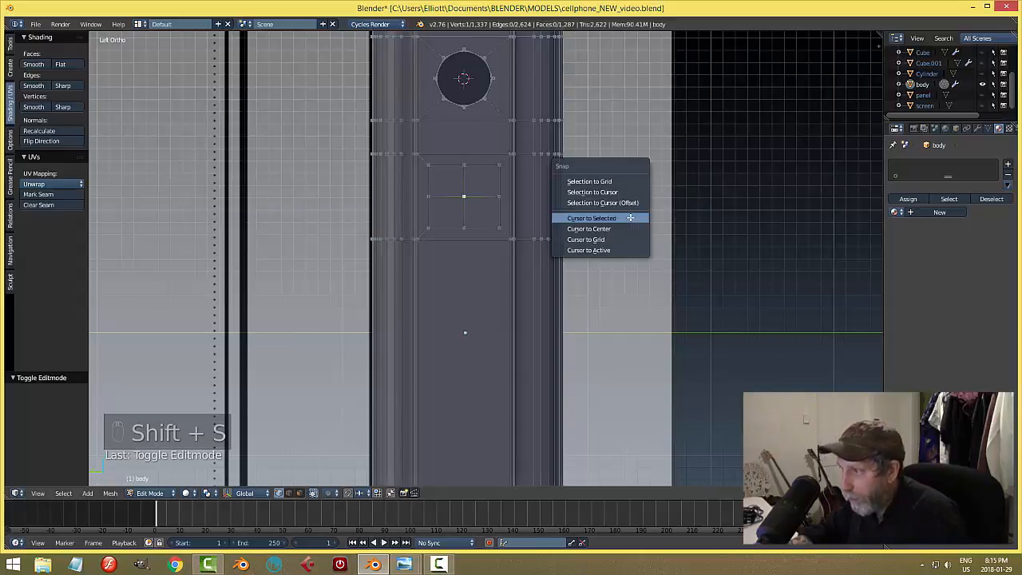
{"action": "left_click", "coordinate": [629, 218]}
{"action": "key", "text": "x"}
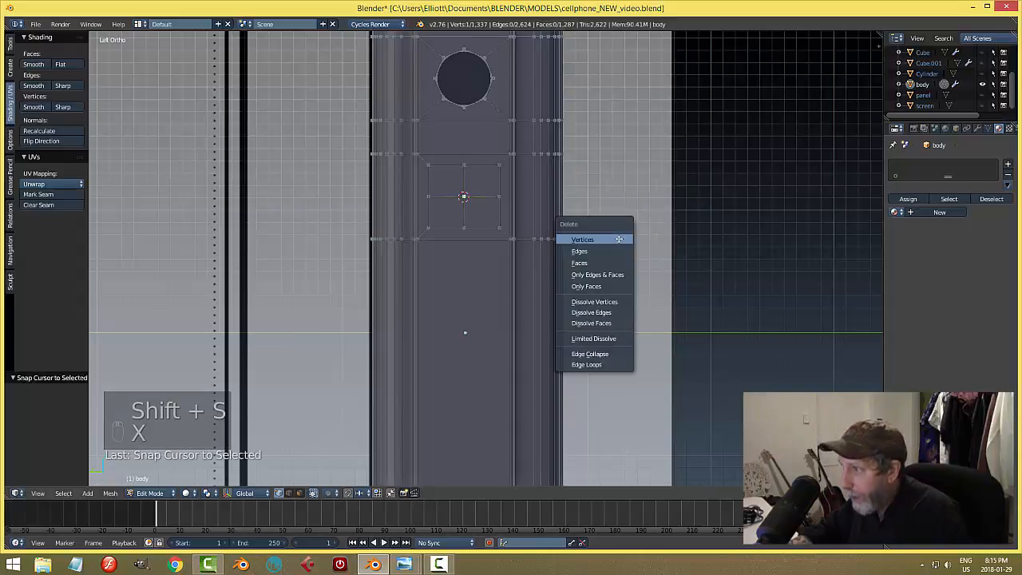
{"action": "left_click", "coordinate": [619, 239]}
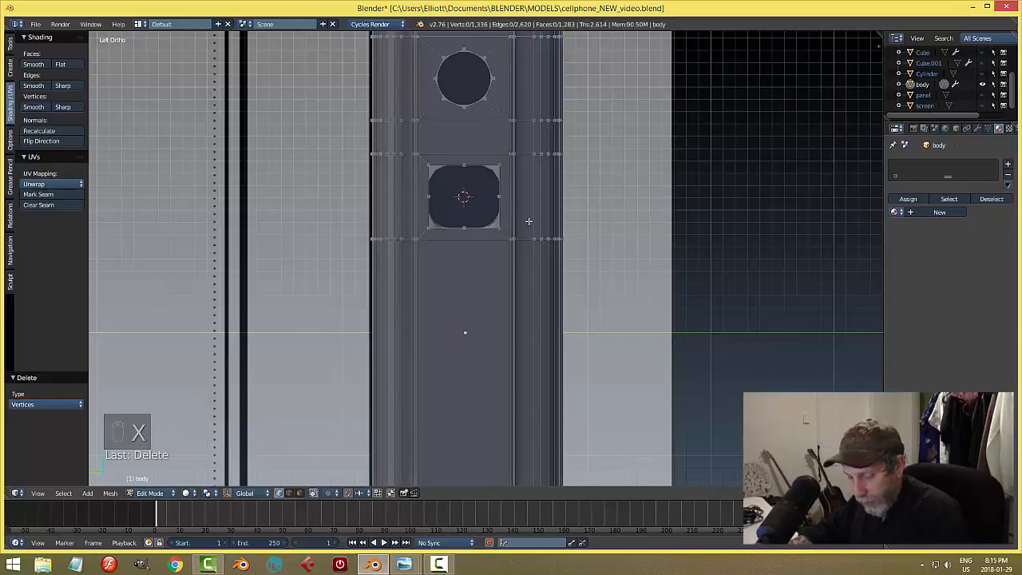
Step: Add an 8-vertex mesh circle at the minus button hole's centre and rotate it 90° about the Y axis
{"action": "key", "text": "shift+a"}
{"action": "left_click", "coordinate": [528, 222]}
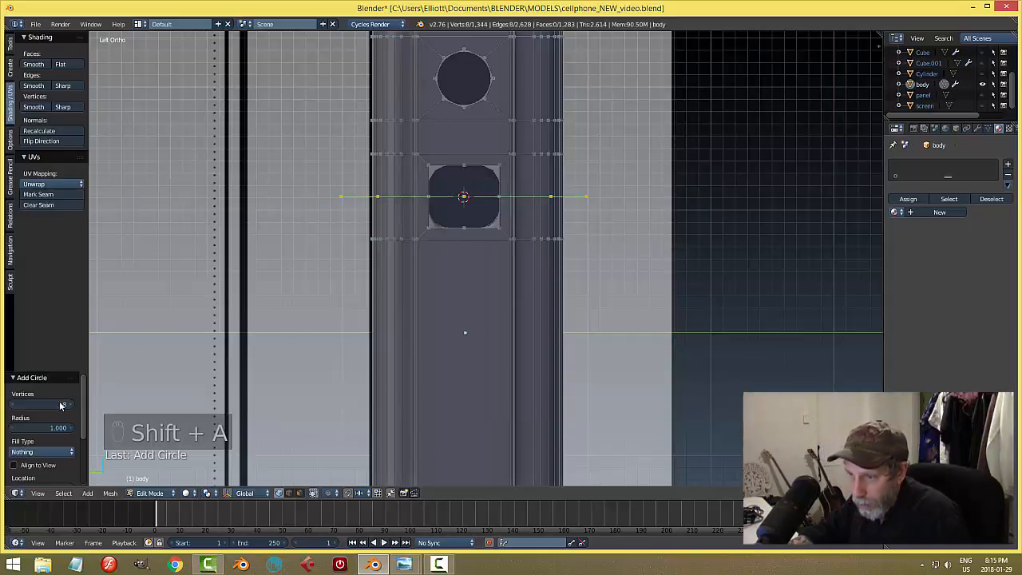
{"action": "key", "text": "r"}
{"action": "key", "text": "y"}
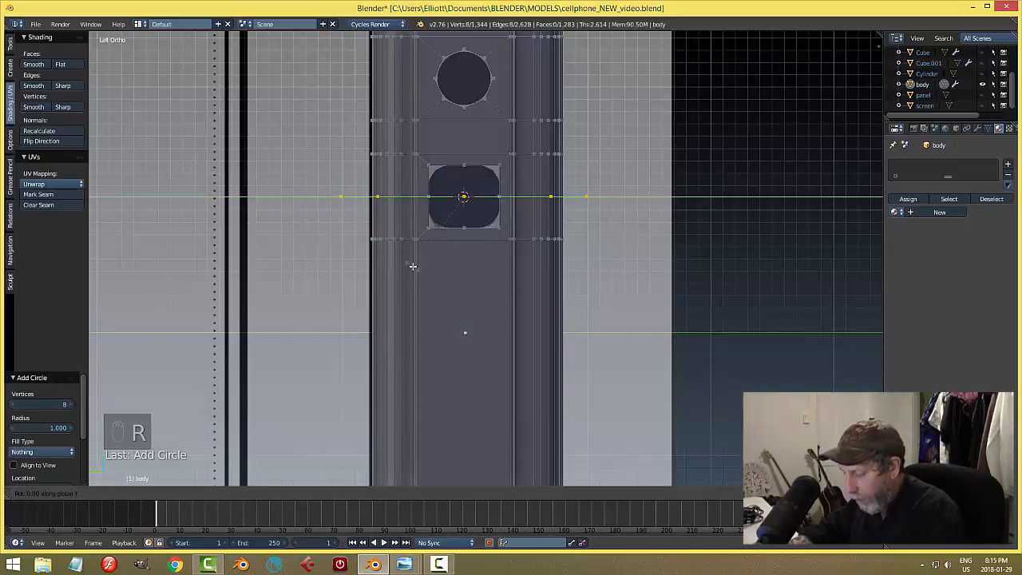
{"action": "key", "text": "9"}
{"action": "key", "text": "0"}
{"action": "key", "text": "Return"}
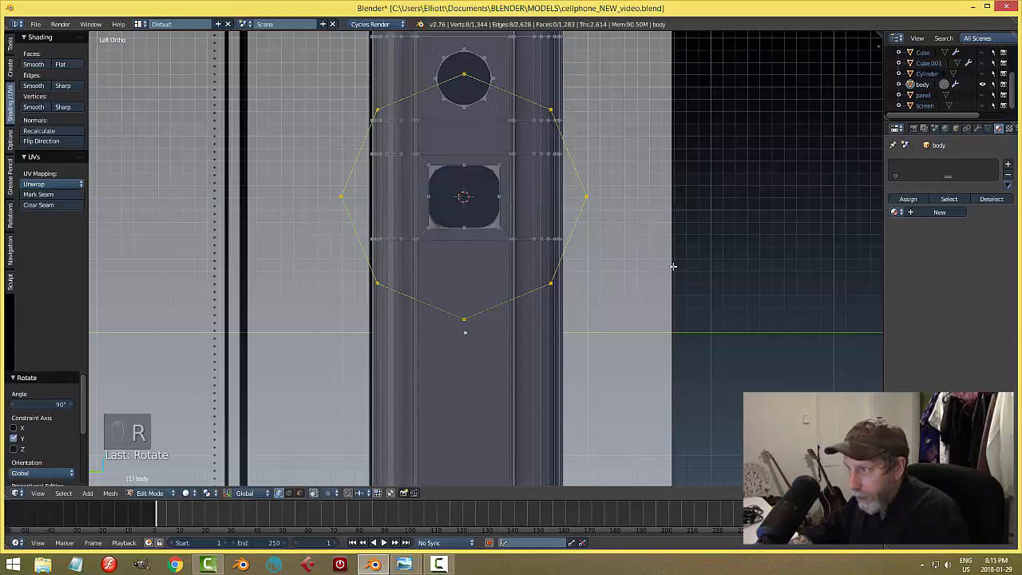
Step: Scale the circle down to about 0.231, then enlarge it by about 1.036 to fit just inside the minus button's hole
{"action": "key", "text": "s"}
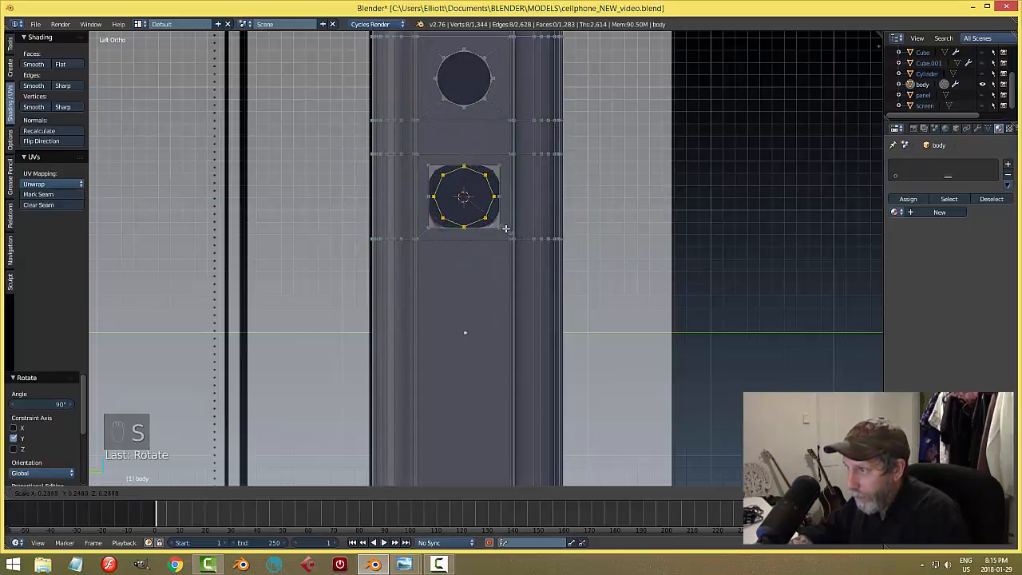
{"action": "left_click", "coordinate": [504, 226]}
{"action": "scroll", "coordinate": [512, 225], "scroll_direction": "up", "scroll_amount": 2}
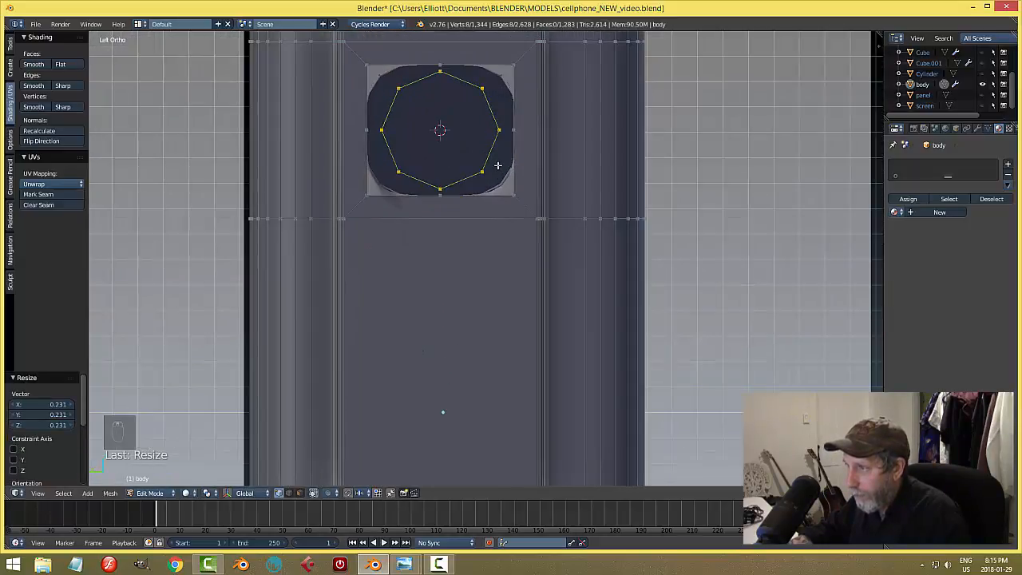
{"action": "middle_click_drag", "start_coordinate": [499, 165], "coordinate": [518, 249], "text": "shift"}
{"action": "scroll", "coordinate": [533, 250], "scroll_direction": "up", "scroll_amount": 2}
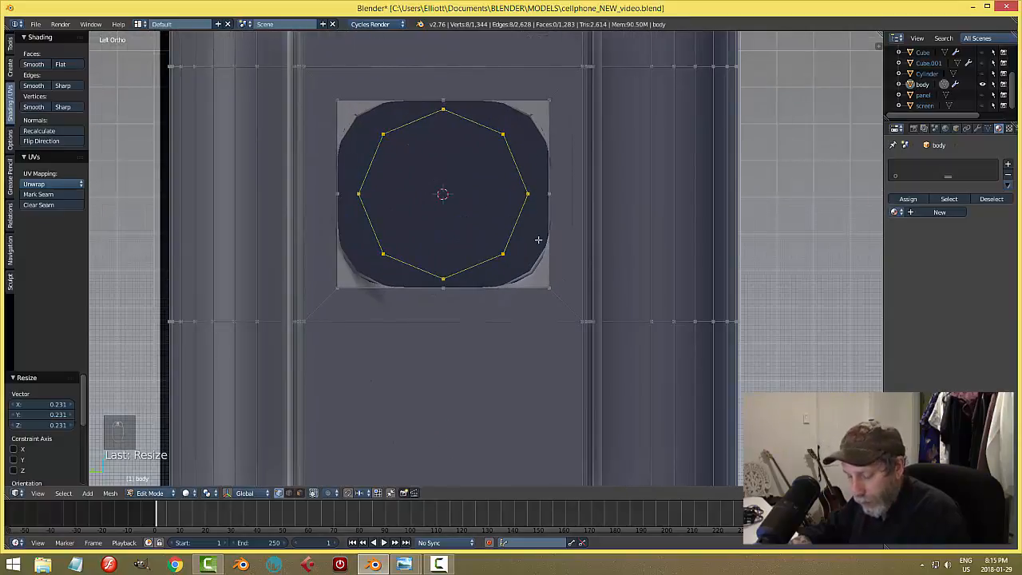
{"action": "key", "text": "s"}
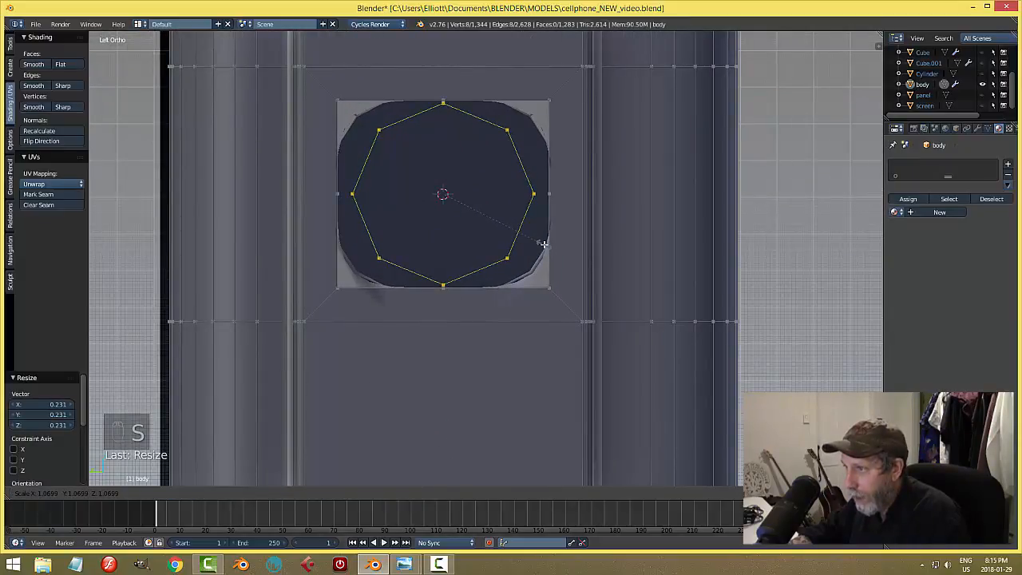
{"action": "left_click", "coordinate": [541, 242]}
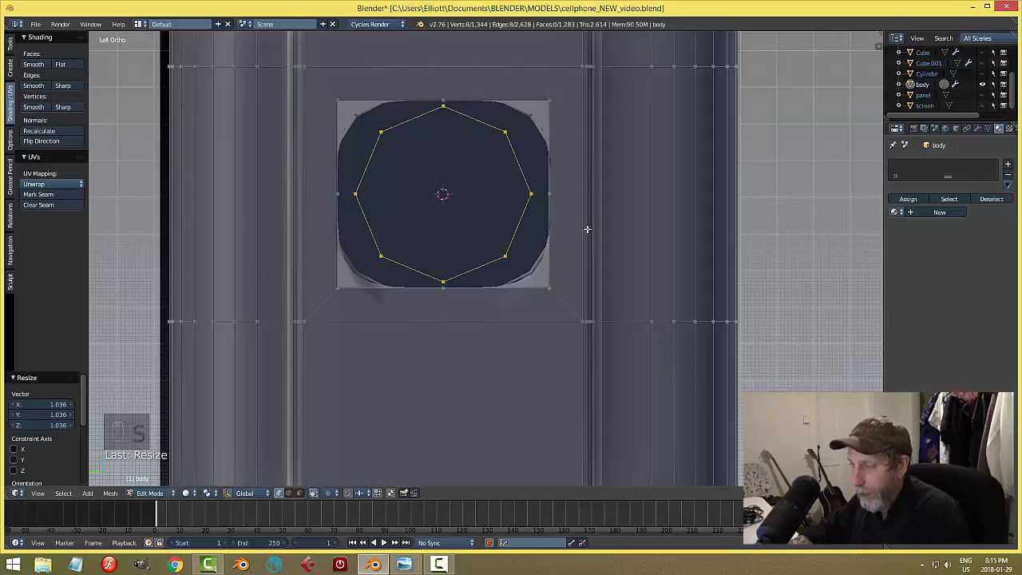
Step: Clear the selection, then merge the minus hole's upper-edge midpoint and upper-right corner into the matching circle vertices using At Last
{"action": "key", "text": "a"}
{"action": "scroll", "coordinate": [550, 186], "scroll_direction": "up", "scroll_amount": 1}
{"action": "middle_click_drag", "start_coordinate": [509, 156], "coordinate": [516, 222], "text": "shift"}
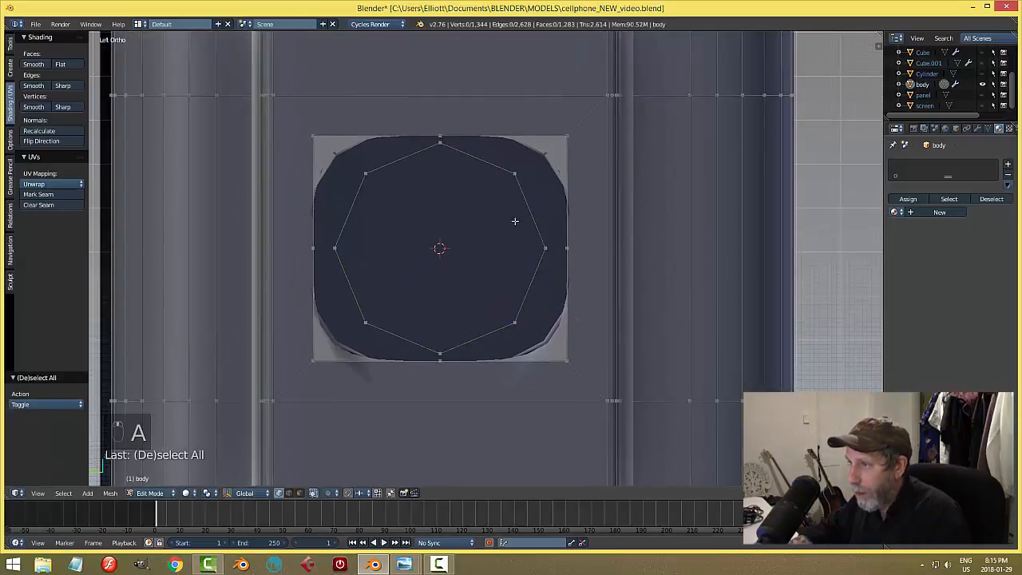
{"action": "right_click", "coordinate": [432, 132]}
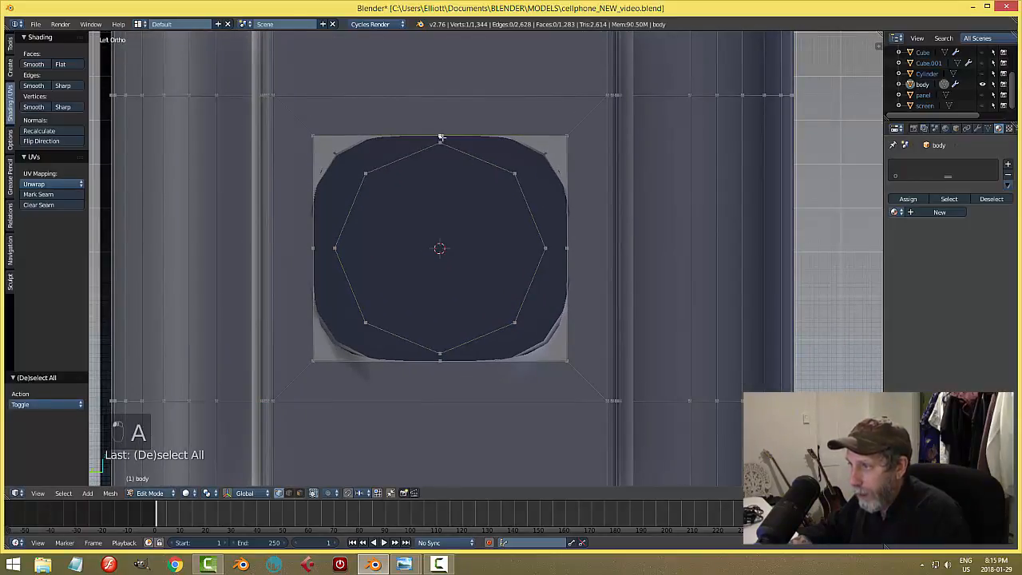
{"action": "key", "text": "alt+m"}
{"action": "left_click", "coordinate": [510, 307]}
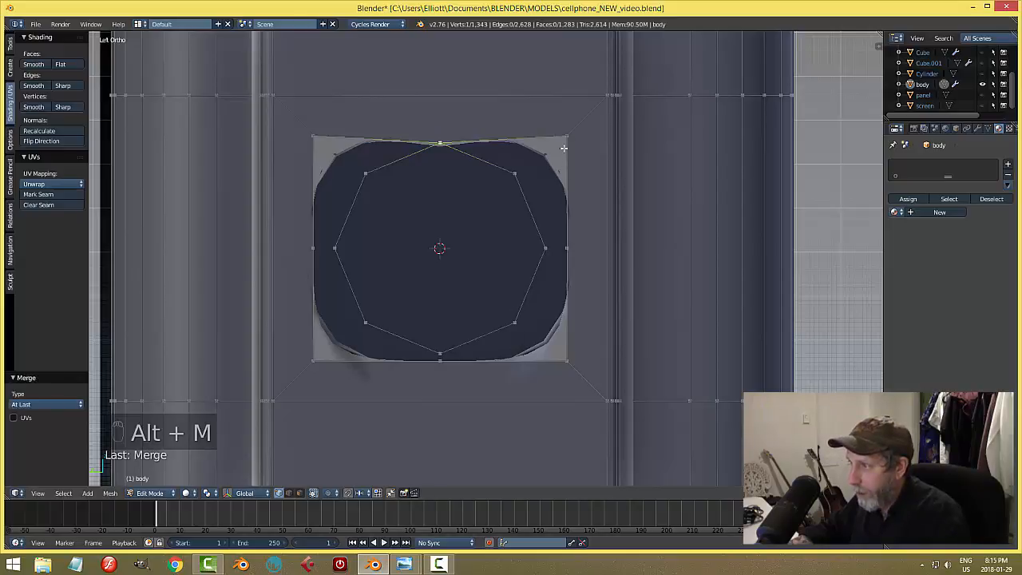
{"action": "right_click", "coordinate": [515, 173], "text": "shift"}
{"action": "key", "text": "alt+m"}
{"action": "left_click", "coordinate": [577, 190]}
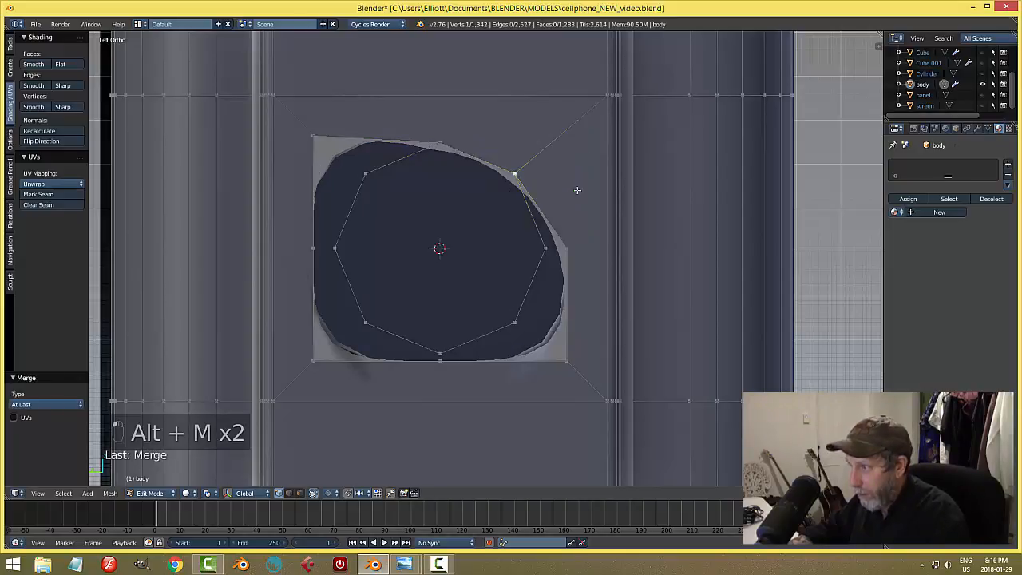
Step: Merge the minus hole's right-edge midpoint and lower-right corner into the matching circle vertices using At Last
{"action": "right_click", "coordinate": [568, 247], "text": "shift"}
{"action": "key", "text": "alt+m"}
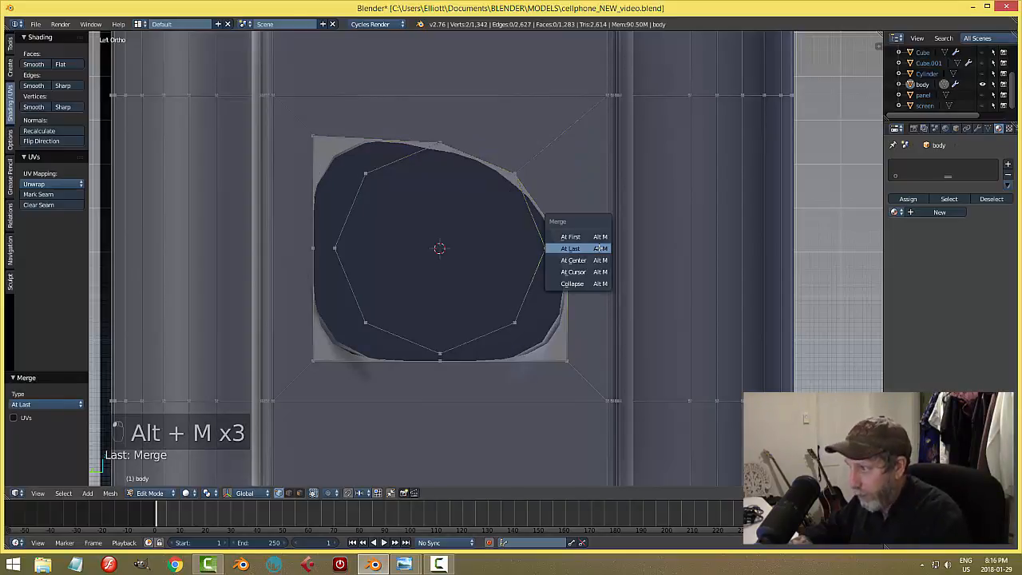
{"action": "left_click", "coordinate": [598, 247]}
{"action": "right_click", "coordinate": [568, 361]}
{"action": "key", "text": "alt+m"}
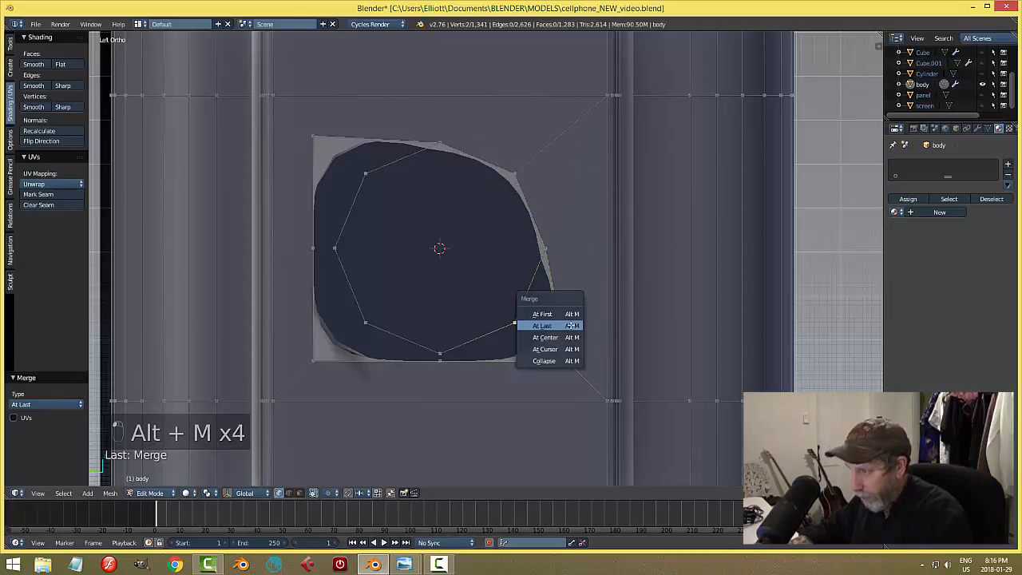
{"action": "left_click", "coordinate": [563, 326]}
Step: Merge the minus hole's lower-edge midpoint and lower-left corner into the matching circle vertices using At Last
{"action": "right_click", "coordinate": [442, 353], "text": "shift"}
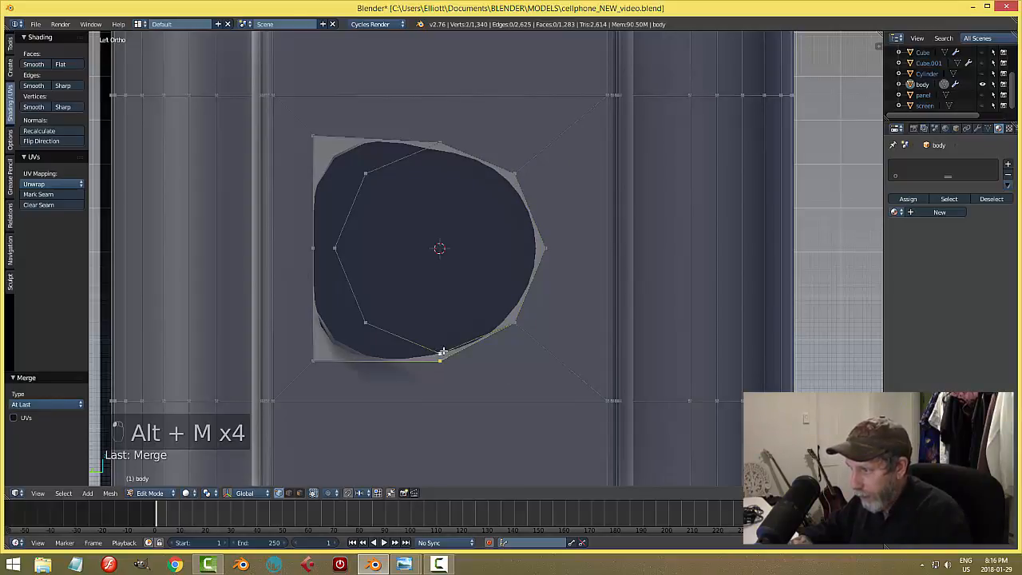
{"action": "key", "text": "alt+m"}
{"action": "left_click", "coordinate": [487, 350]}
{"action": "right_click", "coordinate": [319, 357]}
{"action": "right_click", "coordinate": [369, 319], "text": "shift"}
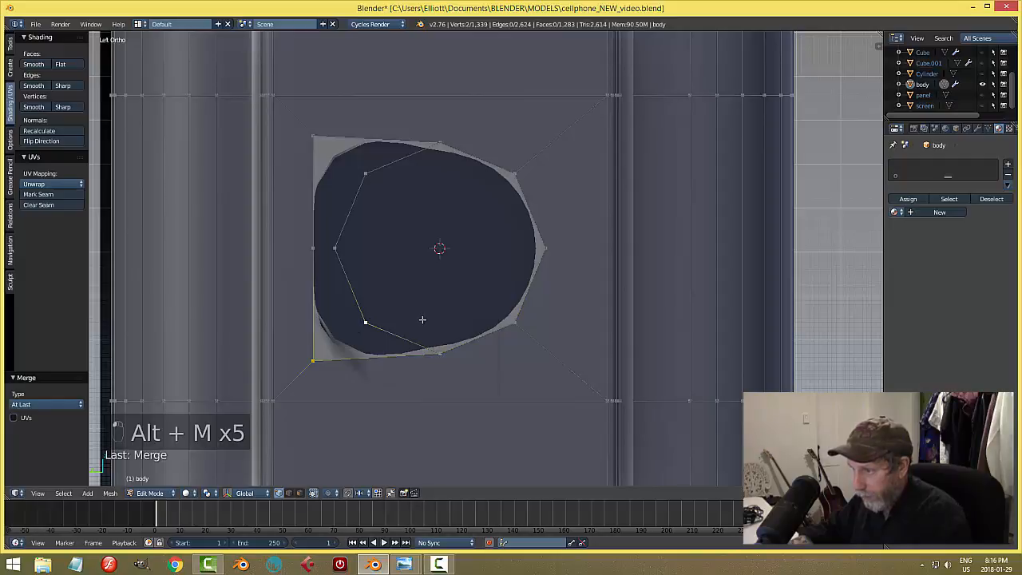
{"action": "key", "text": "alt+m"}
{"action": "left_click", "coordinate": [417, 319]}
Step: Merge the minus hole's left-edge midpoint and upper-left corner into the matching circle vertices using At Last
{"action": "right_click", "coordinate": [311, 246]}
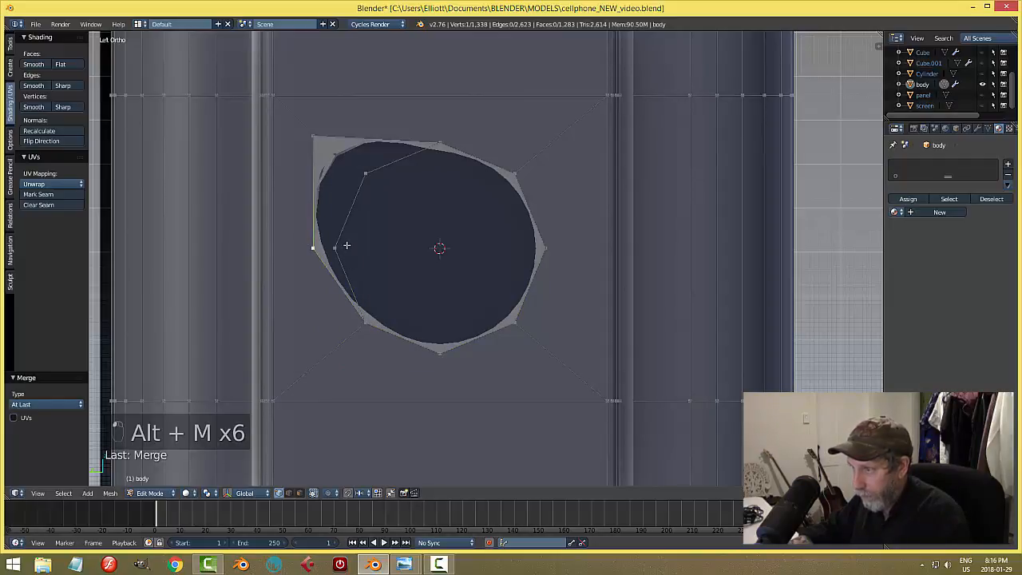
{"action": "right_click", "coordinate": [336, 247], "text": "shift"}
{"action": "key", "text": "alt+m"}
{"action": "left_click", "coordinate": [383, 260]}
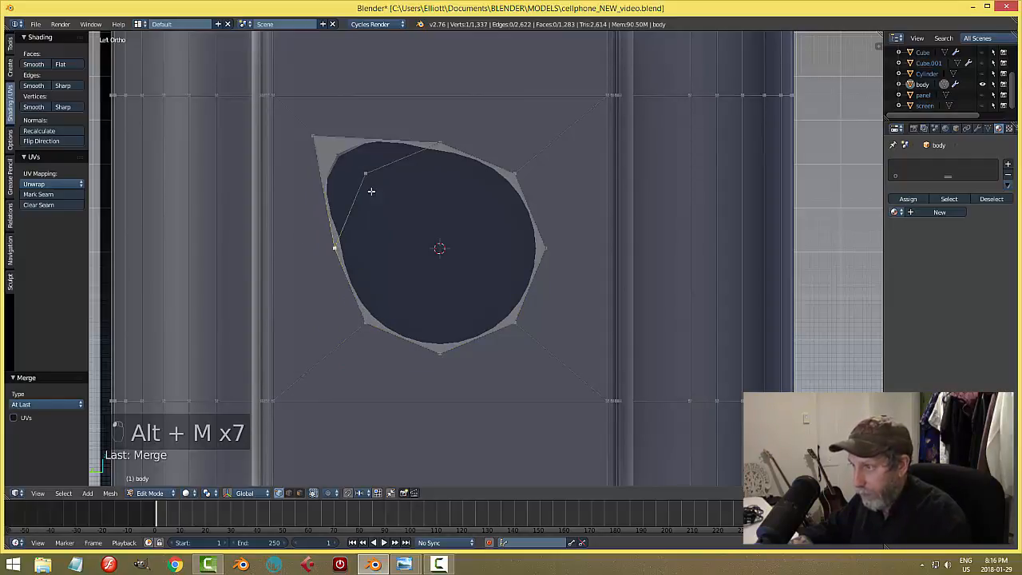
{"action": "right_click", "coordinate": [317, 135]}
{"action": "right_click", "coordinate": [365, 173], "text": "shift"}
{"action": "key", "text": "alt+m"}
{"action": "left_click", "coordinate": [423, 197]}
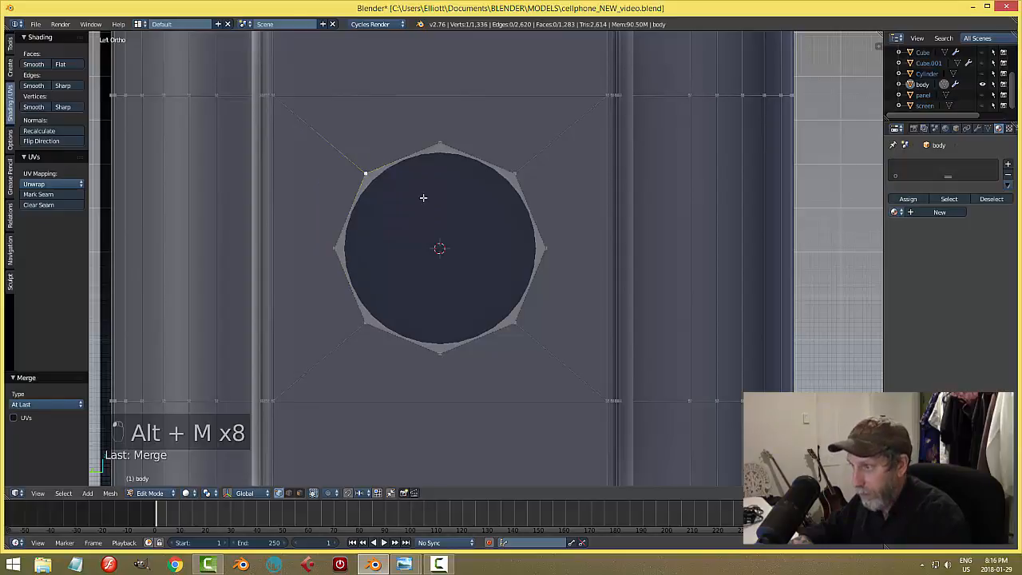
Step: Clear the selection, return to Object Mode and save over cellphone_NEW_video.blend
{"action": "key", "text": "a"}
{"action": "key", "text": "Tab"}
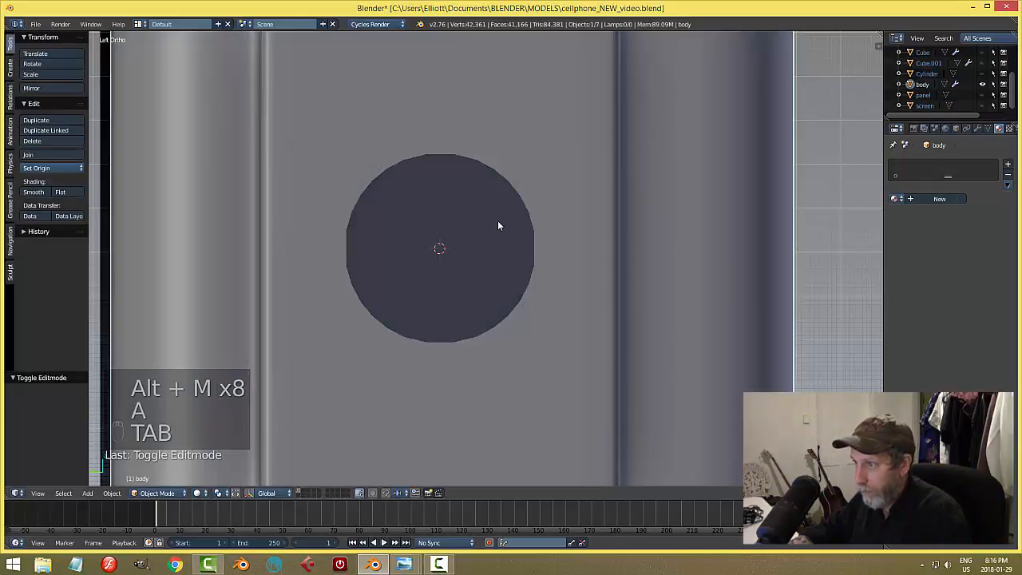
{"action": "scroll", "coordinate": [559, 240], "scroll_direction": "down", "scroll_amount": 5}
{"action": "key", "text": "ctrl+s"}
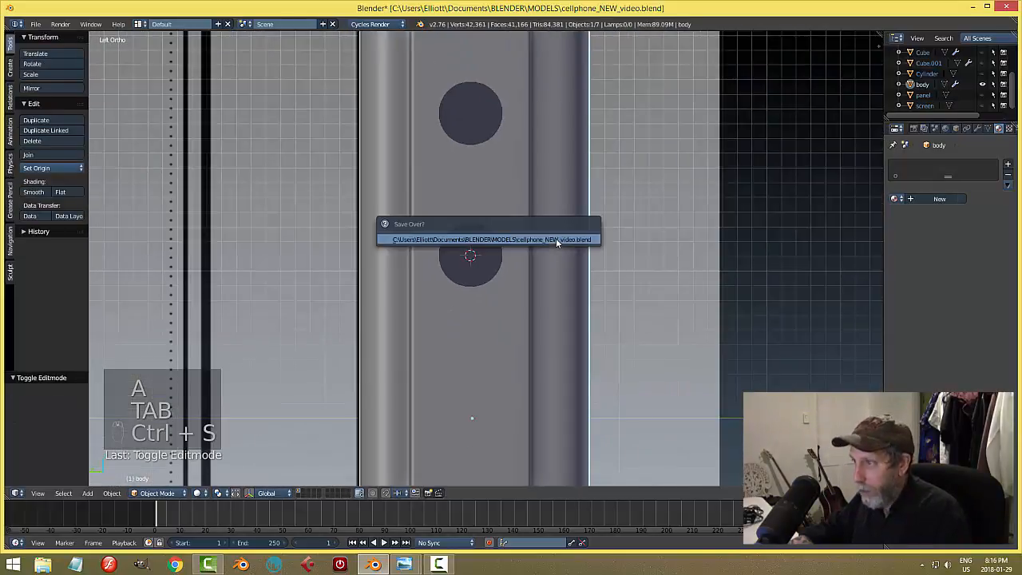
{"action": "left_click", "coordinate": [556, 239]}
{"action": "middle_click_drag", "start_coordinate": [557, 242], "coordinate": [578, 269]}
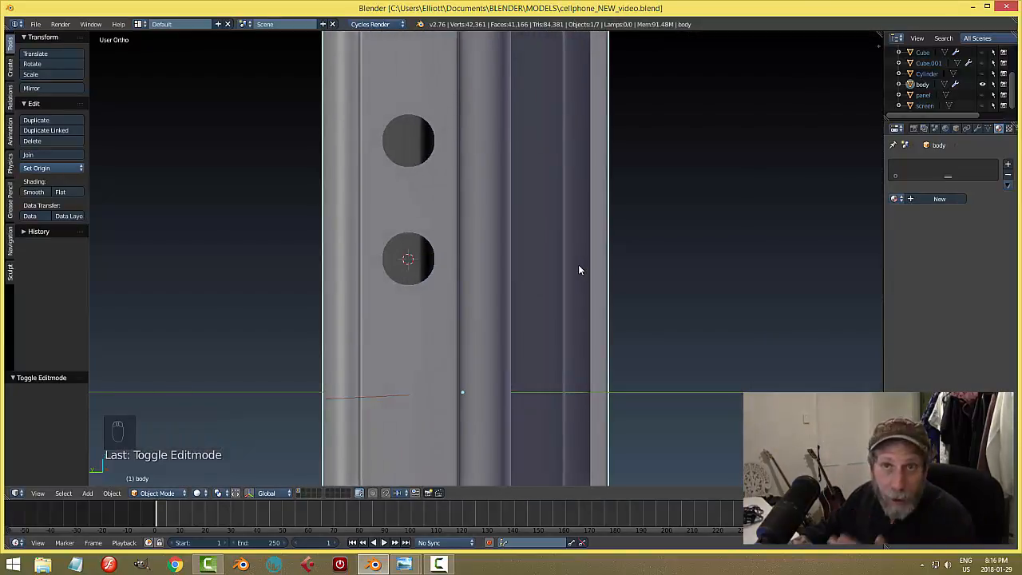
{"action": "left_click", "coordinate": [440, 564]}
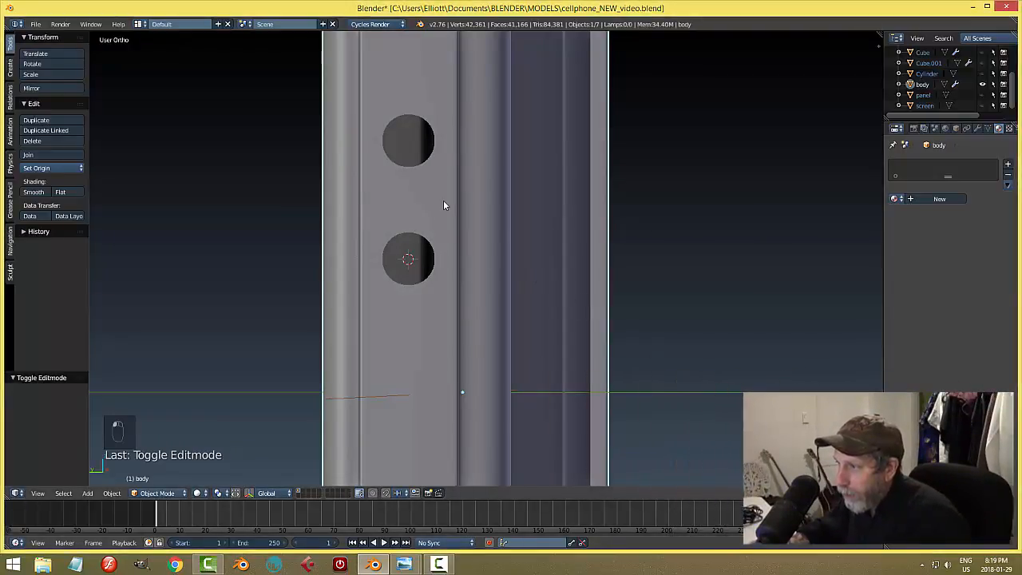
Step: Return the body to Edit Mode with edge selection and select all eight rim edges of the upper button hole
{"action": "key", "text": "Tab"}
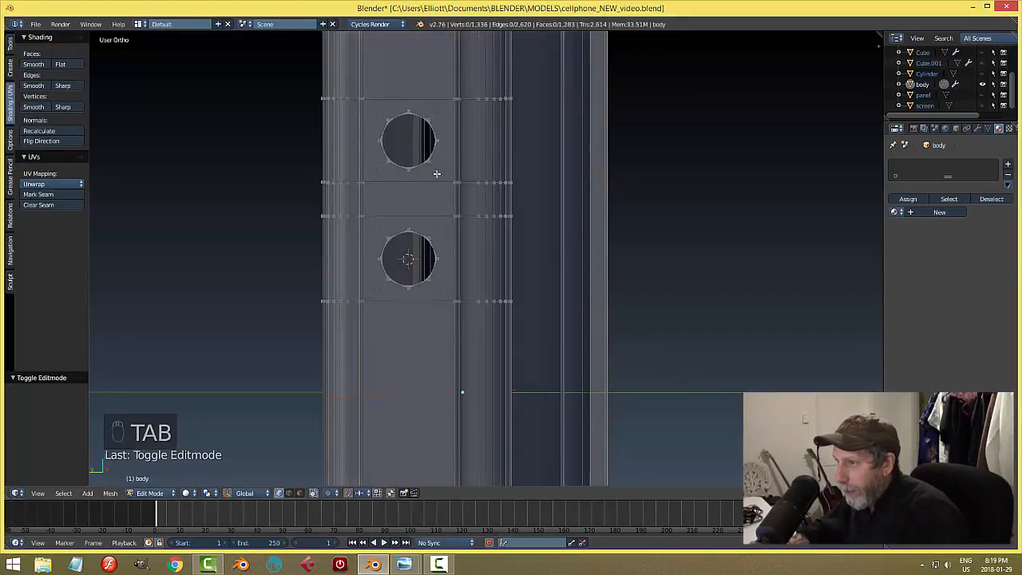
{"action": "key", "text": "ctrl+Tab"}
{"action": "left_click", "coordinate": [398, 147]}
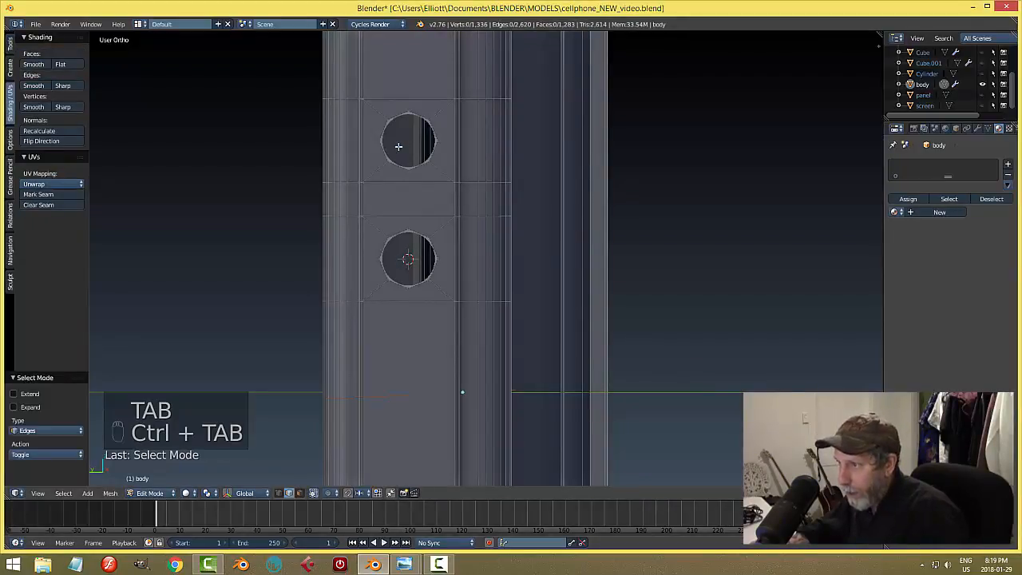
{"action": "right_click", "coordinate": [420, 118]}
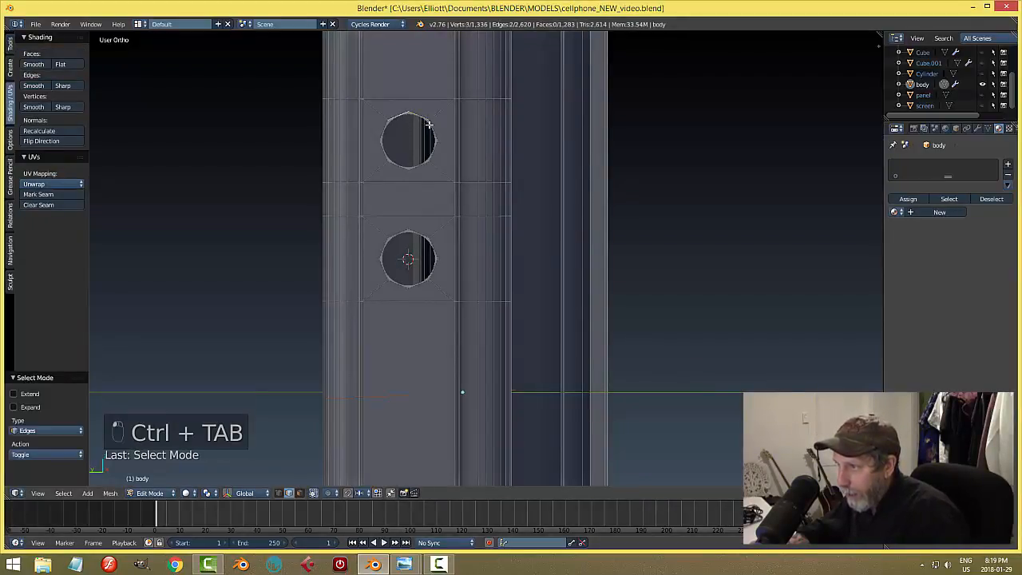
{"action": "right_click", "coordinate": [439, 136], "text": "alt"}
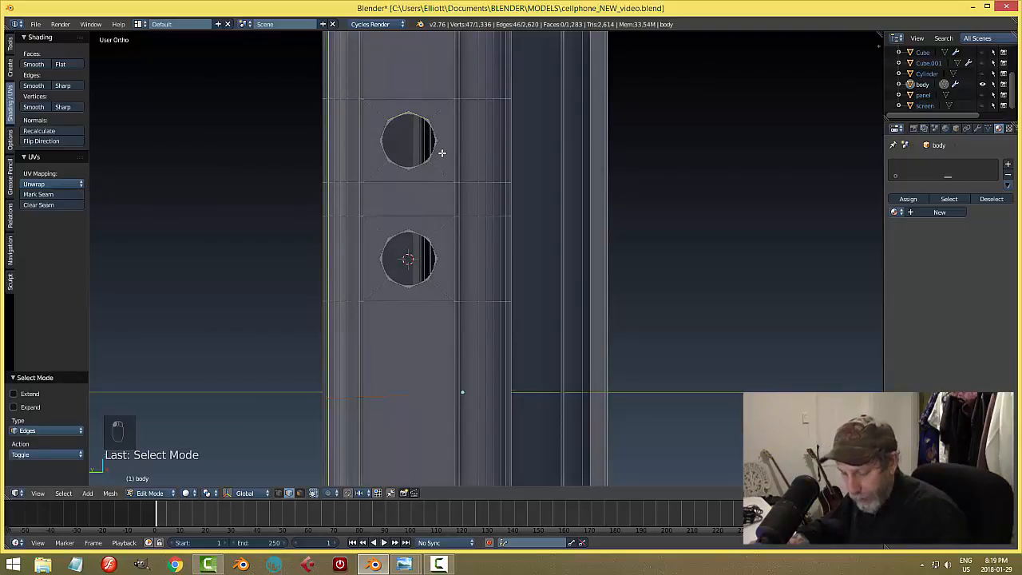
{"action": "key", "text": "ctrl+z"}
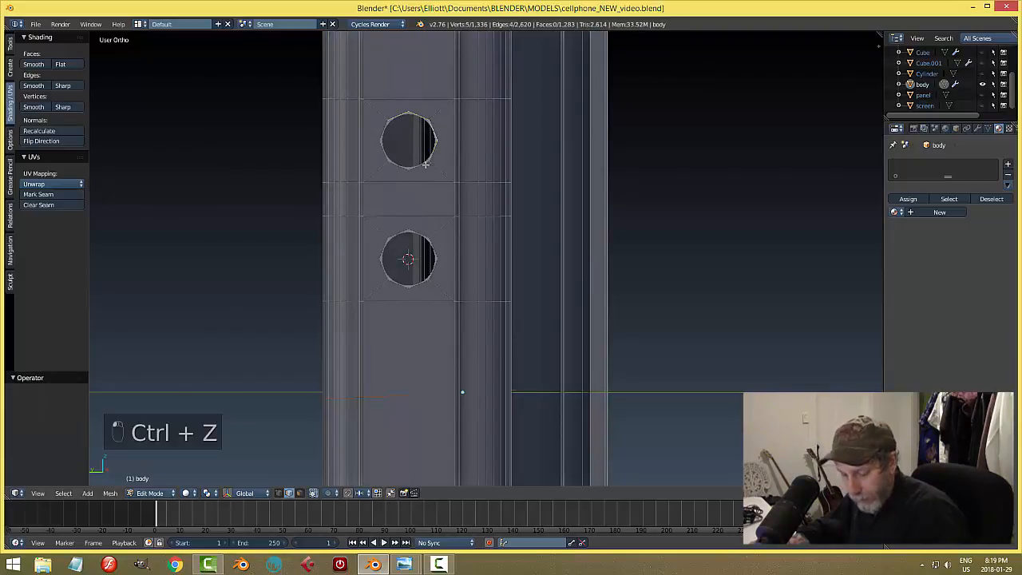
{"action": "right_click", "coordinate": [410, 175], "text": "shift"}
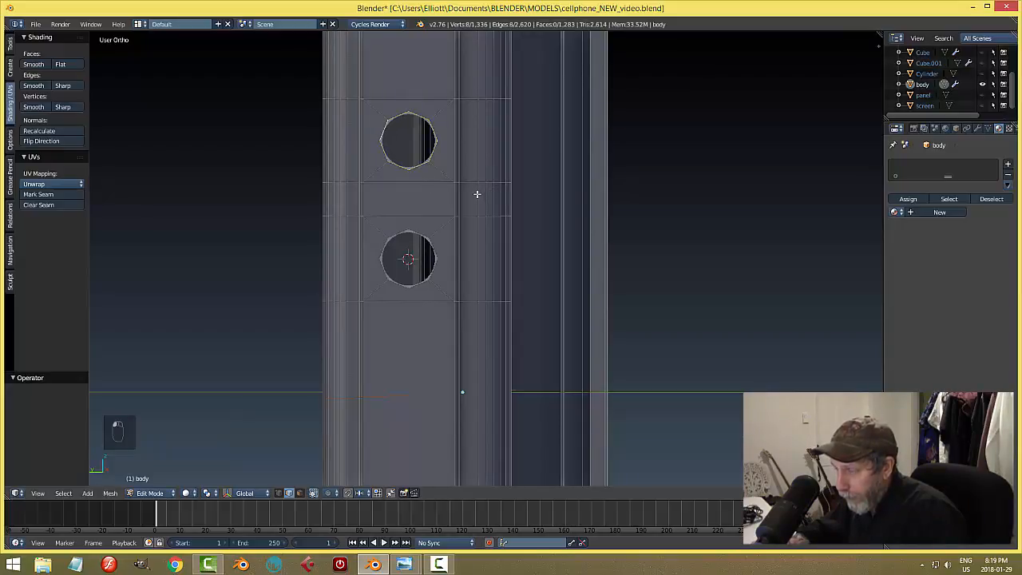
Step: Add all eight rim edges of the lower button hole to the selection
{"action": "middle_click_drag", "start_coordinate": [472, 210], "coordinate": [449, 218]}
{"action": "right_click", "coordinate": [388, 230], "text": "shift"}
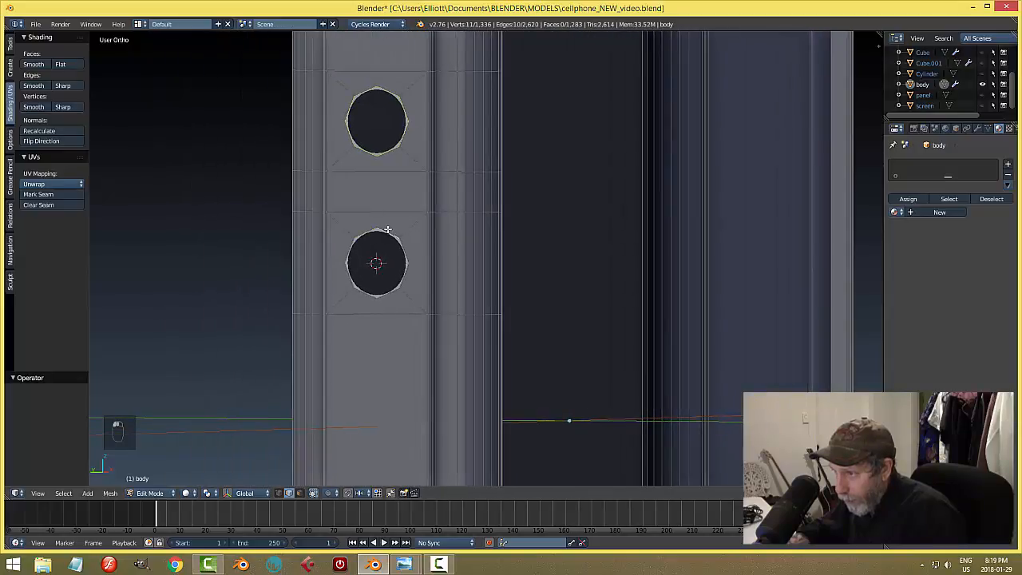
{"action": "right_click", "coordinate": [345, 251], "text": "shift"}
Step: Extrude both button-hole rims in place and turn on the 3D translate manipulator
{"action": "mouse_move", "coordinate": [477, 246]}
{"action": "middle_mouse_down"}
{"action": "mouse_move", "coordinate": [438, 248]}
{"action": "mouse_move", "coordinate": [474, 248]}
{"action": "middle_mouse_up"}
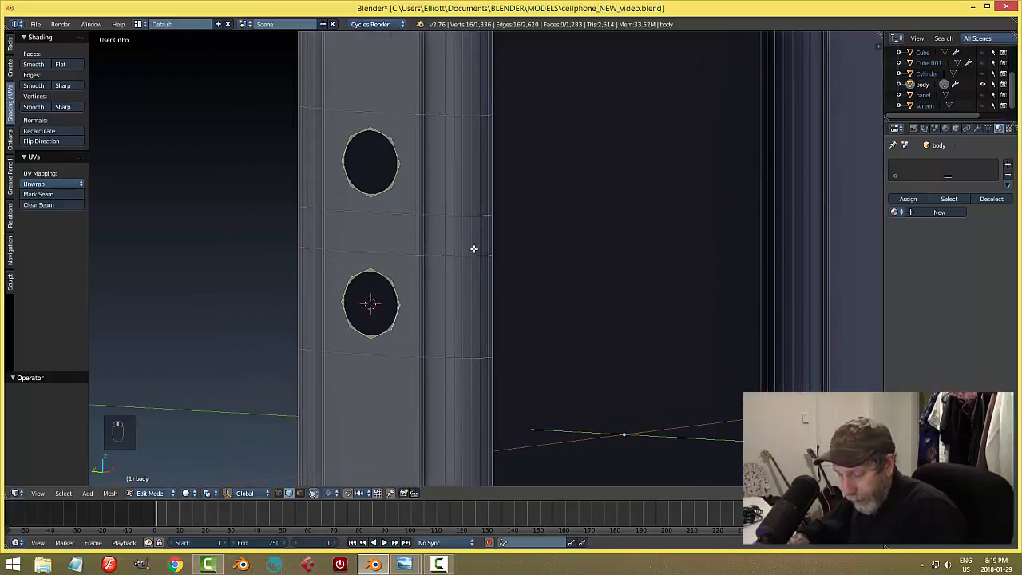
{"action": "key", "text": "e"}
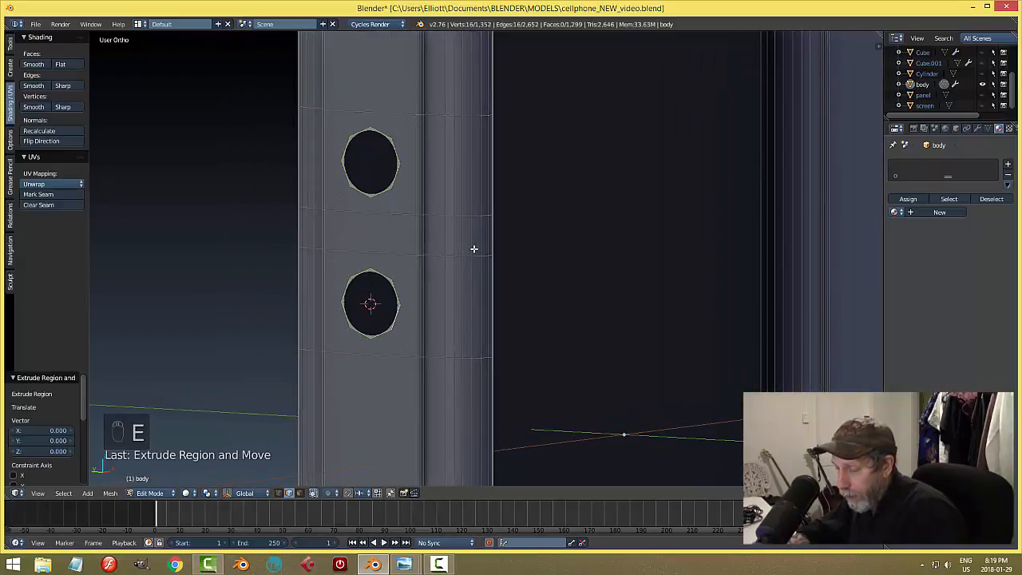
{"action": "left_click", "coordinate": [229, 494]}
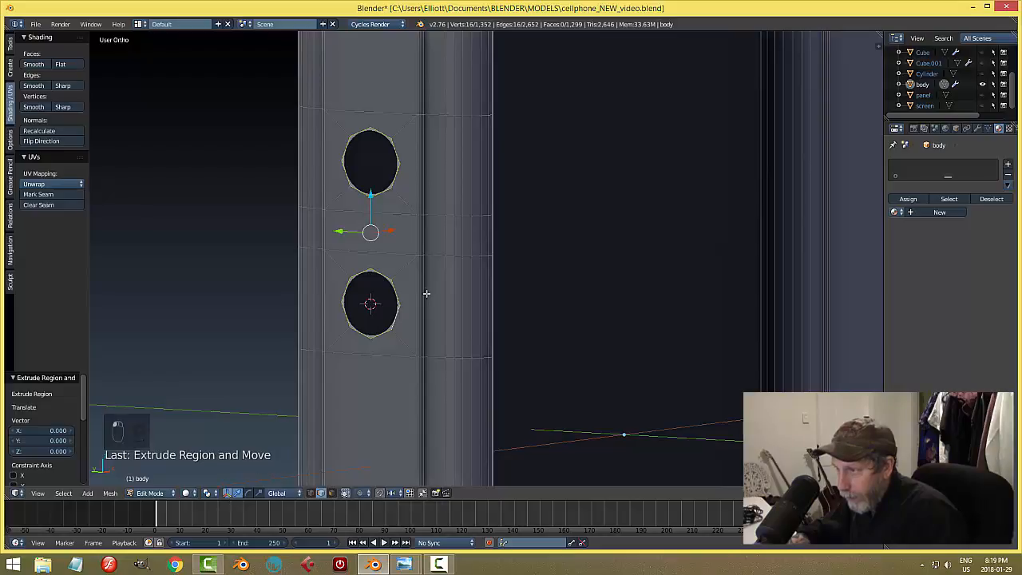
{"action": "middle_click_drag", "start_coordinate": [456, 258], "coordinate": [393, 276]}
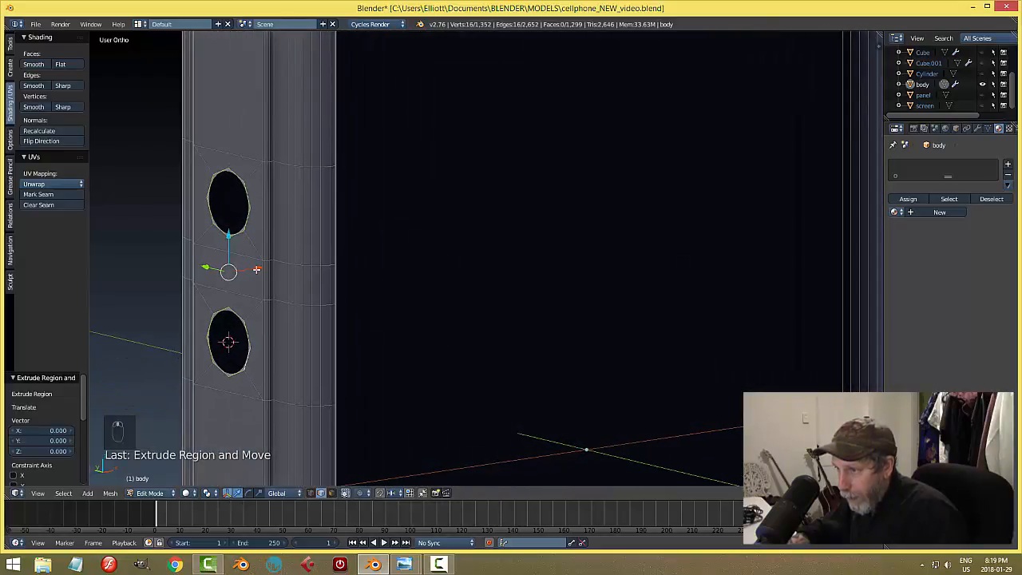
Step: Move the extruded rims of both side holes inward about 0.171 along X, and clear the selection
{"action": "left_click_drag", "start_coordinate": [256, 270], "coordinate": [276, 262]}
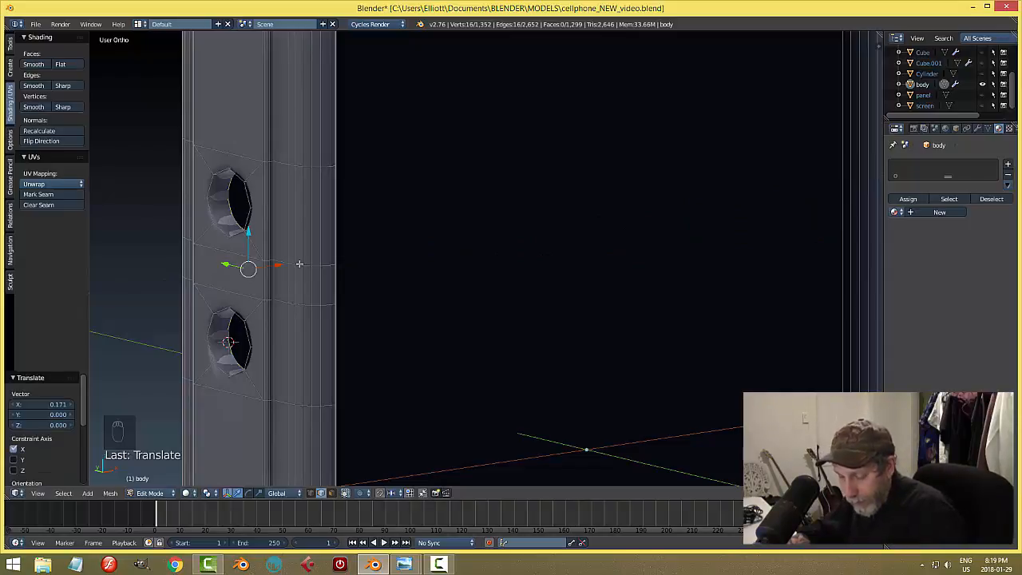
{"action": "key", "text": "a"}
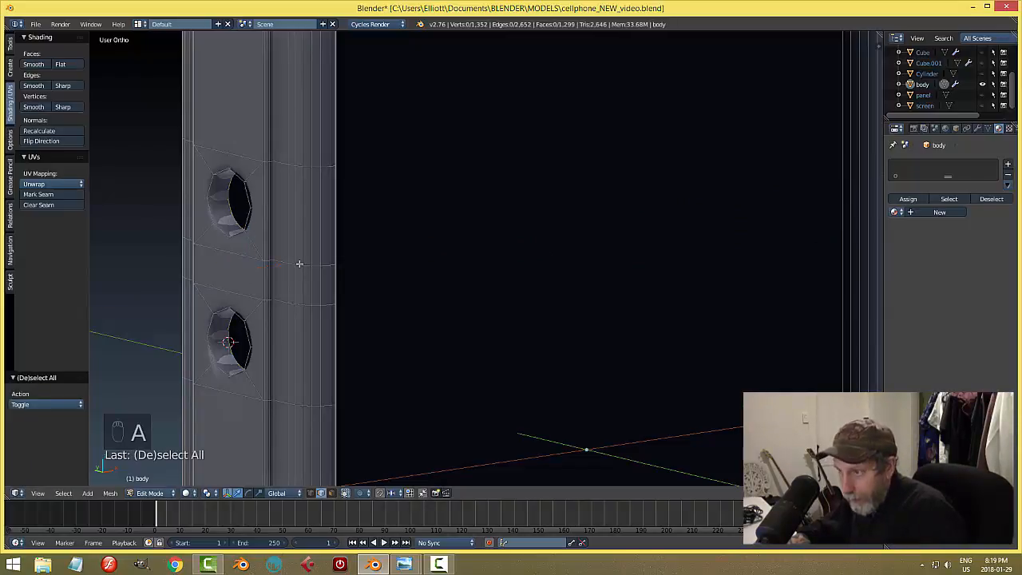
Step: Close the upper hole's inner end by extruding its edge loop, scaling it to 0 and merging the vertices at center
{"action": "right_click", "coordinate": [227, 200]}
{"action": "middle_click_drag", "start_coordinate": [399, 231], "coordinate": [335, 242]}
{"action": "key", "text": "KP_Decimal"}
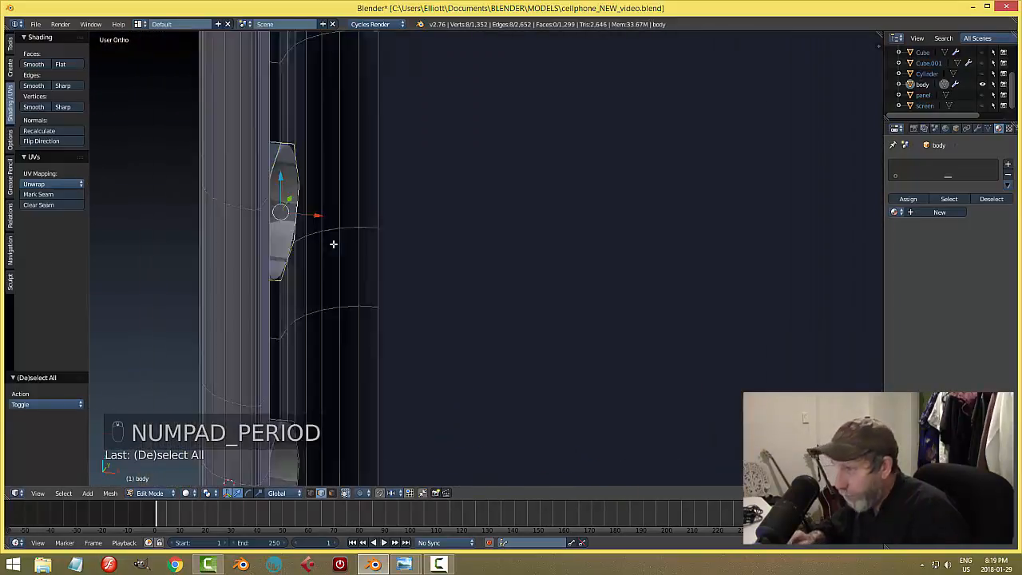
{"action": "mouse_move", "coordinate": [575, 295]}
{"action": "middle_mouse_down"}
{"action": "mouse_move", "coordinate": [567, 300]}
{"action": "mouse_move", "coordinate": [577, 301]}
{"action": "middle_mouse_up"}
{"action": "key", "text": "e"}
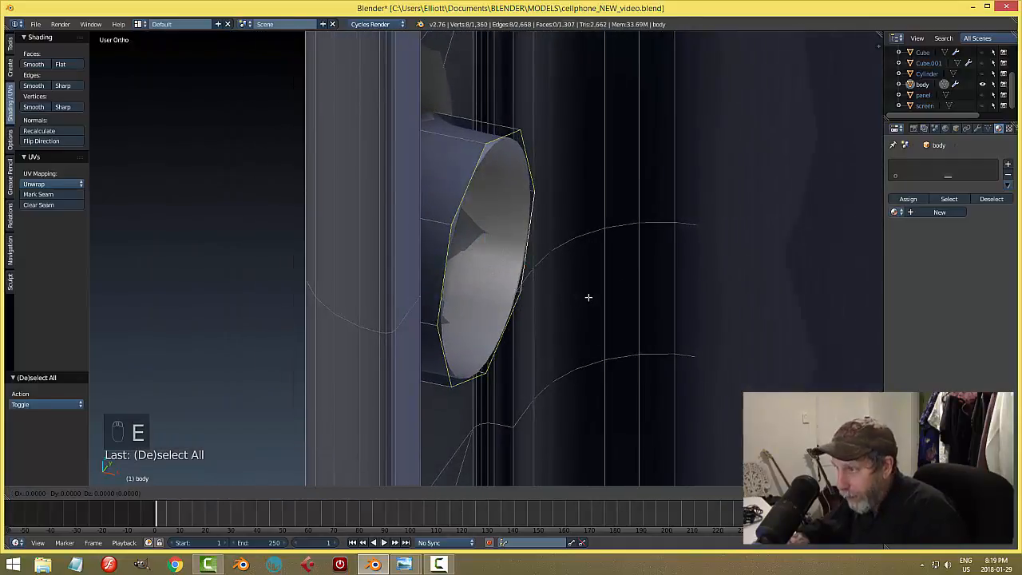
{"action": "key", "text": "s"}
{"action": "key", "text": "0"}
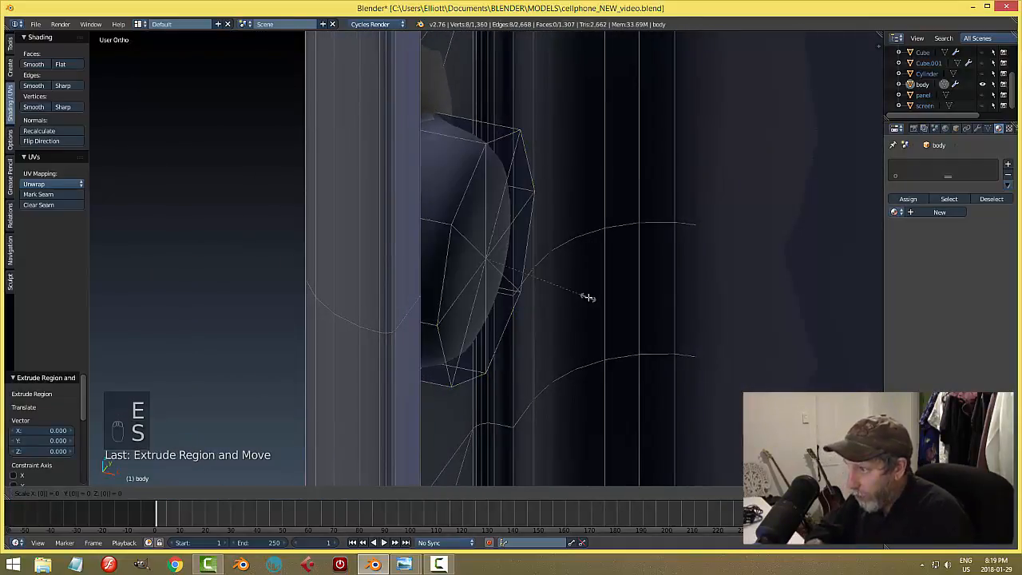
{"action": "left_click", "coordinate": [588, 298]}
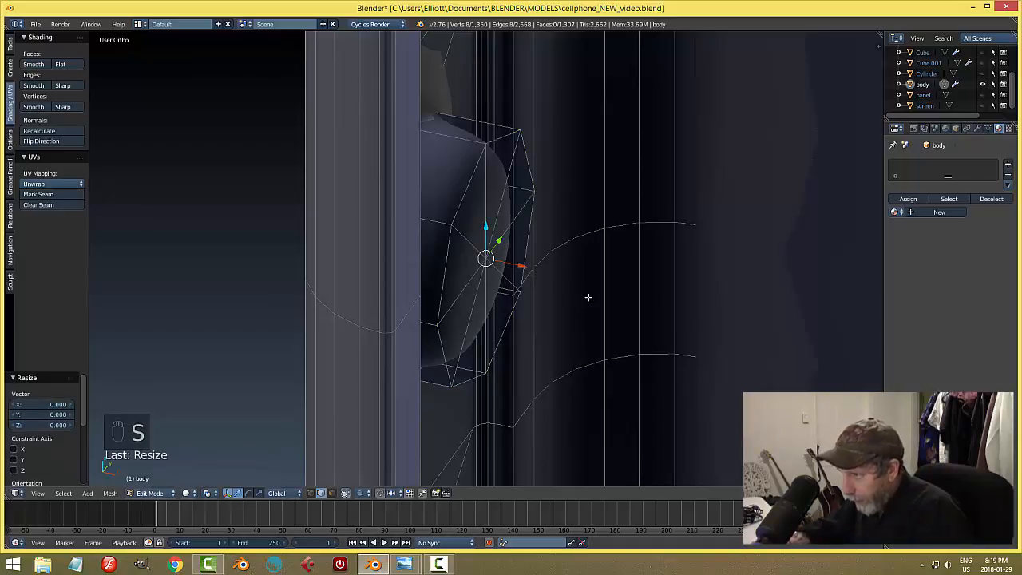
{"action": "key", "text": "alt+m"}
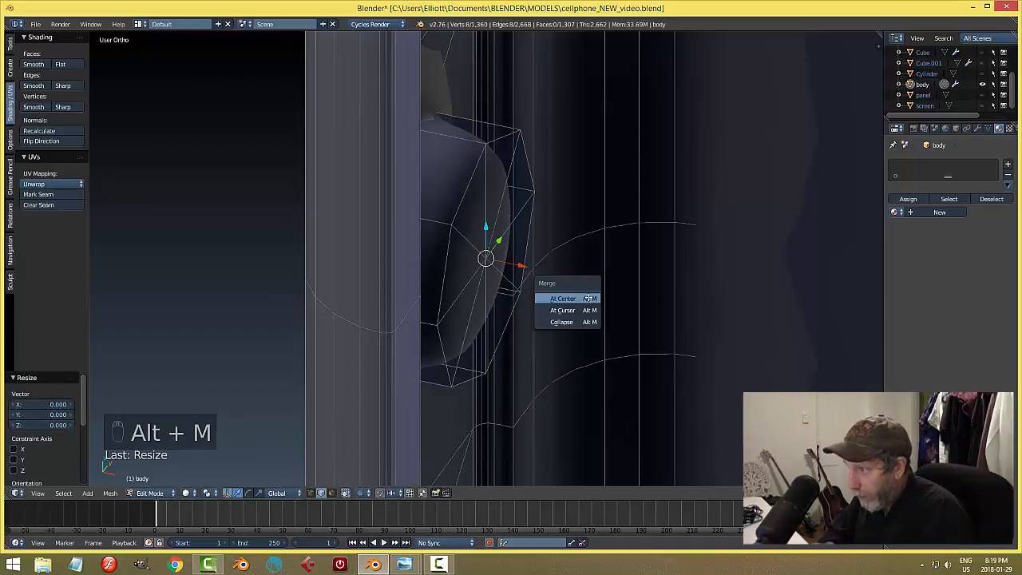
{"action": "left_click", "coordinate": [573, 298]}
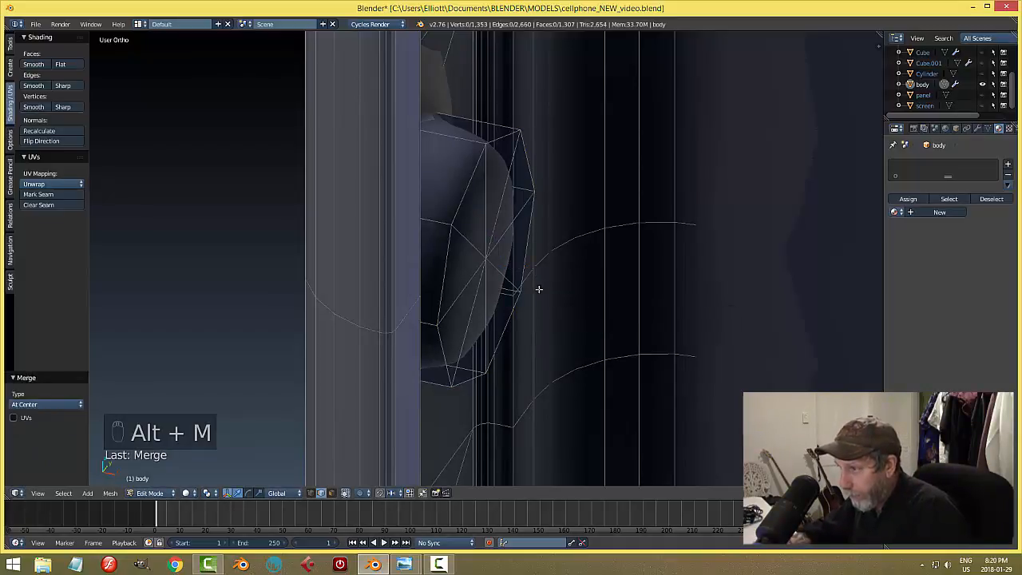
Step: Cap the lower hole's inner edge loop by extruding, scaling to a point and merging at center, and save the file
{"action": "middle_click_drag", "start_coordinate": [539, 289], "coordinate": [559, 120]}
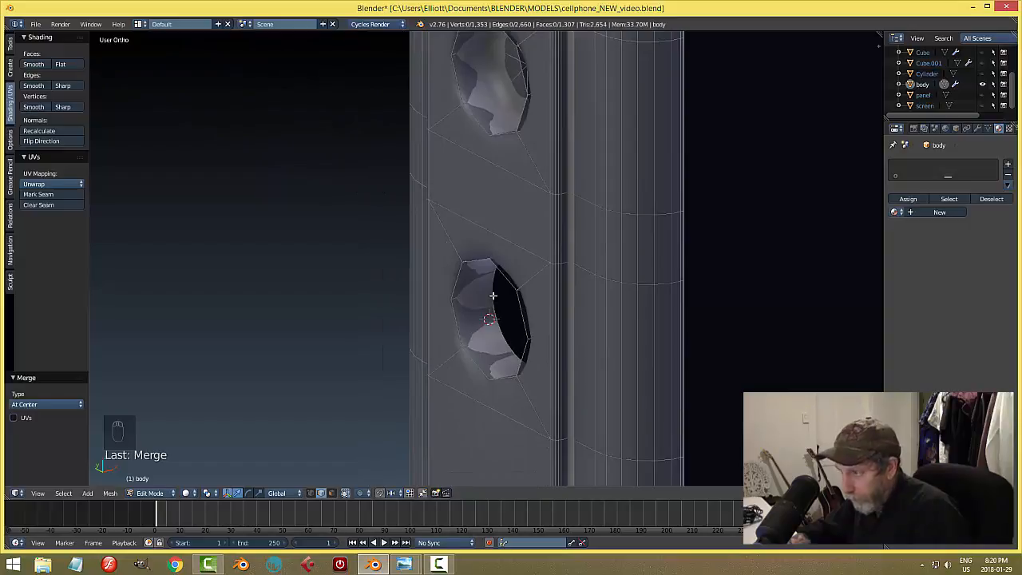
{"action": "right_click", "coordinate": [492, 295], "text": "alt"}
{"action": "middle_click_drag", "start_coordinate": [647, 310], "coordinate": [583, 310]}
{"action": "key", "text": "e"}
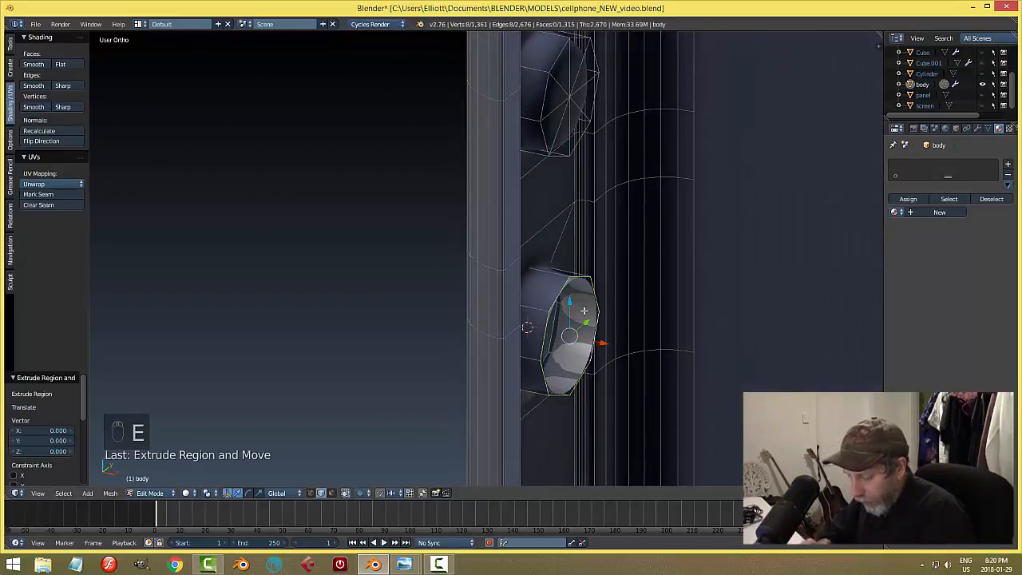
{"action": "key", "text": "s"}
{"action": "left_click", "coordinate": [584, 311]}
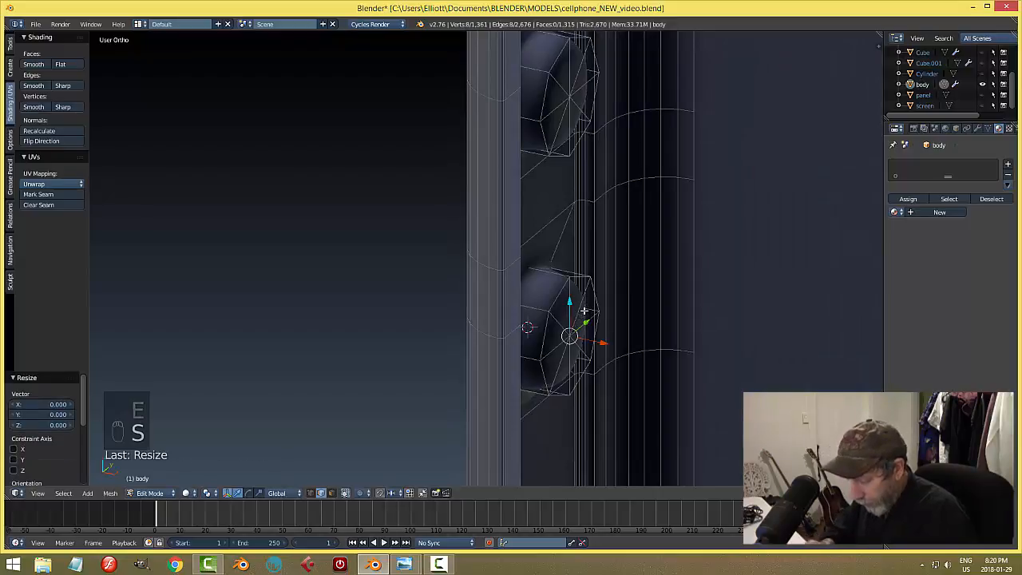
{"action": "key", "text": "alt+m"}
{"action": "left_click", "coordinate": [584, 311]}
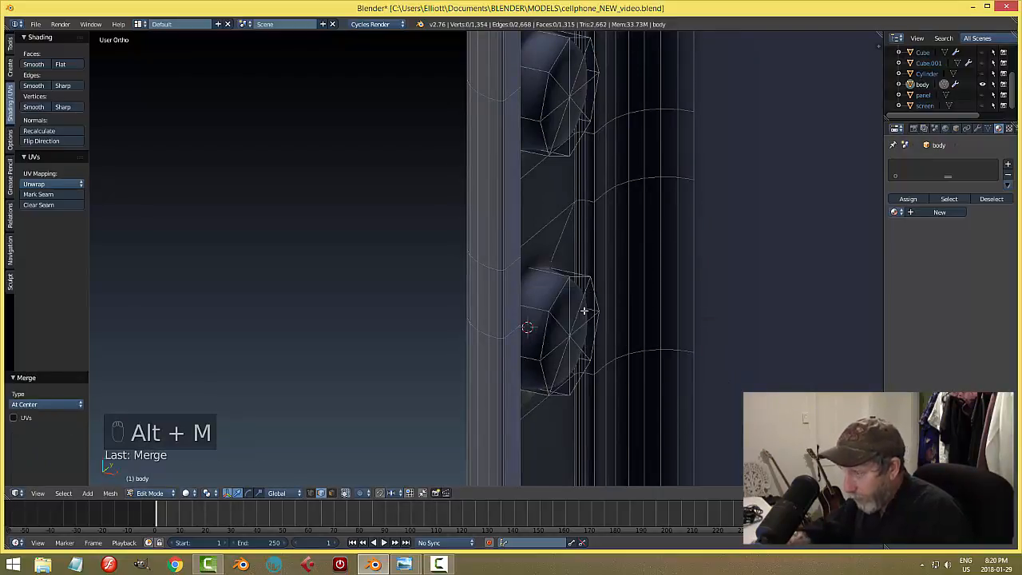
{"action": "key", "text": "ctrl+s"}
Step: Add two loop cuts around the upper hole's inner wall, one near its capped end and one near the outer rim
{"action": "middle_click_drag", "start_coordinate": [584, 311], "coordinate": [555, 240]}
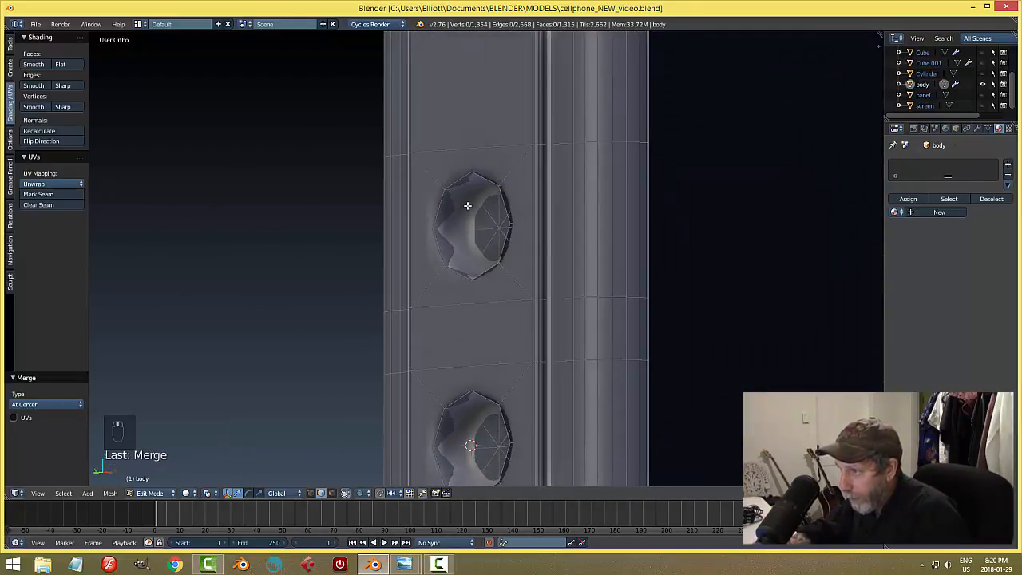
{"action": "key", "text": "ctrl+r"}
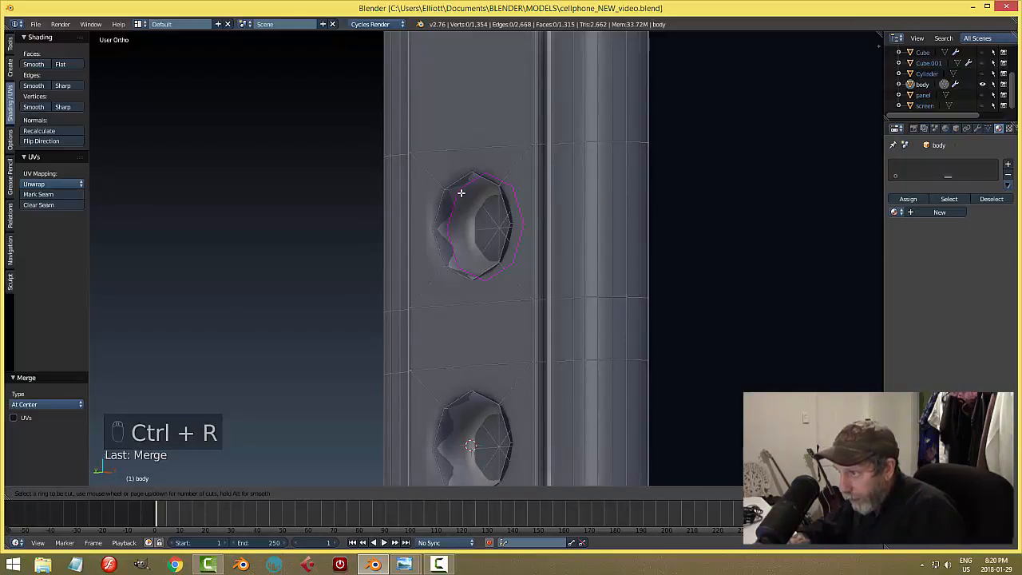
{"action": "left_click", "coordinate": [461, 193]}
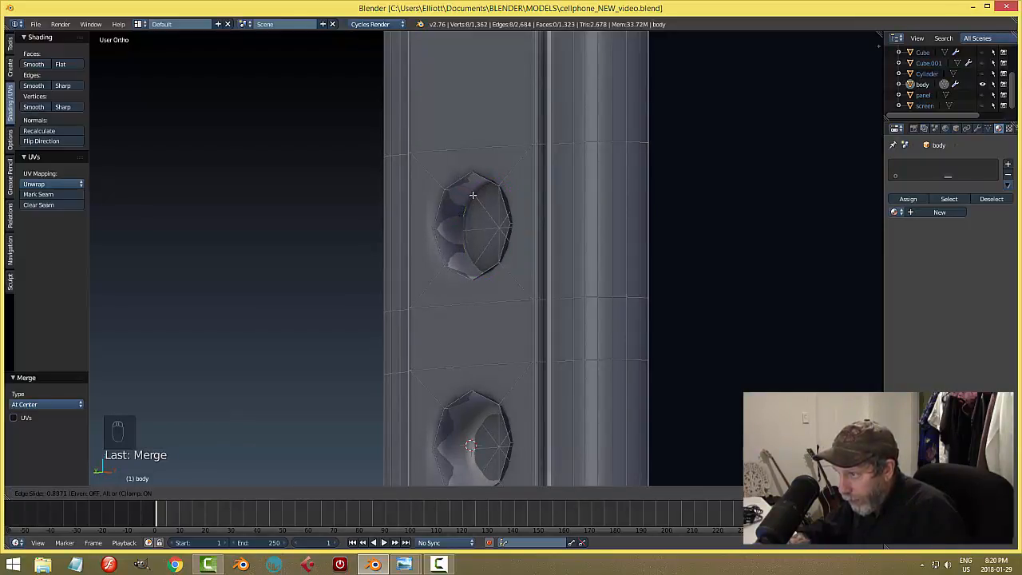
{"action": "left_click", "coordinate": [471, 194]}
{"action": "key", "text": "a"}
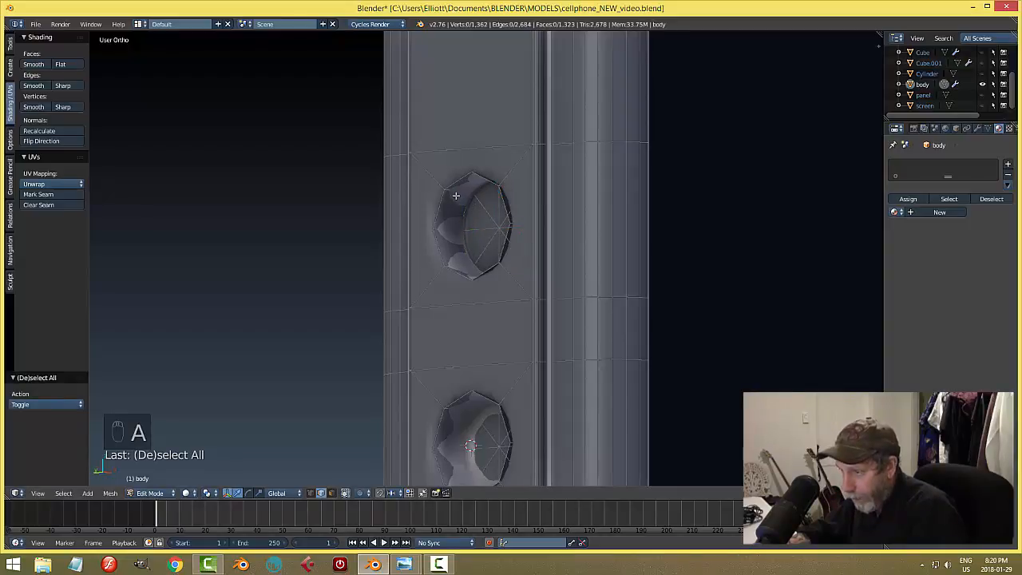
{"action": "key", "text": "ctrl+r"}
{"action": "left_click", "coordinate": [454, 195]}
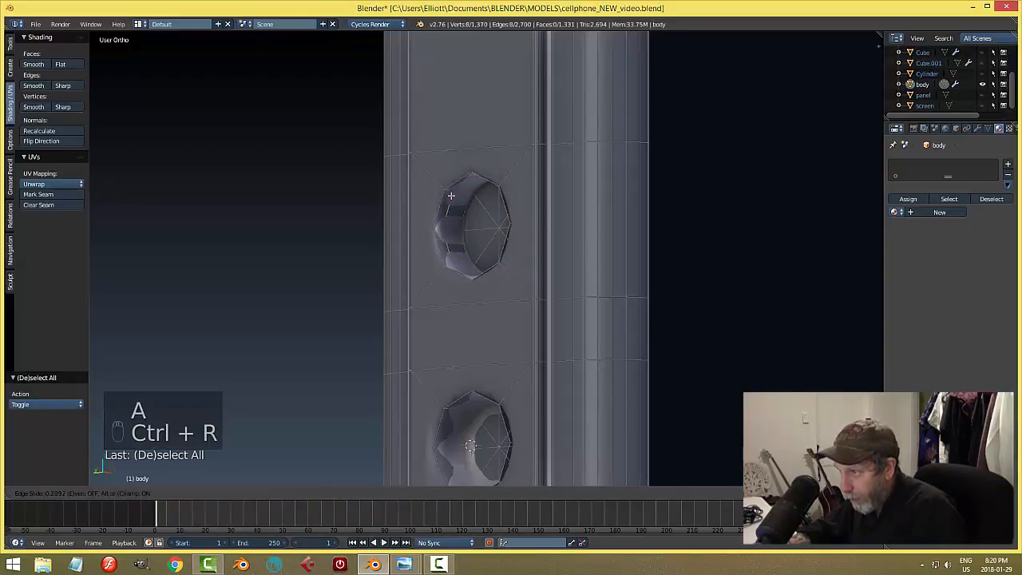
{"action": "left_click", "coordinate": [482, 211]}
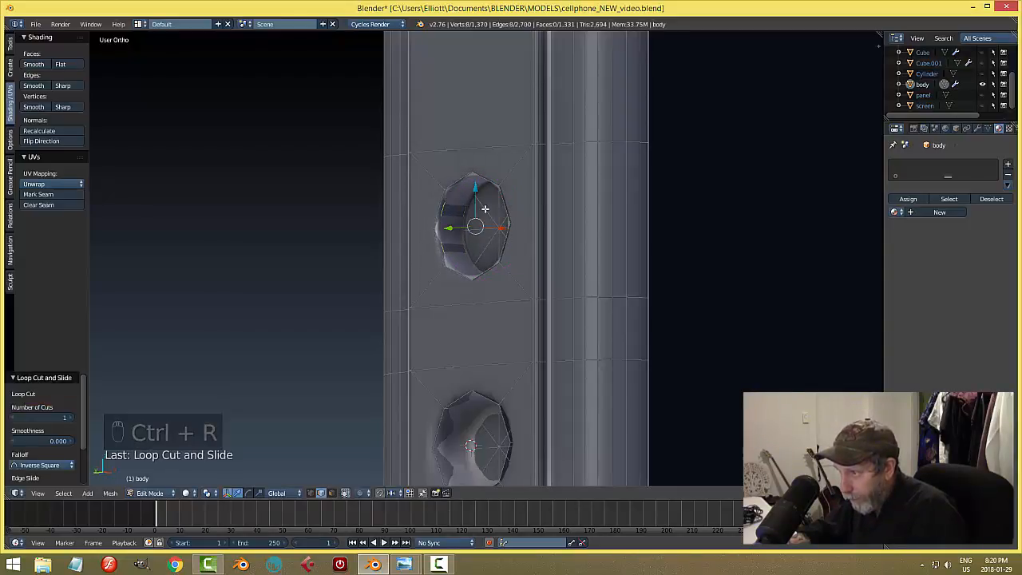
{"action": "key", "text": "a"}
Step: Add two loop cuts around the lower hole's inner wall, one near its capped end and one near the outer rim
{"action": "middle_click_drag", "start_coordinate": [492, 320], "coordinate": [506, 207], "text": "shift"}
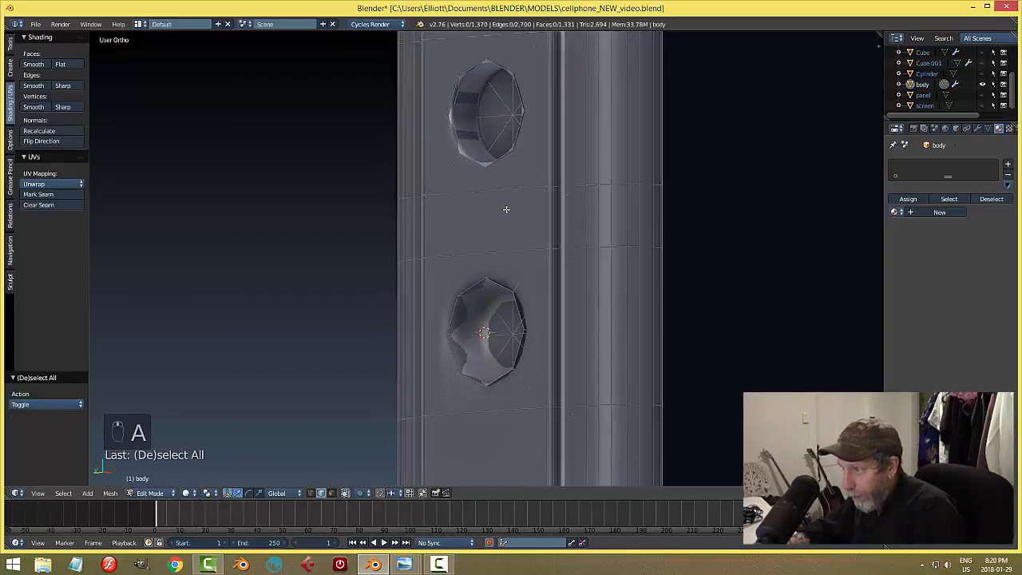
{"action": "key", "text": "ctrl+r"}
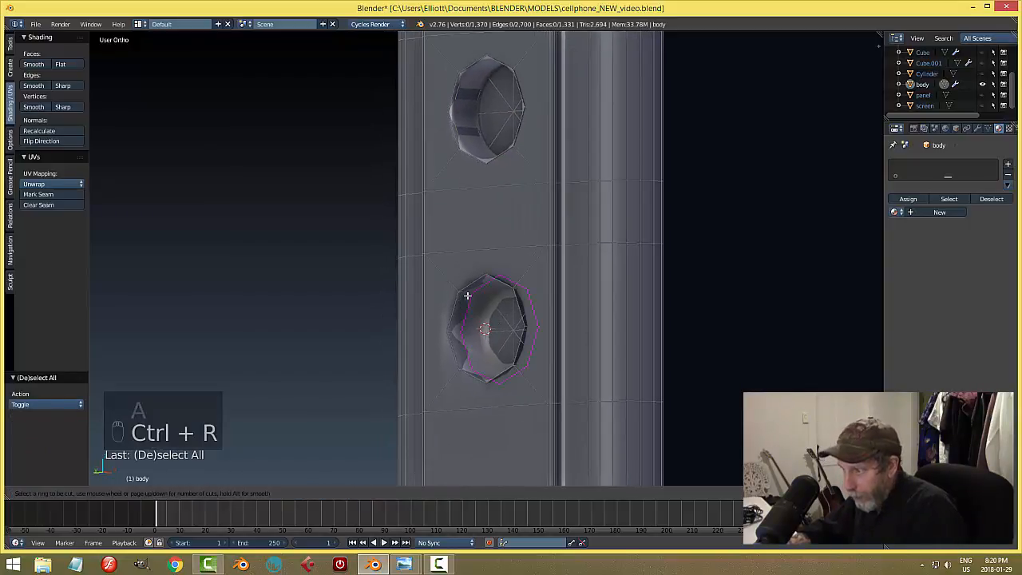
{"action": "left_click", "coordinate": [470, 301]}
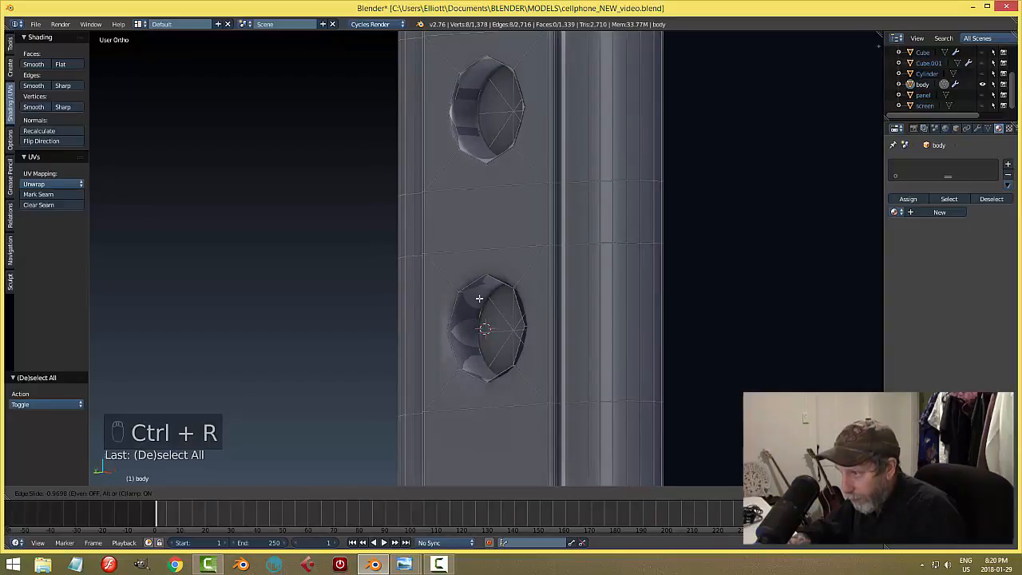
{"action": "left_click", "coordinate": [479, 298]}
{"action": "key", "text": "ctrl+r"}
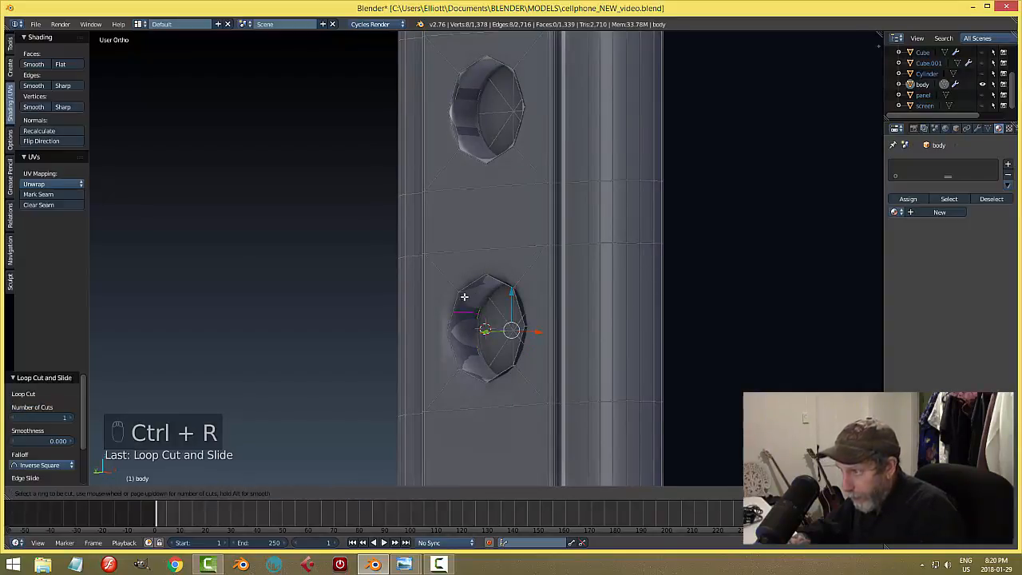
{"action": "left_click", "coordinate": [460, 294]}
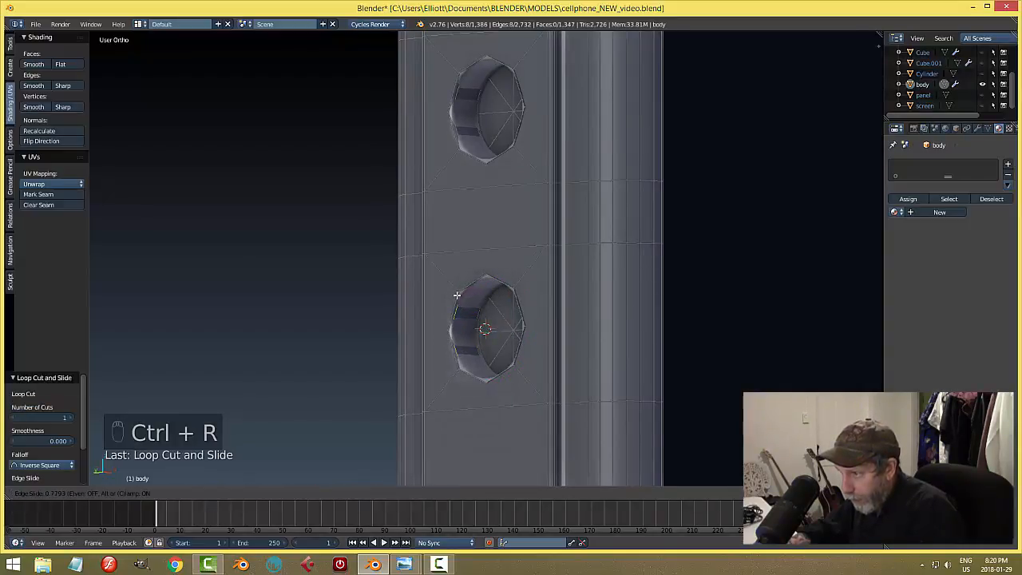
{"action": "left_click", "coordinate": [457, 296]}
{"action": "key", "text": "a"}
Step: Return the body to Object Mode and save over cellphone_NEW_video.blend
{"action": "key", "text": "Tab"}
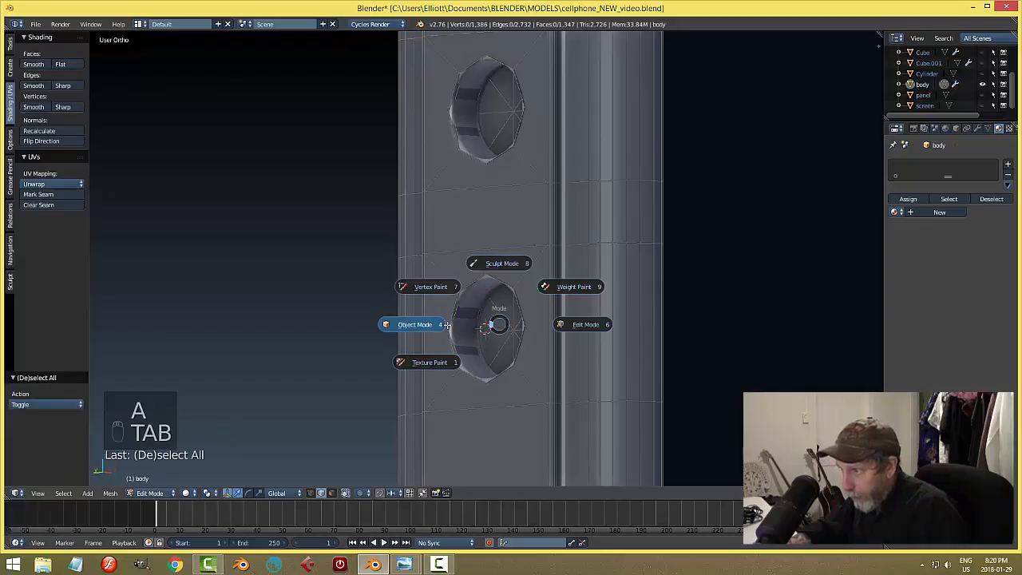
{"action": "left_click", "coordinate": [447, 325]}
{"action": "scroll", "coordinate": [481, 310], "scroll_direction": "down", "scroll_amount": 4}
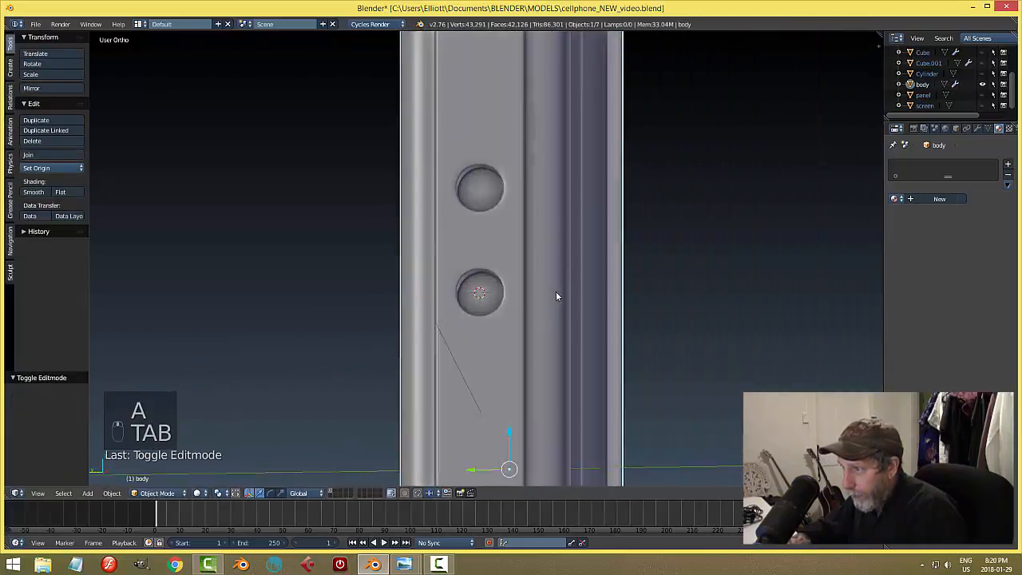
{"action": "scroll", "coordinate": [571, 292], "scroll_direction": "down", "scroll_amount": 4}
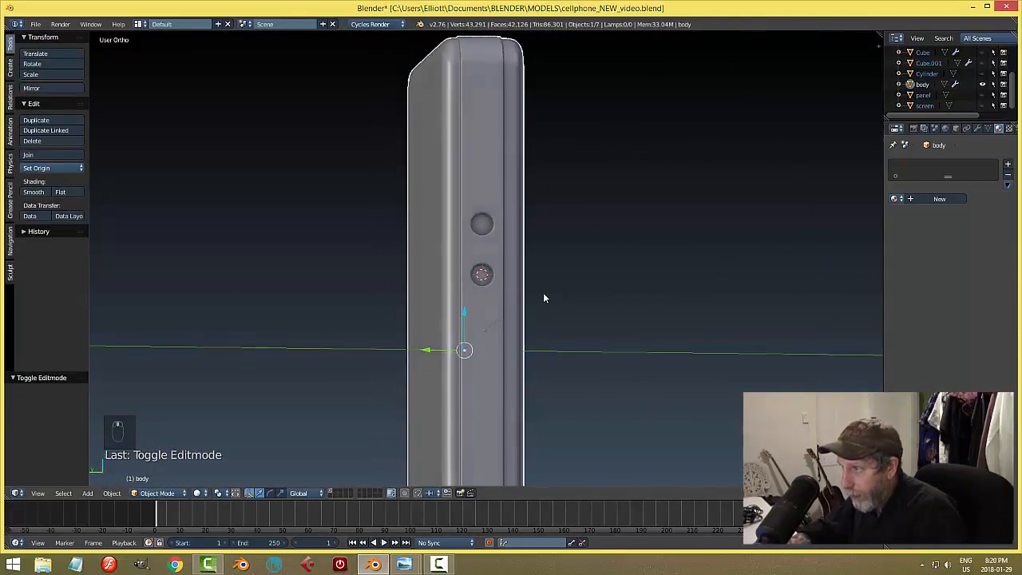
{"action": "middle_click_drag", "start_coordinate": [544, 298], "coordinate": [519, 310]}
{"action": "key", "text": "ctrl+s"}
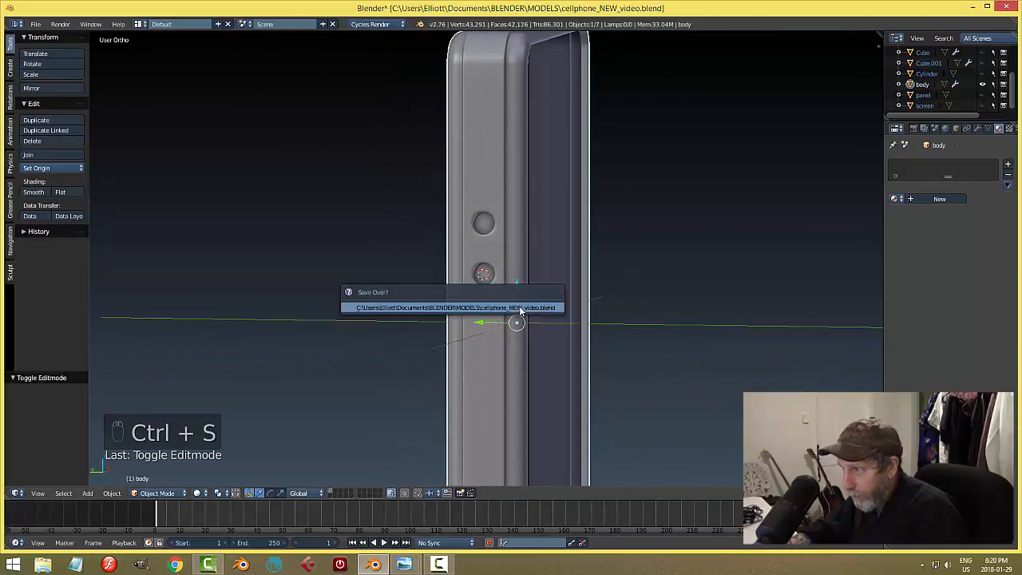
{"action": "left_click", "coordinate": [520, 310]}
Step: In Edit Mode, duplicate the upper hole's outer edge loop in place and separate the copy into its own object
{"action": "scroll", "coordinate": [501, 237], "scroll_direction": "up", "scroll_amount": 3}
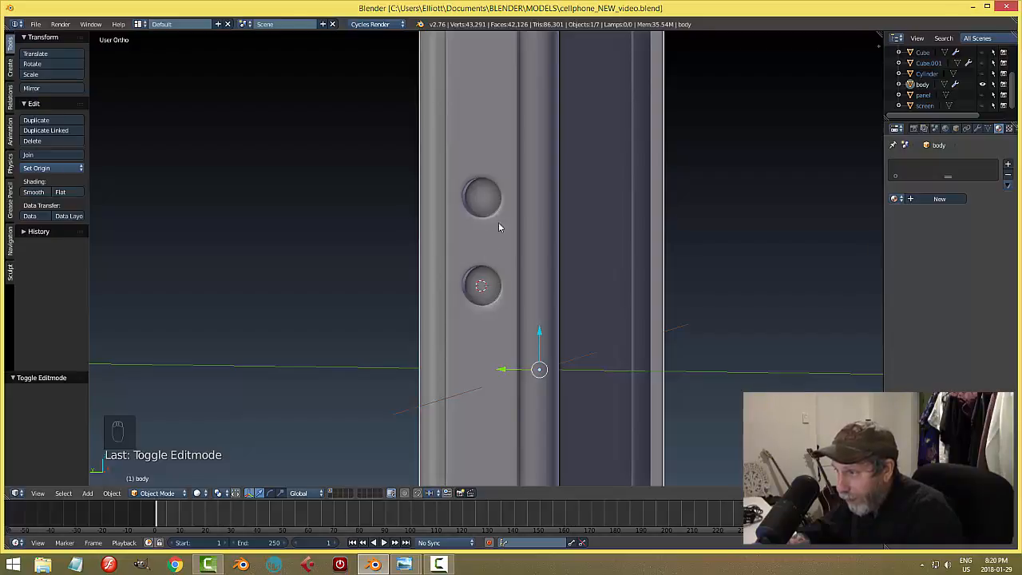
{"action": "key", "text": "Tab"}
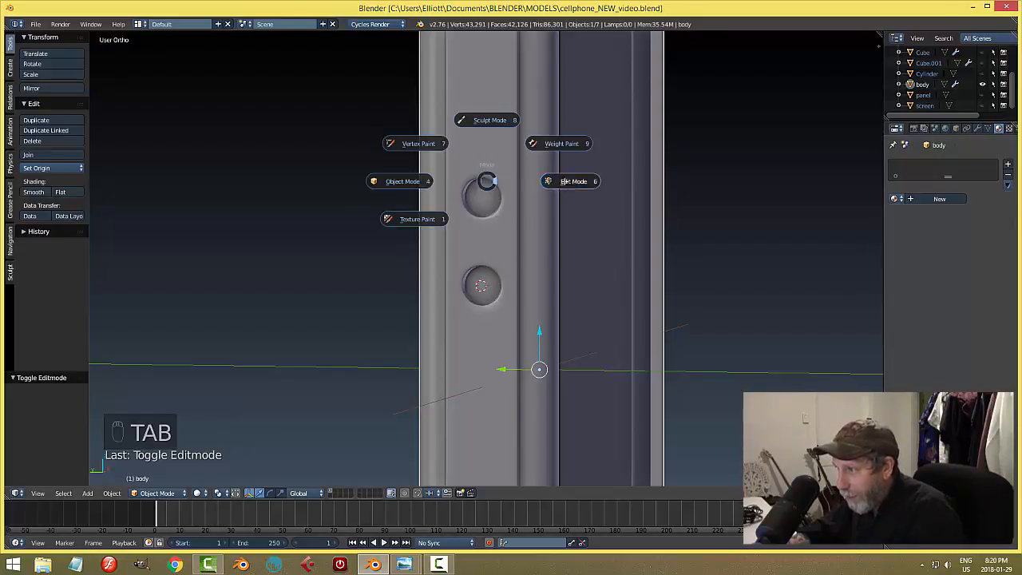
{"action": "left_click", "coordinate": [491, 186]}
{"action": "mouse_move", "coordinate": [464, 118]}
{"action": "left_mouse_down"}
{"action": "mouse_move", "coordinate": [506, 137]}
{"action": "mouse_move", "coordinate": [502, 182]}
{"action": "mouse_move", "coordinate": [445, 183]}
{"action": "mouse_move", "coordinate": [445, 165]}
{"action": "left_mouse_up"}
{"action": "middle_click_drag", "start_coordinate": [556, 200], "coordinate": [511, 205]}
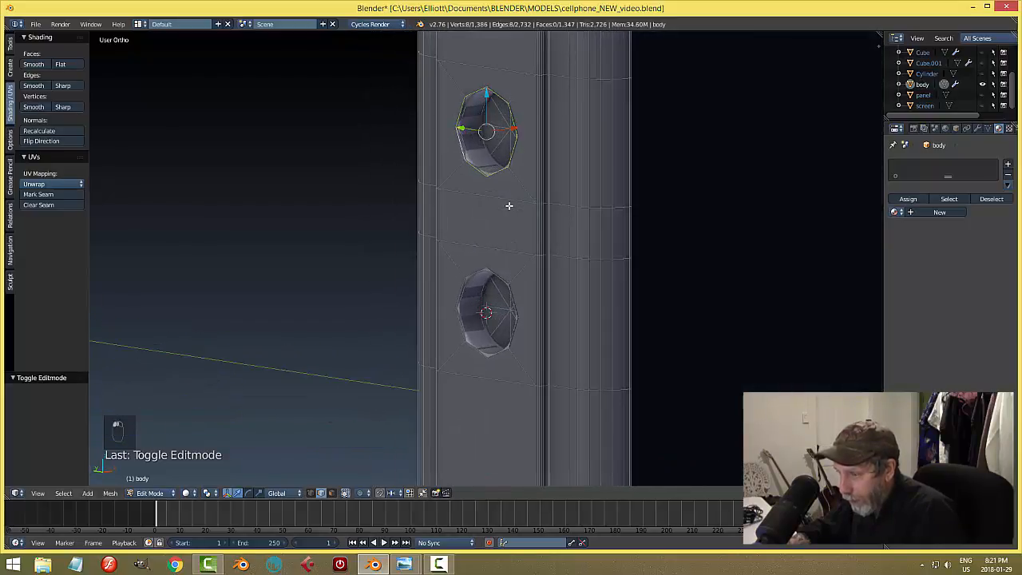
{"action": "key", "text": "shift+d"}
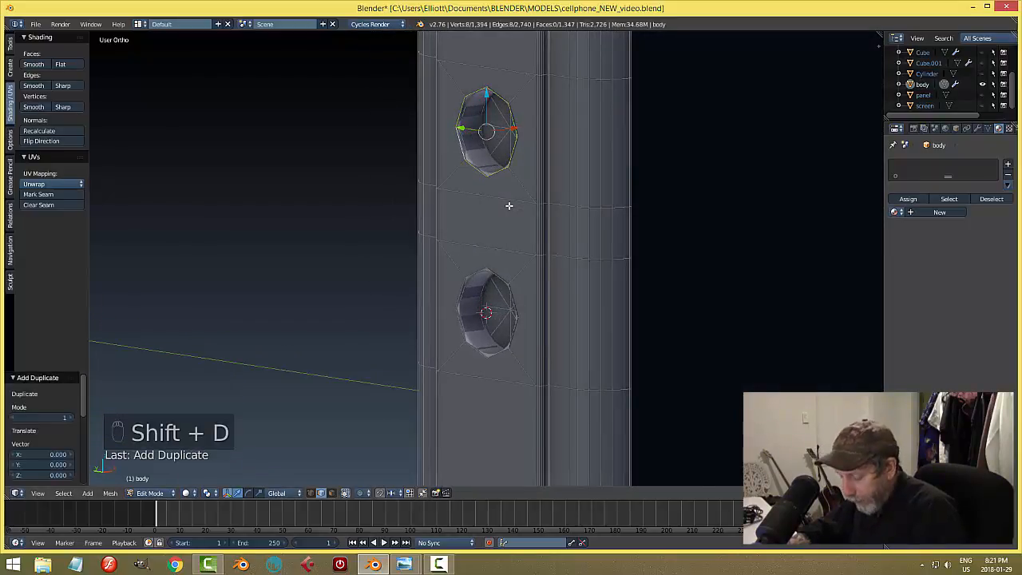
{"action": "key", "text": "p"}
{"action": "left_click", "coordinate": [509, 205]}
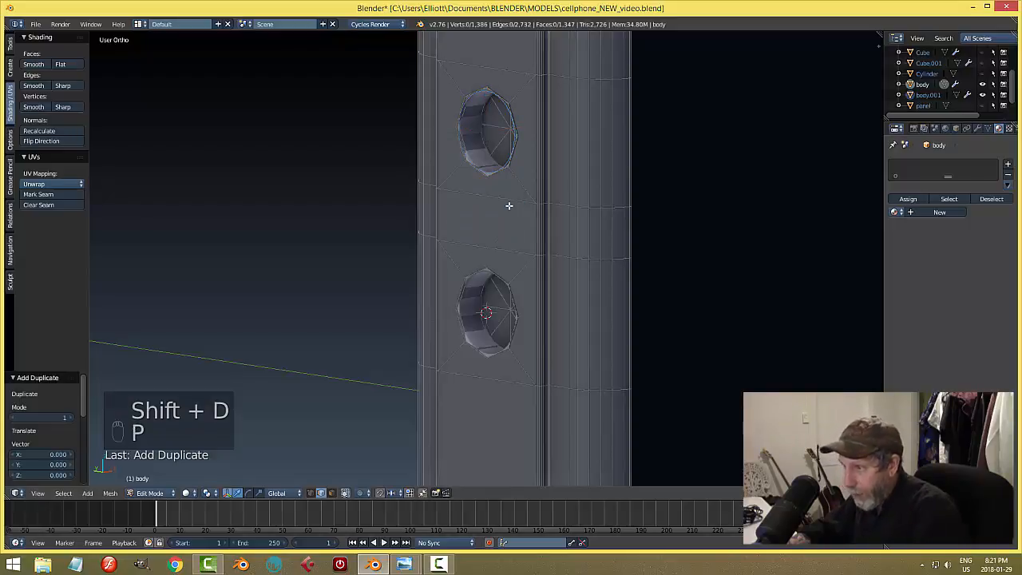
Step: Select the separated ring in Object Mode and set its origin to its geometry
{"action": "key", "text": "Tab"}
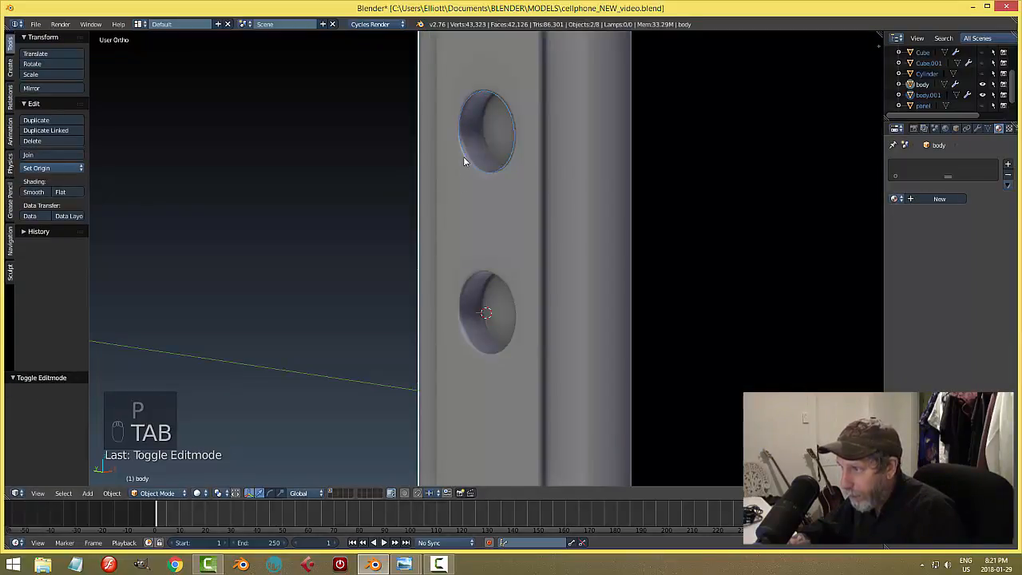
{"action": "right_click", "coordinate": [464, 154]}
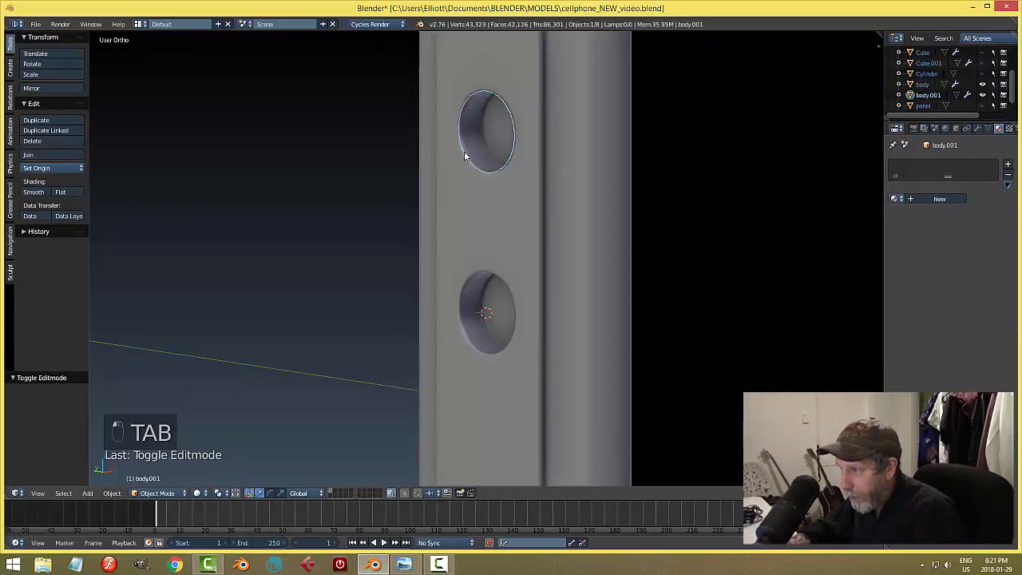
{"action": "left_click", "coordinate": [64, 168]}
{"action": "left_click", "coordinate": [68, 194]}
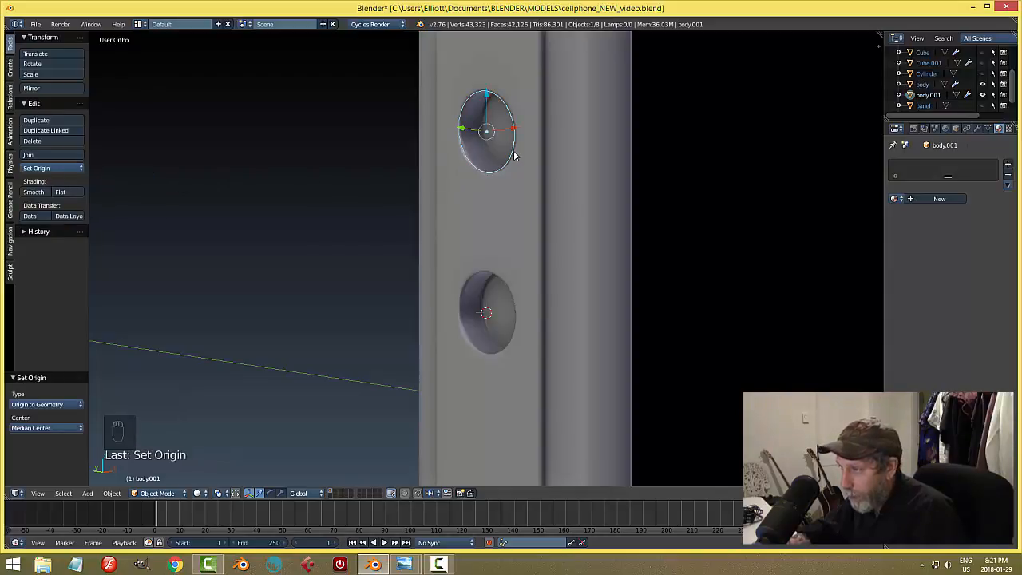
Step: Nudge the separated ring slightly outward from the upper hole, and fill its whole outline with a single face in Edit Mode
{"action": "middle_click_drag", "start_coordinate": [514, 156], "coordinate": [505, 167]}
{"action": "left_click_drag", "start_coordinate": [520, 150], "coordinate": [512, 147]}
{"action": "middle_click_drag", "start_coordinate": [518, 228], "coordinate": [533, 244]}
{"action": "key", "text": "Tab"}
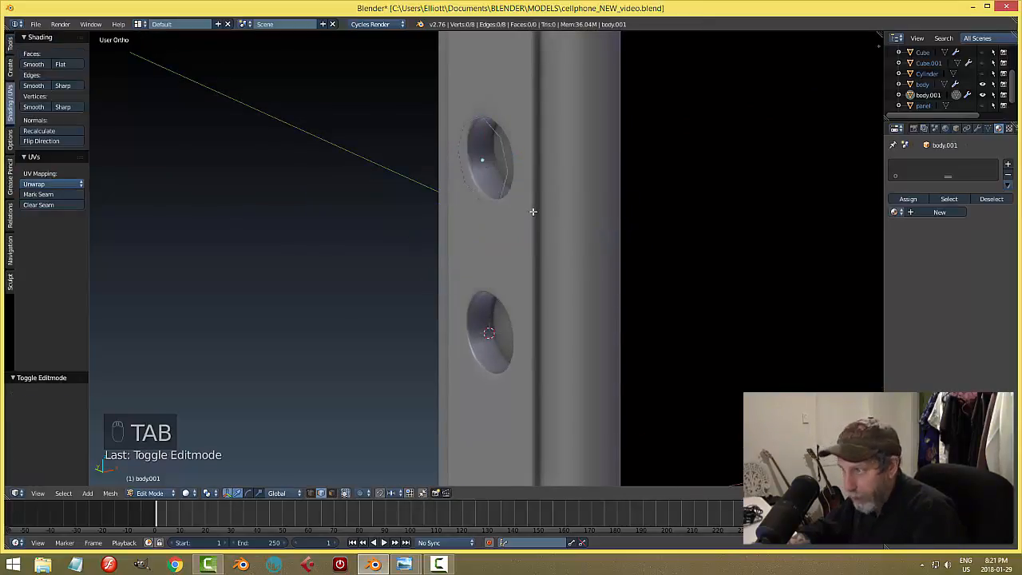
{"action": "key", "text": "a"}
{"action": "key", "text": "a"}
{"action": "key", "text": "f"}
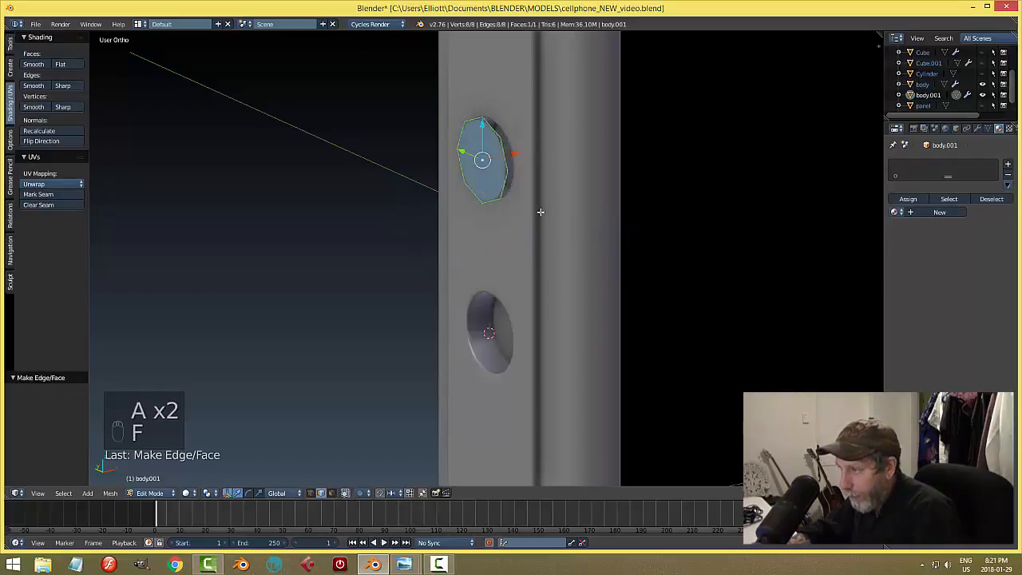
Step: Extrude the filled face and move it -0.150 along X to form the button's thickness
{"action": "middle_click_drag", "start_coordinate": [540, 212], "coordinate": [530, 217]}
{"action": "key", "text": "e"}
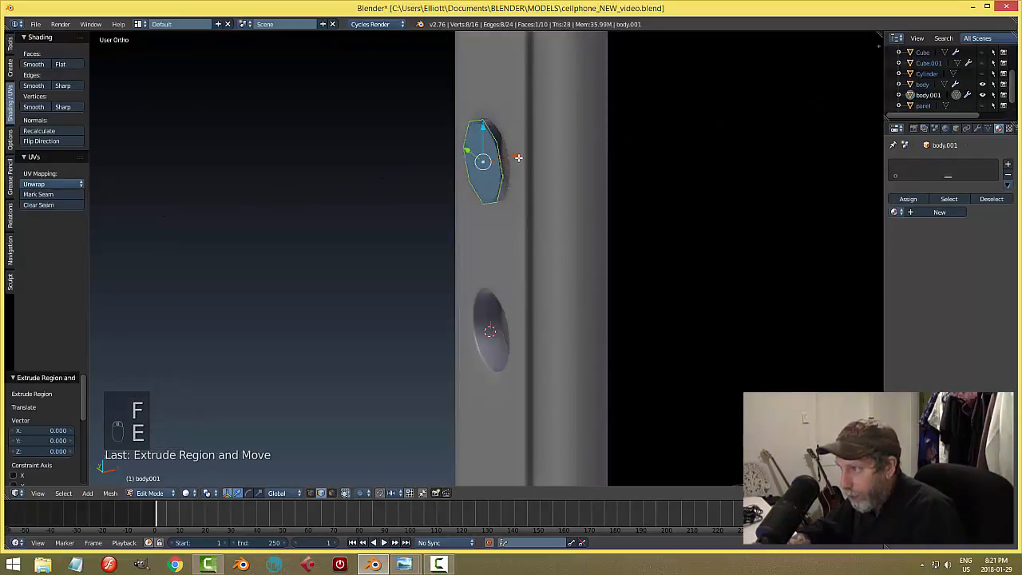
{"action": "key", "text": "e"}
{"action": "left_click", "coordinate": [491, 160]}
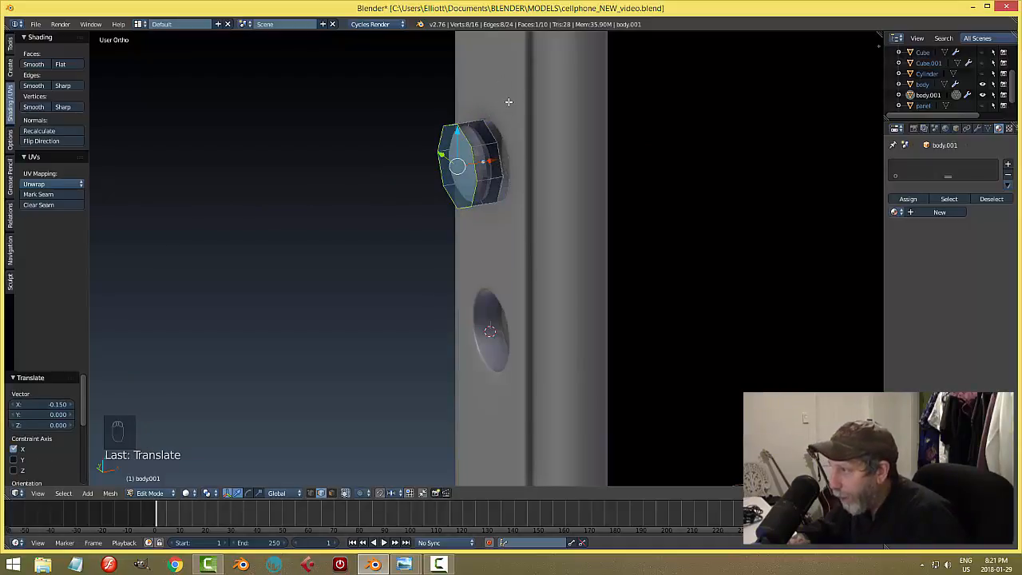
Step: Compare the button's shape with and without its Subdivision Surface modifier in the viewport
{"action": "left_click", "coordinate": [979, 129]}
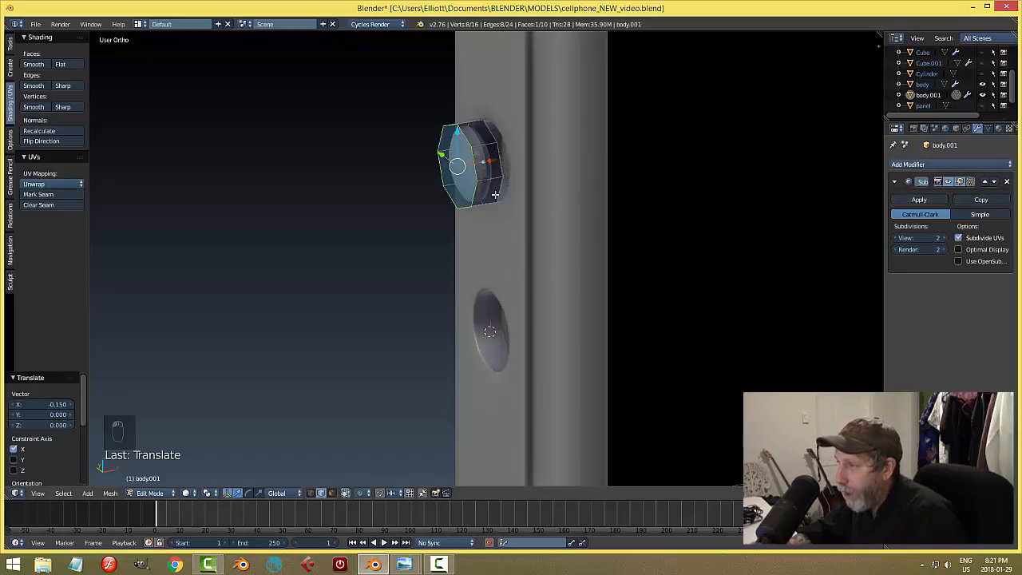
{"action": "left_click", "coordinate": [949, 182]}
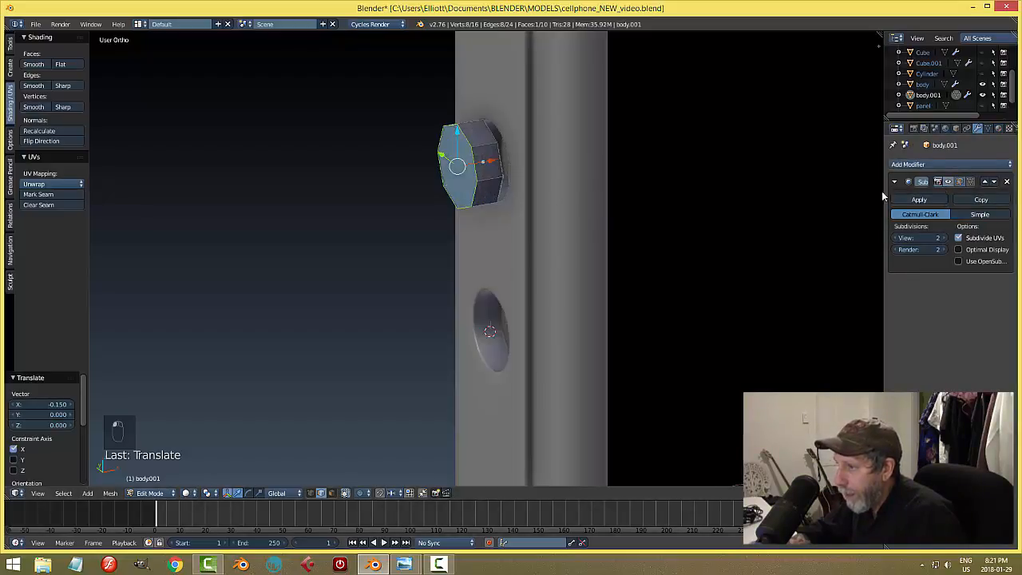
{"action": "left_click", "coordinate": [949, 182]}
Step: Add two loop cuts around the button's side wall, one near each end, and shade the button smooth in Object Mode
{"action": "middle_click_drag", "start_coordinate": [570, 196], "coordinate": [473, 171]}
{"action": "key", "text": "ctrl+r"}
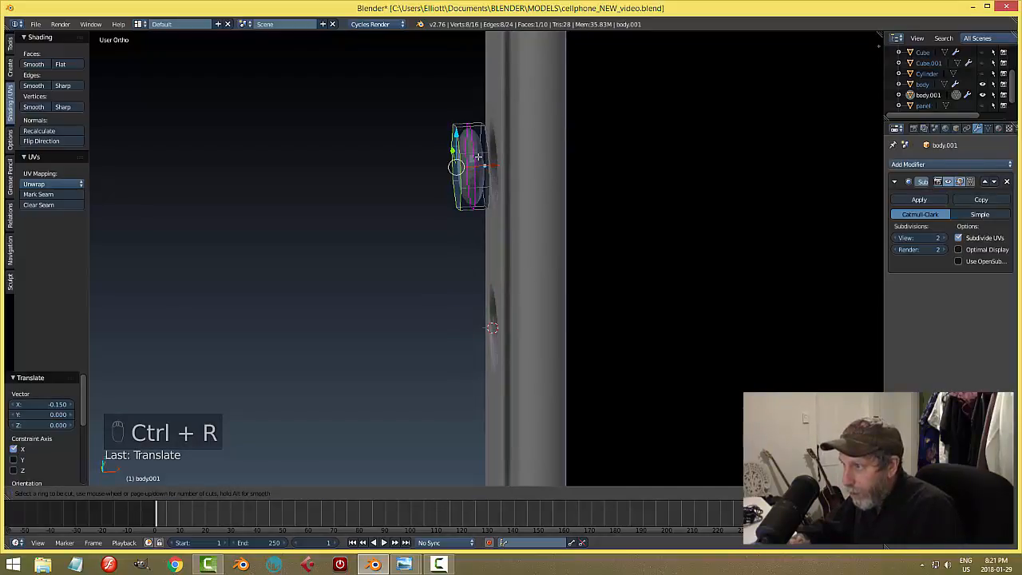
{"action": "left_click", "coordinate": [475, 158]}
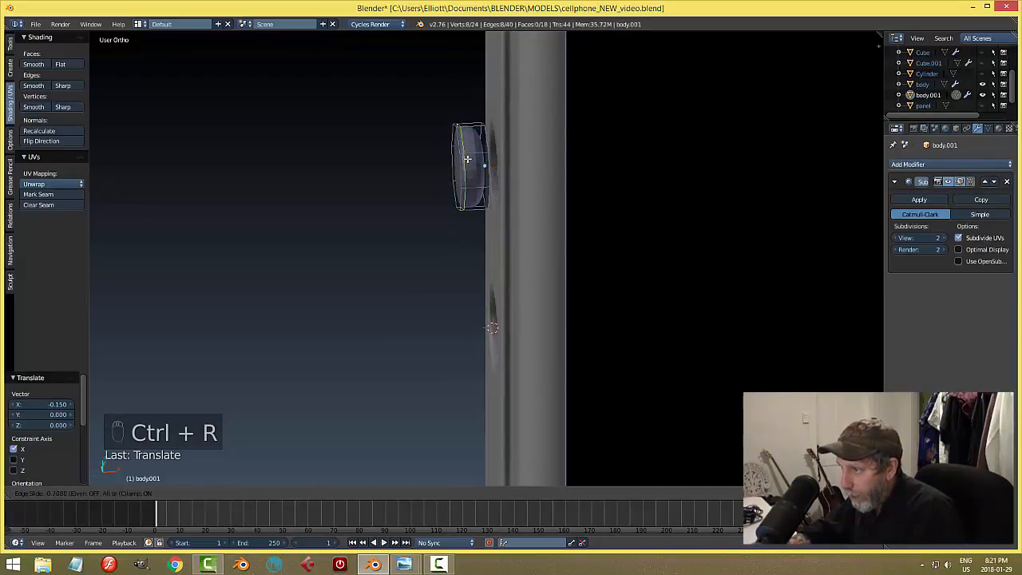
{"action": "left_click", "coordinate": [469, 156]}
{"action": "key", "text": "ctrl+r"}
{"action": "left_click", "coordinate": [477, 146]}
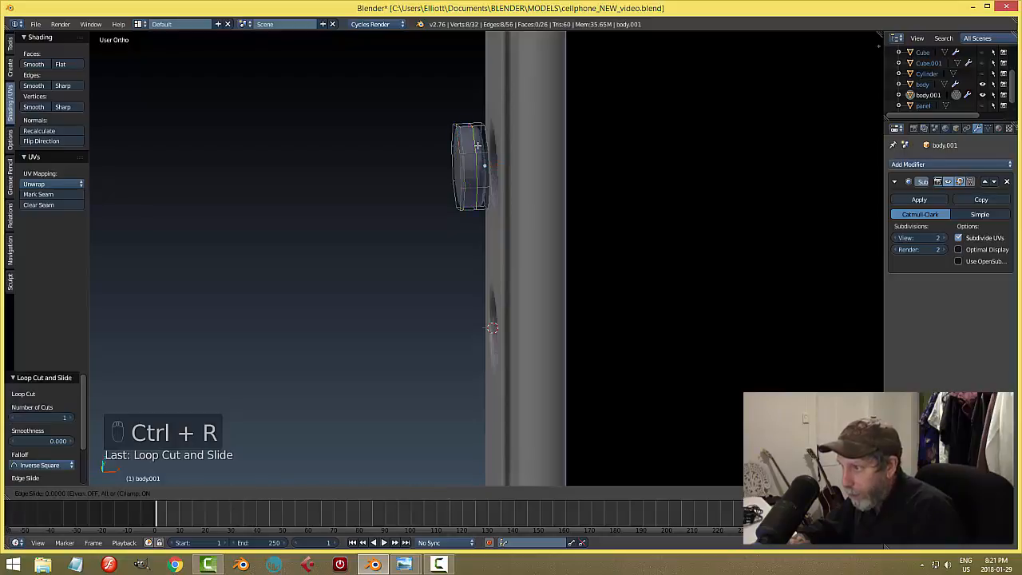
{"action": "left_click", "coordinate": [493, 159]}
{"action": "key", "text": "a"}
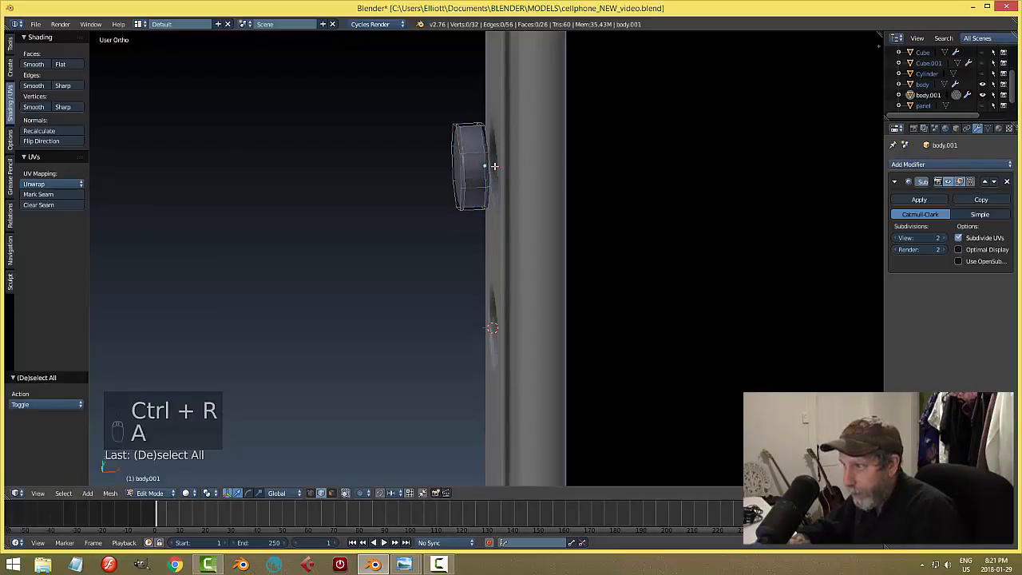
{"action": "key", "text": "Tab"}
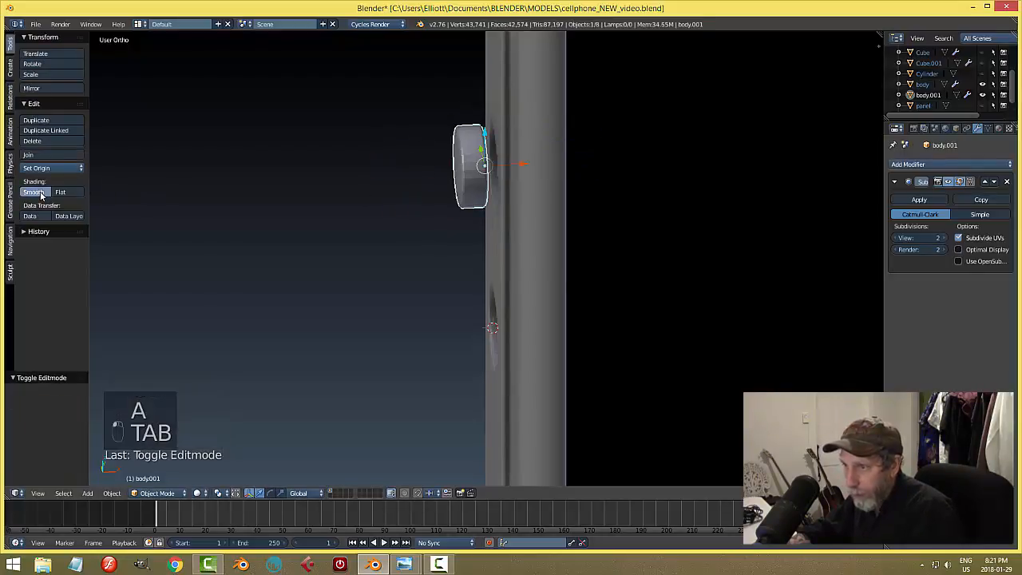
{"action": "left_click", "coordinate": [34, 192]}
Step: Move the button inward along X to seat it in the upper hole, and save the file
{"action": "key", "text": "g"}
{"action": "key", "text": "x"}
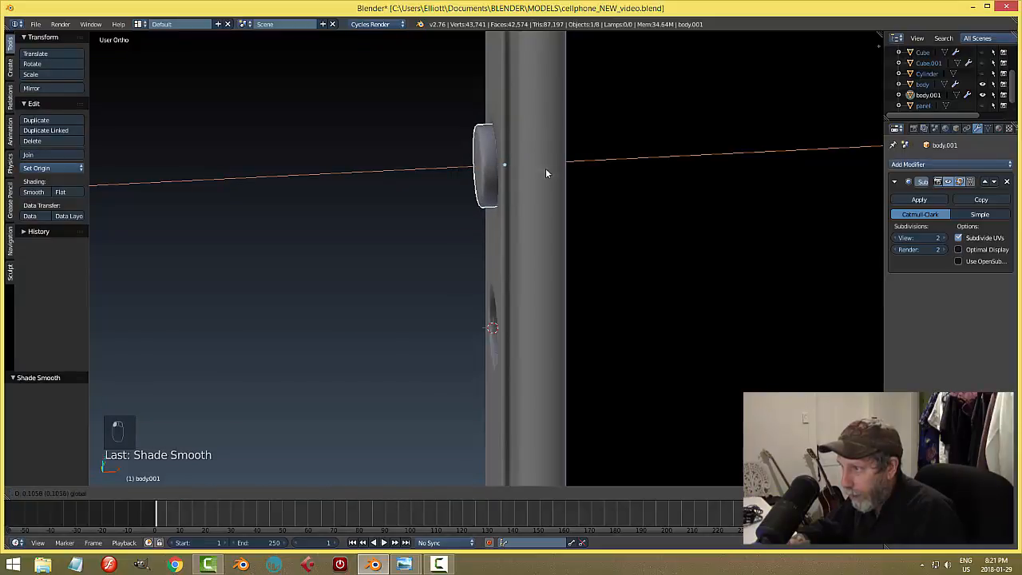
{"action": "left_click", "coordinate": [552, 168]}
{"action": "key", "text": "a"}
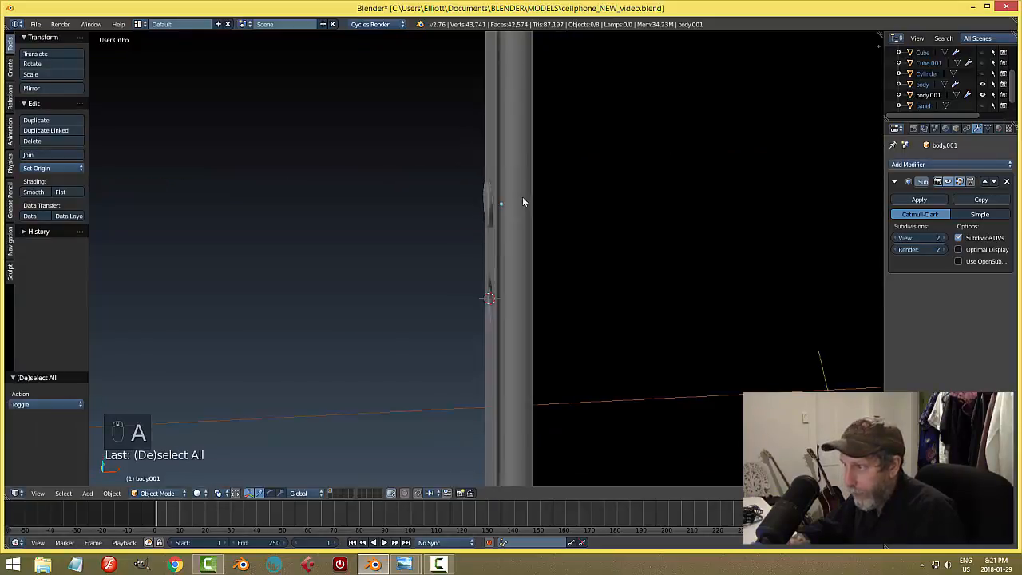
{"action": "middle_click_drag", "start_coordinate": [523, 197], "coordinate": [628, 178]}
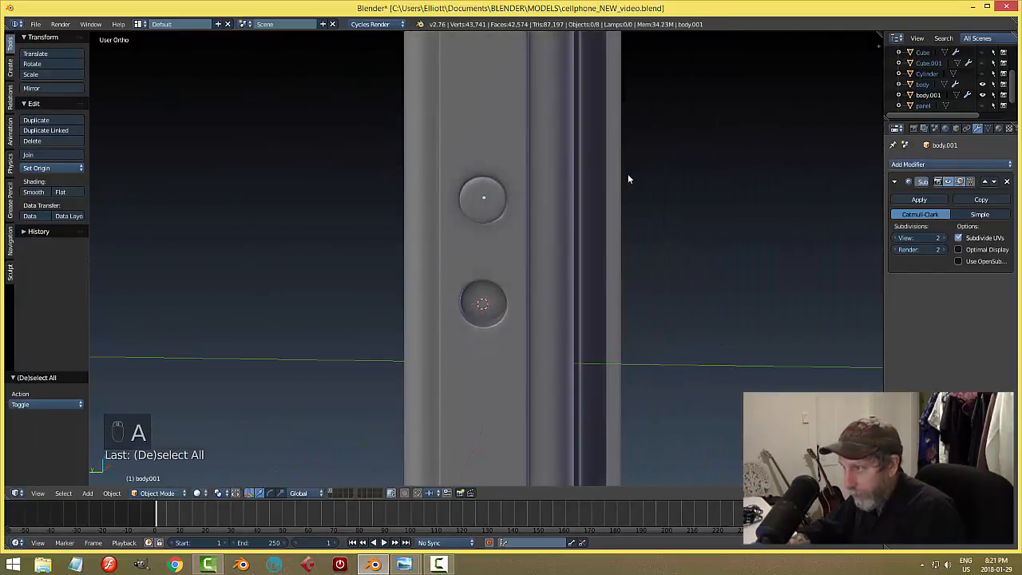
{"action": "key", "text": "ctrl+s"}
Step: Duplicate the upper button in the left view and move the copy -0.967 along Z into the lower hole
{"action": "right_click", "coordinate": [479, 201]}
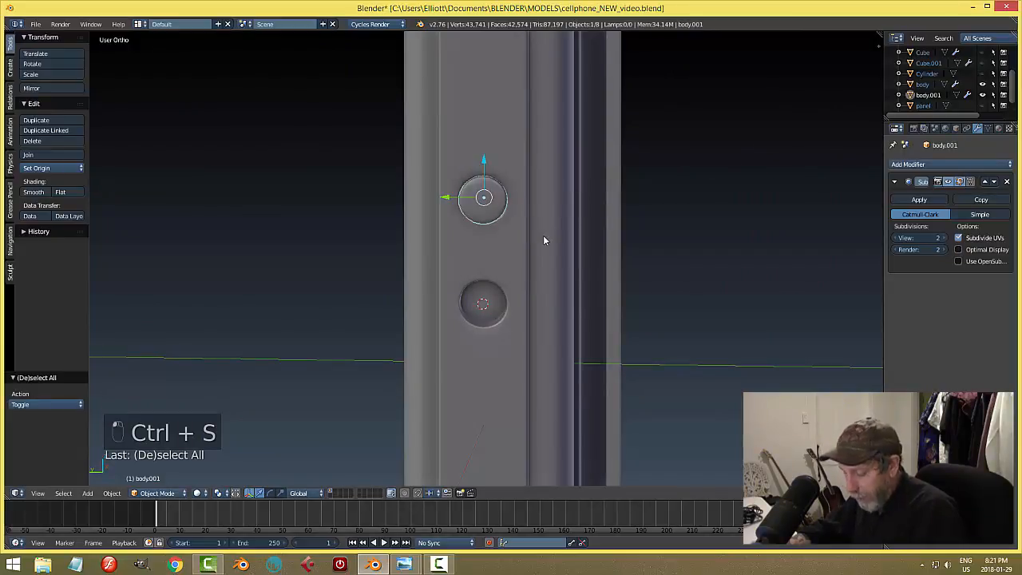
{"action": "key", "text": "KP_1"}
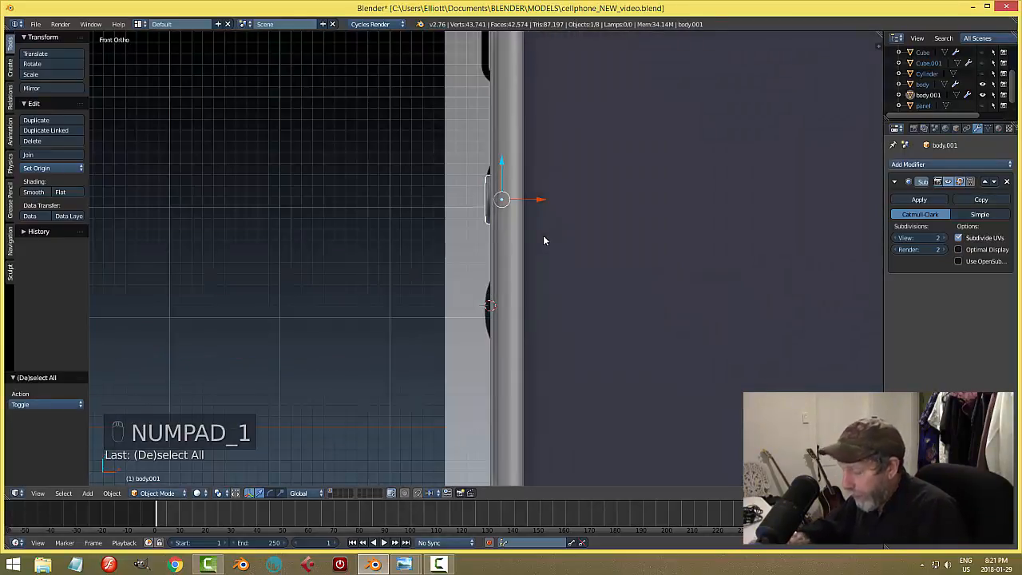
{"action": "key", "text": "ctrl+KP_3"}
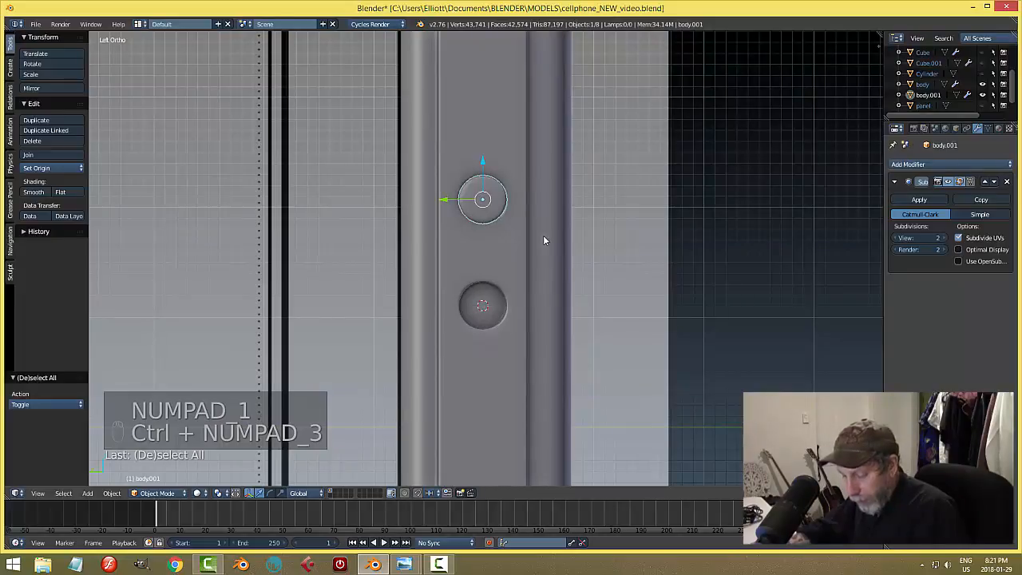
{"action": "key", "text": "shift+d"}
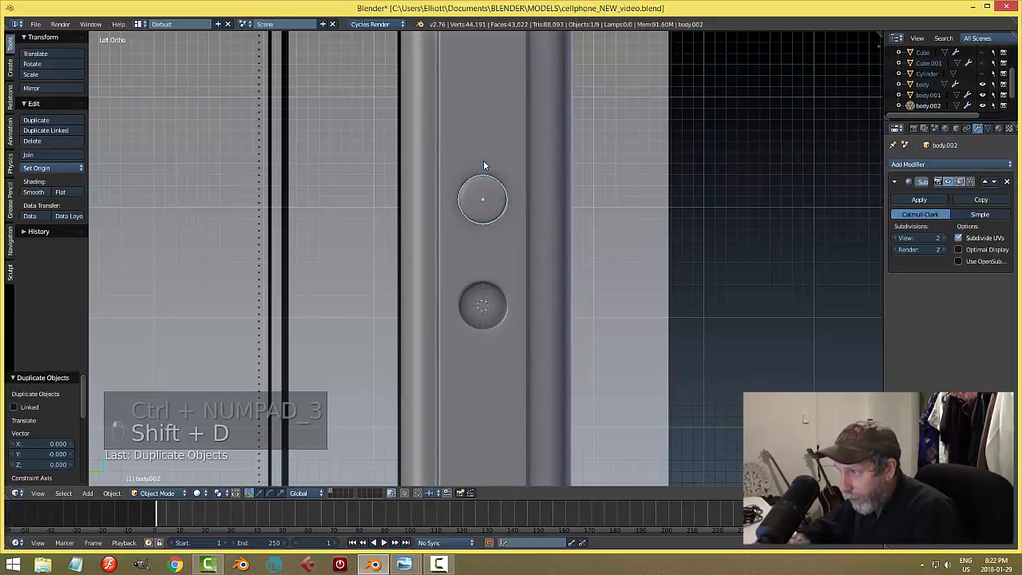
{"action": "left_click", "coordinate": [491, 270]}
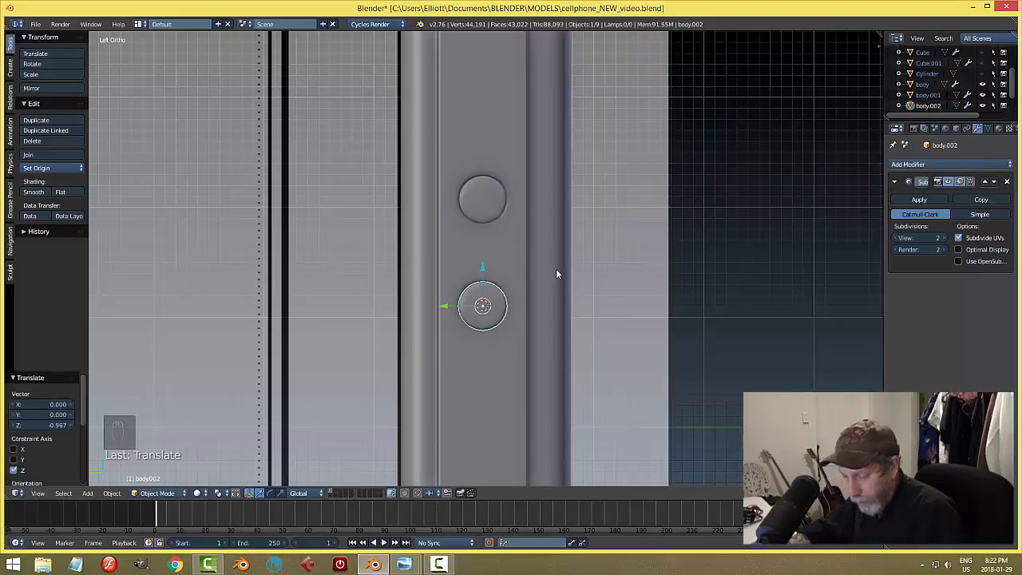
Step: Deselect everything and save over cellphone_NEW_video.blend
{"action": "key", "text": "a"}
{"action": "middle_click_drag", "start_coordinate": [556, 273], "coordinate": [583, 286]}
{"action": "key", "text": "ctrl+s"}
{"action": "left_click", "coordinate": [531, 277]}
Step: Switch to Windows Photo Viewer to examine the side-view details in cellphone.jpg, and return to Blender
{"action": "scroll", "coordinate": [560, 275], "scroll_direction": "down", "scroll_amount": 2}
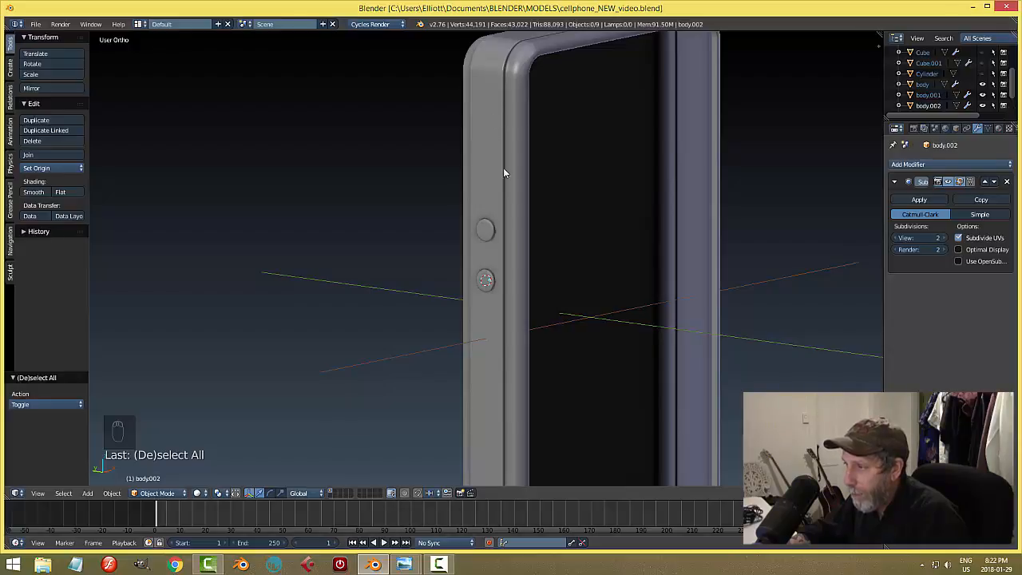
{"action": "scroll", "coordinate": [609, 368], "scroll_direction": "down", "scroll_amount": 1}
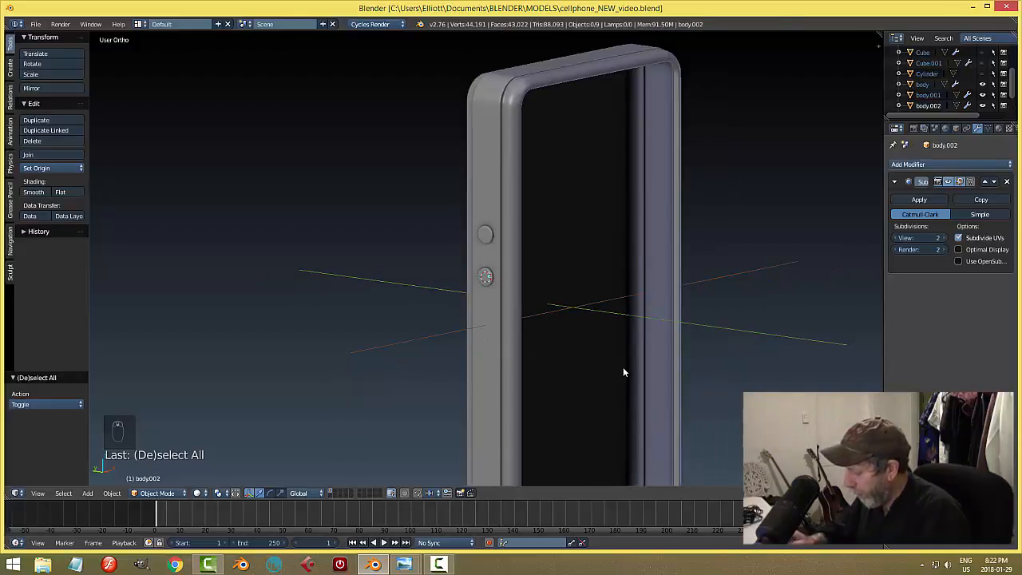
{"action": "scroll", "coordinate": [624, 369], "scroll_direction": "down", "scroll_amount": 1}
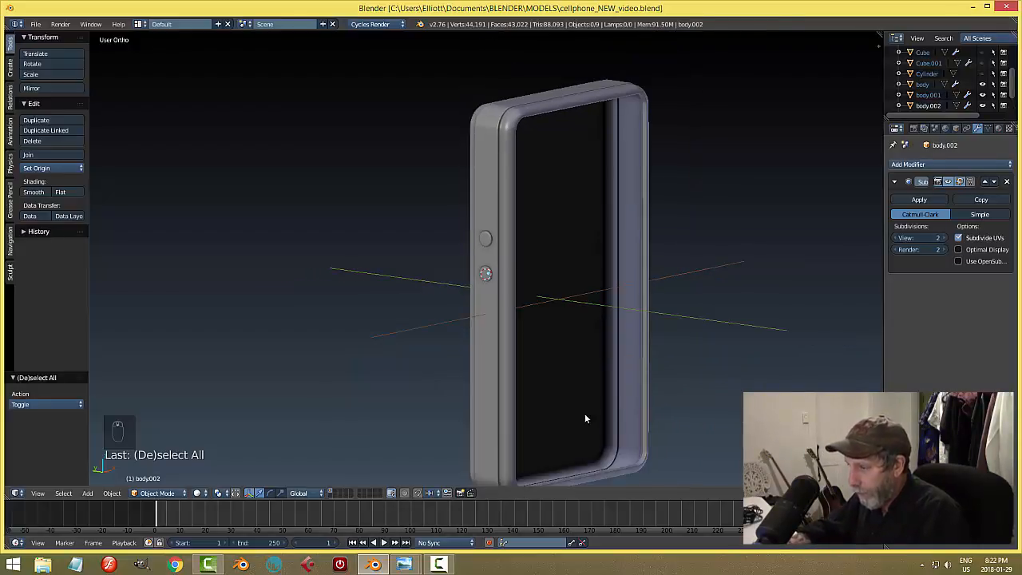
{"action": "mouse_move", "coordinate": [405, 568]}
{"action": "left_click", "coordinate": [460, 512]}
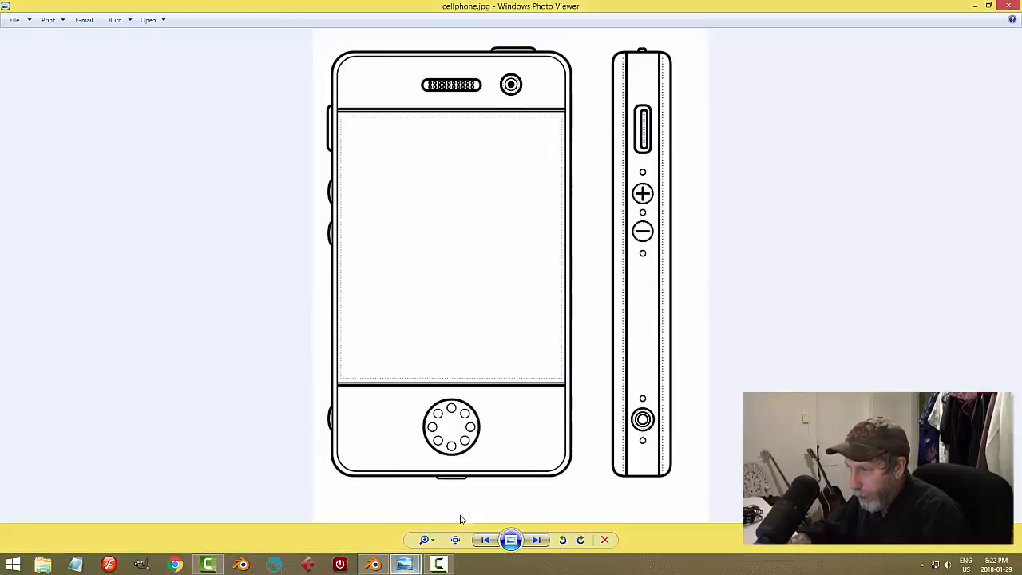
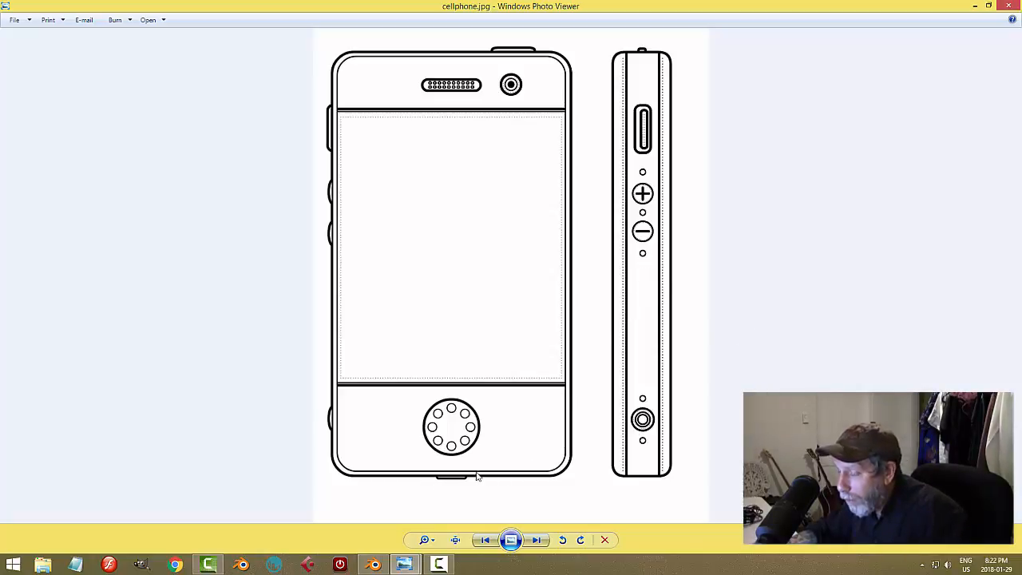
{"action": "left_click", "coordinate": [373, 565]}
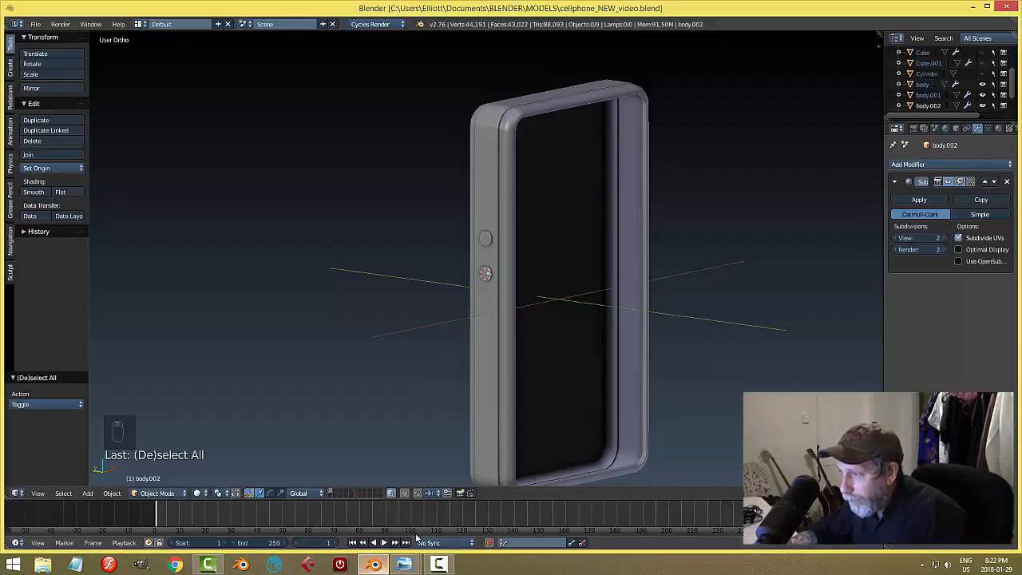
Step: Hide both side-button objects so only the phone body remains visible, and save the file
{"action": "right_click", "coordinate": [485, 368]}
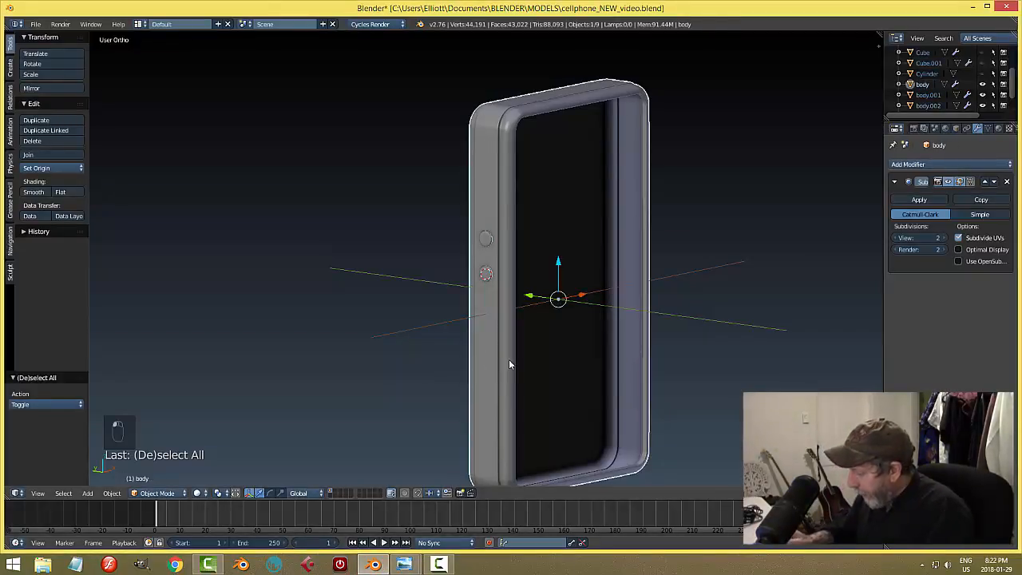
{"action": "right_click", "coordinate": [488, 244]}
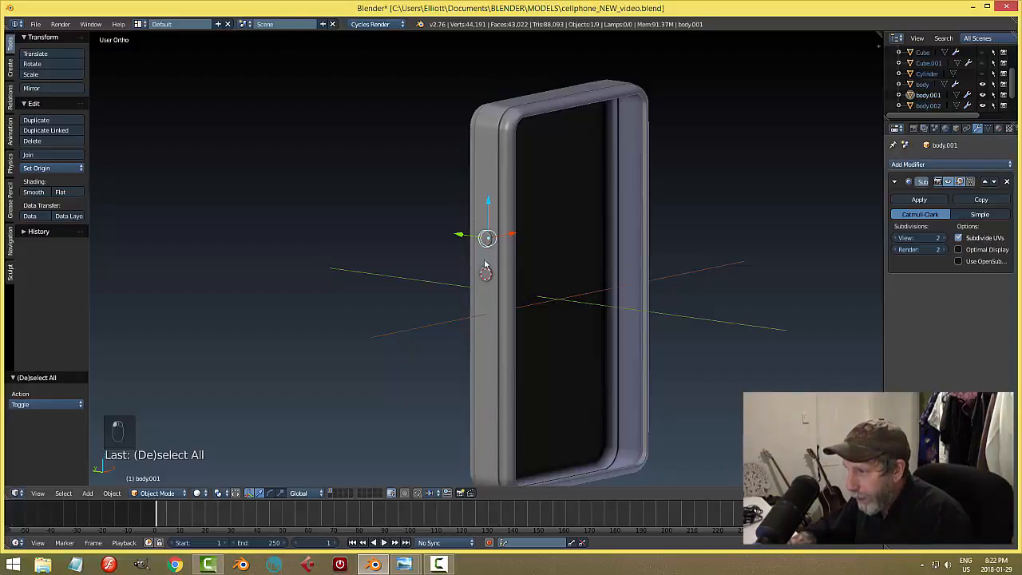
{"action": "key", "text": "h"}
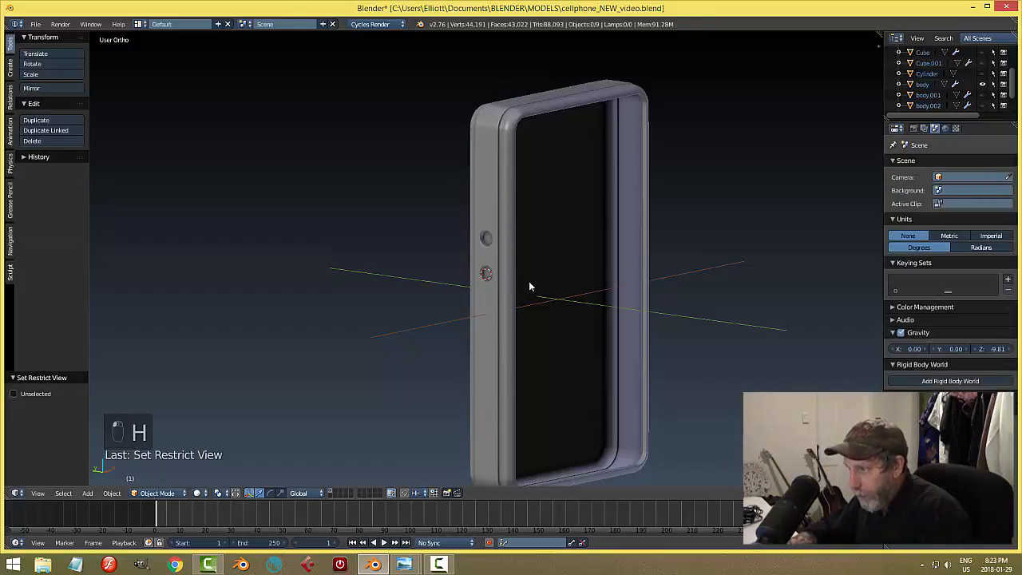
{"action": "key", "text": "ctrl+s"}
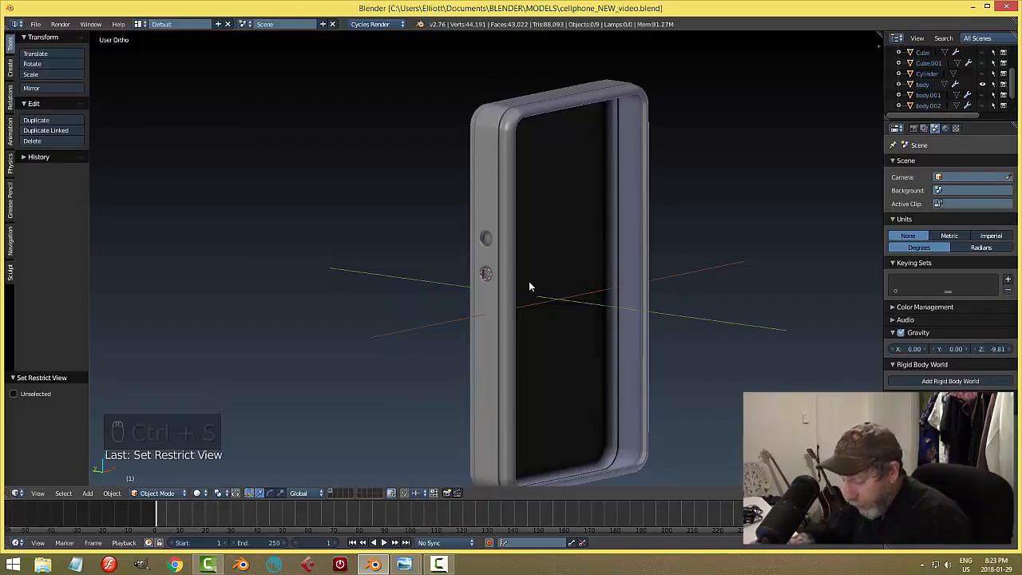
Step: Put the phone body in Edit Mode in the left view and check the lower round detail in wireframe, ending in solid shading
{"action": "key", "text": "ctrl+KP_3"}
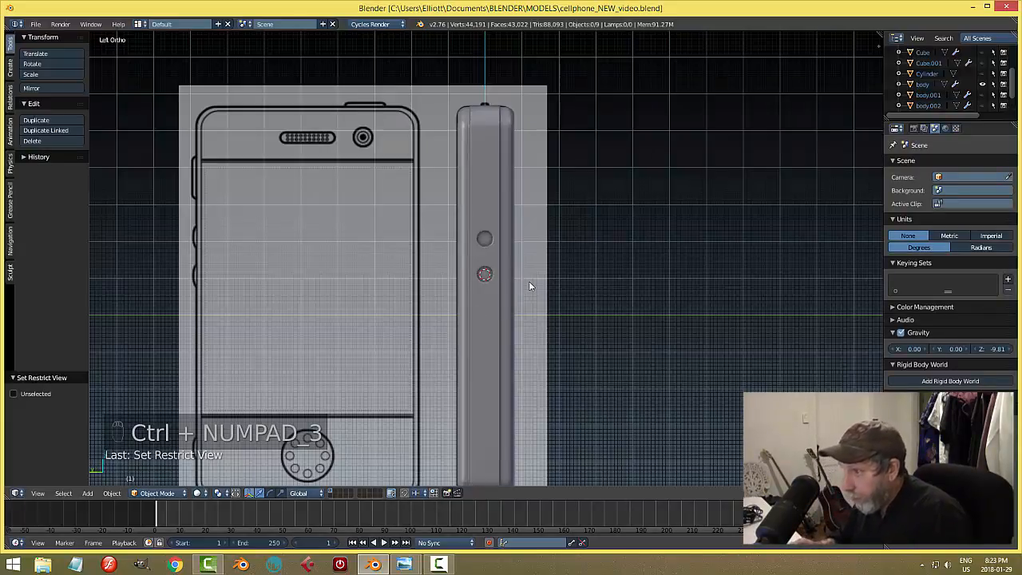
{"action": "middle_click_drag", "start_coordinate": [544, 354], "coordinate": [561, 226], "text": "shift"}
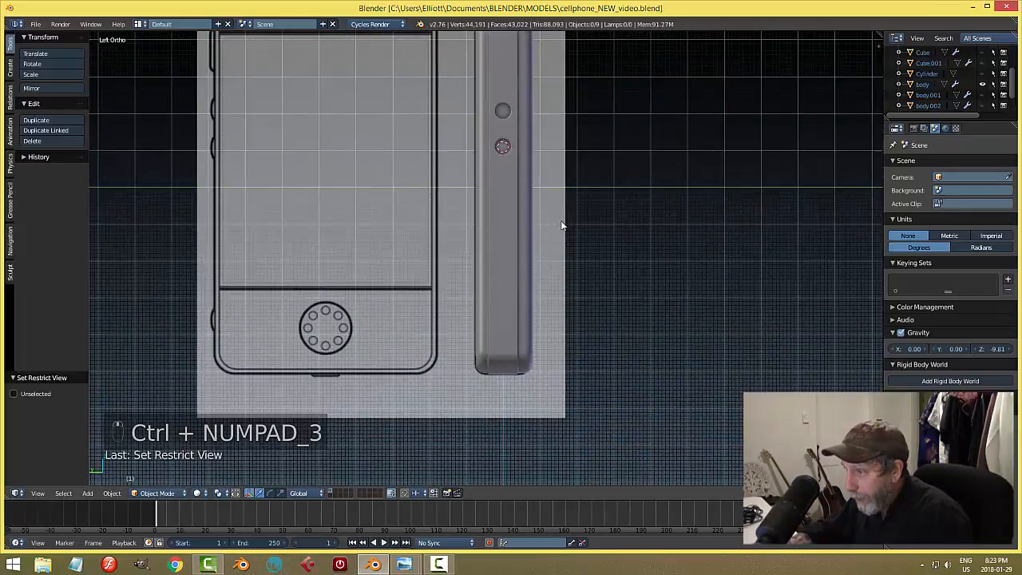
{"action": "key", "text": "Tab"}
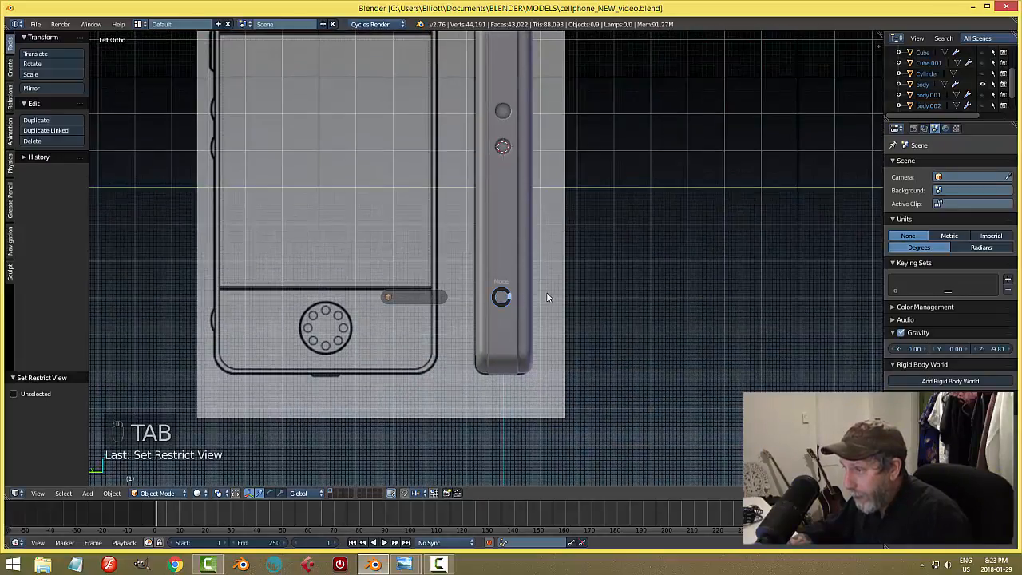
{"action": "right_click", "coordinate": [500, 268]}
{"action": "key", "text": "Tab"}
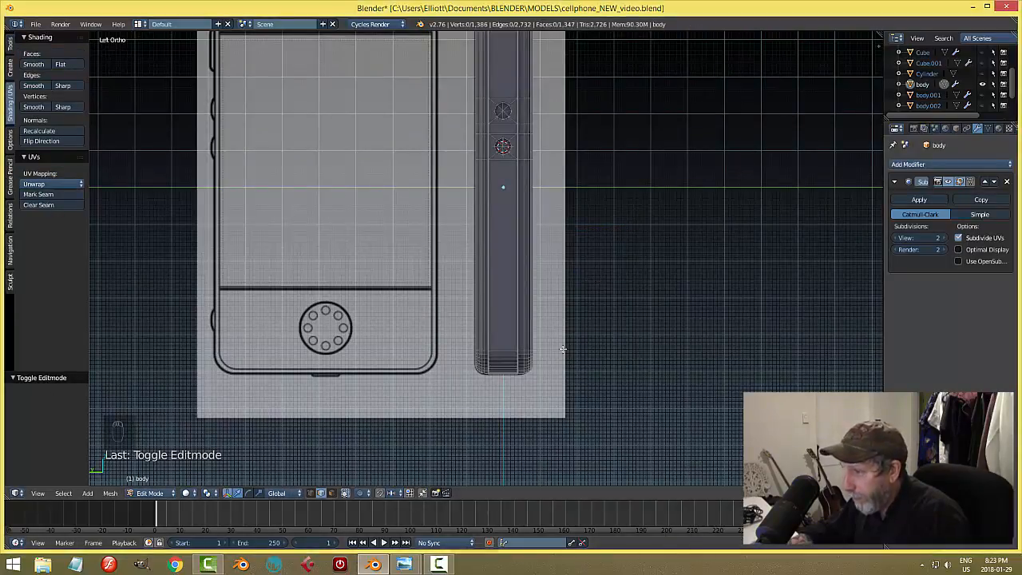
{"action": "left_click", "coordinate": [623, 327]}
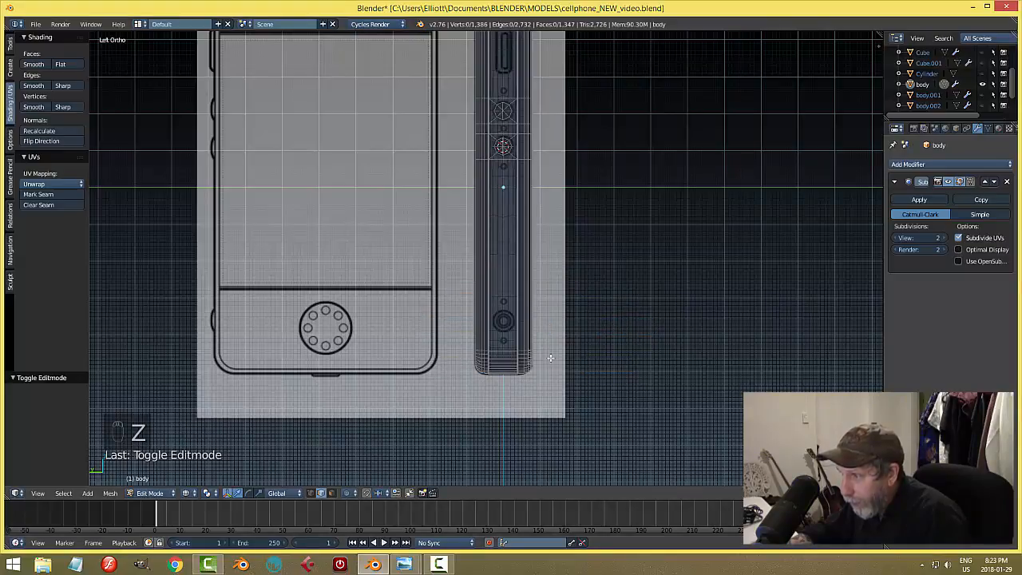
{"action": "scroll", "coordinate": [544, 359], "scroll_direction": "up", "scroll_amount": 1}
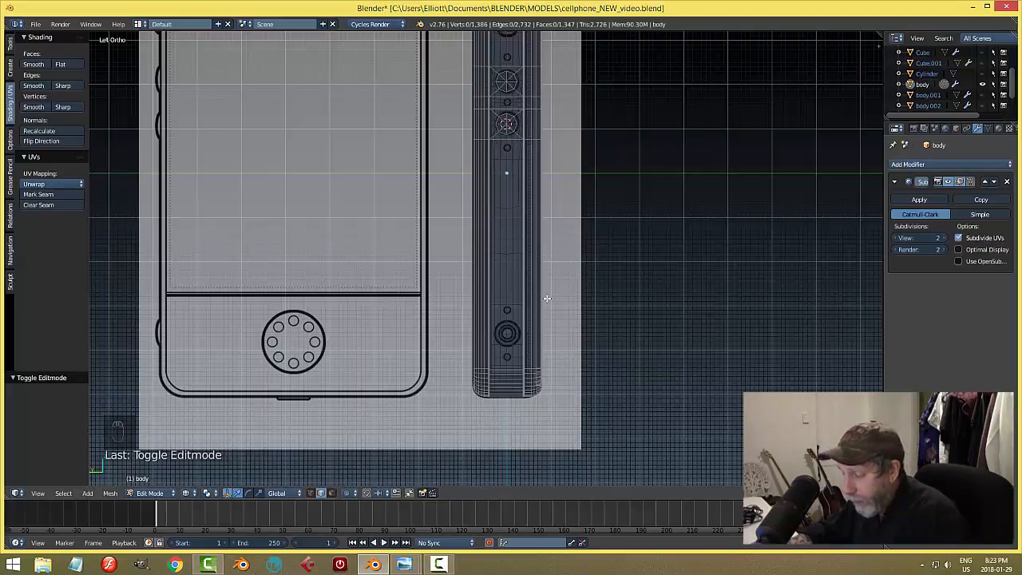
{"action": "key", "text": "z"}
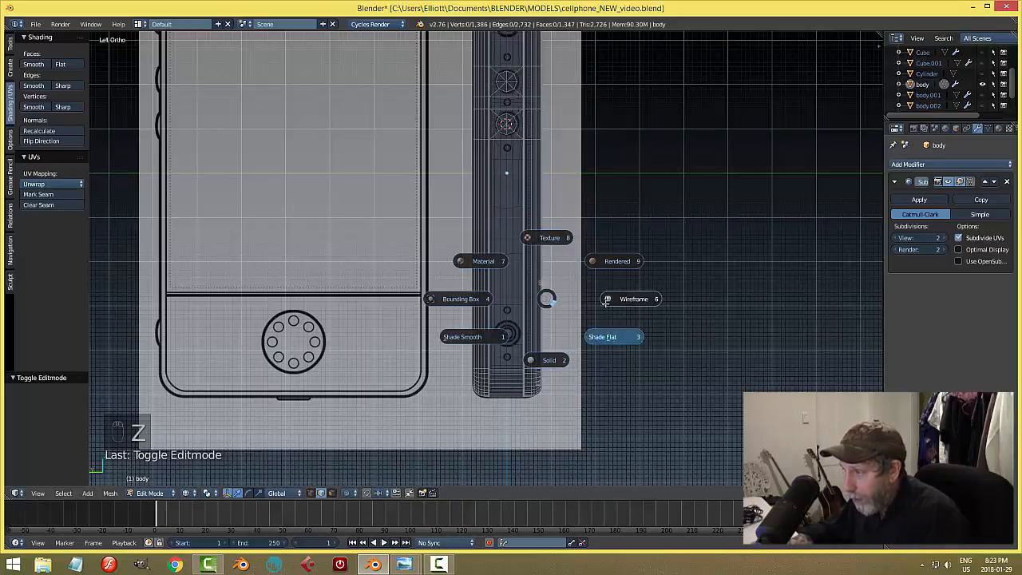
{"action": "left_click", "coordinate": [548, 359]}
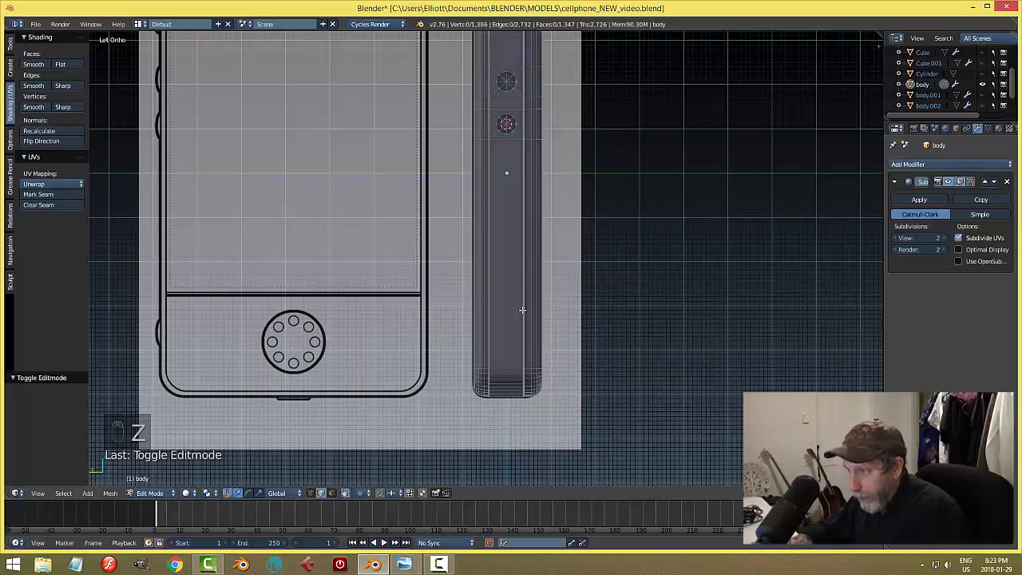
Step: Add a horizontal loop cut across the lower half of the body's side and flatten it by scaling to 0 along Z
{"action": "key", "text": "ctrl+r"}
{"action": "left_click", "coordinate": [521, 319]}
{"action": "left_click", "coordinate": [520, 339]}
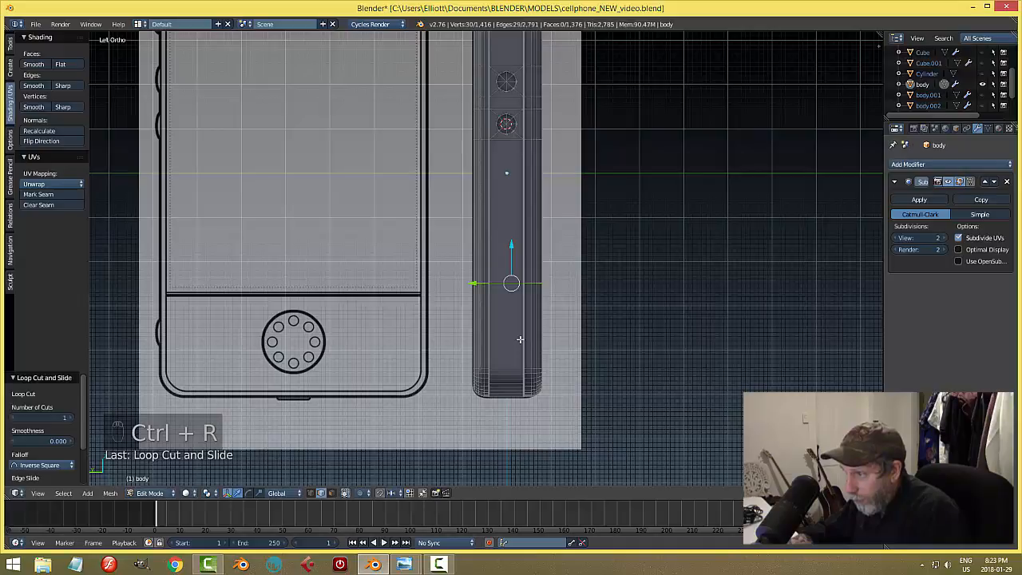
{"action": "key", "text": "s"}
{"action": "key", "text": "z"}
{"action": "key", "text": "0"}
{"action": "key", "text": "Return"}
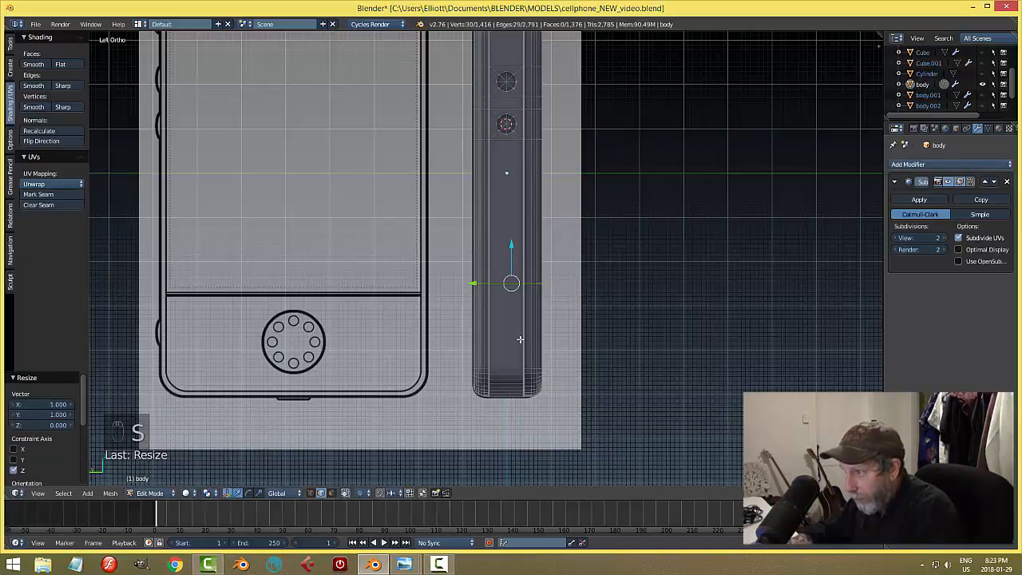
{"action": "key", "text": "a"}
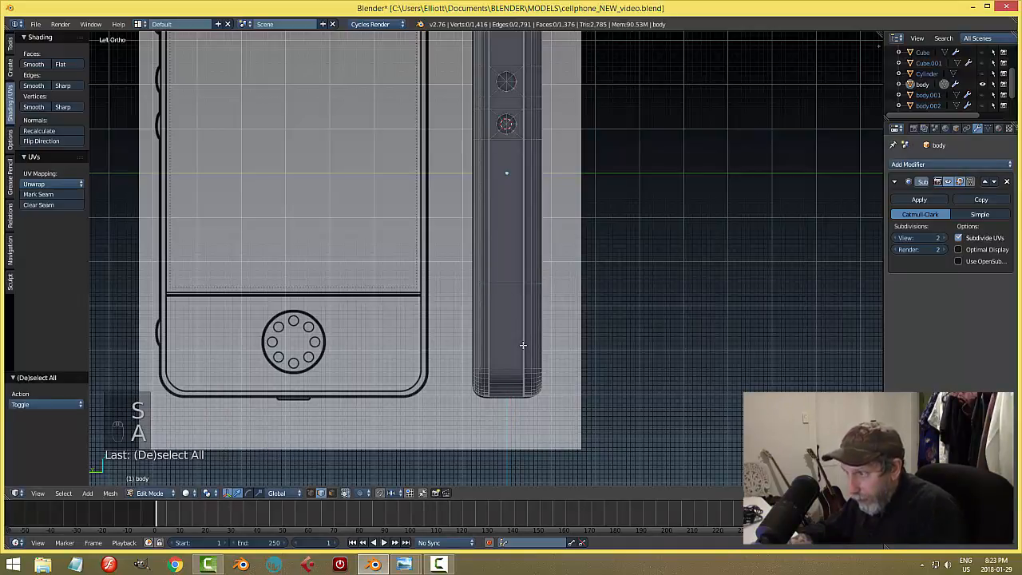
Step: Add a second horizontal loop cut between the new loop and the body's lower end, and deselect everything
{"action": "key", "text": "ctrl+r"}
{"action": "left_click", "coordinate": [523, 345]}
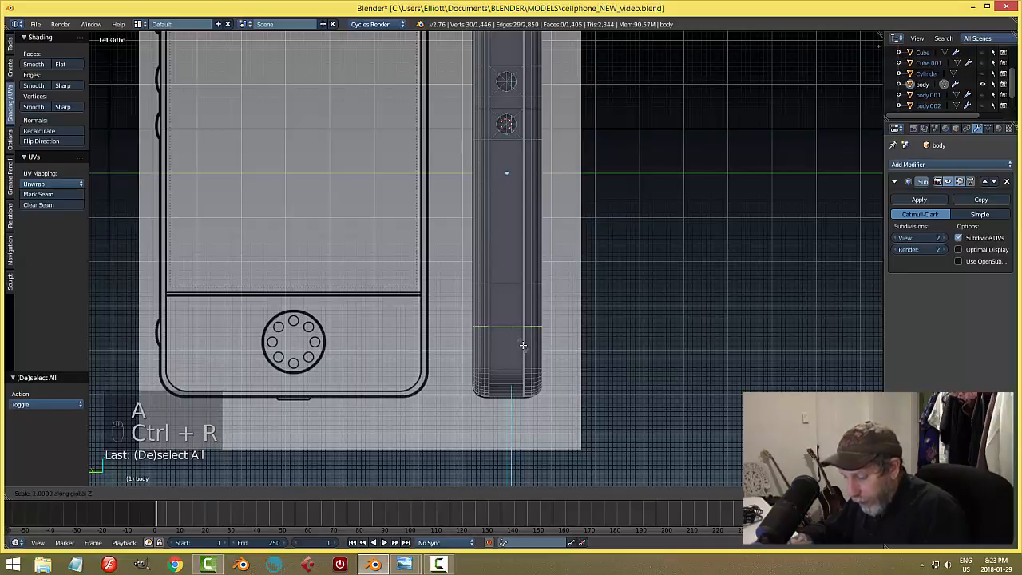
{"action": "left_click", "coordinate": [523, 345]}
{"action": "key", "text": "a"}
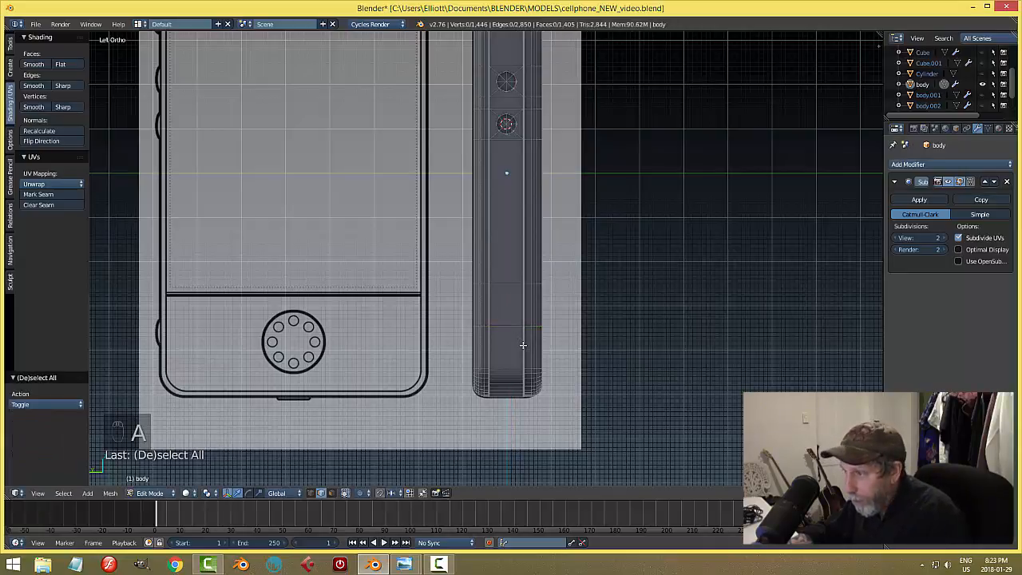
Step: In wireframe, move the lower loop just below the large round detail and the upper loop -0.761 along Z to just above it
{"action": "key", "text": "z"}
{"action": "left_click", "coordinate": [597, 346]}
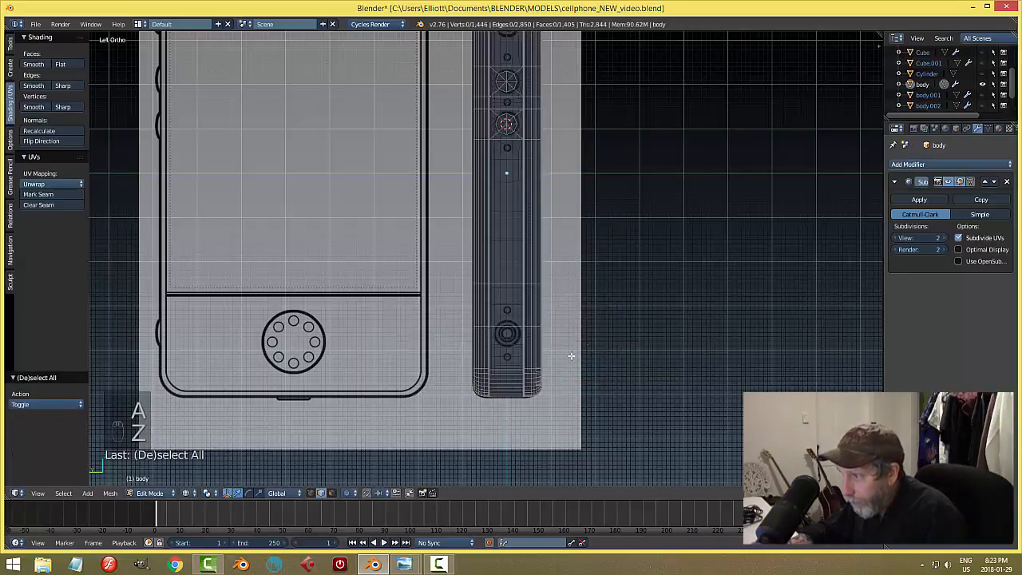
{"action": "scroll", "coordinate": [551, 361], "scroll_direction": "up", "scroll_amount": 2}
{"action": "right_click", "coordinate": [526, 356], "text": "alt"}
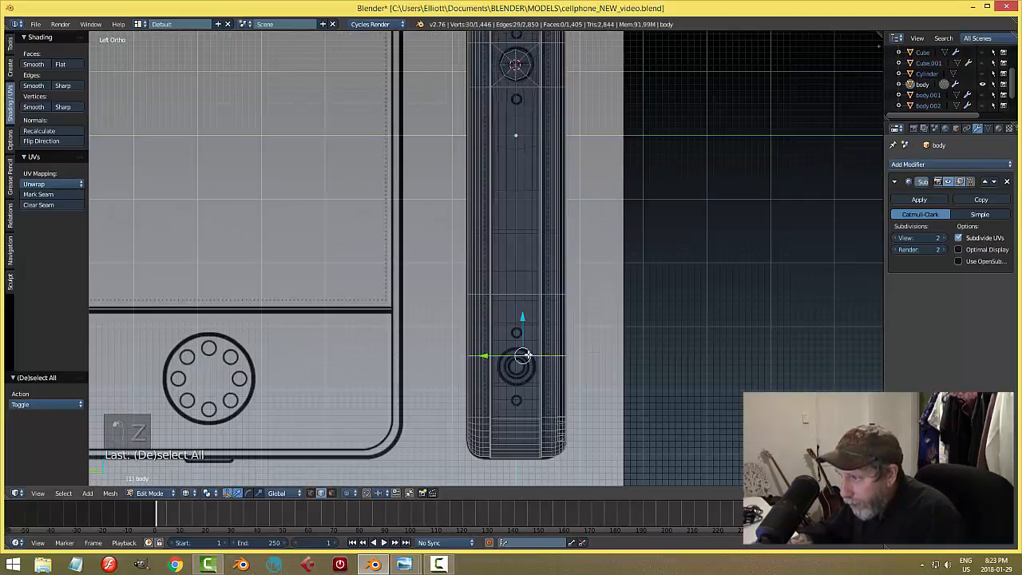
{"action": "left_click_drag", "start_coordinate": [523, 318], "coordinate": [523, 353]}
{"action": "key", "text": "a"}
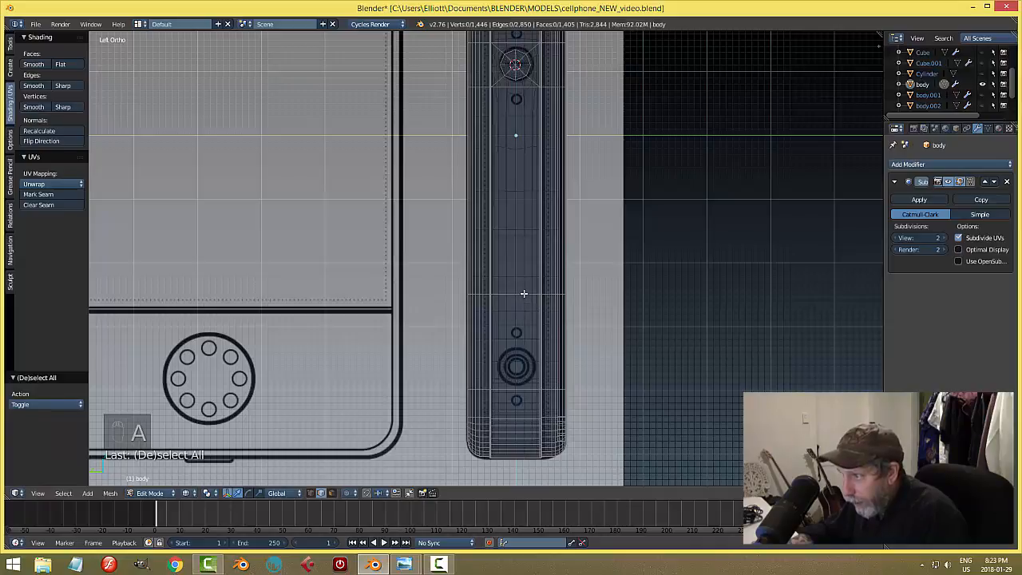
{"action": "right_click", "coordinate": [527, 293], "text": "alt"}
{"action": "left_click_drag", "start_coordinate": [523, 256], "coordinate": [523, 305]}
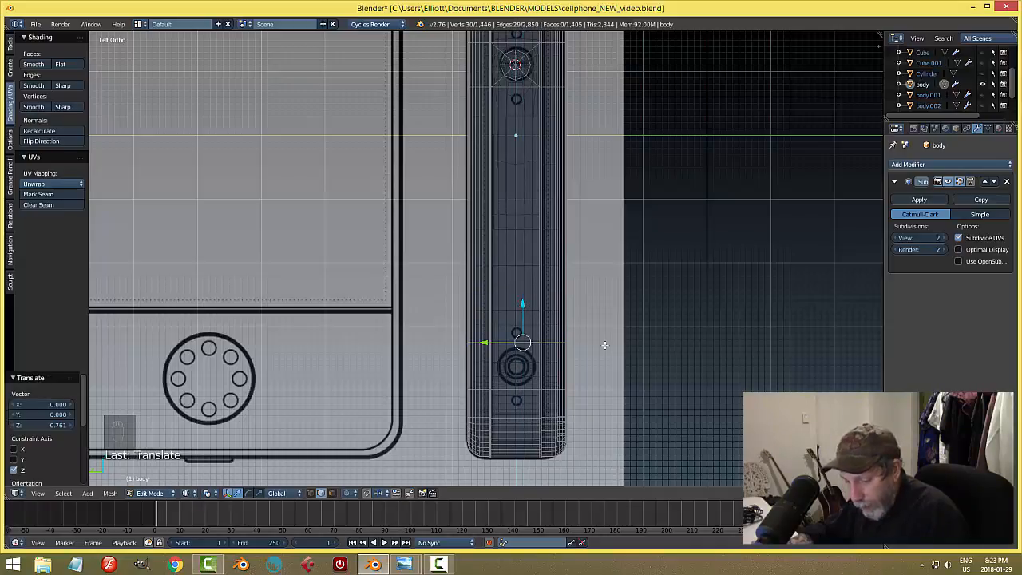
{"action": "key", "text": "a"}
Step: Return to solid shading, select the square side face between the two loops, and inset it by about 0.0465
{"action": "key", "text": "z"}
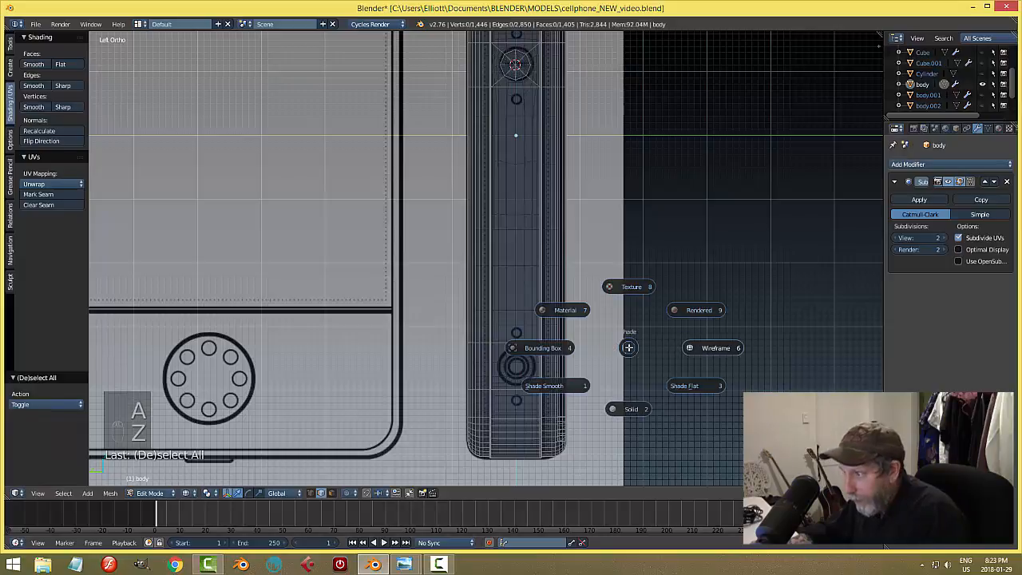
{"action": "left_click", "coordinate": [628, 407]}
{"action": "key", "text": "ctrl+Tab"}
{"action": "left_click", "coordinate": [606, 419]}
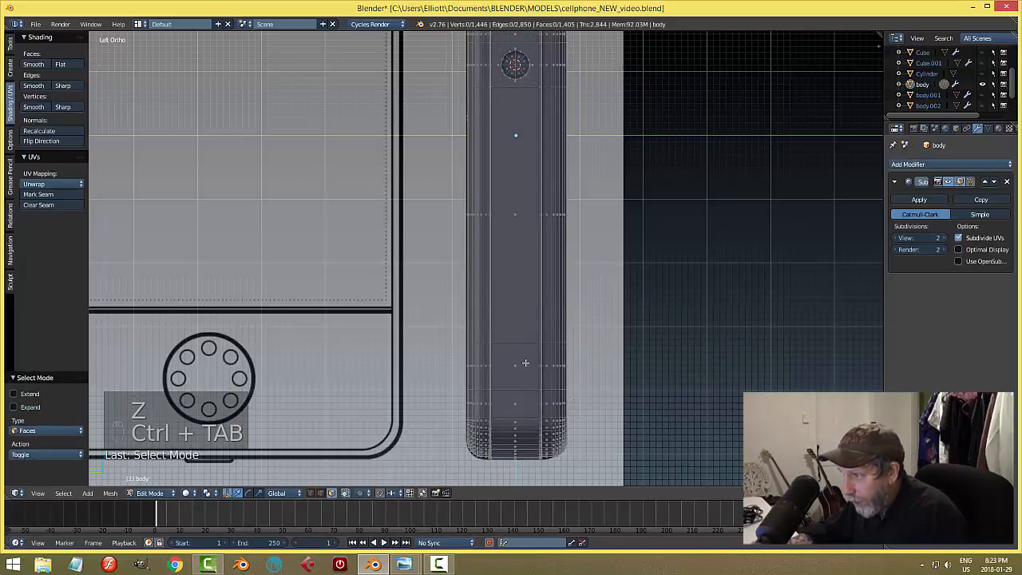
{"action": "right_click", "coordinate": [517, 363]}
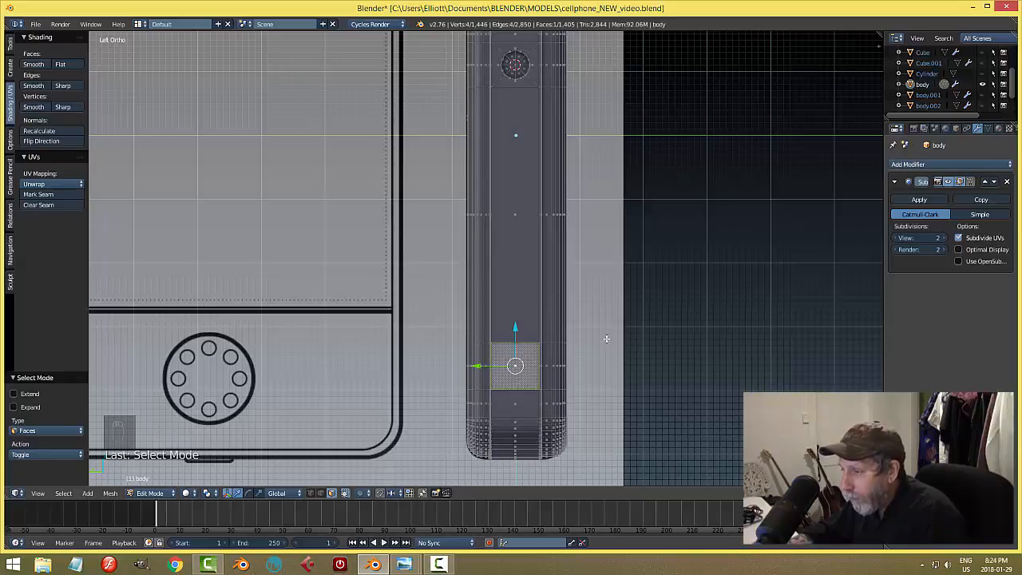
{"action": "key", "text": "i"}
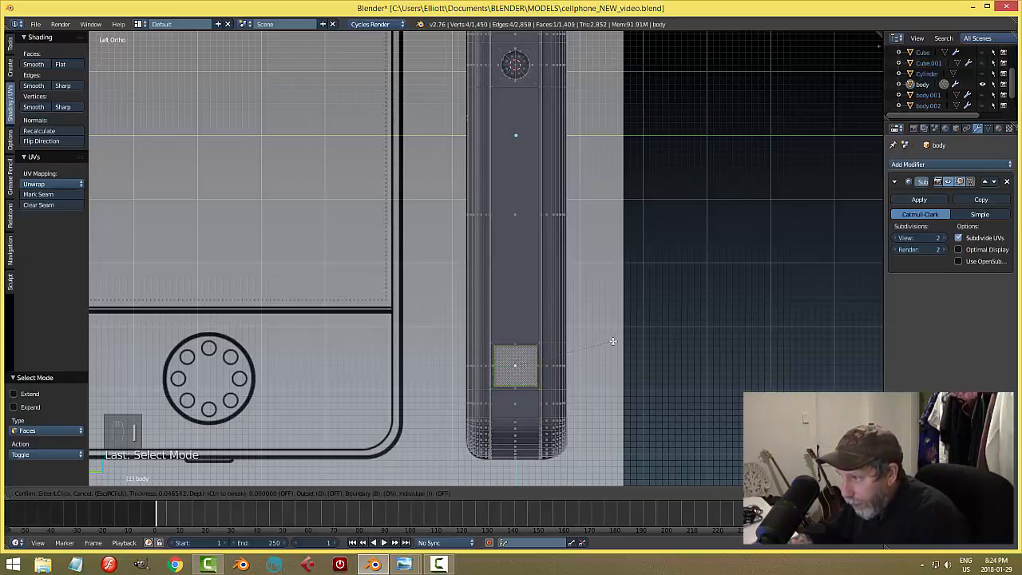
{"action": "left_click", "coordinate": [613, 341]}
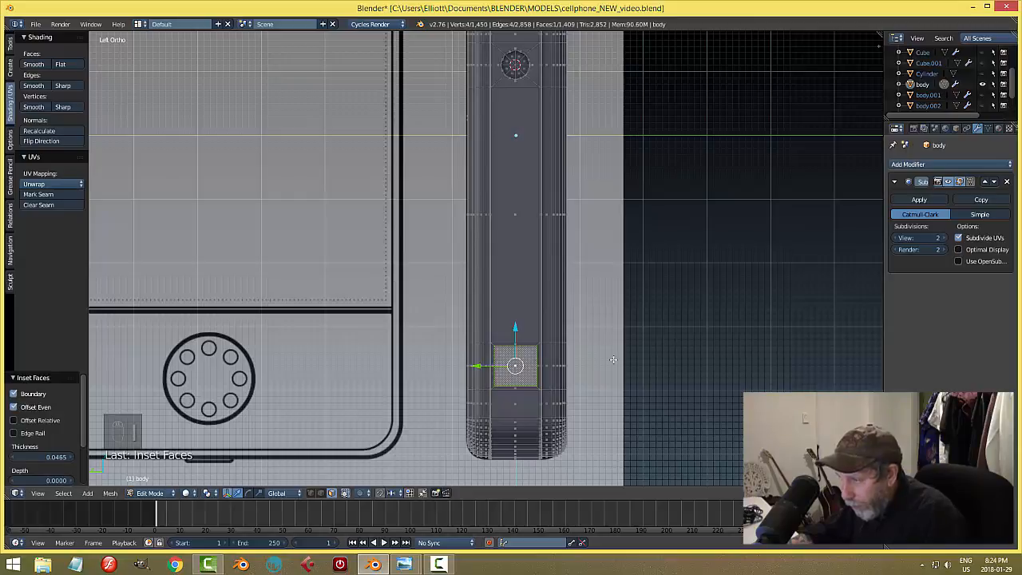
Step: Subdivide the inset face once, and select its centre vertex in vertex mode
{"action": "key", "text": "w"}
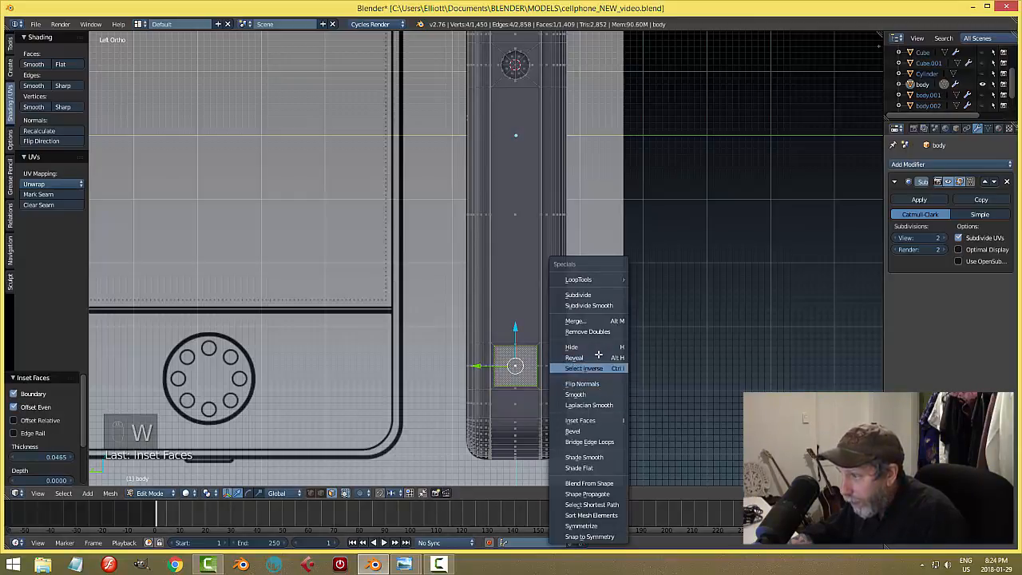
{"action": "left_click", "coordinate": [594, 295]}
{"action": "key", "text": "a"}
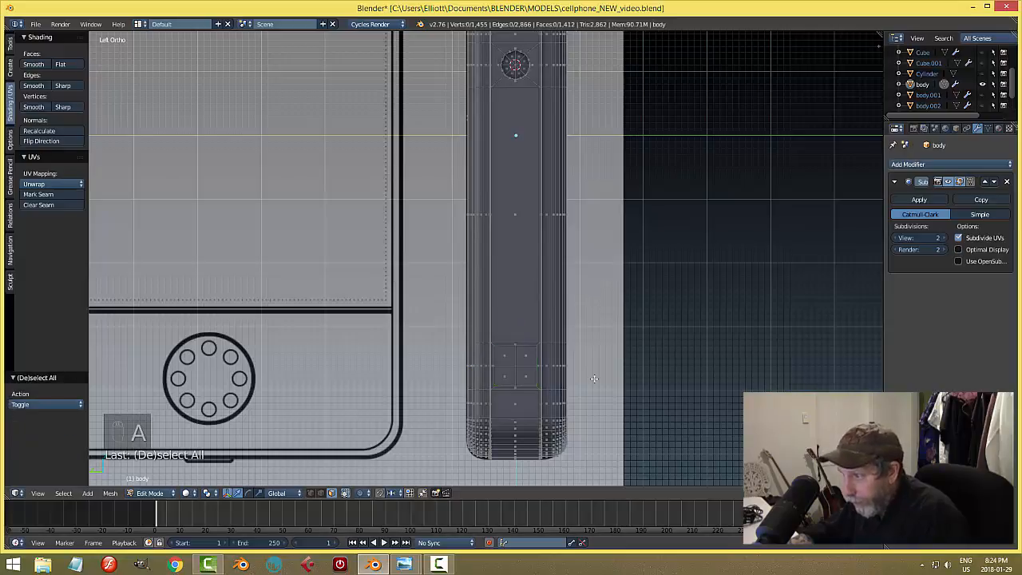
{"action": "key", "text": "ctrl+Tab"}
{"action": "left_click", "coordinate": [547, 370]}
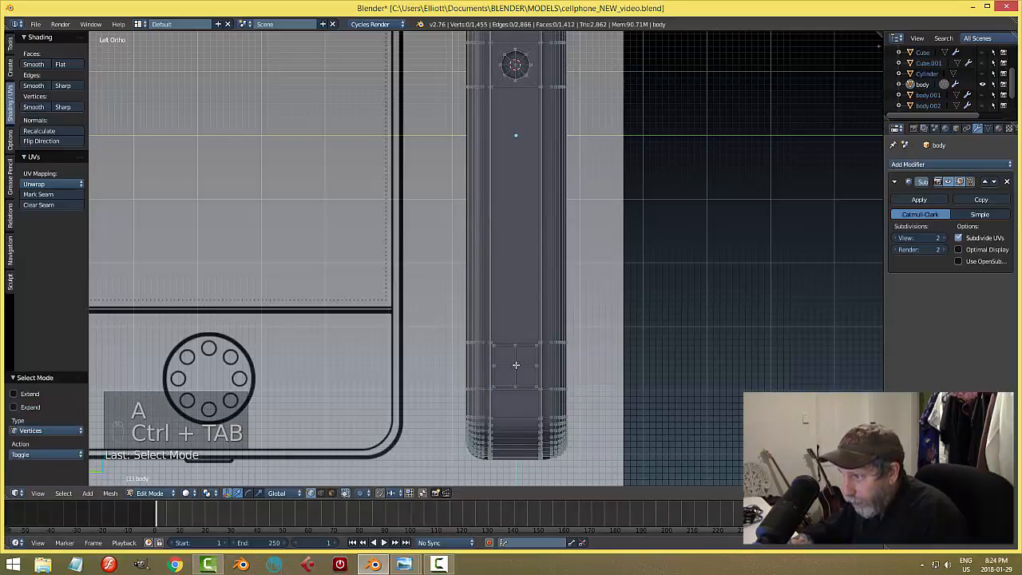
{"action": "right_click", "coordinate": [516, 365]}
{"action": "key", "text": "KP_Decimal"}
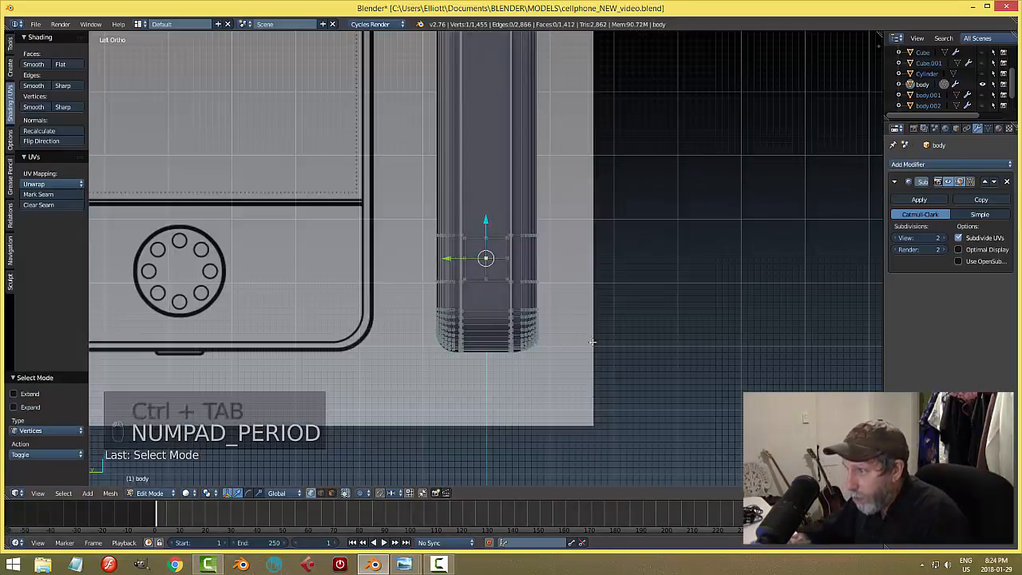
{"action": "key", "text": "x"}
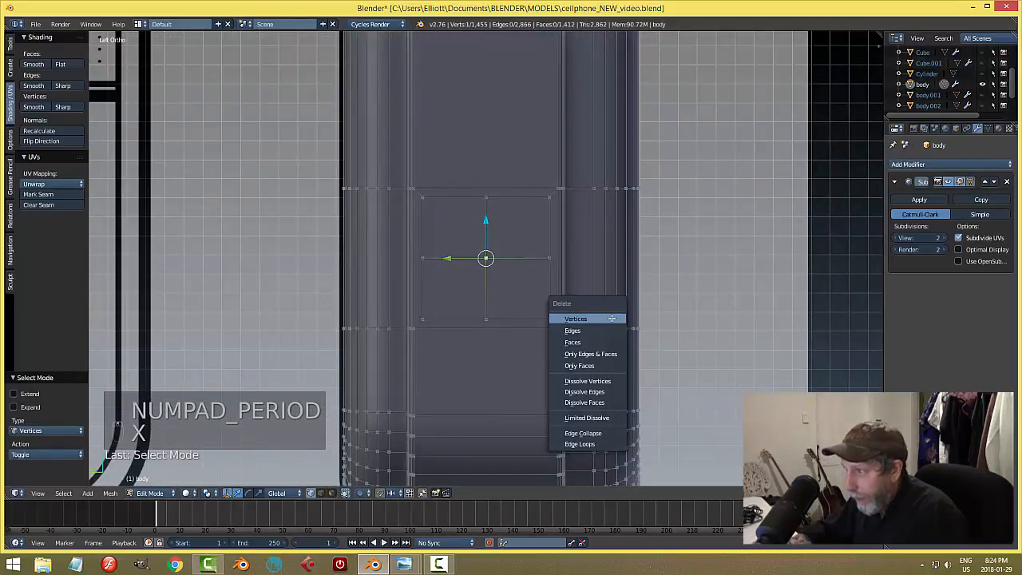
{"action": "left_click", "coordinate": [611, 318]}
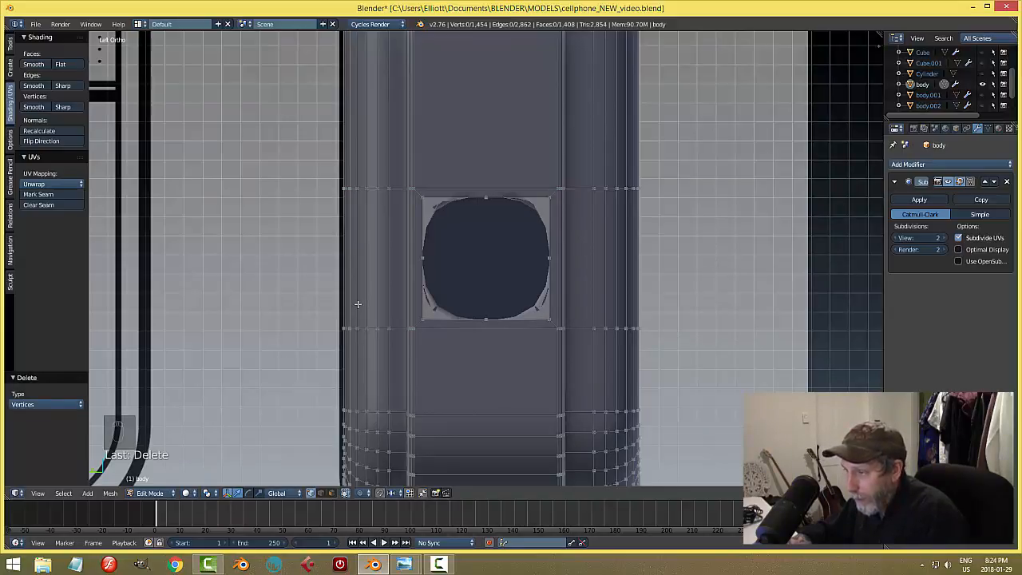
{"action": "key", "text": "ctrl+z"}
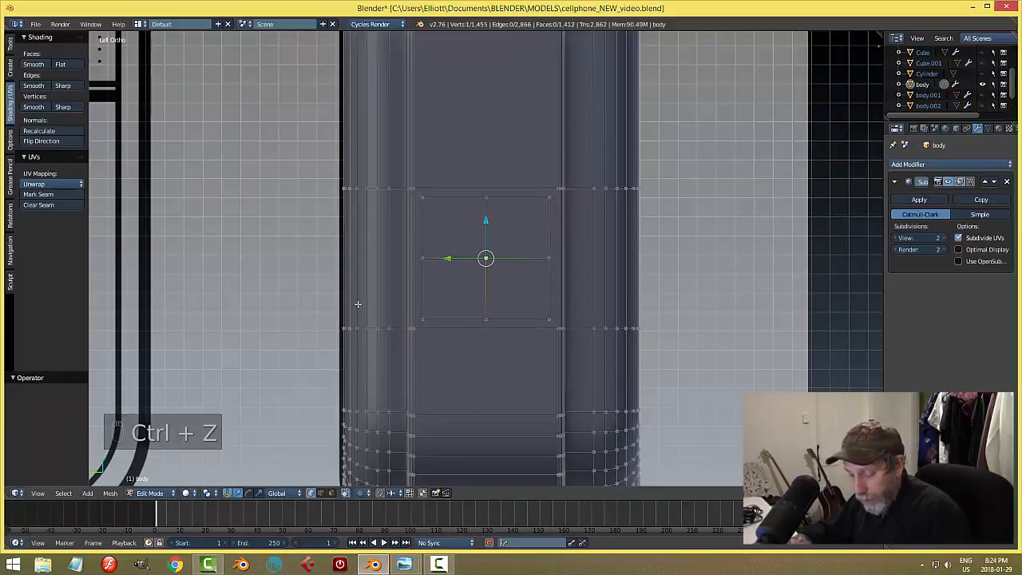
Step: Snap the 3D cursor to the centre vertex, delete that vertex to open a hole, and save over cellphone_NEW_video.blend
{"action": "key", "text": "shift+s"}
{"action": "left_click", "coordinate": [357, 301]}
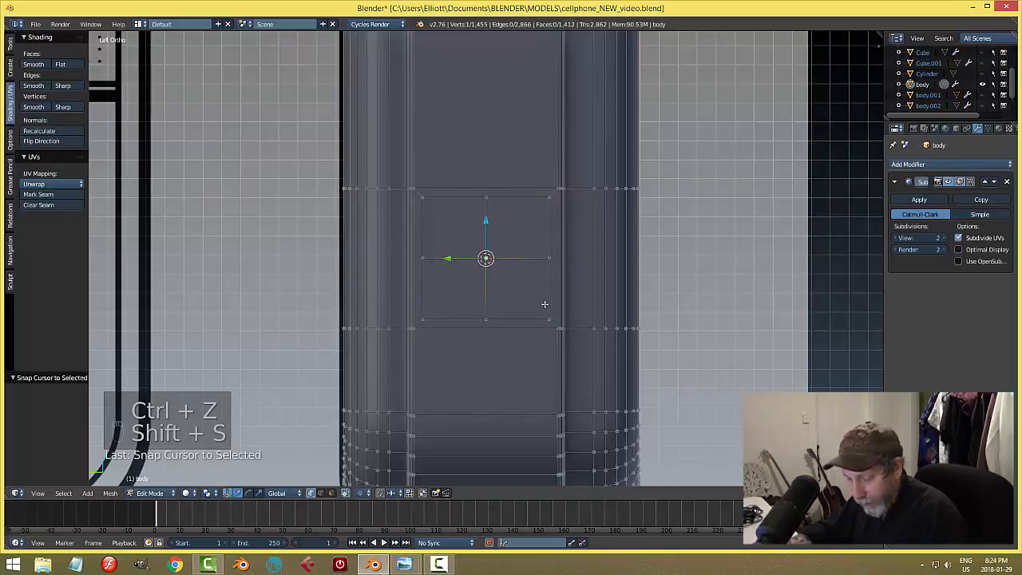
{"action": "key", "text": "x"}
{"action": "left_click", "coordinate": [544, 305]}
{"action": "key", "text": "ctrl+s"}
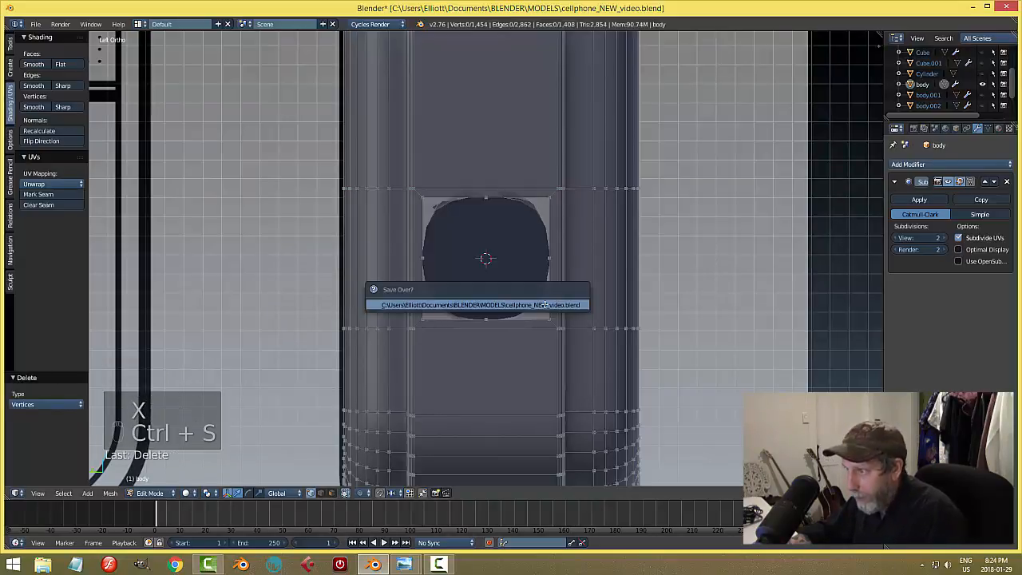
Step: Add an 8-vertex mesh circle at the 3D cursor and rotate it 90° about the Y axis
{"action": "key", "text": "shift+a"}
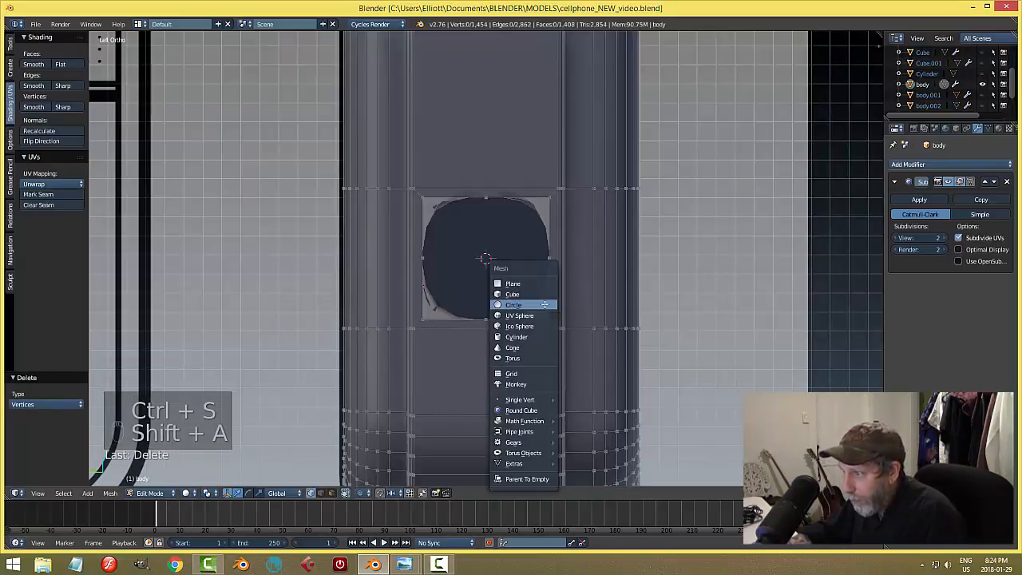
{"action": "left_click", "coordinate": [545, 303]}
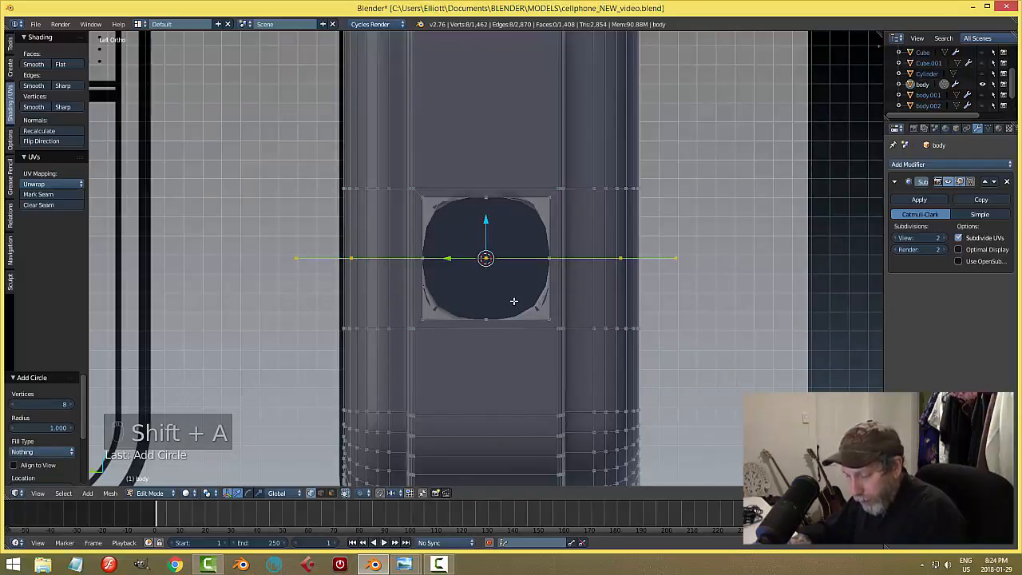
{"action": "key", "text": "r"}
{"action": "key", "text": "y"}
{"action": "key", "text": "9"}
{"action": "key", "text": "0"}
{"action": "key", "text": "Return"}
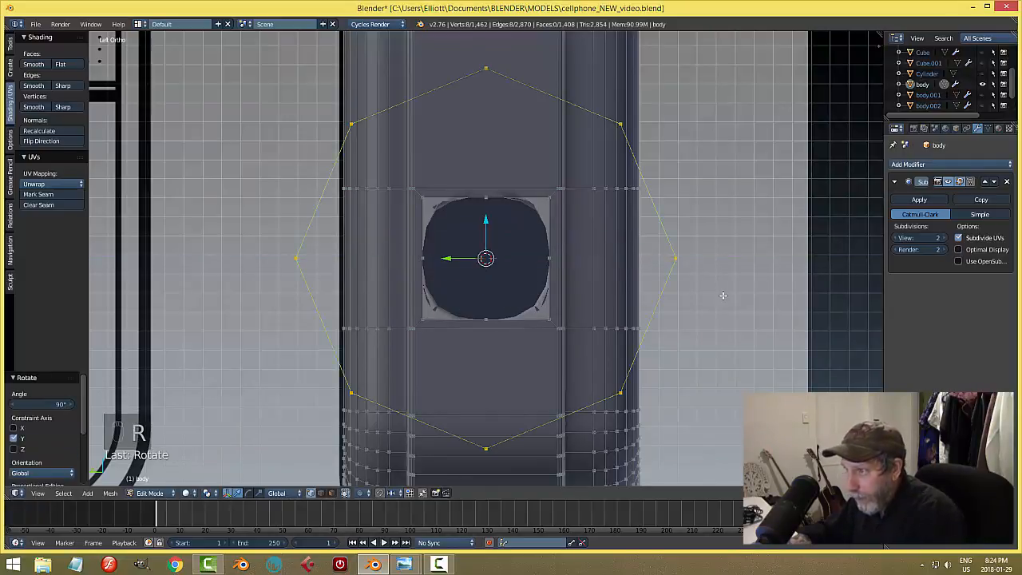
Step: Scale the circle to 0.300 and once more by 1.030, so it fits just inside the square hole
{"action": "key", "text": "s"}
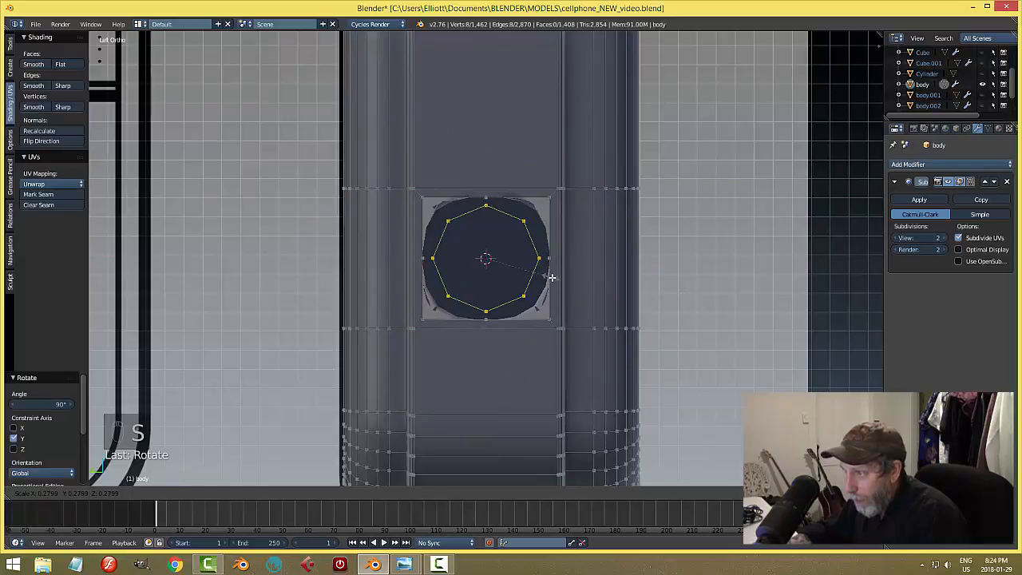
{"action": "left_click", "coordinate": [555, 278]}
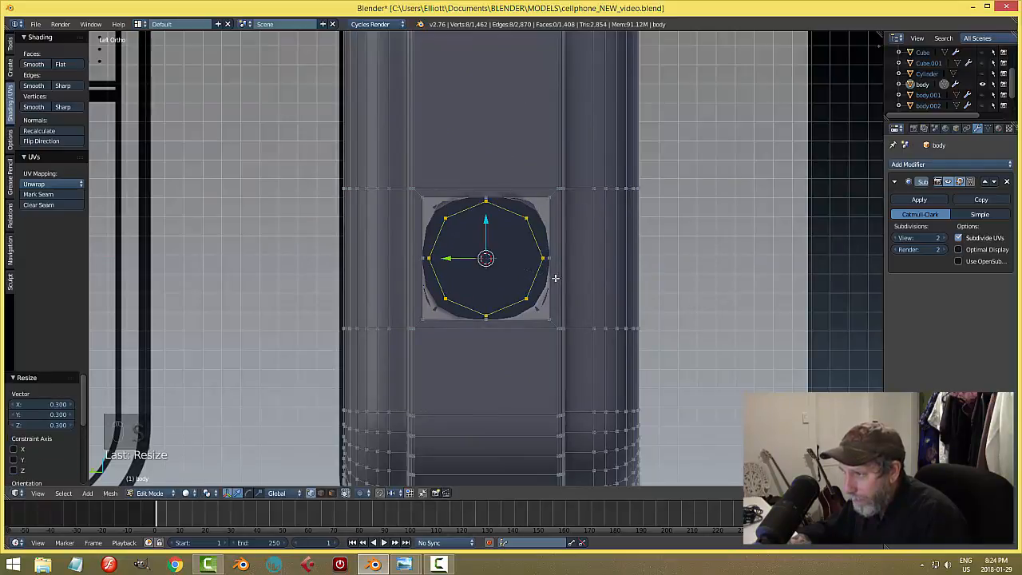
{"action": "scroll", "coordinate": [575, 260], "scroll_direction": "up", "scroll_amount": 5}
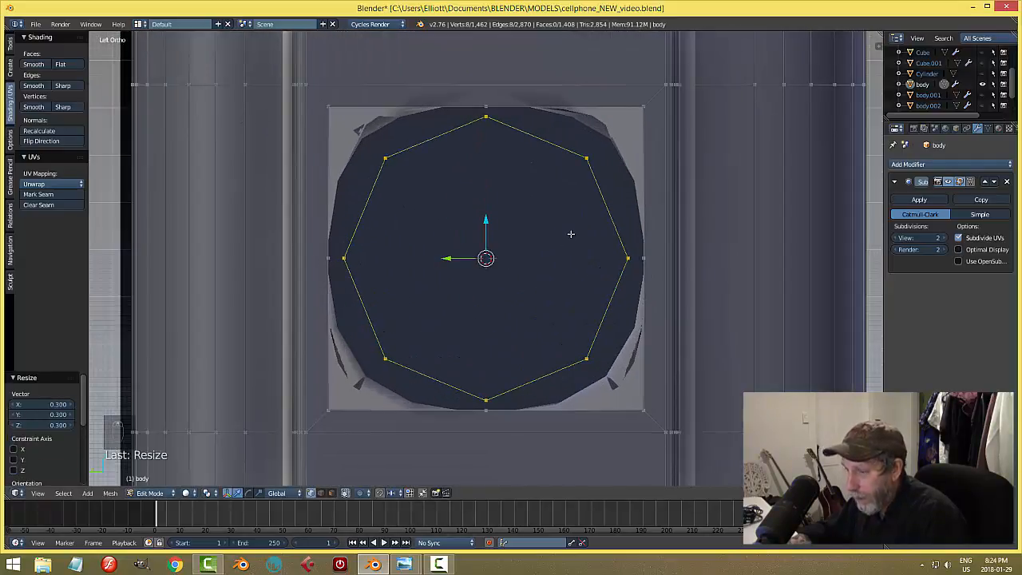
{"action": "key", "text": "s"}
{"action": "right_click", "coordinate": [570, 235]}
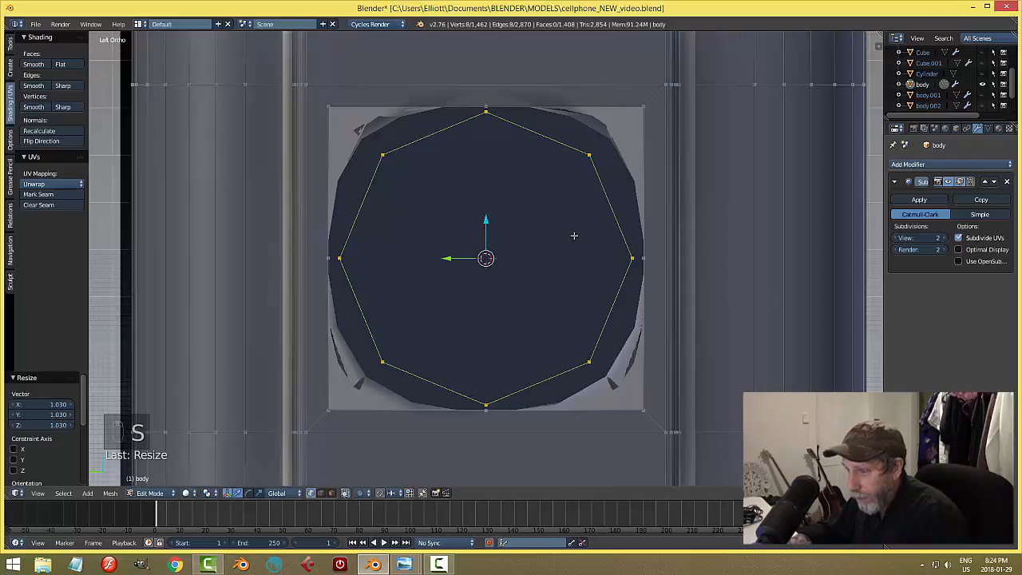
Step: Hide the transform manipulator and select the hole's top midpoint vertex together with the circle's top vertex
{"action": "key", "text": "a"}
{"action": "left_click", "coordinate": [228, 493]}
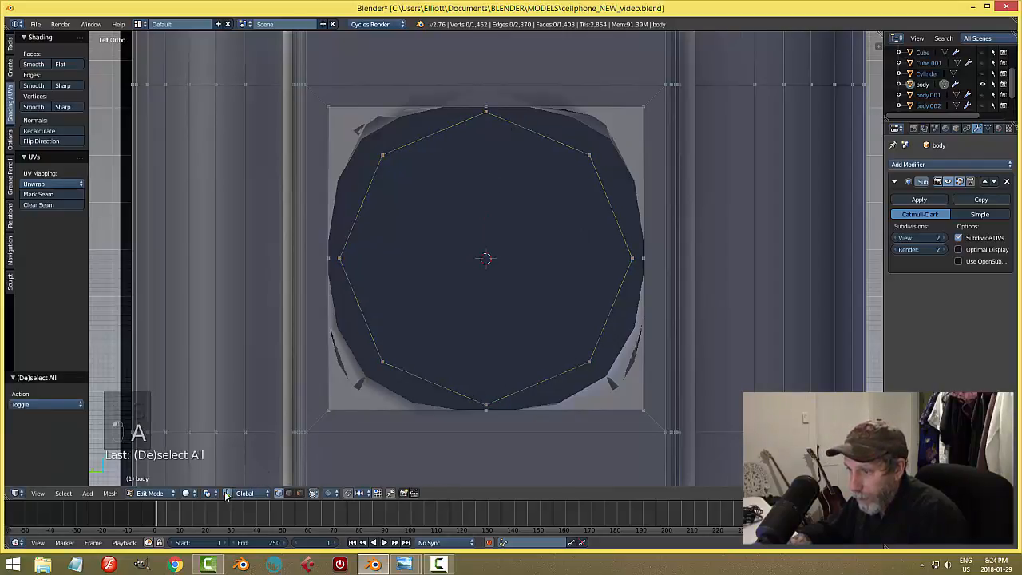
{"action": "right_click", "coordinate": [486, 110]}
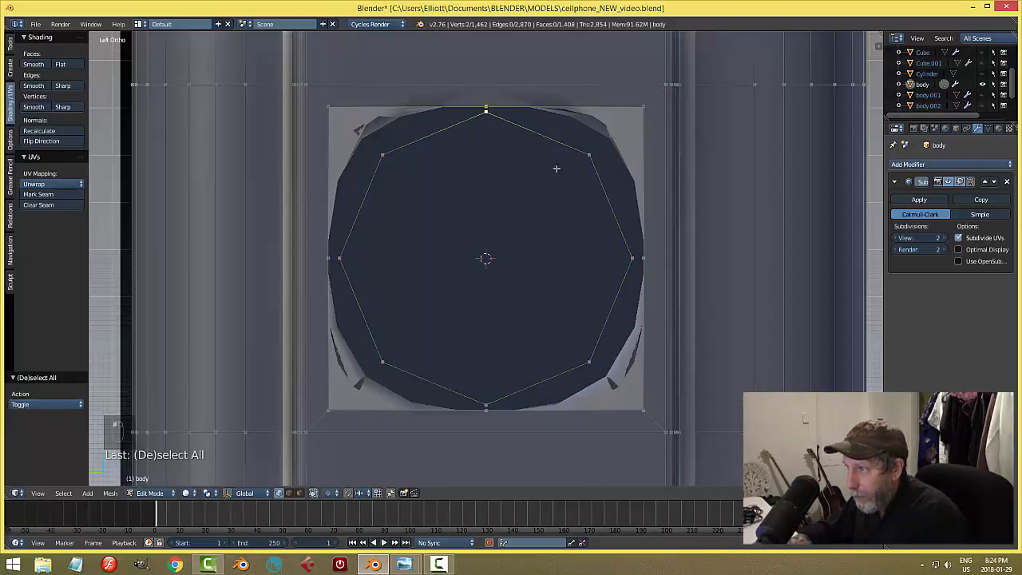
{"action": "key", "text": "alt+m"}
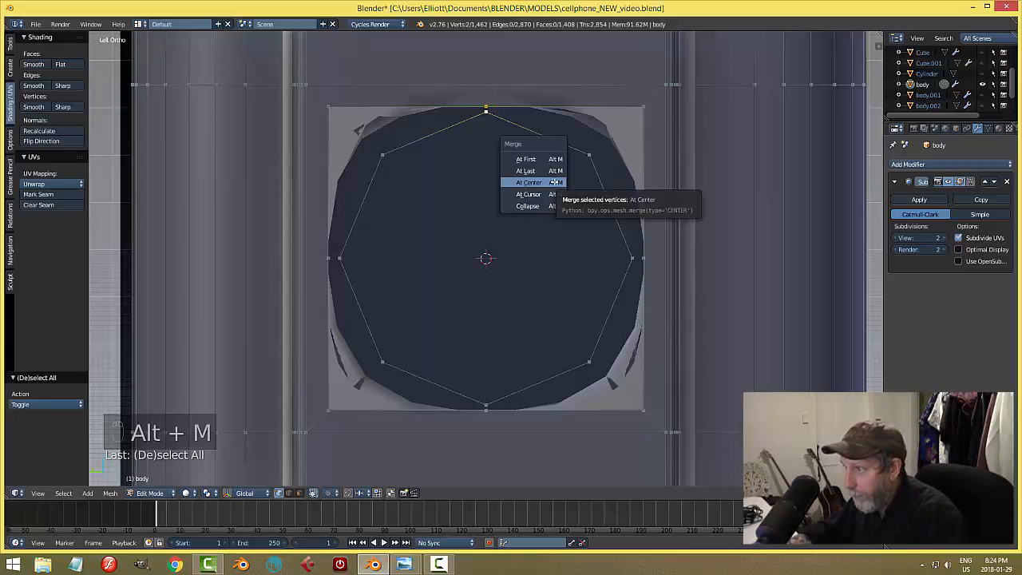
{"action": "left_click", "coordinate": [555, 183]}
{"action": "key", "text": "ctrl+z"}
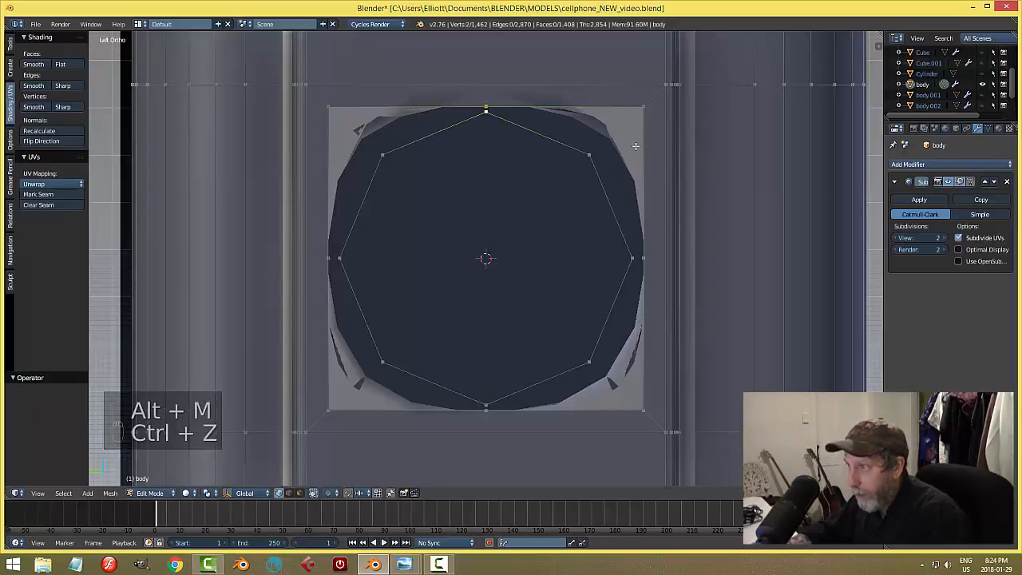
Step: Merge the hole's top midpoint and upper-right corner vertices onto the matching circle vertices with At Last
{"action": "key", "text": "alt+m"}
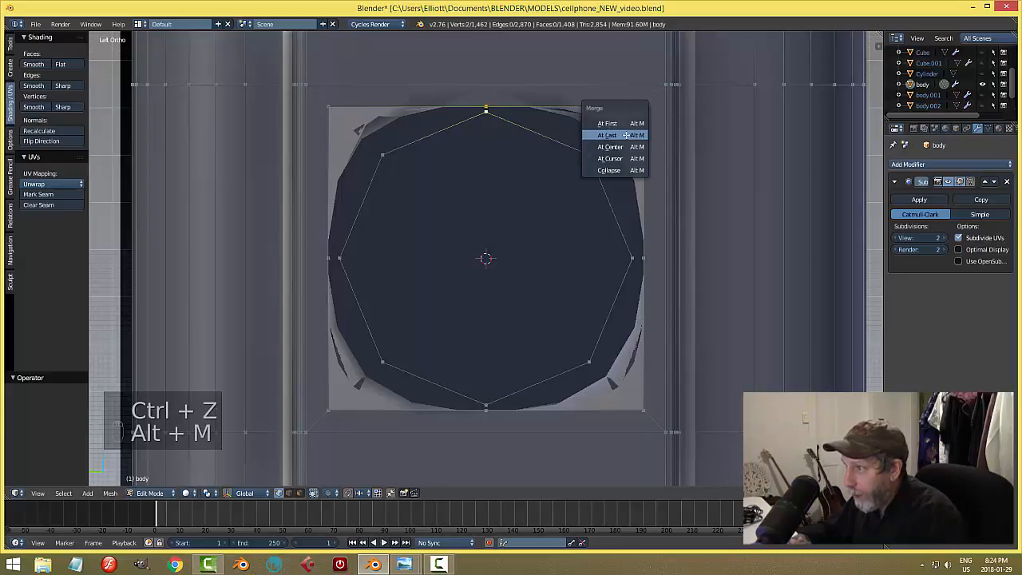
{"action": "left_click", "coordinate": [627, 135]}
{"action": "right_click", "coordinate": [644, 106]}
{"action": "right_click", "coordinate": [606, 156], "text": "shift"}
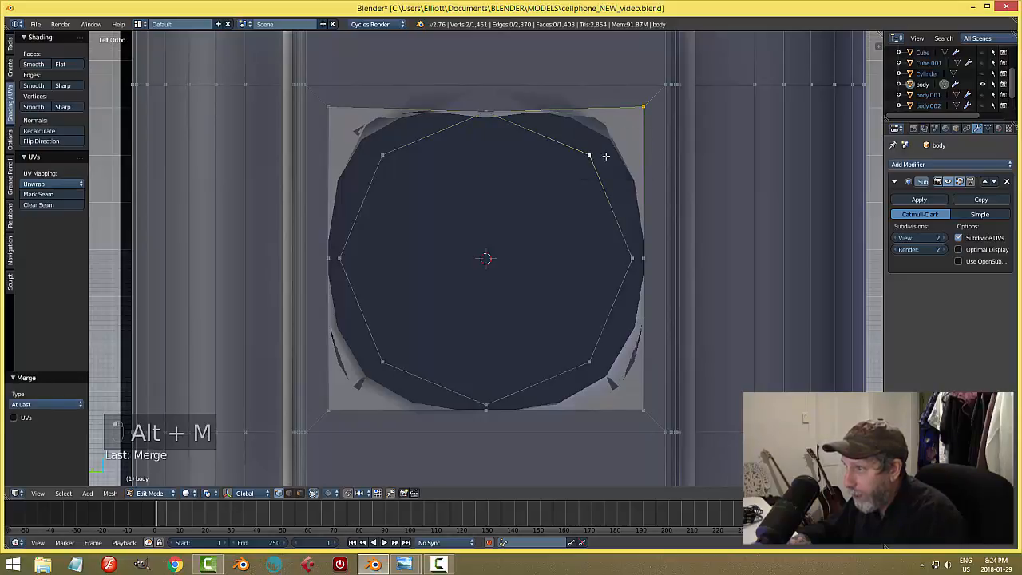
{"action": "key", "text": "alt+m"}
{"action": "left_click", "coordinate": [644, 181]}
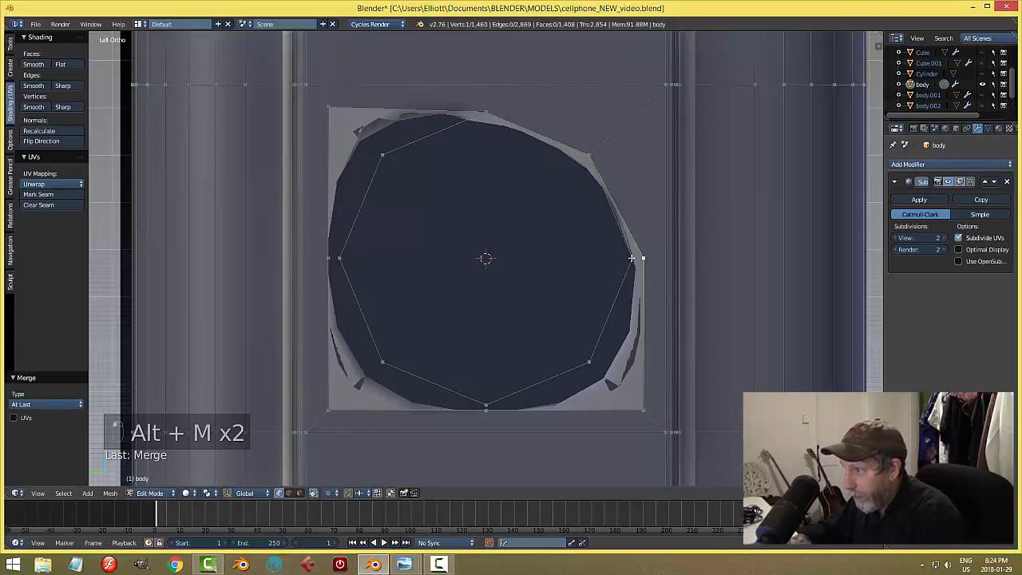
Step: Merge the hole's right midpoint and lower-right corner vertices onto the matching circle vertices with At Last
{"action": "key", "text": "alt+m"}
{"action": "left_click", "coordinate": [671, 262]}
{"action": "right_click", "coordinate": [644, 410]}
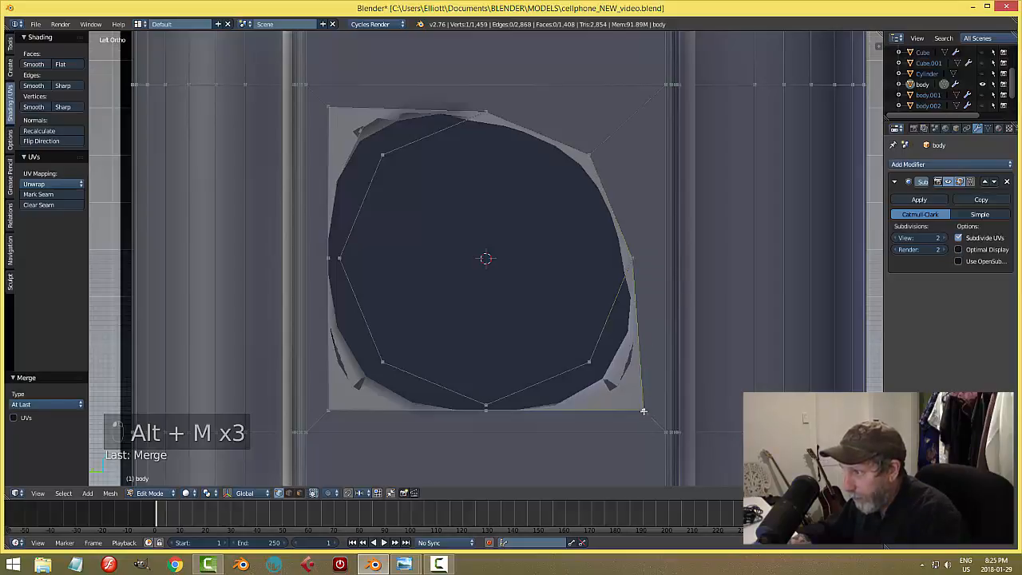
{"action": "right_click", "coordinate": [591, 362], "text": "shift"}
{"action": "key", "text": "alt+m"}
{"action": "left_click", "coordinate": [595, 361]}
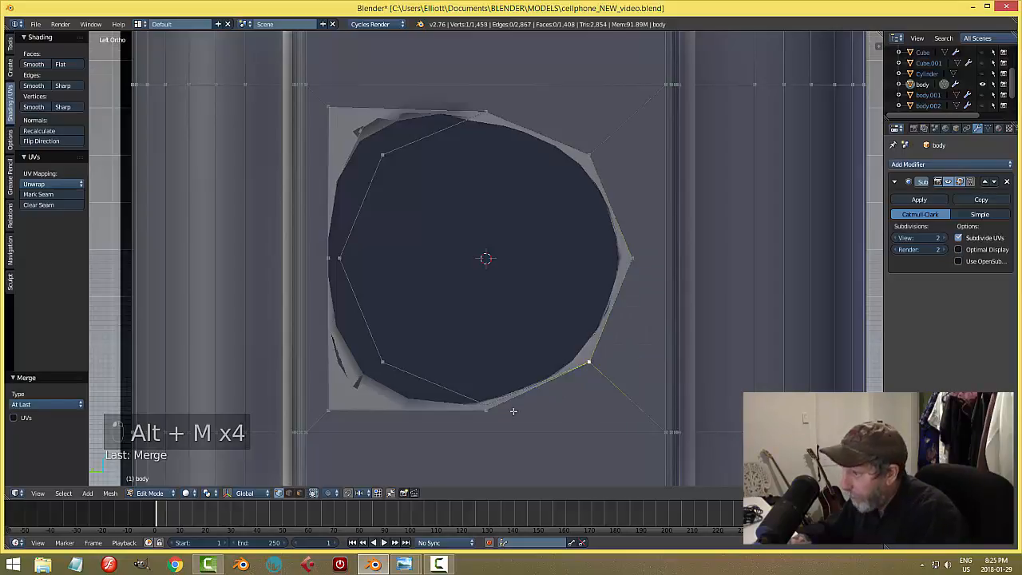
Step: Merge the hole's bottom midpoint and lower-left corner vertices onto the matching circle vertices with At Last
{"action": "right_click", "coordinate": [488, 408]}
{"action": "right_click", "coordinate": [486, 406], "text": "shift"}
{"action": "key", "text": "alt+m"}
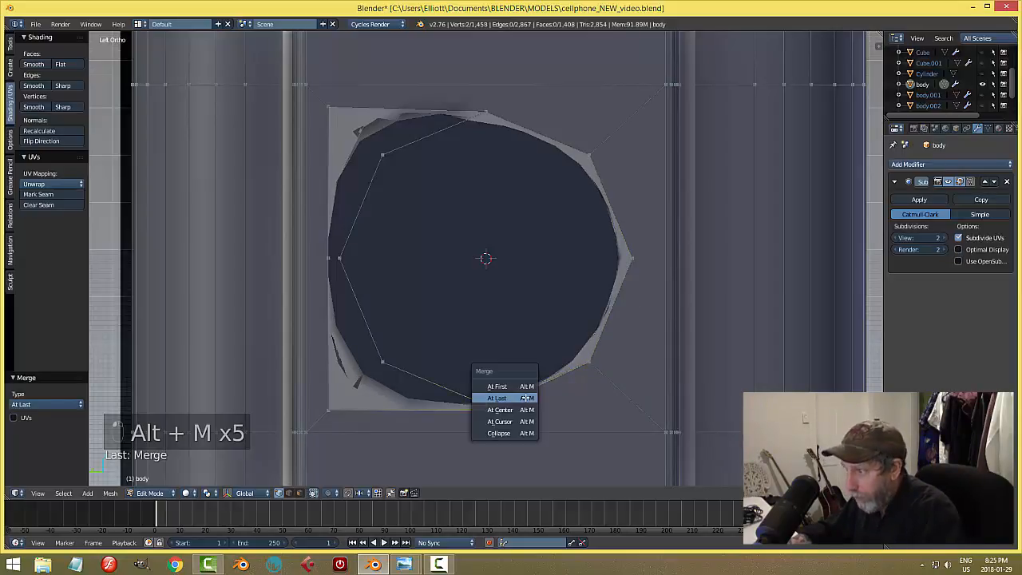
{"action": "left_click", "coordinate": [523, 397]}
{"action": "right_click", "coordinate": [329, 412]}
{"action": "right_click", "coordinate": [385, 361], "text": "shift"}
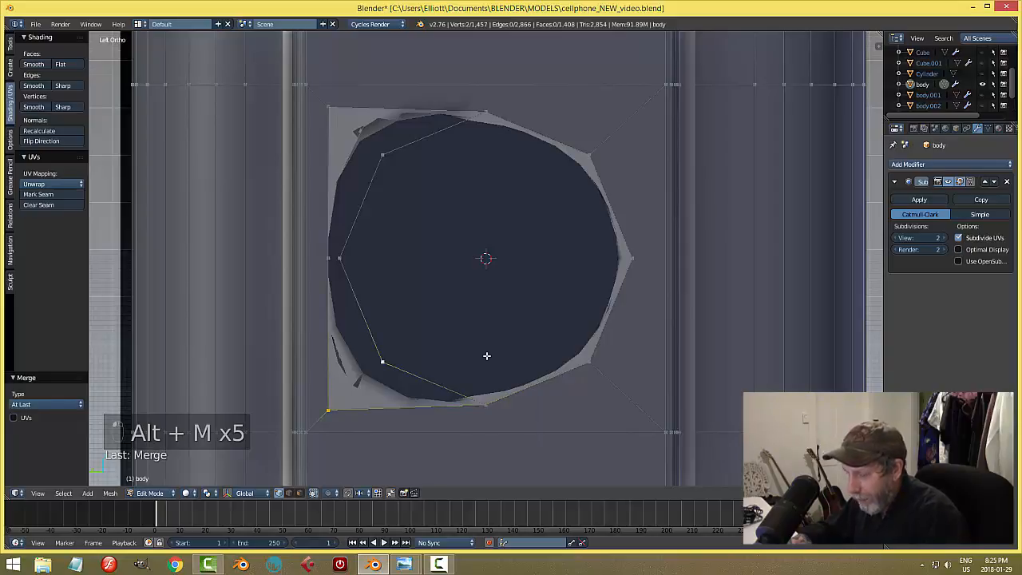
{"action": "key", "text": "alt+m"}
{"action": "left_click", "coordinate": [483, 359]}
Step: Merge the hole's left midpoint and upper-left corner vertices onto the matching circle vertices with At Last
{"action": "right_click", "coordinate": [326, 258]}
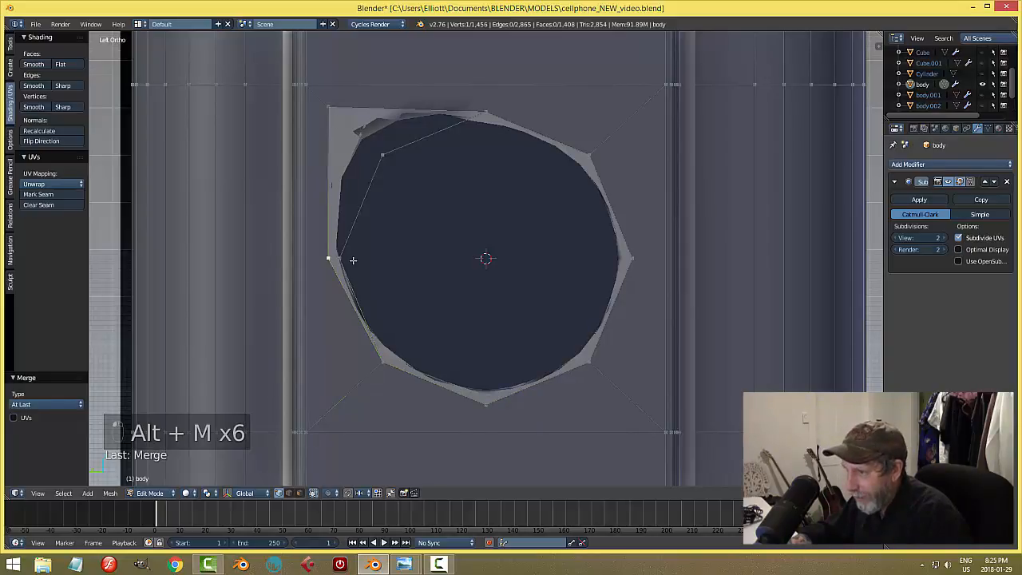
{"action": "right_click", "coordinate": [341, 258], "text": "shift"}
{"action": "key", "text": "alt+m"}
{"action": "left_click", "coordinate": [420, 272]}
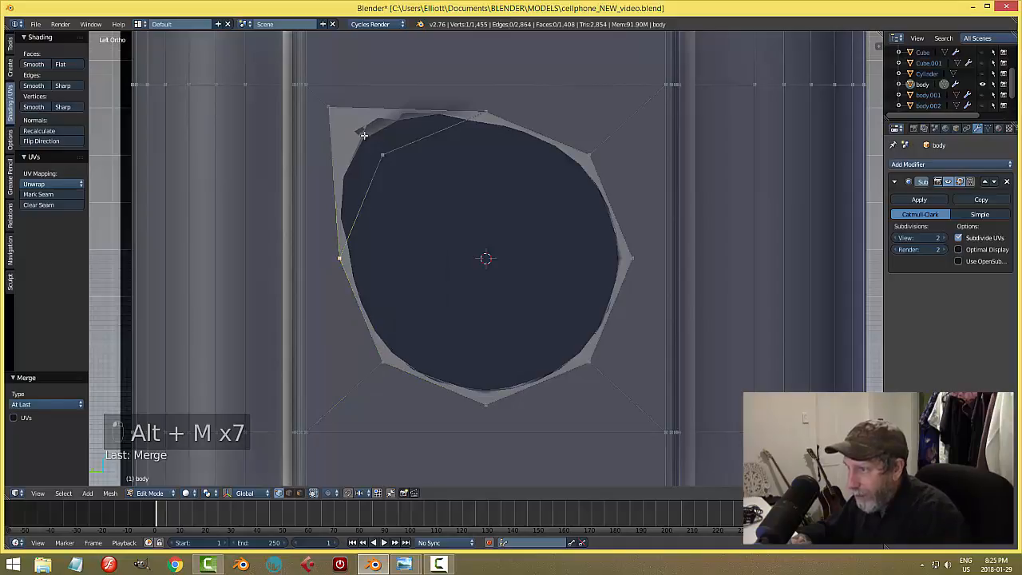
{"action": "right_click", "coordinate": [335, 106]}
{"action": "right_click", "coordinate": [373, 152], "text": "shift"}
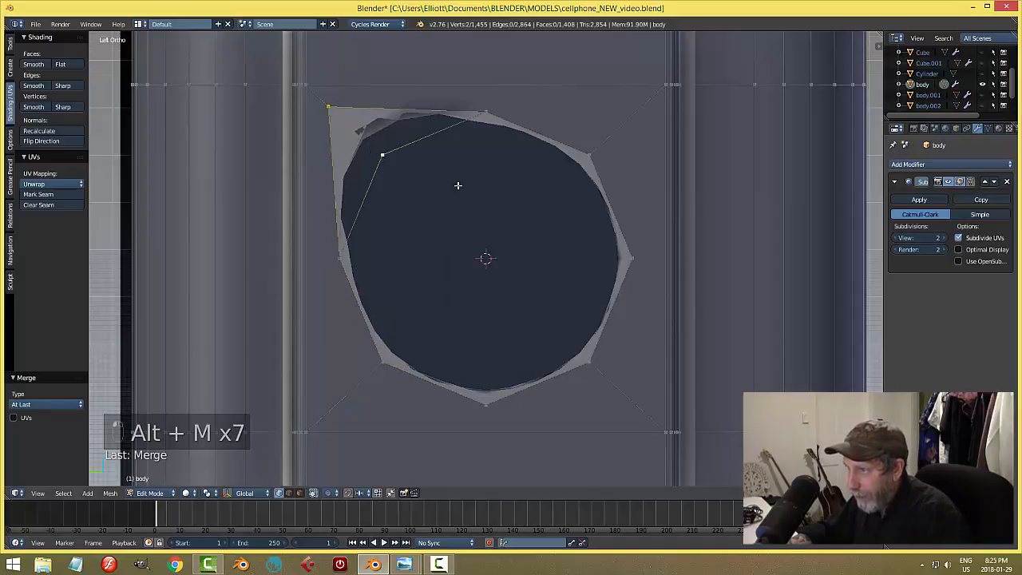
{"action": "key", "text": "alt+m"}
{"action": "left_click", "coordinate": [500, 201]}
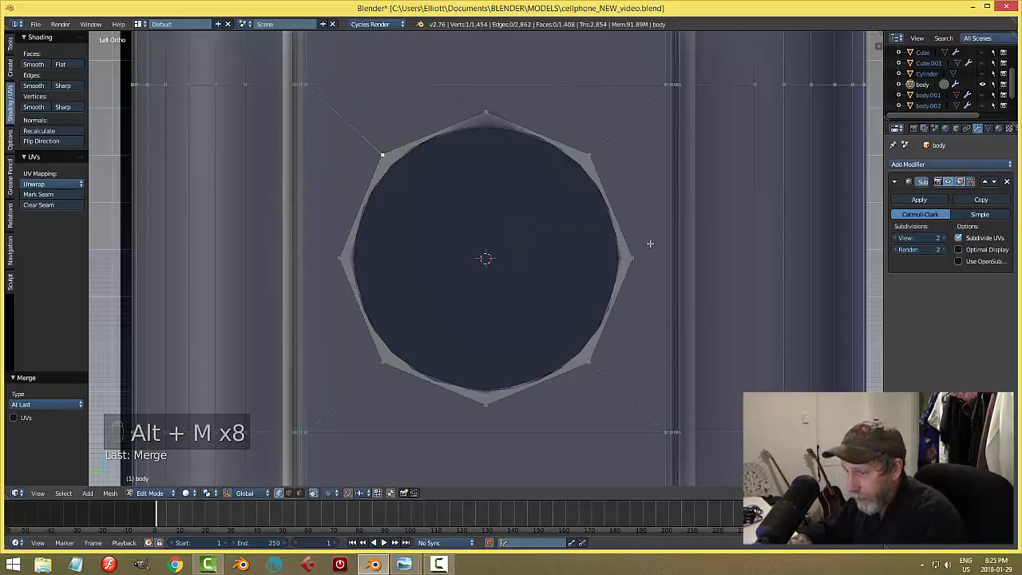
Step: Deselect everything and inspect the shading around the round hole in Object Mode
{"action": "key", "text": "a"}
{"action": "key", "text": "Tab"}
{"action": "left_click", "coordinate": [556, 245]}
{"action": "scroll", "coordinate": [599, 258], "scroll_direction": "down", "scroll_amount": 5}
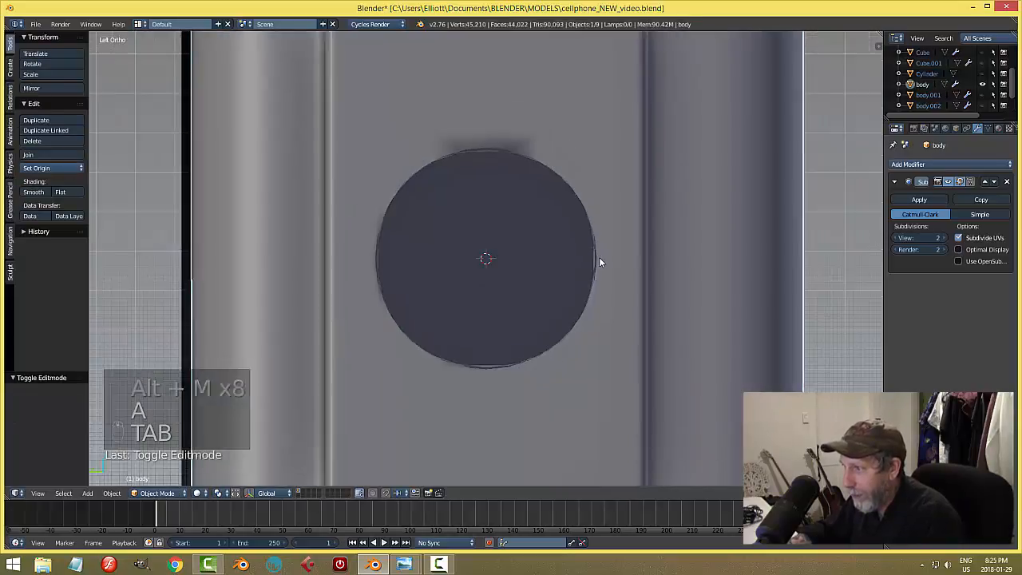
{"action": "mouse_move", "coordinate": [545, 253]}
{"action": "middle_mouse_down"}
{"action": "mouse_move", "coordinate": [538, 262]}
{"action": "mouse_move", "coordinate": [534, 245]}
{"action": "mouse_move", "coordinate": [564, 230]}
{"action": "mouse_move", "coordinate": [573, 242]}
{"action": "mouse_move", "coordinate": [546, 245]}
{"action": "middle_mouse_up"}
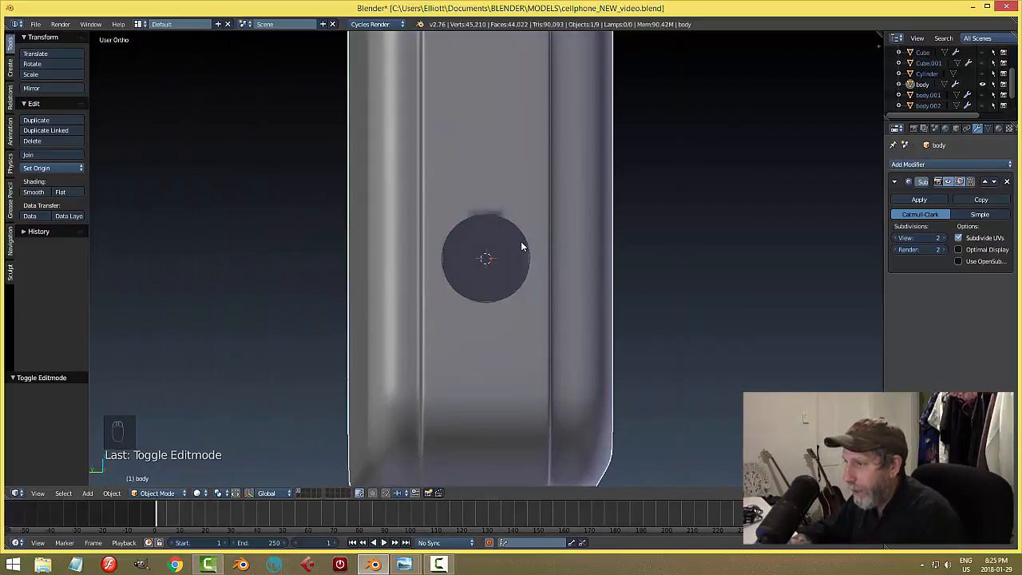
Step: In Edit Mode, knife-cut a straight vertical edge from the hole's top vertex to the edge loop above, and check the shading in Object Mode
{"action": "key", "text": "Tab"}
{"action": "left_click", "coordinate": [543, 243]}
{"action": "scroll", "coordinate": [529, 237], "scroll_direction": "up", "scroll_amount": 3}
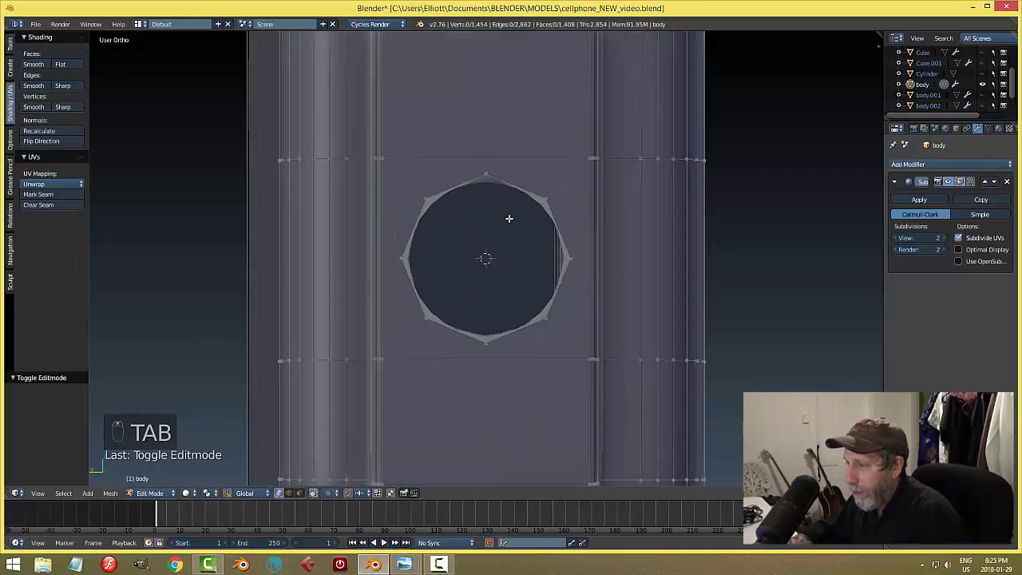
{"action": "scroll", "coordinate": [517, 228], "scroll_direction": "down", "scroll_amount": 1}
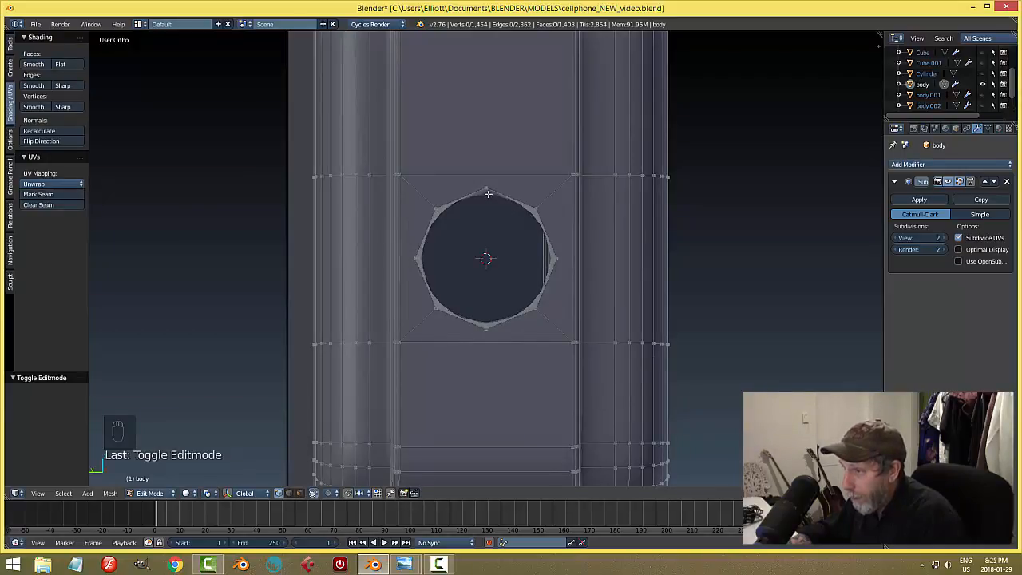
{"action": "key", "text": "k"}
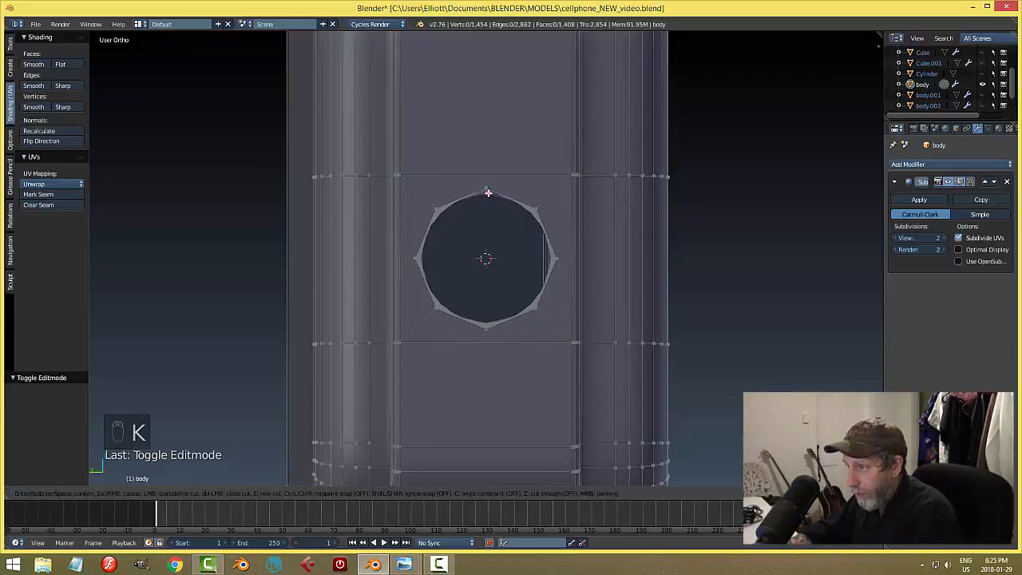
{"action": "left_click", "coordinate": [486, 187]}
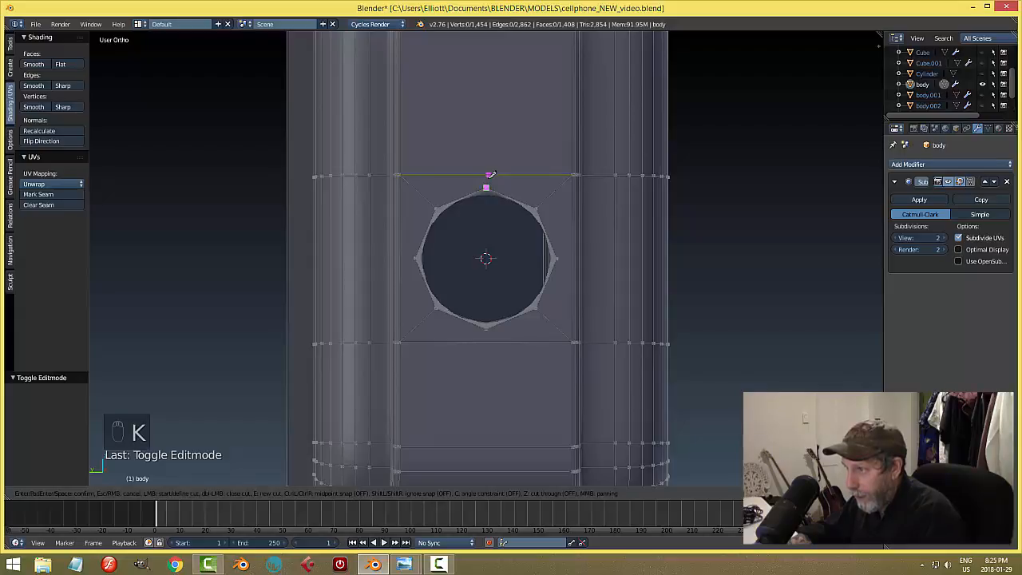
{"action": "left_click", "coordinate": [489, 174]}
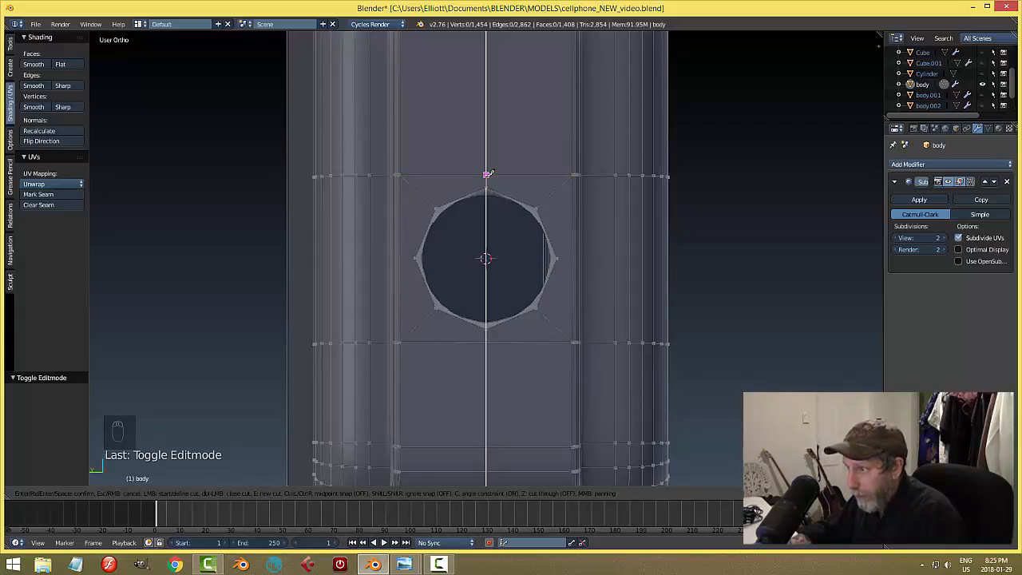
{"action": "key", "text": "Return"}
{"action": "key", "text": "a"}
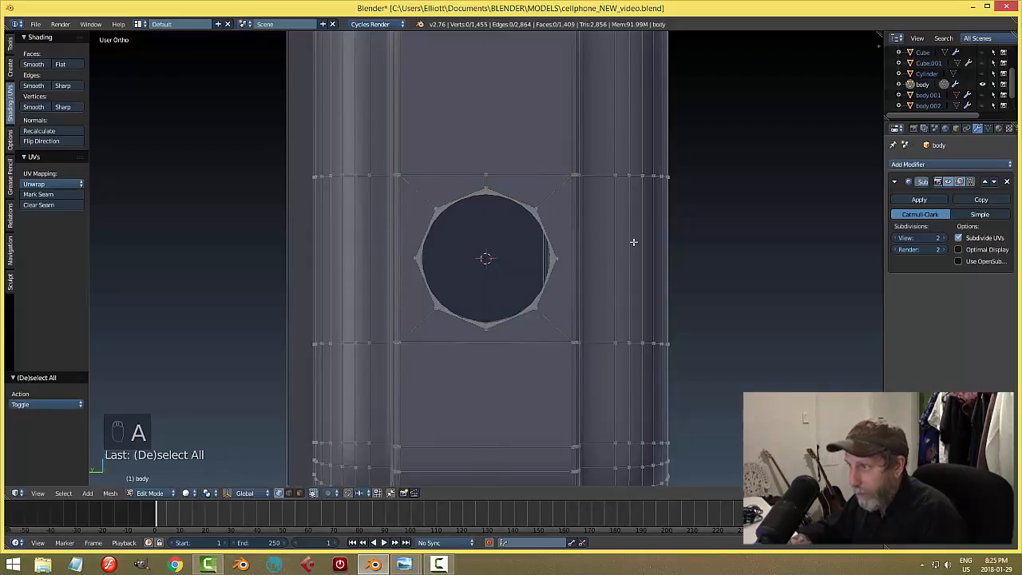
{"action": "key", "text": "Tab"}
{"action": "mouse_move", "coordinate": [598, 240]}
{"action": "middle_mouse_down"}
{"action": "mouse_move", "coordinate": [572, 248]}
{"action": "mouse_move", "coordinate": [622, 230]}
{"action": "mouse_move", "coordinate": [587, 254]}
{"action": "middle_mouse_up"}
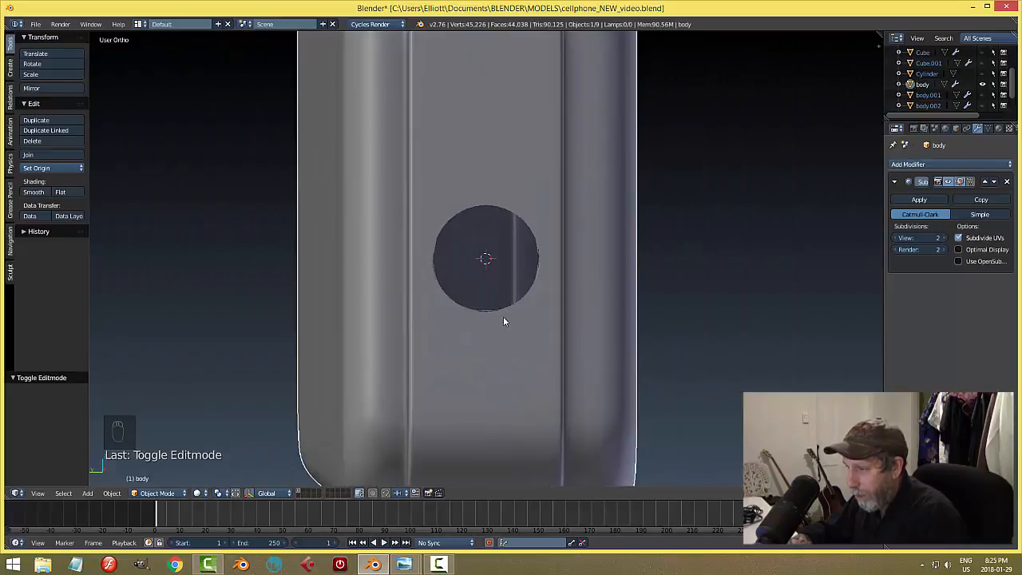
Step: Knife-cut a straight vertical edge from the hole's bottom vertex to the edge loop below, and return to Object Mode
{"action": "key", "text": "Tab"}
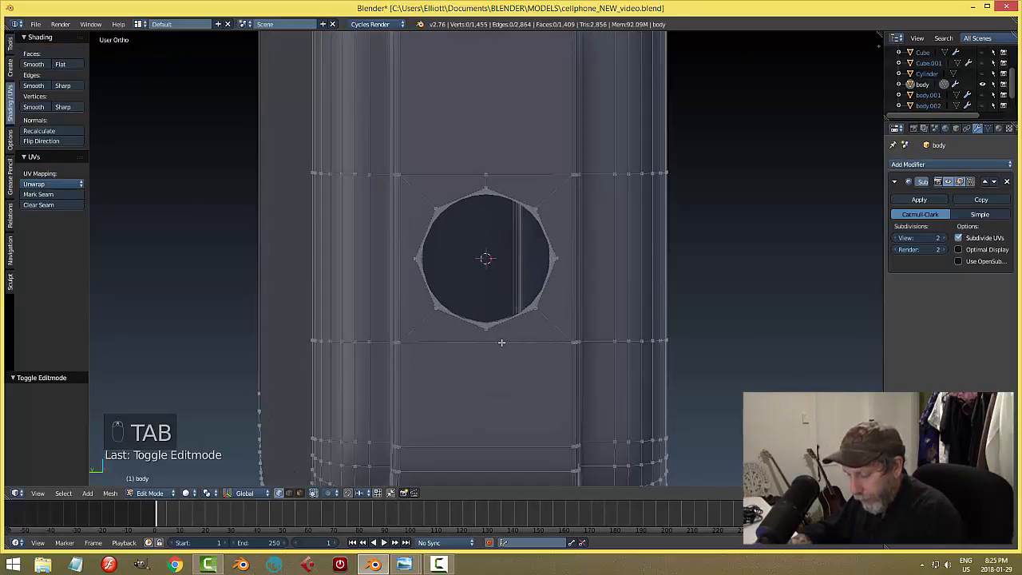
{"action": "key", "text": "k"}
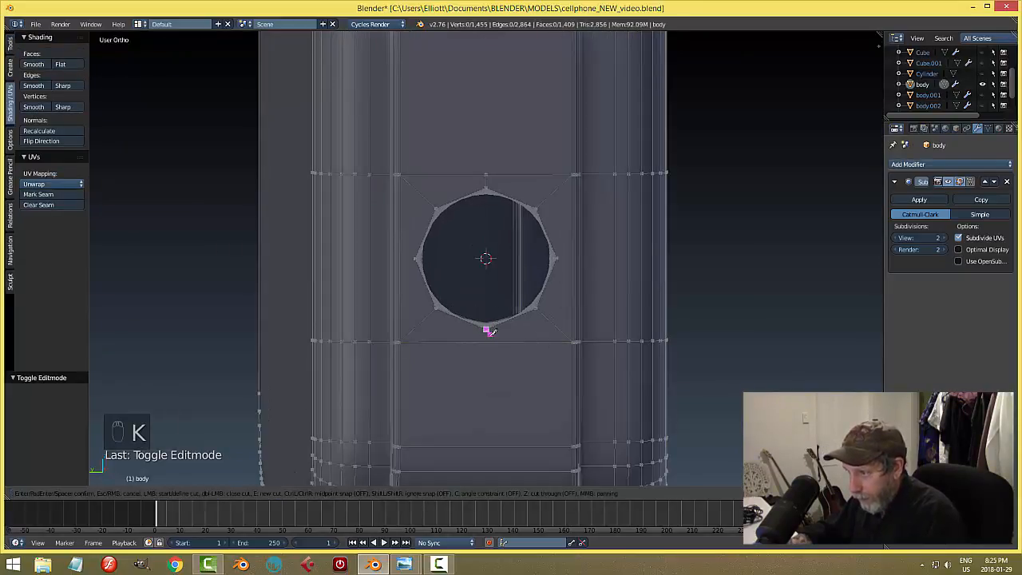
{"action": "left_click", "coordinate": [486, 329]}
{"action": "left_click", "coordinate": [485, 341]}
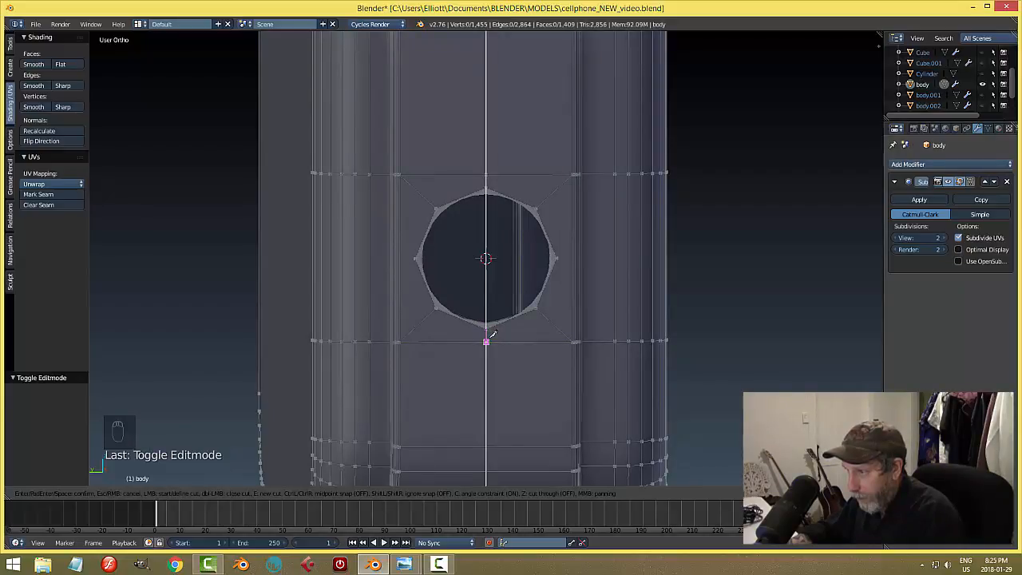
{"action": "key", "text": "Return"}
{"action": "key", "text": "a"}
{"action": "key", "text": "Tab"}
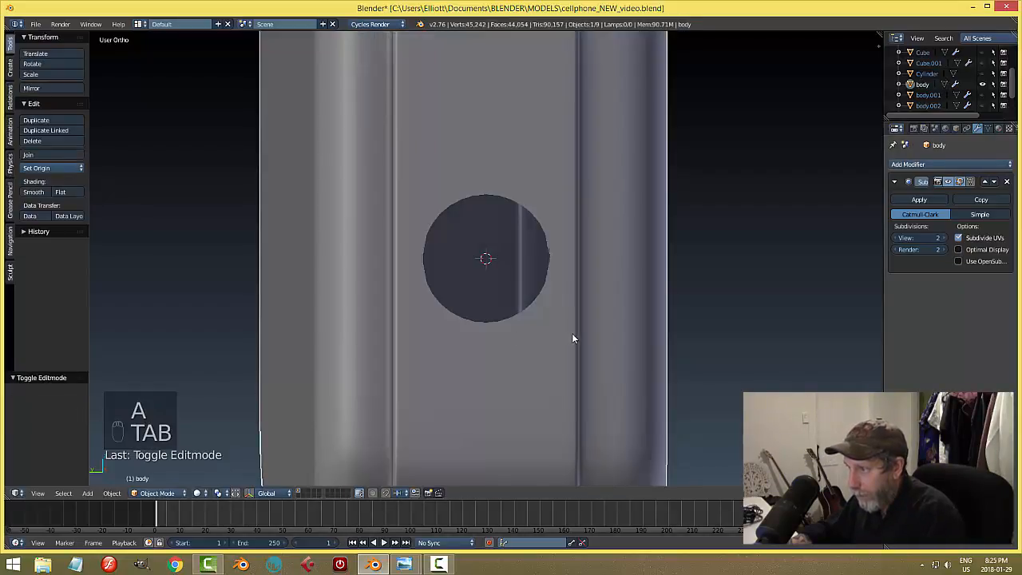
Step: In Edit Mode, switch to edge selection and select all the boundary edges of the round hole
{"action": "middle_click_drag", "start_coordinate": [575, 337], "coordinate": [531, 333]}
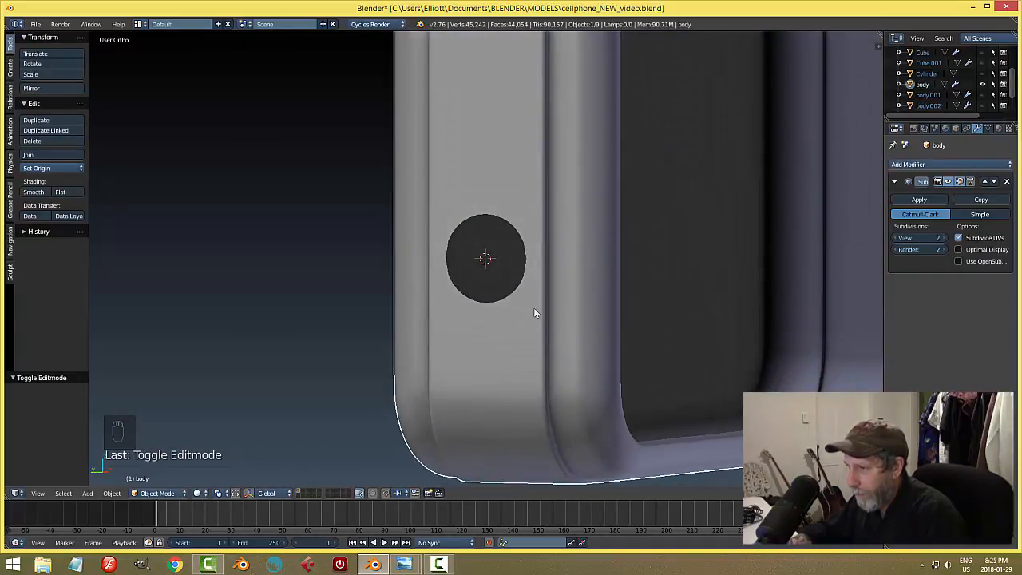
{"action": "key", "text": "Tab"}
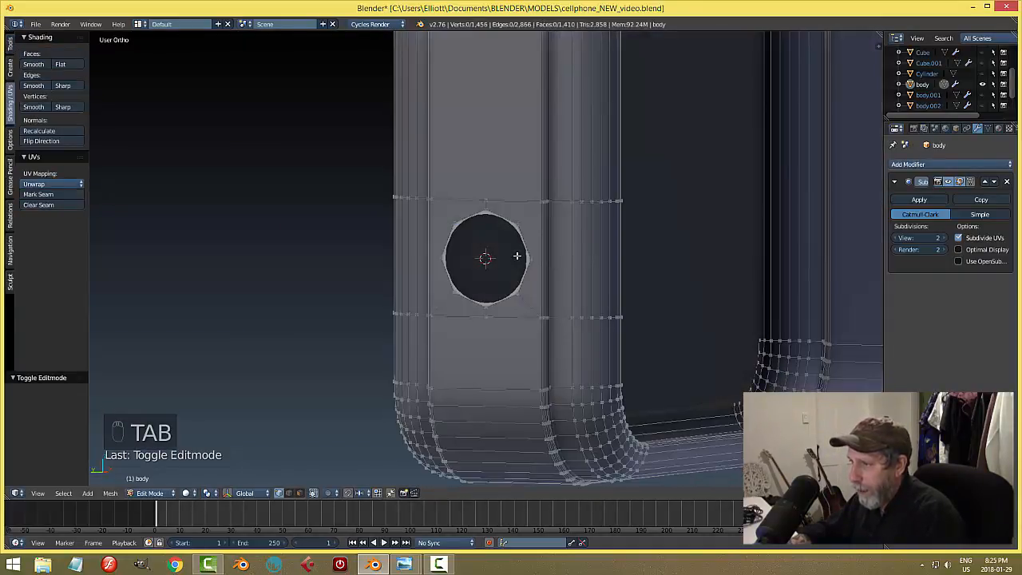
{"action": "key", "text": "ctrl+Tab"}
{"action": "left_click", "coordinate": [484, 268]}
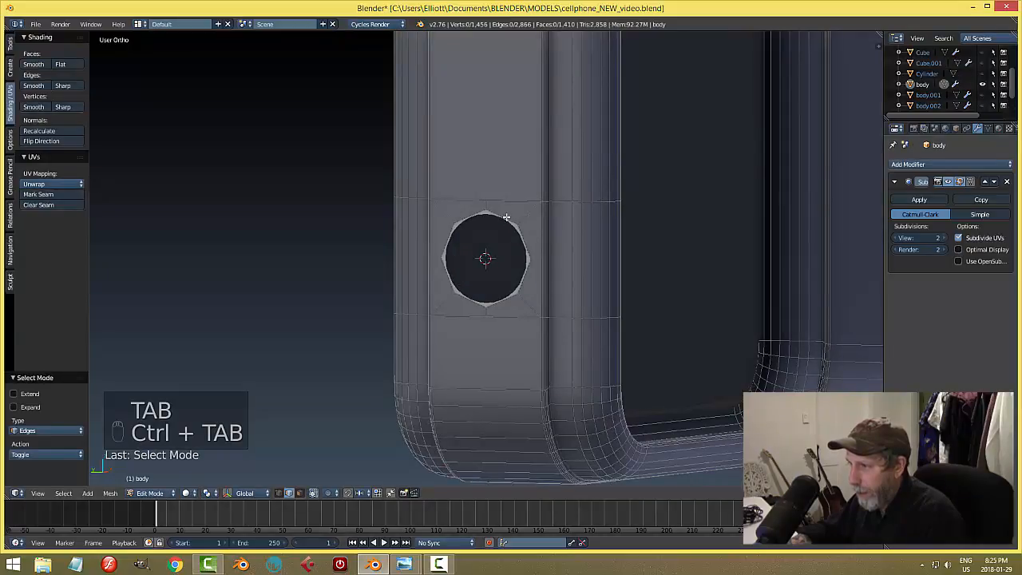
{"action": "right_click", "coordinate": [526, 244], "text": "shift"}
{"action": "right_click", "coordinate": [525, 276], "text": "shift"}
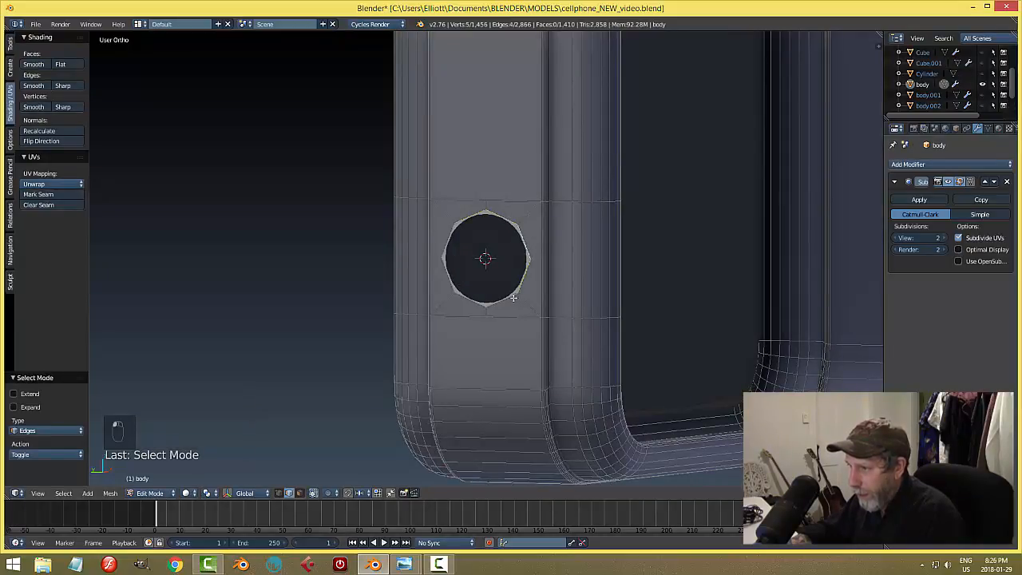
{"action": "right_click", "coordinate": [511, 298], "text": "shift"}
{"action": "right_click", "coordinate": [472, 301], "text": "shift"}
{"action": "right_click", "coordinate": [451, 280], "text": "shift"}
Step: Extrude the hole's boundary edges and move the new ring inward along X to form the recess wall
{"action": "middle_click_drag", "start_coordinate": [556, 267], "coordinate": [519, 283]}
{"action": "key", "text": "e"}
{"action": "right_click", "coordinate": [518, 283]}
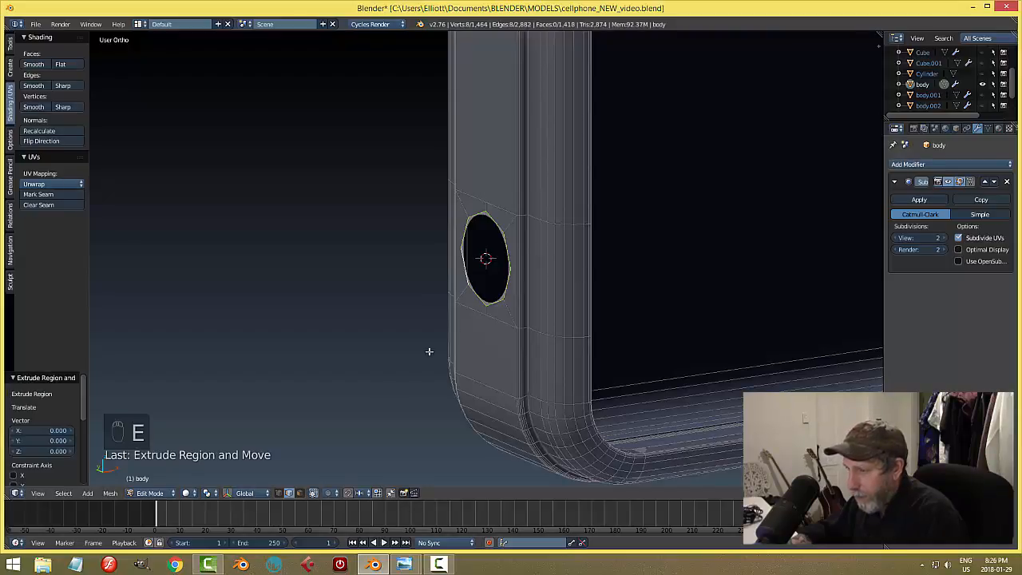
{"action": "left_click", "coordinate": [229, 493]}
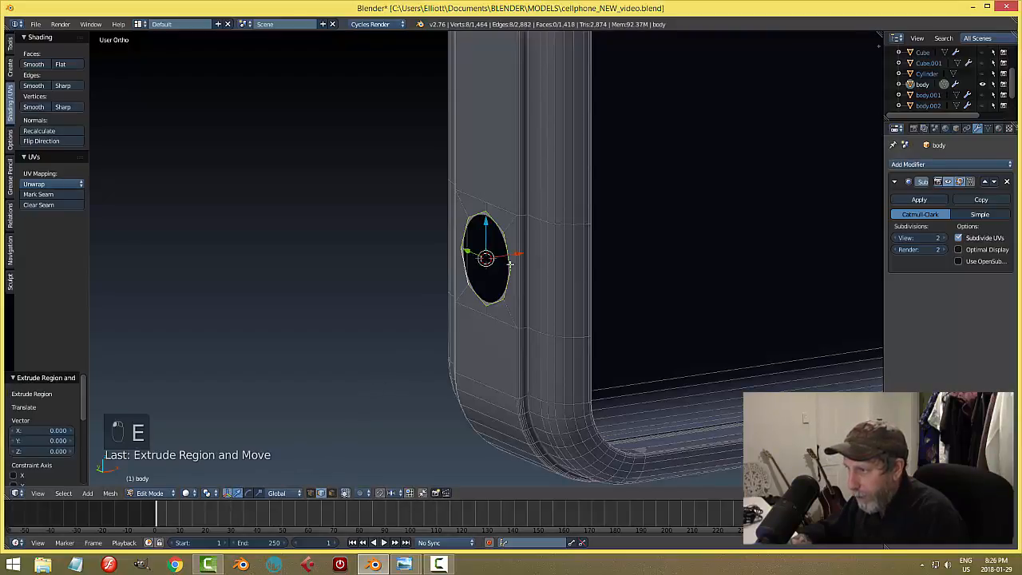
{"action": "left_click_drag", "start_coordinate": [518, 254], "coordinate": [603, 276]}
Step: Close the recess floor by extruding the inner ring, scaling it to 0 and merging At Center, and check the shading in Object Mode
{"action": "key", "text": "e"}
{"action": "right_click", "coordinate": [602, 276]}
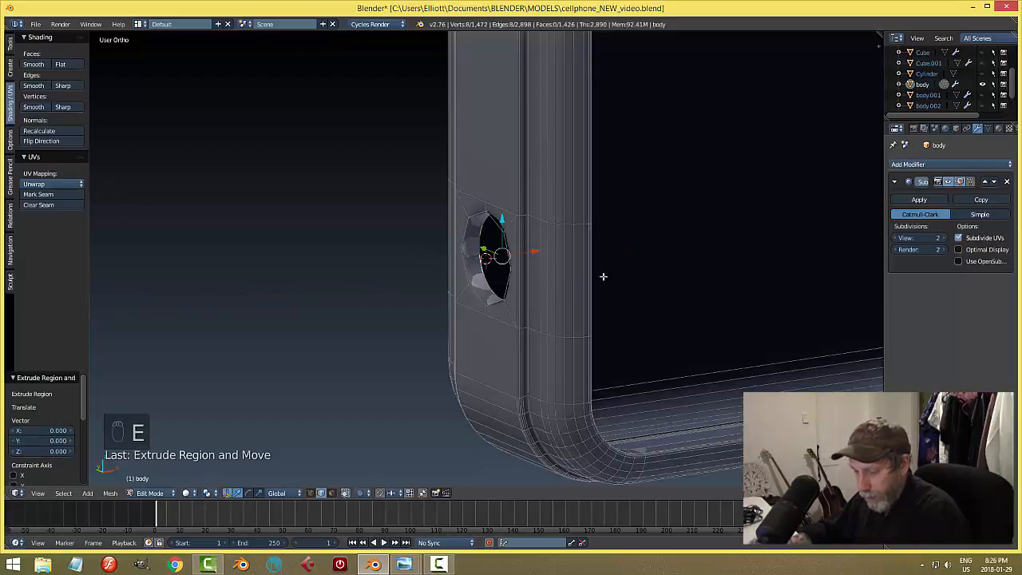
{"action": "key", "text": "s"}
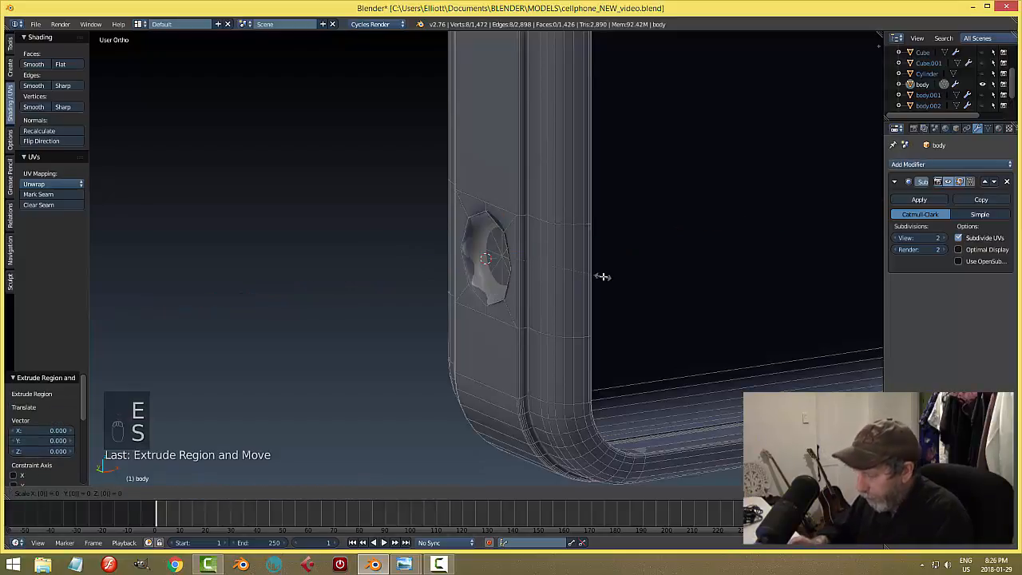
{"action": "left_click", "coordinate": [603, 276]}
{"action": "key", "text": "alt+m"}
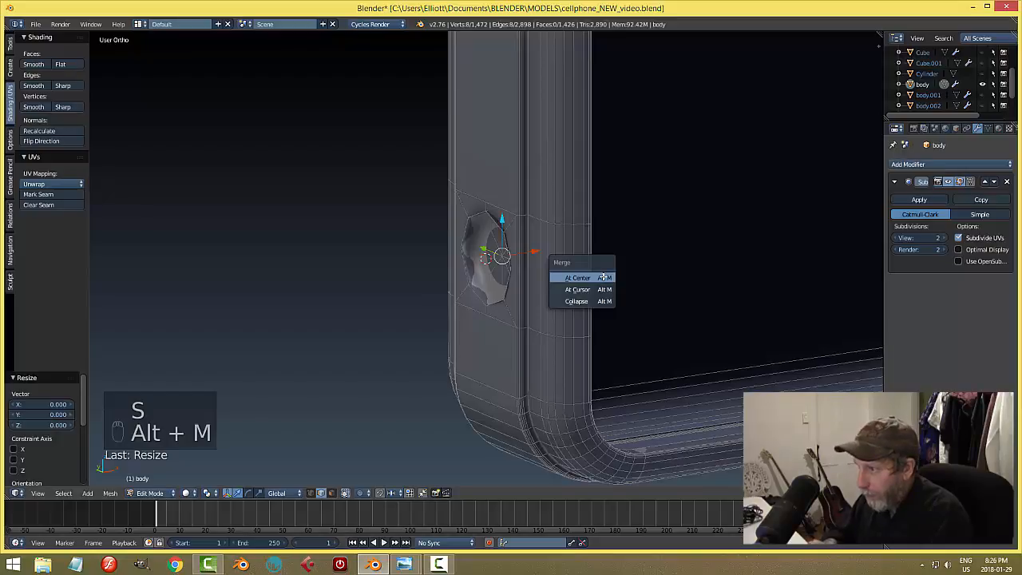
{"action": "left_click", "coordinate": [603, 278]}
{"action": "key", "text": "Tab"}
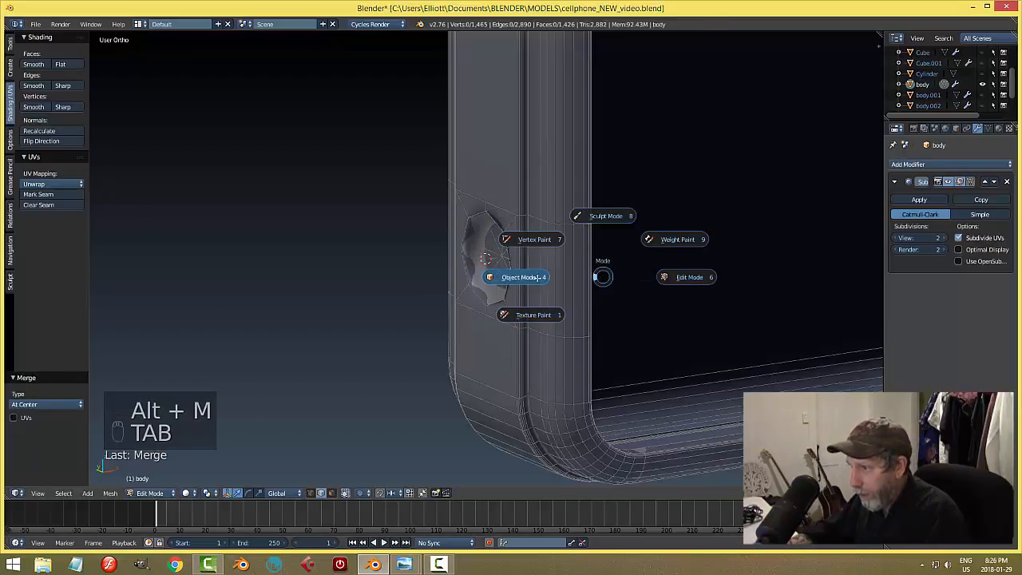
{"action": "middle_click_drag", "start_coordinate": [583, 275], "coordinate": [482, 240]}
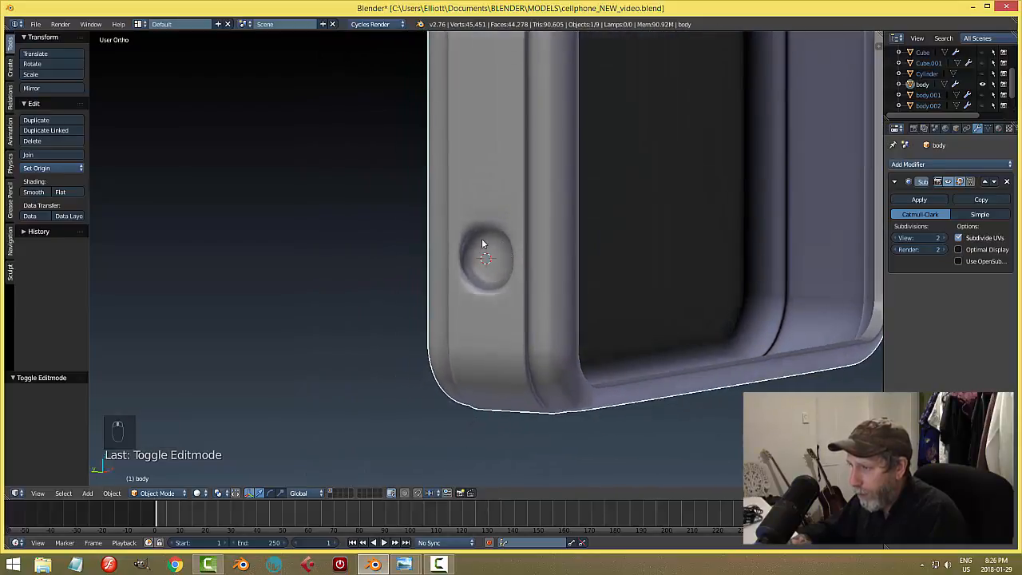
Step: In Edit Mode, add two supporting loop cuts around the recess wall, one near the floor and one near the outer rim
{"action": "key", "text": "Tab"}
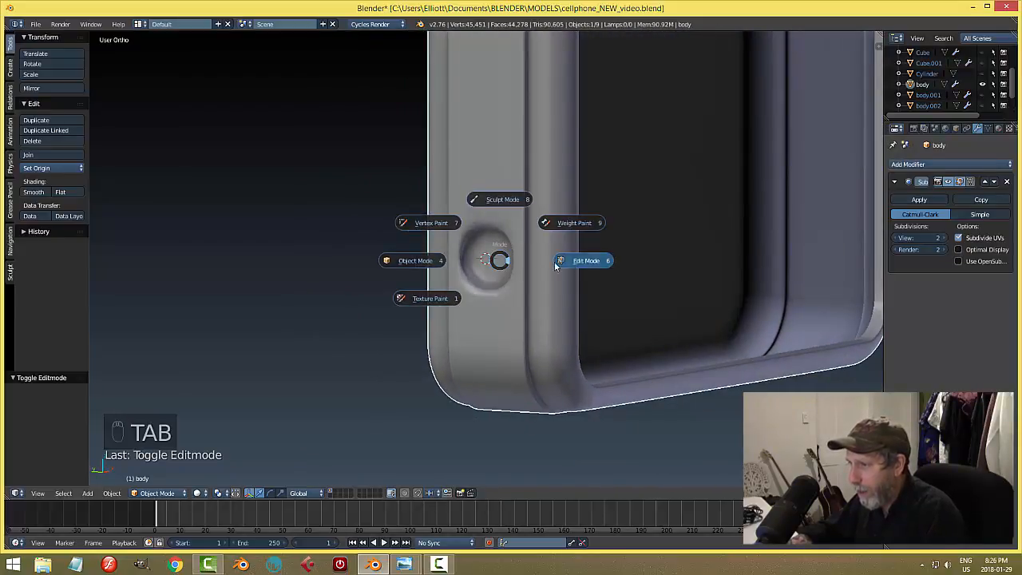
{"action": "left_click", "coordinate": [529, 268]}
{"action": "scroll", "coordinate": [528, 267], "scroll_direction": "up", "scroll_amount": 3}
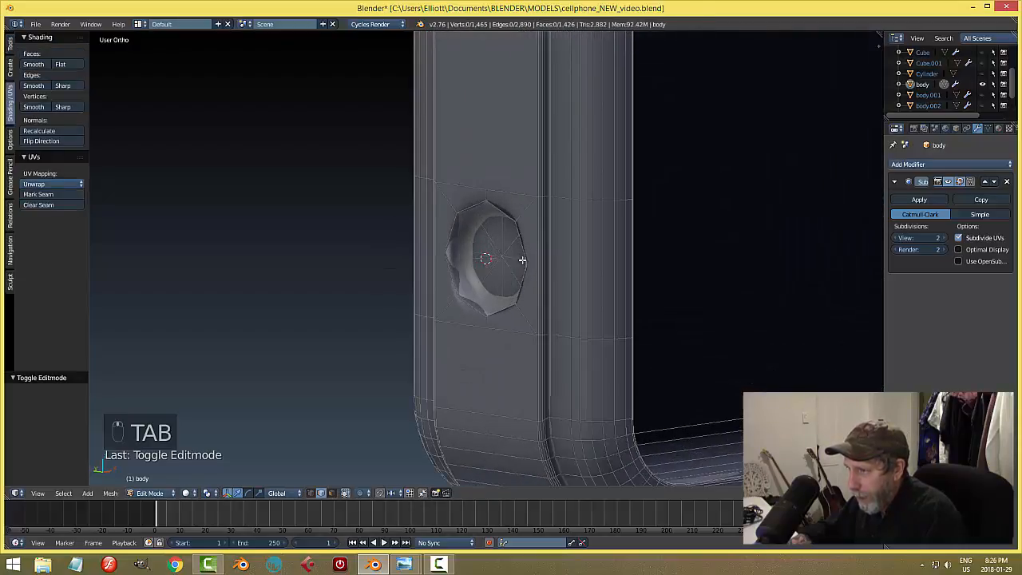
{"action": "key", "text": "ctrl+r"}
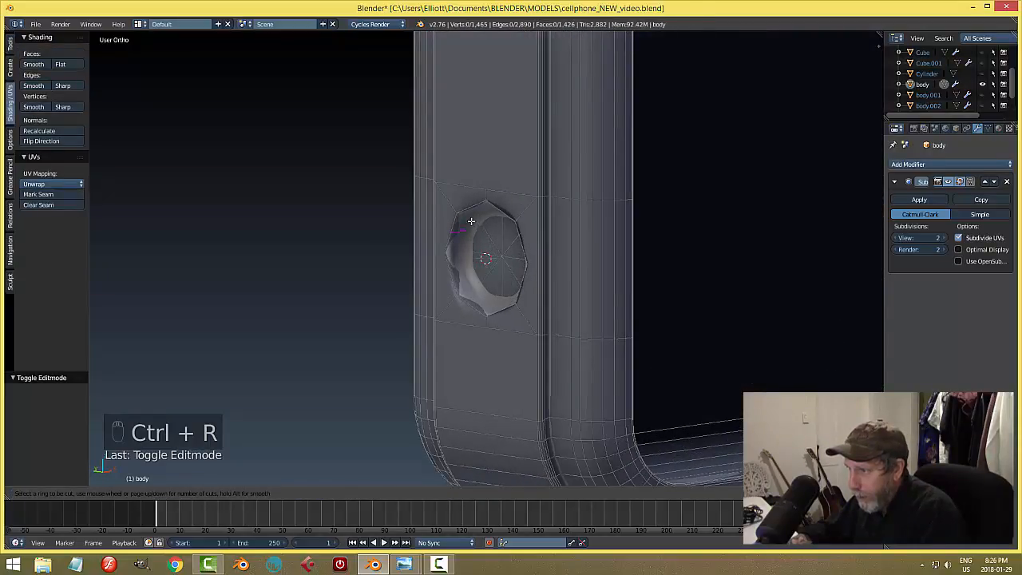
{"action": "left_click", "coordinate": [464, 214]}
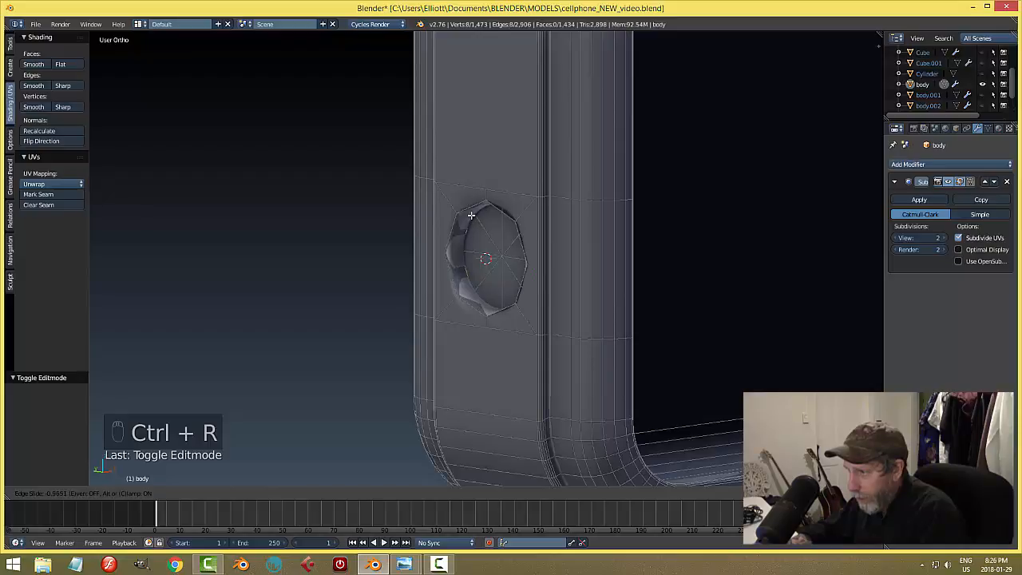
{"action": "left_click", "coordinate": [465, 219]}
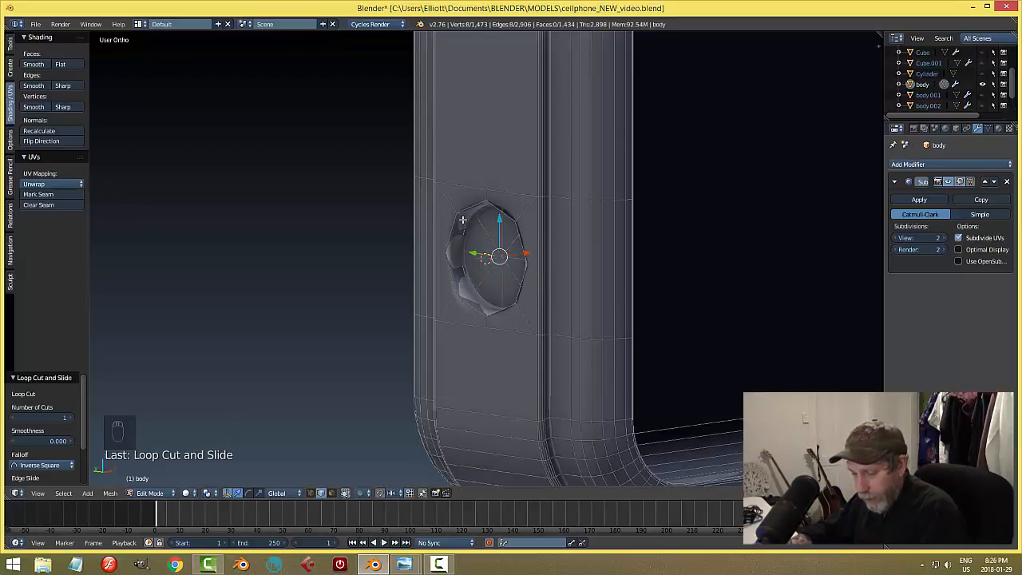
{"action": "key", "text": "a"}
{"action": "key", "text": "ctrl+r"}
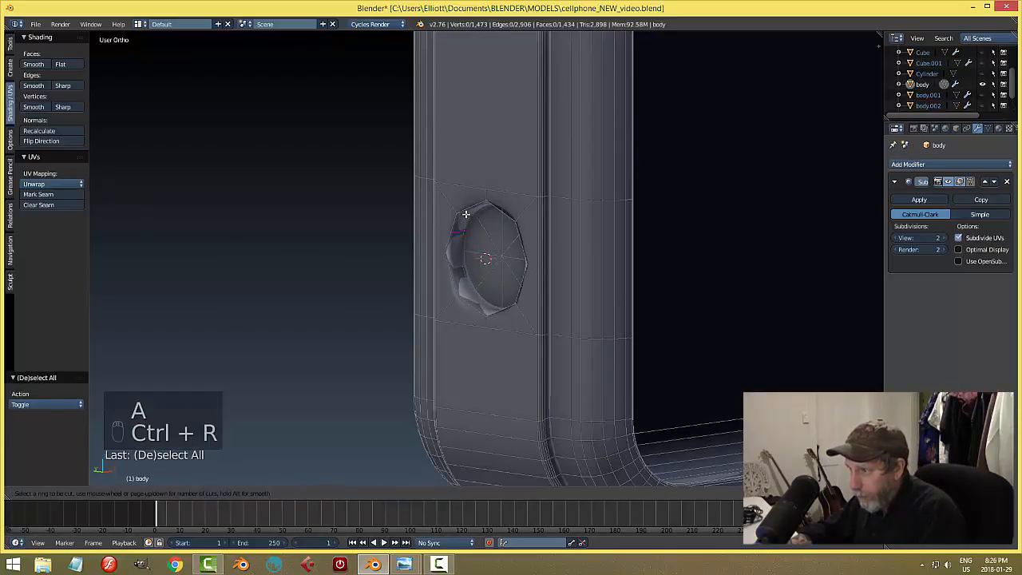
{"action": "left_click", "coordinate": [466, 213]}
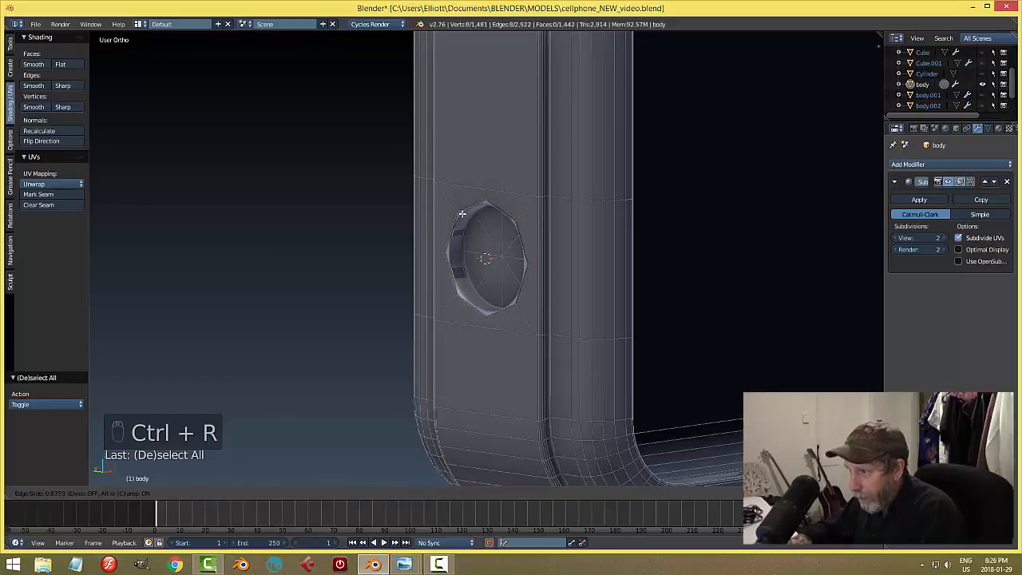
{"action": "key", "text": "a"}
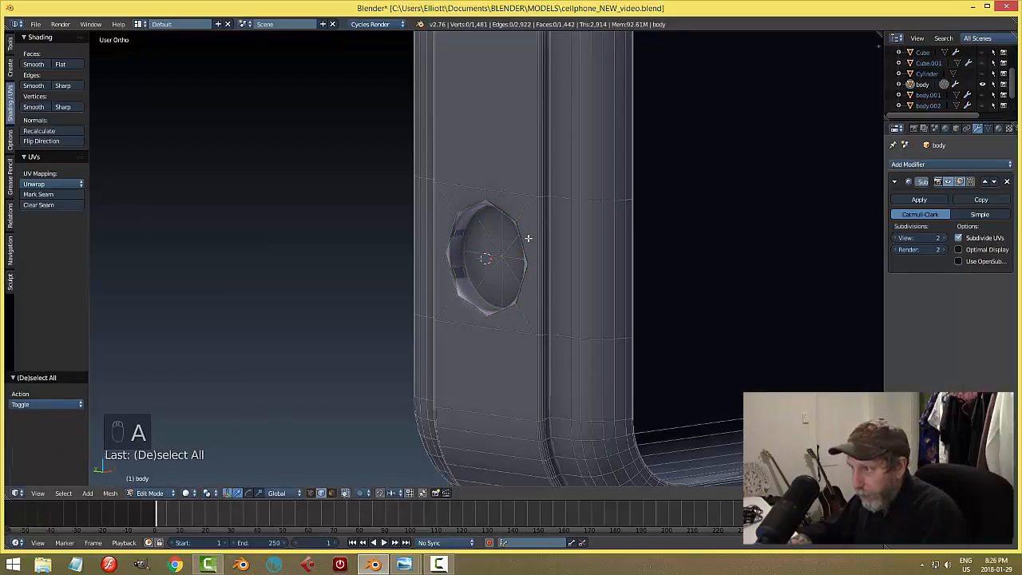
Step: Return to Object Mode to inspect the sharpened round recess and save the file over the existing one
{"action": "key", "text": "Tab"}
{"action": "middle_click_drag", "start_coordinate": [528, 238], "coordinate": [570, 254]}
{"action": "key", "text": "ctrl+s"}
{"action": "left_click", "coordinate": [571, 251]}
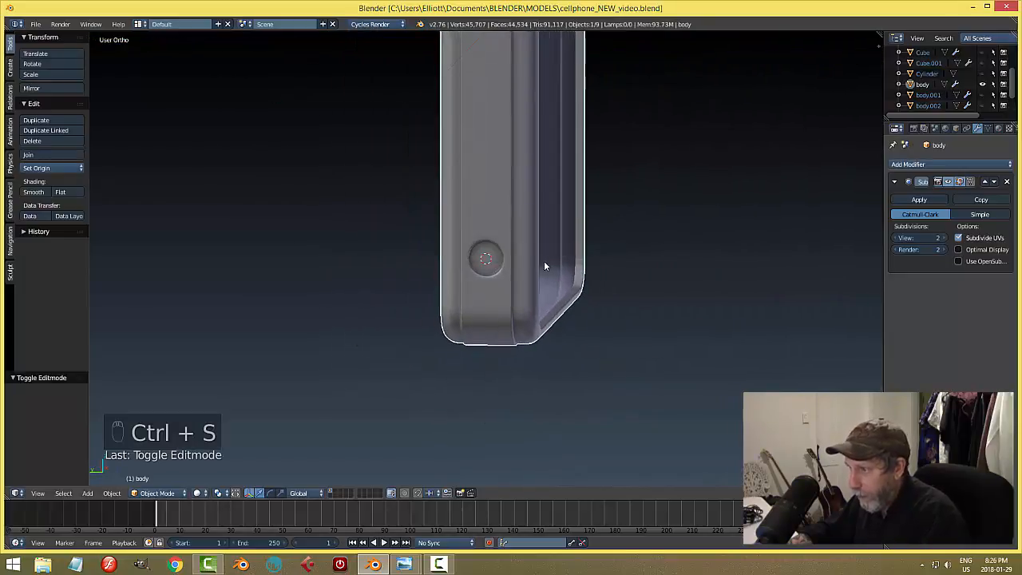
Step: In Edit Mode, select the complete outer rim edge loop of the round recess
{"action": "scroll", "coordinate": [536, 265], "scroll_direction": "up", "scroll_amount": 3}
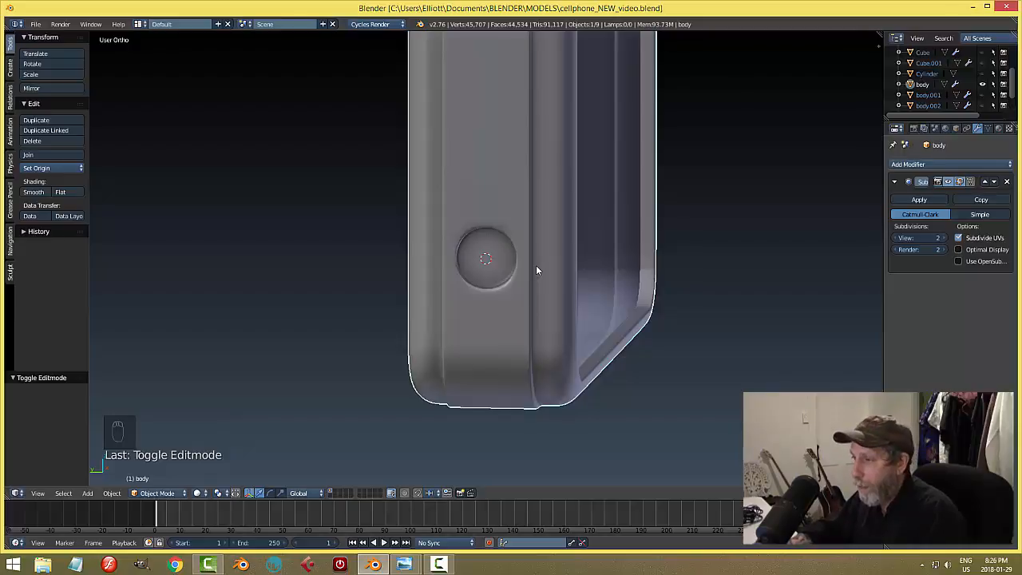
{"action": "key", "text": "Tab"}
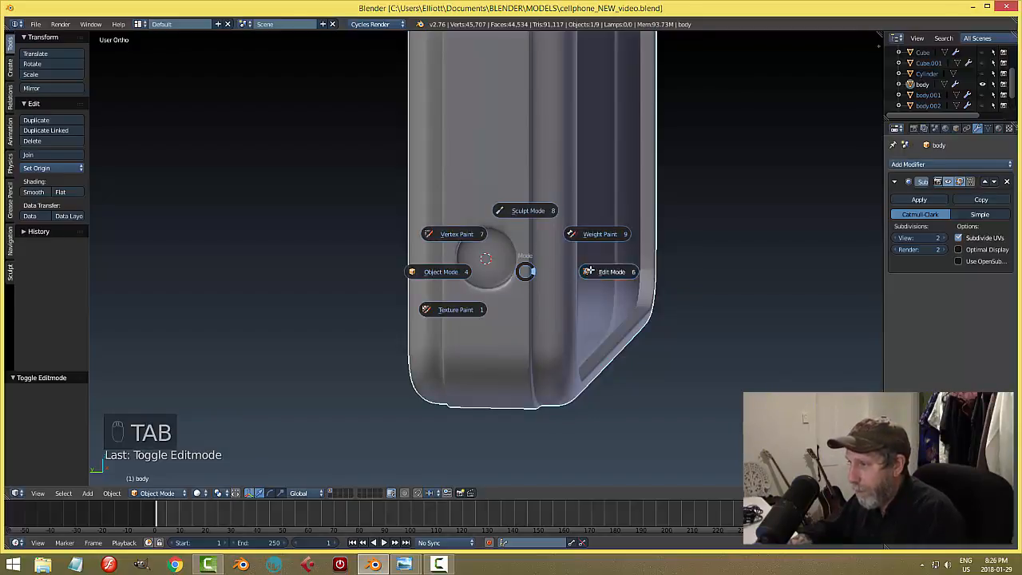
{"action": "scroll", "coordinate": [505, 271], "scroll_direction": "up", "scroll_amount": 2}
{"action": "left_click", "coordinate": [515, 222]}
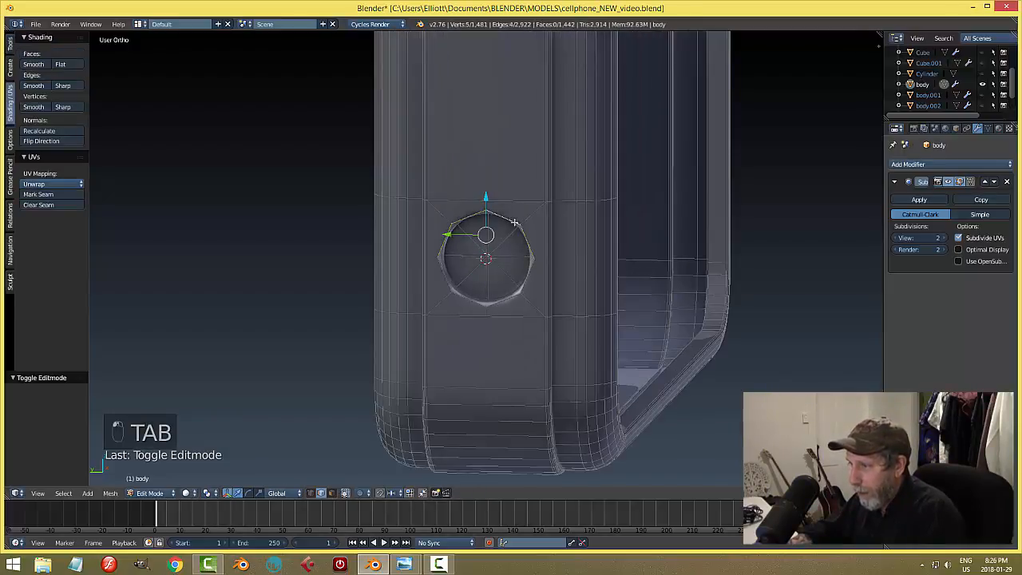
{"action": "left_click", "coordinate": [527, 278], "text": "alt+shift"}
{"action": "left_click", "coordinate": [482, 304], "text": "alt+shift"}
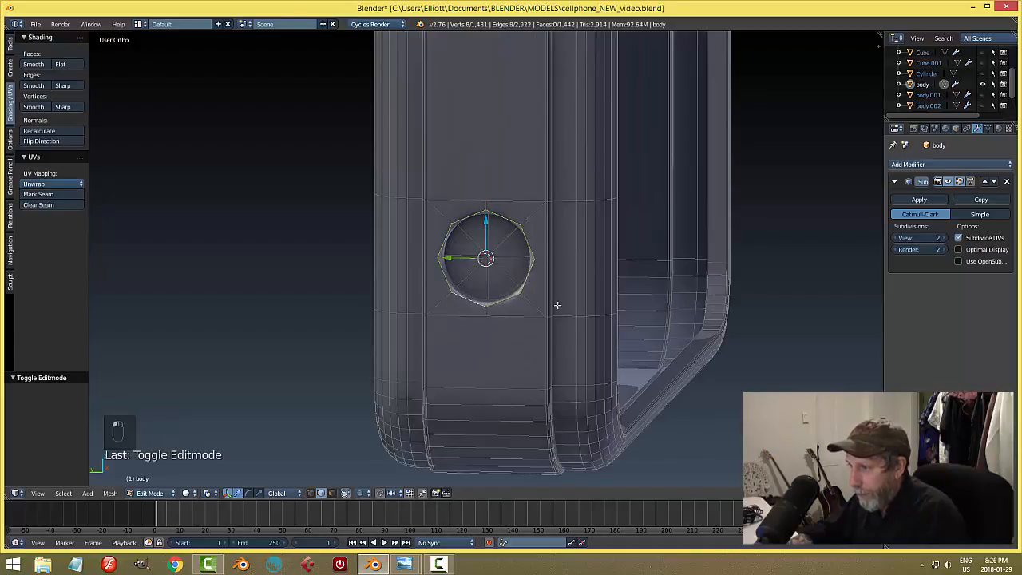
Step: Duplicate the rim loop in place, separate it into its own object, and select that object in Object Mode
{"action": "middle_click_drag", "start_coordinate": [557, 305], "coordinate": [527, 302]}
{"action": "key", "text": "shift+d"}
{"action": "right_click", "coordinate": [525, 300]}
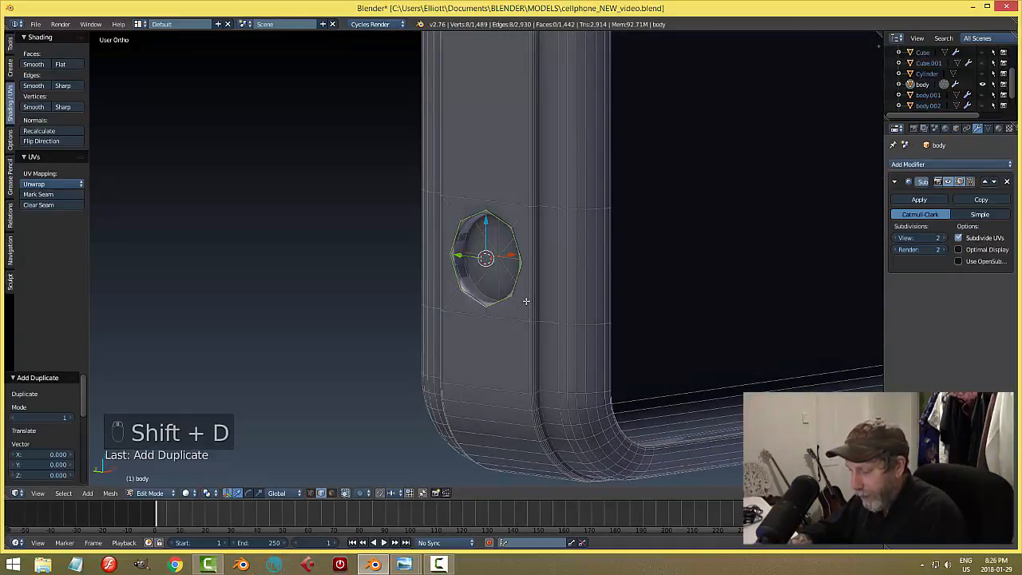
{"action": "key", "text": "p"}
{"action": "left_click", "coordinate": [526, 300]}
{"action": "key", "text": "Tab"}
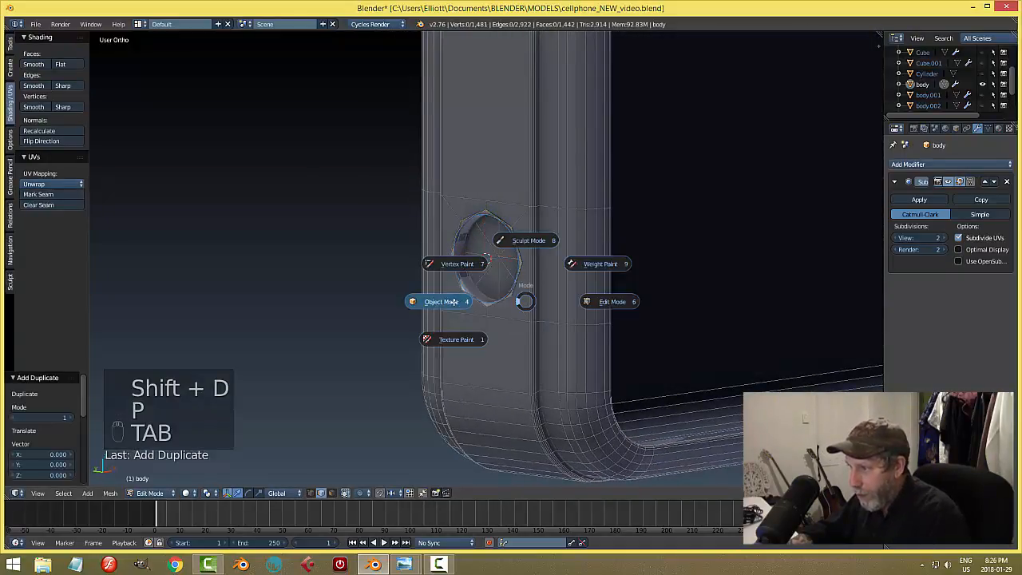
{"action": "left_click", "coordinate": [520, 300]}
{"action": "right_click", "coordinate": [517, 274]}
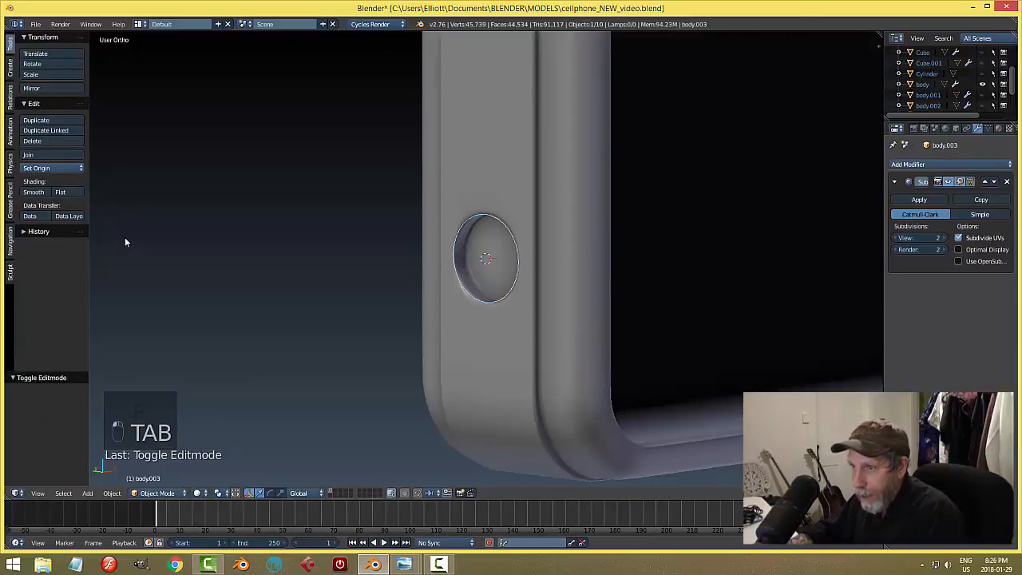
Step: Set the separated ring's origin to its geometry and move the ring about 0.043 outward along X
{"action": "left_click", "coordinate": [250, 490]}
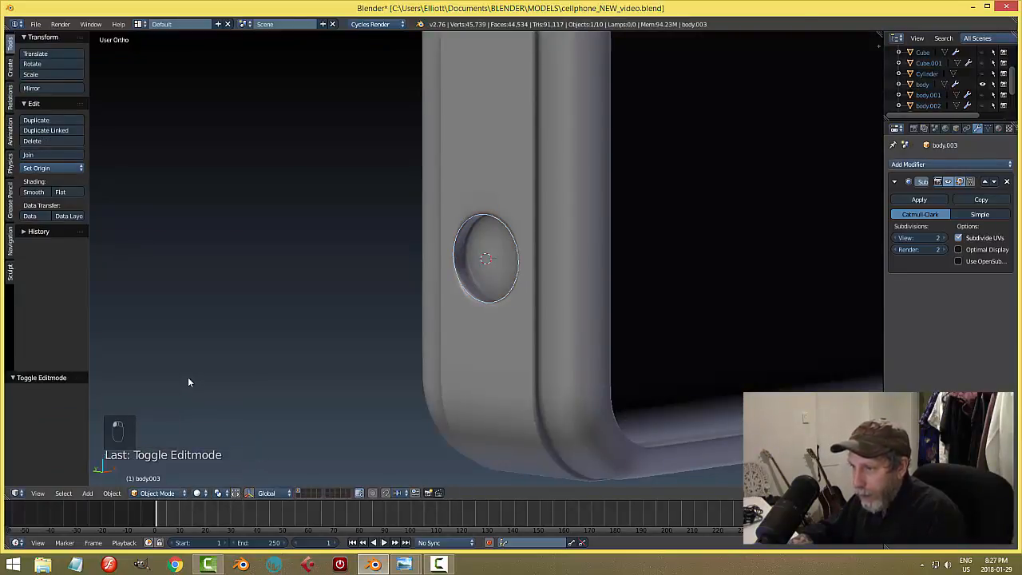
{"action": "left_click", "coordinate": [250, 493]}
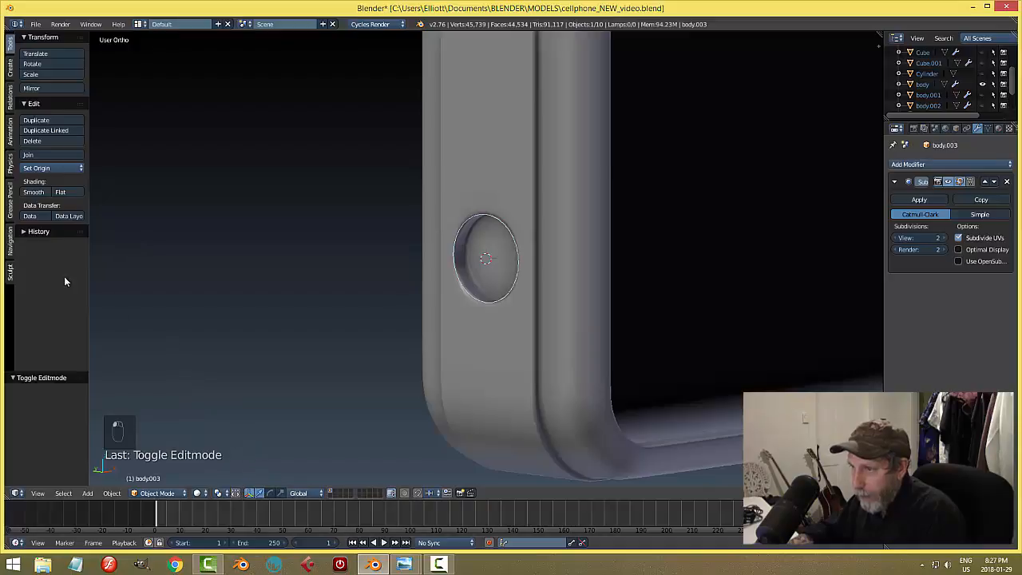
{"action": "left_click", "coordinate": [44, 167]}
{"action": "left_click", "coordinate": [45, 190]}
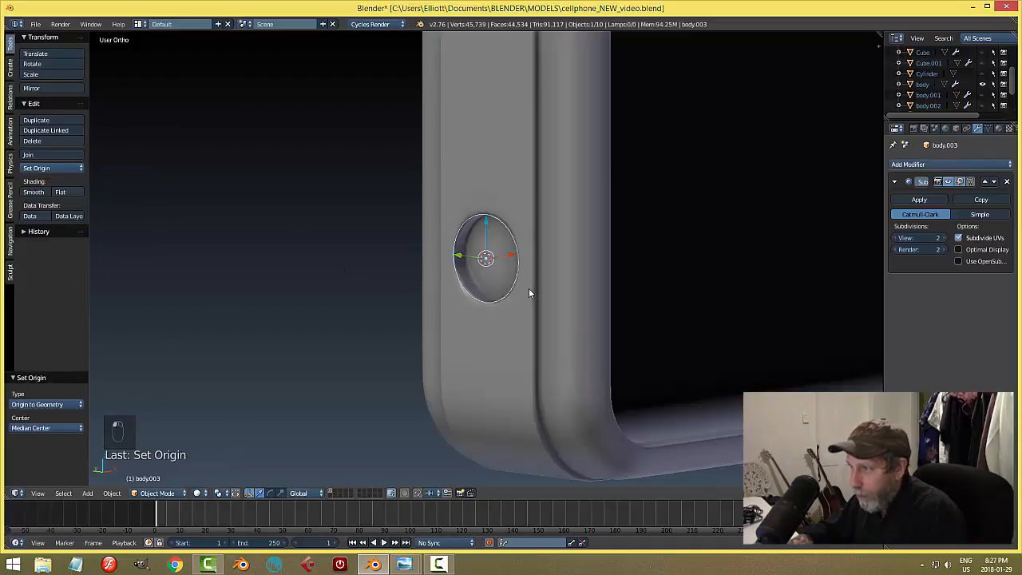
{"action": "middle_click_drag", "start_coordinate": [530, 289], "coordinate": [517, 275]}
{"action": "left_click_drag", "start_coordinate": [517, 254], "coordinate": [515, 253]}
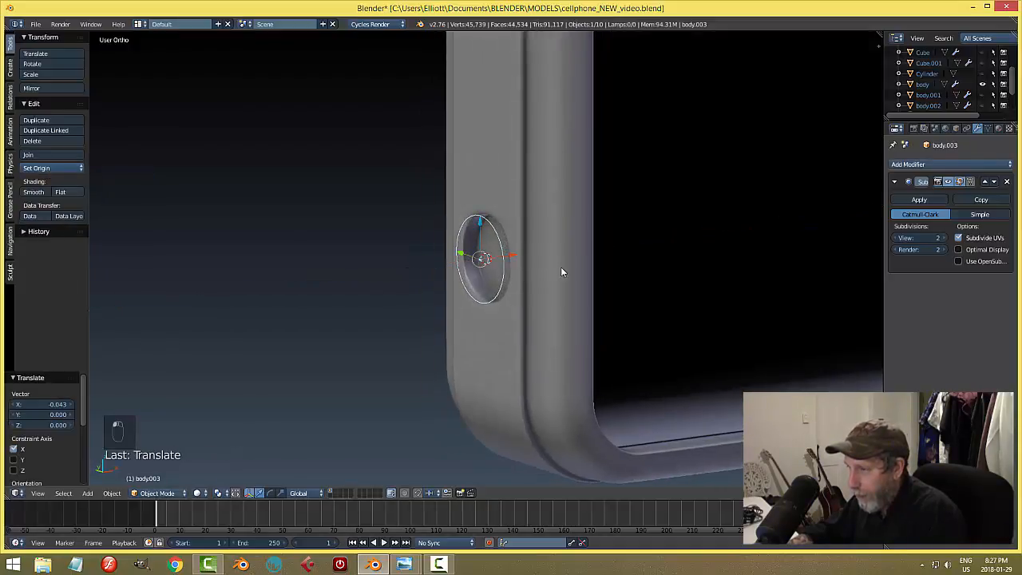
Step: In Edit Mode, select all of the ring's vertices and fill them with a single face
{"action": "key", "text": "Tab"}
{"action": "left_click", "coordinate": [568, 278]}
{"action": "key", "text": "a"}
{"action": "key", "text": "a"}
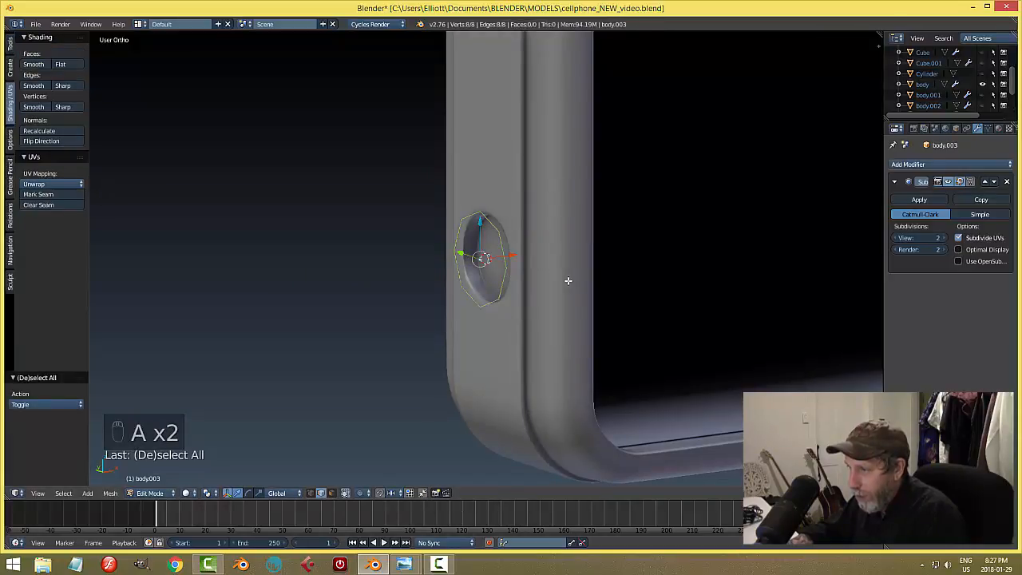
{"action": "key", "text": "f"}
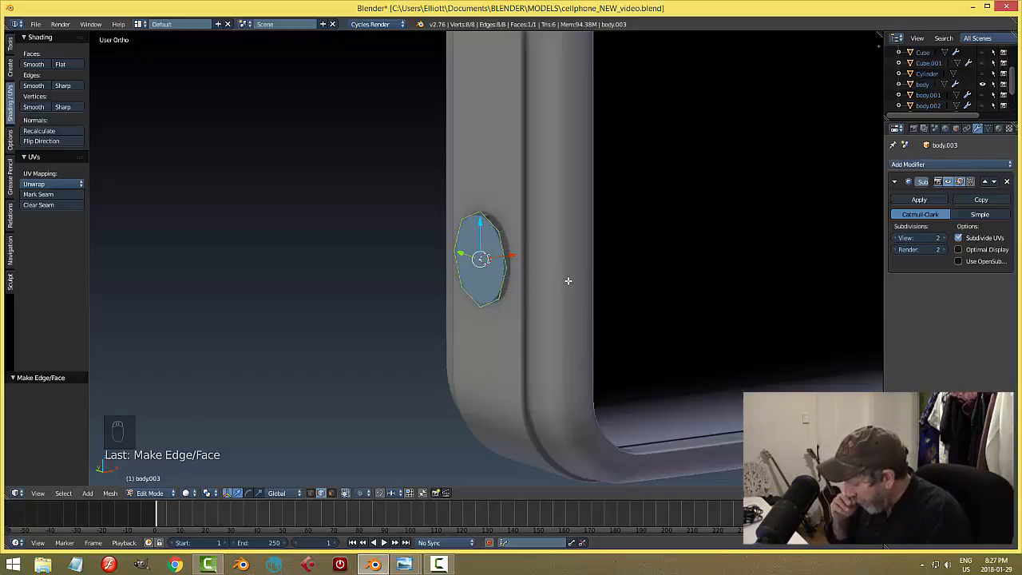
Step: Display the round face in wireframe from the left so the reference rings can be traced
{"action": "key", "text": "ctrl+KP_3"}
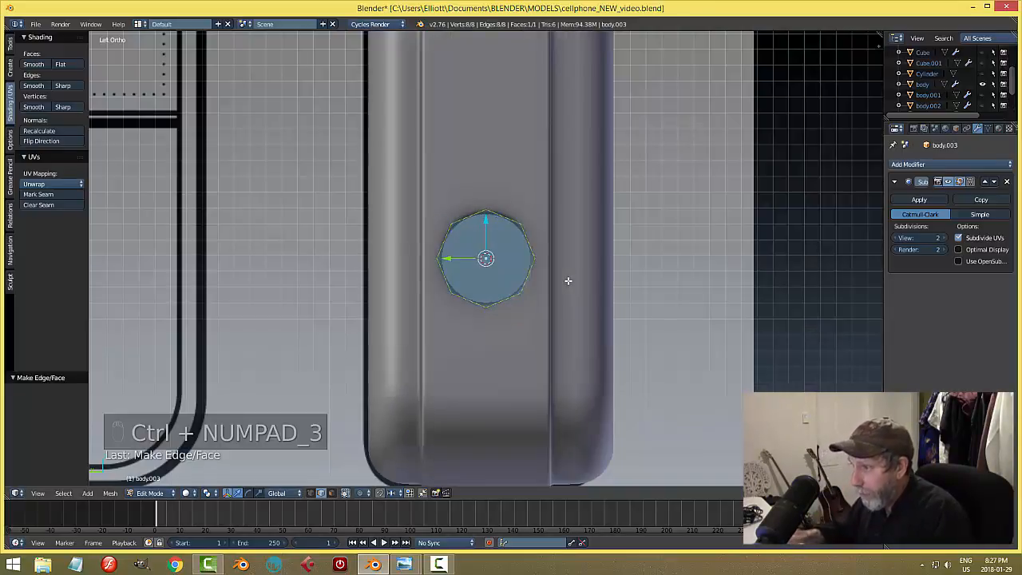
{"action": "key", "text": "z"}
{"action": "left_click", "coordinate": [643, 282]}
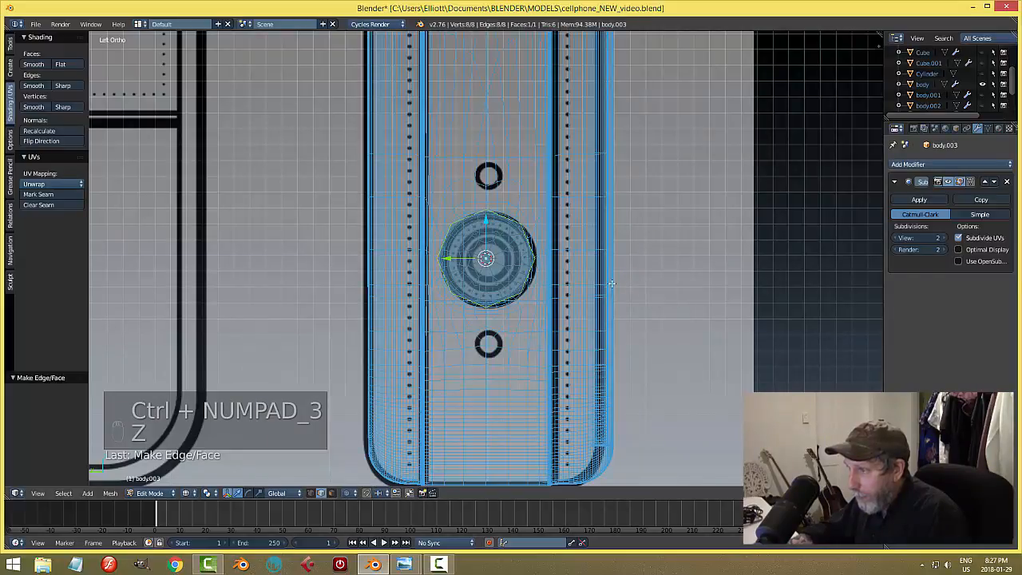
{"action": "scroll", "coordinate": [612, 282], "scroll_direction": "up", "scroll_amount": 4}
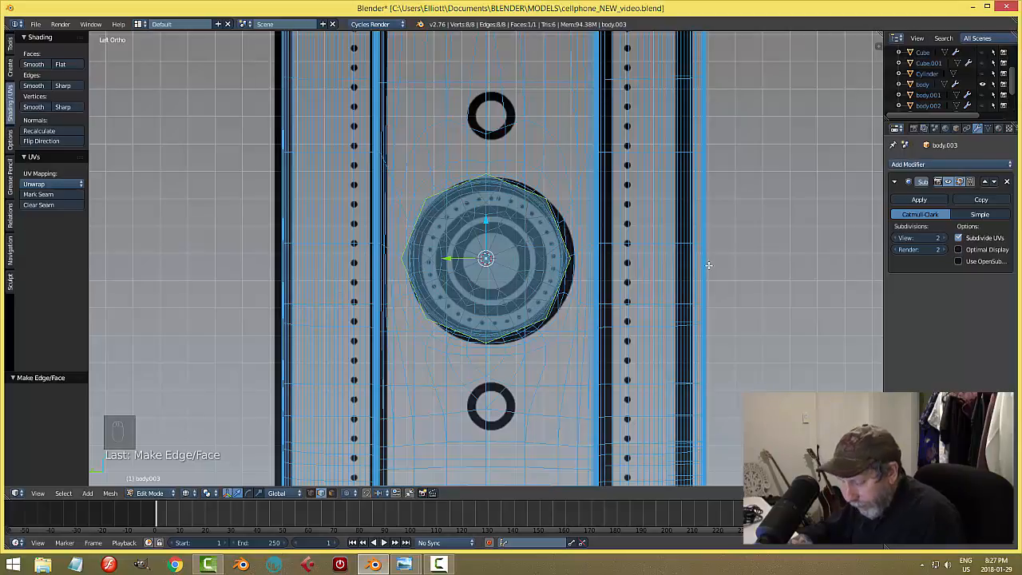
{"action": "key", "text": "i"}
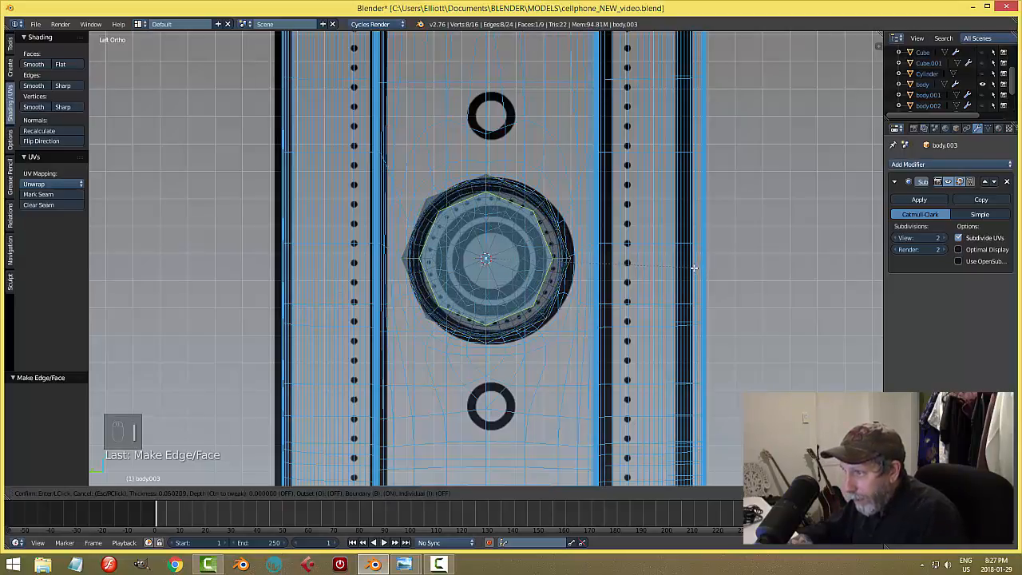
{"action": "left_click", "coordinate": [694, 268]}
{"action": "middle_click_drag", "start_coordinate": [769, 251], "coordinate": [611, 276]}
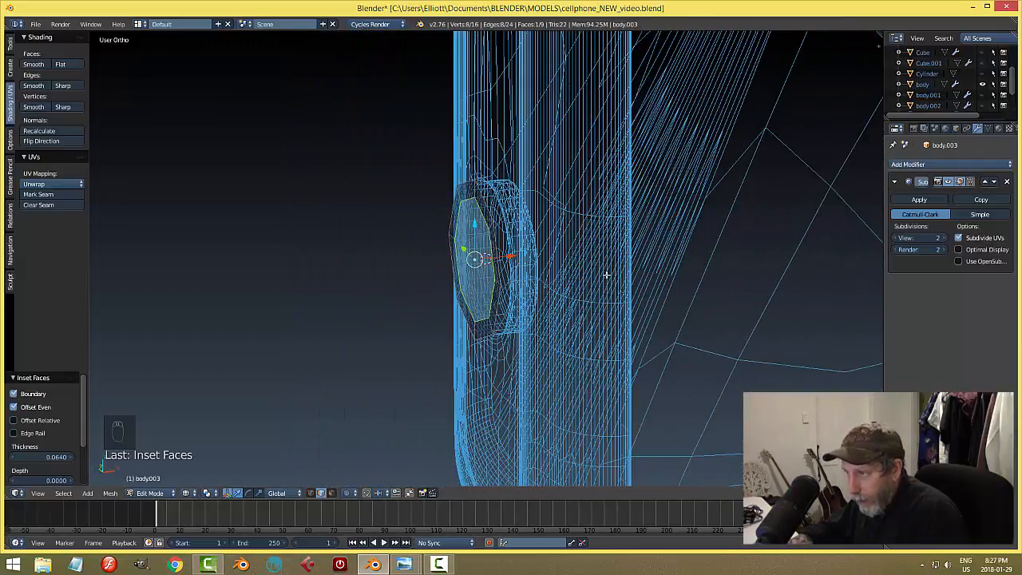
{"action": "key", "text": "ctrl+z"}
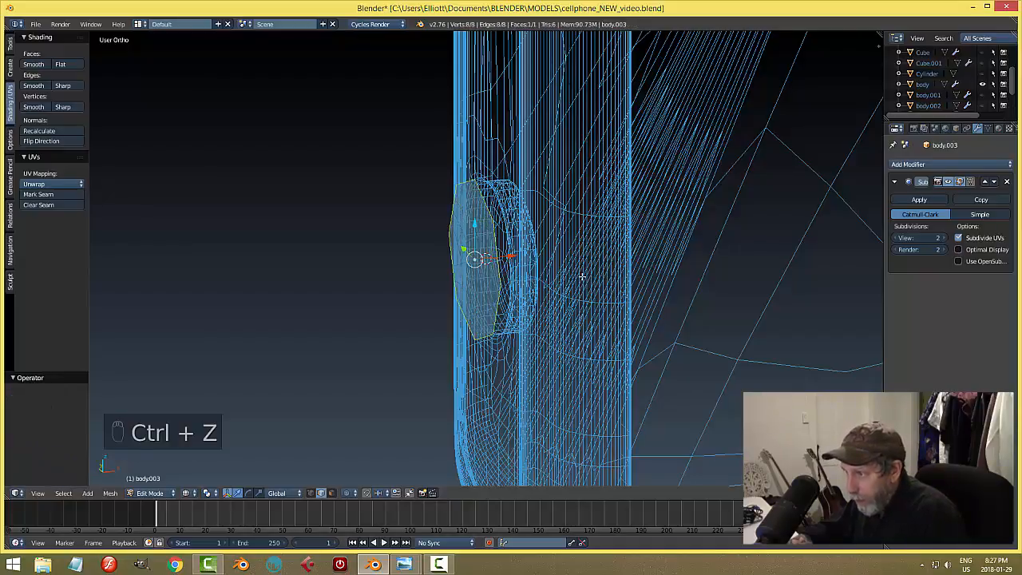
Step: Extrude the round face about 0.059 outward from the body along X
{"action": "key", "text": "e"}
{"action": "right_click", "coordinate": [548, 268]}
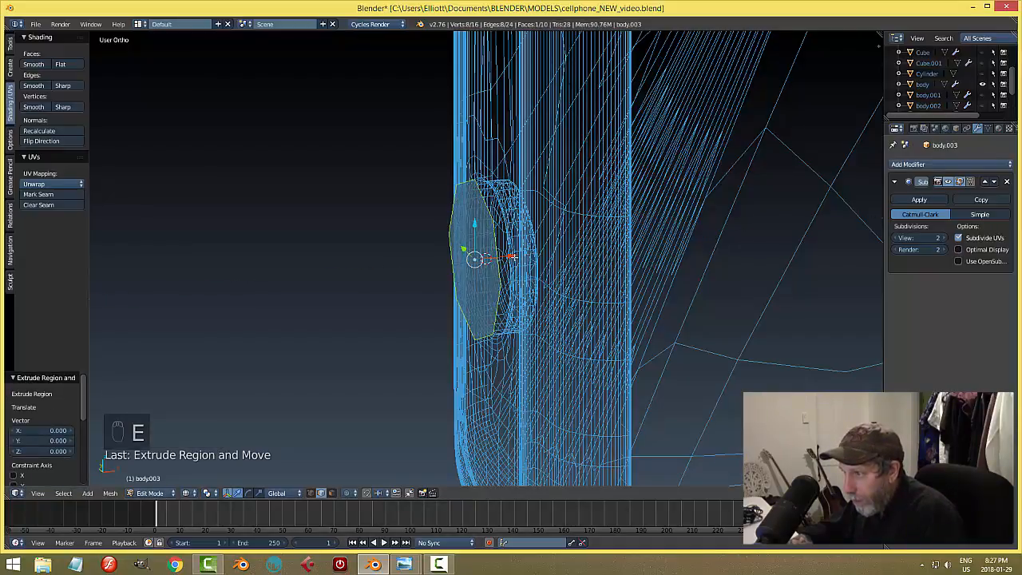
{"action": "key", "text": "e"}
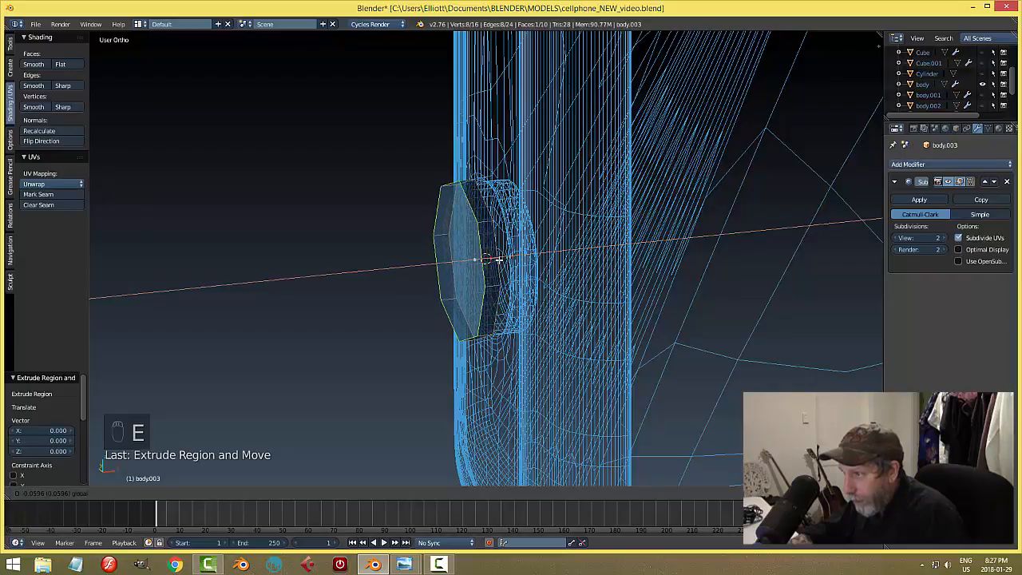
{"action": "left_click", "coordinate": [498, 259]}
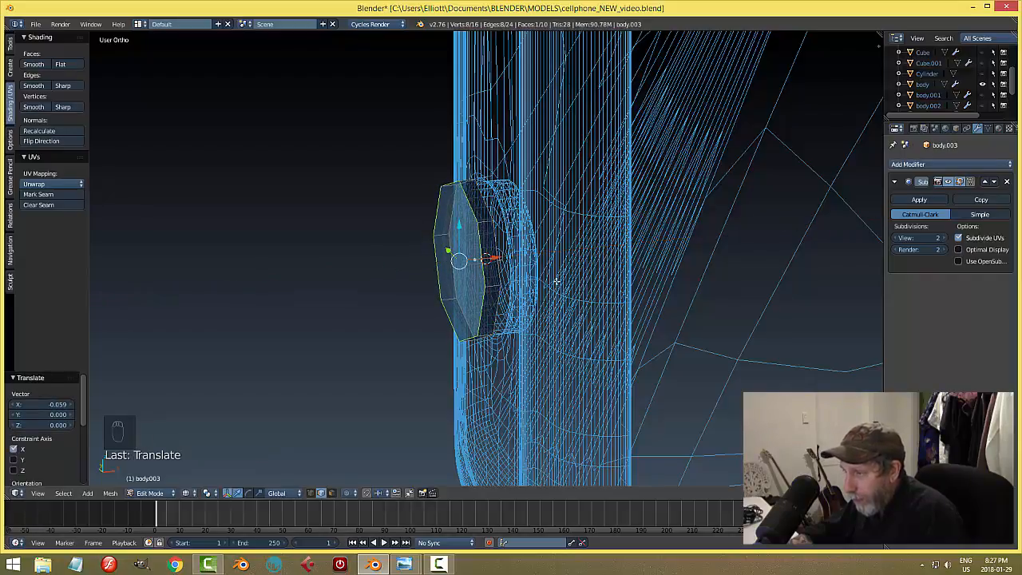
Step: Inset the button's front face by about 0.04, then extrude the inner face about 0.023 inward along X
{"action": "key", "text": "ctrl+KP_3"}
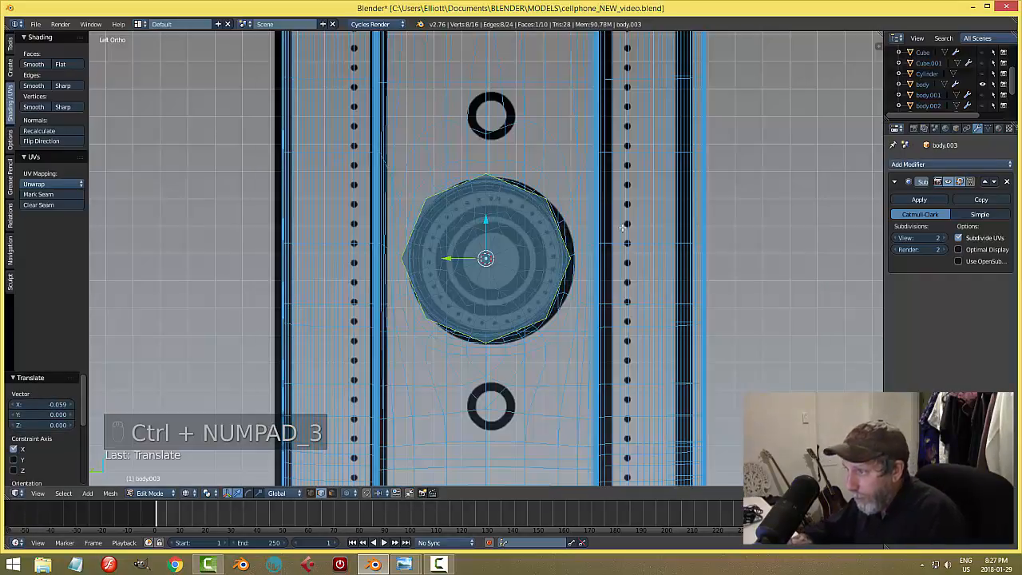
{"action": "key", "text": "i"}
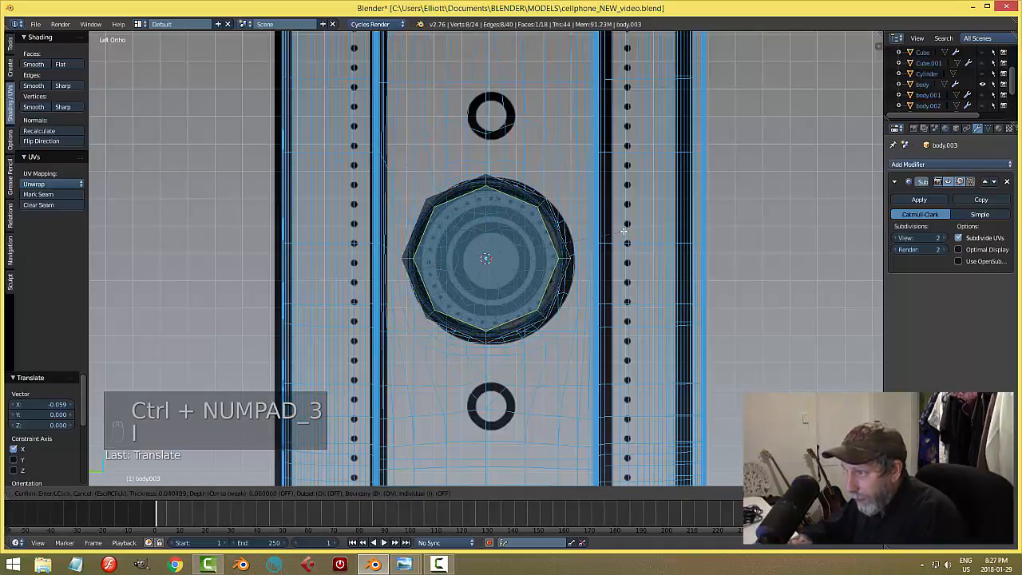
{"action": "left_click", "coordinate": [624, 232]}
{"action": "middle_click_drag", "start_coordinate": [695, 246], "coordinate": [591, 276]}
{"action": "key", "text": "e"}
{"action": "left_click", "coordinate": [592, 276]}
{"action": "left_click_drag", "start_coordinate": [499, 258], "coordinate": [507, 257]}
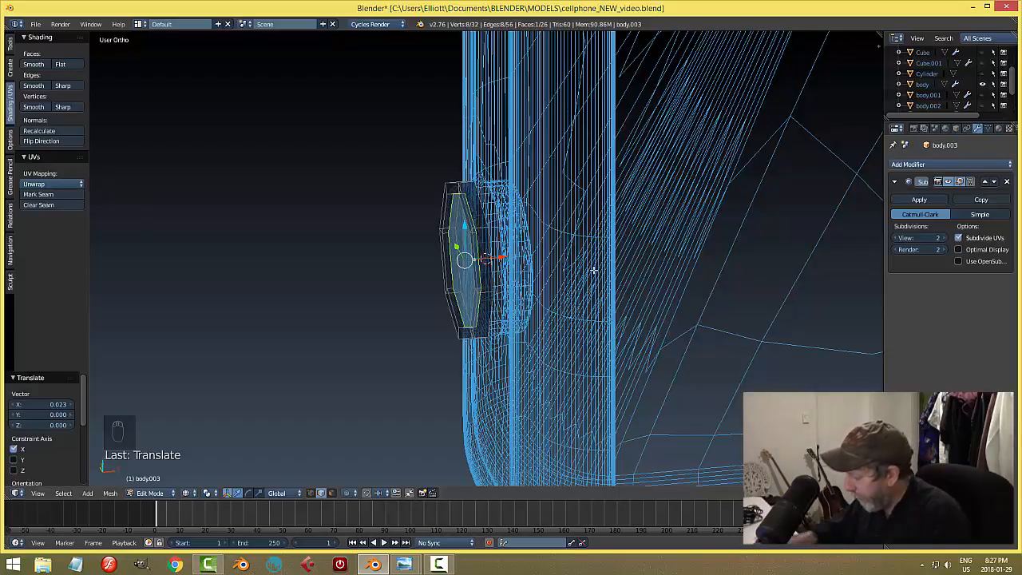
Step: Inset the recessed face by about 0.056 and extrude the smaller face about 0.036 outward along X
{"action": "key", "text": "ctrl+KP_3"}
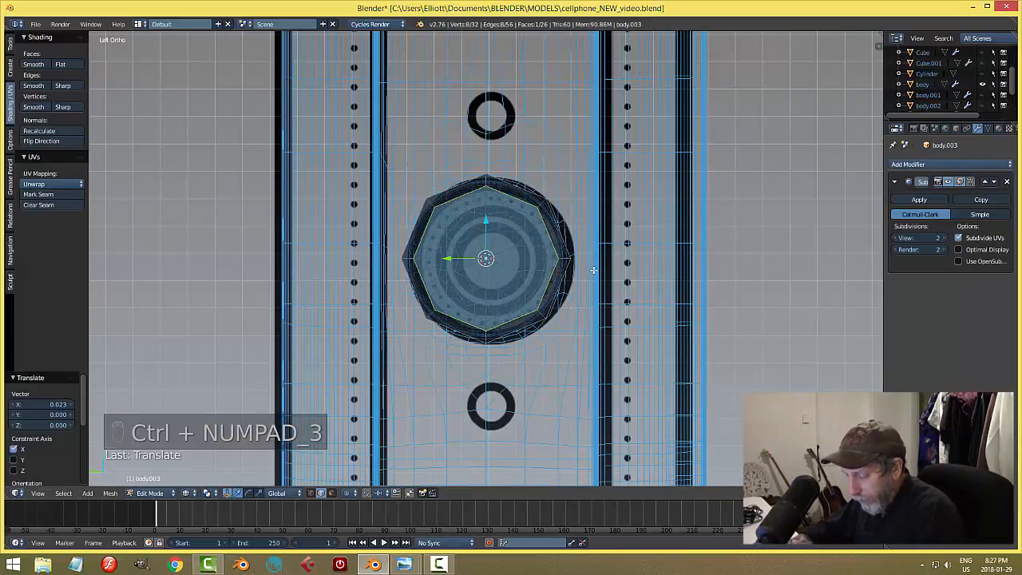
{"action": "key", "text": "i"}
{"action": "left_click", "coordinate": [645, 273]}
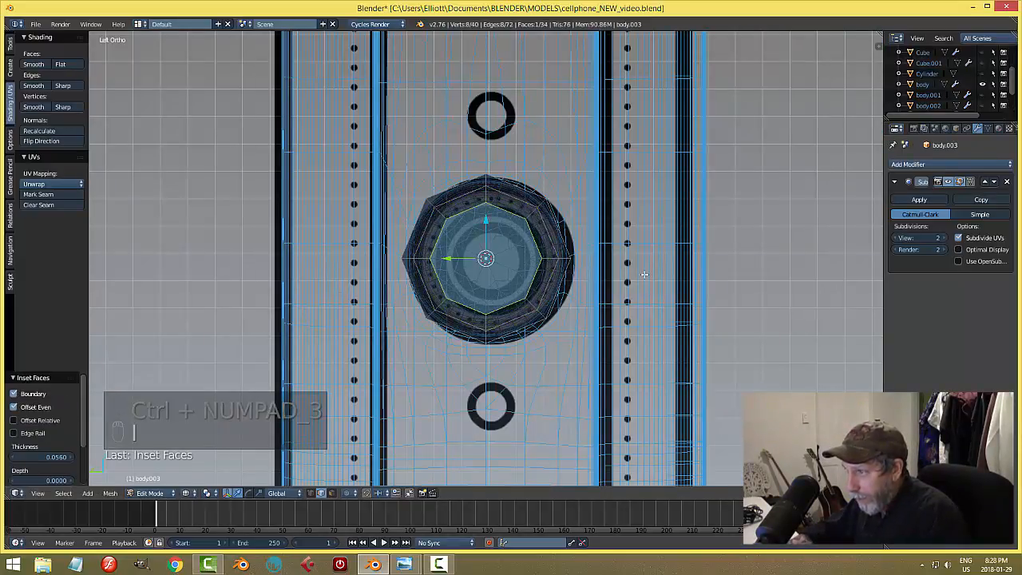
{"action": "middle_click_drag", "start_coordinate": [645, 274], "coordinate": [571, 296]}
{"action": "key", "text": "e"}
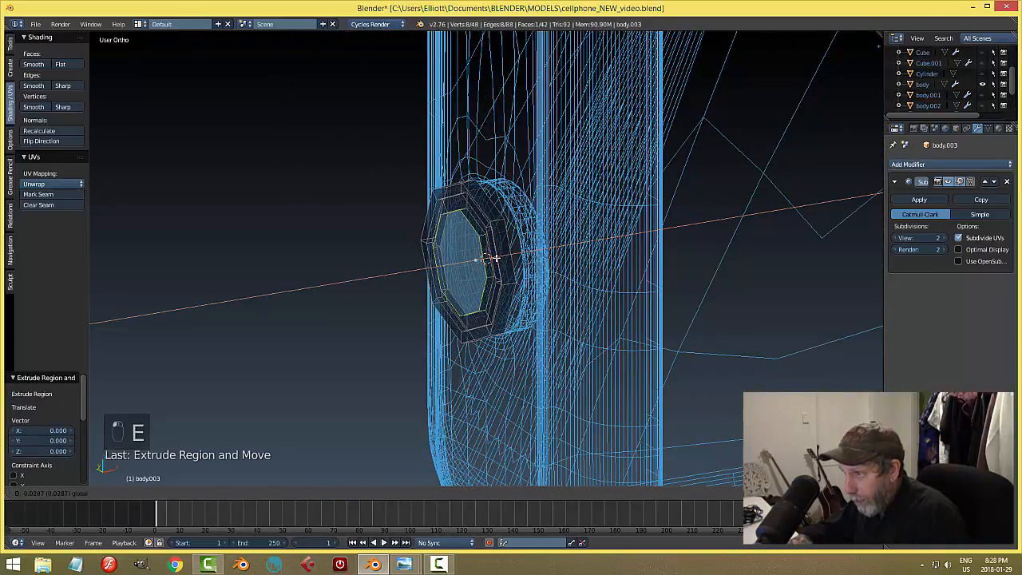
{"action": "left_click", "coordinate": [494, 258]}
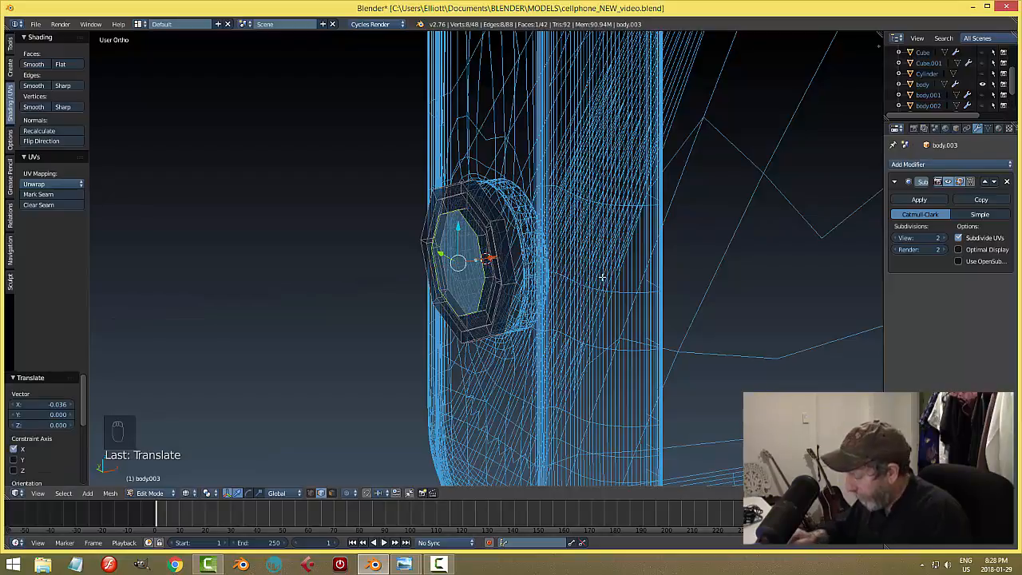
Step: Inset the raised face by about 0.062 and extrude the resulting face about 0.017 inward along X
{"action": "key", "text": "ctrl+KP_3"}
{"action": "key", "text": "i"}
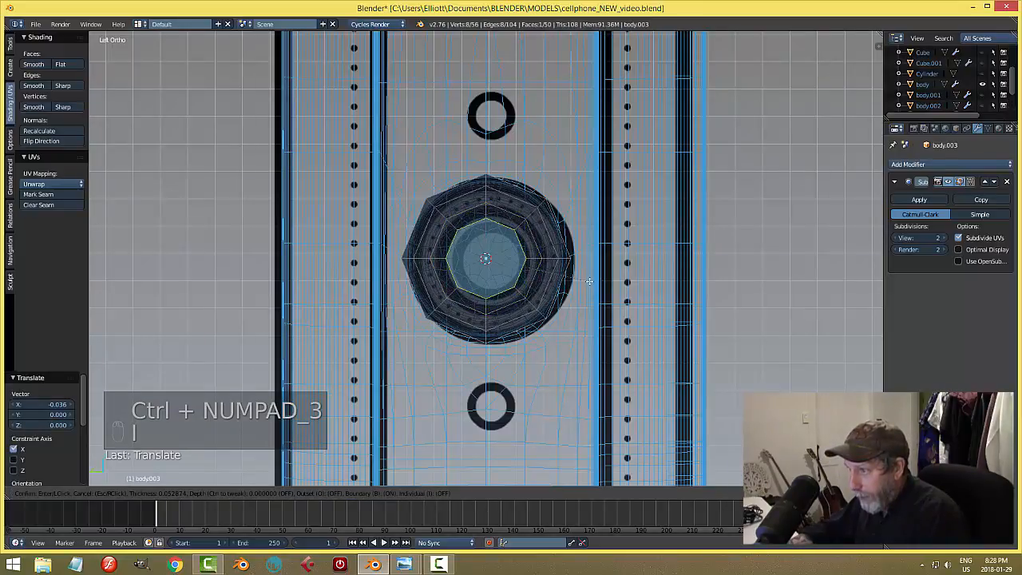
{"action": "left_click", "coordinate": [587, 282]}
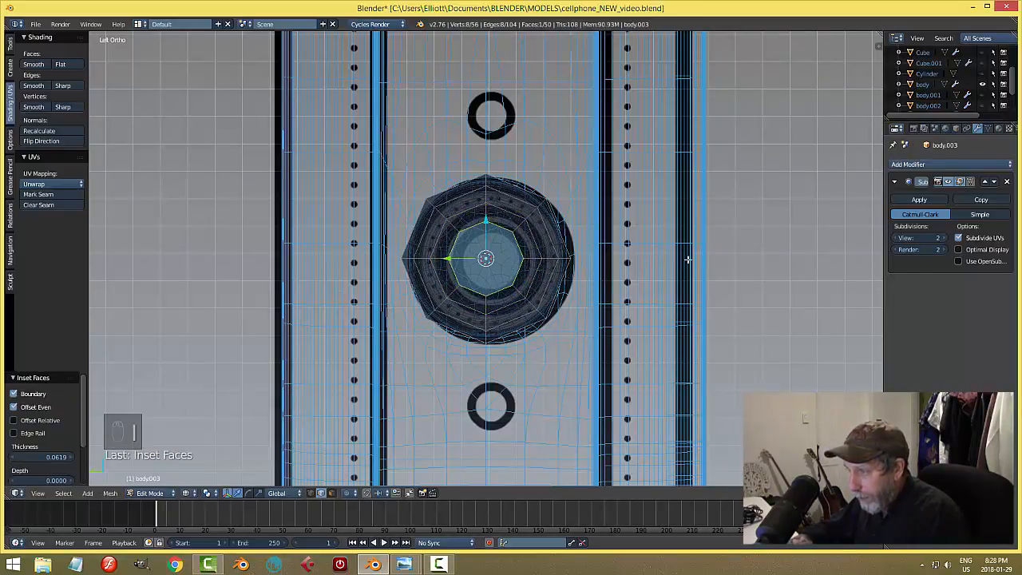
{"action": "middle_click_drag", "start_coordinate": [587, 282], "coordinate": [610, 277]}
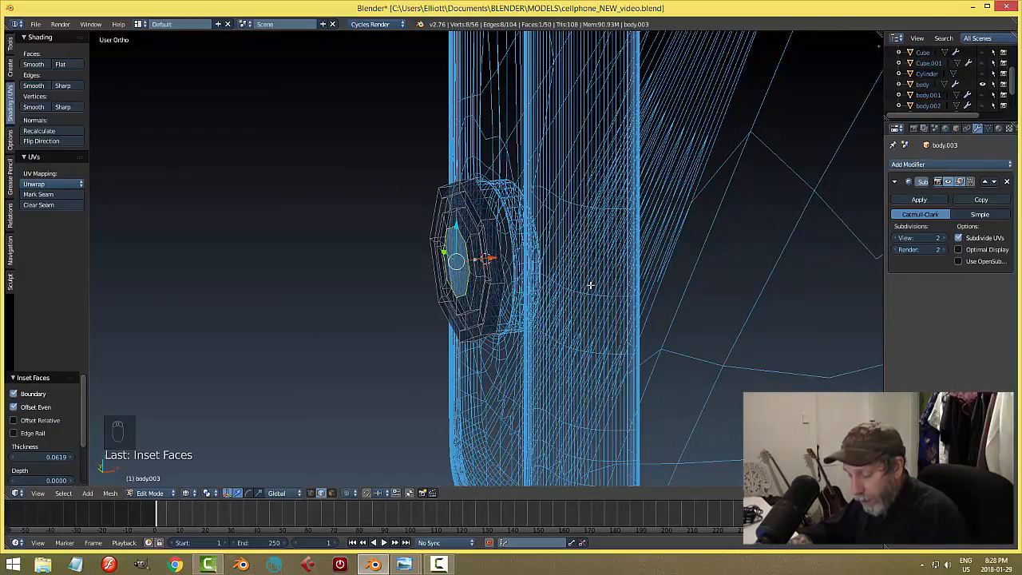
{"action": "key", "text": "e"}
{"action": "left_click_drag", "start_coordinate": [493, 257], "coordinate": [551, 266]}
Step: Inset the central face by about 0.059 and extrude it about 0.032 inward along X to form the centre dimple
{"action": "key", "text": "ctrl+KP_3"}
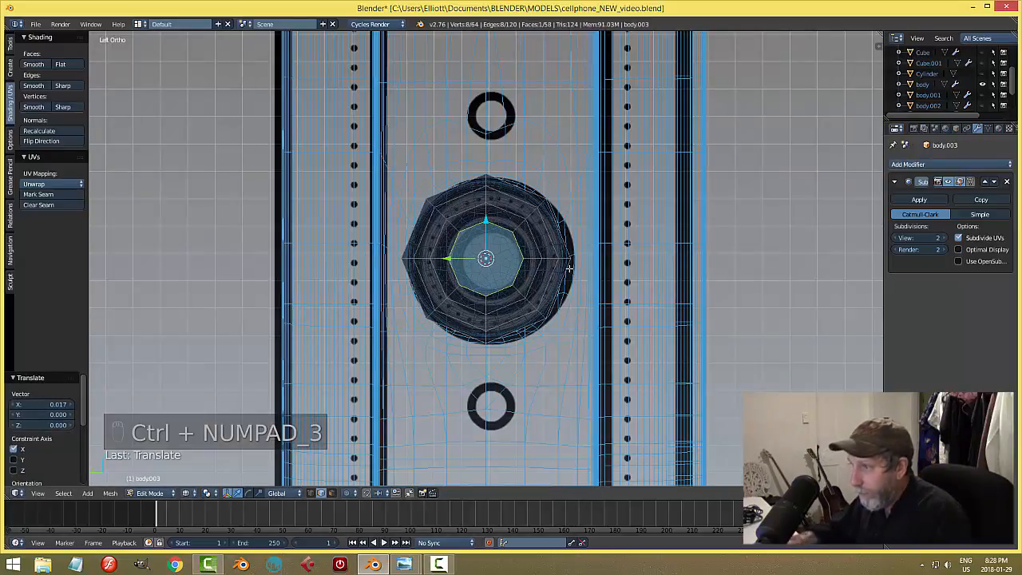
{"action": "key", "text": "i"}
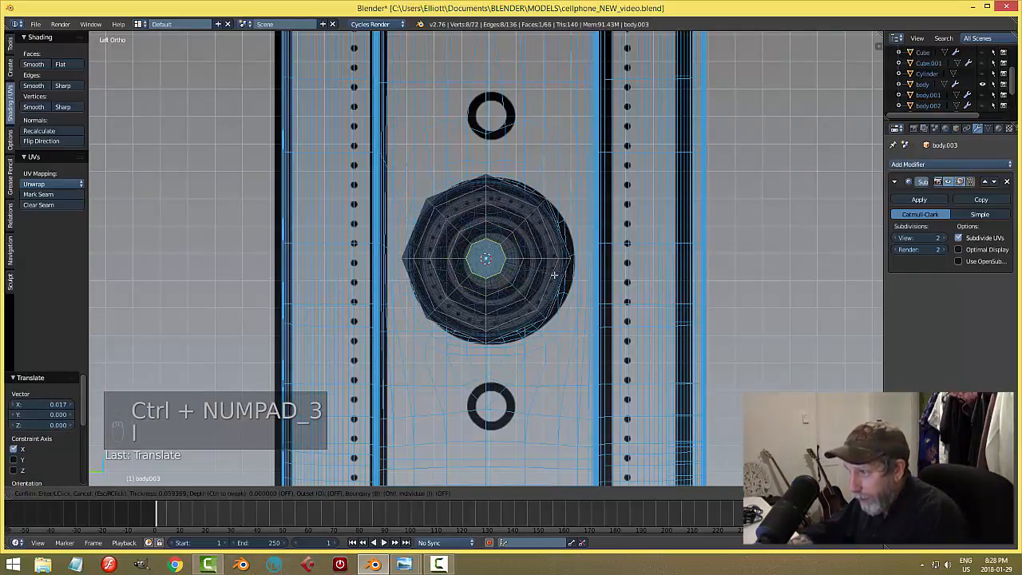
{"action": "left_click", "coordinate": [554, 275]}
{"action": "middle_click_drag", "start_coordinate": [554, 275], "coordinate": [505, 280]}
{"action": "key", "text": "e"}
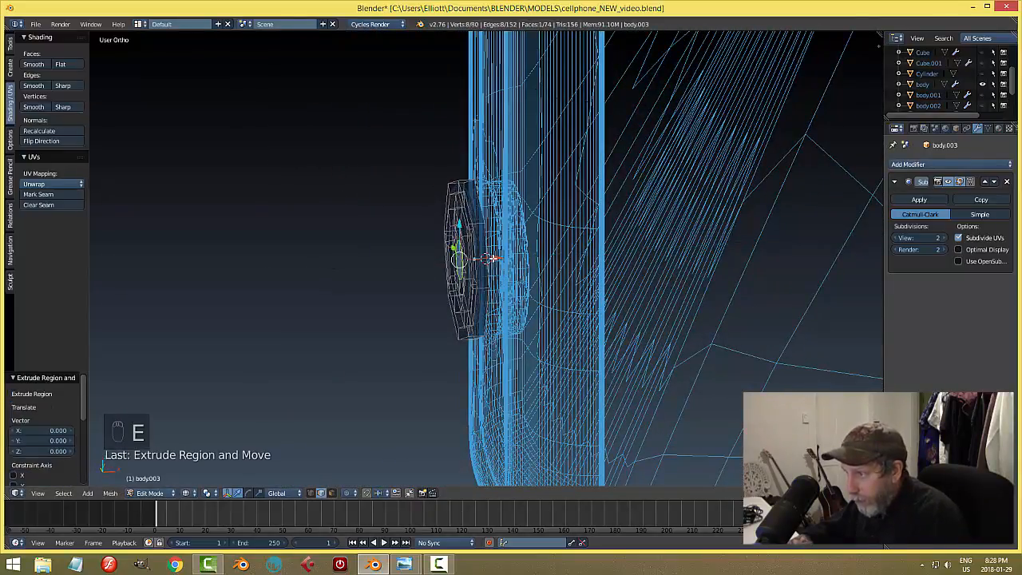
{"action": "key", "text": "x"}
{"action": "left_click", "coordinate": [503, 256]}
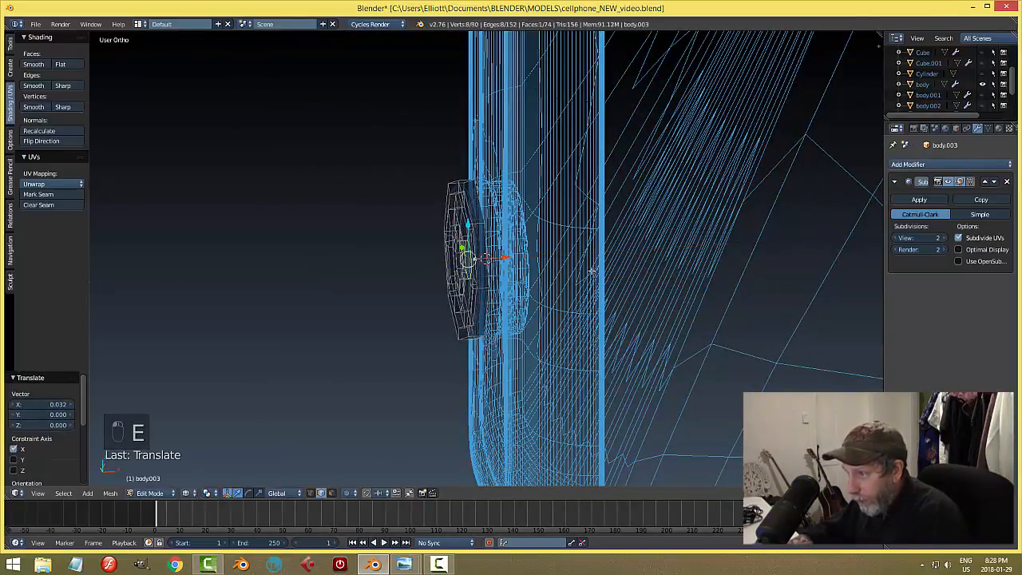
Step: Return the button to Object Mode with solid display and apply smooth shading to it
{"action": "key", "text": "a"}
{"action": "key", "text": "Tab"}
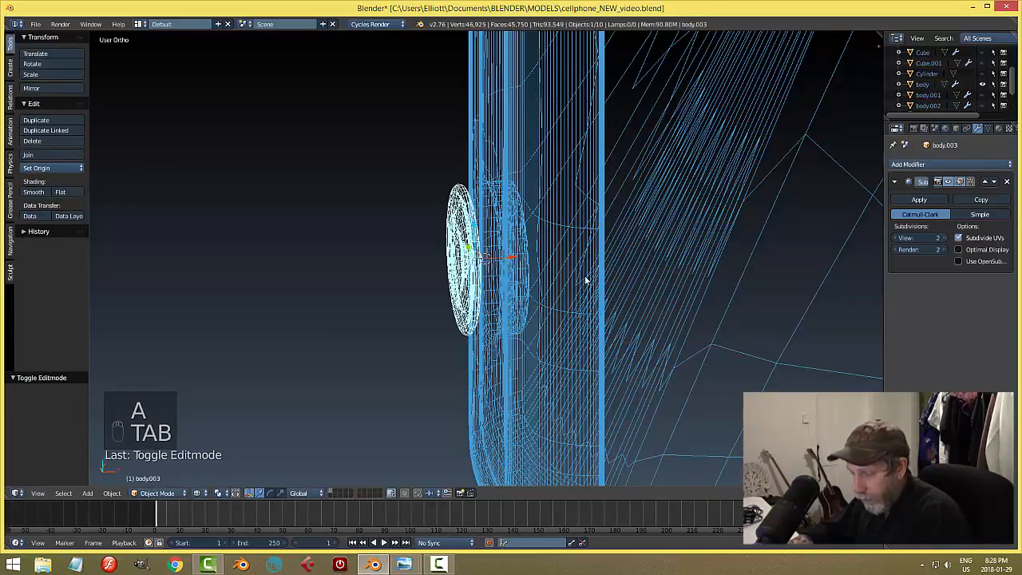
{"action": "key", "text": "z"}
{"action": "left_click", "coordinate": [589, 335]}
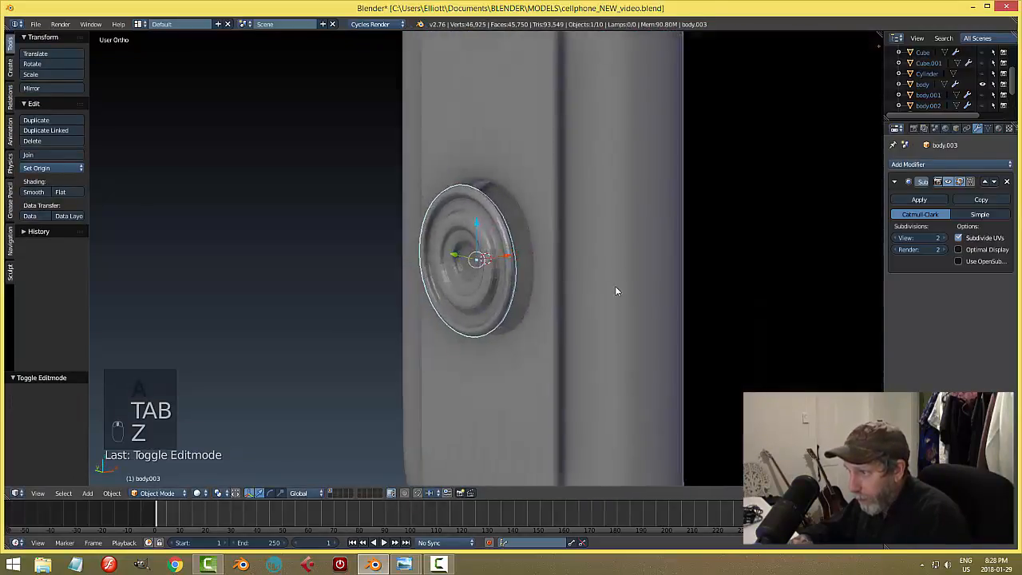
{"action": "middle_click_drag", "start_coordinate": [615, 291], "coordinate": [671, 264]}
{"action": "left_click", "coordinate": [34, 192]}
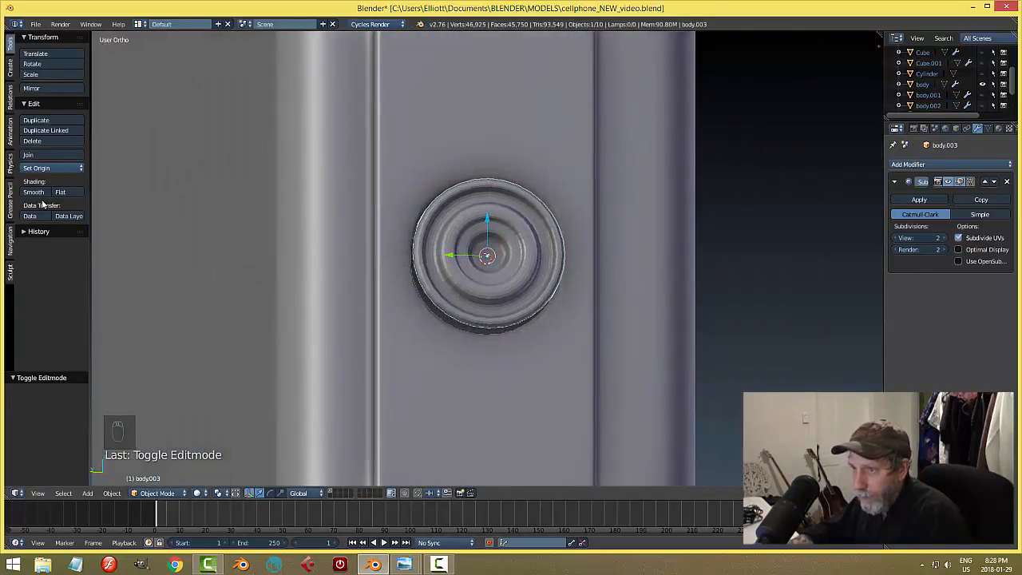
Step: Move the whole button about 0.037 inward along X into the round recess
{"action": "middle_click_drag", "start_coordinate": [608, 304], "coordinate": [500, 286]}
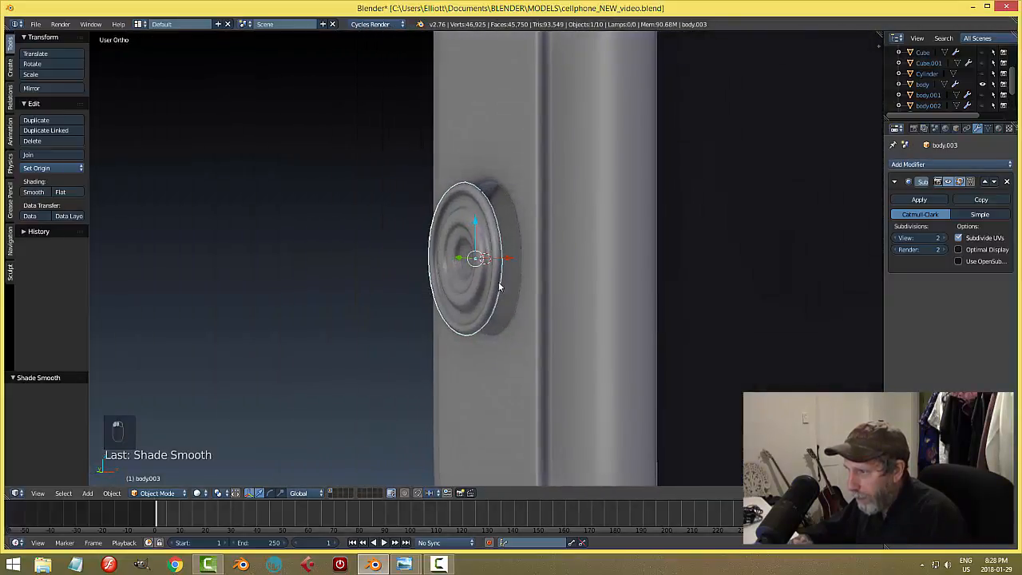
{"action": "left_click_drag", "start_coordinate": [504, 259], "coordinate": [538, 278]}
{"action": "mouse_move", "coordinate": [538, 278]}
{"action": "middle_mouse_down"}
{"action": "mouse_move", "coordinate": [608, 265]}
{"action": "mouse_move", "coordinate": [542, 279]}
{"action": "middle_mouse_up"}
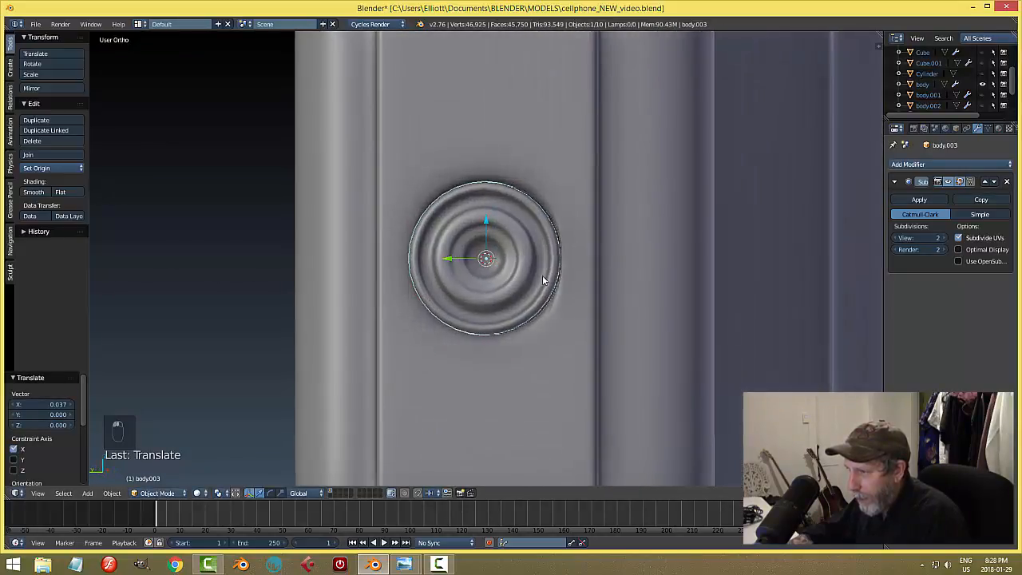
Step: In Edit Mode, add one centred loop cut around the button's outer rim and another around the next ring inward
{"action": "scroll", "coordinate": [560, 256], "scroll_direction": "up", "scroll_amount": 3}
{"action": "key", "text": "Tab"}
{"action": "left_click", "coordinate": [639, 257]}
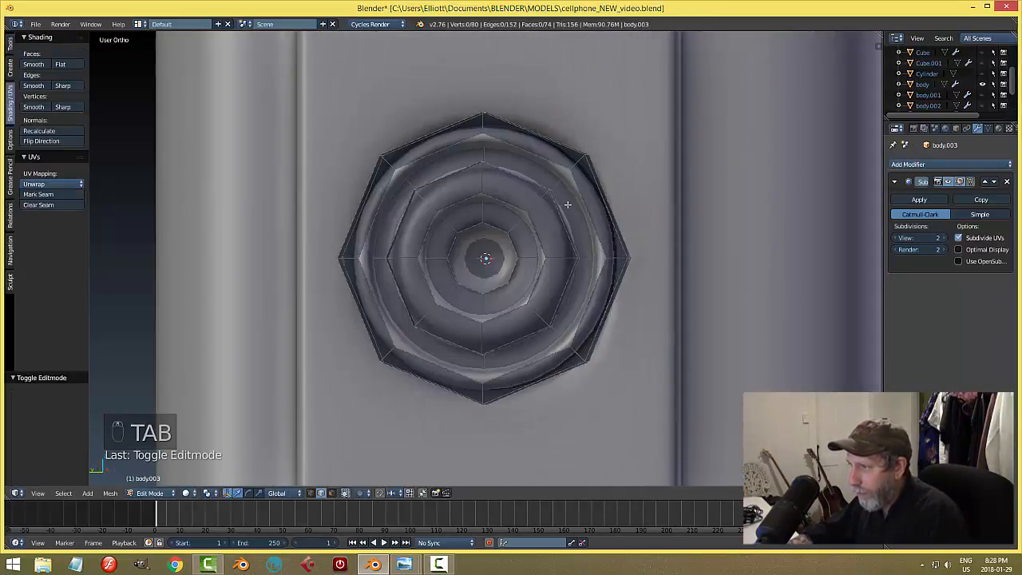
{"action": "key", "text": "ctrl+r"}
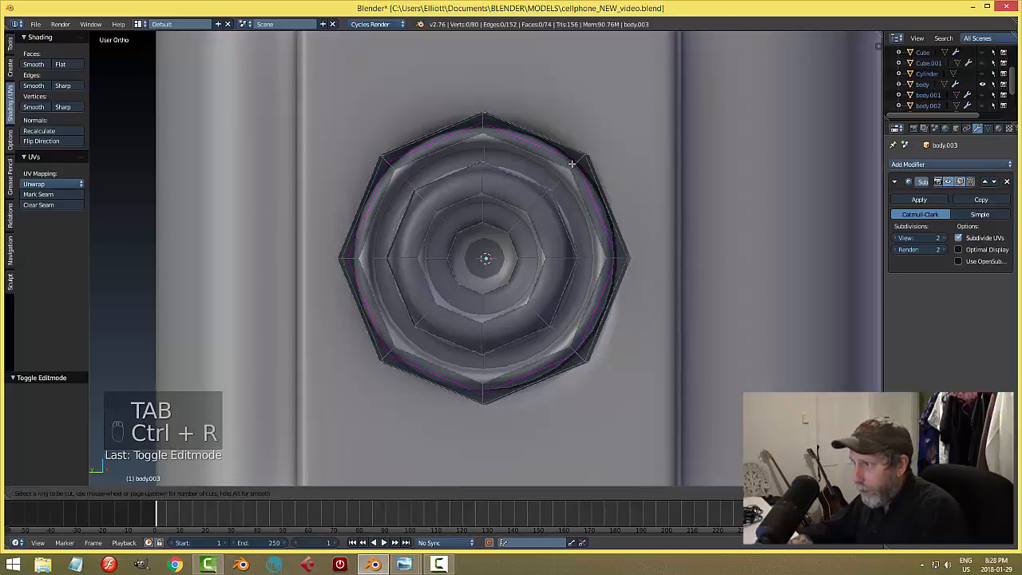
{"action": "left_click", "coordinate": [561, 168]}
{"action": "right_click", "coordinate": [559, 169]}
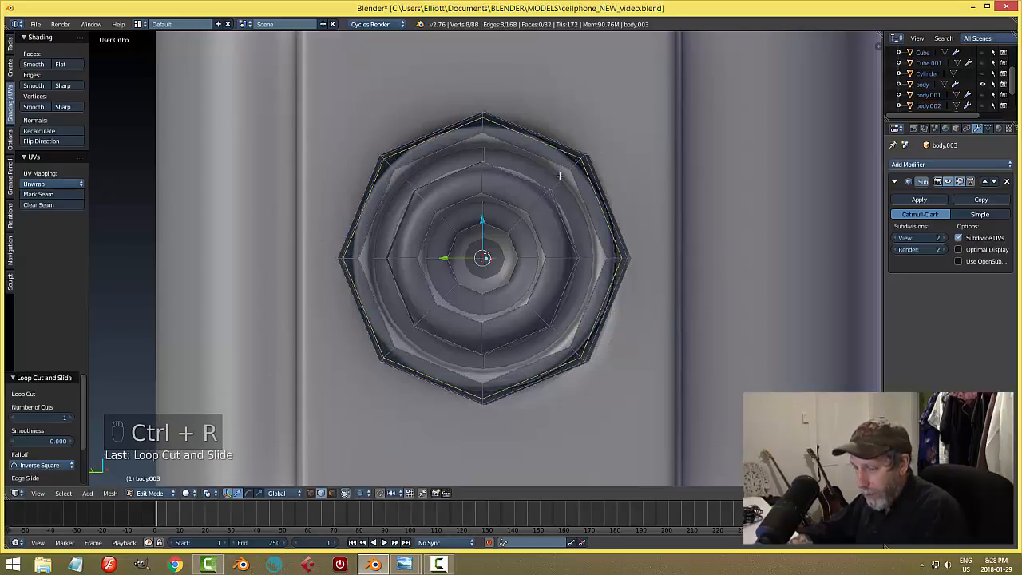
{"action": "key", "text": "a"}
{"action": "key", "text": "ctrl+r"}
{"action": "left_click", "coordinate": [557, 185]}
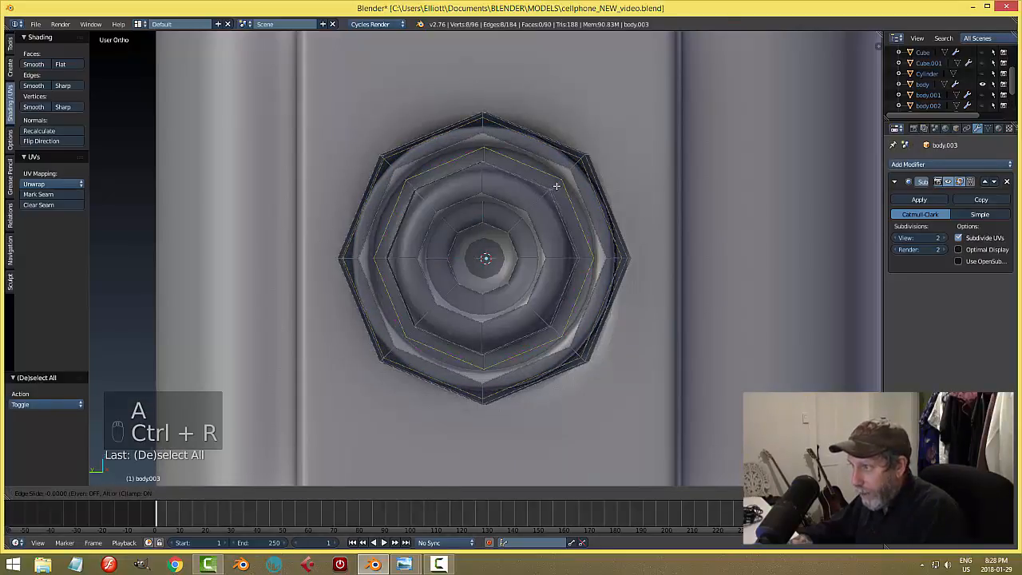
{"action": "right_click", "coordinate": [569, 178]}
{"action": "key", "text": "a"}
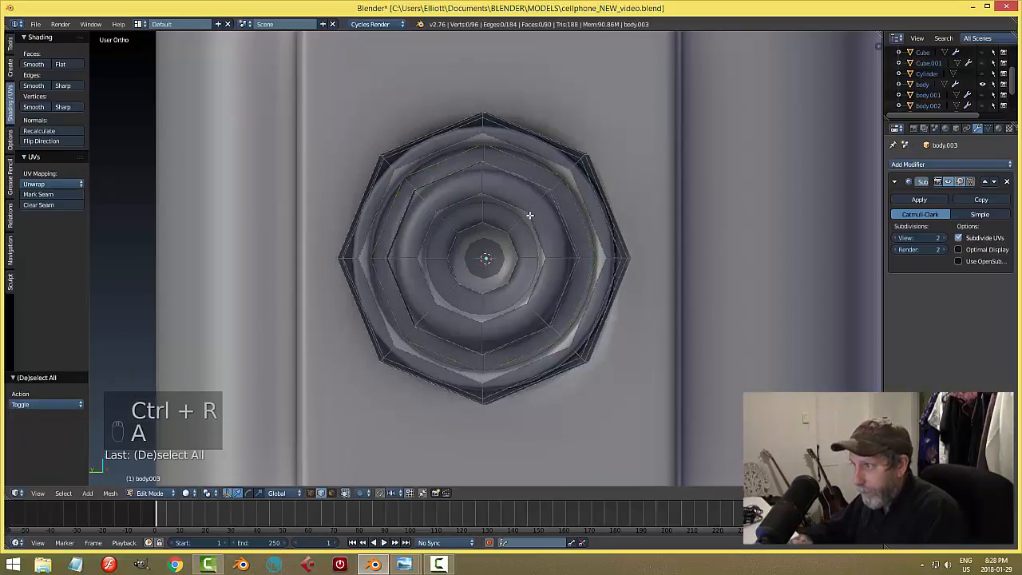
Step: Add a centred loop cut around the raised middle ring of the button, plus a second one close to that ring's inner edge
{"action": "key", "text": "ctrl+r"}
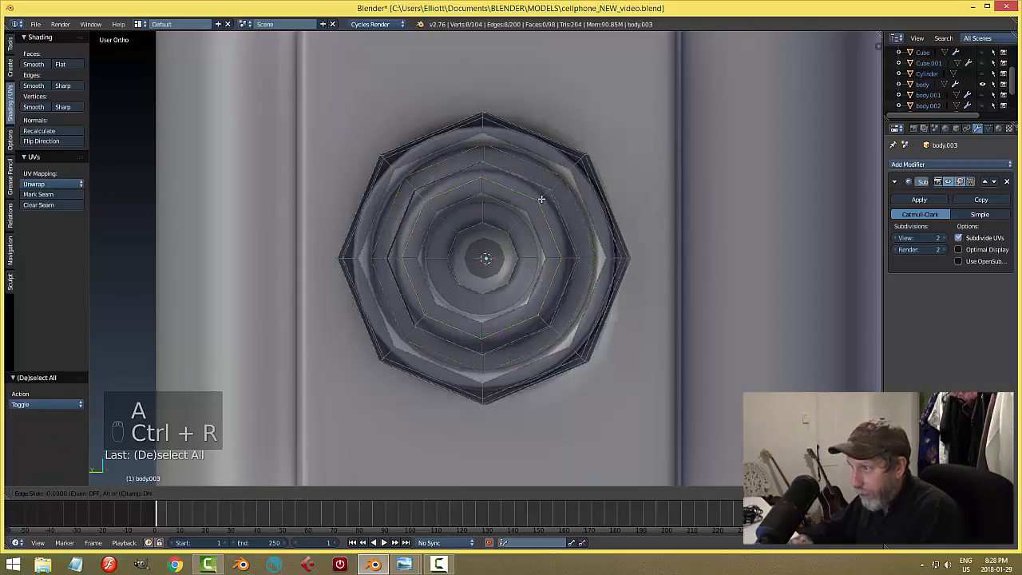
{"action": "left_click", "coordinate": [544, 197]}
{"action": "right_click", "coordinate": [544, 196]}
{"action": "key", "text": "ctrl+r"}
{"action": "left_click", "coordinate": [536, 203]}
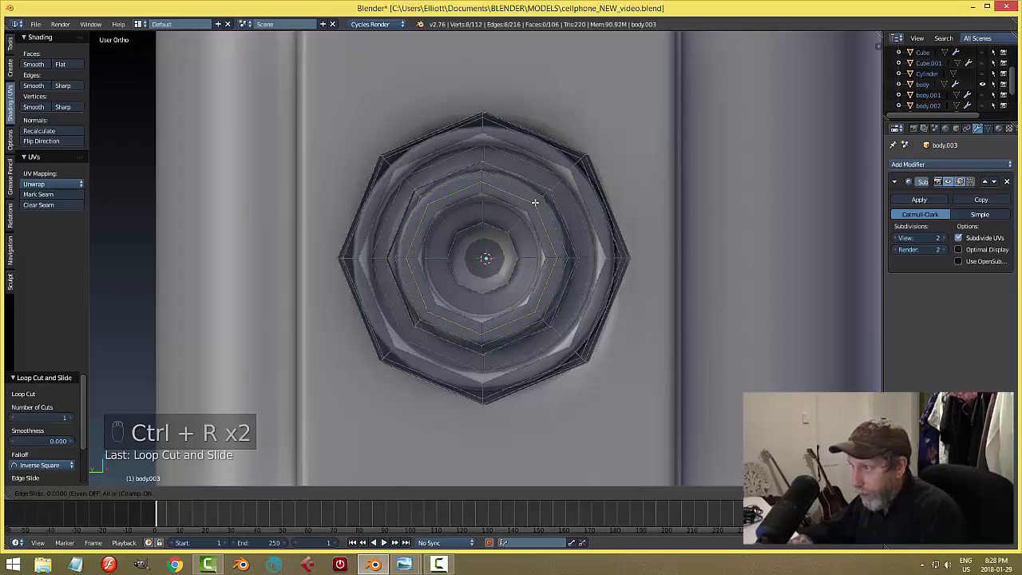
{"action": "left_click", "coordinate": [532, 206]}
{"action": "key", "text": "a"}
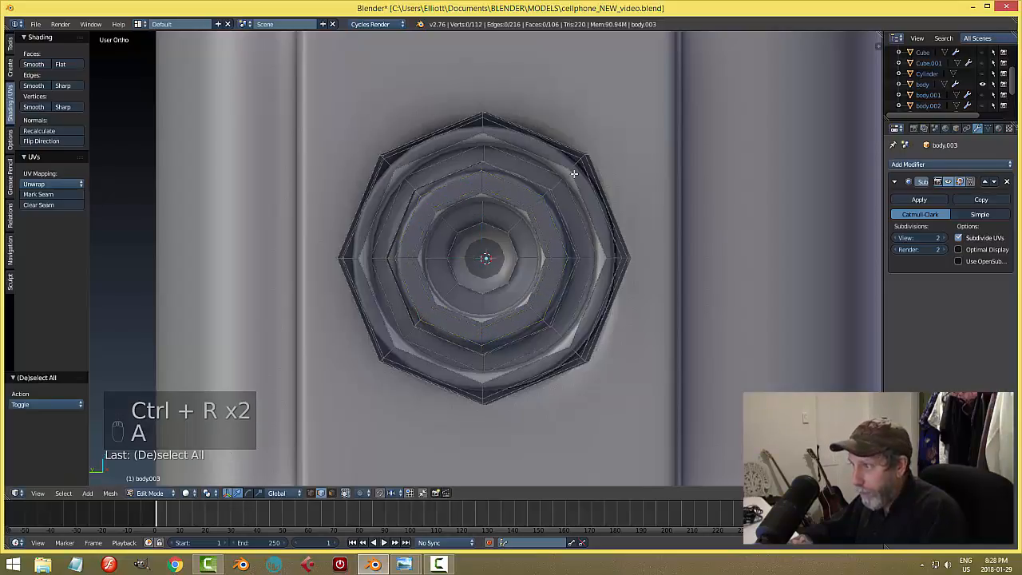
Step: Add one loop cut along the inner side of the button's outer rim and another around the recessed ring just inside the raised middle ring
{"action": "key", "text": "ctrl+r"}
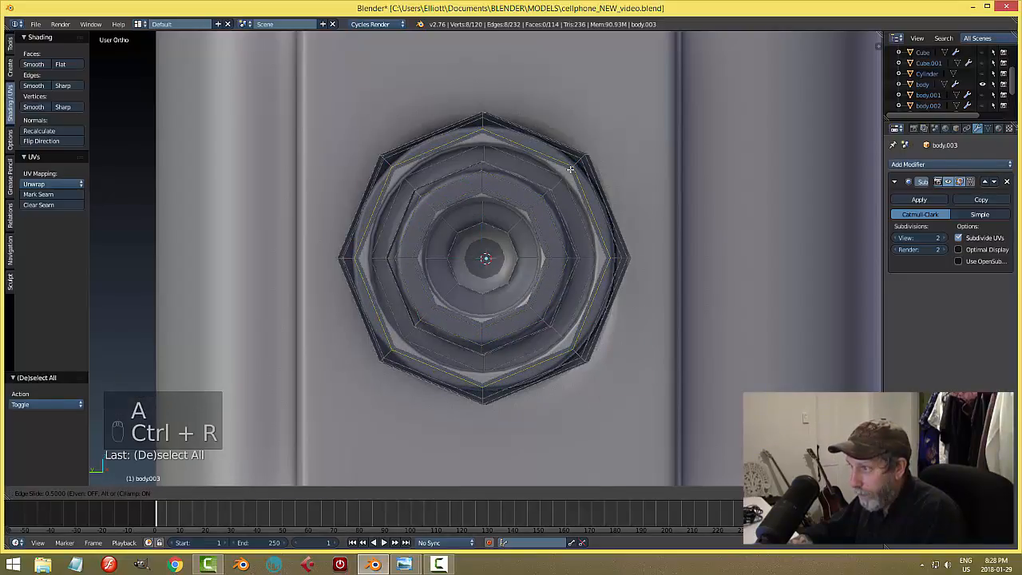
{"action": "left_click", "coordinate": [570, 168]}
{"action": "left_click", "coordinate": [569, 170]}
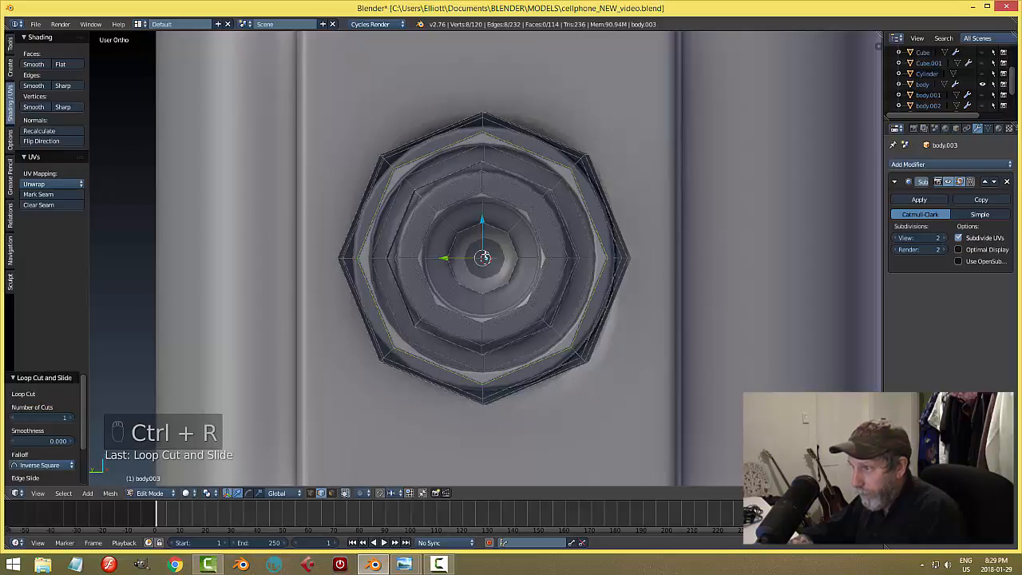
{"action": "key", "text": "a"}
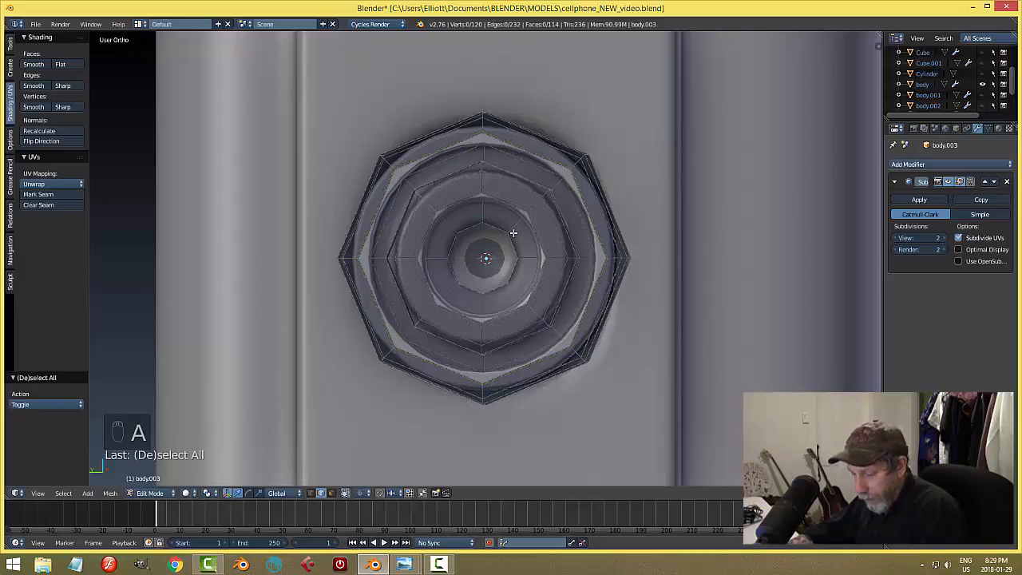
{"action": "key", "text": "ctrl+r"}
{"action": "left_click", "coordinate": [514, 232]}
{"action": "left_click", "coordinate": [517, 229]}
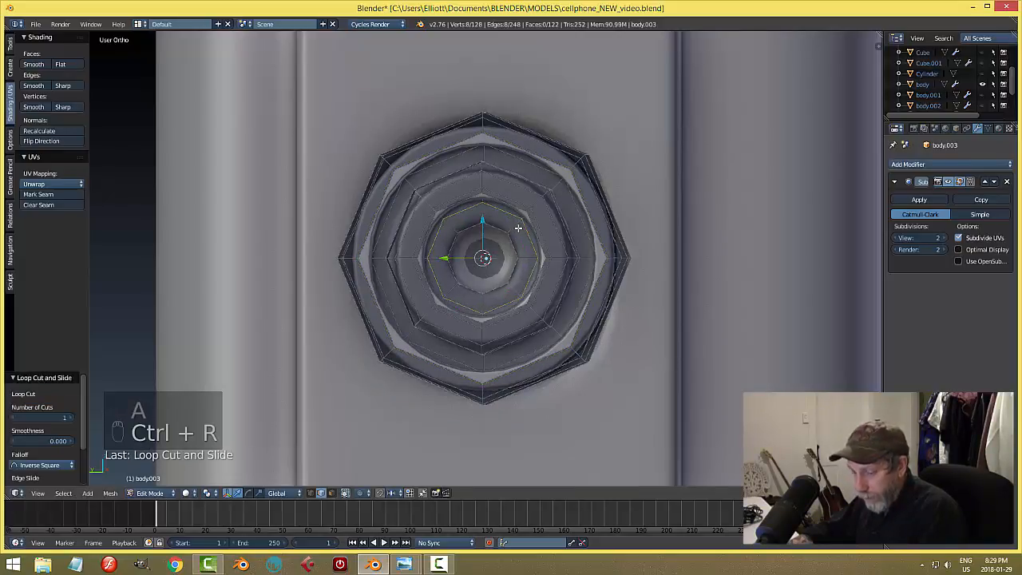
{"action": "key", "text": "a"}
Step: Add a loop cut around the wall of the centre dimple and return the button to Object Mode, deselected
{"action": "middle_click_drag", "start_coordinate": [506, 247], "coordinate": [517, 226]}
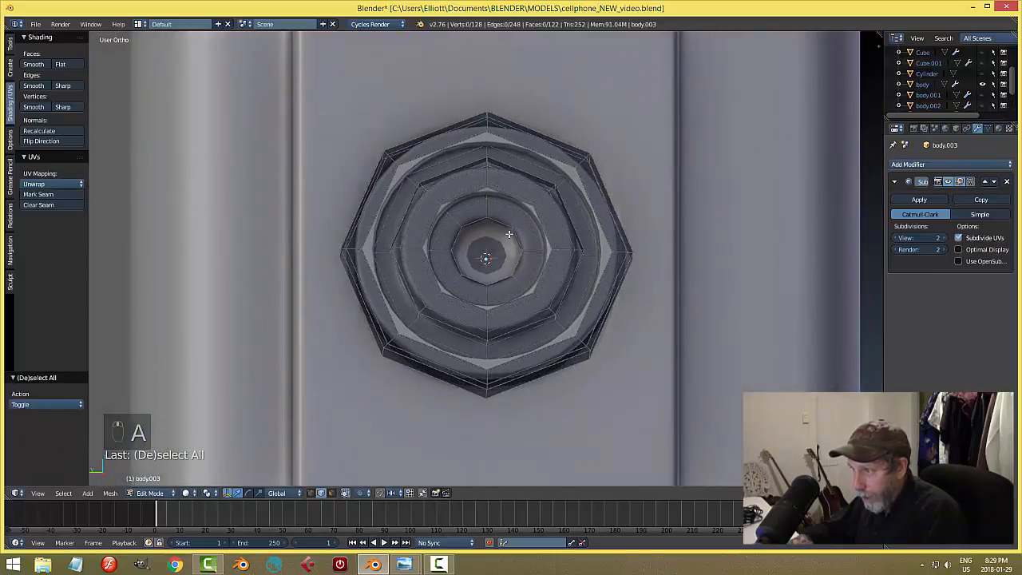
{"action": "key", "text": "ctrl+r"}
{"action": "left_click", "coordinate": [512, 230]}
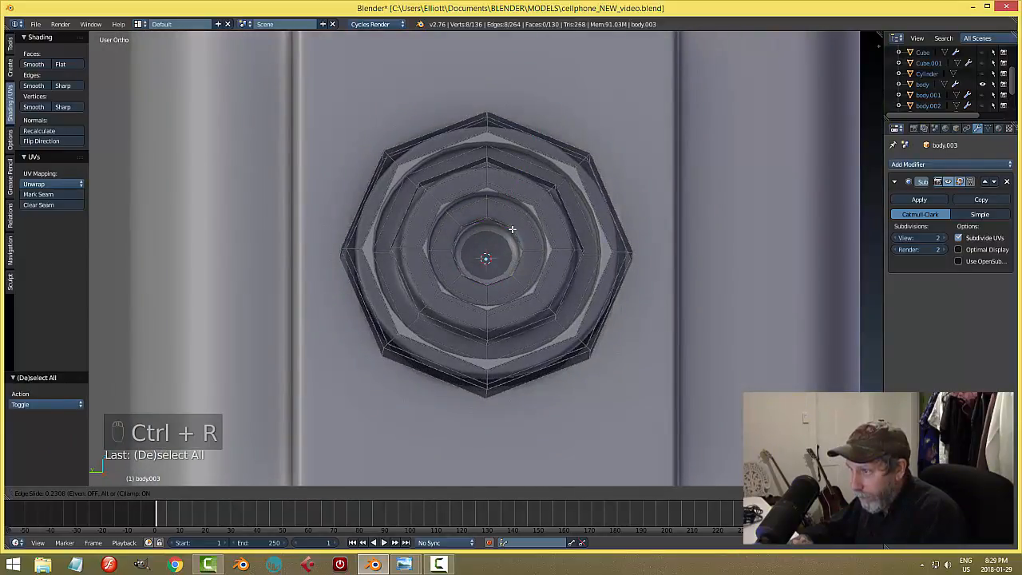
{"action": "left_click", "coordinate": [510, 230]}
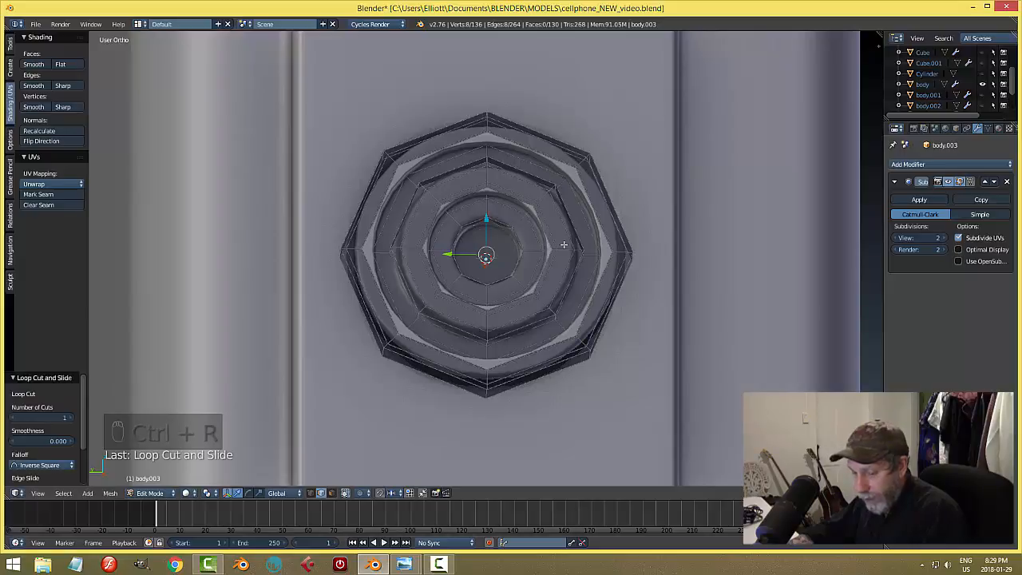
{"action": "key", "text": "a"}
{"action": "key", "text": "Tab"}
{"action": "left_click", "coordinate": [489, 246]}
{"action": "scroll", "coordinate": [581, 257], "scroll_direction": "down", "scroll_amount": 2}
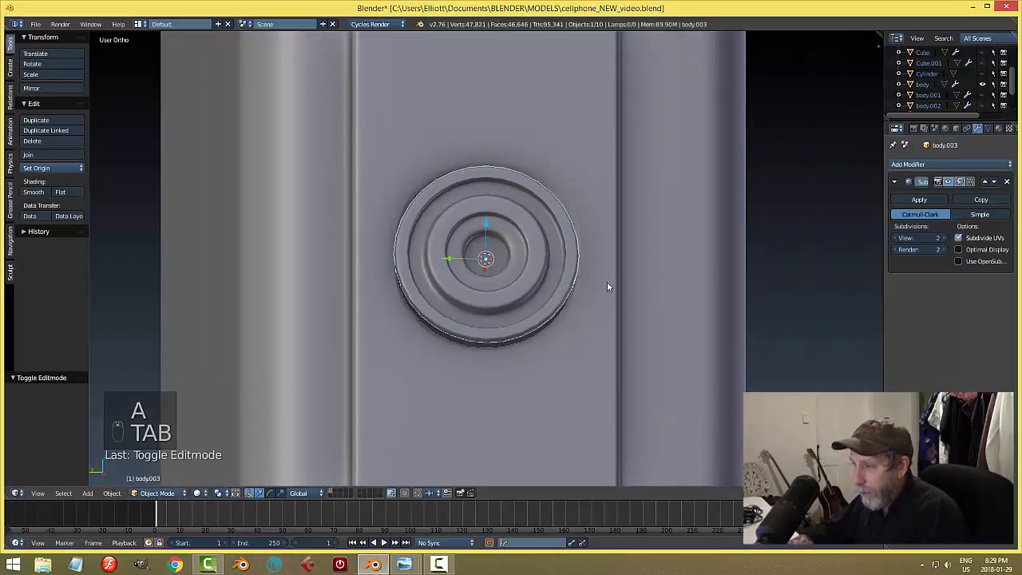
{"action": "key", "text": "a"}
Step: In Edit Mode, add a centred loop cut around the outer part of the recessed ring surrounding the dimple
{"action": "scroll", "coordinate": [545, 300], "scroll_direction": "down", "scroll_amount": 2}
{"action": "middle_click_drag", "start_coordinate": [542, 299], "coordinate": [510, 271]}
{"action": "scroll", "coordinate": [503, 271], "scroll_direction": "up", "scroll_amount": 5}
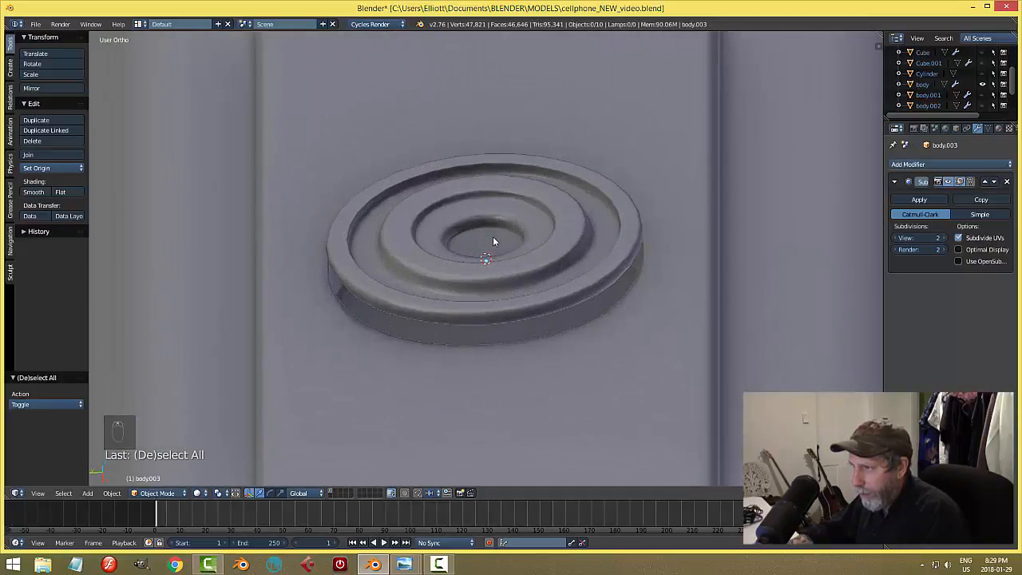
{"action": "key", "text": "Tab"}
{"action": "left_click", "coordinate": [583, 240]}
{"action": "scroll", "coordinate": [541, 177], "scroll_direction": "up", "scroll_amount": 3}
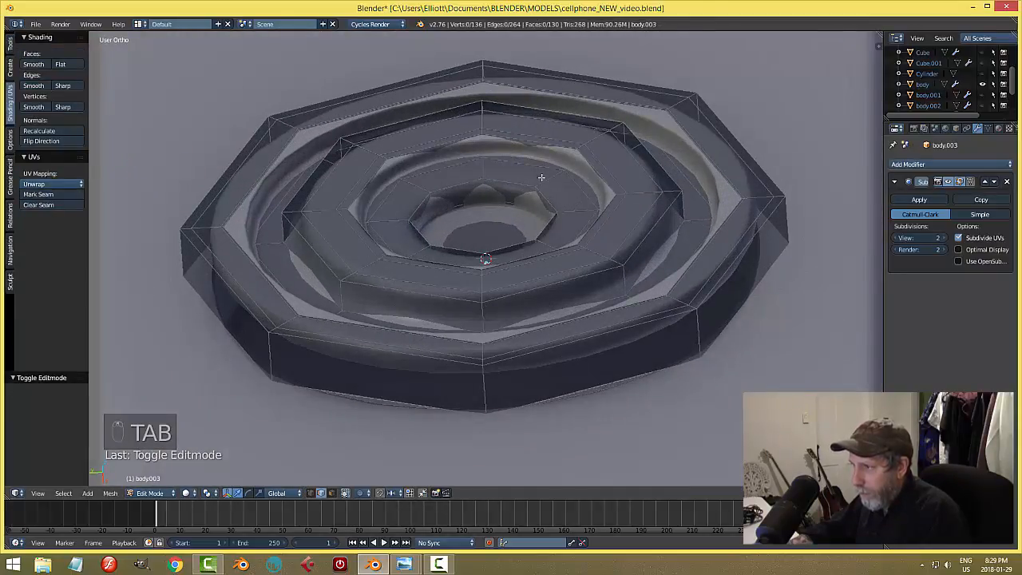
{"action": "middle_click_drag", "start_coordinate": [536, 167], "coordinate": [541, 189]}
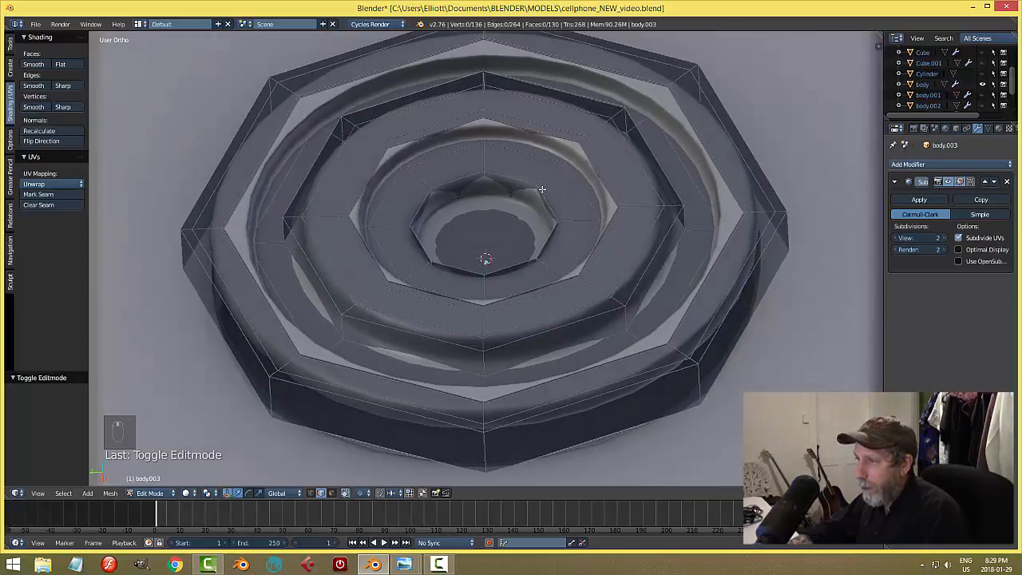
{"action": "key", "text": "ctrl+r"}
{"action": "left_click", "coordinate": [573, 160]}
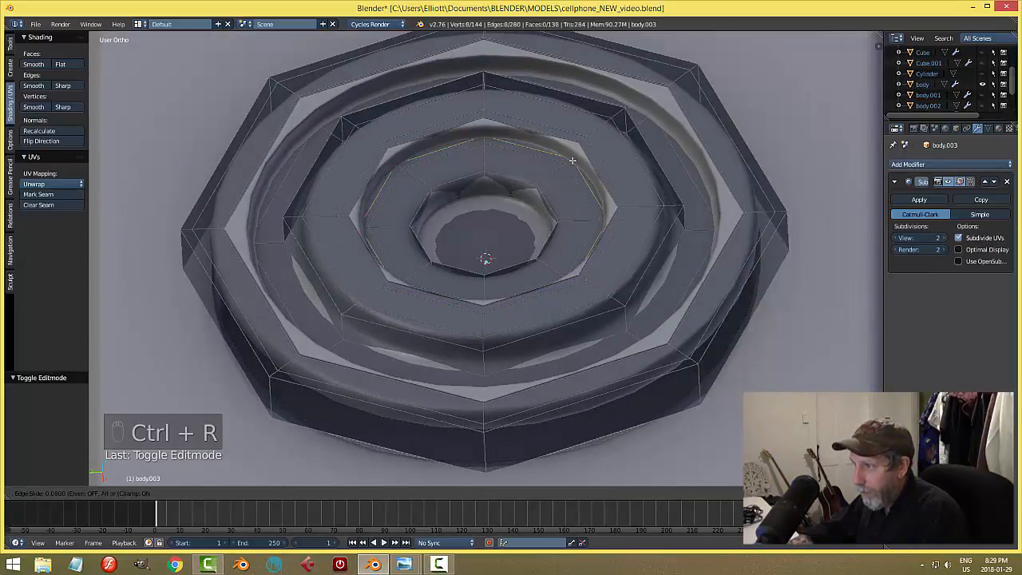
{"action": "right_click", "coordinate": [573, 160]}
{"action": "key", "text": "a"}
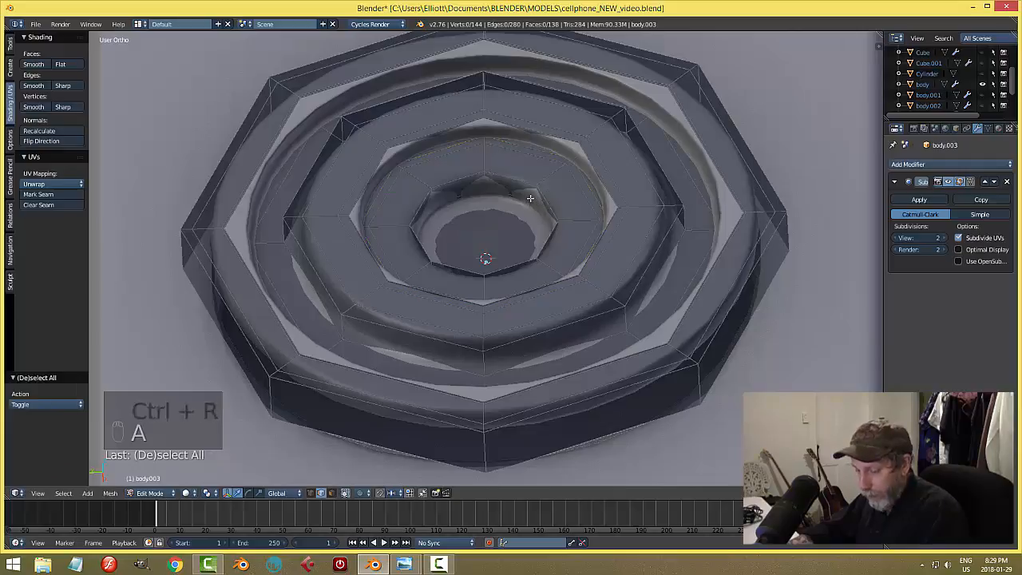
Step: Add a centred loop cut around the upper edge of the centre dimple and return to Object Mode
{"action": "key", "text": "ctrl+r"}
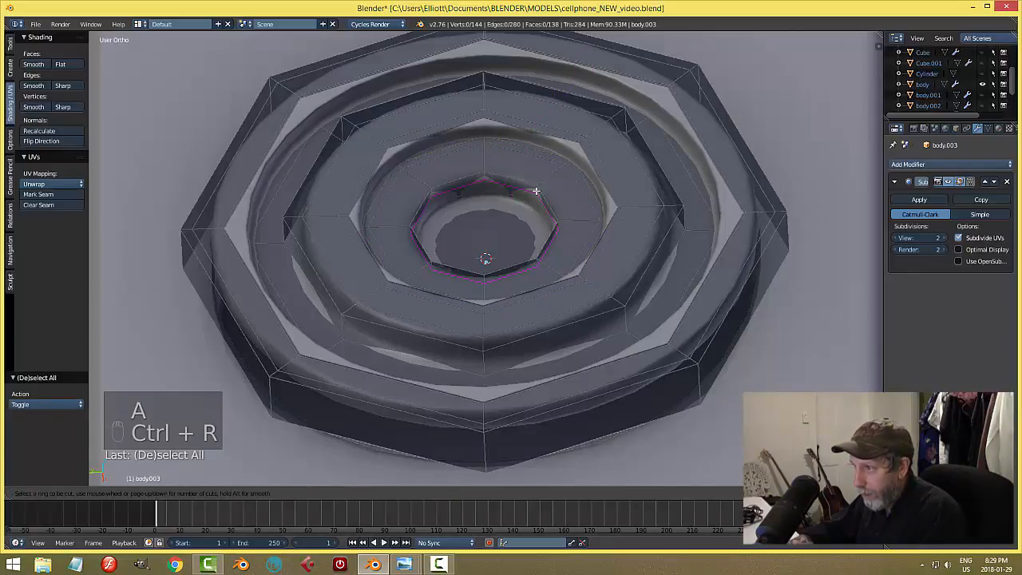
{"action": "left_click", "coordinate": [536, 190]}
{"action": "right_click", "coordinate": [538, 186]}
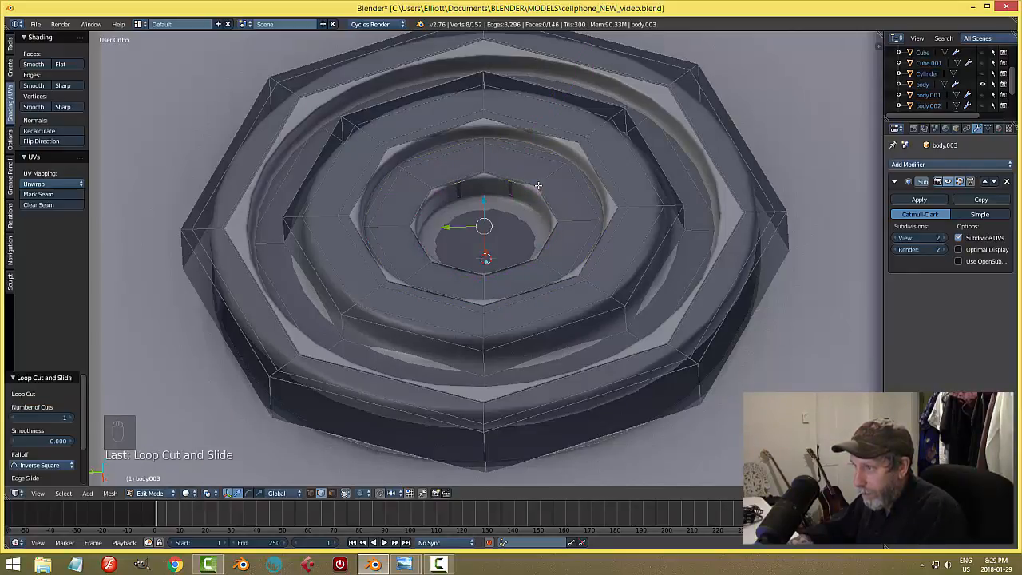
{"action": "key", "text": "a"}
{"action": "key", "text": "Tab"}
{"action": "left_click", "coordinate": [623, 206]}
{"action": "scroll", "coordinate": [620, 212], "scroll_direction": "down", "scroll_amount": 5}
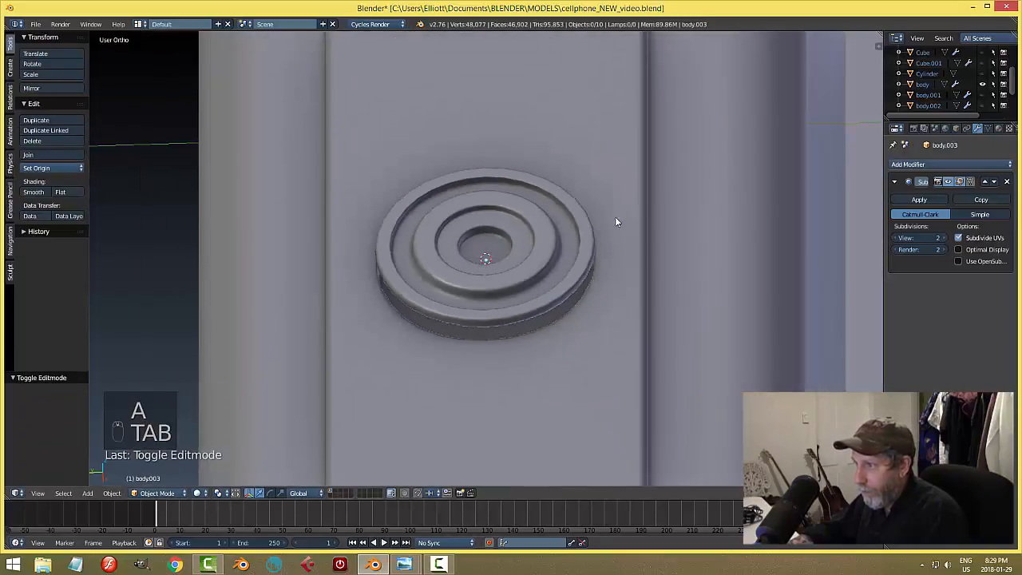
Step: Add a loop cut around the button's outer side wall, slid towards its base, and return to Object Mode
{"action": "middle_click_drag", "start_coordinate": [596, 231], "coordinate": [540, 276]}
{"action": "right_click", "coordinate": [539, 275]}
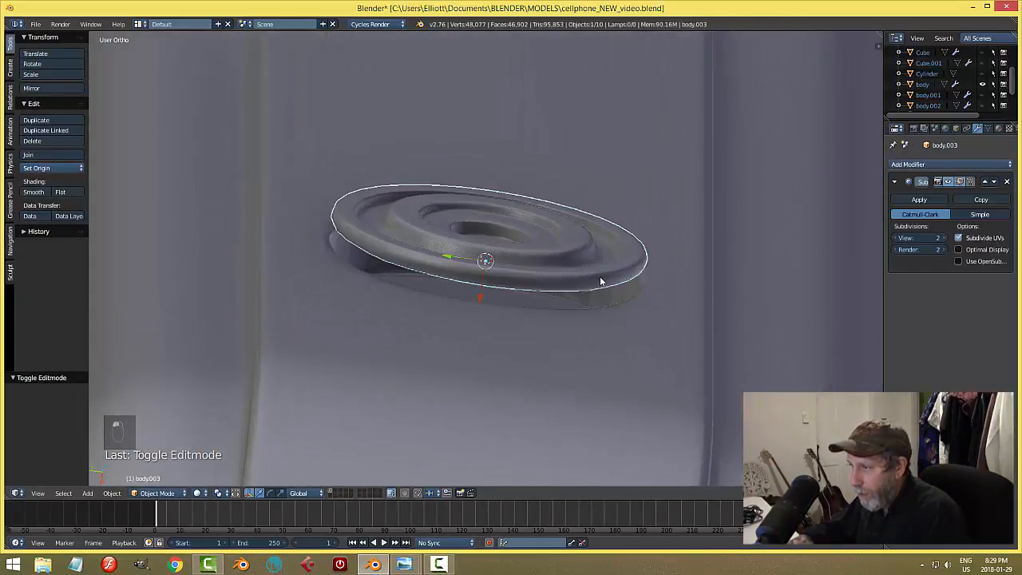
{"action": "key", "text": "Tab"}
{"action": "left_click", "coordinate": [655, 277]}
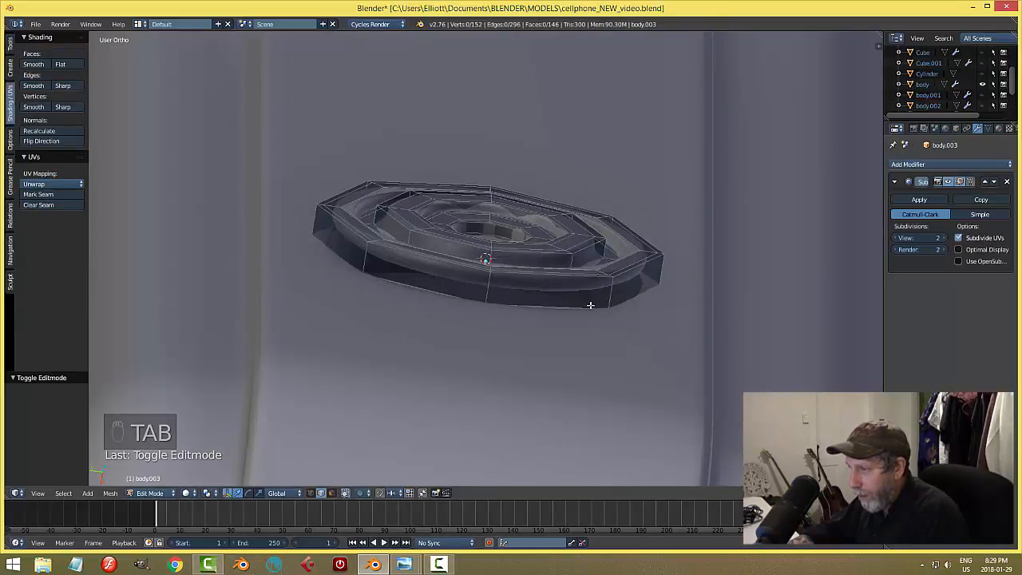
{"action": "key", "text": "ctrl+r"}
{"action": "left_click", "coordinate": [612, 292]}
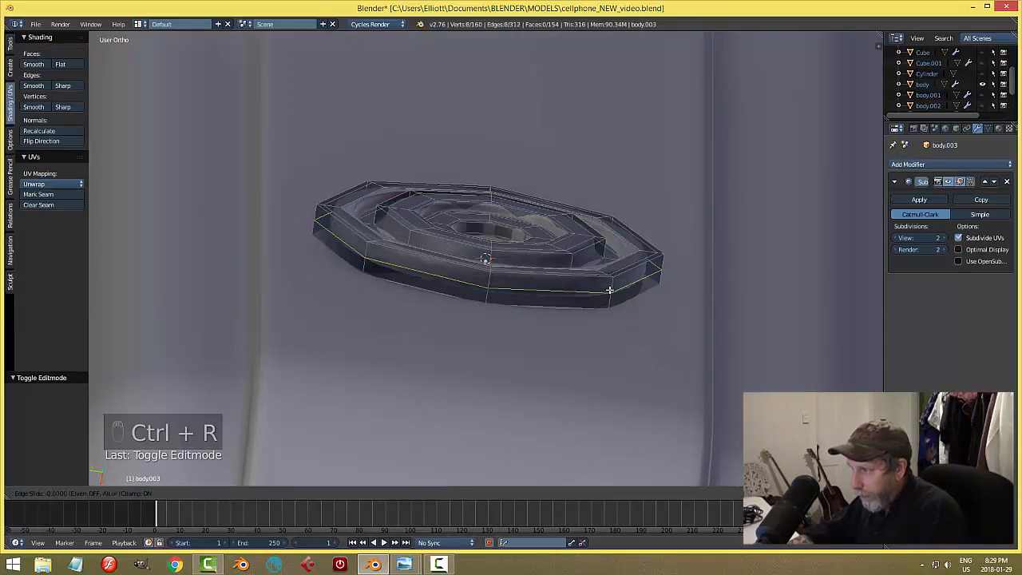
{"action": "left_click", "coordinate": [617, 296]}
{"action": "key", "text": "a"}
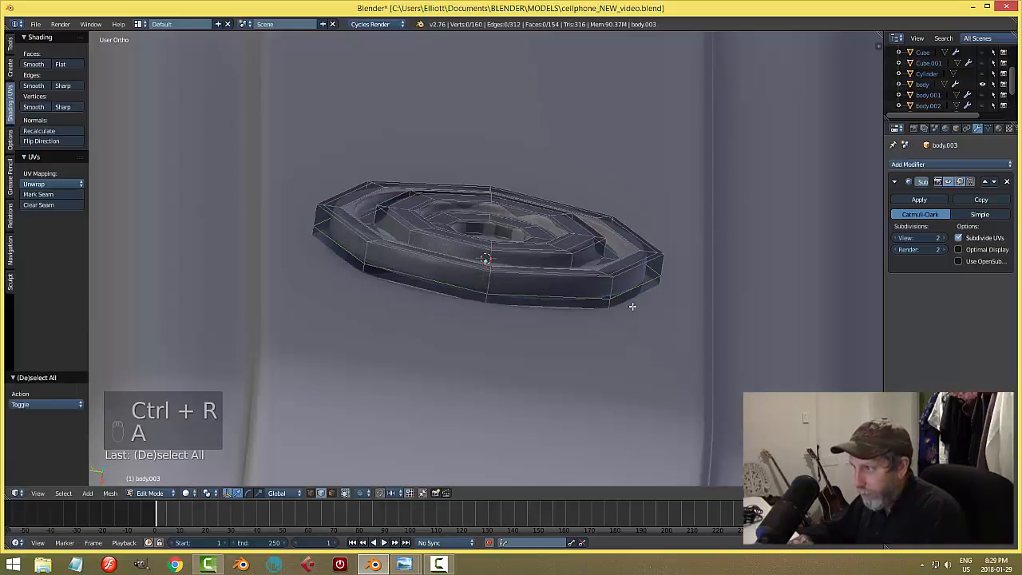
{"action": "key", "text": "Tab"}
{"action": "left_click", "coordinate": [605, 305]}
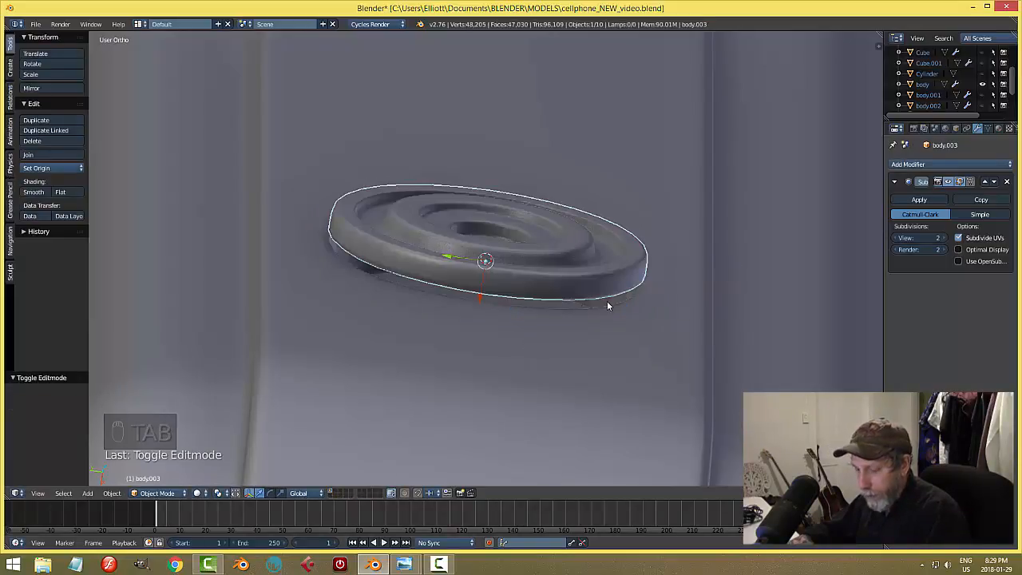
Step: Scale the button by about 1.278 along X and move it about 0.066 inward along X into the recess
{"action": "key", "text": "s"}
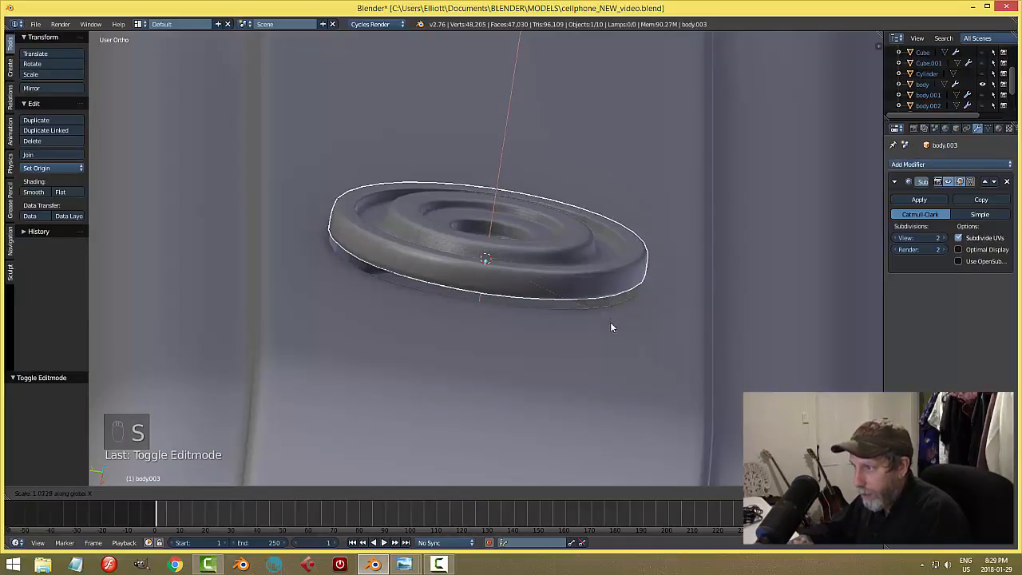
{"action": "left_click", "coordinate": [618, 360]}
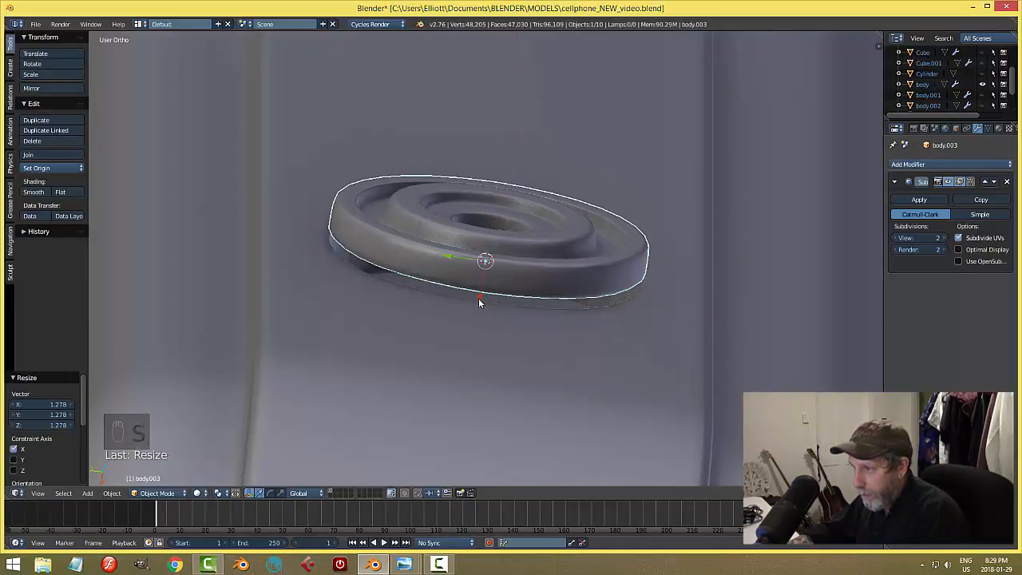
{"action": "key", "text": "g"}
{"action": "key", "text": "x"}
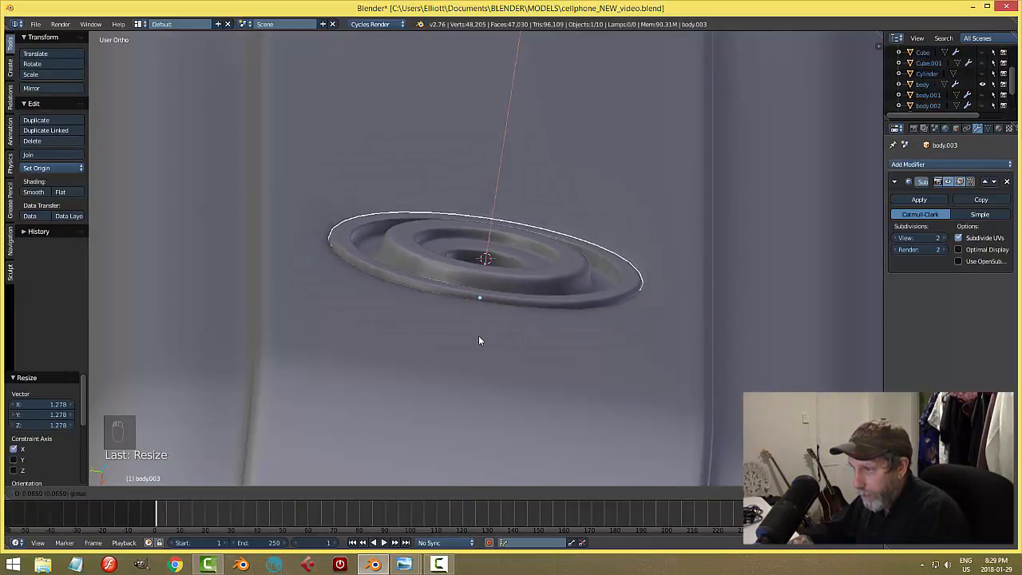
{"action": "left_click", "coordinate": [478, 337]}
{"action": "key", "text": "a"}
Step: Check how the button sits in the phone's side and save the file over the existing cellphone_NEW_video.blend
{"action": "mouse_move", "coordinate": [599, 304]}
{"action": "middle_mouse_down"}
{"action": "mouse_move", "coordinate": [607, 267]}
{"action": "mouse_move", "coordinate": [588, 308]}
{"action": "mouse_move", "coordinate": [579, 288]}
{"action": "mouse_move", "coordinate": [588, 335]}
{"action": "mouse_move", "coordinate": [570, 342]}
{"action": "mouse_move", "coordinate": [567, 333]}
{"action": "middle_mouse_up"}
{"action": "middle_click_drag", "start_coordinate": [548, 308], "coordinate": [538, 269]}
{"action": "key", "text": "ctrl+s"}
{"action": "key", "text": "ctrl+s"}
{"action": "left_click", "coordinate": [538, 269]}
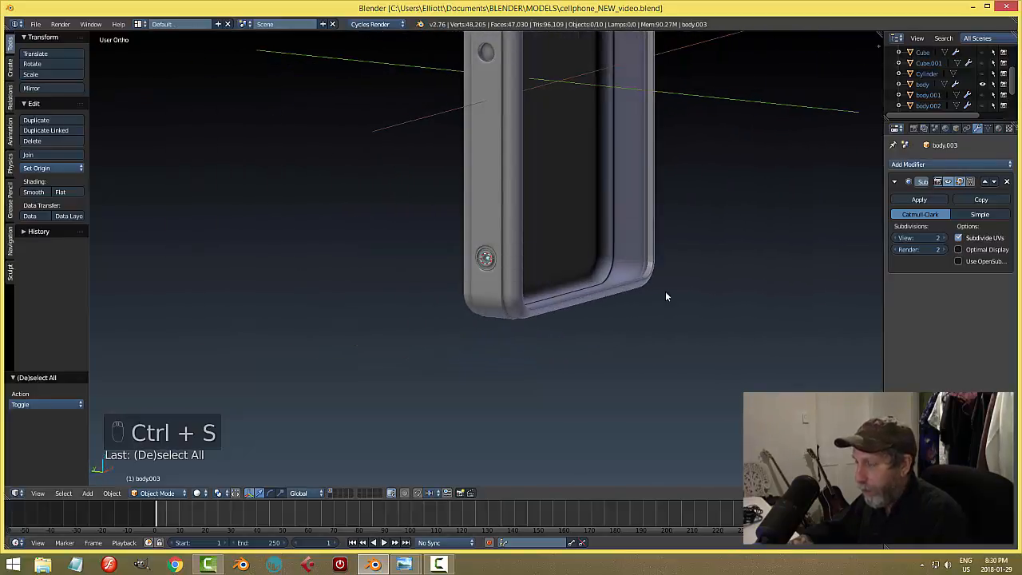
Step: Select the phone body and open its mesh in Edit Mode, seen straight on from below in Bottom Ortho view
{"action": "middle_click_drag", "start_coordinate": [648, 322], "coordinate": [599, 323]}
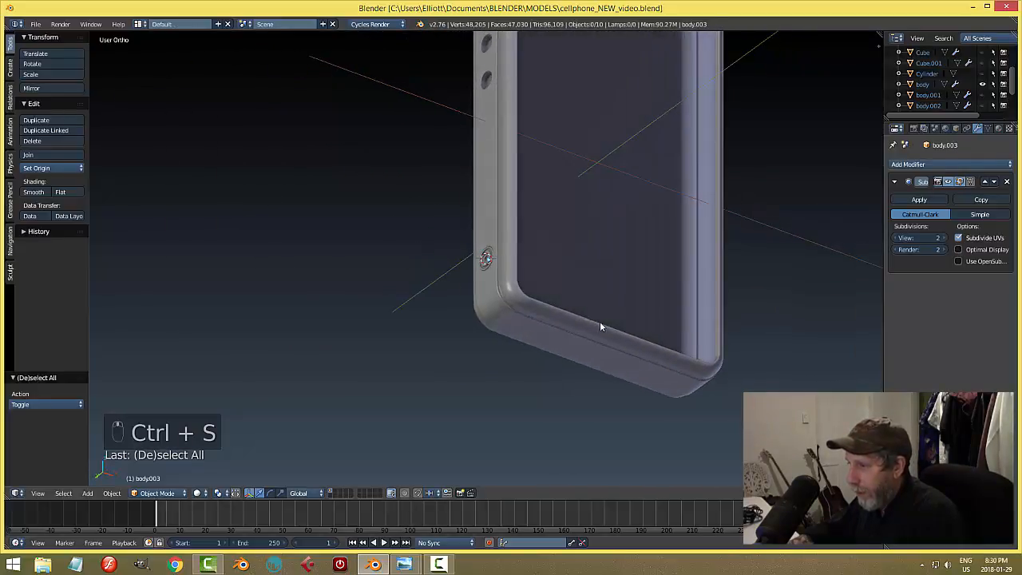
{"action": "right_click", "coordinate": [612, 338]}
{"action": "key", "text": "ctrl+KP_7"}
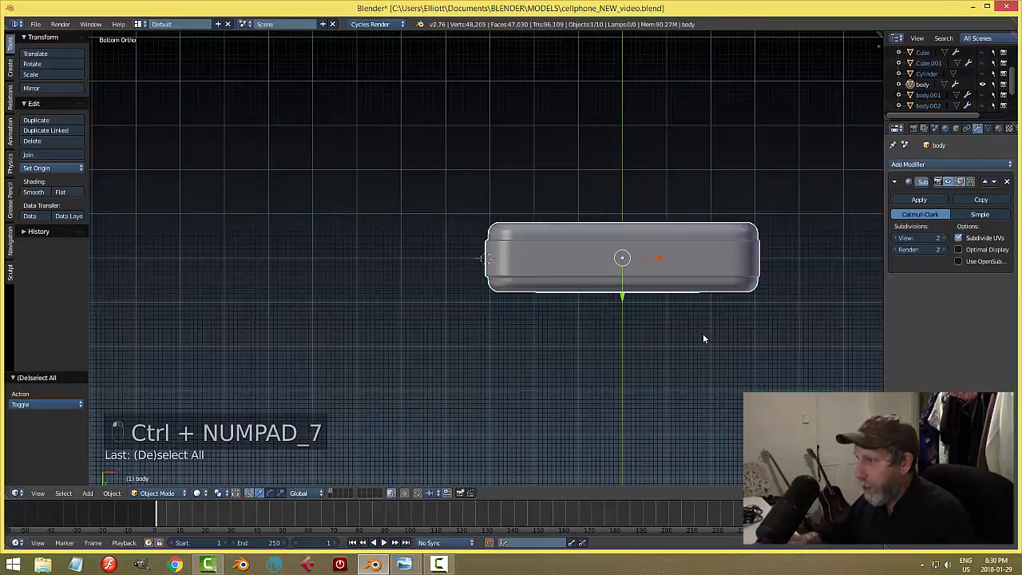
{"action": "middle_click_drag", "start_coordinate": [678, 302], "coordinate": [653, 287]}
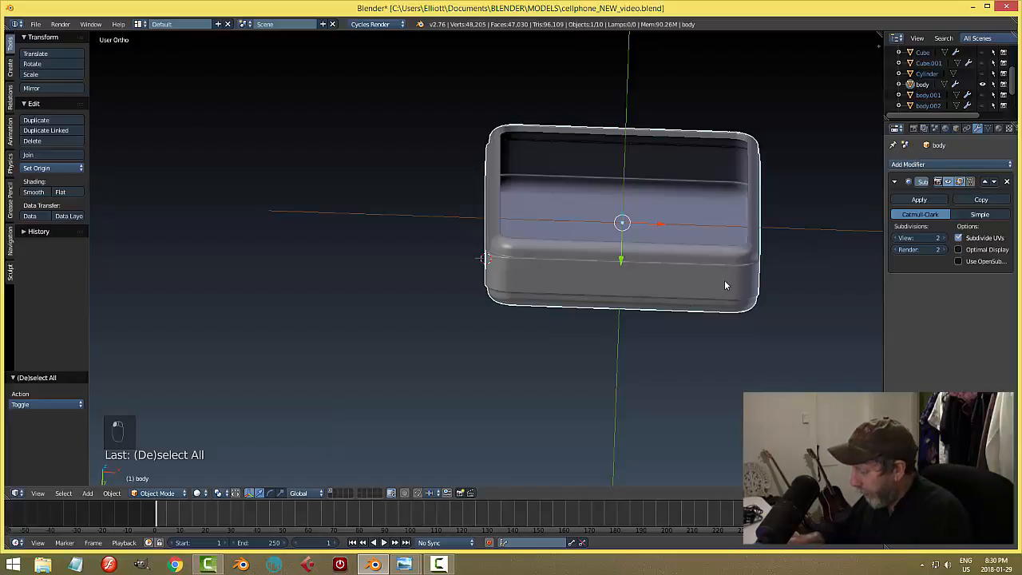
{"action": "key", "text": "ctrl+KP_7"}
{"action": "key", "text": "KP_7"}
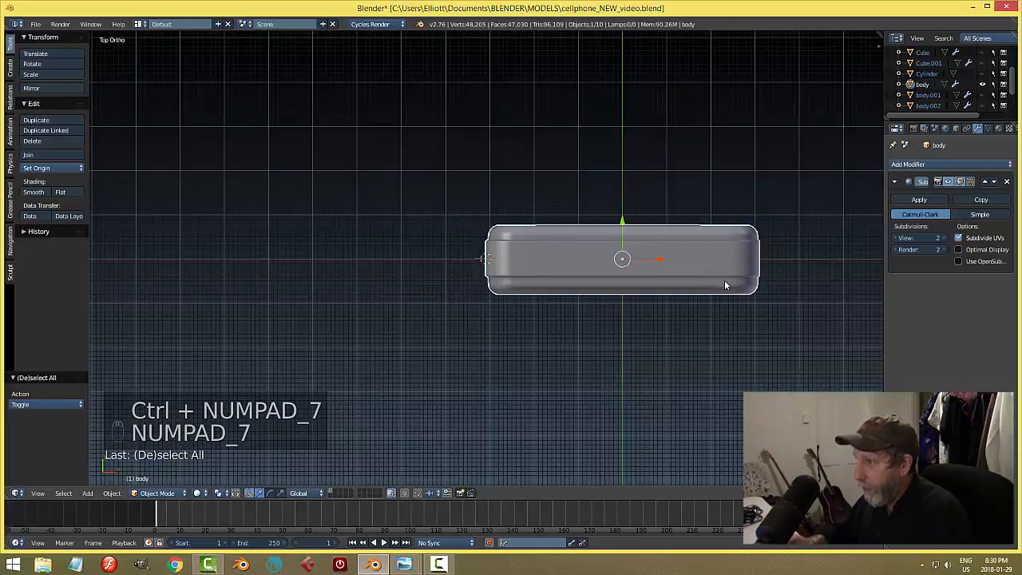
{"action": "key", "text": "ctrl+KP_7"}
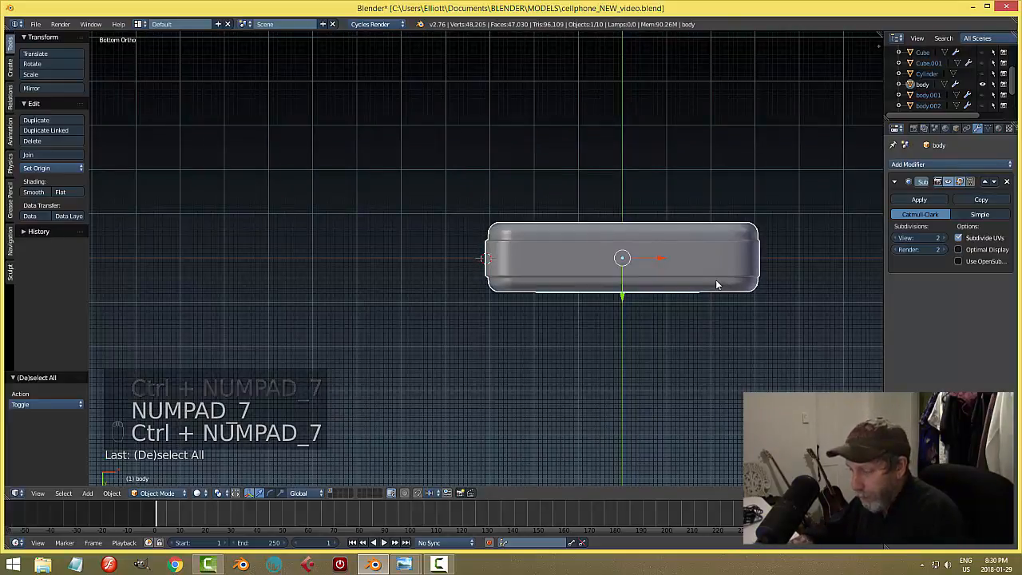
{"action": "key", "text": "Tab"}
{"action": "left_click", "coordinate": [802, 282]}
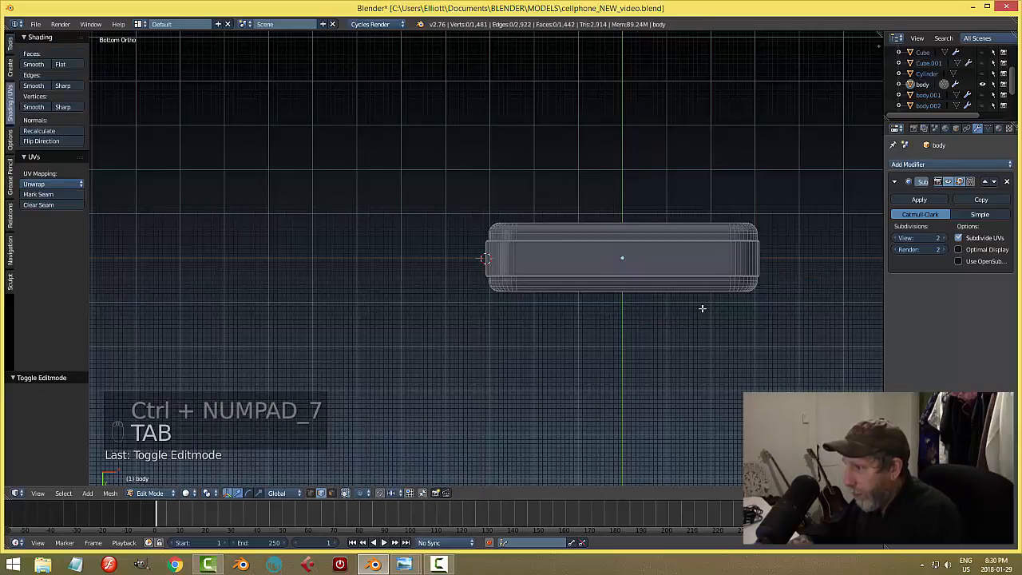
{"action": "scroll", "coordinate": [713, 303], "scroll_direction": "down", "scroll_amount": 1}
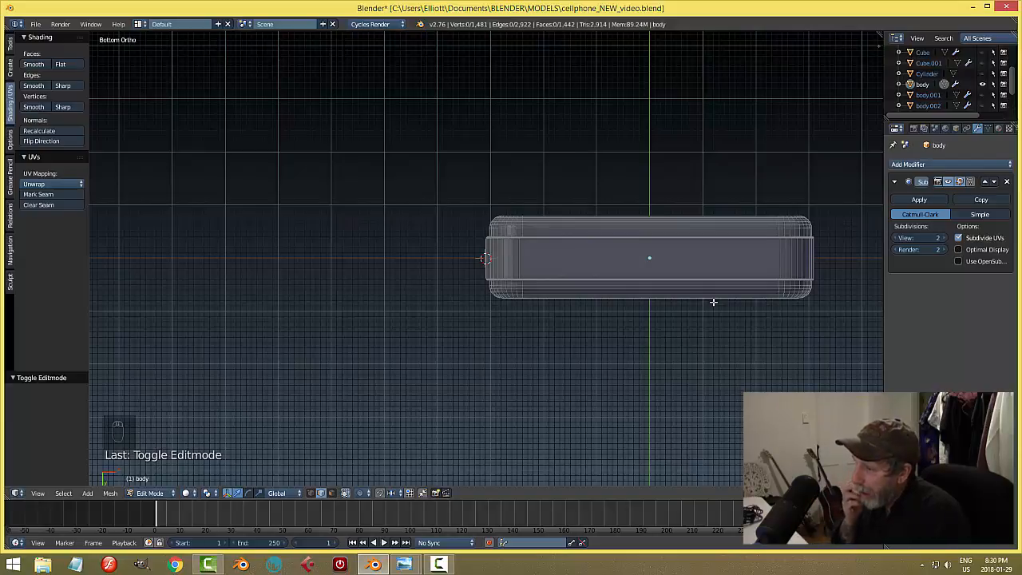
Step: Add two evenly spaced vertical loop cuts across the middle of the body's bottom end, without sliding them, and deselect everything
{"action": "middle_click_drag", "start_coordinate": [724, 336], "coordinate": [643, 336], "text": "shift"}
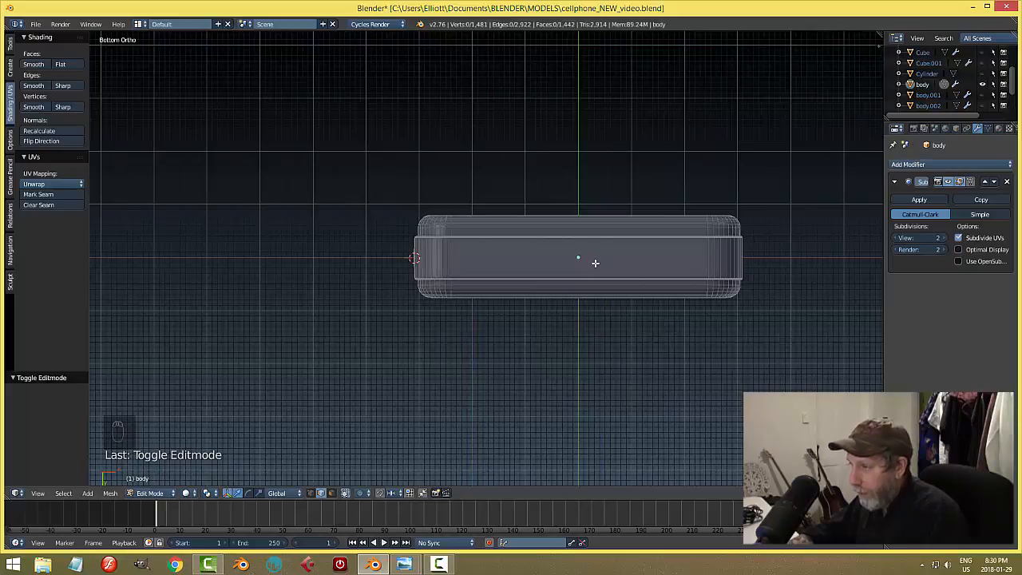
{"action": "key", "text": "ctrl+r"}
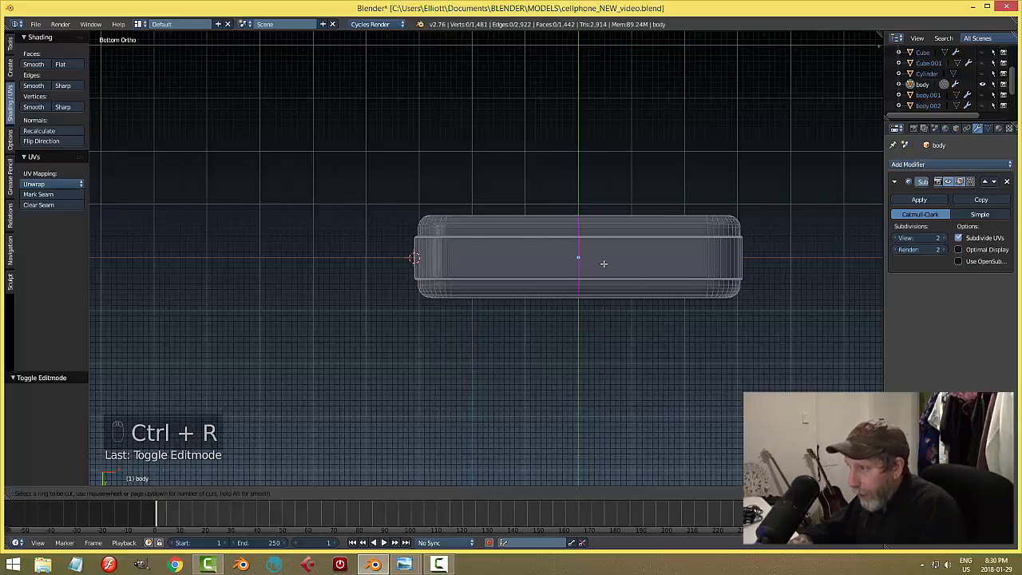
{"action": "scroll", "coordinate": [604, 263], "scroll_direction": "up", "scroll_amount": 1}
{"action": "left_click", "coordinate": [603, 263]}
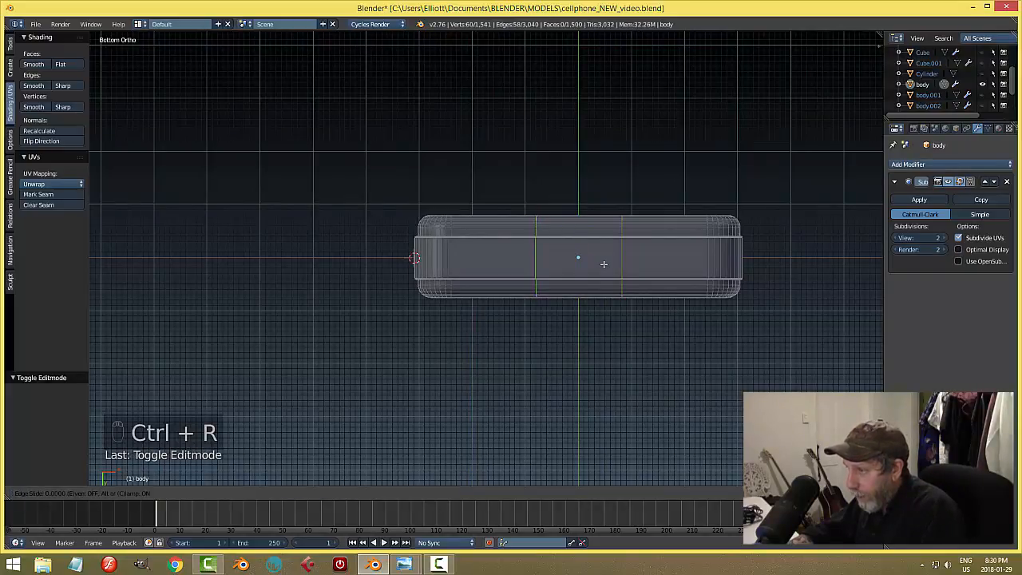
{"action": "left_click", "coordinate": [603, 263]}
{"action": "mouse_move", "coordinate": [670, 223]}
{"action": "middle_mouse_down"}
{"action": "mouse_move", "coordinate": [662, 263]}
{"action": "mouse_move", "coordinate": [660, 230]}
{"action": "mouse_move", "coordinate": [691, 171]}
{"action": "mouse_move", "coordinate": [670, 242]}
{"action": "middle_mouse_up"}
{"action": "key", "text": "a"}
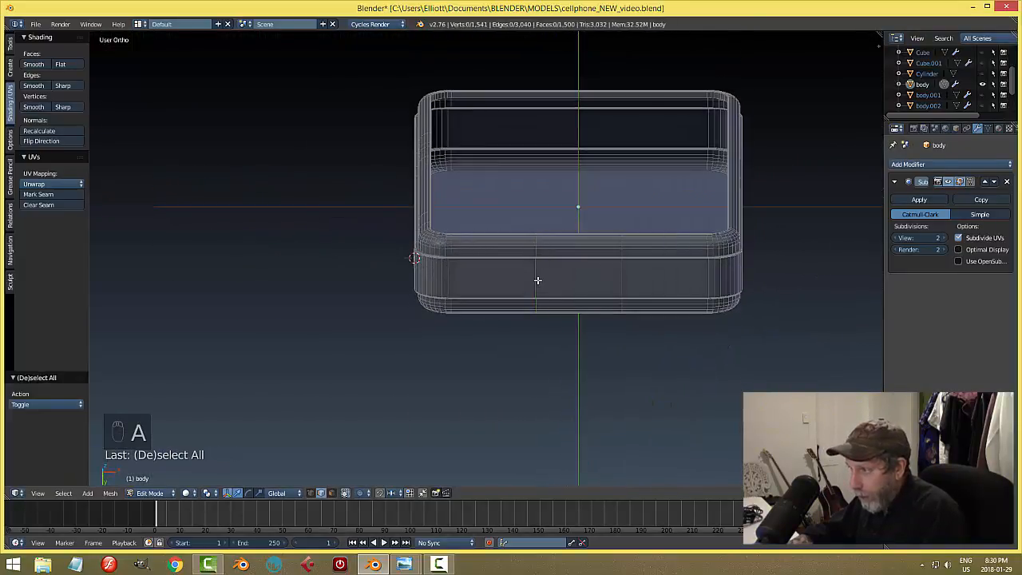
Step: Straighten the left of the two new edge loops by scaling it to 0 along X
{"action": "right_click", "coordinate": [537, 280], "text": "alt"}
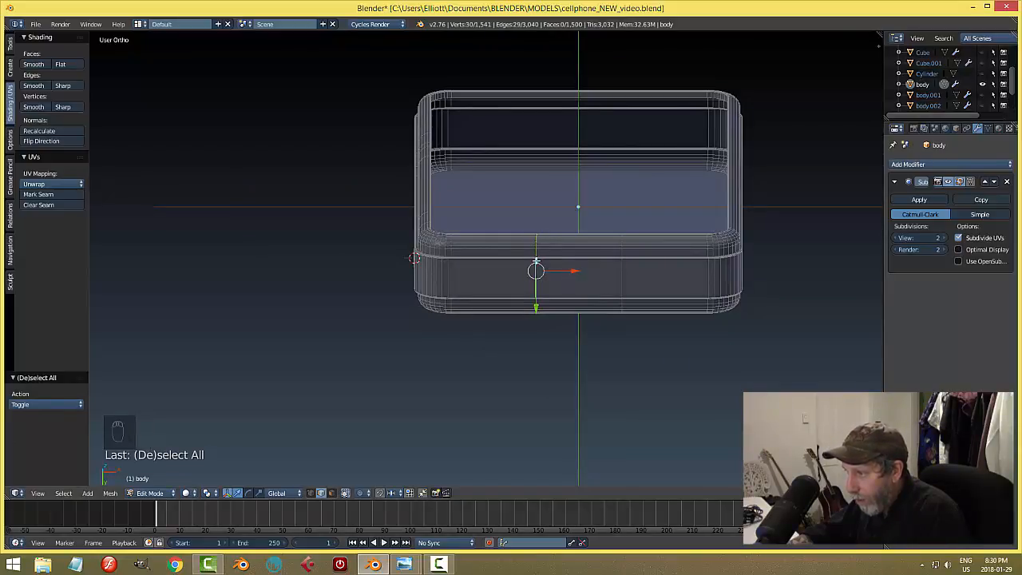
{"action": "key", "text": "s"}
{"action": "key", "text": "x"}
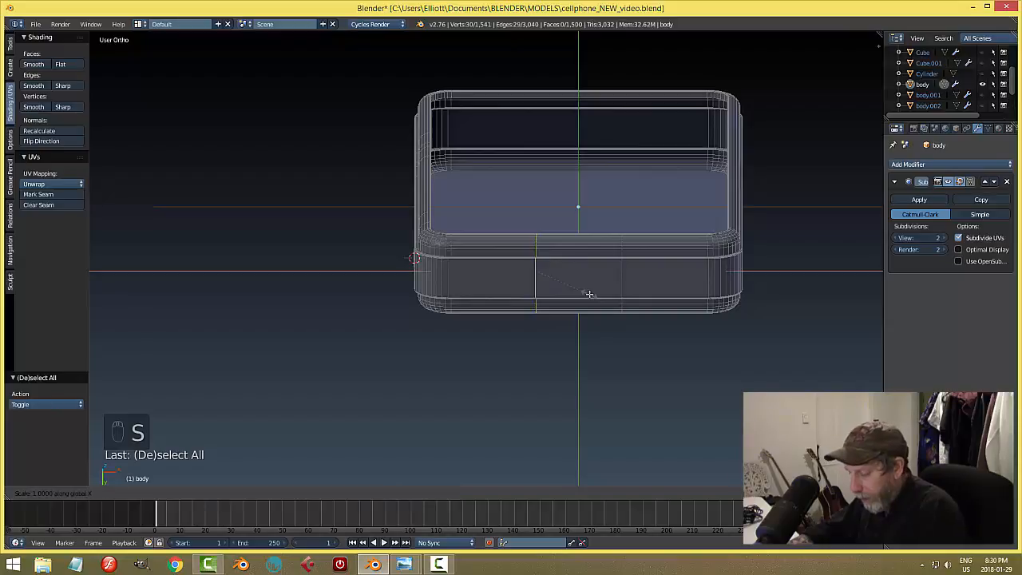
{"action": "key", "text": "0"}
{"action": "key", "text": "Return"}
{"action": "key", "text": "a"}
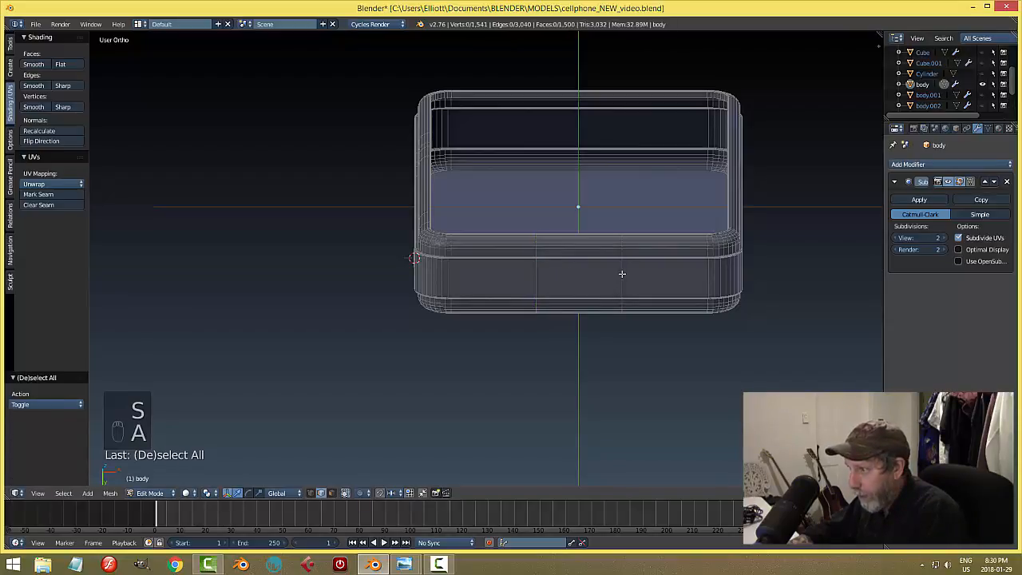
Step: Straighten the right new edge loop by scaling it to 0 along X, check both loops and clear the selection
{"action": "right_click", "coordinate": [622, 274], "text": "alt"}
{"action": "key", "text": "s"}
{"action": "key", "text": "x"}
{"action": "key", "text": "0"}
{"action": "key", "text": "Return"}
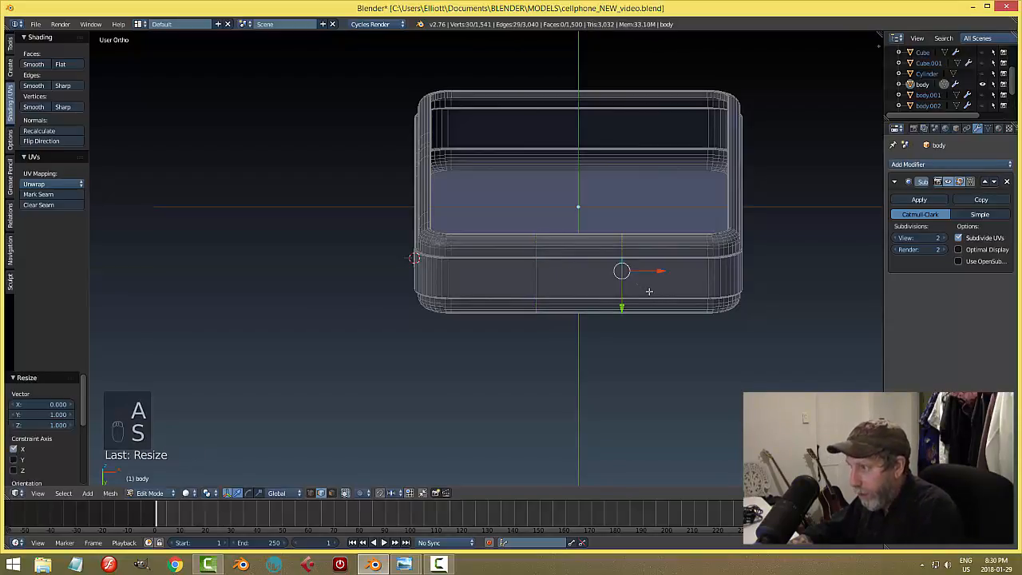
{"action": "key", "text": "a"}
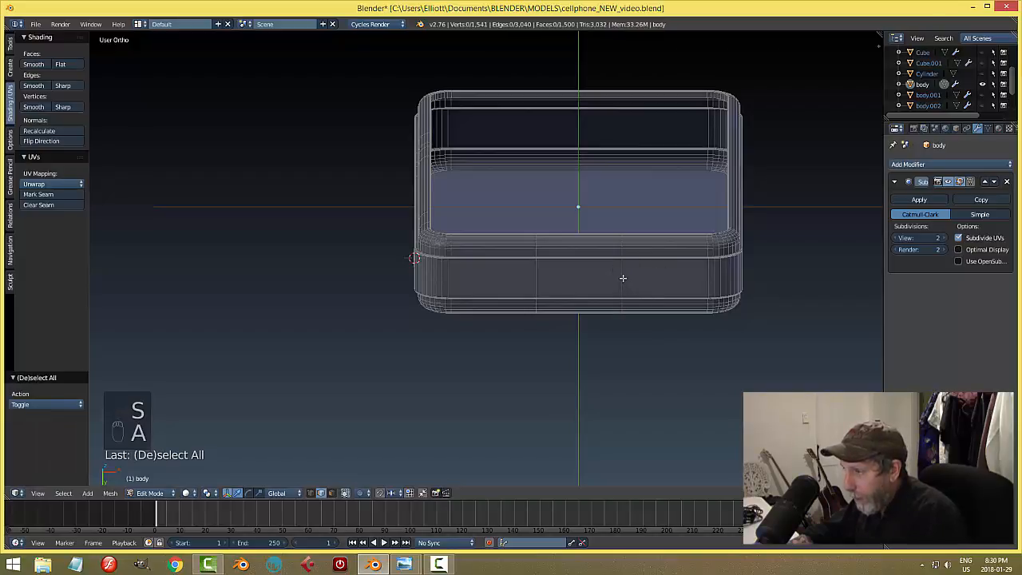
{"action": "right_click", "coordinate": [623, 278], "text": "alt"}
{"action": "right_click", "coordinate": [537, 276], "text": "alt+shift"}
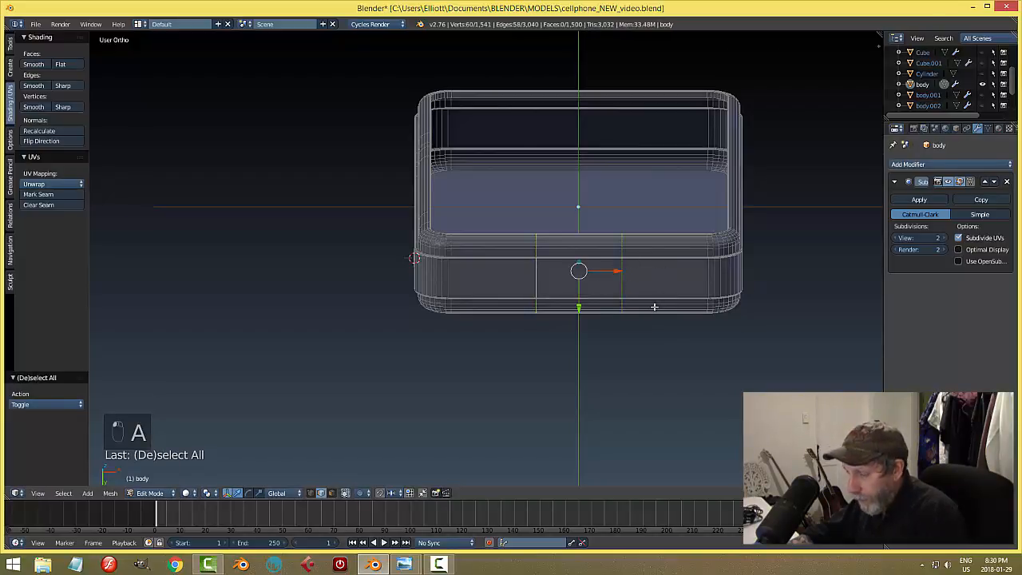
{"action": "key", "text": "a"}
Step: Switch the mesh selection mode to Face for working on the body's bottom end
{"action": "mouse_move", "coordinate": [650, 297]}
{"action": "middle_mouse_down"}
{"action": "mouse_move", "coordinate": [658, 283]}
{"action": "mouse_move", "coordinate": [642, 301]}
{"action": "middle_mouse_up"}
{"action": "scroll", "coordinate": [642, 301], "scroll_direction": "up", "scroll_amount": 3}
{"action": "key", "text": "ctrl+Tab"}
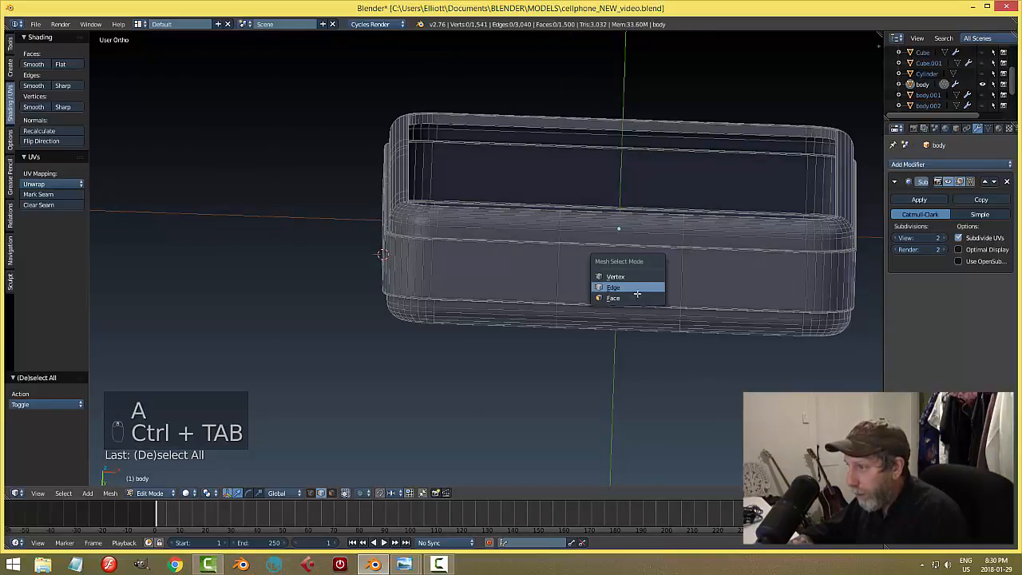
{"action": "left_click", "coordinate": [619, 301]}
Step: Inset the centre face of the bottom end, extrude it and move it 0.201 along Z into the body
{"action": "right_click", "coordinate": [646, 279]}
{"action": "middle_click_drag", "start_coordinate": [720, 277], "coordinate": [630, 402]}
{"action": "key", "text": "i"}
{"action": "left_click", "coordinate": [682, 285]}
{"action": "key", "text": "e"}
{"action": "right_click", "coordinate": [629, 399]}
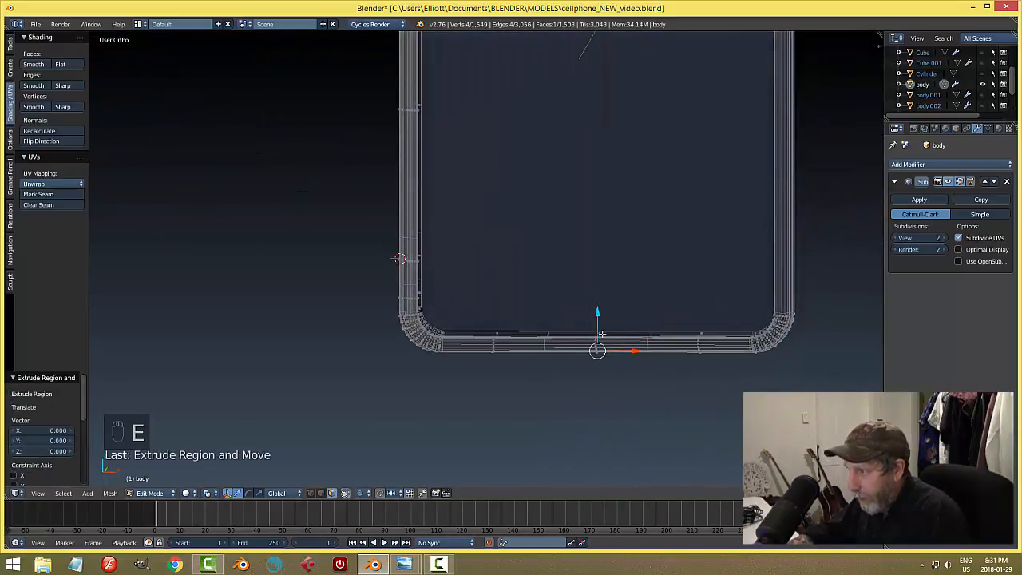
{"action": "left_click_drag", "start_coordinate": [598, 314], "coordinate": [598, 306]}
{"action": "middle_click_drag", "start_coordinate": [658, 433], "coordinate": [642, 413]}
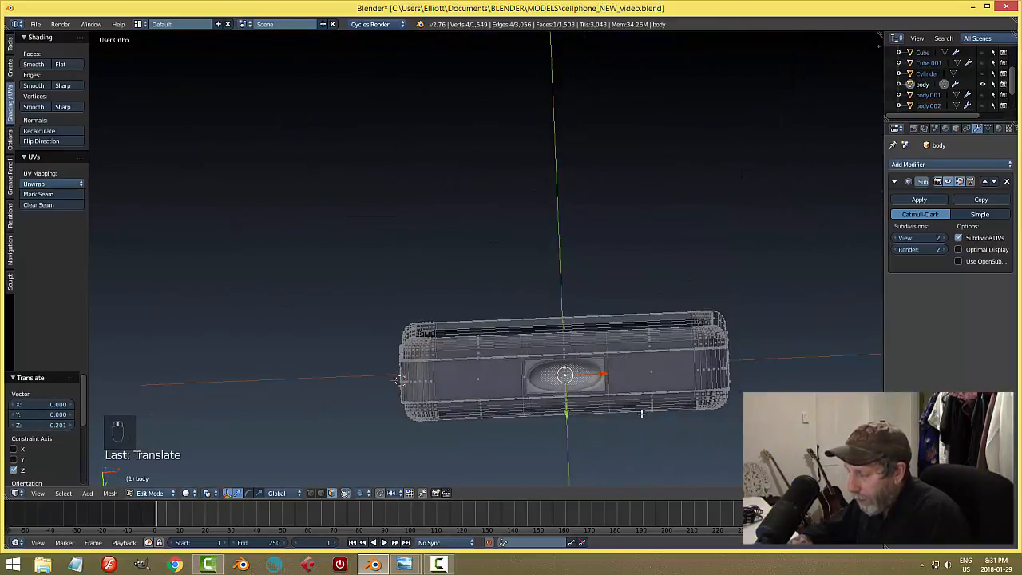
Step: Add two vertical loop cuts through the recess, one slid close to its right end and one close to its left end
{"action": "key", "text": "KP_Decimal"}
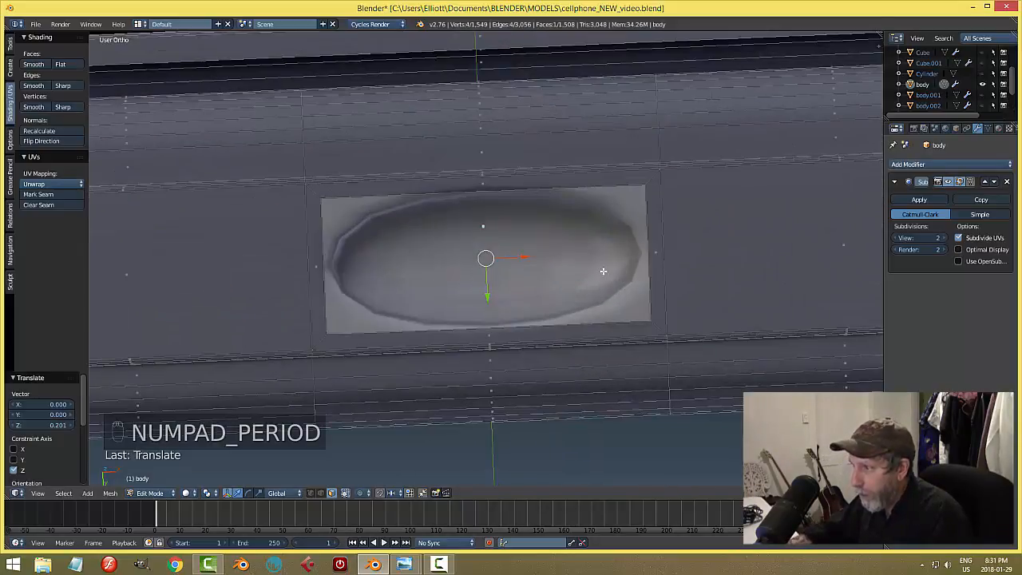
{"action": "scroll", "coordinate": [607, 198], "scroll_direction": "down", "scroll_amount": 1}
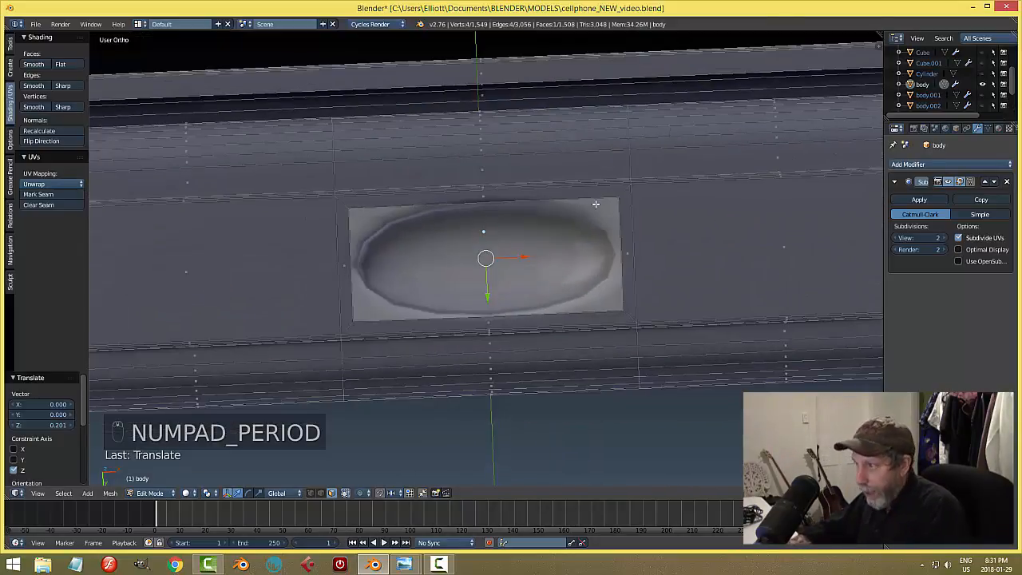
{"action": "key", "text": "ctrl+r"}
{"action": "left_click", "coordinate": [599, 204]}
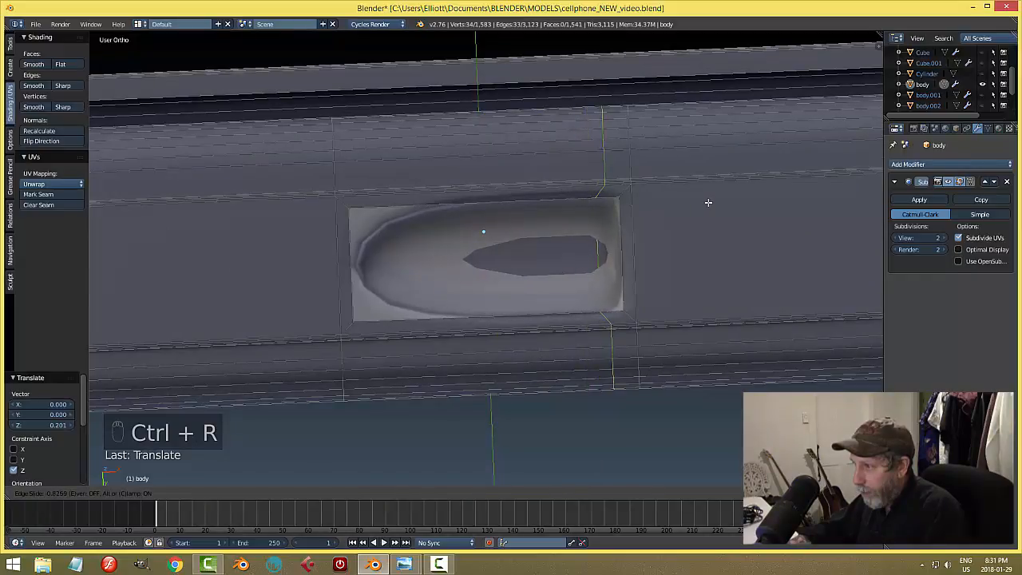
{"action": "left_click", "coordinate": [718, 200]}
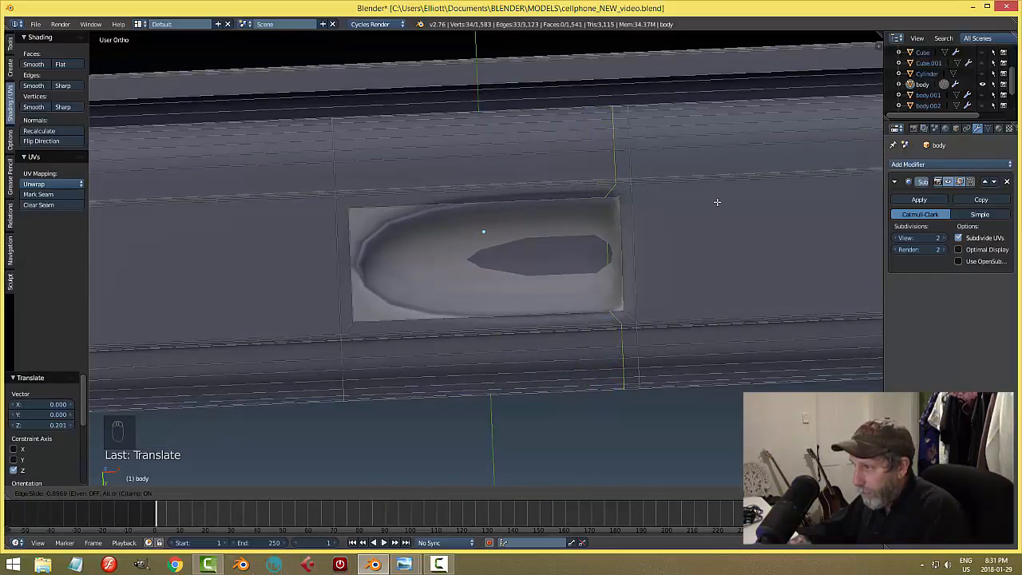
{"action": "key", "text": "ctrl+r"}
{"action": "left_click", "coordinate": [345, 209]}
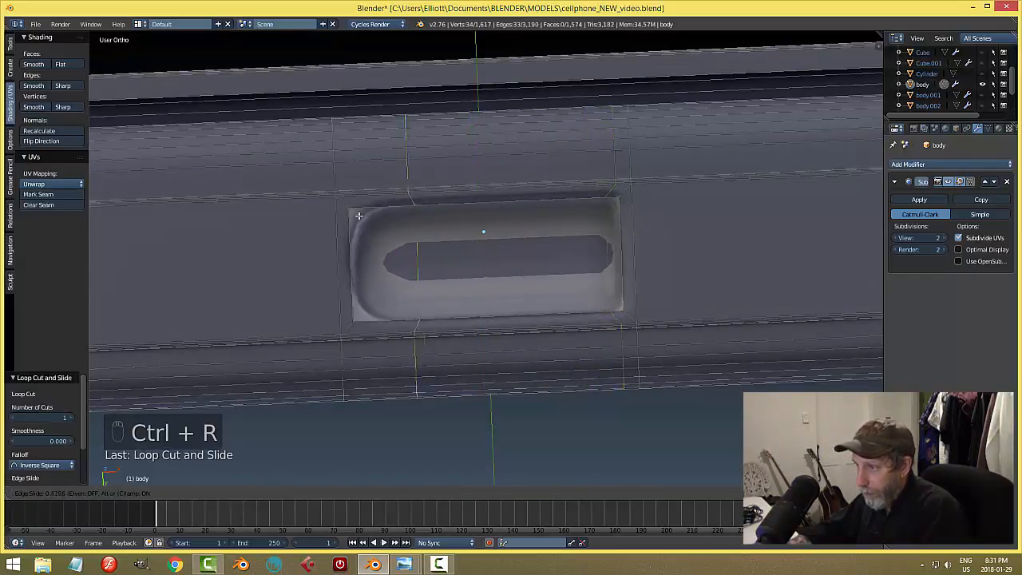
{"action": "left_click", "coordinate": [351, 226]}
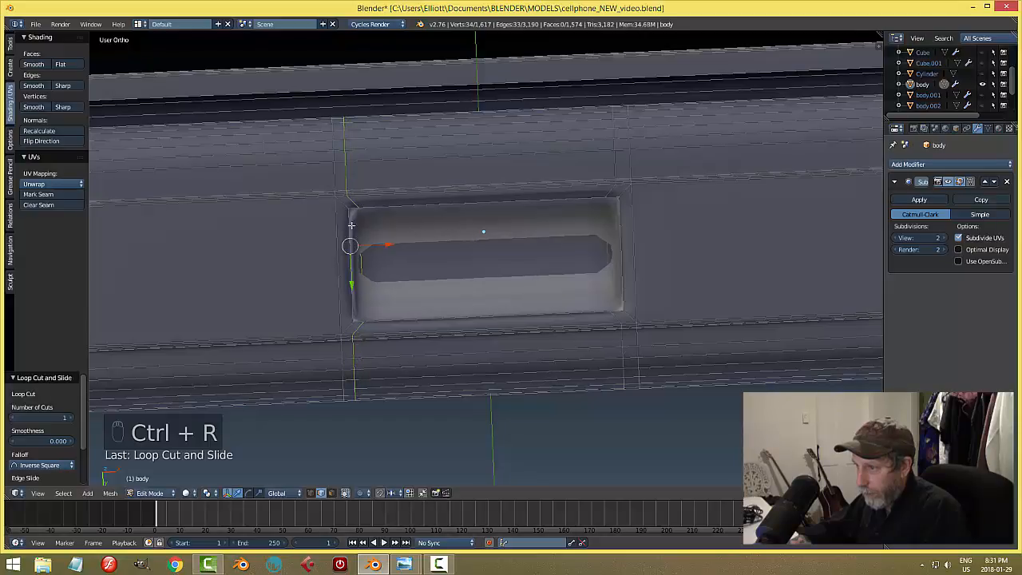
Step: Check the recess's smoothed shape and corners in Object Mode and return to Edit Mode
{"action": "key", "text": "a"}
{"action": "key", "text": "Tab"}
{"action": "scroll", "coordinate": [553, 248], "scroll_direction": "down", "scroll_amount": 4}
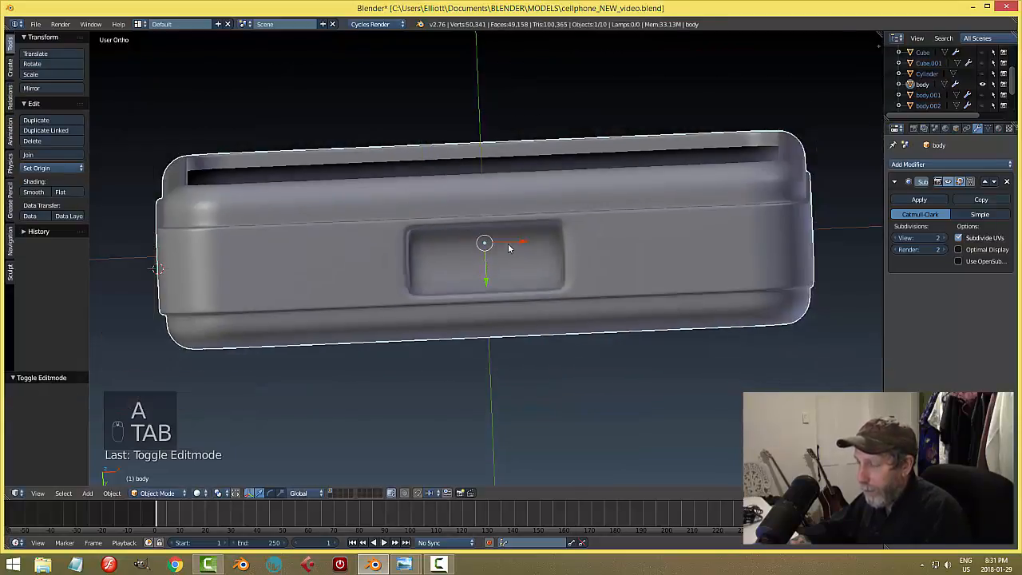
{"action": "middle_click_drag", "start_coordinate": [553, 244], "coordinate": [523, 254]}
{"action": "key", "text": "Tab"}
{"action": "left_click", "coordinate": [603, 254]}
{"action": "scroll", "coordinate": [532, 272], "scroll_direction": "up", "scroll_amount": 1}
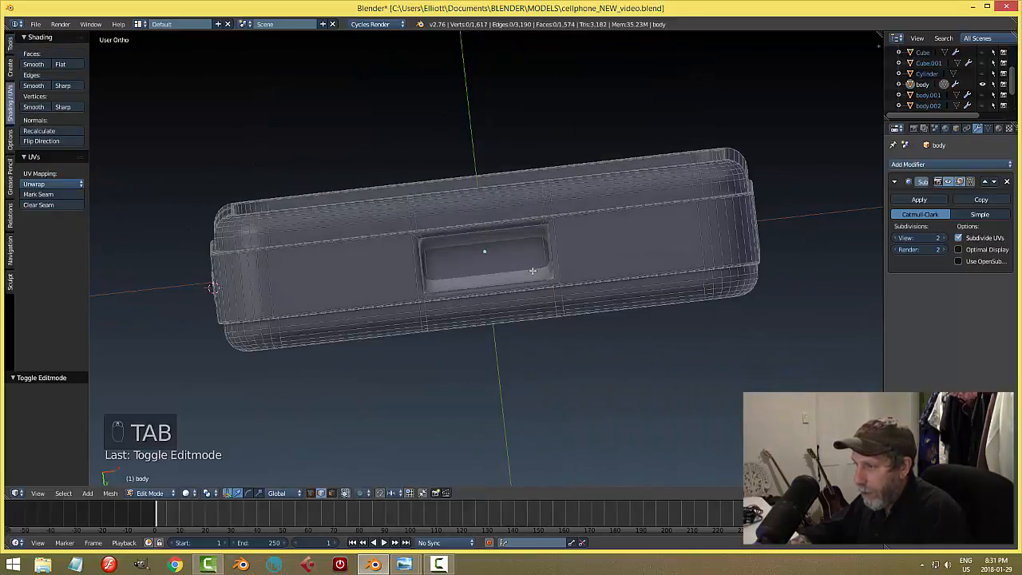
Step: Undo the recess's loop cuts, extrusion and inset, back to the plain bottom end with its two straightened edge loops
{"action": "key", "text": "ctrl+z"}
{"action": "key", "text": "ctrl+z"}
{"action": "key", "text": "ctrl+z"}
{"action": "key", "text": "ctrl+z"}
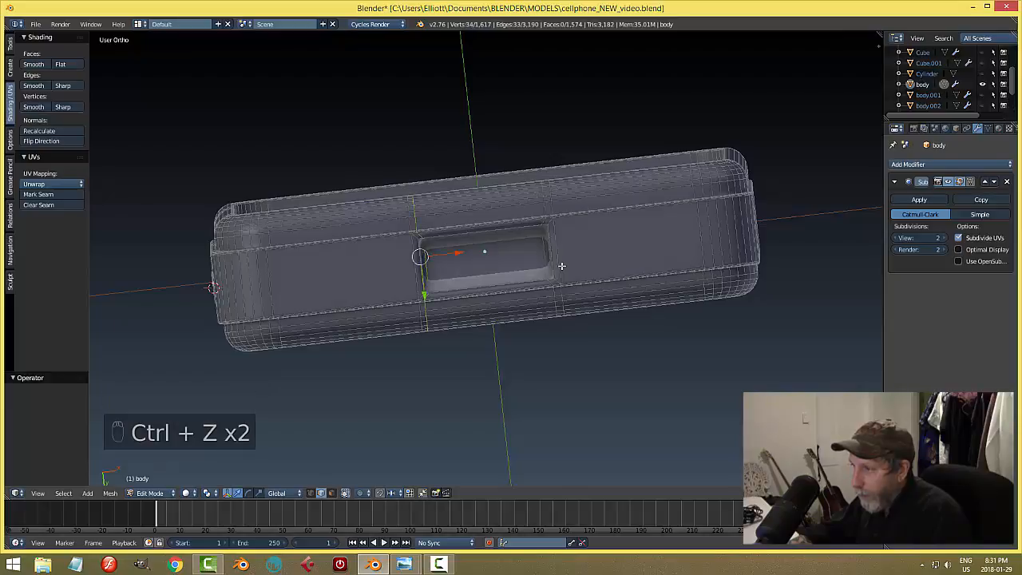
{"action": "key", "text": "ctrl+z"}
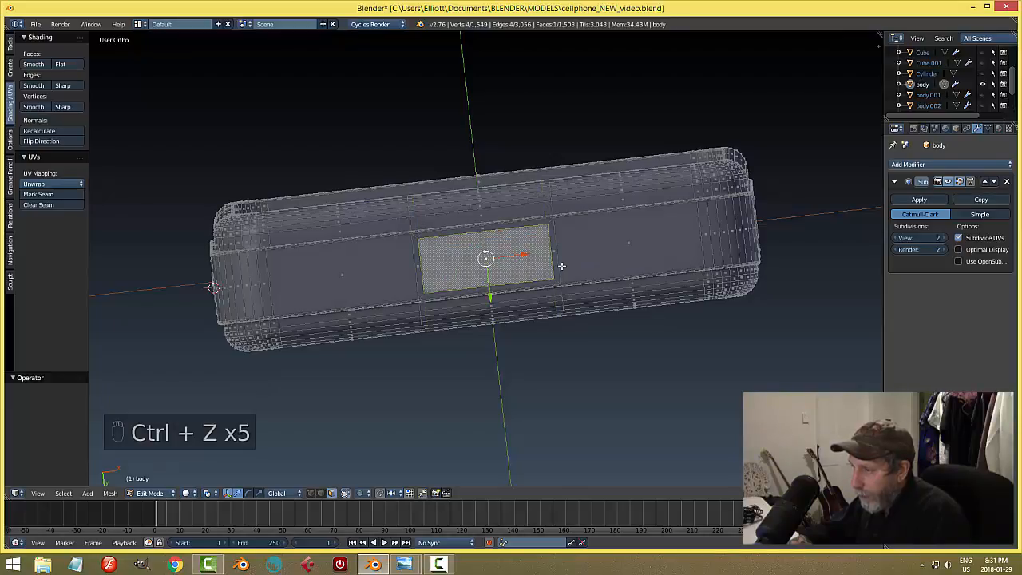
{"action": "key", "text": "ctrl+z"}
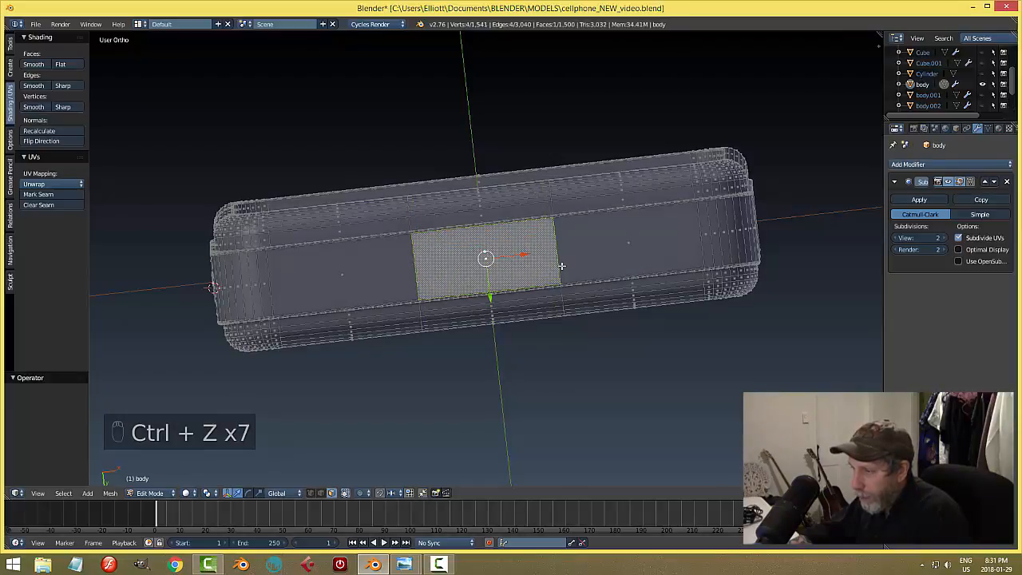
{"action": "key", "text": "ctrl+z"}
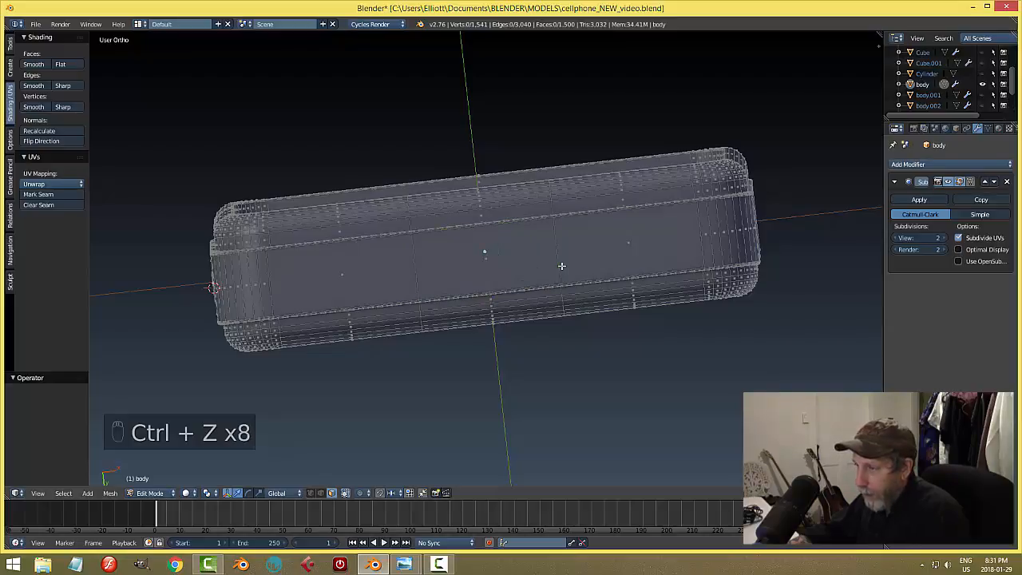
Step: Run Remove Doubles on the whole body mesh with a merge distance of 0.0001 and deselect everything
{"action": "key", "text": "a"}
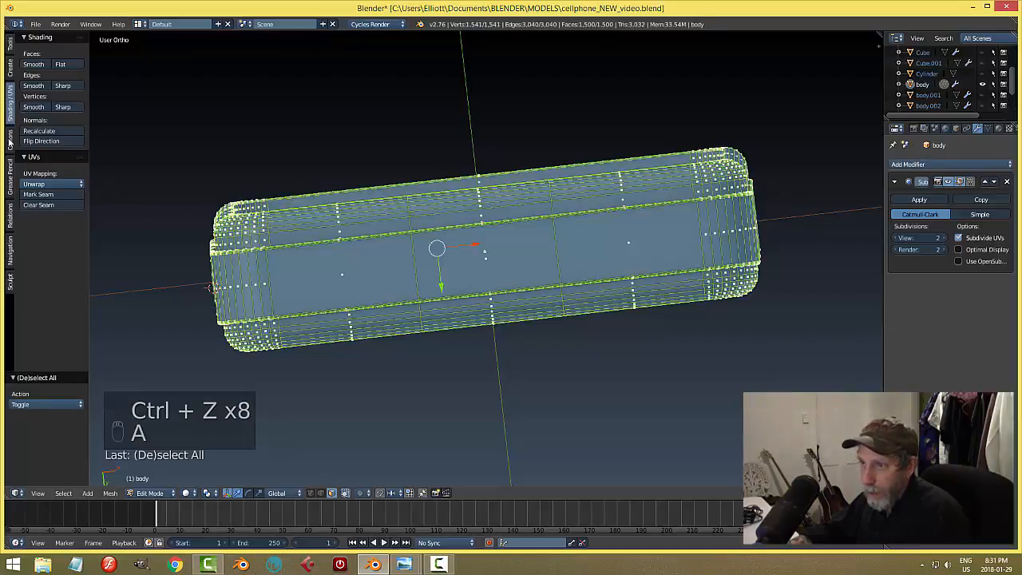
{"action": "left_click", "coordinate": [11, 45]}
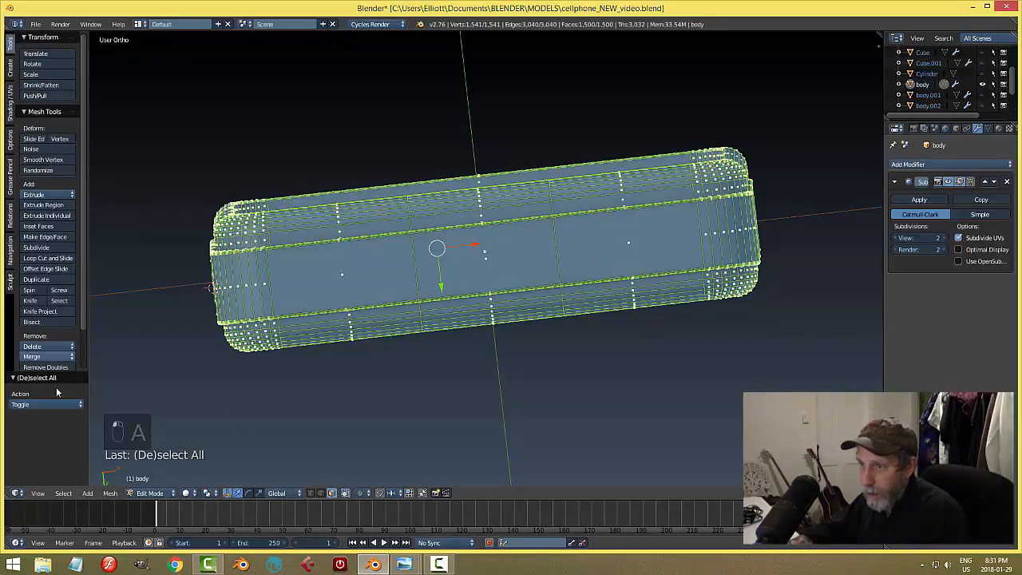
{"action": "left_click", "coordinate": [46, 366]}
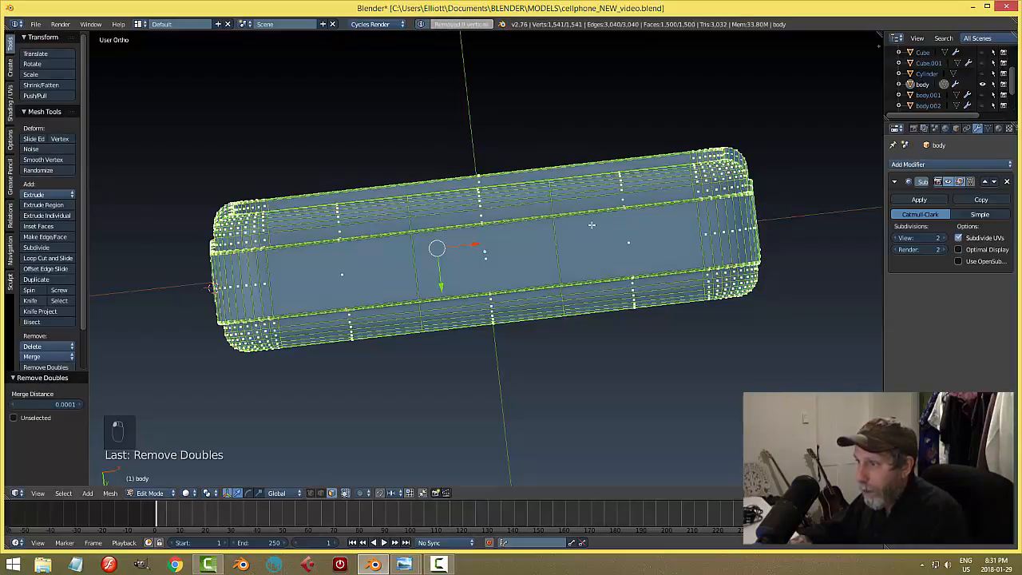
{"action": "key", "text": "a"}
Step: Inset the centre face of the bottom end twice, first by 0.0639 and a second time by 0.1527
{"action": "right_click", "coordinate": [542, 244]}
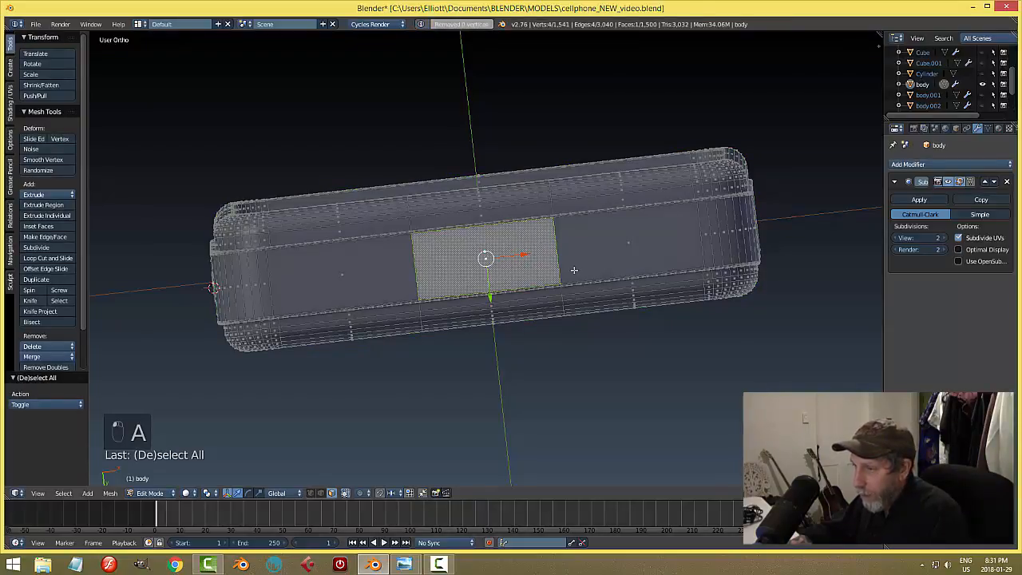
{"action": "middle_click_drag", "start_coordinate": [574, 271], "coordinate": [619, 275]}
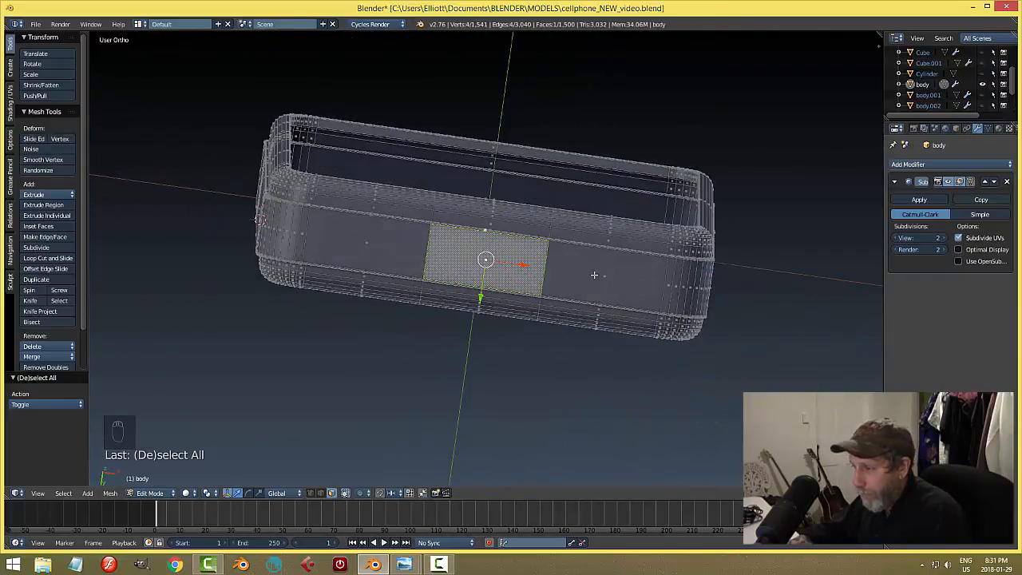
{"action": "key", "text": "i"}
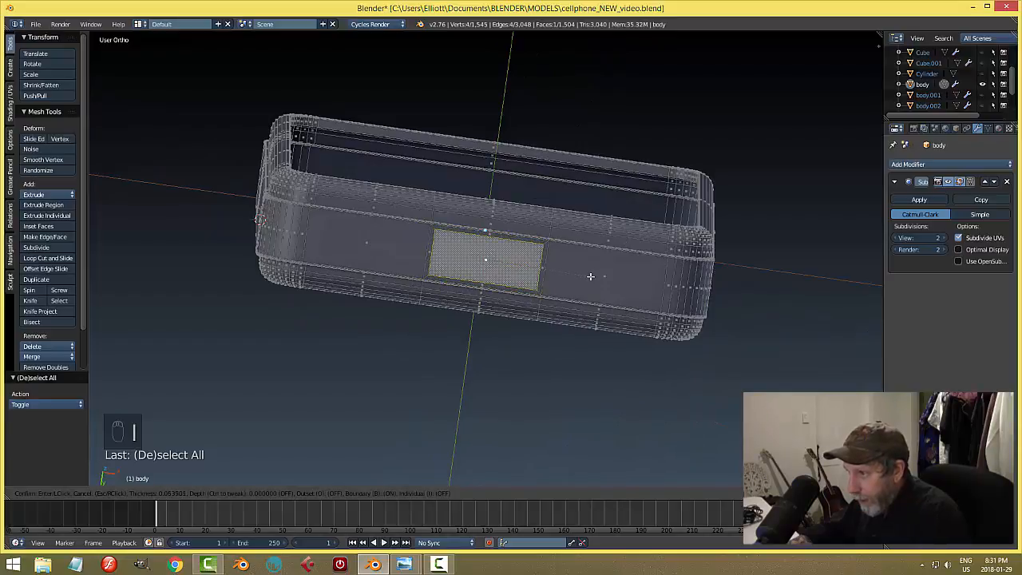
{"action": "left_click", "coordinate": [591, 277]}
{"action": "key", "text": "i"}
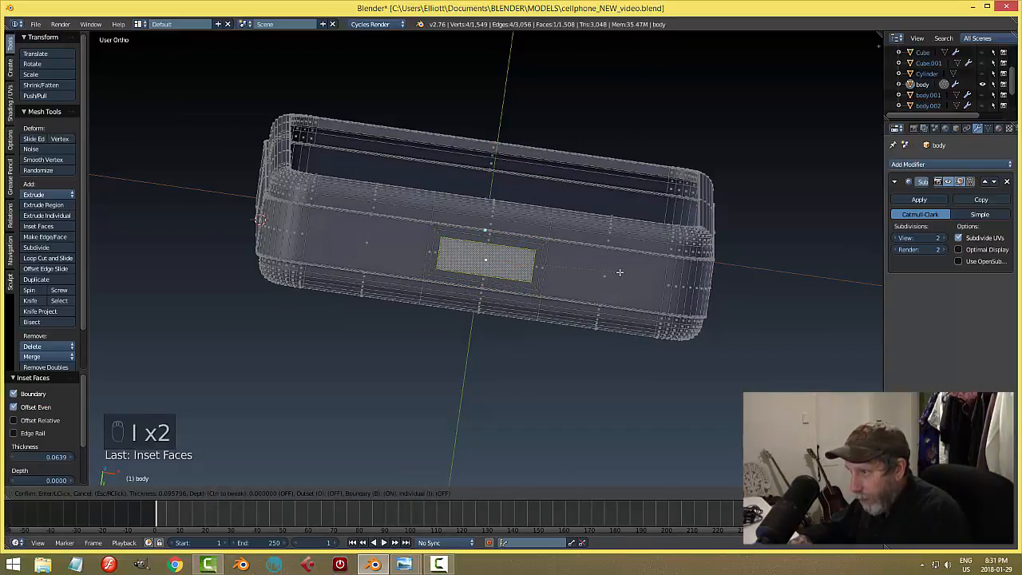
{"action": "left_click", "coordinate": [615, 273]}
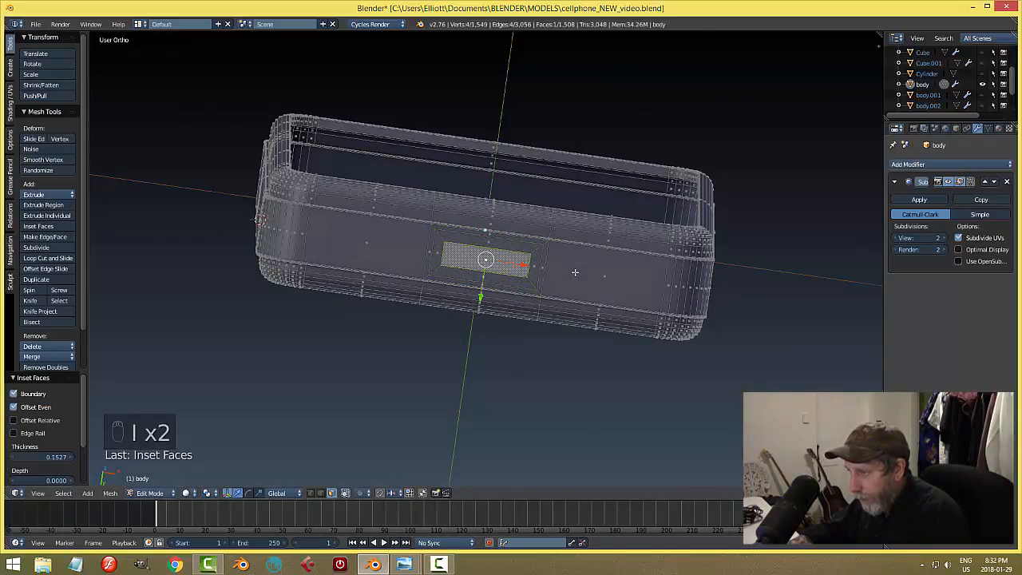
Step: Extrude the inner inset face and move it 0.285 along Z into the body to form a slot
{"action": "middle_click_drag", "start_coordinate": [575, 273], "coordinate": [541, 337]}
{"action": "key", "text": "e"}
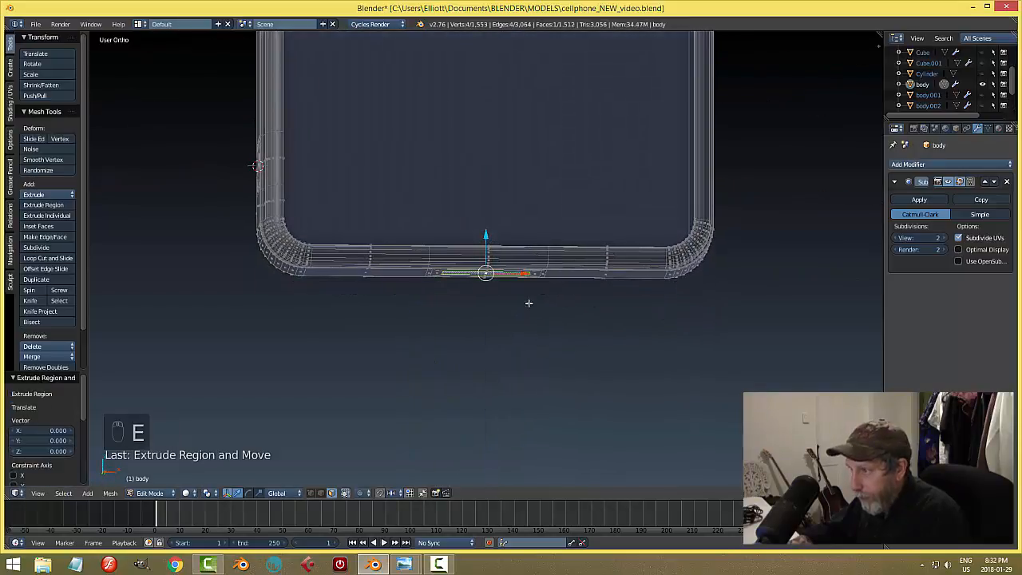
{"action": "left_click_drag", "start_coordinate": [487, 238], "coordinate": [518, 256]}
Step: Add two loop cuts across the slot, each slid close to one of its short ends, and deselect everything
{"action": "middle_click_drag", "start_coordinate": [517, 255], "coordinate": [576, 271]}
{"action": "scroll", "coordinate": [525, 289], "scroll_direction": "up", "scroll_amount": 2}
{"action": "key", "text": "KP_Decimal"}
{"action": "key", "text": "ctrl+r"}
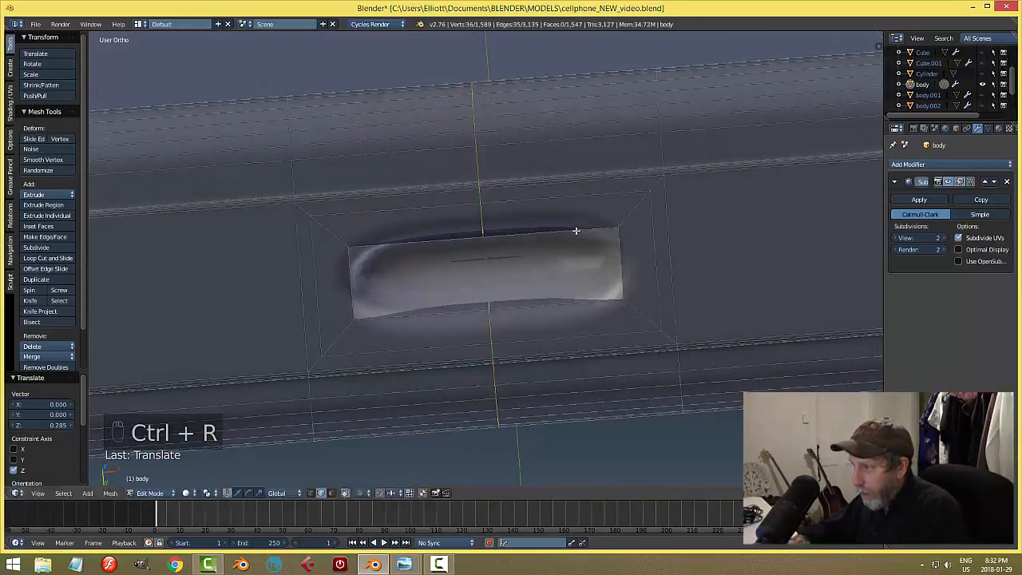
{"action": "left_click", "coordinate": [575, 231]}
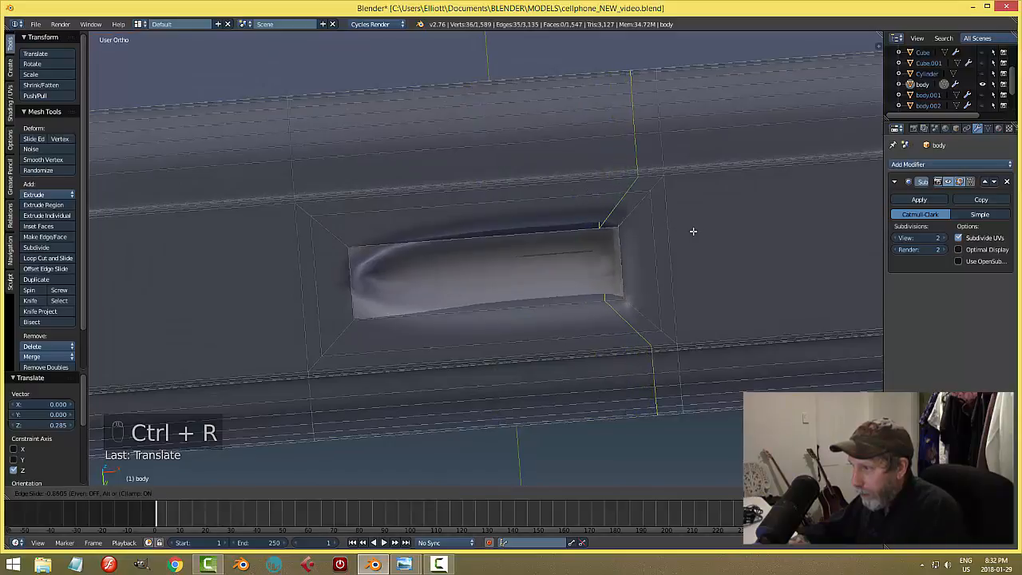
{"action": "left_click", "coordinate": [698, 233]}
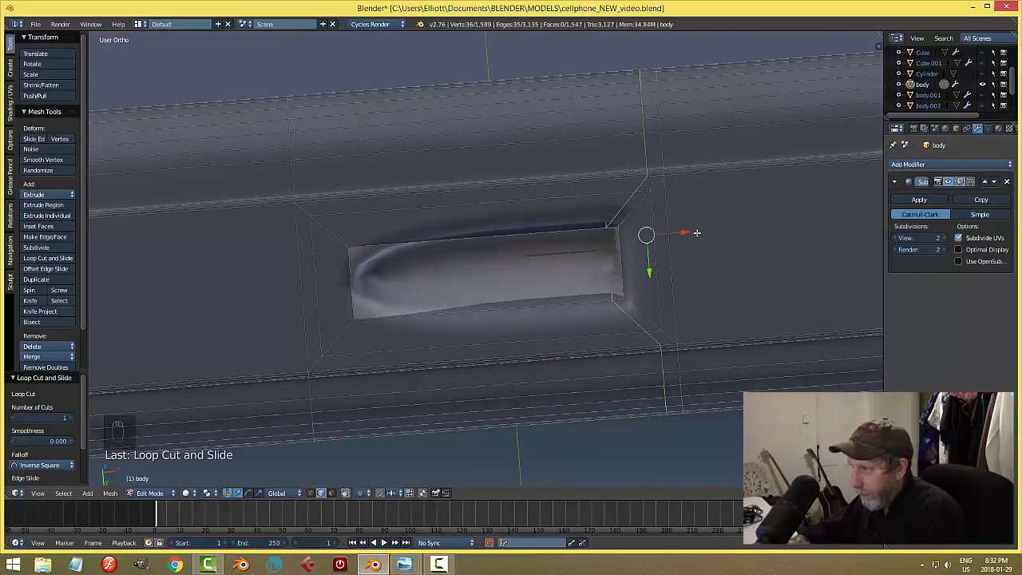
{"action": "key", "text": "ctrl+r"}
{"action": "left_click", "coordinate": [488, 242]}
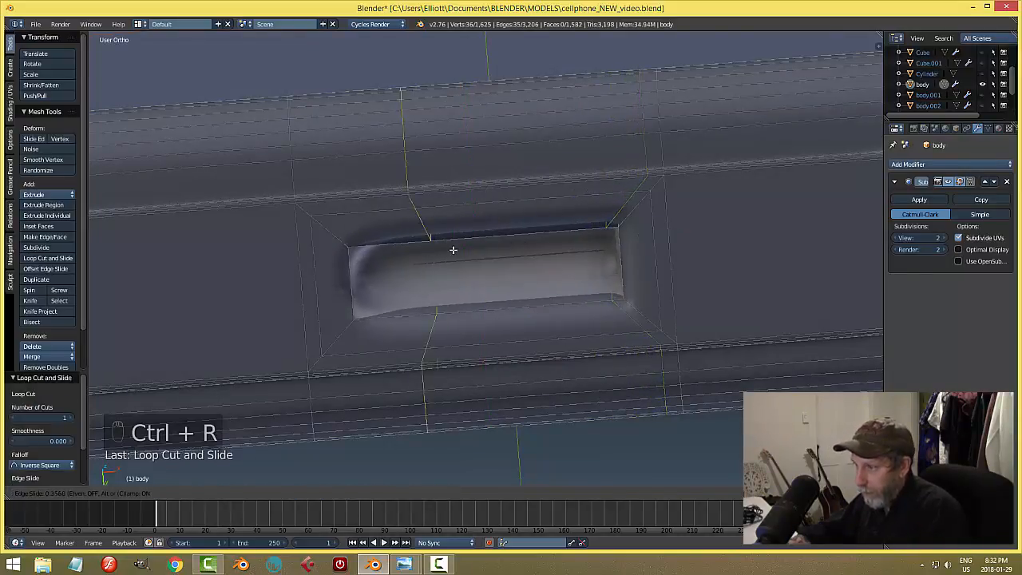
{"action": "left_click", "coordinate": [399, 258]}
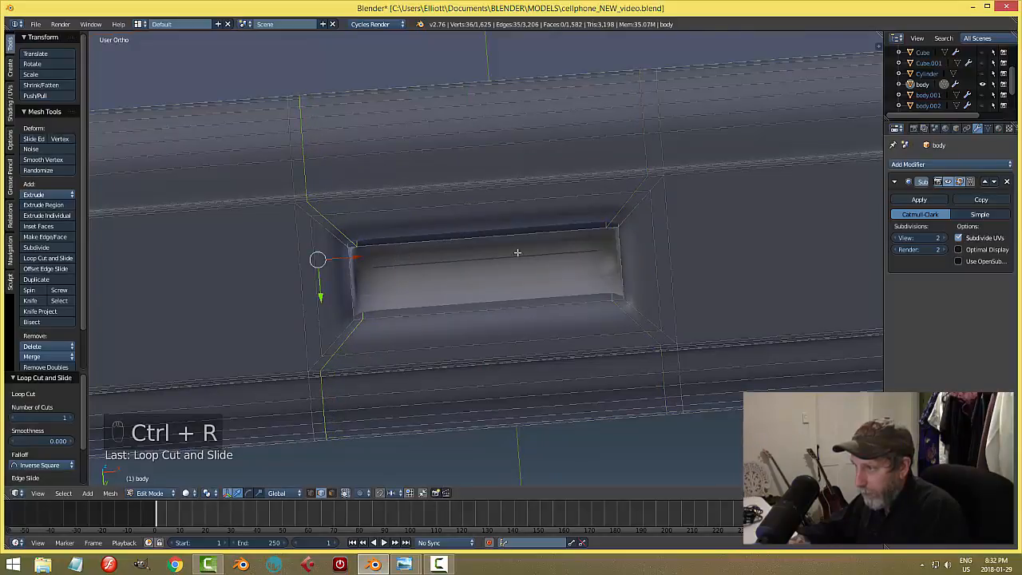
{"action": "key", "text": "a"}
Step: Add a loop cut around the slot opening, slide it close to the rim, and check the smoothed result in Object Mode
{"action": "key", "text": "ctrl+r"}
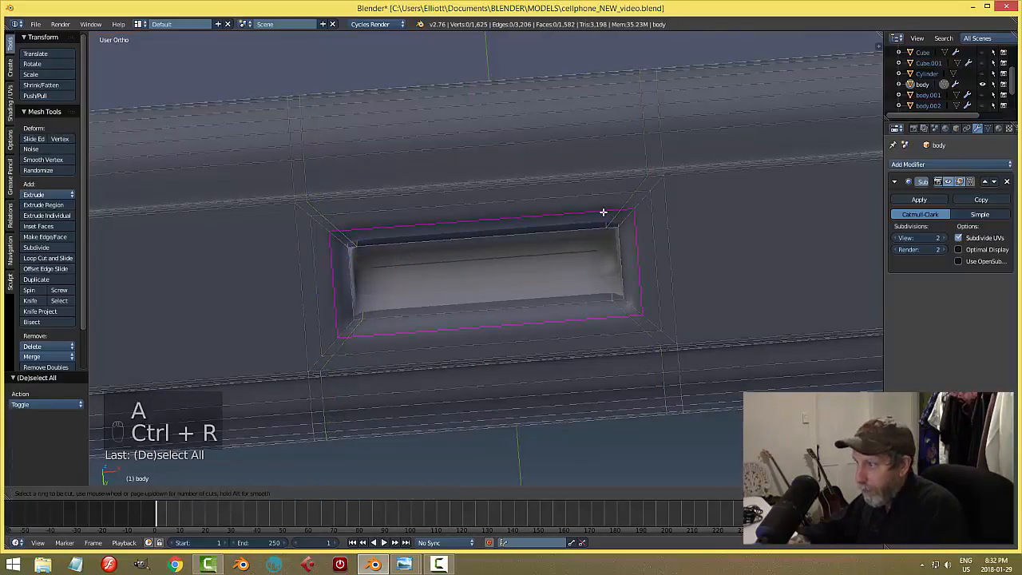
{"action": "left_click", "coordinate": [603, 214]}
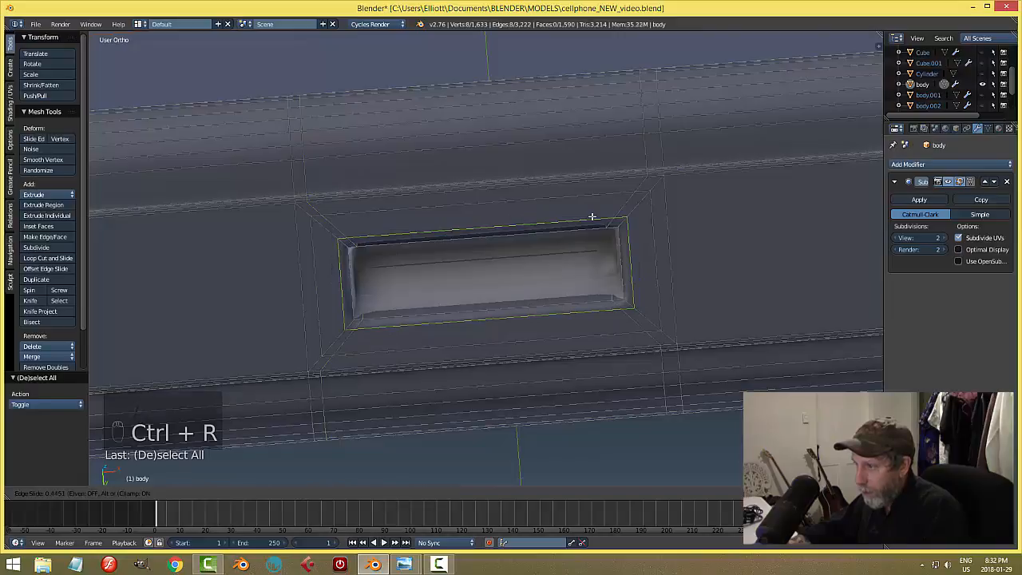
{"action": "left_click", "coordinate": [660, 256]}
{"action": "key", "text": "a"}
{"action": "key", "text": "Tab"}
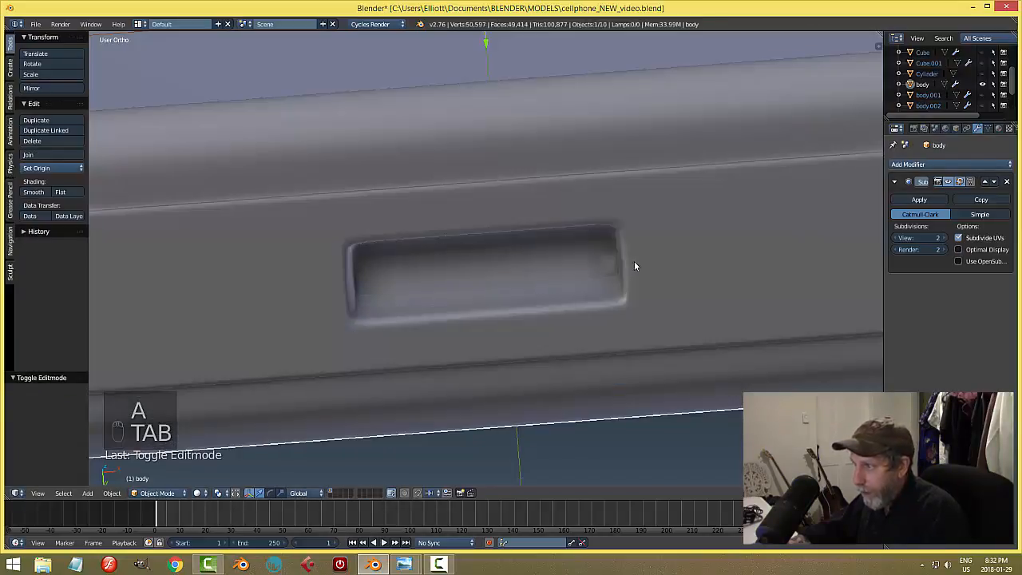
{"action": "scroll", "coordinate": [635, 262], "scroll_direction": "down", "scroll_amount": 6}
{"action": "mouse_move", "coordinate": [556, 267]}
{"action": "middle_mouse_down"}
{"action": "mouse_move", "coordinate": [641, 229]}
{"action": "mouse_move", "coordinate": [599, 280]}
{"action": "mouse_move", "coordinate": [616, 319]}
{"action": "mouse_move", "coordinate": [568, 322]}
{"action": "mouse_move", "coordinate": [562, 395]}
{"action": "mouse_move", "coordinate": [558, 268]}
{"action": "middle_mouse_up"}
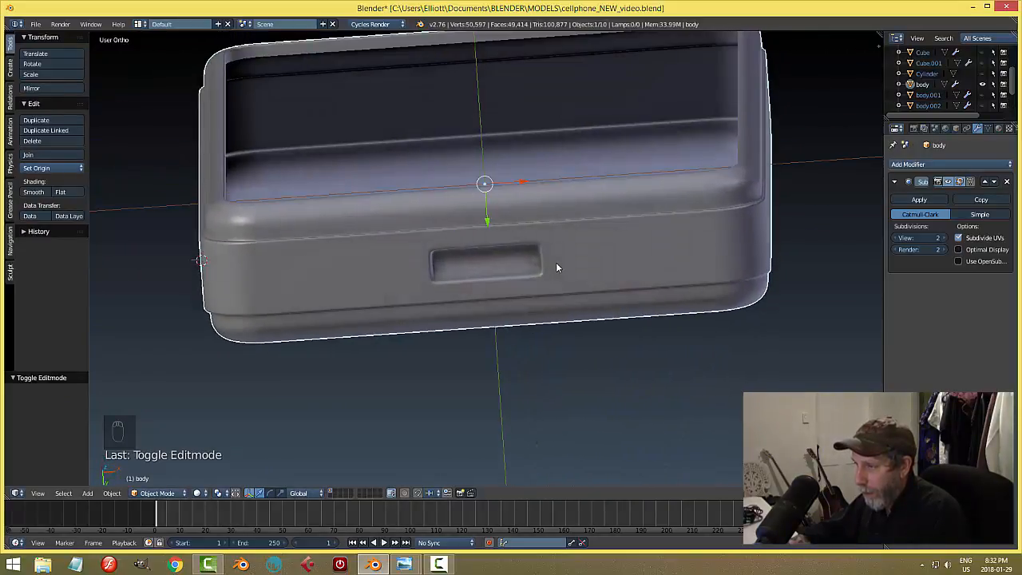
Step: Return the body to Edit Mode and add two loop cuts around the slot's inner walls, one deeper and one near the rim
{"action": "key", "text": "ctrl+Tab"}
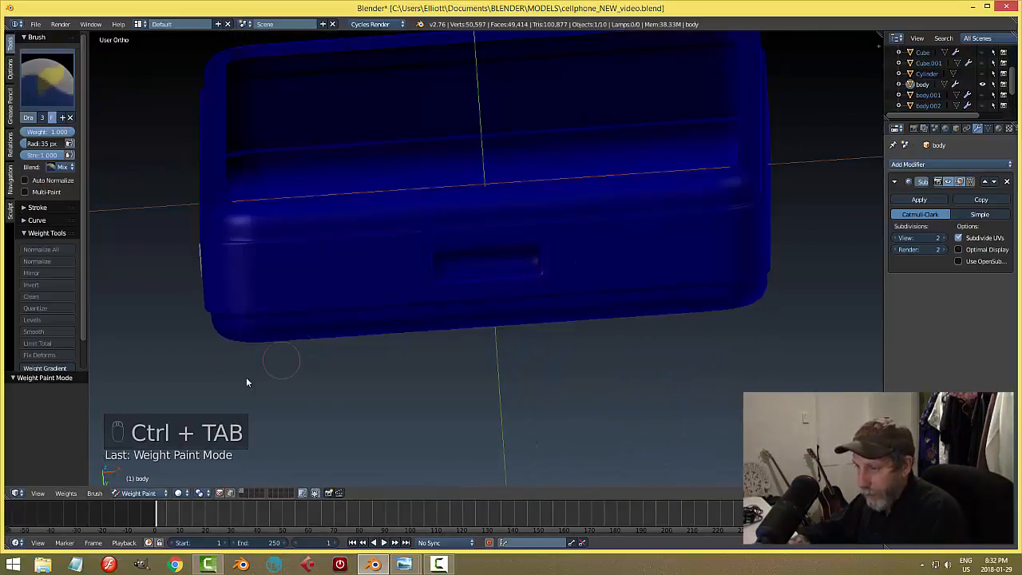
{"action": "left_click", "coordinate": [138, 495]}
{"action": "left_click", "coordinate": [141, 471]}
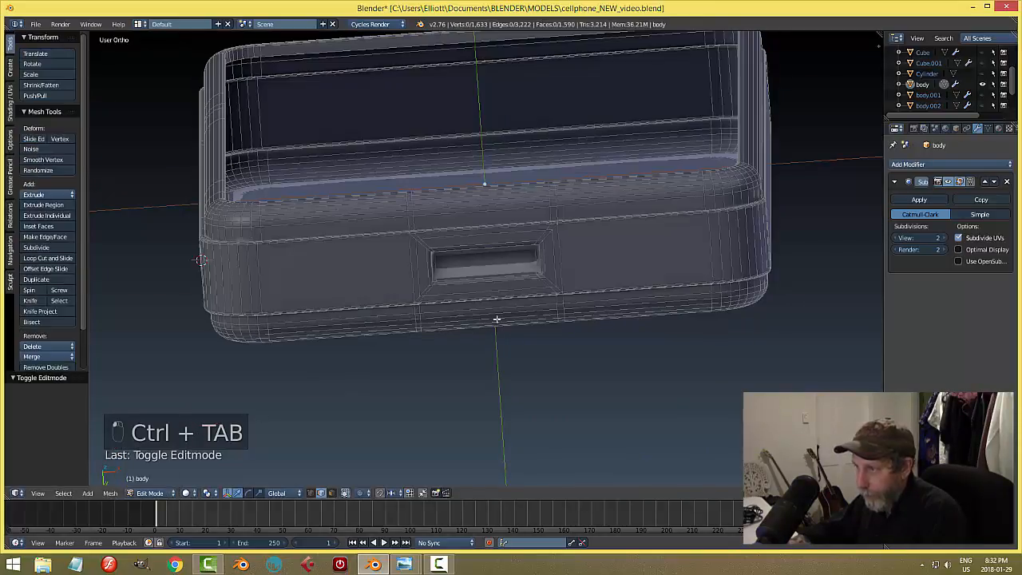
{"action": "middle_click_drag", "start_coordinate": [498, 320], "coordinate": [487, 290]}
{"action": "scroll", "coordinate": [511, 368], "scroll_direction": "up", "scroll_amount": 3}
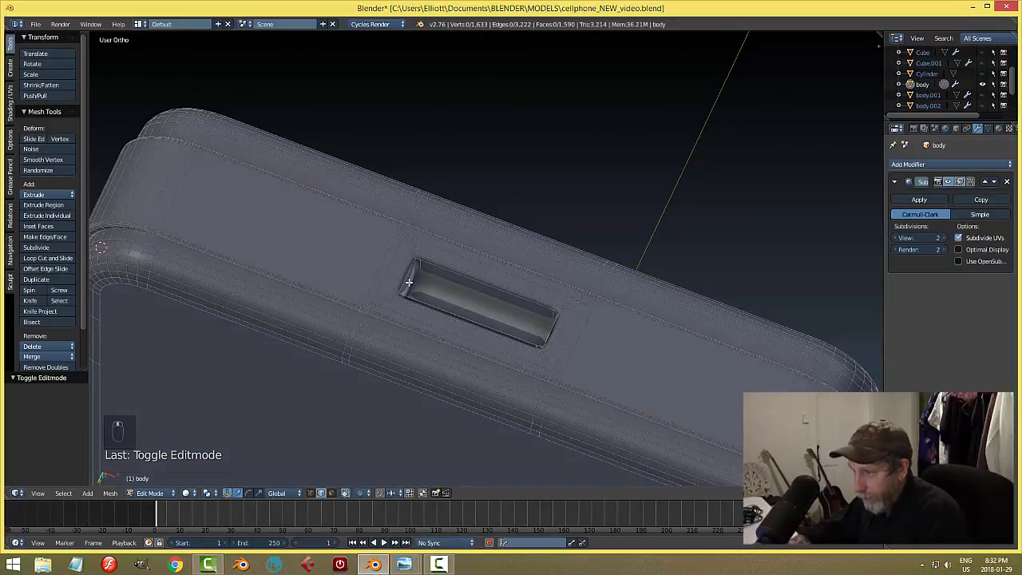
{"action": "key", "text": "ctrl+r"}
{"action": "left_click", "coordinate": [411, 278]}
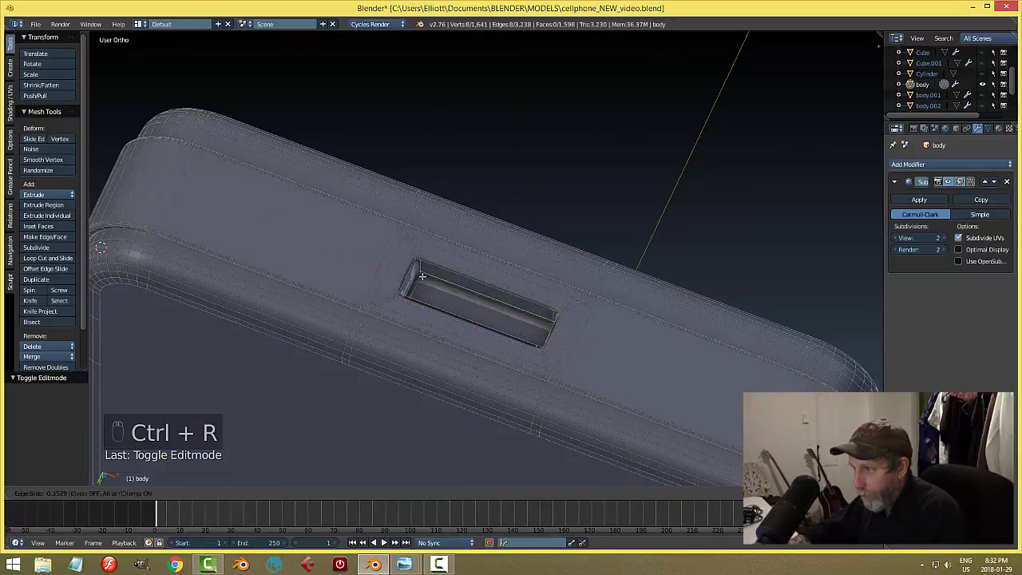
{"action": "left_click", "coordinate": [422, 274]}
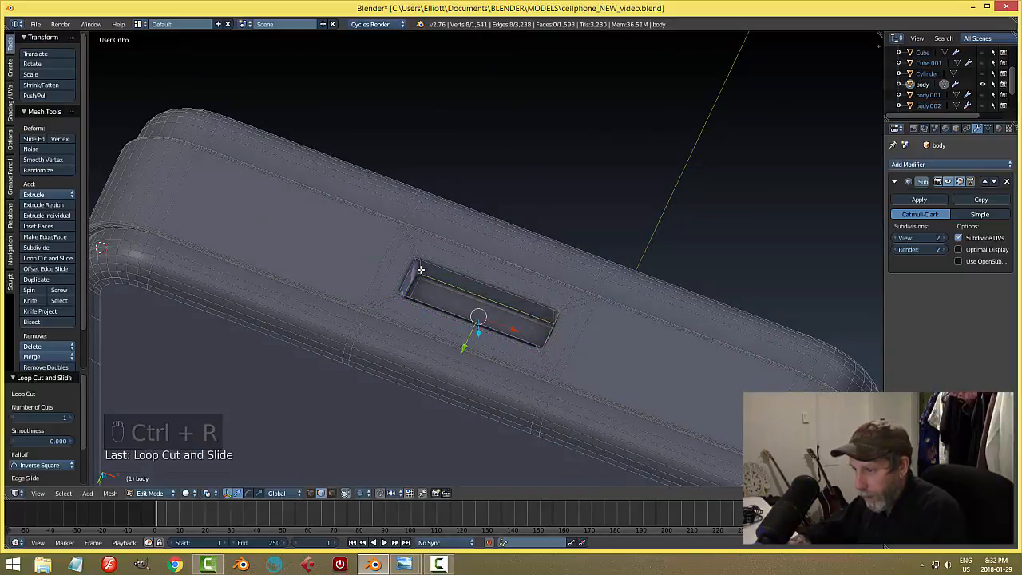
{"action": "key", "text": "ctrl+r"}
{"action": "left_click", "coordinate": [421, 269]}
{"action": "left_click", "coordinate": [424, 266]}
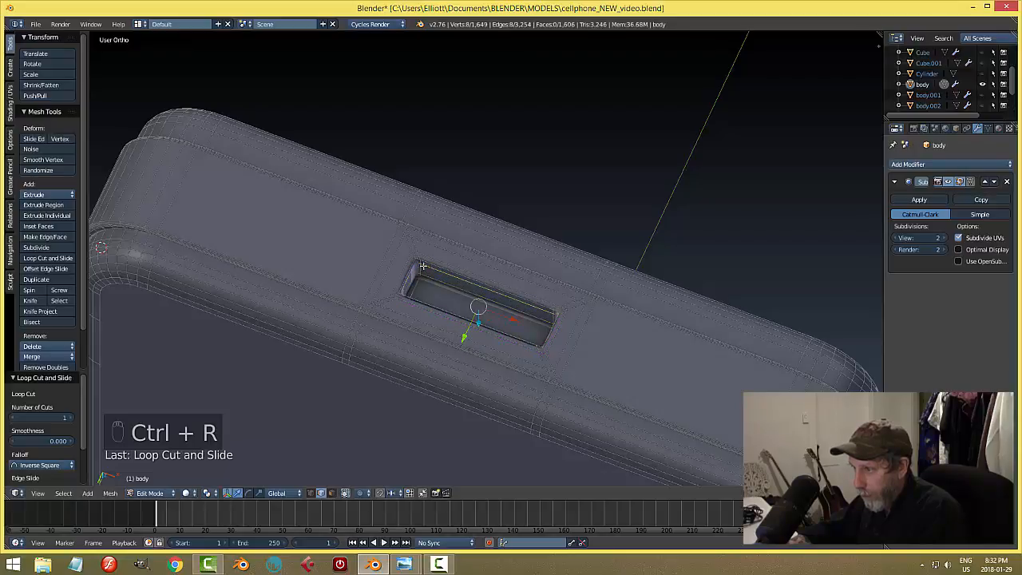
Step: Deselect everything, return to Object Mode and save the file
{"action": "key", "text": "a"}
{"action": "key", "text": "Tab"}
{"action": "middle_click_drag", "start_coordinate": [485, 280], "coordinate": [534, 301]}
{"action": "key", "text": "ctrl+s"}
Step: Snap the 3D cursor to the slot's floor face in Edit Mode, deselect everything and return to Object Mode
{"action": "key", "text": "Tab"}
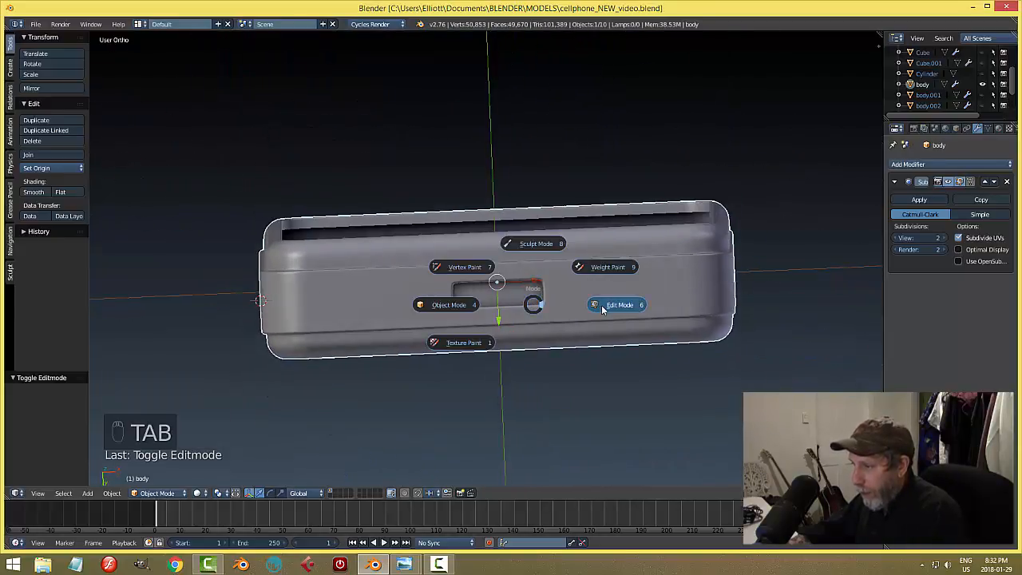
{"action": "scroll", "coordinate": [544, 313], "scroll_direction": "up", "scroll_amount": 1}
{"action": "key", "text": "ctrl+Tab"}
{"action": "left_click", "coordinate": [516, 315]}
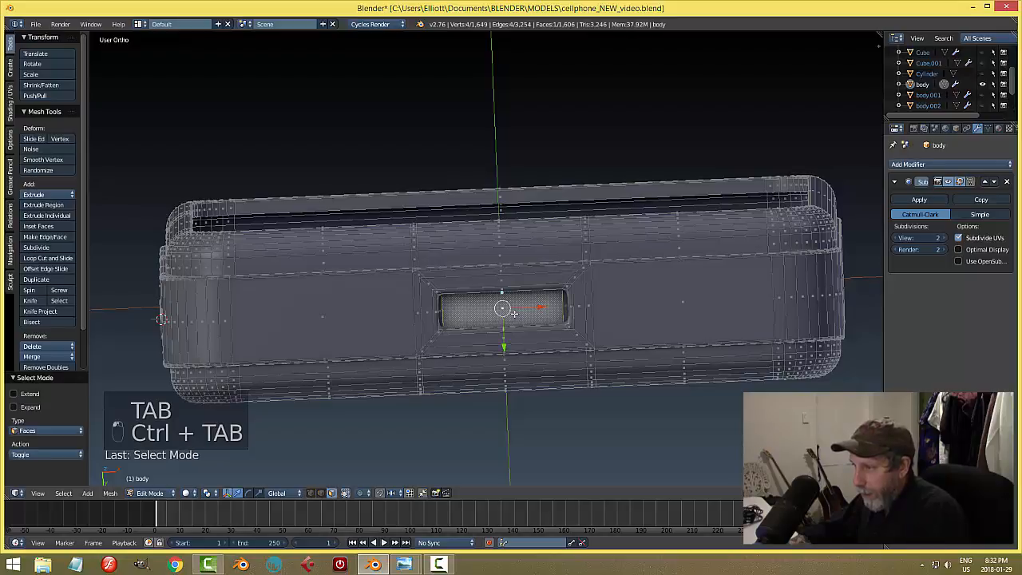
{"action": "key", "text": "shift+s"}
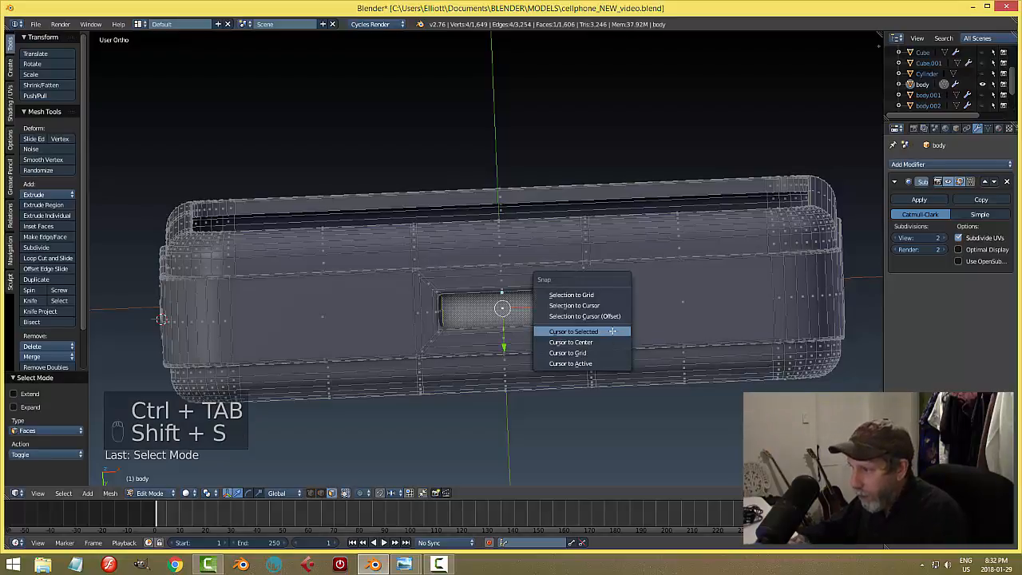
{"action": "left_click", "coordinate": [571, 331]}
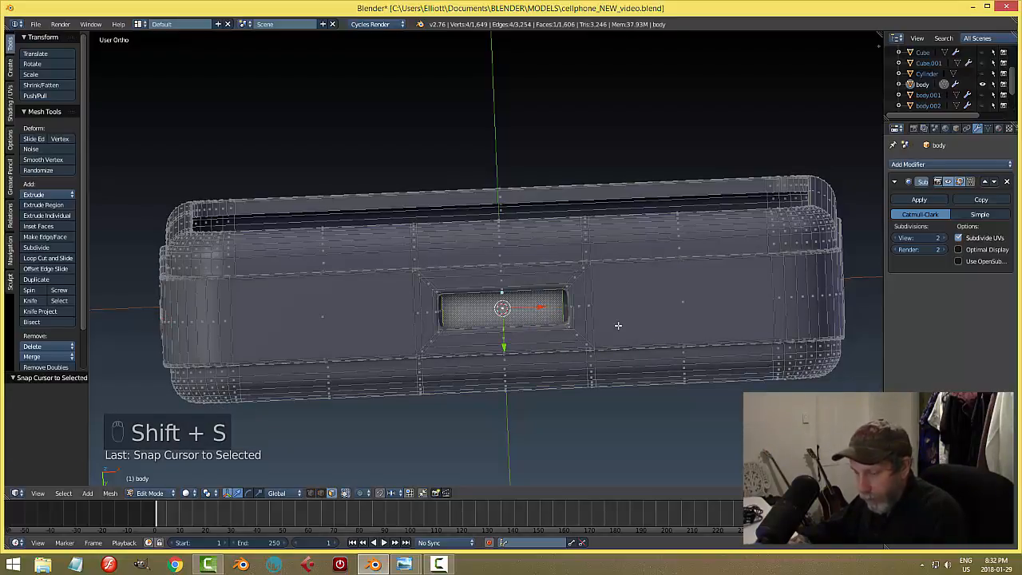
{"action": "key", "text": "a"}
{"action": "key", "text": "Tab"}
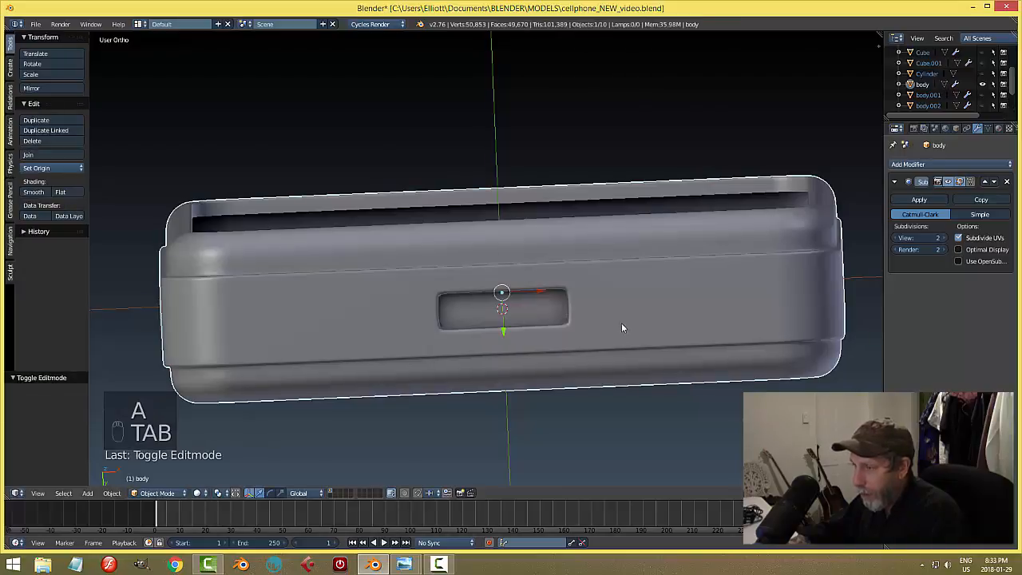
Step: Add a cube at the 3D cursor and scale it to 0.089 along Y, 0.545 along X and 0.153 along Z
{"action": "scroll", "coordinate": [623, 327], "scroll_direction": "down", "scroll_amount": 1}
{"action": "key", "text": "shift+a"}
{"action": "mouse_move", "coordinate": [633, 313]}
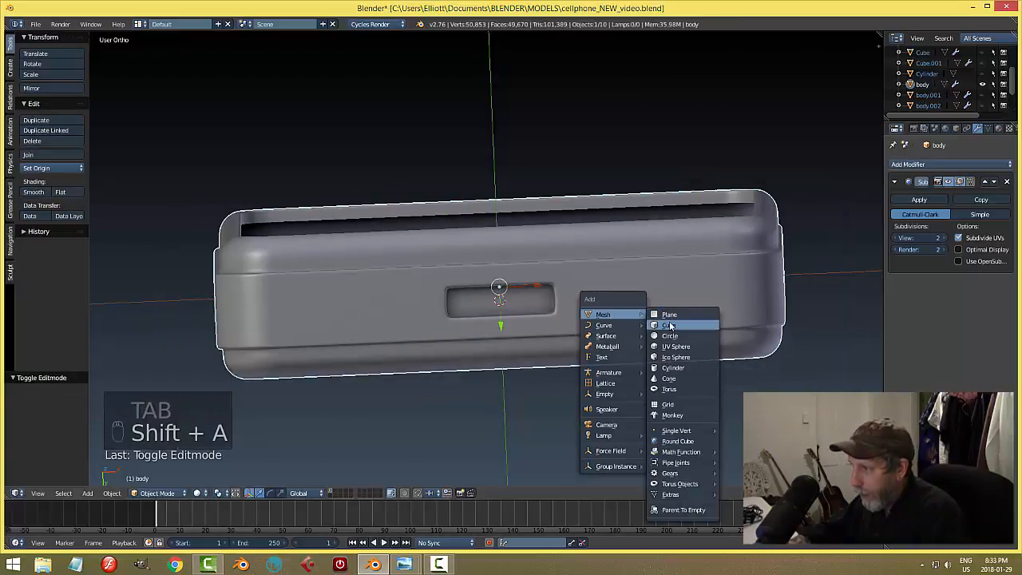
{"action": "left_click", "coordinate": [669, 326]}
{"action": "key", "text": "s"}
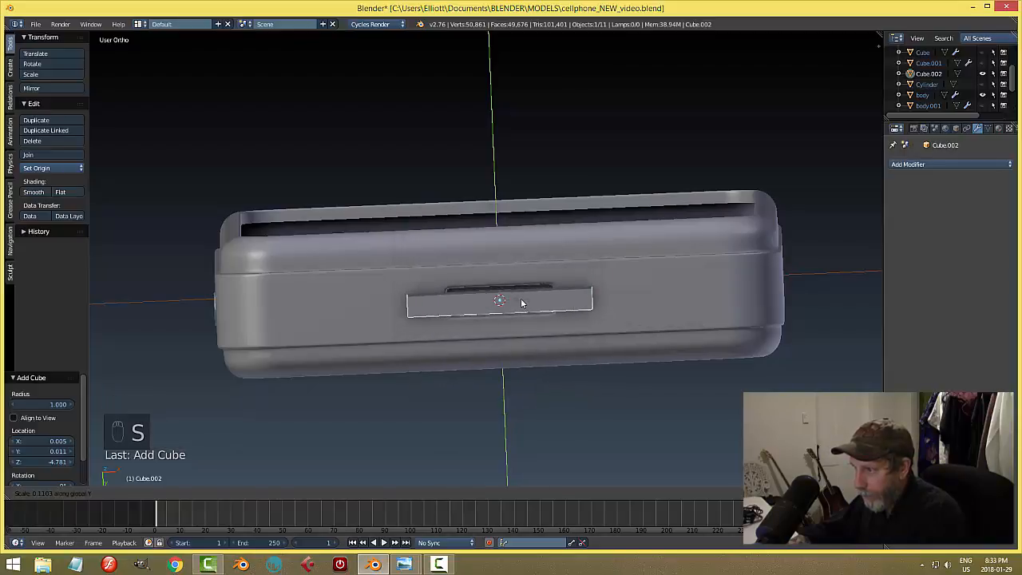
{"action": "left_click", "coordinate": [612, 318]}
{"action": "key", "text": "s"}
{"action": "key", "text": "x"}
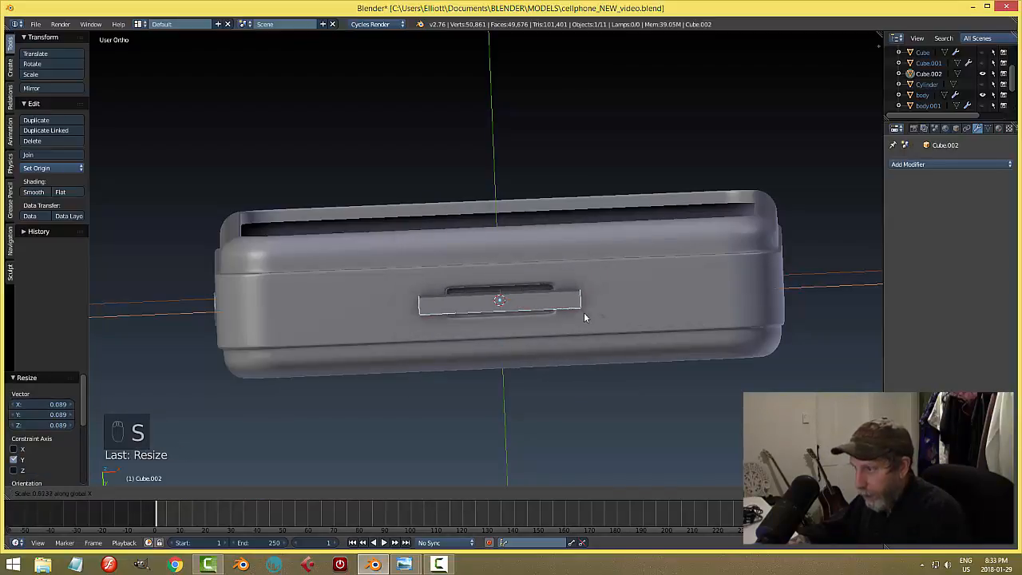
{"action": "left_click", "coordinate": [561, 310]}
{"action": "middle_click_drag", "start_coordinate": [619, 280], "coordinate": [574, 380]}
{"action": "key", "text": "s"}
{"action": "key", "text": "z"}
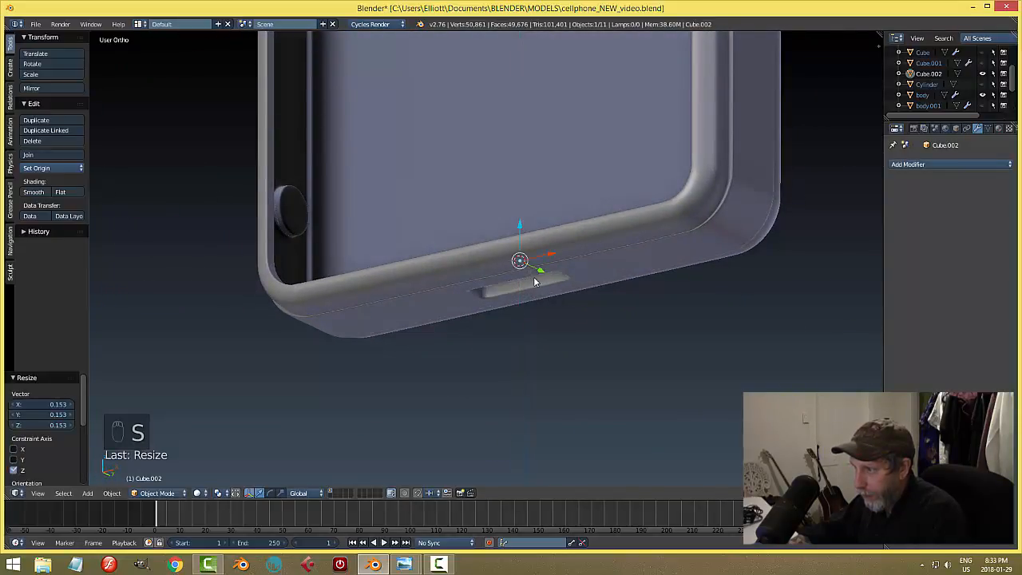
Step: Move the cube -0.490 along Z out of the slot and scale it by 0.756 along Z
{"action": "left_click", "coordinate": [519, 227]}
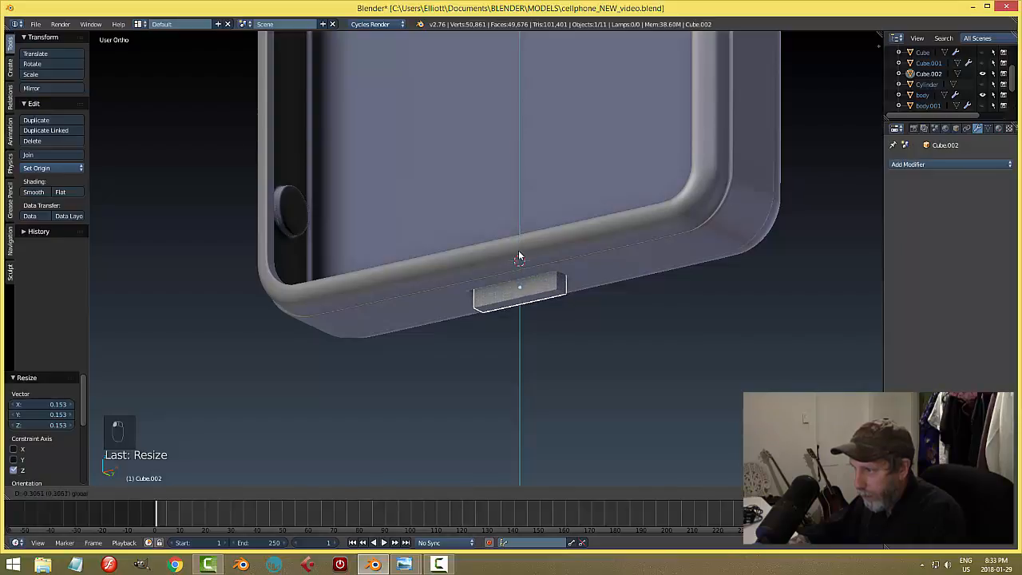
{"action": "left_click", "coordinate": [639, 336]}
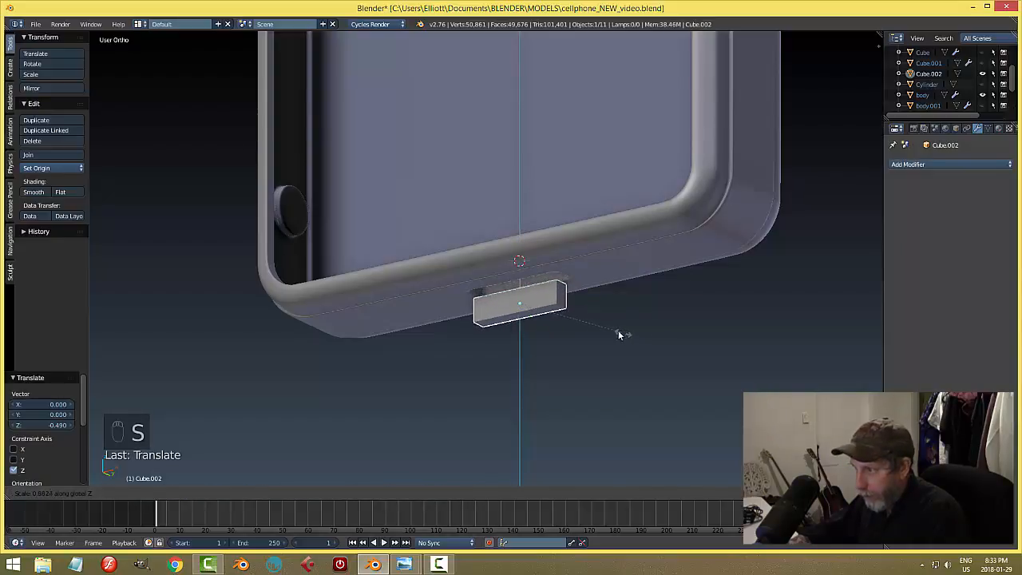
{"action": "left_click", "coordinate": [610, 324]}
Step: Move the cube 0.297 along Z back into the slot
{"action": "middle_click_drag", "start_coordinate": [610, 329], "coordinate": [628, 293]}
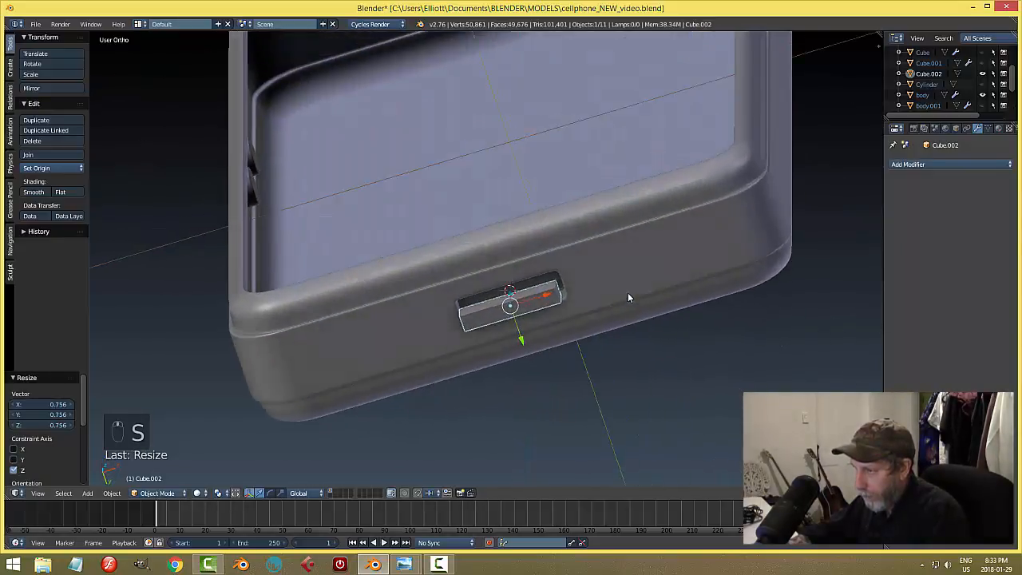
{"action": "middle_click_drag", "start_coordinate": [575, 332], "coordinate": [570, 356]}
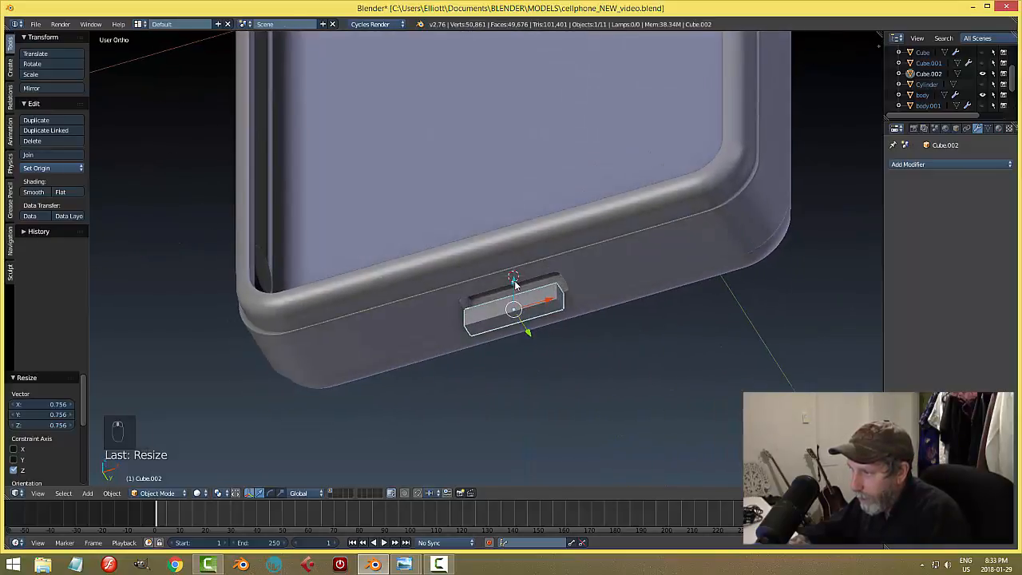
{"action": "left_click_drag", "start_coordinate": [514, 280], "coordinate": [525, 259]}
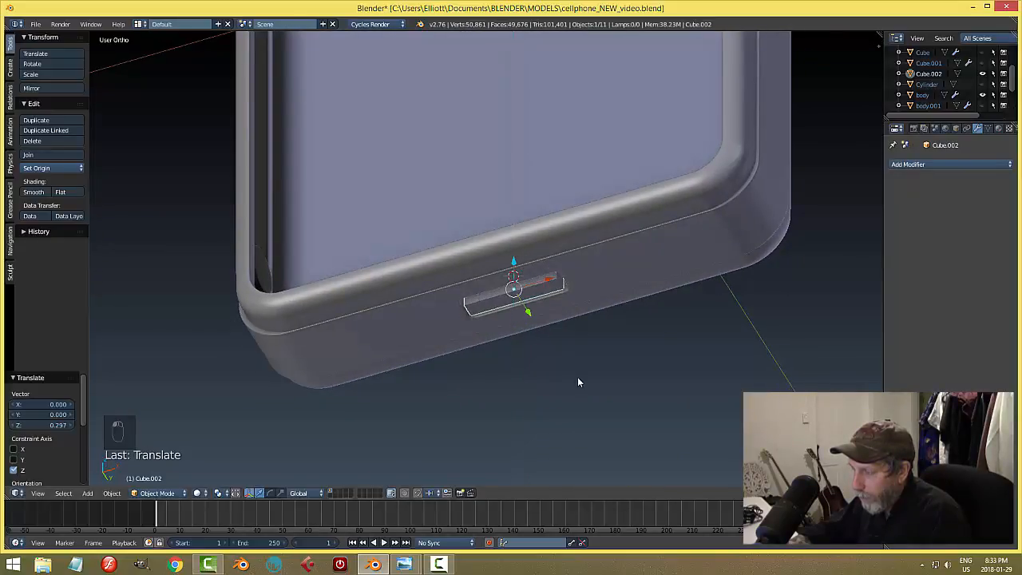
Step: Move the cube -0.028 along Y within the slot and scale it by 0.841 along Y
{"action": "middle_click_drag", "start_coordinate": [578, 382], "coordinate": [607, 319]}
{"action": "scroll", "coordinate": [599, 323], "scroll_direction": "up", "scroll_amount": 2}
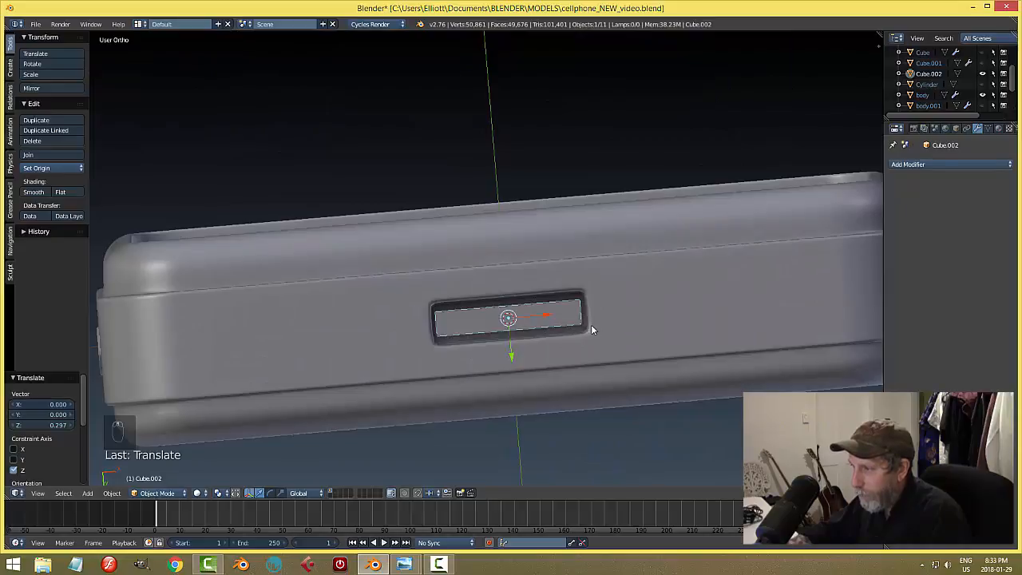
{"action": "key", "text": "g"}
{"action": "key", "text": "y"}
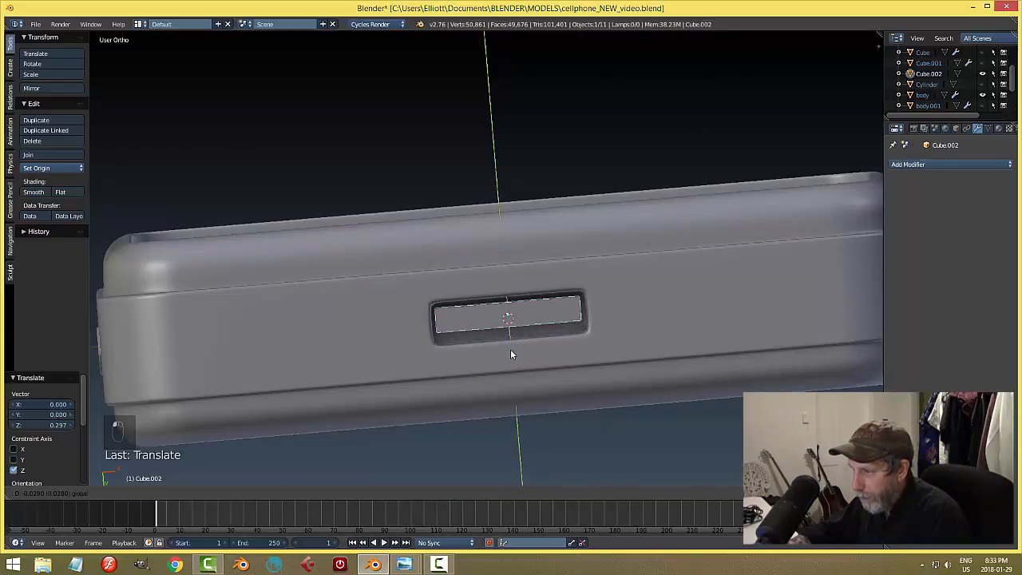
{"action": "left_click", "coordinate": [510, 349]}
{"action": "key", "text": "s"}
{"action": "key", "text": "y"}
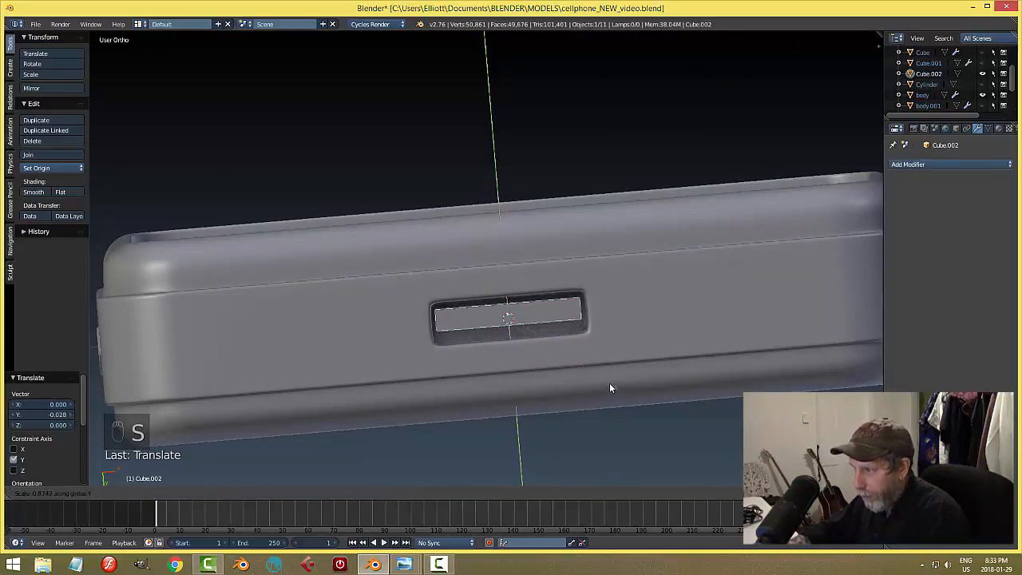
{"action": "left_click", "coordinate": [609, 375]}
Step: Apply the scale of the connector cube in the bottom port so its scale values reset to 1
{"action": "middle_click_drag", "start_coordinate": [614, 322], "coordinate": [645, 348]}
{"action": "key", "text": "n"}
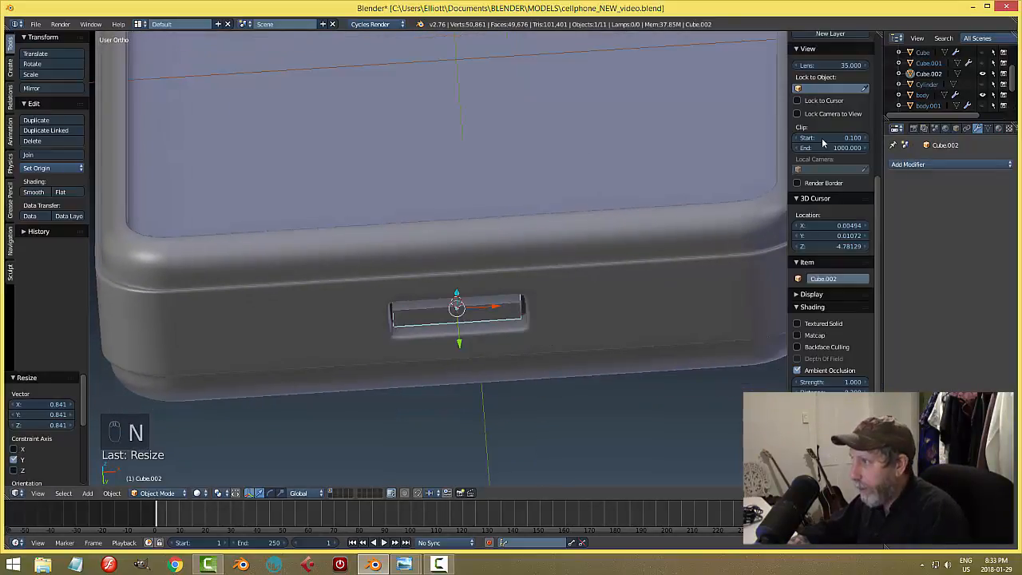
{"action": "scroll", "coordinate": [846, 216], "scroll_direction": "up", "scroll_amount": 6}
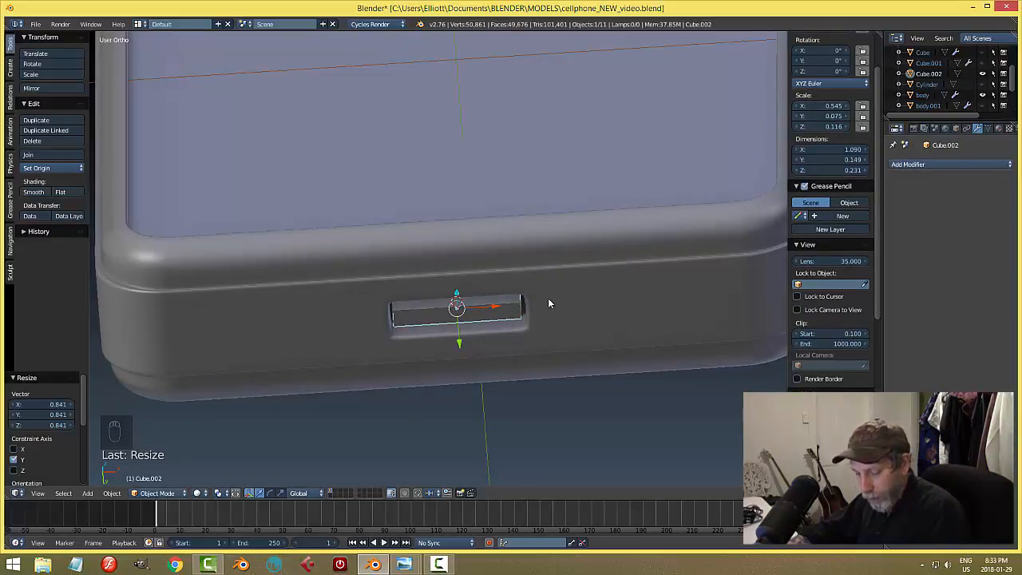
{"action": "key", "text": "ctrl+a"}
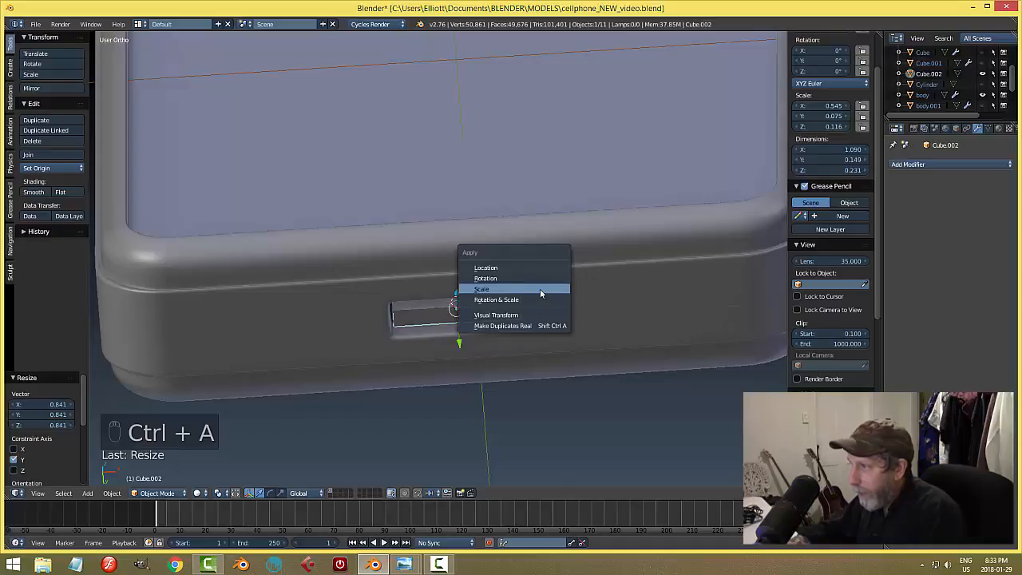
{"action": "left_click", "coordinate": [541, 292]}
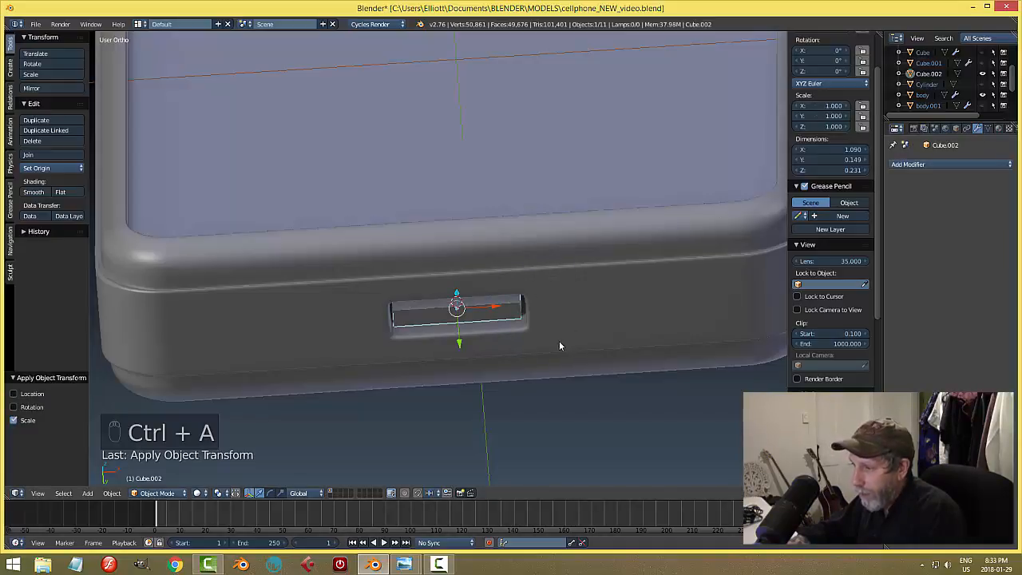
{"action": "key", "text": "n"}
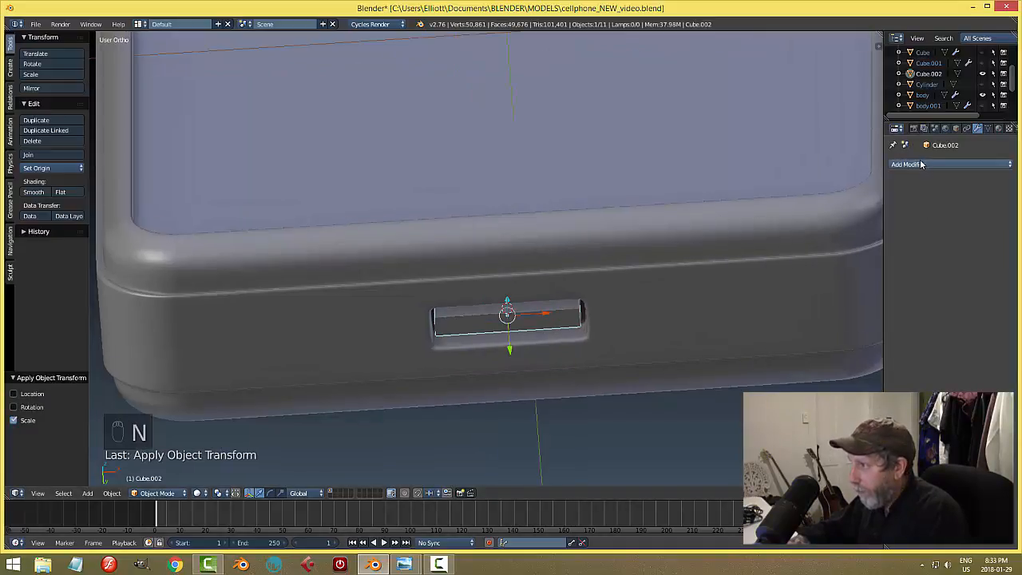
Step: Add a Bevel modifier to the connector cube with 2 segments and a width of 0.0250, and shade it smooth
{"action": "left_click", "coordinate": [946, 163]}
{"action": "left_click", "coordinate": [820, 202]}
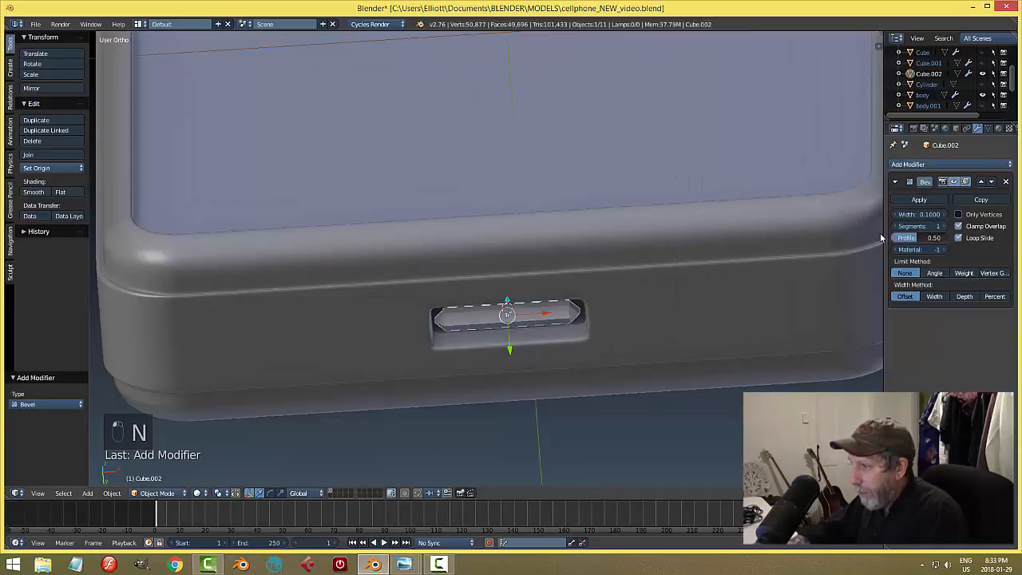
{"action": "left_click", "coordinate": [944, 226]}
{"action": "scroll", "coordinate": [663, 347], "scroll_direction": "up", "scroll_amount": 2}
{"action": "scroll", "coordinate": [663, 347], "scroll_direction": "up", "scroll_amount": 1}
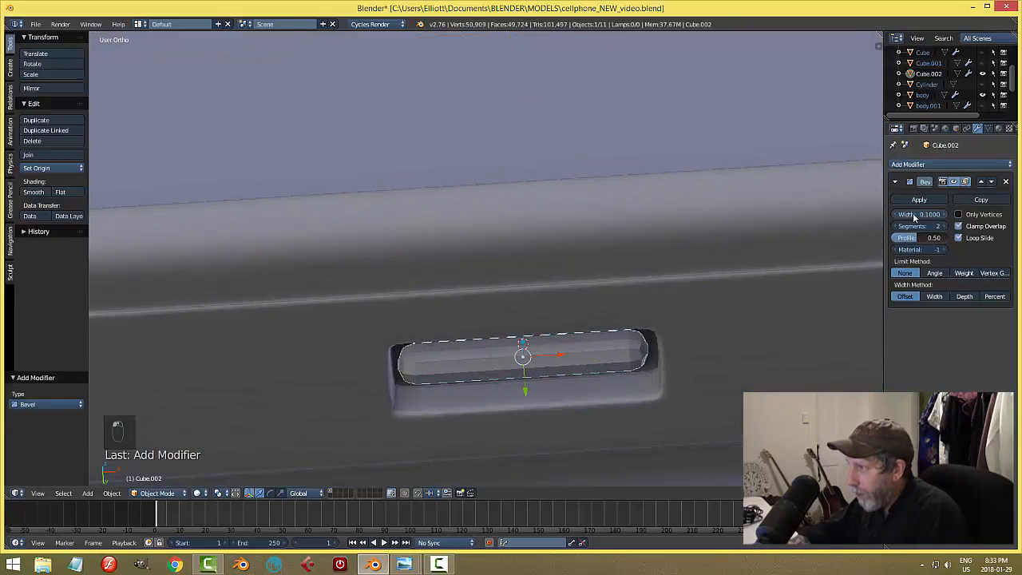
{"action": "left_click_drag", "start_coordinate": [920, 214], "coordinate": [879, 215]}
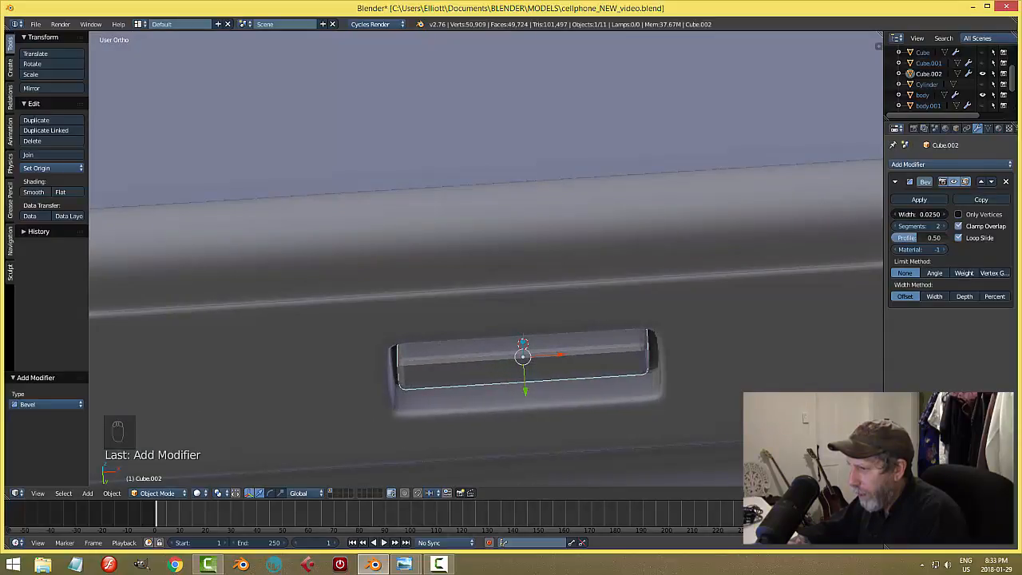
{"action": "left_click", "coordinate": [34, 191]}
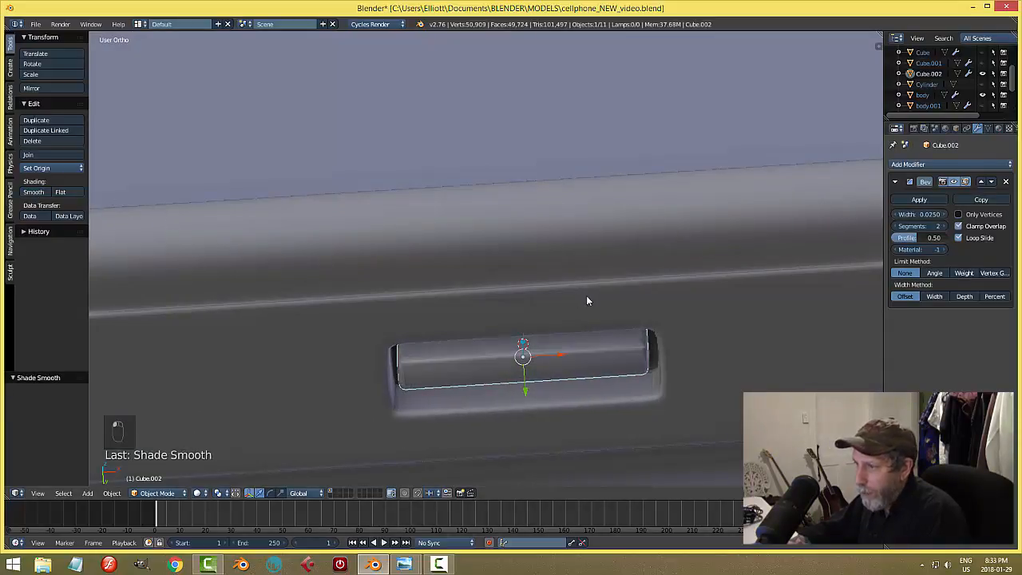
{"action": "key", "text": "a"}
{"action": "scroll", "coordinate": [615, 324], "scroll_direction": "down", "scroll_amount": 4}
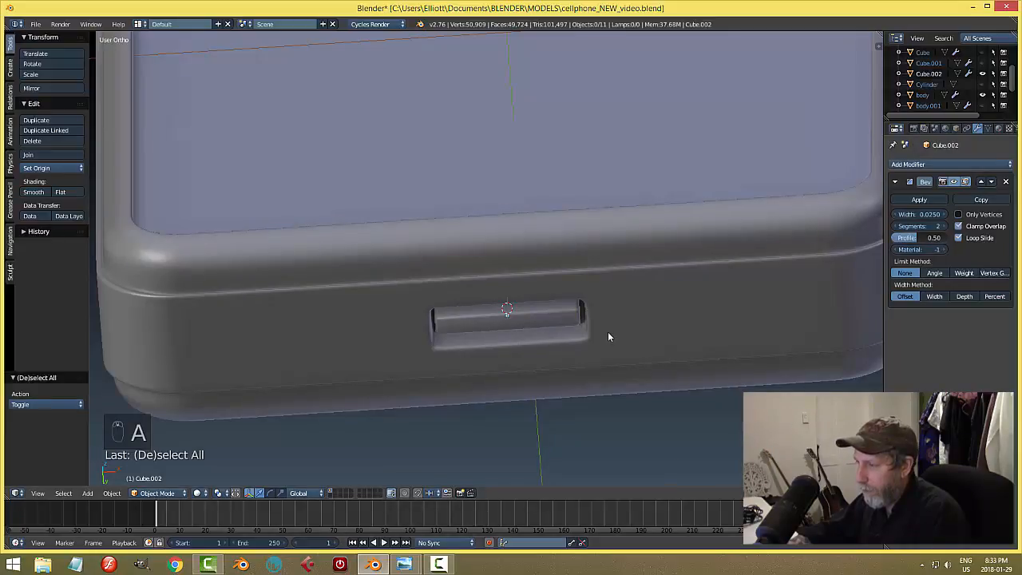
Step: Scale the connector cube by 1.027 along X and adjust its position along Y within the slot
{"action": "middle_click_drag", "start_coordinate": [577, 342], "coordinate": [574, 303]}
{"action": "right_click", "coordinate": [571, 304]}
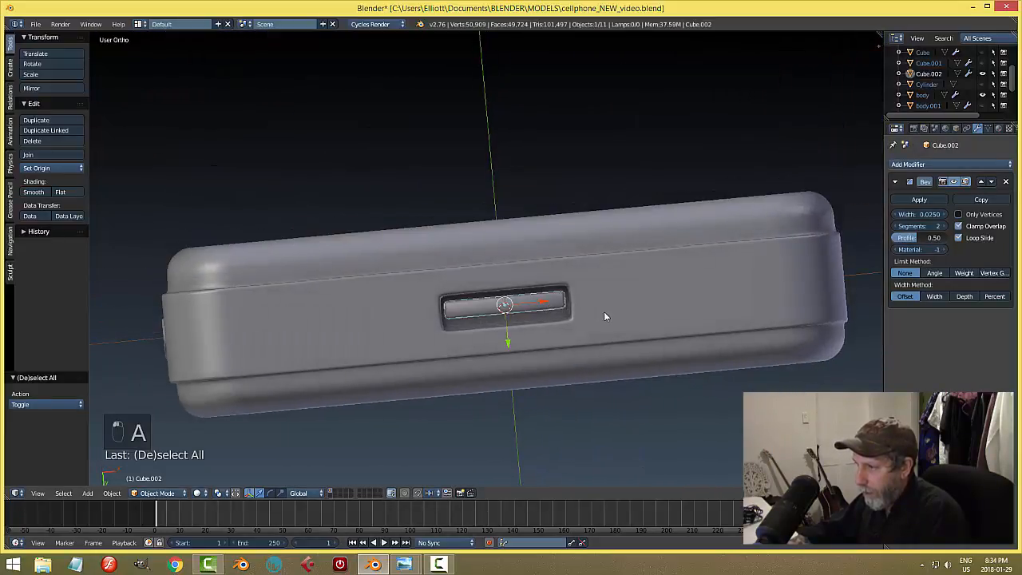
{"action": "key", "text": "s"}
{"action": "key", "text": "x"}
{"action": "left_click", "coordinate": [607, 312]}
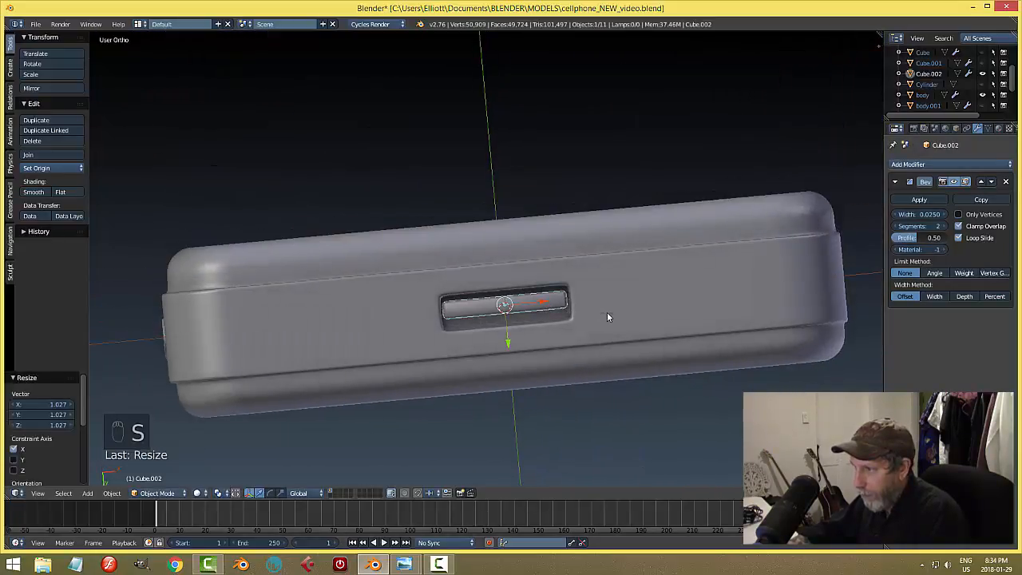
{"action": "left_click_drag", "start_coordinate": [508, 343], "coordinate": [552, 340]}
{"action": "key", "text": "a"}
{"action": "scroll", "coordinate": [552, 341], "scroll_direction": "down", "scroll_amount": 3}
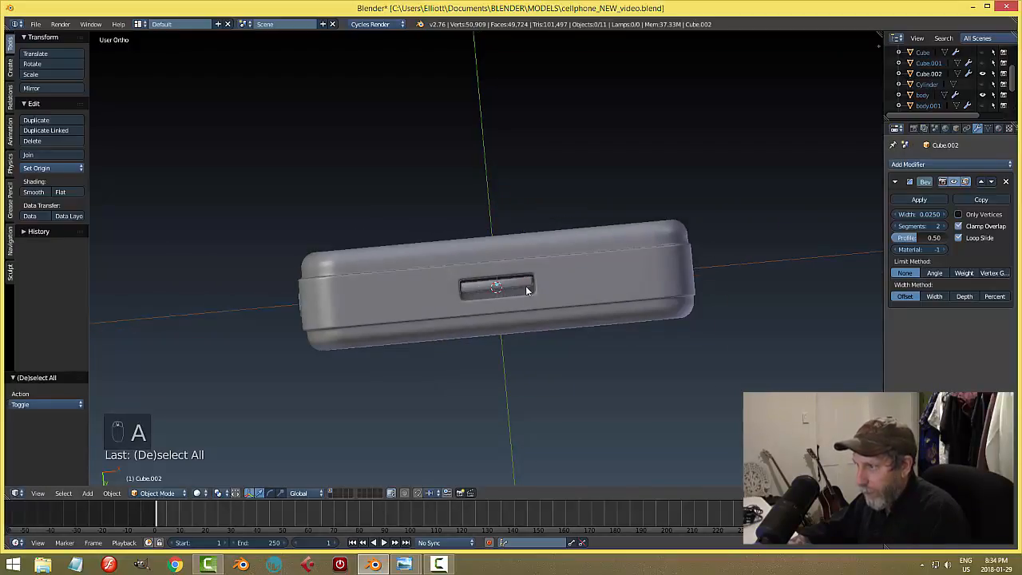
Step: Move the connector cube slightly along Z relative to the port opening
{"action": "middle_click_drag", "start_coordinate": [527, 289], "coordinate": [547, 350]}
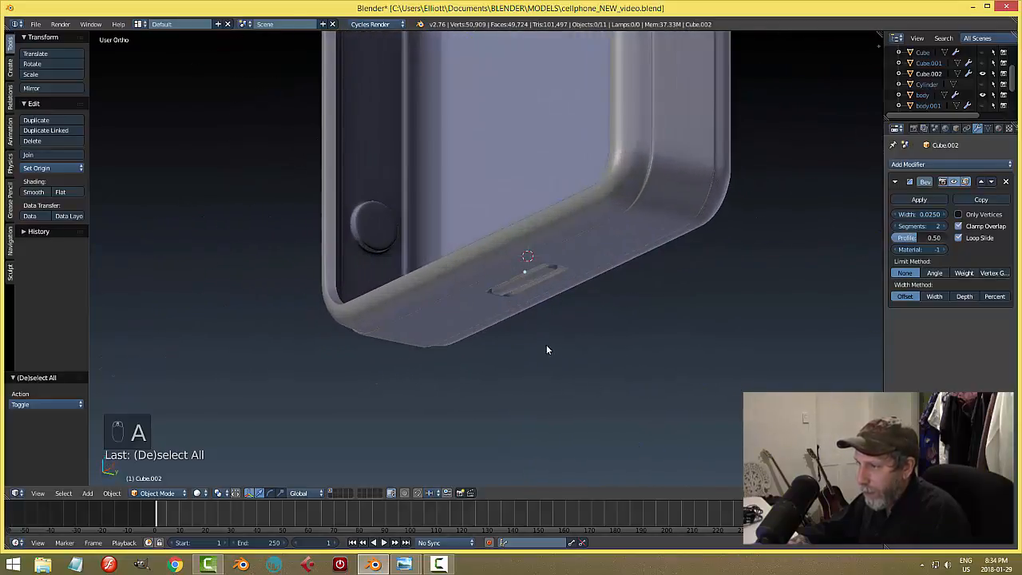
{"action": "right_click", "coordinate": [533, 279]}
{"action": "key", "text": "g"}
{"action": "key", "text": "z"}
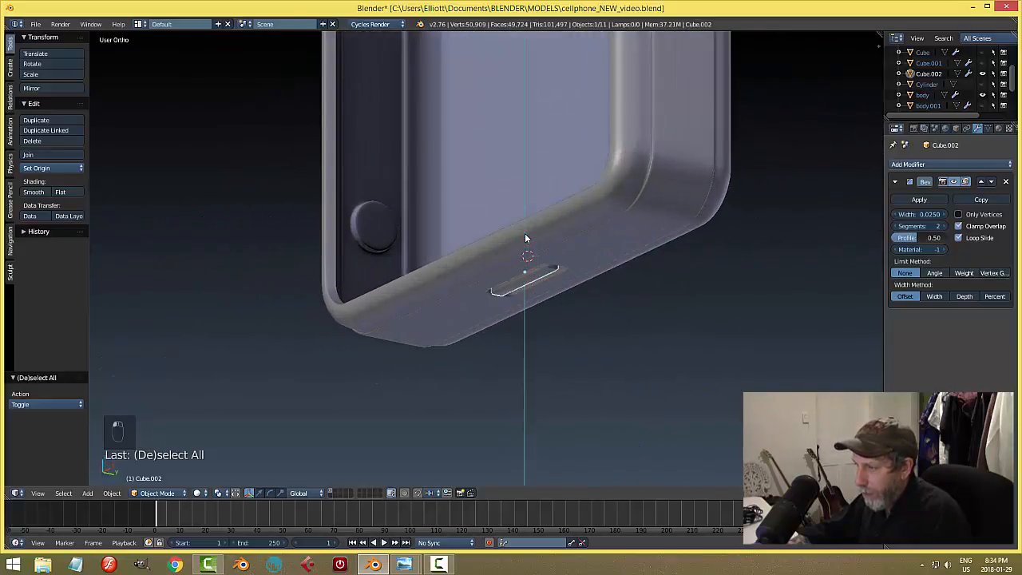
{"action": "left_click", "coordinate": [525, 236]}
{"action": "key", "text": "a"}
Step: Scale the connector cube by 1.253 along Z
{"action": "middle_click_drag", "start_coordinate": [589, 331], "coordinate": [490, 288]}
{"action": "right_click", "coordinate": [524, 254]}
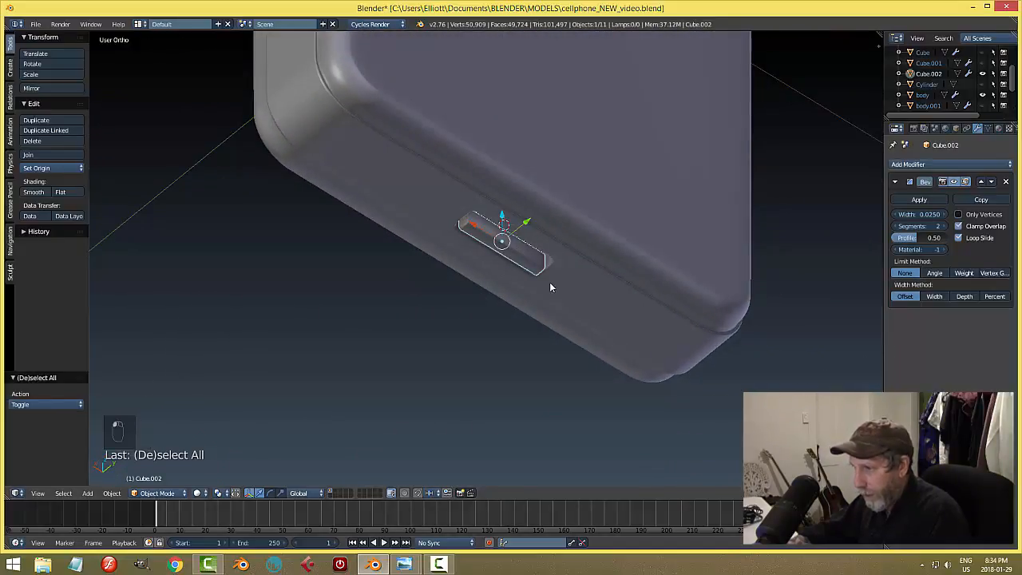
{"action": "key", "text": "s"}
{"action": "key", "text": "z"}
{"action": "left_click", "coordinate": [522, 272]}
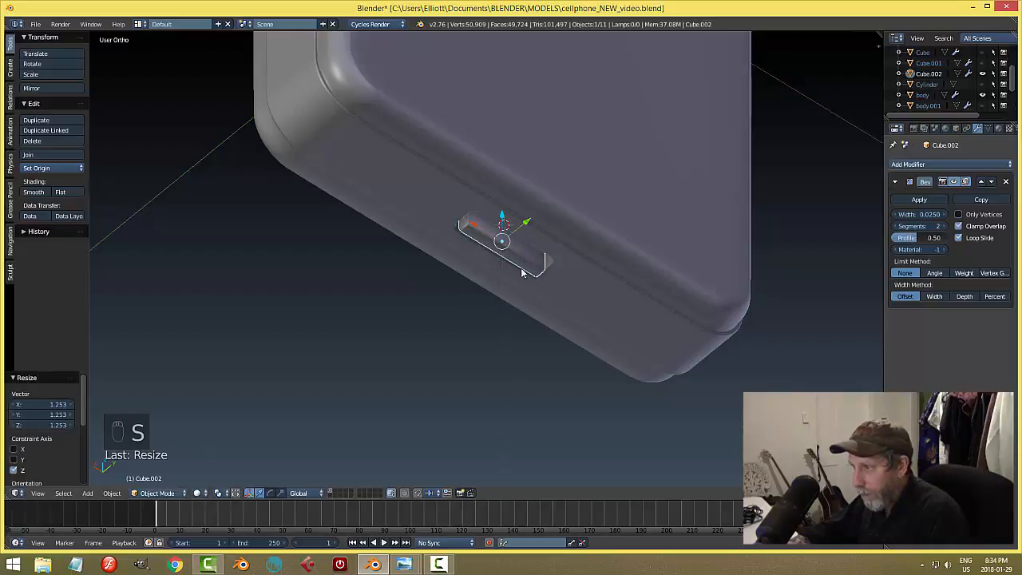
Step: Move the connector cube 0.043 along Z into the slot and save the file over the existing one
{"action": "middle_click_drag", "start_coordinate": [521, 272], "coordinate": [525, 244]}
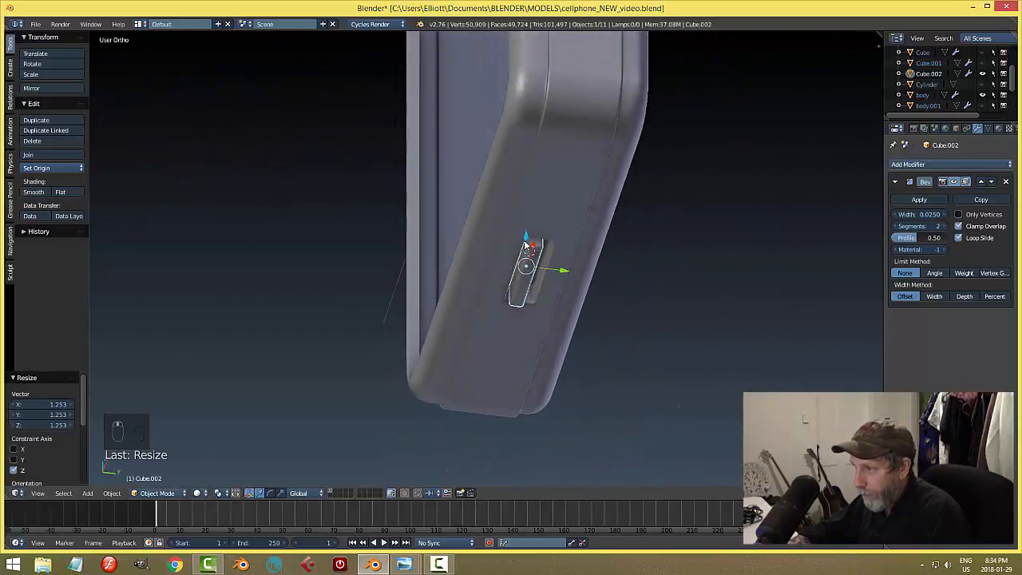
{"action": "left_click_drag", "start_coordinate": [526, 242], "coordinate": [525, 231]}
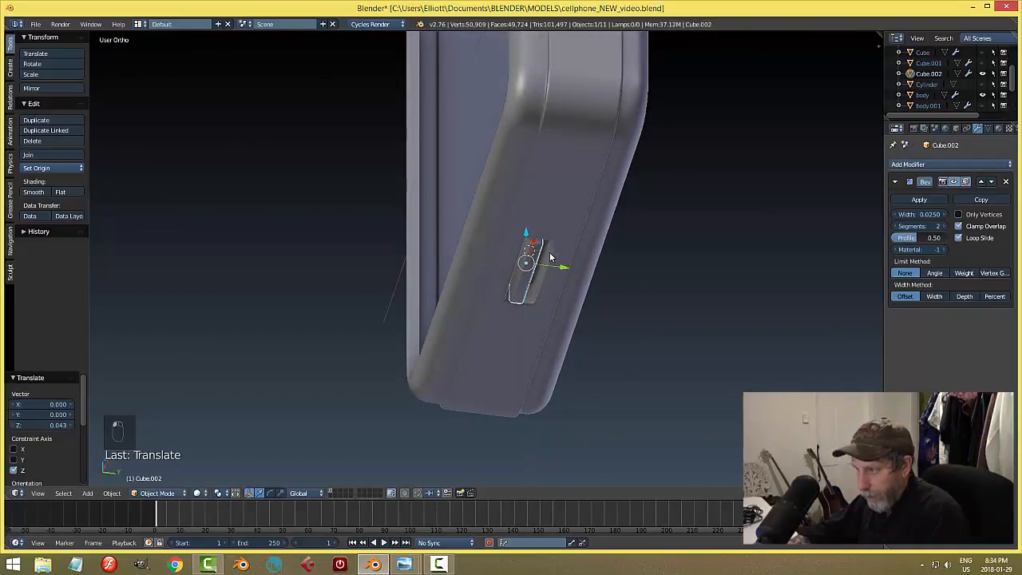
{"action": "key", "text": "a"}
{"action": "middle_click_drag", "start_coordinate": [549, 258], "coordinate": [606, 220]}
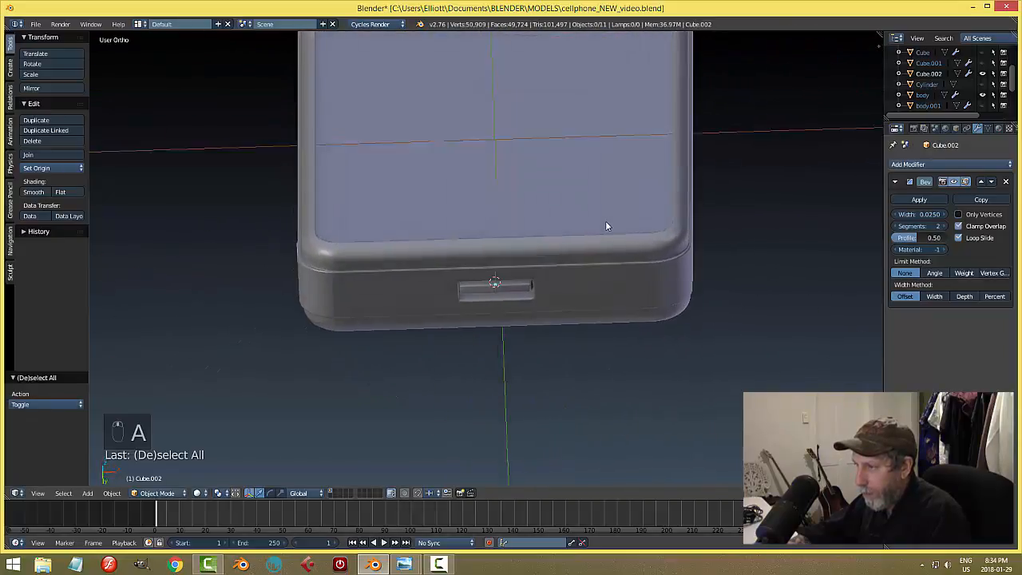
{"action": "key", "text": "ctrl+s"}
{"action": "left_click", "coordinate": [615, 267]}
Step: Unhide all hidden phone parts, deselect everything and save the file again
{"action": "scroll", "coordinate": [616, 267], "scroll_direction": "down", "scroll_amount": 3}
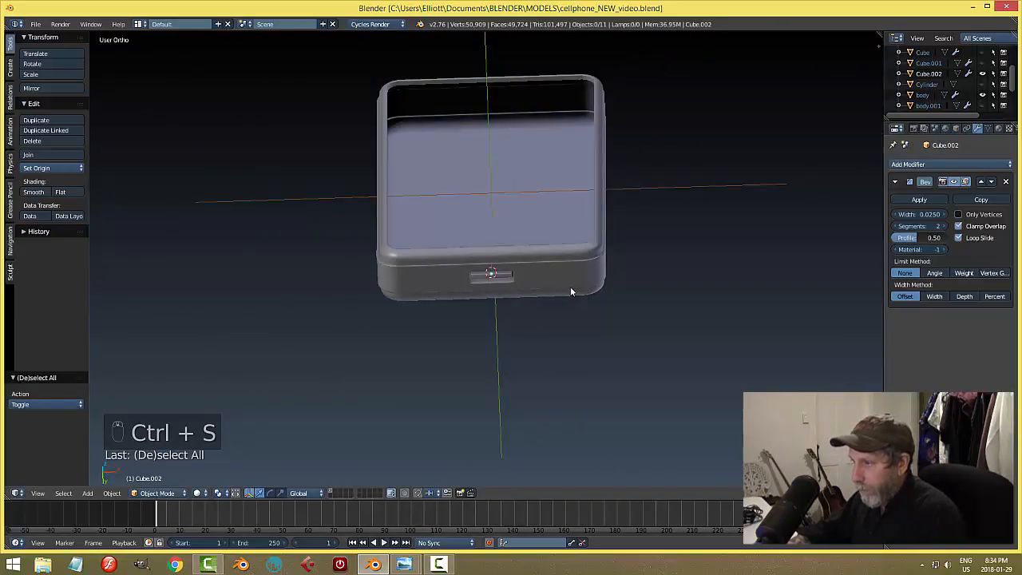
{"action": "mouse_move", "coordinate": [570, 291]}
{"action": "middle_mouse_down"}
{"action": "mouse_move", "coordinate": [571, 269]}
{"action": "mouse_move", "coordinate": [602, 282]}
{"action": "mouse_move", "coordinate": [629, 328]}
{"action": "mouse_move", "coordinate": [610, 294]}
{"action": "mouse_move", "coordinate": [550, 296]}
{"action": "mouse_move", "coordinate": [563, 298]}
{"action": "middle_mouse_up"}
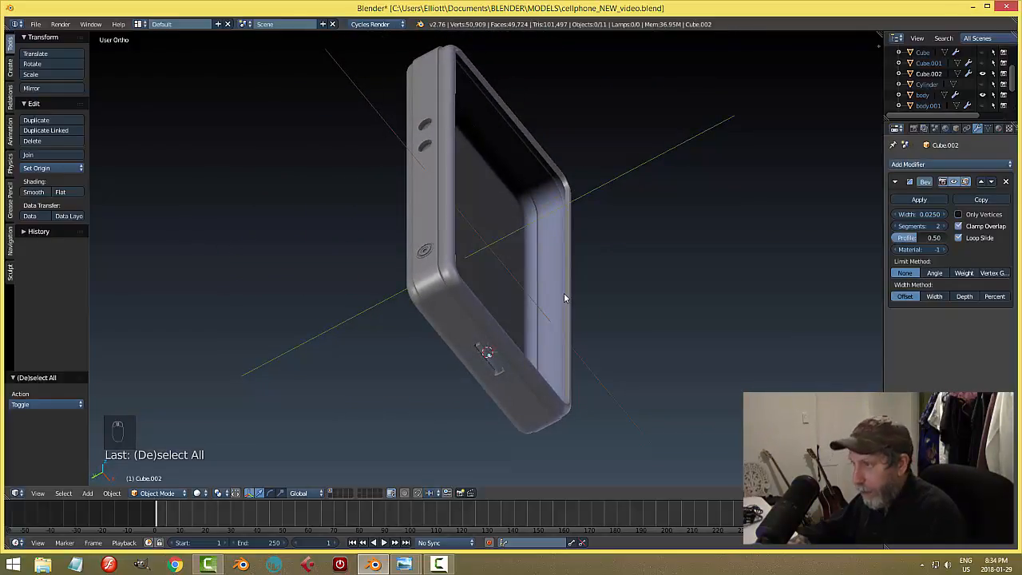
{"action": "key", "text": "alt+h"}
{"action": "key", "text": "a"}
{"action": "middle_click_drag", "start_coordinate": [559, 294], "coordinate": [601, 304]}
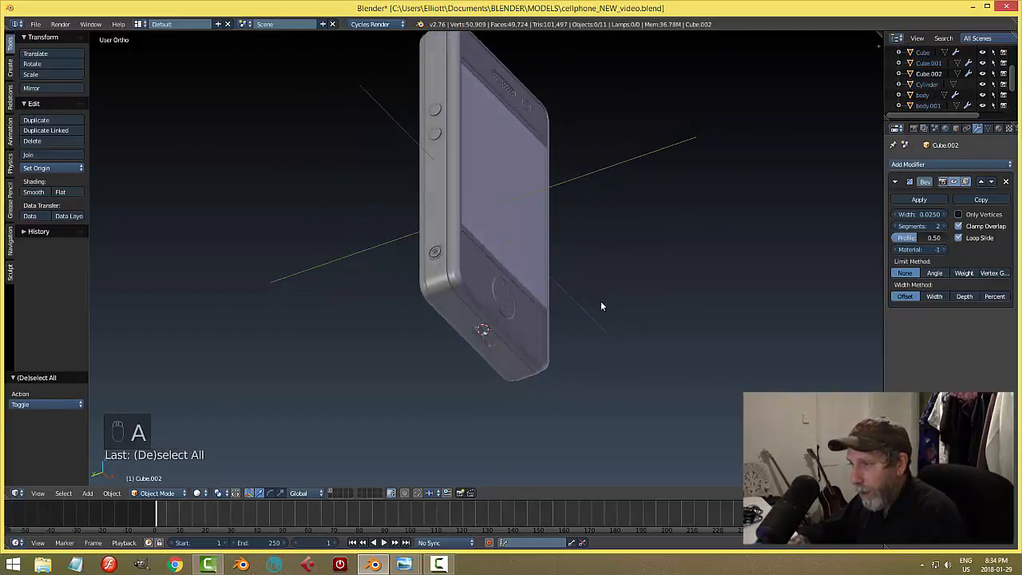
{"action": "middle_click_drag", "start_coordinate": [490, 245], "coordinate": [422, 246]}
{"action": "key", "text": "ctrl+s"}
{"action": "left_click", "coordinate": [469, 248]}
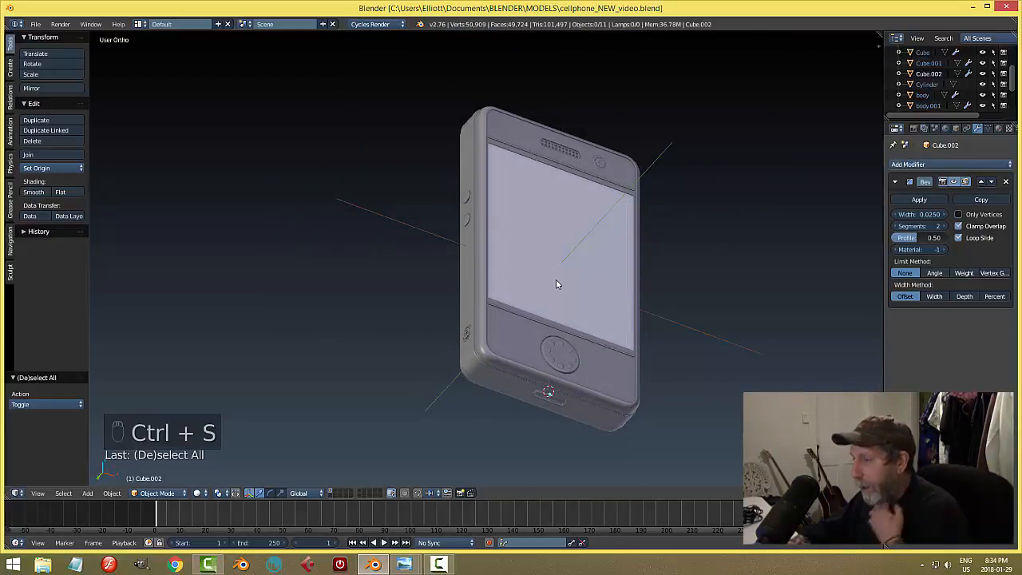
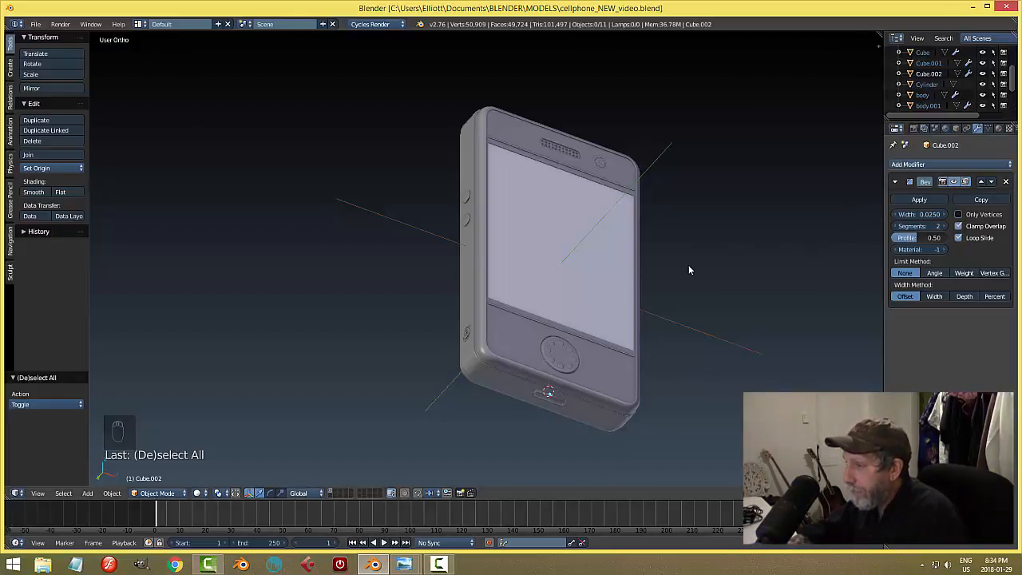
Step: Add a new material to the phone body and set its surface to Mix Shader
{"action": "right_click", "coordinate": [490, 268]}
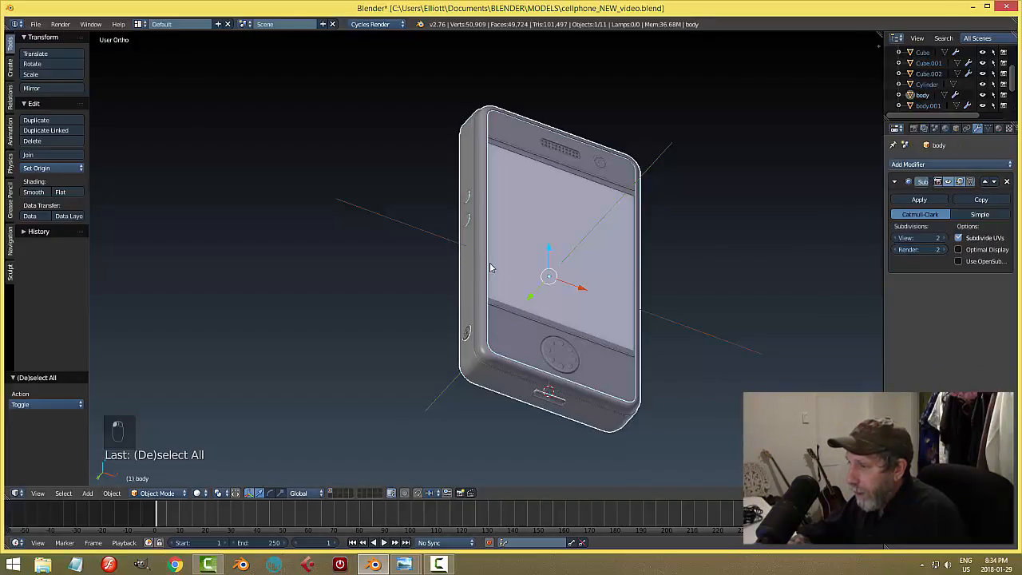
{"action": "left_click", "coordinate": [999, 129]}
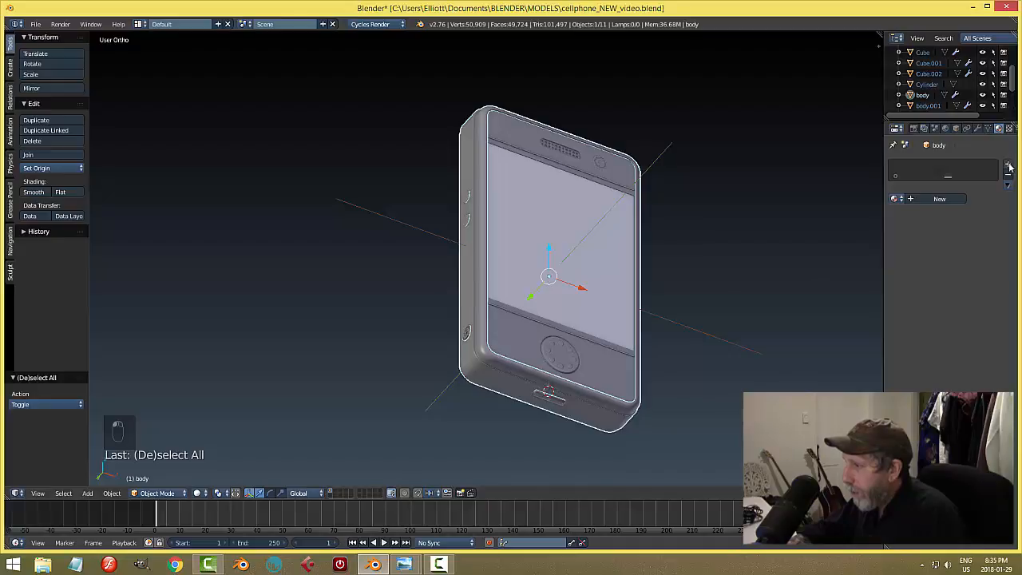
{"action": "left_click", "coordinate": [940, 198]}
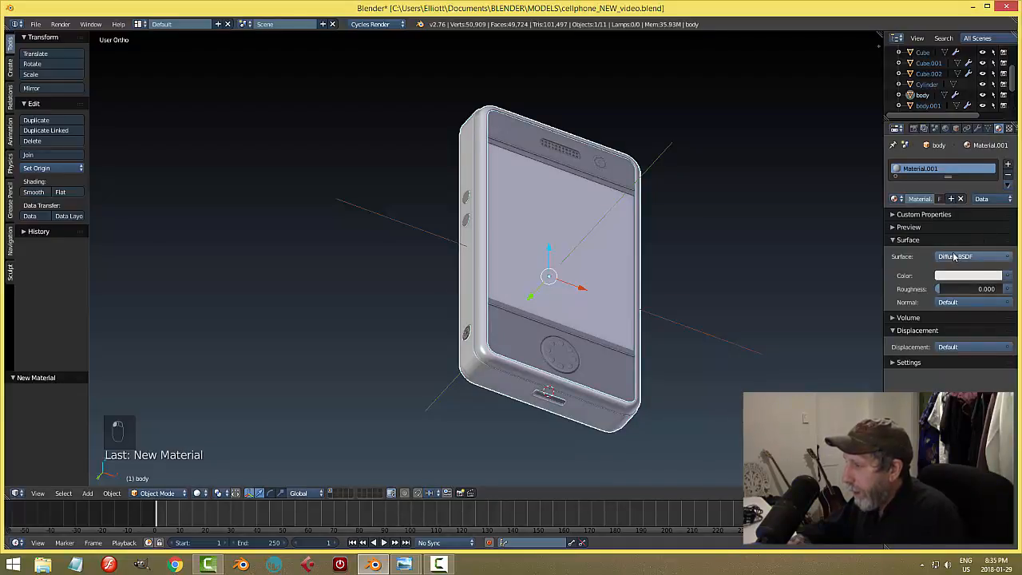
{"action": "left_click", "coordinate": [954, 257]}
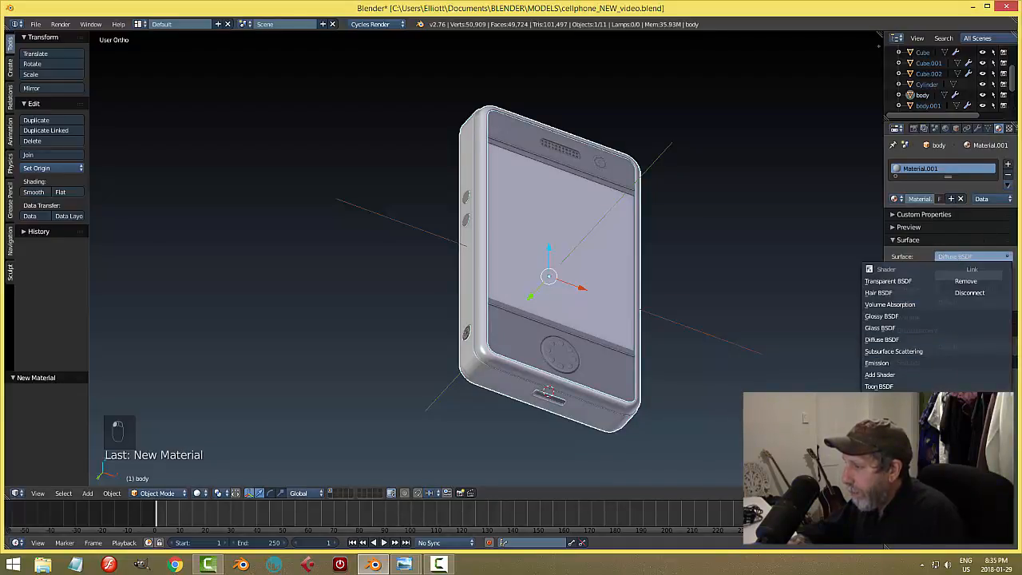
{"action": "left_click", "coordinate": [878, 398]}
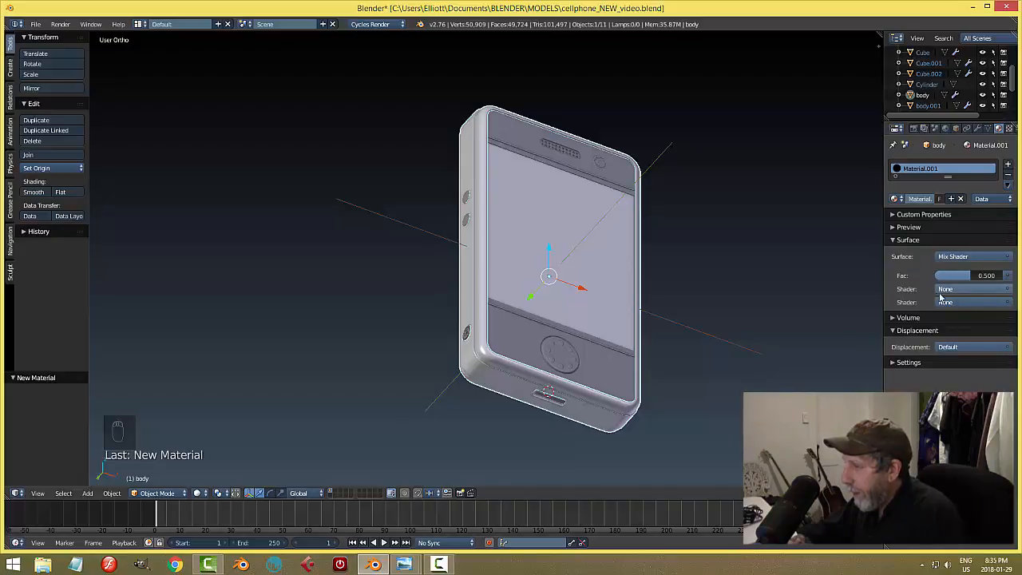
Step: Set the body material's first mix input to Diffuse BSDF with a near-black colour of about RGB 0.011
{"action": "left_click", "coordinate": [962, 289]}
{"action": "left_click", "coordinate": [984, 143]}
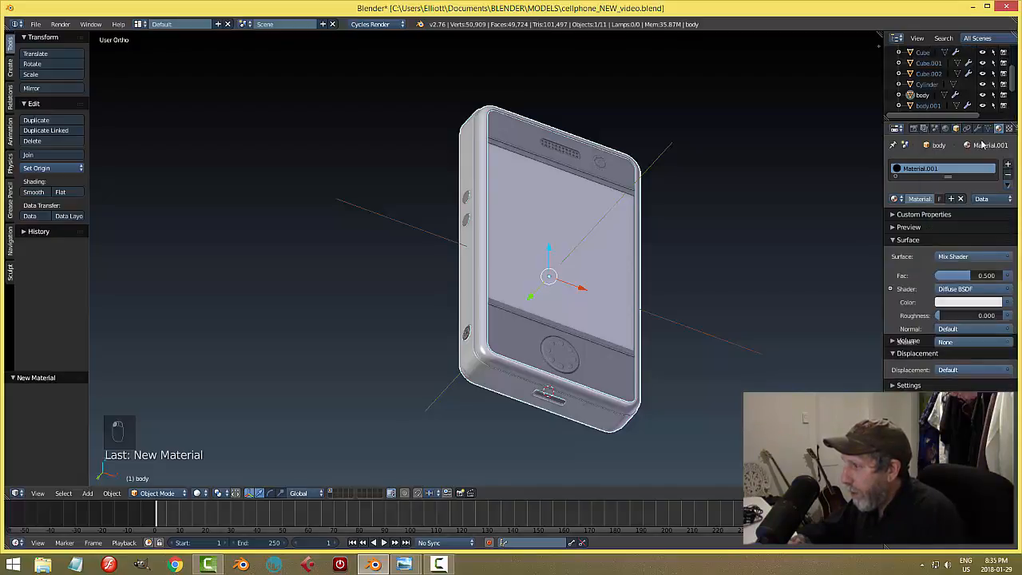
{"action": "left_click", "coordinate": [976, 303]}
{"action": "left_click_drag", "start_coordinate": [996, 216], "coordinate": [995, 223]}
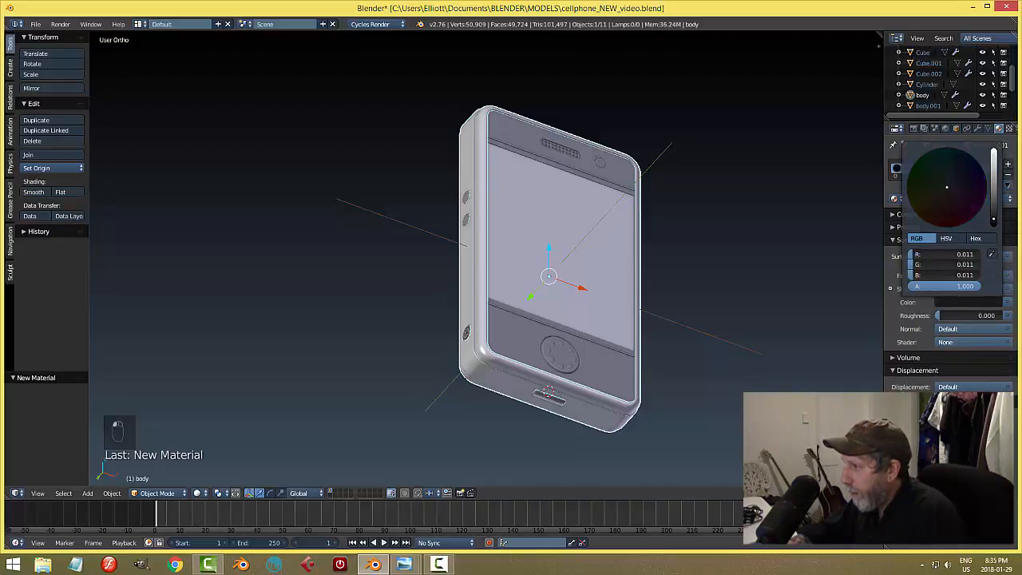
Step: Set the second mix input to Glossy BSDF with a dark grey colour of about RGB 0.031 and roughness 0.02
{"action": "left_click", "coordinate": [954, 342]}
{"action": "left_click", "coordinate": [943, 154]}
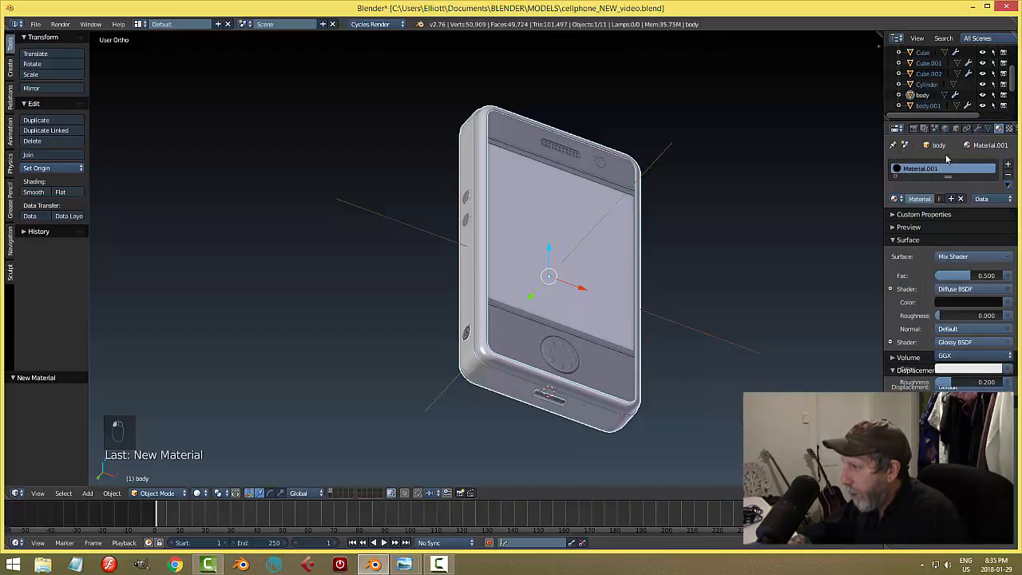
{"action": "left_click", "coordinate": [973, 372]}
{"action": "left_click_drag", "start_coordinate": [995, 217], "coordinate": [995, 281]}
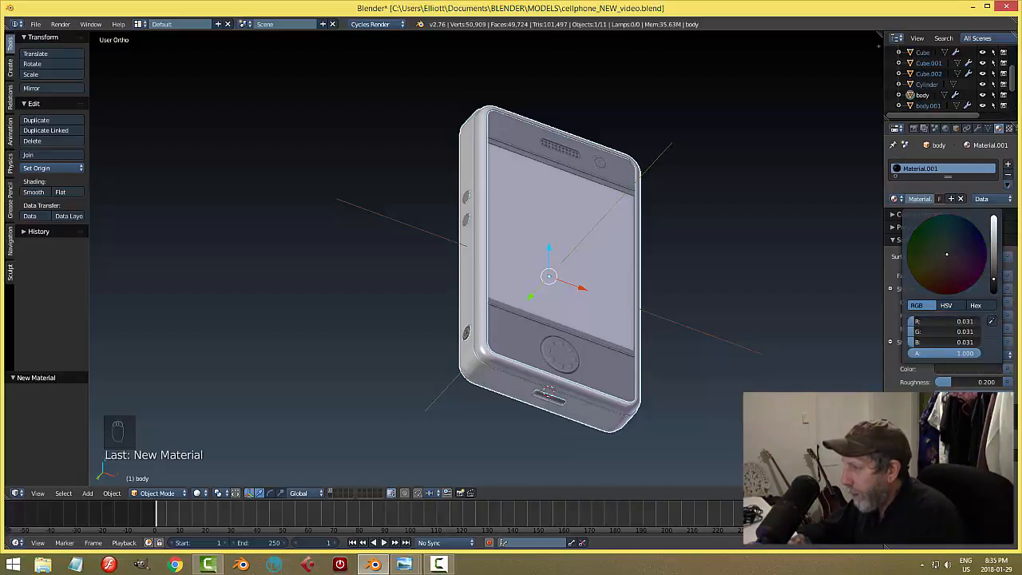
{"action": "left_click", "coordinate": [994, 382]}
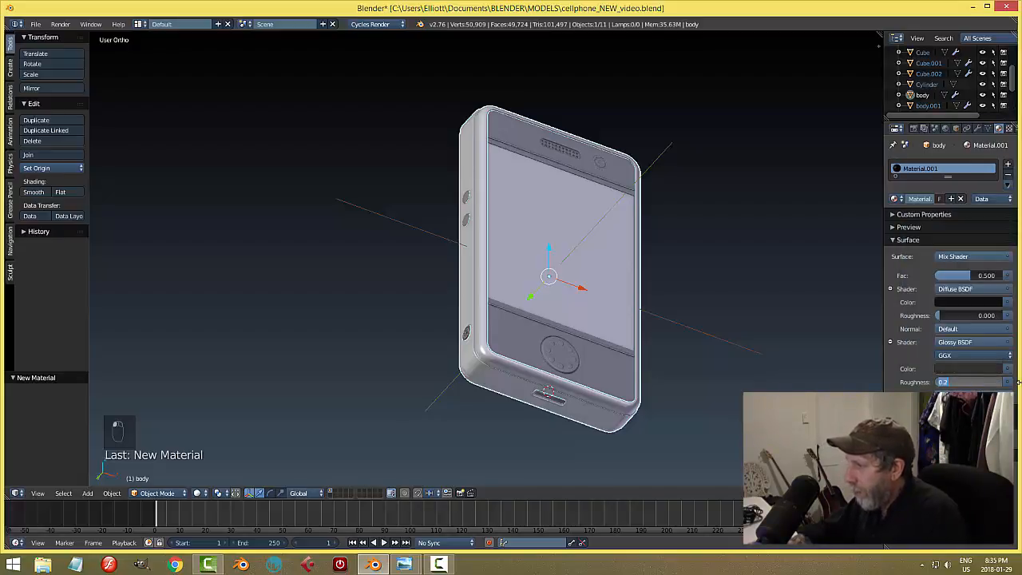
{"action": "type", "text": "0.02"}
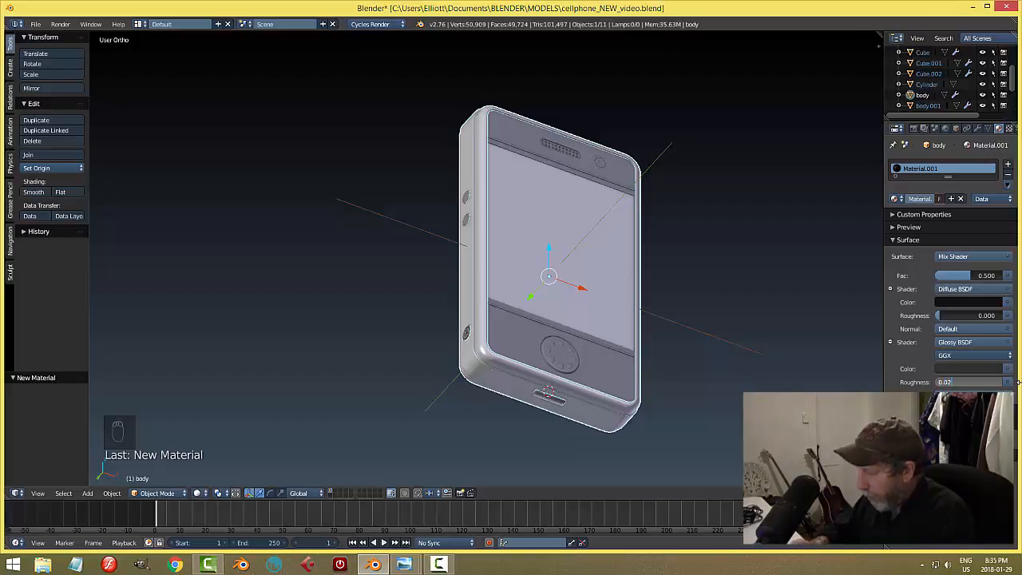
{"action": "key", "text": "Return"}
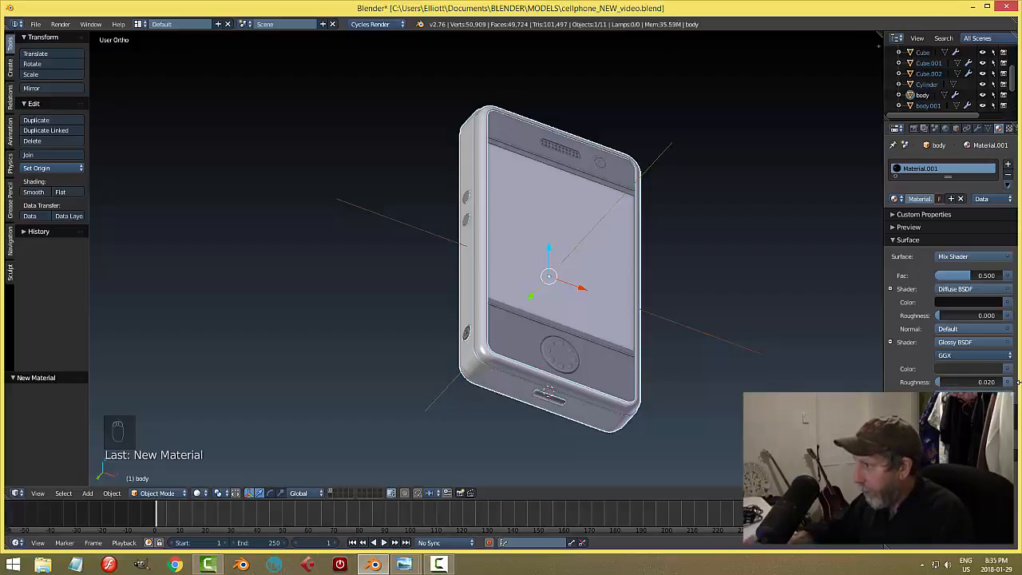
Step: Set the Mix Shader factor to 0.7 and save the file
{"action": "left_click", "coordinate": [987, 276]}
{"action": "type", "text": "0"}
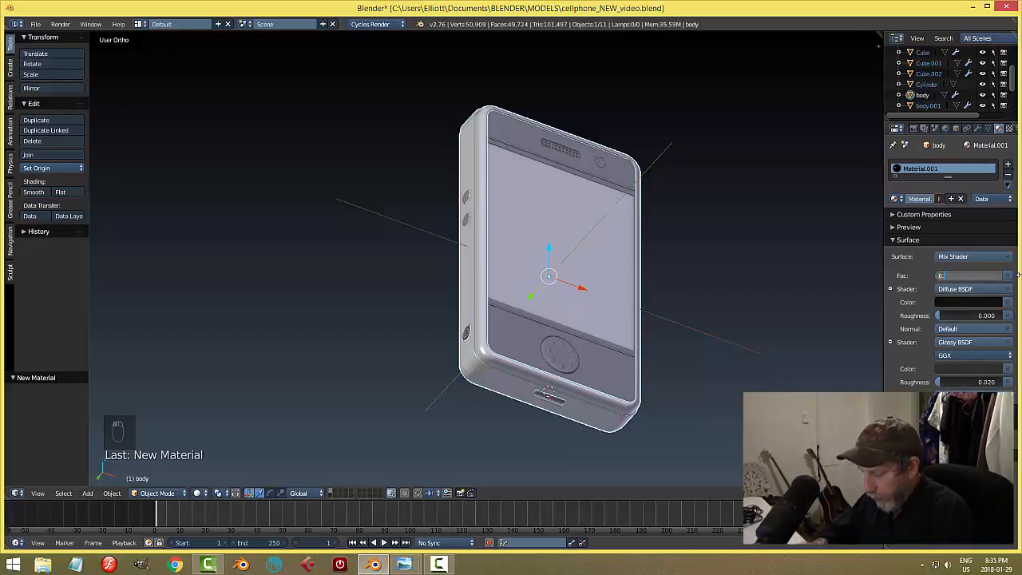
{"action": "type", "text": ".7"}
{"action": "key", "text": "Return"}
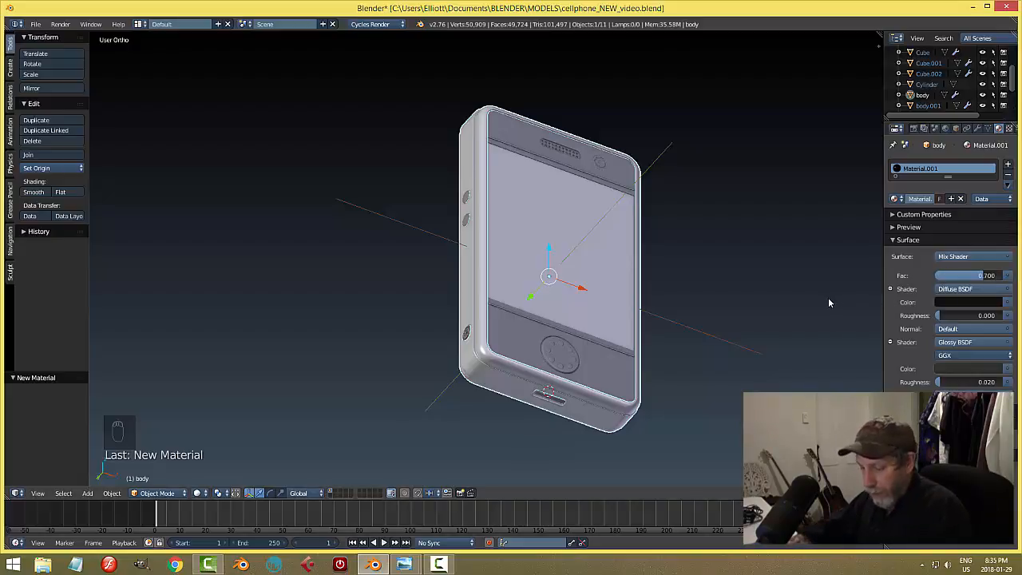
{"action": "key", "text": "ctrl+s"}
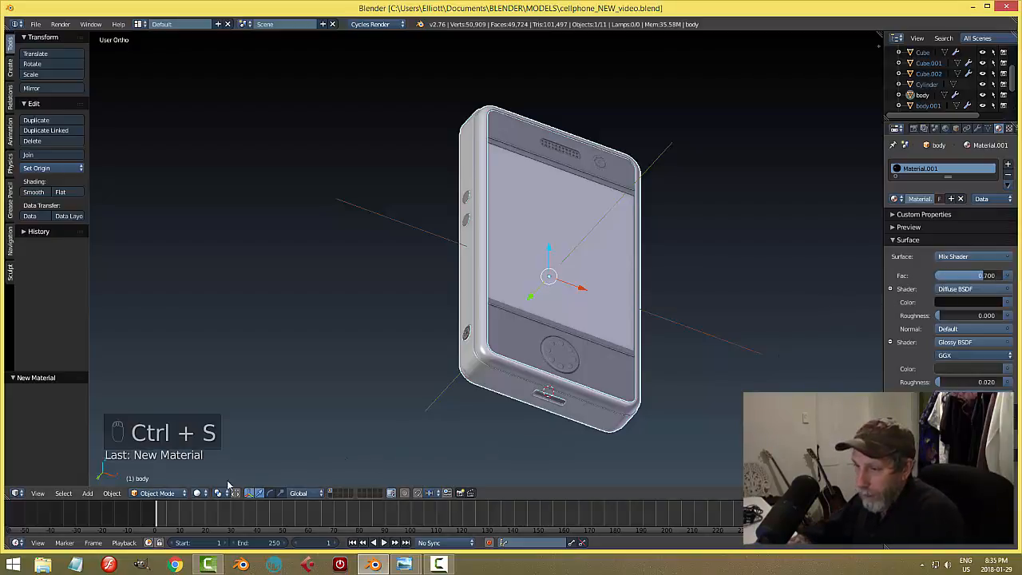
Step: Switch the viewport shading to Material and view the phone from a lower angle
{"action": "left_click", "coordinate": [198, 493]}
{"action": "left_click", "coordinate": [217, 432]}
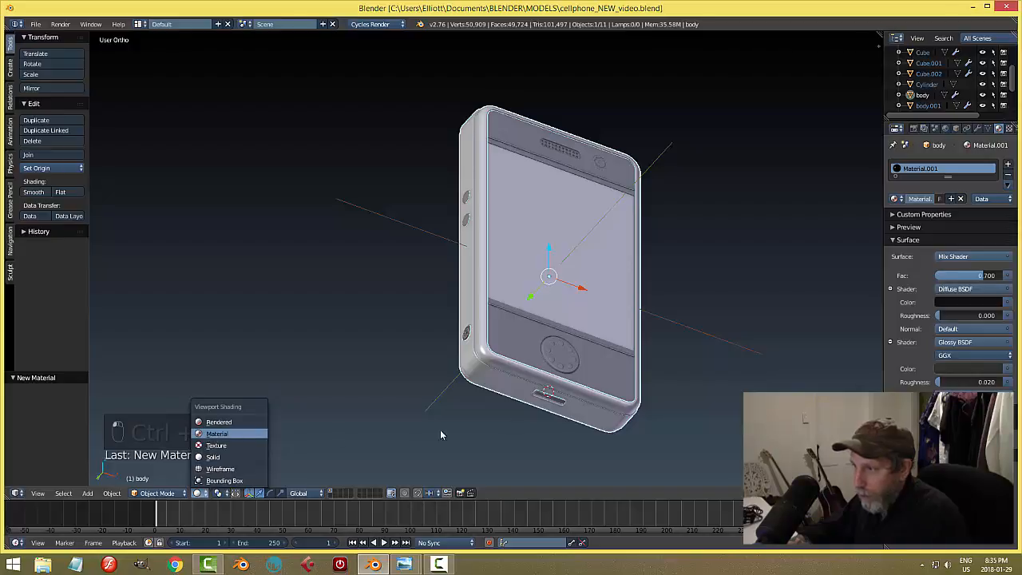
{"action": "middle_click_drag", "start_coordinate": [477, 329], "coordinate": [480, 363]}
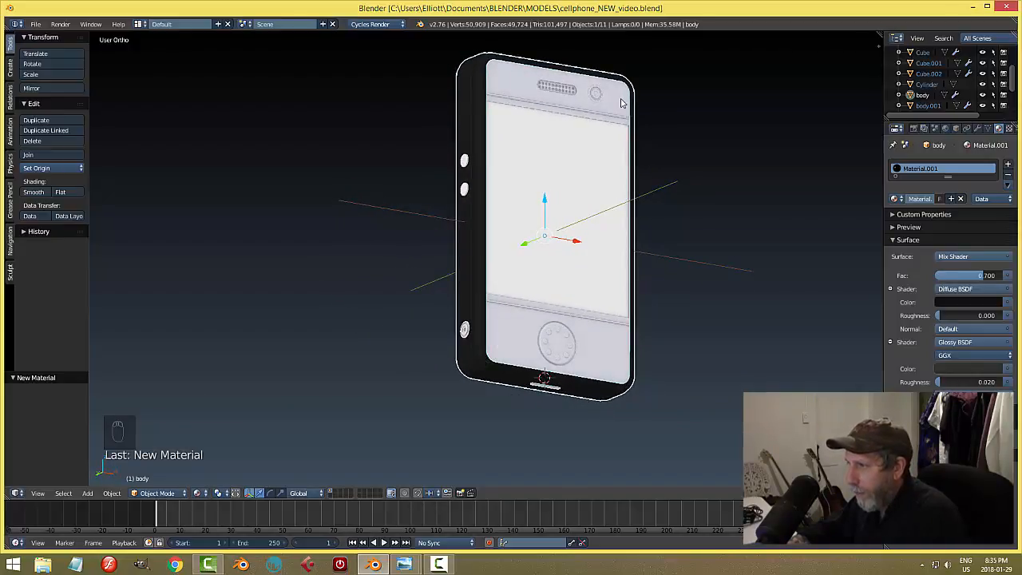
Step: Rename the body's material to black
{"action": "left_click", "coordinate": [923, 198]}
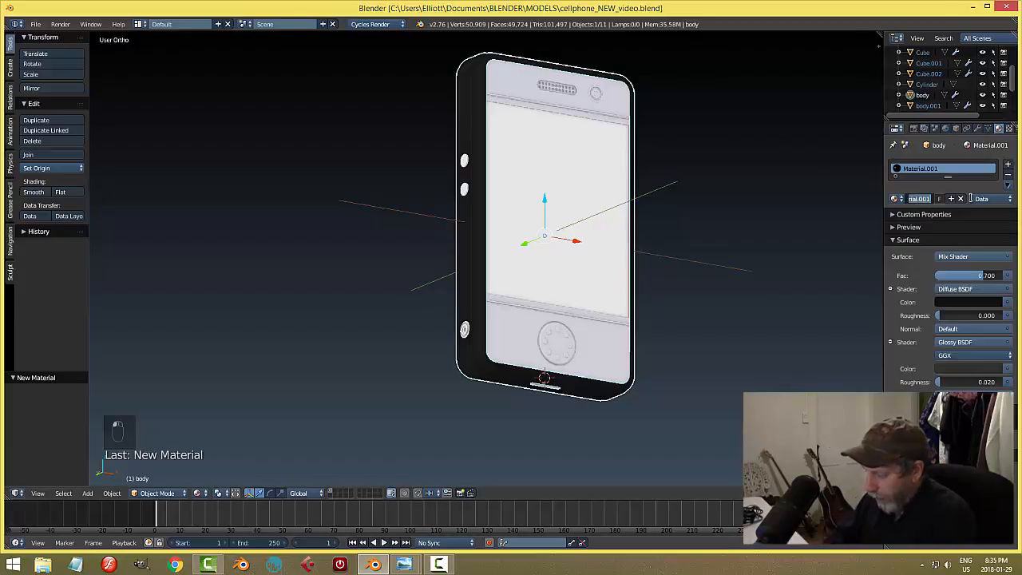
{"action": "type", "text": "black"}
{"action": "key", "text": "Return"}
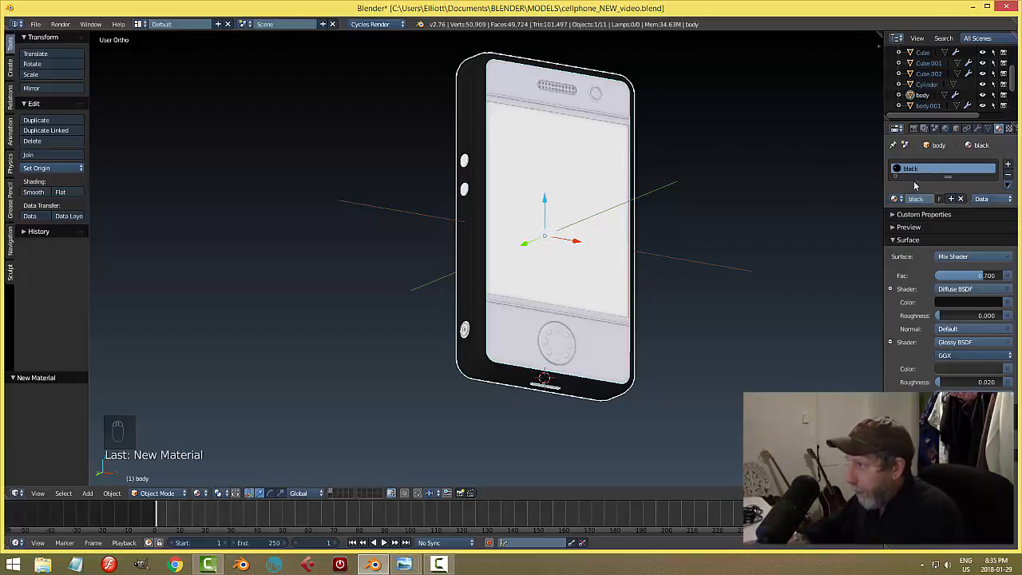
Step: Assign the existing black material to the front panel and the round home button, then deselect everything
{"action": "right_click", "coordinate": [504, 75]}
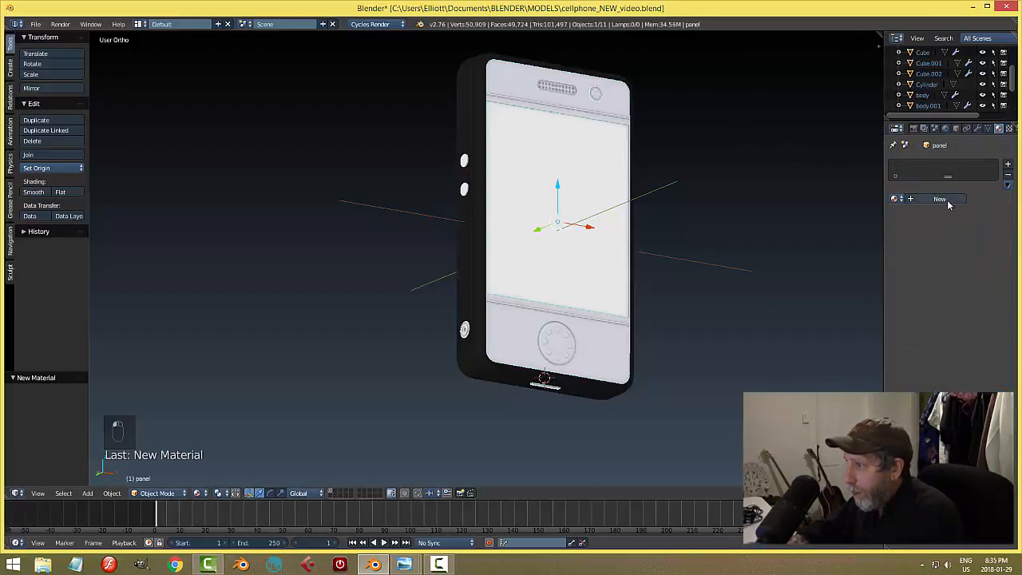
{"action": "left_click", "coordinate": [896, 199]}
{"action": "left_click", "coordinate": [859, 214]}
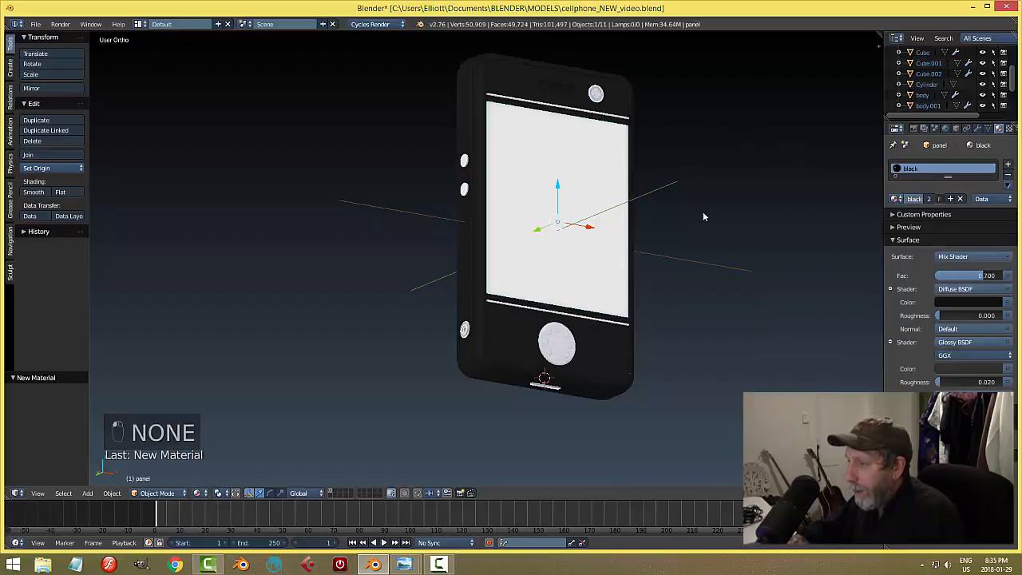
{"action": "right_click", "coordinate": [569, 349]}
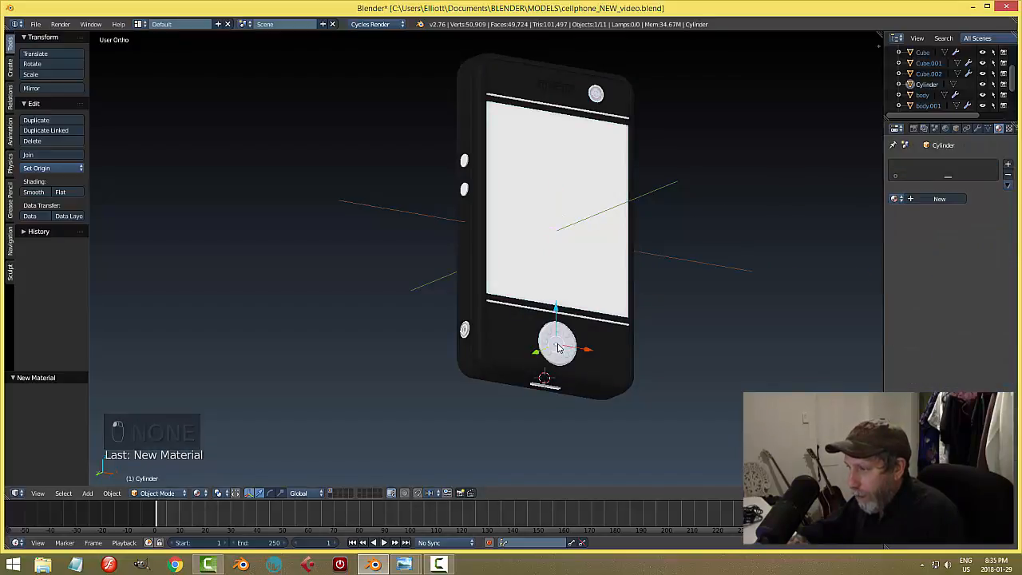
{"action": "left_click", "coordinate": [896, 198]}
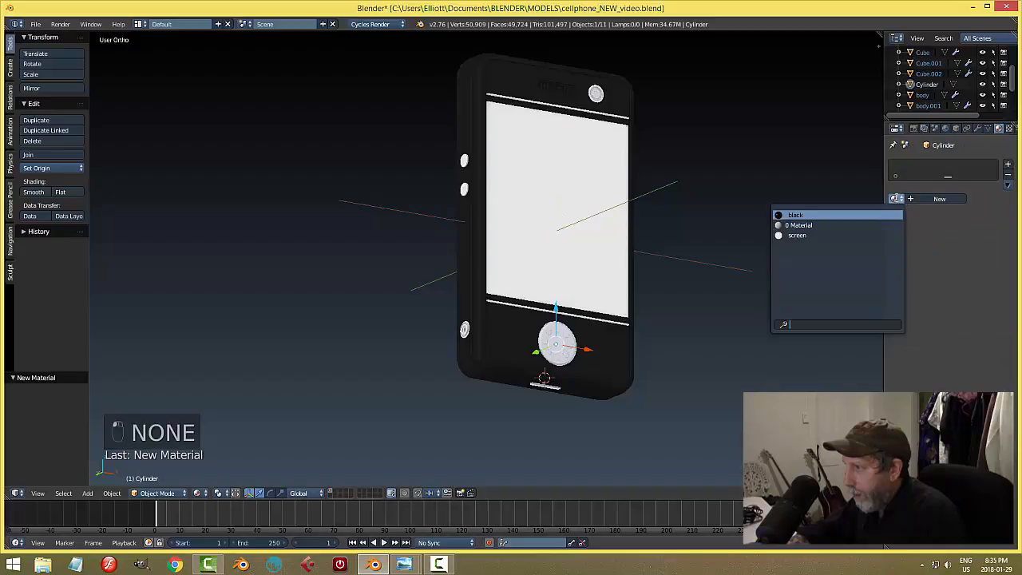
{"action": "left_click", "coordinate": [826, 214]}
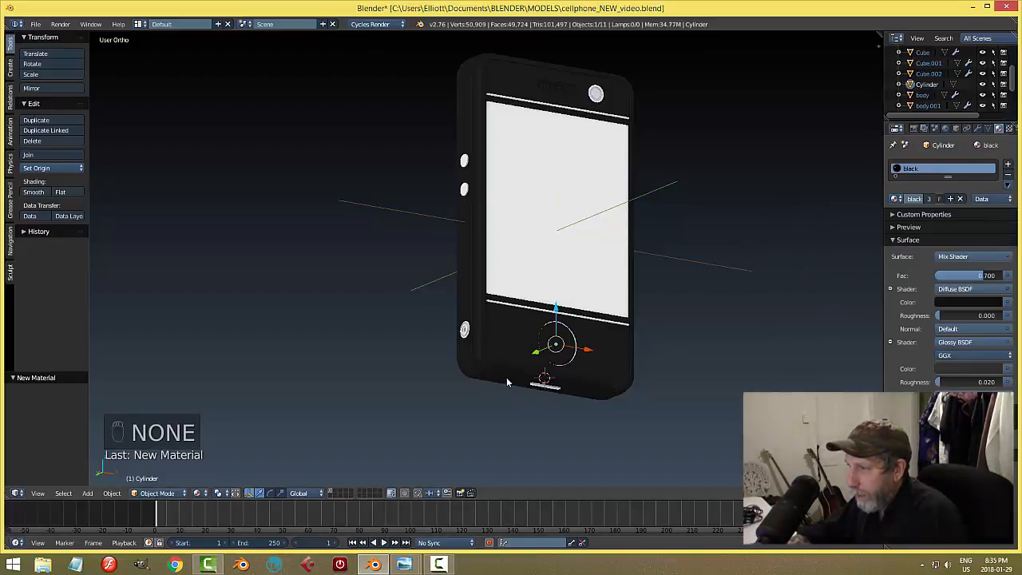
{"action": "key", "text": "a"}
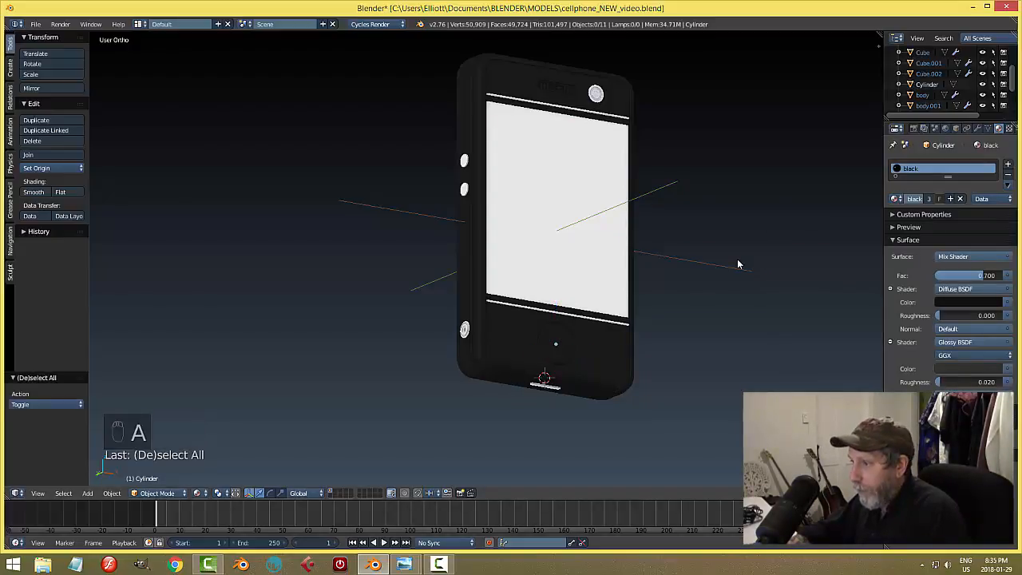
Step: Assign the black material to the small circle at the phone's upper front and save the file
{"action": "right_click", "coordinate": [596, 94]}
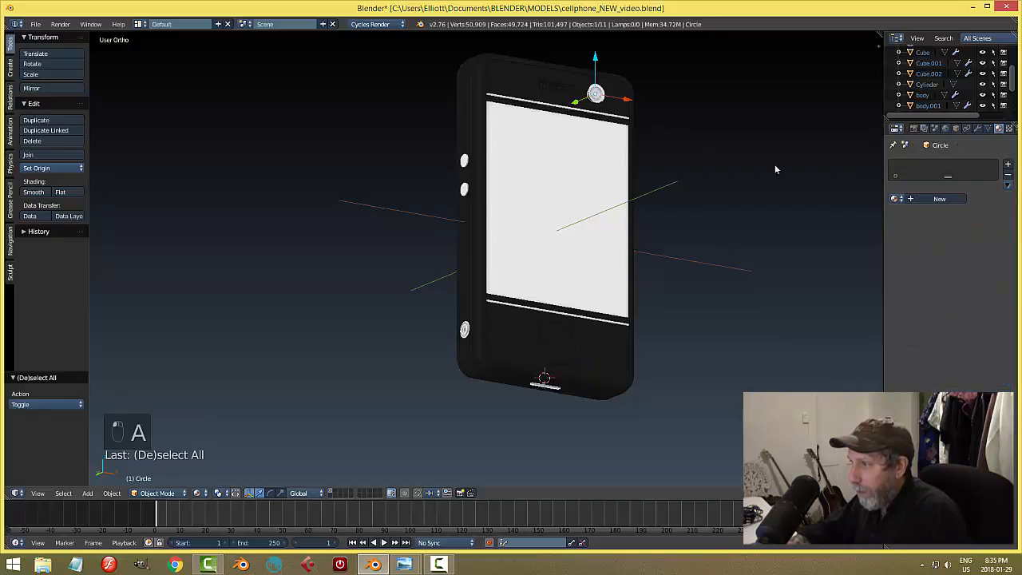
{"action": "left_click", "coordinate": [896, 198]}
{"action": "left_click", "coordinate": [828, 214]}
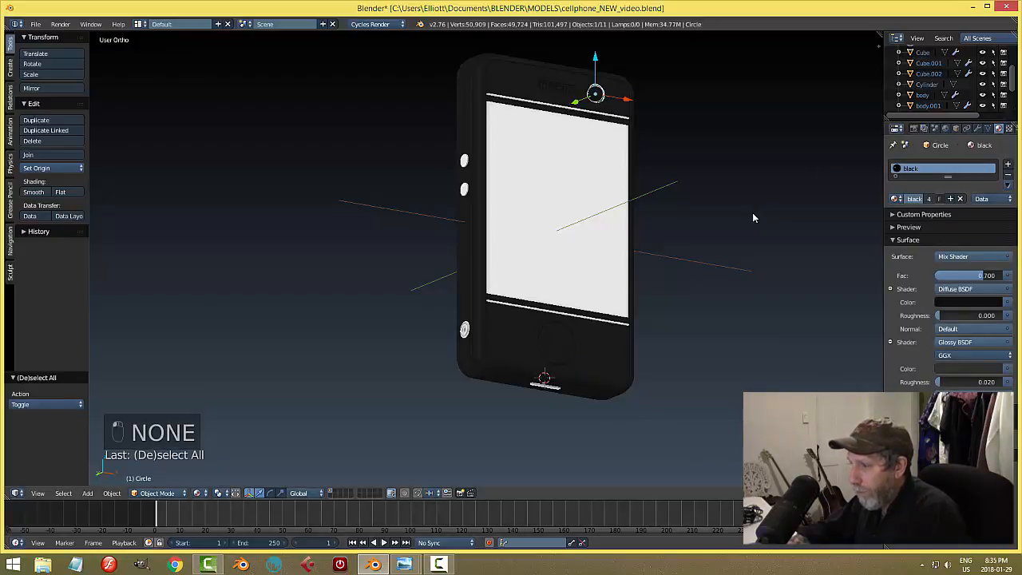
{"action": "key", "text": "ctrl+s"}
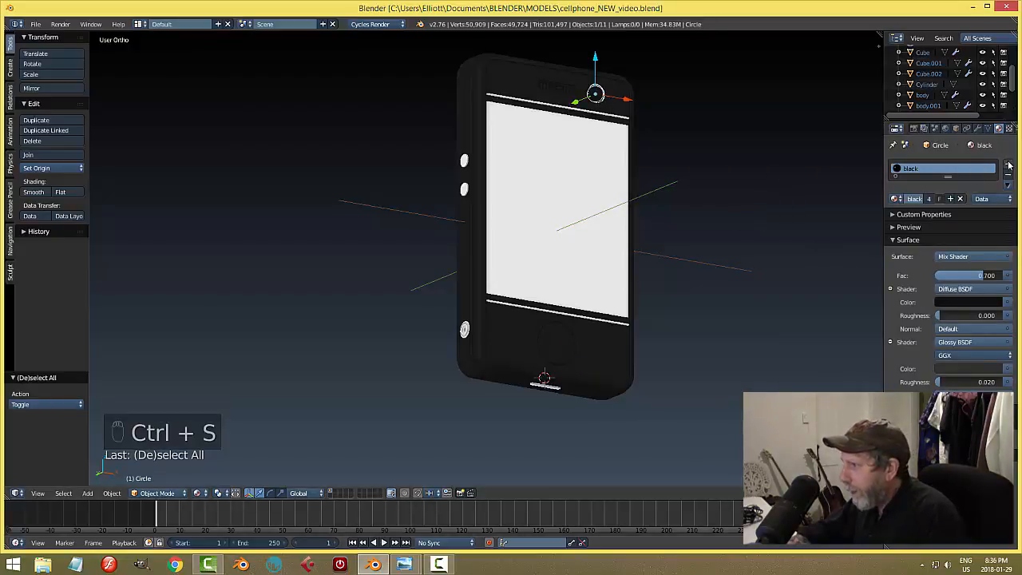
Step: Make the small circle's black material a separate copy and assign that copy to a new second material slot
{"action": "left_click", "coordinate": [951, 198]}
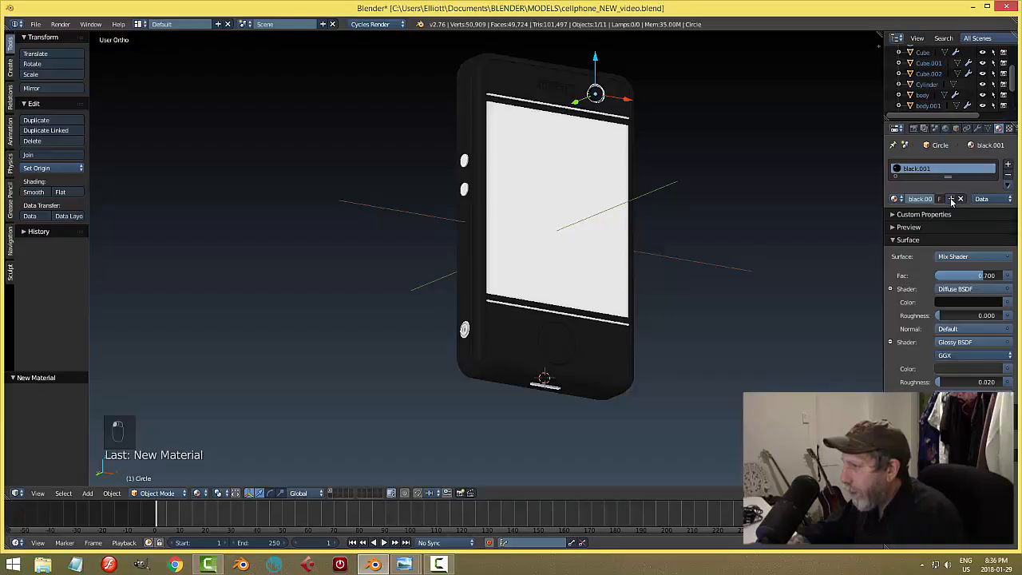
{"action": "left_click", "coordinate": [1009, 164]}
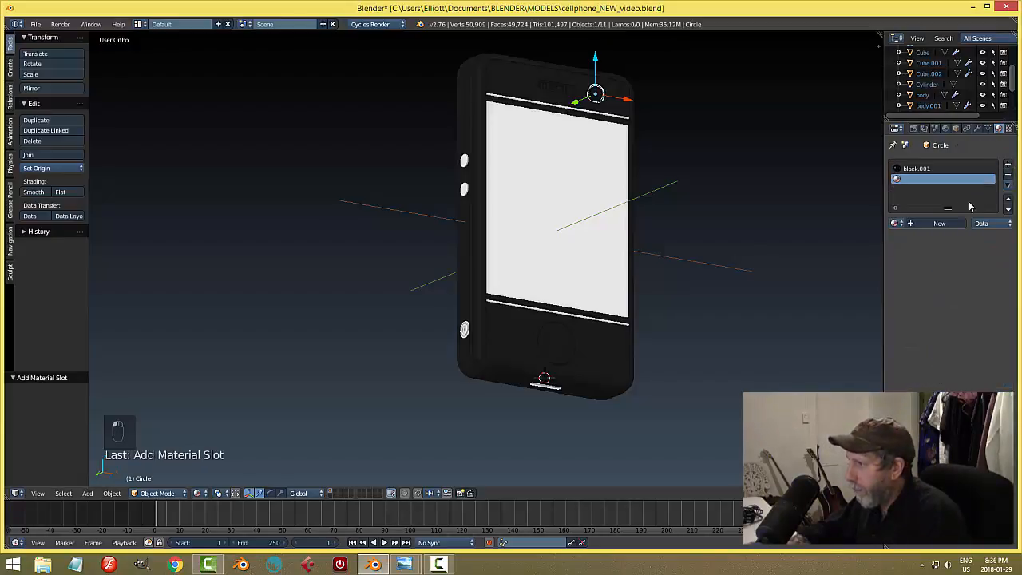
{"action": "left_click", "coordinate": [895, 224]}
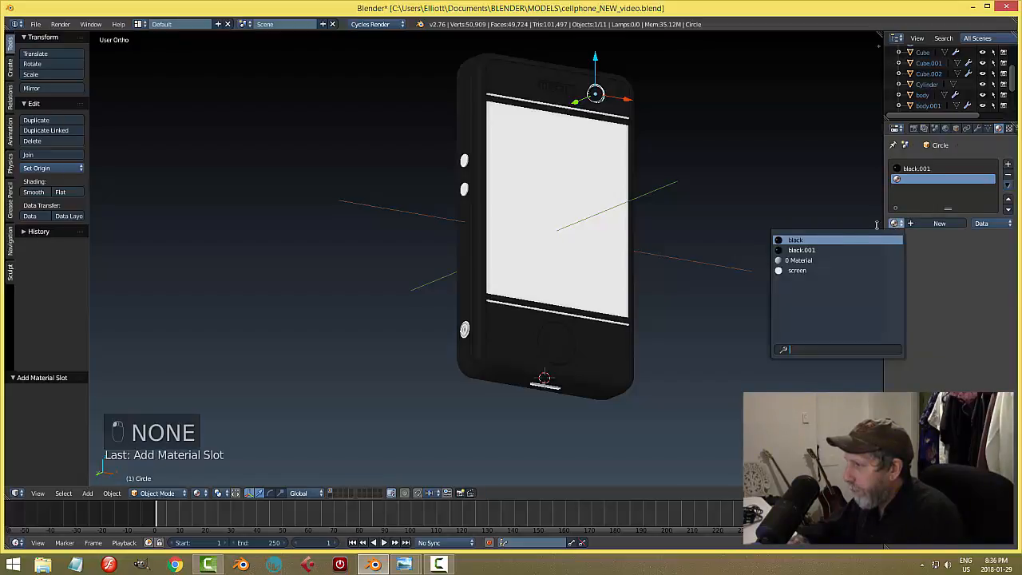
{"action": "left_click", "coordinate": [831, 249]}
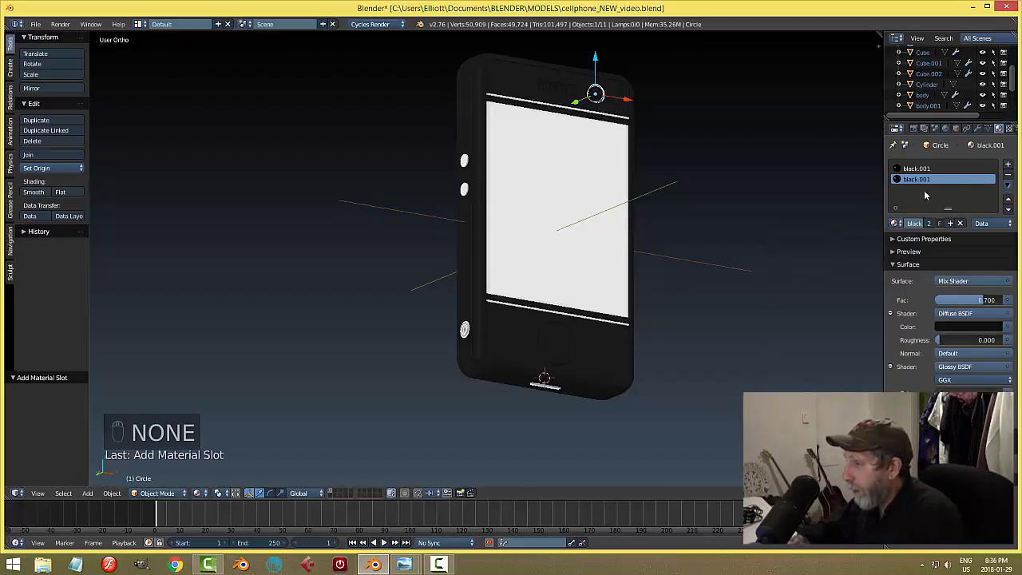
Step: Make the second slot's material an independent copy and rename it red
{"action": "left_click", "coordinate": [950, 224]}
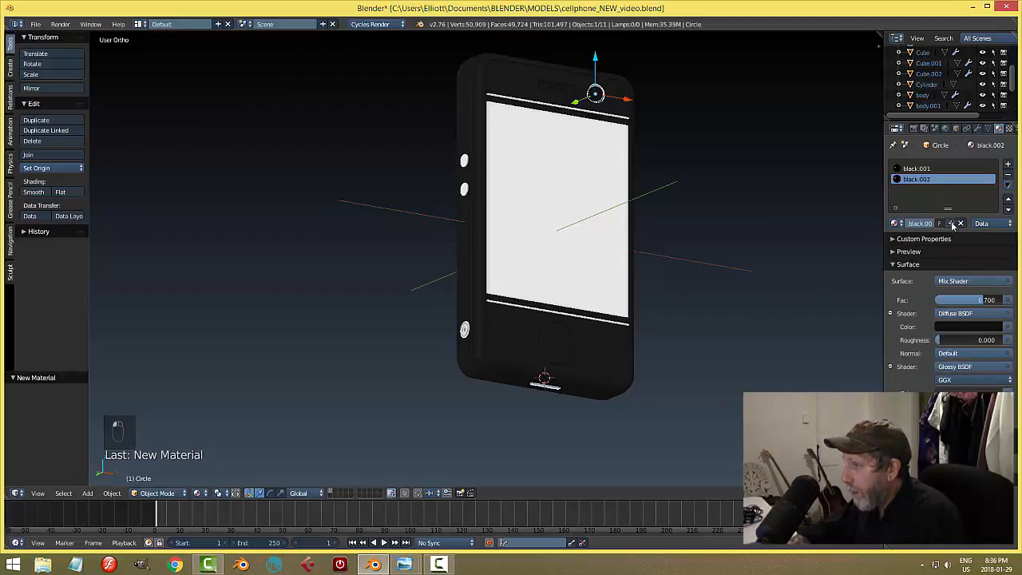
{"action": "left_click", "coordinate": [919, 224]}
{"action": "key", "text": "BackSpace"}
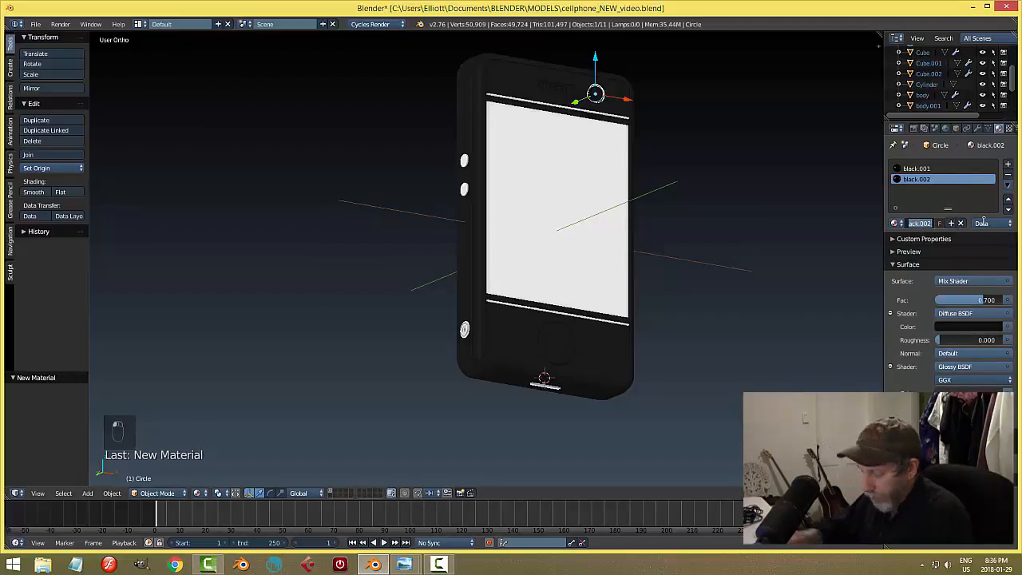
{"action": "type", "text": "red"}
{"action": "key", "text": "Return"}
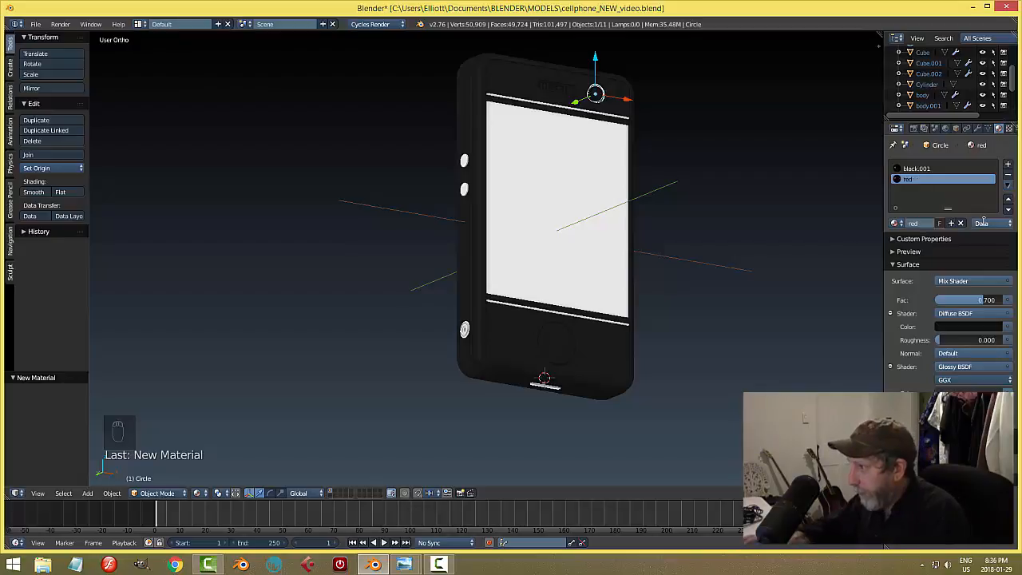
Step: Change the red material's diffuse colour from black to a dark, saturated red
{"action": "left_click", "coordinate": [958, 327]}
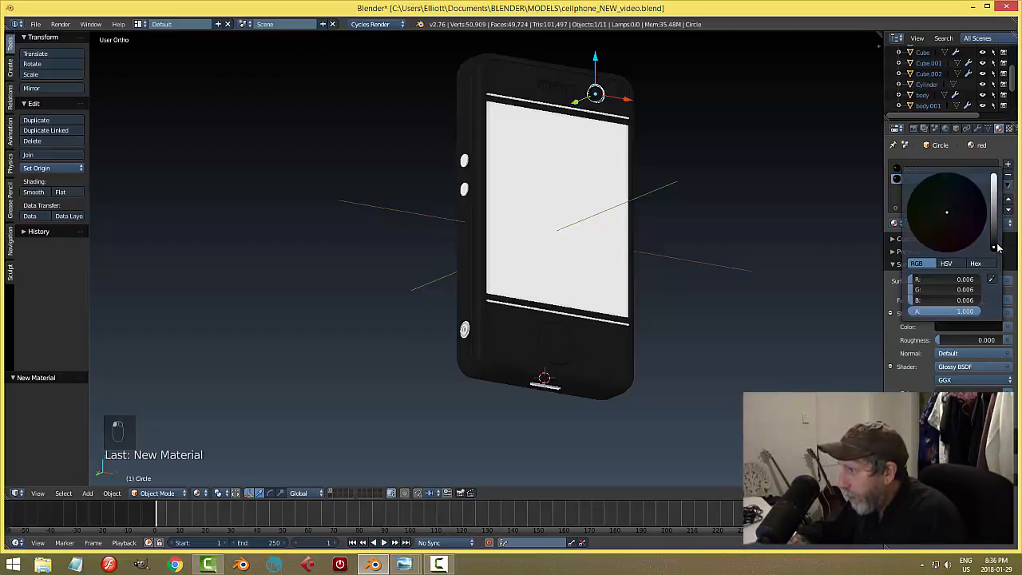
{"action": "left_click_drag", "start_coordinate": [994, 248], "coordinate": [994, 183]}
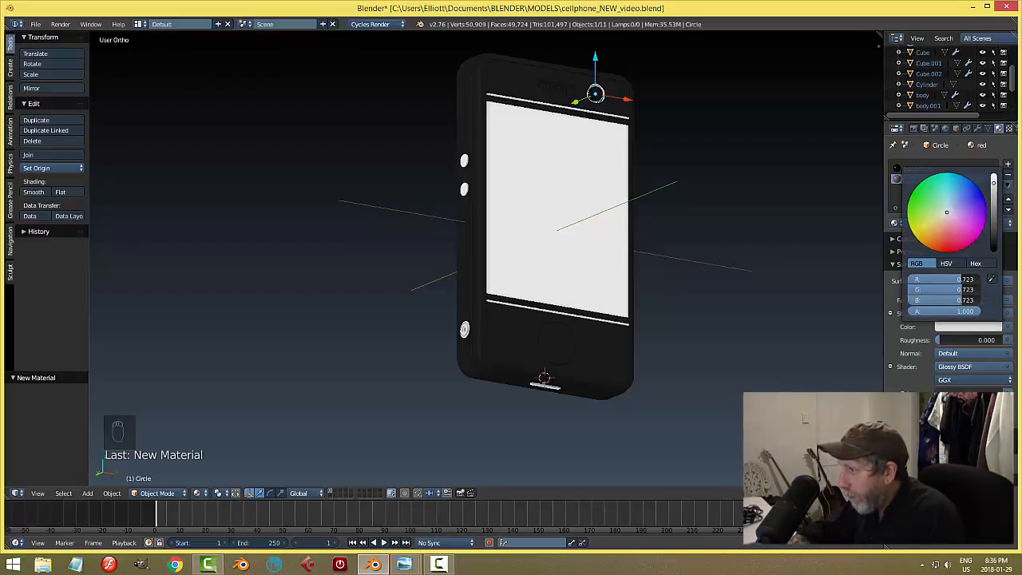
{"action": "left_click", "coordinate": [947, 249]}
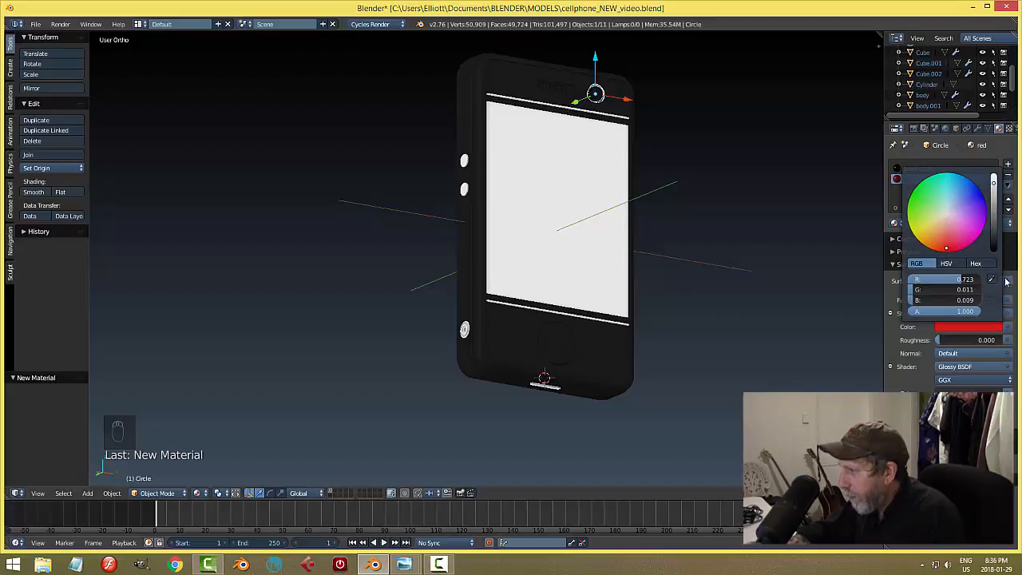
{"action": "left_click", "coordinate": [970, 327]}
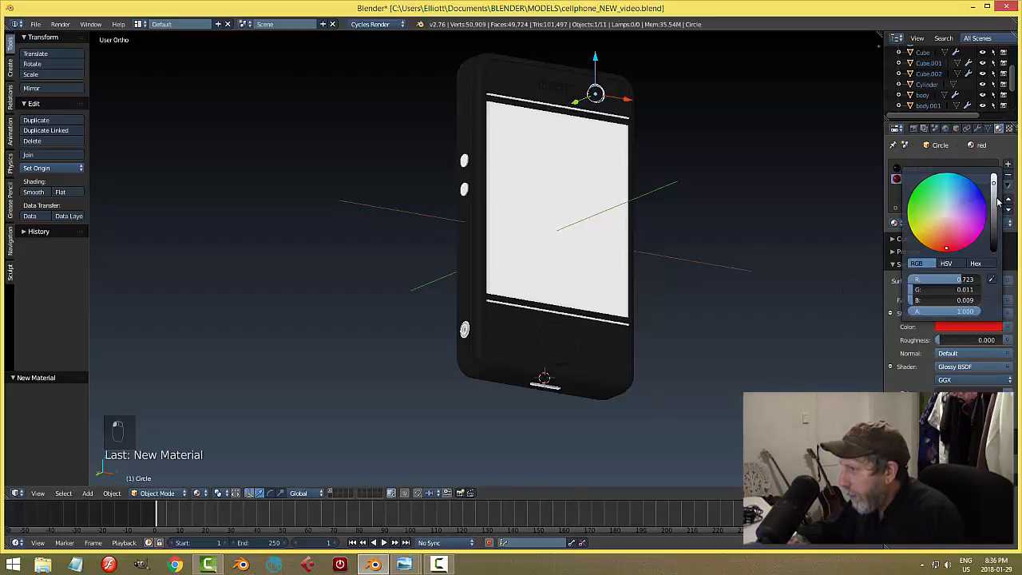
{"action": "left_click_drag", "start_coordinate": [995, 203], "coordinate": [994, 210]}
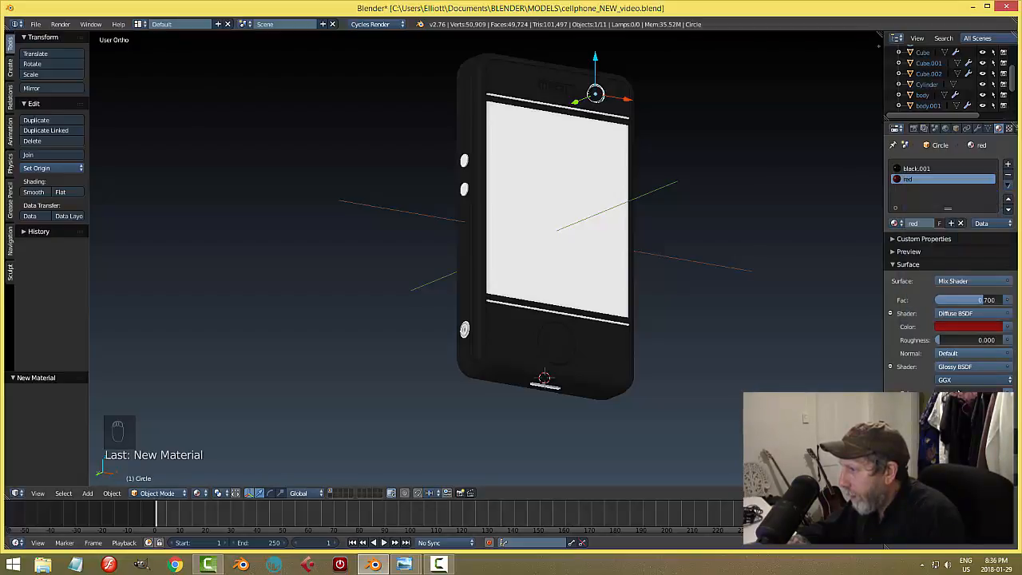
Step: Give the red material's glossy shader a brighter red colour and save the file
{"action": "left_click", "coordinate": [970, 326]}
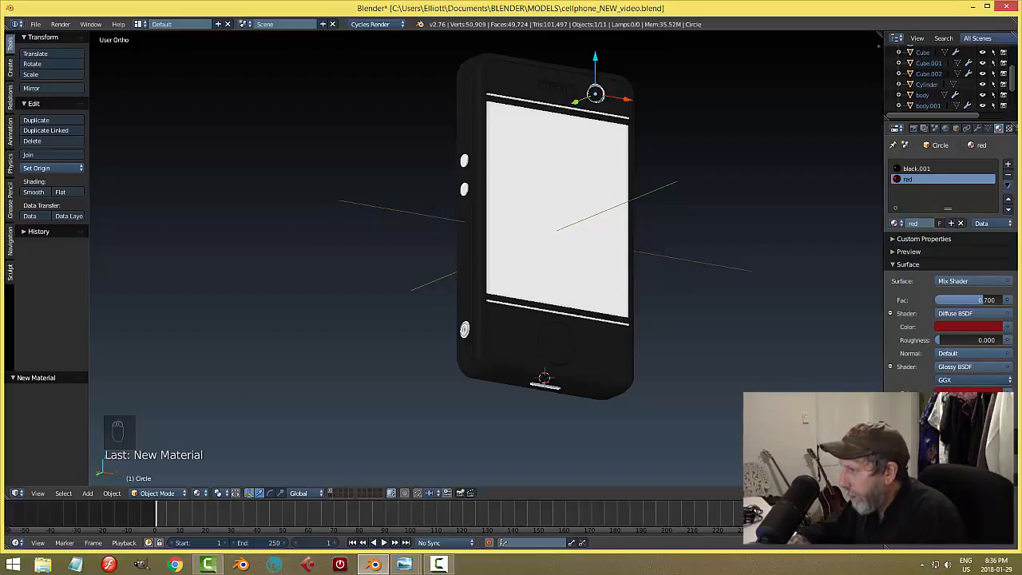
{"action": "left_click", "coordinate": [983, 326]}
{"action": "left_click_drag", "start_coordinate": [993, 275], "coordinate": [993, 258]}
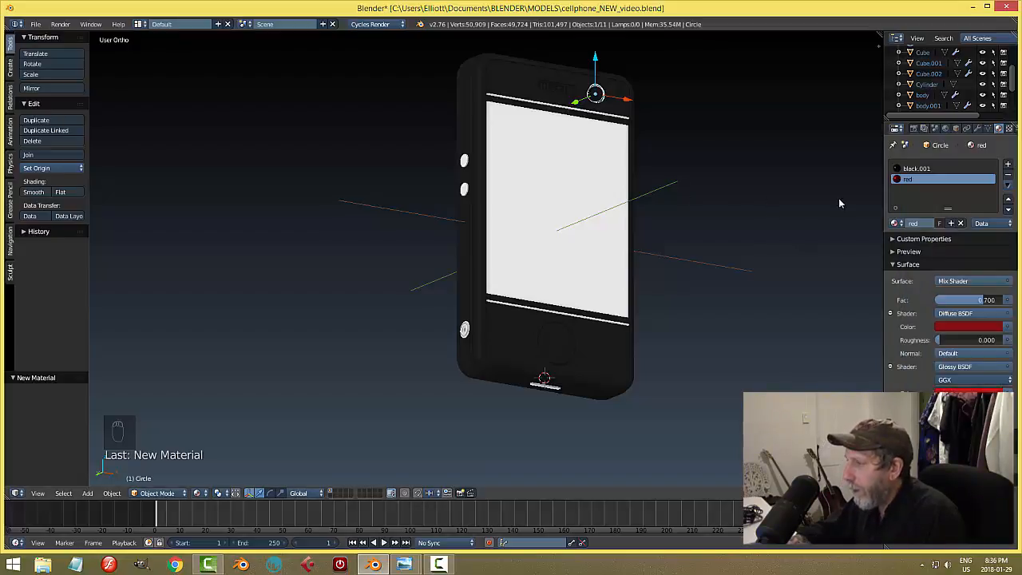
{"action": "key", "text": "ctrl+s"}
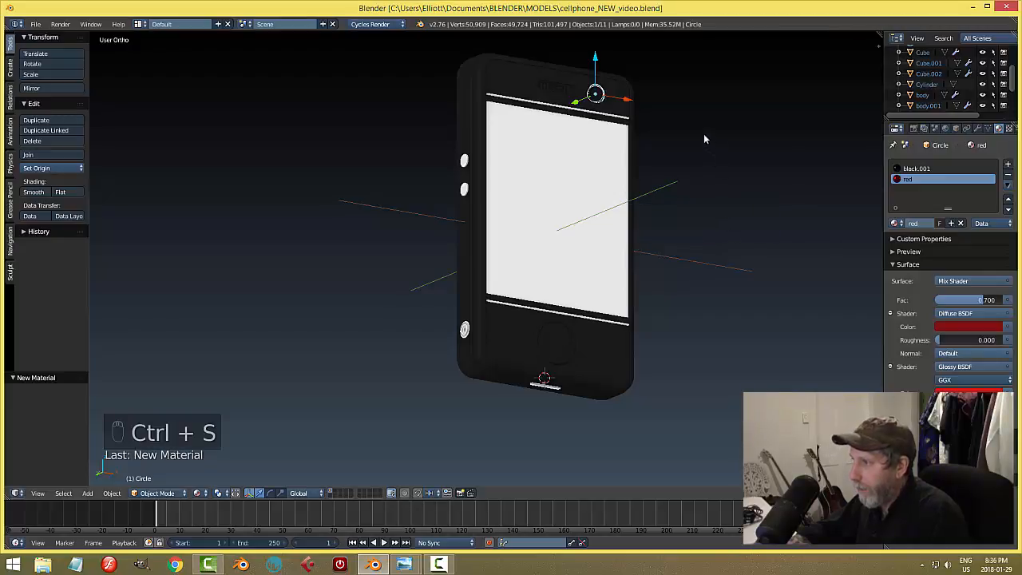
Step: Isolate the small front circle by hiding all other objects, frame it, and put it in Edit Mode
{"action": "middle_click_drag", "start_coordinate": [703, 133], "coordinate": [705, 251]}
{"action": "scroll", "coordinate": [705, 212], "scroll_direction": "up", "scroll_amount": 3}
{"action": "left_click", "coordinate": [683, 187]}
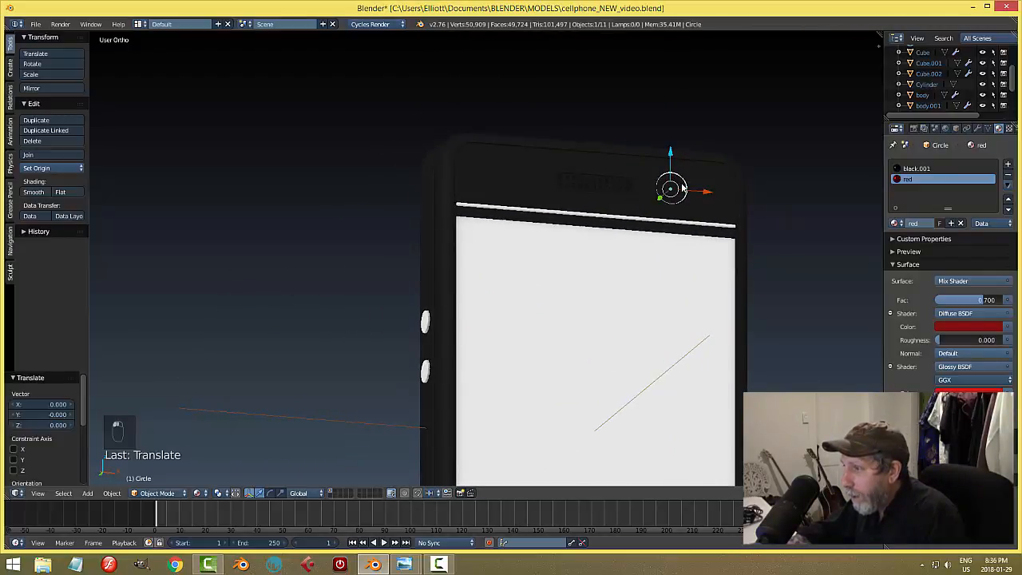
{"action": "key", "text": "shift+h"}
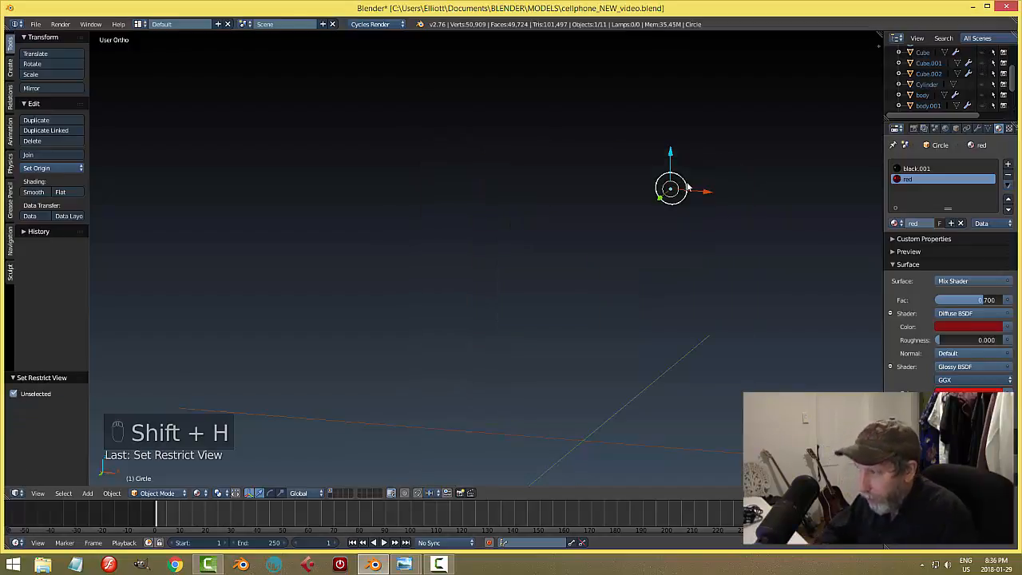
{"action": "key", "text": "KP_Decimal"}
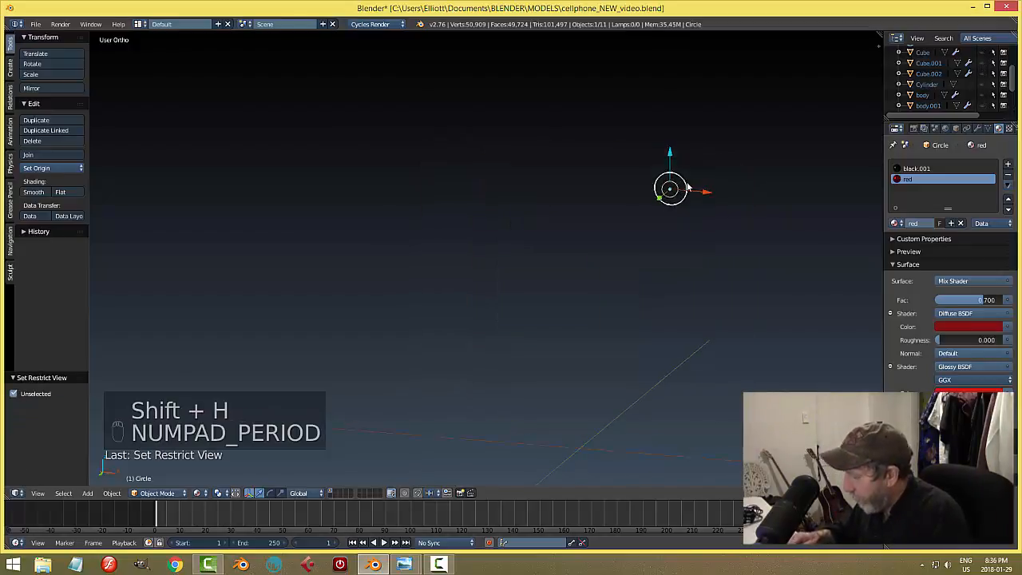
{"action": "key", "text": "Tab"}
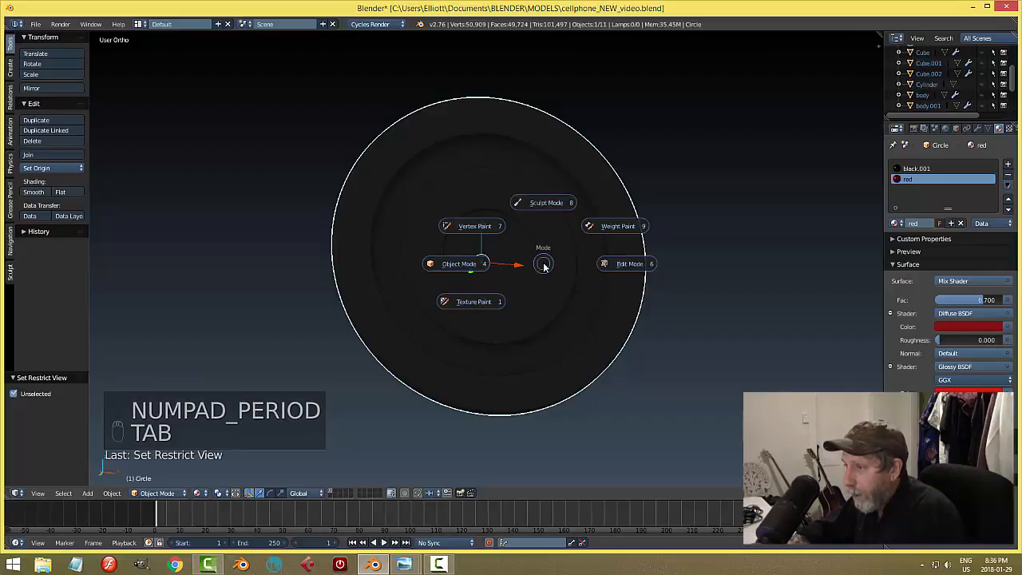
{"action": "left_click", "coordinate": [628, 267]}
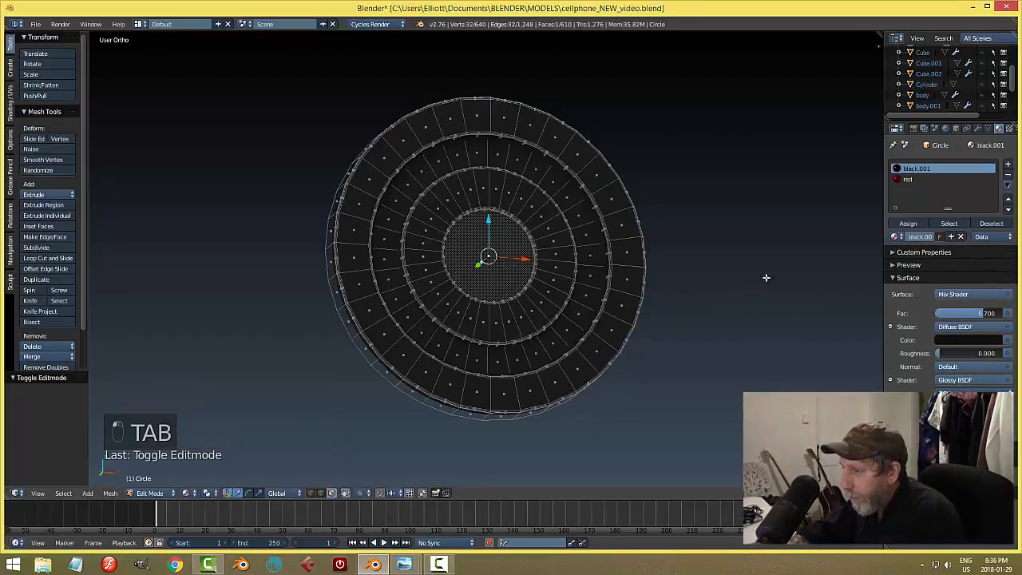
Step: Assign the red material to the circle's centre face, then grow the selection by one ring and assign red there too
{"action": "left_click", "coordinate": [907, 179]}
{"action": "left_click", "coordinate": [908, 224]}
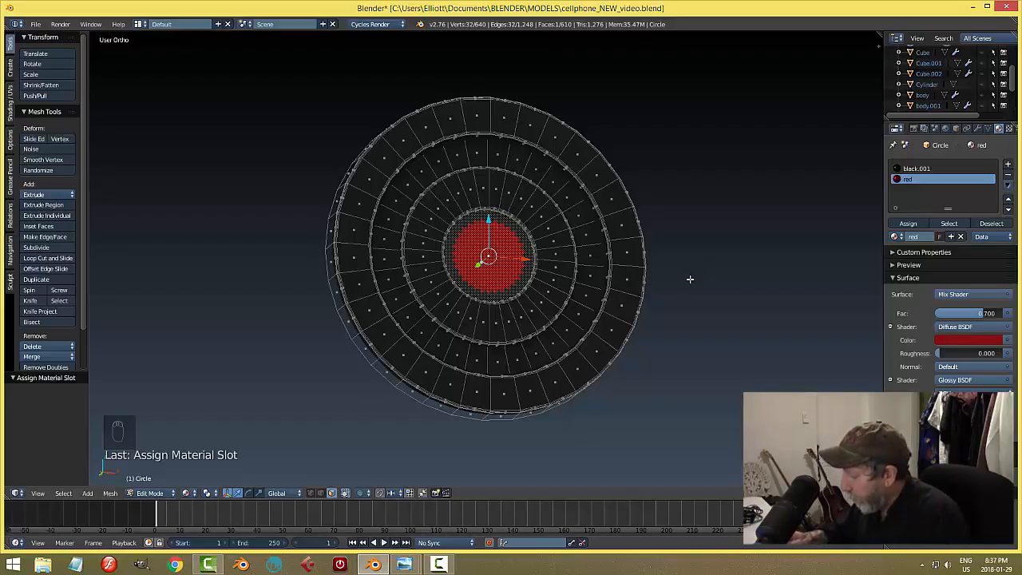
{"action": "key", "text": "ctrl+KP_Add"}
{"action": "left_click", "coordinate": [896, 226]}
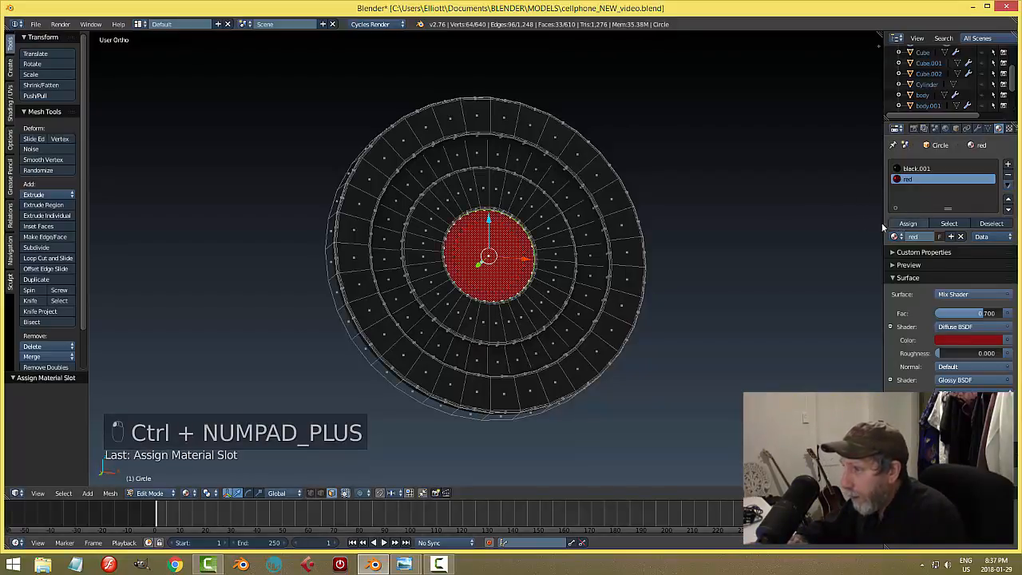
Step: Deselect the circle's faces, return to Object Mode and save the file
{"action": "key", "text": "a"}
{"action": "key", "text": "Tab"}
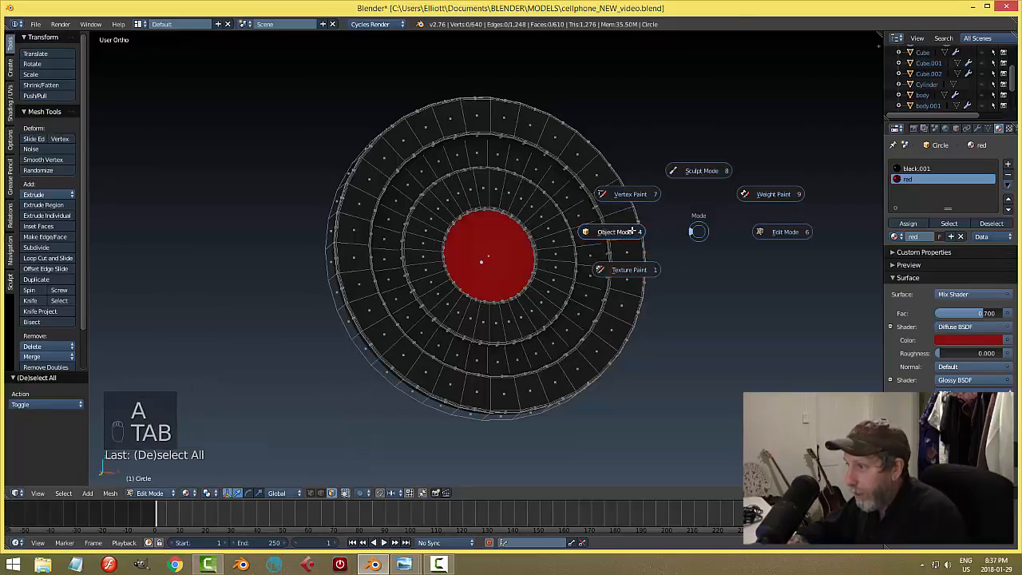
{"action": "left_click", "coordinate": [693, 233]}
{"action": "scroll", "coordinate": [694, 240], "scroll_direction": "down", "scroll_amount": 1}
{"action": "key", "text": "ctrl+s"}
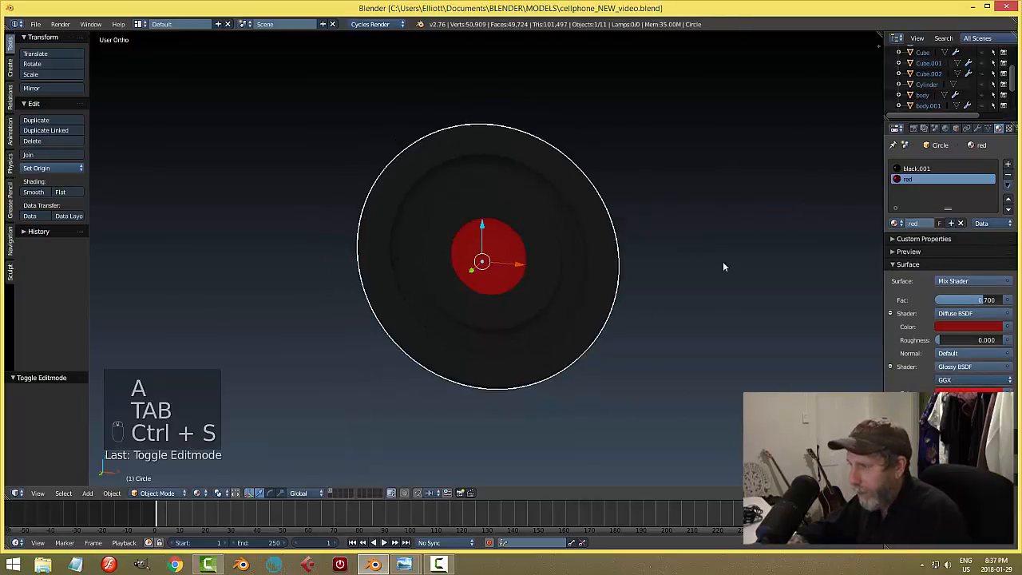
Step: Unhide the rest of the phone parts and deselect everything
{"action": "scroll", "coordinate": [694, 288], "scroll_direction": "down", "scroll_amount": 2}
{"action": "middle_click_drag", "start_coordinate": [669, 310], "coordinate": [710, 283]}
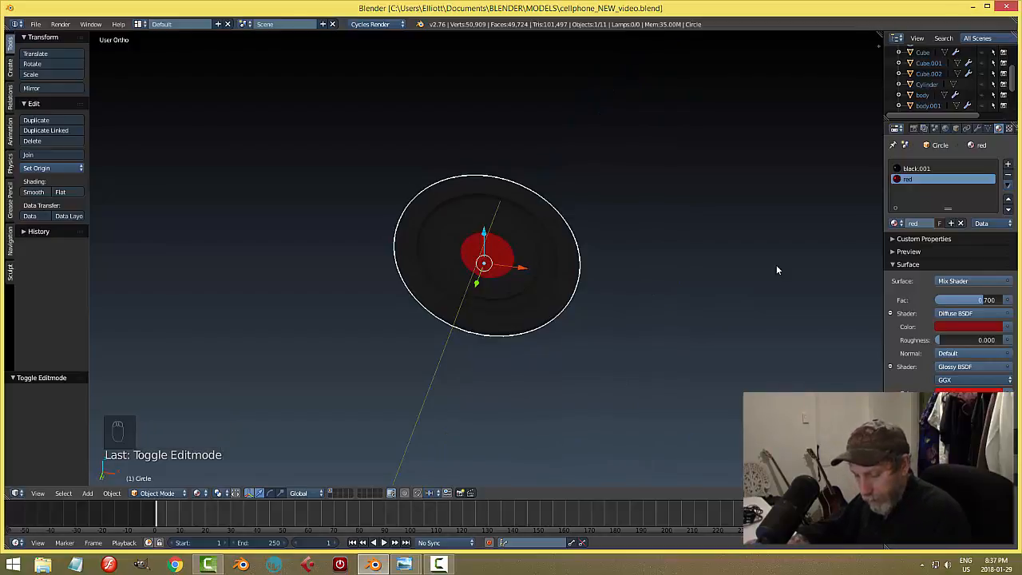
{"action": "key", "text": "a"}
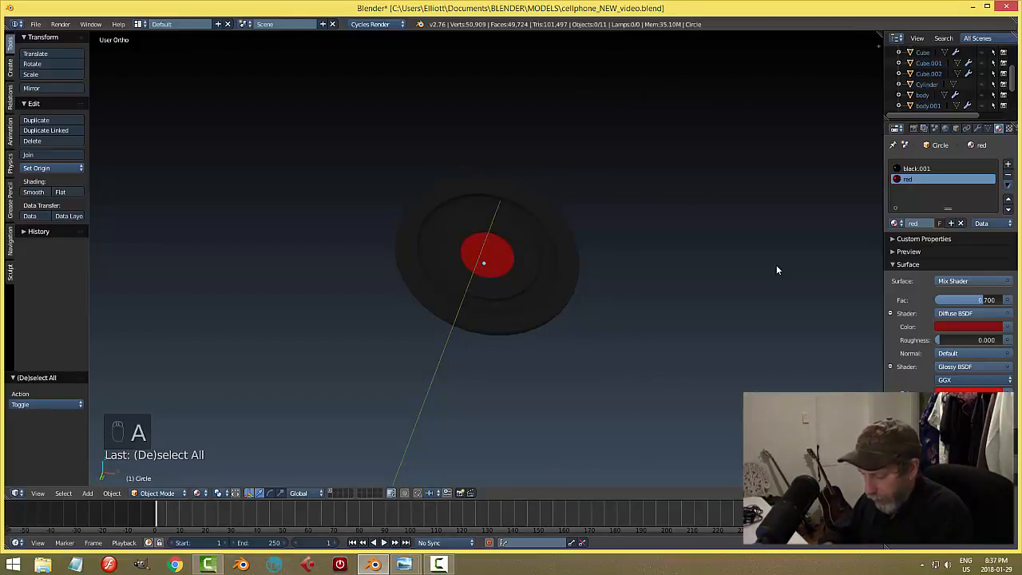
{"action": "key", "text": "alt+h"}
{"action": "key", "text": "a"}
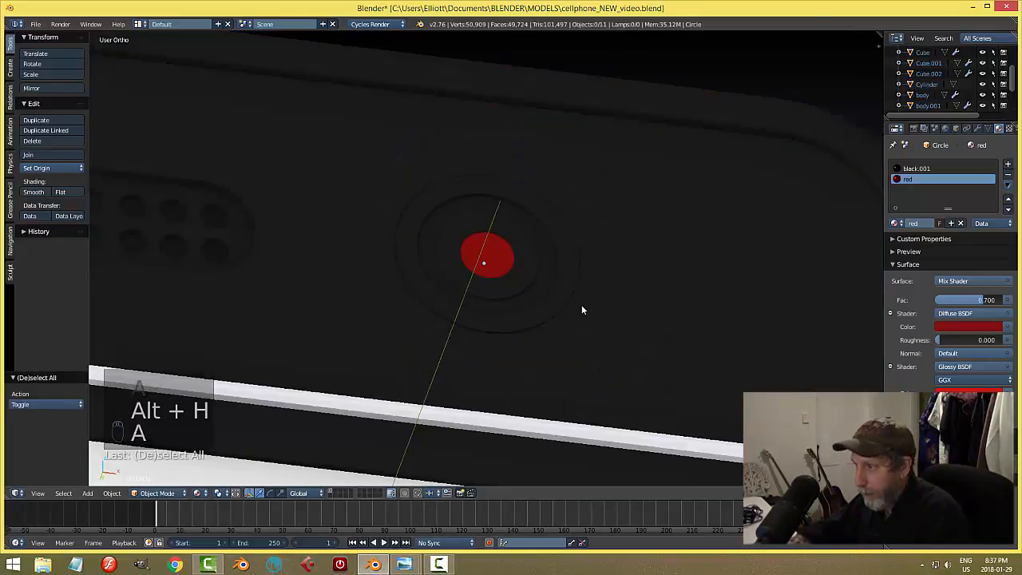
Step: Assign the existing black material to the thin trim bar above the phone's screen
{"action": "scroll", "coordinate": [580, 307], "scroll_direction": "down", "scroll_amount": 3}
{"action": "scroll", "coordinate": [581, 310], "scroll_direction": "down", "scroll_amount": 1}
{"action": "right_click", "coordinate": [607, 337]}
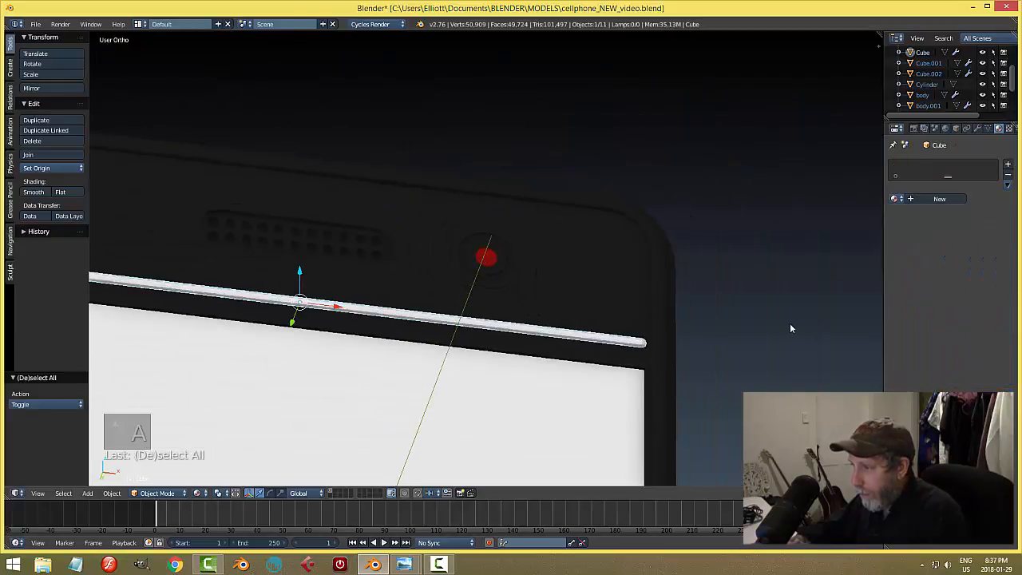
{"action": "left_click", "coordinate": [896, 198]}
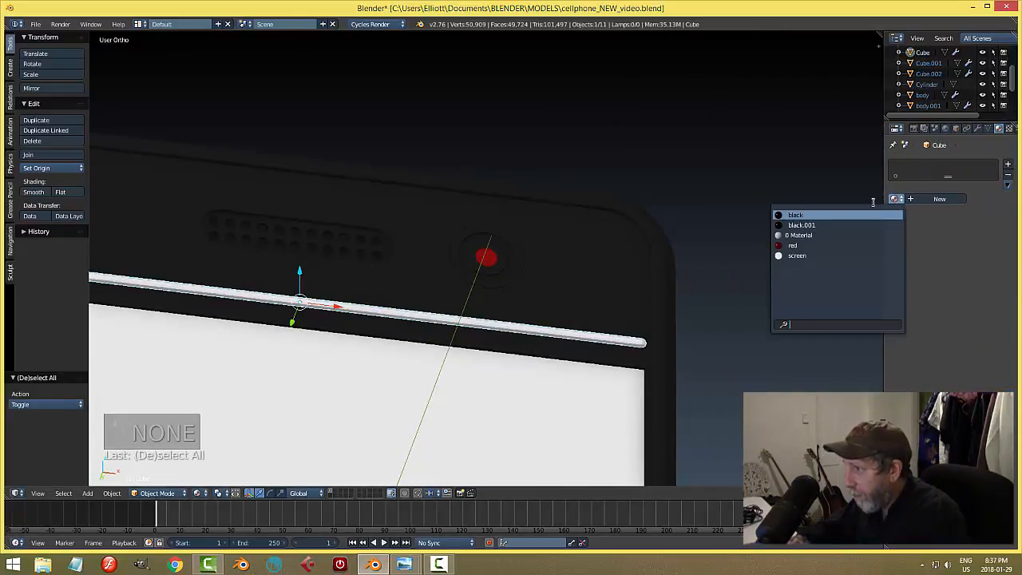
{"action": "left_click", "coordinate": [837, 214]}
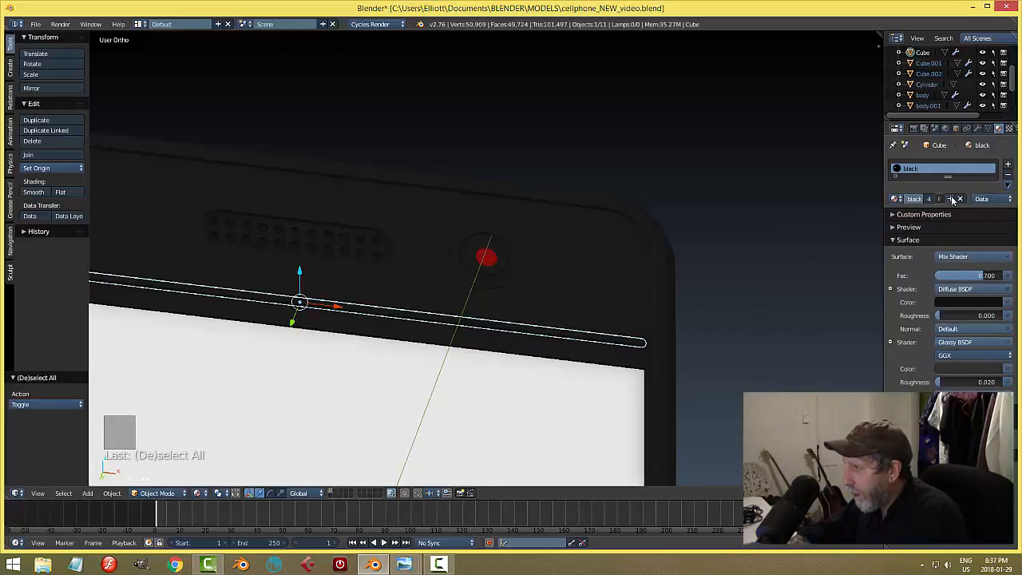
Step: Add a second material slot to the trim bar, fill it with an independent copy of black.001, and name it silver
{"action": "left_click", "coordinate": [1008, 164]}
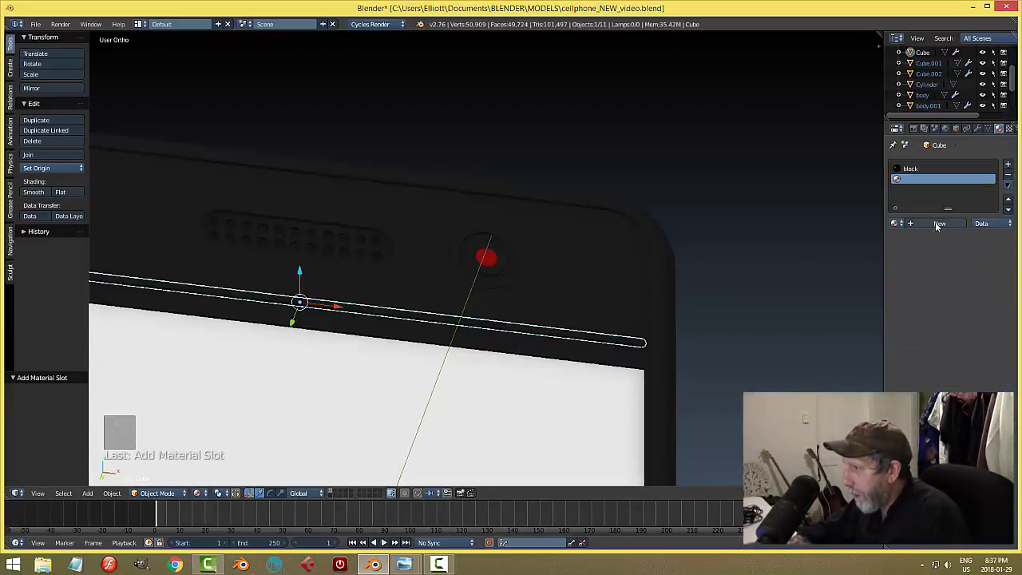
{"action": "left_click", "coordinate": [896, 223]}
{"action": "left_click", "coordinate": [844, 250]}
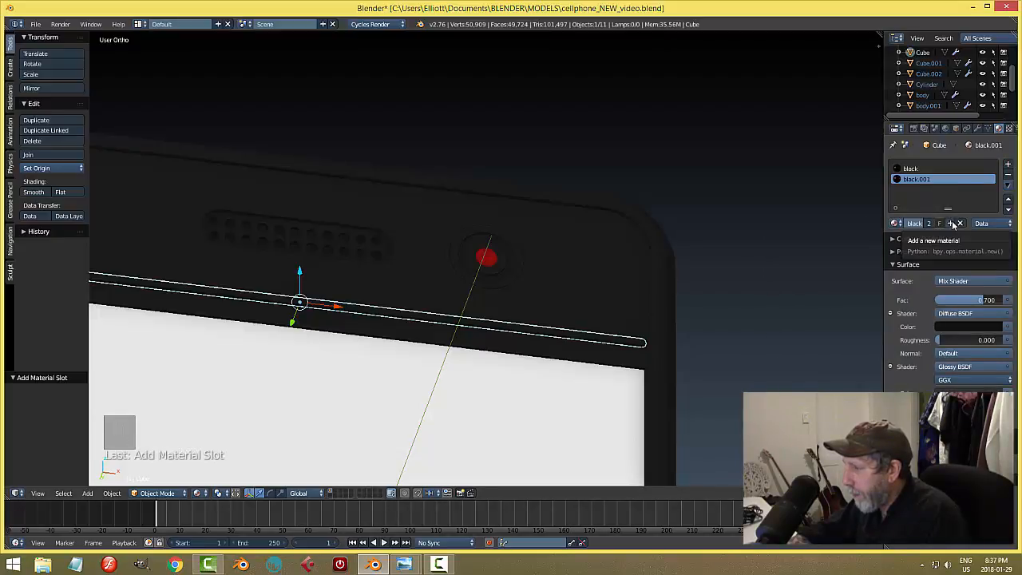
{"action": "left_click", "coordinate": [951, 223]}
{"action": "double_click", "coordinate": [924, 224]}
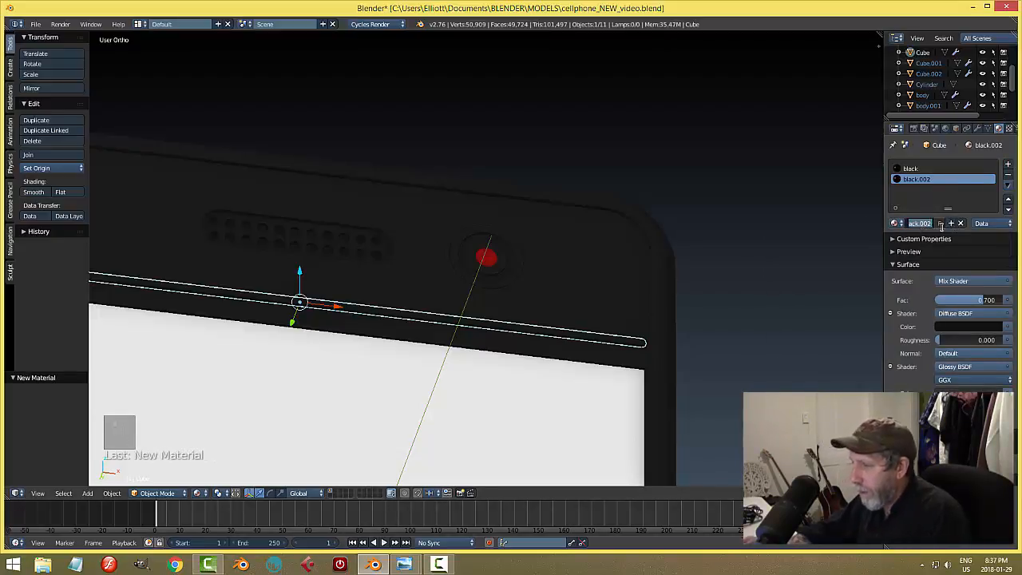
{"action": "type", "text": "silve"}
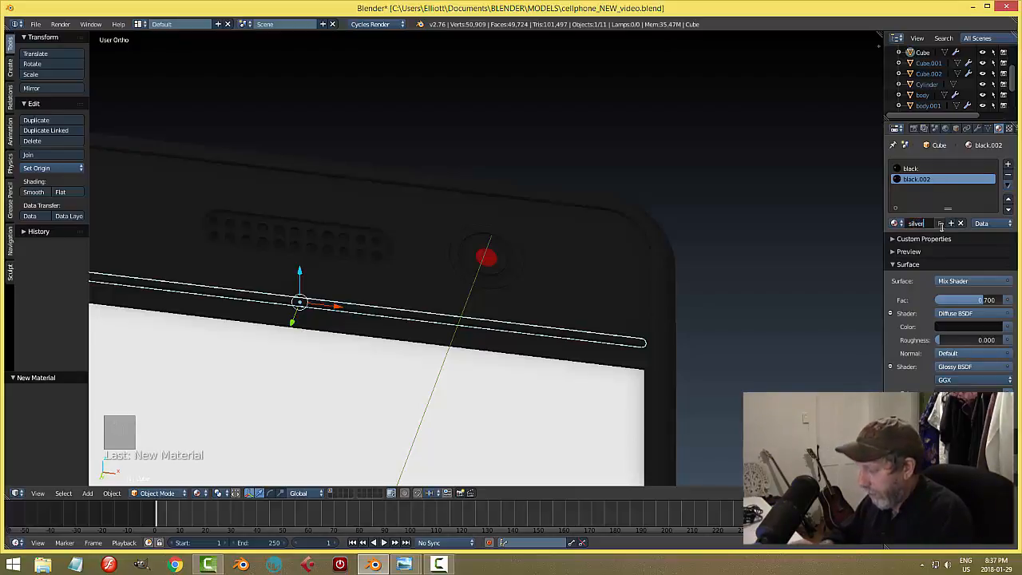
{"action": "type", "text": "r"}
{"action": "key", "text": "Return"}
Step: Set the silver material's diffuse colour to a neutral grey of about 0.3 RGB and its glossy colour to near white
{"action": "left_click", "coordinate": [964, 327]}
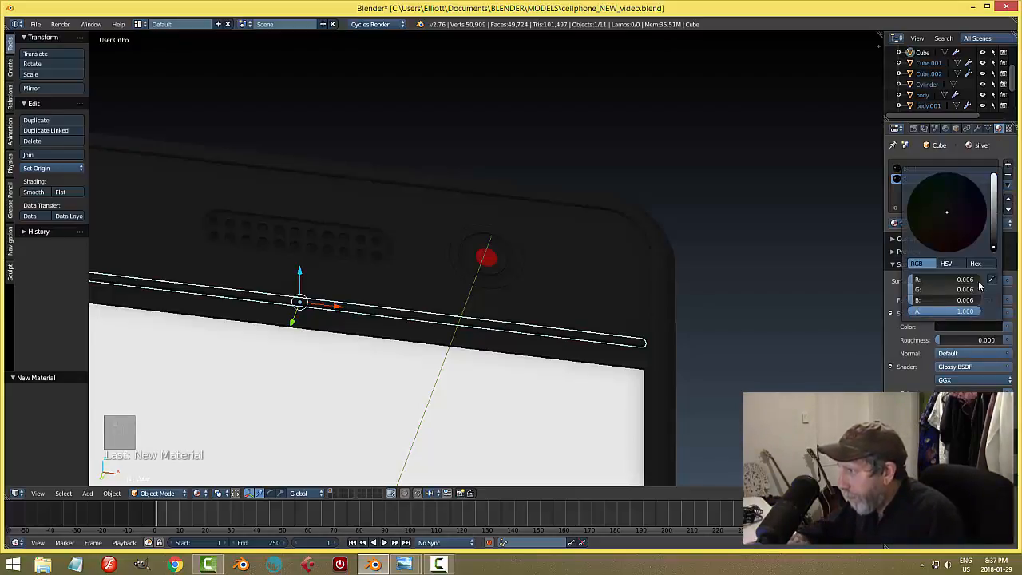
{"action": "left_click_drag", "start_coordinate": [996, 250], "coordinate": [994, 206]}
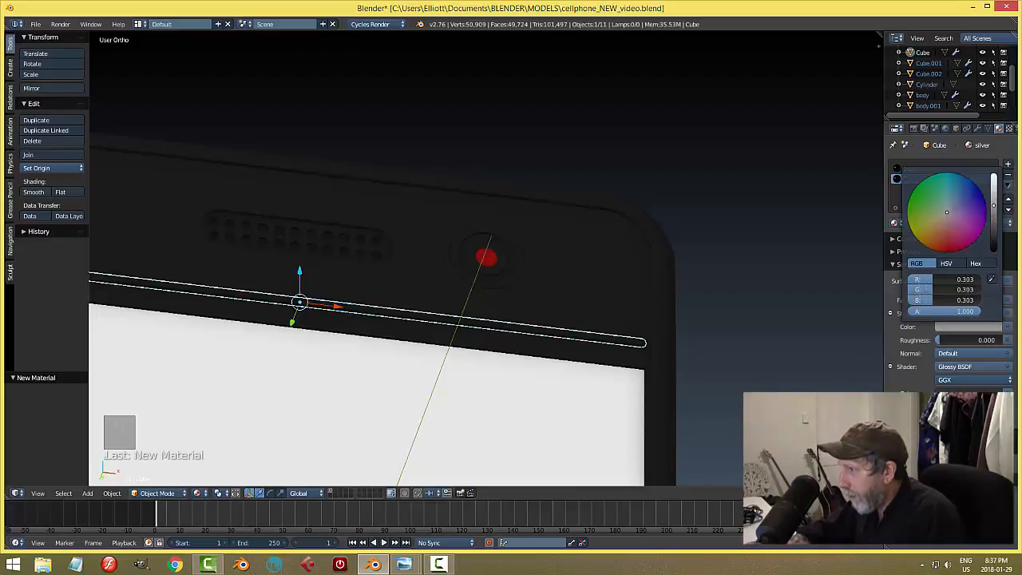
{"action": "left_click", "coordinate": [972, 380]}
{"action": "left_click_drag", "start_coordinate": [996, 307], "coordinate": [994, 241]}
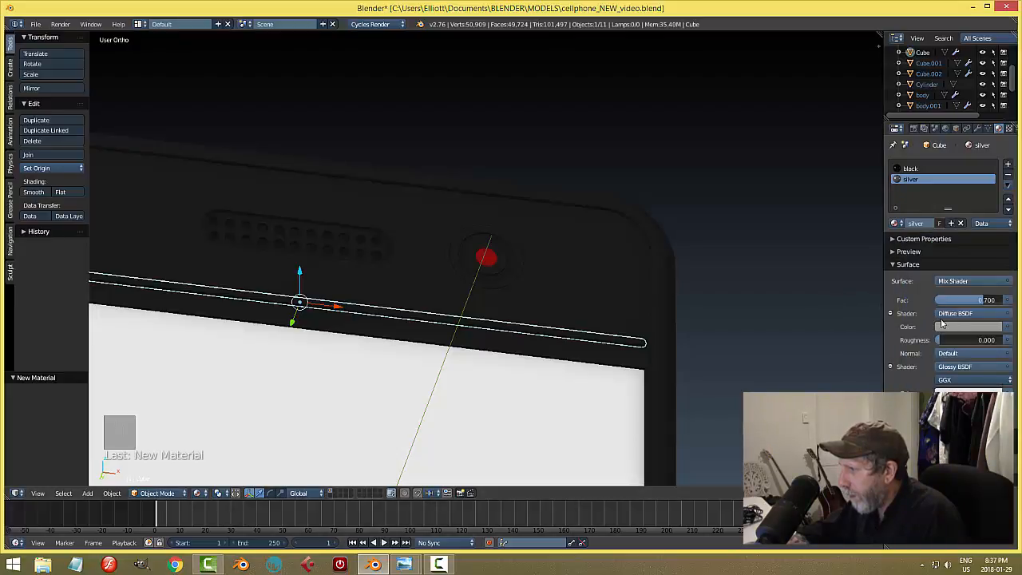
{"action": "left_click", "coordinate": [952, 327]}
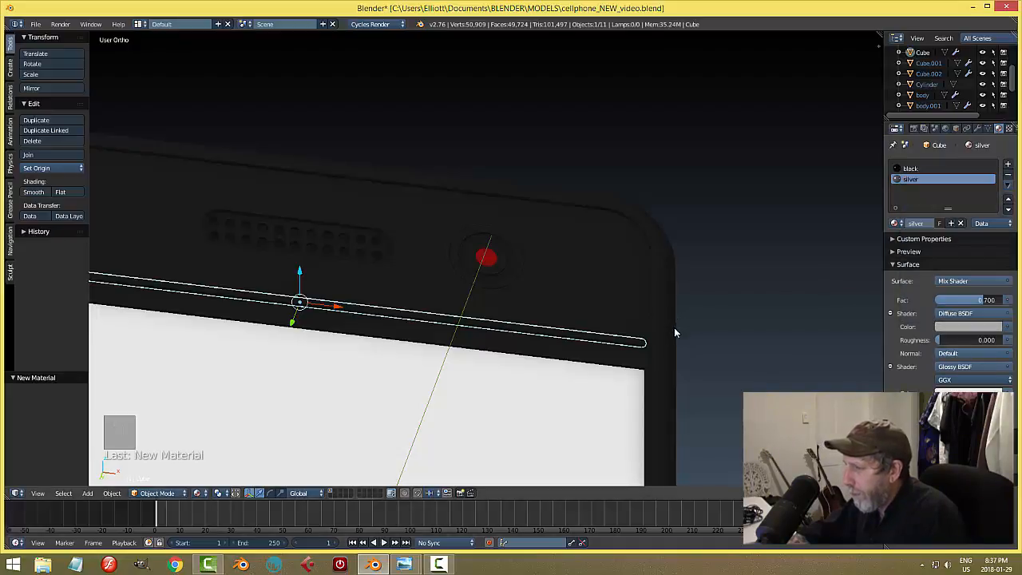
Step: Assign the silver material to all faces of the trim bar in Edit Mode, then deselect them
{"action": "right_click", "coordinate": [635, 345]}
{"action": "right_click", "coordinate": [635, 345]}
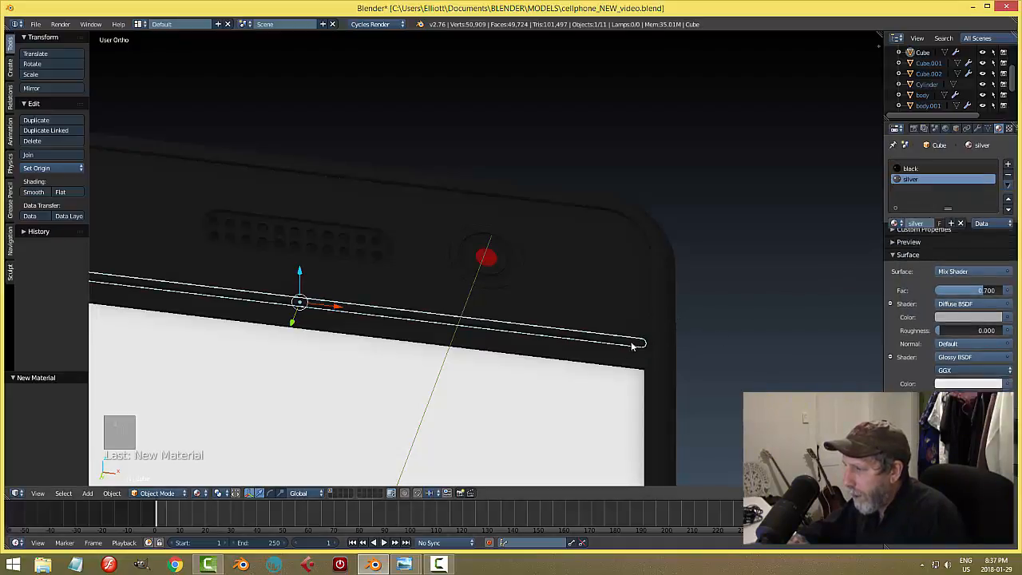
{"action": "key", "text": "Tab"}
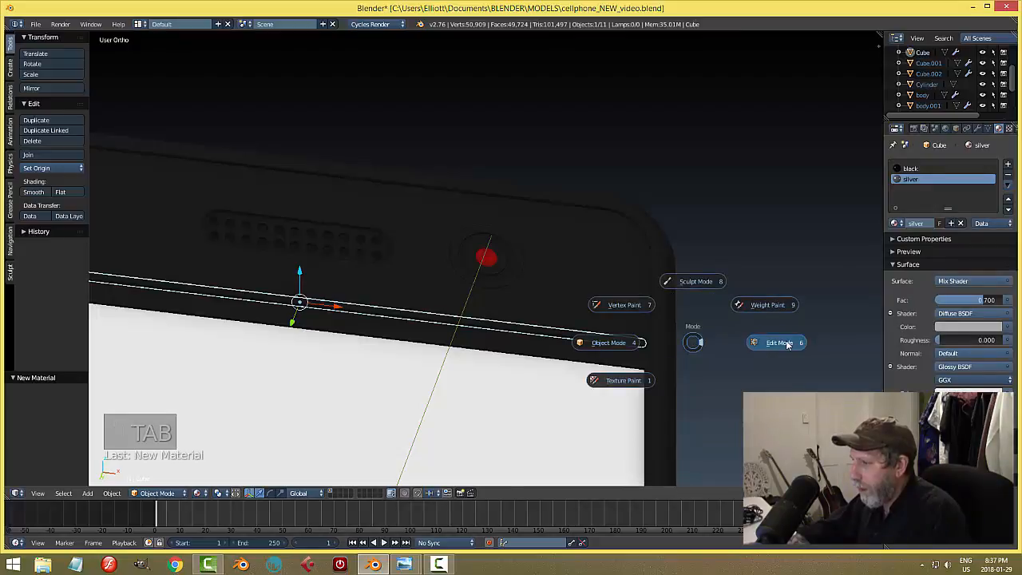
{"action": "left_click", "coordinate": [783, 342]}
{"action": "key", "text": "a"}
{"action": "key", "text": "a"}
{"action": "key", "text": "a"}
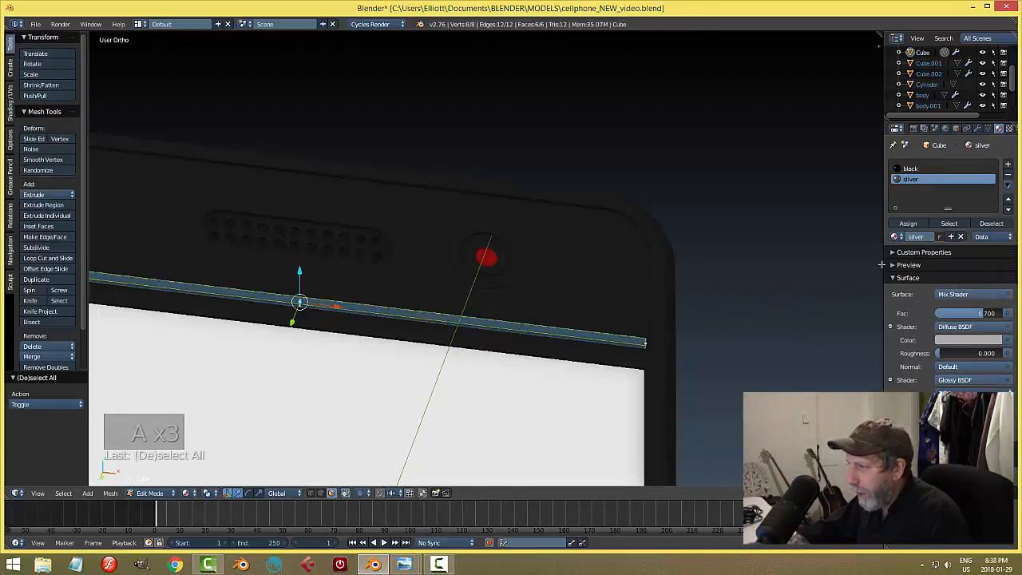
{"action": "left_click", "coordinate": [908, 224]}
{"action": "key", "text": "a"}
{"action": "scroll", "coordinate": [759, 313], "scroll_direction": "down", "scroll_amount": 3}
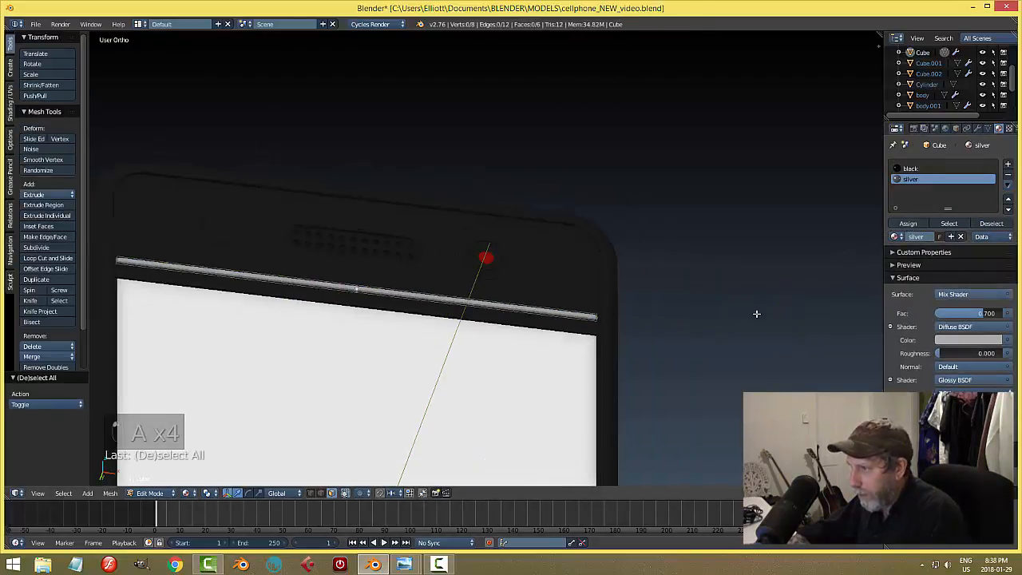
Step: Return to Object Mode, assign the existing silver material to the trim bar below the screen, deselect everything and save the file
{"action": "key", "text": "Tab"}
{"action": "left_click", "coordinate": [561, 413]}
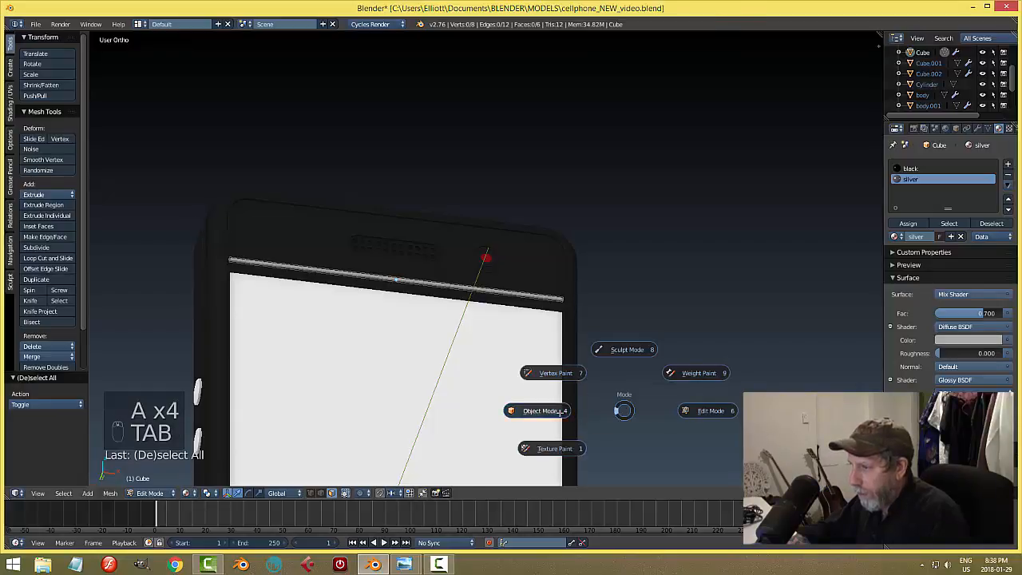
{"action": "middle_click_drag", "start_coordinate": [619, 401], "coordinate": [708, 291], "text": "shift"}
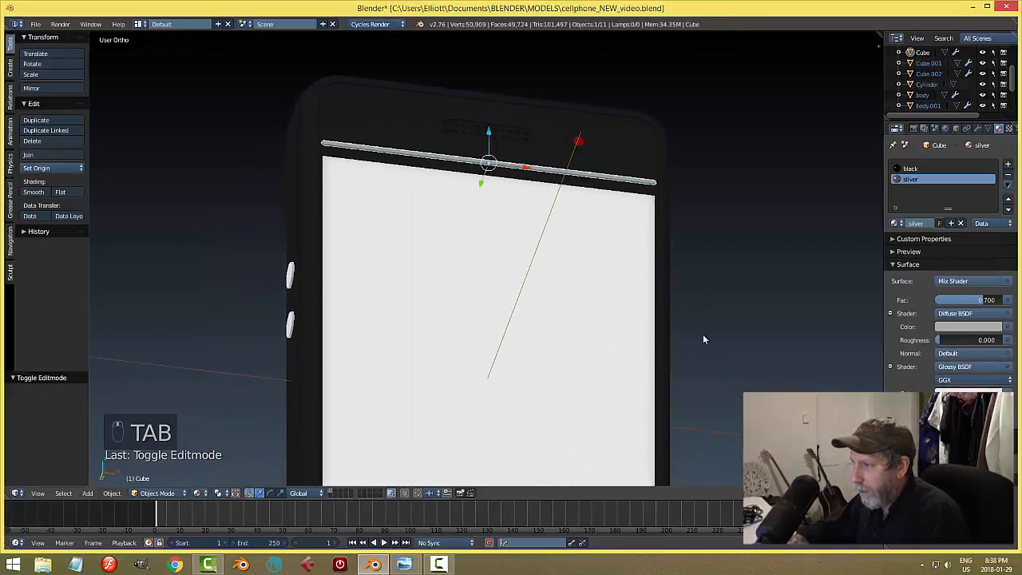
{"action": "scroll", "coordinate": [701, 337], "scroll_direction": "down", "scroll_amount": 2}
{"action": "middle_click_drag", "start_coordinate": [610, 405], "coordinate": [618, 321], "text": "shift"}
{"action": "scroll", "coordinate": [618, 322], "scroll_direction": "up", "scroll_amount": 2}
{"action": "right_click", "coordinate": [606, 420]}
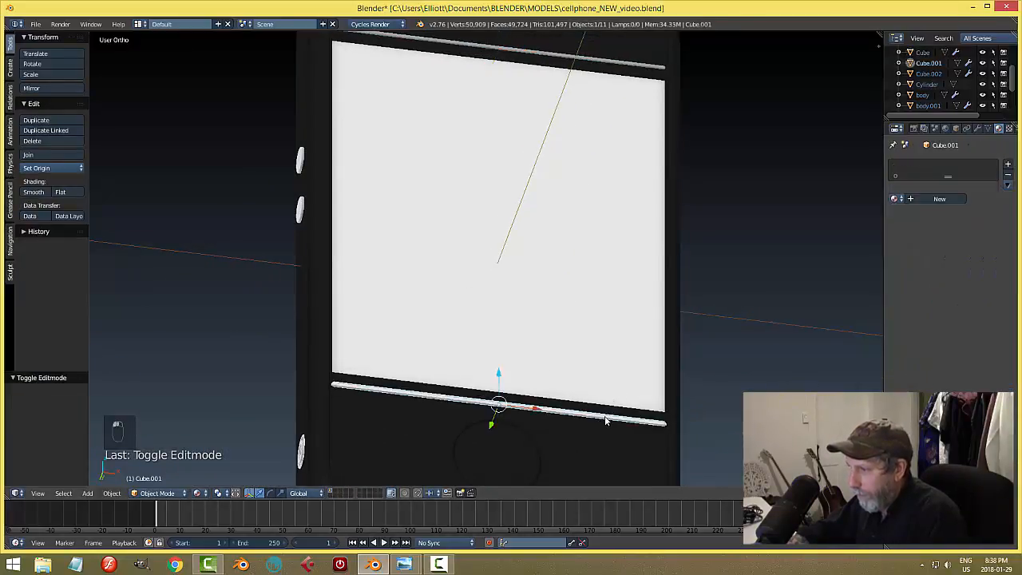
{"action": "left_click", "coordinate": [896, 198]}
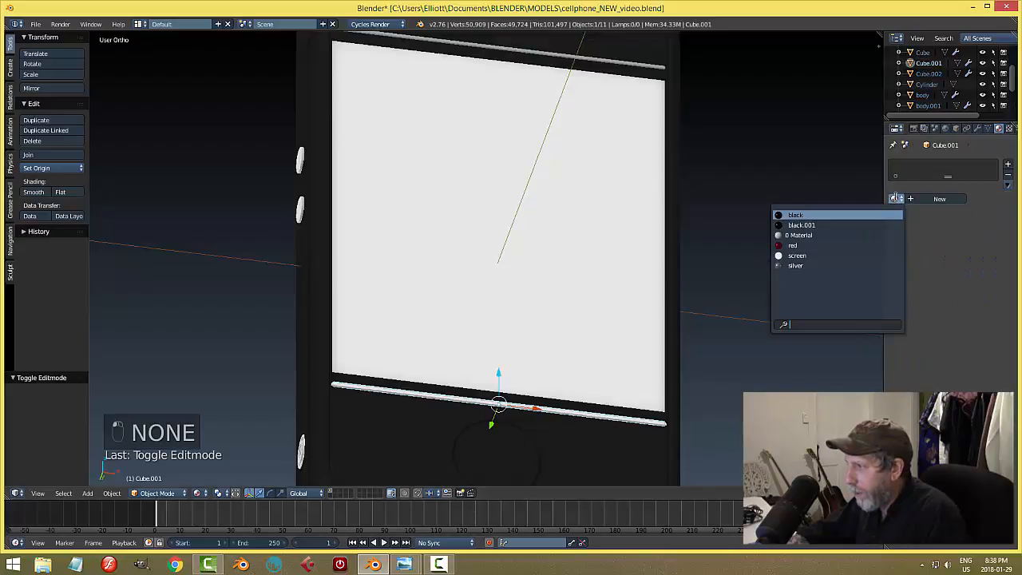
{"action": "left_click", "coordinate": [813, 265]}
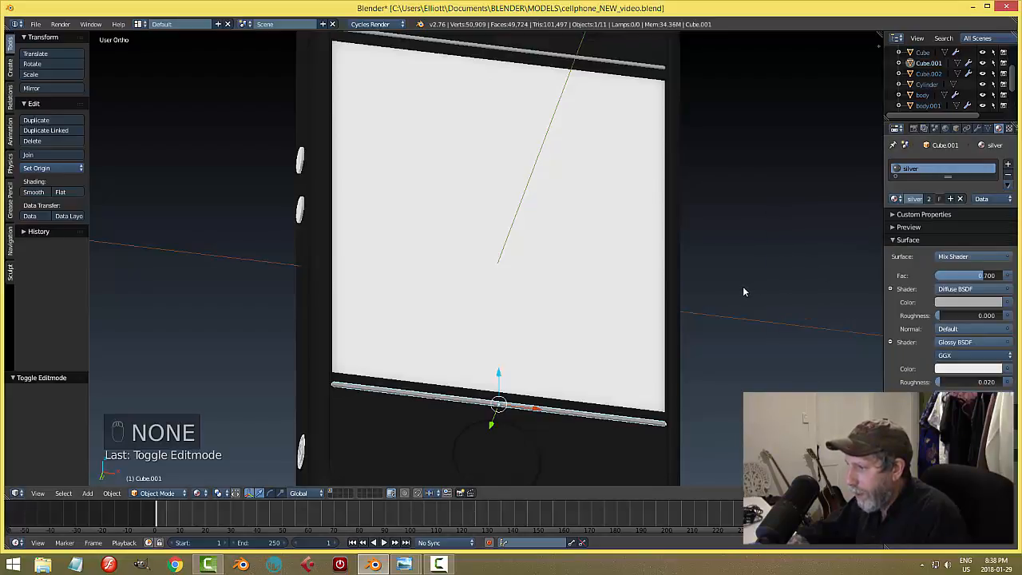
{"action": "key", "text": "a"}
{"action": "key", "text": "ctrl+s"}
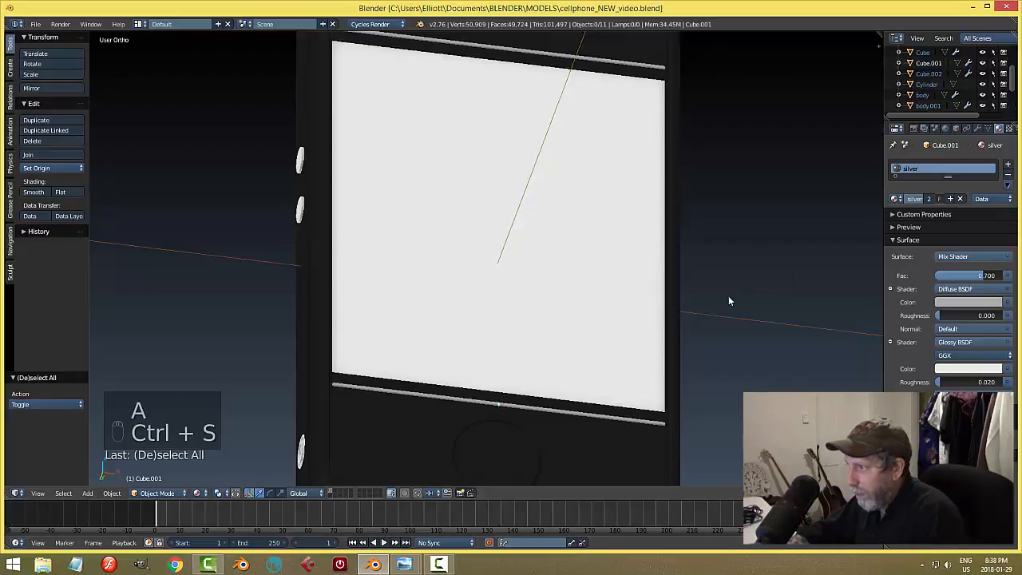
Step: Assign the existing black material to both of the round buttons on the phone's side
{"action": "scroll", "coordinate": [452, 349], "scroll_direction": "down", "scroll_amount": 1}
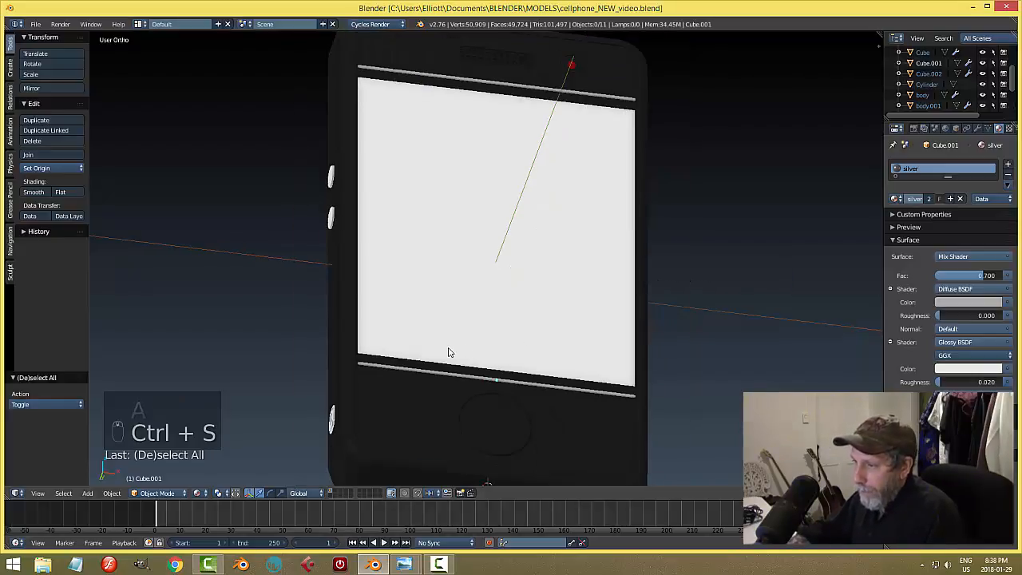
{"action": "middle_click_drag", "start_coordinate": [438, 319], "coordinate": [493, 346]}
{"action": "scroll", "coordinate": [494, 347], "scroll_direction": "up", "scroll_amount": 2}
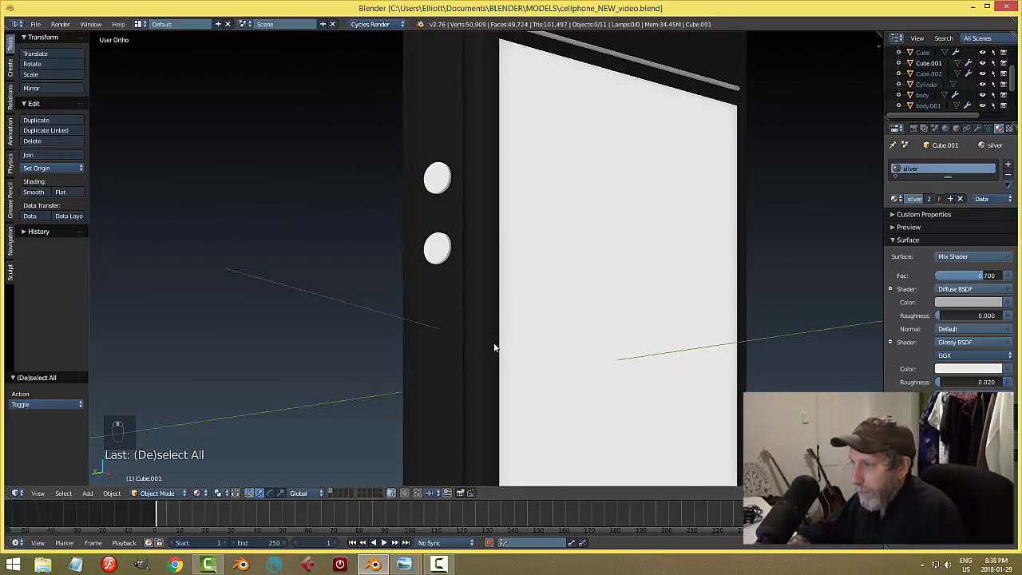
{"action": "right_click", "coordinate": [440, 184]}
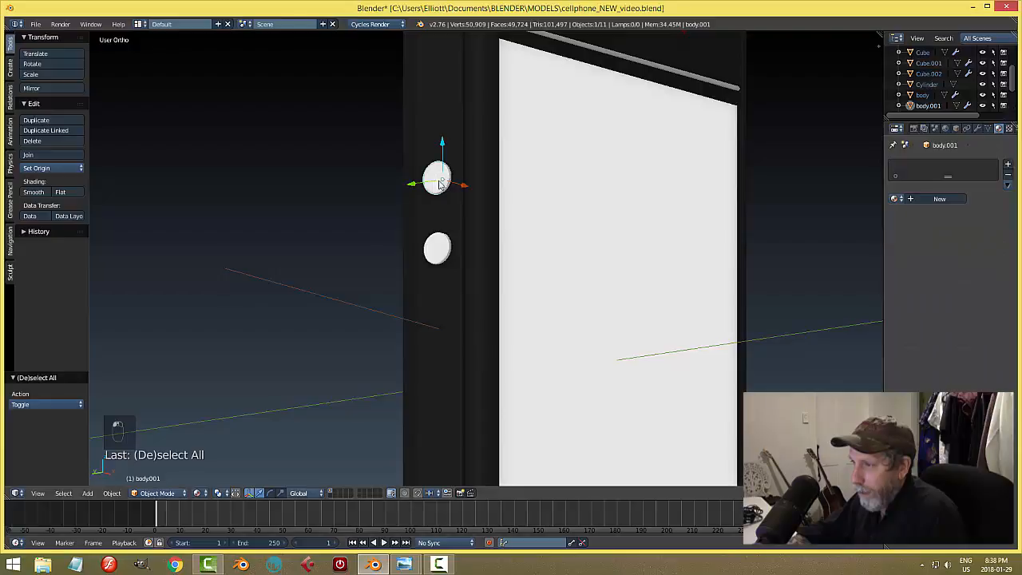
{"action": "left_click", "coordinate": [896, 199]}
{"action": "left_click", "coordinate": [824, 216]}
{"action": "right_click", "coordinate": [437, 248]}
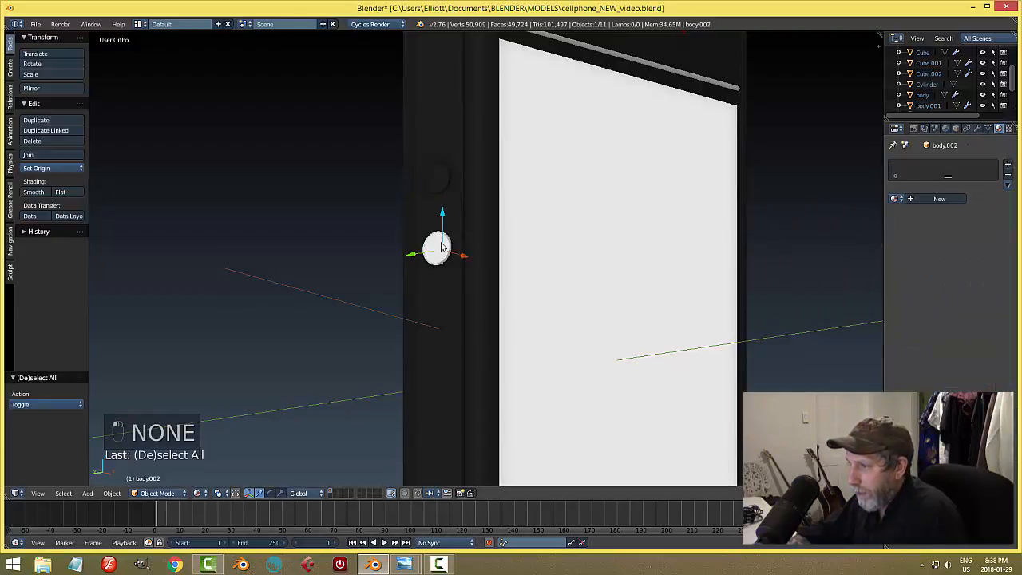
{"action": "left_click", "coordinate": [895, 199]}
{"action": "left_click", "coordinate": [844, 214]}
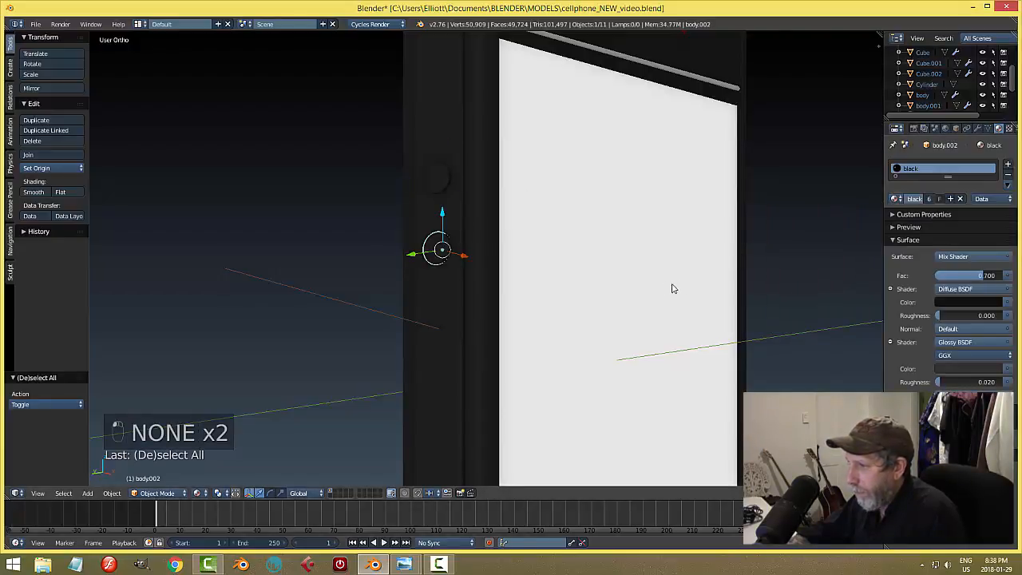
Step: Assign the black material to the ringed round part near the lower end of the phone's side
{"action": "middle_click_drag", "start_coordinate": [670, 287], "coordinate": [526, 298]}
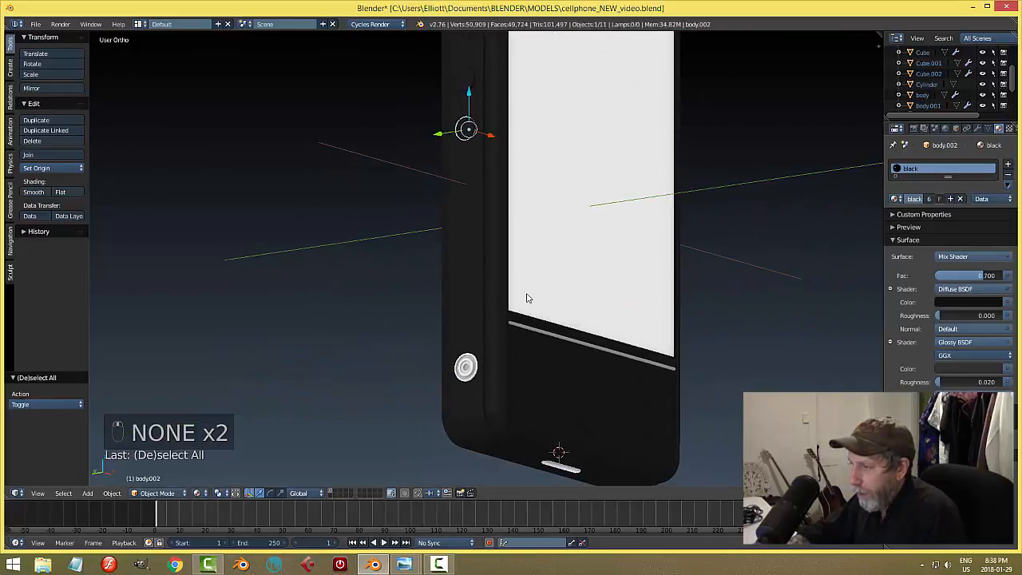
{"action": "right_click", "coordinate": [463, 367]}
{"action": "left_click", "coordinate": [895, 198]}
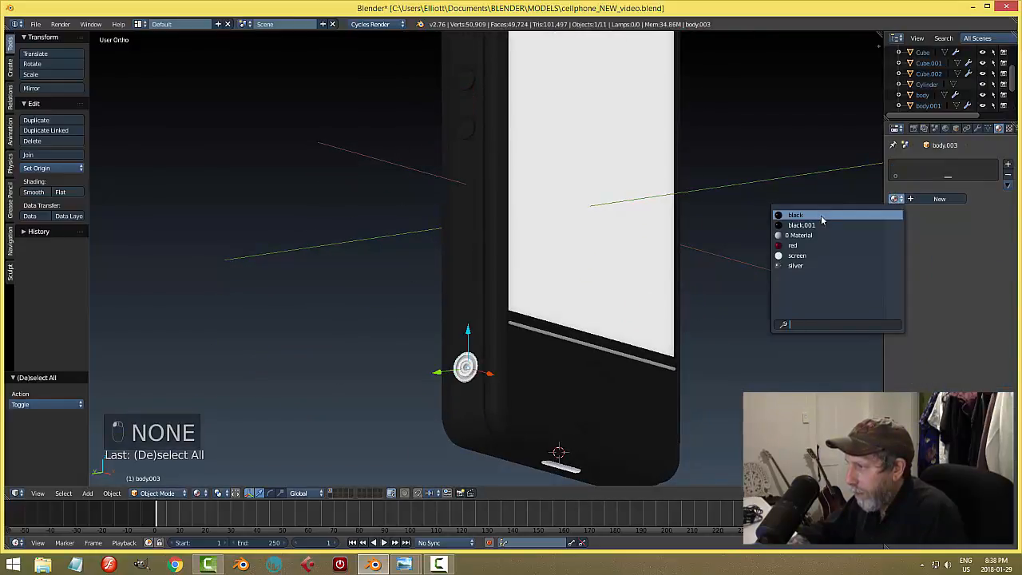
{"action": "left_click", "coordinate": [822, 216]}
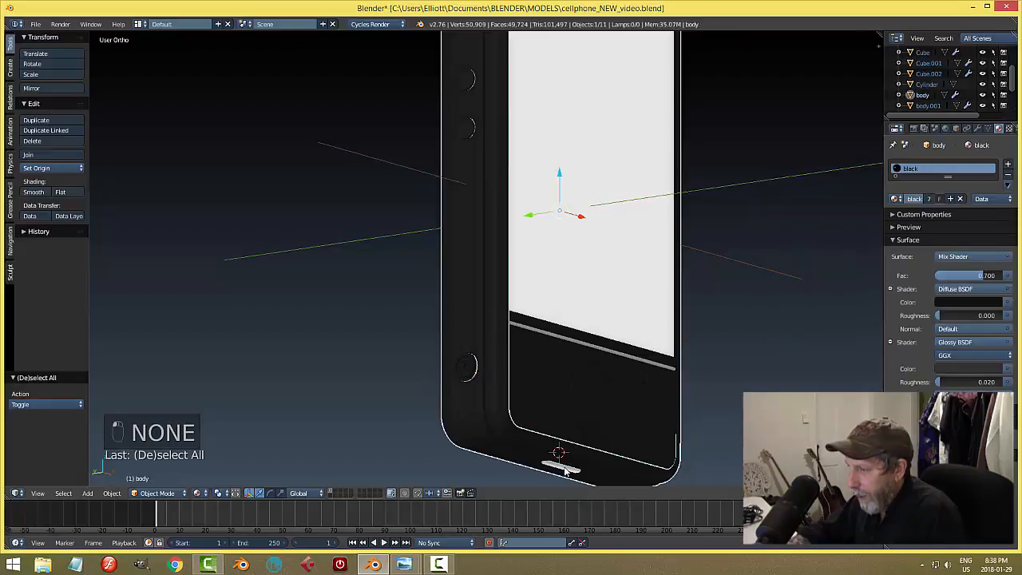
Step: Assign the silver material to the small connector bar at the phone's lower end, deselect it and save over cellphone_NEW_video.blend
{"action": "right_click", "coordinate": [565, 472]}
{"action": "left_click", "coordinate": [896, 199]}
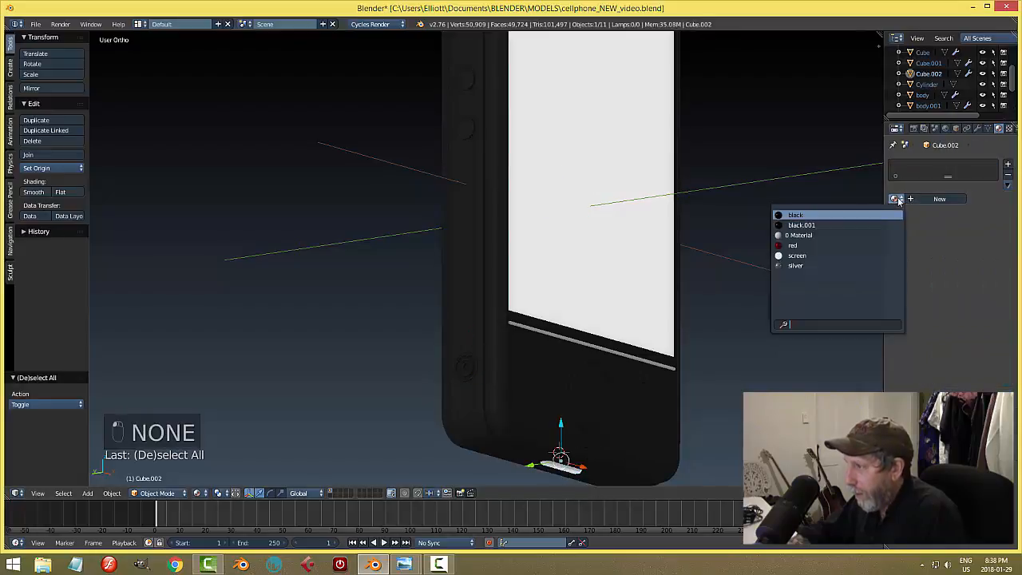
{"action": "left_click", "coordinate": [799, 265]}
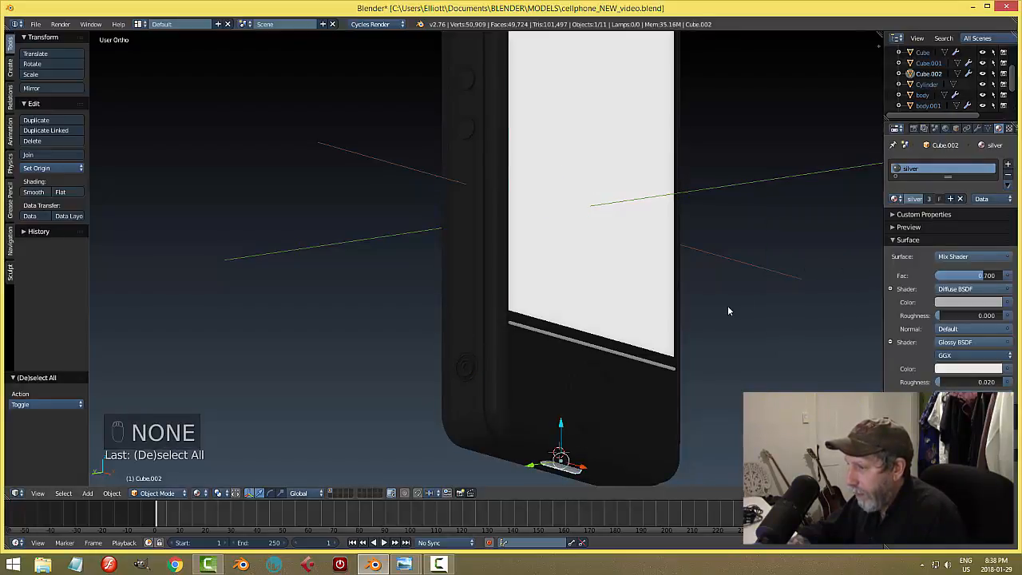
{"action": "key", "text": "a"}
{"action": "key", "text": "ctrl+s"}
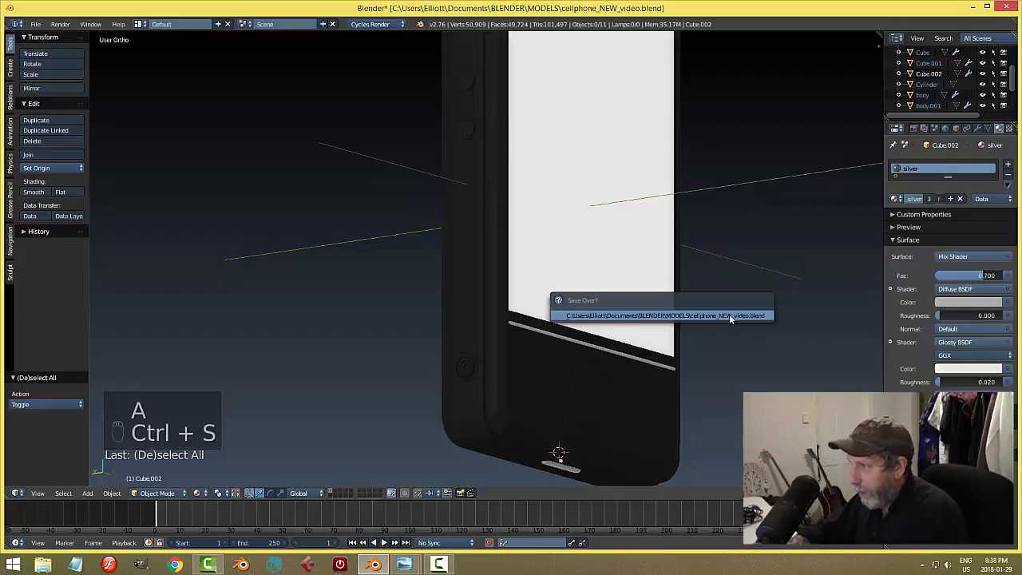
Step: In the phone body's Edit Mode, select the central face loop around its edge plus the side face just below the lowest round hole
{"action": "right_click", "coordinate": [463, 251]}
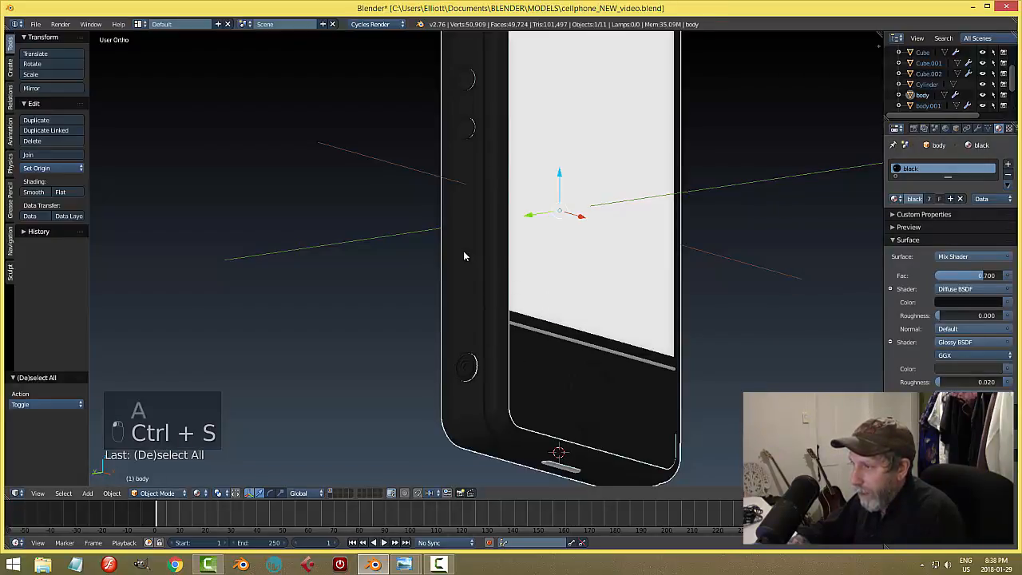
{"action": "middle_click_drag", "start_coordinate": [463, 250], "coordinate": [578, 277]}
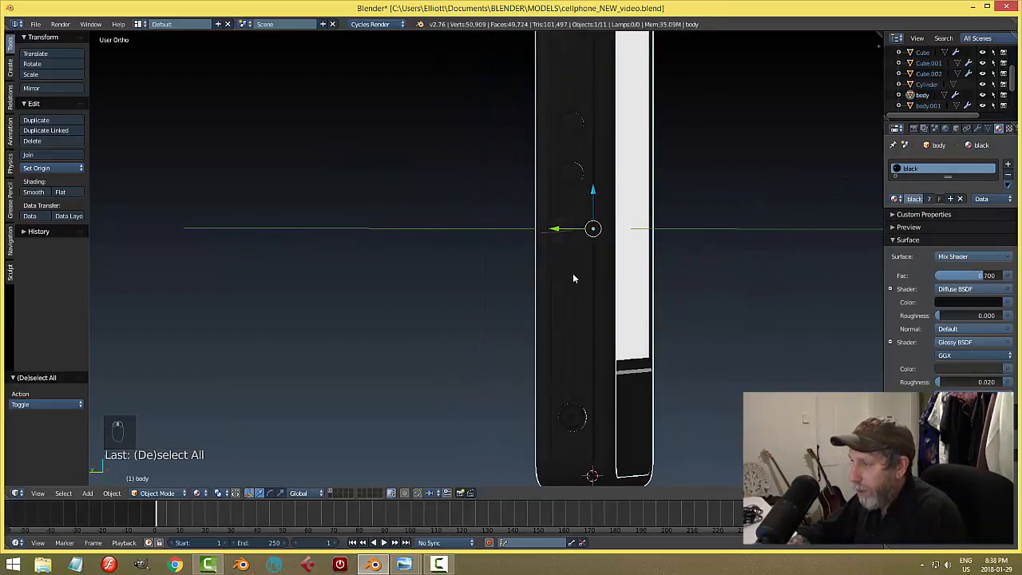
{"action": "key", "text": "Tab"}
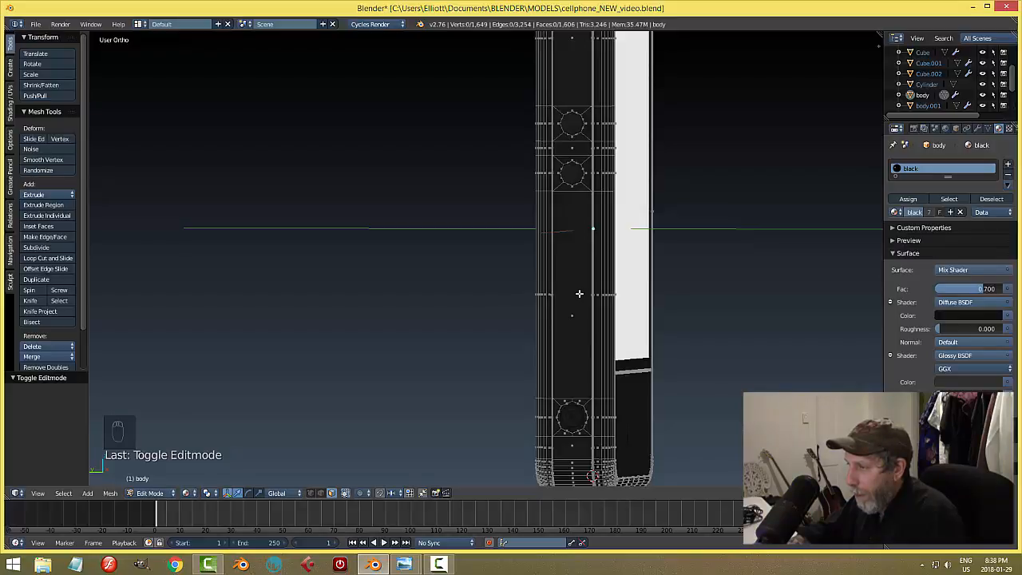
{"action": "scroll", "coordinate": [564, 283], "scroll_direction": "down", "scroll_amount": 2}
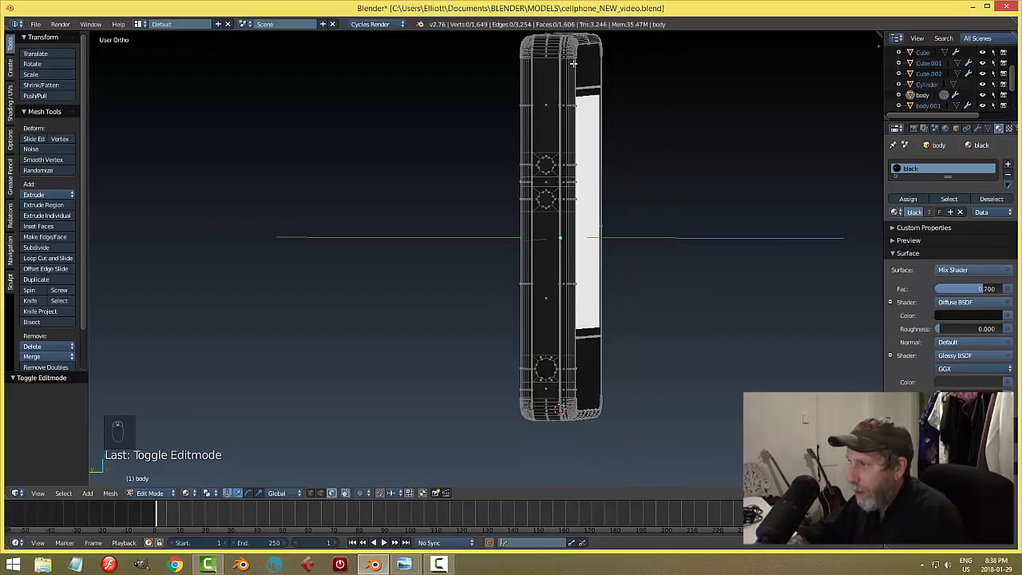
{"action": "right_click", "coordinate": [545, 55], "text": "alt"}
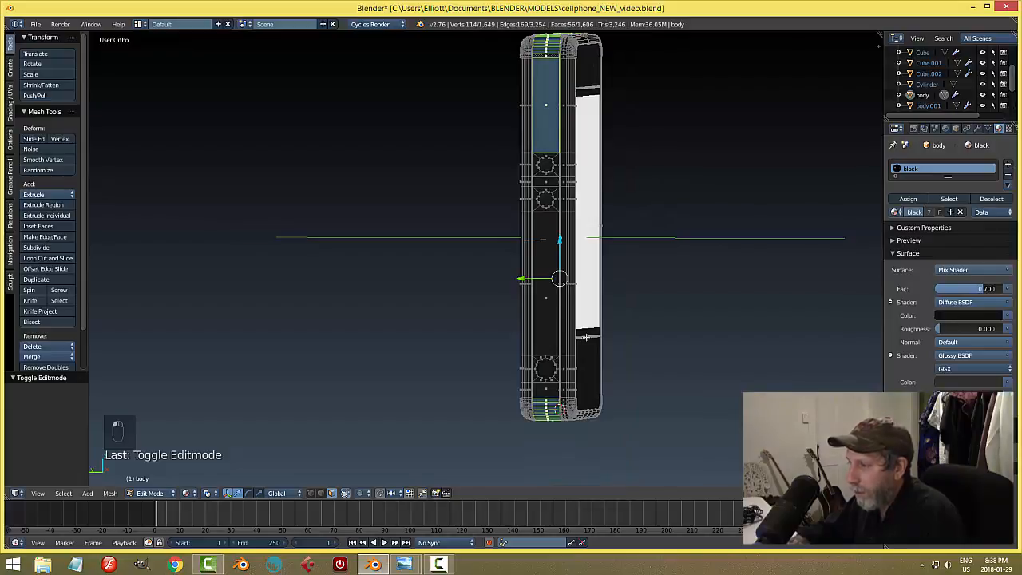
{"action": "right_click", "coordinate": [547, 390], "text": "shift"}
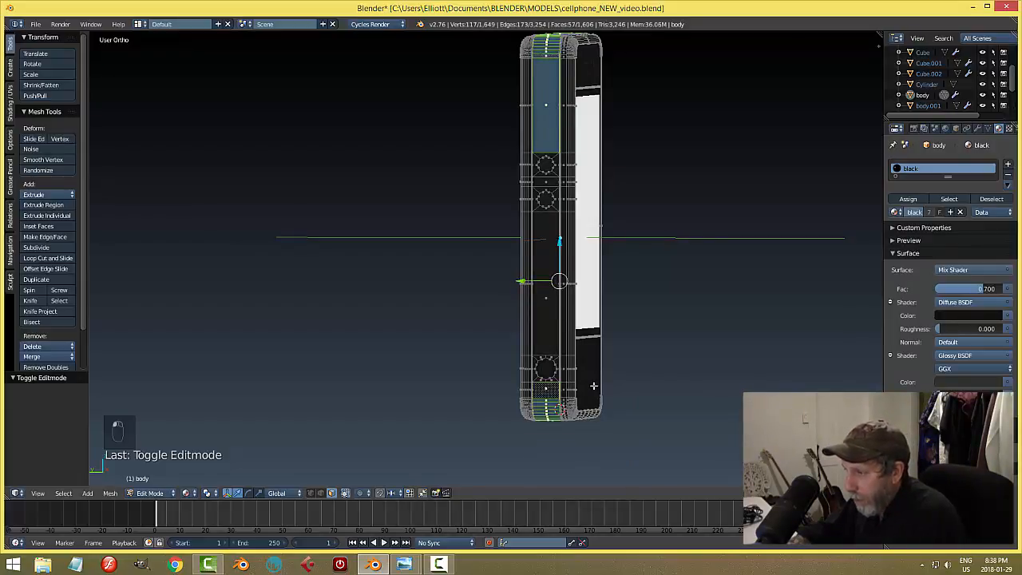
Step: Add the faces around and between the two upper side button holes to the selection with Circle Select
{"action": "scroll", "coordinate": [629, 385], "scroll_direction": "up", "scroll_amount": 3}
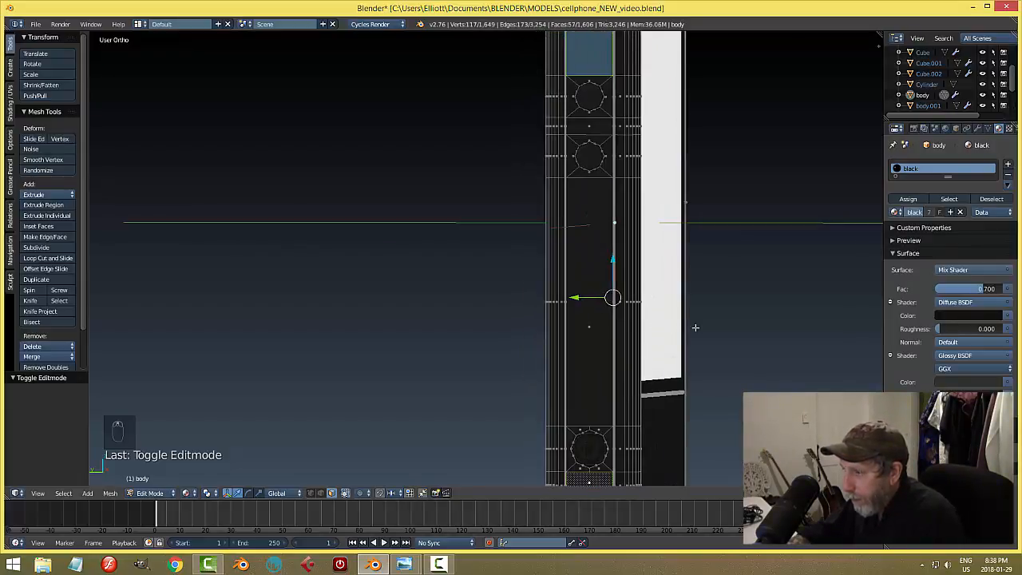
{"action": "middle_click_drag", "start_coordinate": [728, 327], "coordinate": [658, 206]}
{"action": "scroll", "coordinate": [658, 206], "scroll_direction": "up", "scroll_amount": 2}
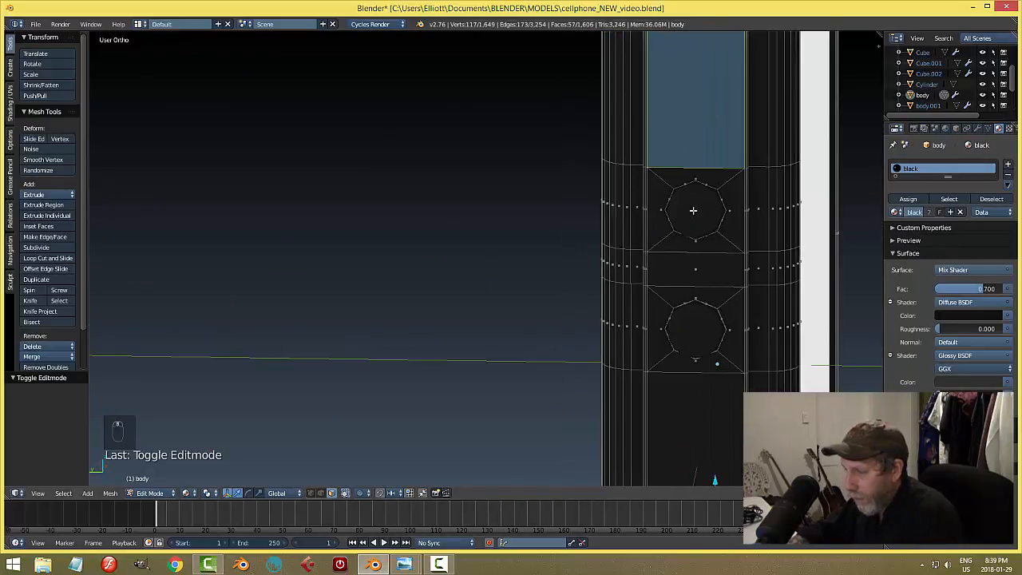
{"action": "key", "text": "c"}
{"action": "mouse_move", "coordinate": [680, 171]}
{"action": "left_mouse_down"}
{"action": "mouse_move", "coordinate": [684, 212]}
{"action": "mouse_move", "coordinate": [709, 194]}
{"action": "mouse_move", "coordinate": [692, 327]}
{"action": "mouse_move", "coordinate": [675, 322]}
{"action": "mouse_move", "coordinate": [708, 353]}
{"action": "mouse_move", "coordinate": [721, 324]}
{"action": "left_mouse_up"}
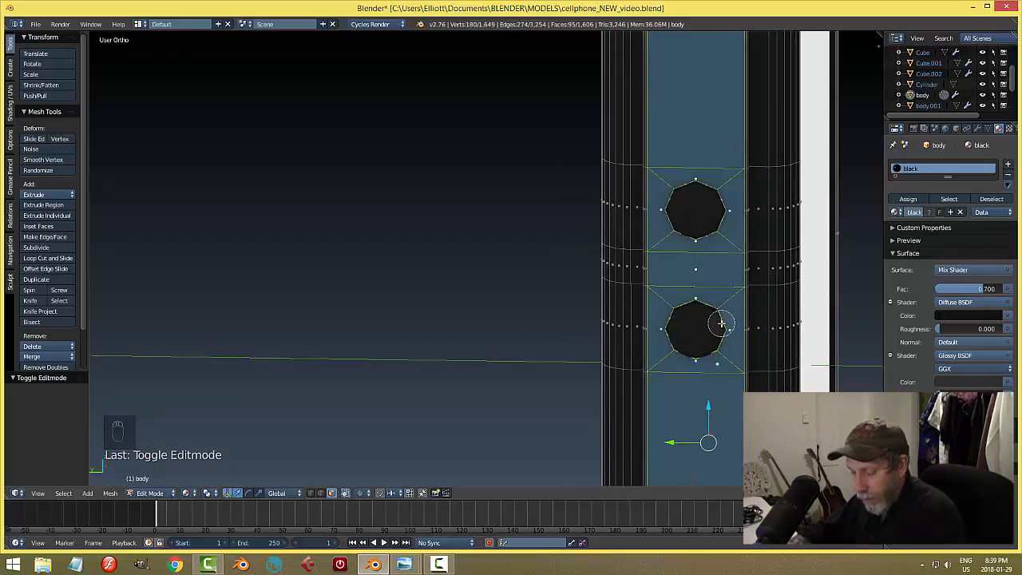
{"action": "right_click", "coordinate": [721, 323]}
Step: Add the faces surrounding the lowest round hole on the phone's side to the selection with Circle Select
{"action": "scroll", "coordinate": [722, 323], "scroll_direction": "down", "scroll_amount": 3}
{"action": "middle_click_drag", "start_coordinate": [637, 385], "coordinate": [648, 138], "text": "shift"}
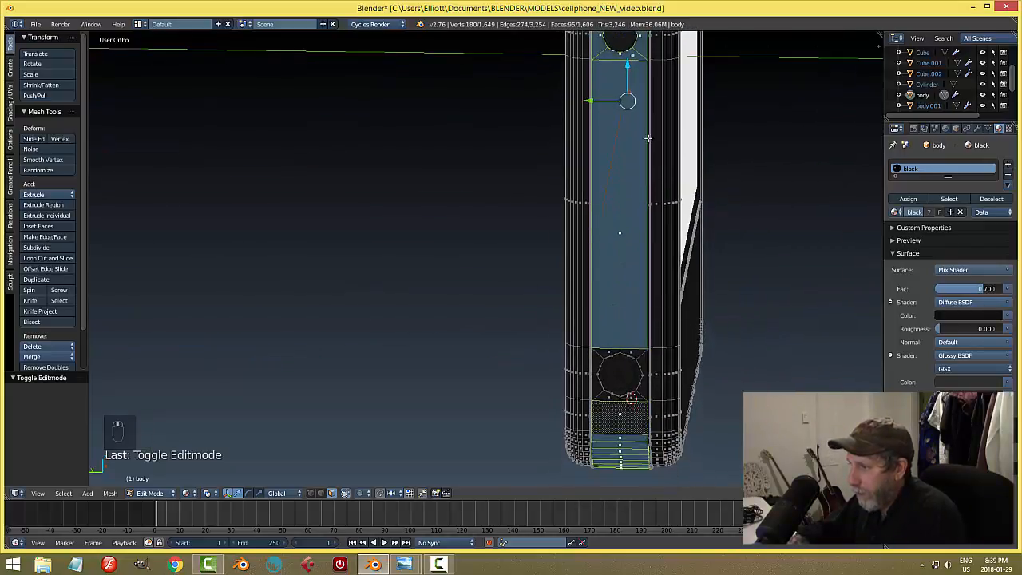
{"action": "key", "text": "c"}
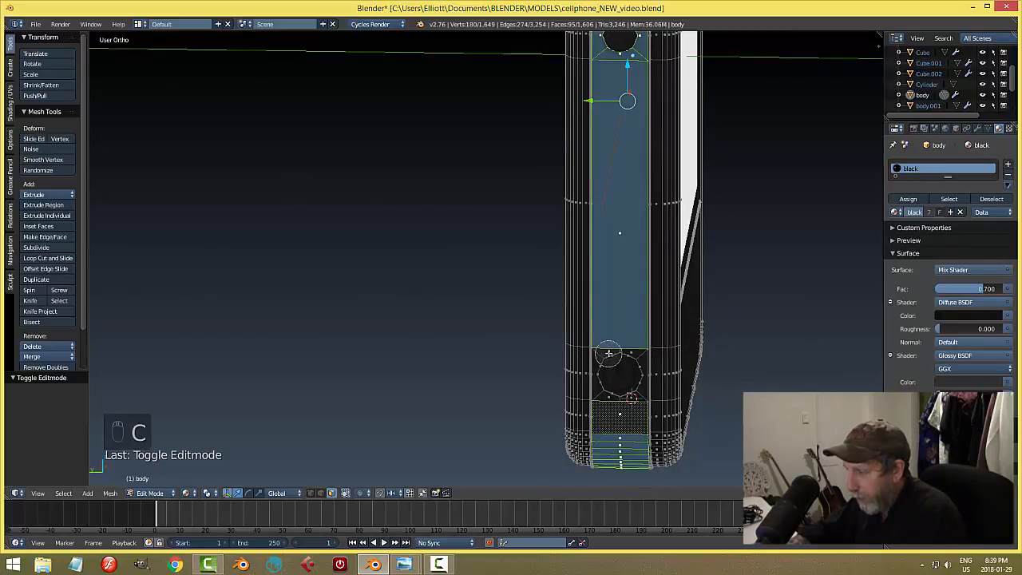
{"action": "left_click_drag", "start_coordinate": [612, 353], "coordinate": [613, 387]}
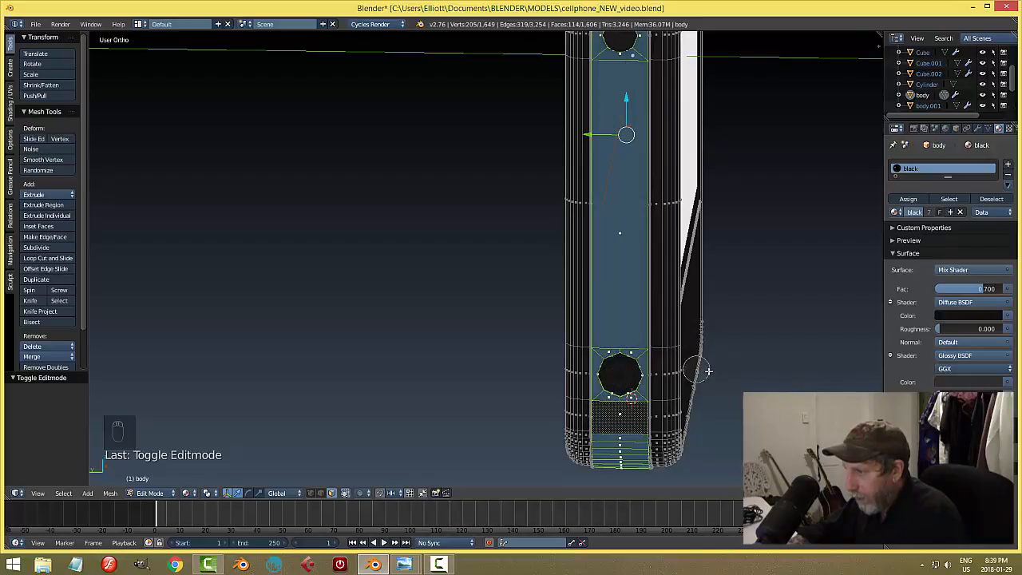
{"action": "right_click", "coordinate": [735, 354]}
Step: Add the faces around the connector opening at the phone's lower end to the selection with Circle Select
{"action": "mouse_move", "coordinate": [734, 354]}
{"action": "middle_mouse_down"}
{"action": "mouse_move", "coordinate": [684, 355]}
{"action": "mouse_move", "coordinate": [675, 360]}
{"action": "mouse_move", "coordinate": [690, 377]}
{"action": "mouse_move", "coordinate": [649, 259]}
{"action": "middle_mouse_up"}
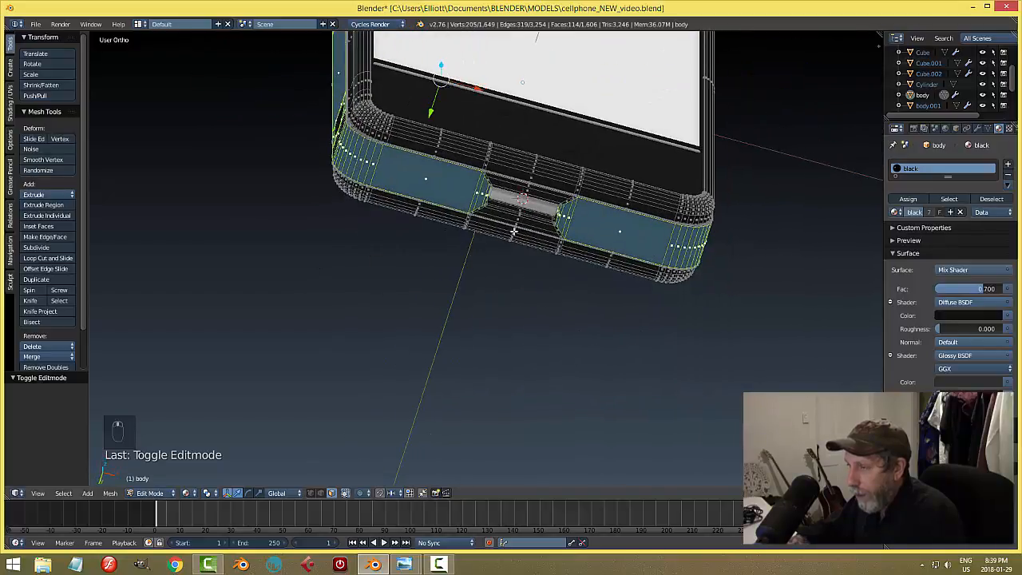
{"action": "scroll", "coordinate": [513, 231], "scroll_direction": "up", "scroll_amount": 3}
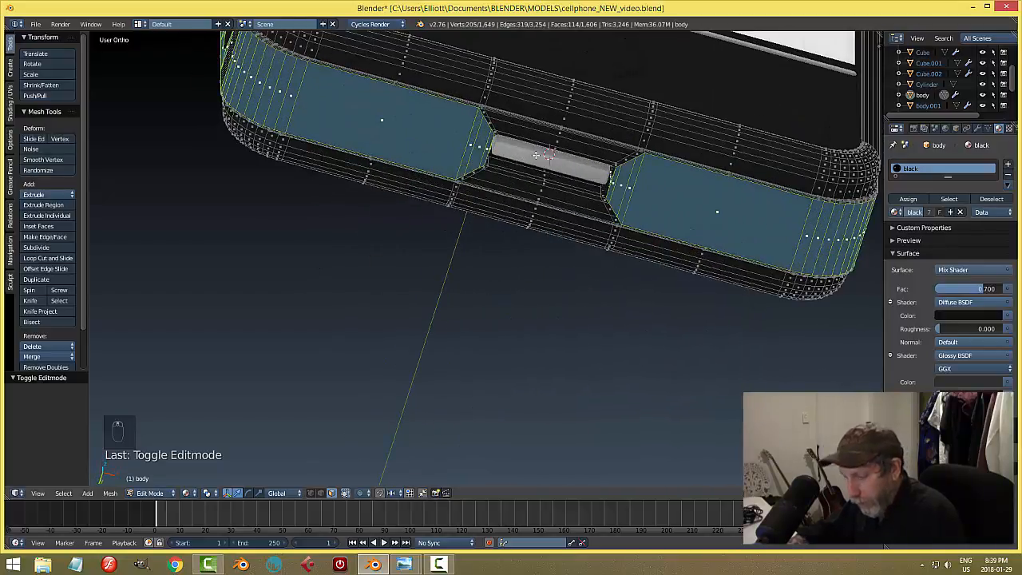
{"action": "key", "text": "c"}
{"action": "left_click", "coordinate": [495, 129]}
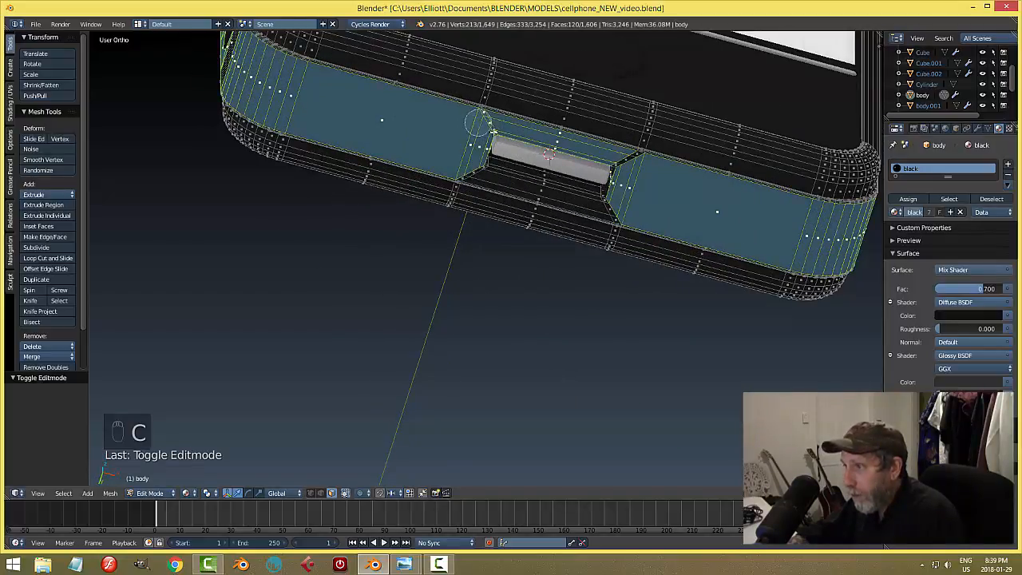
{"action": "mouse_move", "coordinate": [478, 122]}
{"action": "left_mouse_down"}
{"action": "mouse_move", "coordinate": [627, 156]}
{"action": "mouse_move", "coordinate": [629, 172]}
{"action": "mouse_move", "coordinate": [613, 206]}
{"action": "mouse_move", "coordinate": [607, 179]}
{"action": "mouse_move", "coordinate": [606, 192]}
{"action": "mouse_move", "coordinate": [478, 168]}
{"action": "left_mouse_up"}
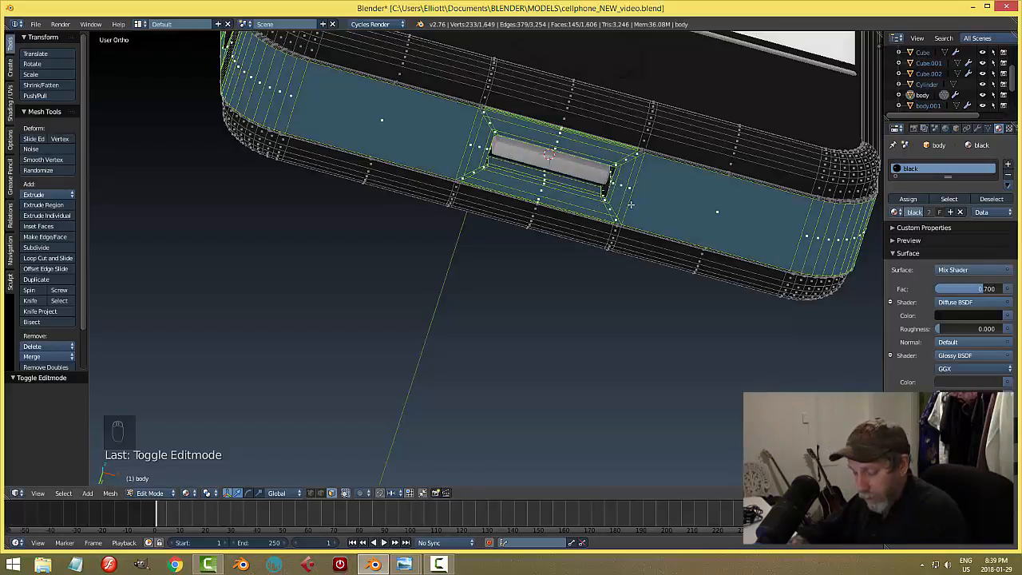
Step: Clear the body's current face selection and, in face select mode, select only the large flat back face
{"action": "middle_click_drag", "start_coordinate": [598, 186], "coordinate": [583, 171]}
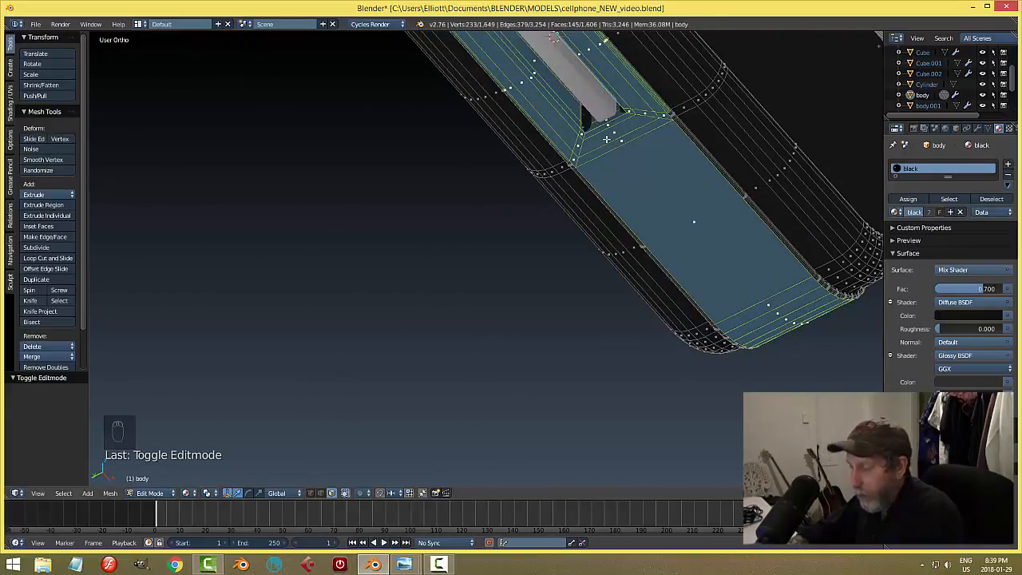
{"action": "key", "text": "a"}
{"action": "key", "text": "Tab"}
{"action": "middle_click_drag", "start_coordinate": [607, 151], "coordinate": [642, 212]}
{"action": "key", "text": "Tab"}
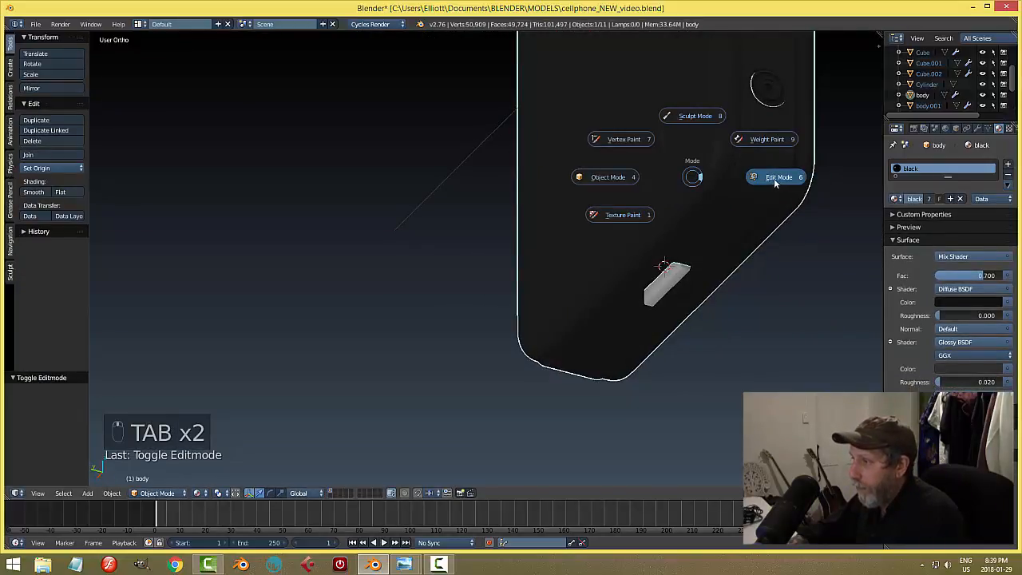
{"action": "left_click", "coordinate": [774, 177]}
{"action": "key", "text": "ctrl+Tab"}
{"action": "left_click", "coordinate": [667, 174]}
{"action": "right_click", "coordinate": [646, 141]}
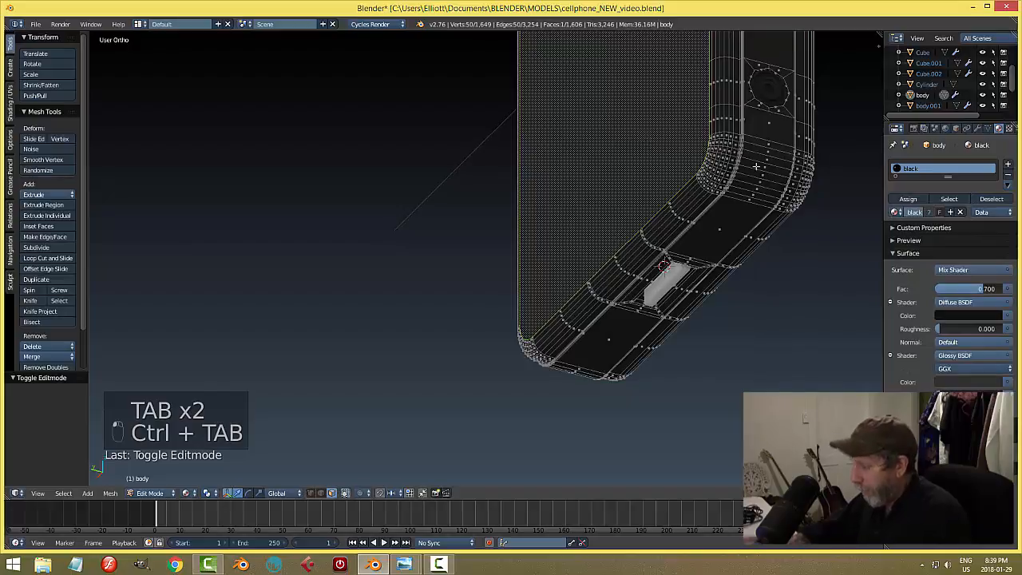
Step: Grow the selection from the back face across the rounded back edge, shrink it by one ring, and hide the selected faces
{"action": "key", "text": "ctrl+KP_Add"}
{"action": "key", "text": "ctrl+KP_Add"}
{"action": "key", "text": "ctrl+KP_Add"}
{"action": "key", "text": "ctrl+KP_Add"}
{"action": "key", "text": "ctrl+KP_Add"}
{"action": "key", "text": "ctrl+KP_Add"}
{"action": "key", "text": "ctrl+KP_Add"}
{"action": "key", "text": "ctrl+KP_Add"}
{"action": "key", "text": "ctrl+KP_Add"}
{"action": "key", "text": "ctrl+KP_Add"}
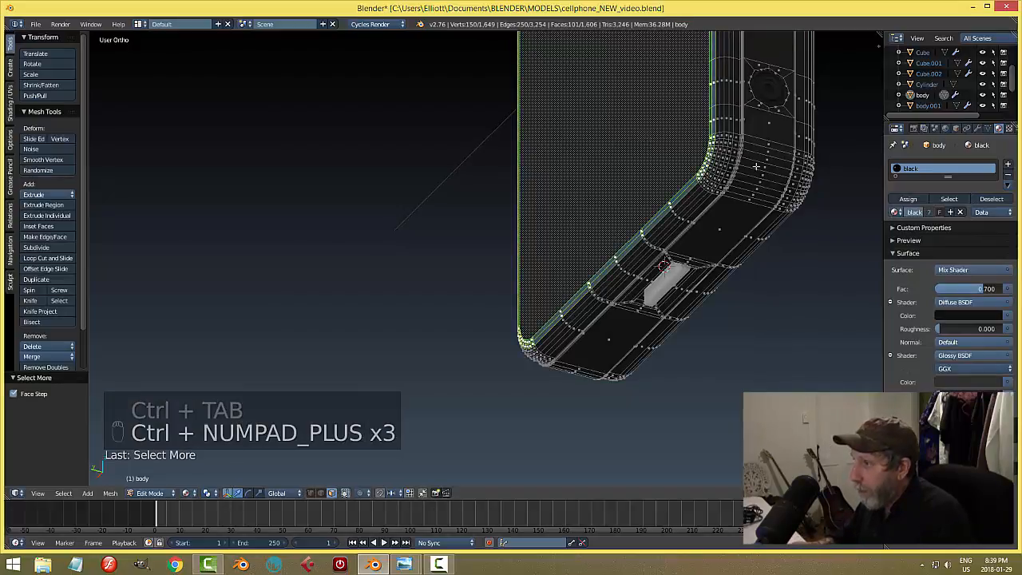
{"action": "key", "text": "ctrl+KP_Add"}
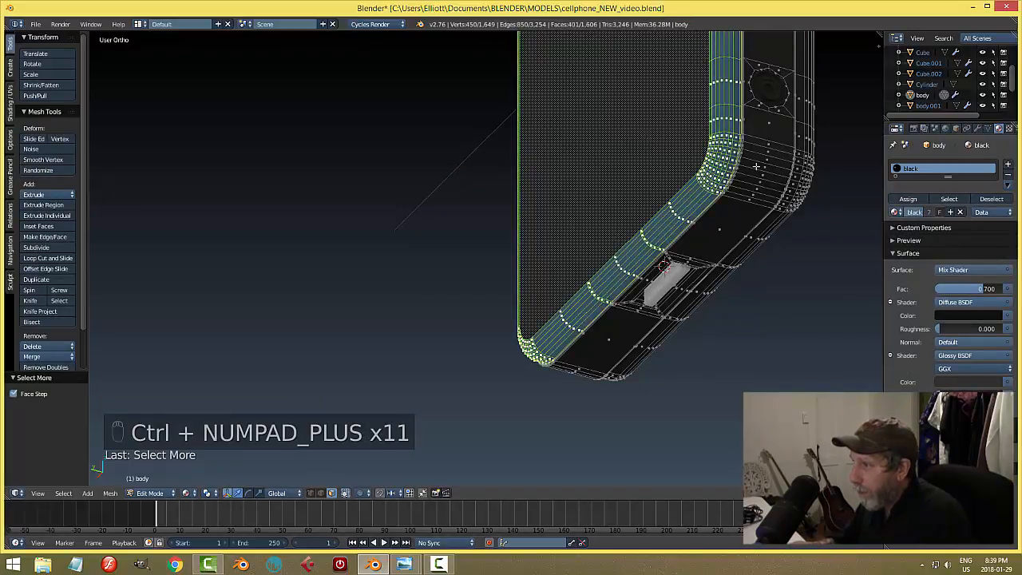
{"action": "key", "text": "ctrl+KP_Subtract"}
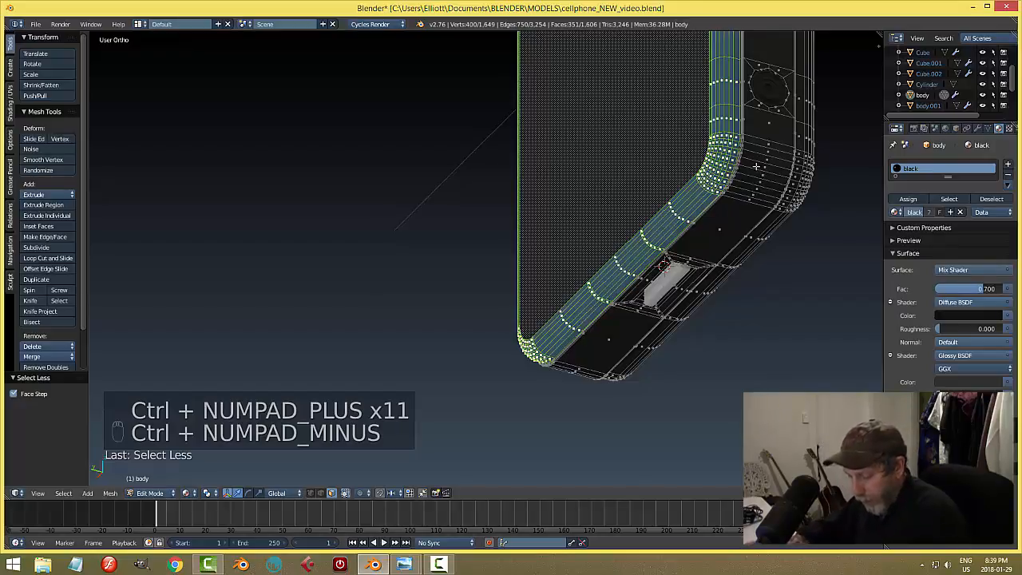
{"action": "key", "text": "h"}
Step: Select a face loop on the front rounded edge near the side band, widen it to the adjacent rings, and hide those faces
{"action": "middle_click_drag", "start_coordinate": [759, 222], "coordinate": [658, 246]}
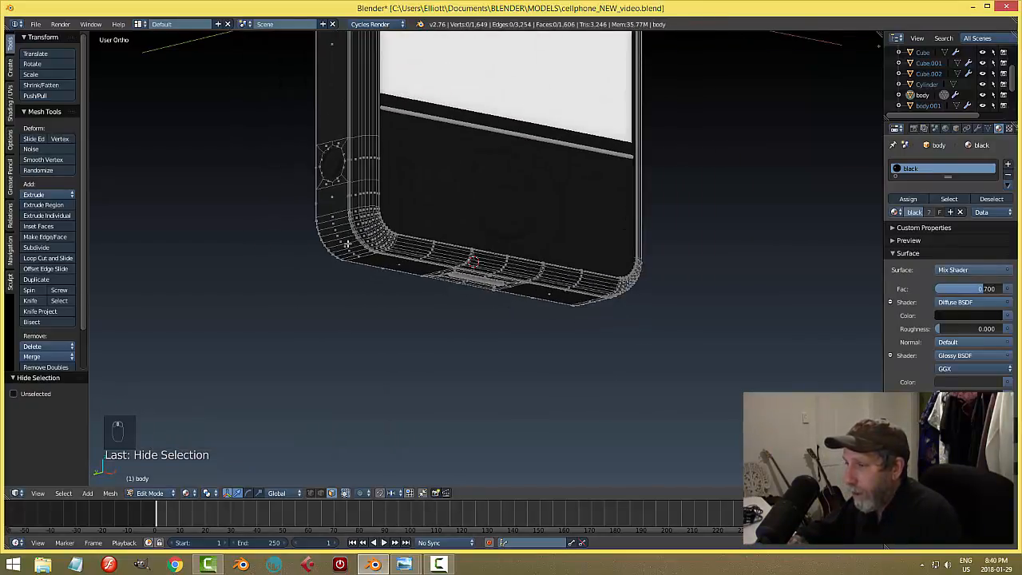
{"action": "scroll", "coordinate": [363, 245], "scroll_direction": "up", "scroll_amount": 1}
{"action": "scroll", "coordinate": [357, 206], "scroll_direction": "up", "scroll_amount": 3}
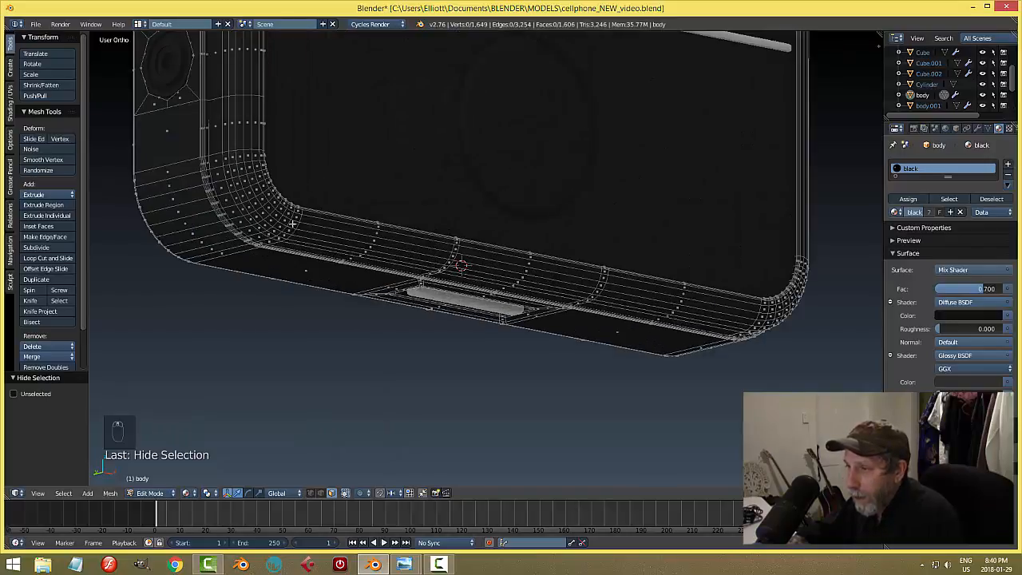
{"action": "left_click", "coordinate": [216, 152], "text": "alt"}
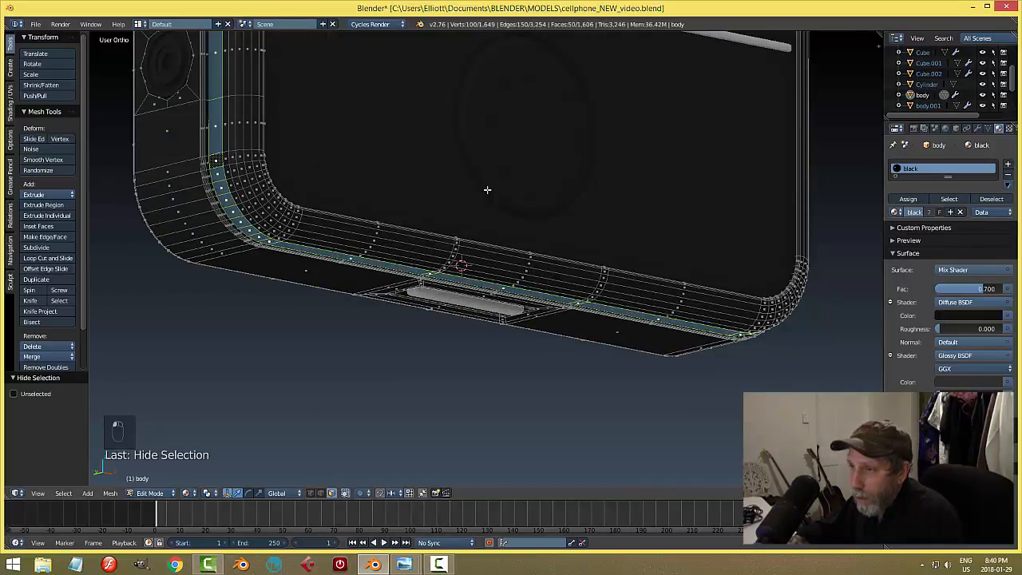
{"action": "key", "text": "ctrl+KP_Add"}
{"action": "key", "text": "ctrl+KP_Add"}
{"action": "key", "text": "ctrl+KP_Add"}
{"action": "key", "text": "ctrl+KP_Add"}
{"action": "key", "text": "ctrl+KP_Add"}
{"action": "key", "text": "ctrl+KP_Add"}
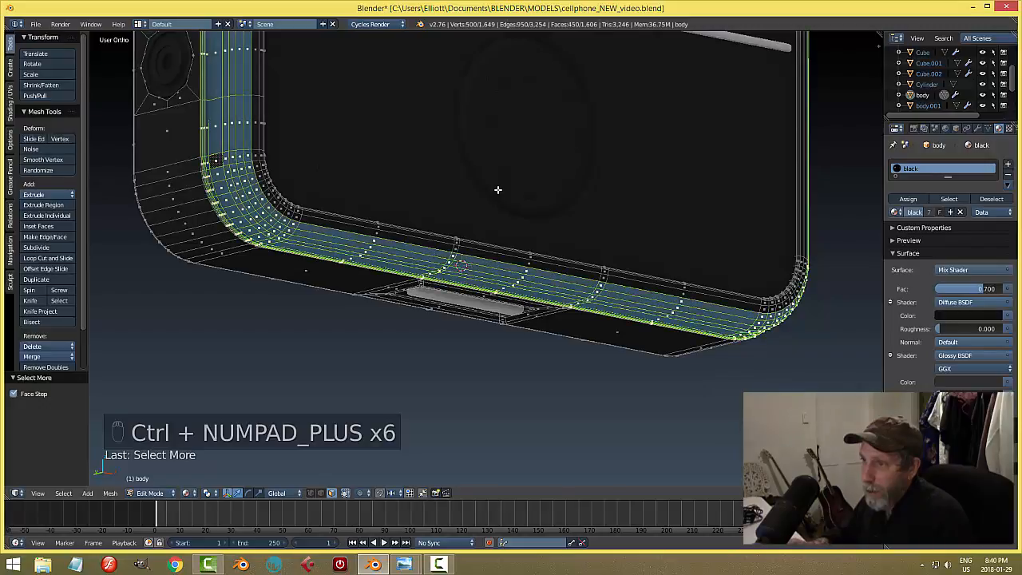
{"action": "key", "text": "ctrl+KP_Subtract"}
{"action": "key", "text": "ctrl+KP_Subtract"}
{"action": "key", "text": "ctrl+KP_Subtract"}
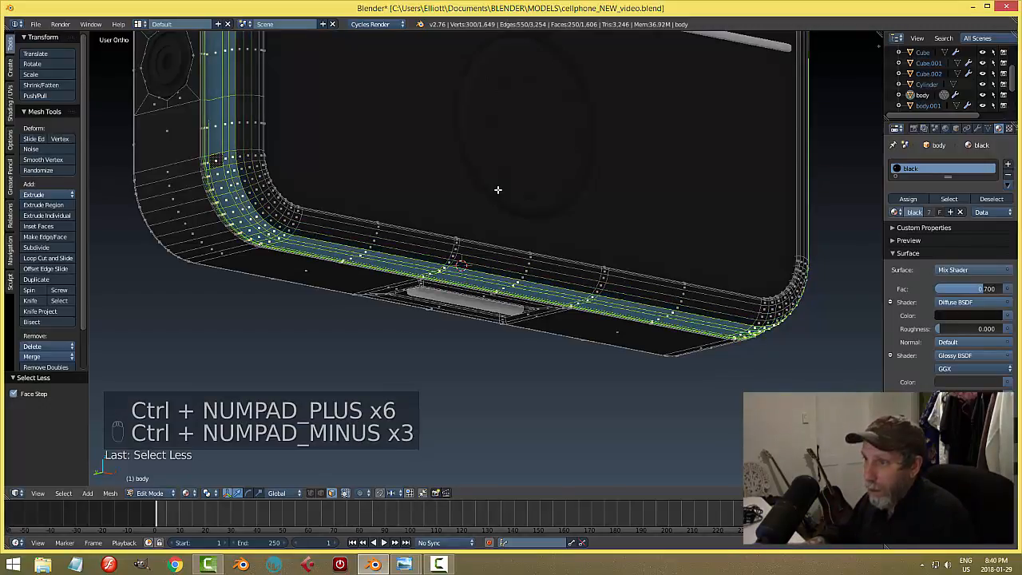
{"action": "key", "text": "ctrl+KP_Subtract"}
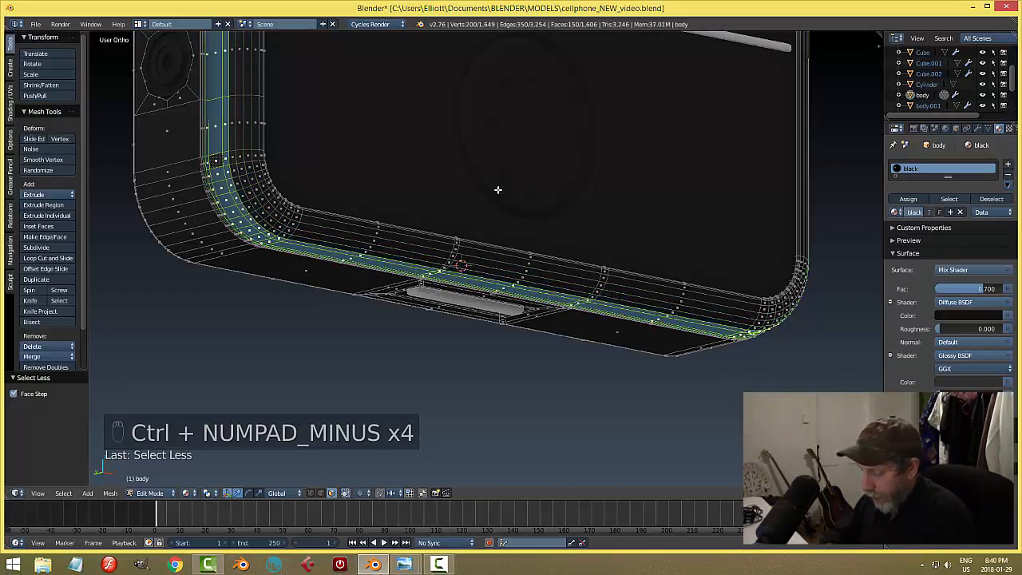
{"action": "key", "text": "h"}
Step: Select the outermost remaining loop of the front rounded edge, grow it over the rest of the front faces, and hide them
{"action": "scroll", "coordinate": [215, 207], "scroll_direction": "up", "scroll_amount": 1}
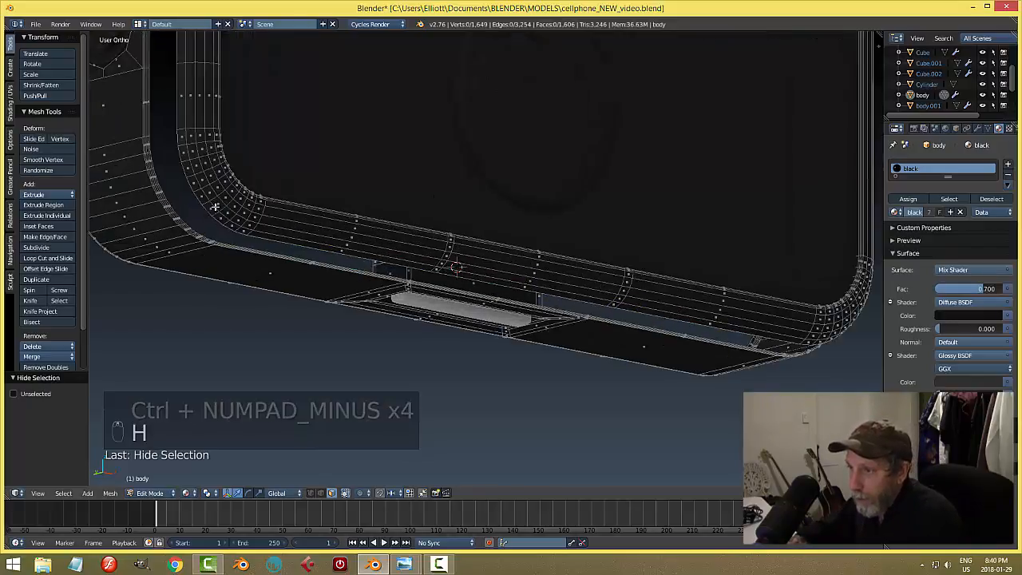
{"action": "scroll", "coordinate": [215, 207], "scroll_direction": "up", "scroll_amount": 1}
{"action": "right_click", "coordinate": [383, 207], "text": "alt"}
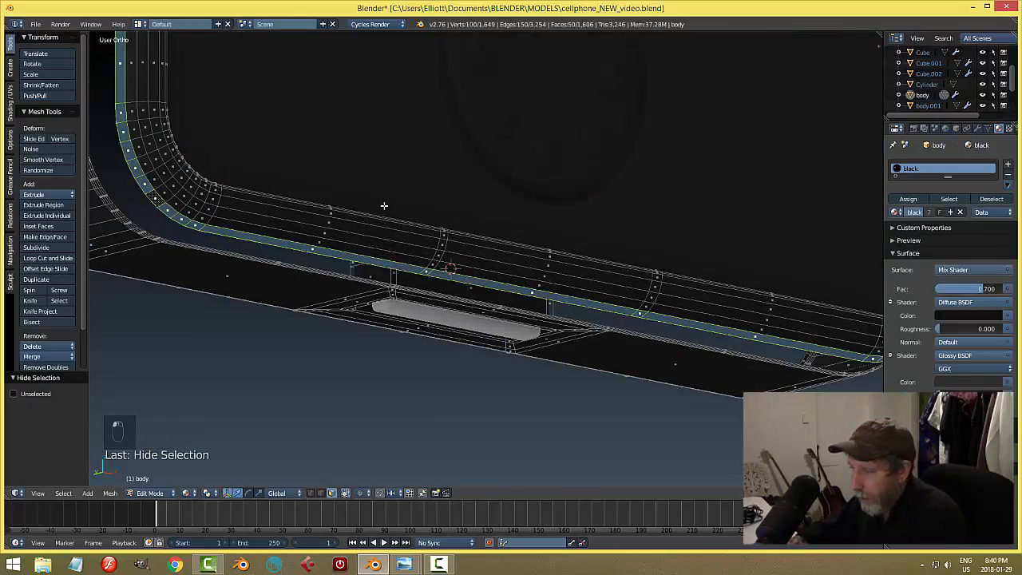
{"action": "key", "text": "ctrl+KP_Add"}
{"action": "key", "text": "ctrl+KP_Add"}
{"action": "key", "text": "ctrl+KP_Add"}
{"action": "key", "text": "ctrl+KP_Add"}
{"action": "key", "text": "ctrl+KP_Add"}
{"action": "key", "text": "ctrl+KP_Add"}
{"action": "key", "text": "ctrl+KP_Add"}
{"action": "key", "text": "ctrl+KP_Add"}
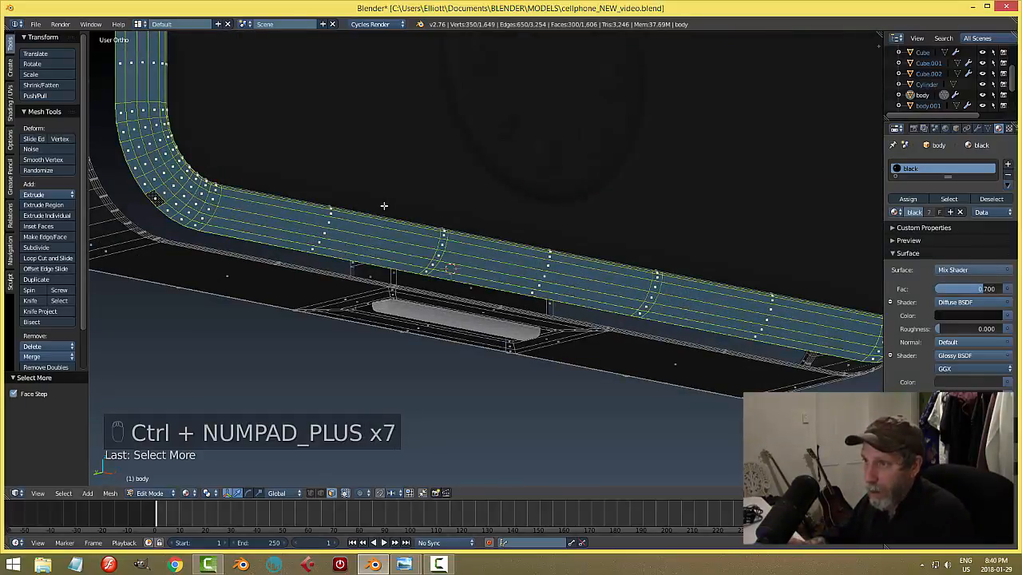
{"action": "key", "text": "ctrl+KP_Add"}
{"action": "key", "text": "ctrl+KP_Add"}
{"action": "key", "text": "ctrl+KP_Add"}
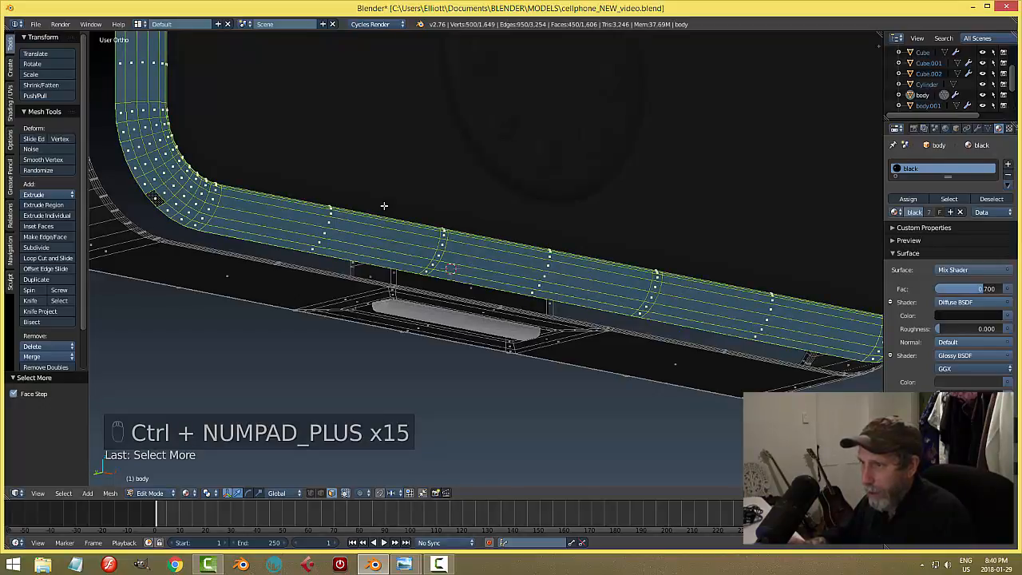
{"action": "key", "text": "h"}
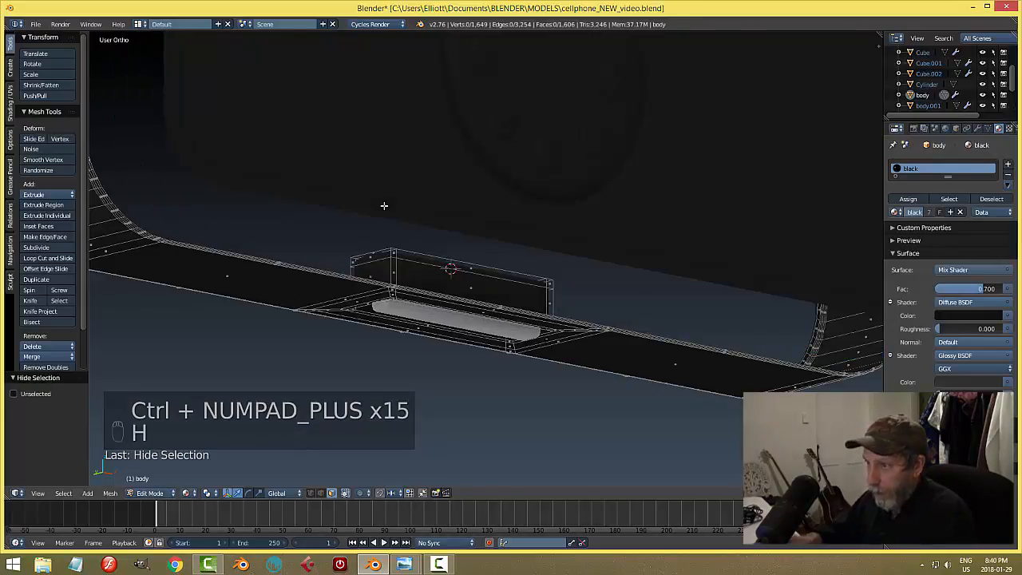
Step: Select all the remaining visible side band faces and assign them the silver material in a new material slot
{"action": "scroll", "coordinate": [349, 203], "scroll_direction": "down", "scroll_amount": 2}
{"action": "scroll", "coordinate": [491, 251], "scroll_direction": "down", "scroll_amount": 2}
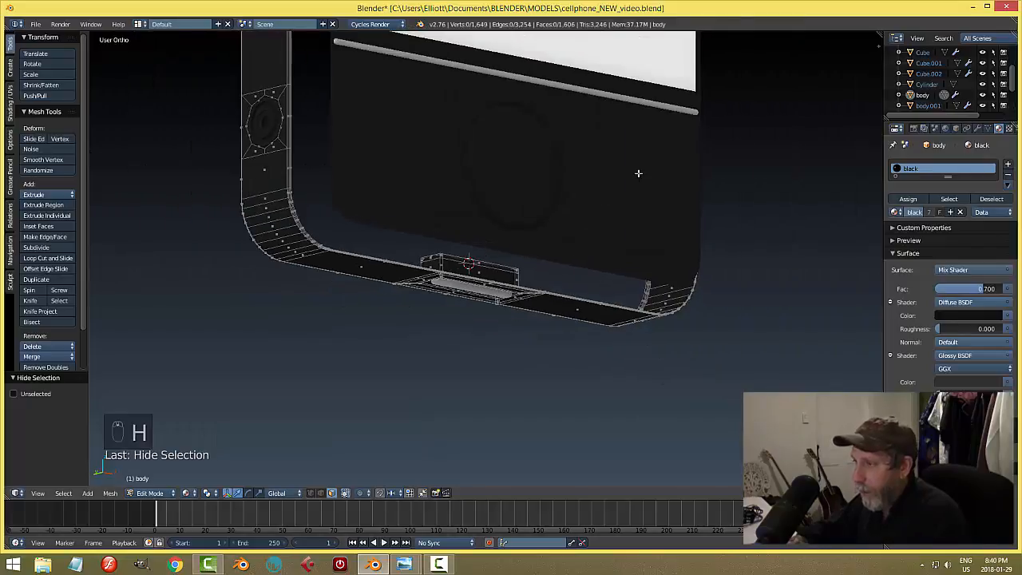
{"action": "middle_click_drag", "start_coordinate": [680, 180], "coordinate": [566, 231]}
{"action": "key", "text": "a"}
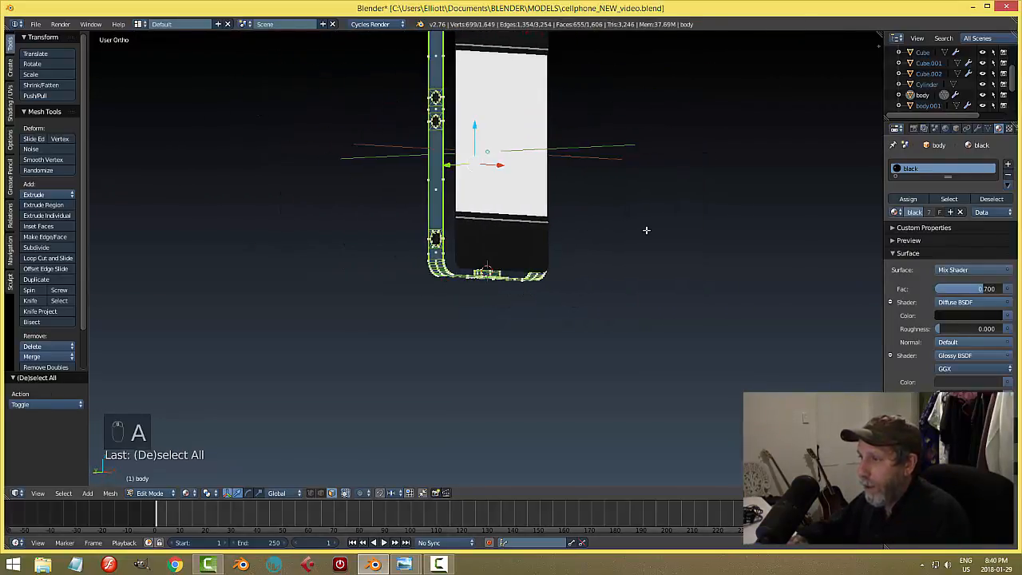
{"action": "middle_click_drag", "start_coordinate": [646, 230], "coordinate": [516, 242]}
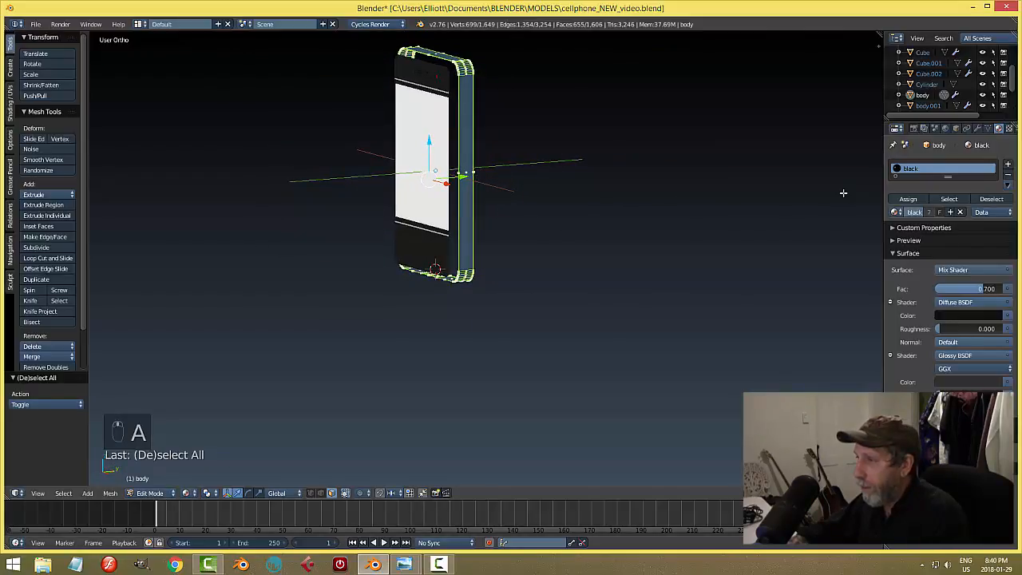
{"action": "left_click", "coordinate": [1008, 164]}
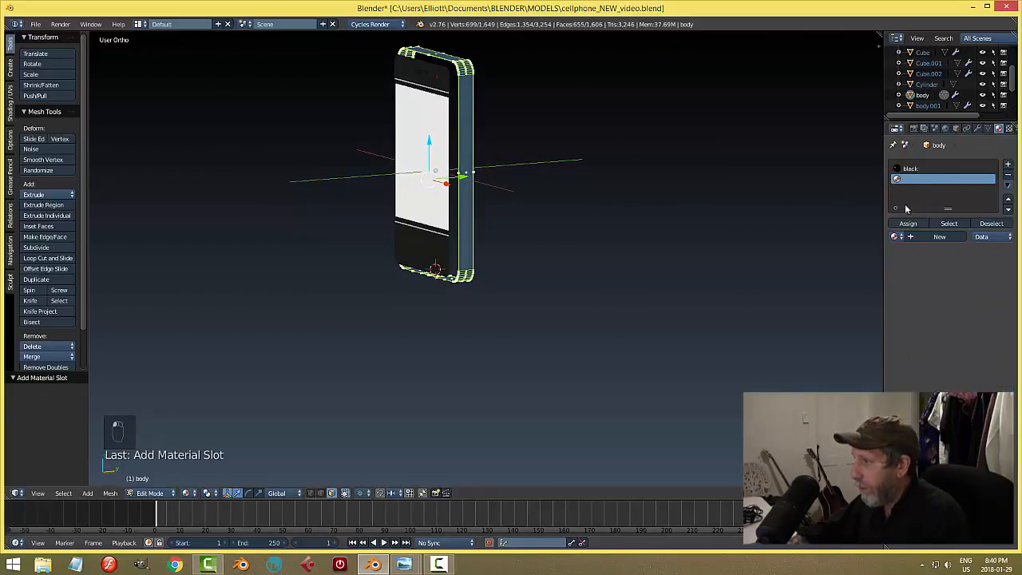
{"action": "left_click", "coordinate": [895, 236]}
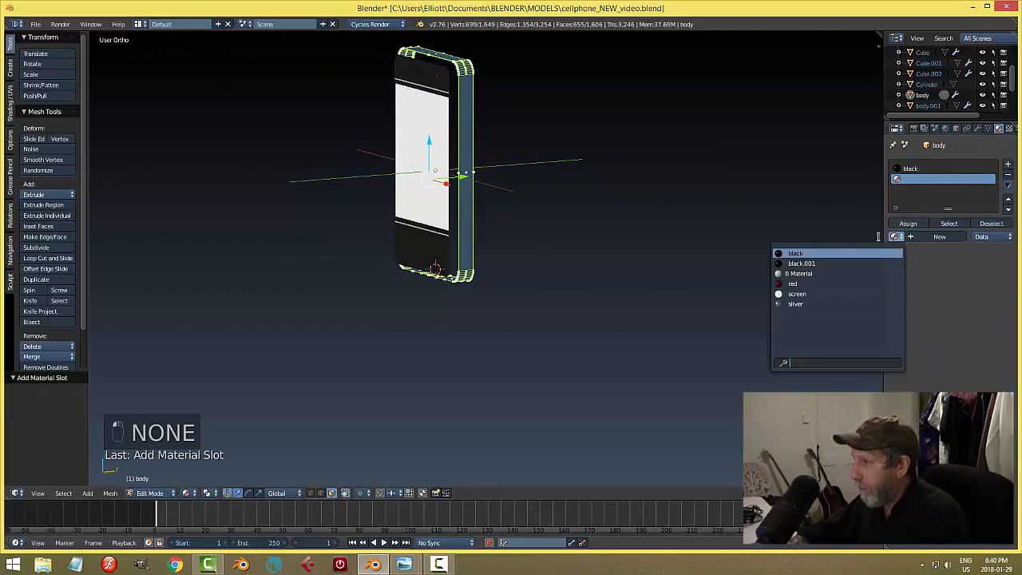
{"action": "left_click", "coordinate": [814, 303]}
{"action": "left_click", "coordinate": [908, 224]}
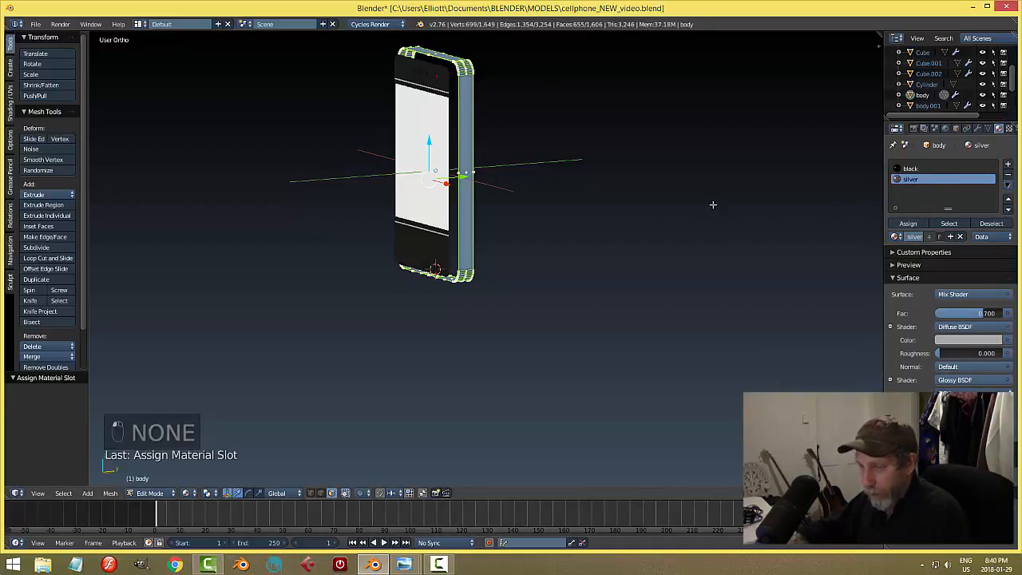
Step: Reveal the body's hidden faces, return to Object Mode with nothing selected, and save the file
{"action": "key", "text": "a"}
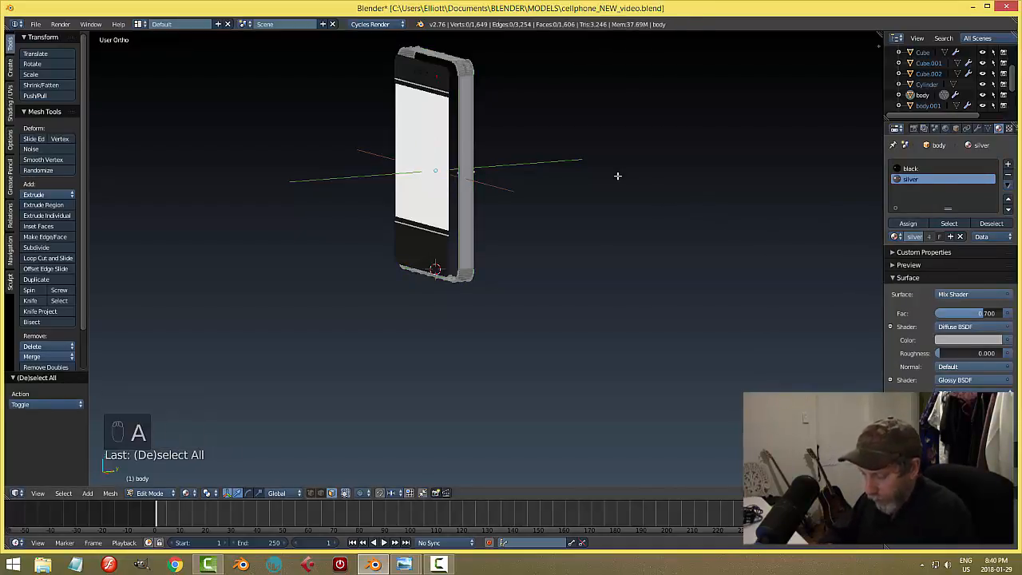
{"action": "key", "text": "alt+h"}
{"action": "key", "text": "Tab"}
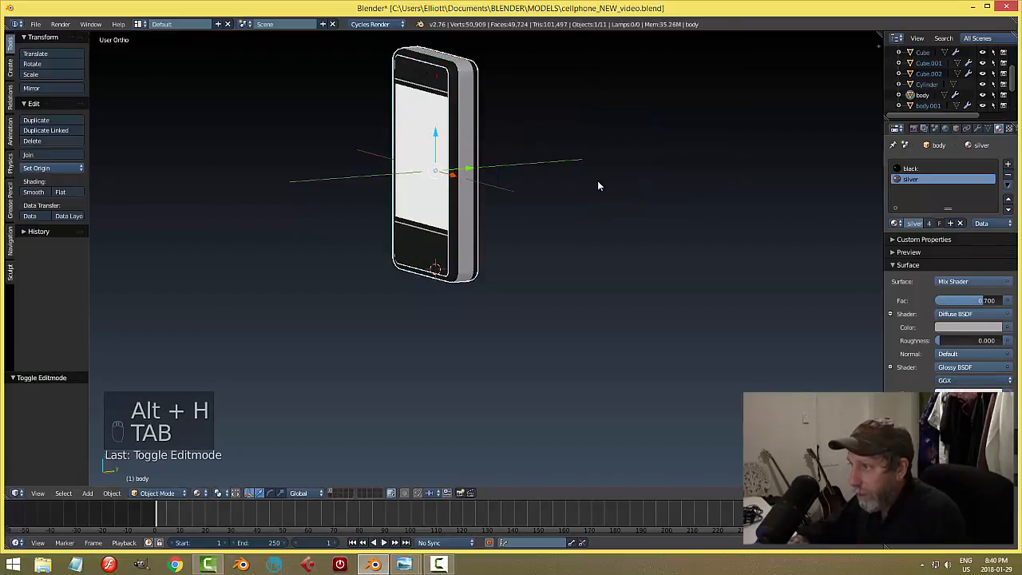
{"action": "key", "text": "a"}
{"action": "middle_click_drag", "start_coordinate": [527, 168], "coordinate": [594, 157]}
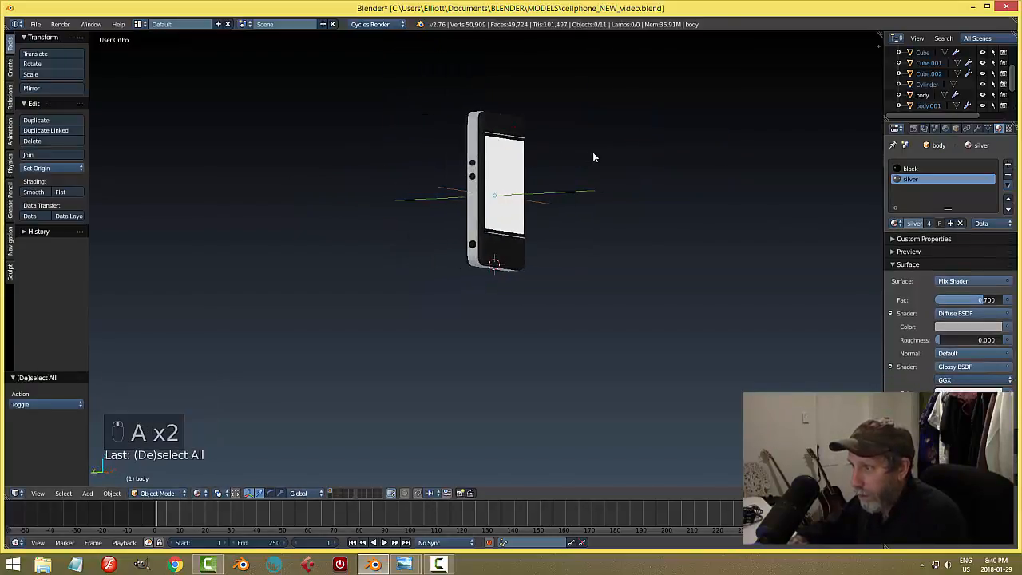
{"action": "key", "text": "ctrl+s"}
Step: Hide the round home button object on the lower front of the phone
{"action": "scroll", "coordinate": [585, 177], "scroll_direction": "up", "scroll_amount": 5}
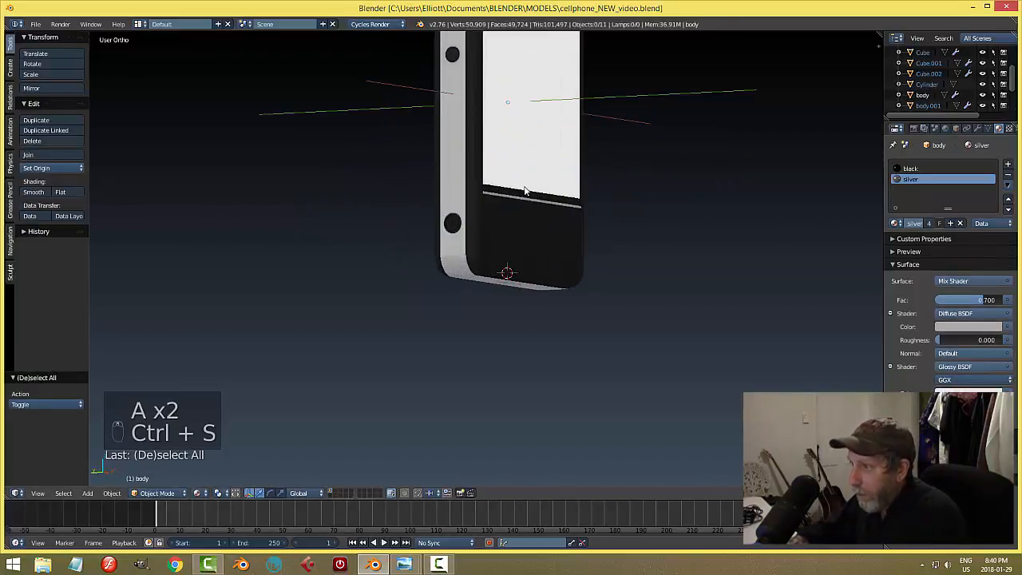
{"action": "middle_click_drag", "start_coordinate": [491, 254], "coordinate": [628, 221]}
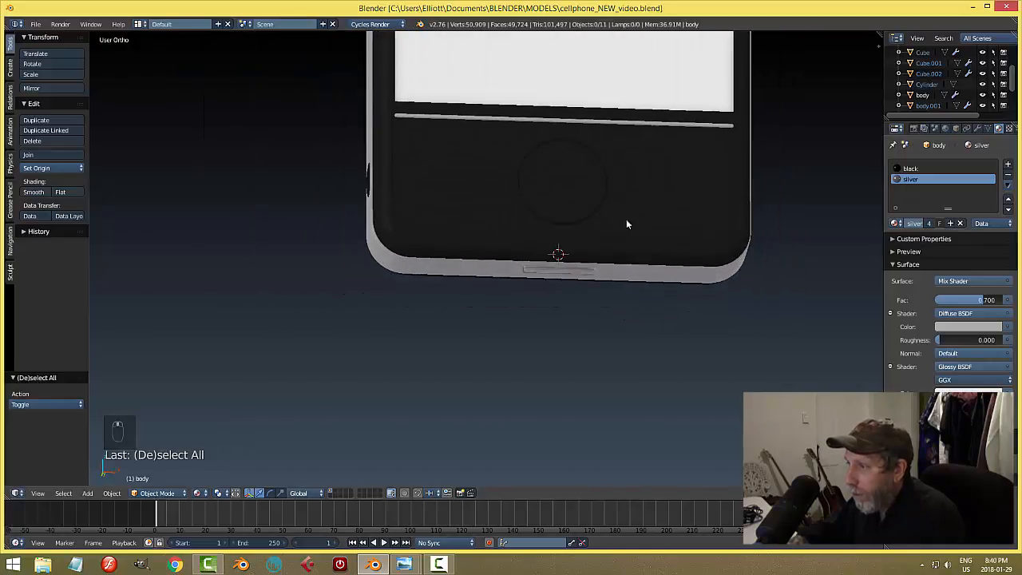
{"action": "right_click", "coordinate": [591, 197]}
{"action": "key", "text": "h"}
Step: In the front panel's Edit Mode, select the floor of the round home button recess and grow the selection over its walls and rim
{"action": "scroll", "coordinate": [602, 205], "scroll_direction": "up", "scroll_amount": 2}
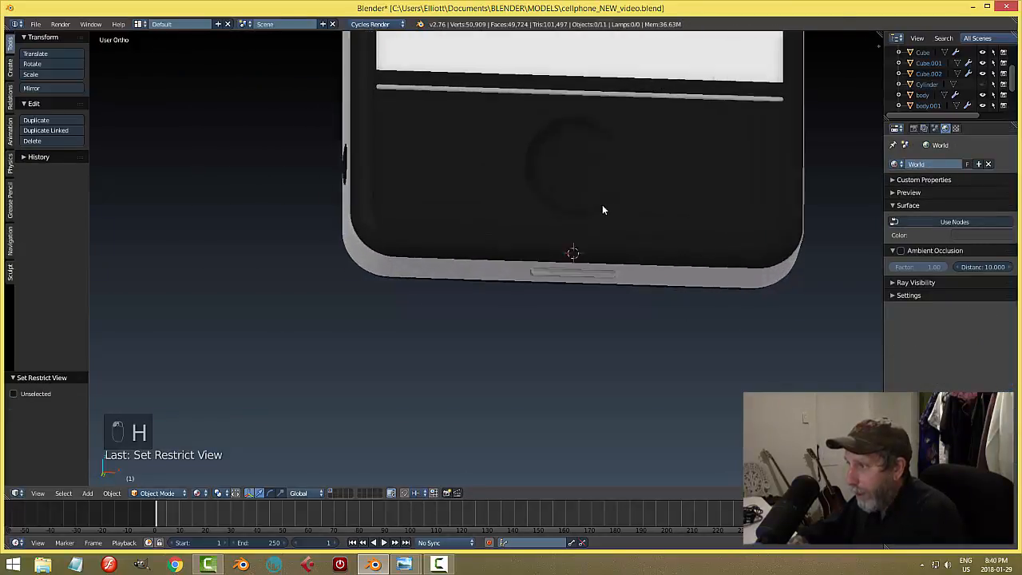
{"action": "key", "text": "Tab"}
{"action": "left_click", "coordinate": [705, 175]}
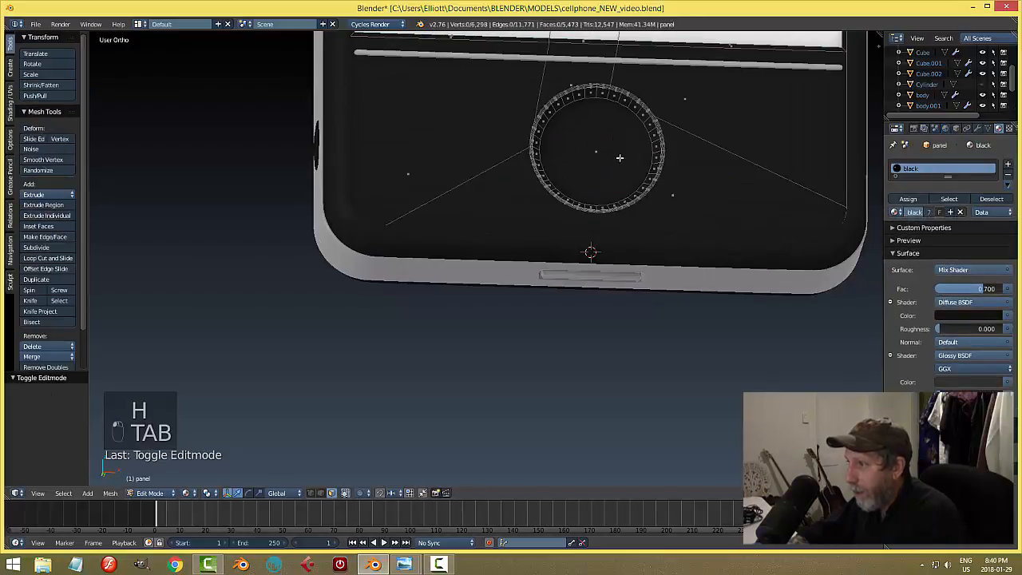
{"action": "key", "text": "ctrl+KP_Add"}
{"action": "key", "text": "ctrl+KP_Add"}
{"action": "key", "text": "ctrl+KP_Add"}
{"action": "key", "text": "ctrl+KP_Add"}
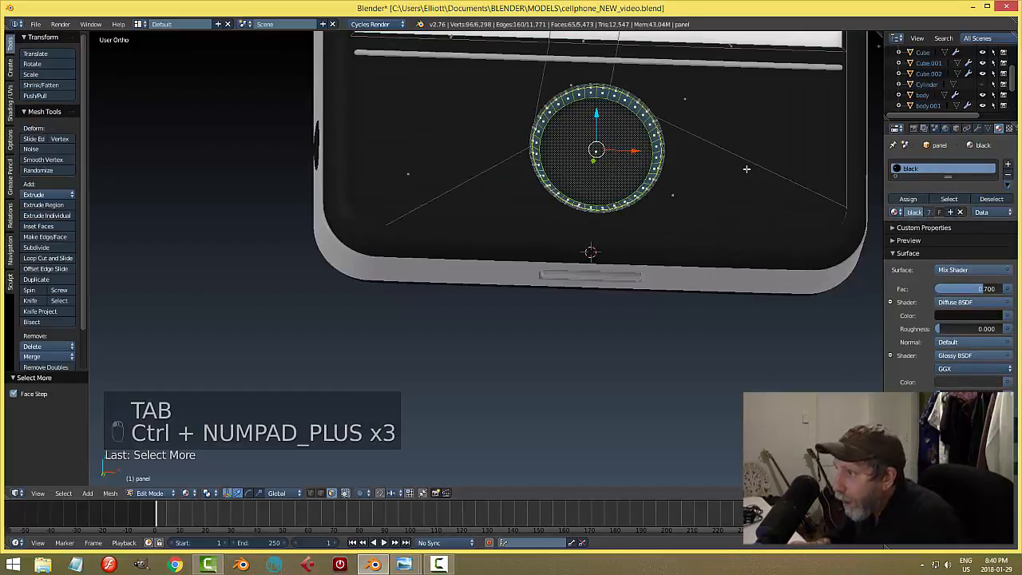
{"action": "key", "text": "ctrl+KP_Add"}
{"action": "key", "text": "ctrl+KP_Add"}
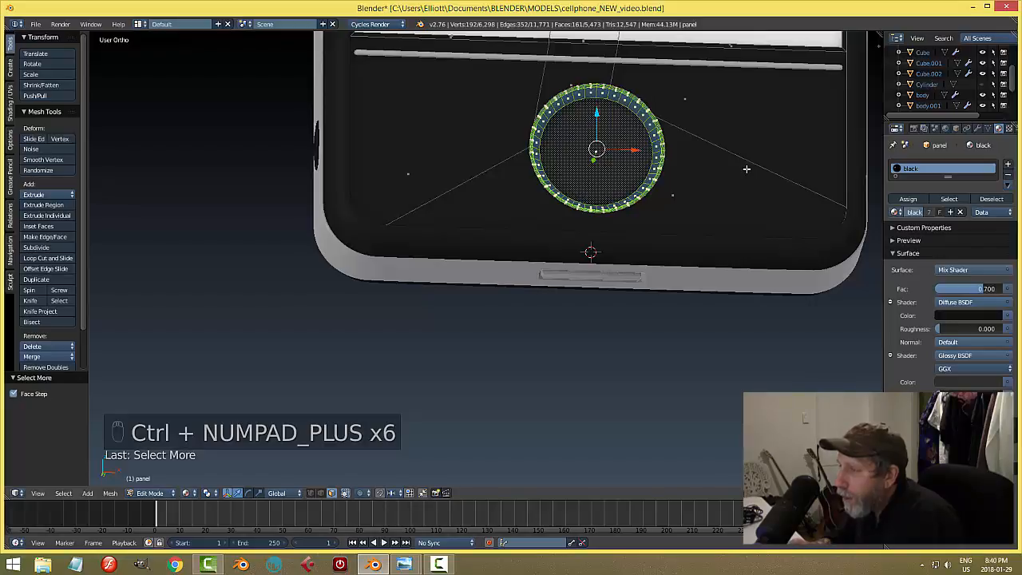
Step: Assign the silver material to the selected home button recess faces through a new material slot on the panel
{"action": "left_click", "coordinate": [1008, 165]}
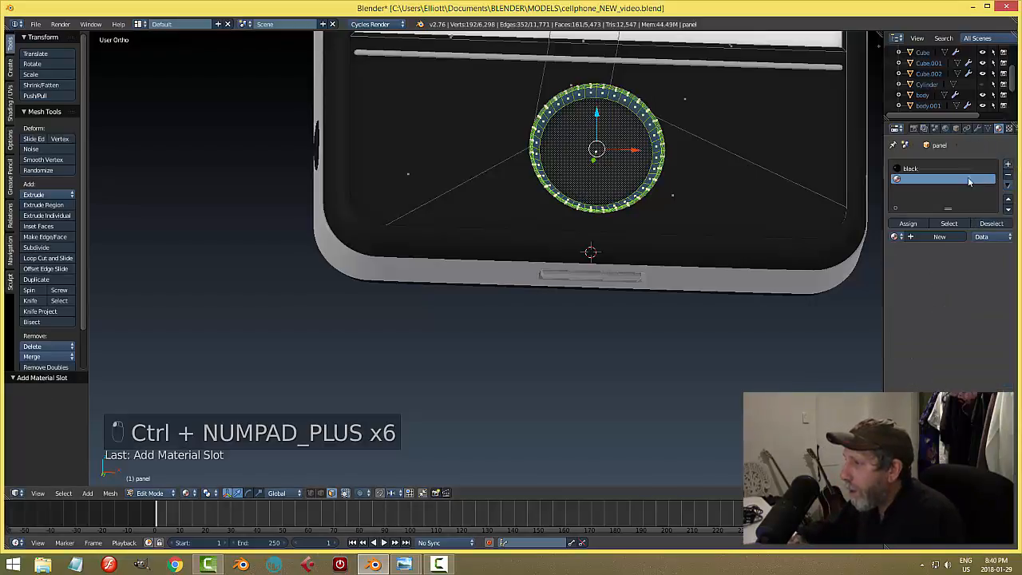
{"action": "left_click", "coordinate": [896, 236]}
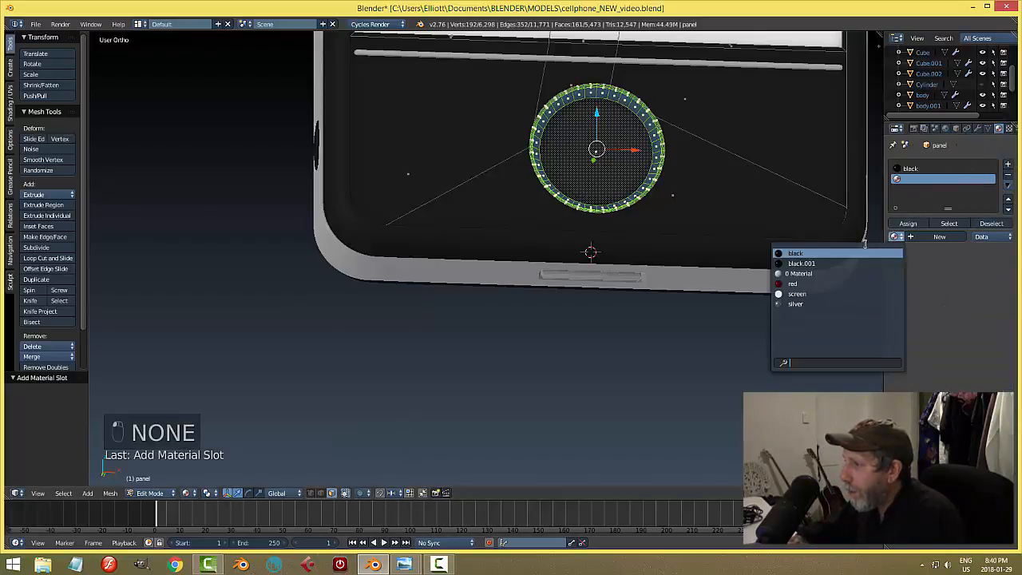
{"action": "left_click", "coordinate": [796, 303]}
{"action": "left_click", "coordinate": [908, 223]}
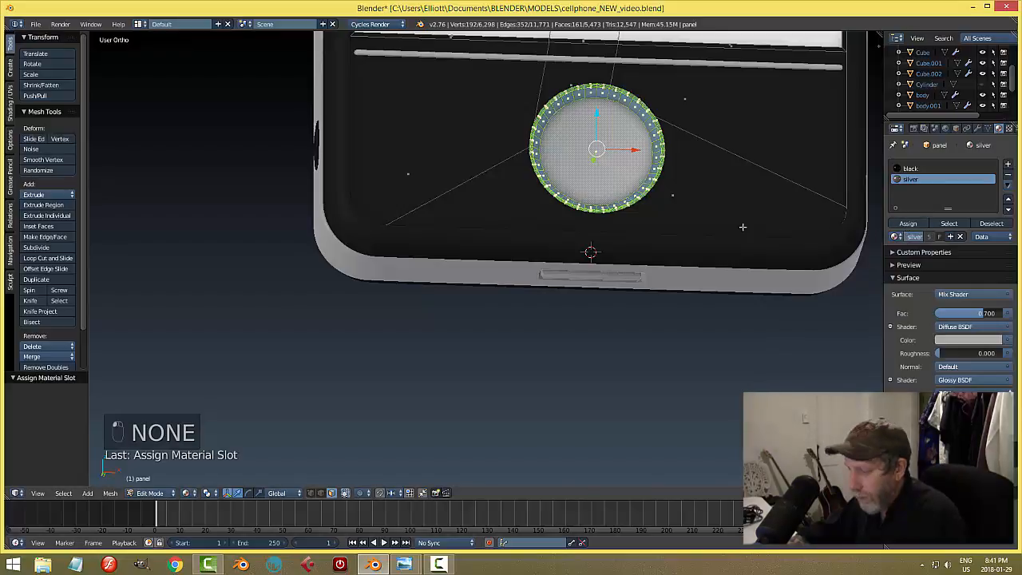
Step: Return the front panel to Object Mode, reveal the hidden home button, and deselect everything
{"action": "key", "text": "a"}
{"action": "key", "text": "Tab"}
{"action": "left_click", "coordinate": [663, 227]}
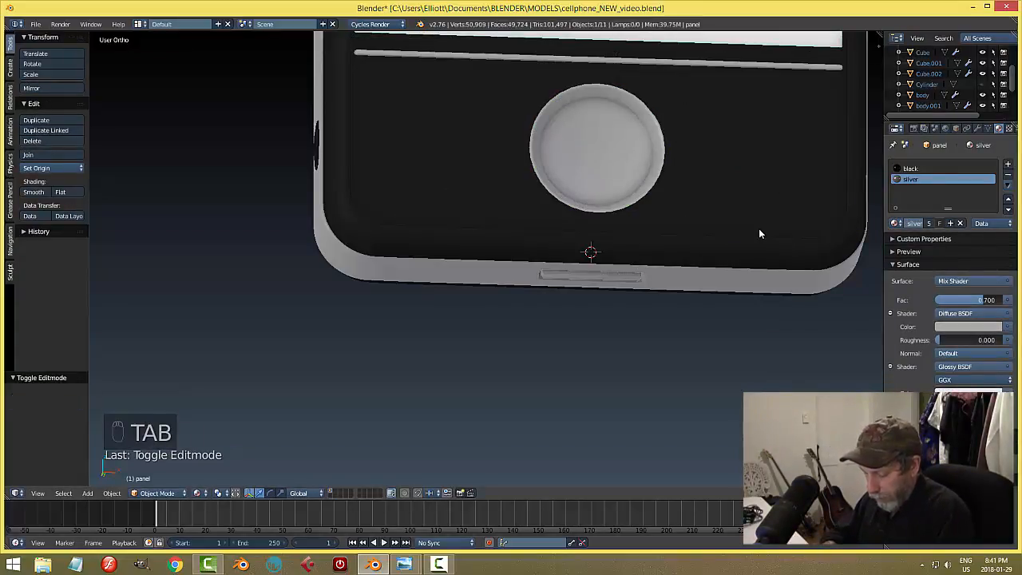
{"action": "key", "text": "alt+h"}
{"action": "key", "text": "a"}
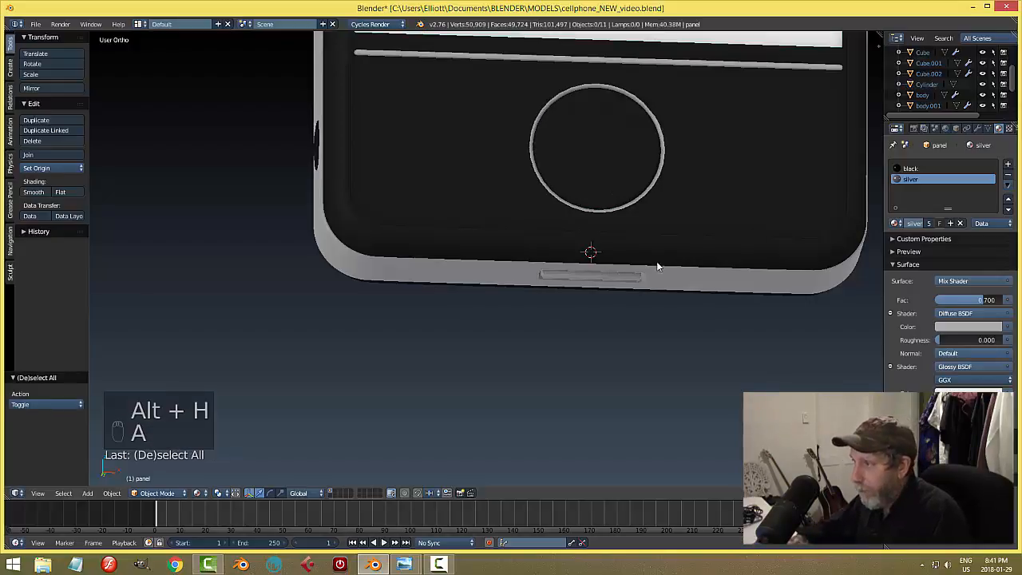
Step: Add a second material slot holding the black material to the connector object on the phone's lower edge
{"action": "scroll", "coordinate": [639, 267], "scroll_direction": "down", "scroll_amount": 2}
{"action": "middle_click_drag", "start_coordinate": [606, 276], "coordinate": [602, 256]}
{"action": "right_click", "coordinate": [579, 233]}
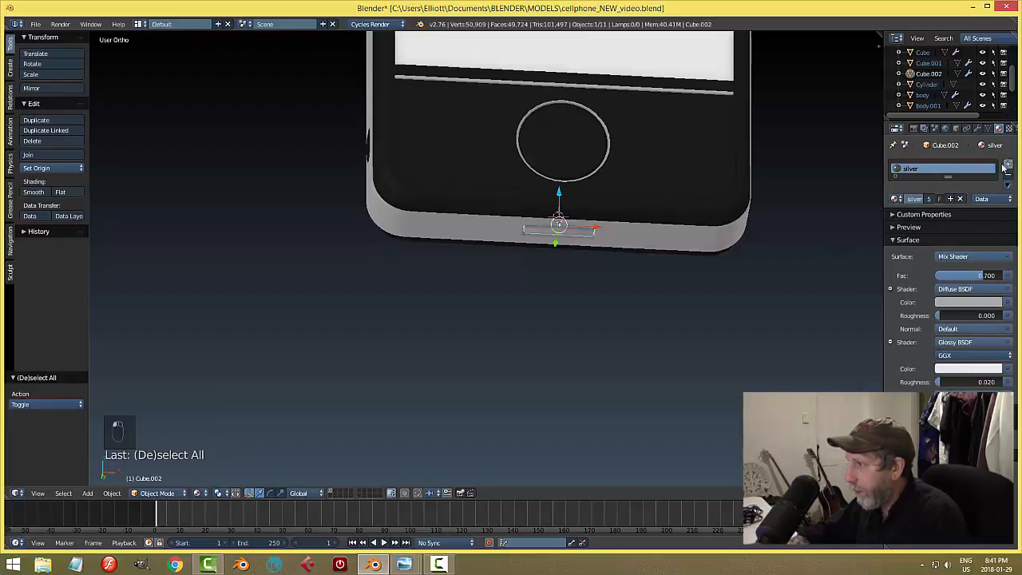
{"action": "left_click", "coordinate": [1006, 164]}
{"action": "left_click", "coordinate": [895, 224]}
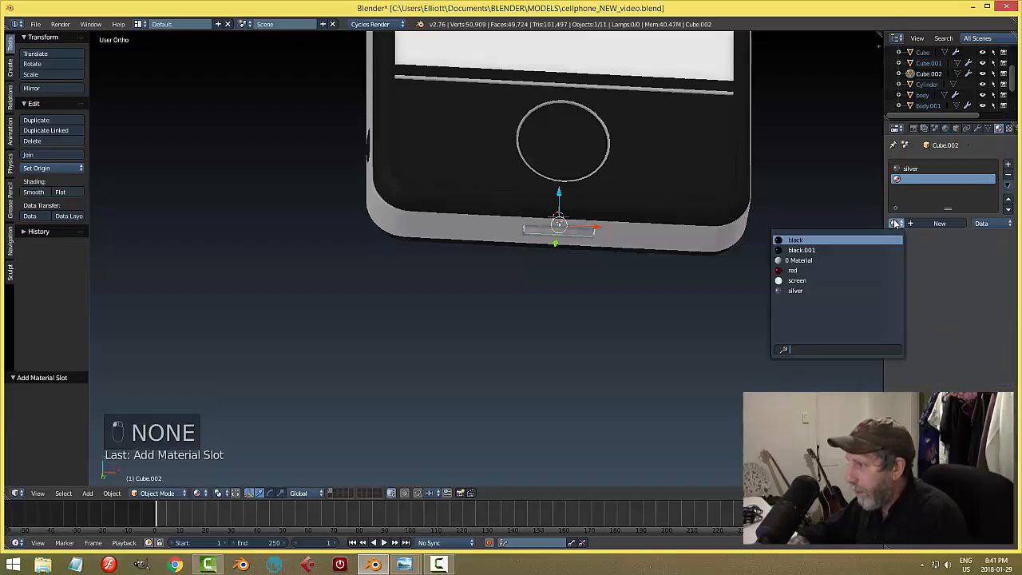
{"action": "left_click", "coordinate": [823, 242]}
Step: Assign the black material to all faces of the connector in Edit Mode and return to Object Mode
{"action": "key", "text": "Tab"}
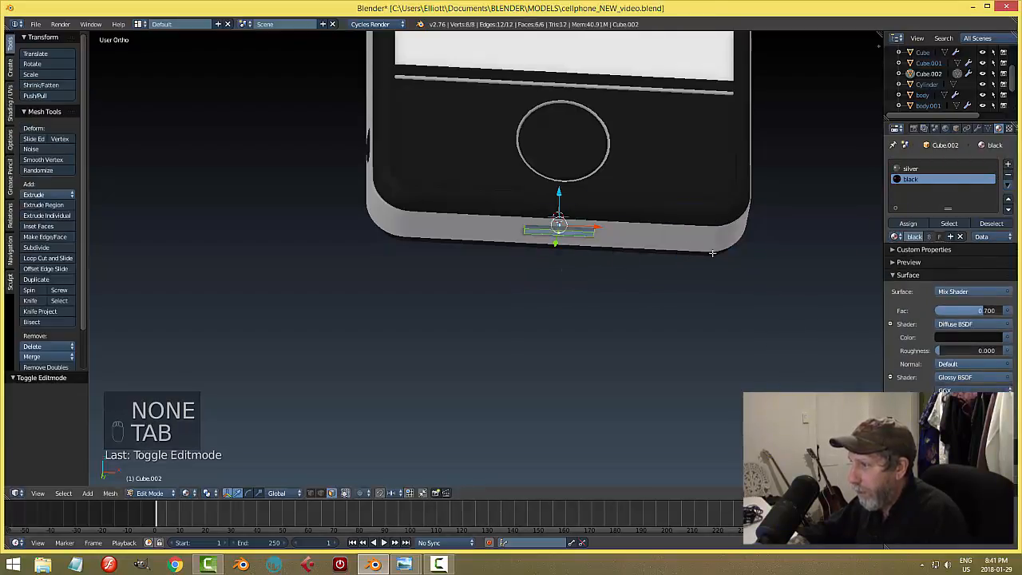
{"action": "key", "text": "a"}
{"action": "key", "text": "a"}
{"action": "key", "text": "a"}
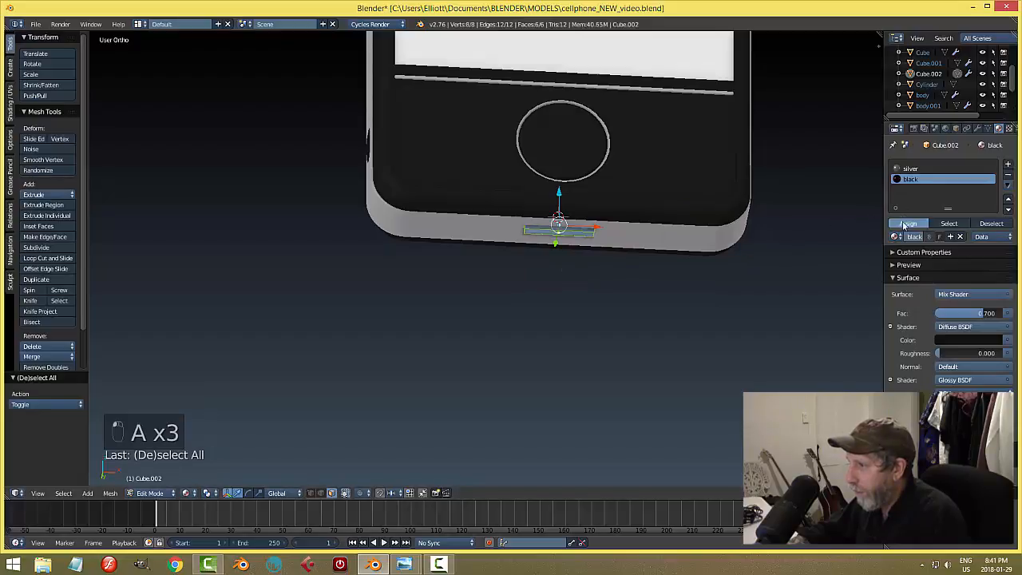
{"action": "left_click", "coordinate": [908, 224]}
{"action": "key", "text": "a"}
{"action": "key", "text": "Tab"}
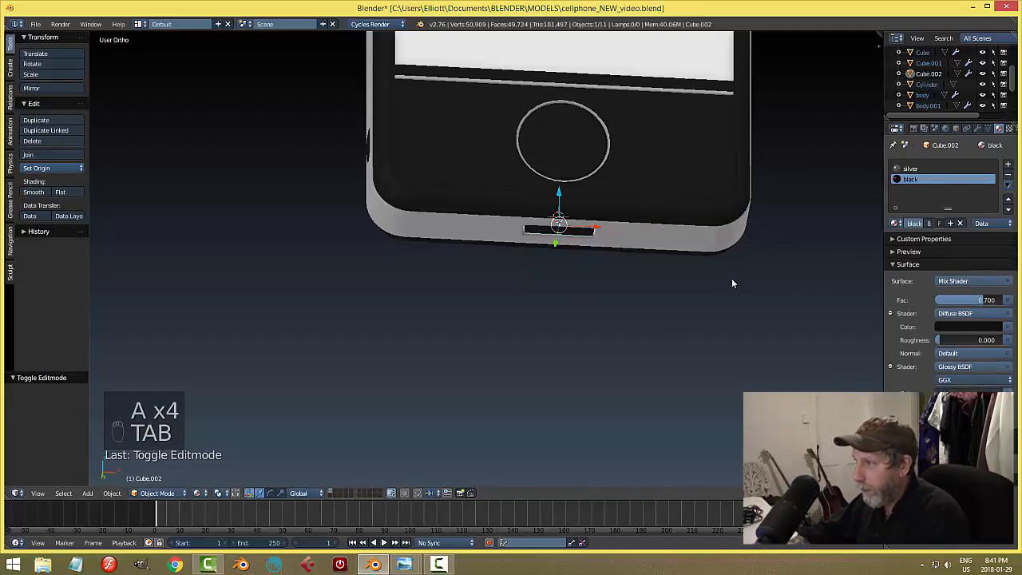
Step: Clear the object selection and save the file
{"action": "key", "text": "a"}
{"action": "key", "text": "a"}
{"action": "key", "text": "ctrl+s"}
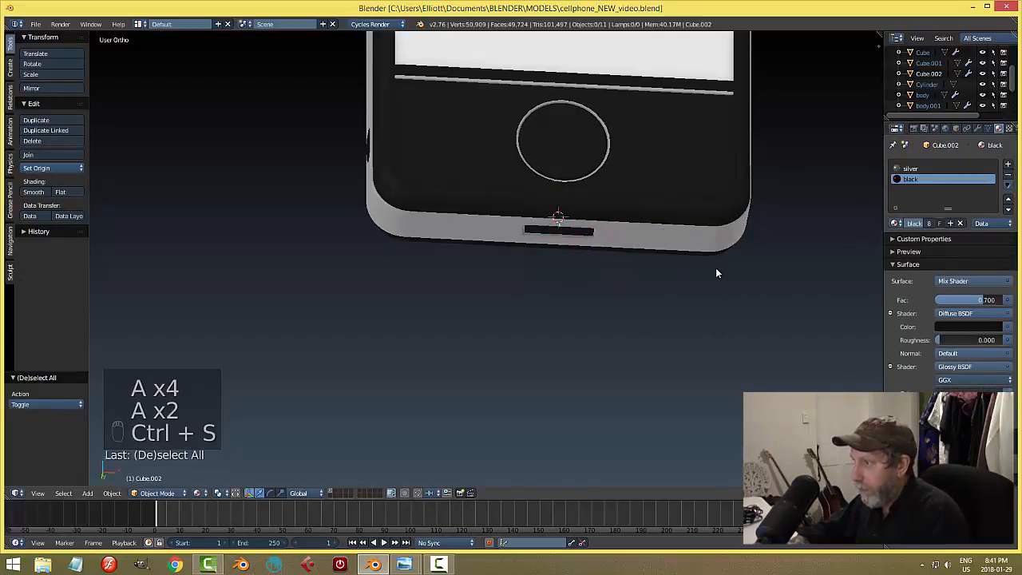
Step: Select the phone's screen object, locate it in the object list, and save the file
{"action": "scroll", "coordinate": [719, 264], "scroll_direction": "down", "scroll_amount": 3}
{"action": "middle_click_drag", "start_coordinate": [698, 176], "coordinate": [583, 270]}
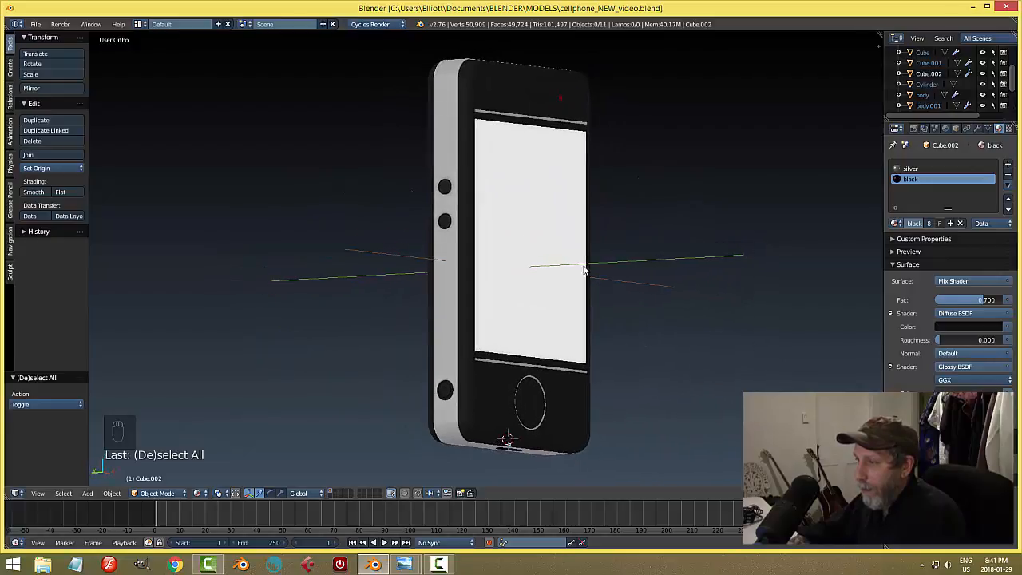
{"action": "middle_click_drag", "start_coordinate": [665, 196], "coordinate": [600, 217]}
{"action": "right_click", "coordinate": [550, 226]}
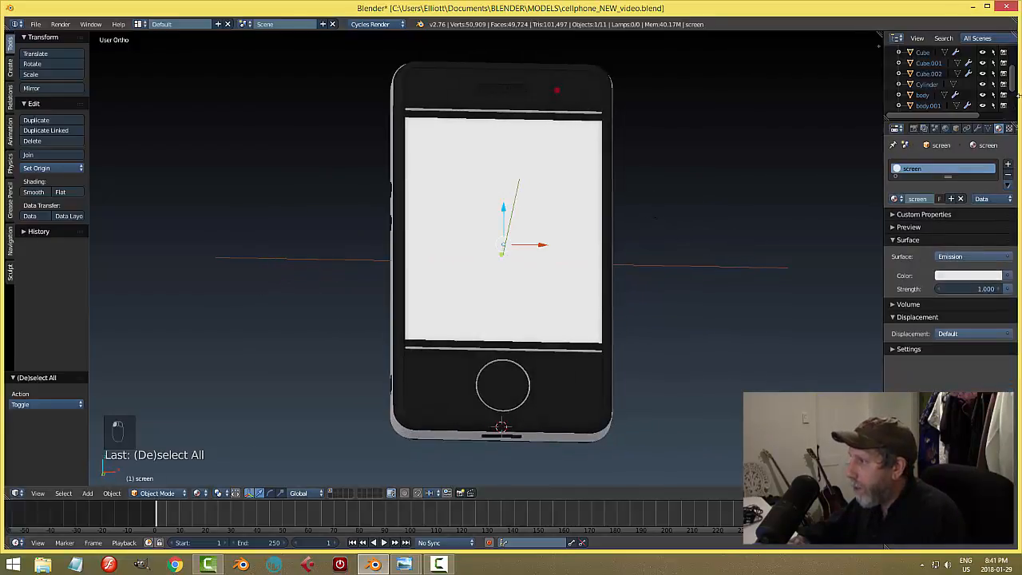
{"action": "left_click_drag", "start_coordinate": [1016, 84], "coordinate": [1016, 106]}
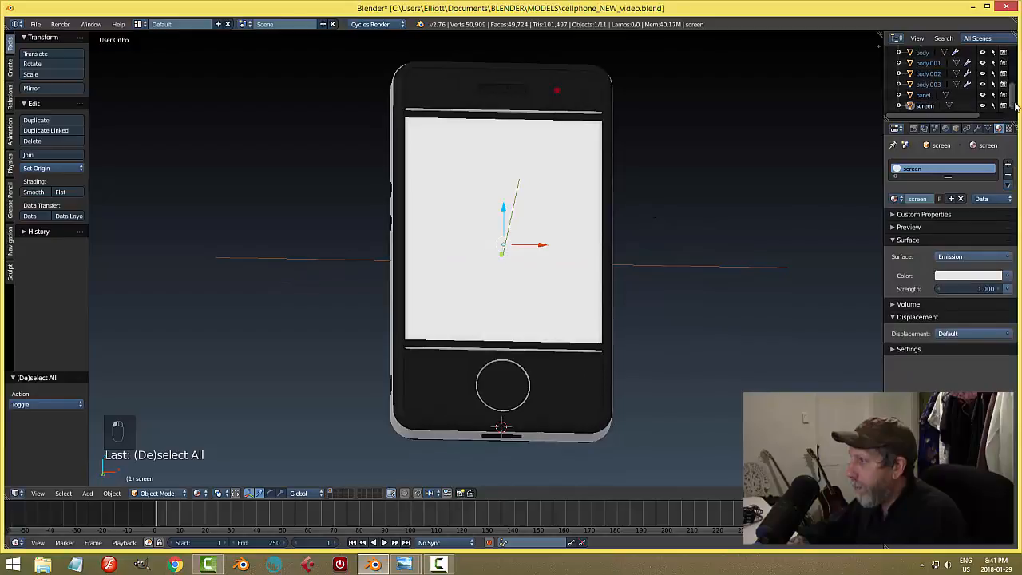
{"action": "key", "text": "ctrl+s"}
Step: Enter Edit Mode on the screen object with its whole face selected, seen in the front orthographic view
{"action": "left_click", "coordinate": [658, 168]}
{"action": "key", "text": "KP_1"}
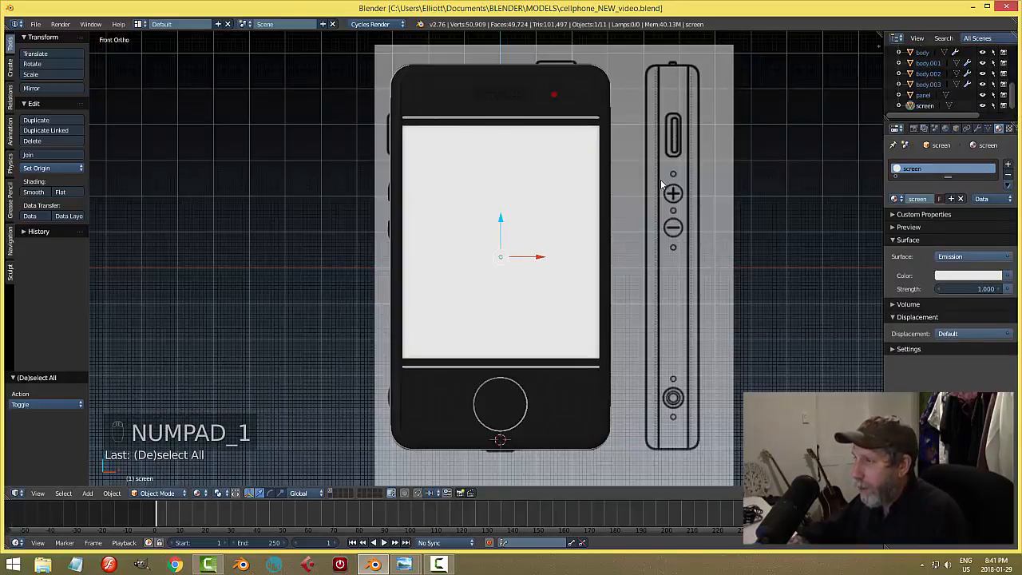
{"action": "key", "text": "Tab"}
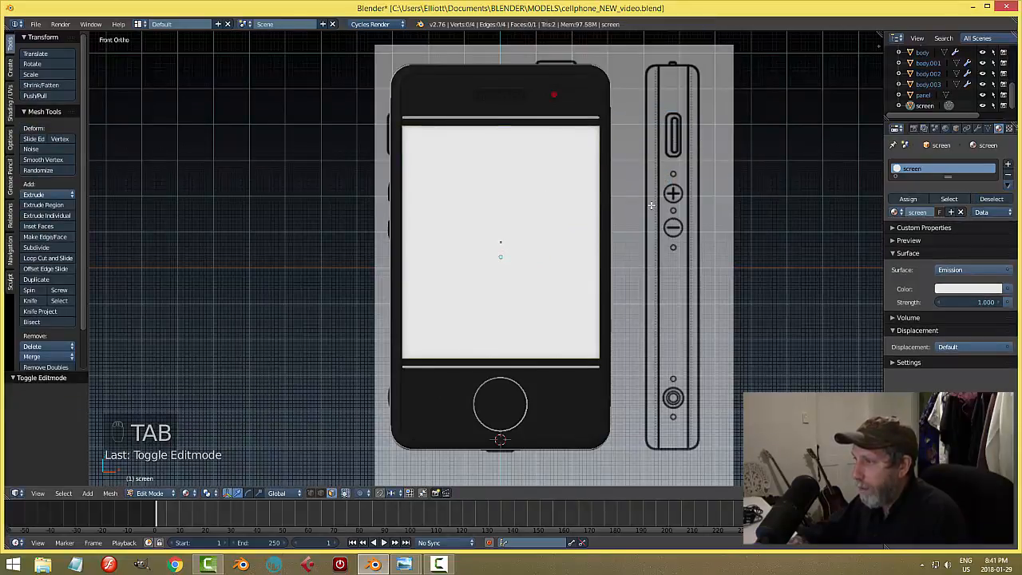
{"action": "key", "text": "a"}
{"action": "key", "text": "a"}
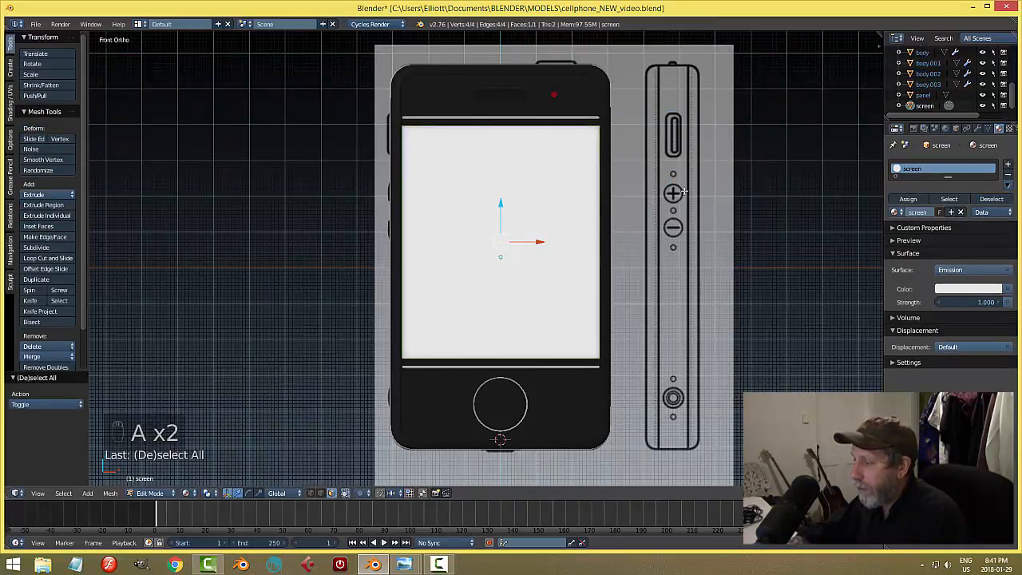
{"action": "middle_click_drag", "start_coordinate": [681, 192], "coordinate": [745, 202]}
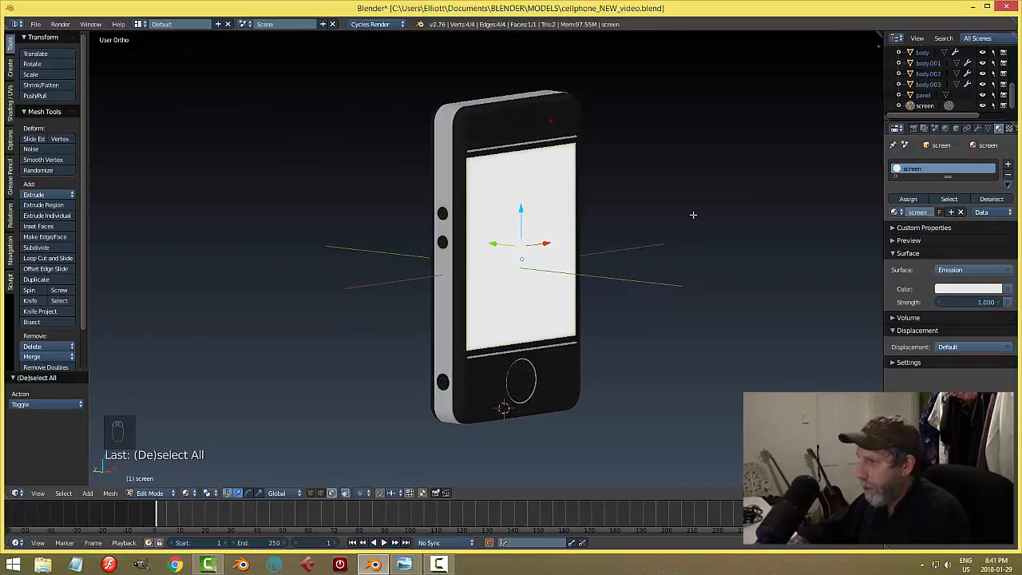
{"action": "key", "text": "KP_1"}
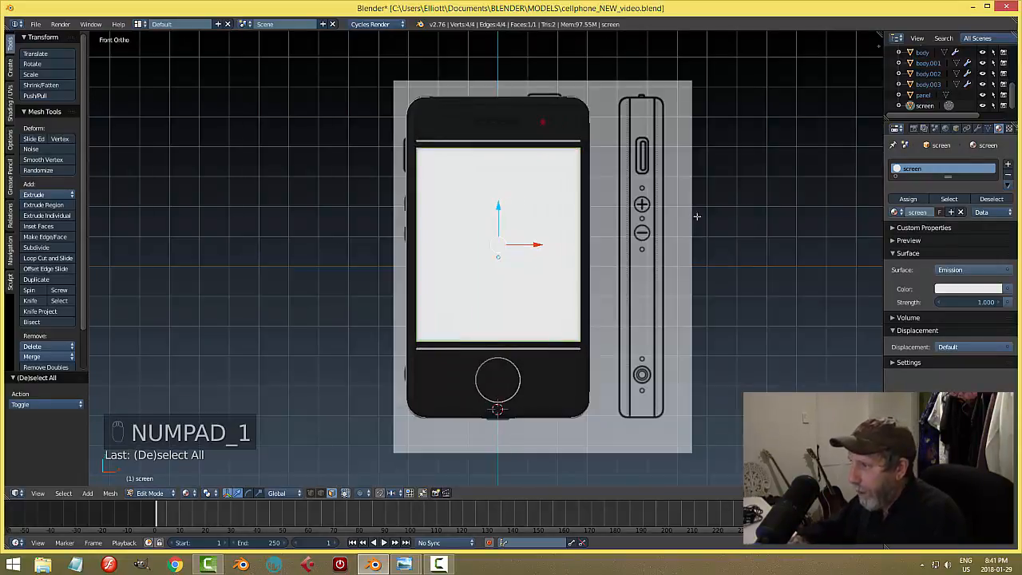
Step: Split the 3D viewport into two side-by-side areas and turn the new one into a UV/Image Editor
{"action": "middle_click_drag", "start_coordinate": [695, 235], "coordinate": [591, 220], "text": "shift"}
{"action": "left_click_drag", "start_coordinate": [880, 35], "coordinate": [412, 80]}
{"action": "key", "text": "t"}
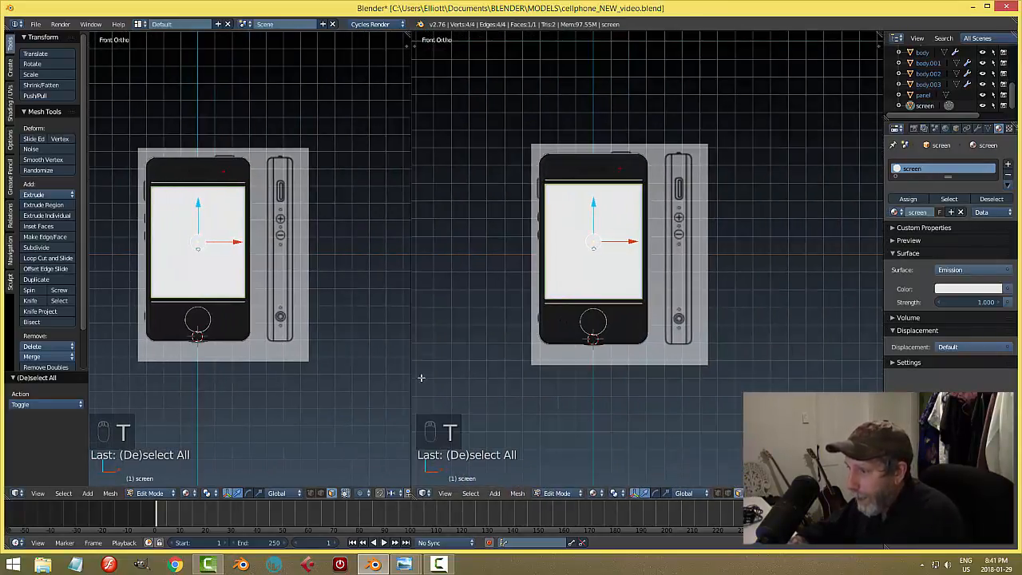
{"action": "left_click", "coordinate": [424, 492]}
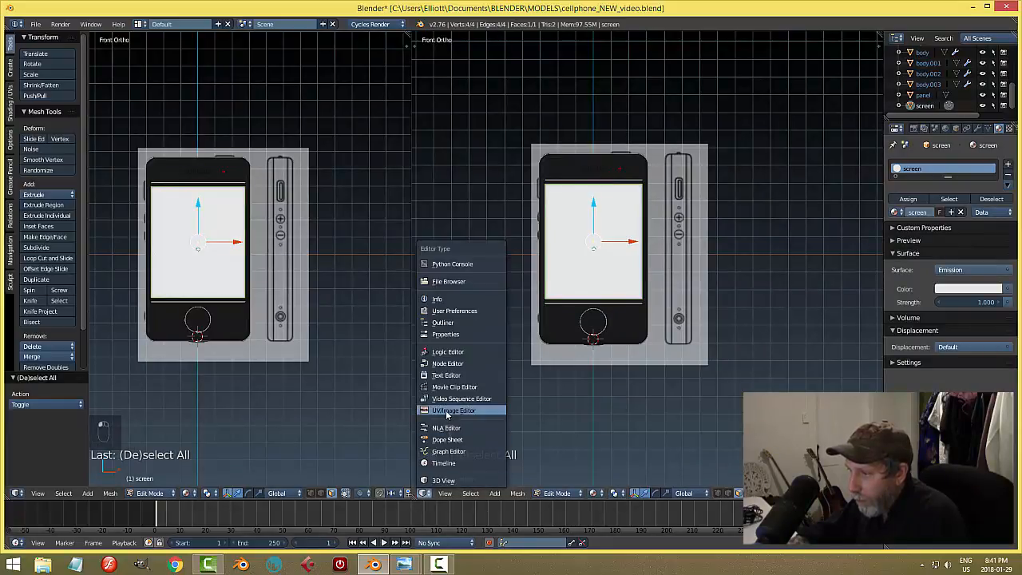
{"action": "left_click", "coordinate": [463, 450]}
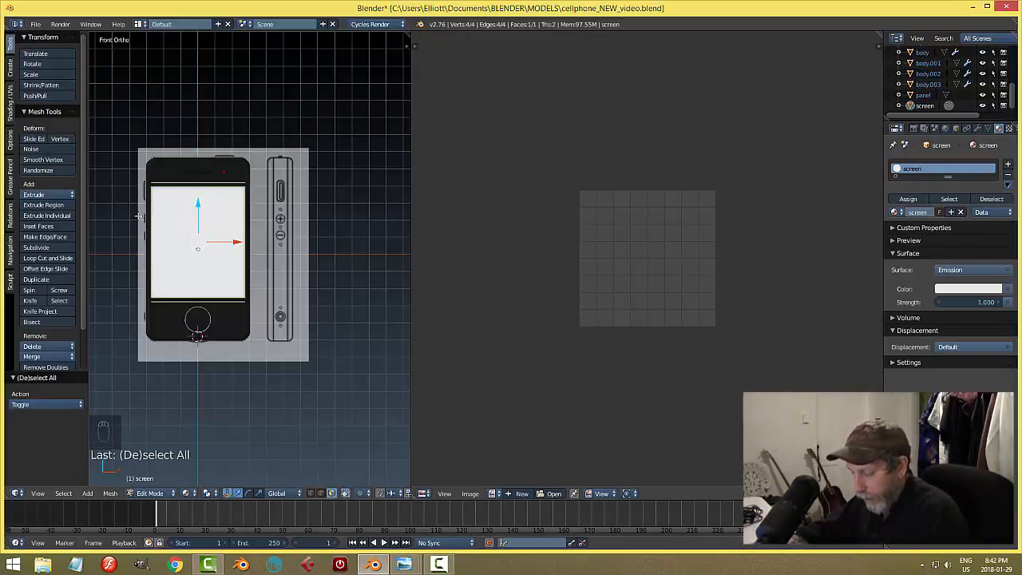
Step: Unwrap the selected screen face from the front view with Project From View
{"action": "key", "text": "u"}
{"action": "left_click", "coordinate": [128, 300]}
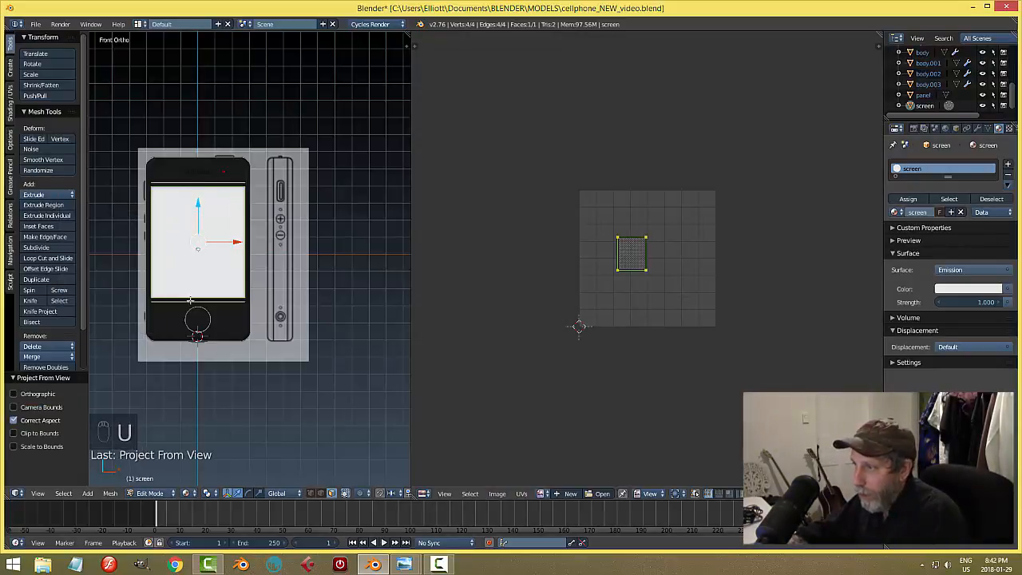
{"action": "scroll", "coordinate": [677, 301], "scroll_direction": "up", "scroll_amount": 4}
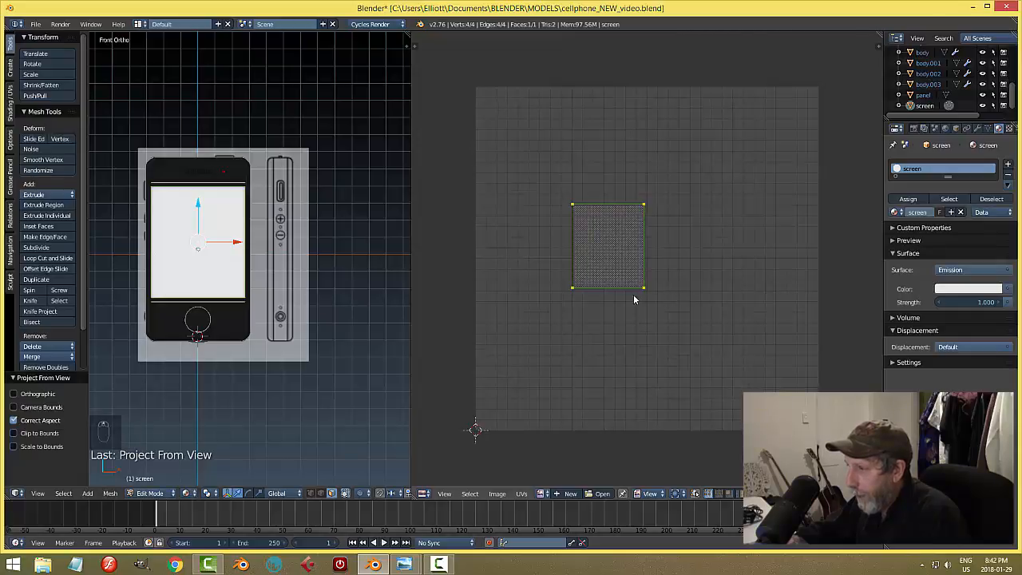
{"action": "scroll", "coordinate": [633, 327], "scroll_direction": "down", "scroll_amount": 2}
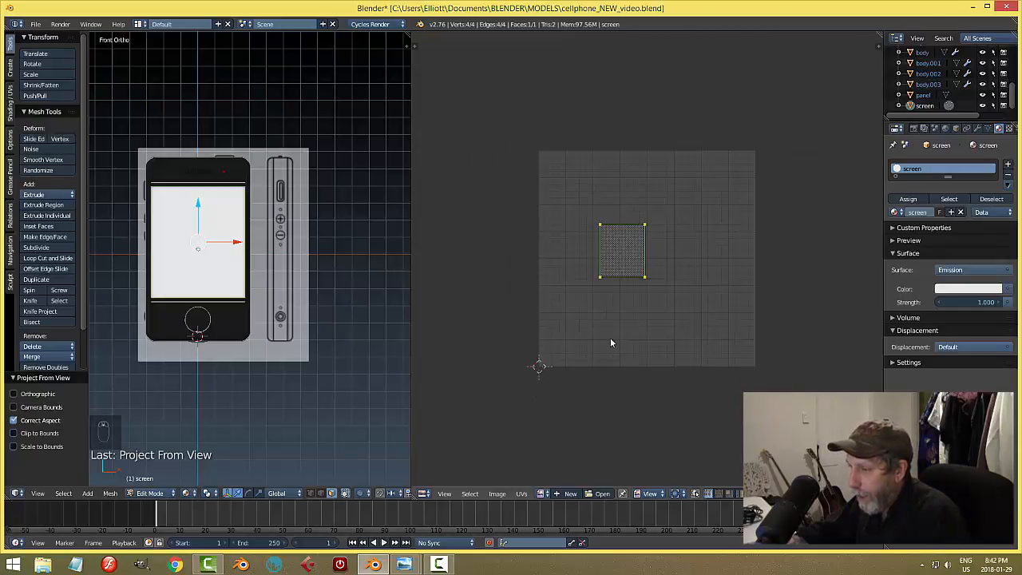
Step: Open the lion image sXG9IHW.jpg from the REFERENCE IMAGES folder in the UV/Image Editor, using thumbnails to find it
{"action": "left_click", "coordinate": [599, 493]}
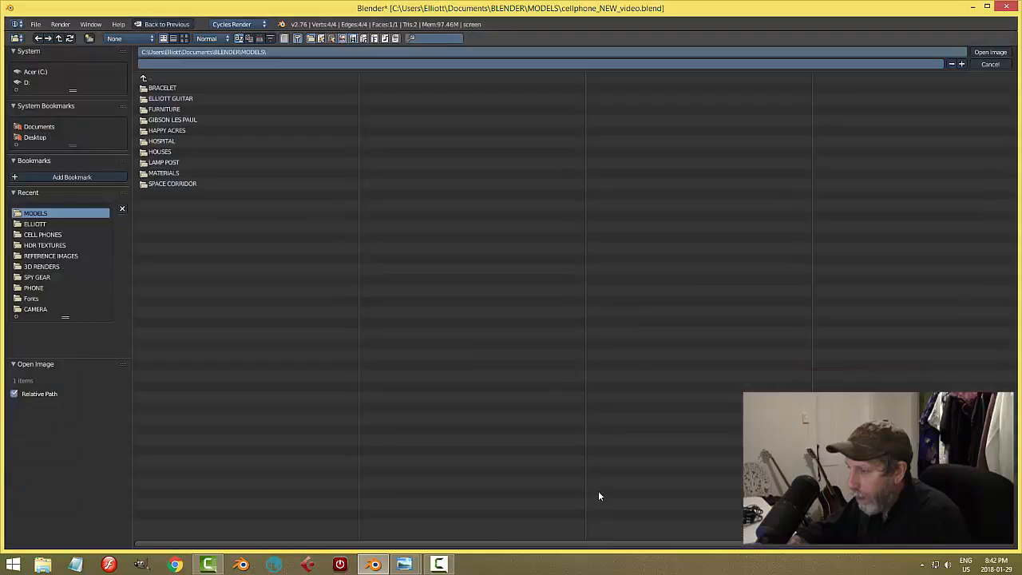
{"action": "left_click", "coordinate": [72, 256]}
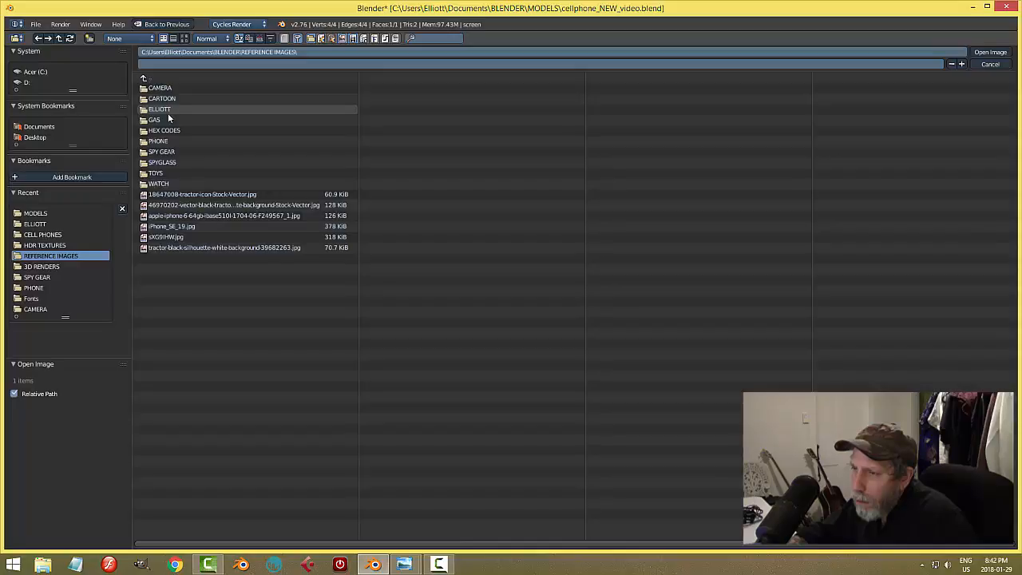
{"action": "left_click", "coordinate": [185, 39]}
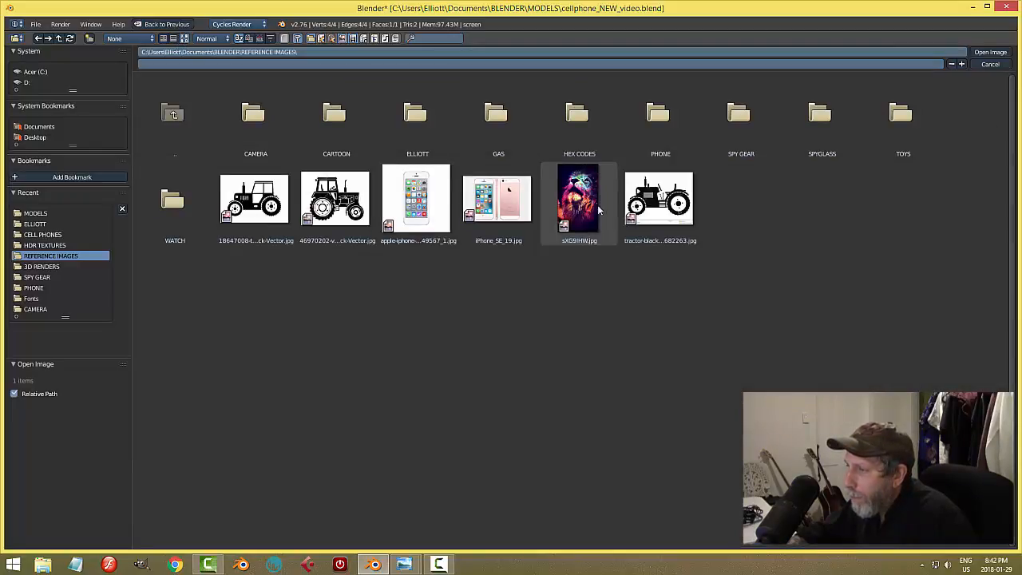
{"action": "left_click", "coordinate": [580, 227]}
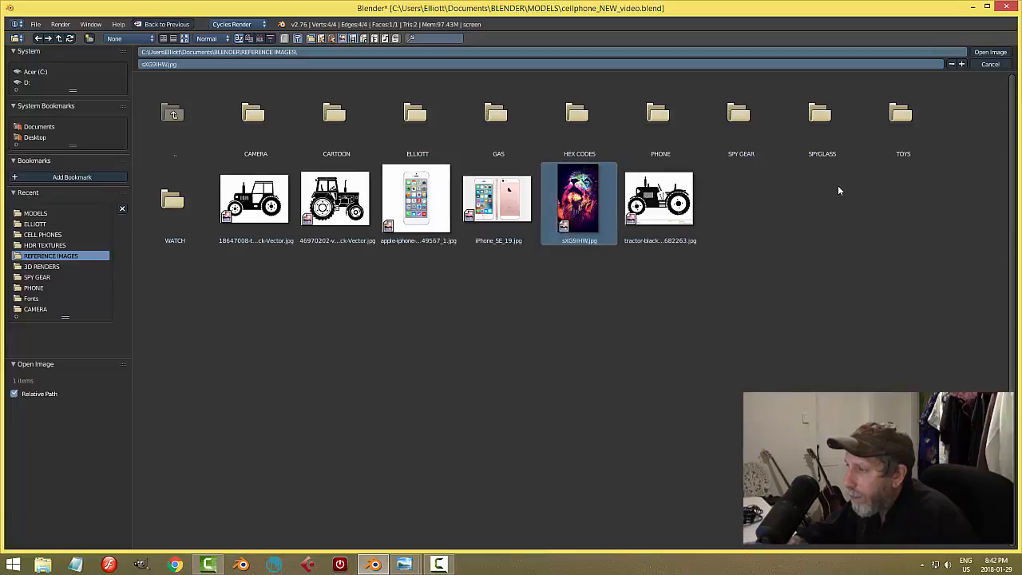
{"action": "left_click", "coordinate": [988, 52]}
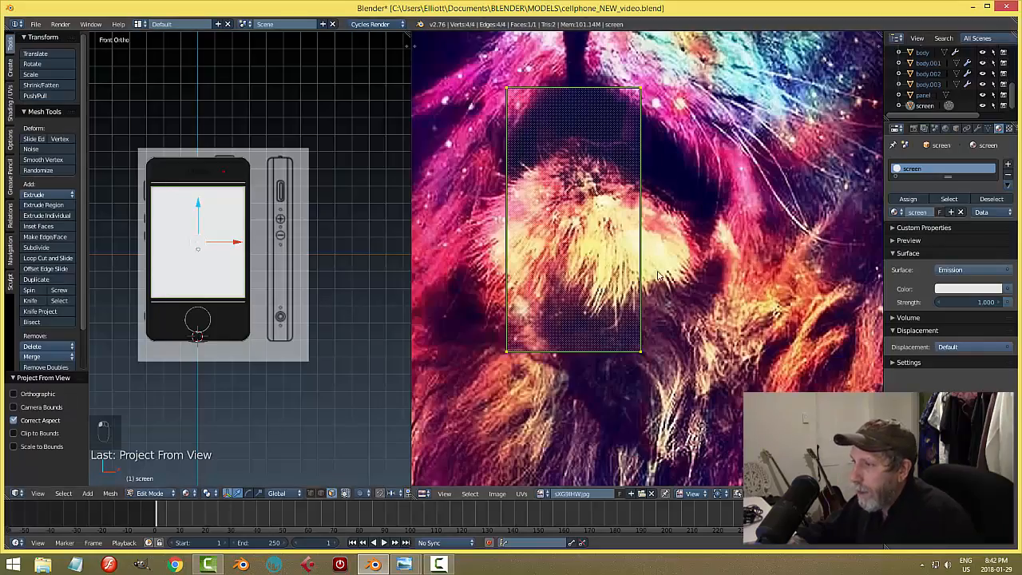
Step: Scale up the screen's UV rectangle until its left edge meets the lion image's left edge
{"action": "scroll", "coordinate": [659, 280], "scroll_direction": "down", "scroll_amount": 6}
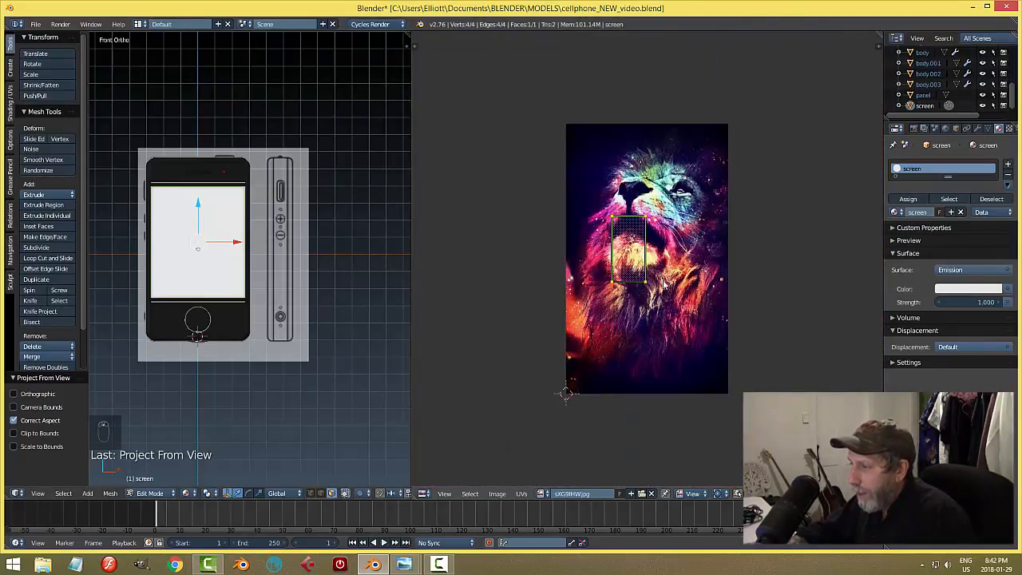
{"action": "scroll", "coordinate": [690, 286], "scroll_direction": "down", "scroll_amount": 1}
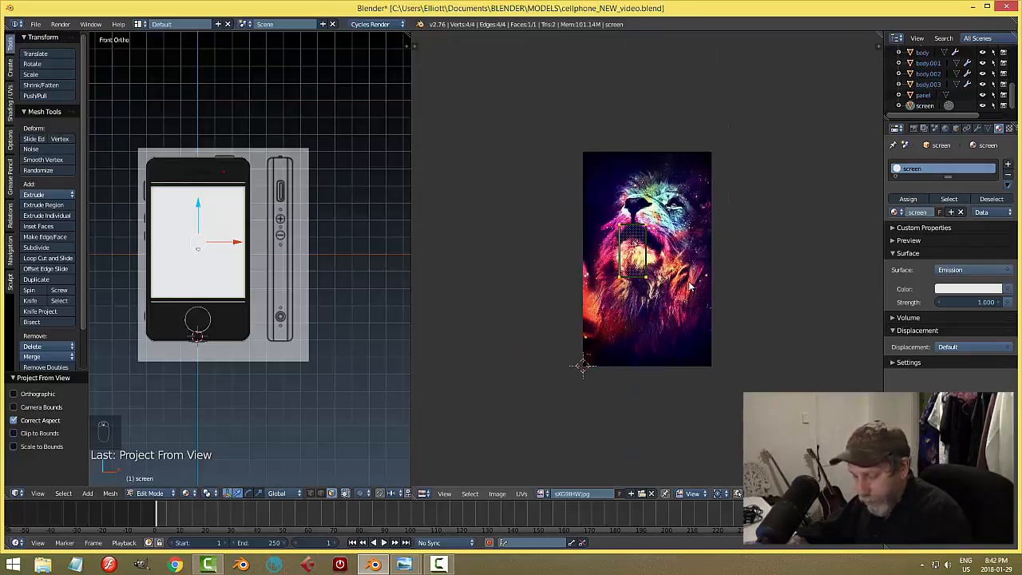
{"action": "key", "text": "s"}
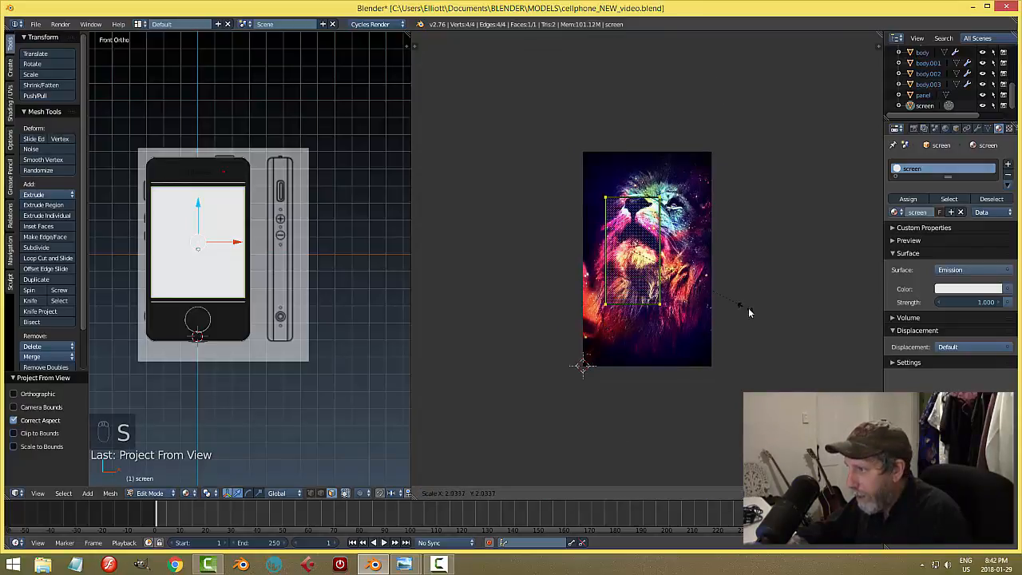
{"action": "left_click", "coordinate": [831, 345]}
Step: Move the UV rectangle's two right corners along X to the lion image's right edge
{"action": "key", "text": "a"}
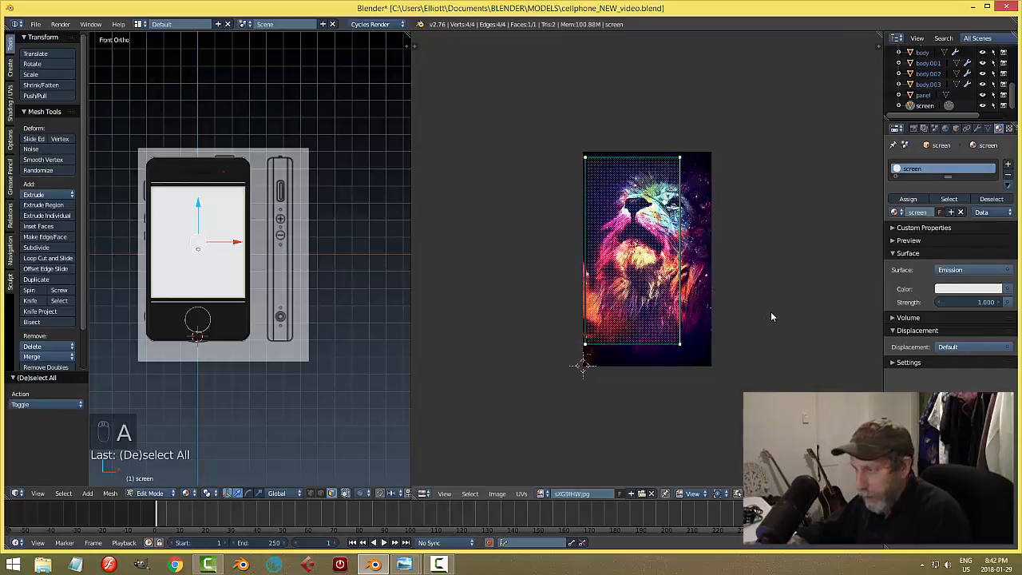
{"action": "key", "text": "b"}
{"action": "left_click_drag", "start_coordinate": [739, 383], "coordinate": [647, 114]}
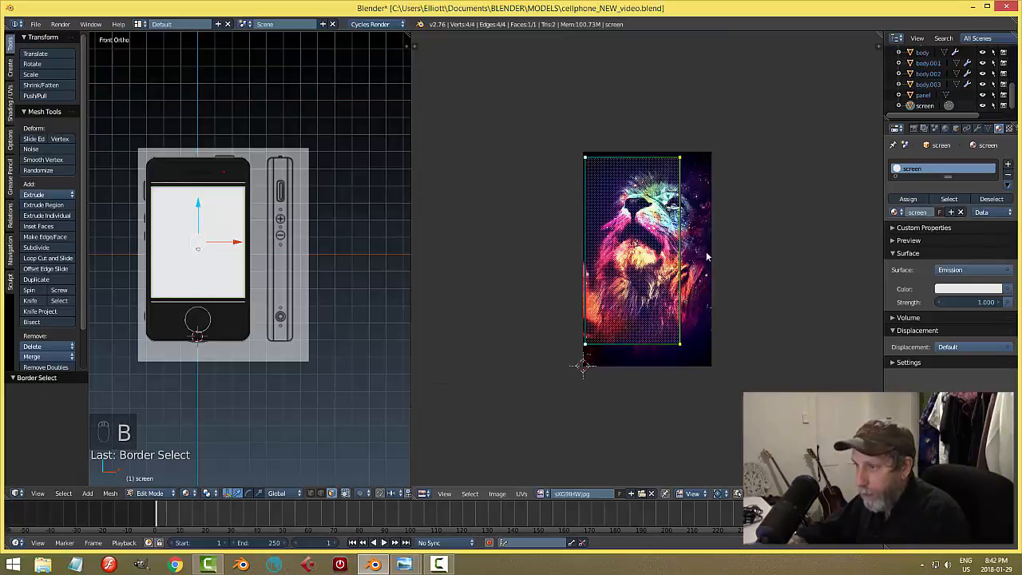
{"action": "key", "text": "g"}
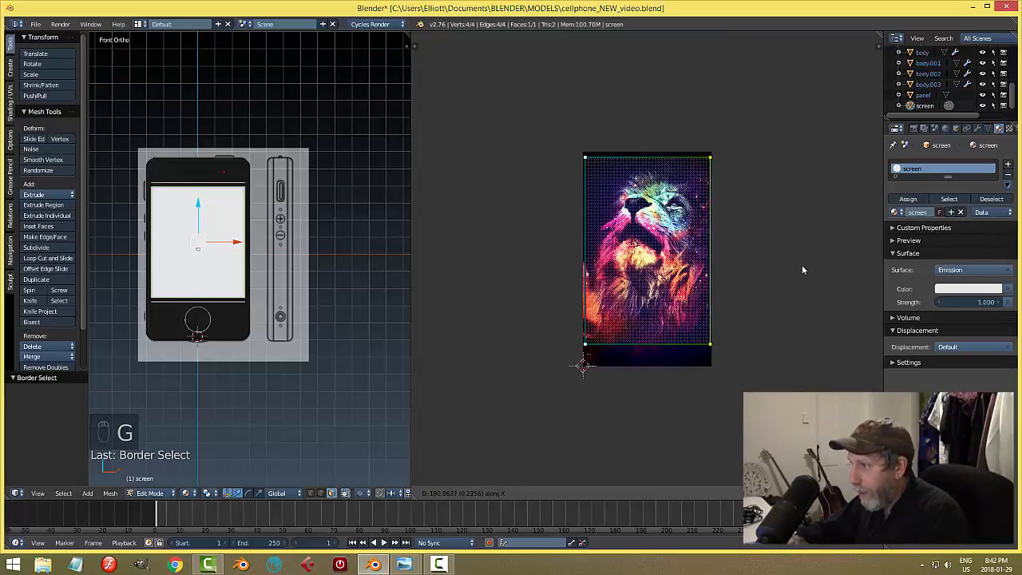
{"action": "left_click", "coordinate": [802, 264]}
Step: Select only the two lower corners of the screen's UV rectangle
{"action": "key", "text": "a"}
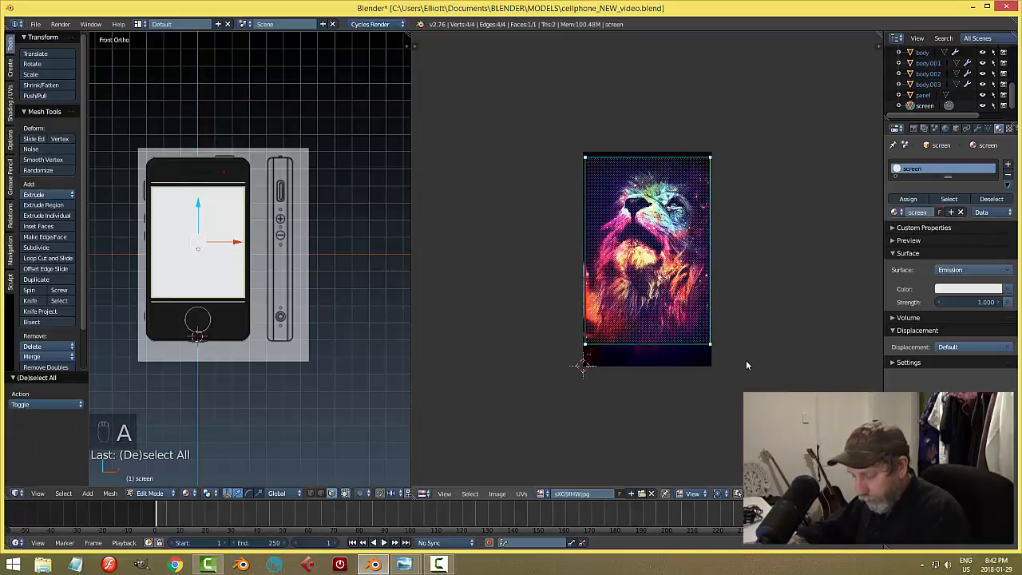
{"action": "key", "text": "b"}
{"action": "left_click_drag", "start_coordinate": [541, 320], "coordinate": [759, 360]}
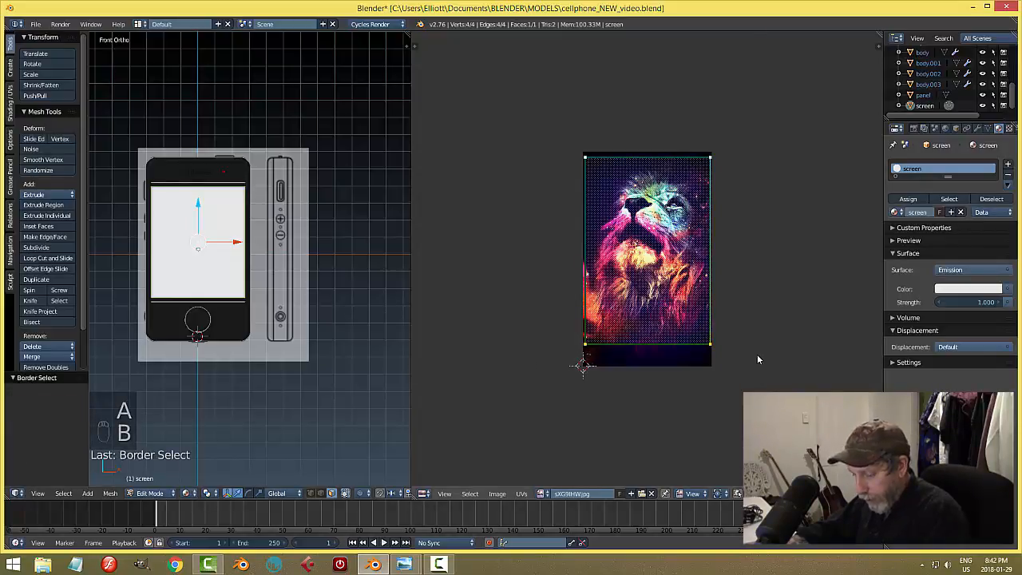
{"action": "key", "text": "g"}
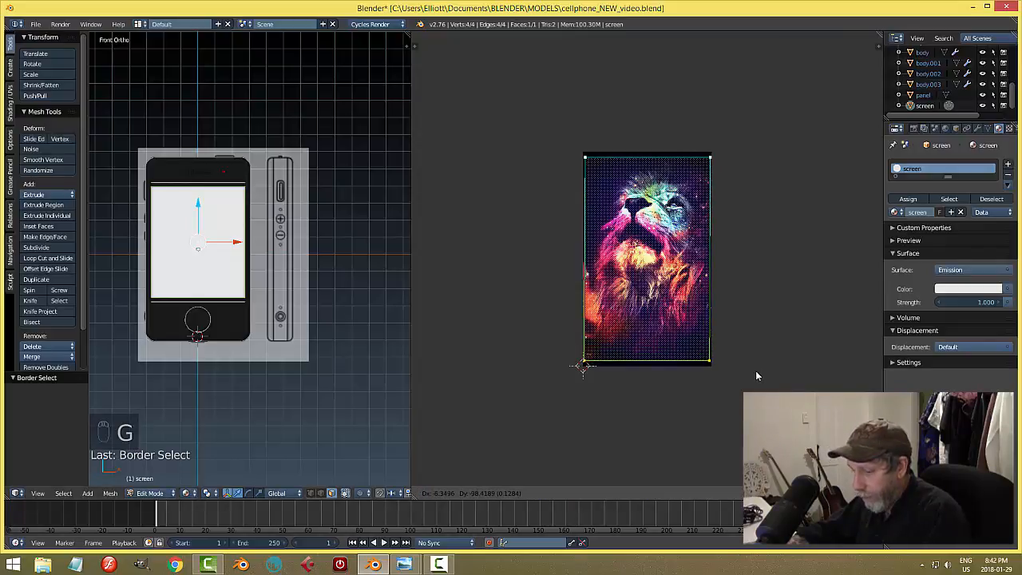
{"action": "key", "text": "Escape"}
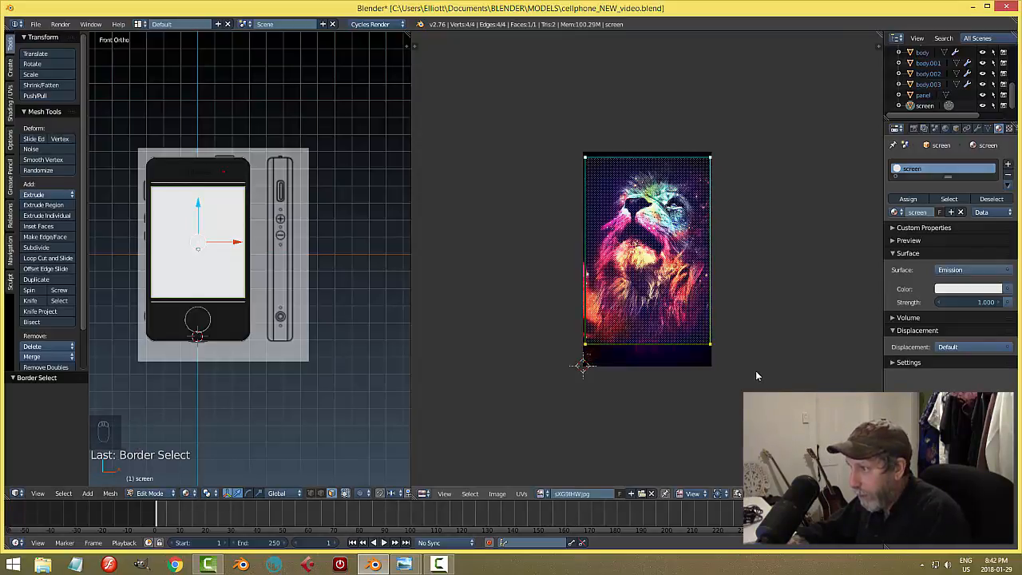
{"action": "key", "text": "g"}
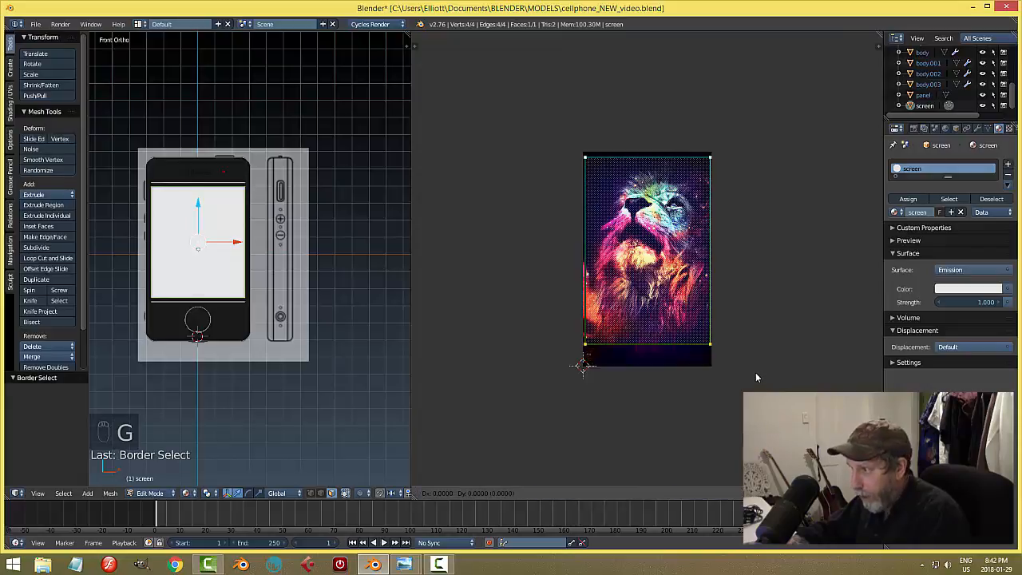
{"action": "key", "text": "Escape"}
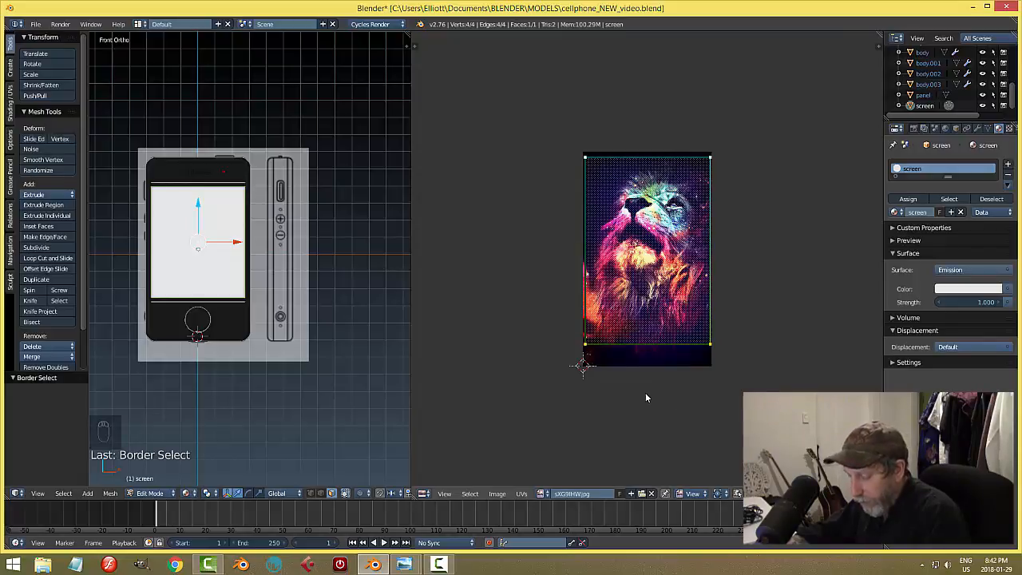
Step: Move the two lower UV corners straight down to just inside the lion image's lower edge and deselect them
{"action": "key", "text": "g"}
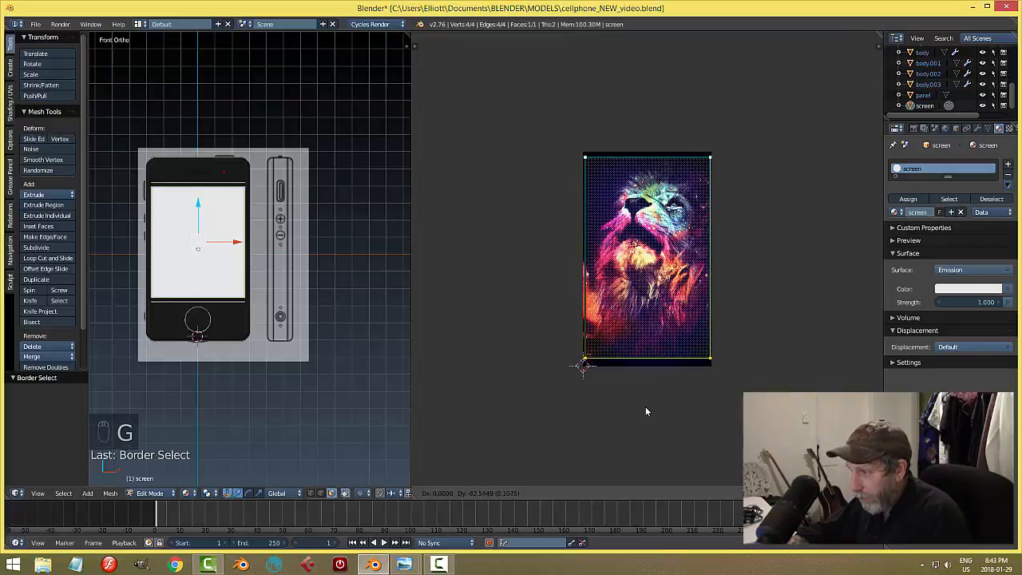
{"action": "left_click", "coordinate": [645, 410]}
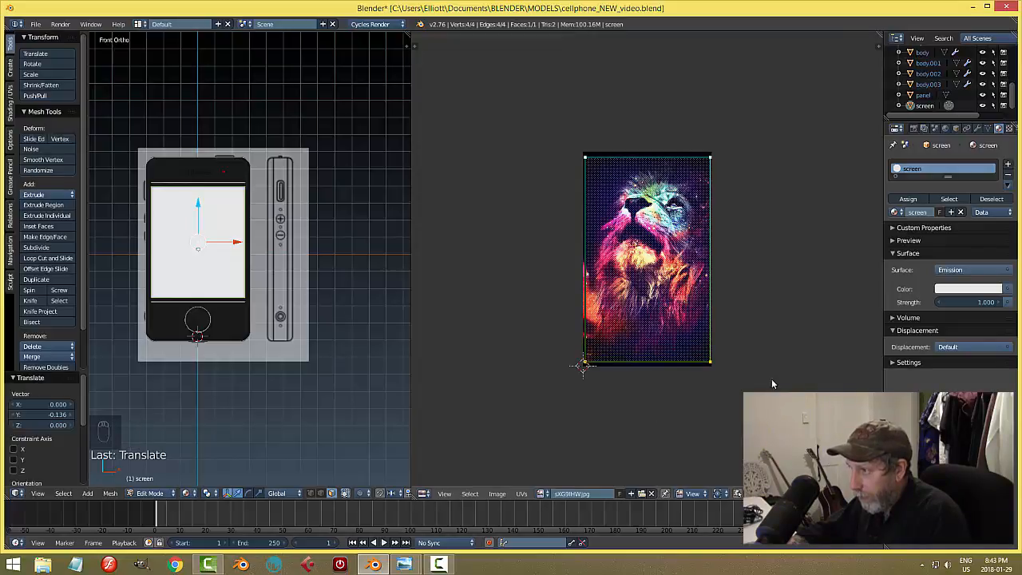
{"action": "key", "text": "a"}
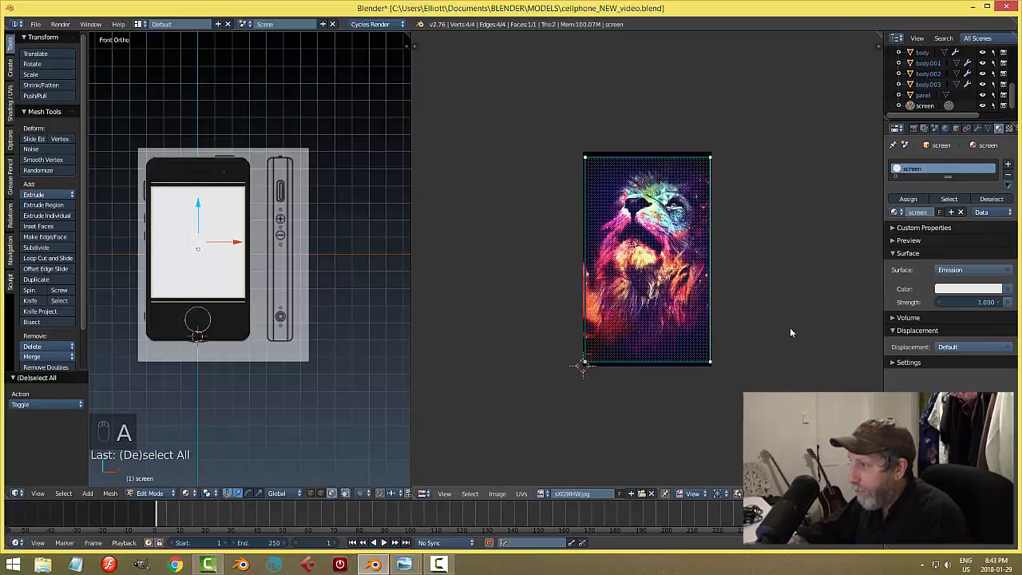
Step: Assign the screen material to the face and save the file in Object Mode
{"action": "left_click", "coordinate": [908, 199]}
{"action": "key", "text": "Tab"}
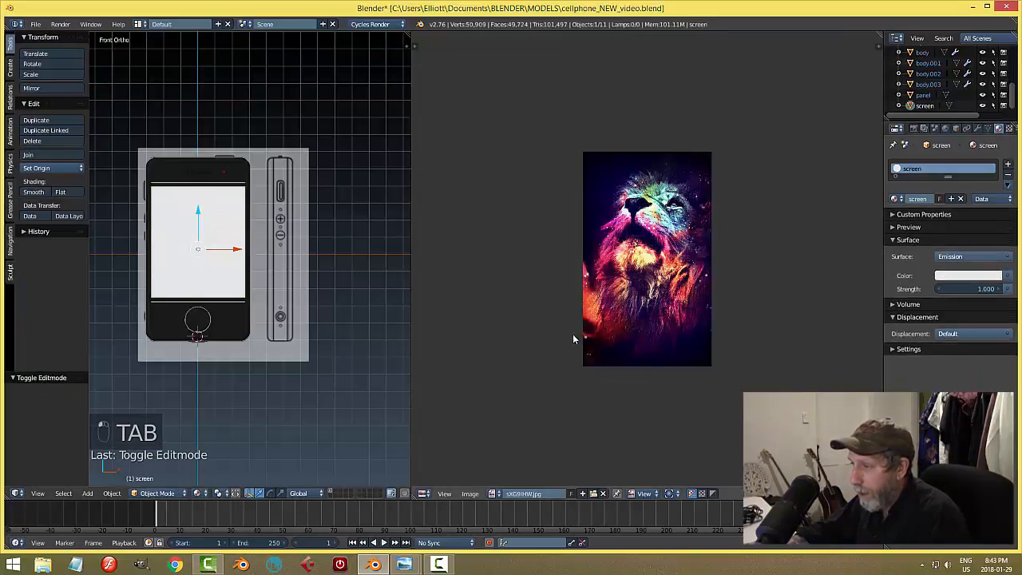
{"action": "key", "text": "Tab"}
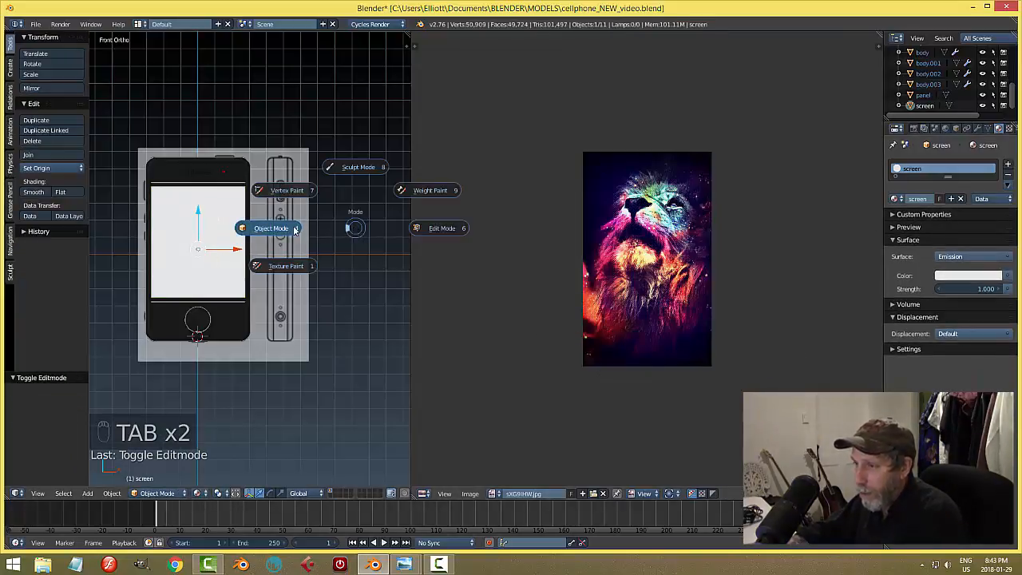
{"action": "key", "text": "ctrl+s"}
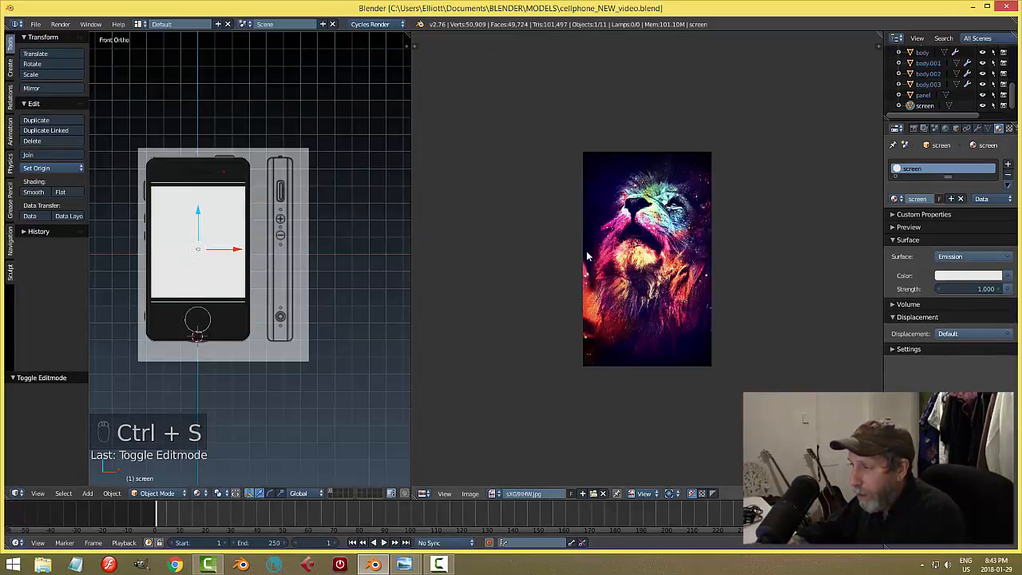
Step: Switch the UV/Image Editor area to the Node Editor and move the Emission node up and to the right
{"action": "left_click", "coordinate": [423, 494]}
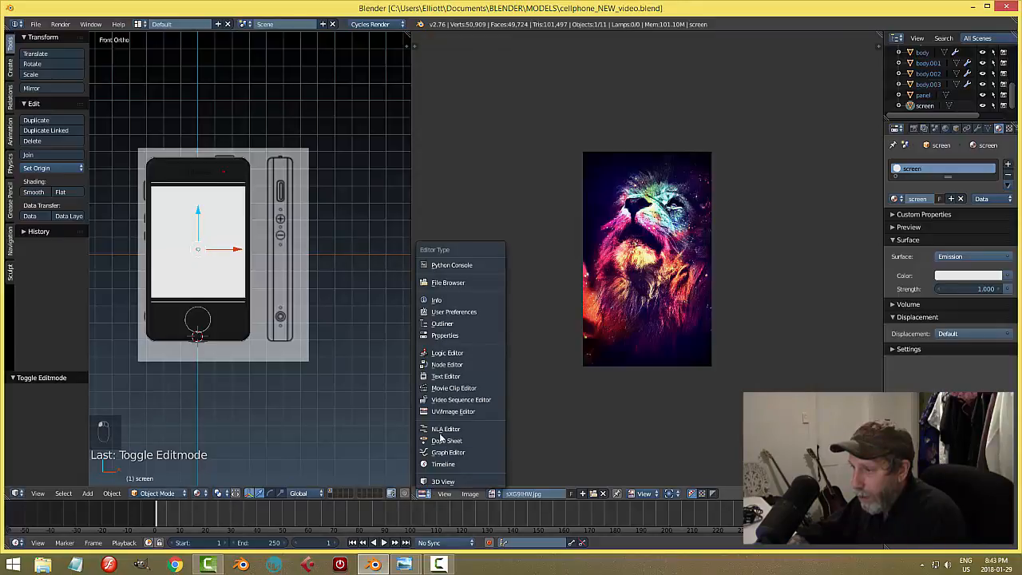
{"action": "left_click", "coordinate": [450, 363]}
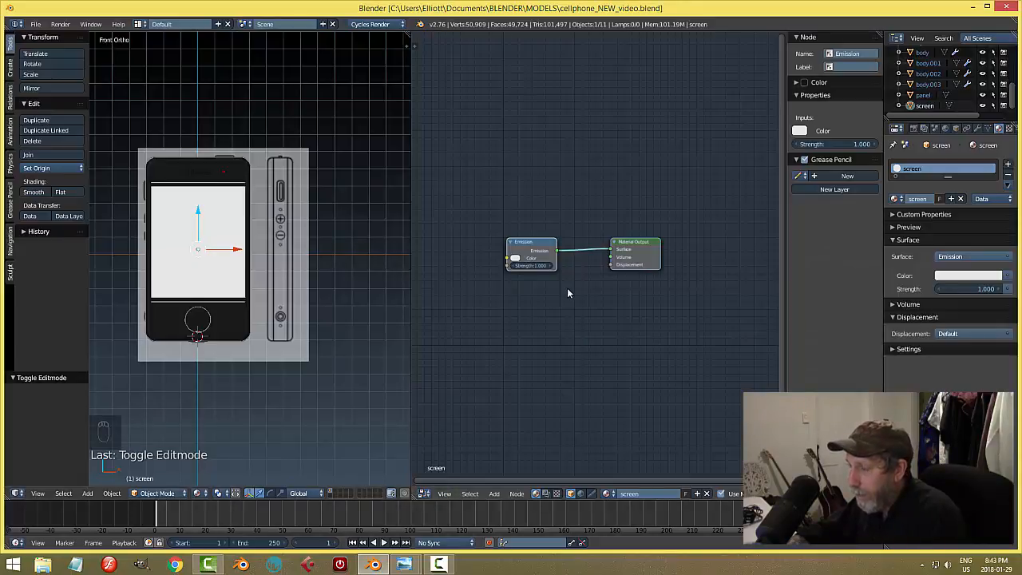
{"action": "scroll", "coordinate": [568, 293], "scroll_direction": "up", "scroll_amount": 2}
{"action": "key", "text": "n"}
{"action": "scroll", "coordinate": [604, 313], "scroll_direction": "up", "scroll_amount": 2}
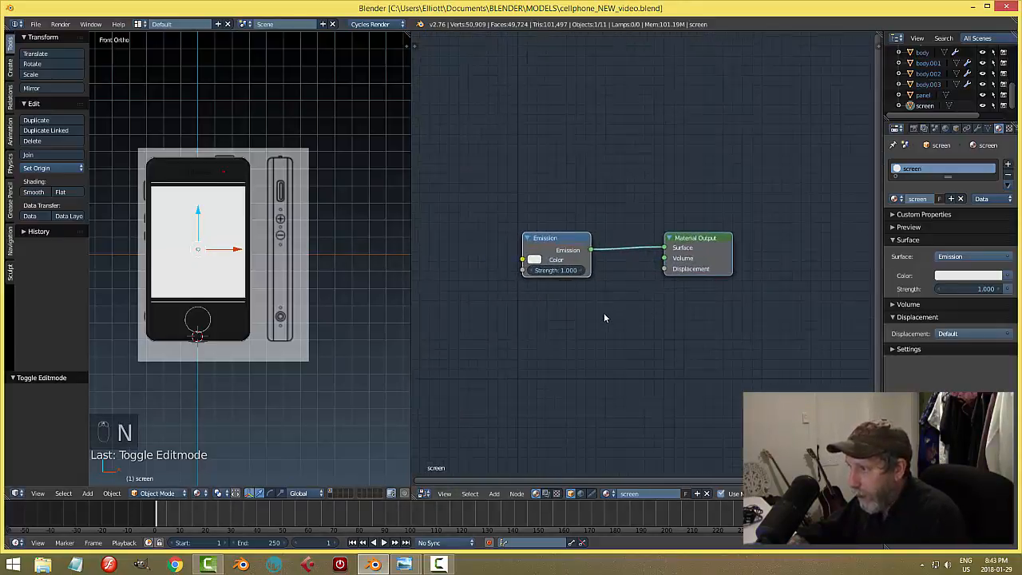
{"action": "left_click_drag", "start_coordinate": [551, 233], "coordinate": [587, 186]}
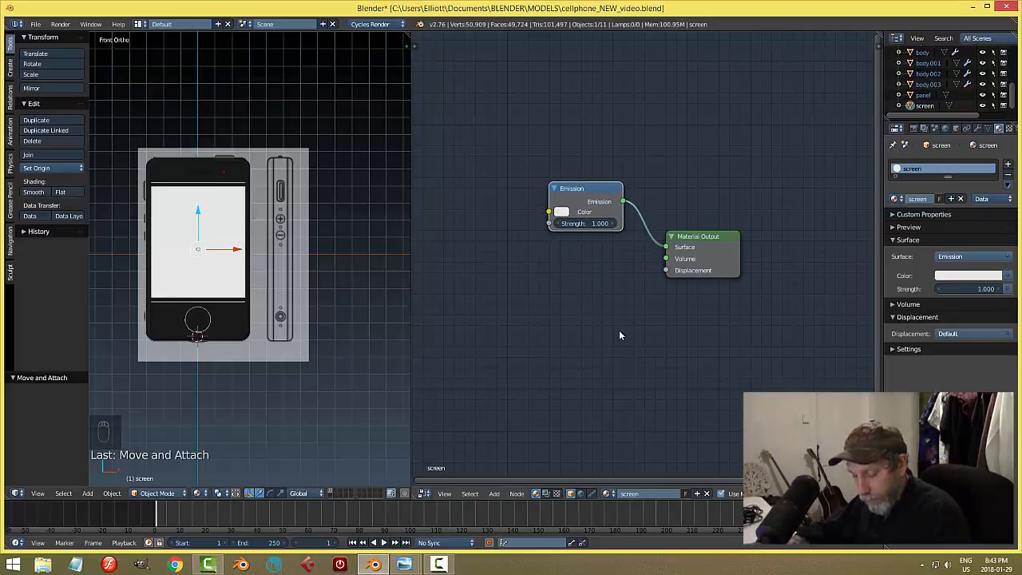
Step: Add an Image Texture node using the lion image sXG9IHW.jpg and connect its Color output to the Emission node's Color input
{"action": "key", "text": "shift+a"}
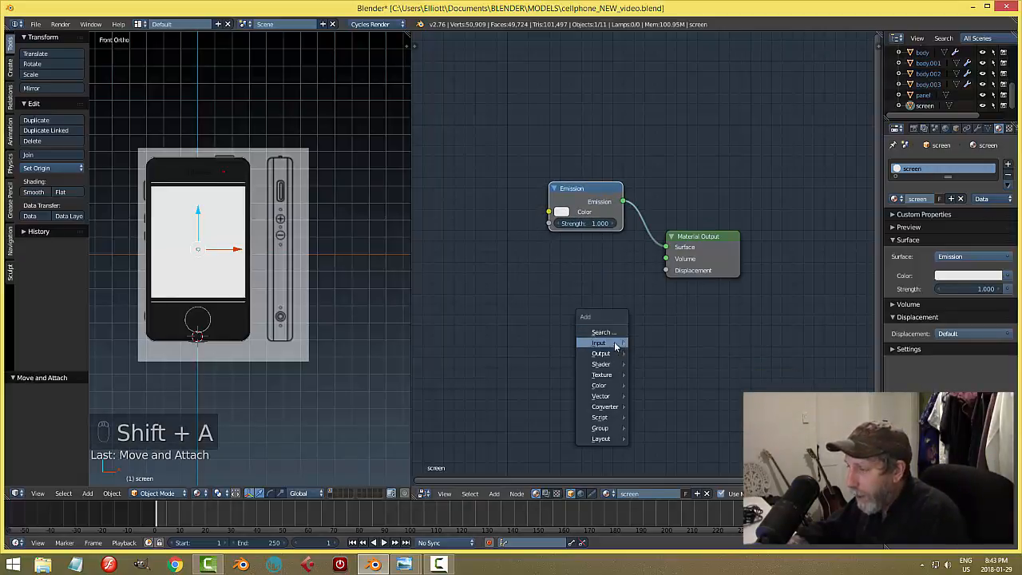
{"action": "mouse_move", "coordinate": [605, 375]}
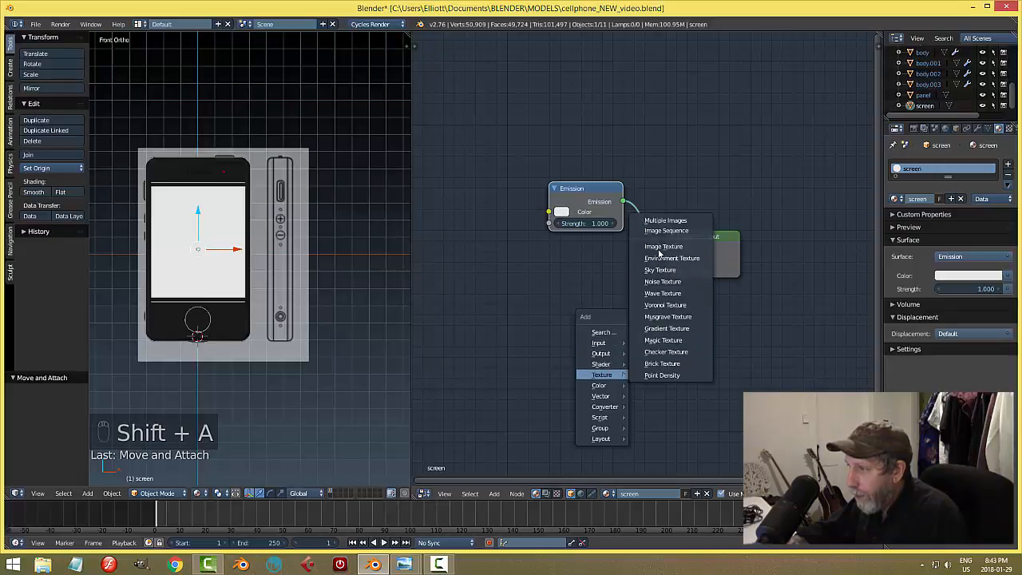
{"action": "left_click", "coordinate": [663, 245]}
{"action": "left_click", "coordinate": [452, 247]}
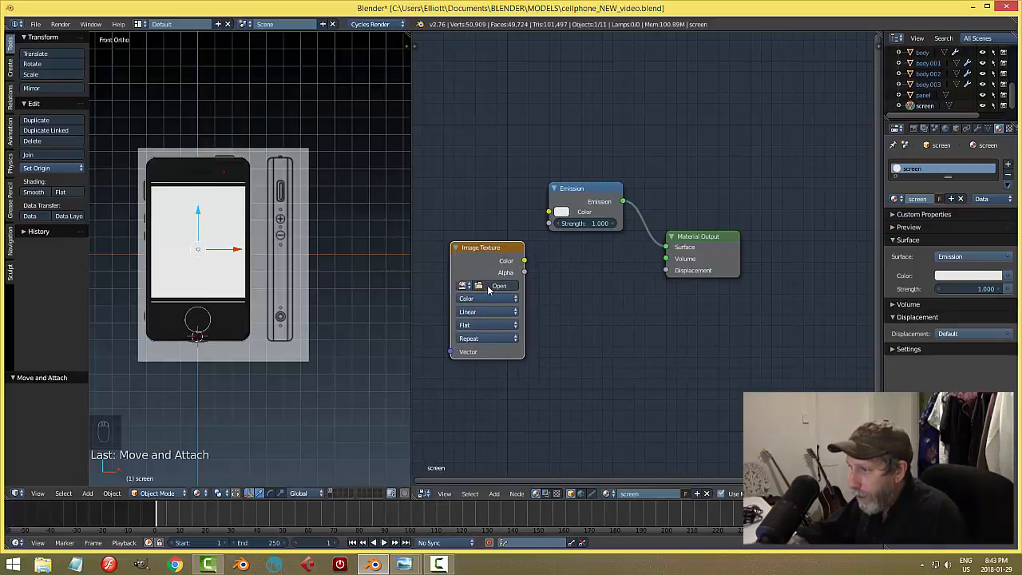
{"action": "left_click", "coordinate": [463, 285]}
{"action": "left_click", "coordinate": [484, 312]}
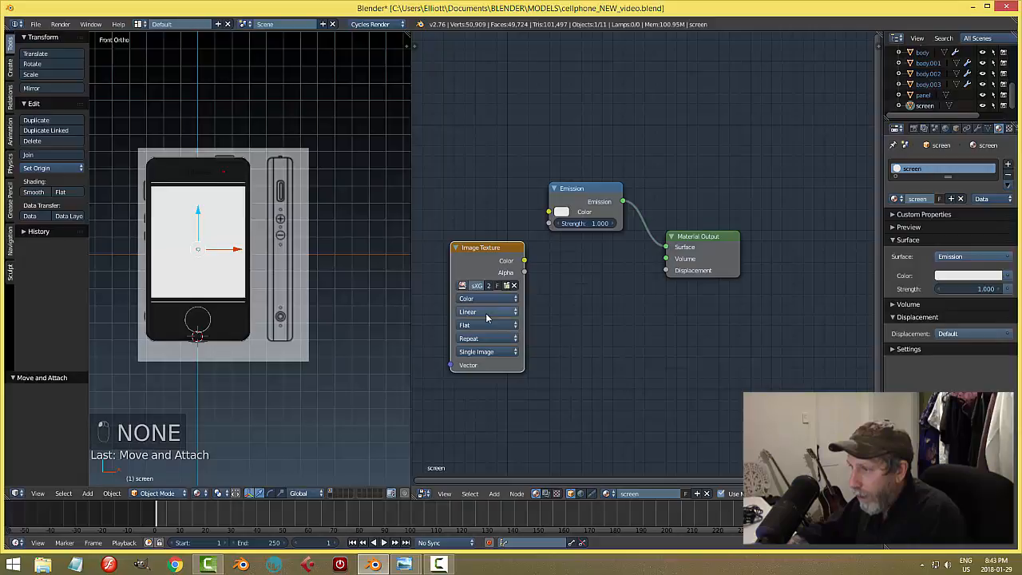
{"action": "left_click_drag", "start_coordinate": [523, 261], "coordinate": [549, 212]}
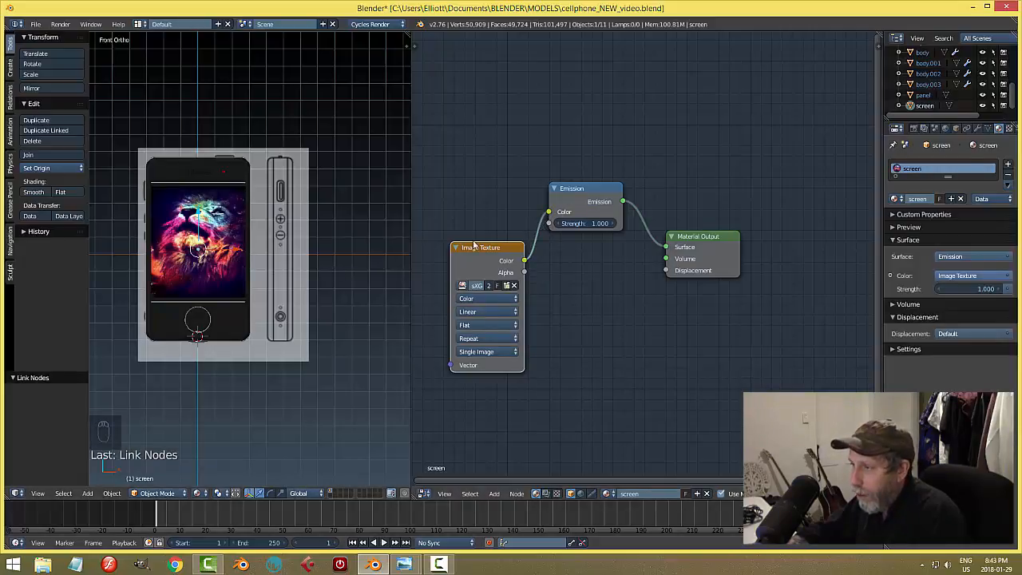
Step: Merge the Node Editor area into the 3D view and save the file
{"action": "left_click_drag", "start_coordinate": [408, 35], "coordinate": [506, 69]}
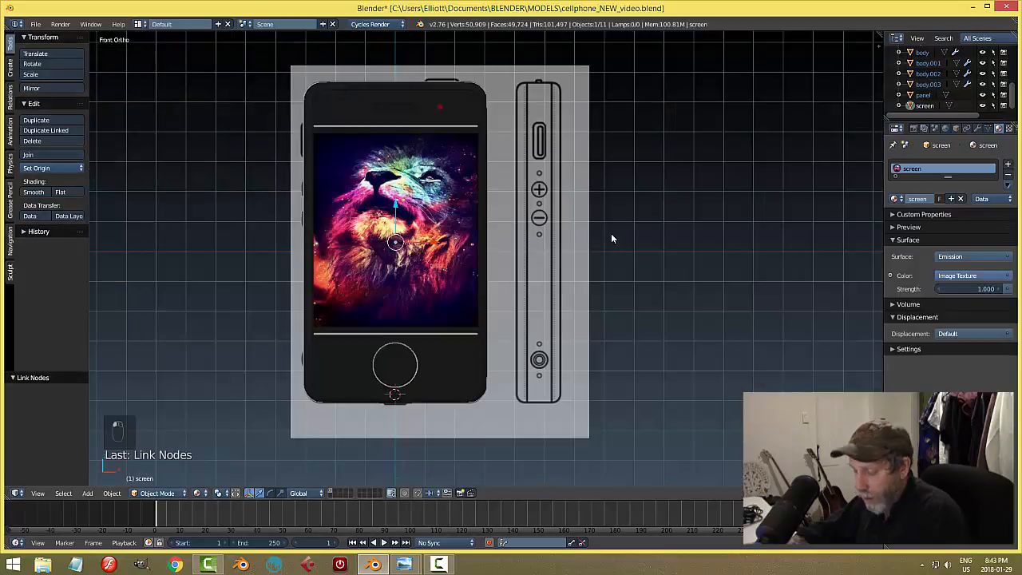
{"action": "key", "text": "ctrl+s"}
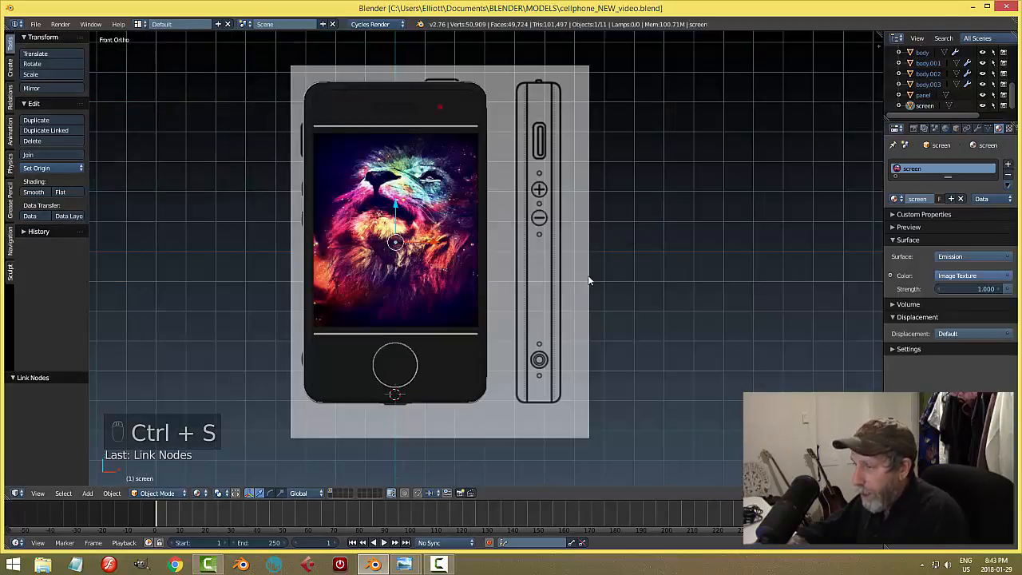
{"action": "middle_click_drag", "start_coordinate": [589, 280], "coordinate": [598, 242]}
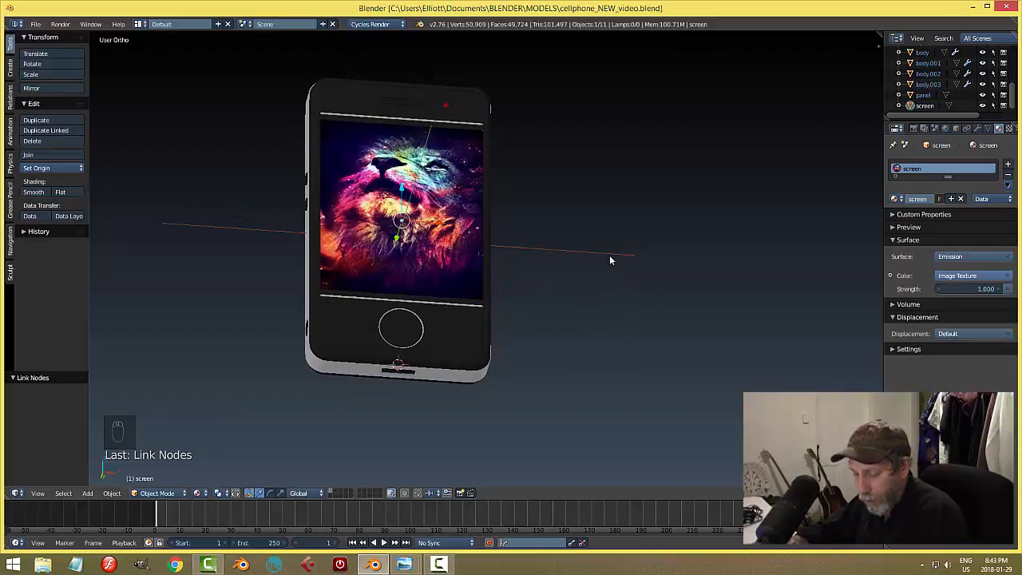
Step: Select all phone objects and rotate them -90° about the global X axis so the screen faces up
{"action": "key", "text": "a"}
{"action": "key", "text": "a"}
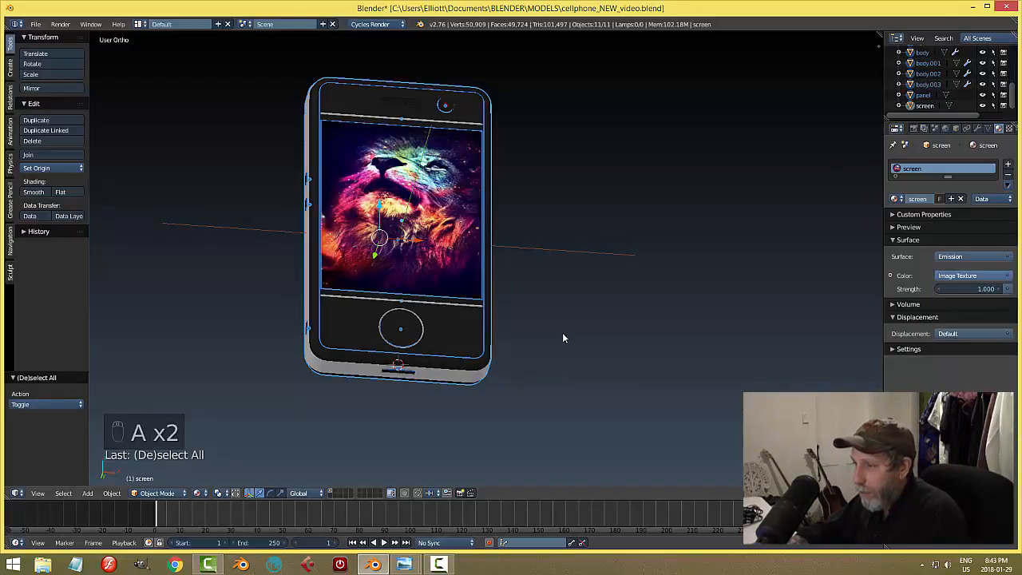
{"action": "scroll", "coordinate": [563, 333], "scroll_direction": "down", "scroll_amount": 1}
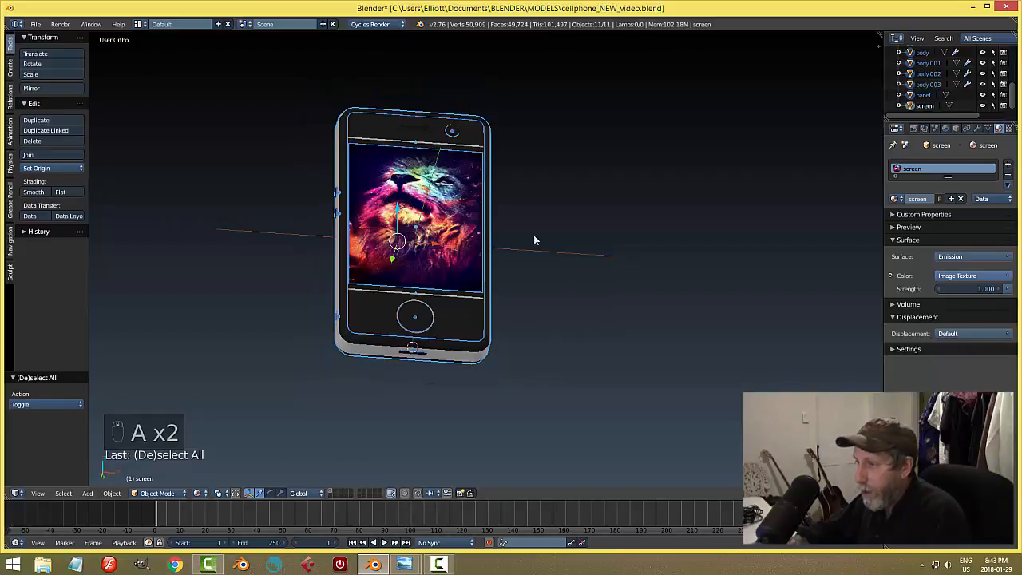
{"action": "middle_click_drag", "start_coordinate": [549, 360], "coordinate": [550, 336]}
{"action": "type", "text": "r"}
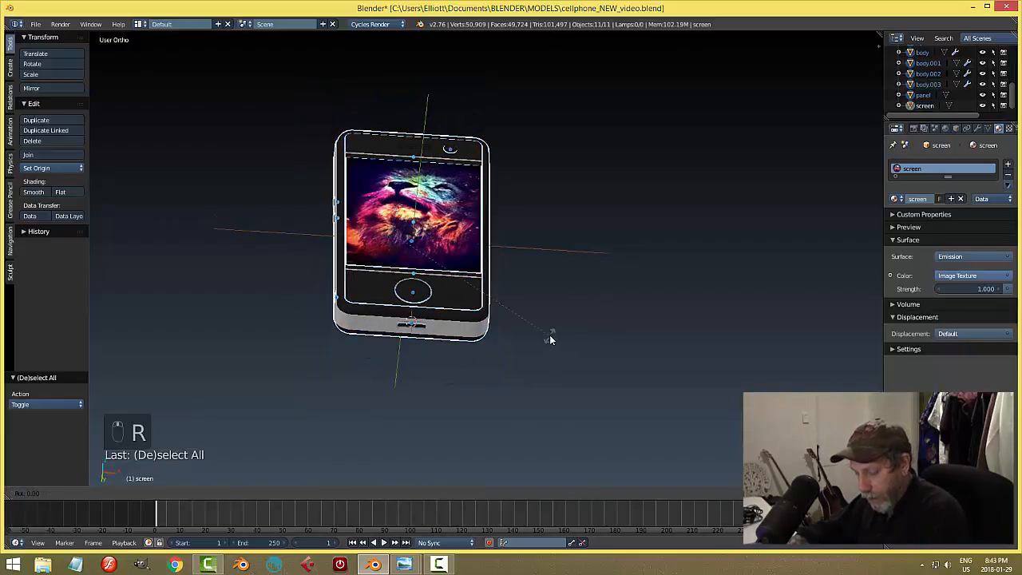
{"action": "type", "text": "x90"}
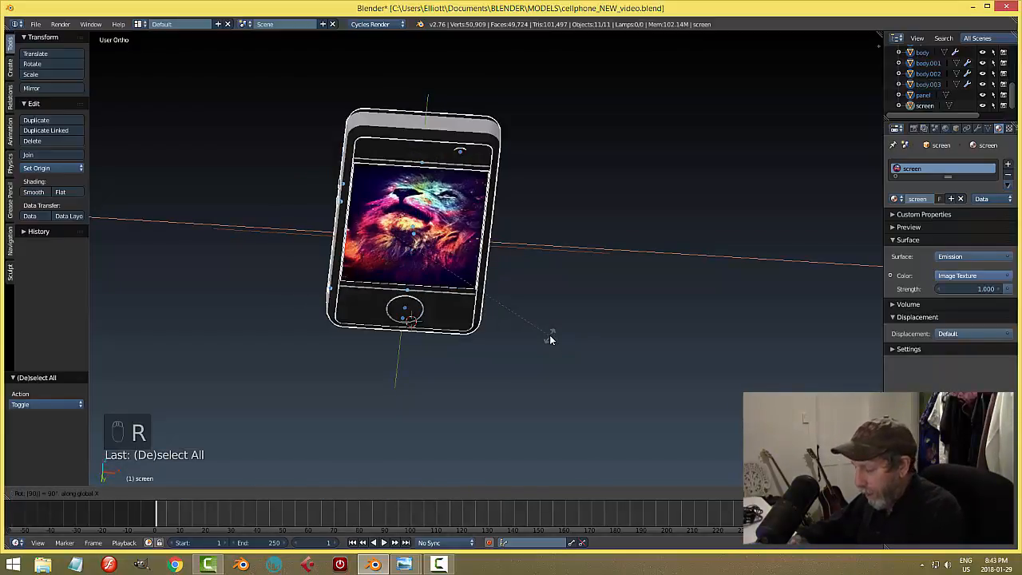
{"action": "key", "text": "Return"}
Step: Inspect the flat-lying phone from above and the side, then deselect all objects and save the file
{"action": "middle_click_drag", "start_coordinate": [600, 263], "coordinate": [577, 282]}
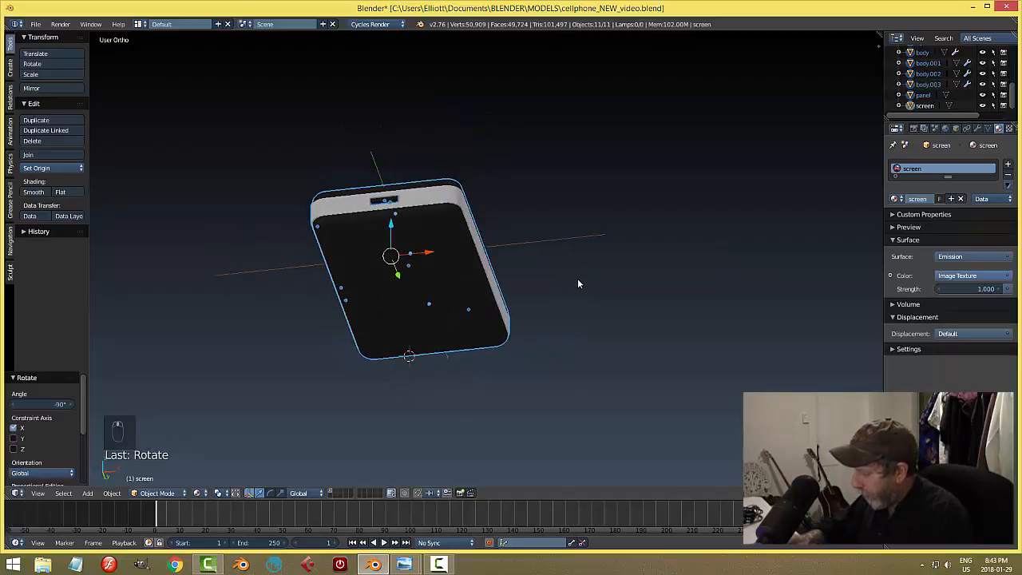
{"action": "key", "text": "KP_7"}
{"action": "middle_click_drag", "start_coordinate": [544, 312], "coordinate": [501, 334]}
{"action": "scroll", "coordinate": [511, 340], "scroll_direction": "up", "scroll_amount": 4}
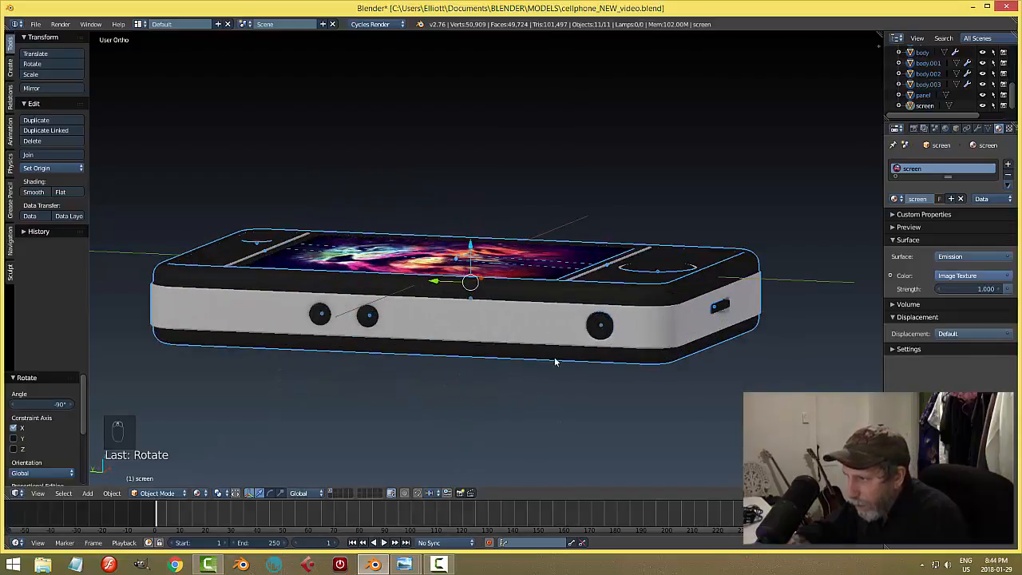
{"action": "key", "text": "a"}
{"action": "middle_click_drag", "start_coordinate": [557, 363], "coordinate": [625, 279]}
{"action": "key", "text": "ctrl+s"}
{"action": "scroll", "coordinate": [624, 279], "scroll_direction": "up", "scroll_amount": 2}
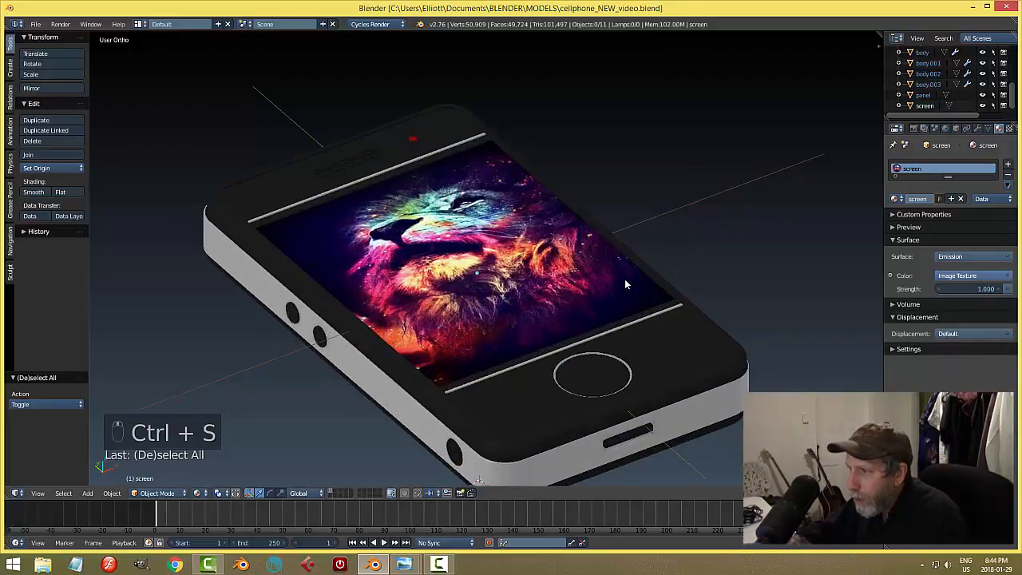
Step: Add a mesh plane below the phone to serve as the ground
{"action": "scroll", "coordinate": [624, 278], "scroll_direction": "down", "scroll_amount": 2}
{"action": "mouse_move", "coordinate": [557, 308]}
{"action": "middle_mouse_down"}
{"action": "mouse_move", "coordinate": [573, 278]}
{"action": "mouse_move", "coordinate": [572, 297]}
{"action": "middle_mouse_up"}
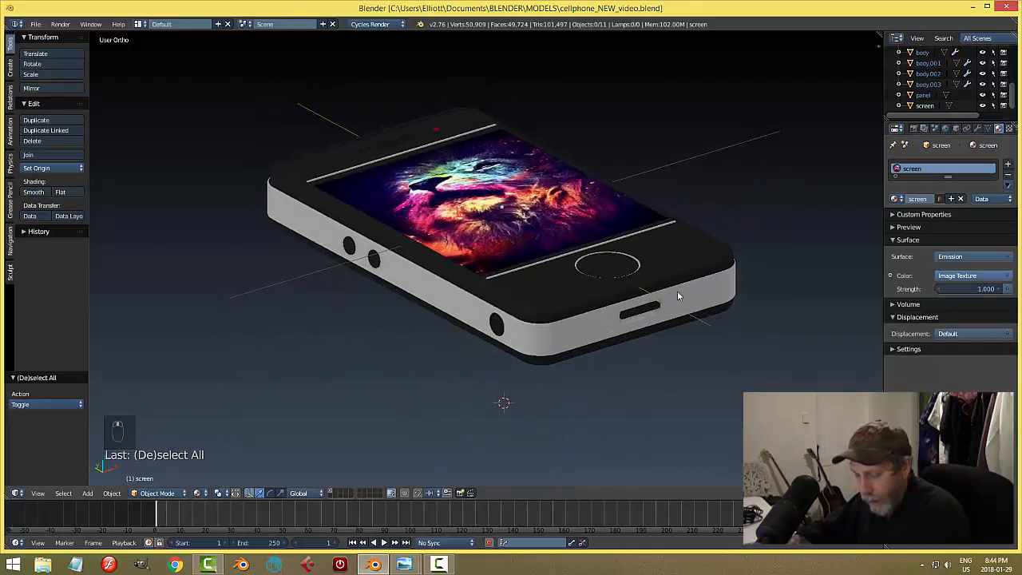
{"action": "key", "text": "shift+a"}
{"action": "mouse_move", "coordinate": [677, 294]}
{"action": "left_click", "coordinate": [713, 293]}
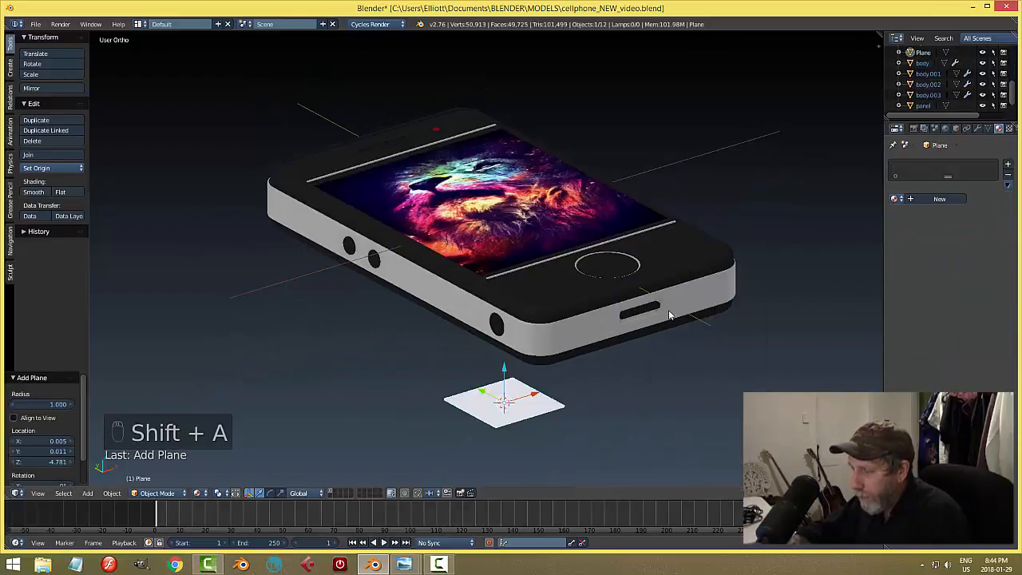
{"action": "middle_click_drag", "start_coordinate": [668, 310], "coordinate": [516, 342]}
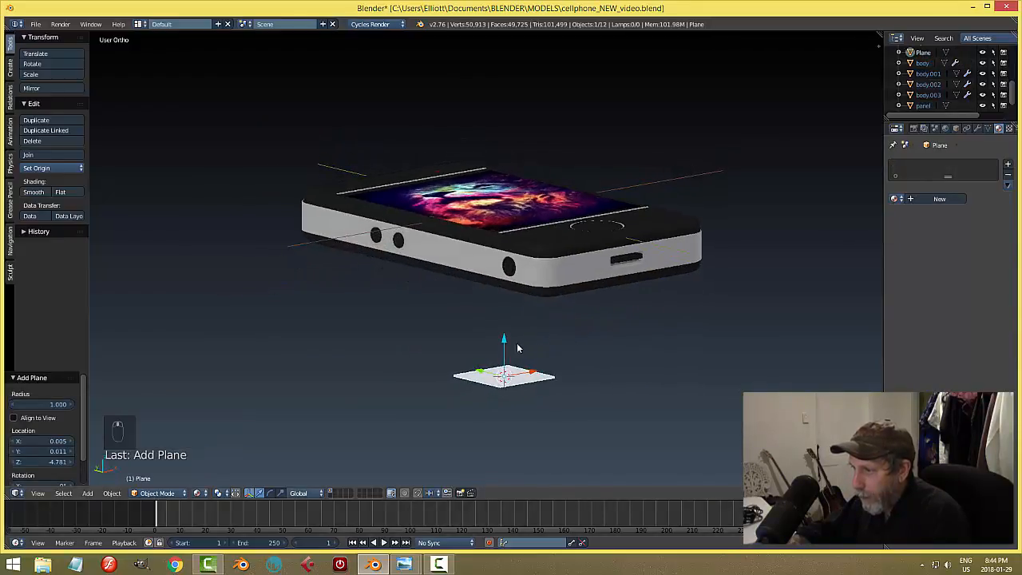
Step: Scale the ground plane by a factor of 20 and raise it up to the phone's underside
{"action": "type", "text": "s"}
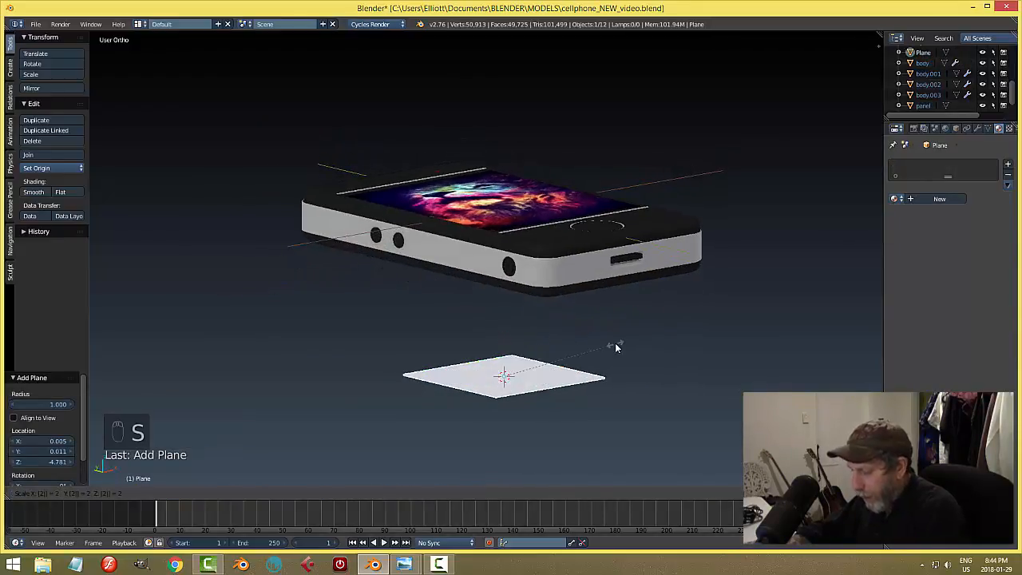
{"action": "type", "text": "20"}
{"action": "key", "text": "Return"}
{"action": "left_click_drag", "start_coordinate": [503, 342], "coordinate": [504, 224]}
Step: Create a new Diffuse BSDF material for the ground plane and set its color to dark green
{"action": "left_click", "coordinate": [959, 197]}
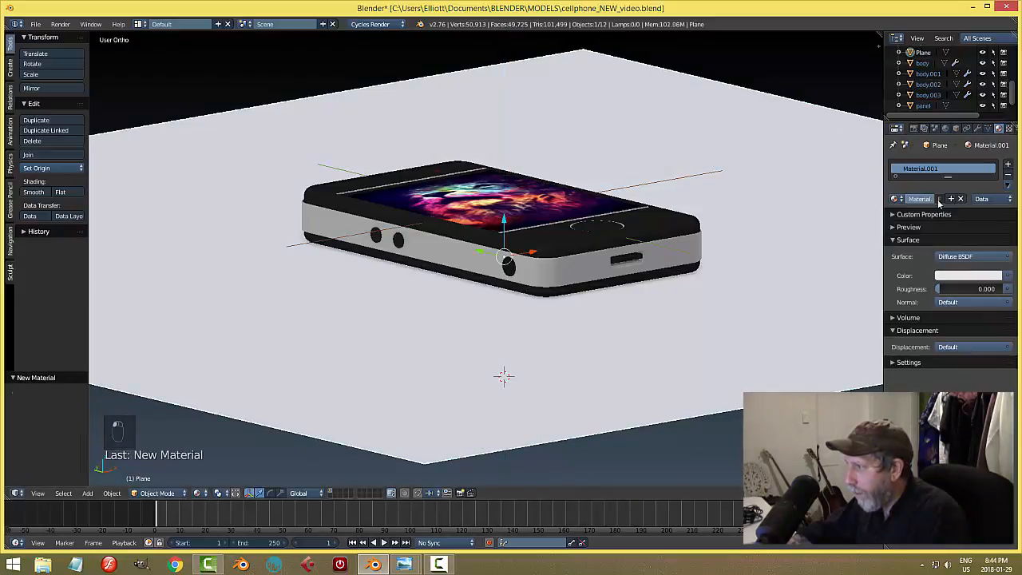
{"action": "left_click", "coordinate": [962, 276]}
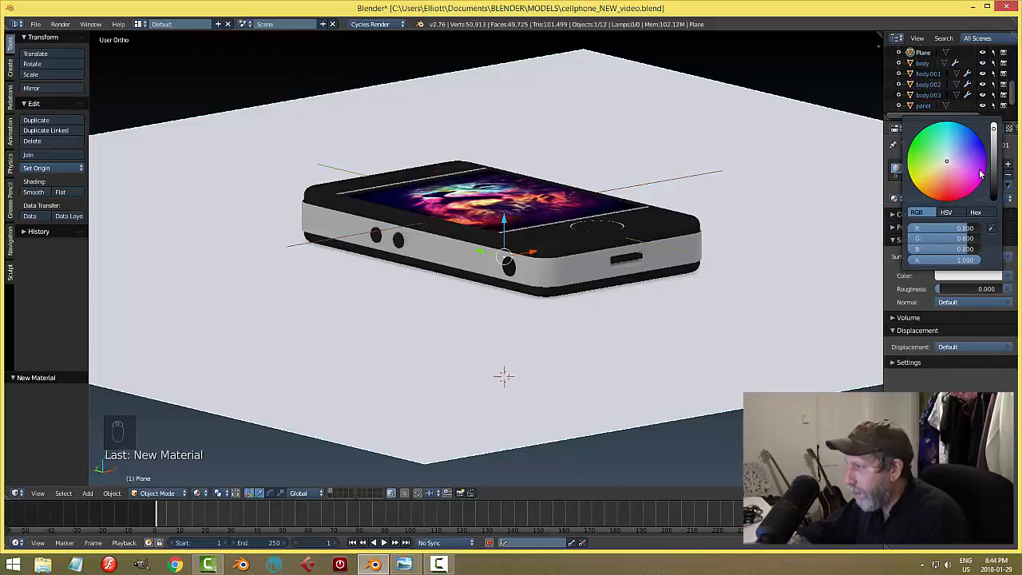
{"action": "mouse_move", "coordinate": [995, 141]}
{"action": "left_mouse_down"}
{"action": "mouse_move", "coordinate": [995, 160]}
{"action": "mouse_move", "coordinate": [930, 154]}
{"action": "left_mouse_up"}
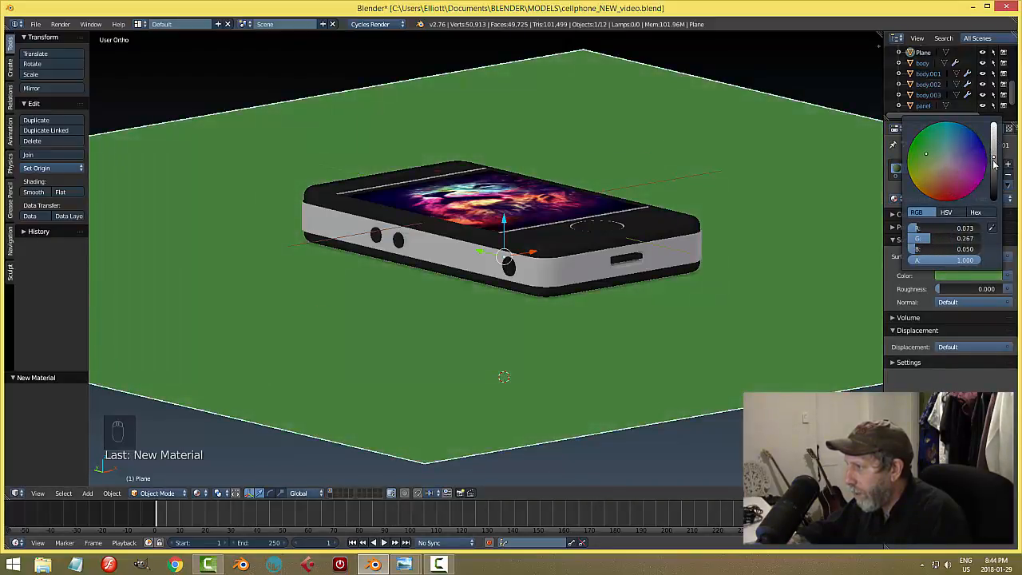
{"action": "left_click_drag", "start_coordinate": [994, 163], "coordinate": [994, 184]}
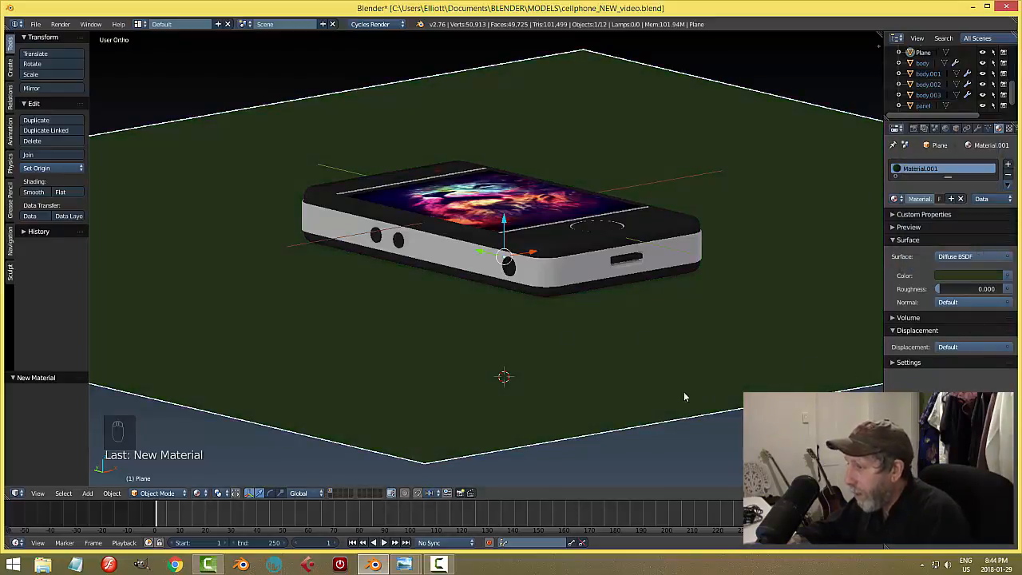
Step: Fine-tune the ground plane's height against the phone's underside in the right side view, then deselect it and save the file
{"action": "key", "text": "KP_3"}
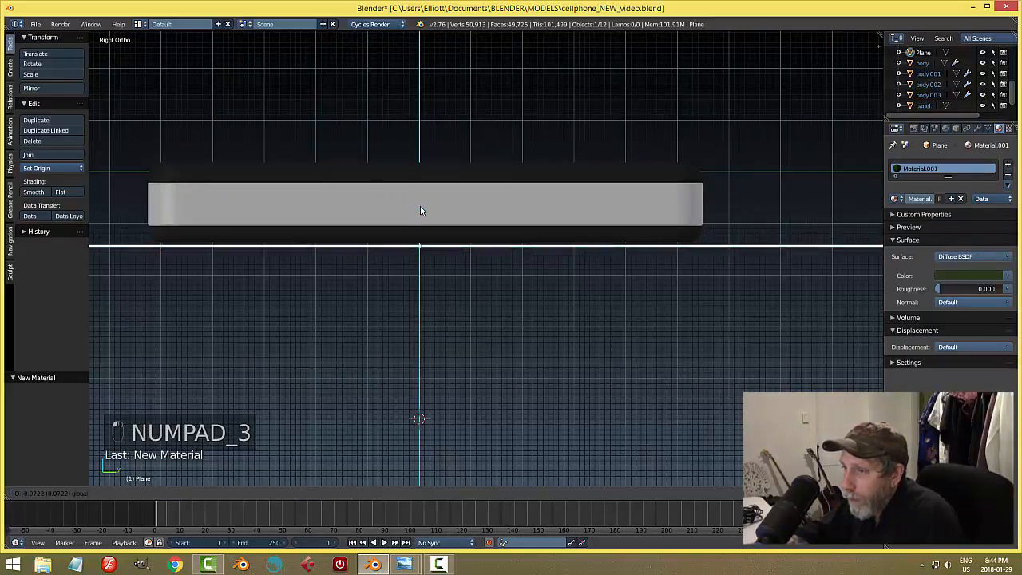
{"action": "left_click_drag", "start_coordinate": [419, 204], "coordinate": [463, 258]}
{"action": "key", "text": "a"}
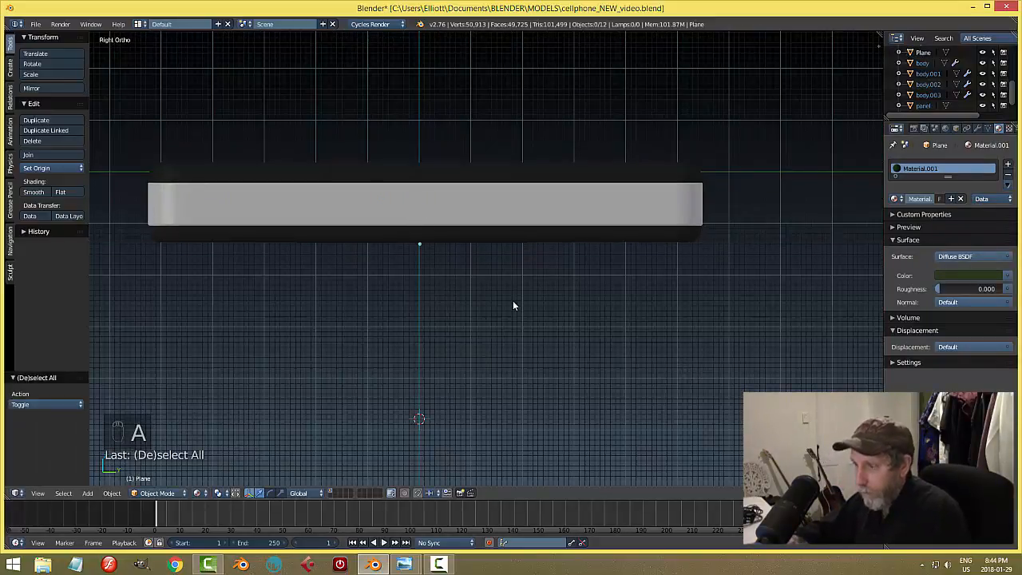
{"action": "key", "text": "ctrl+s"}
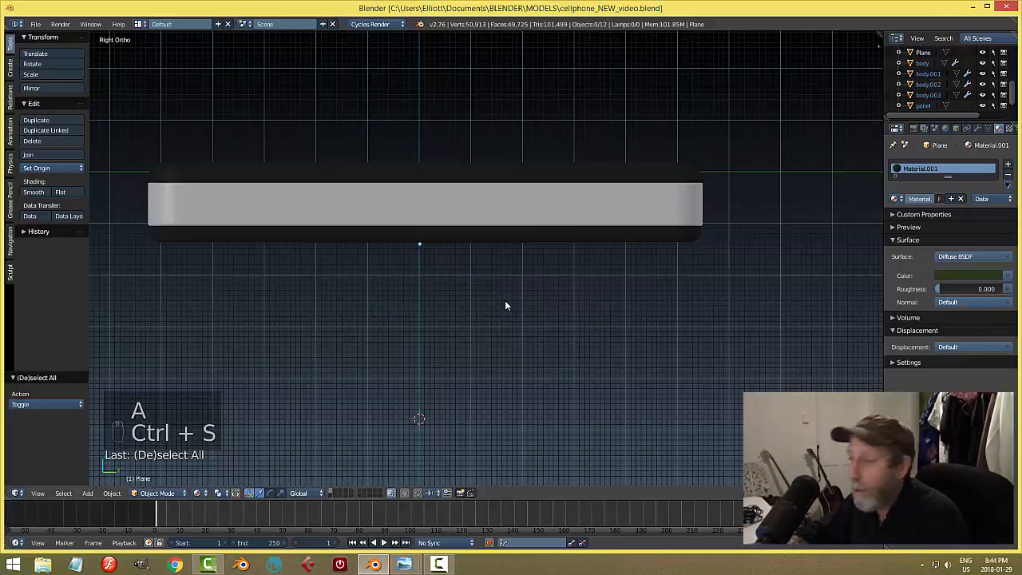
Step: Select the ground plane and move it to a separate layer
{"action": "scroll", "coordinate": [508, 287], "scroll_direction": "down", "scroll_amount": 2}
{"action": "middle_click_drag", "start_coordinate": [511, 263], "coordinate": [683, 317]}
{"action": "scroll", "coordinate": [650, 329], "scroll_direction": "down", "scroll_amount": 2}
{"action": "middle_click_drag", "start_coordinate": [577, 352], "coordinate": [584, 328]}
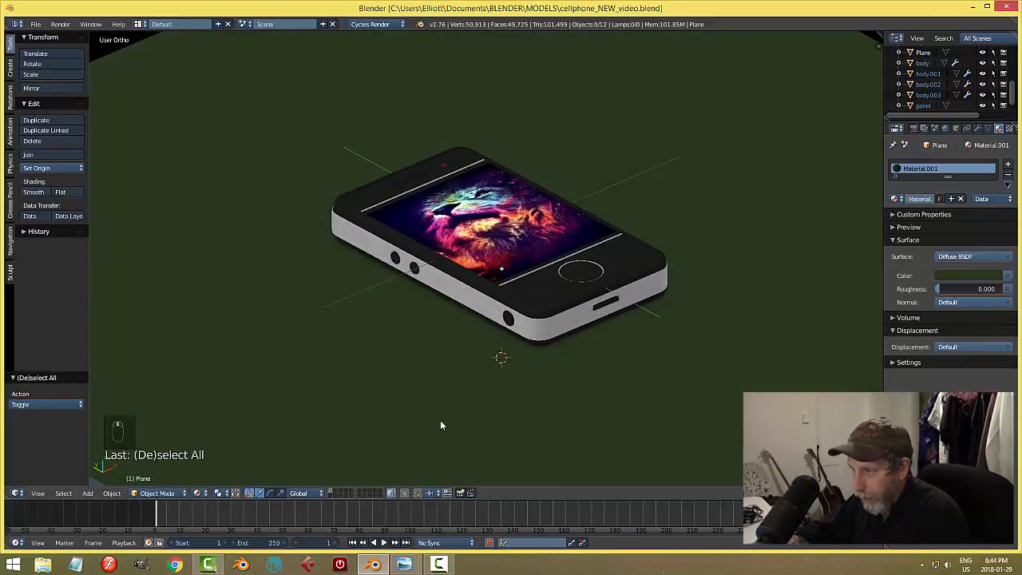
{"action": "key", "text": "a"}
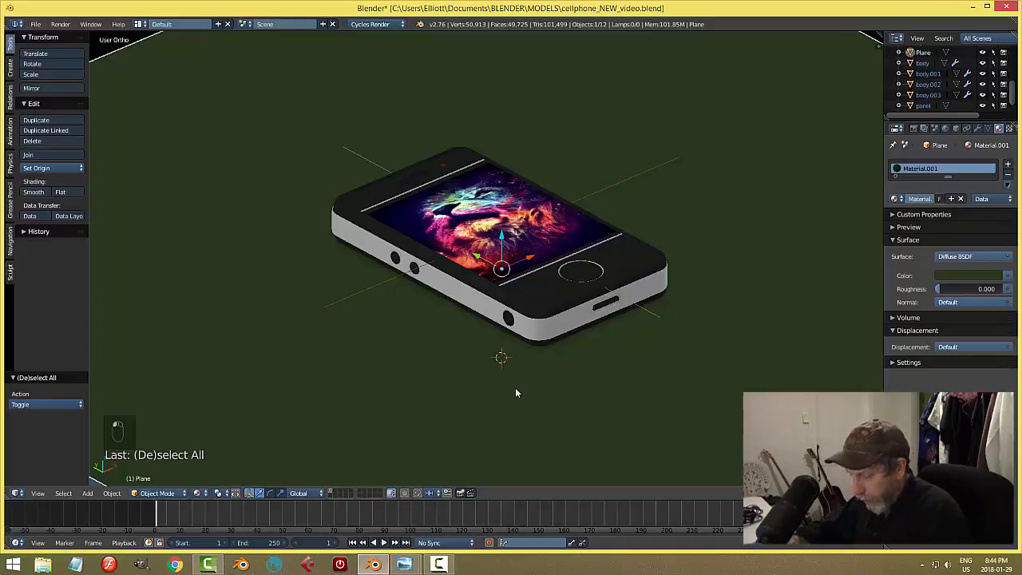
{"action": "key", "text": "m"}
{"action": "left_click", "coordinate": [603, 415]}
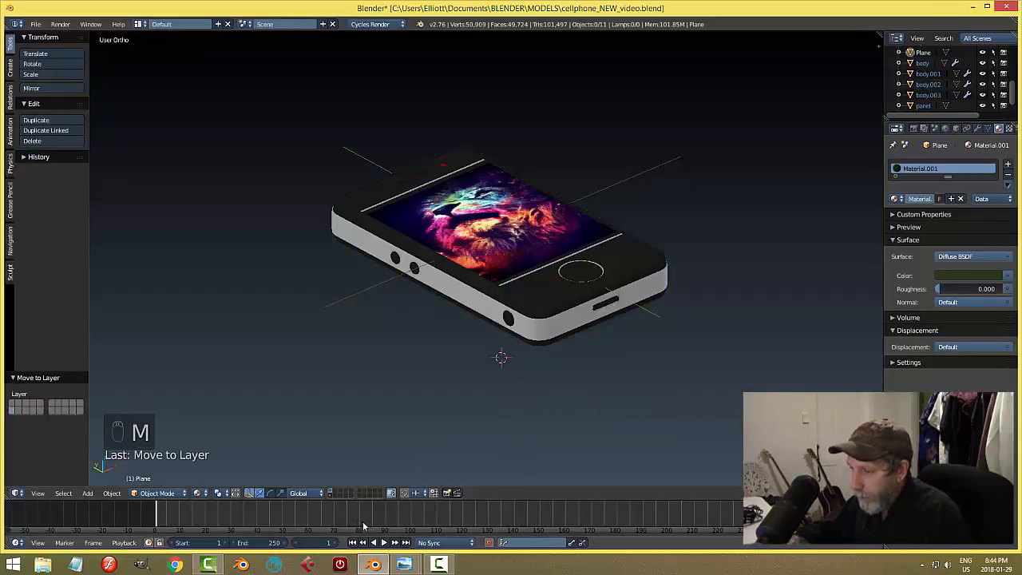
Step: Add a camera and move it up and away from the phone, finishing with about -3.76 units along Y
{"action": "key", "text": "shift+a"}
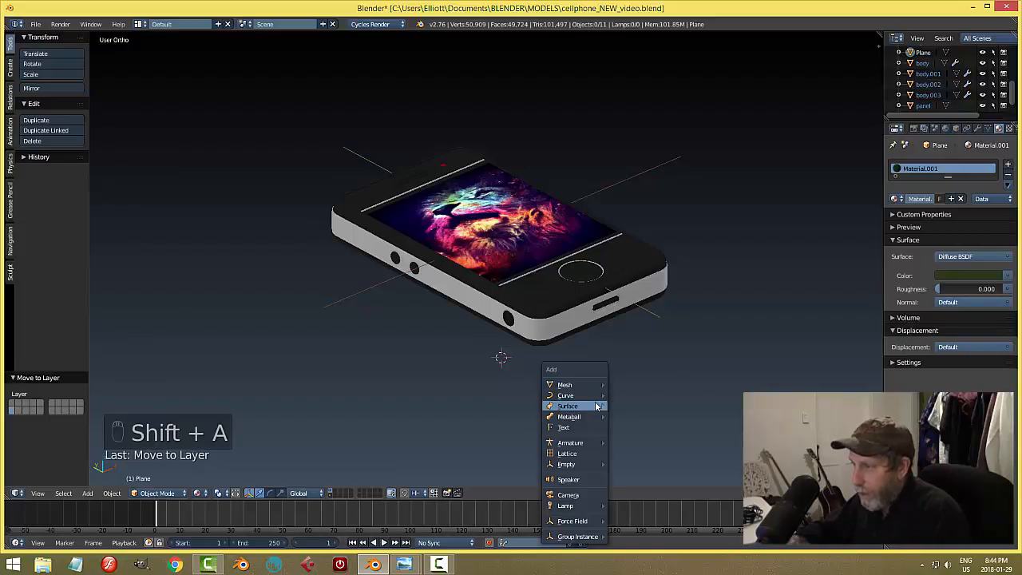
{"action": "left_click", "coordinate": [569, 494]}
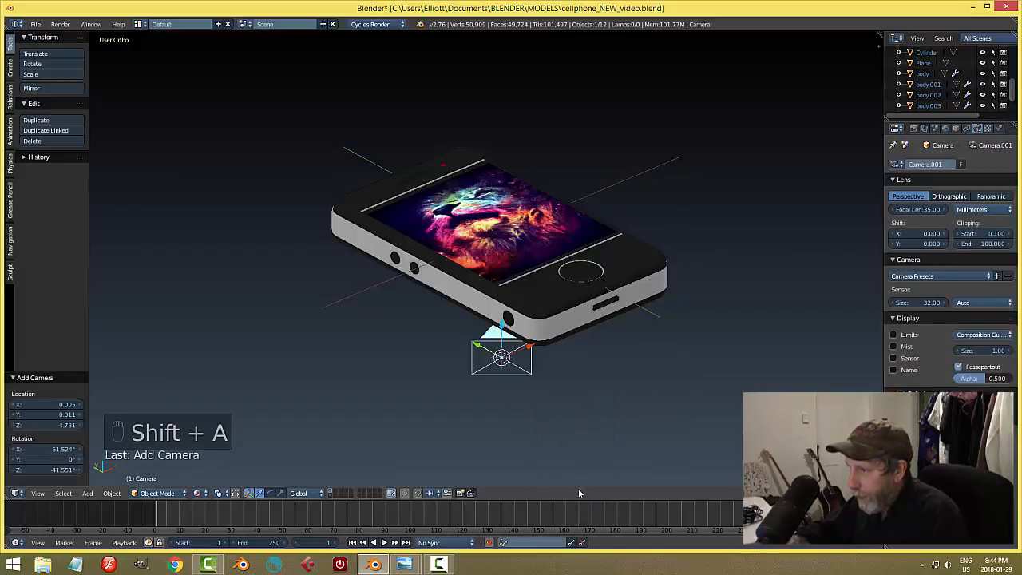
{"action": "middle_click_drag", "start_coordinate": [587, 378], "coordinate": [467, 315]}
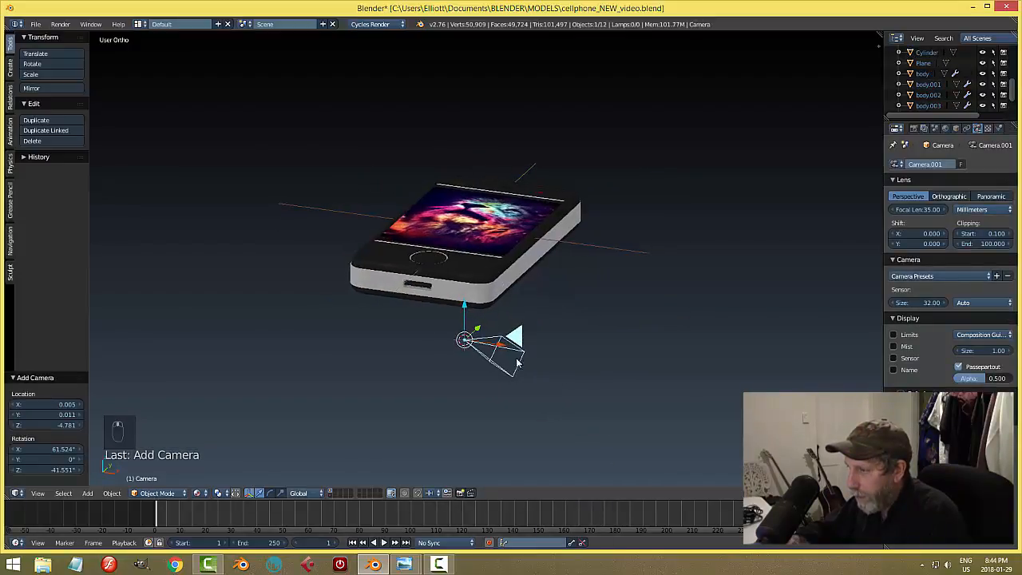
{"action": "left_click_drag", "start_coordinate": [463, 305], "coordinate": [343, 150]}
{"action": "middle_click_drag", "start_coordinate": [361, 221], "coordinate": [446, 245]}
{"action": "left_click_drag", "start_coordinate": [405, 234], "coordinate": [710, 259]}
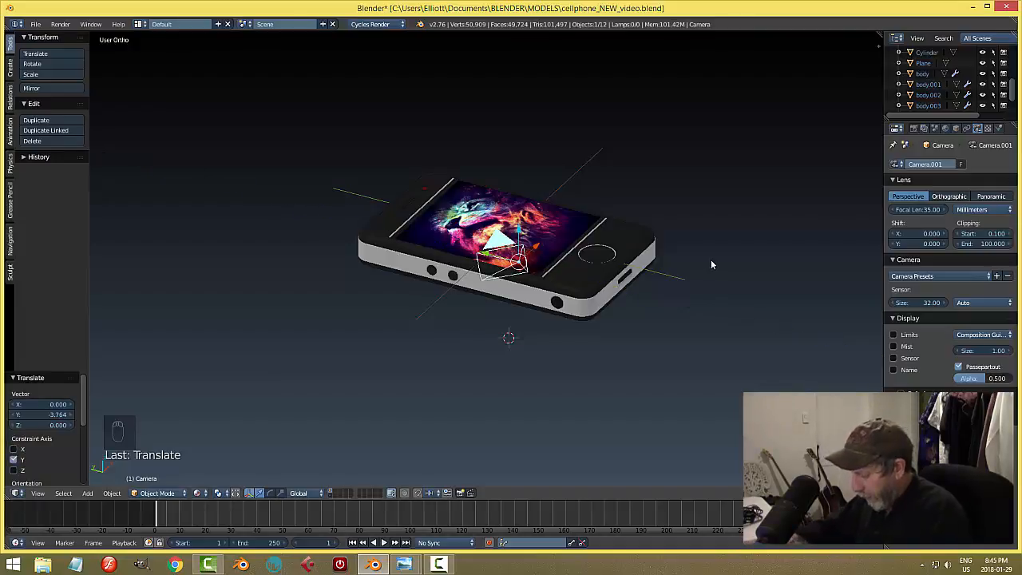
Step: Enable Lock Camera to View and look through the camera
{"action": "key", "text": "n"}
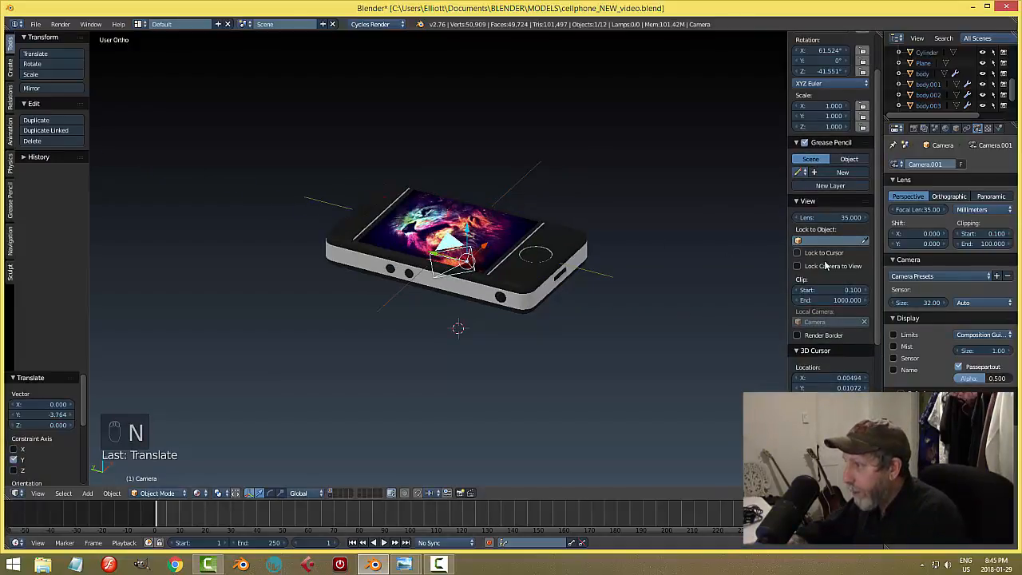
{"action": "left_click", "coordinate": [798, 266]}
{"action": "key", "text": "n"}
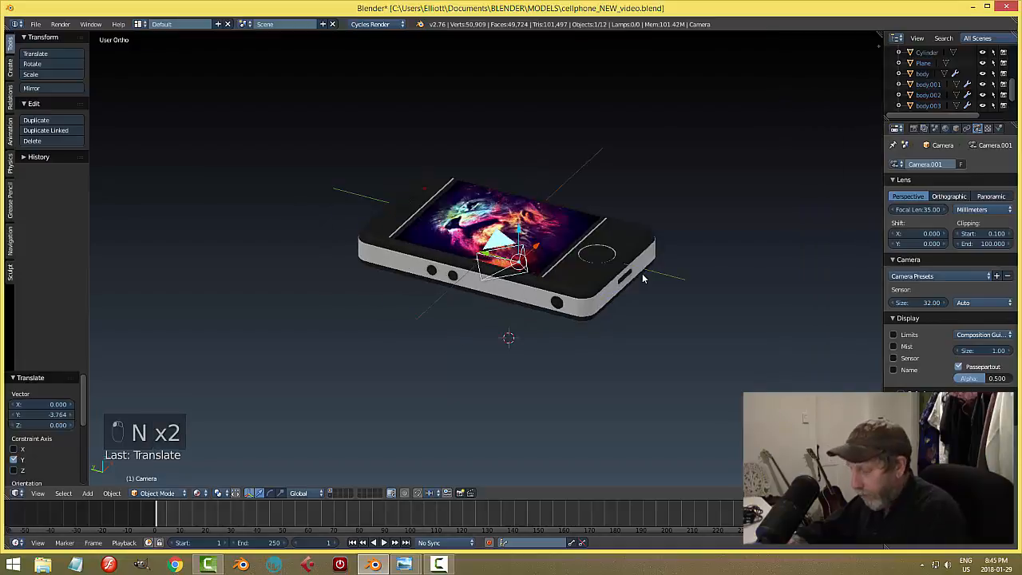
{"action": "key", "text": "KP_0"}
Step: Frame the whole phone at an angle in the camera view with the ground plane's layer shown, and save the file
{"action": "scroll", "coordinate": [645, 292], "scroll_direction": "down", "scroll_amount": 2}
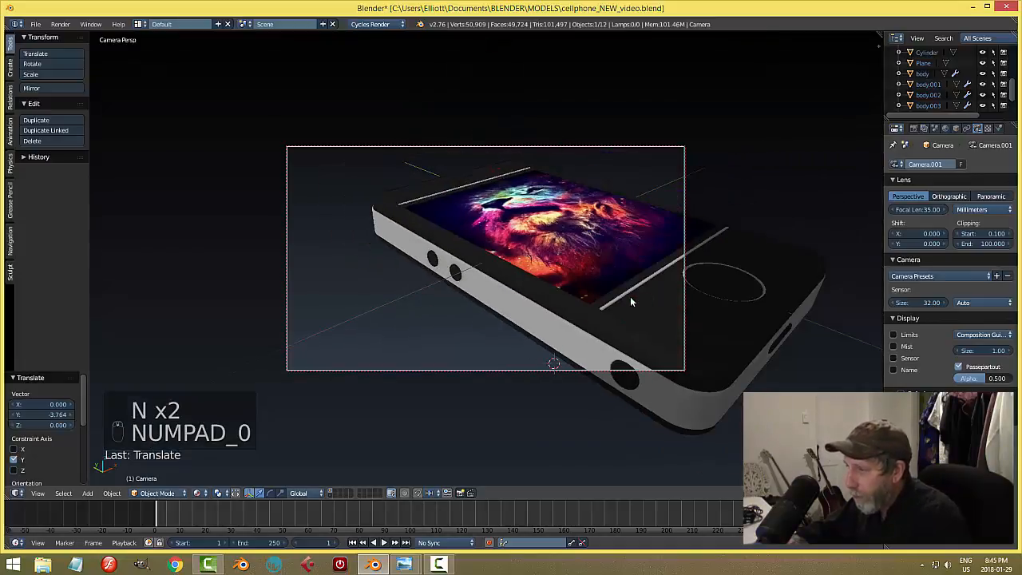
{"action": "middle_click_drag", "start_coordinate": [669, 291], "coordinate": [590, 300], "text": "shift"}
{"action": "scroll", "coordinate": [575, 301], "scroll_direction": "up", "scroll_amount": 1}
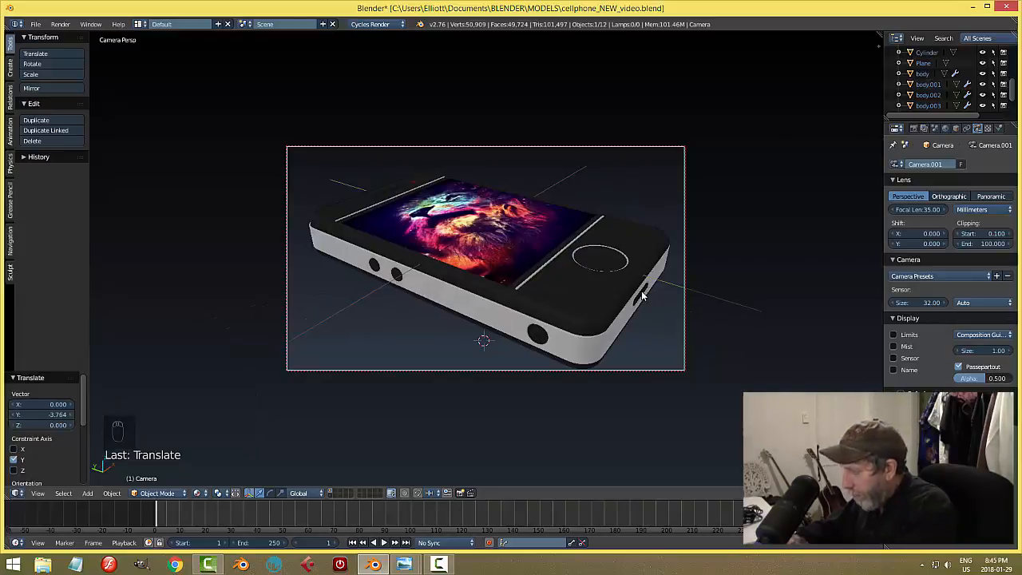
{"action": "key", "text": "Home"}
{"action": "scroll", "coordinate": [635, 297], "scroll_direction": "down", "scroll_amount": 1}
{"action": "middle_click_drag", "start_coordinate": [645, 308], "coordinate": [628, 289]}
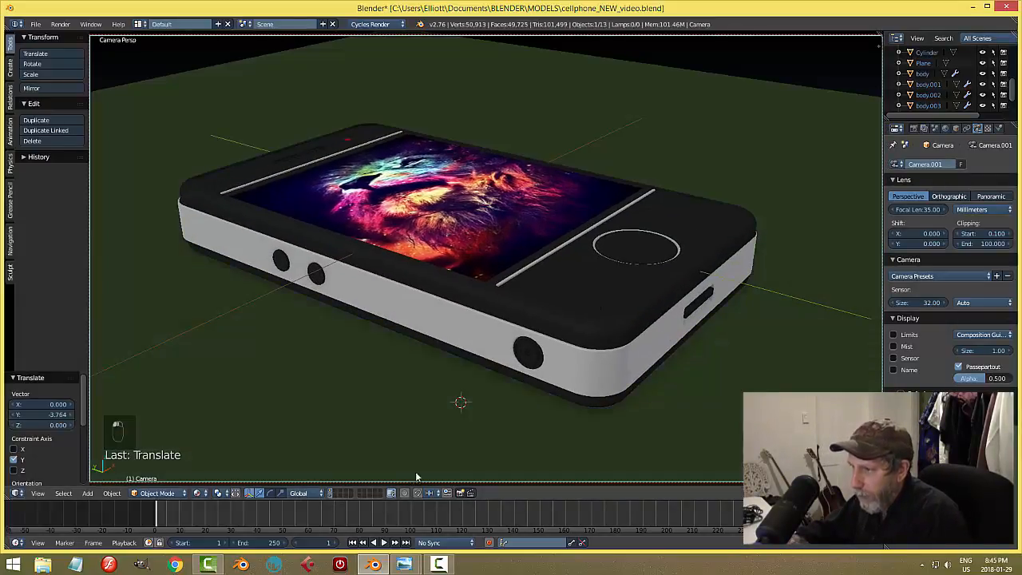
{"action": "middle_click_drag", "start_coordinate": [575, 395], "coordinate": [578, 389]}
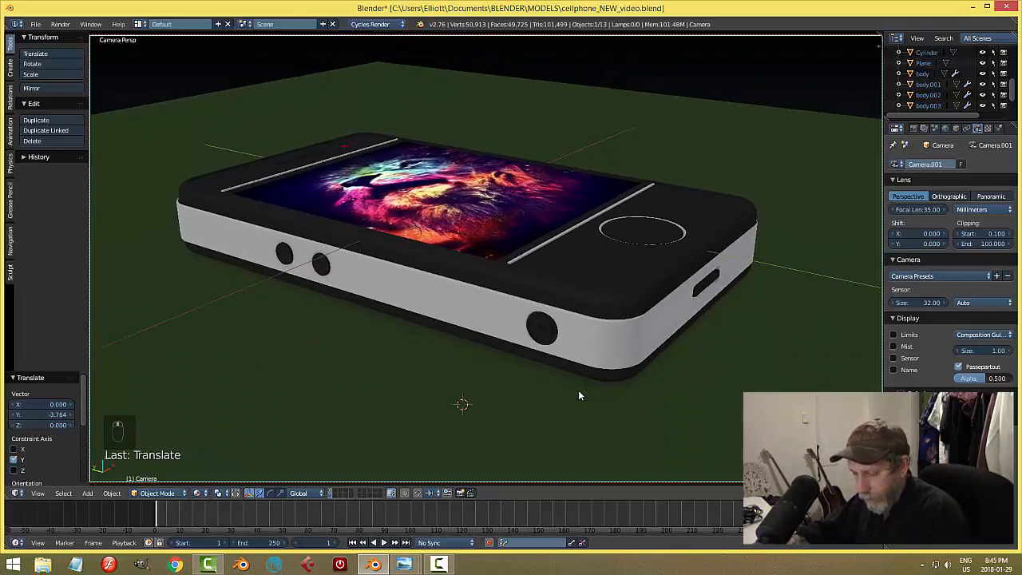
{"action": "key", "text": "ctrl+s"}
{"action": "middle_click_drag", "start_coordinate": [649, 378], "coordinate": [596, 357]}
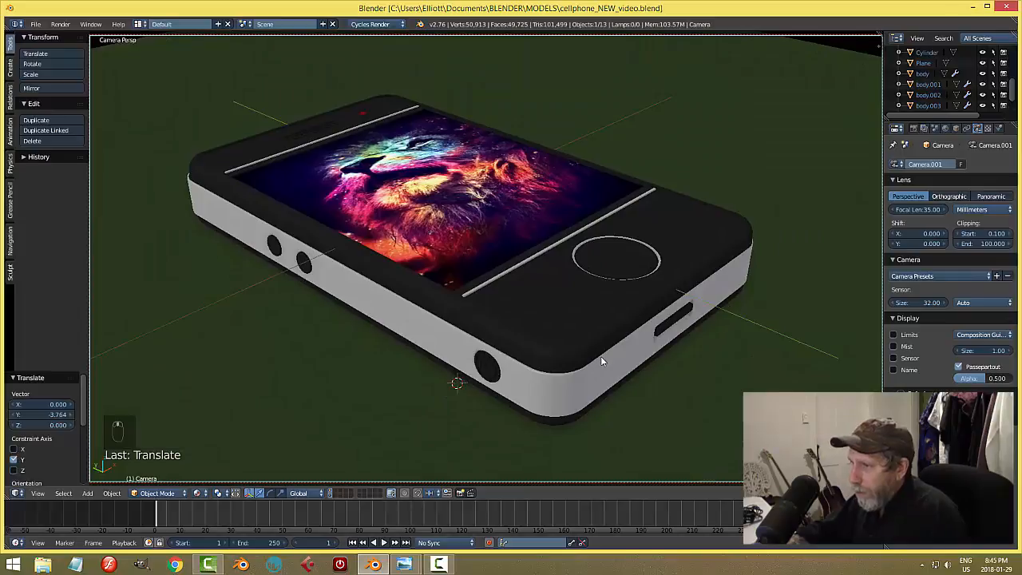
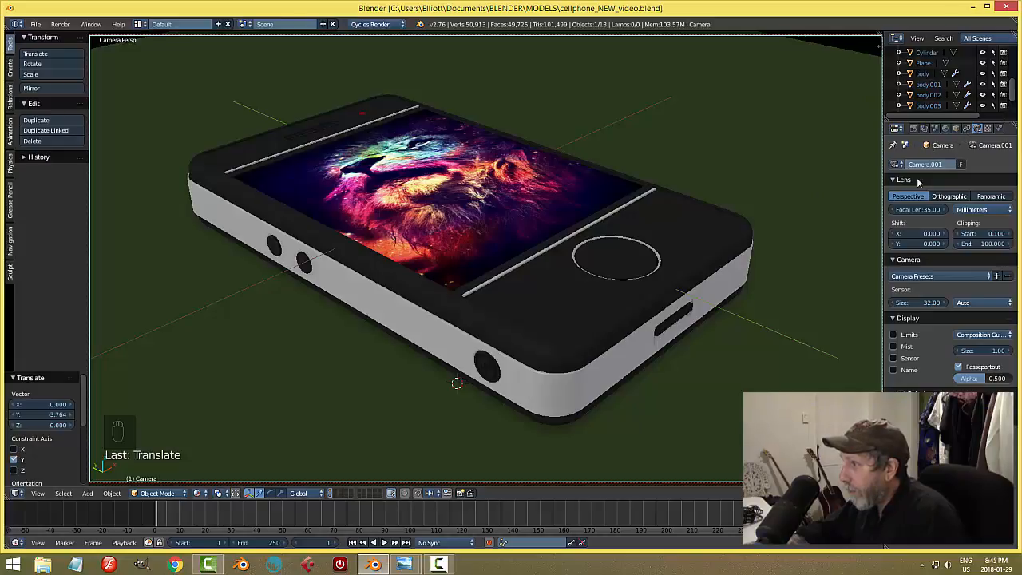
Step: Set the camera's focal length to 80 mm
{"action": "left_click", "coordinate": [914, 210]}
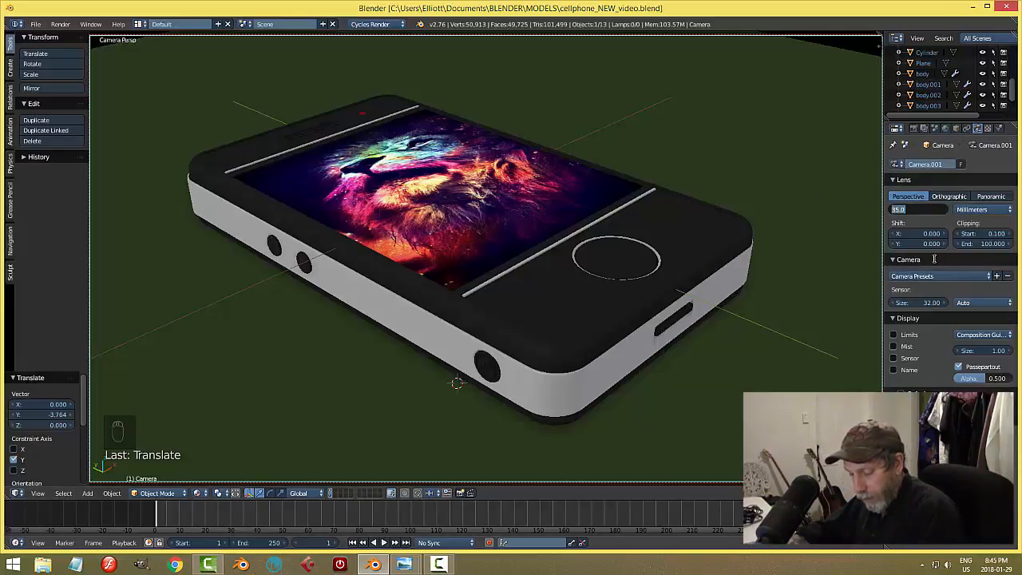
{"action": "type", "text": "8"}
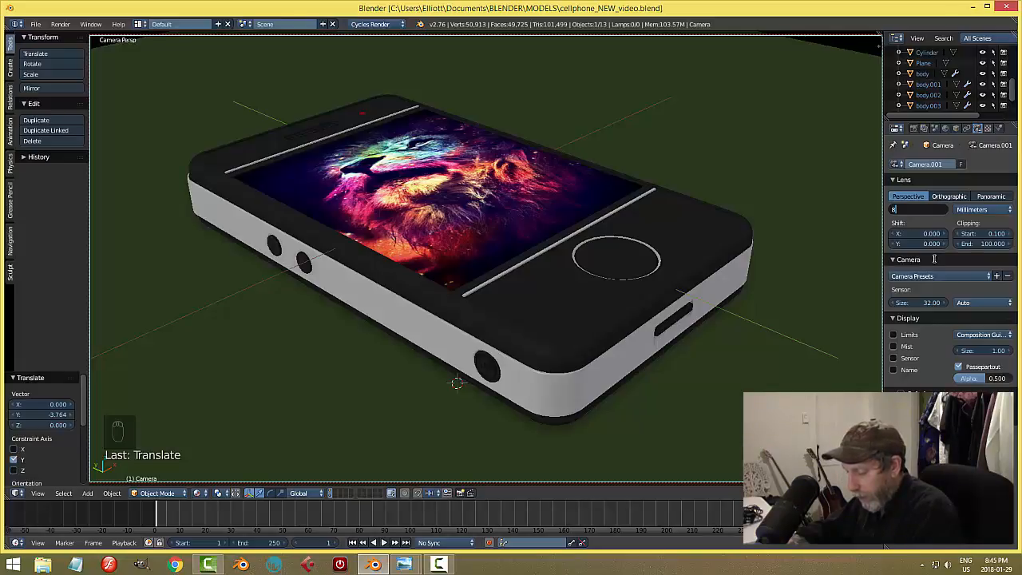
{"action": "type", "text": "0"}
{"action": "key", "text": "Return"}
Step: Pull the camera back to reframe the whole phone, then leave the camera view and save the file
{"action": "scroll", "coordinate": [765, 277], "scroll_direction": "down", "scroll_amount": 5}
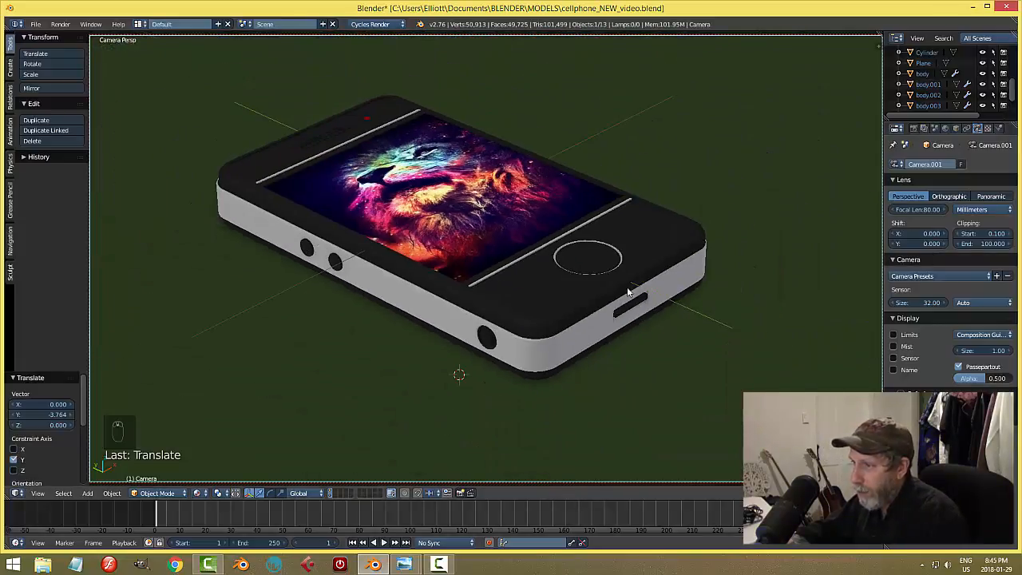
{"action": "scroll", "coordinate": [614, 293], "scroll_direction": "up", "scroll_amount": 1}
{"action": "middle_click_drag", "start_coordinate": [613, 293], "coordinate": [605, 292]}
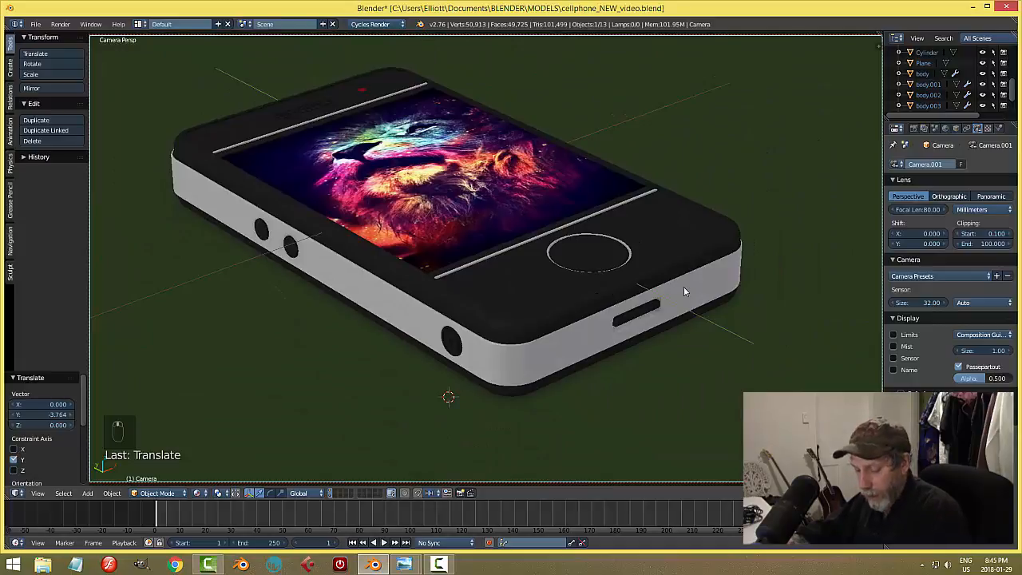
{"action": "key", "text": "KP_0"}
{"action": "key", "text": "ctrl+s"}
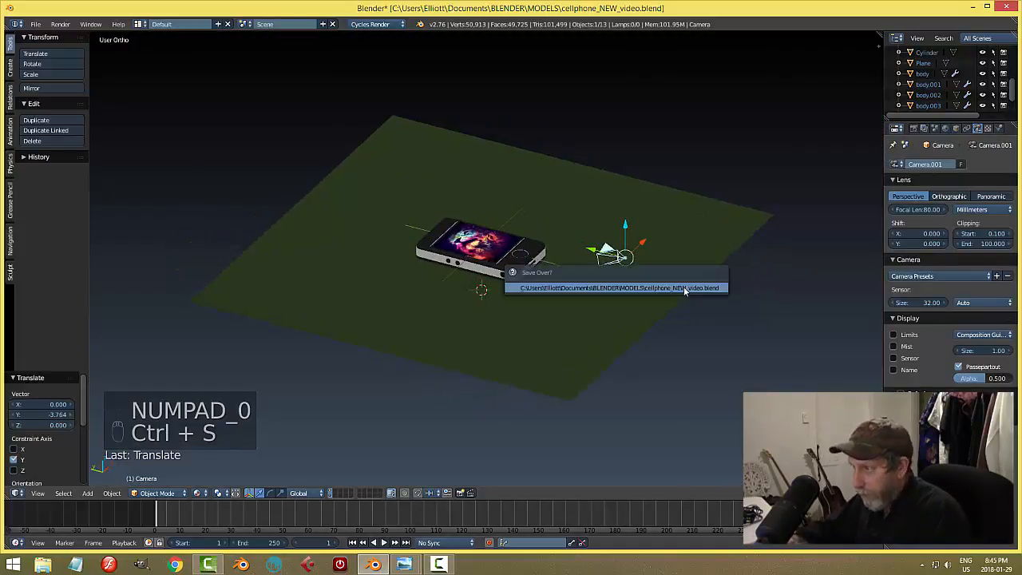
Step: Add a second mesh plane and raise it about 7.64 units along Z above the phone
{"action": "key", "text": "shift+a"}
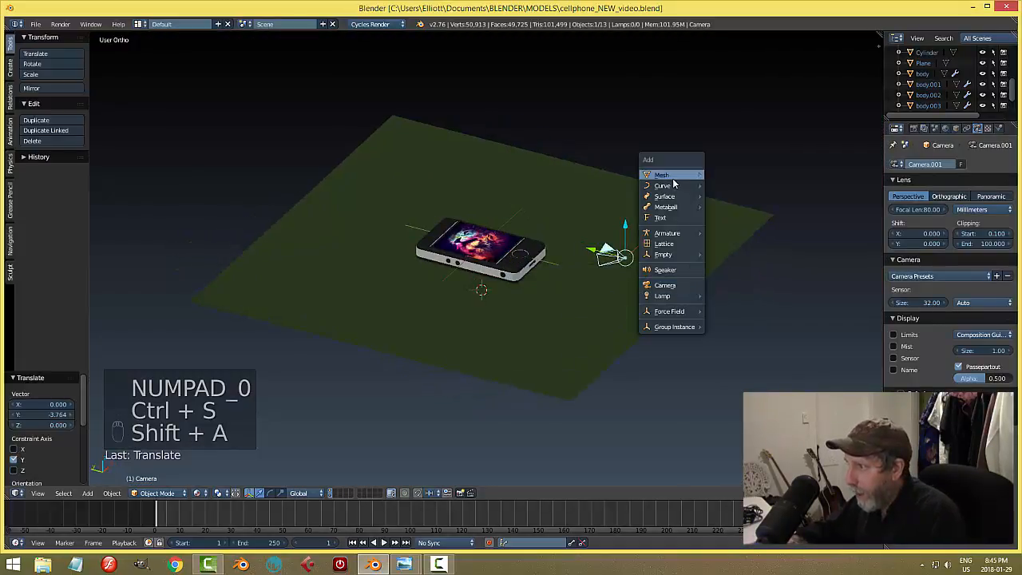
{"action": "mouse_move", "coordinate": [671, 175]}
{"action": "left_click", "coordinate": [717, 178]}
{"action": "middle_click_drag", "start_coordinate": [650, 224], "coordinate": [475, 256]}
{"action": "left_click_drag", "start_coordinate": [475, 256], "coordinate": [475, 171]}
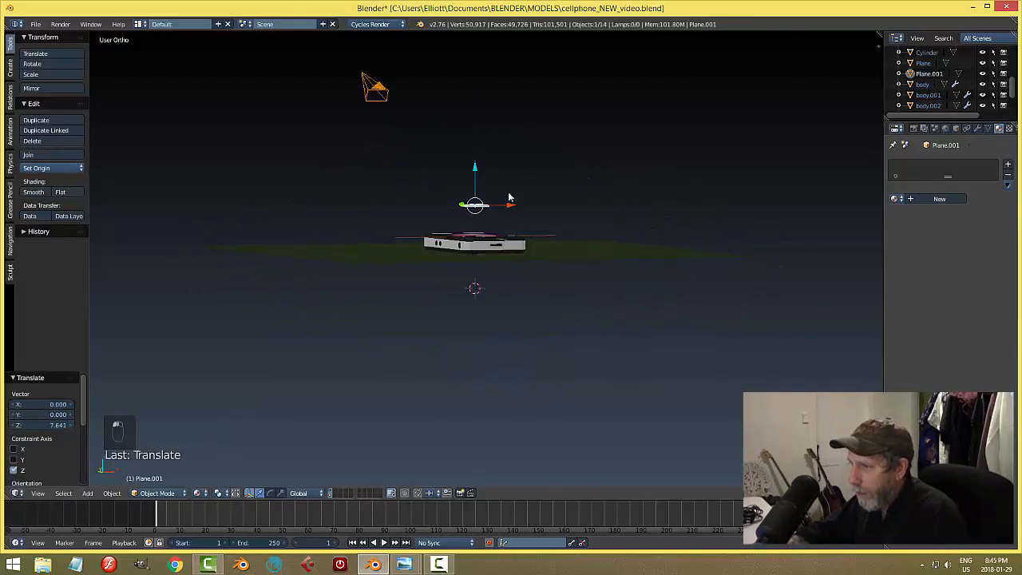
Step: Move the new plane about 5.73 units in the negative X direction and scale it by 8
{"action": "middle_click_drag", "start_coordinate": [475, 172], "coordinate": [503, 222]}
{"action": "left_click_drag", "start_coordinate": [503, 222], "coordinate": [463, 225]}
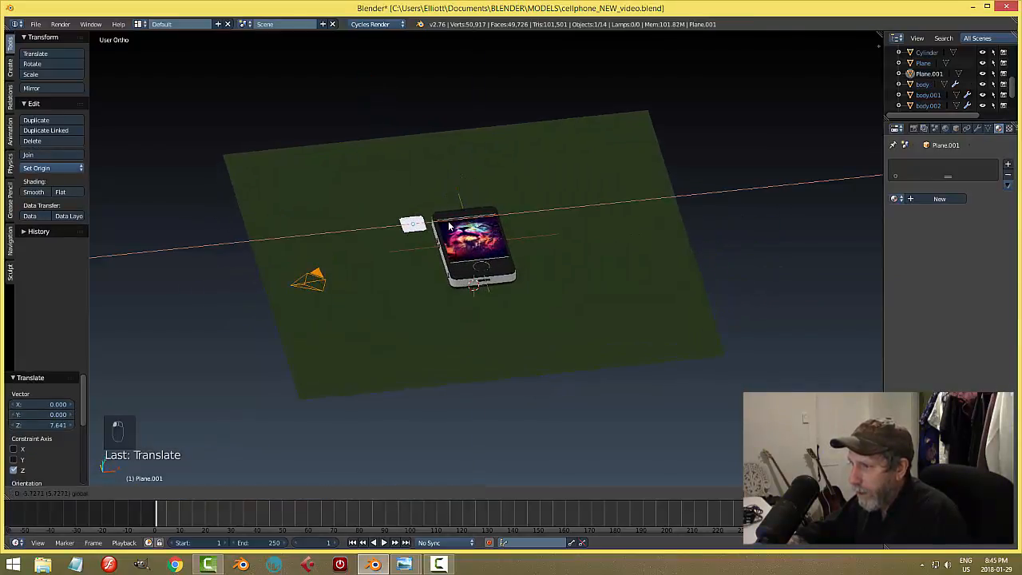
{"action": "middle_click_drag", "start_coordinate": [463, 225], "coordinate": [453, 236]}
{"action": "type", "text": "s"}
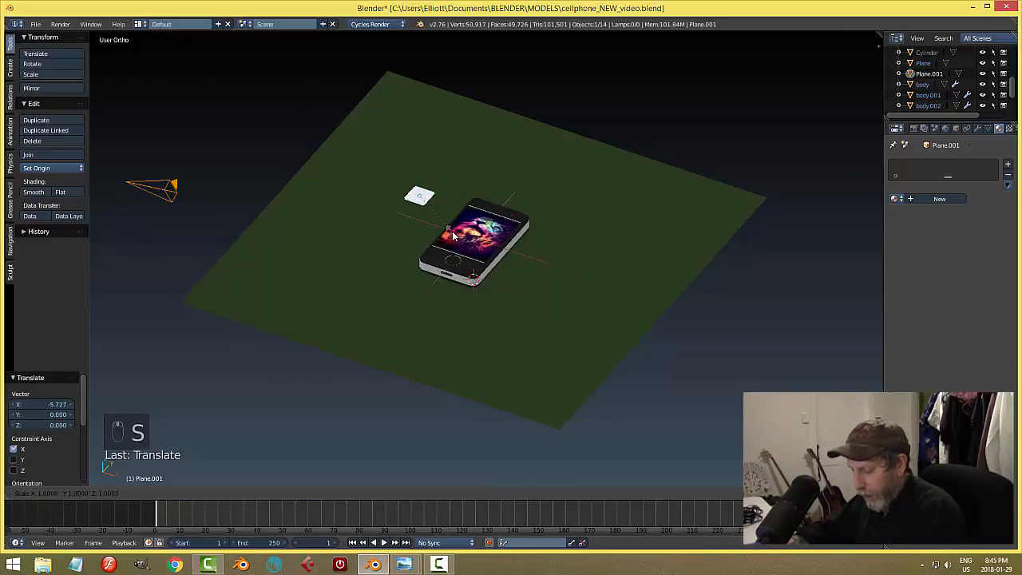
{"action": "type", "text": "8"}
{"action": "key", "text": "Return"}
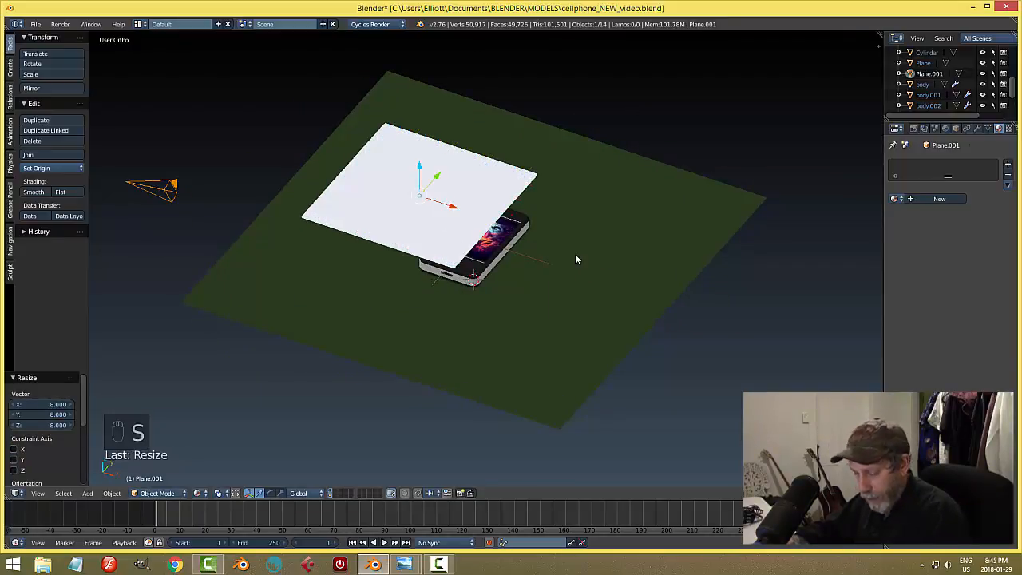
Step: Scale the plane along X to about 0.51 and tilt it around the Y axis to face the phone
{"action": "key", "text": "s"}
{"action": "key", "text": "x"}
{"action": "left_click", "coordinate": [499, 229]}
{"action": "middle_click_drag", "start_coordinate": [499, 228], "coordinate": [527, 233]}
{"action": "key", "text": "r"}
{"action": "key", "text": "y"}
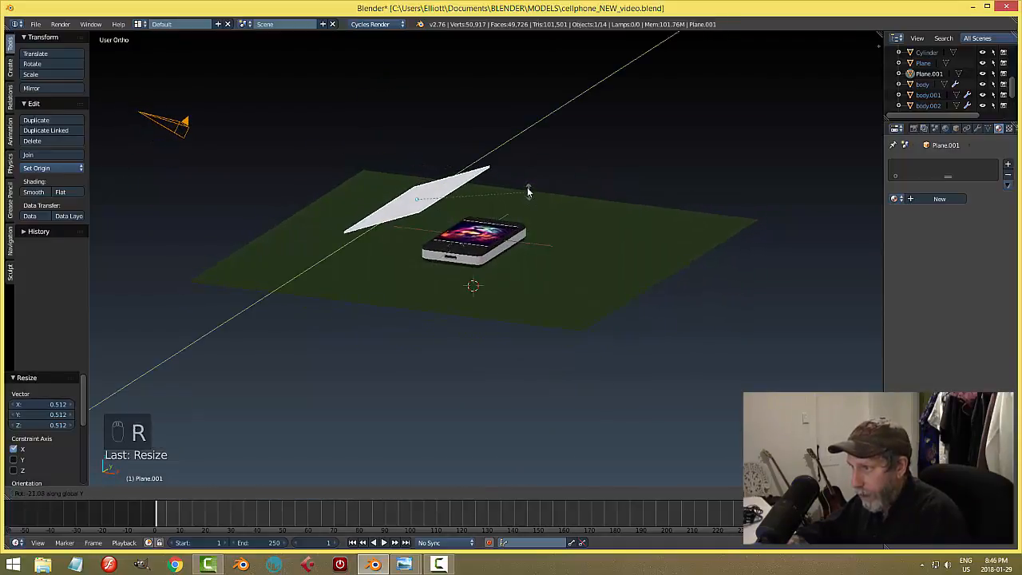
{"action": "left_click", "coordinate": [527, 190]}
Step: Give the tilted plane a new material with an Emission surface and a strength of 10
{"action": "left_click", "coordinate": [937, 199]}
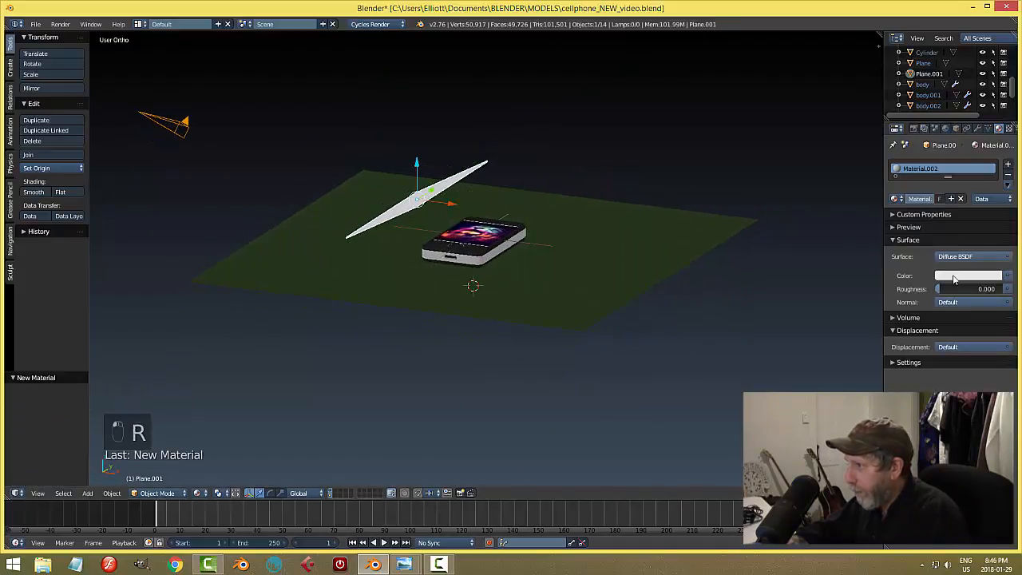
{"action": "left_click", "coordinate": [955, 277]}
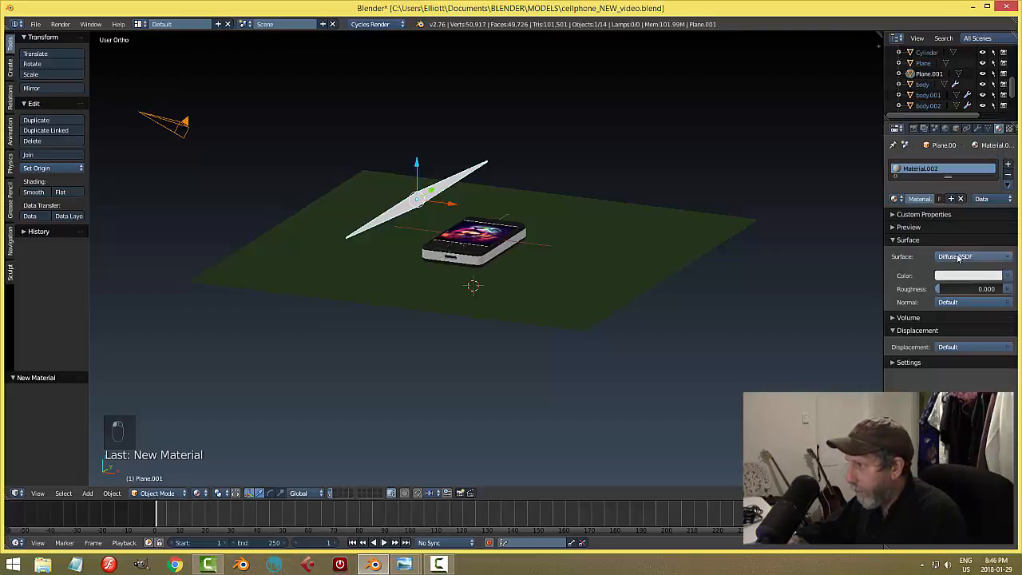
{"action": "left_click", "coordinate": [958, 257]}
{"action": "left_click", "coordinate": [887, 364]}
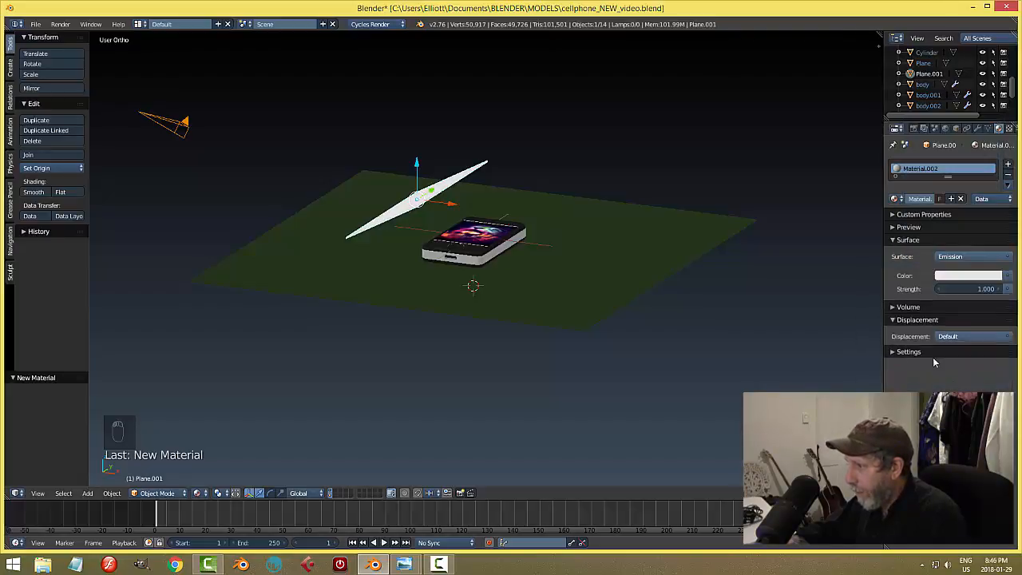
{"action": "type", "text": "10"}
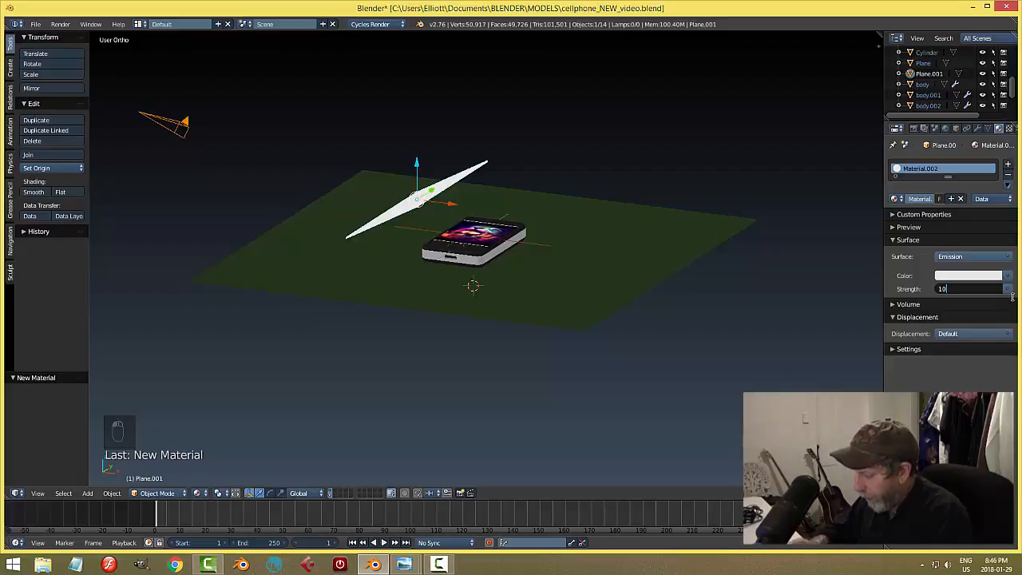
{"action": "key", "text": "Return"}
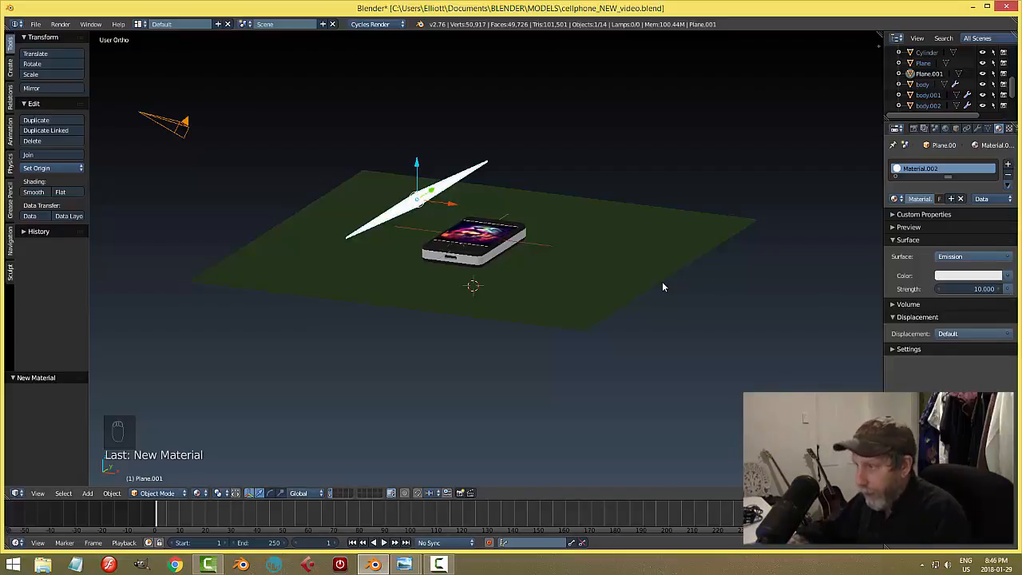
Step: Duplicate the light plane about 17.69 units along X and rotate the copy about 74° around the Y axis
{"action": "key", "text": "shift+d"}
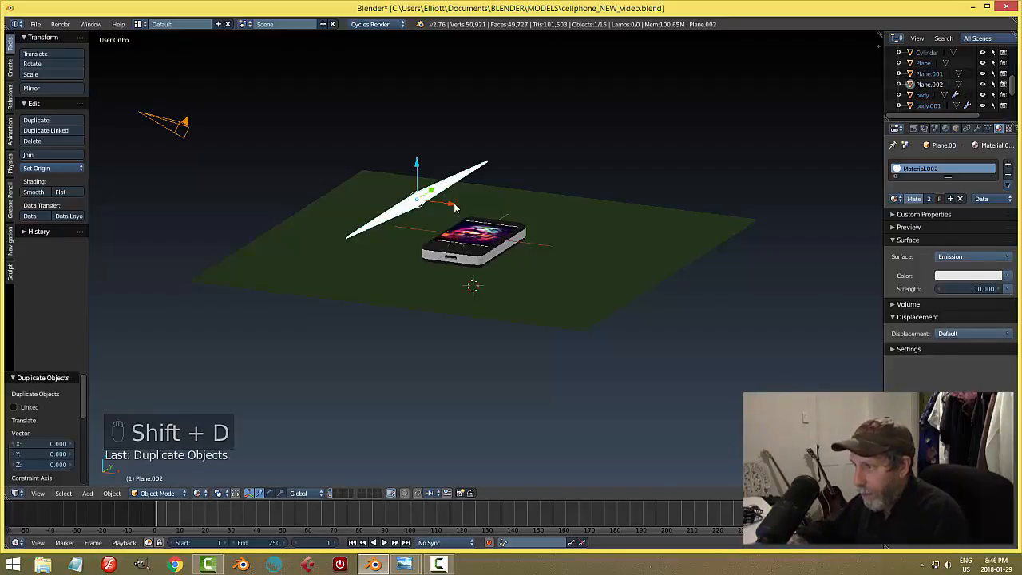
{"action": "key", "text": "x"}
{"action": "left_click", "coordinate": [631, 259]}
{"action": "middle_click_drag", "start_coordinate": [661, 272], "coordinate": [692, 278]}
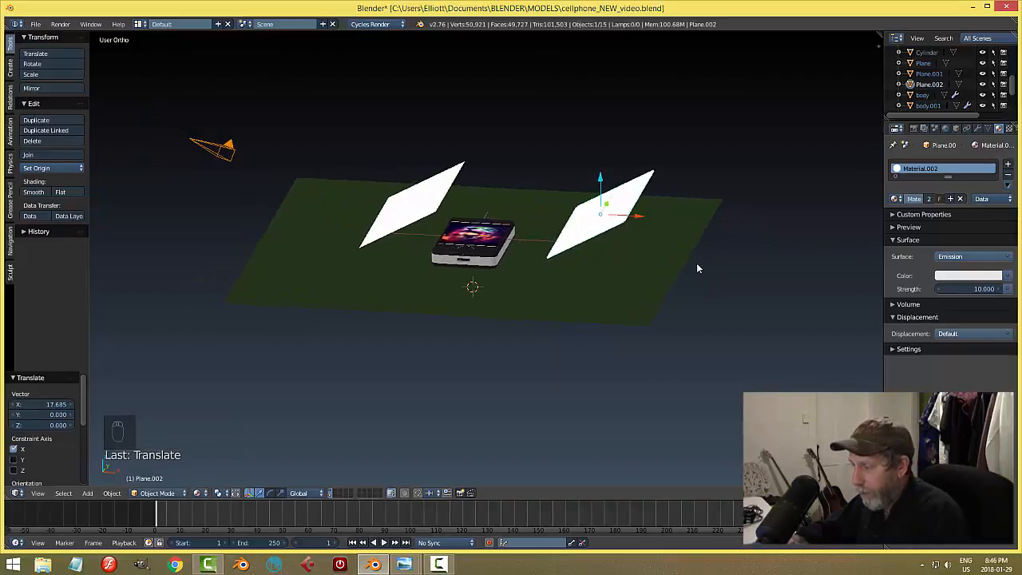
{"action": "key", "text": "r"}
{"action": "key", "text": "y"}
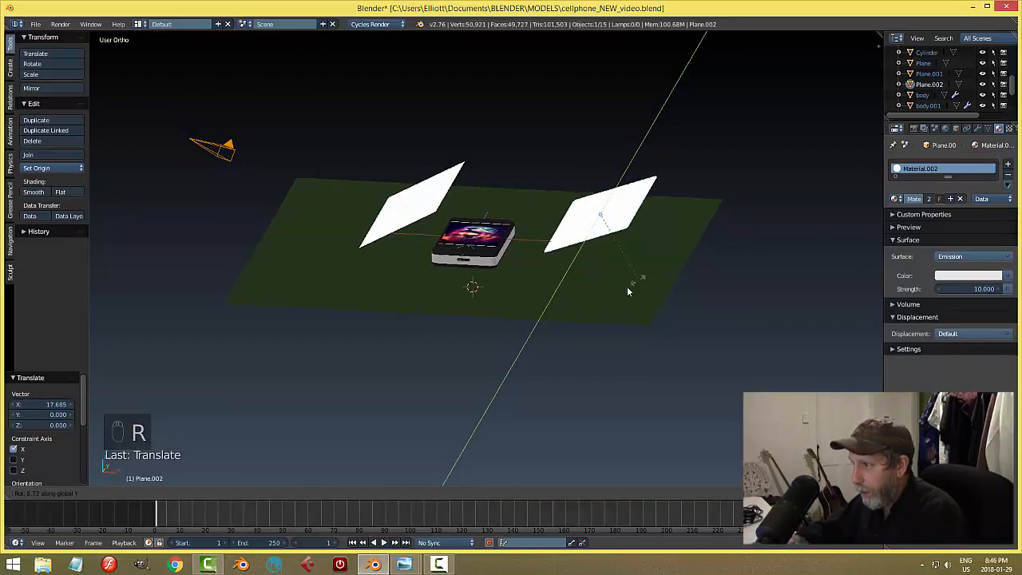
{"action": "left_click", "coordinate": [679, 264]}
{"action": "middle_click_drag", "start_coordinate": [679, 264], "coordinate": [623, 277]}
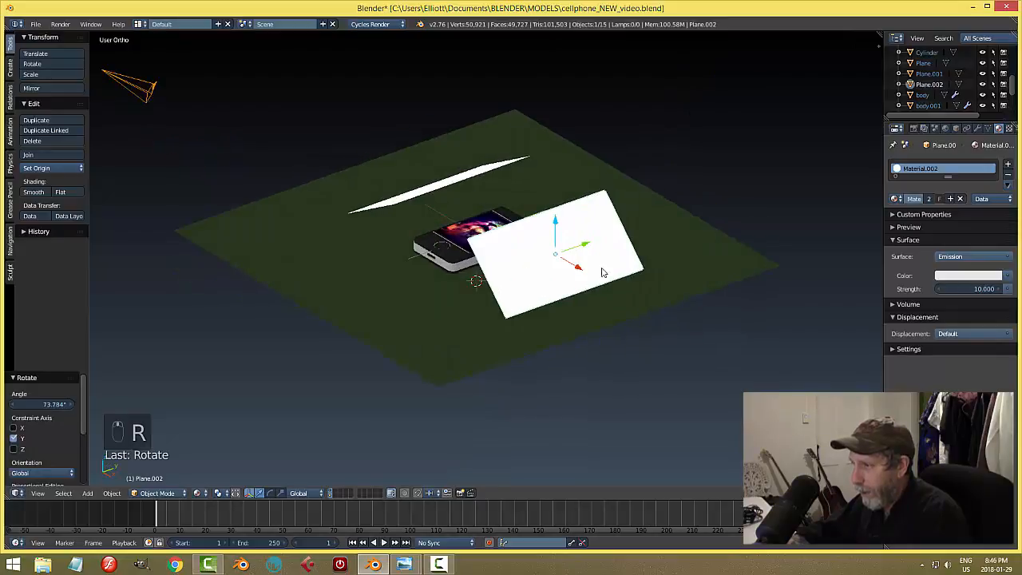
Step: Move the duplicated plane about 7.33 units along Y and rotate it about 37° around the Z axis
{"action": "key", "text": "g"}
{"action": "key", "text": "y"}
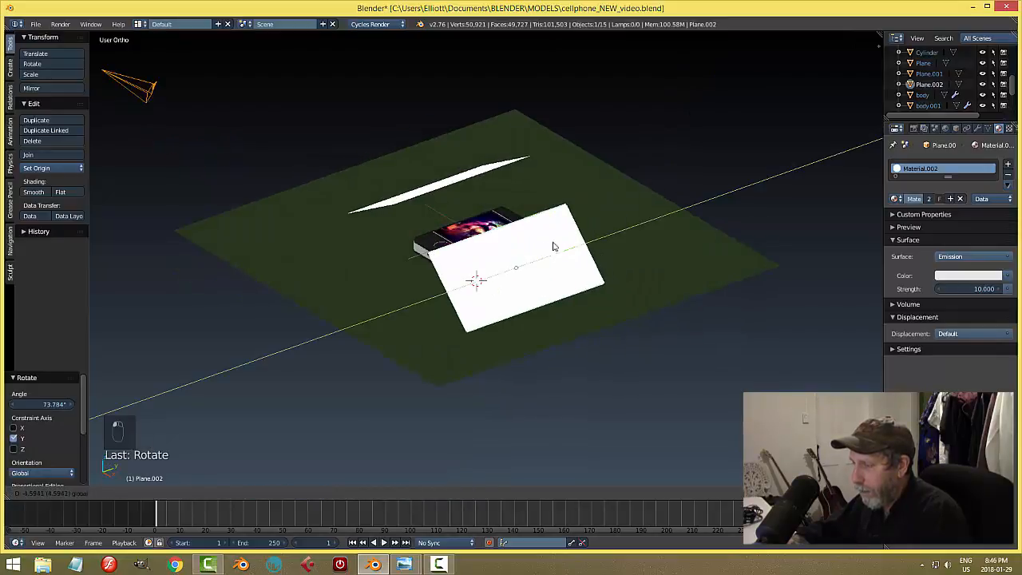
{"action": "left_click", "coordinate": [658, 240]}
{"action": "key", "text": "KP_7"}
{"action": "middle_click_drag", "start_coordinate": [634, 263], "coordinate": [537, 318]}
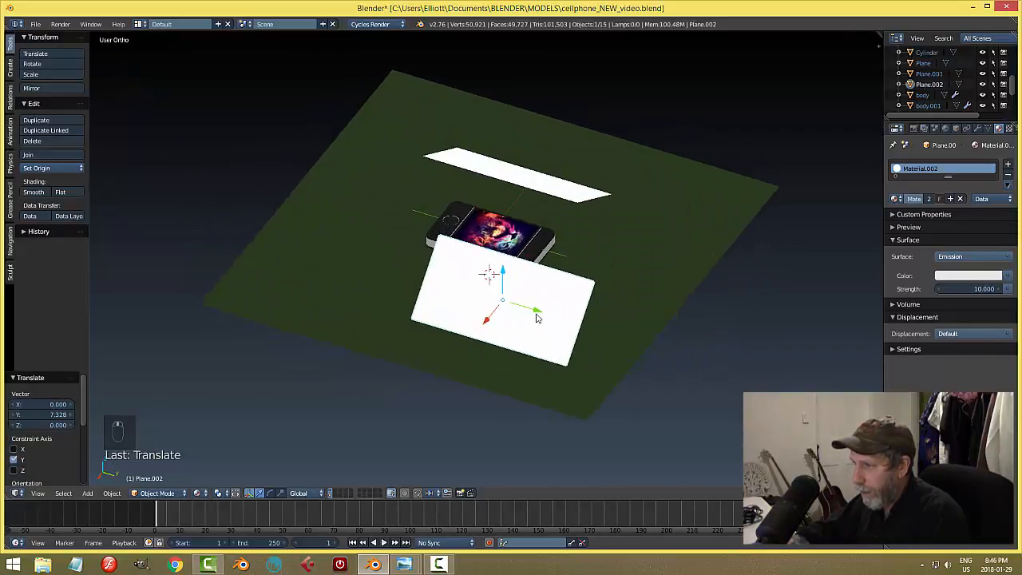
{"action": "key", "text": "r"}
{"action": "key", "text": "z"}
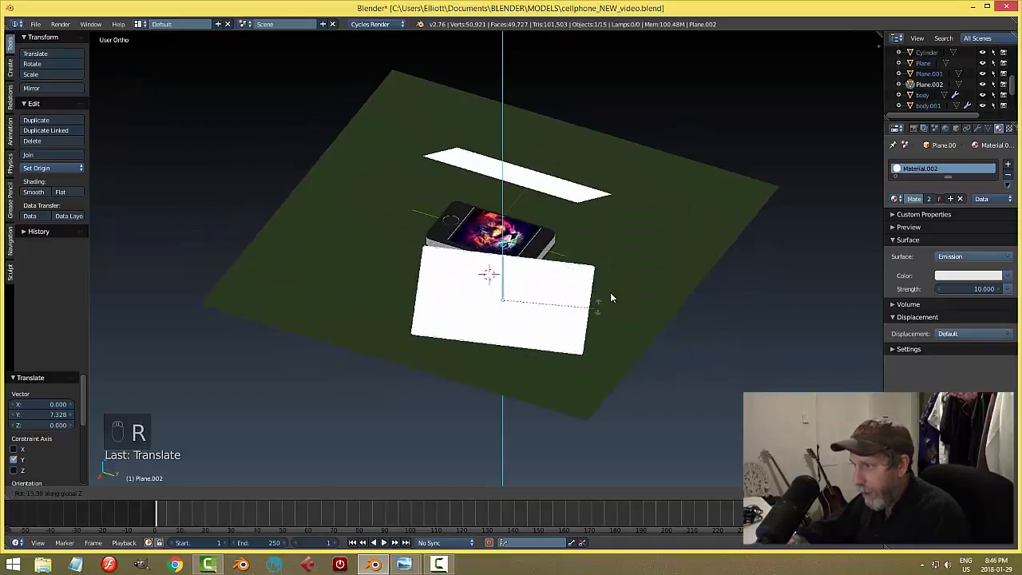
{"action": "left_click", "coordinate": [625, 267]}
Step: Set the light planes' emission strength to 6
{"action": "left_click", "coordinate": [995, 288]}
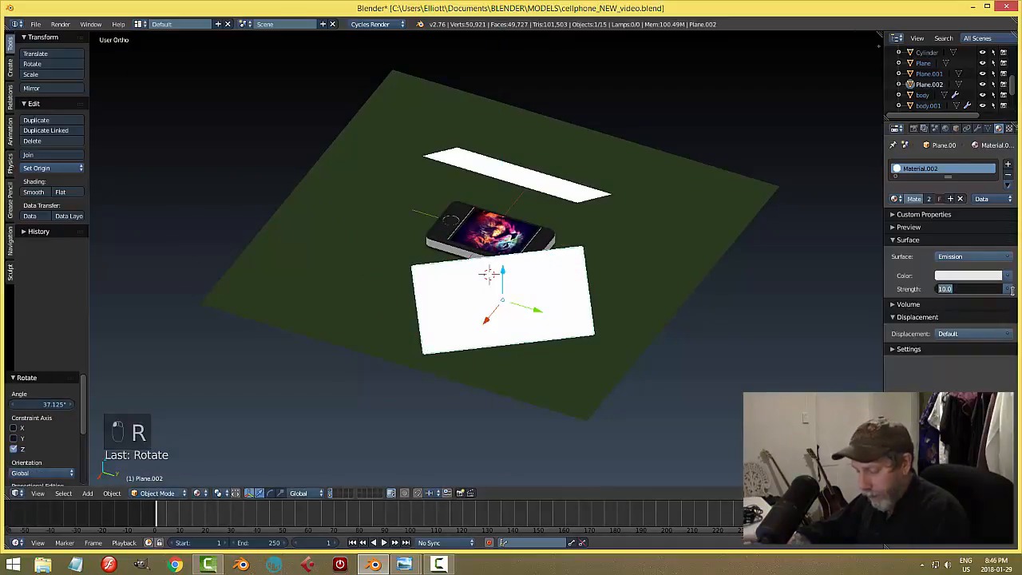
{"action": "type", "text": "6"}
{"action": "key", "text": "Return"}
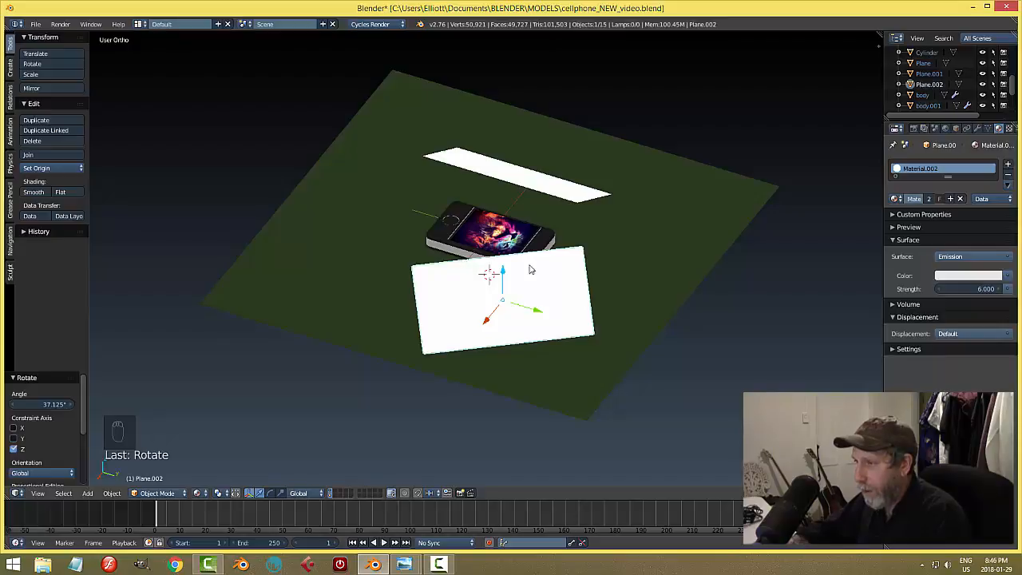
Step: Raise the duplicated light plane, shift it about 1.91 units in the negative X direction, and save the file
{"action": "middle_click_drag", "start_coordinate": [531, 270], "coordinate": [632, 184]}
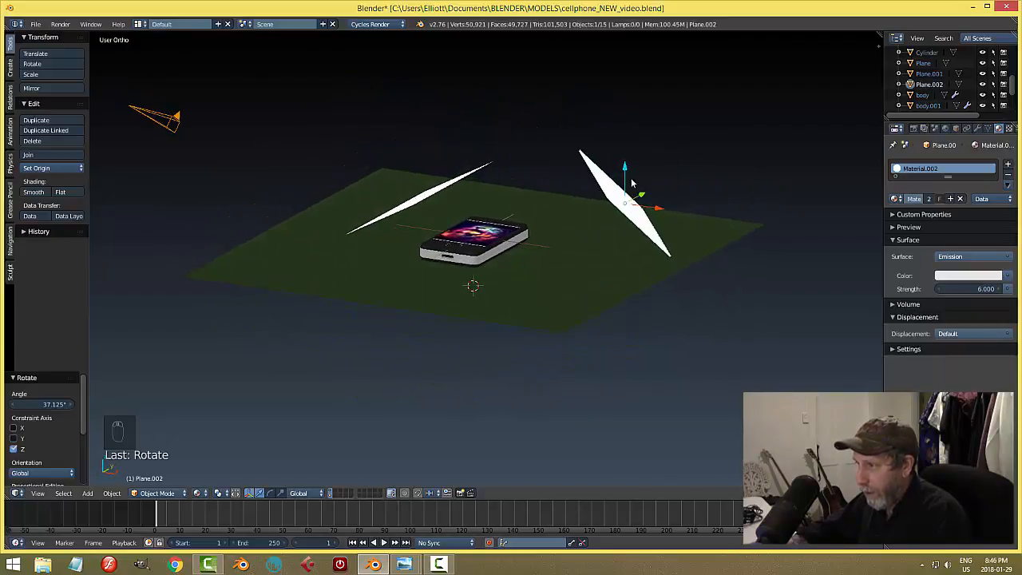
{"action": "left_click_drag", "start_coordinate": [632, 184], "coordinate": [640, 164]}
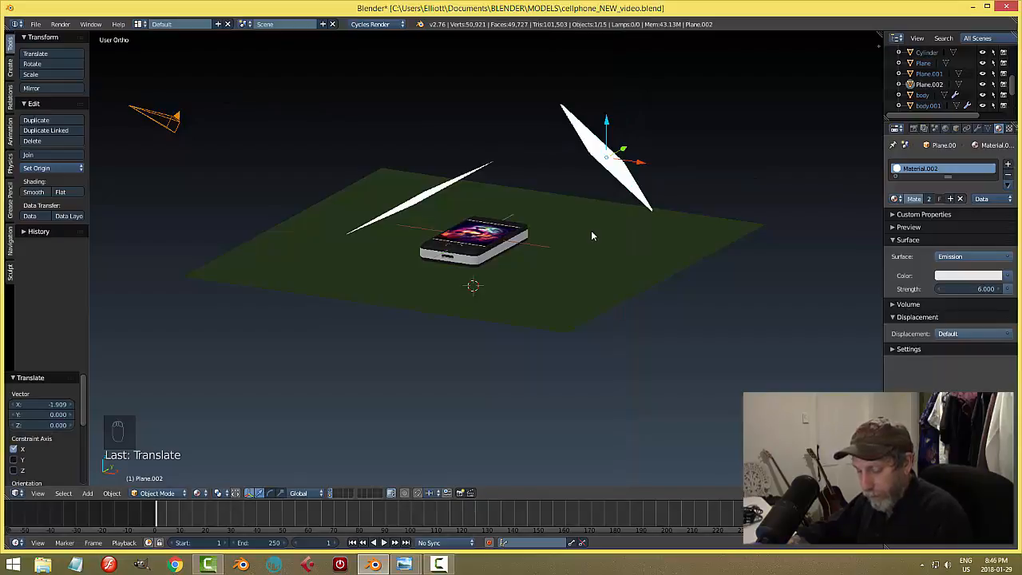
{"action": "key", "text": "ctrl+s"}
Step: Move both light planes to the first layer of the lower row and hide the phone's layer
{"action": "key", "text": "KP_0"}
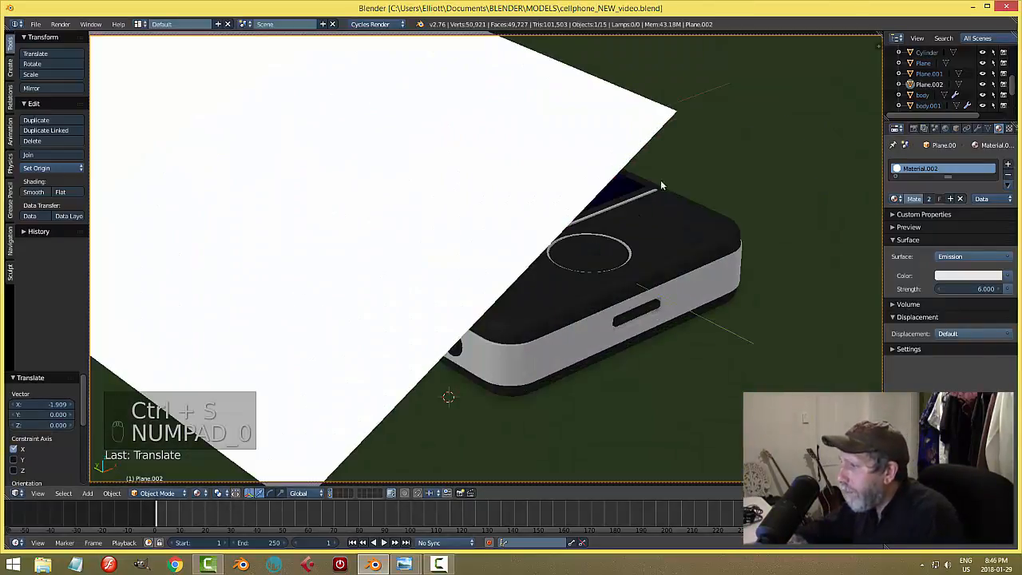
{"action": "right_click", "coordinate": [585, 163]}
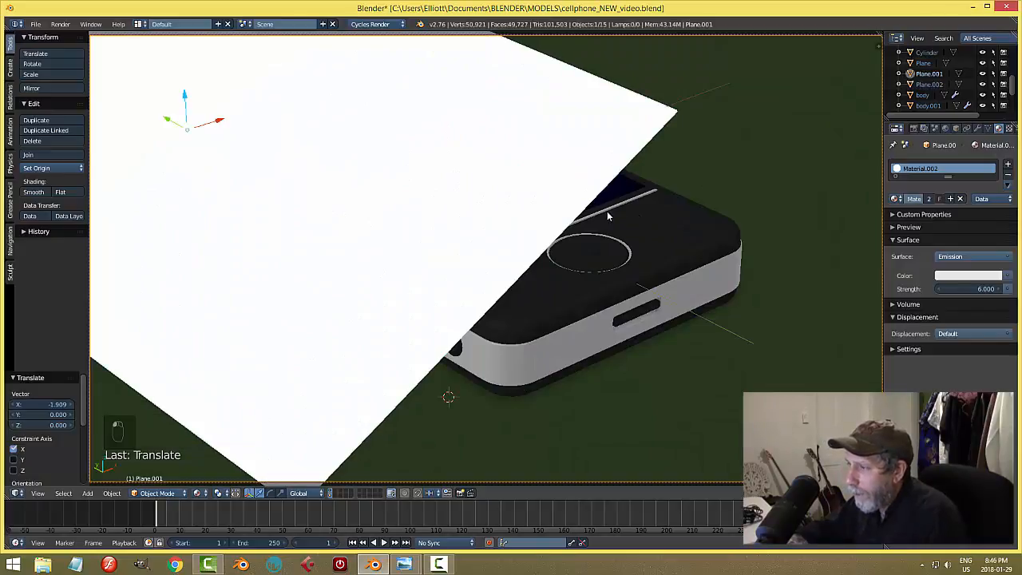
{"action": "key", "text": "KP_0"}
{"action": "right_click", "coordinate": [608, 172], "text": "shift"}
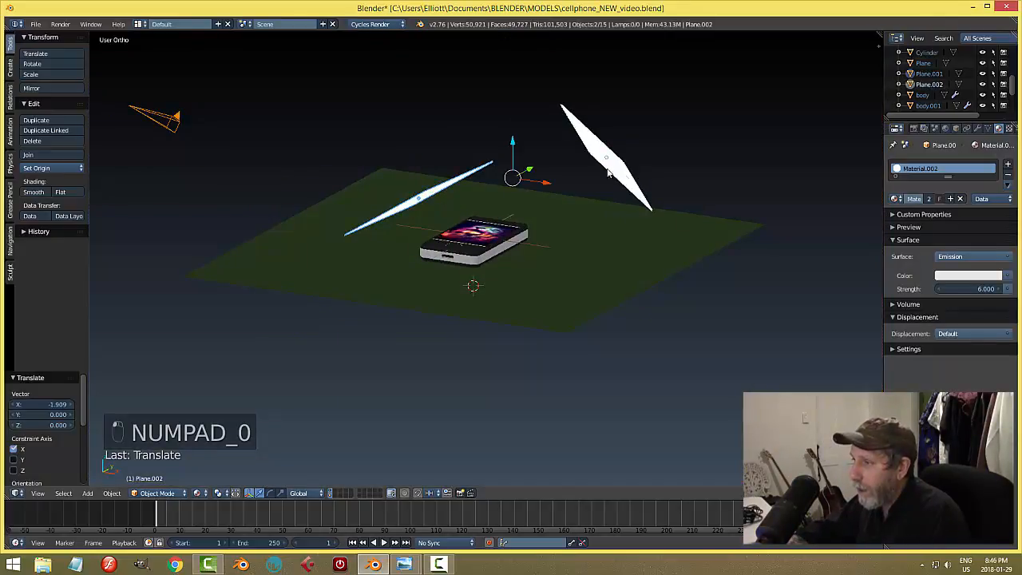
{"action": "key", "text": "m"}
{"action": "key", "text": "m"}
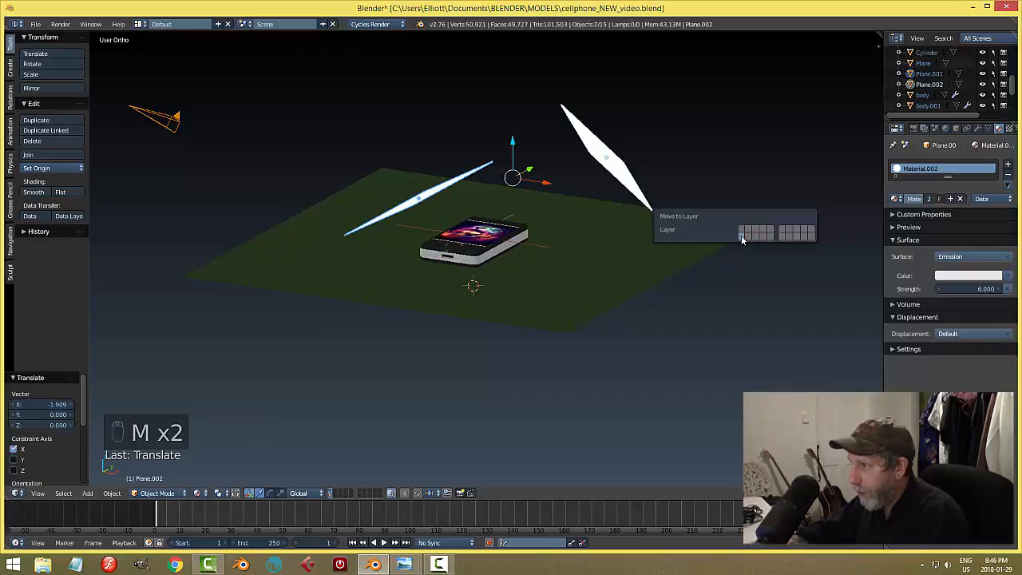
{"action": "left_click", "coordinate": [741, 236]}
{"action": "left_click", "coordinate": [330, 495]}
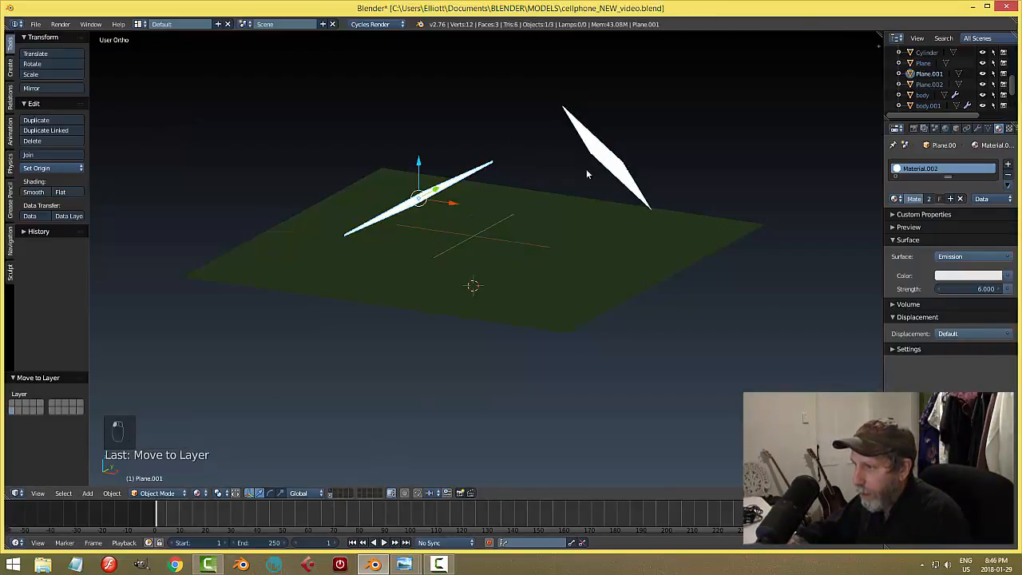
Step: Make the light planes invisible to the camera in the object's Cycles settings and look through the camera
{"action": "left_click", "coordinate": [957, 129]}
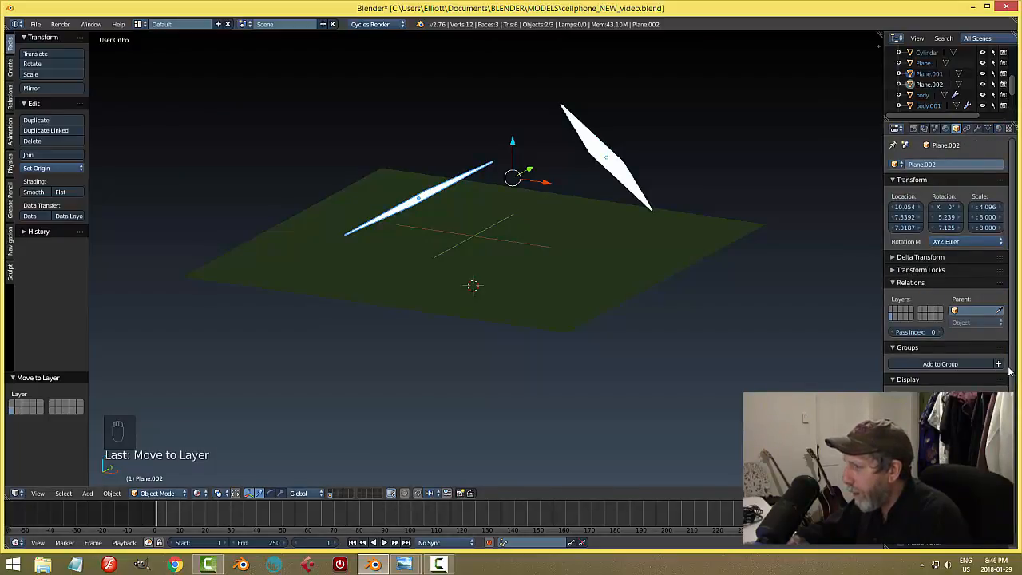
{"action": "scroll", "coordinate": [1008, 371], "scroll_direction": "down", "scroll_amount": 1}
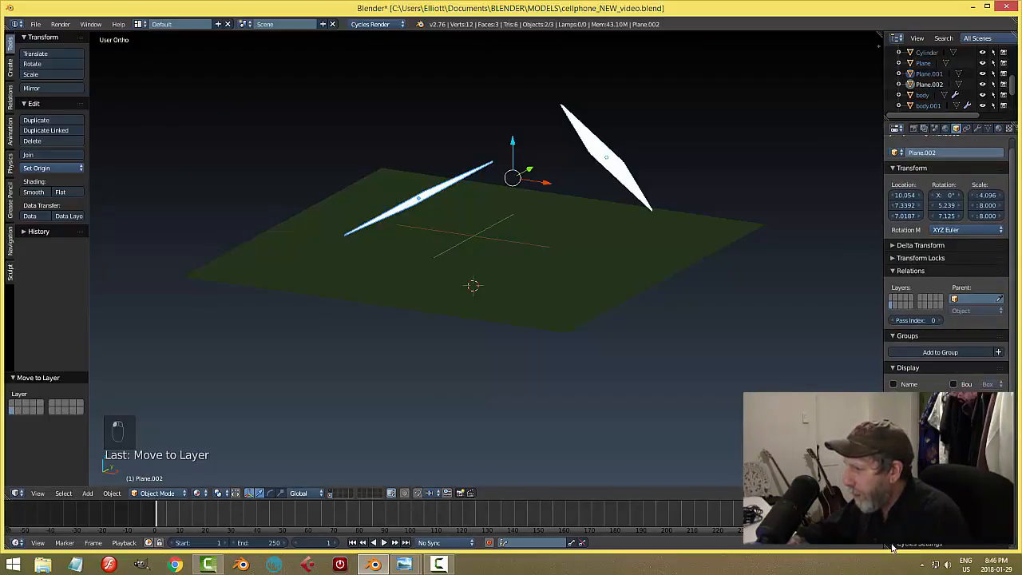
{"action": "scroll", "coordinate": [1015, 424], "scroll_direction": "down", "scroll_amount": 3}
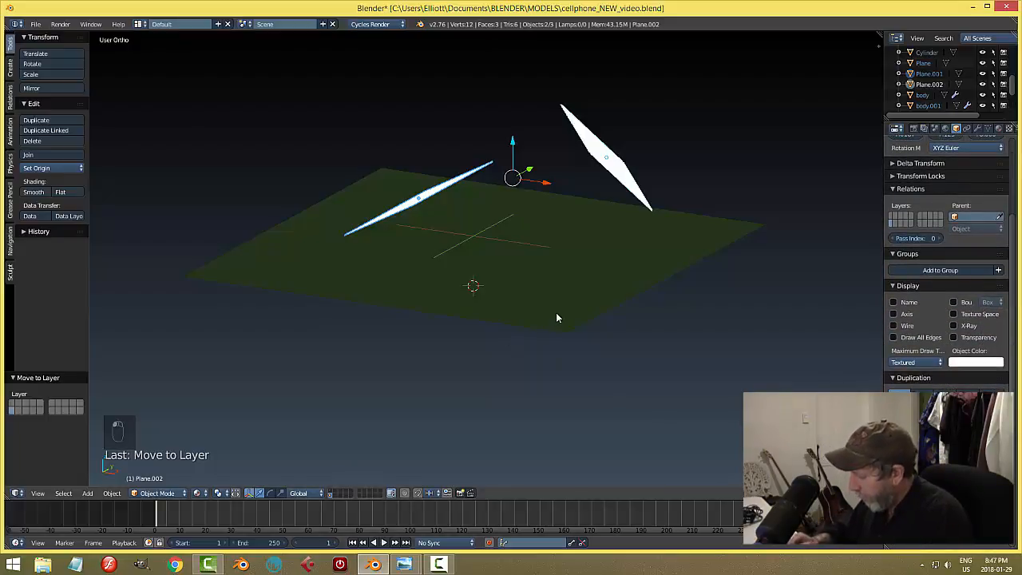
{"action": "key", "text": "KP_0"}
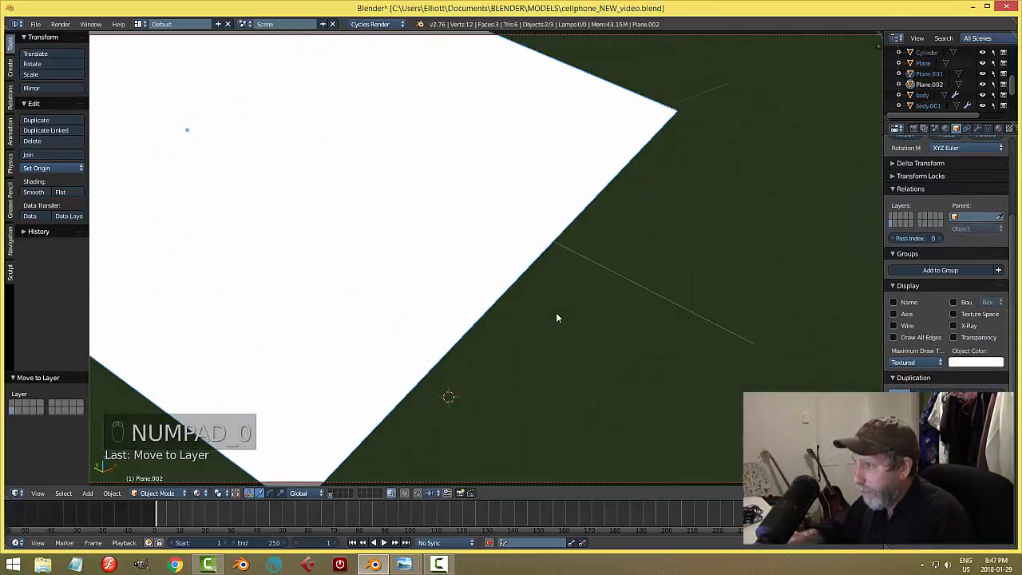
{"action": "right_click", "coordinate": [408, 210]}
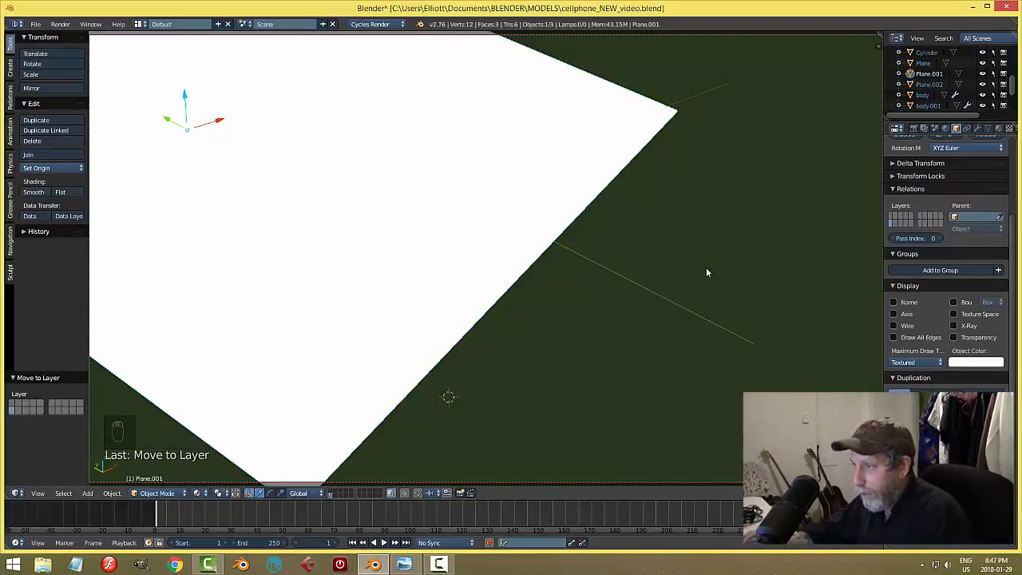
Step: Show the phone's layer again, preview the scene in rendered shading, and orbit the camera to reframe the phone
{"action": "key", "text": "shift+z"}
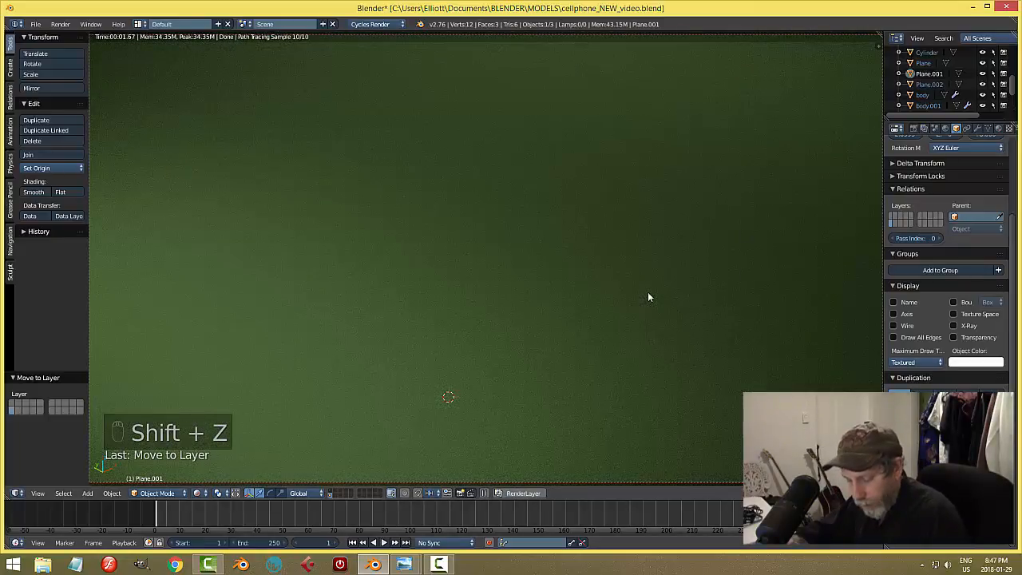
{"action": "key", "text": "shift+z"}
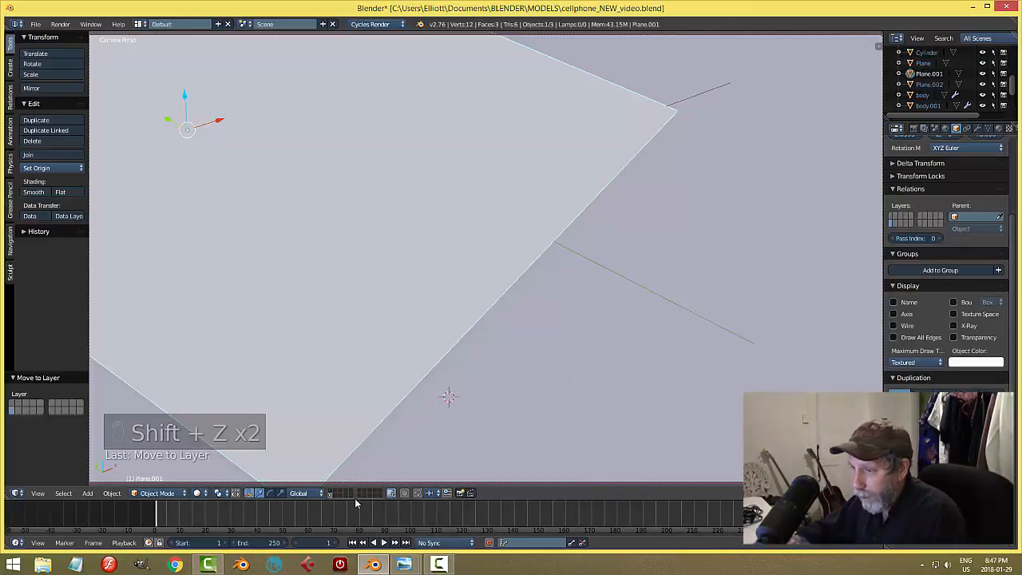
{"action": "left_click", "coordinate": [330, 493]}
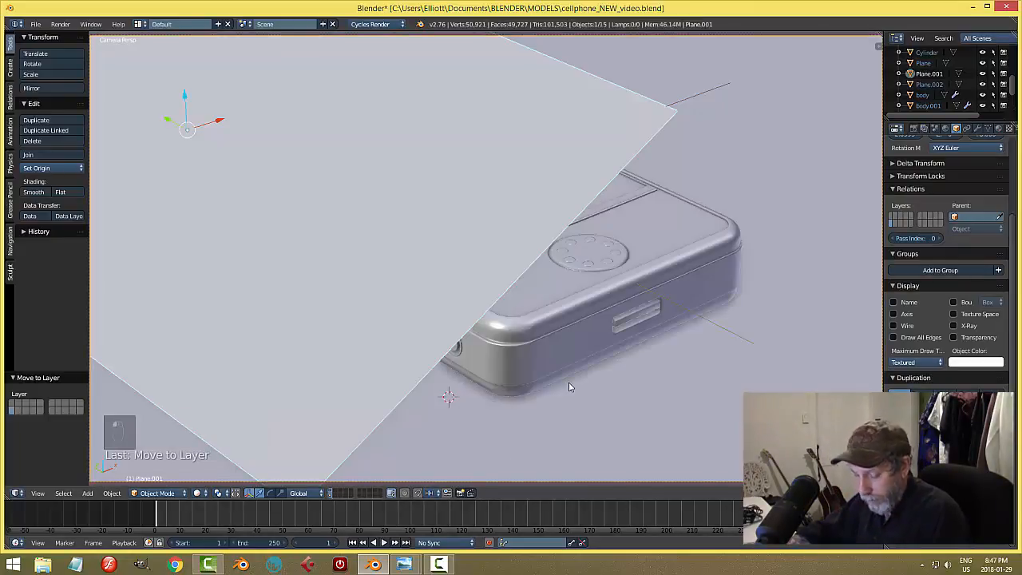
{"action": "key", "text": "shift+z"}
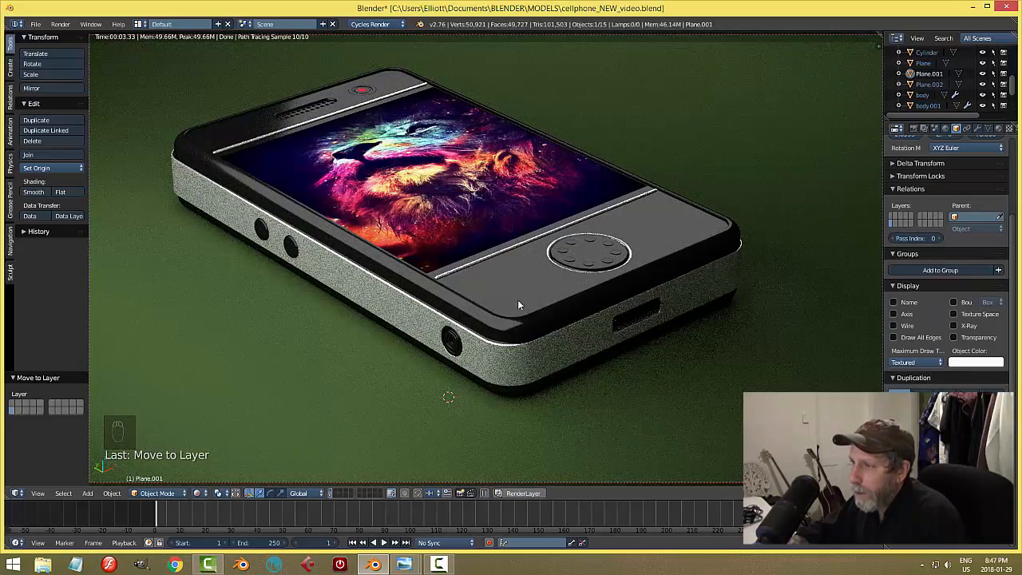
{"action": "middle_click_drag", "start_coordinate": [484, 284], "coordinate": [554, 311]}
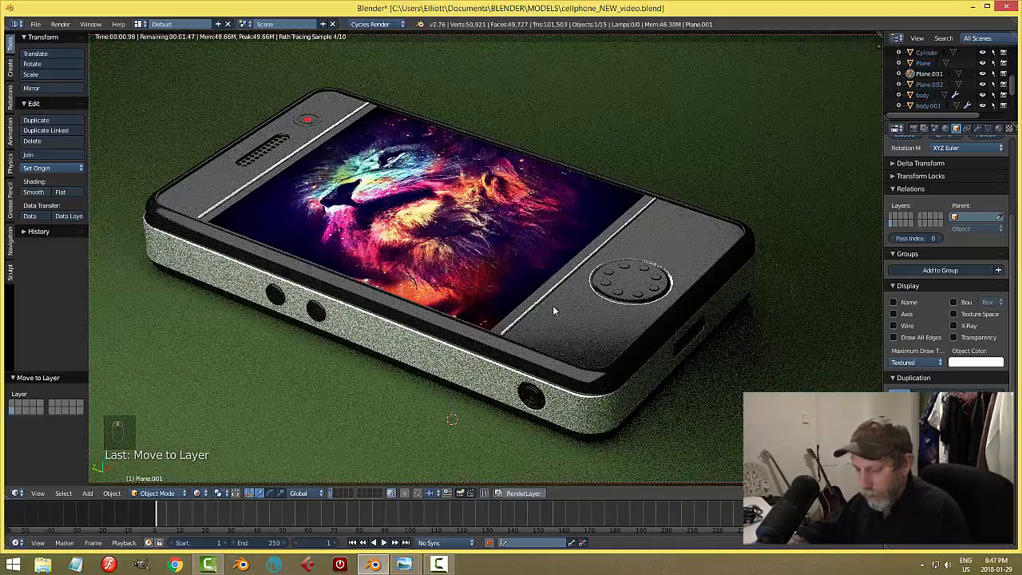
Step: Leave the rendered preview, save the file, and show only the phone's layer
{"action": "key", "text": "shift+z"}
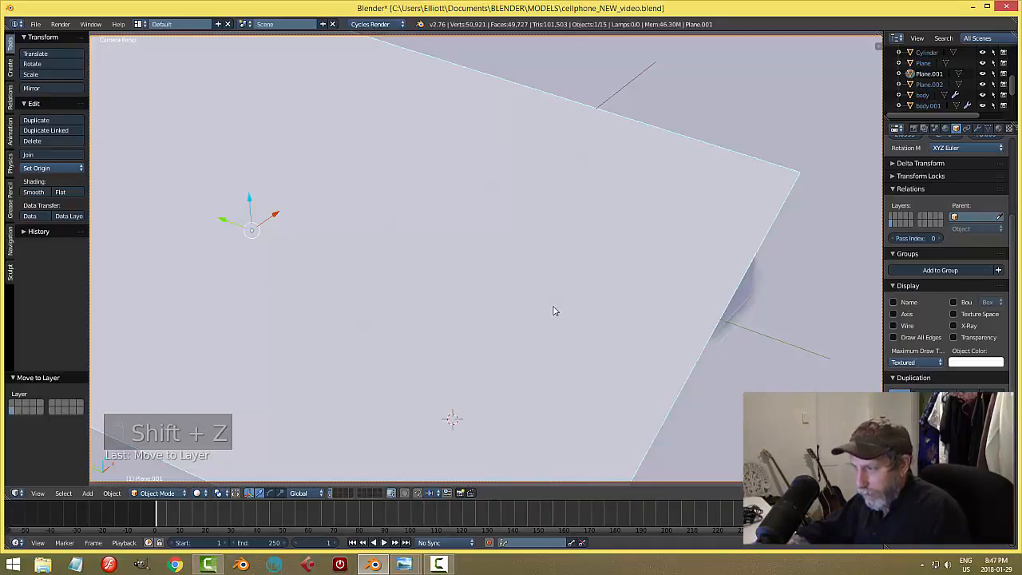
{"action": "key", "text": "ctrl+s"}
{"action": "left_click", "coordinate": [333, 493]}
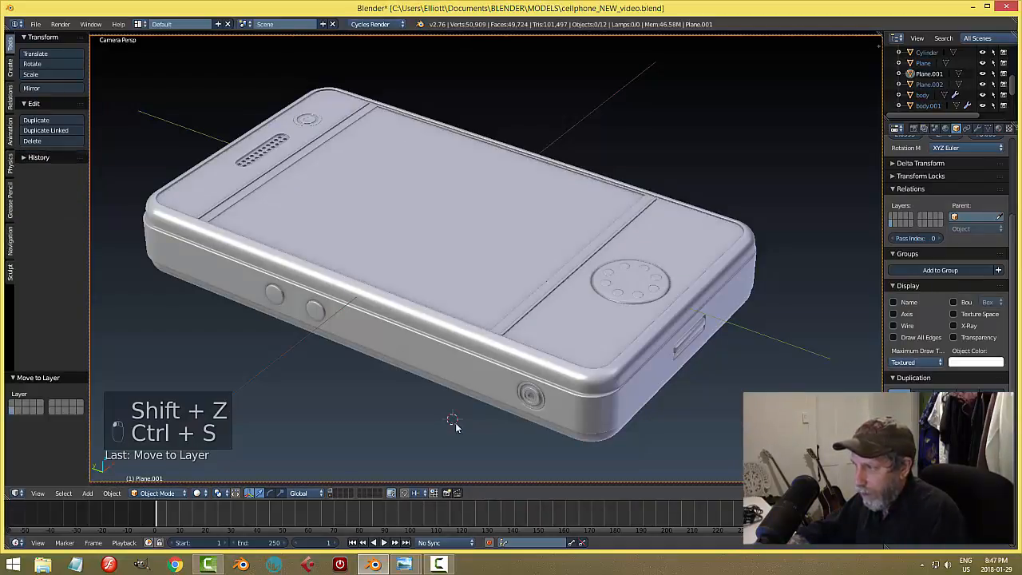
{"action": "scroll", "coordinate": [606, 316], "scroll_direction": "up", "scroll_amount": 4}
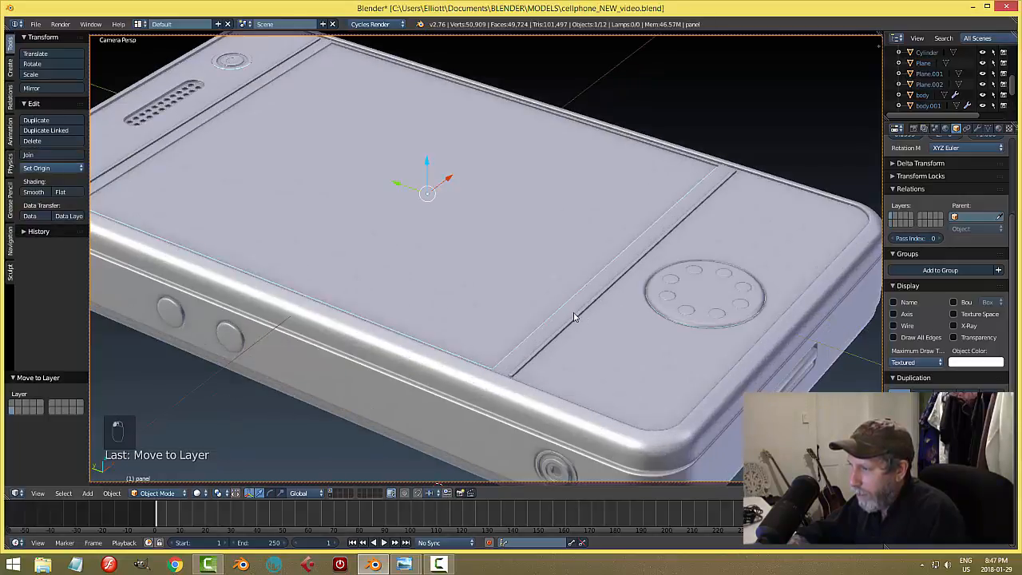
{"action": "right_click", "coordinate": [582, 320]}
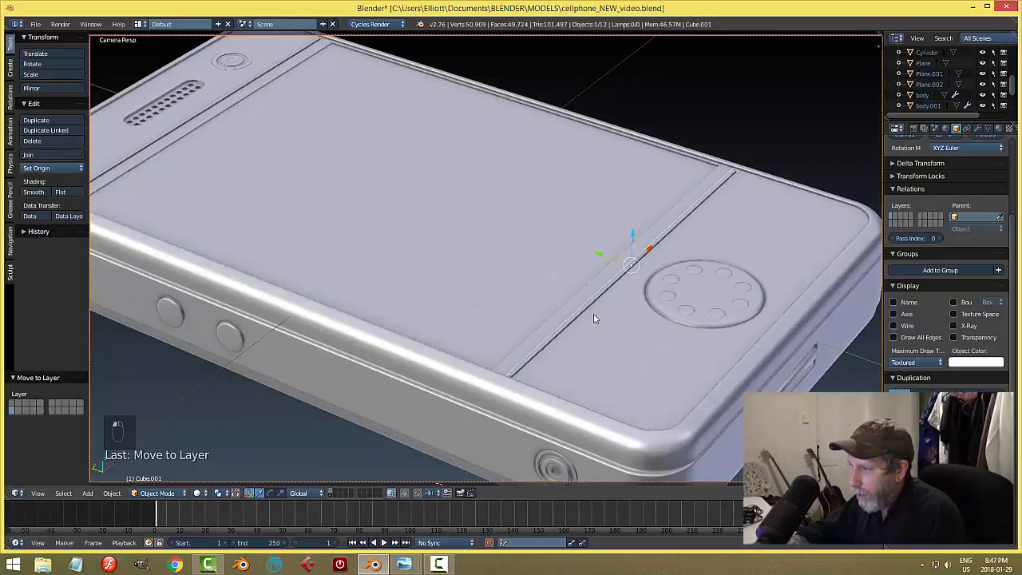
{"action": "right_click", "coordinate": [193, 119], "text": "shift"}
{"action": "middle_click_drag", "start_coordinate": [400, 203], "coordinate": [421, 172]}
{"action": "left_click_drag", "start_coordinate": [426, 110], "coordinate": [423, 118]}
{"action": "key", "text": "a"}
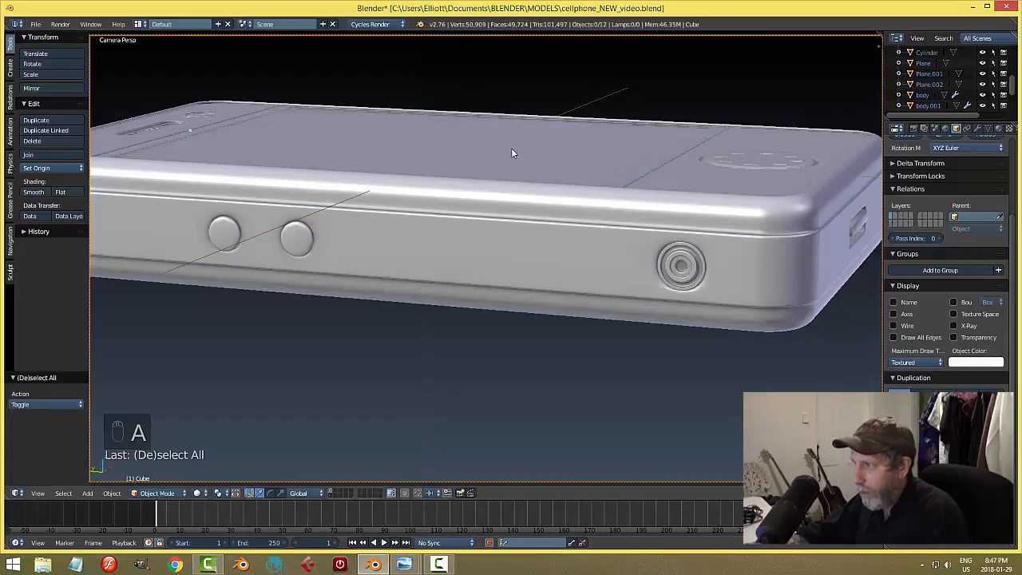
Step: Add a second material slot with the existing black material to the thin divider strip beside the round keypad
{"action": "right_click", "coordinate": [661, 170]}
{"action": "right_click", "coordinate": [649, 176]}
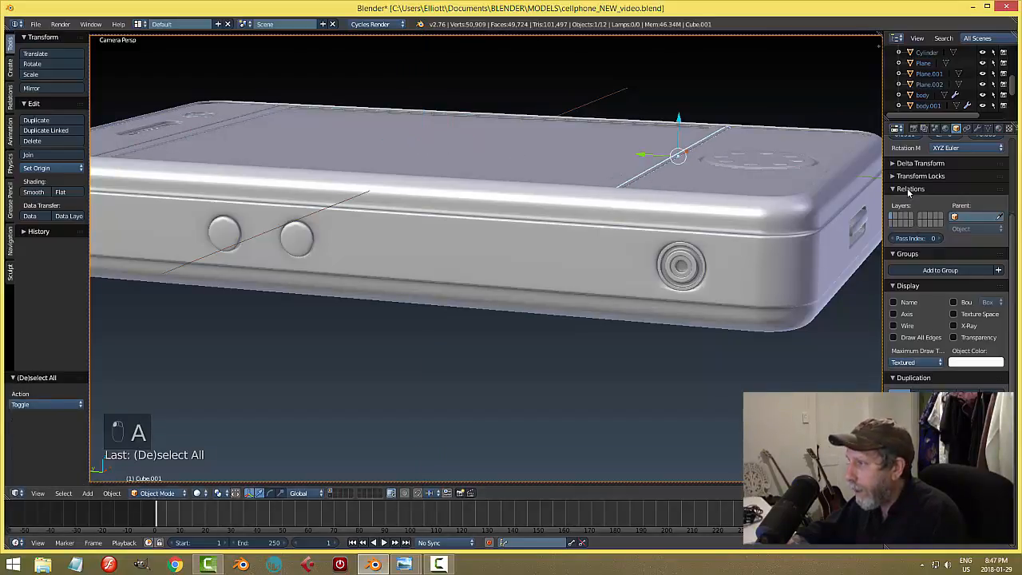
{"action": "left_click", "coordinate": [999, 128]}
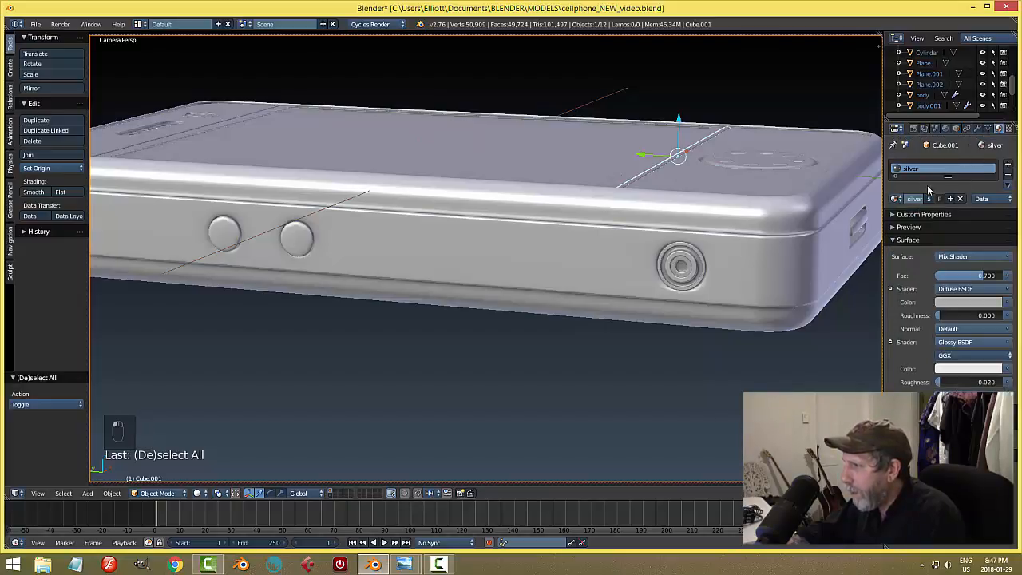
{"action": "left_click", "coordinate": [1008, 170]}
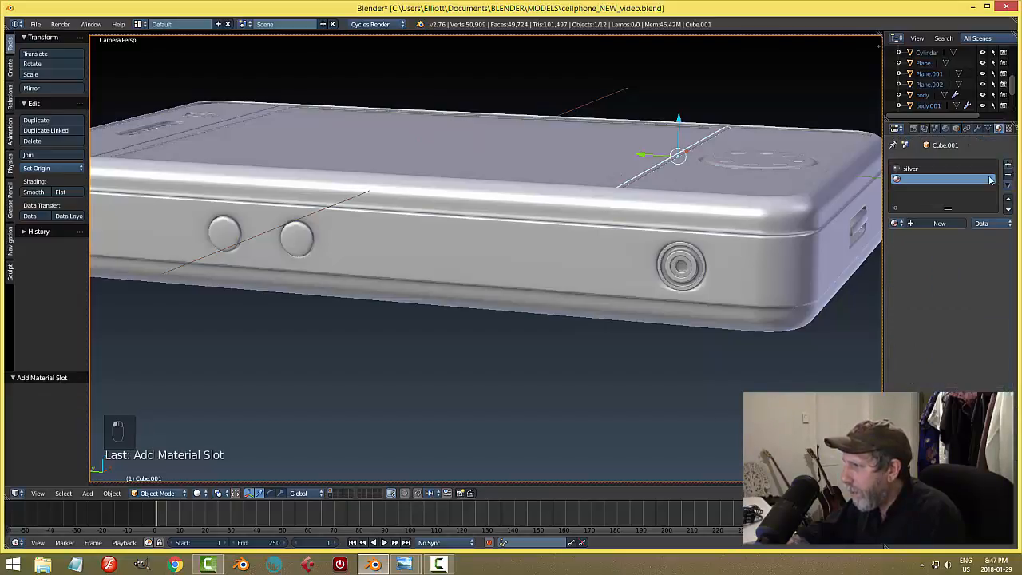
{"action": "left_click", "coordinate": [896, 222]}
{"action": "left_click", "coordinate": [835, 240]}
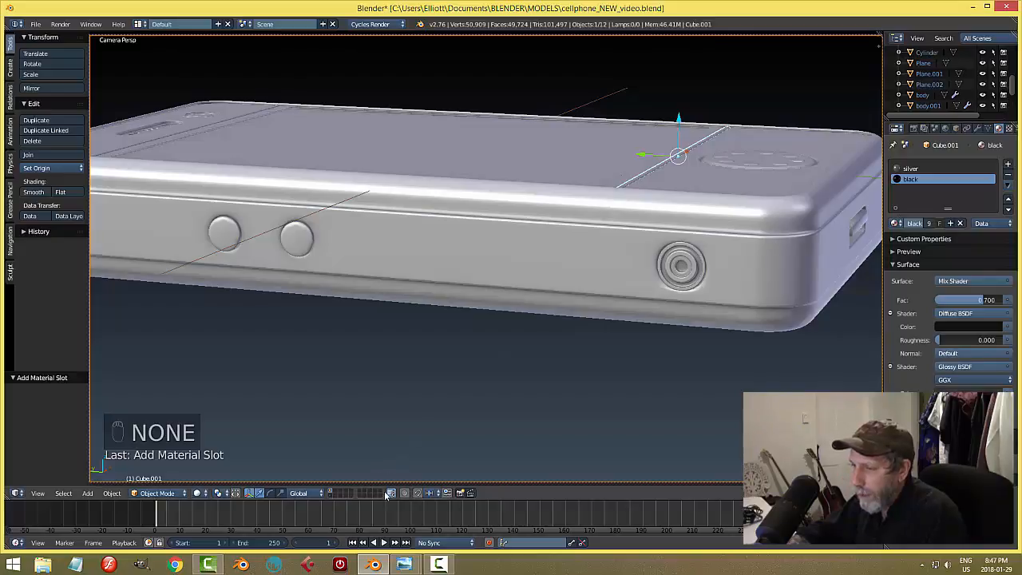
Step: Switch to Material shading and assign the black material to all faces of the divider strip beside the keypad
{"action": "left_click", "coordinate": [198, 493]}
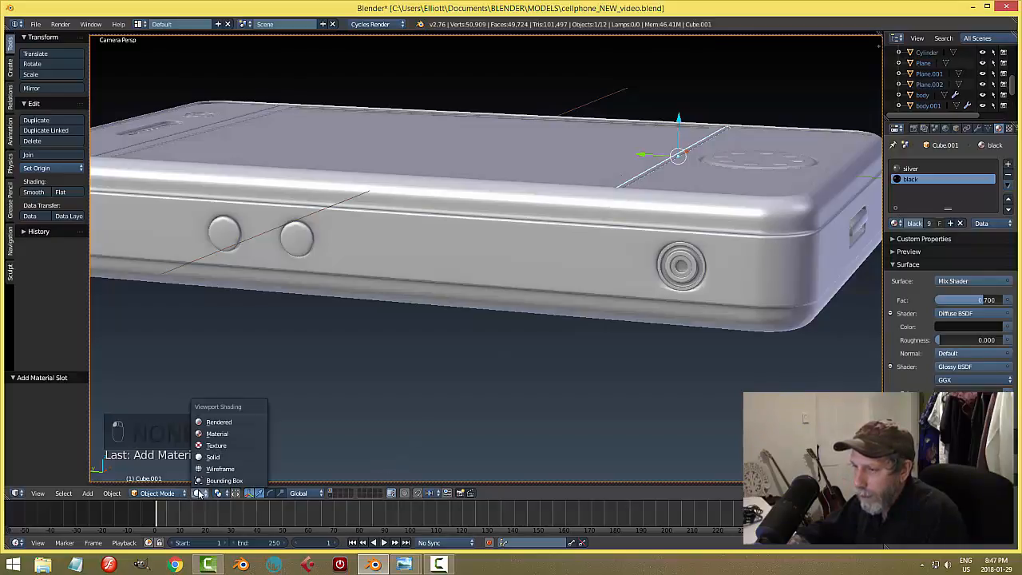
{"action": "left_click", "coordinate": [225, 429]}
{"action": "key", "text": "Tab"}
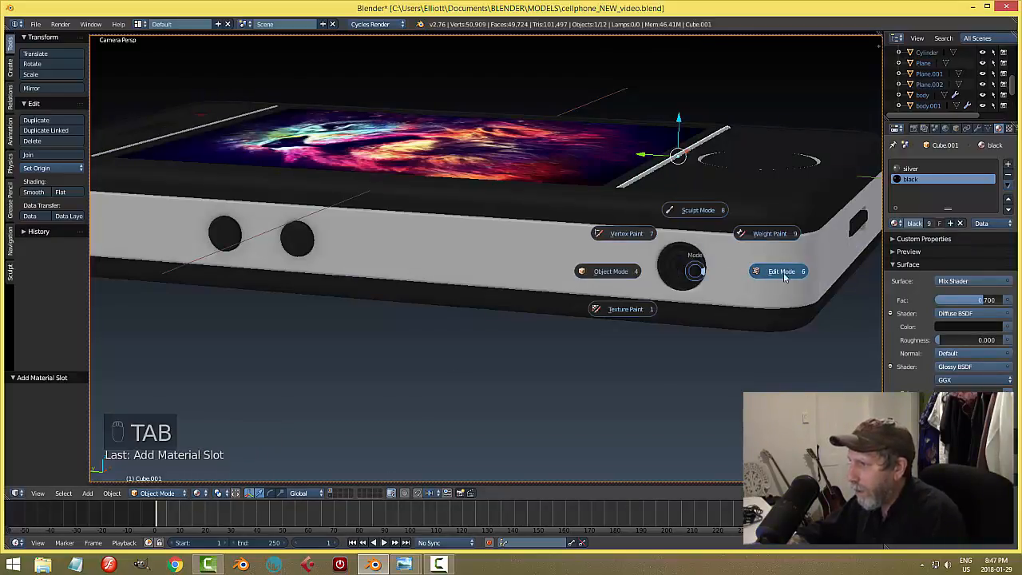
{"action": "key", "text": "a"}
{"action": "key", "text": "a"}
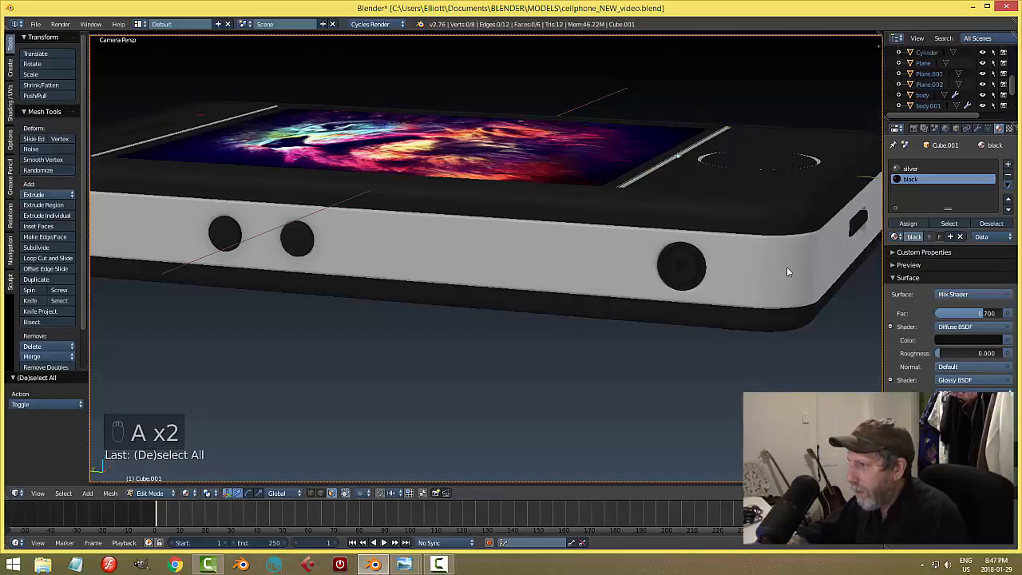
{"action": "left_click", "coordinate": [908, 223]}
{"action": "key", "text": "a"}
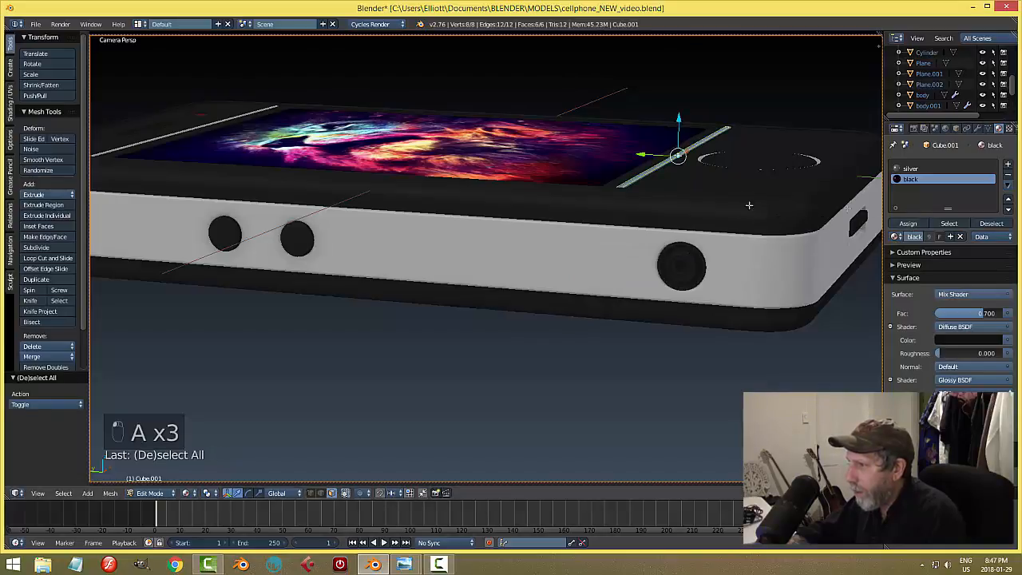
{"action": "left_click", "coordinate": [908, 223]}
{"action": "key", "text": "a"}
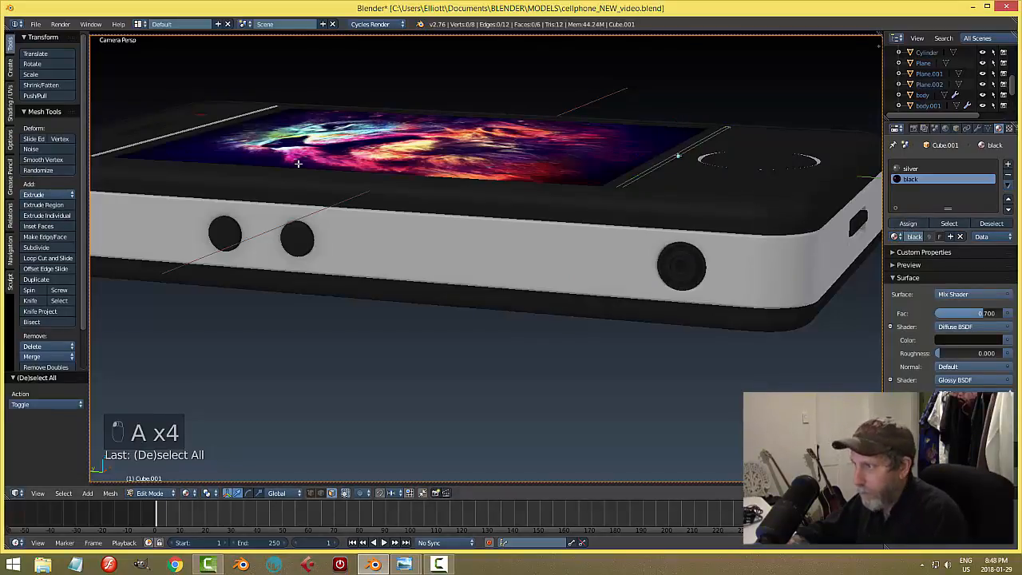
{"action": "key", "text": "Tab"}
Step: Assign the existing black material to all faces of the other divider strip, at the speaker end of the screen
{"action": "right_click", "coordinate": [168, 140]}
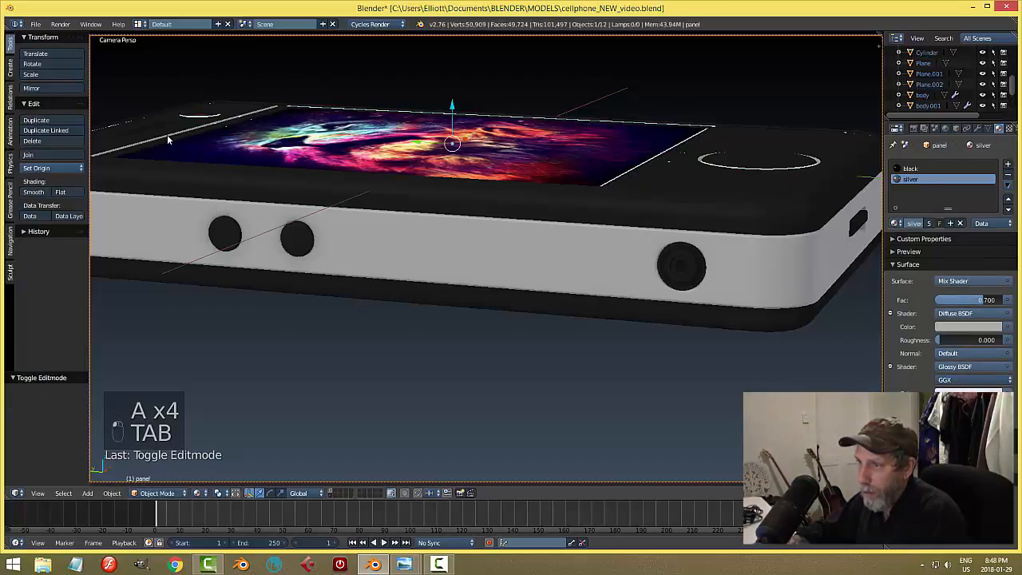
{"action": "right_click", "coordinate": [164, 140]}
{"action": "key", "text": "Tab"}
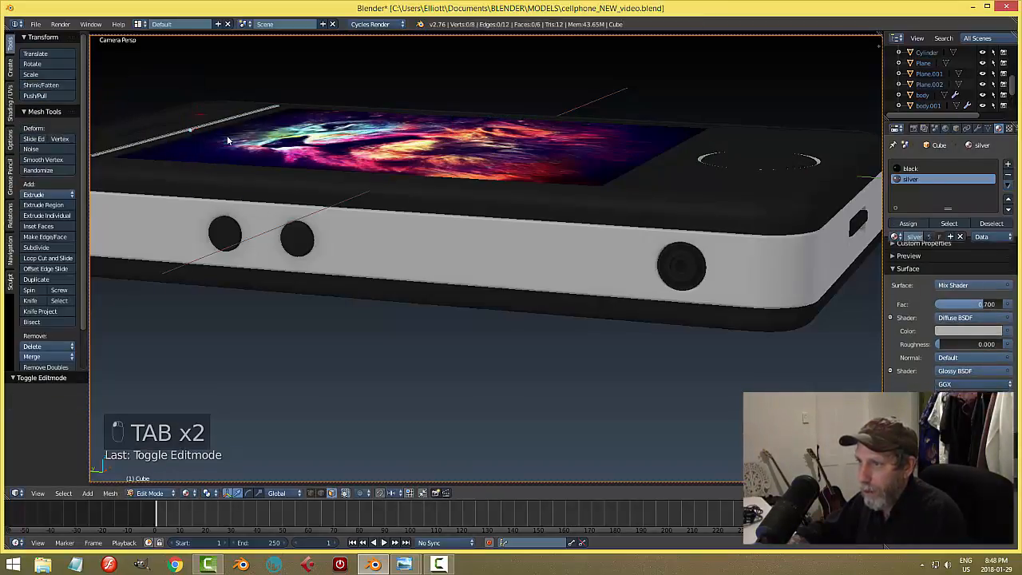
{"action": "key", "text": "a"}
{"action": "key", "text": "a"}
{"action": "key", "text": "a"}
{"action": "left_click", "coordinate": [910, 168]}
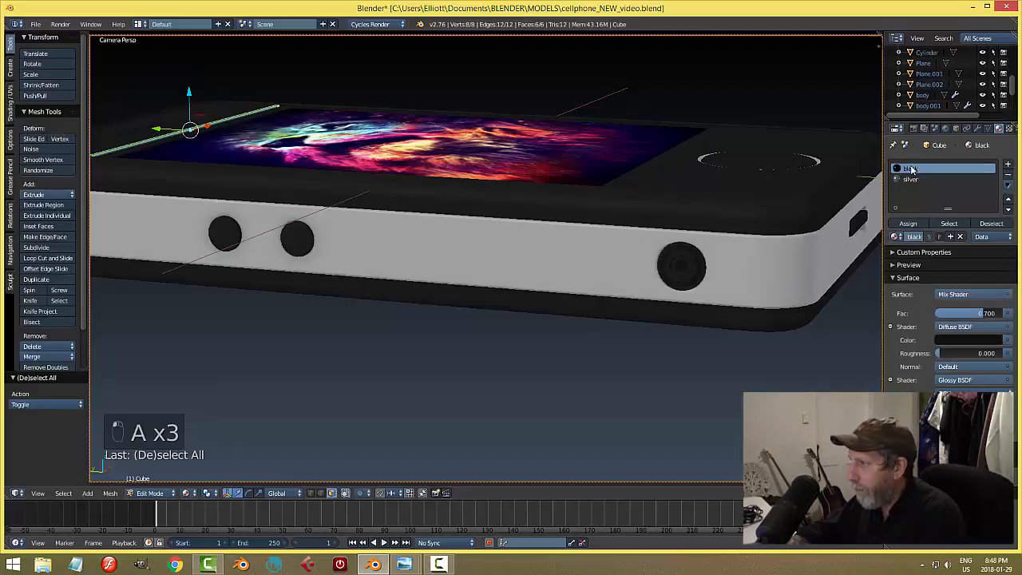
{"action": "left_click", "coordinate": [908, 224]}
{"action": "key", "text": "a"}
{"action": "key", "text": "Tab"}
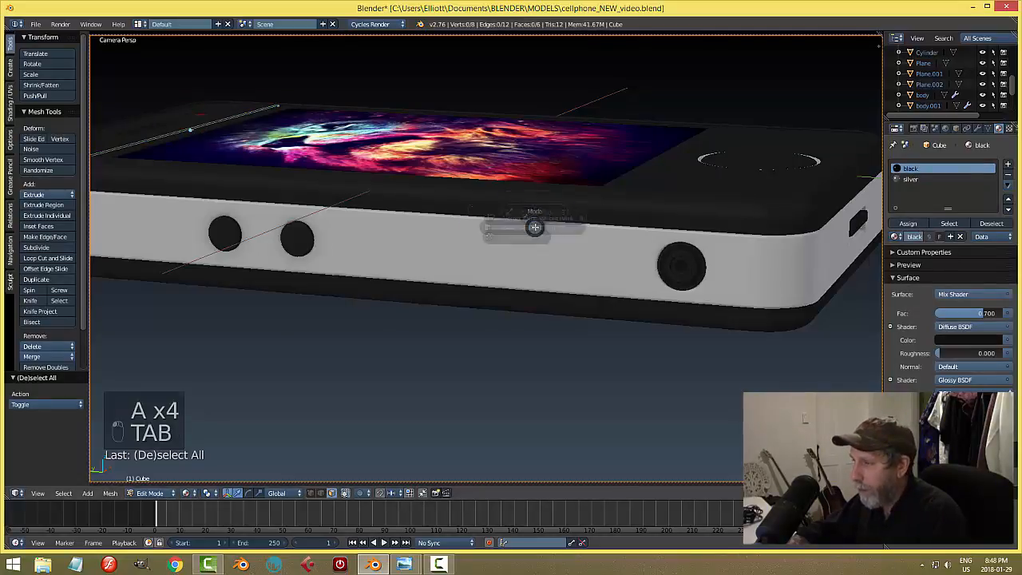
{"action": "right_click", "coordinate": [728, 169]}
{"action": "right_click", "coordinate": [734, 176]}
{"action": "key", "text": "Tab"}
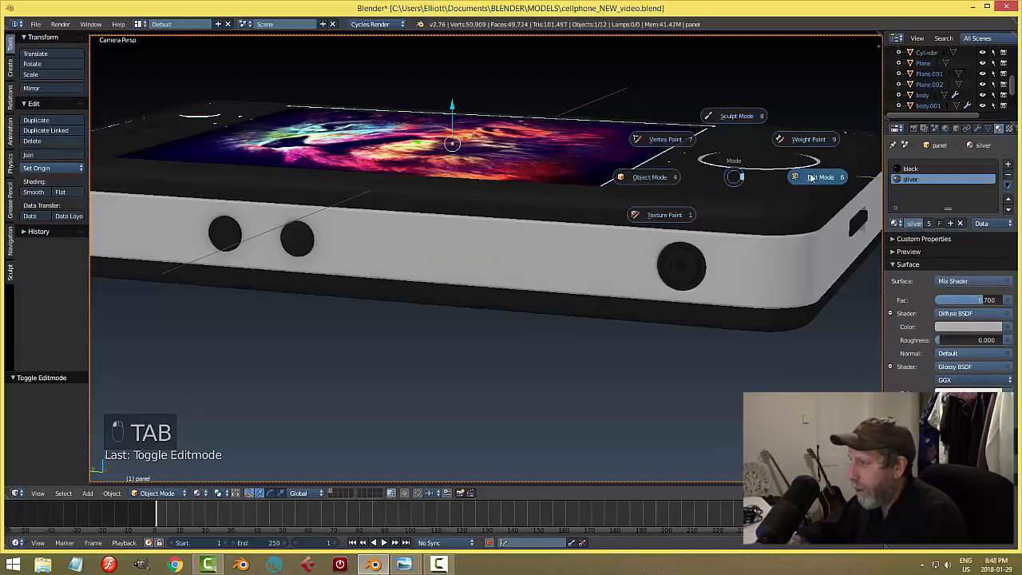
{"action": "left_click", "coordinate": [812, 178]}
{"action": "middle_click_drag", "start_coordinate": [775, 186], "coordinate": [766, 215]}
{"action": "key", "text": "Tab"}
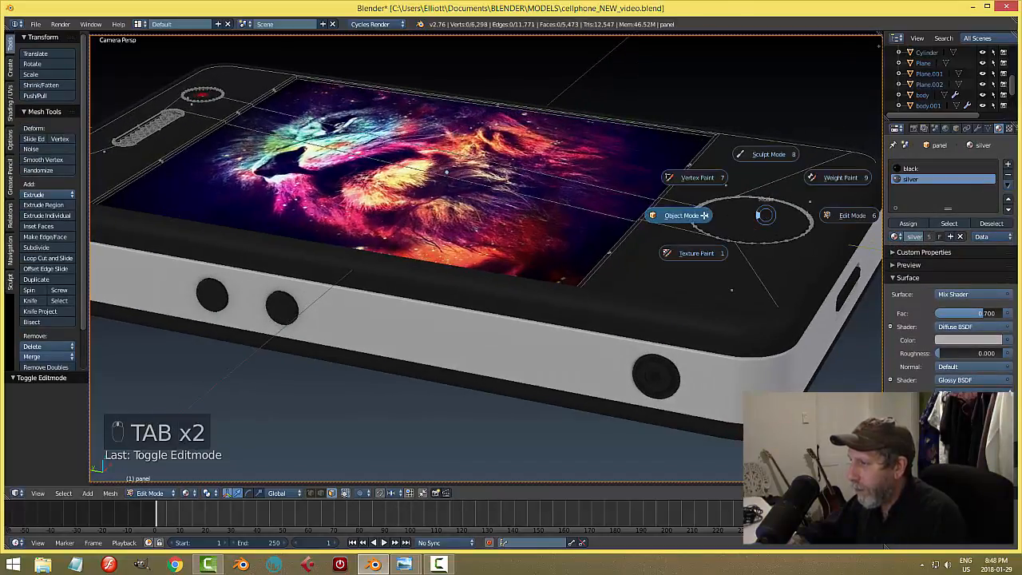
{"action": "left_click", "coordinate": [704, 215]}
Step: Hide the round keypad and open the front panel in Edit Mode at the keypad recess
{"action": "right_click", "coordinate": [787, 220]}
{"action": "key", "text": "h"}
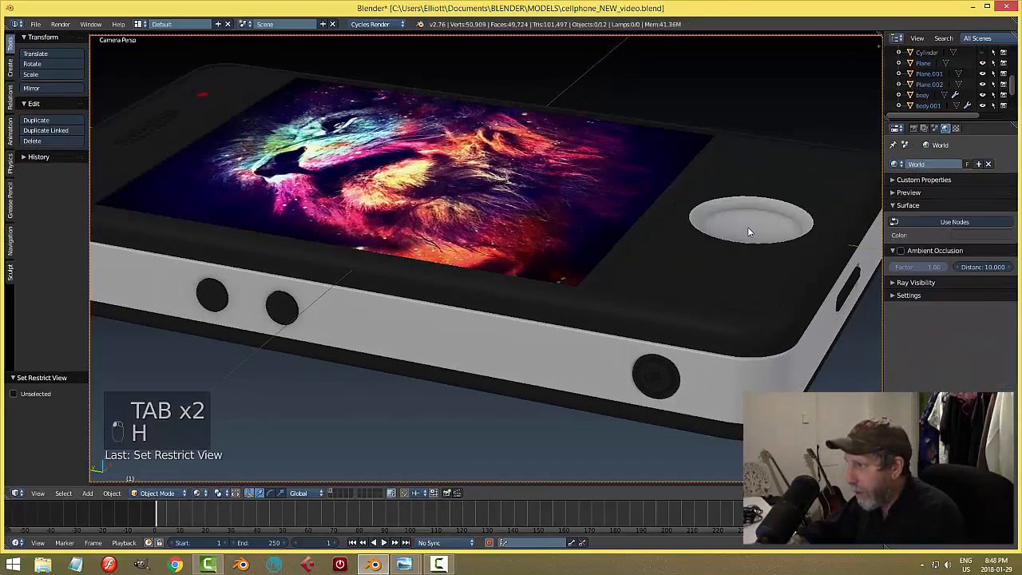
{"action": "right_click", "coordinate": [747, 227]}
{"action": "key", "text": "Tab"}
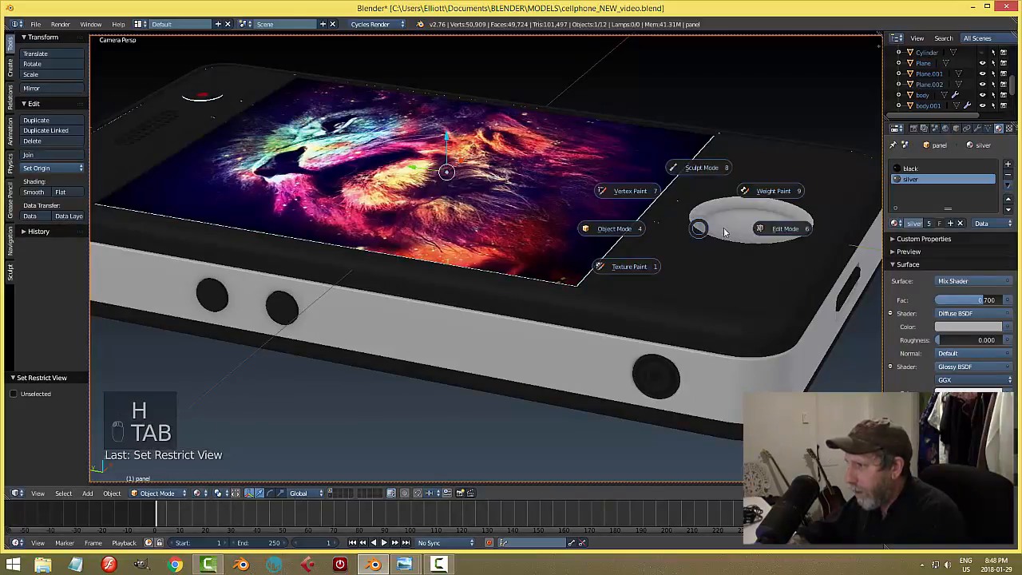
{"action": "left_click", "coordinate": [766, 230]}
{"action": "scroll", "coordinate": [739, 223], "scroll_direction": "up", "scroll_amount": 4}
{"action": "scroll", "coordinate": [799, 218], "scroll_direction": "up", "scroll_amount": 6}
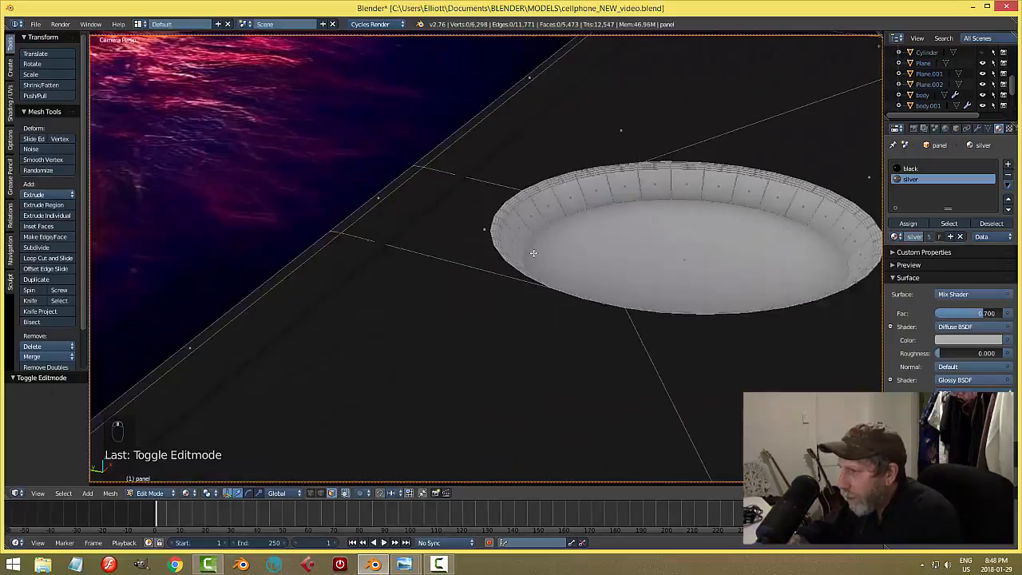
Step: Grow the selection from the keypad recess floor out to its outer rim and assign the black material to it
{"action": "right_click", "coordinate": [534, 253]}
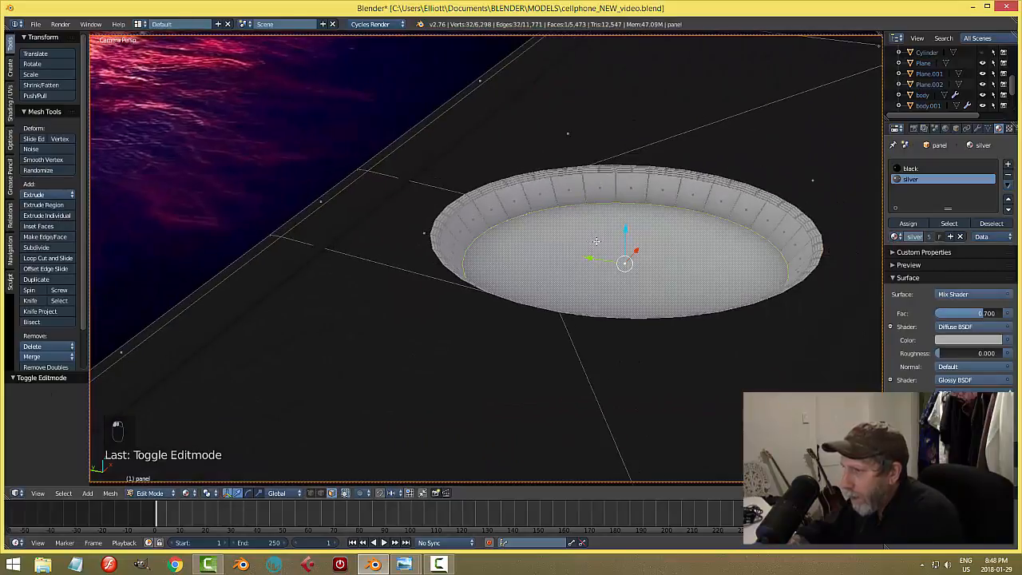
{"action": "key", "text": "ctrl+KP_Add"}
{"action": "key", "text": "ctrl+KP_Add"}
{"action": "key", "text": "ctrl+KP_Add"}
{"action": "key", "text": "ctrl+KP_Add"}
{"action": "key", "text": "ctrl+KP_Add"}
{"action": "key", "text": "ctrl+KP_Add"}
{"action": "key", "text": "ctrl+KP_Add"}
{"action": "key", "text": "ctrl+KP_Add"}
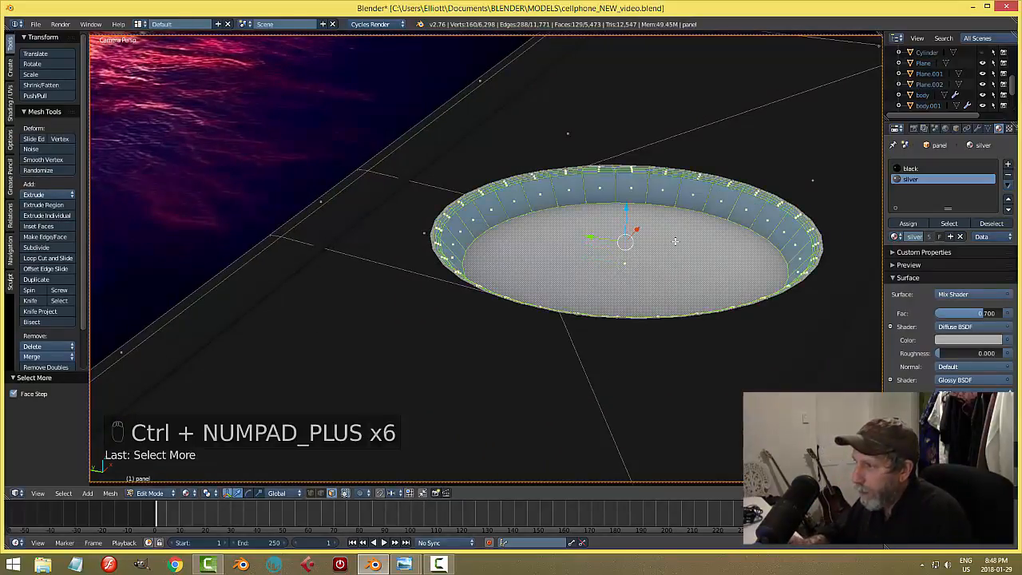
{"action": "key", "text": "ctrl+KP_Subtract"}
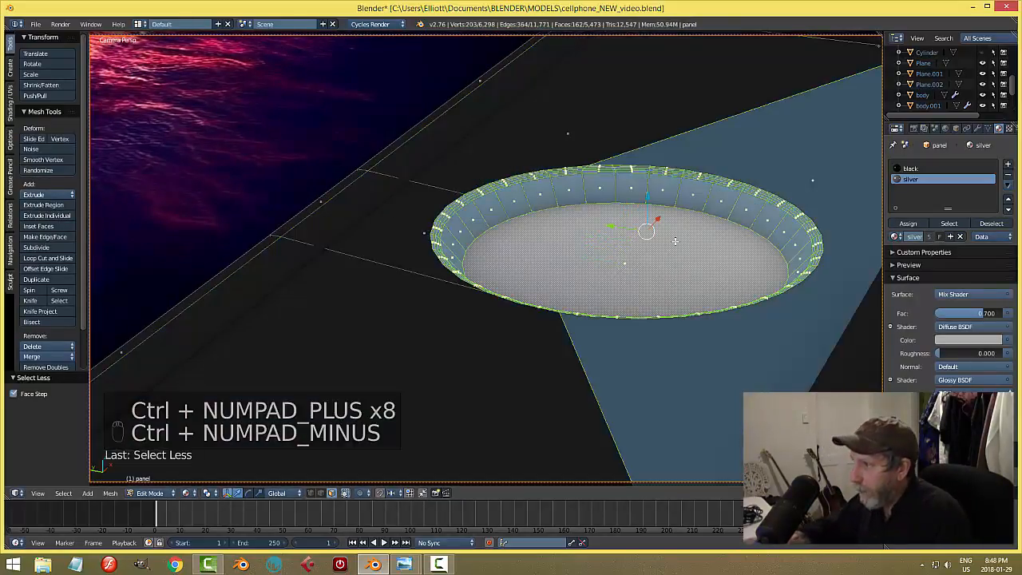
{"action": "left_click", "coordinate": [927, 169]}
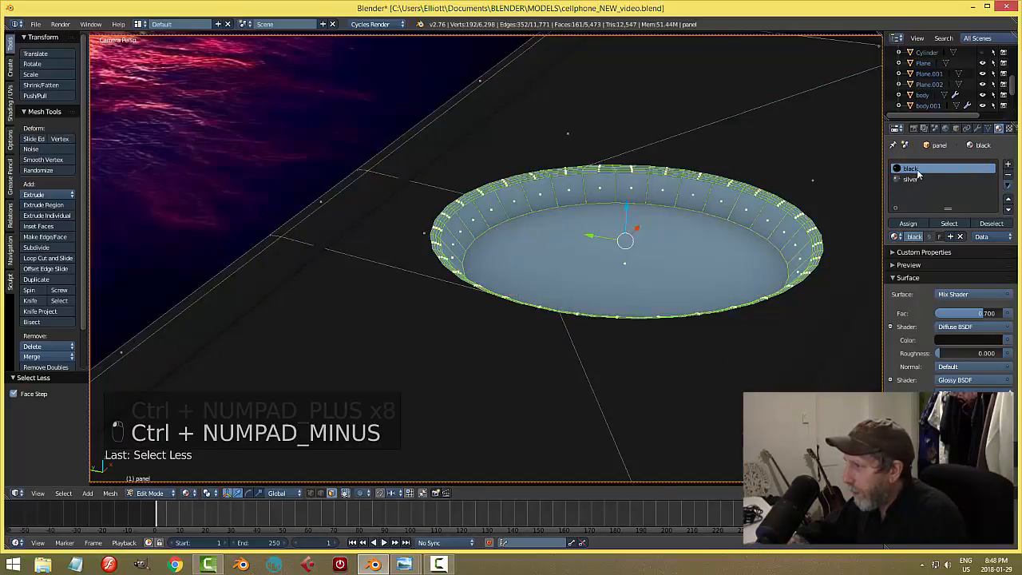
{"action": "left_click", "coordinate": [908, 224]}
{"action": "key", "text": "a"}
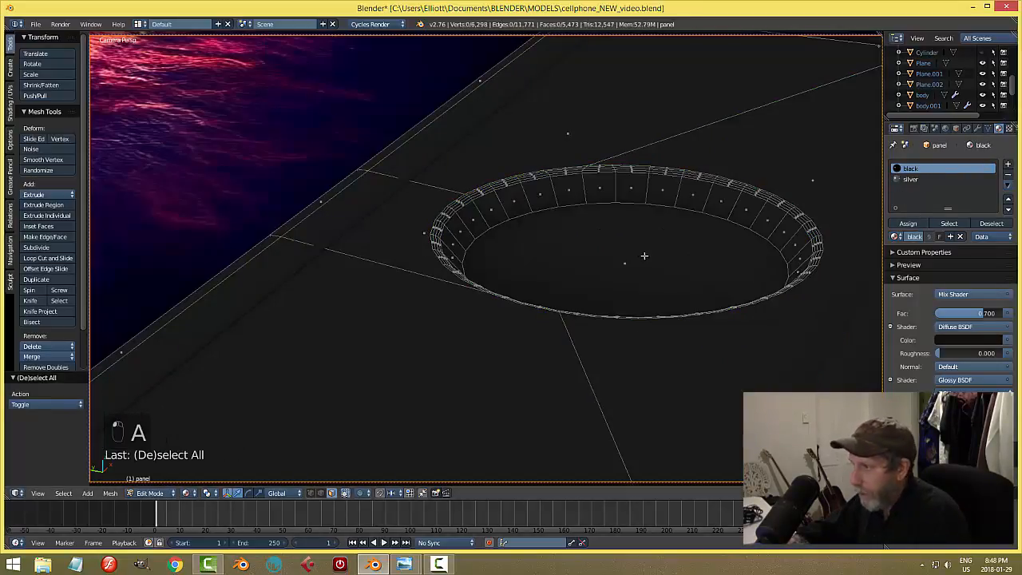
Step: Reselect the recess floor, grow the selection four times, assign the silver material, and return to Object Mode
{"action": "right_click", "coordinate": [643, 255]}
{"action": "key", "text": "ctrl+KP_Add"}
{"action": "key", "text": "ctrl+KP_Add"}
{"action": "key", "text": "ctrl+KP_Add"}
{"action": "key", "text": "ctrl+KP_Add"}
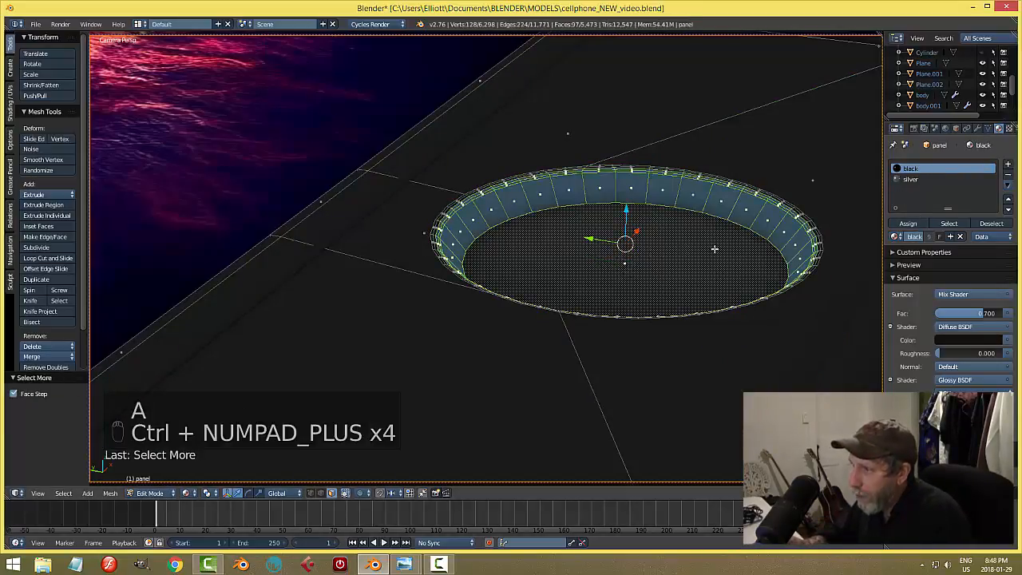
{"action": "left_click", "coordinate": [910, 179]}
{"action": "left_click", "coordinate": [908, 224]}
{"action": "key", "text": "a"}
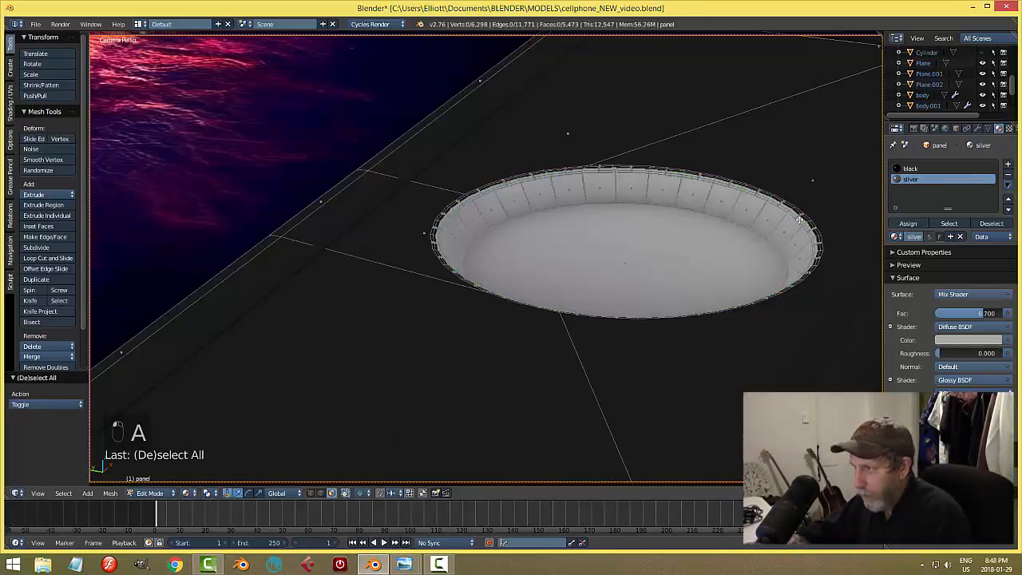
{"action": "key", "text": "Tab"}
{"action": "left_click", "coordinate": [715, 221]}
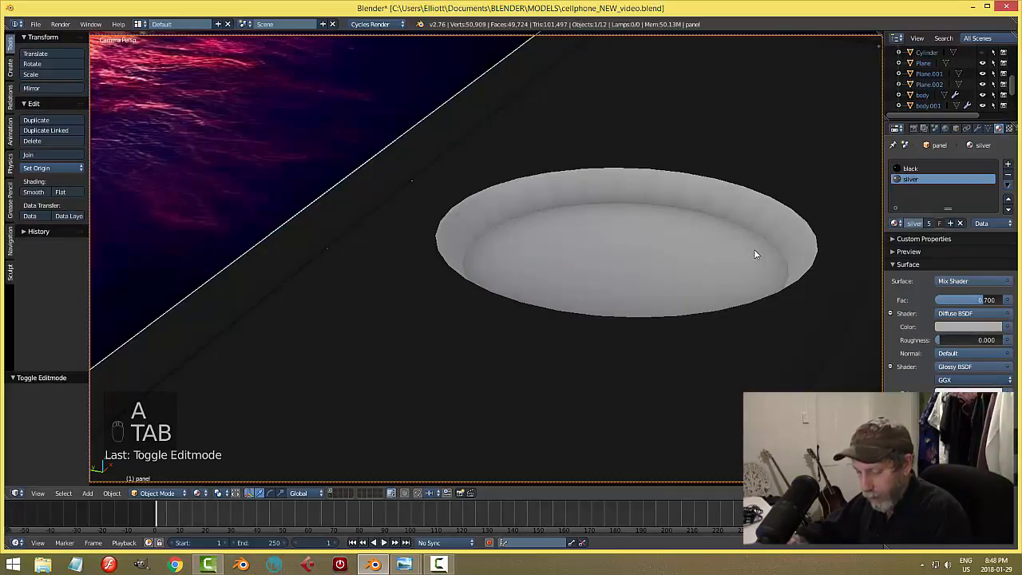
Step: Unhide the keypad, deselect everything, save the file, and reframe the whole phone
{"action": "key", "text": "alt+h"}
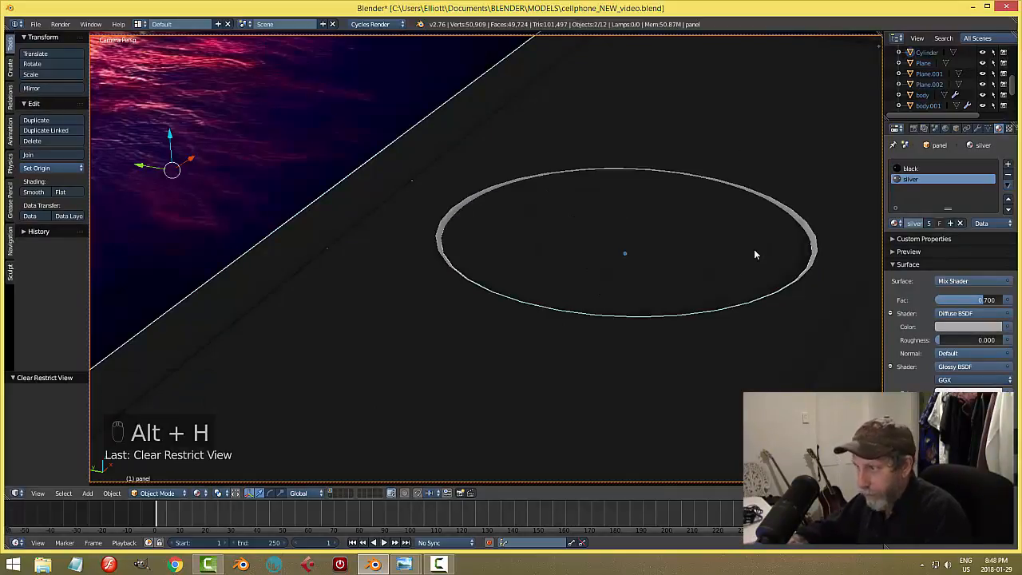
{"action": "key", "text": "a"}
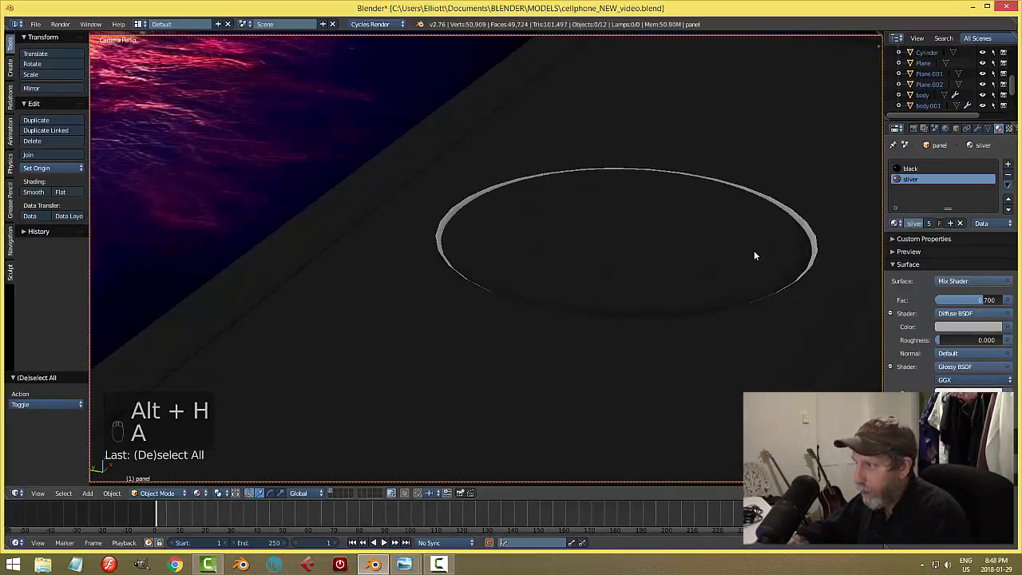
{"action": "scroll", "coordinate": [754, 250], "scroll_direction": "down", "scroll_amount": 5}
{"action": "key", "text": "ctrl+s"}
{"action": "scroll", "coordinate": [719, 266], "scroll_direction": "down", "scroll_amount": 5}
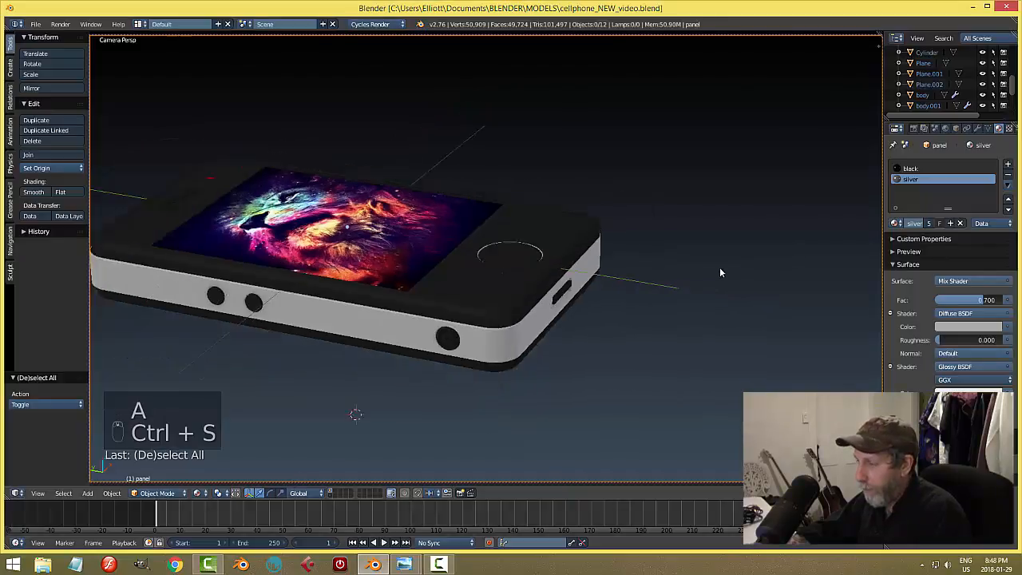
{"action": "middle_click_drag", "start_coordinate": [686, 307], "coordinate": [672, 328]}
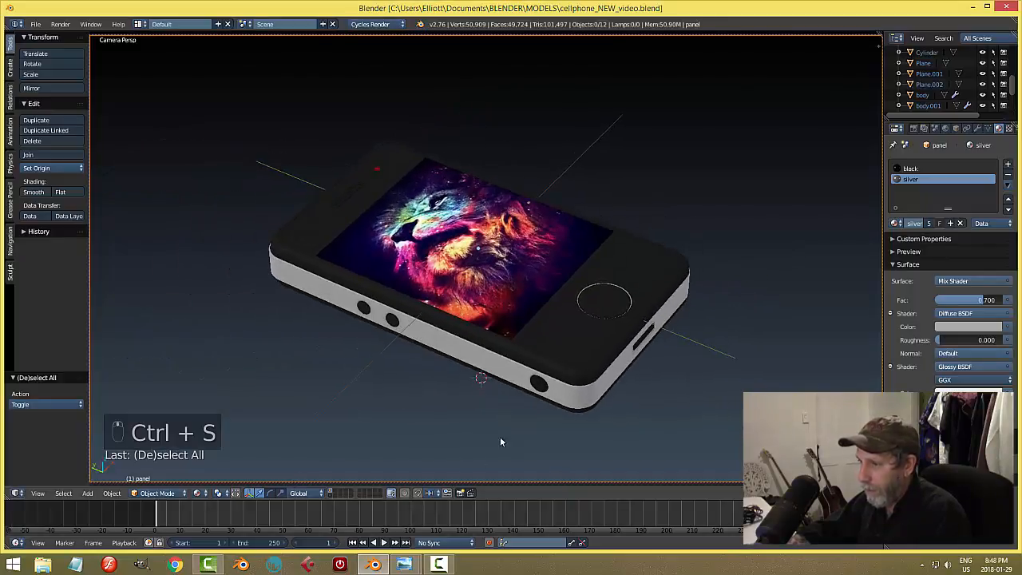
Step: Show the ground plane and light planes layer alongside the phone, turn the camera view to the phone's earpiece end, and preview it rendered
{"action": "left_click", "coordinate": [330, 496], "text": "shift"}
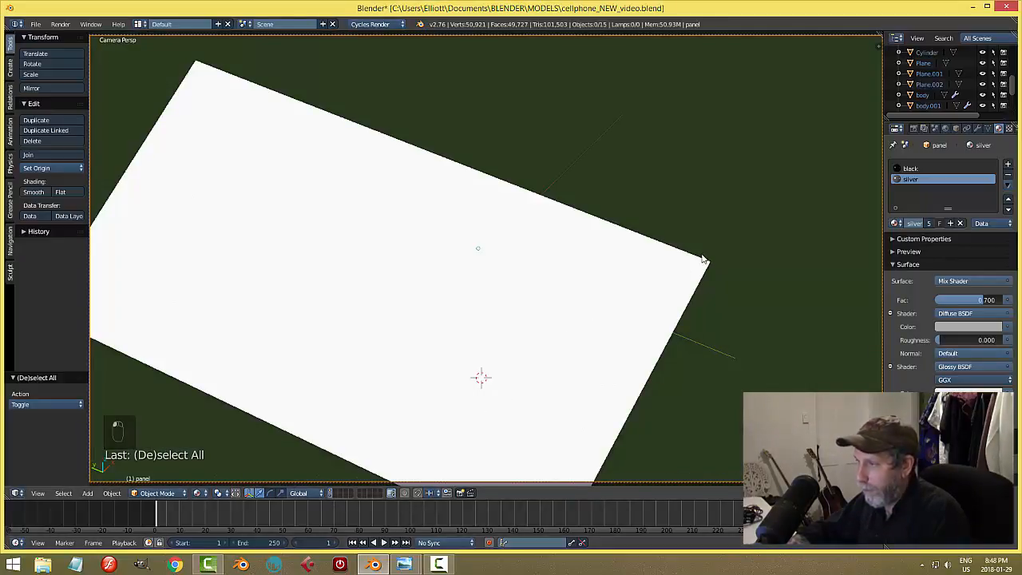
{"action": "middle_click_drag", "start_coordinate": [703, 259], "coordinate": [449, 244]}
{"action": "scroll", "coordinate": [551, 244], "scroll_direction": "down", "scroll_amount": 1}
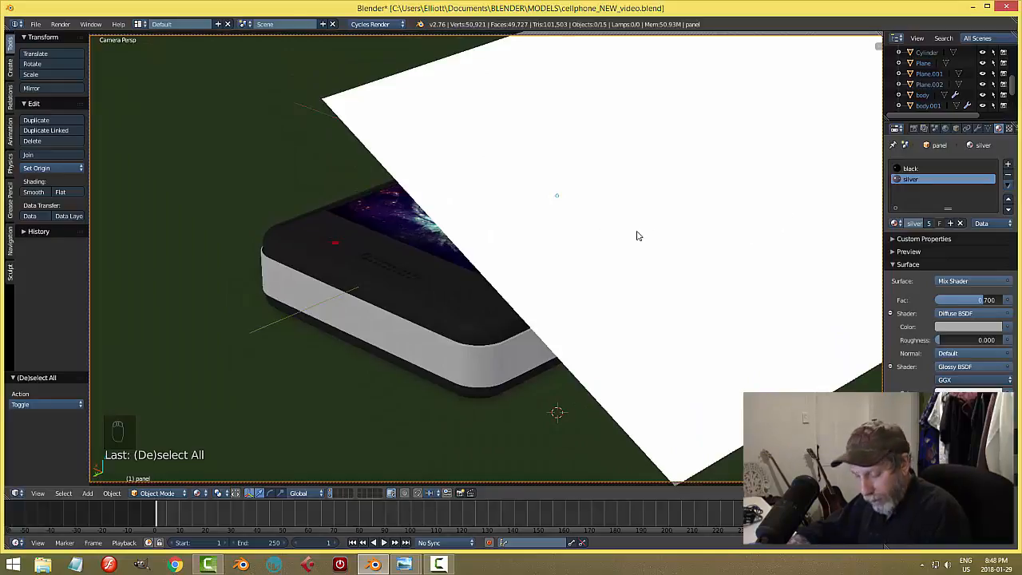
{"action": "key", "text": "shift+z"}
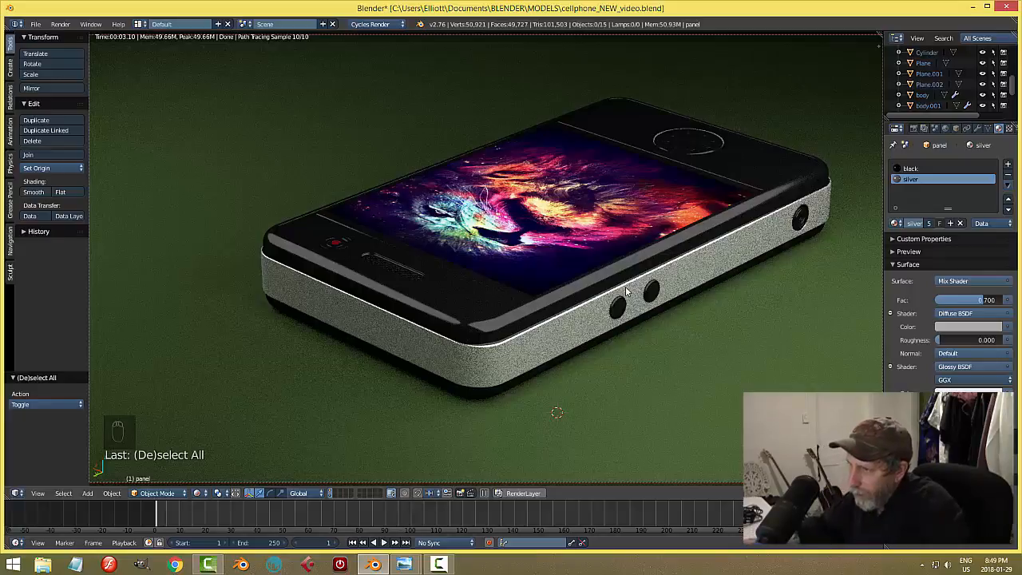
{"action": "mouse_move", "coordinate": [403, 565]}
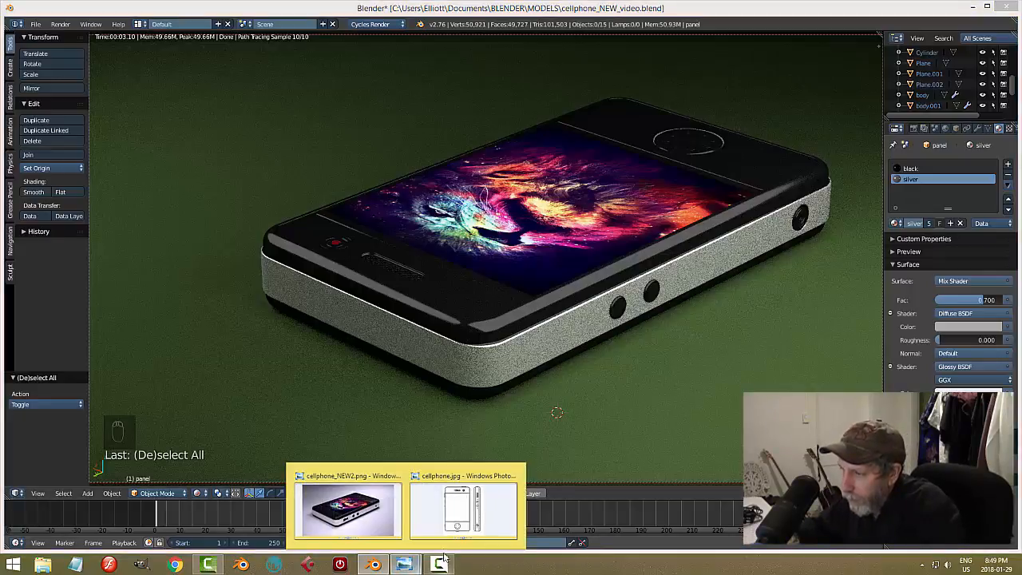
{"action": "mouse_move", "coordinate": [336, 519]}
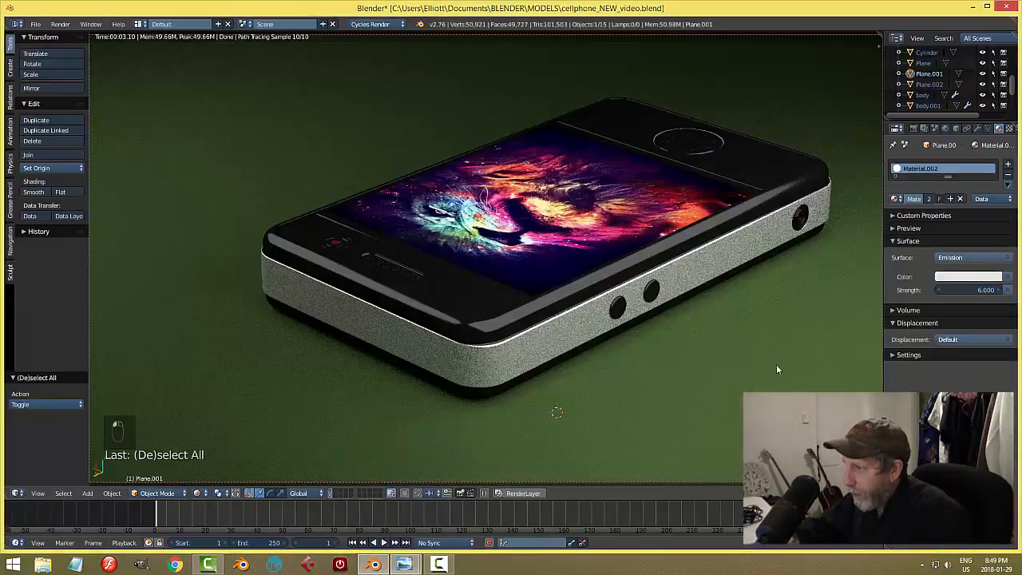
Step: Change the ground plane's diffuse colour to a neutral grey and reframe the phone in the rendered preview
{"action": "right_click", "coordinate": [710, 368]}
{"action": "left_click", "coordinate": [951, 275]}
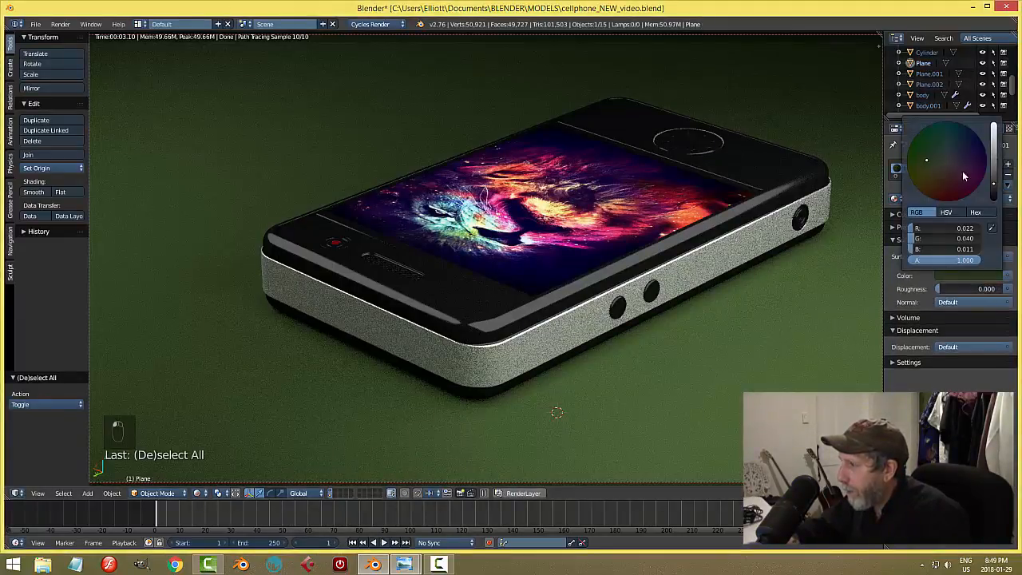
{"action": "mouse_move", "coordinate": [964, 176]}
{"action": "left_mouse_down"}
{"action": "mouse_move", "coordinate": [945, 163]}
{"action": "mouse_move", "coordinate": [994, 178]}
{"action": "left_mouse_up"}
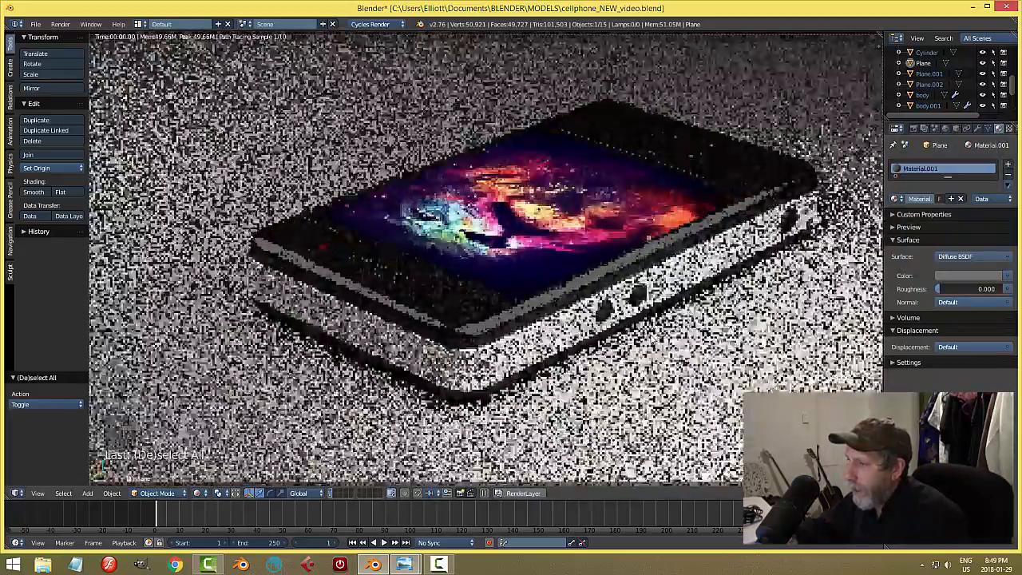
{"action": "middle_click_drag", "start_coordinate": [575, 359], "coordinate": [634, 363]}
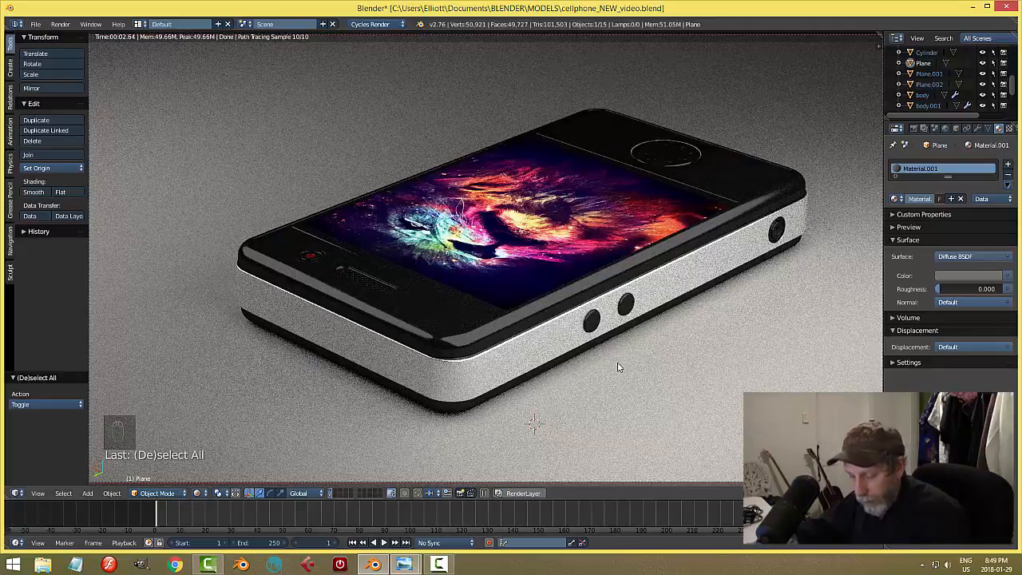
Step: Leave the rendered preview and save over the existing cellphone_NEW_video.blend file
{"action": "key", "text": "shift+z"}
{"action": "key", "text": "ctrl+s"}
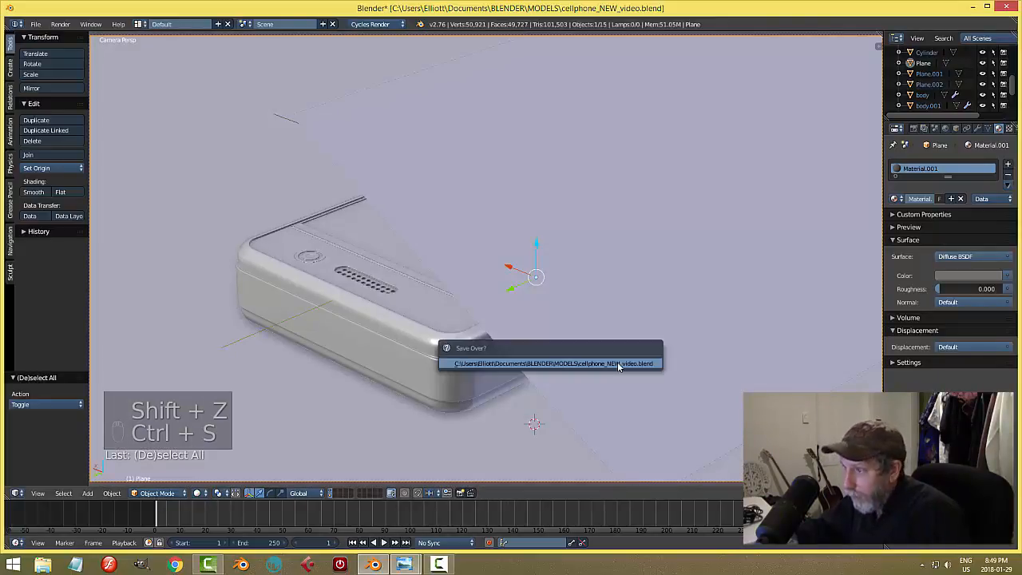
{"action": "left_click", "coordinate": [619, 364]}
Step: Set the render resolution scale to 100% of 1920 x 1080 px, save the file, and render the image
{"action": "left_click", "coordinate": [914, 129]}
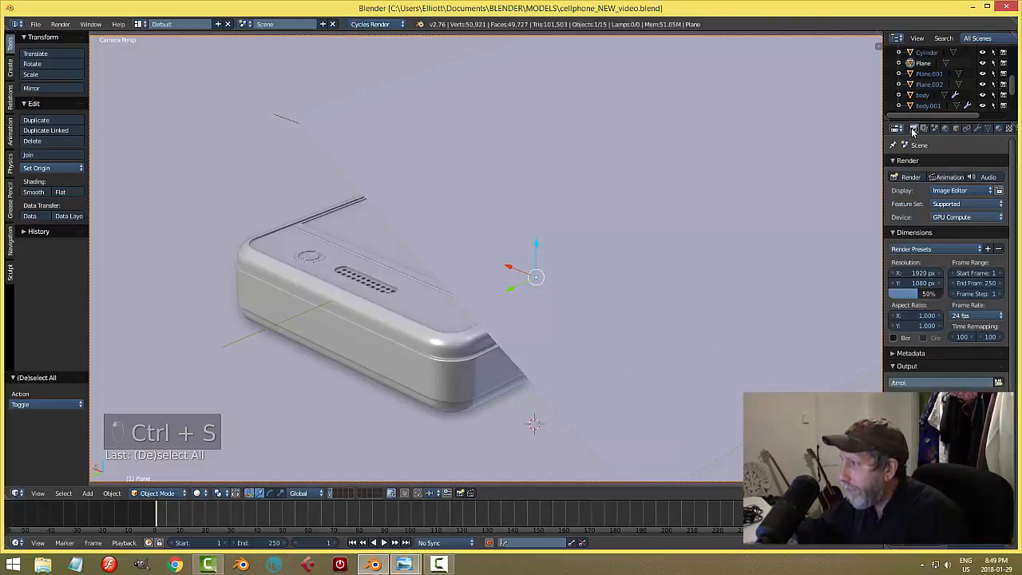
{"action": "left_click_drag", "start_coordinate": [910, 294], "coordinate": [950, 294]}
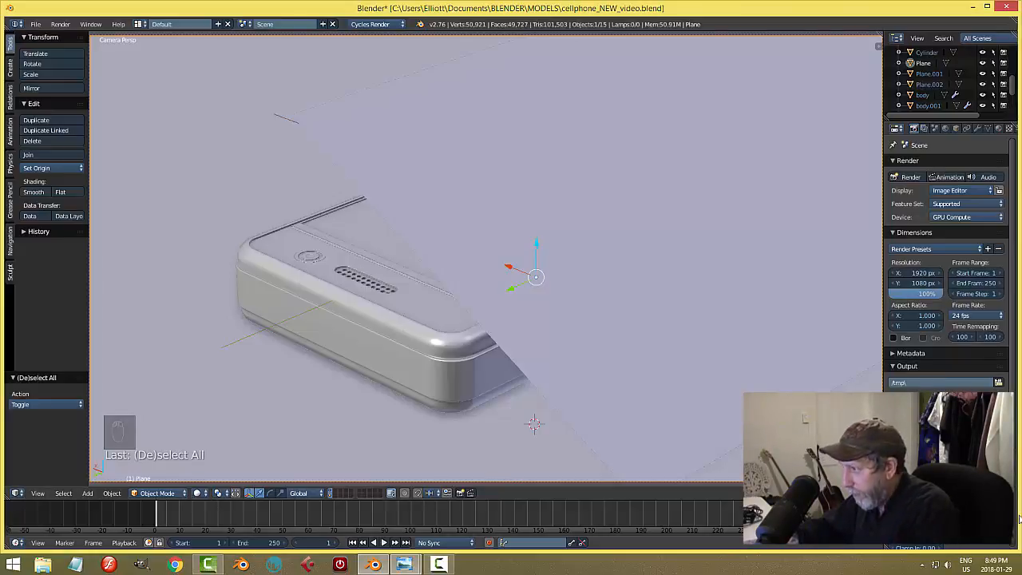
{"action": "key", "text": "ctrl+s"}
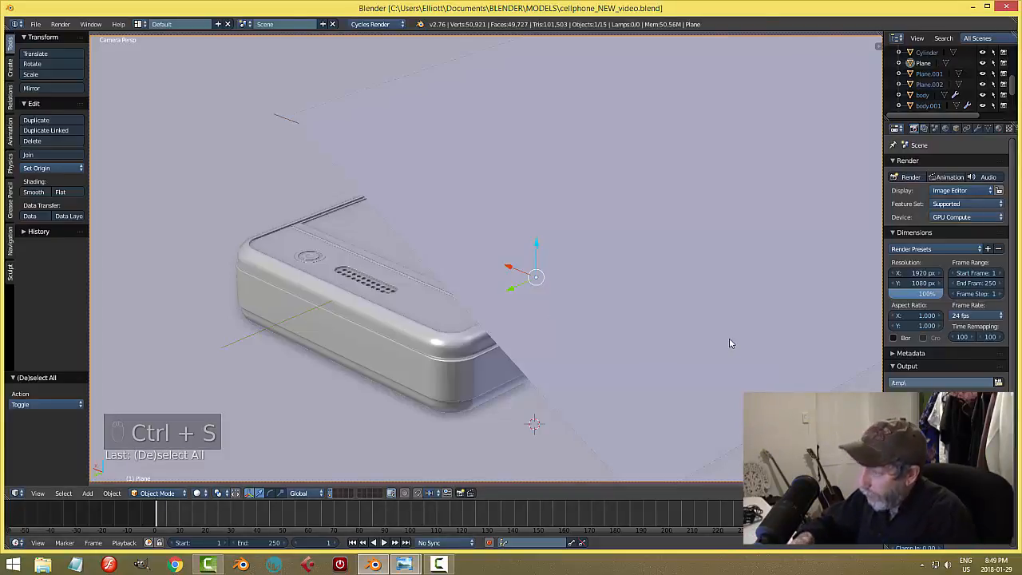
{"action": "key", "text": "F12"}
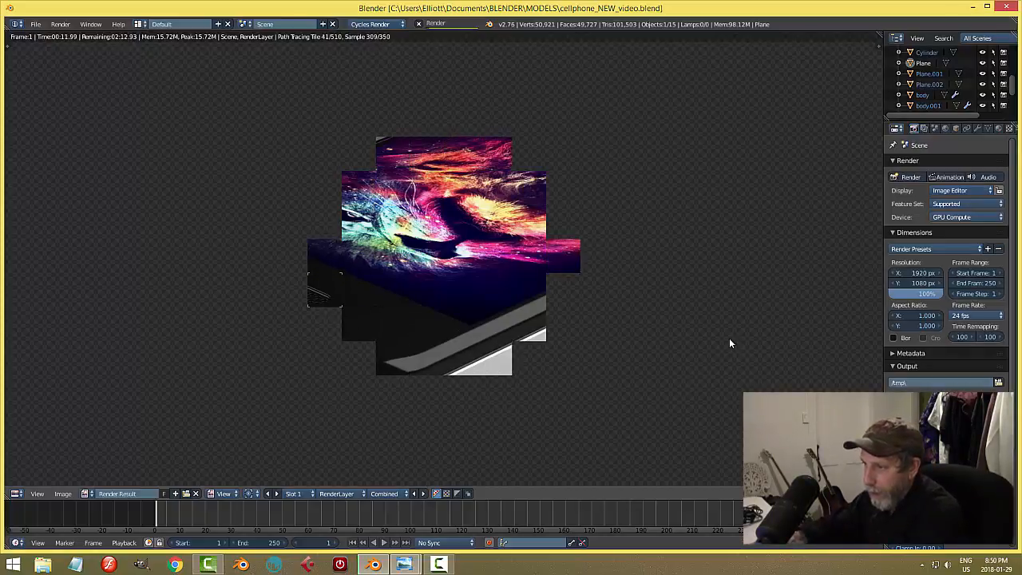
{"action": "scroll", "coordinate": [729, 343], "scroll_direction": "down", "scroll_amount": 1}
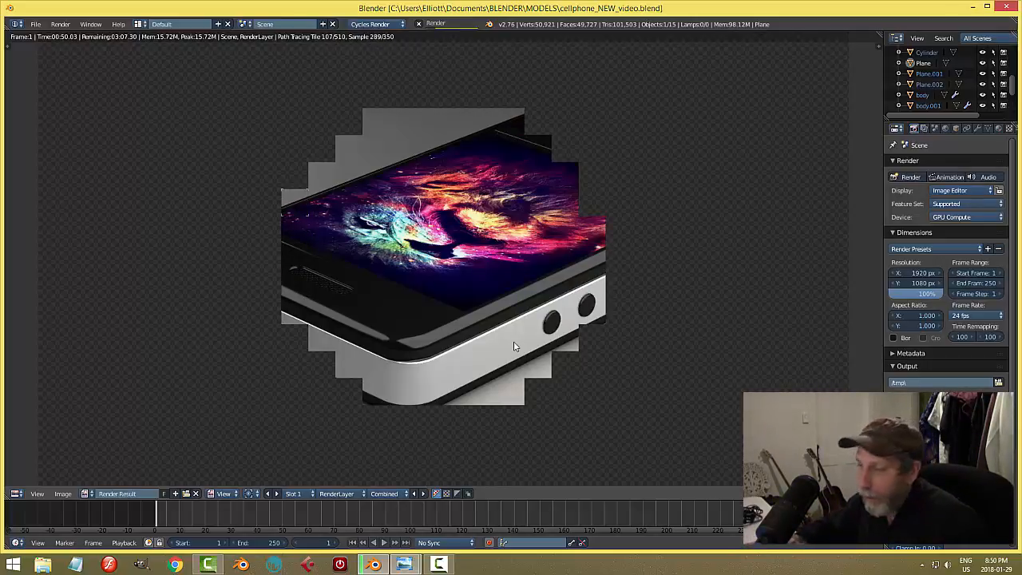
Step: Switch to Windows Photo Viewer and view the finished renders cellphone_NEW_video1.png and cellphone_NEW_video2.png
{"action": "left_click", "coordinate": [439, 563]}
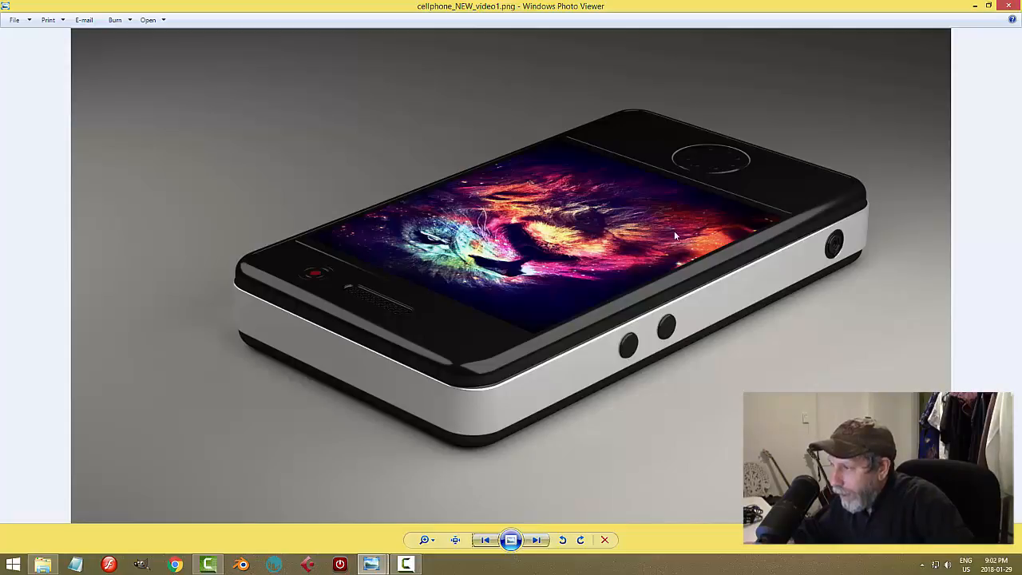
{"action": "left_click", "coordinate": [537, 540]}
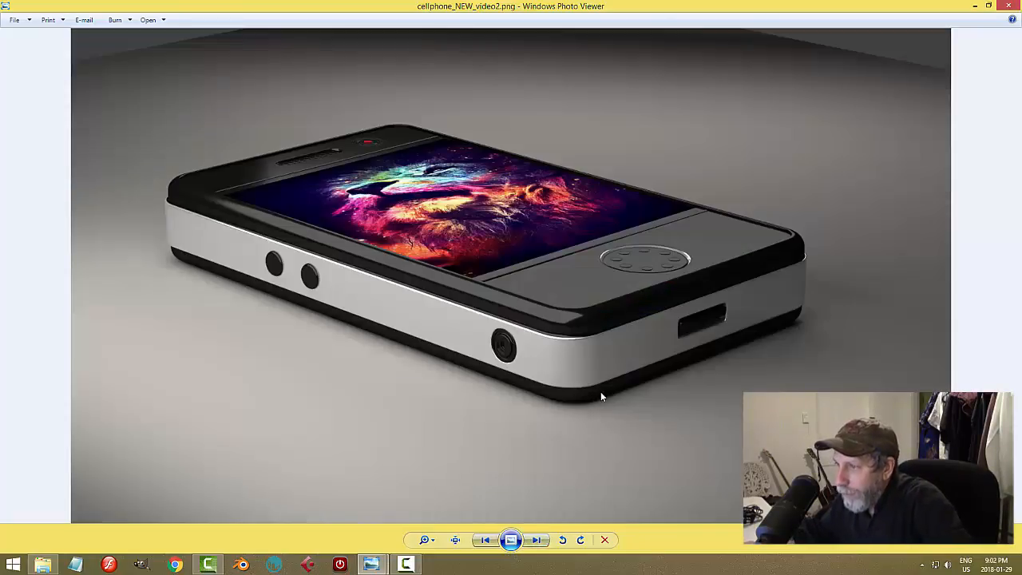